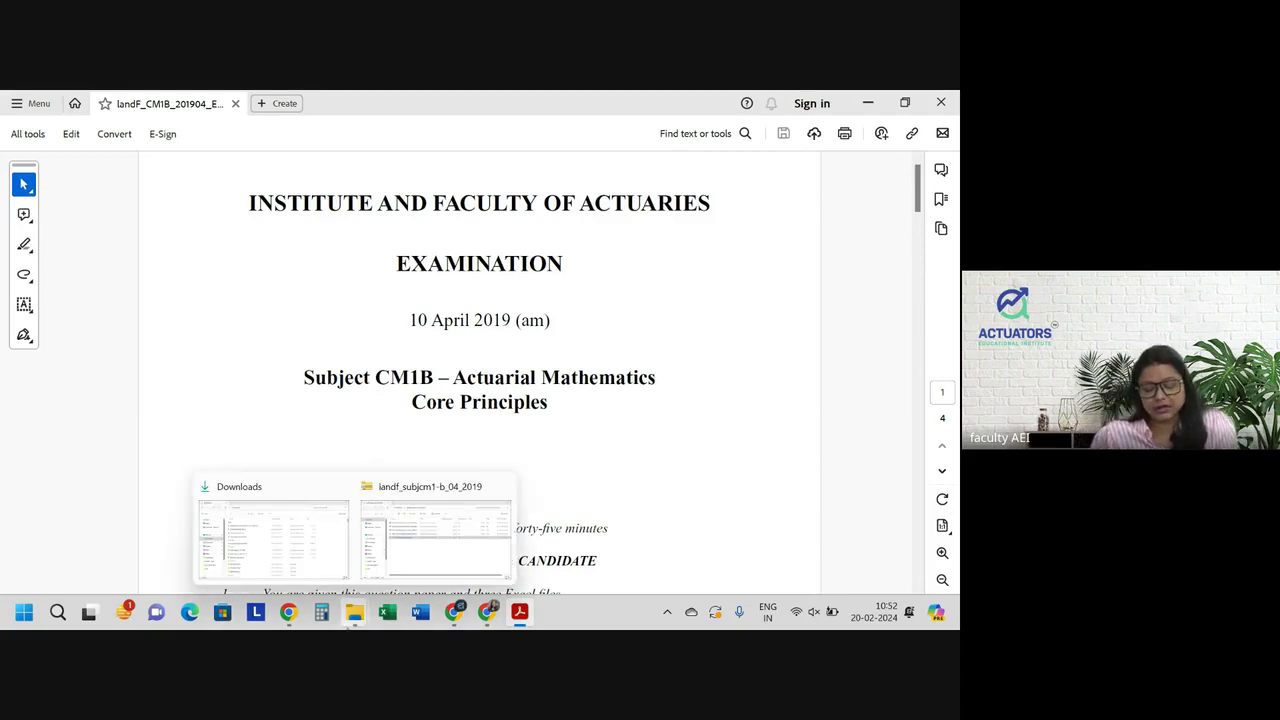
Glance at the exam folder's file list, then scroll through the CM1B exam paper's cover page
click(430, 530)
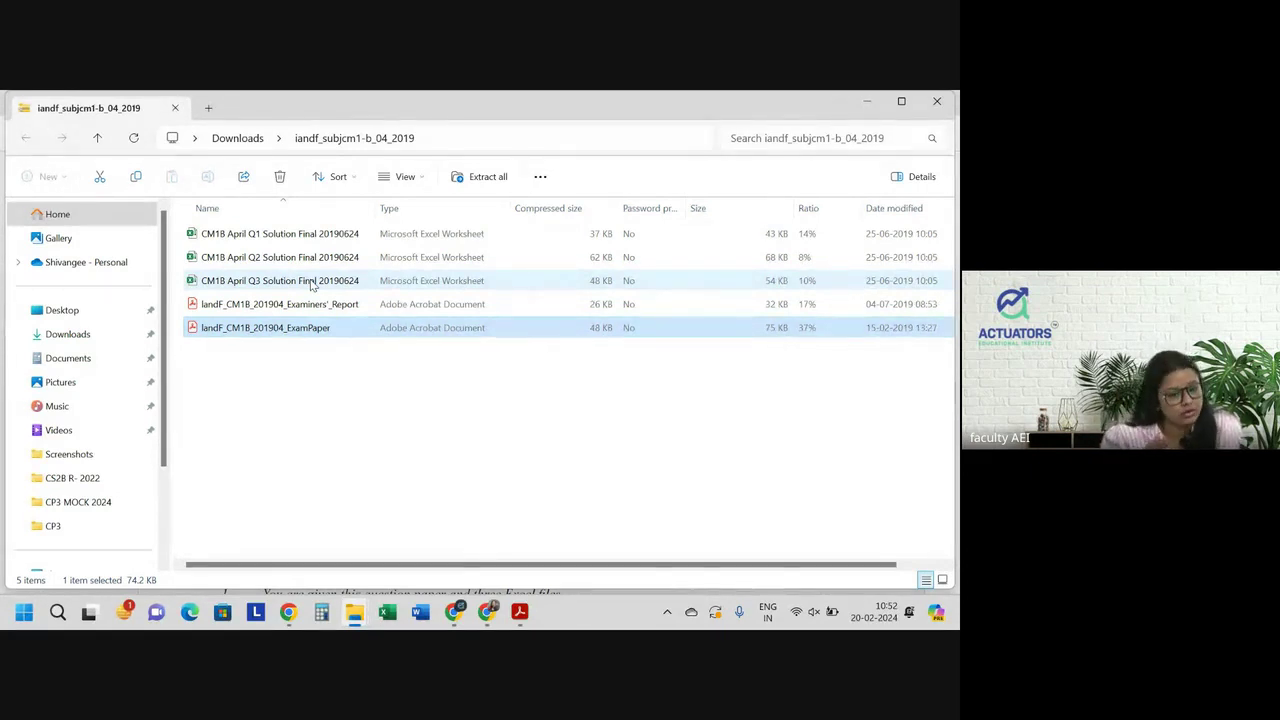
click(522, 614)
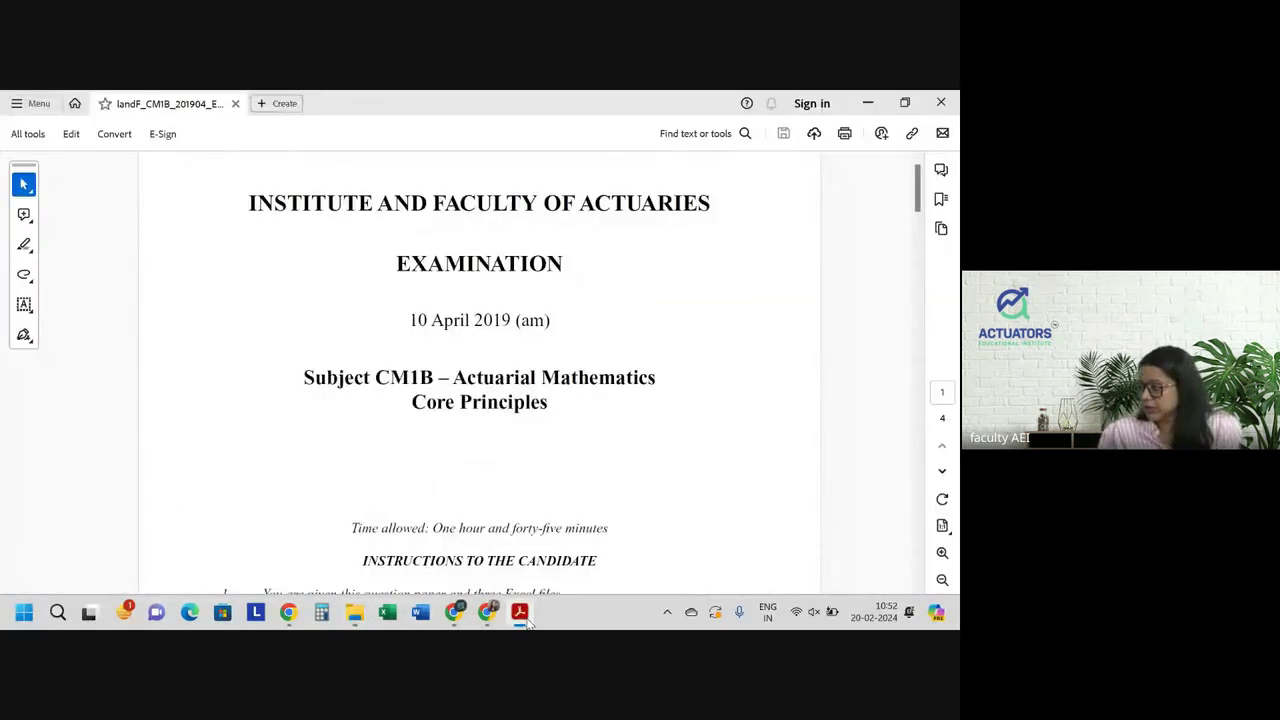
scroll(424, 478, down, 3)
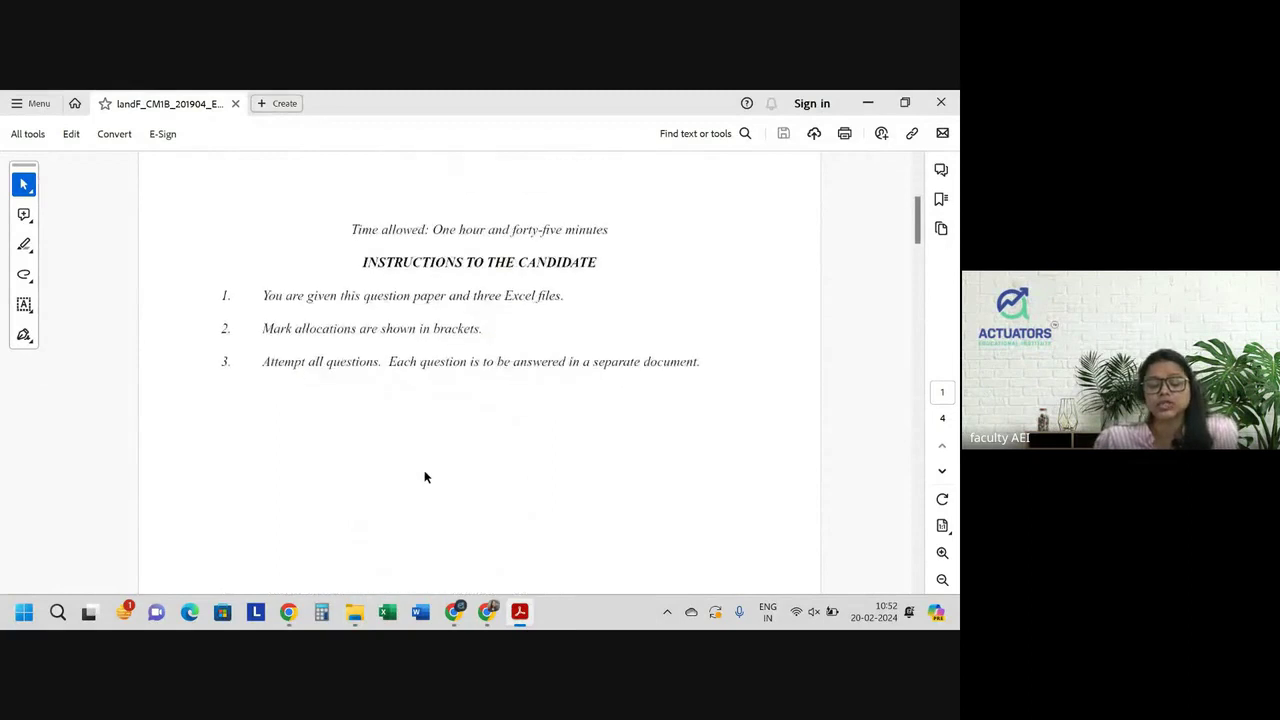
scroll(424, 478, down, 2)
scroll(424, 478, up, 5)
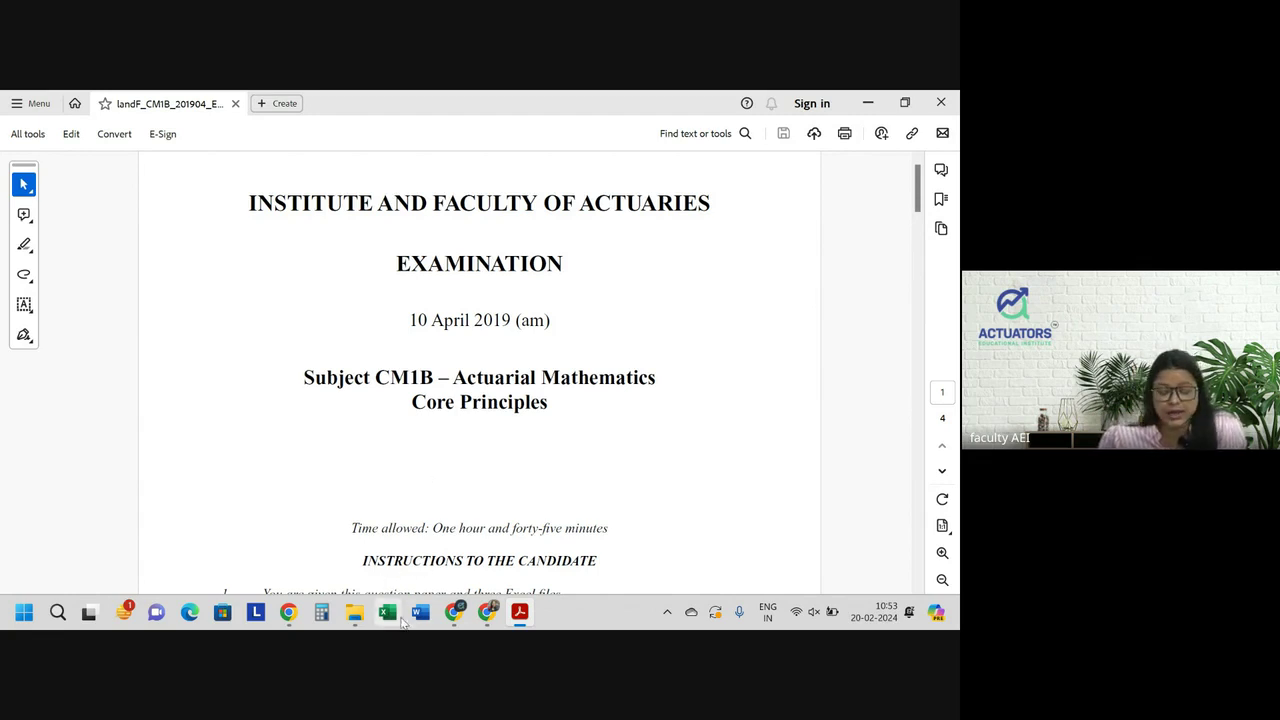
Open the iandf_subjcm1-b_04_2019 zip from the Downloads folder
click(424, 545)
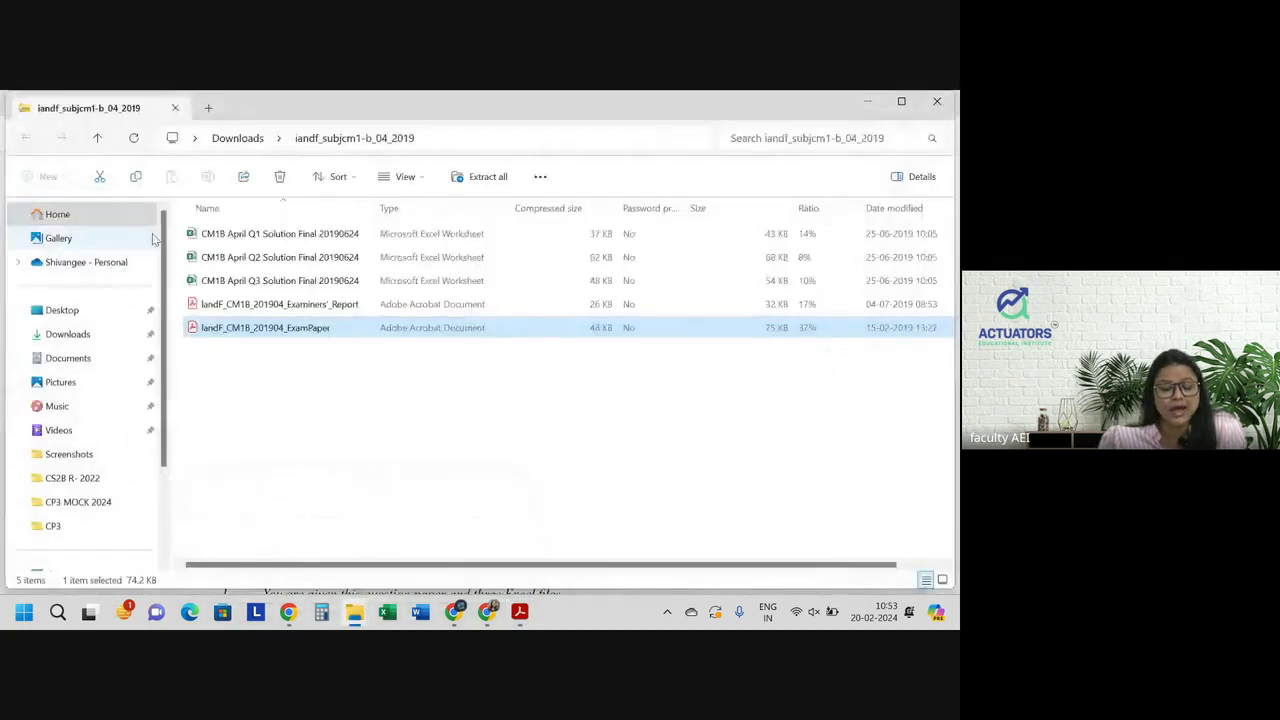
click(234, 142)
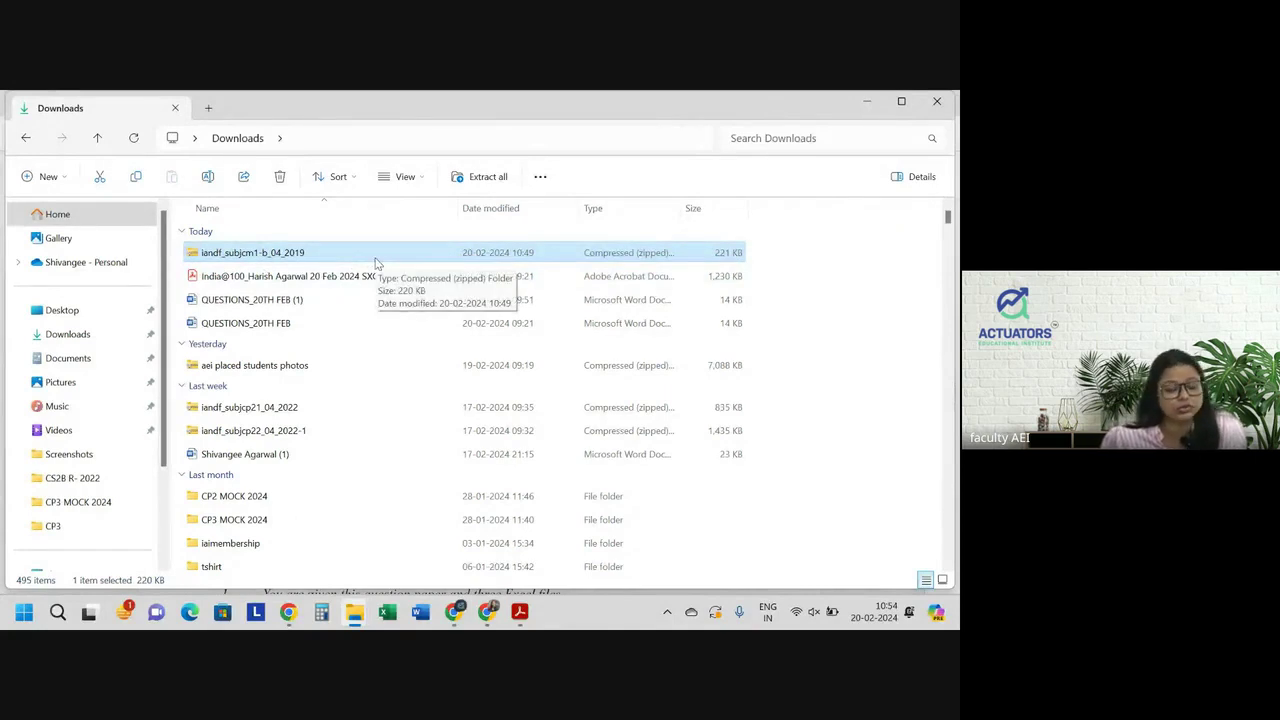
double_click(376, 256)
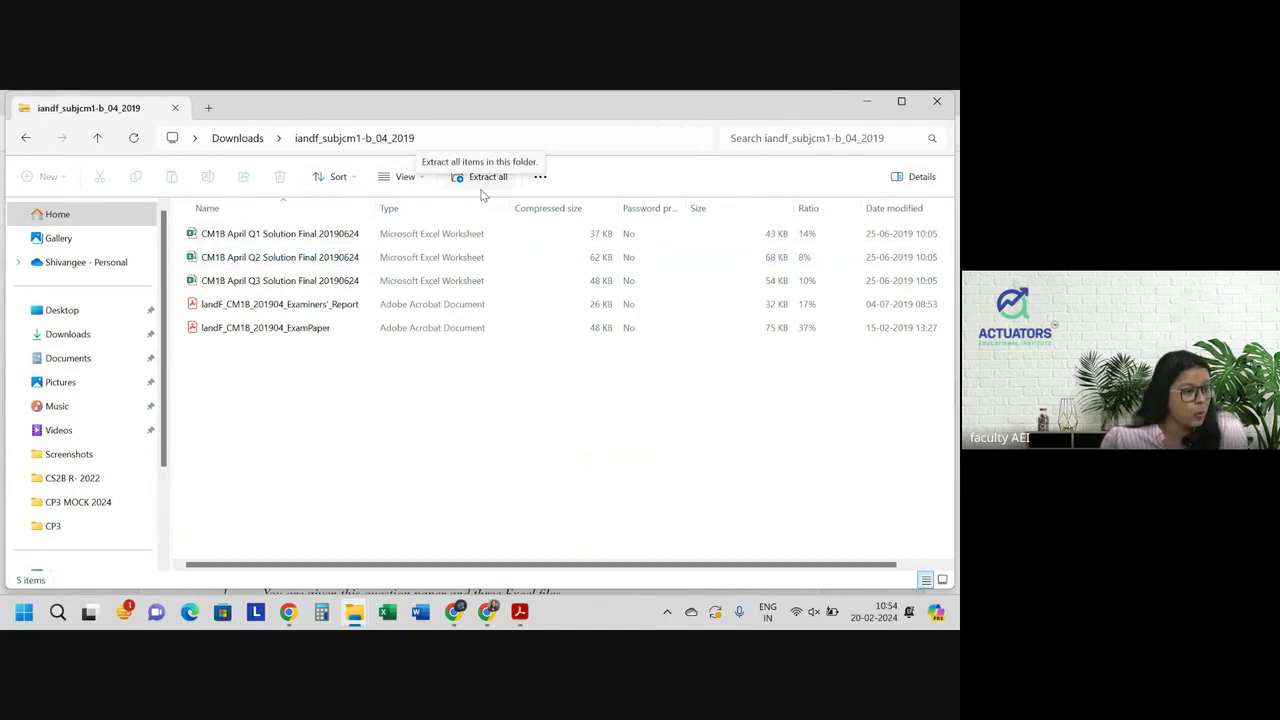
Extract all of the zip's files to the Desktop
click(481, 194)
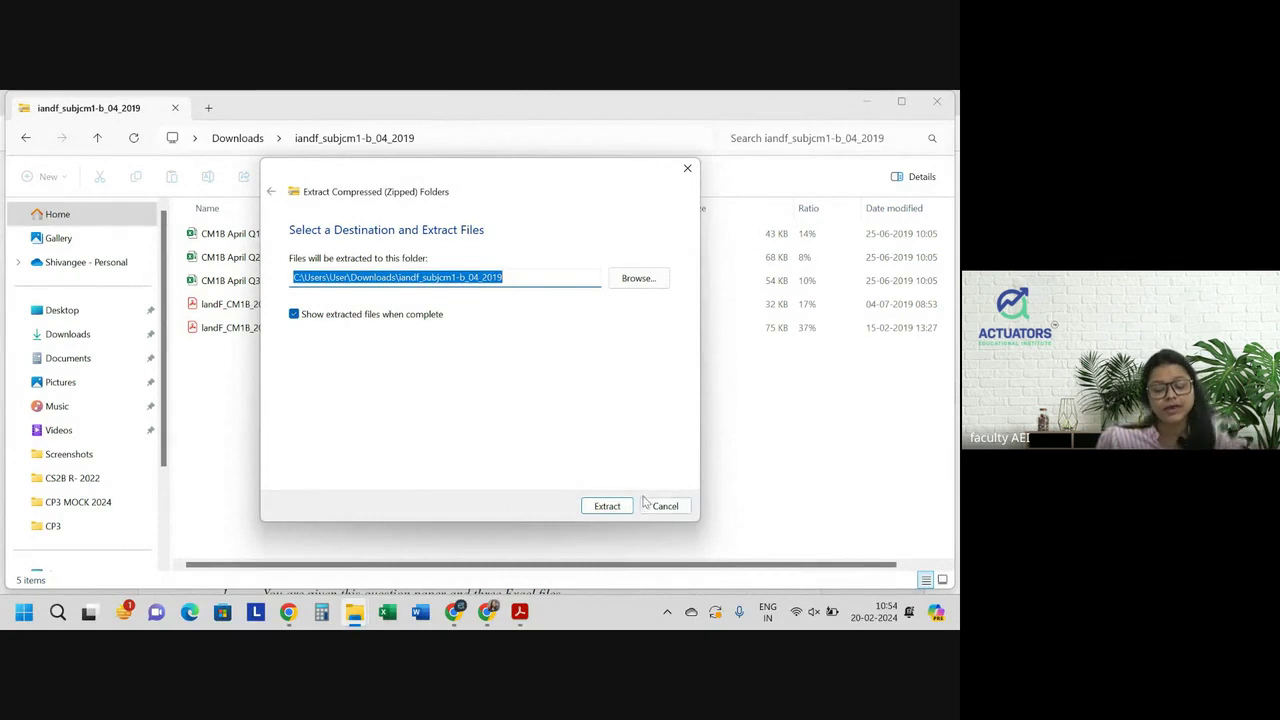
click(642, 278)
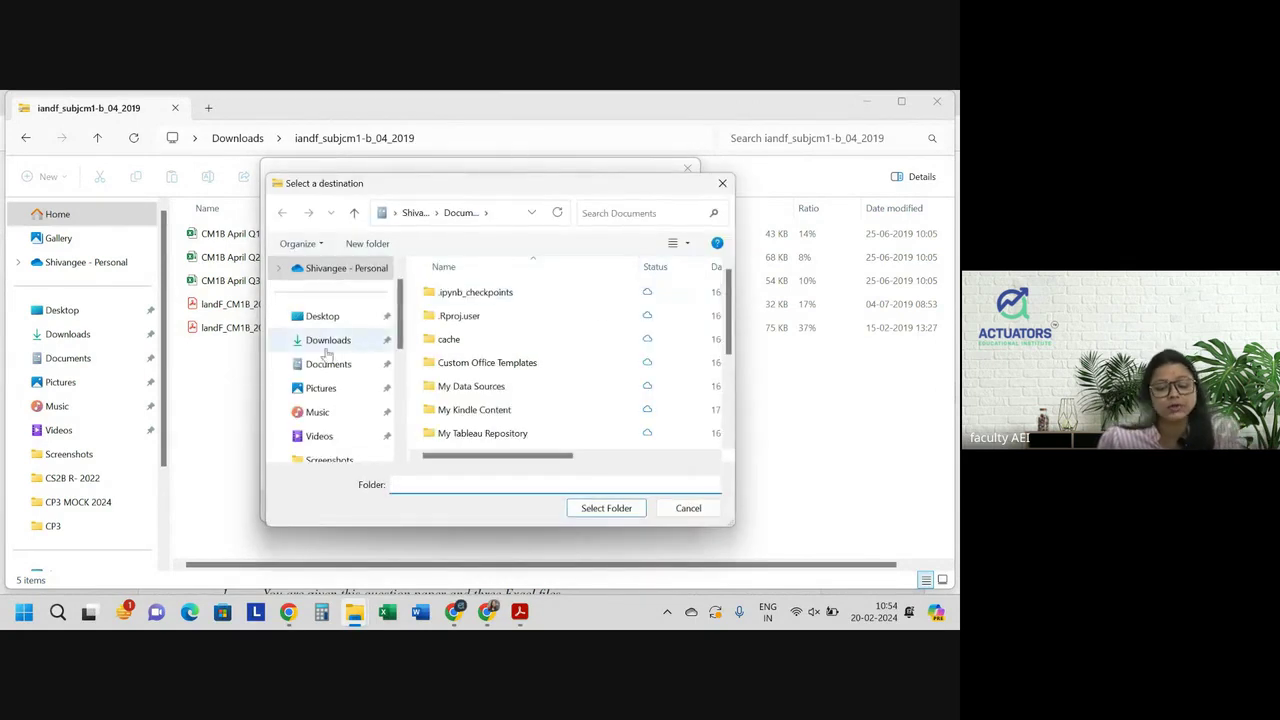
click(314, 320)
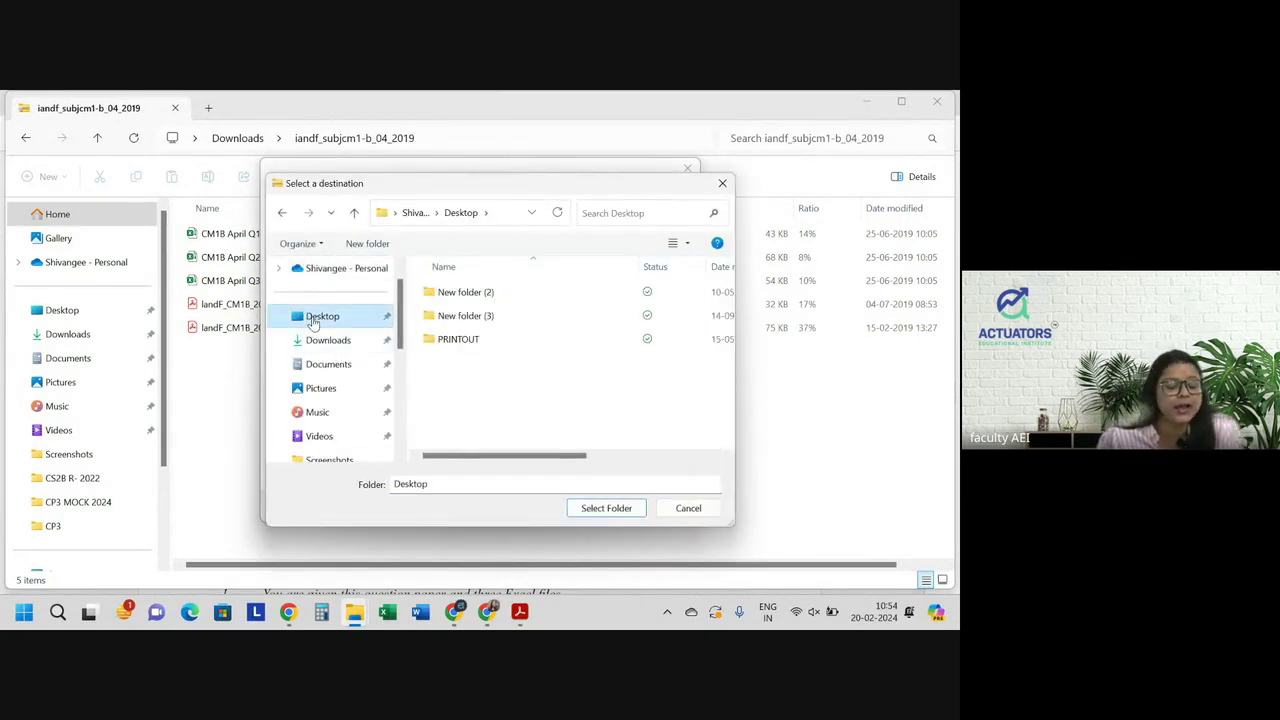
click(606, 508)
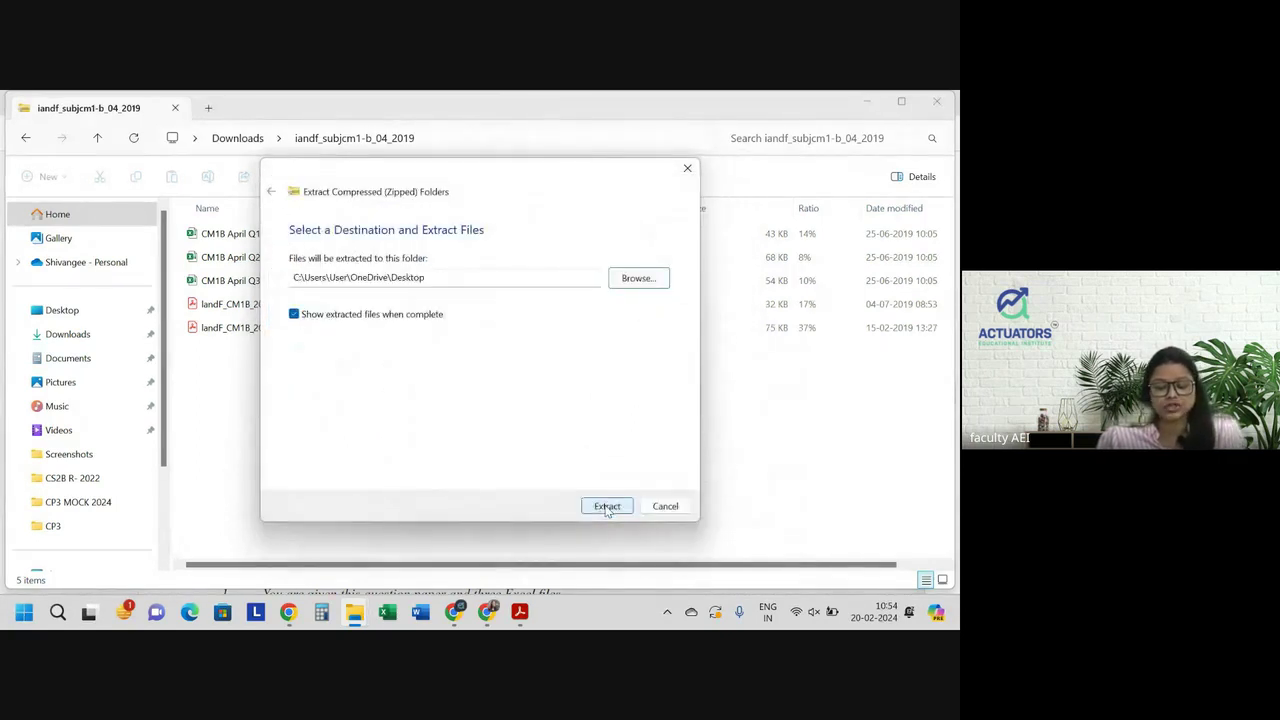
click(607, 507)
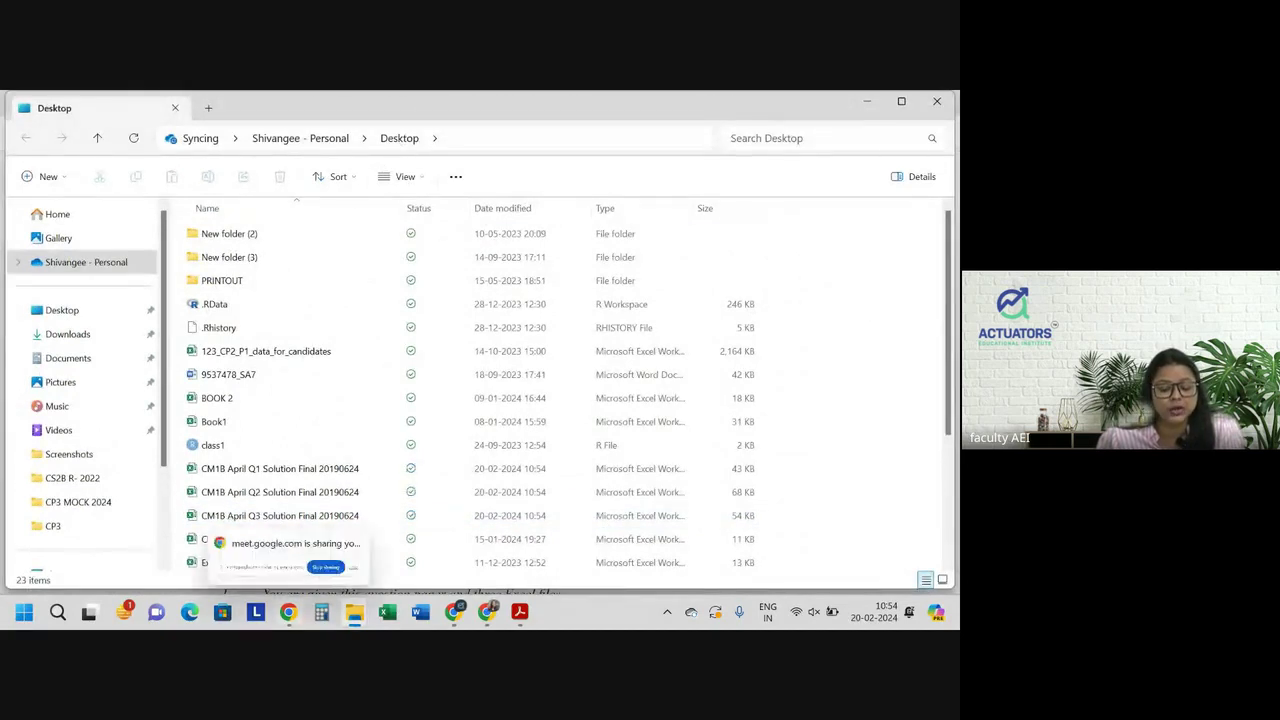
Select the three CM1B solution workbooks, then close the Desktop and zip folder windows
scroll(343, 409, down, 3)
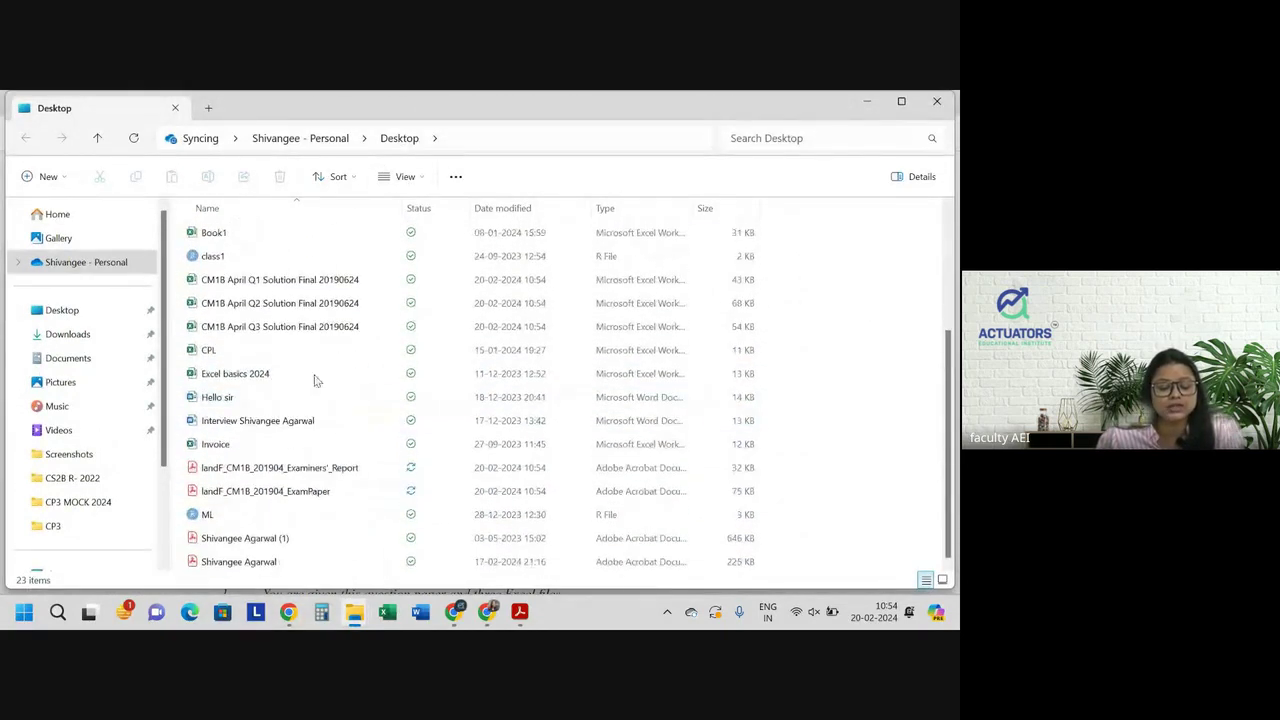
mouse_move(176, 279)
mouse_down()
mouse_move(219, 313)
mouse_move(222, 333)
mouse_up()
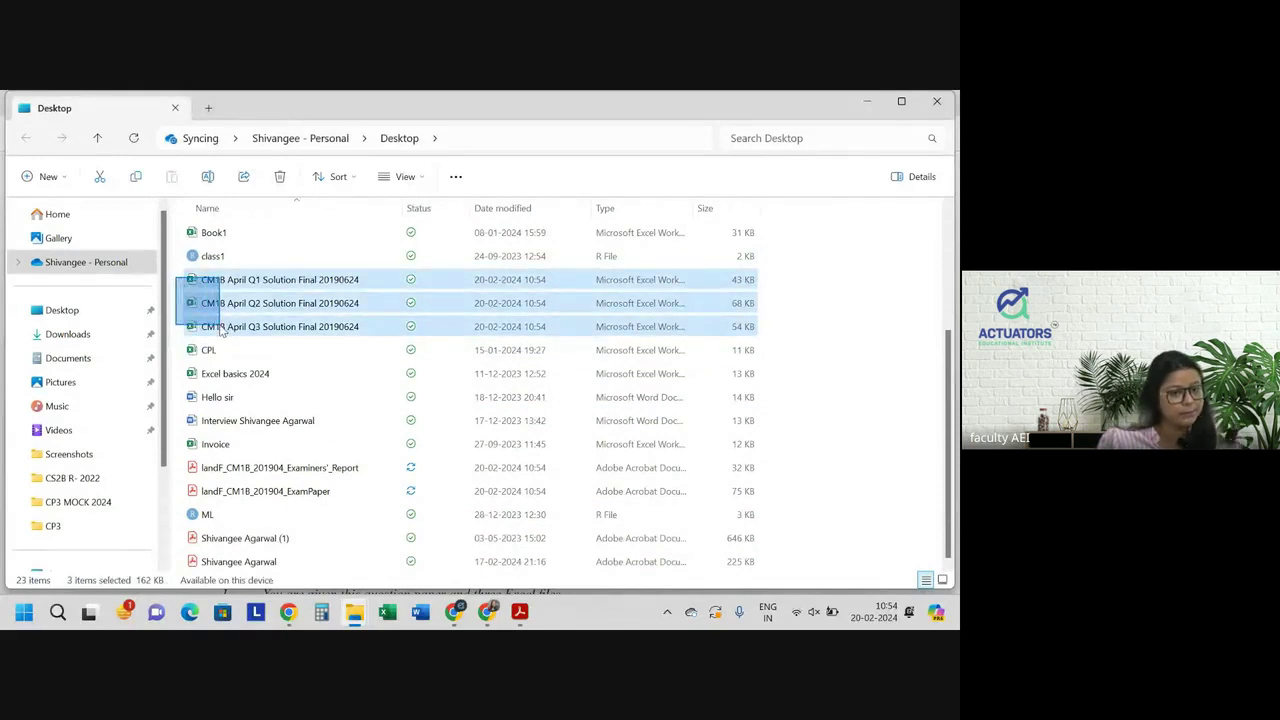
drag(222, 332, 222, 332)
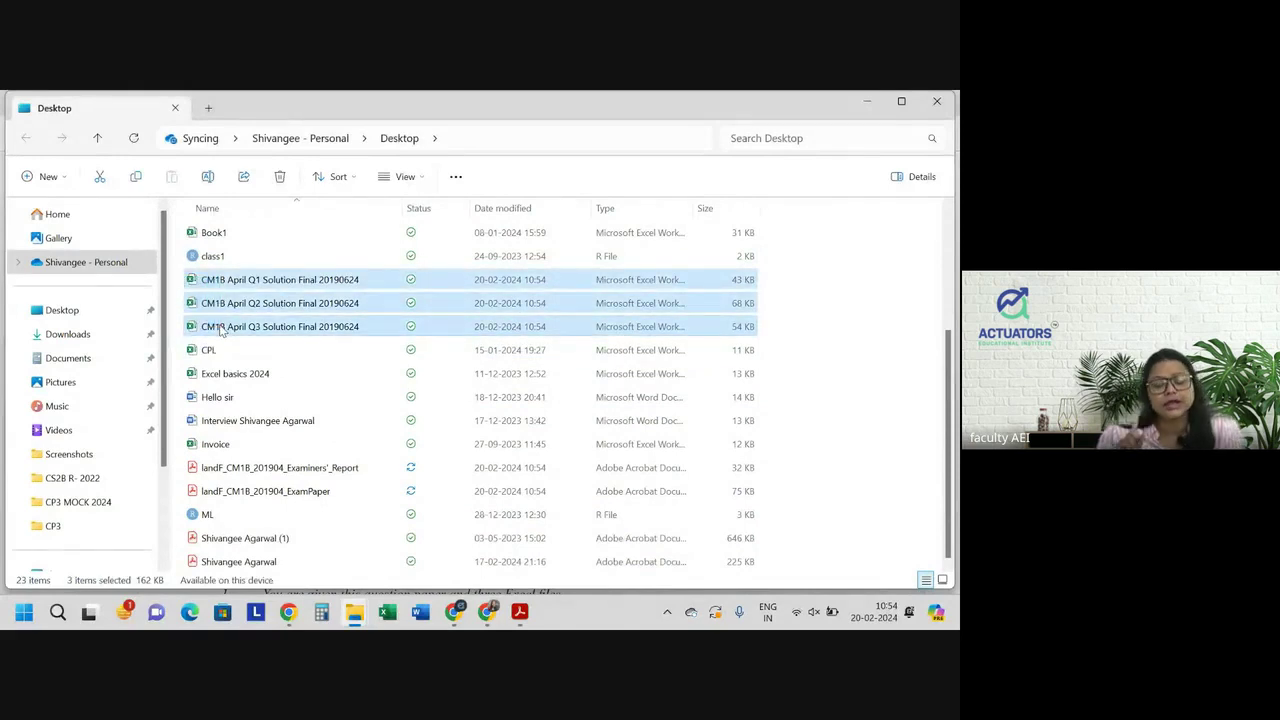
click(937, 102)
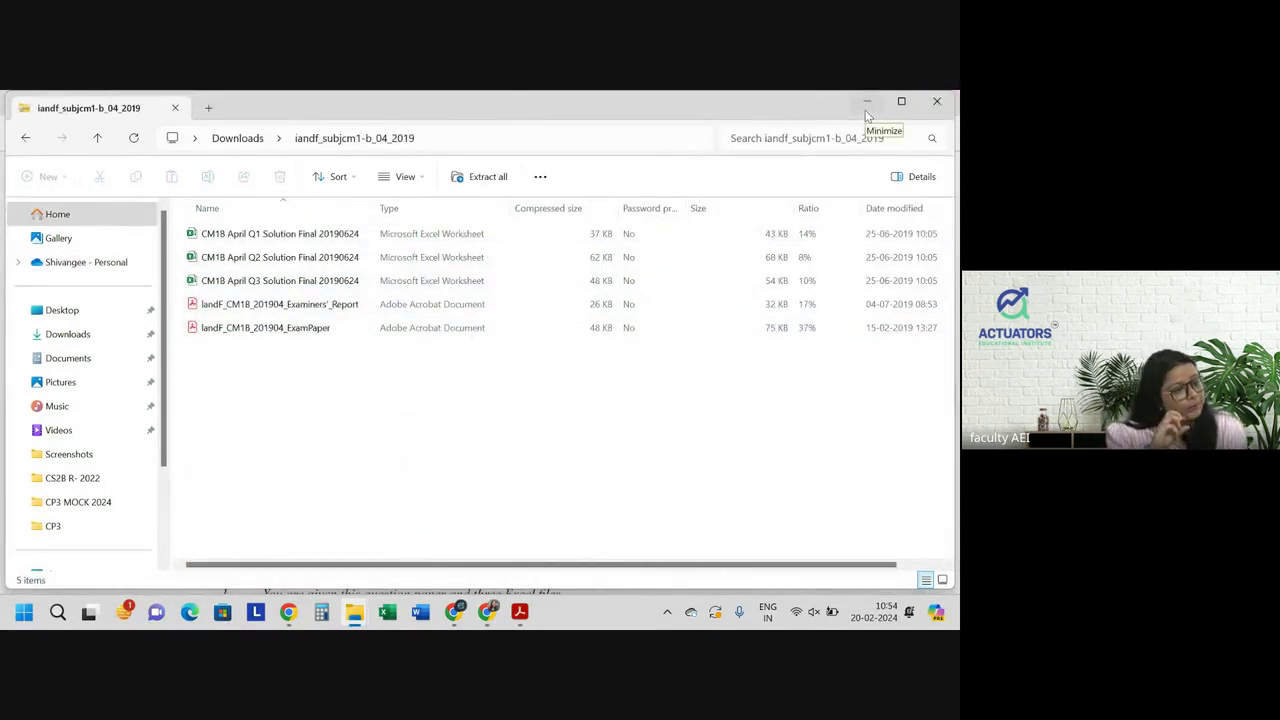
click(940, 103)
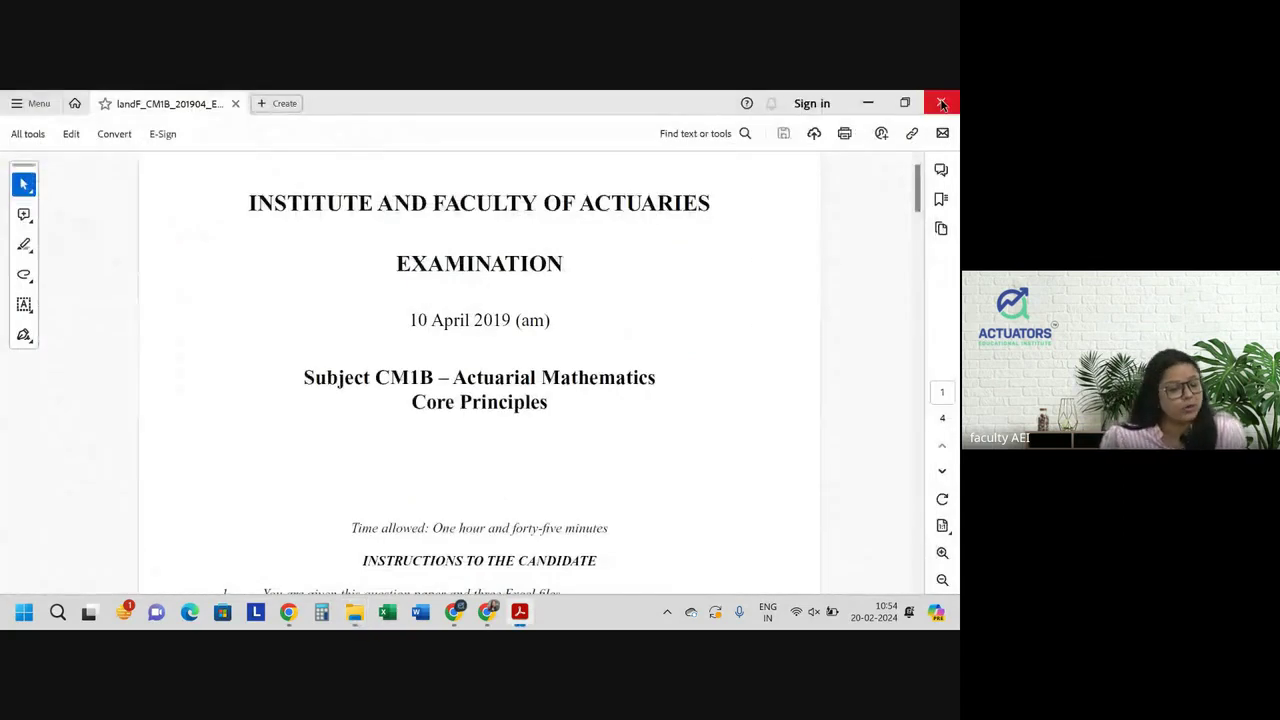
Move the iandf_subjcm1-b_04_2019 zip from Downloads to the Desktop and open it there
click(355, 612)
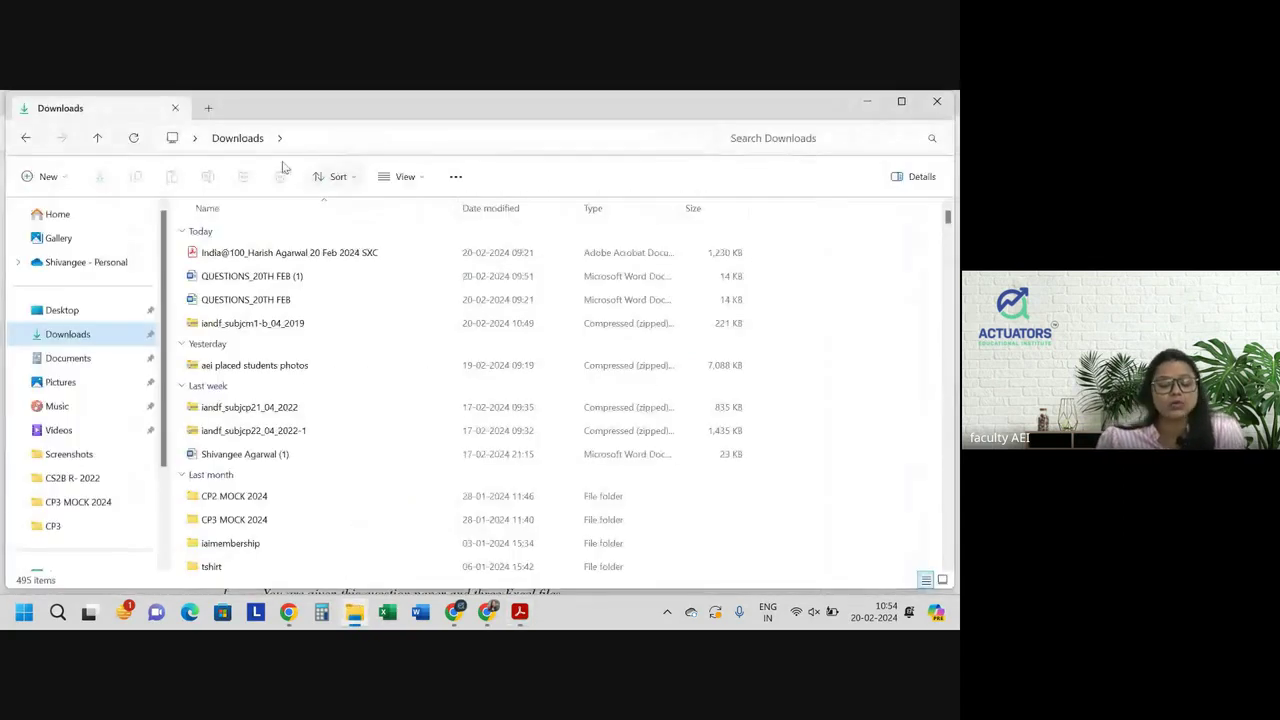
click(236, 324)
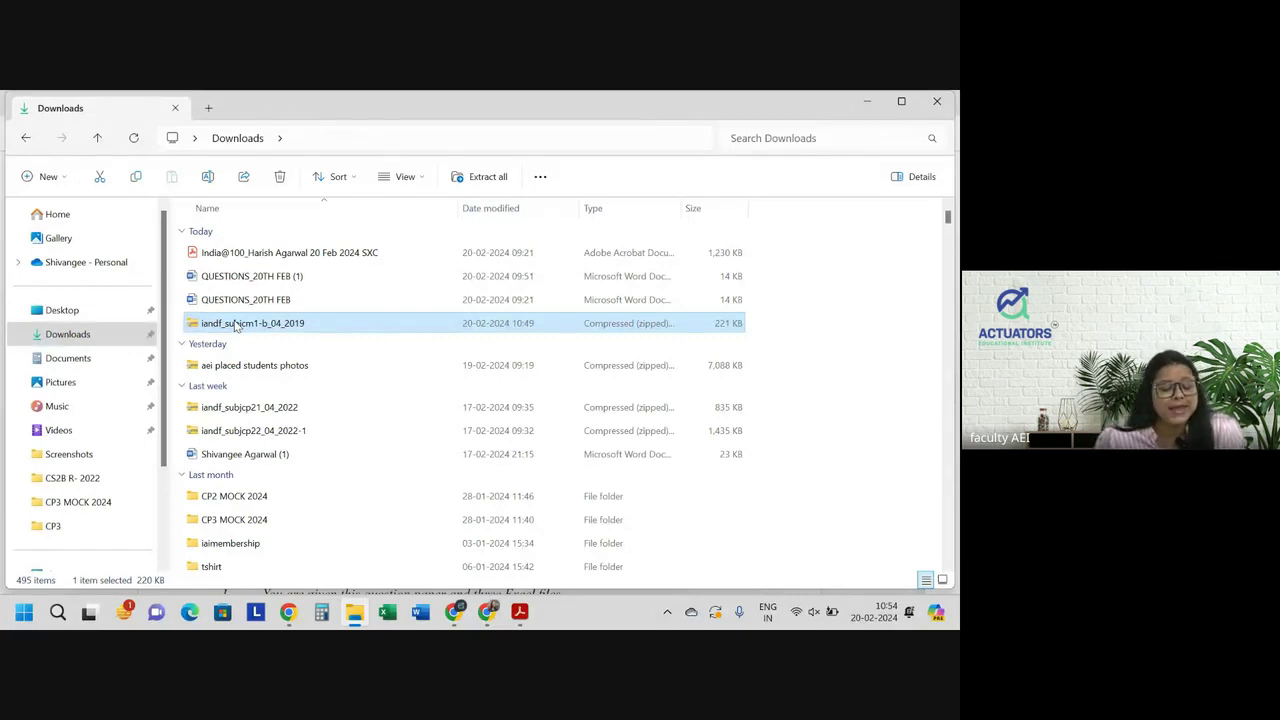
drag(236, 324, 62, 310)
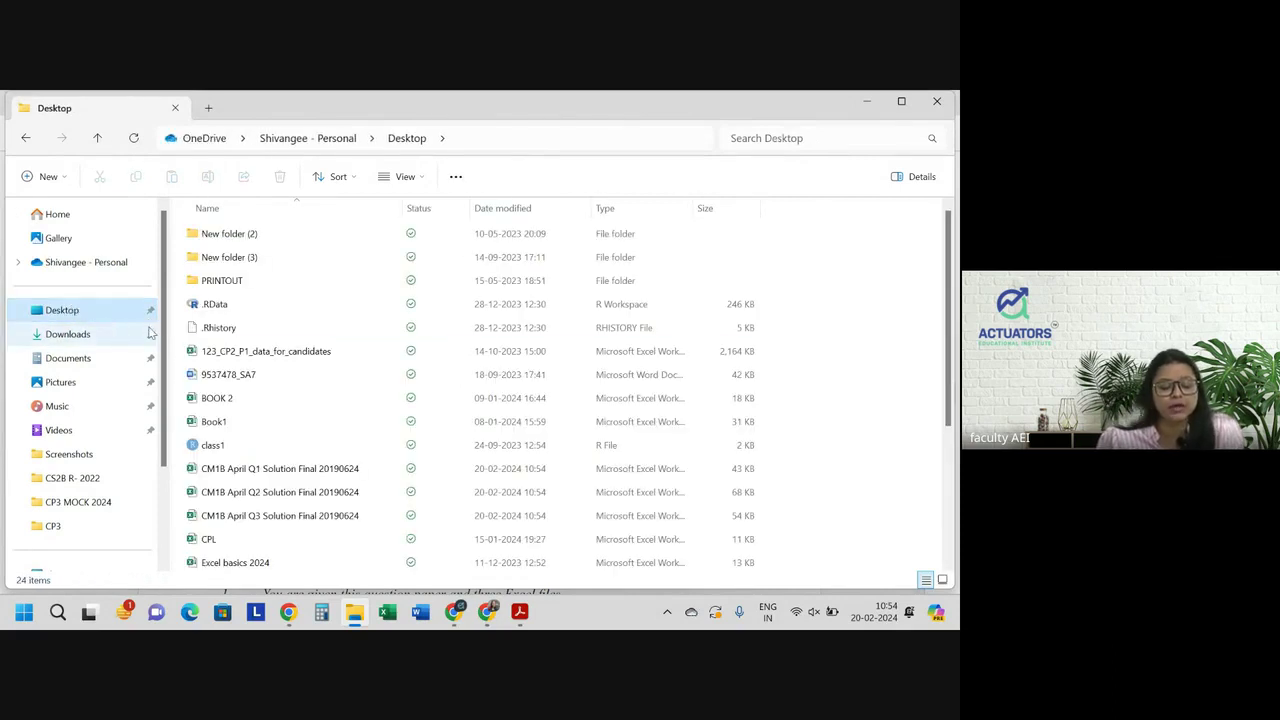
scroll(240, 360, down, 2)
scroll(265, 355, down, 1)
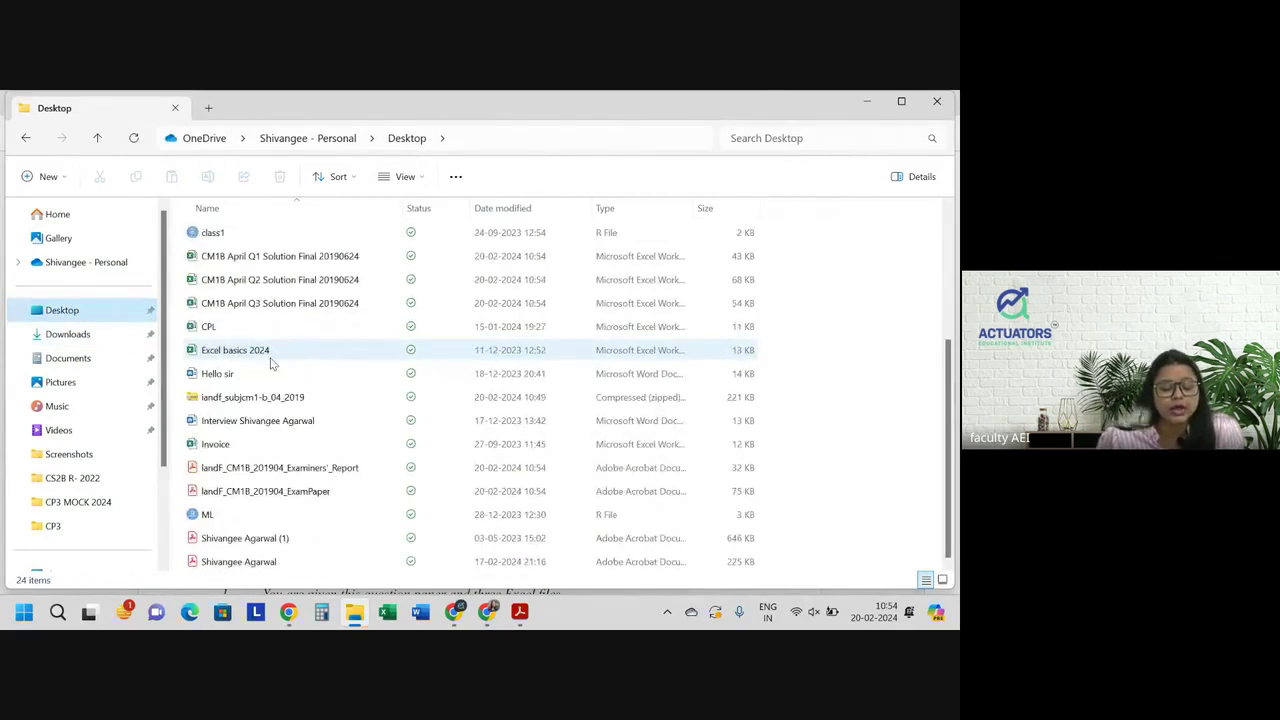
click(248, 398)
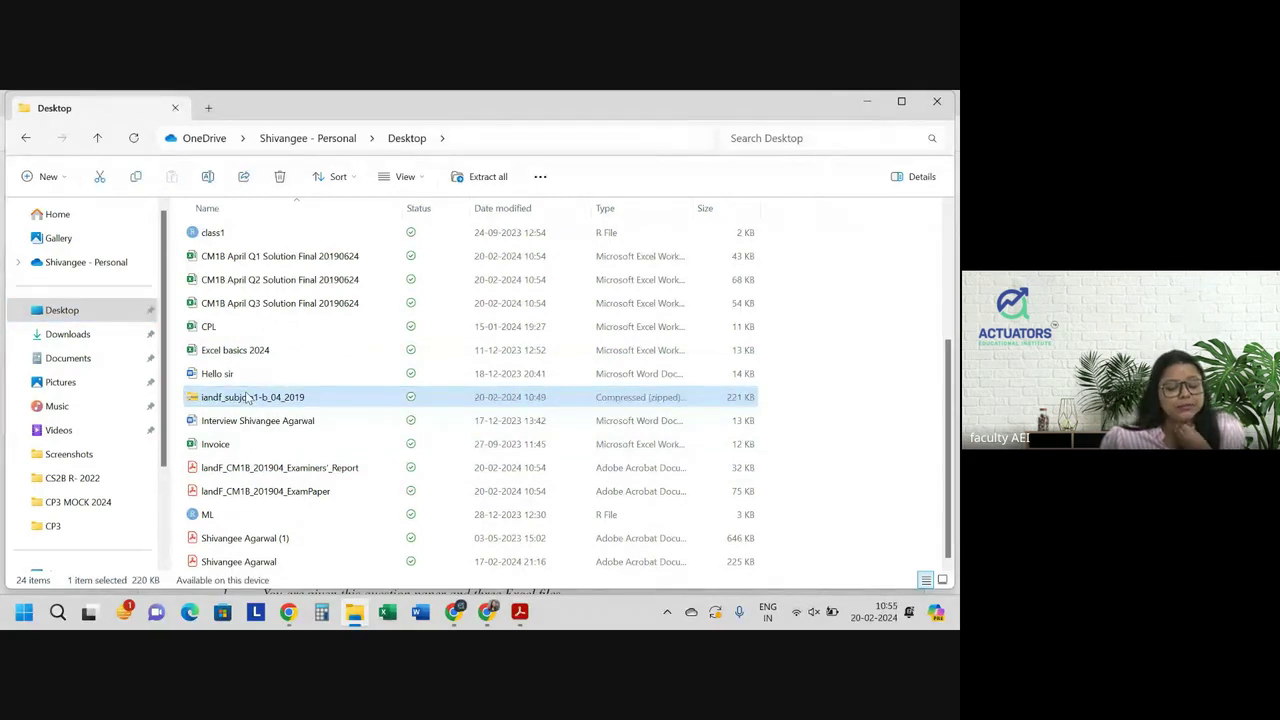
double_click(248, 398)
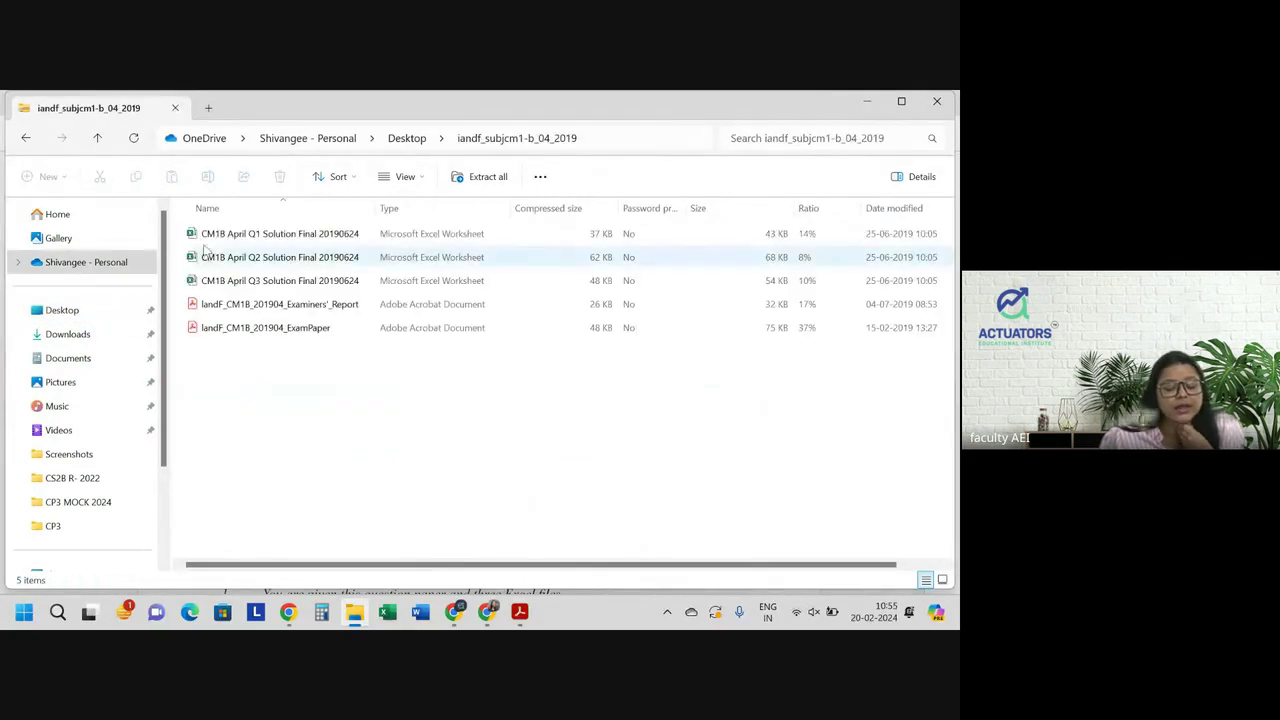
mouse_move(179, 231)
mouse_down()
mouse_move(265, 287)
mouse_move(158, 338)
mouse_move(66, 310)
mouse_move(233, 265)
mouse_up()
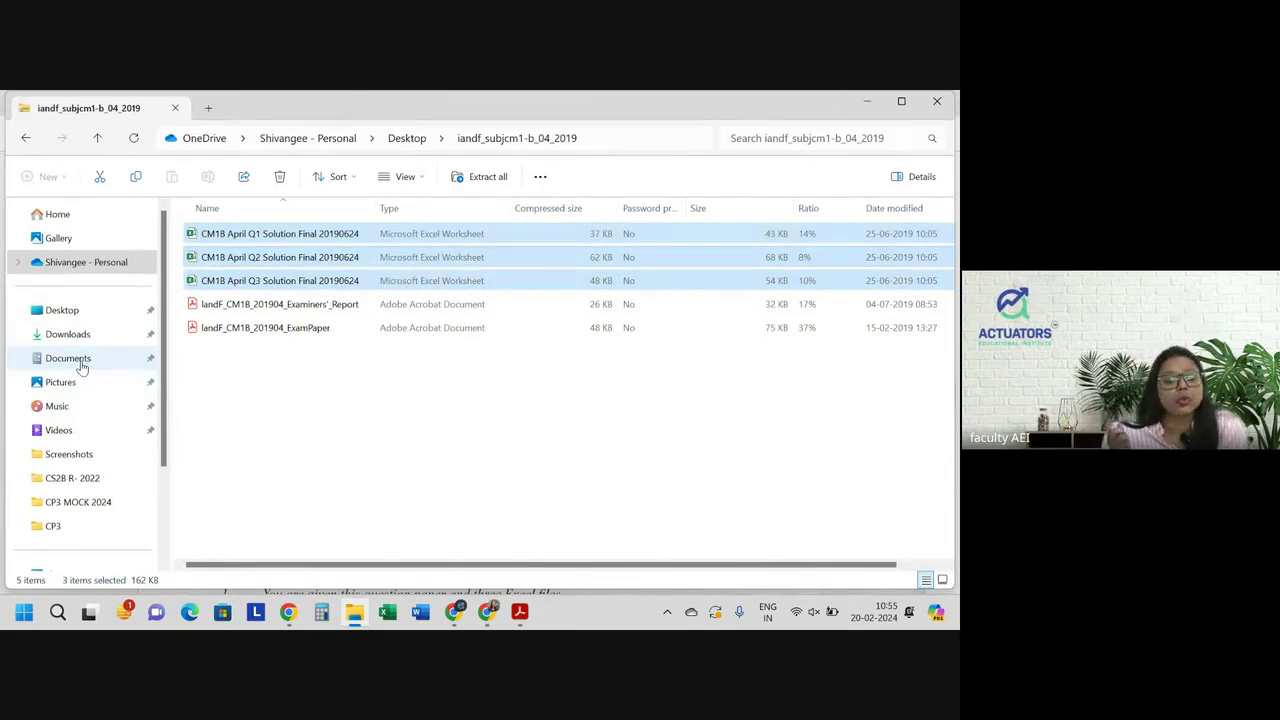
click(275, 477)
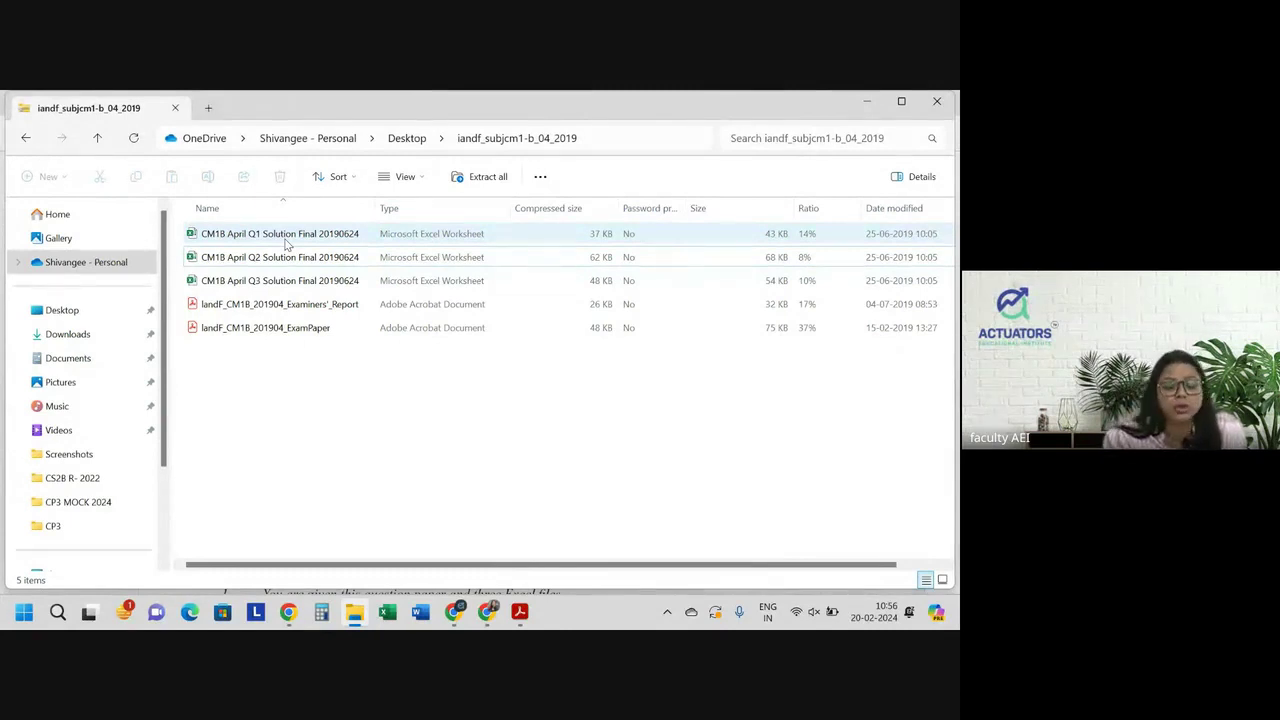
Open CM1B April Q1 Solution Final 20190624 from the Desktop in Excel
click(222, 234)
key(shift+Down)
key(shift+Down)
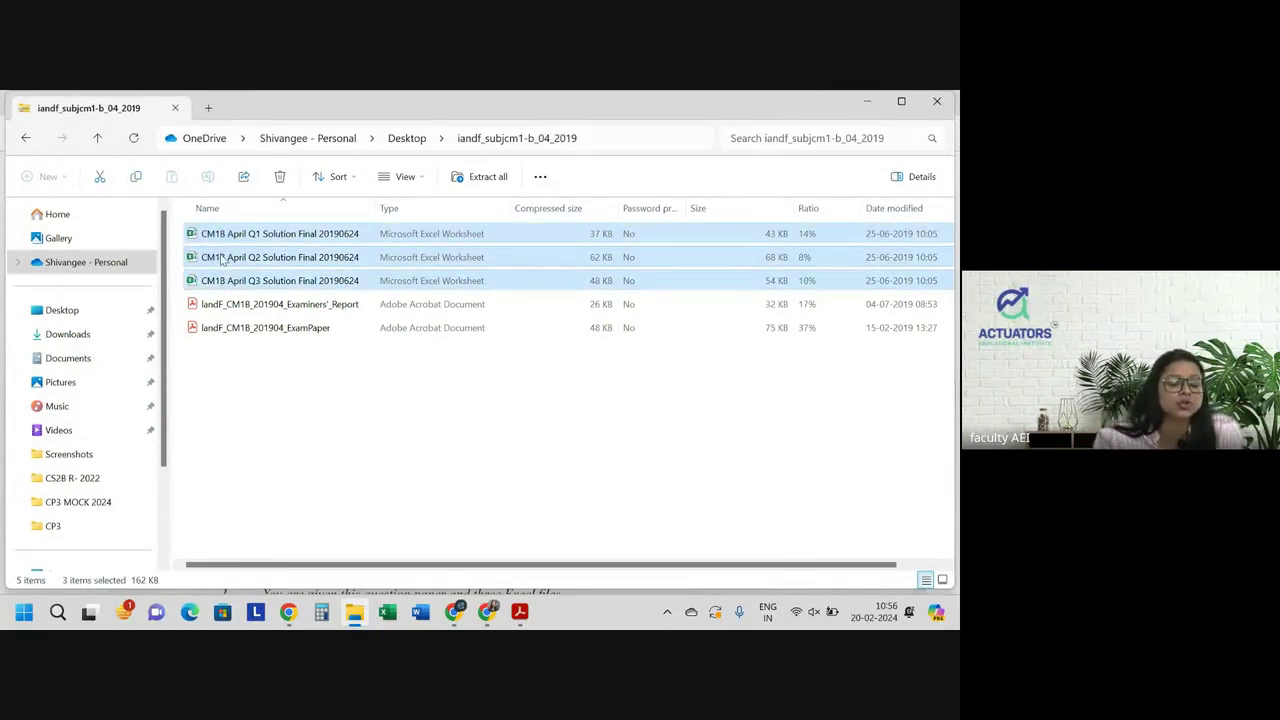
click(406, 138)
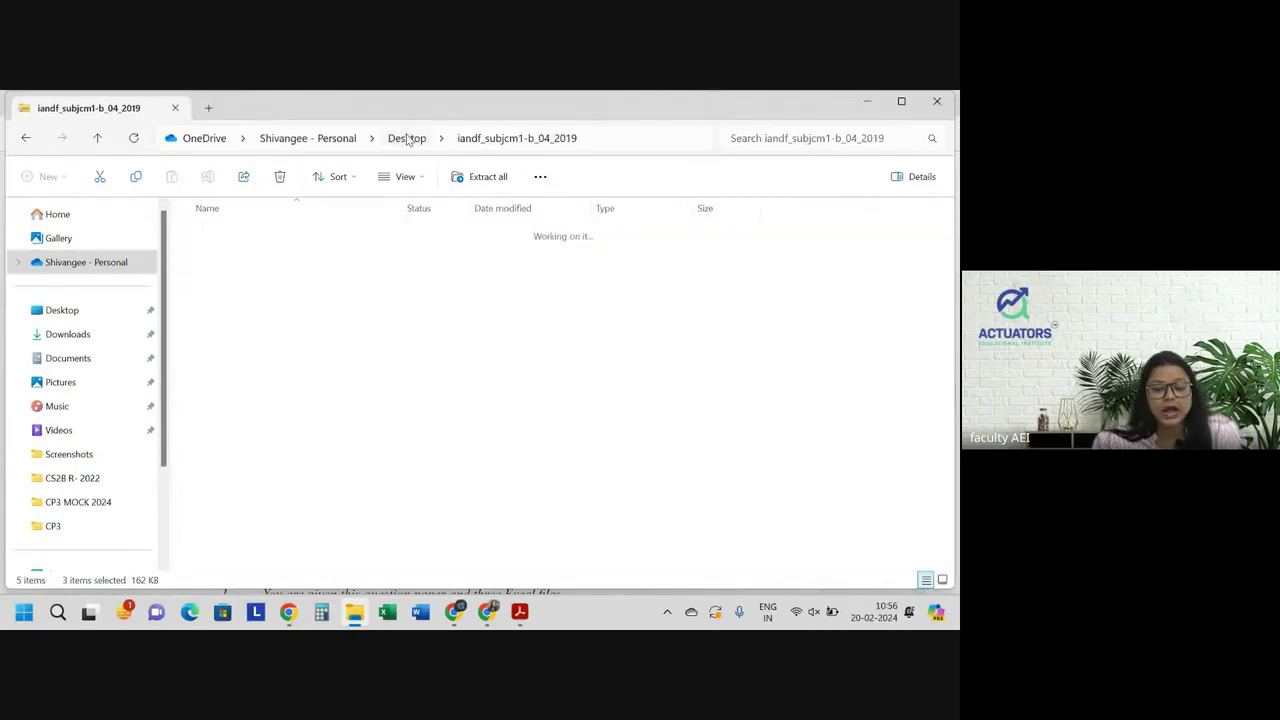
click(80, 334)
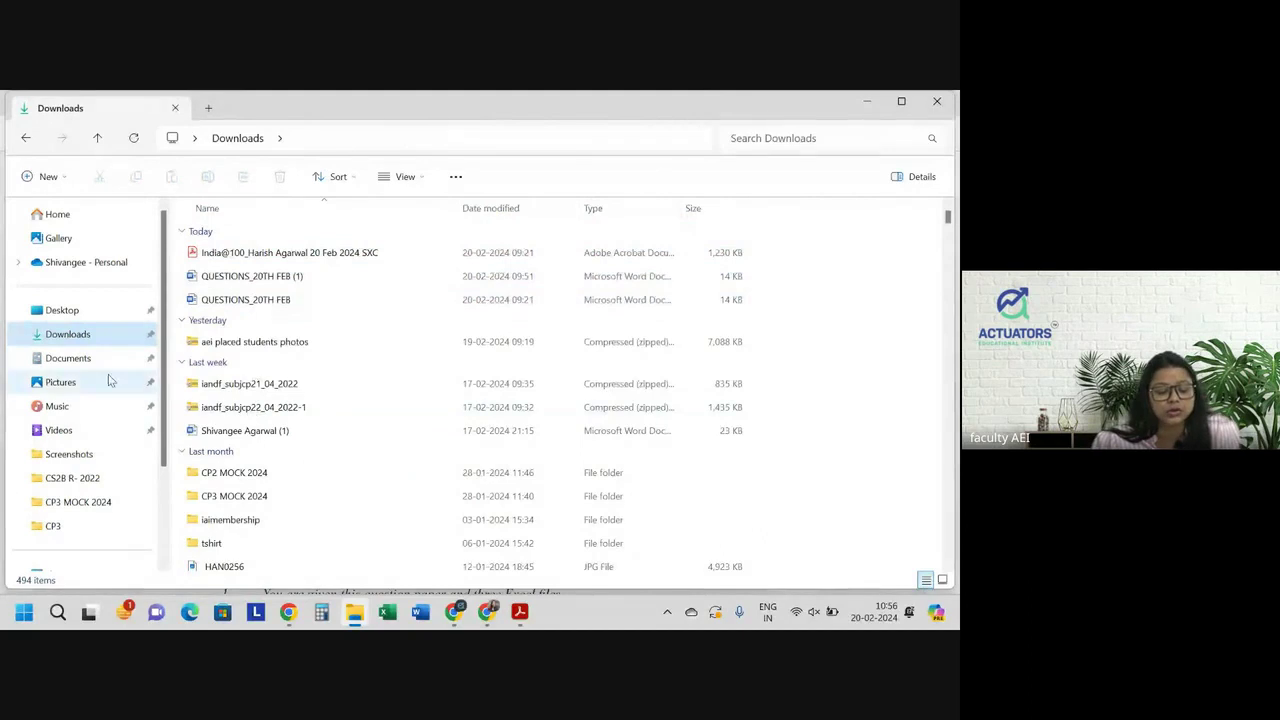
click(56, 312)
scroll(265, 375, down, 3)
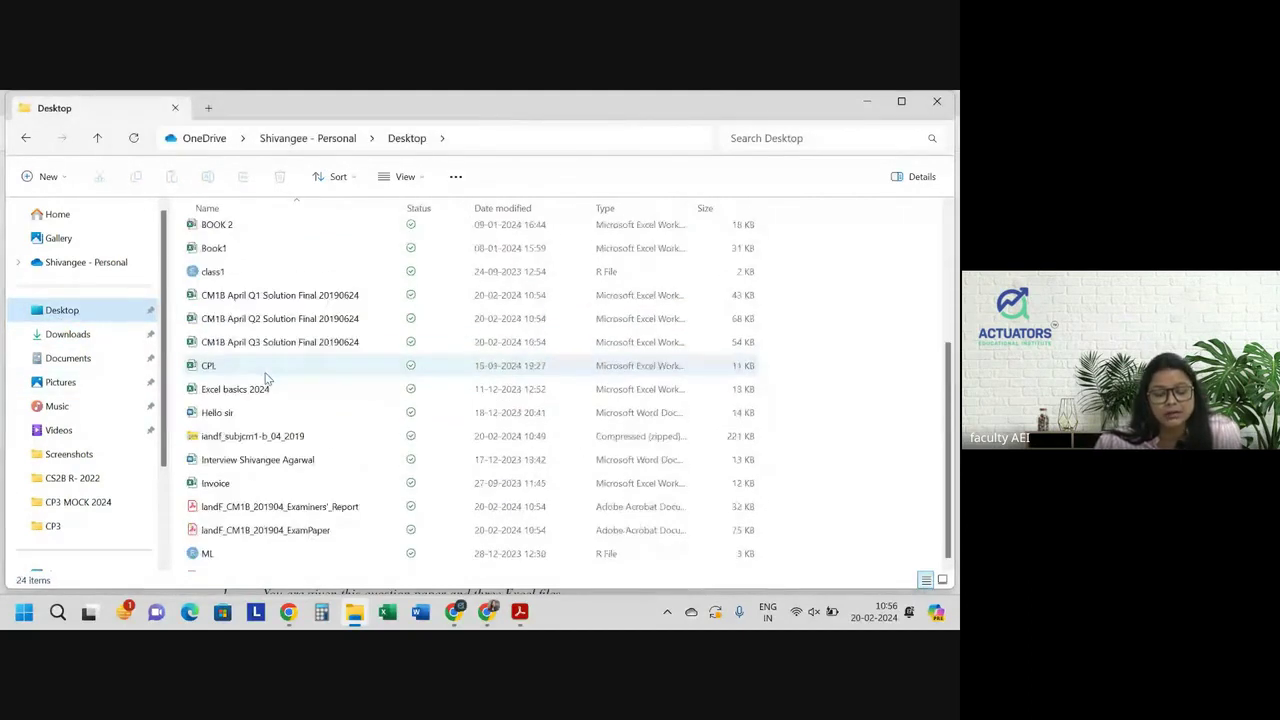
right_click(255, 400)
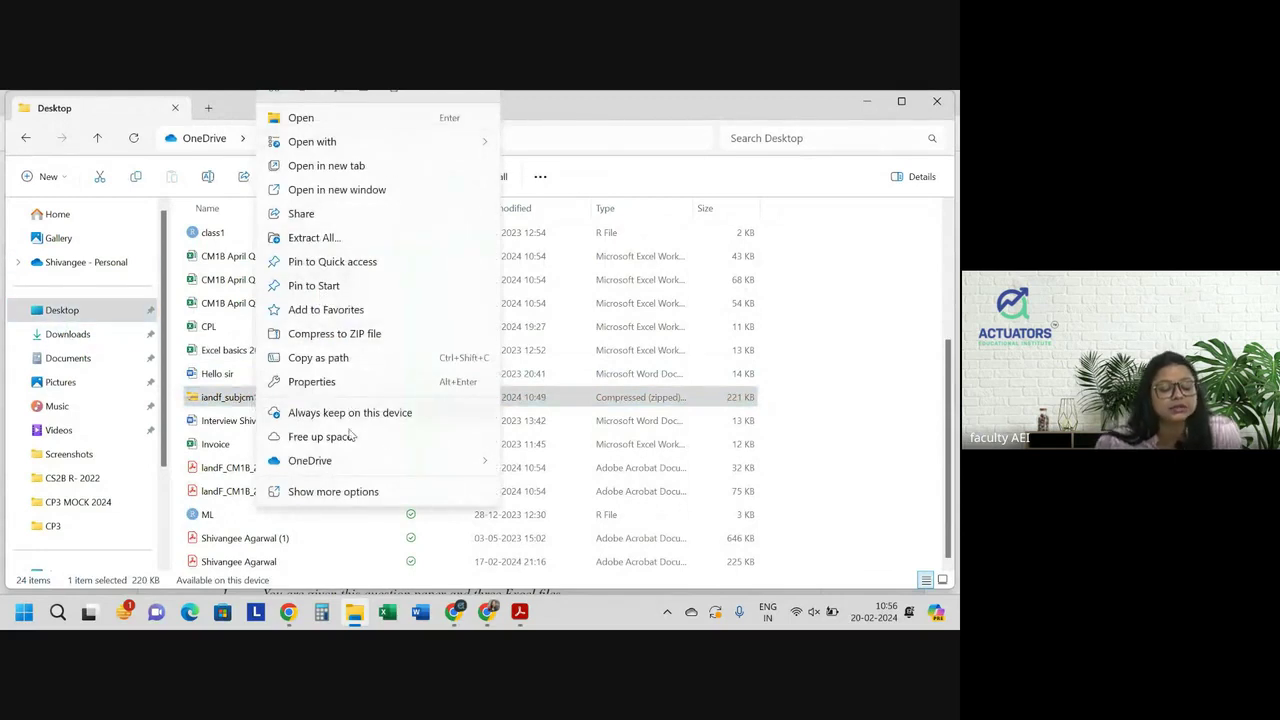
click(226, 396)
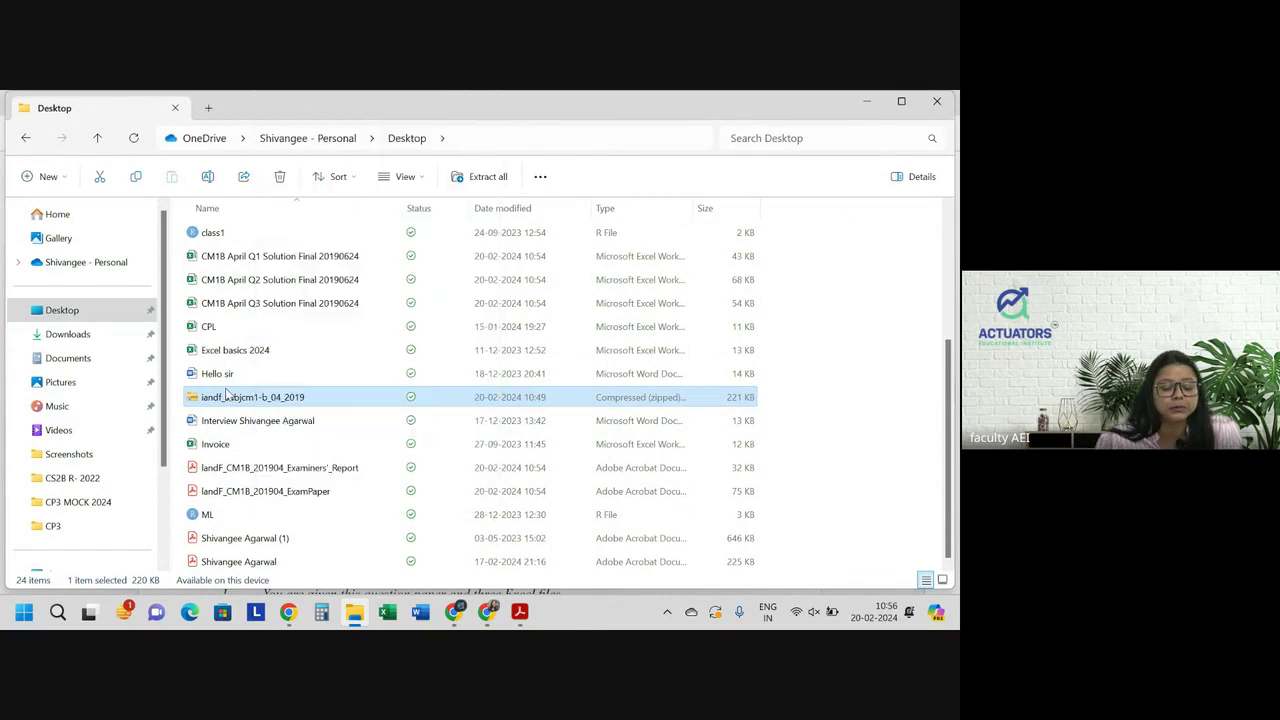
click(238, 256)
double_click(238, 256)
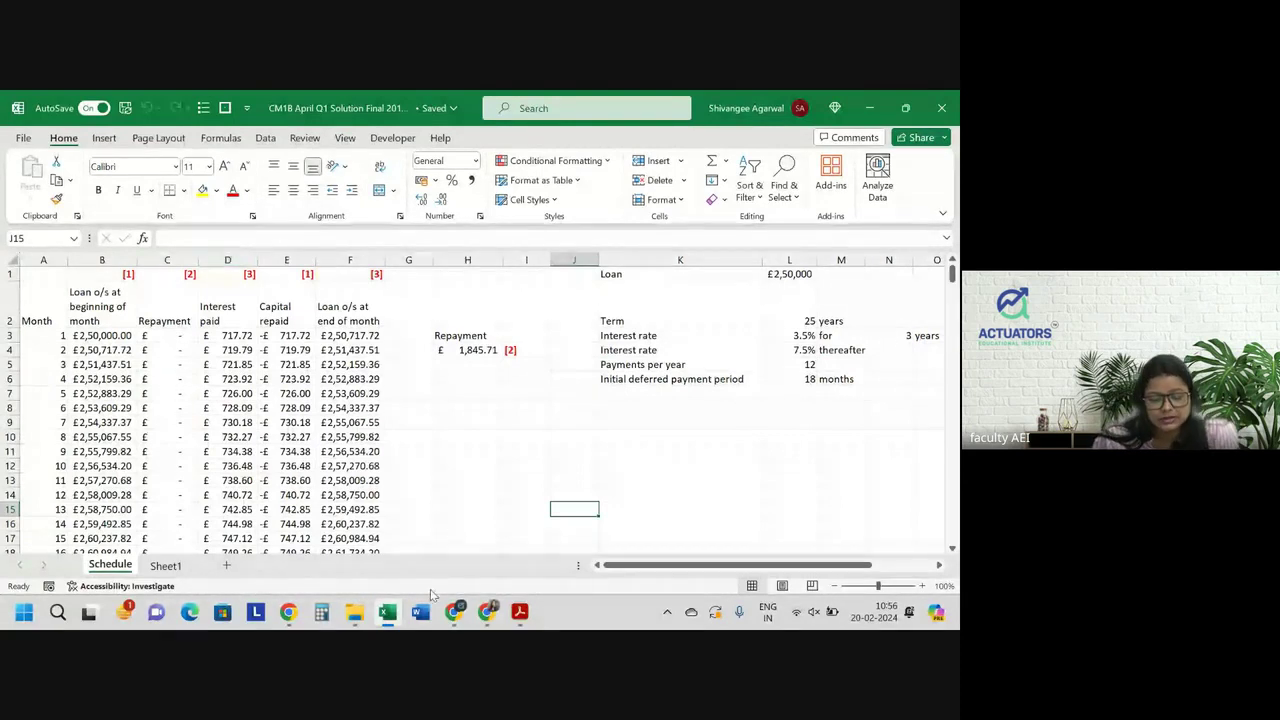
Open the zip folder from the Desktop, then bring back and maximize the loan workbook
click(288, 612)
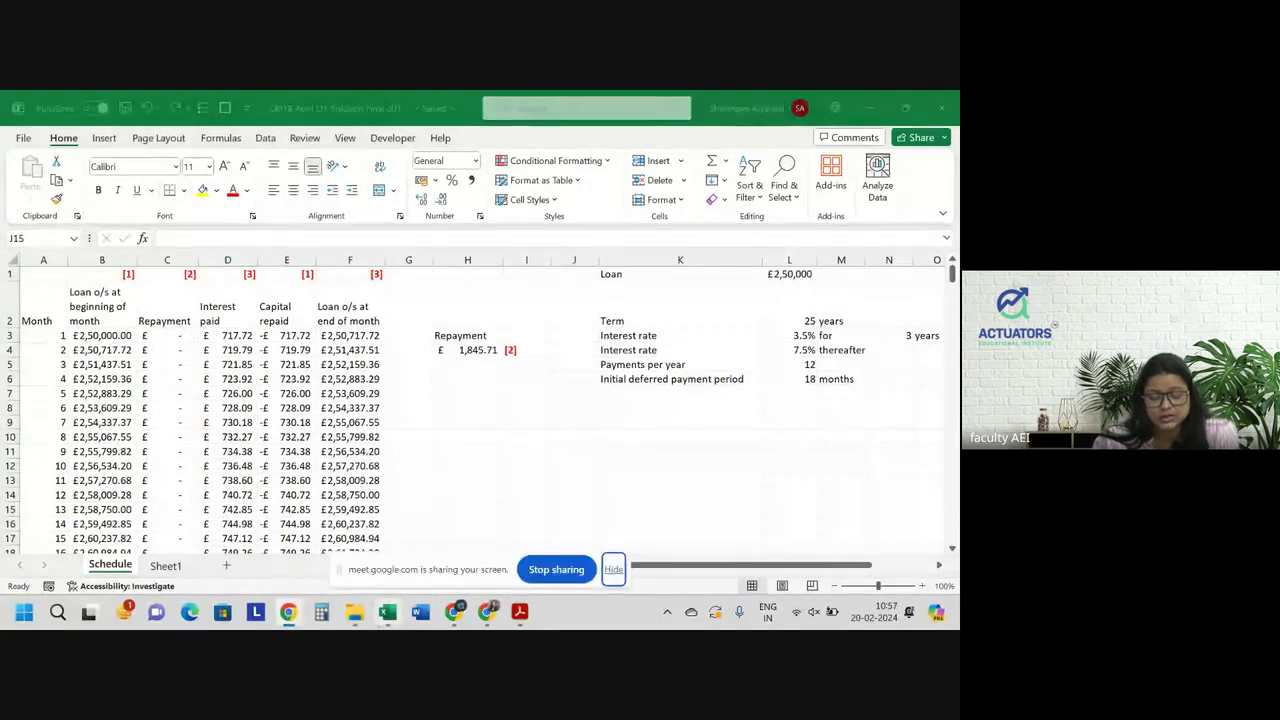
click(354, 612)
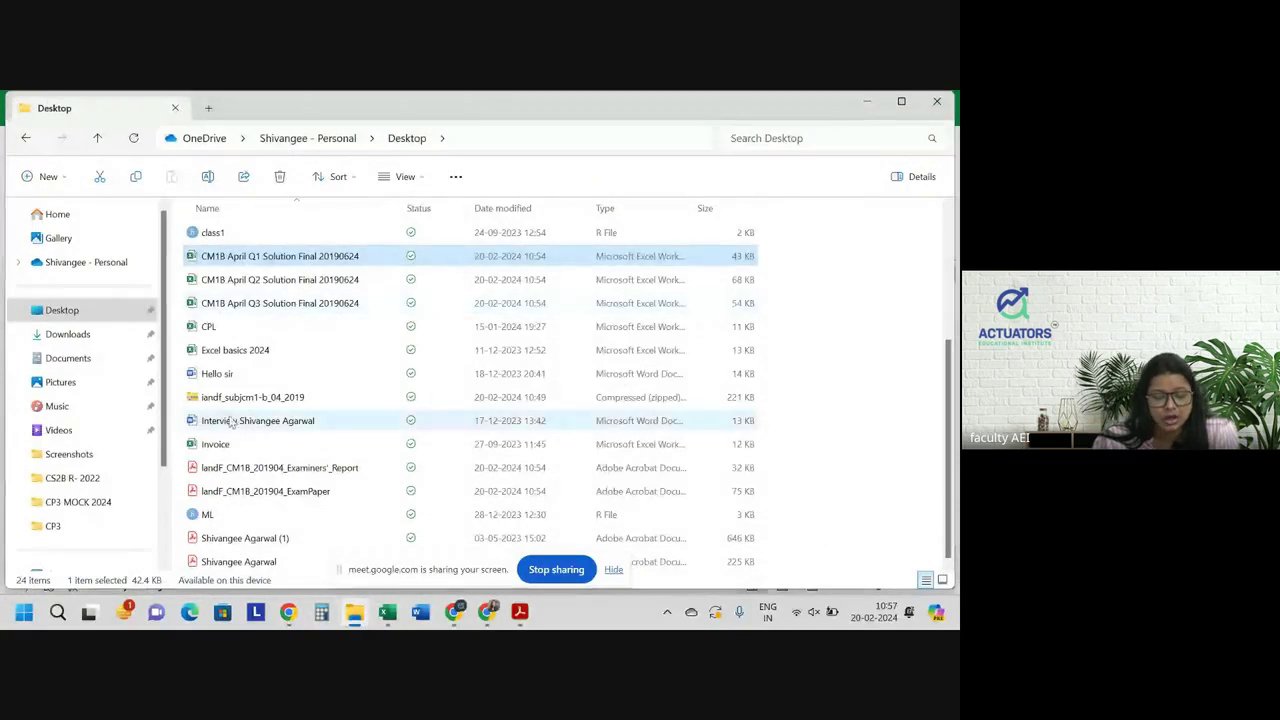
double_click(296, 399)
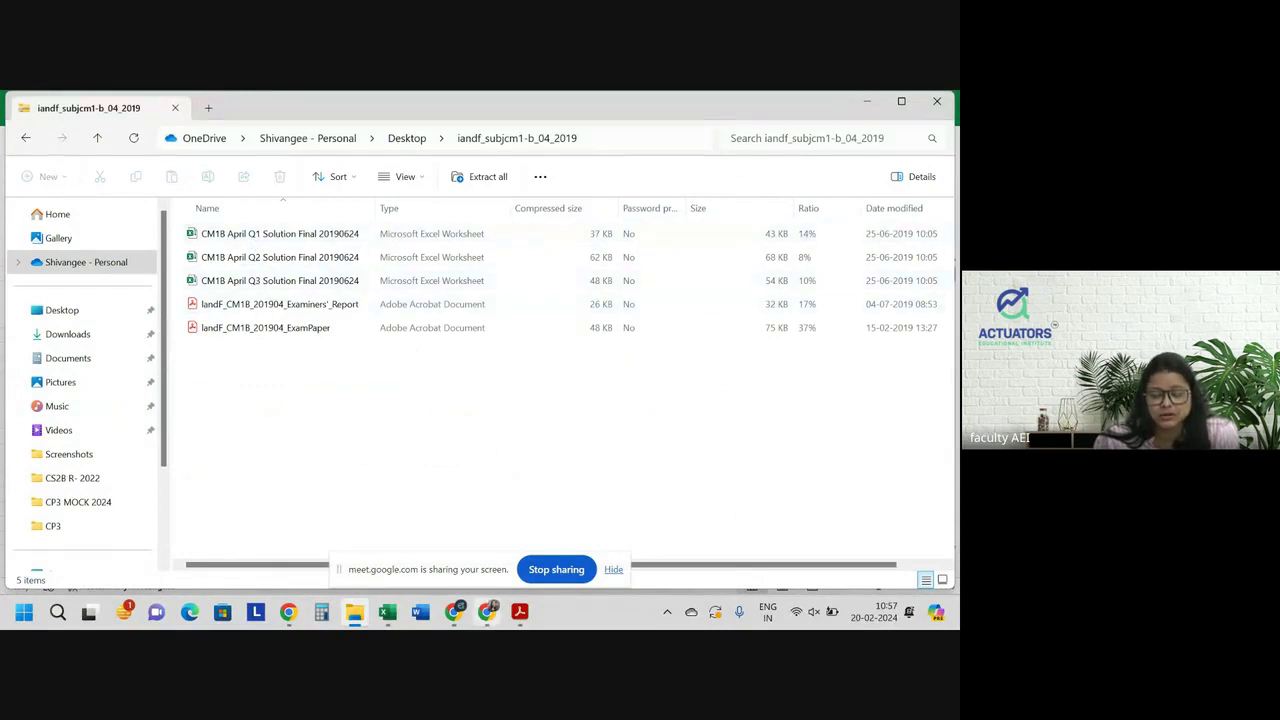
mouse_move(453, 612)
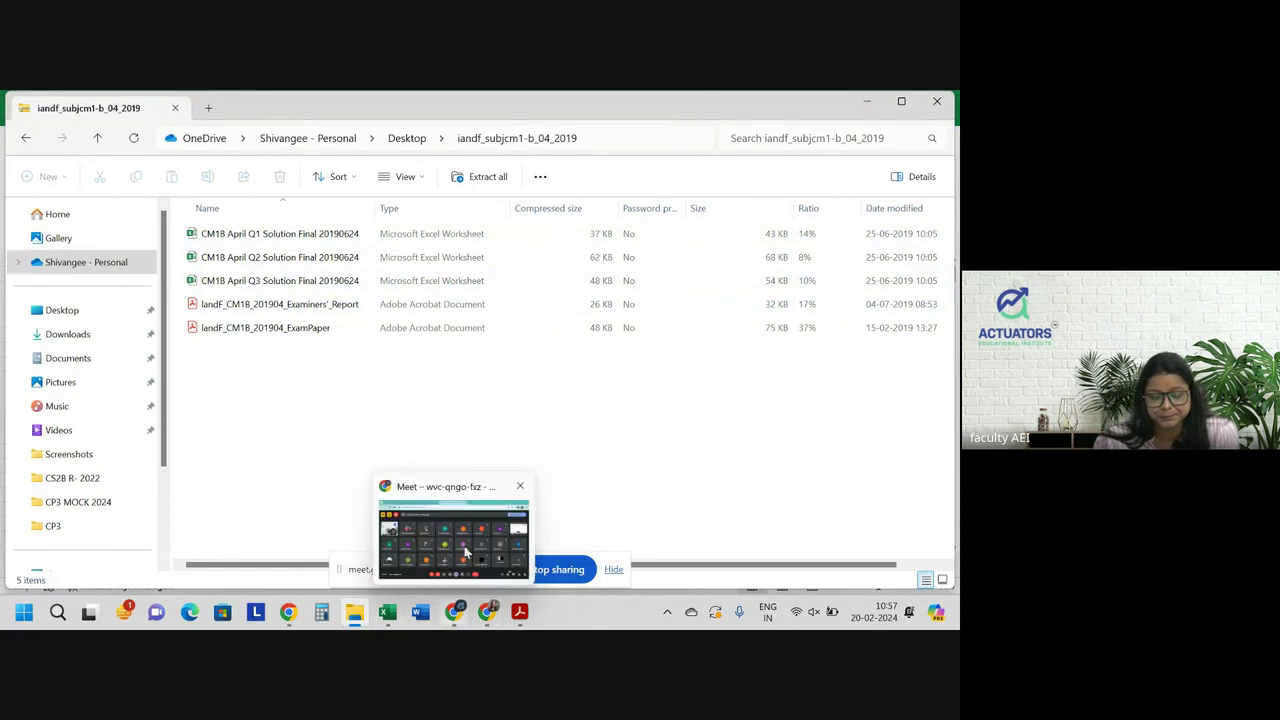
click(390, 612)
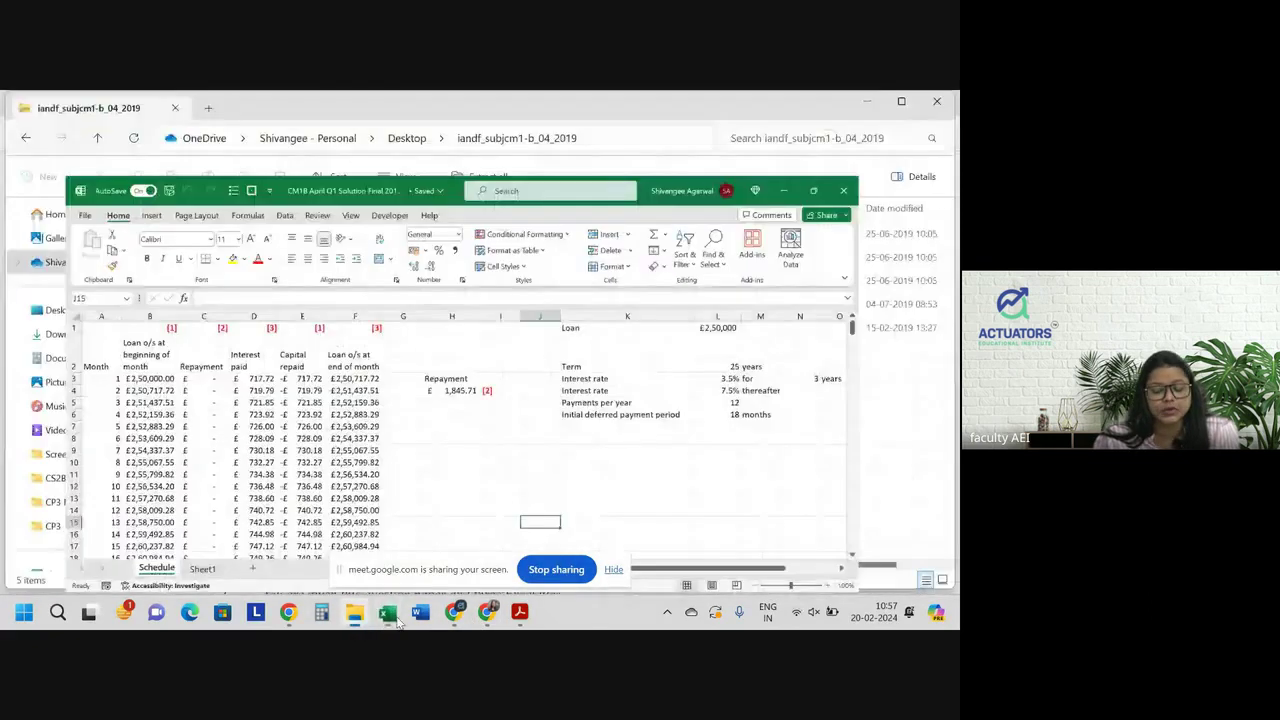
click(612, 569)
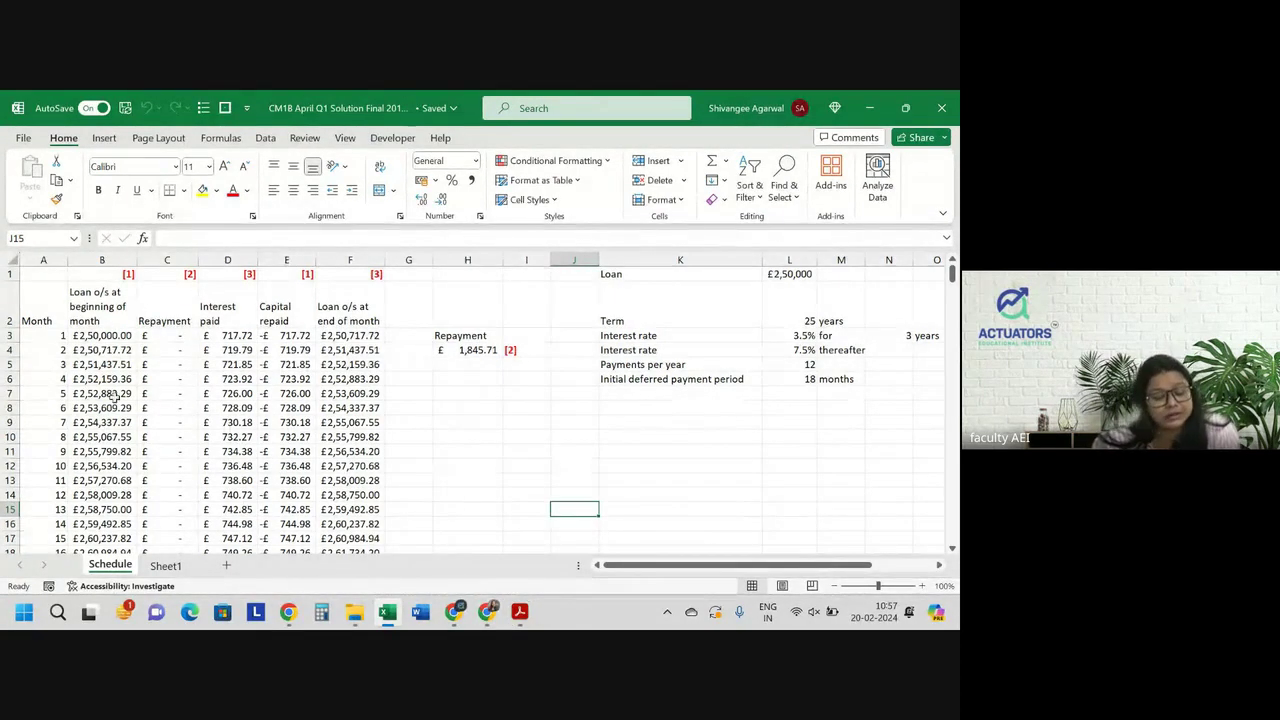
Check the empty Sheet1 and the Schedule loan table, then return to the exam PDF
click(166, 566)
click(104, 566)
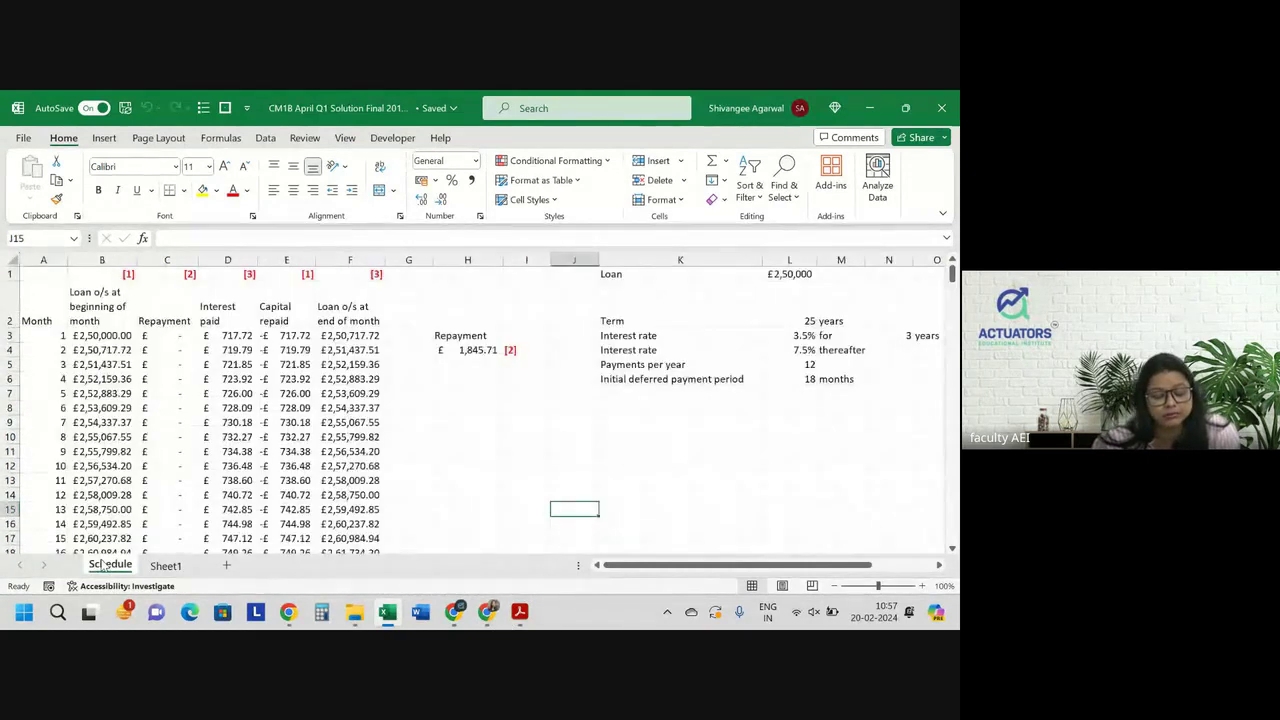
scroll(674, 423, right, 2)
scroll(674, 423, right, 2)
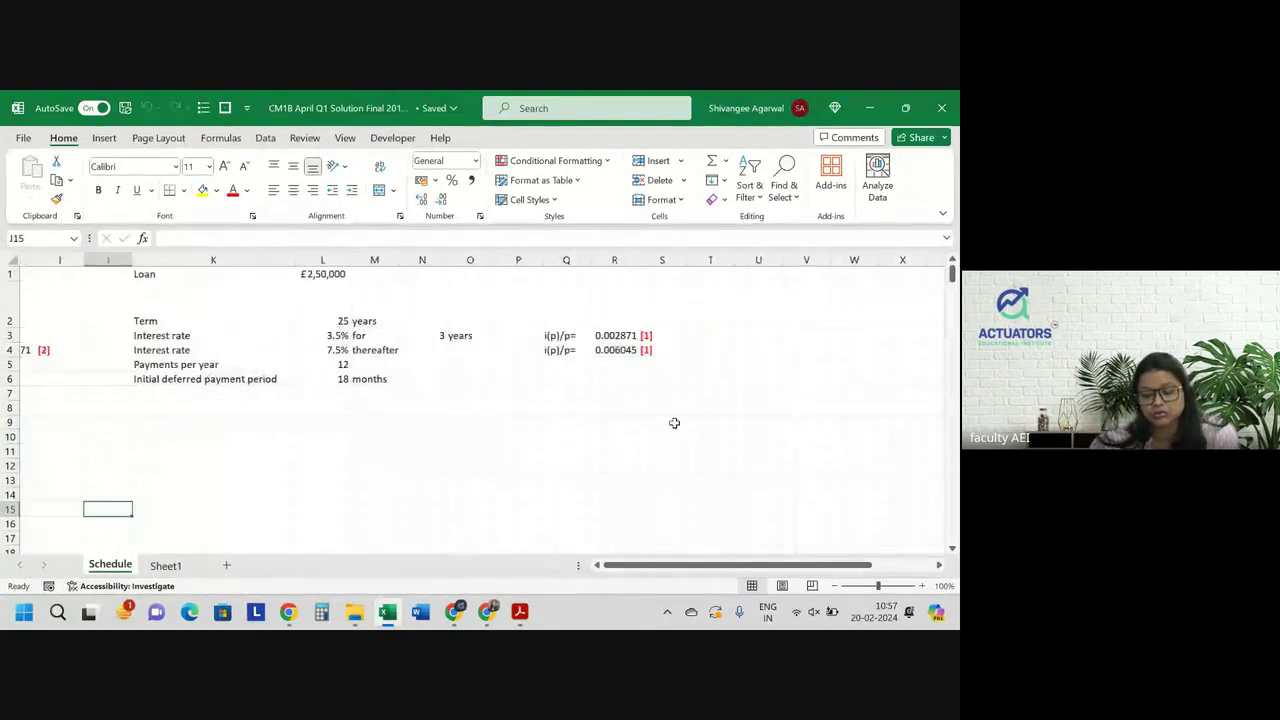
scroll(674, 423, left, 4)
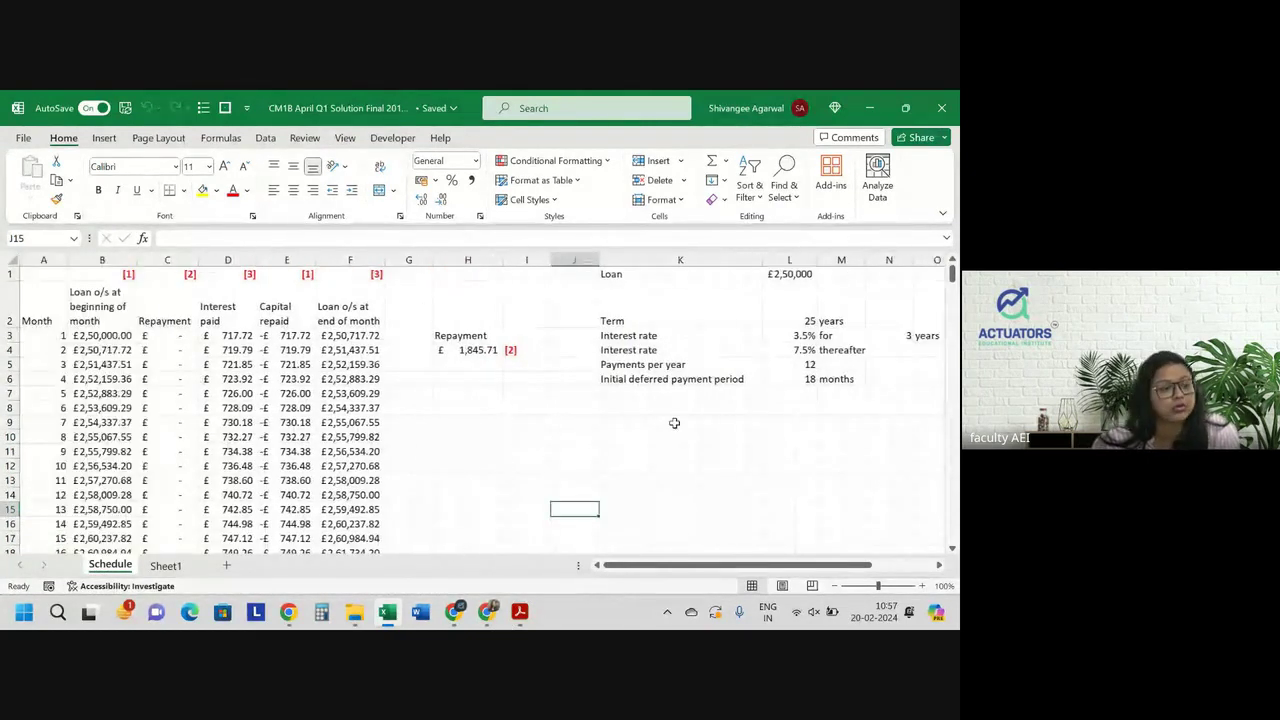
click(519, 612)
scroll(389, 377, down, 5)
Scroll the exam paper down to Question 1 on page 2, the £250,000 loan task
scroll(389, 377, down, 2)
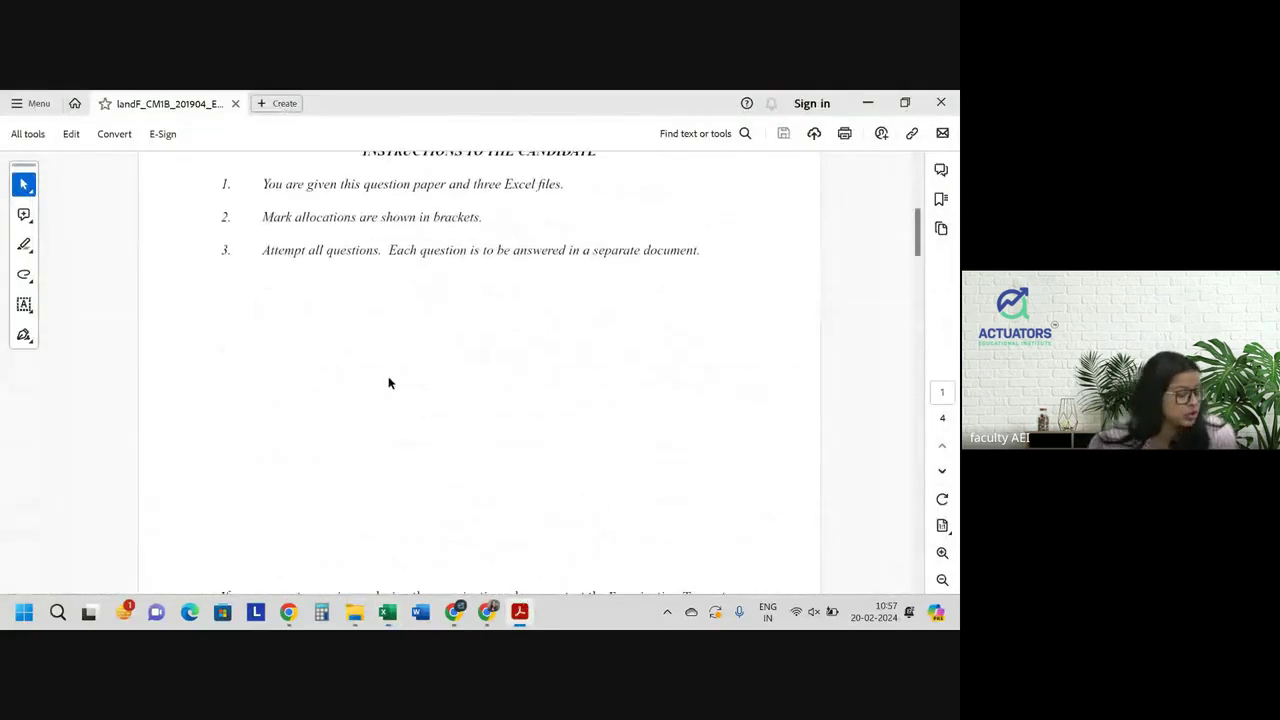
scroll(389, 383, down, 3)
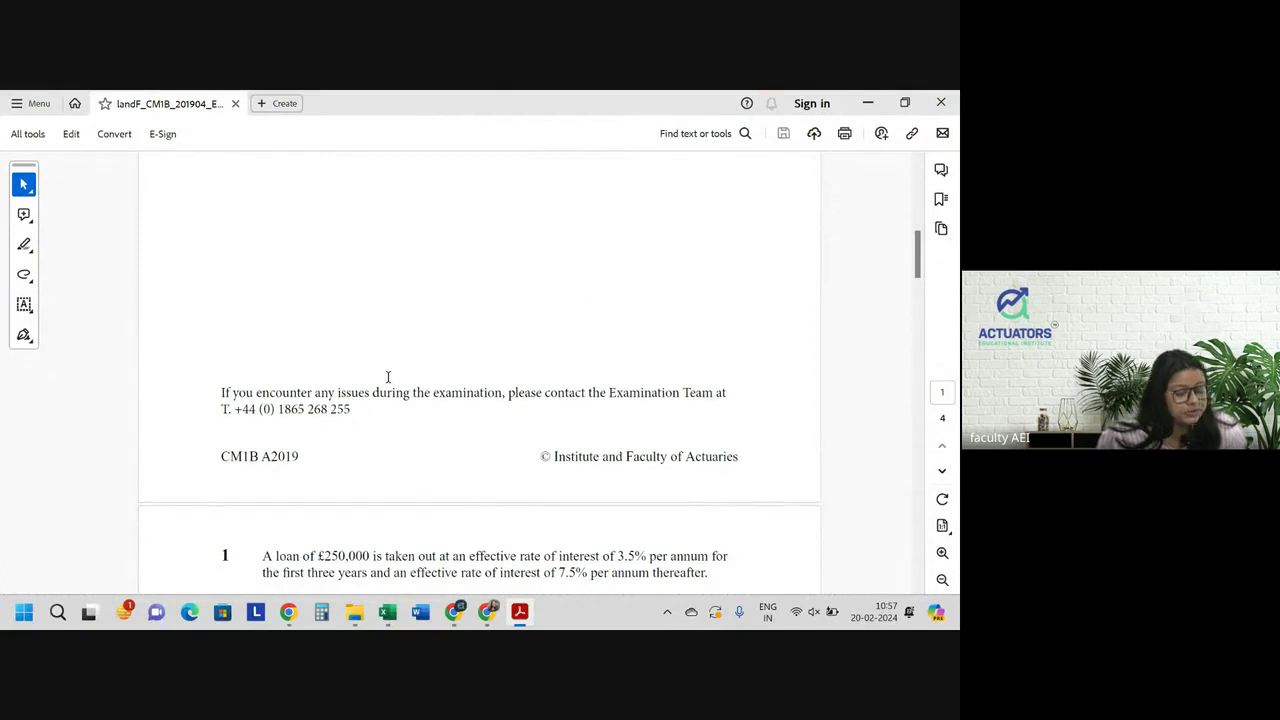
scroll(388, 377, down, 3)
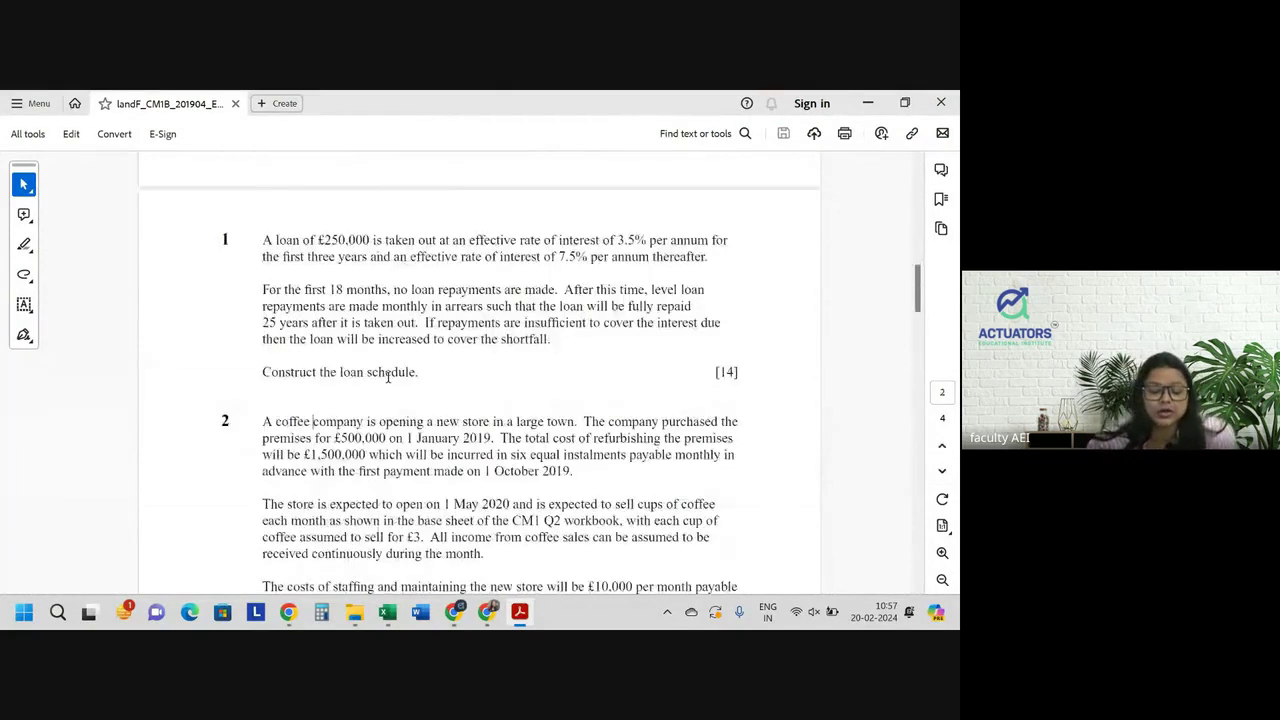
scroll(388, 377, down, 1)
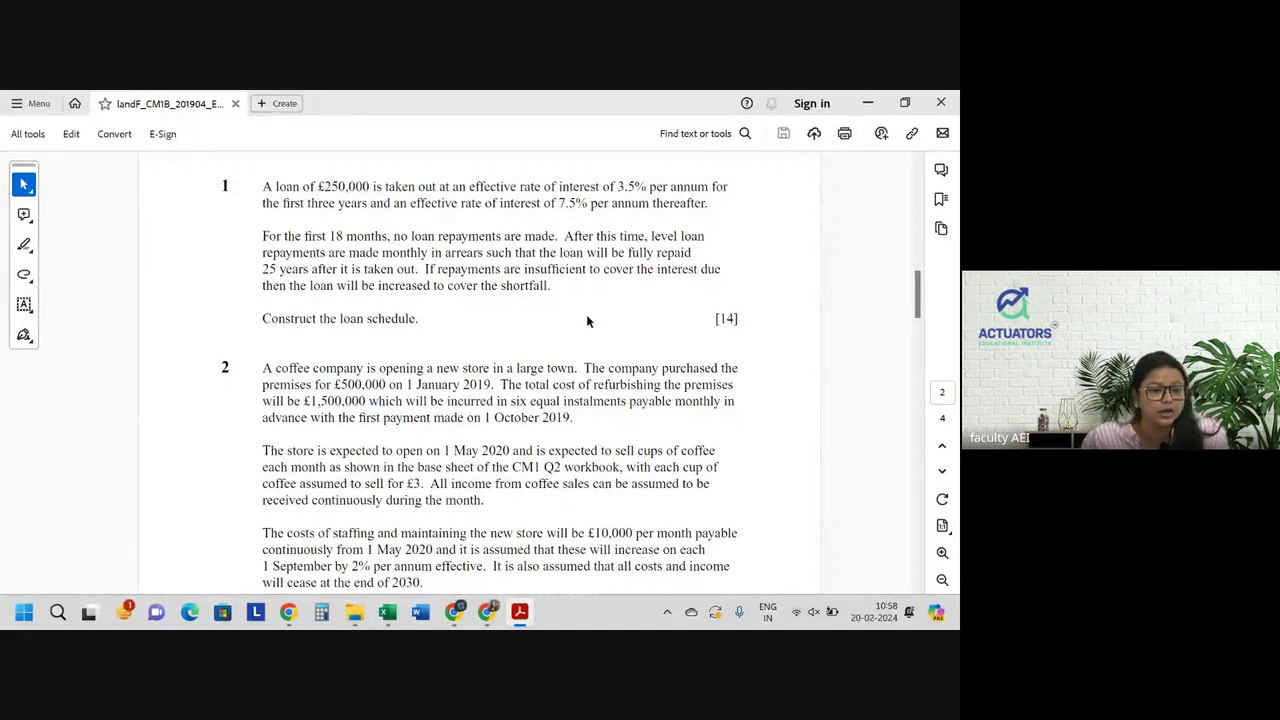
key(alt+Tab)
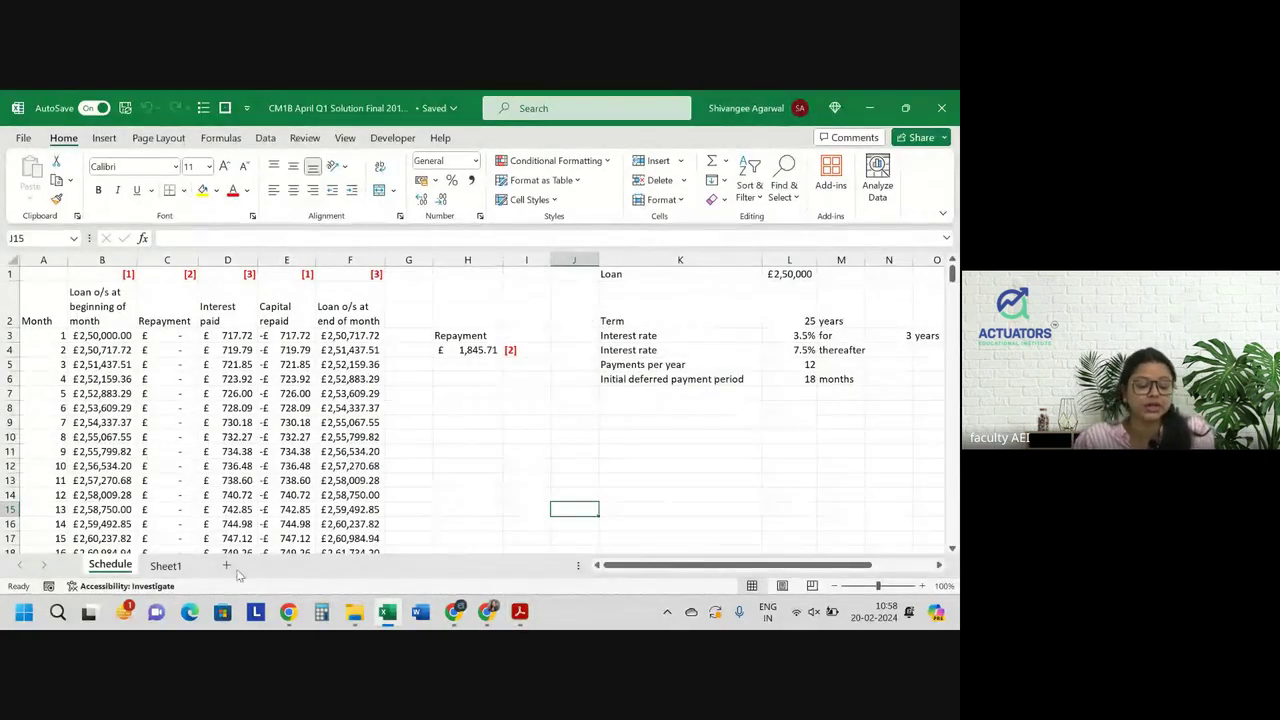
click(166, 566)
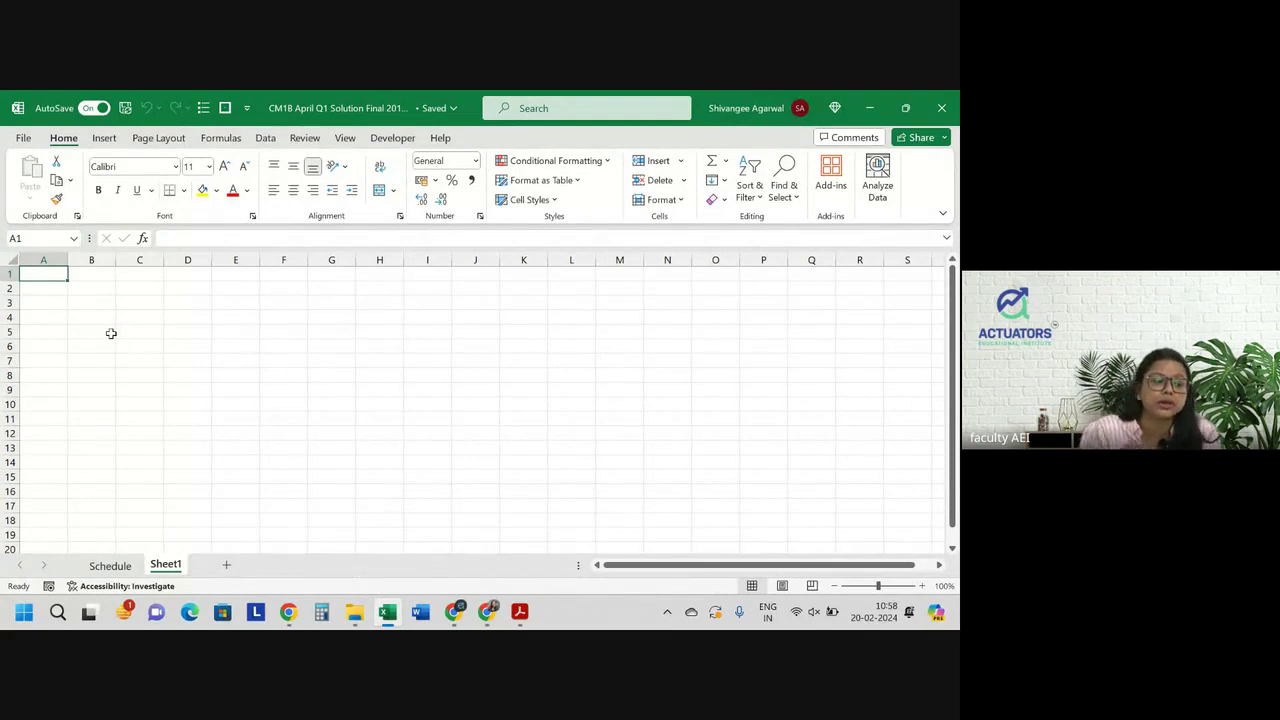
click(112, 566)
click(162, 567)
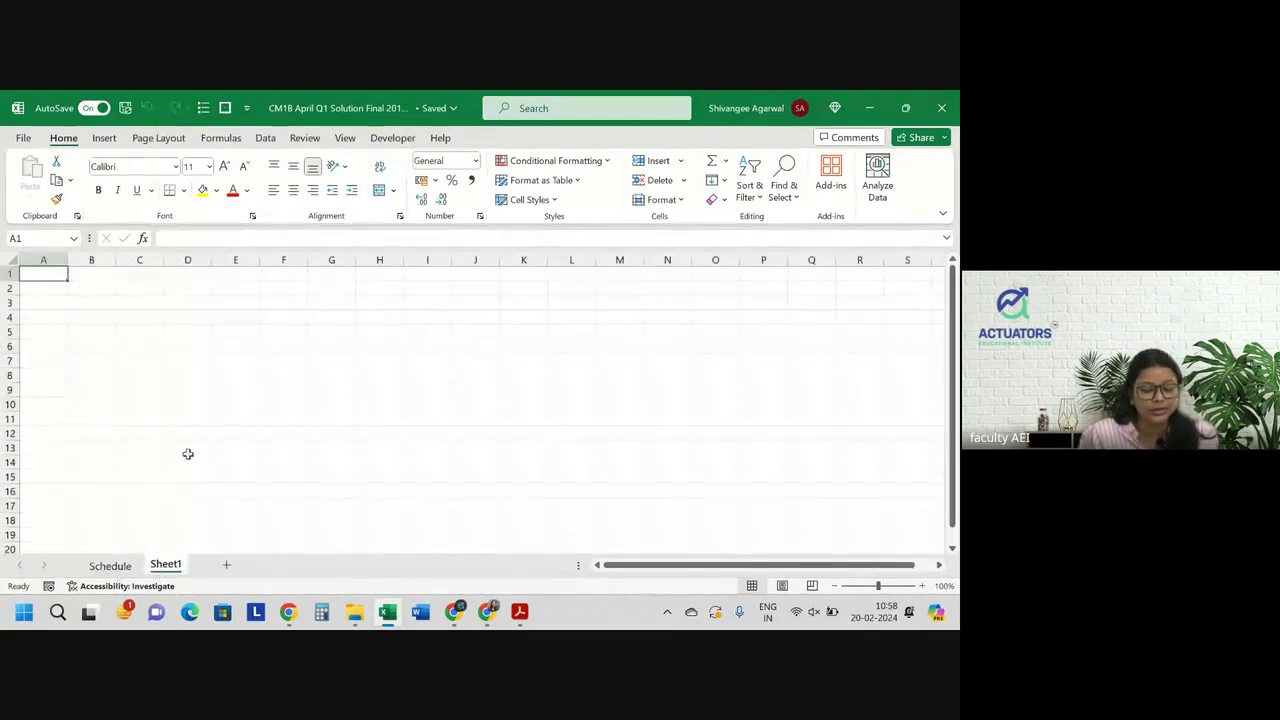
key(alt+Tab)
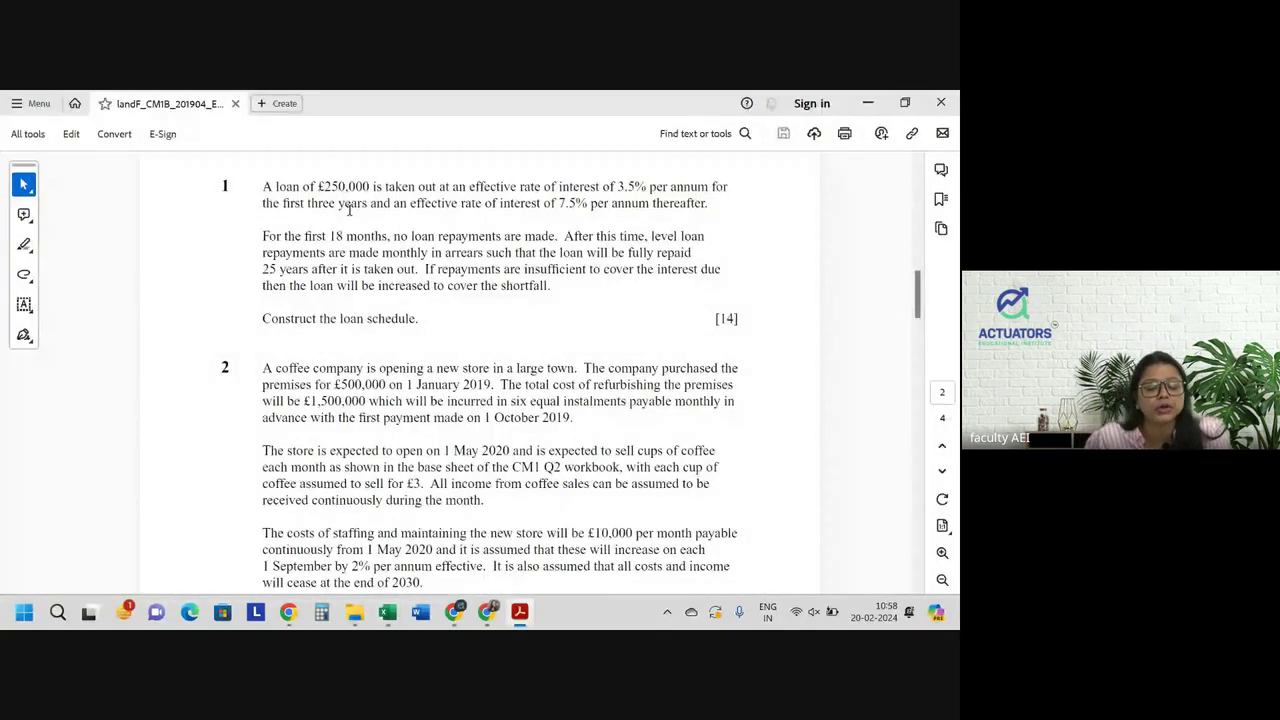
Highlight Question 1's key terms: £250,000, 3.5%, 7.5% per annum, and first 18 months
drag(300, 186, 414, 186)
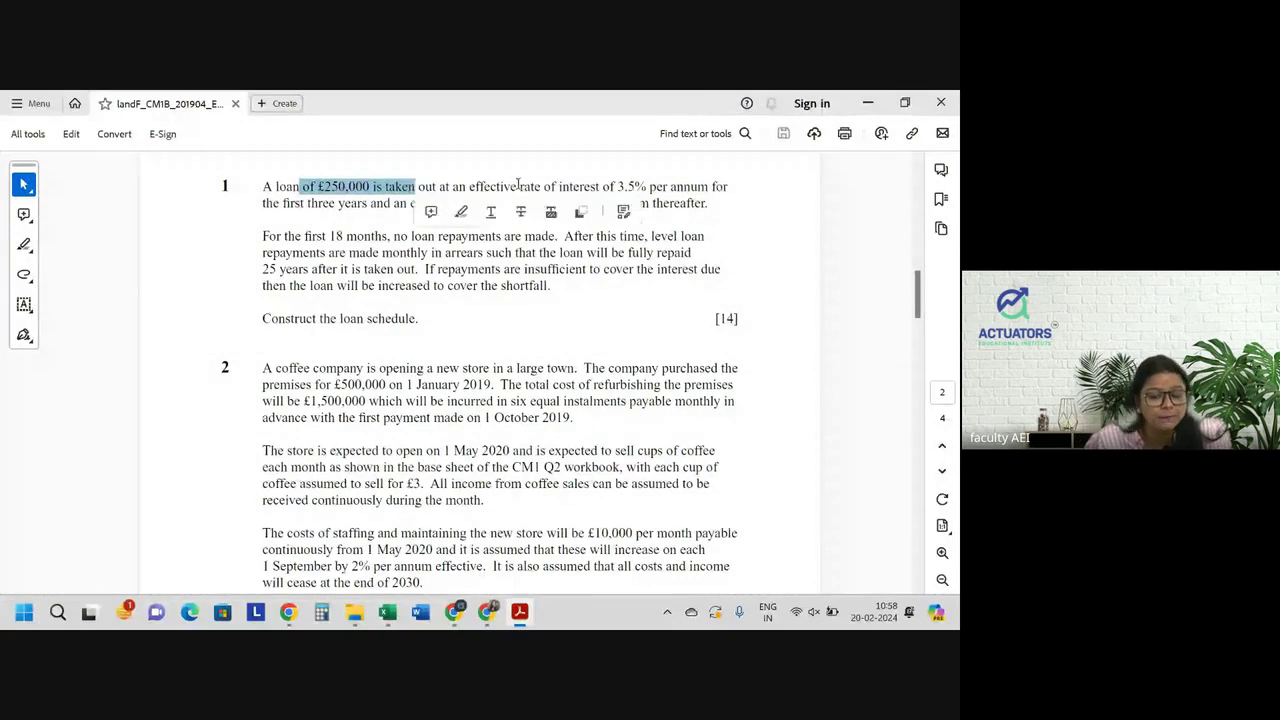
mouse_move(617, 186)
mouse_down()
mouse_move(649, 203)
mouse_move(645, 187)
mouse_move(667, 187)
mouse_up()
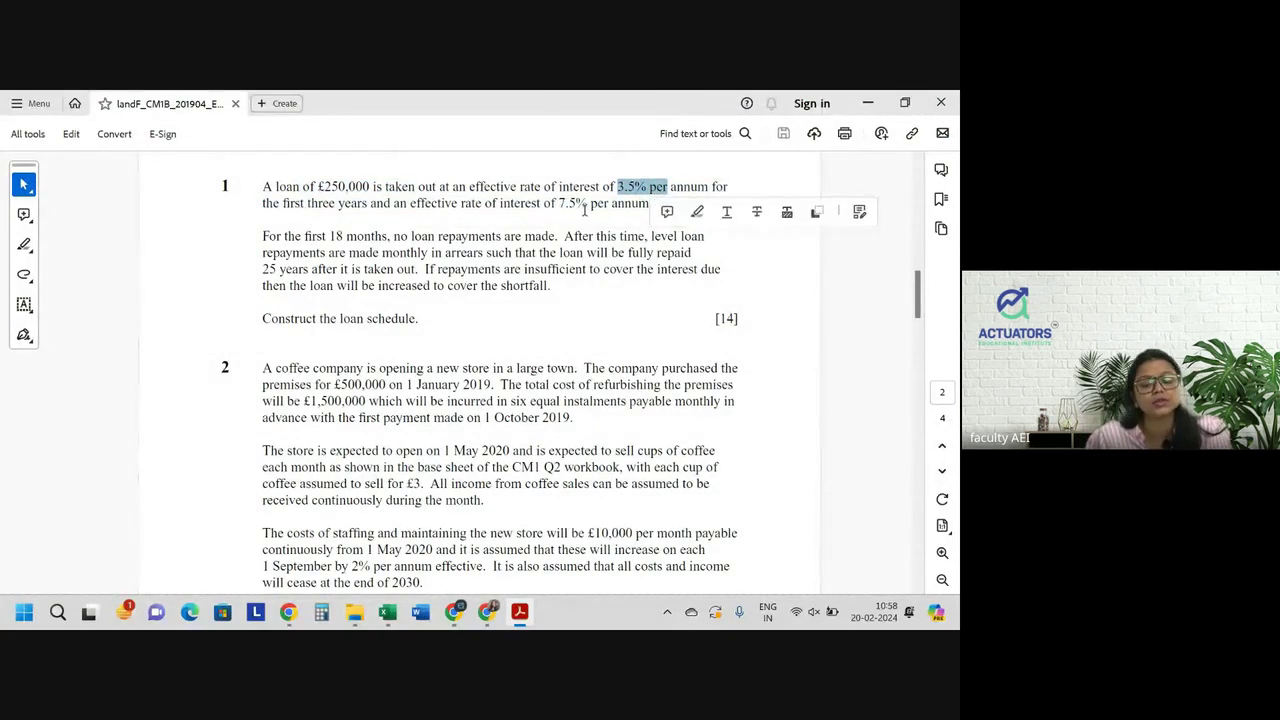
drag(559, 203, 648, 203)
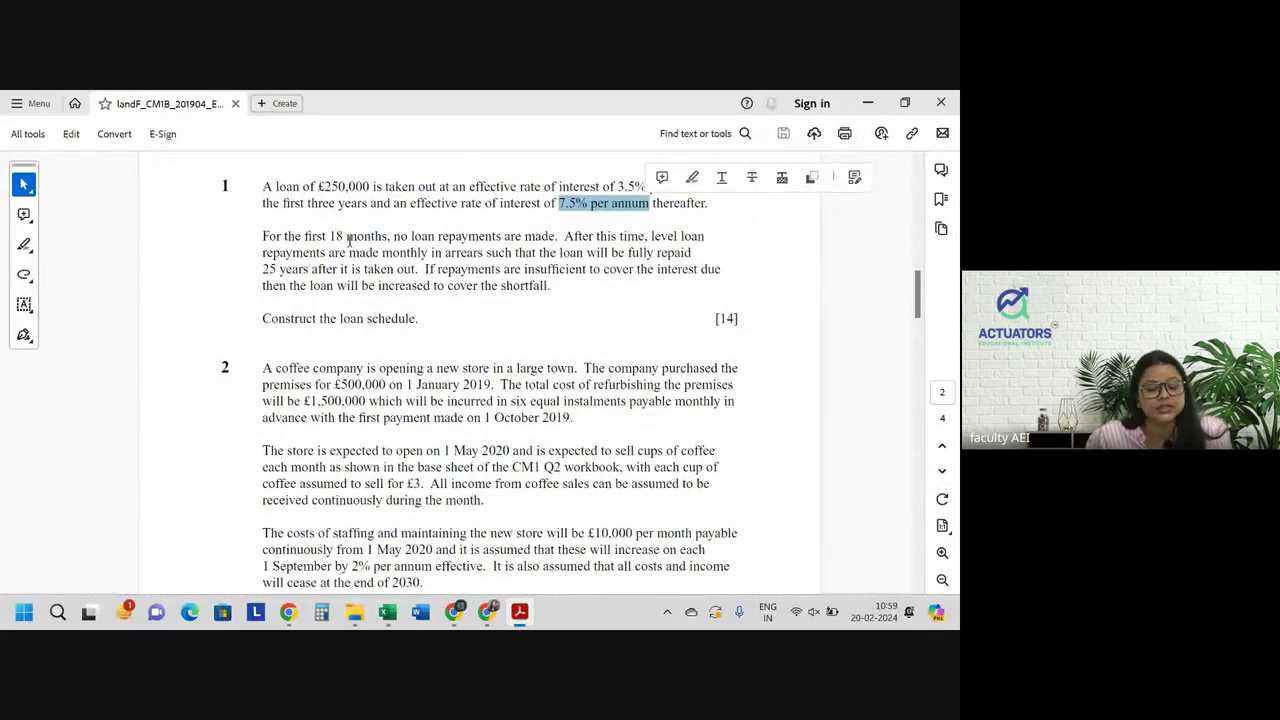
drag(304, 236, 405, 236)
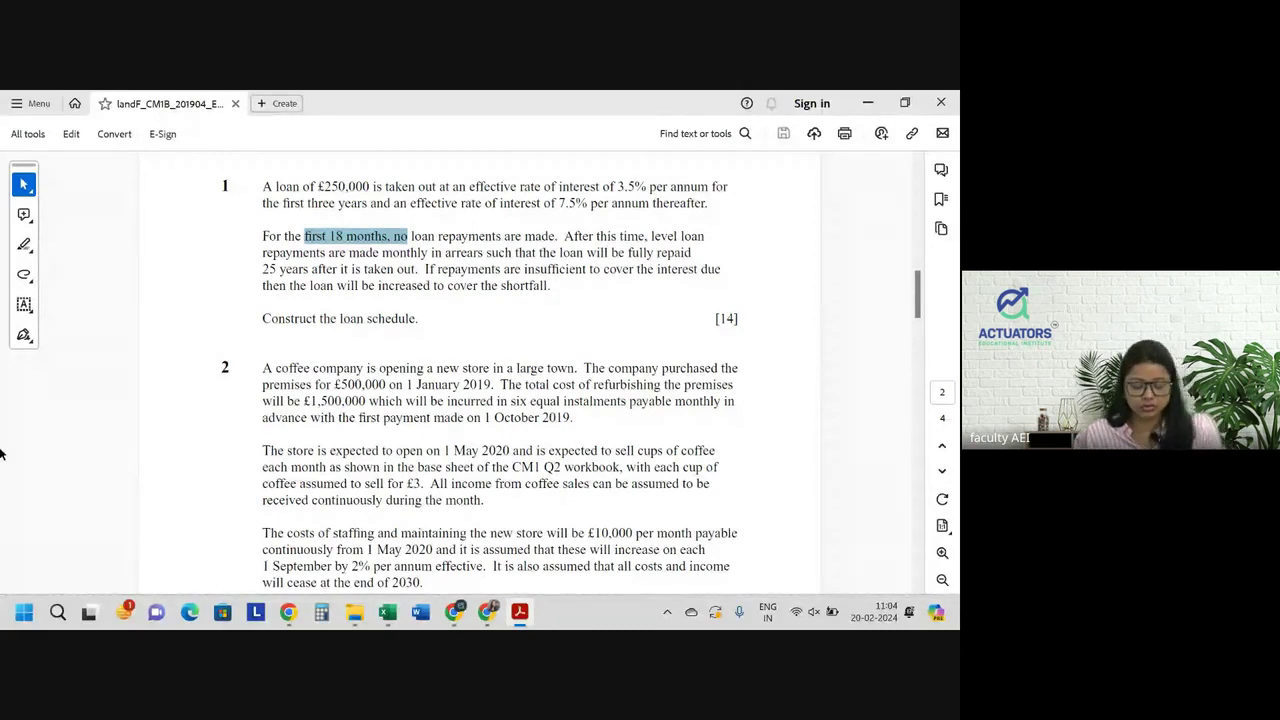
Label A2 'Interest rate for 3 years' and enter 3.50% in D2
click(389, 614)
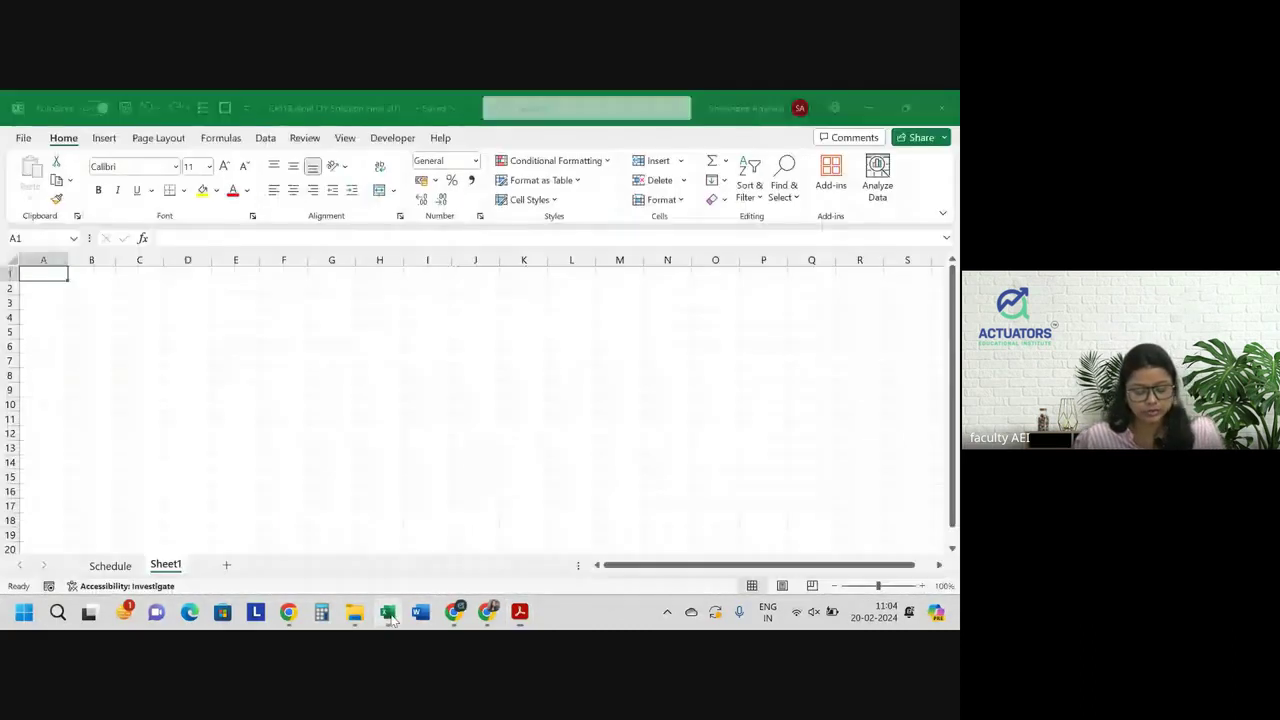
click(45, 287)
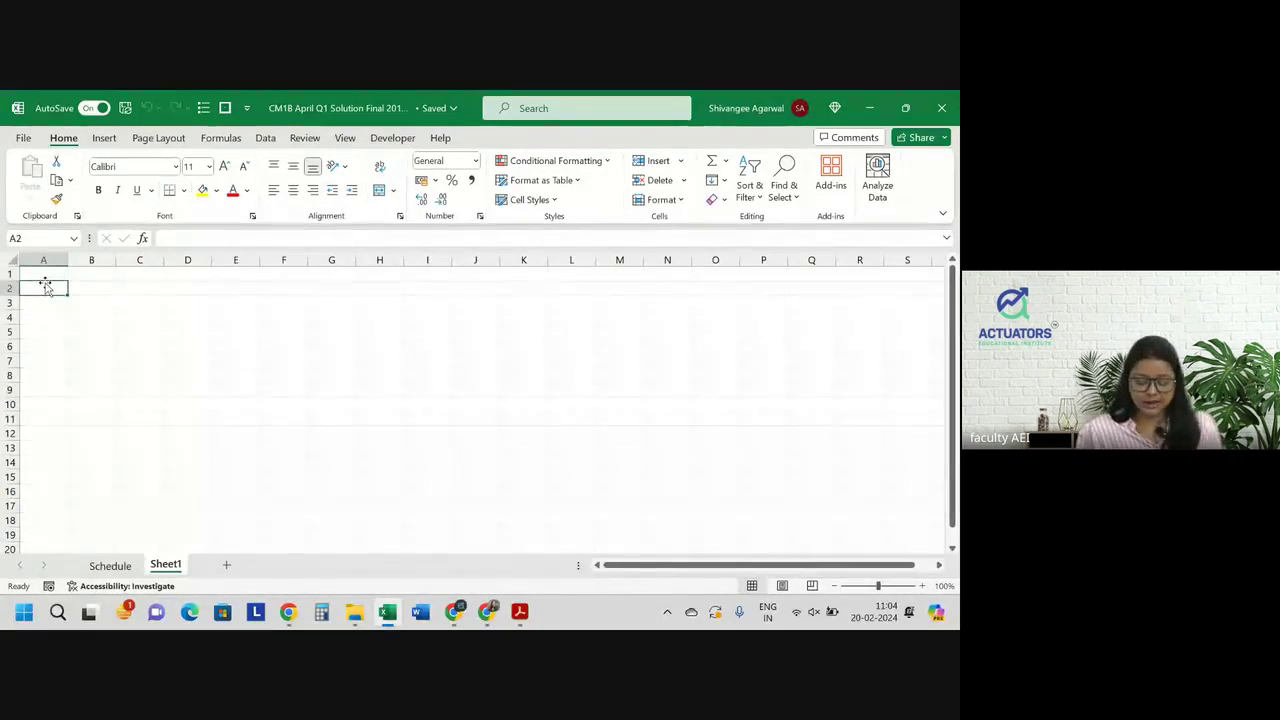
text(Interest)
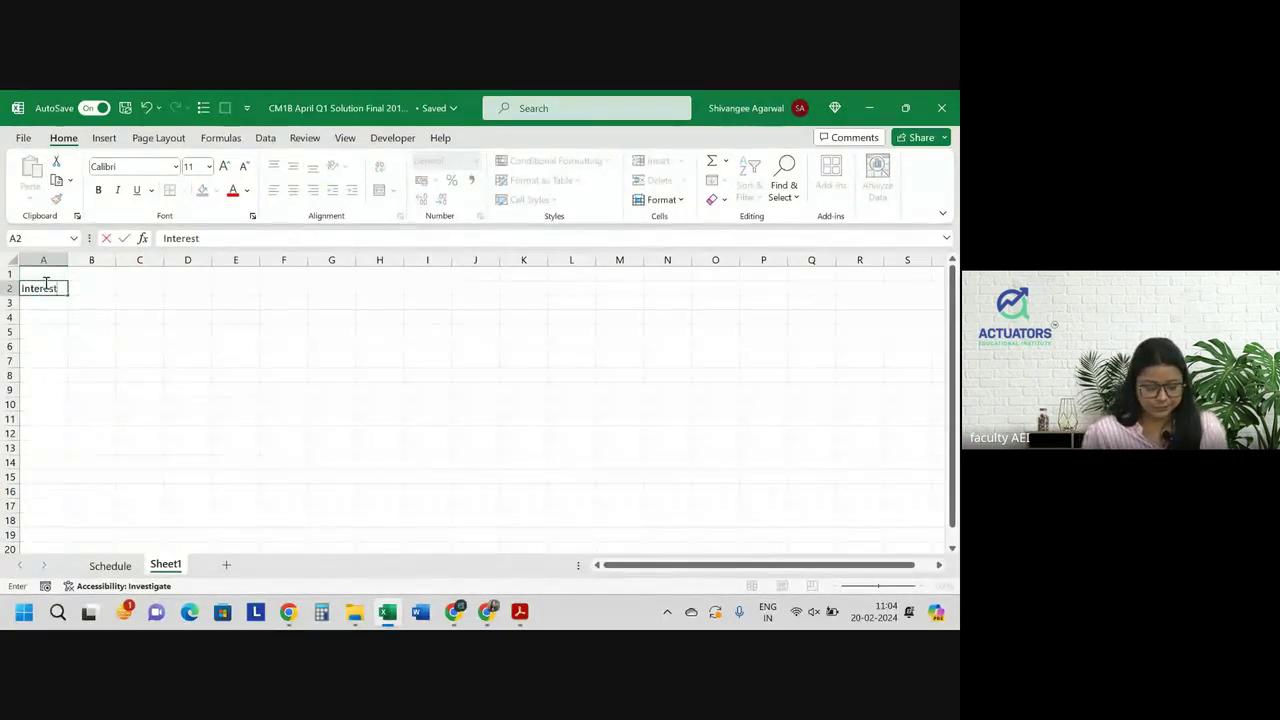
text( rate for)
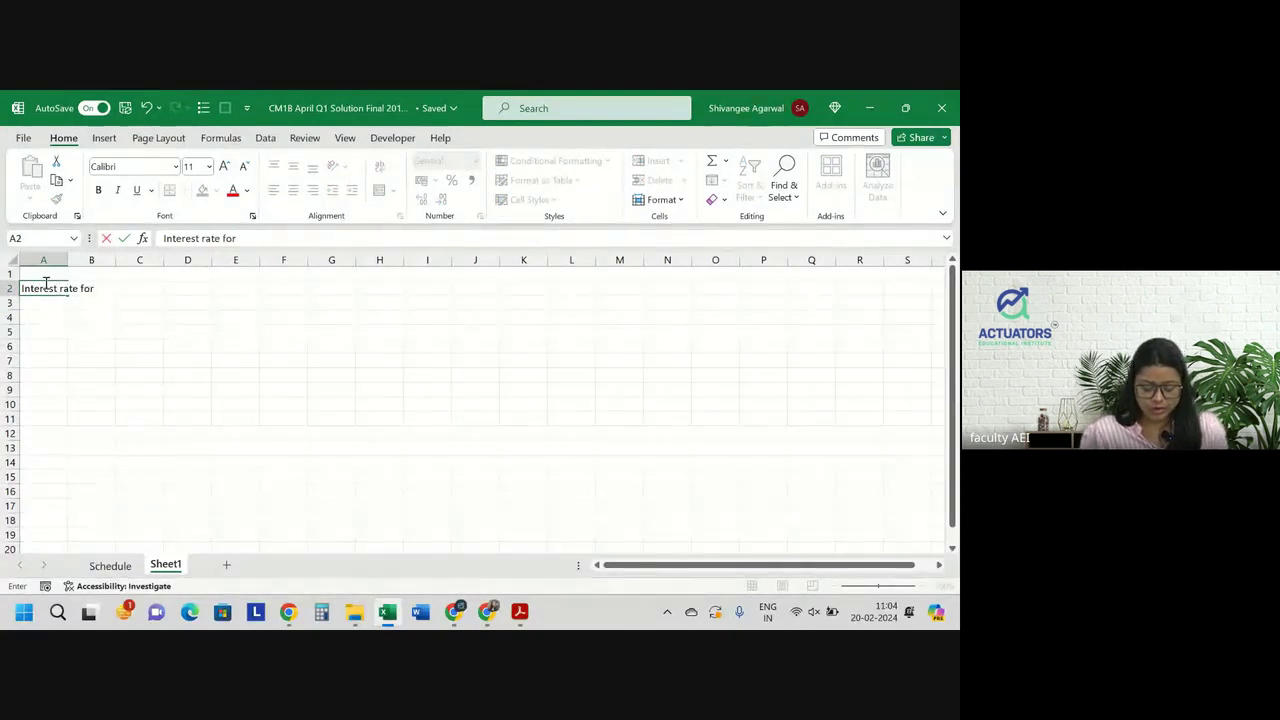
text( th)
key(BackSpace)
text(3)
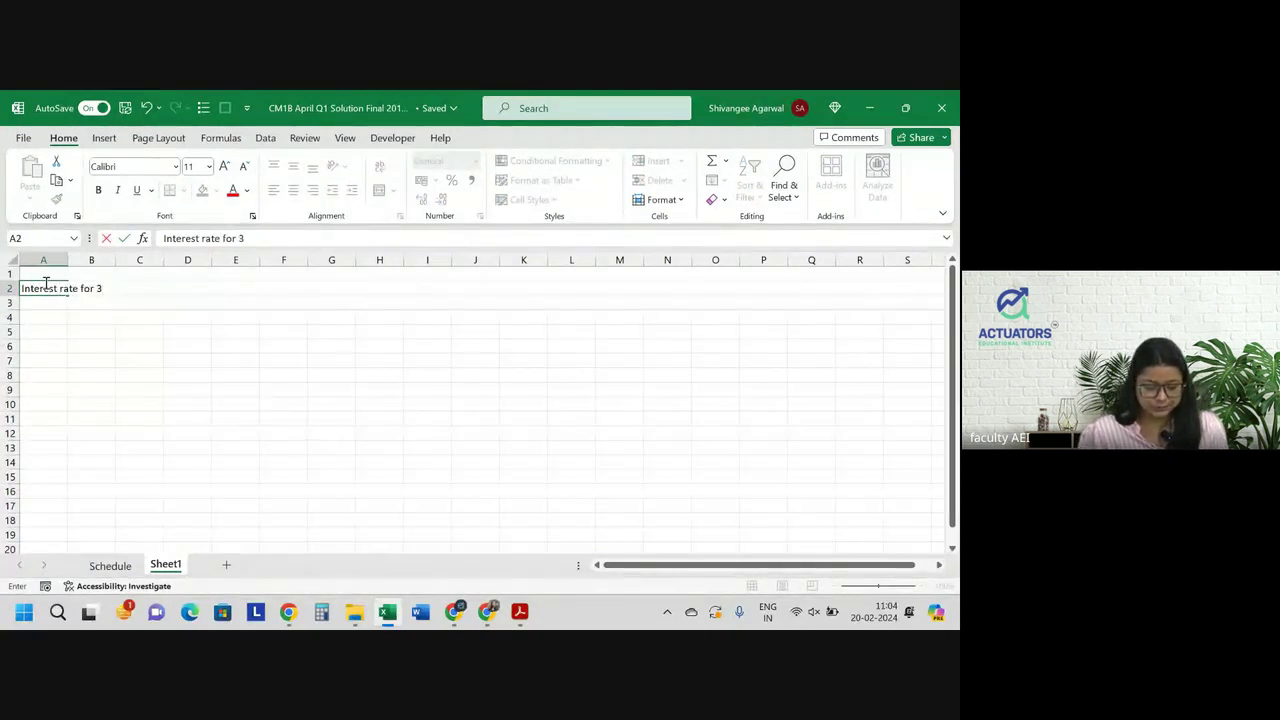
text( years)
key(Tab)
key(Tab)
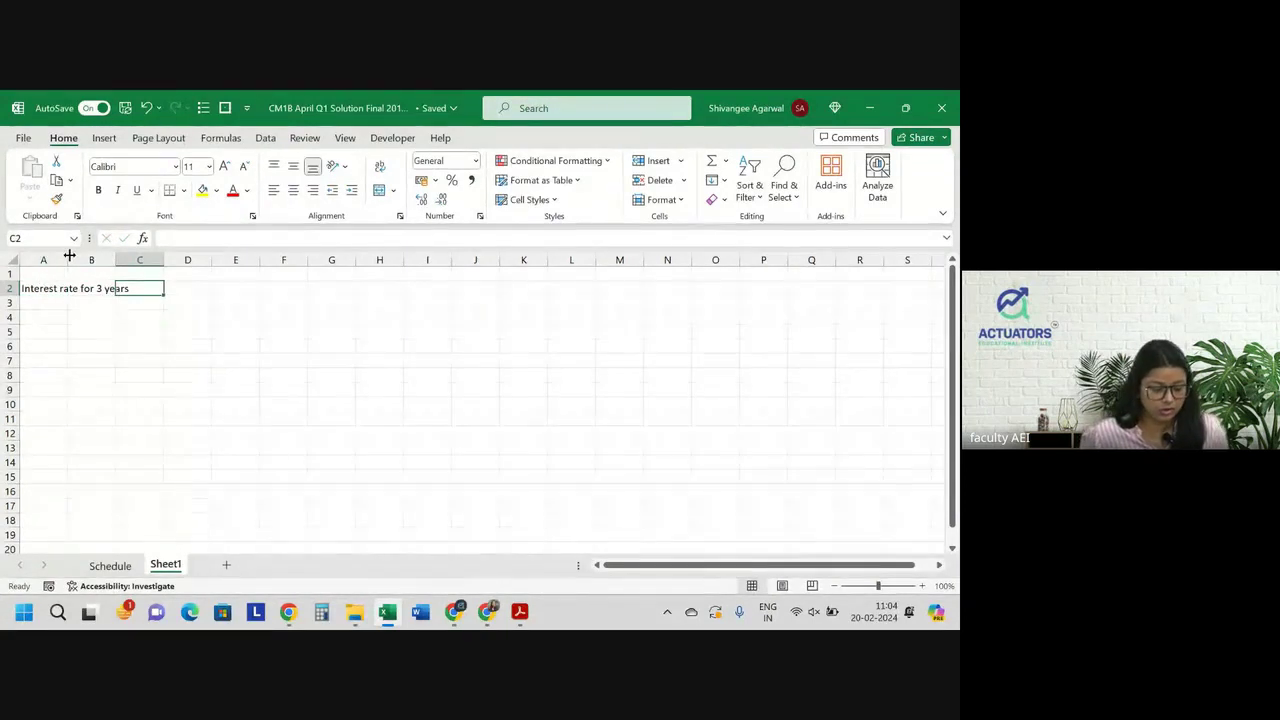
click(173, 288)
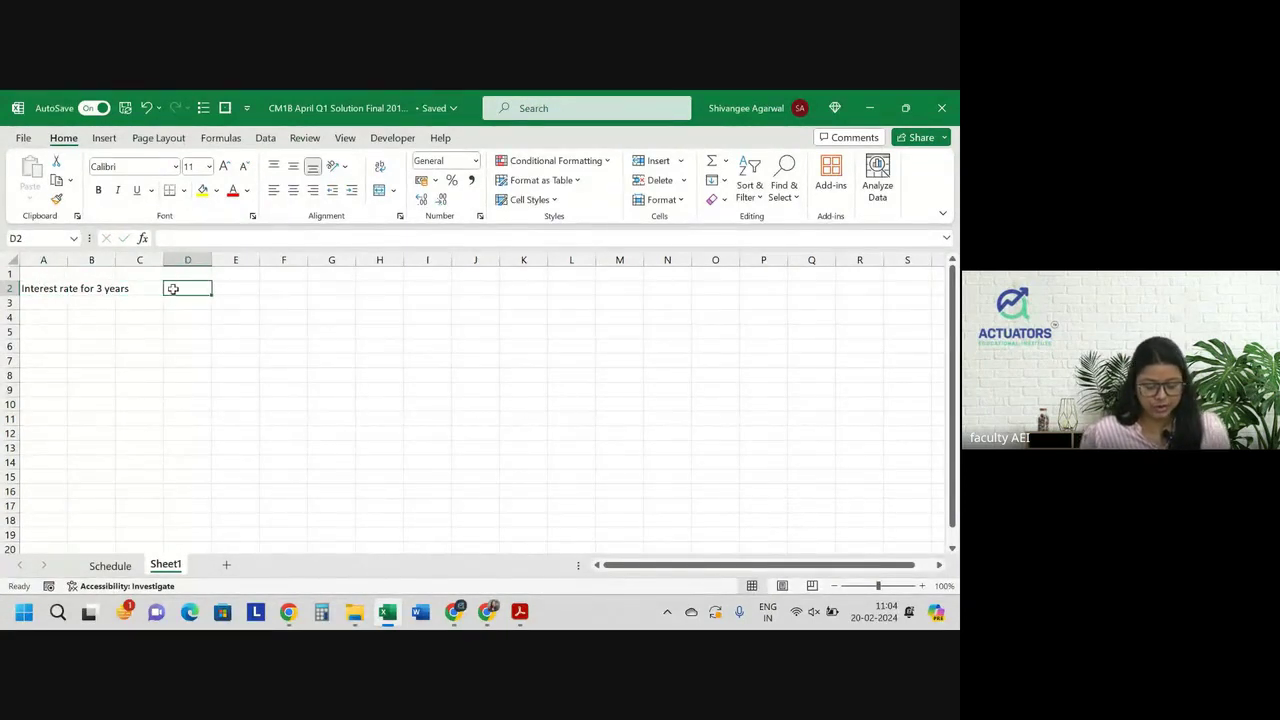
text(3.50%)
key(Return)
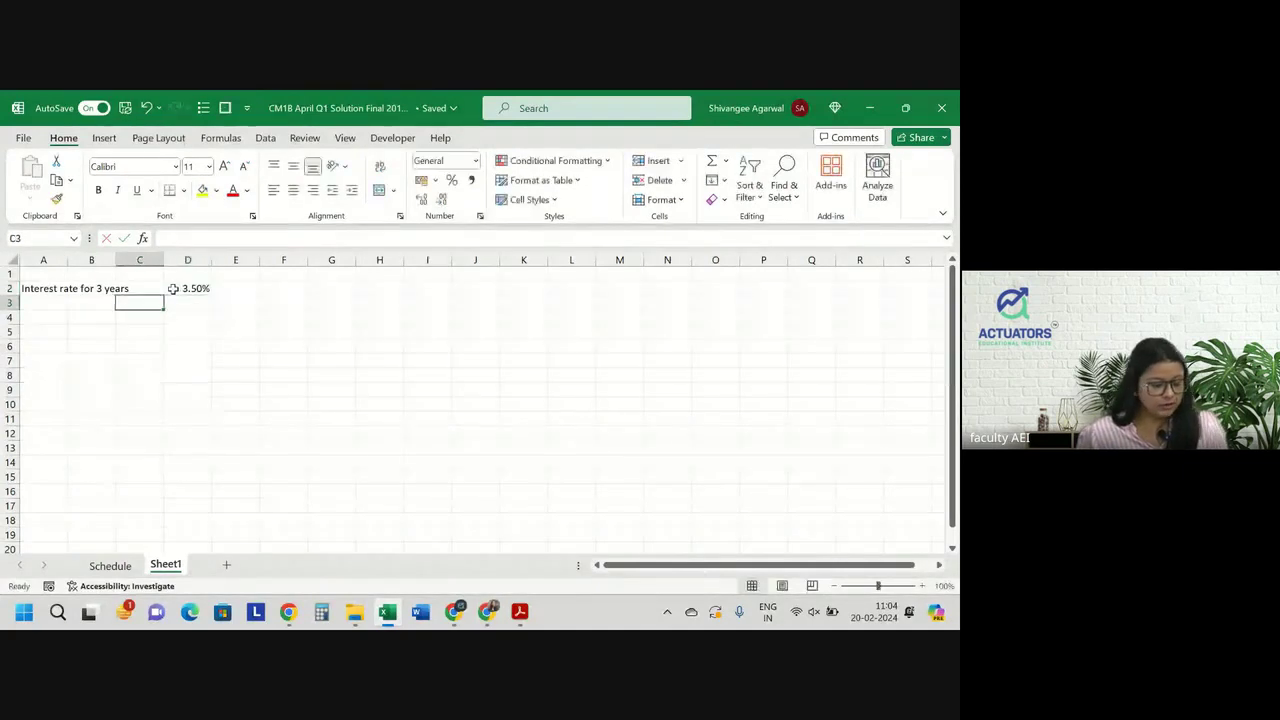
Label A3 'Interest rate thereafter' and enter 7.50% in D3
key(Home)
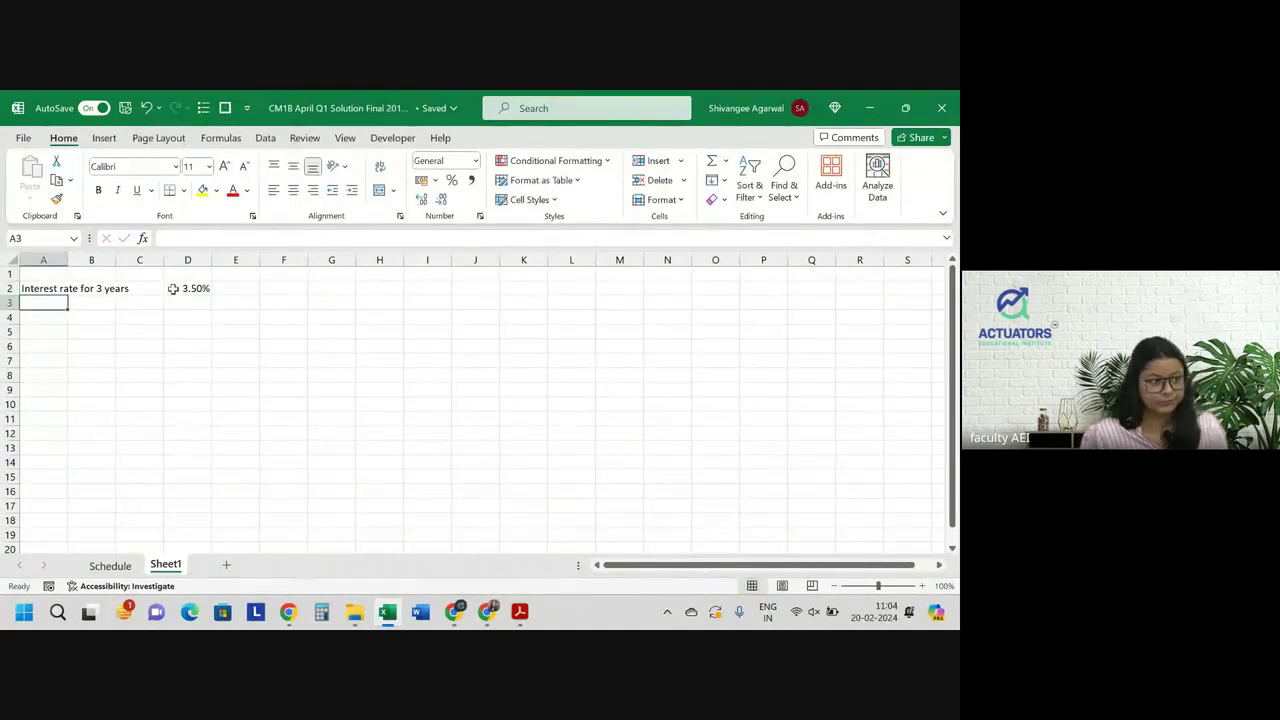
text(I)
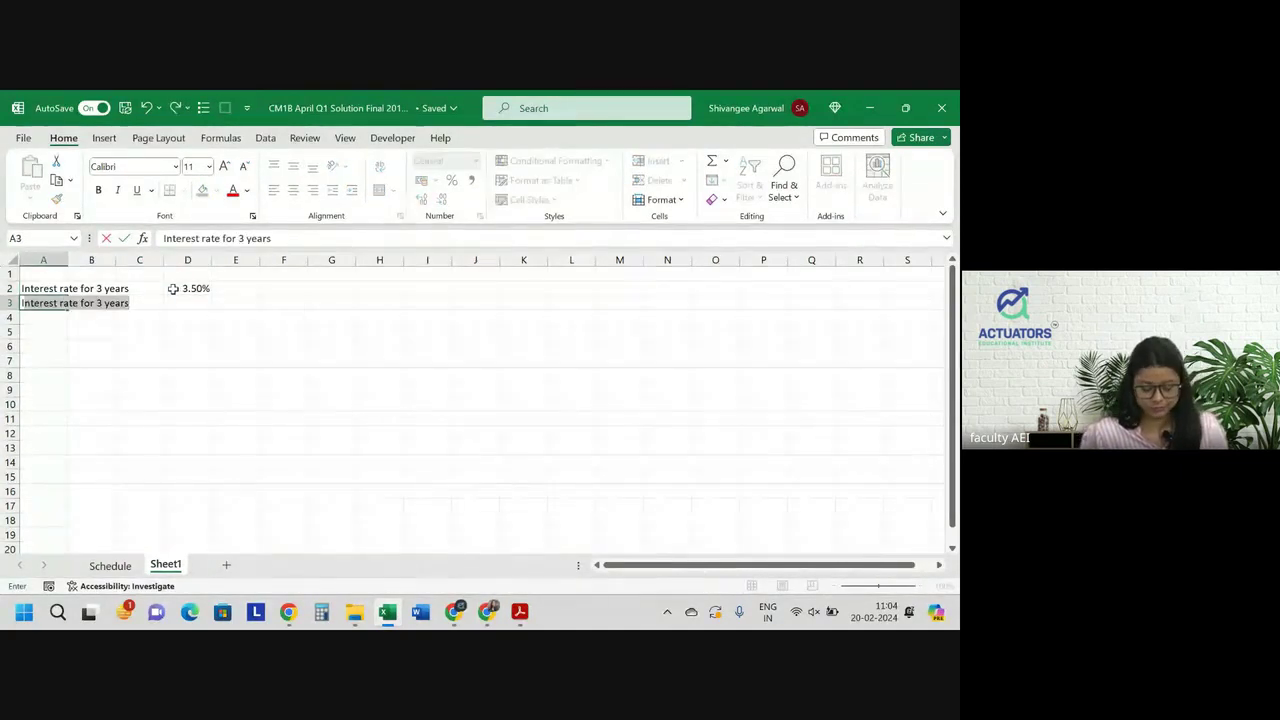
text(nterest )
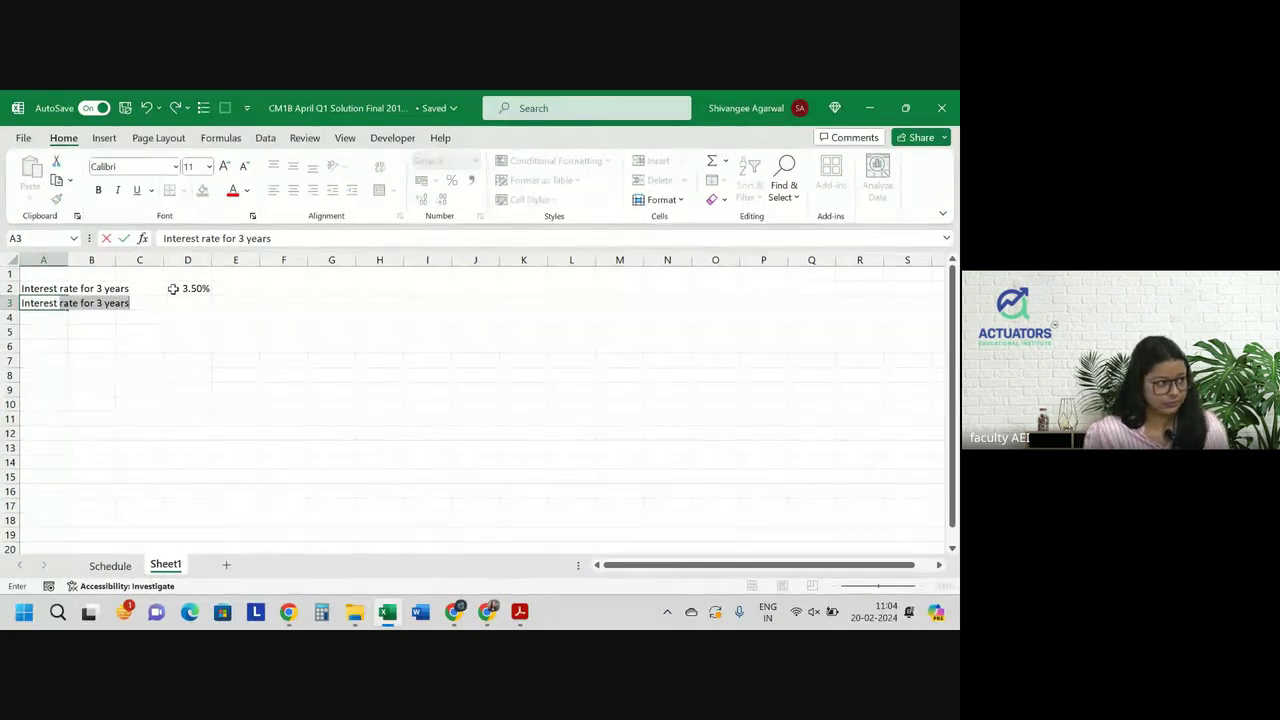
text(rate t)
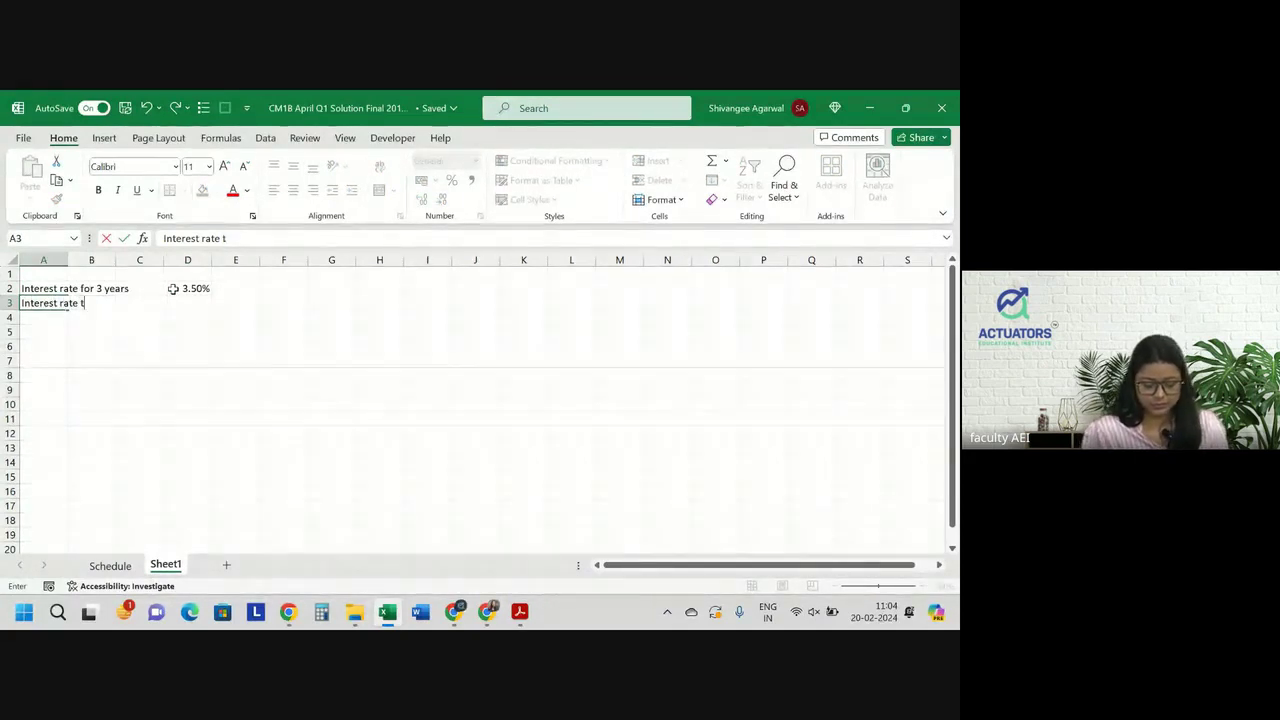
text(hereafter)
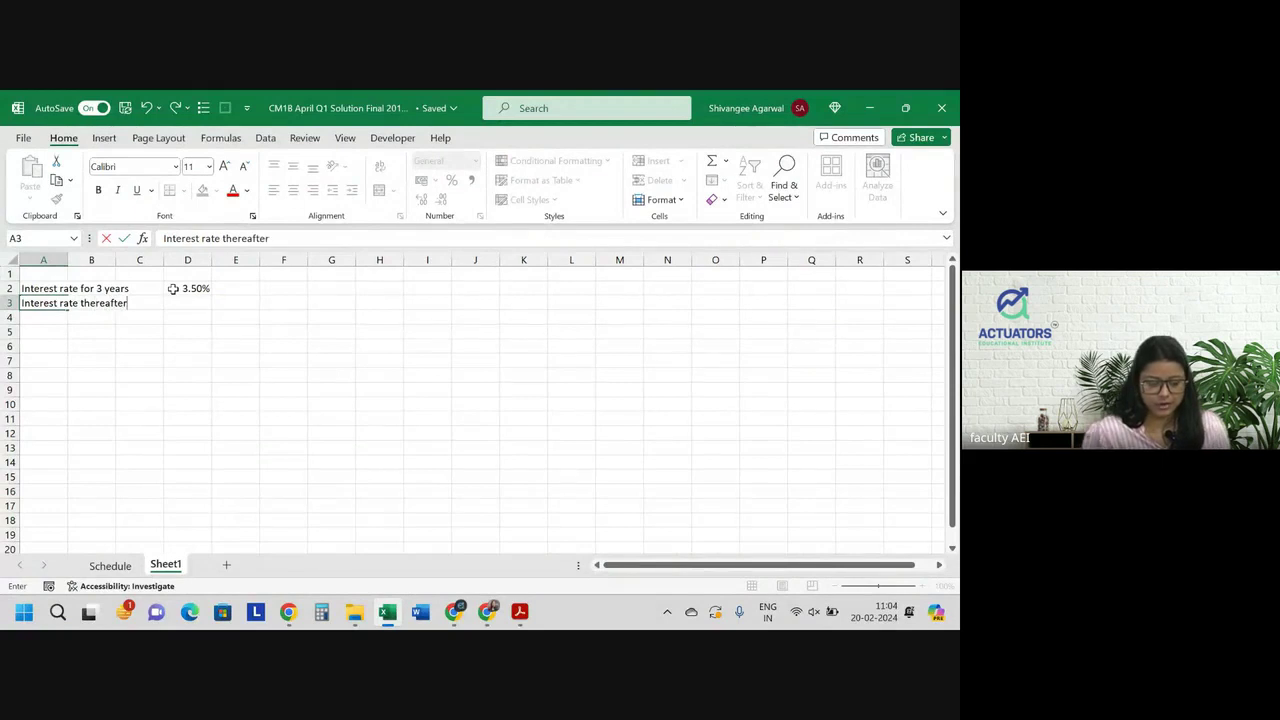
key(Right)
key(Right)
key(Right)
key(Right)
key(Left)
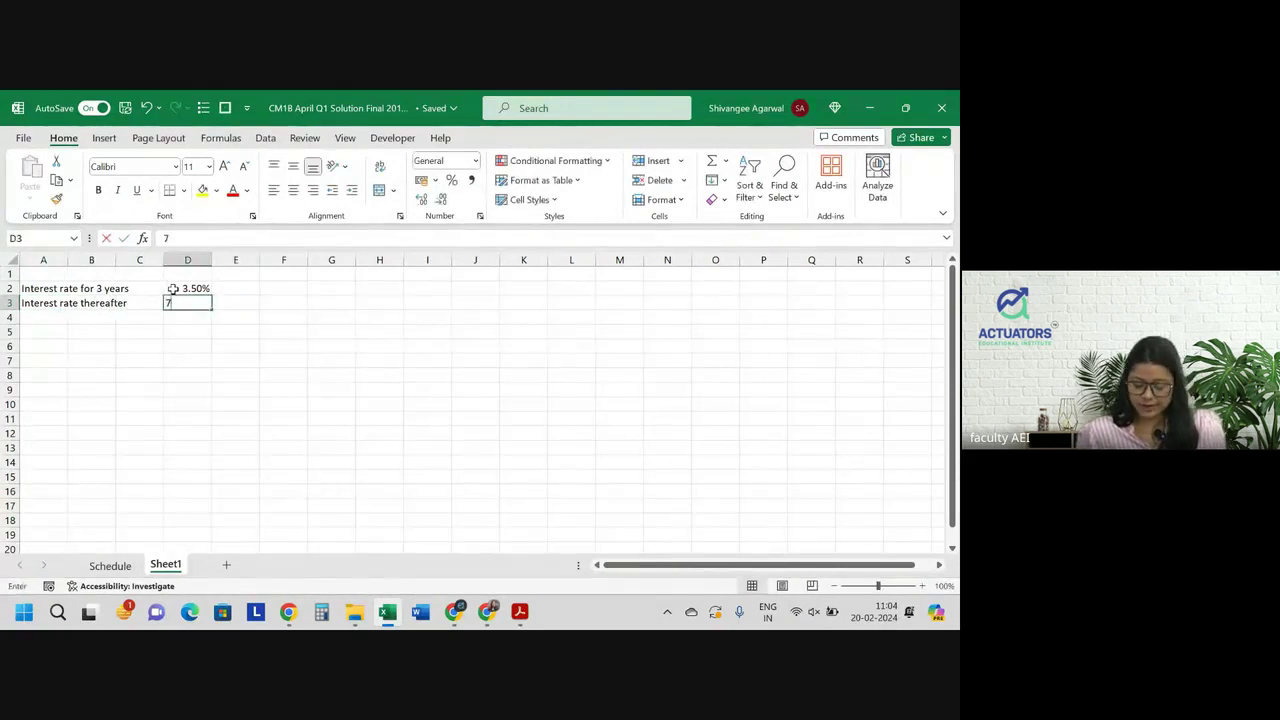
text(7.50%)
key(Return)
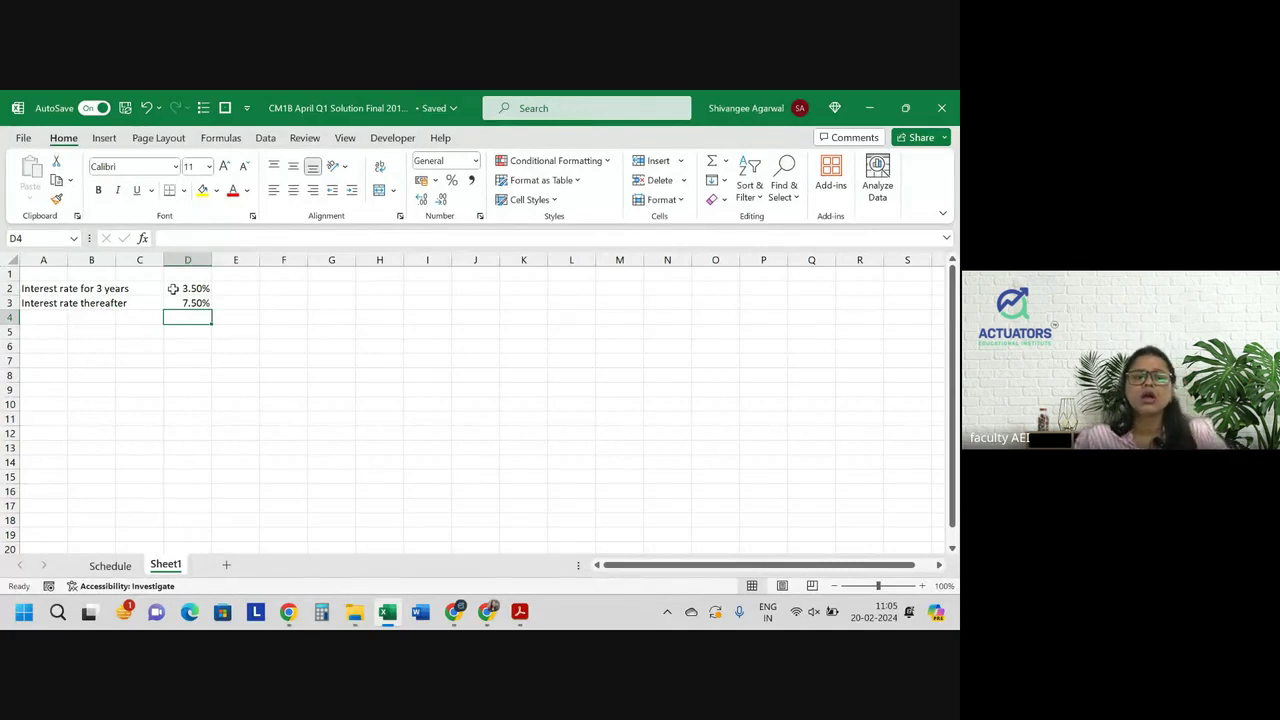
key(Left)
key(Left)
key(Left)
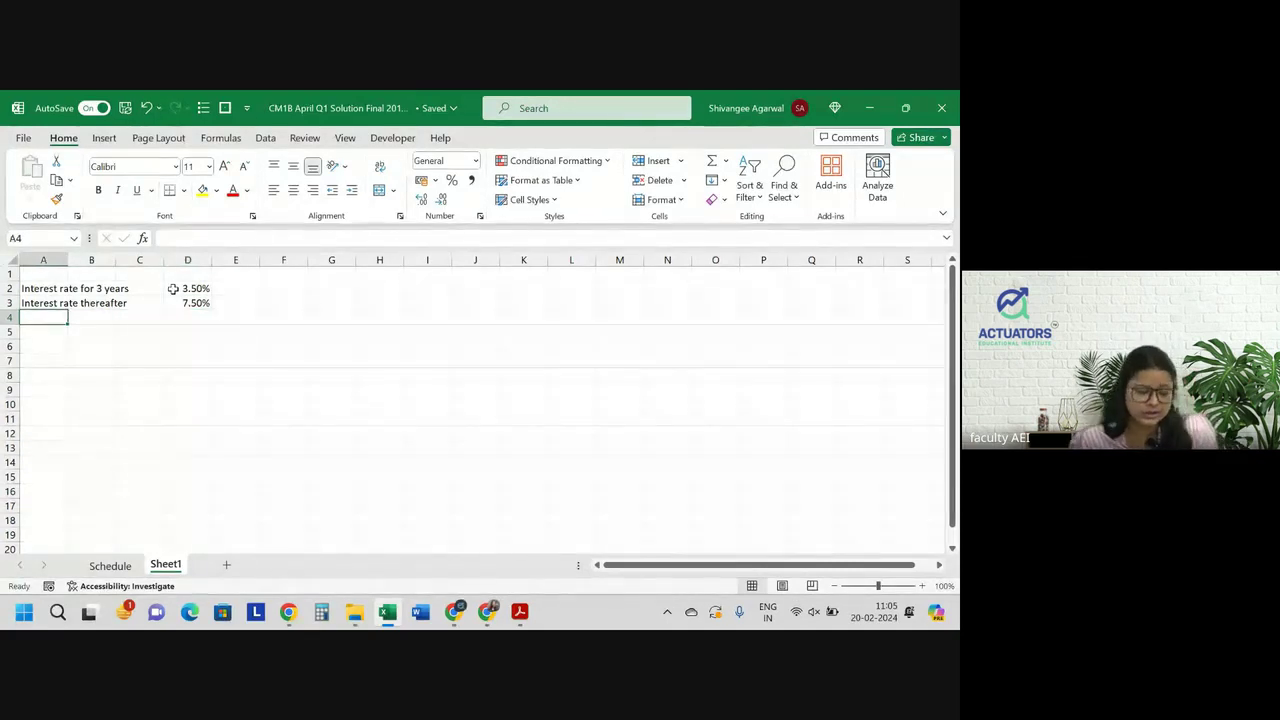
Label A4 'Initial loan amount' and enter 2,50,000 in D4
text(Initial)
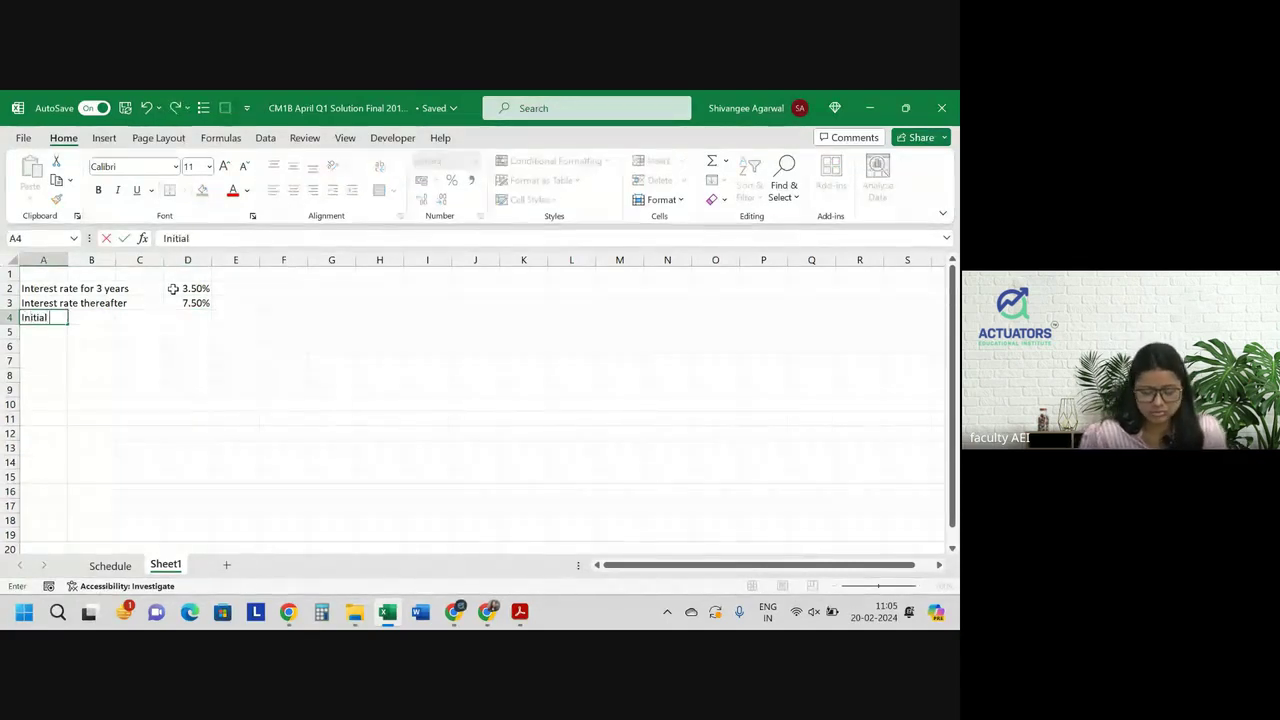
text( amo)
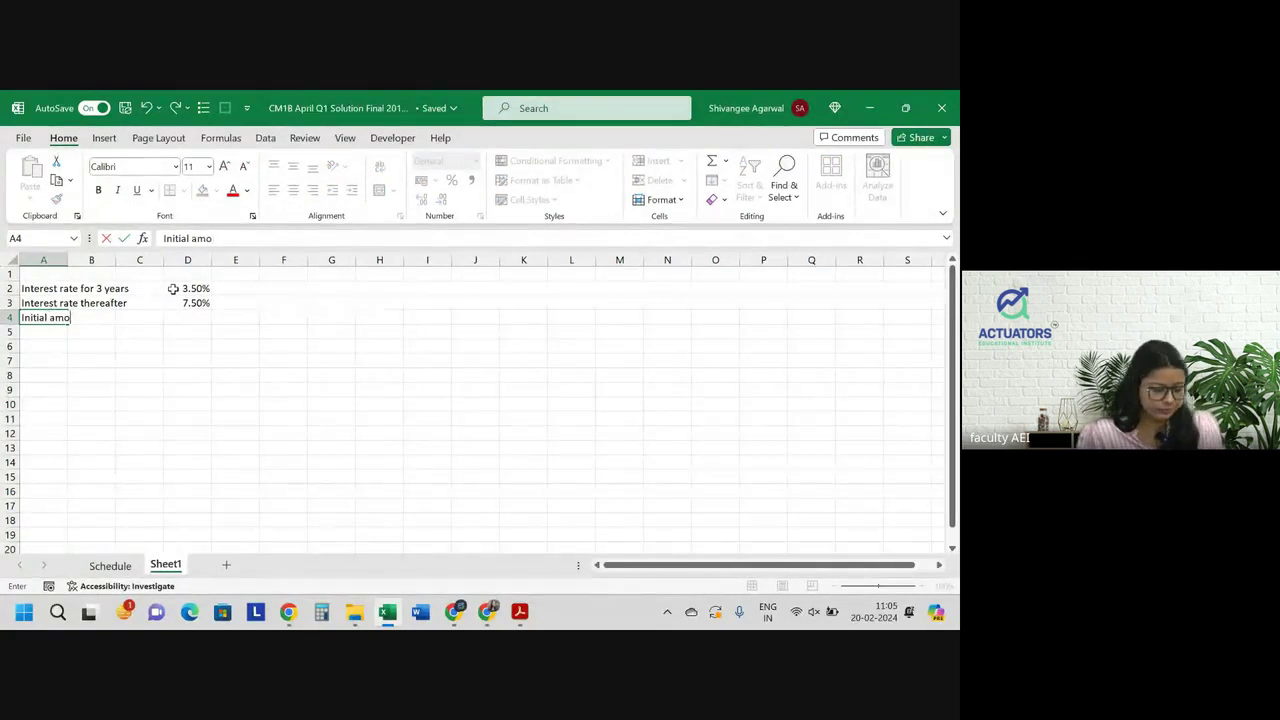
text(u)
key(BackSpace)
key(BackSpace)
key(BackSpace)
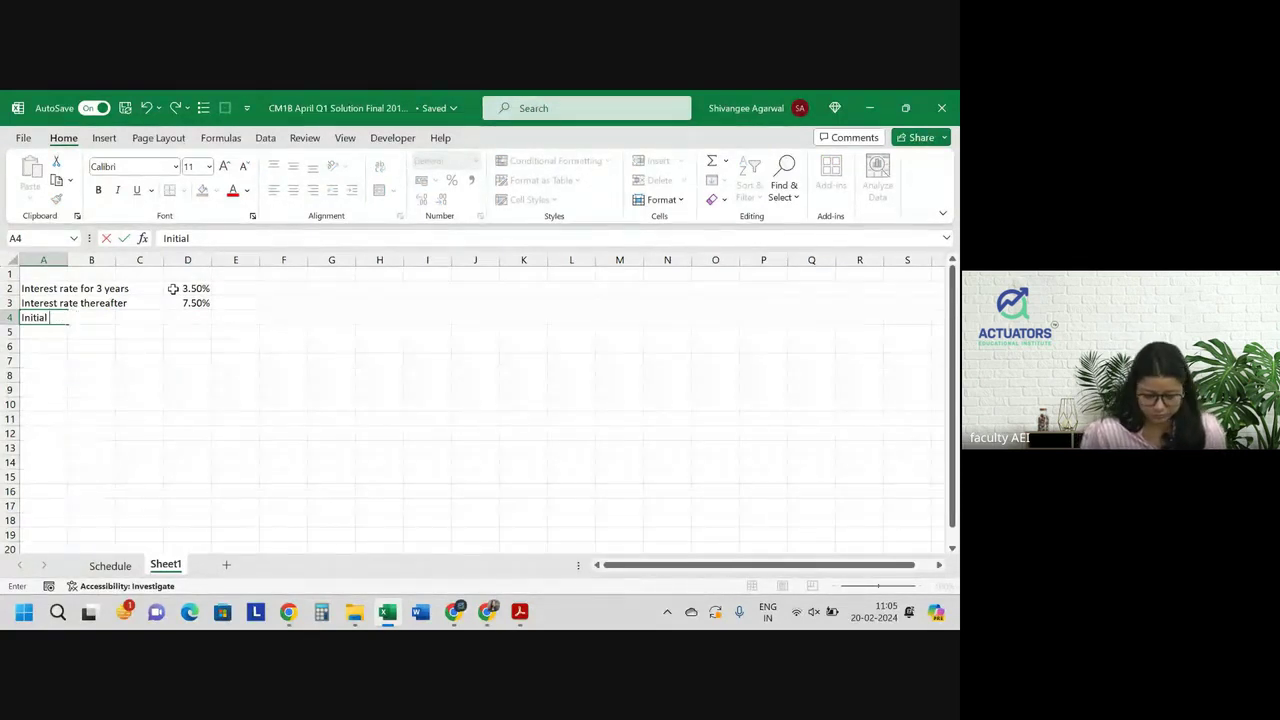
text(loan amount)
key(Right)
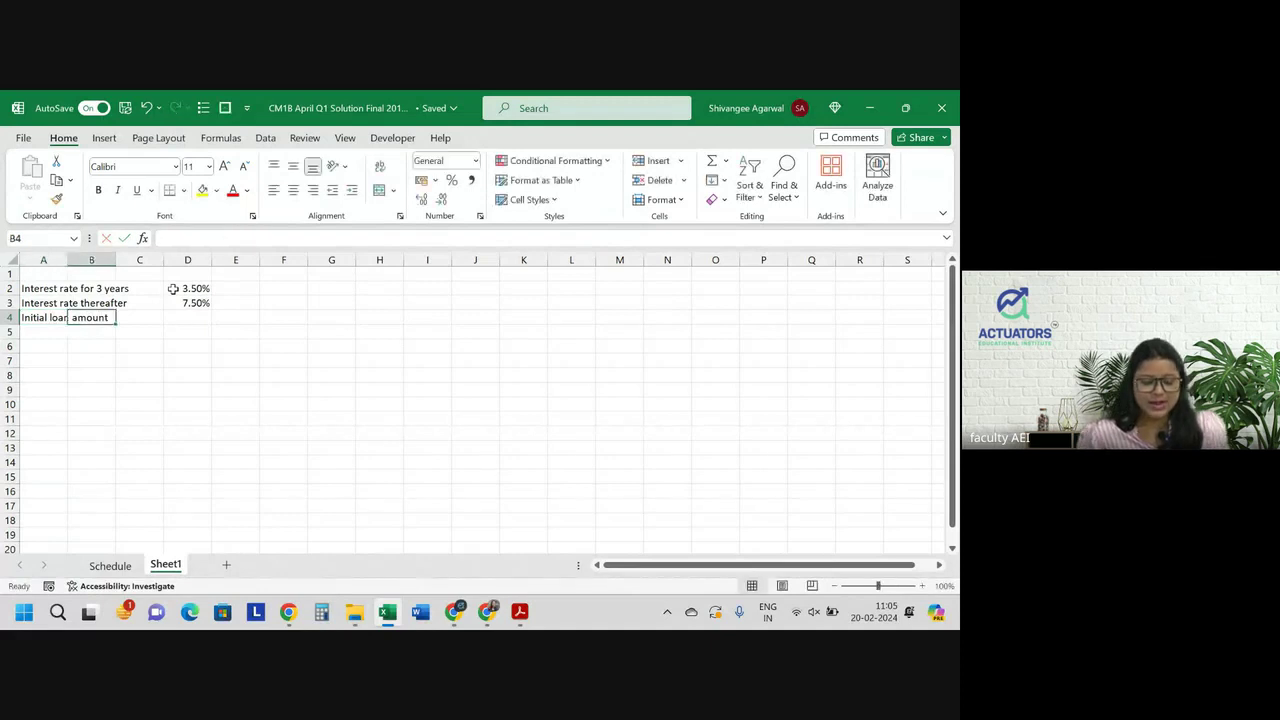
key(Right)
key(Right)
key(Right)
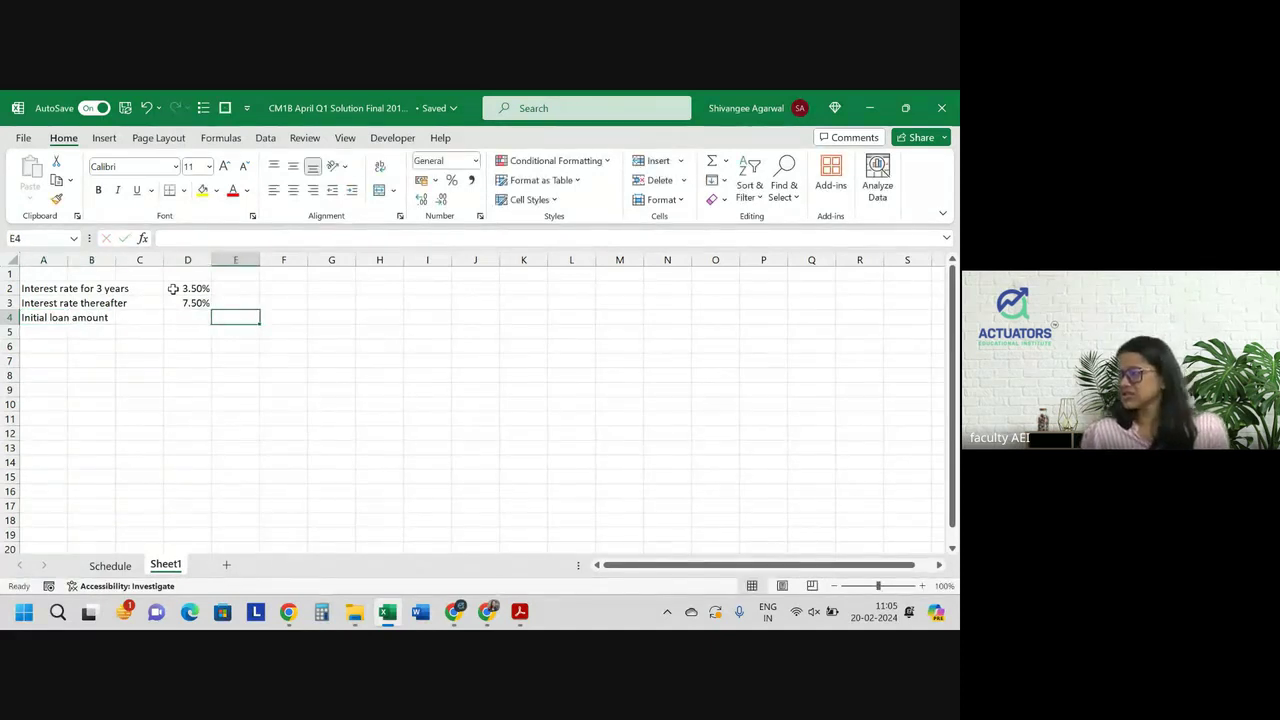
key(Left)
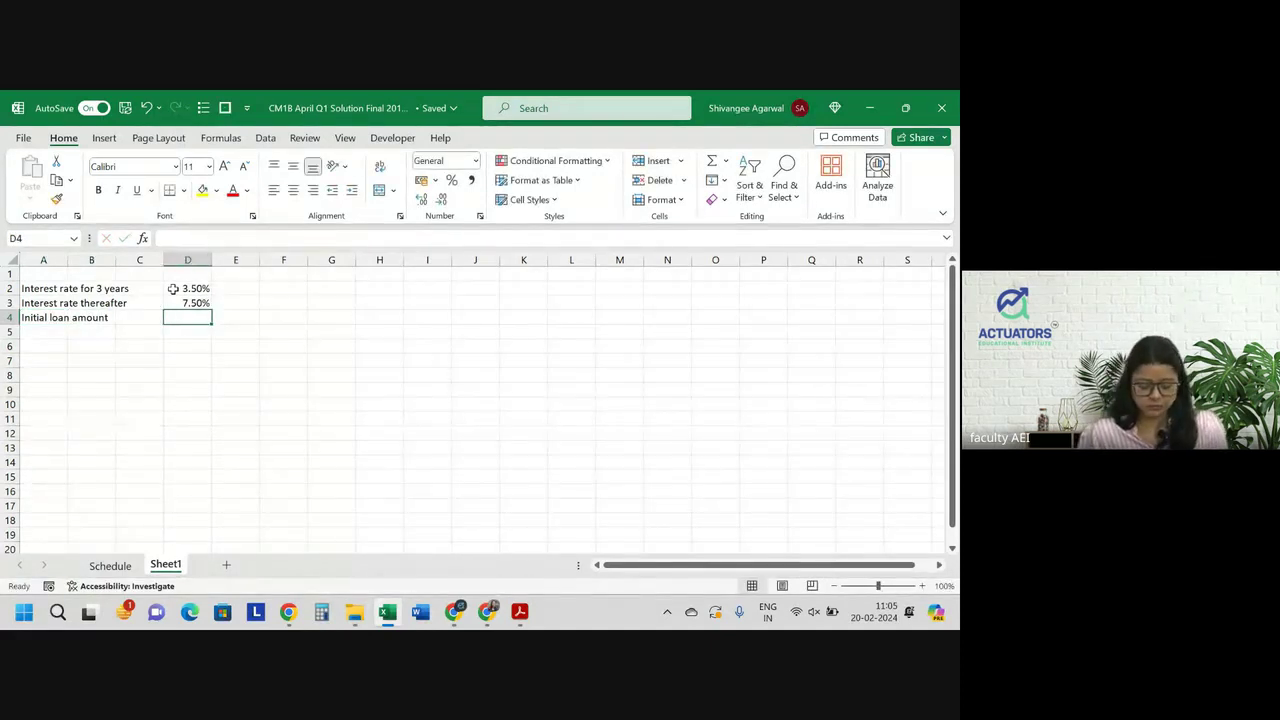
text(2,50,000)
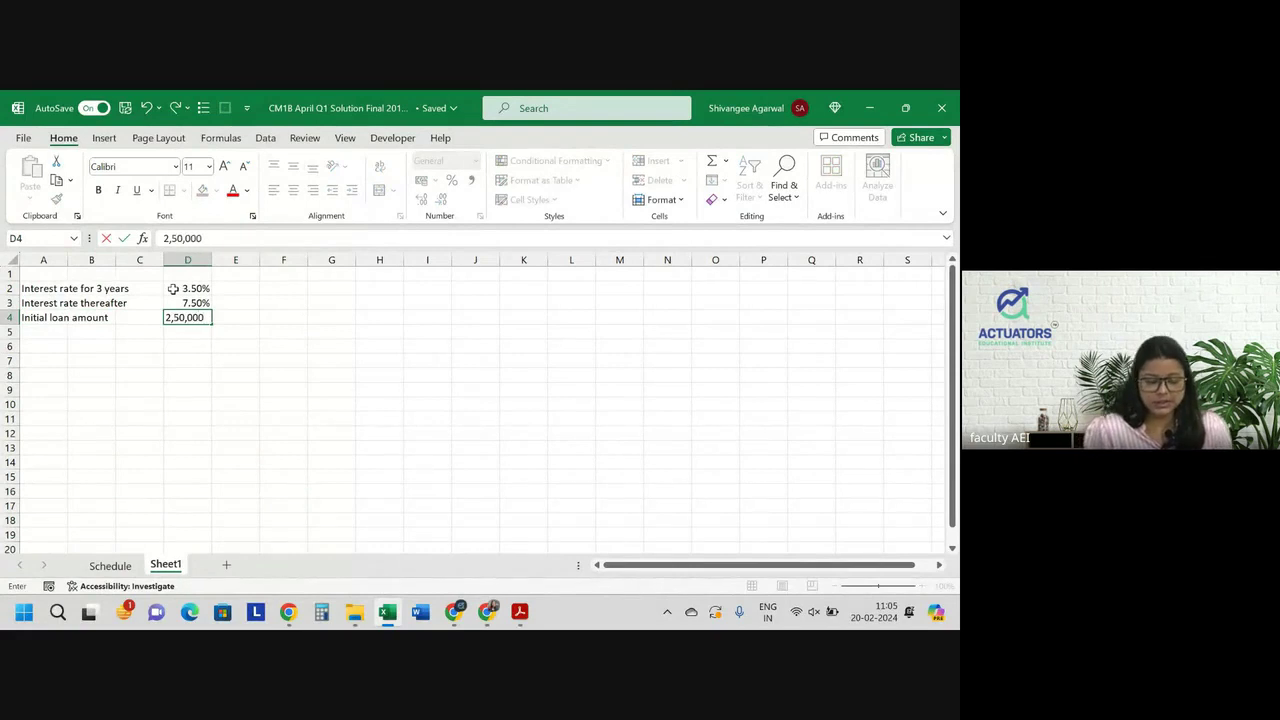
text(0)
key(BackSpace)
key(Return)
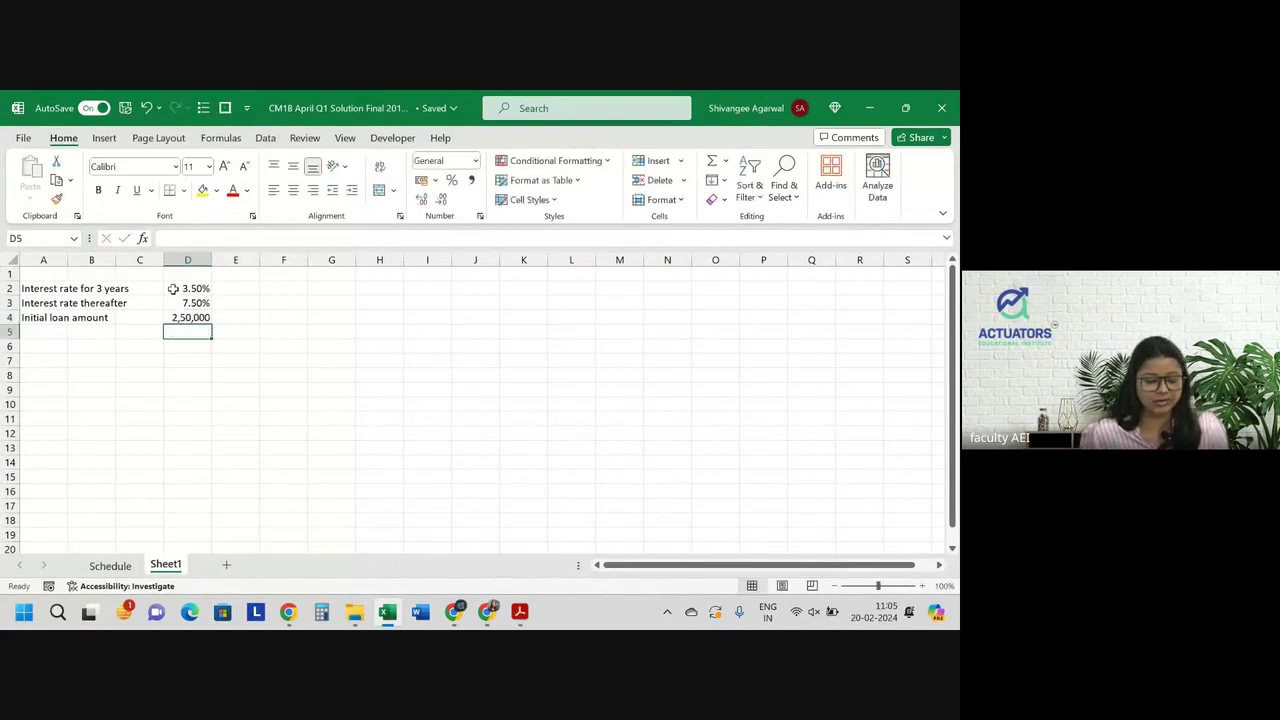
Label A5 'Level loan repayments'
key(Left)
key(Left)
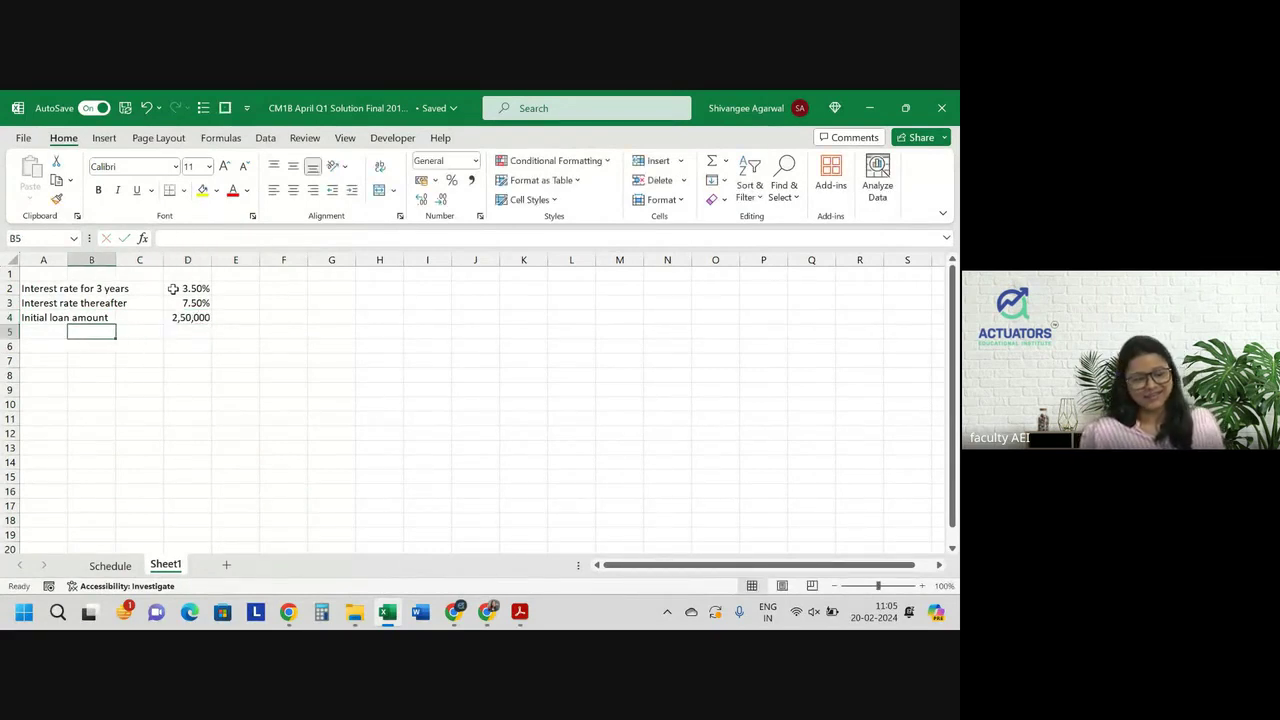
key(Left)
text(Level)
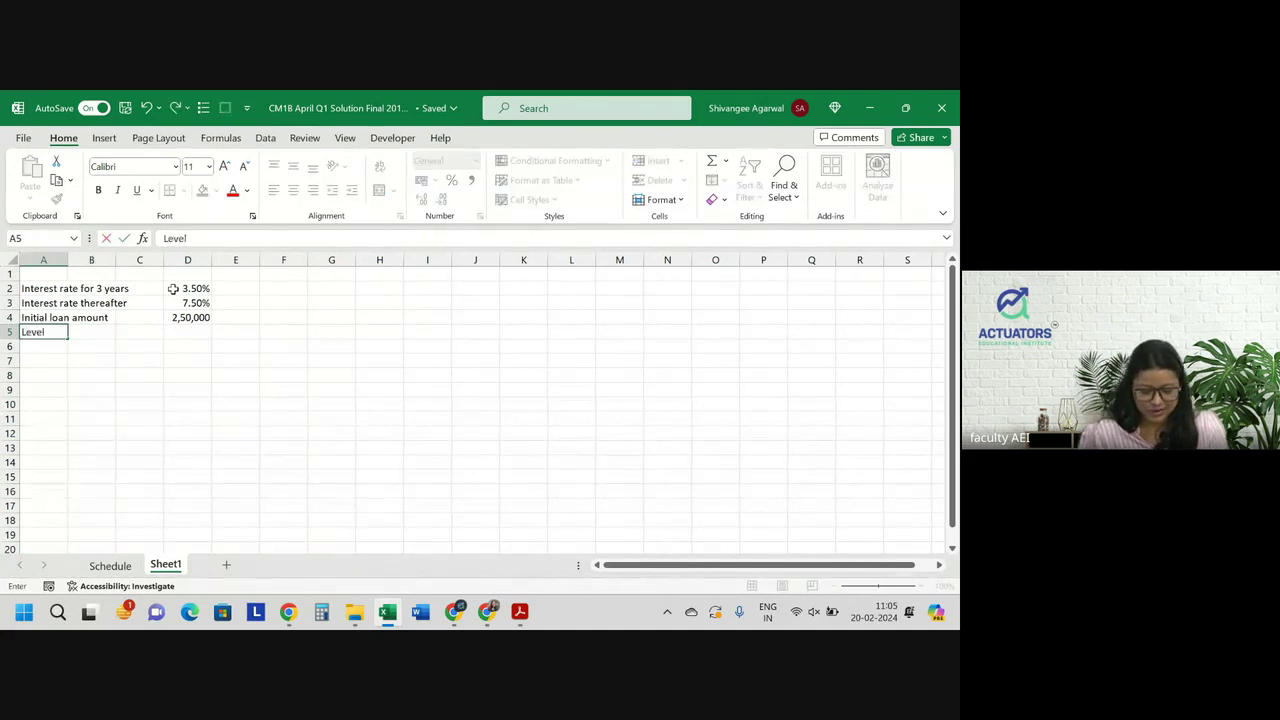
text( loan r)
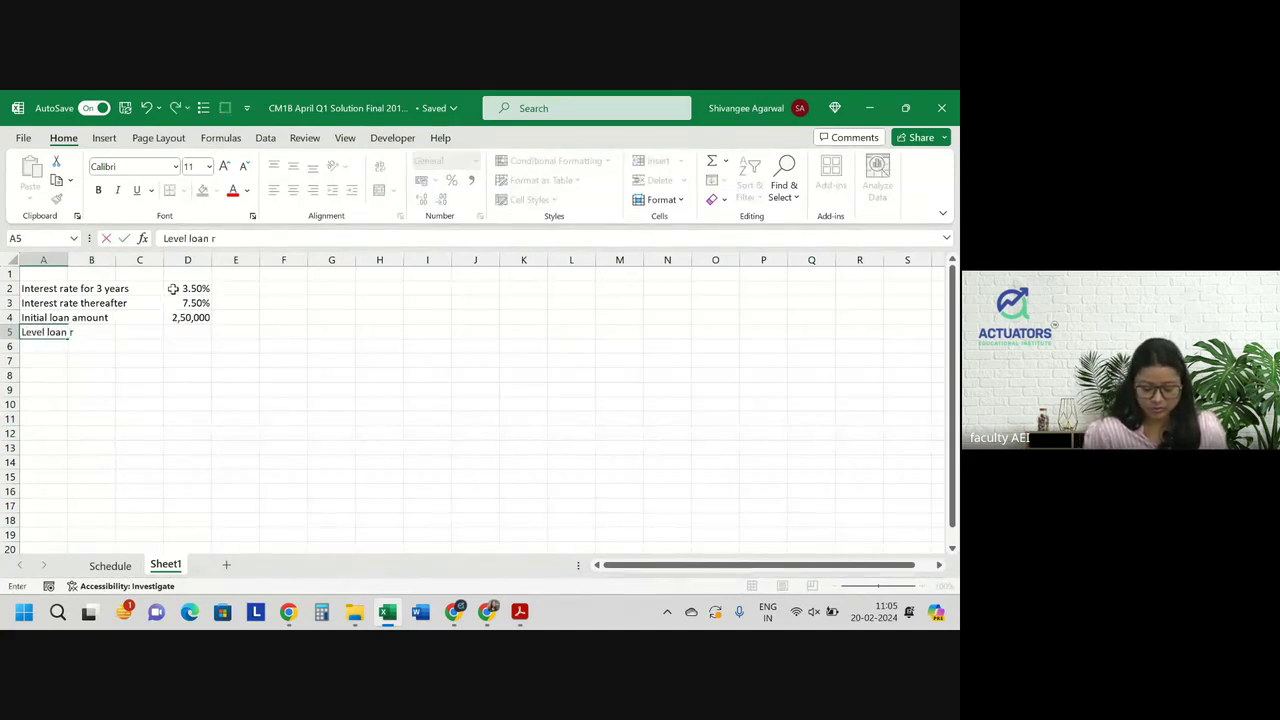
text(epaymn)
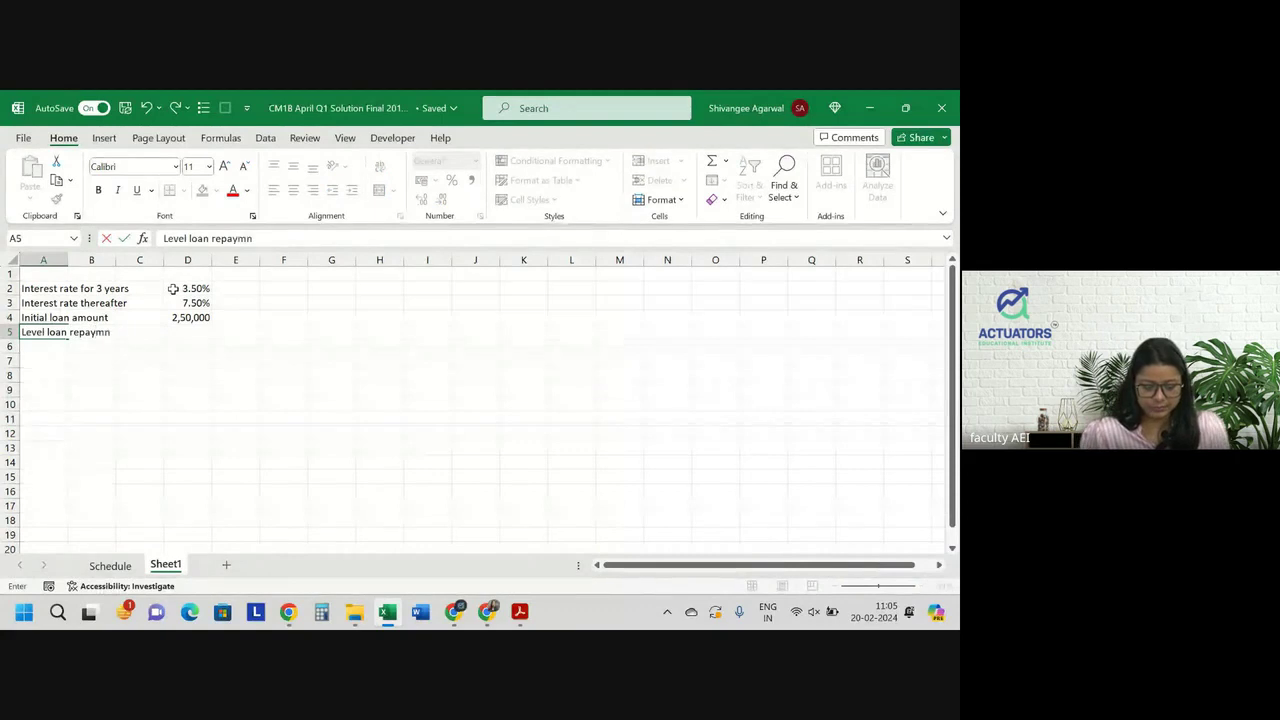
text(ts)
key(Right)
key(Right)
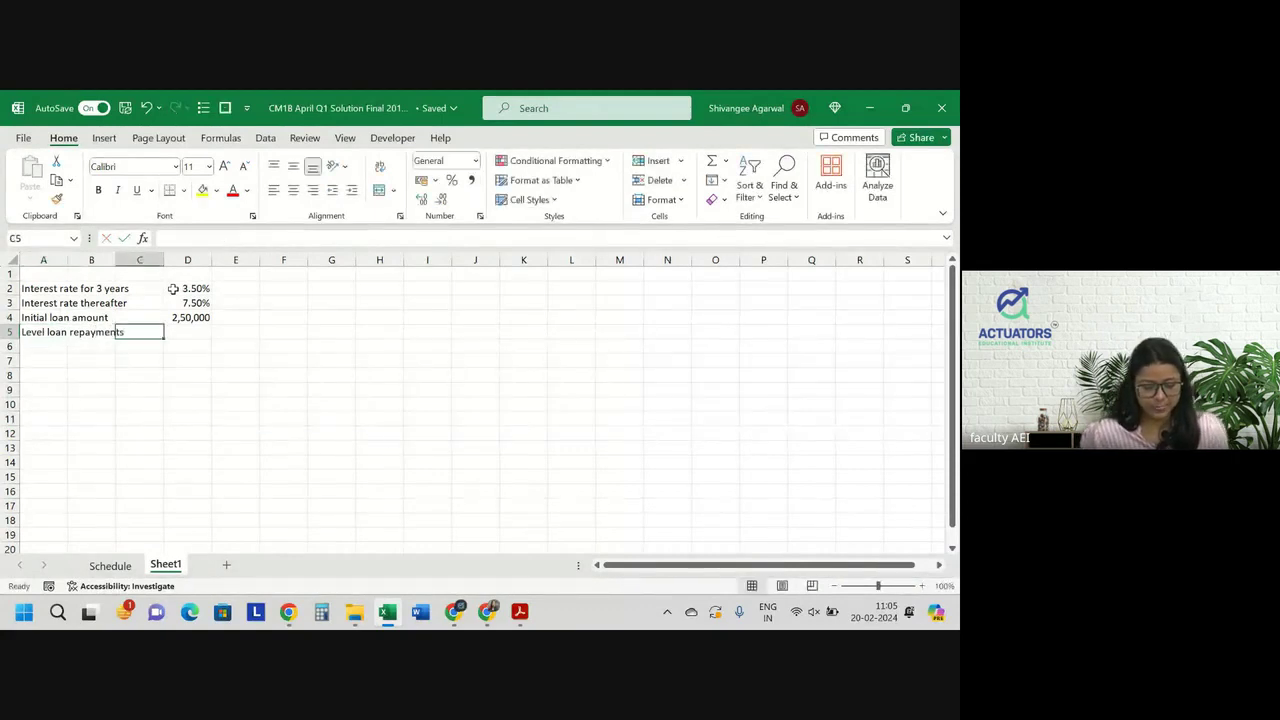
key(Right)
key(shift+Up)
Select the input cells D2:D4 and fill them yellow
key(shift+Down)
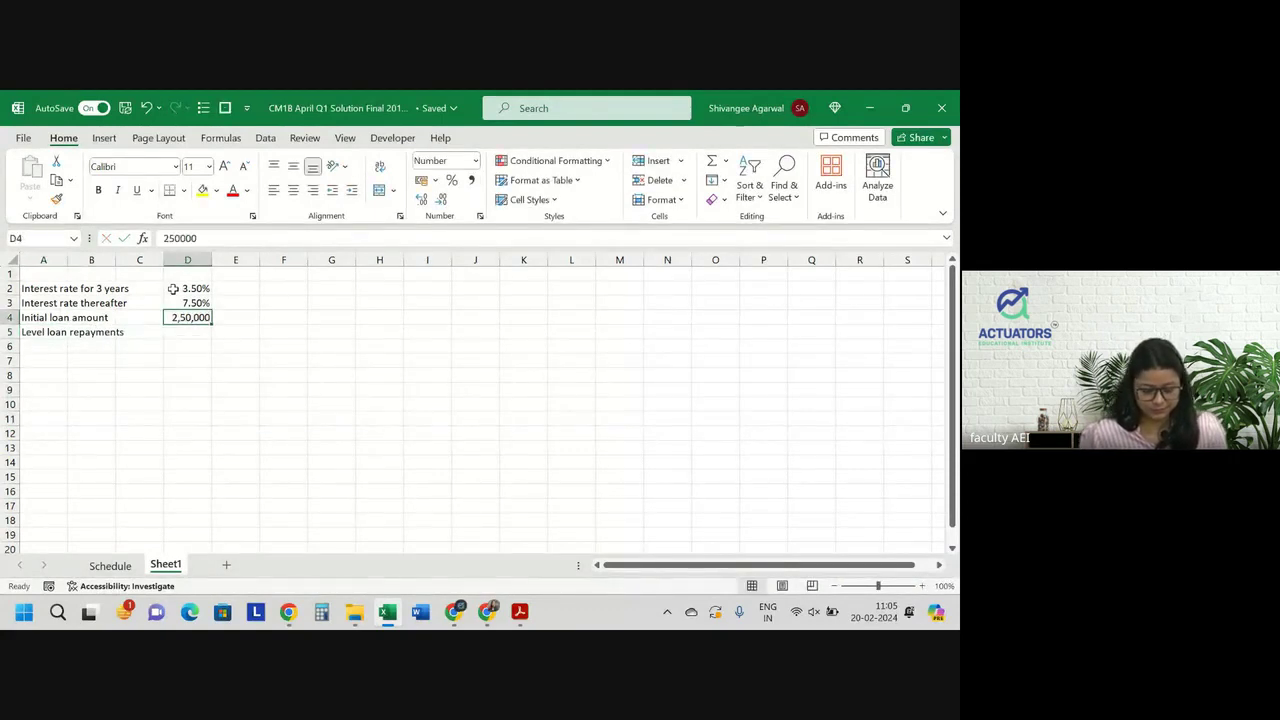
key(shift+Up)
key(shift+Up)
key(shift+Up)
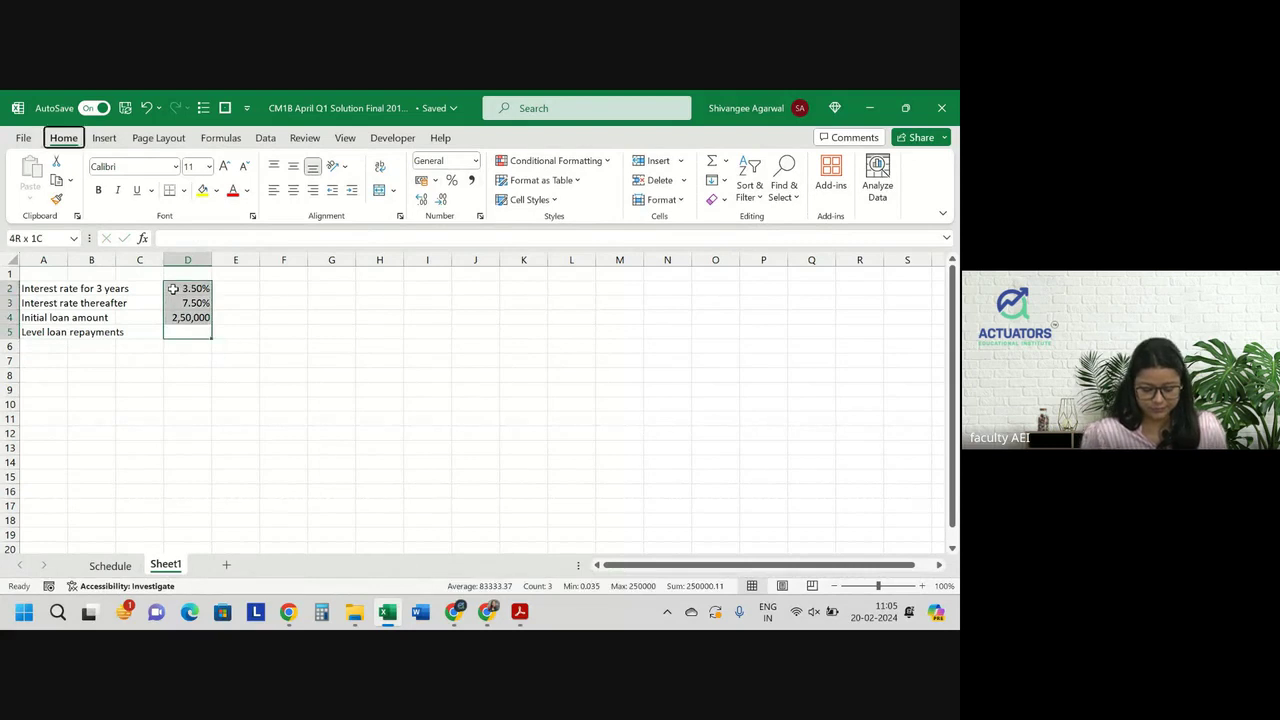
key(shift+Down)
key(shift+Down)
key(shift+Down)
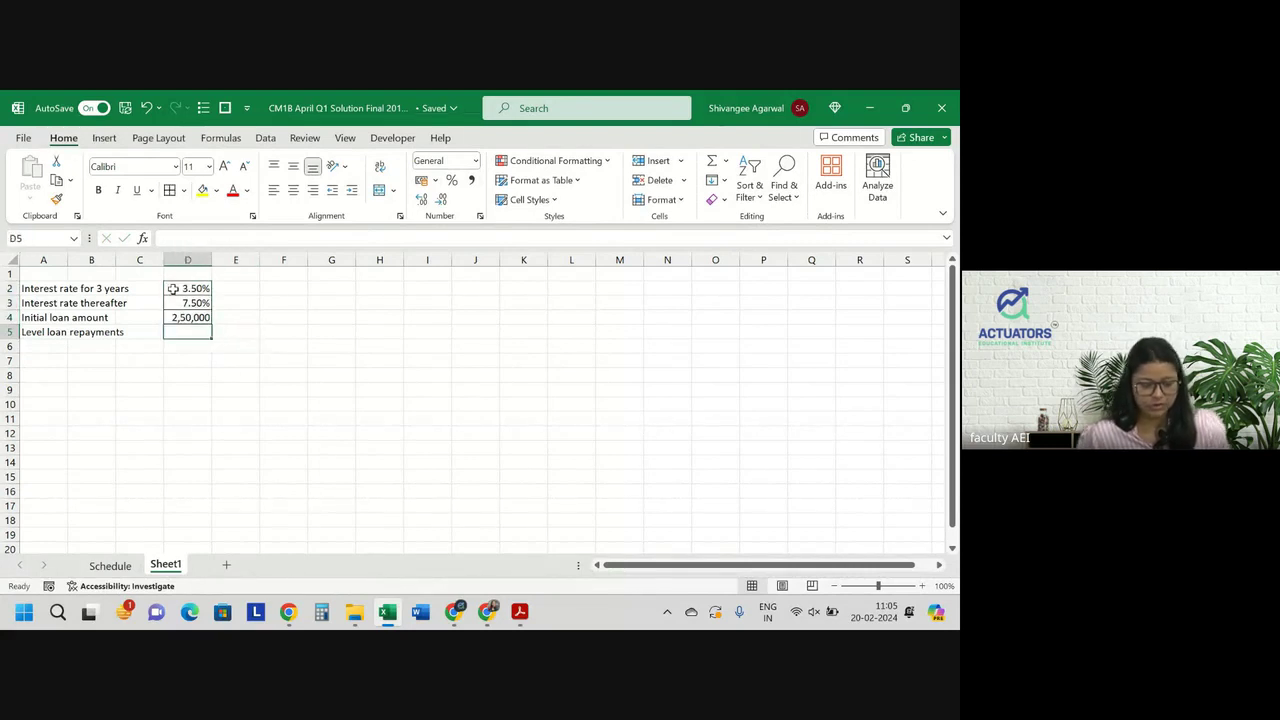
drag(172, 289, 195, 318)
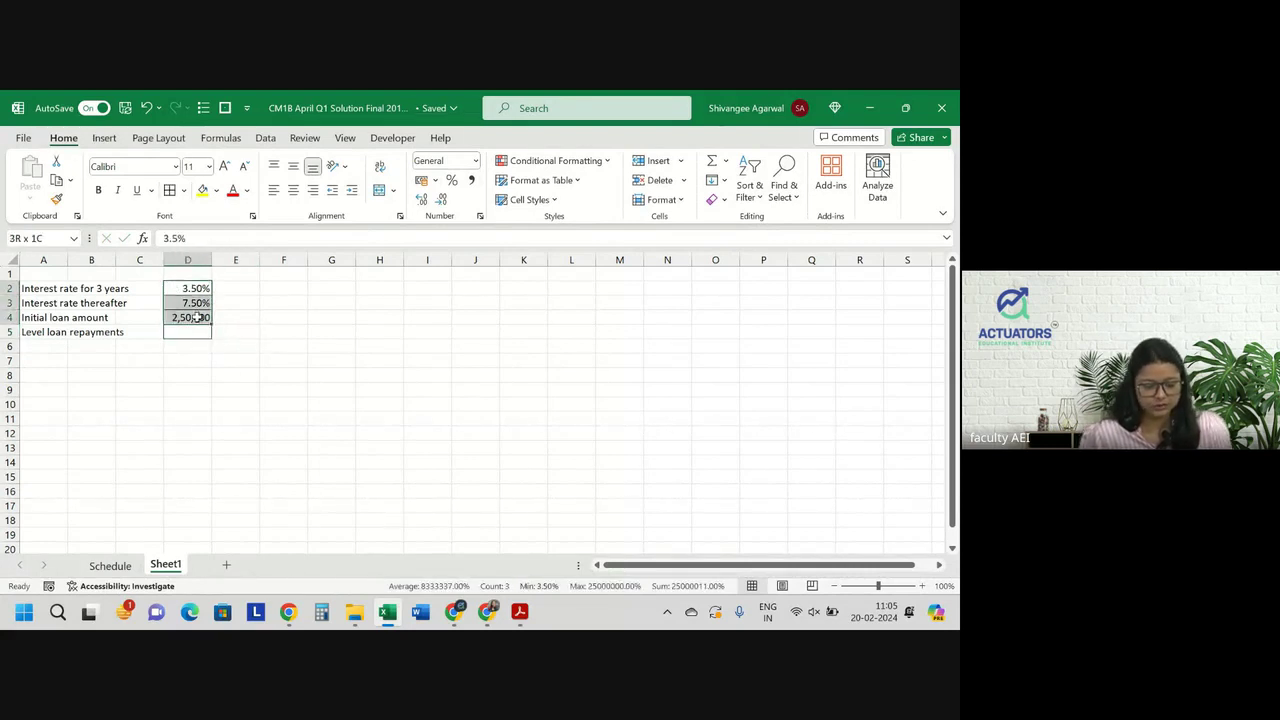
click(216, 191)
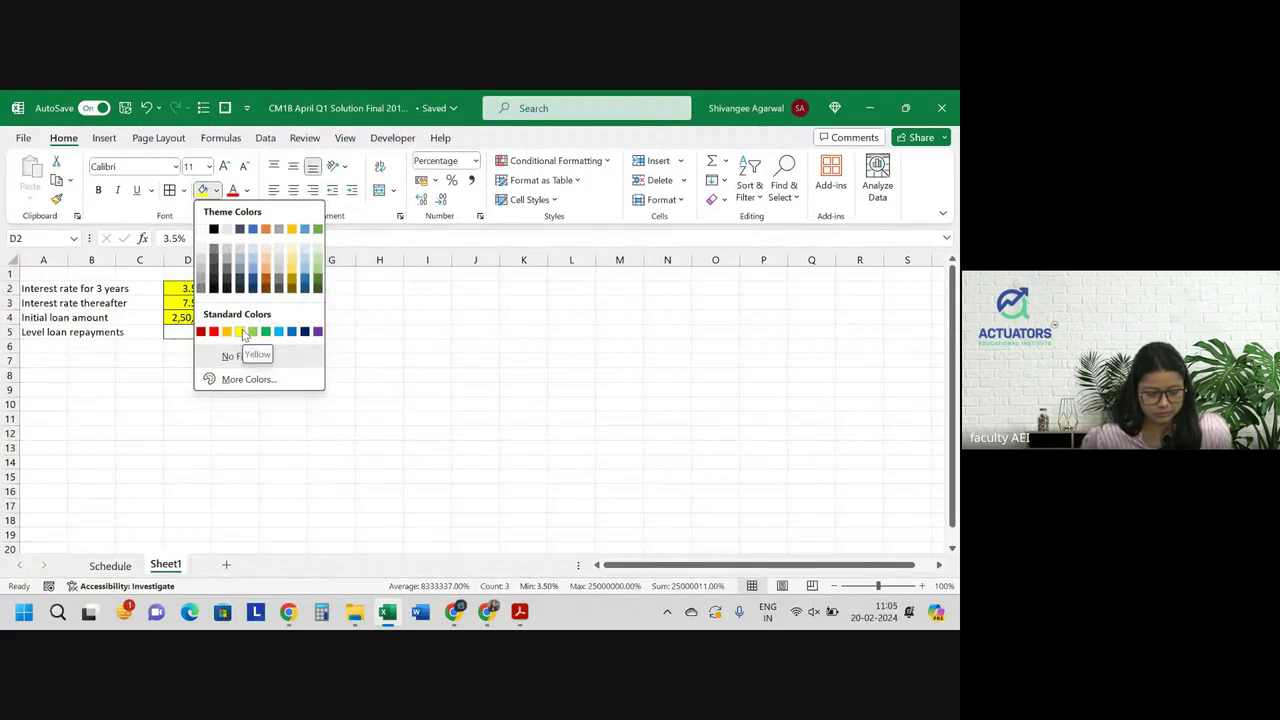
click(239, 331)
click(206, 332)
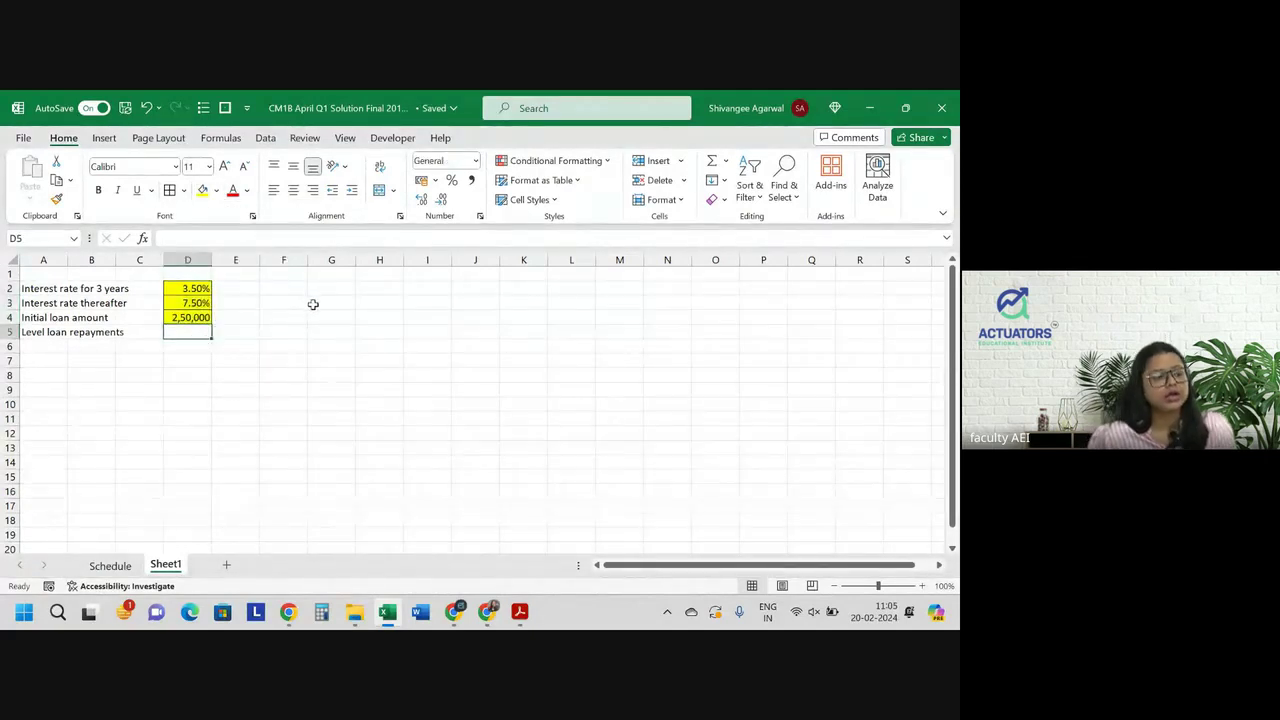
Recolour D2:D4 with a light orange fill instead
drag(197, 289, 195, 317)
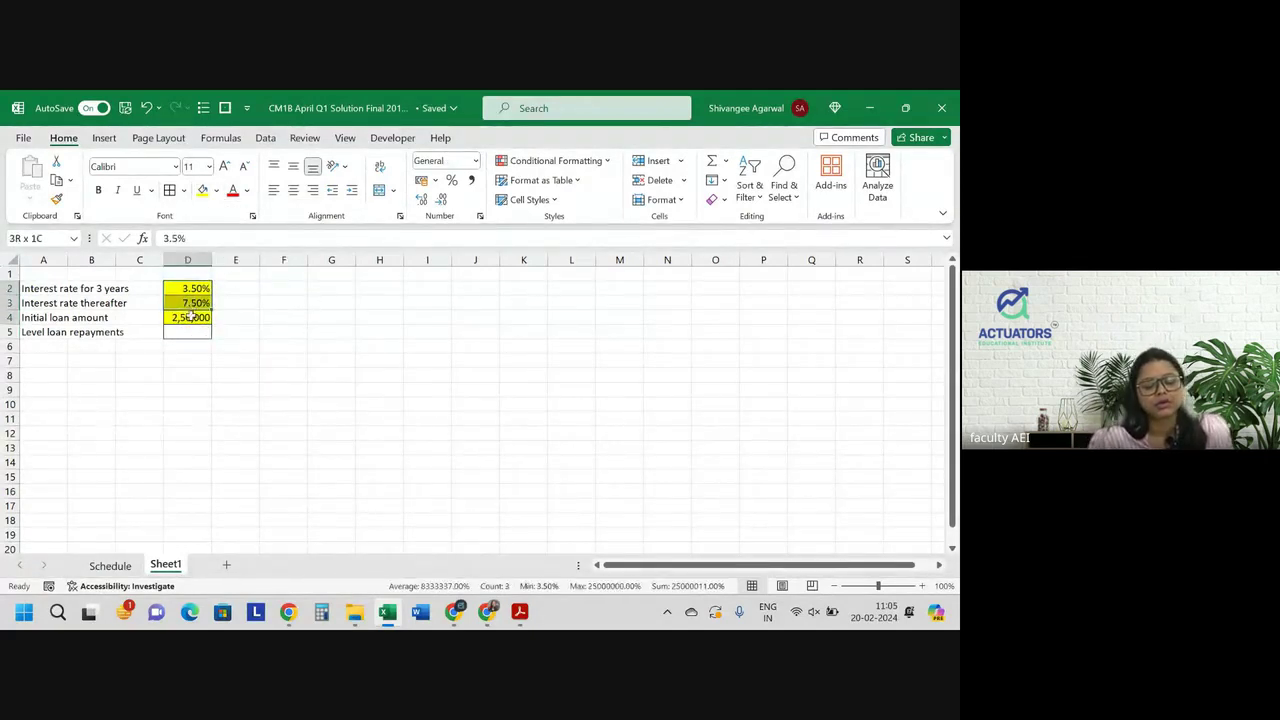
click(215, 190)
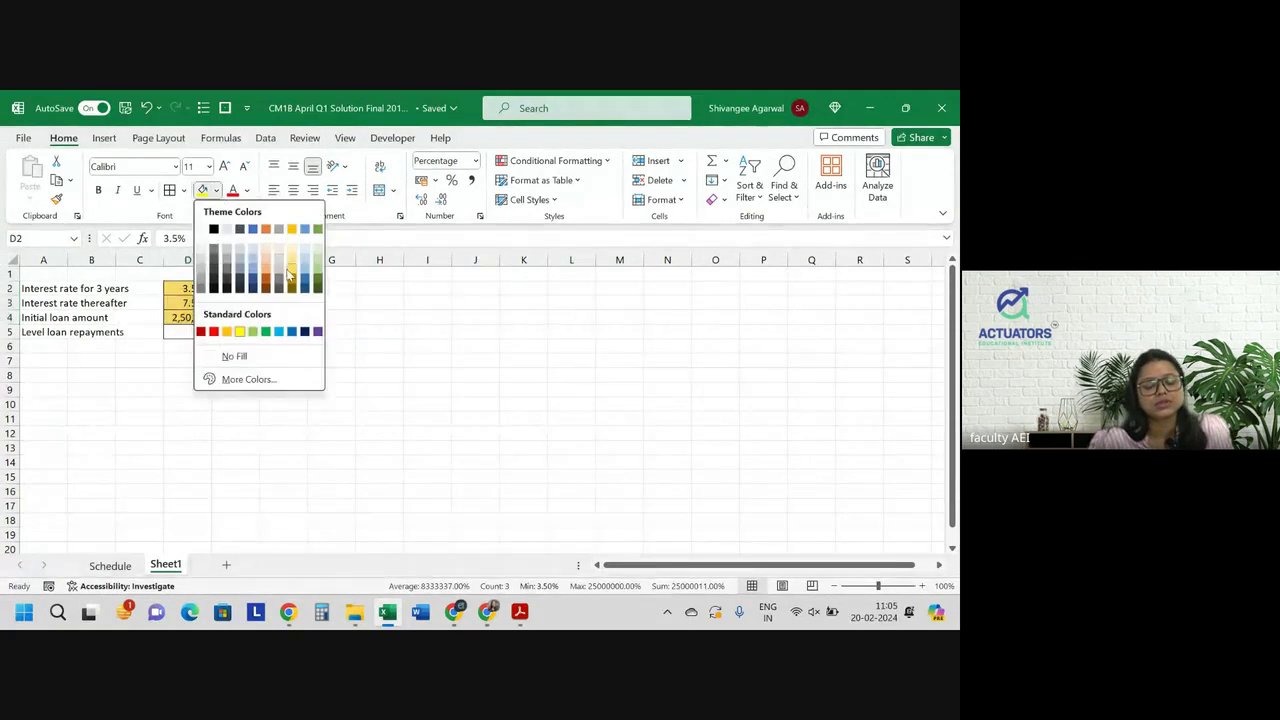
click(262, 265)
click(187, 332)
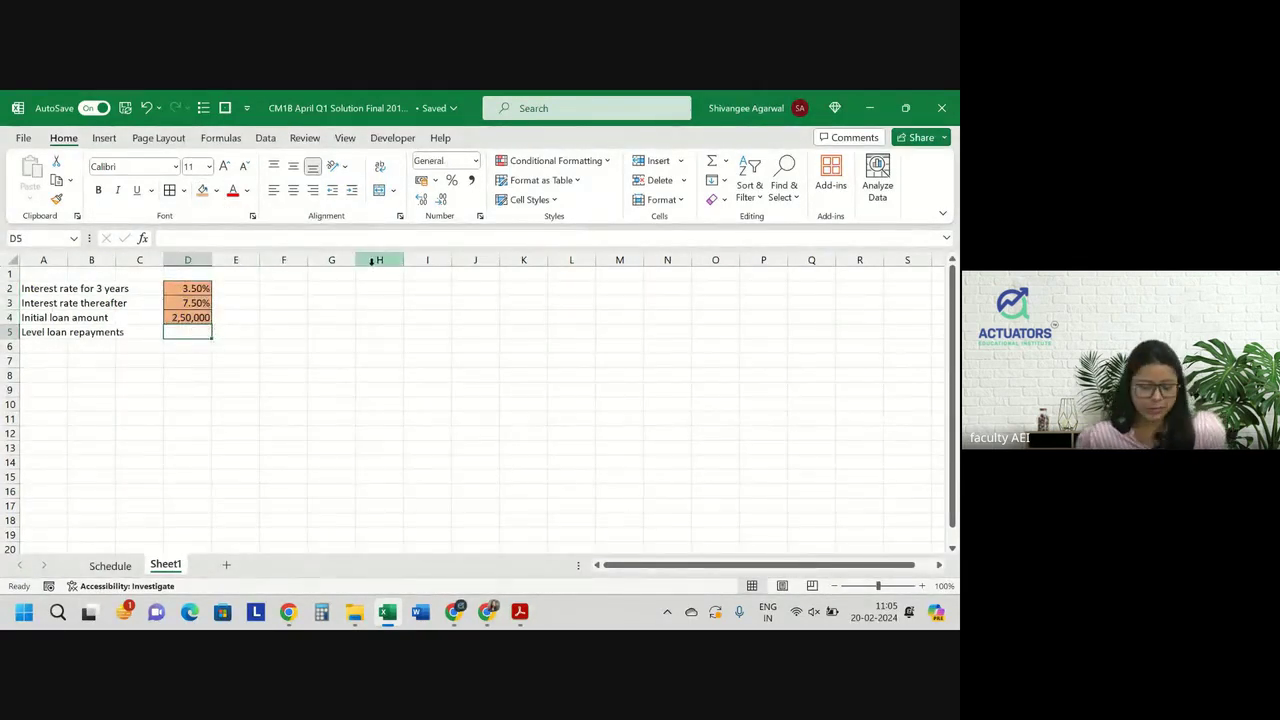
key(Down)
key(Down)
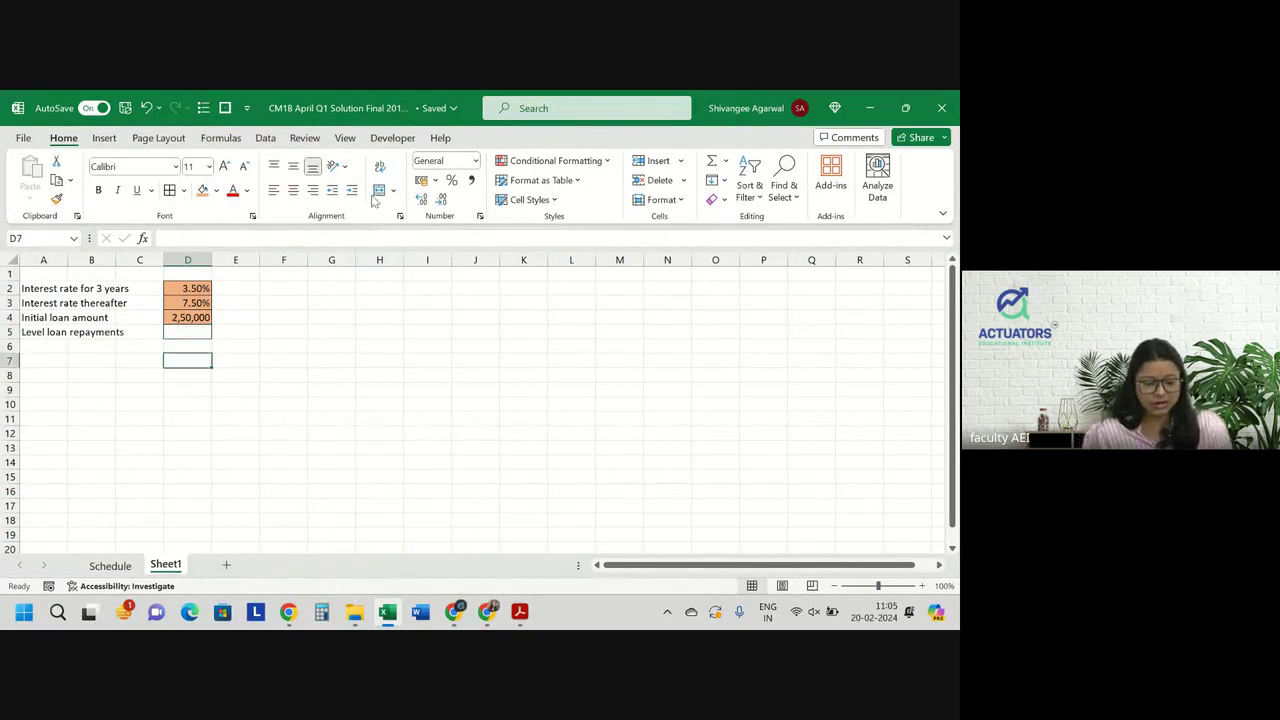
Enter the Time (months) and opening 'Loan o/s' headers in A7:B7, widening columns A and B
ctrl+scroll(182, 401, up, 2)
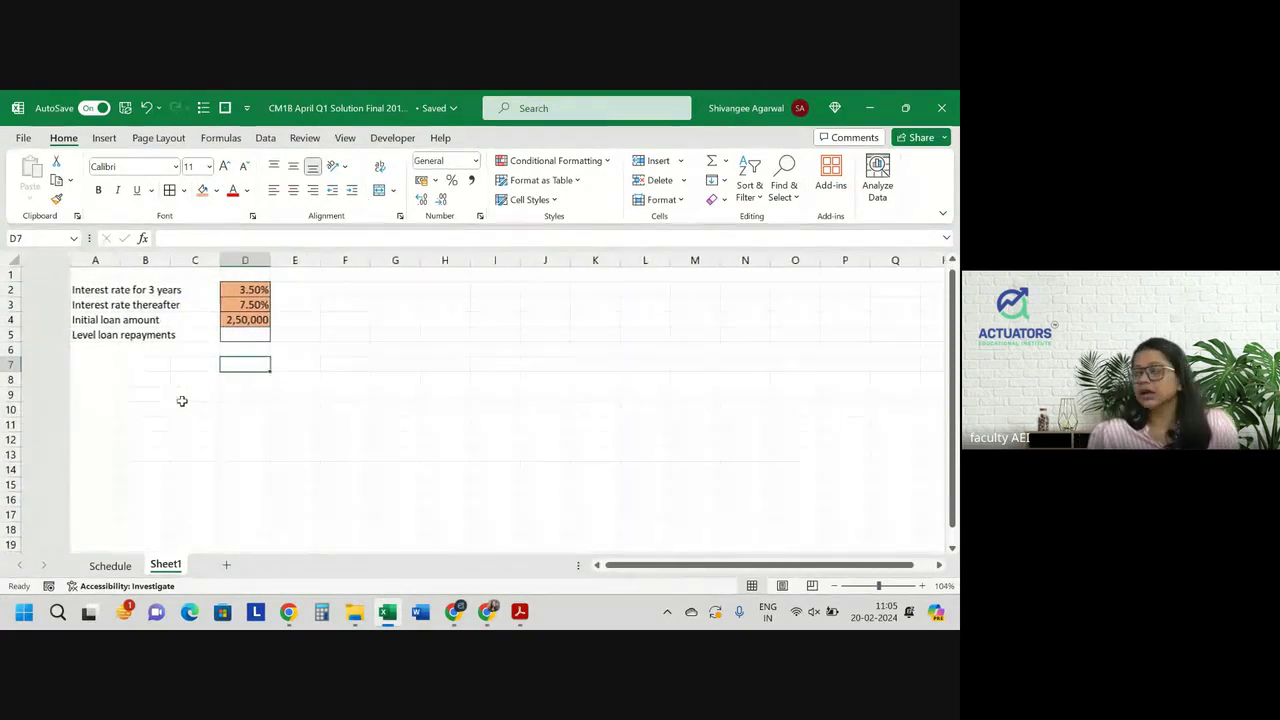
click(64, 363)
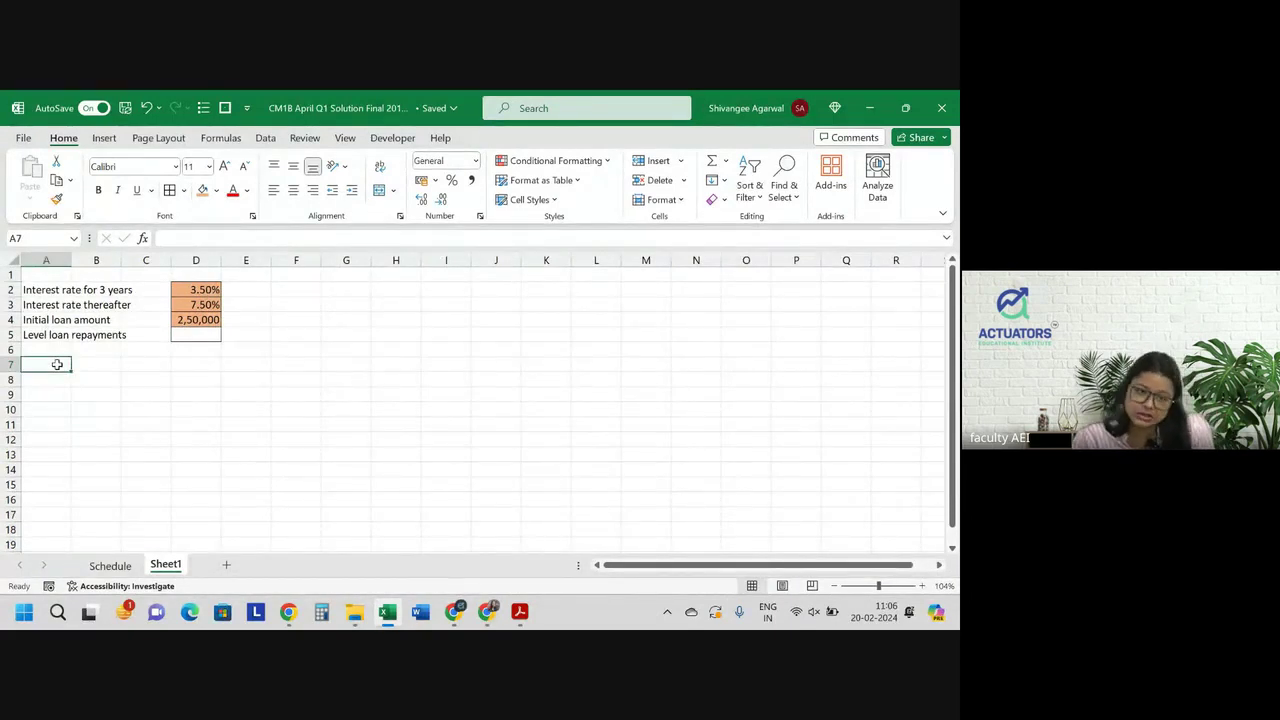
text(Time)
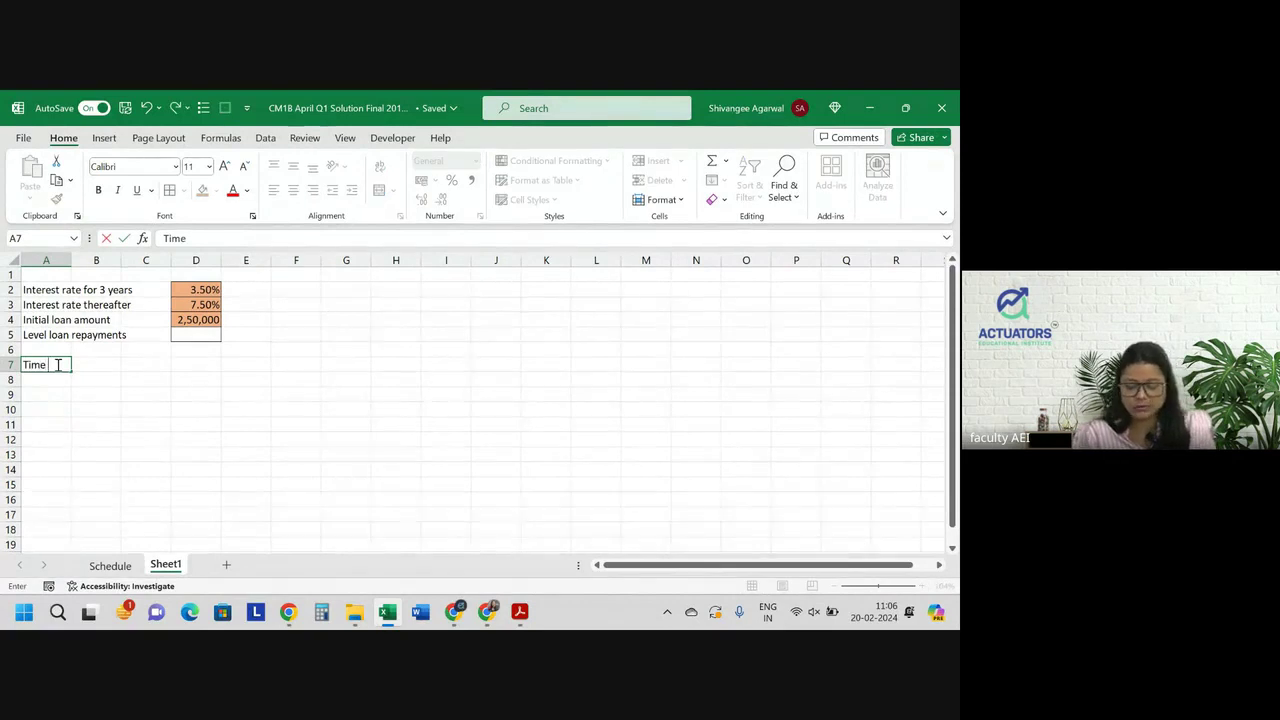
text( (months)
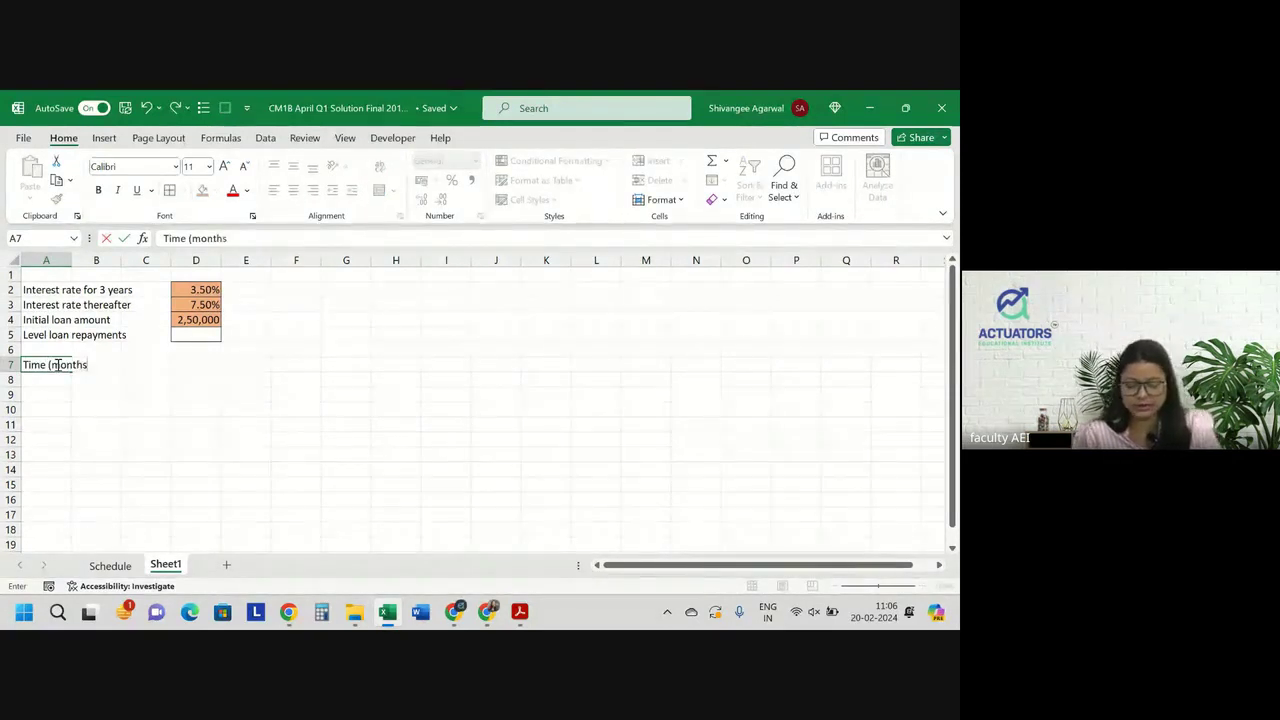
text())
key(Tab)
drag(70, 259, 76, 260)
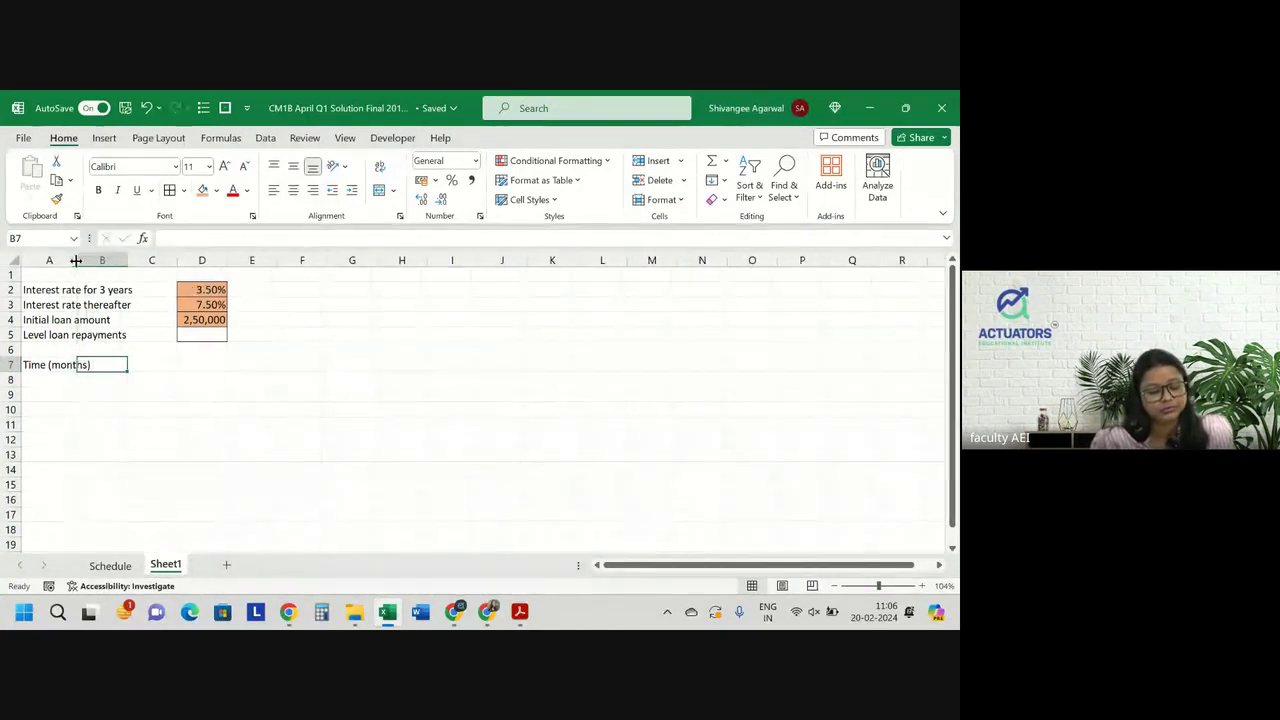
text(Loan)
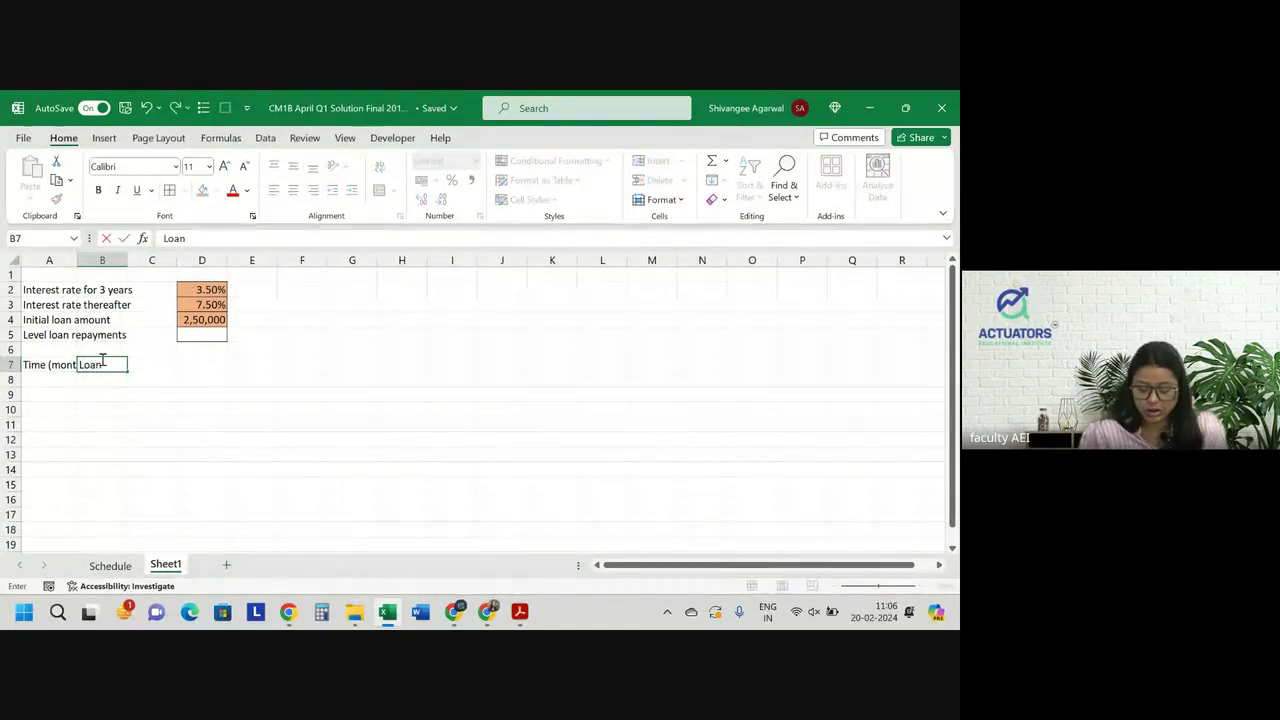
text( o/s at the e)
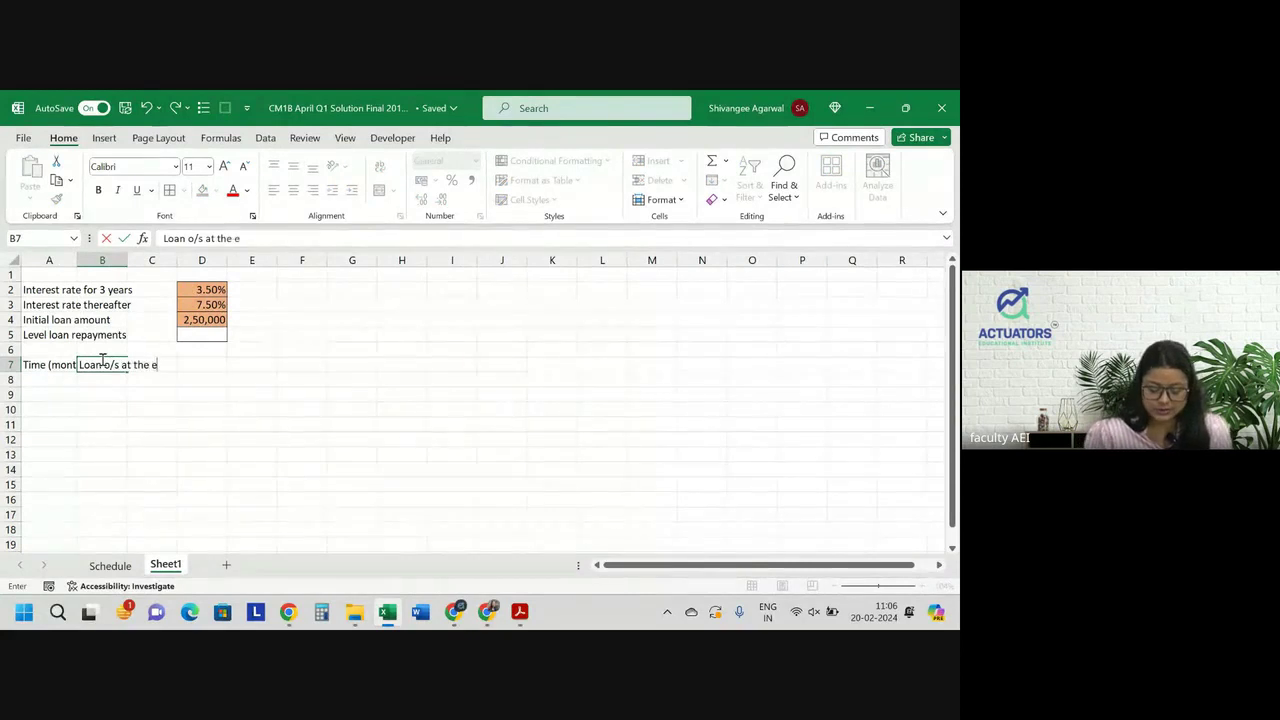
key(BackSpace)
text(start of)
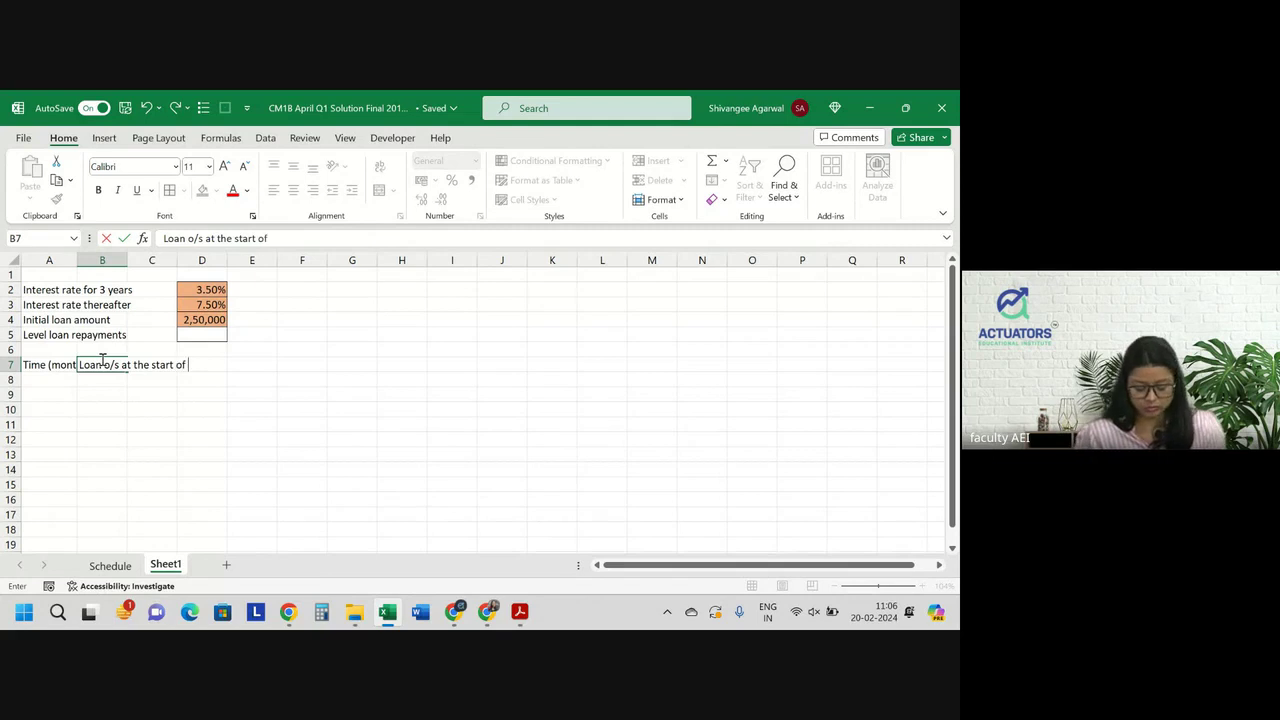
text(mn)
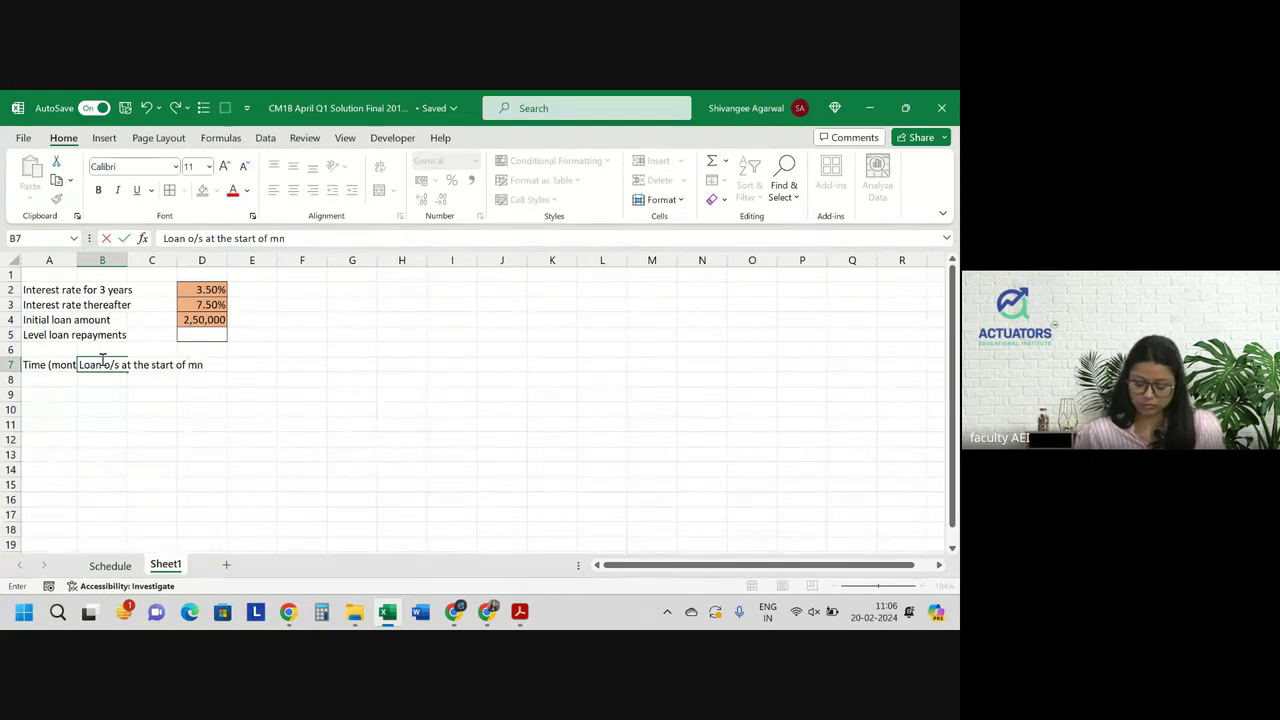
key(BackSpace)
text(onth)
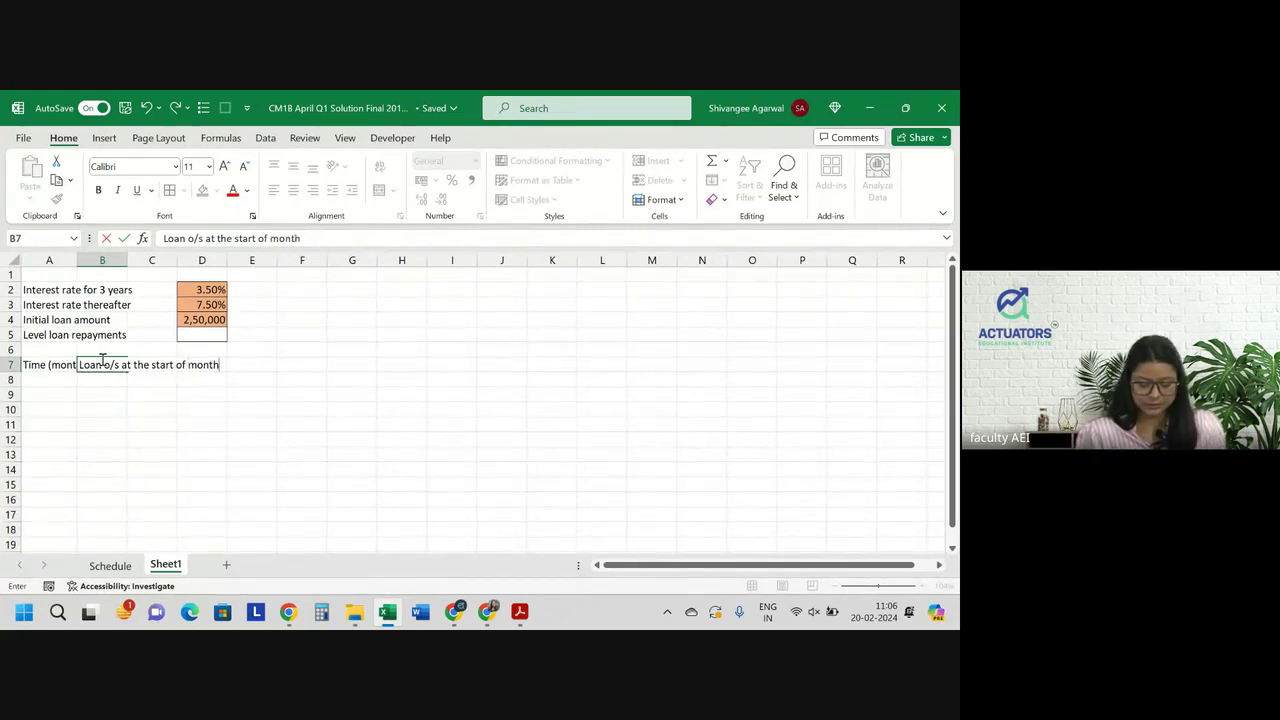
key(Return)
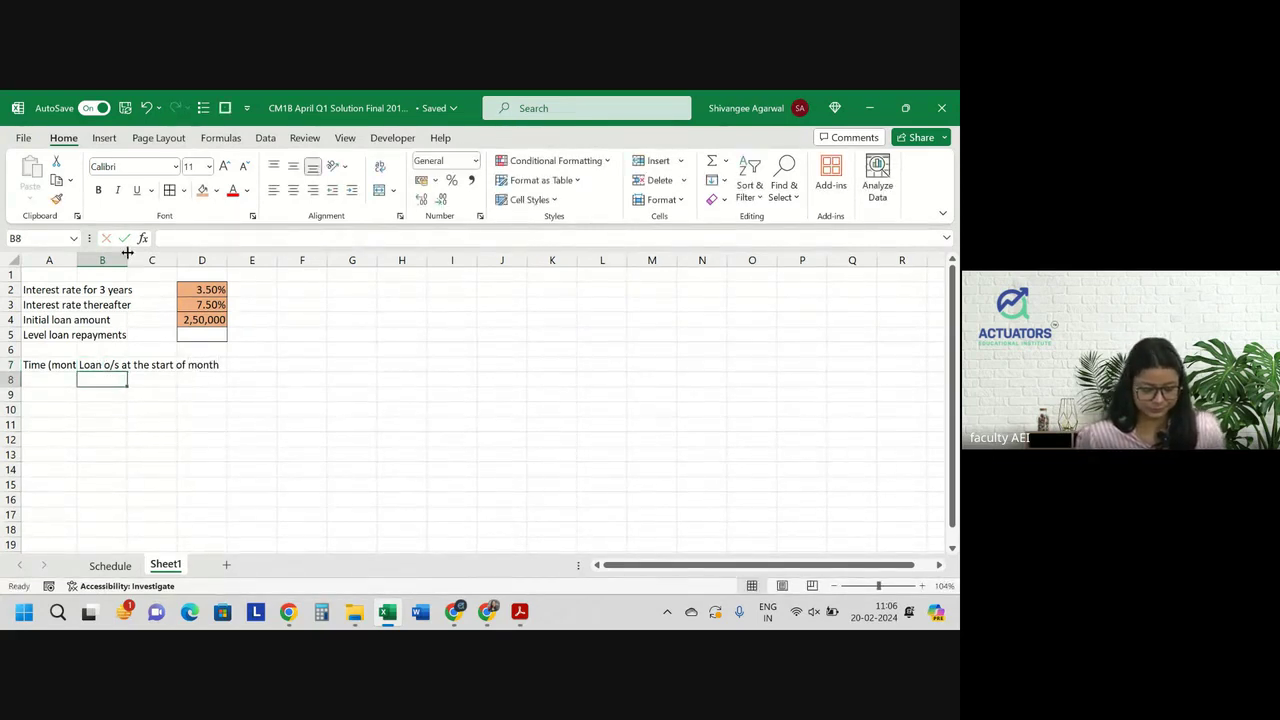
drag(127, 253, 142, 253)
Type the Repayment and Interest Paid headers in C7 and D7
key(Up)
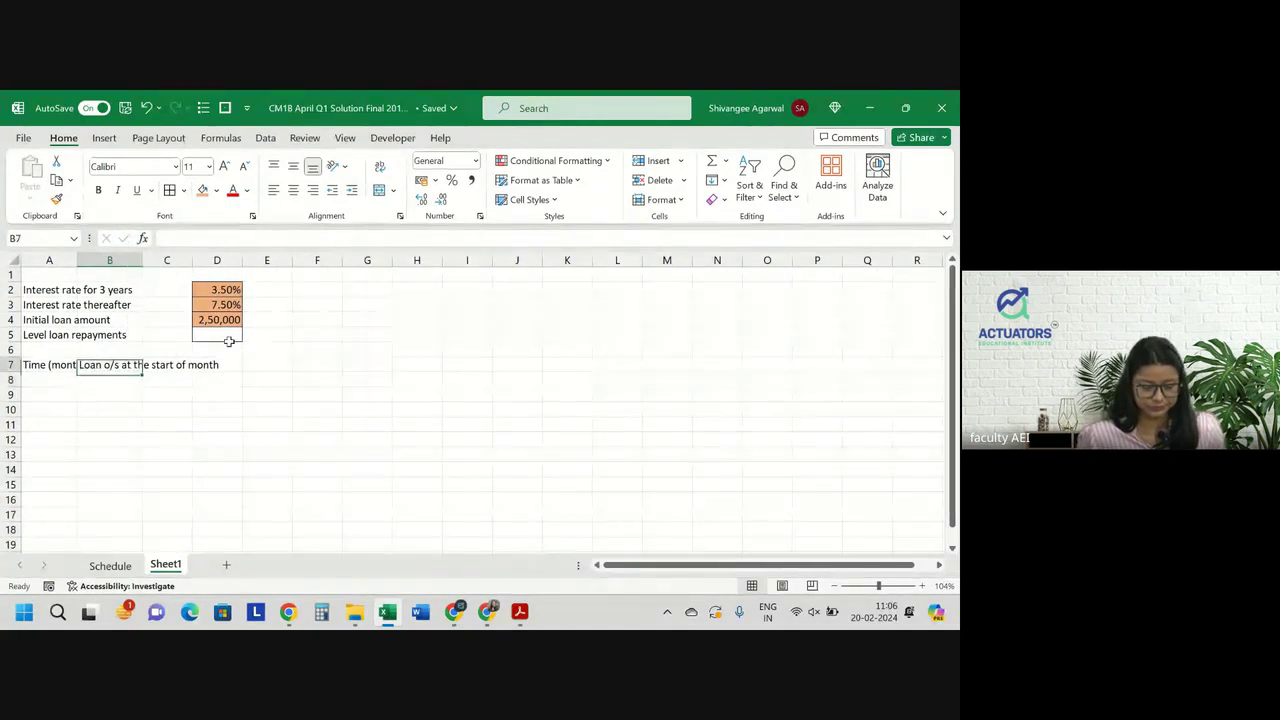
key(Right)
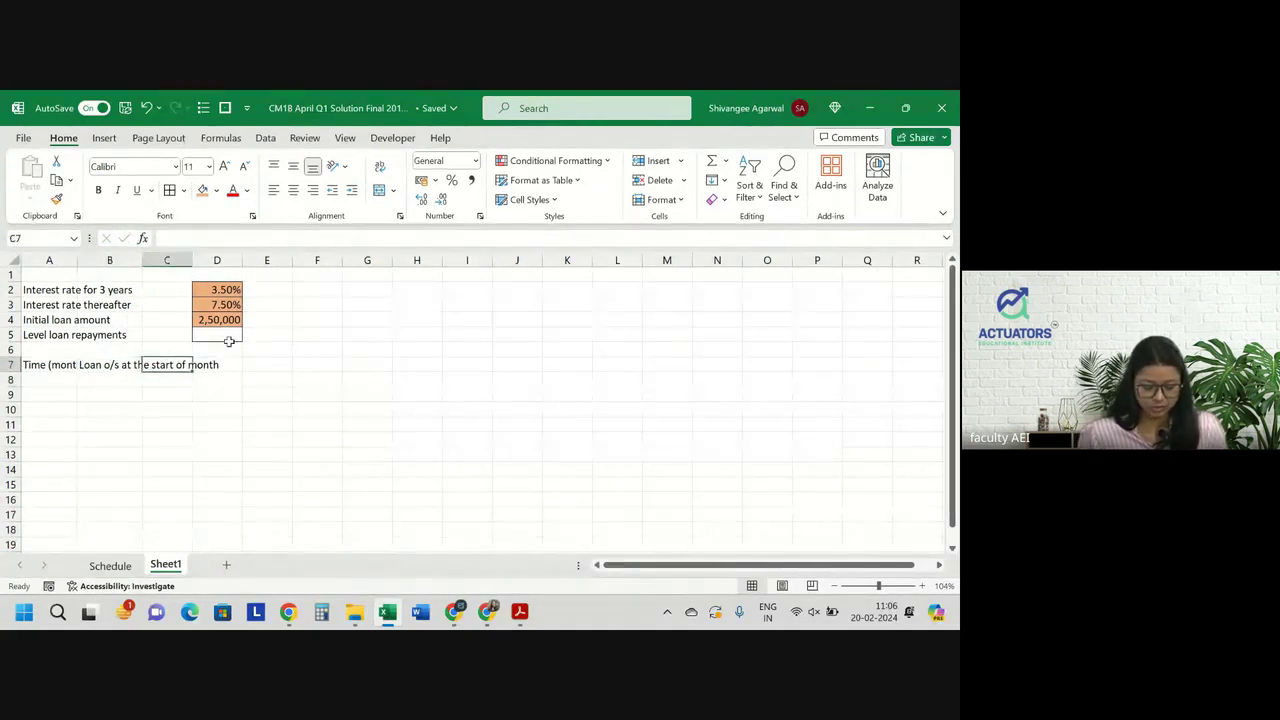
text(Rep)
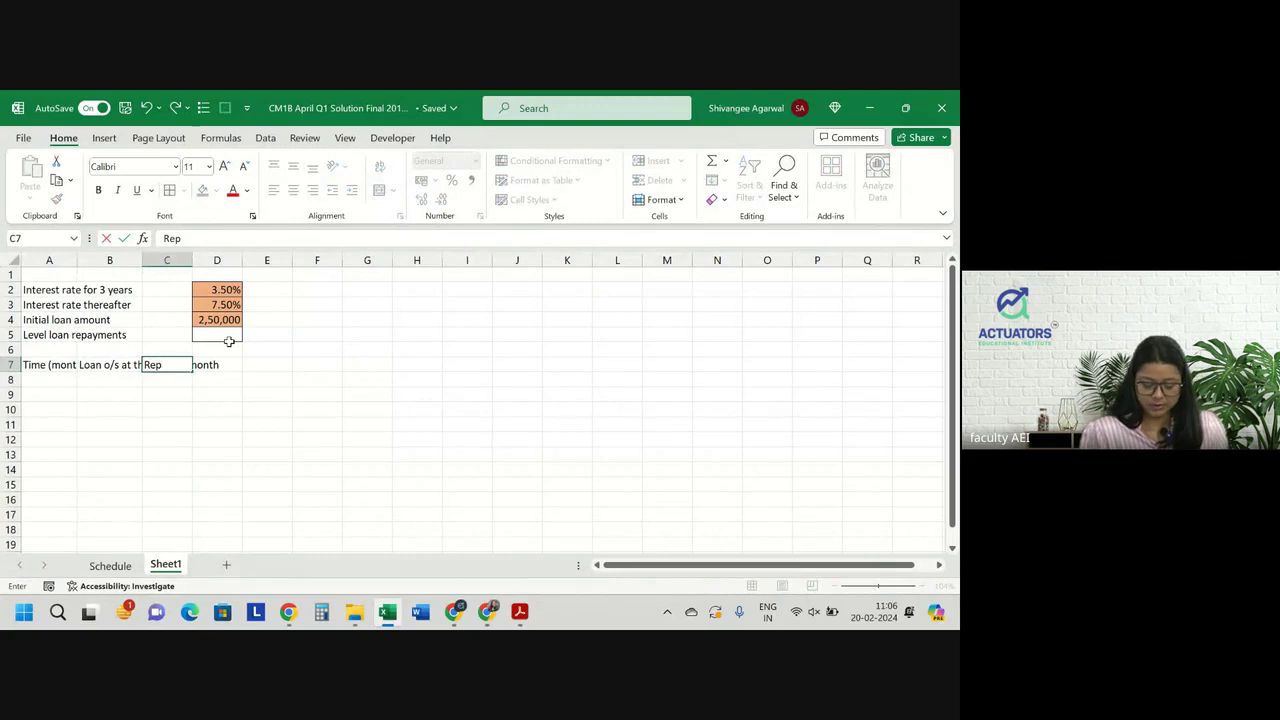
text(ayment)
key(Right)
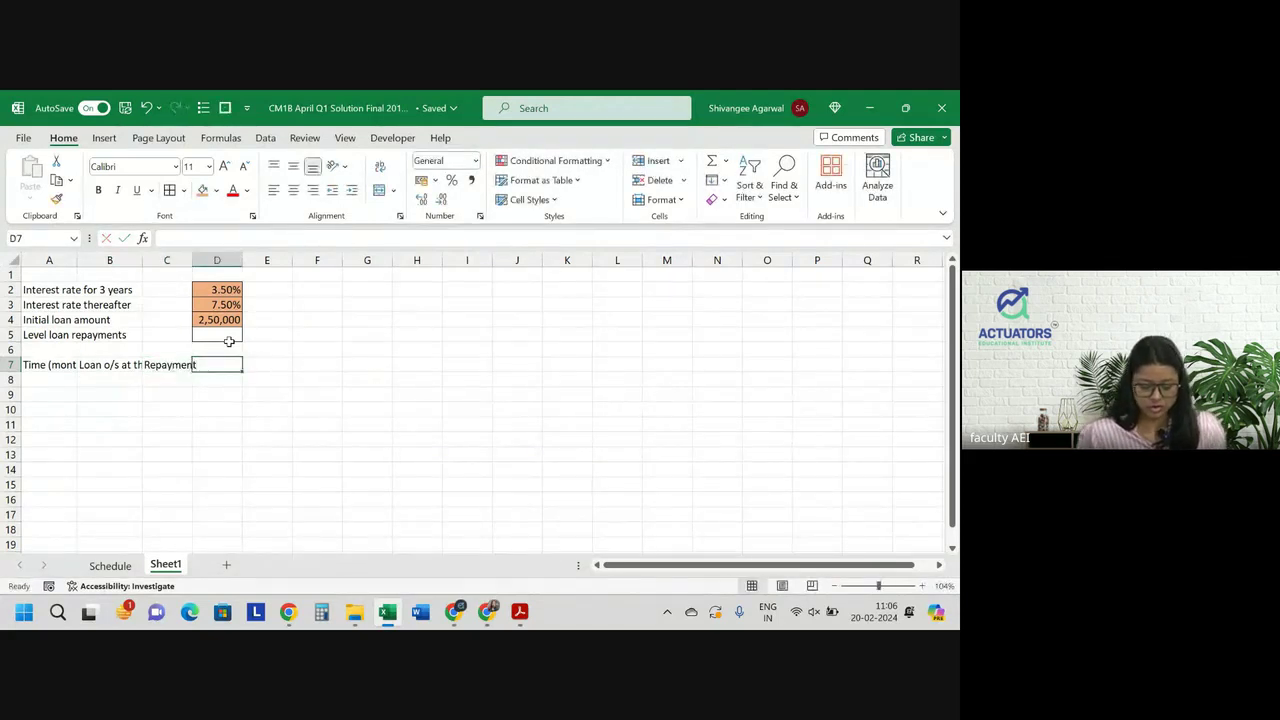
text(Interes)
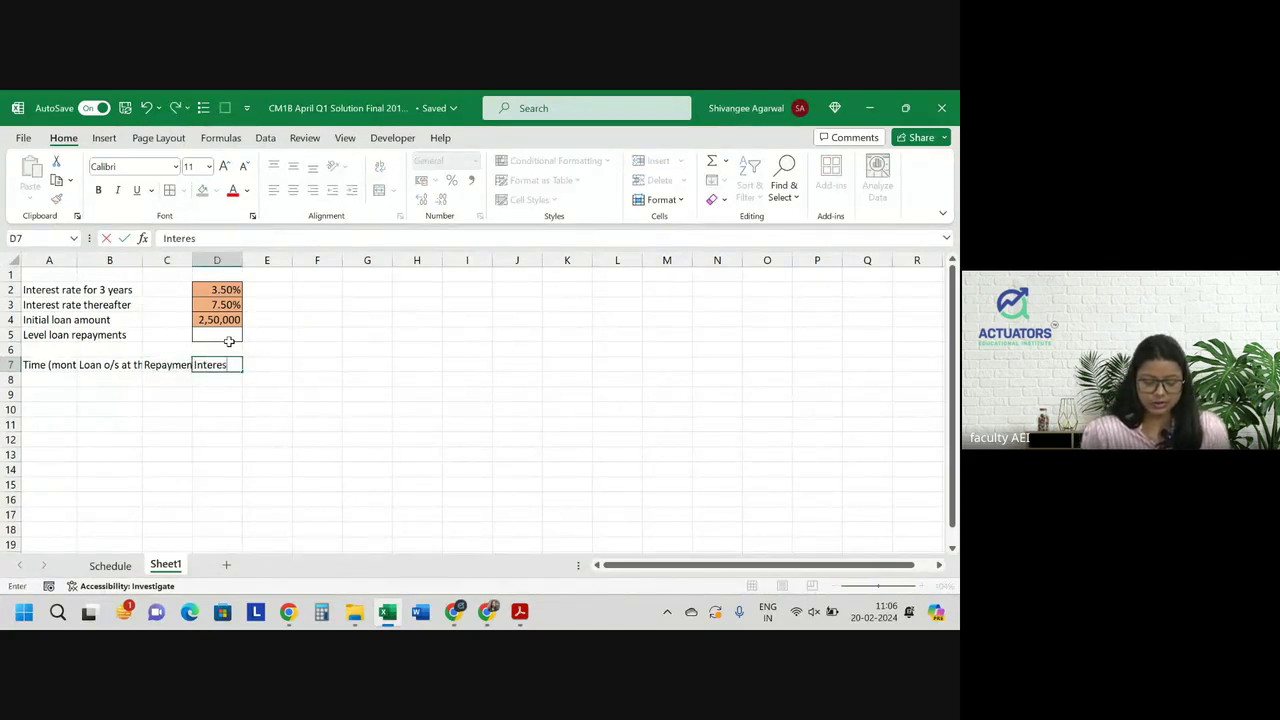
text( Pi)
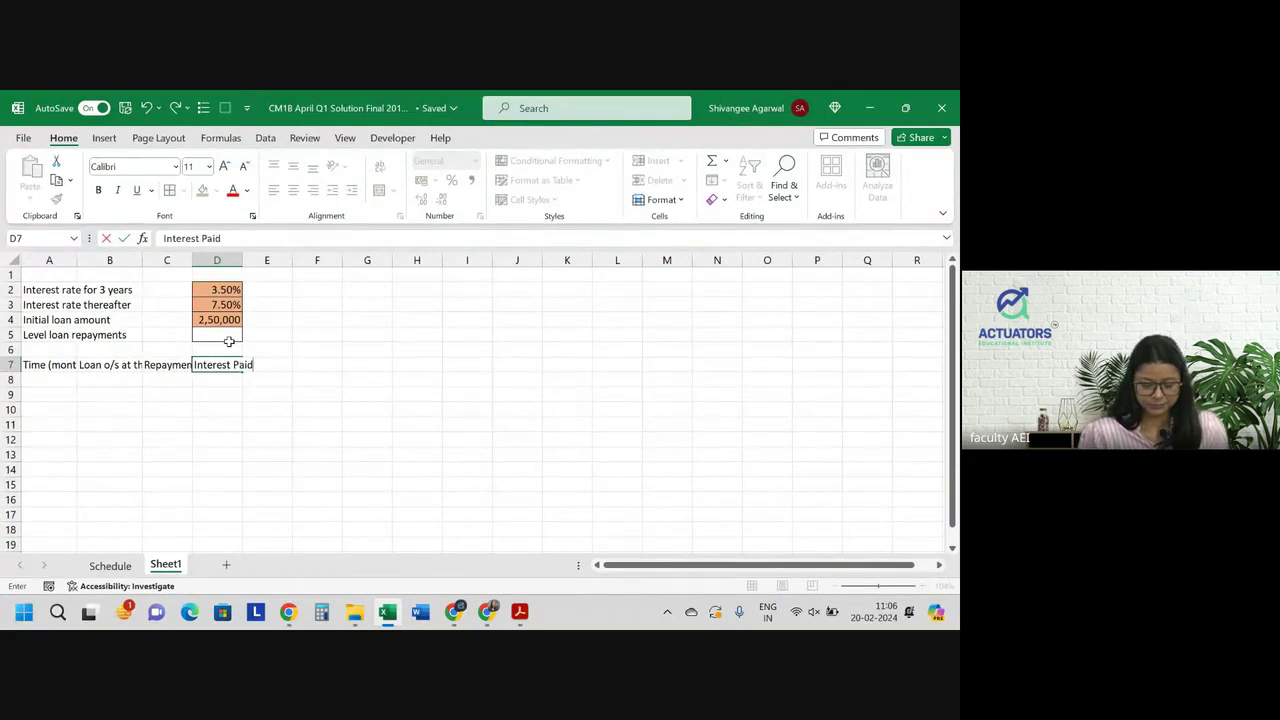
key(Right)
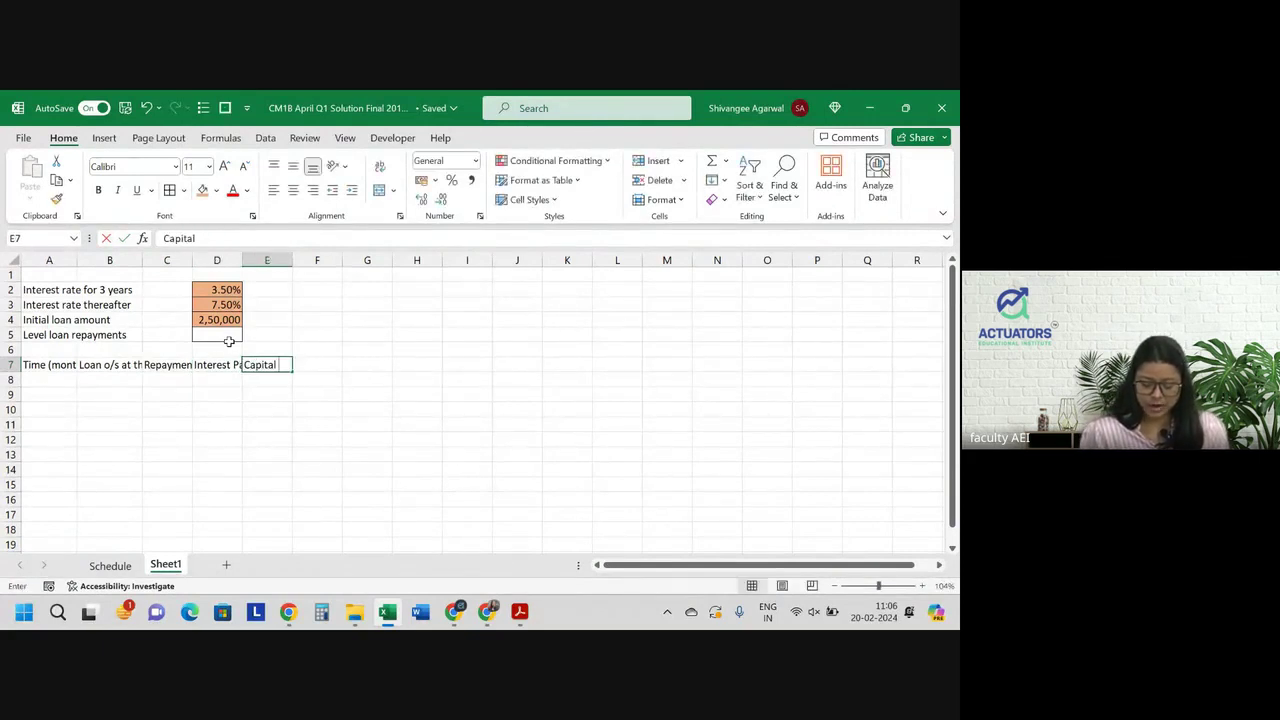
text(Part)
key(Right)
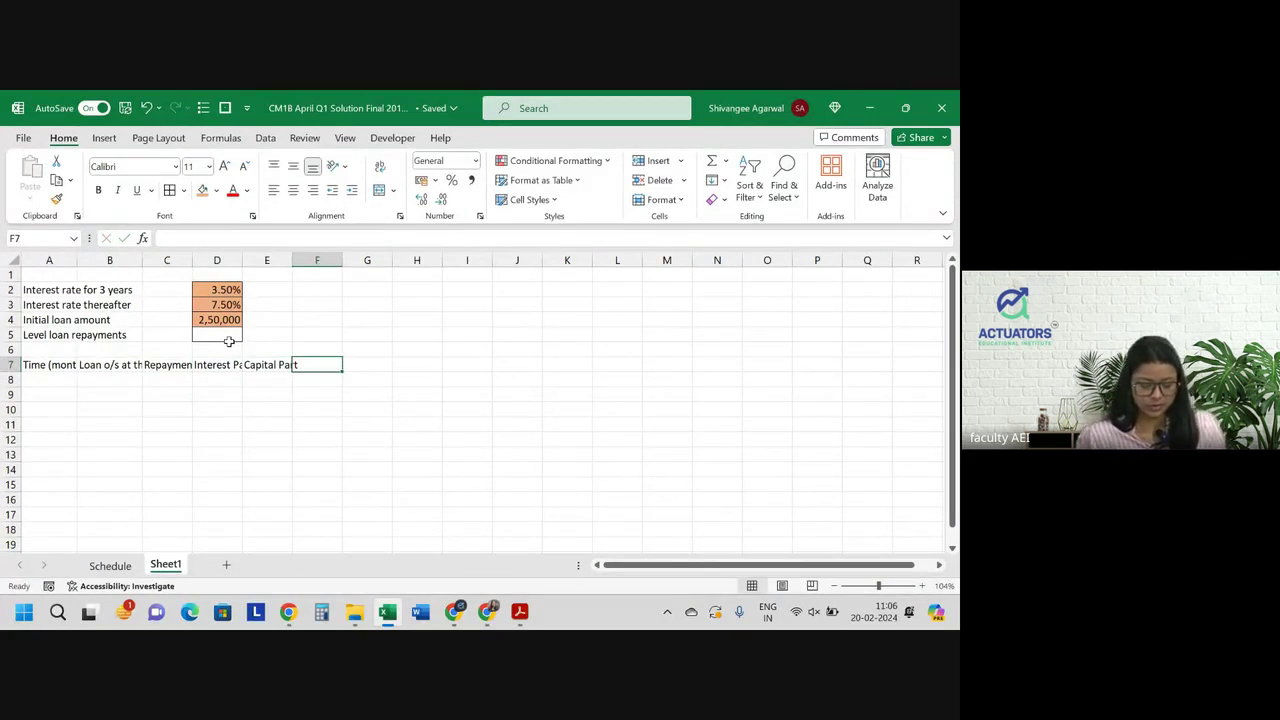
Copy the B7 header into E7 and edit it to 'Loan o/s at end of month'
key(Left)
key(Left)
key(Left)
key(Left)
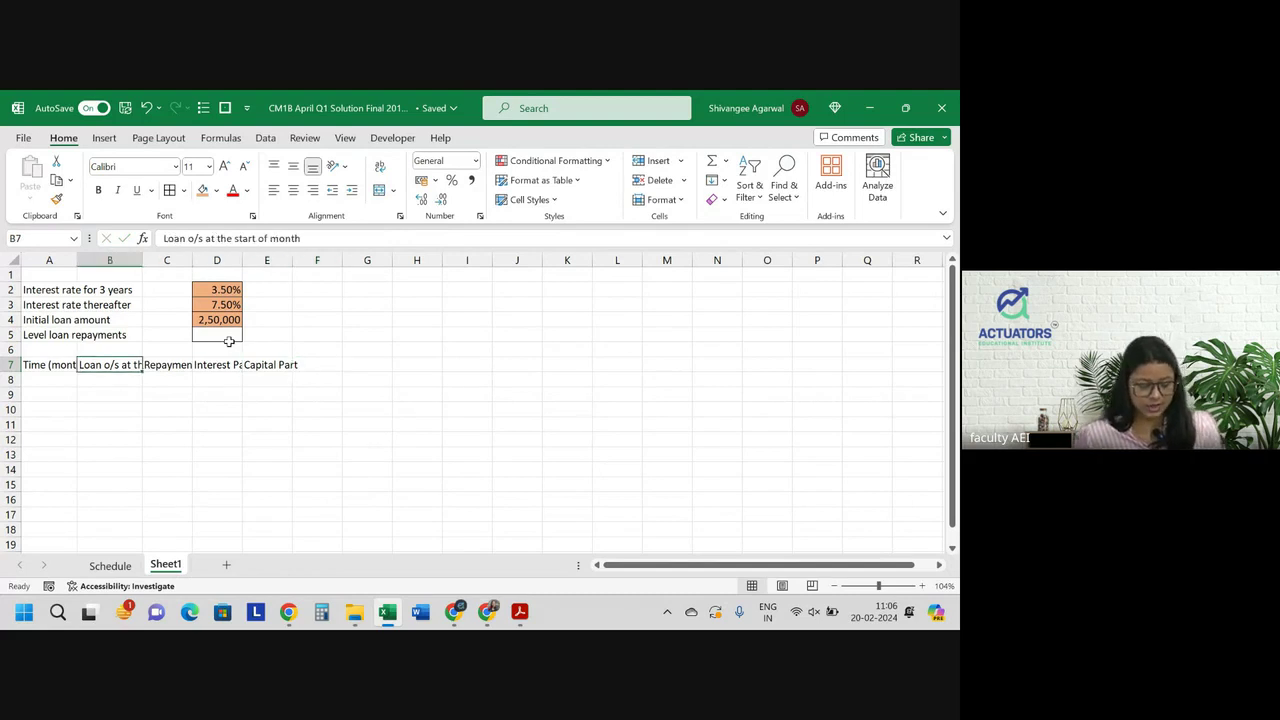
key(ctrl+c)
key(Right)
key(Right)
key(Right)
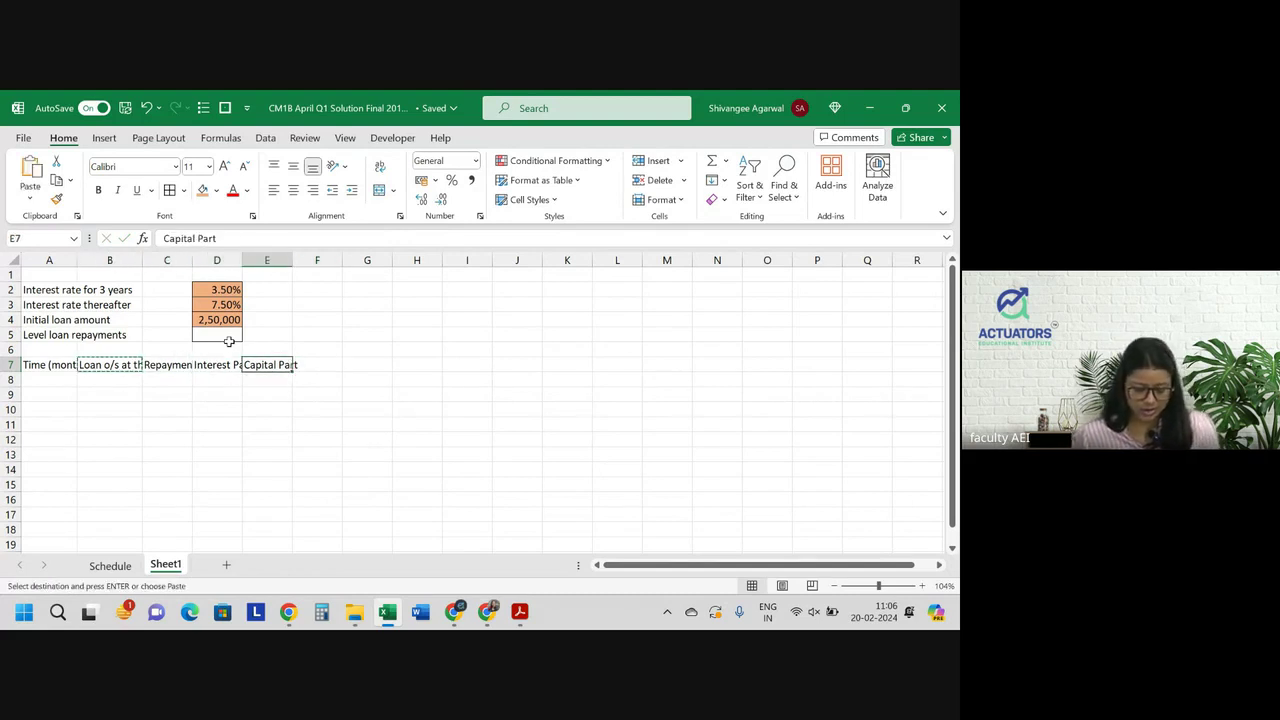
key(ctrl+v)
key(F2)
key(BackSpace)
key(BackSpace)
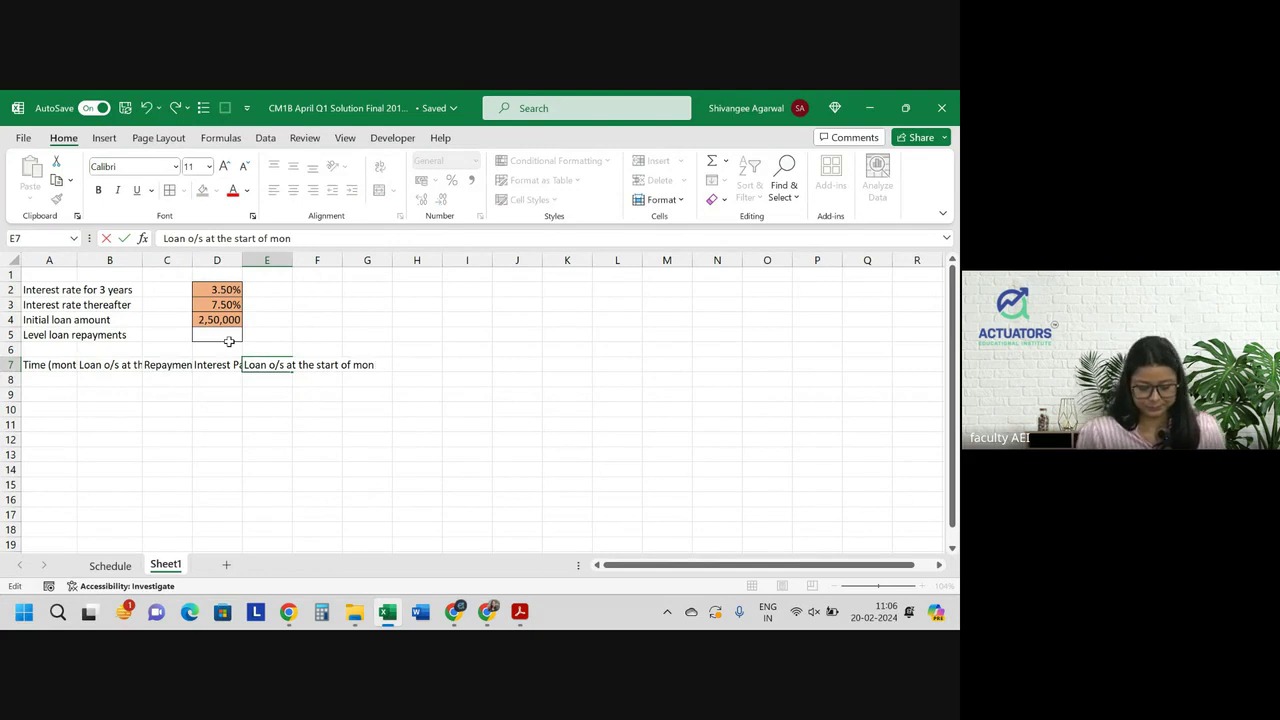
text(th)
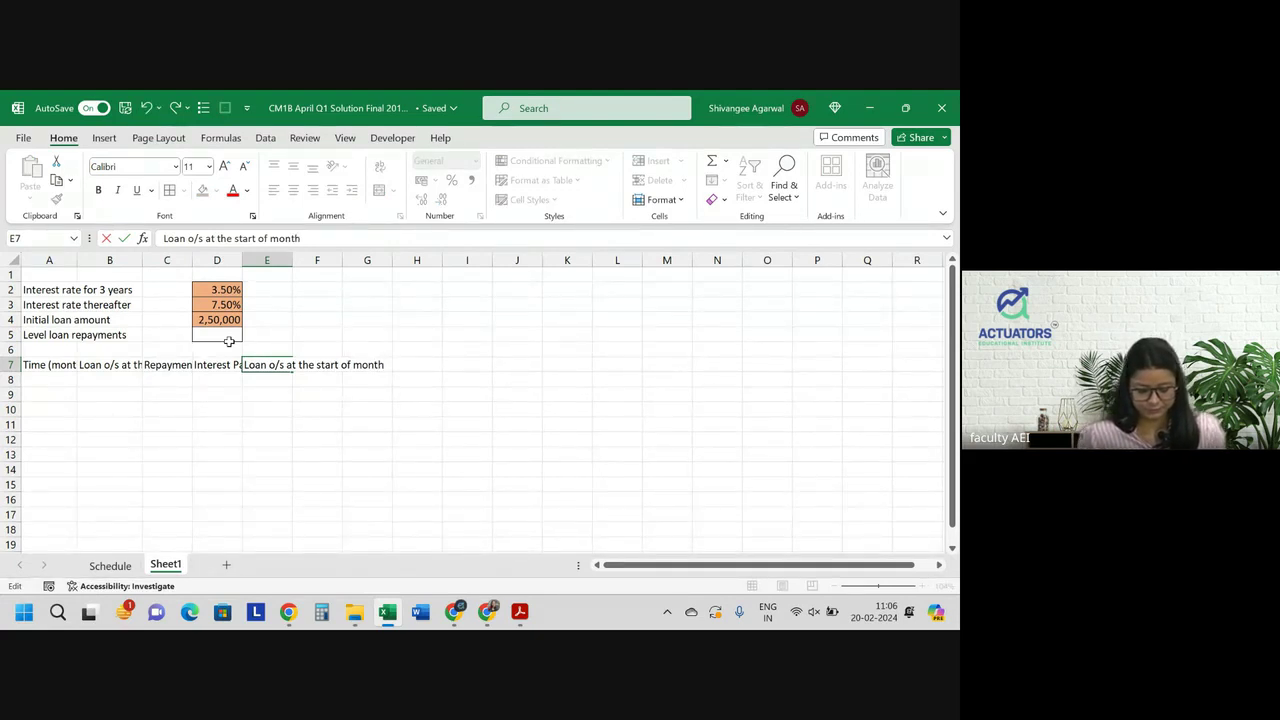
key(ctrl+shift+Left)
text(end)
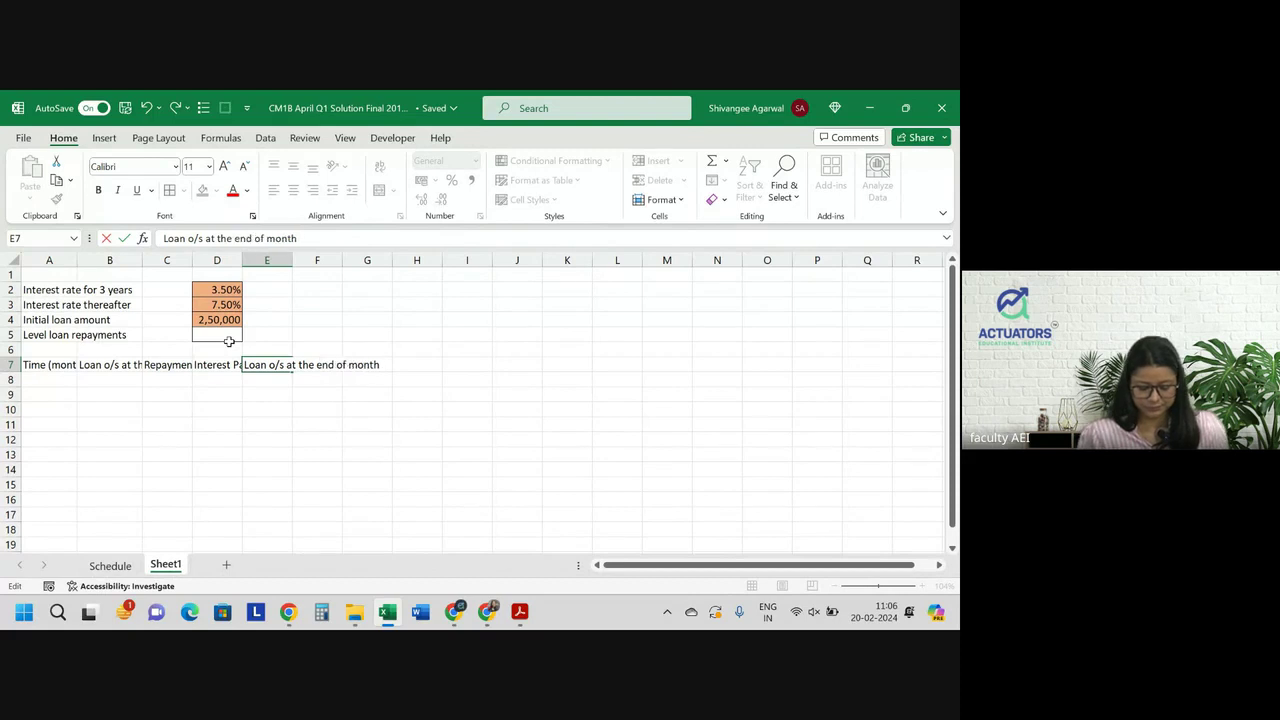
key(Return)
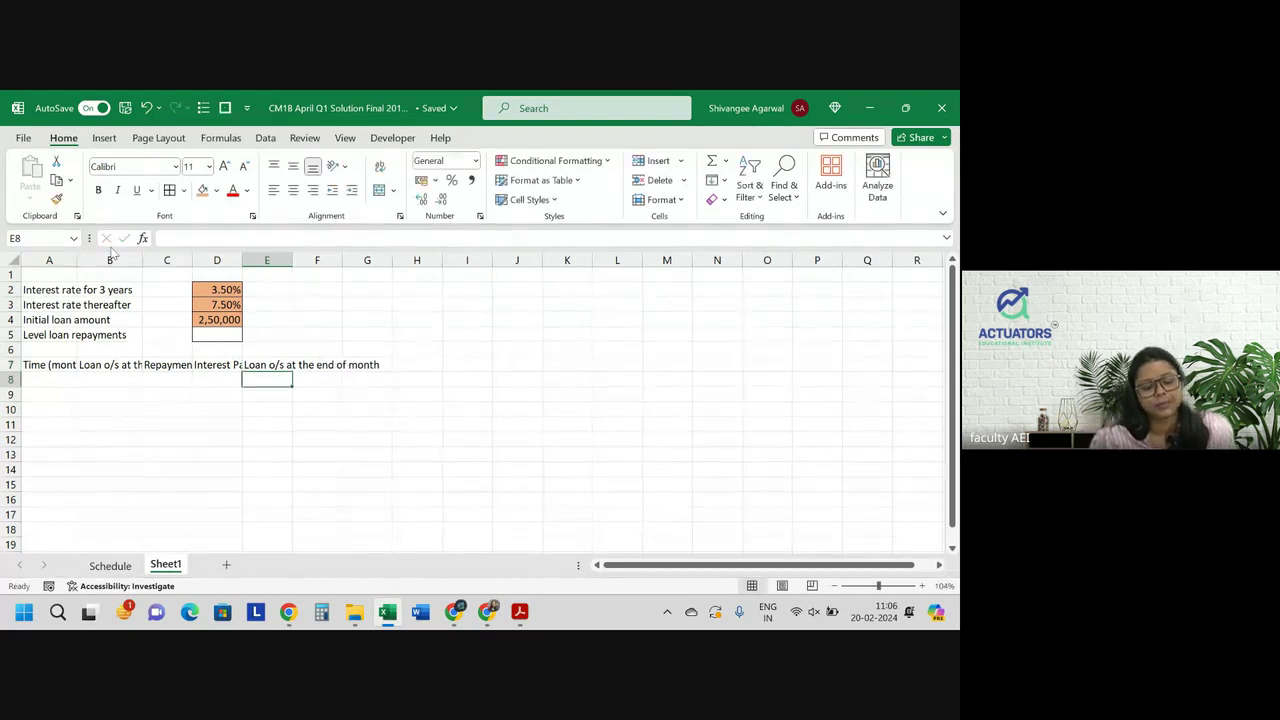
Widen column C to fit Repayment and wrap the text of the row 7 headers
drag(192, 258, 351, 263)
click(272, 258)
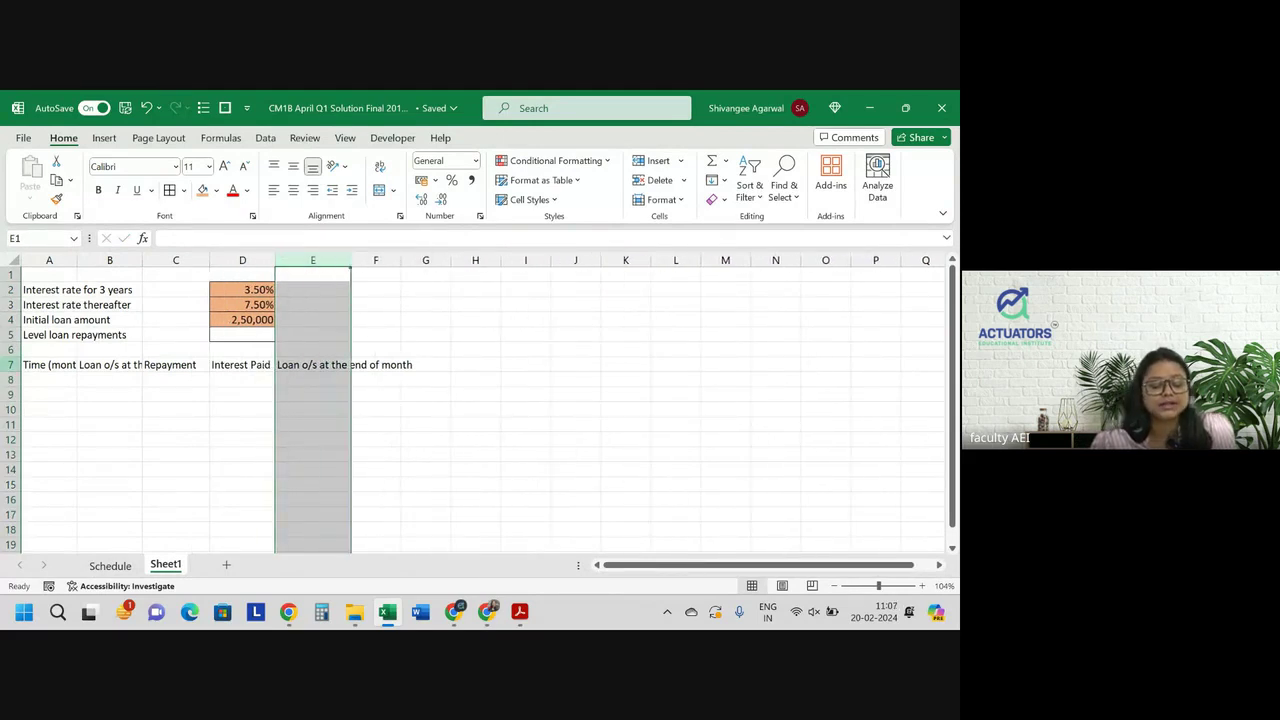
click(11, 364)
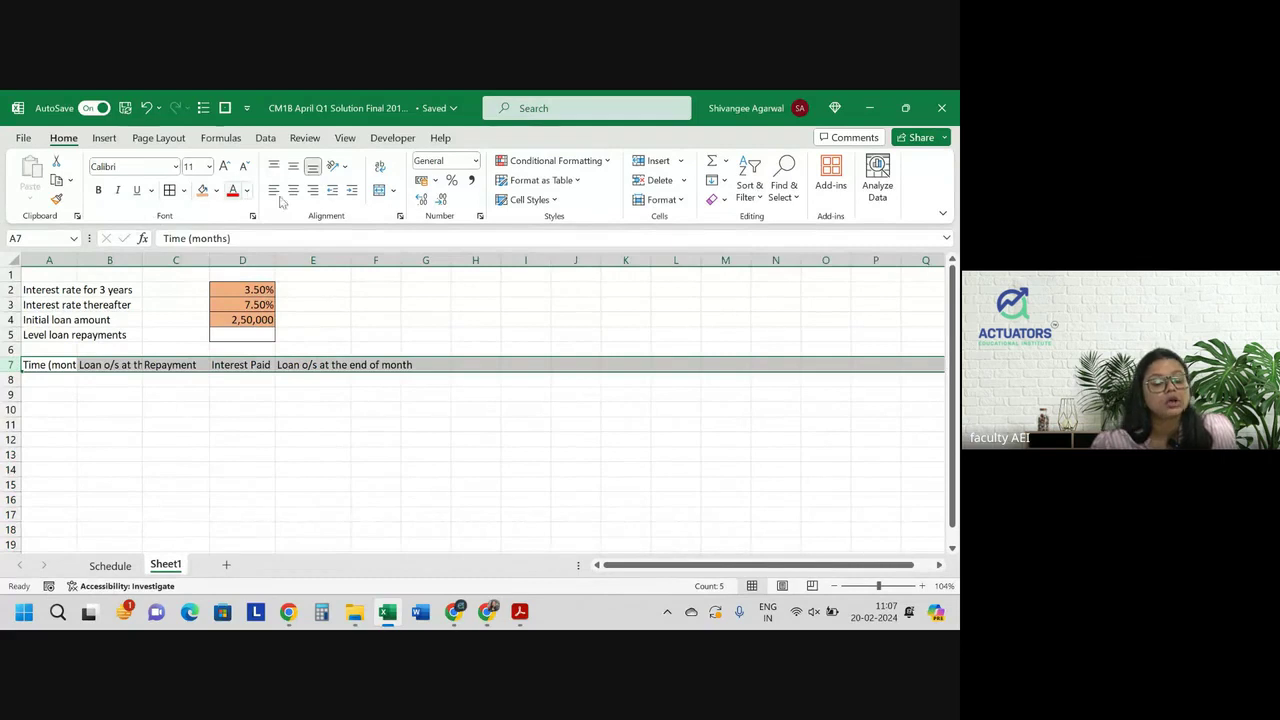
click(381, 168)
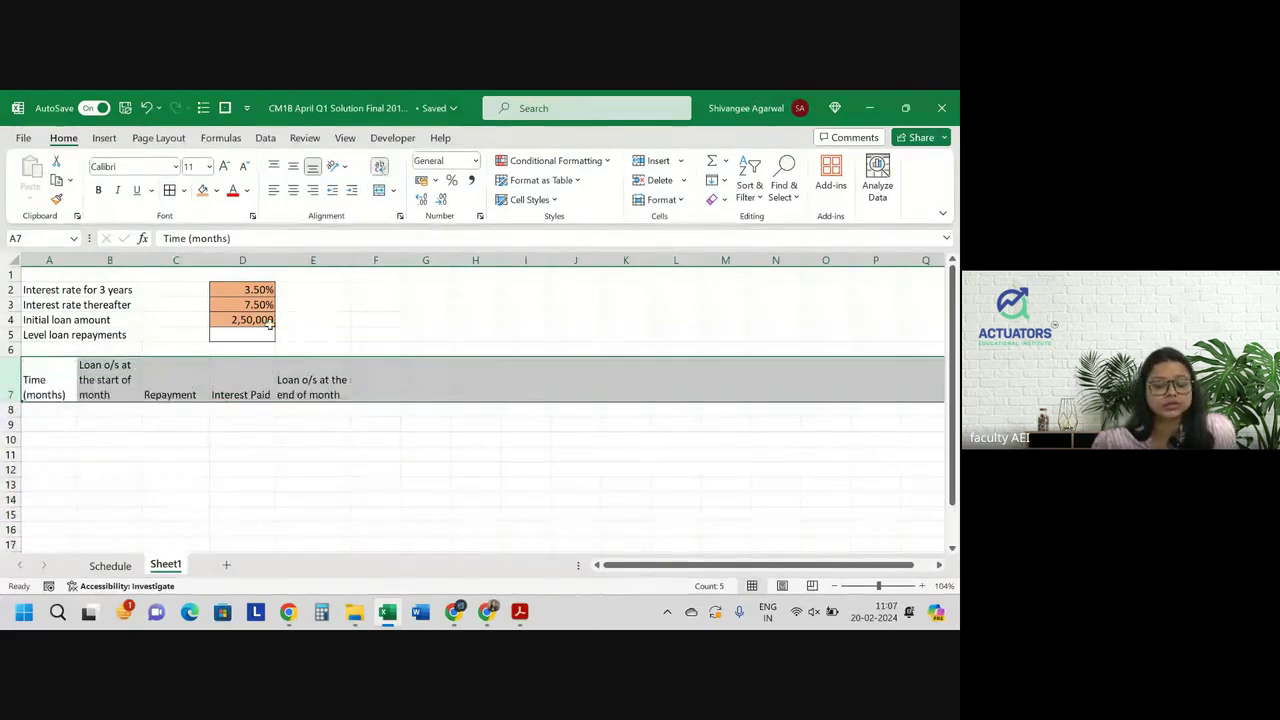
click(268, 323)
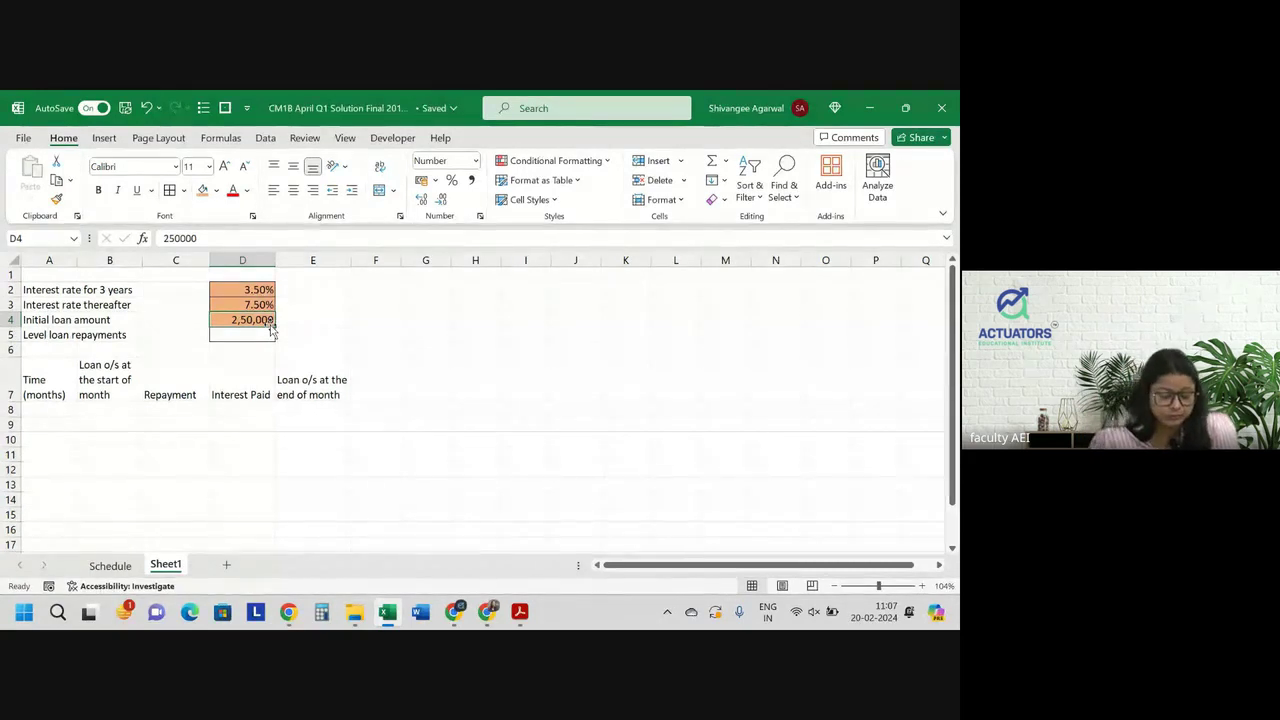
Label A1 'Term', enter 25 in D1 and 'years' in E1, and fill D1 orange
click(49, 273)
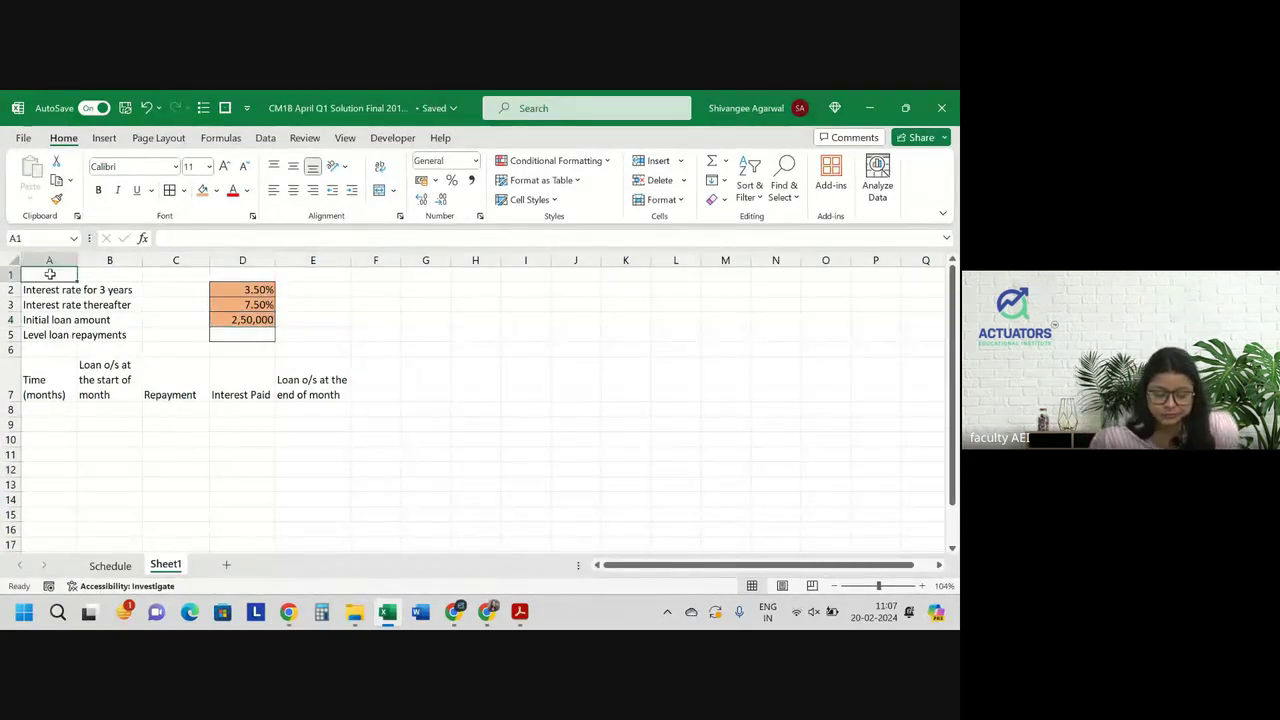
text(Term)
key(Right)
key(Right)
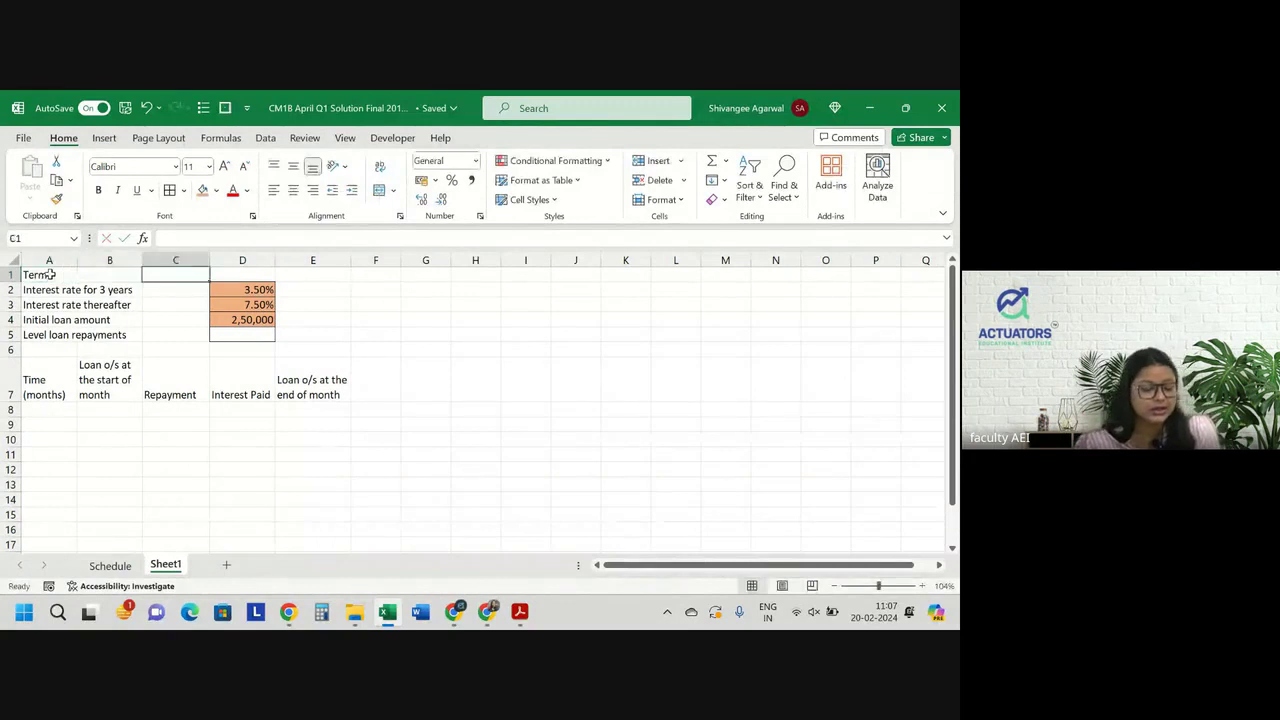
key(Right)
key(Left)
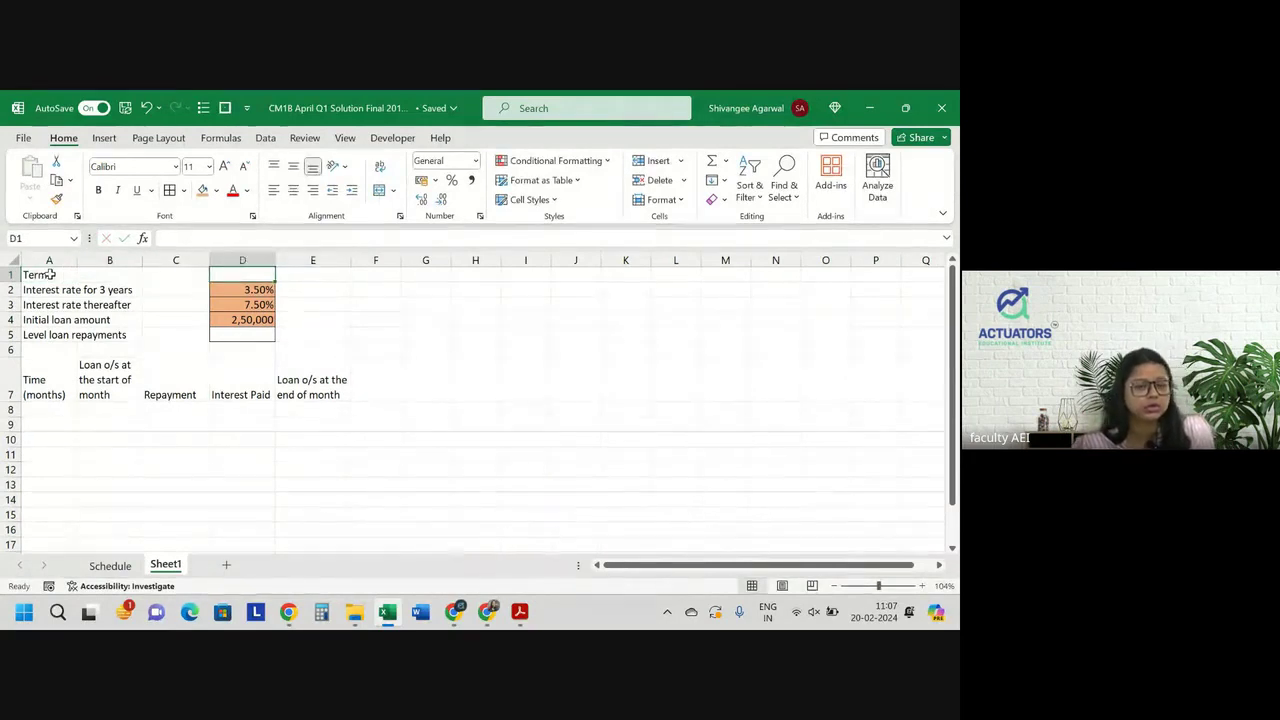
text(25)
key(Right)
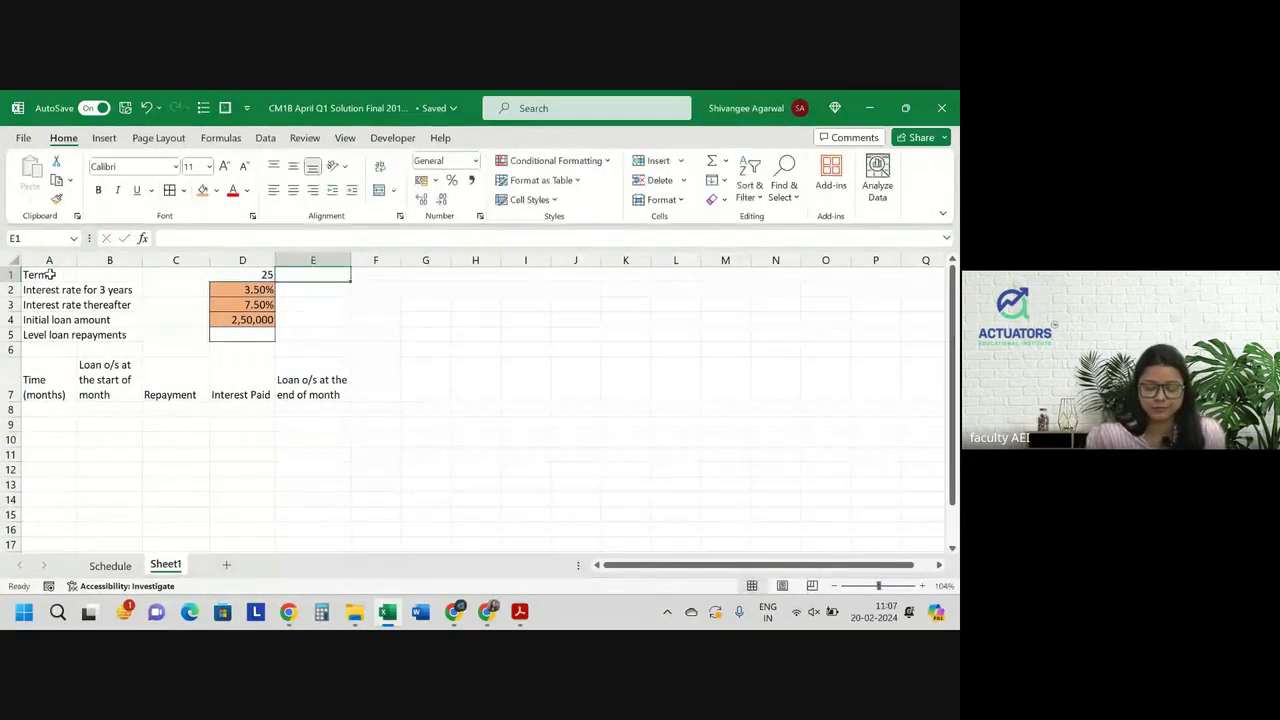
text(years)
key(Left)
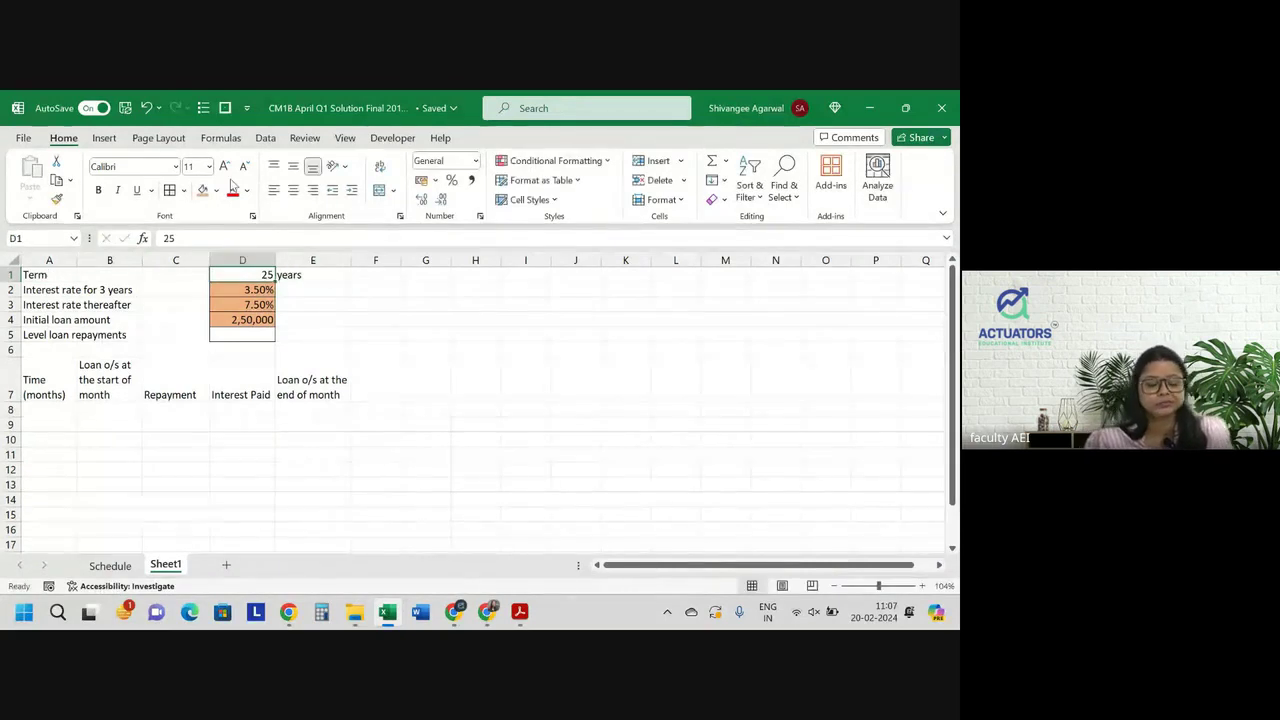
click(202, 190)
click(287, 467)
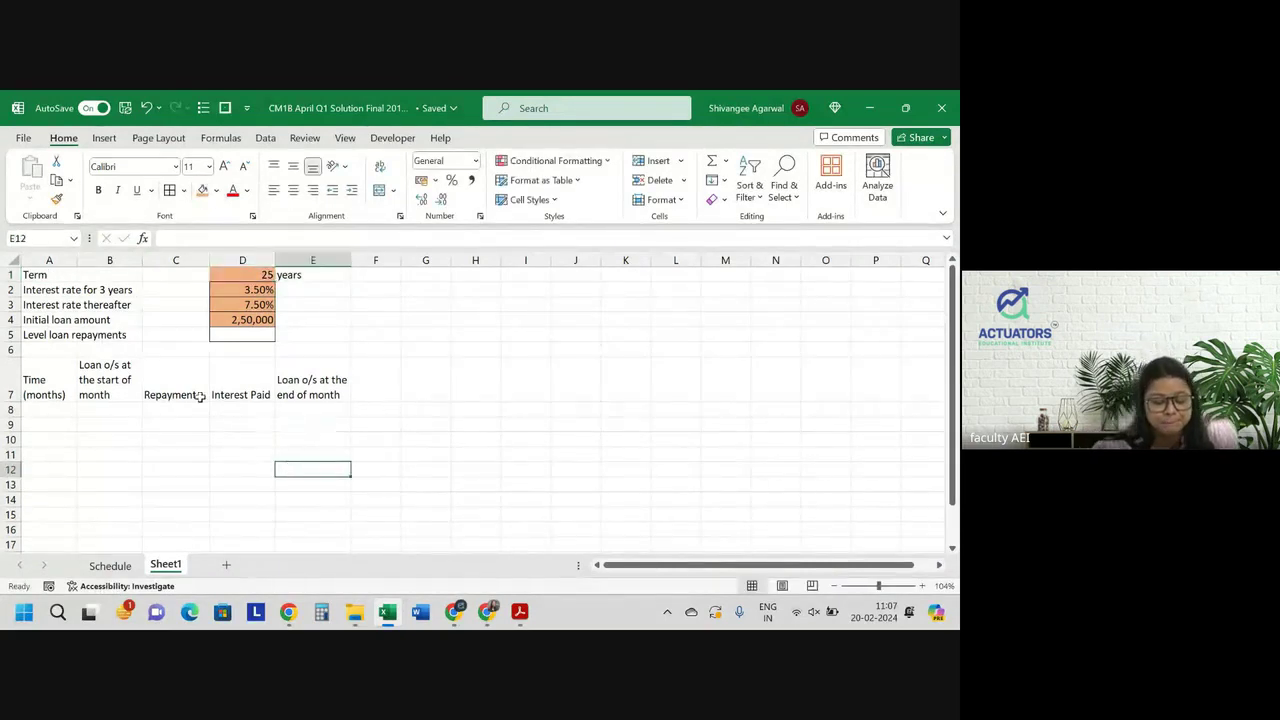
Type months 1, 2, 3 in A8:A10 and drag the series down to row 17
click(48, 410)
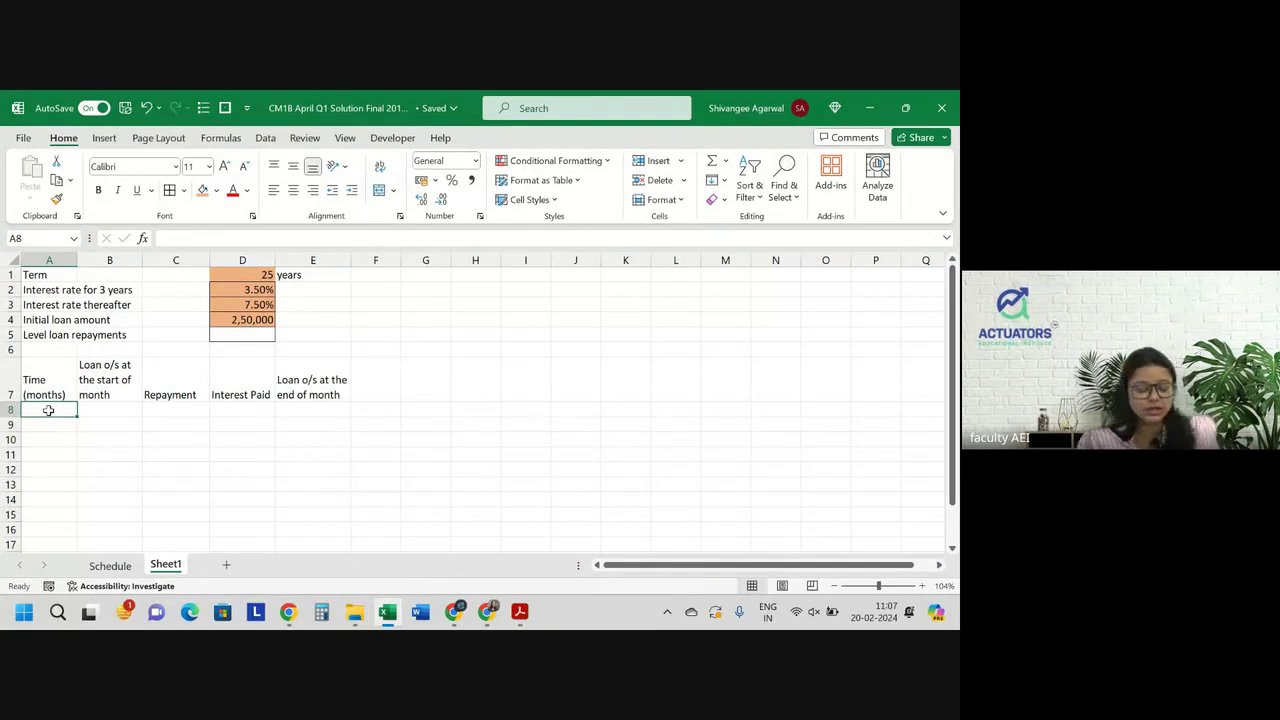
text(1)
key(Return)
text(2)
key(Return)
text(3)
key(Return)
drag(57, 410, 63, 438)
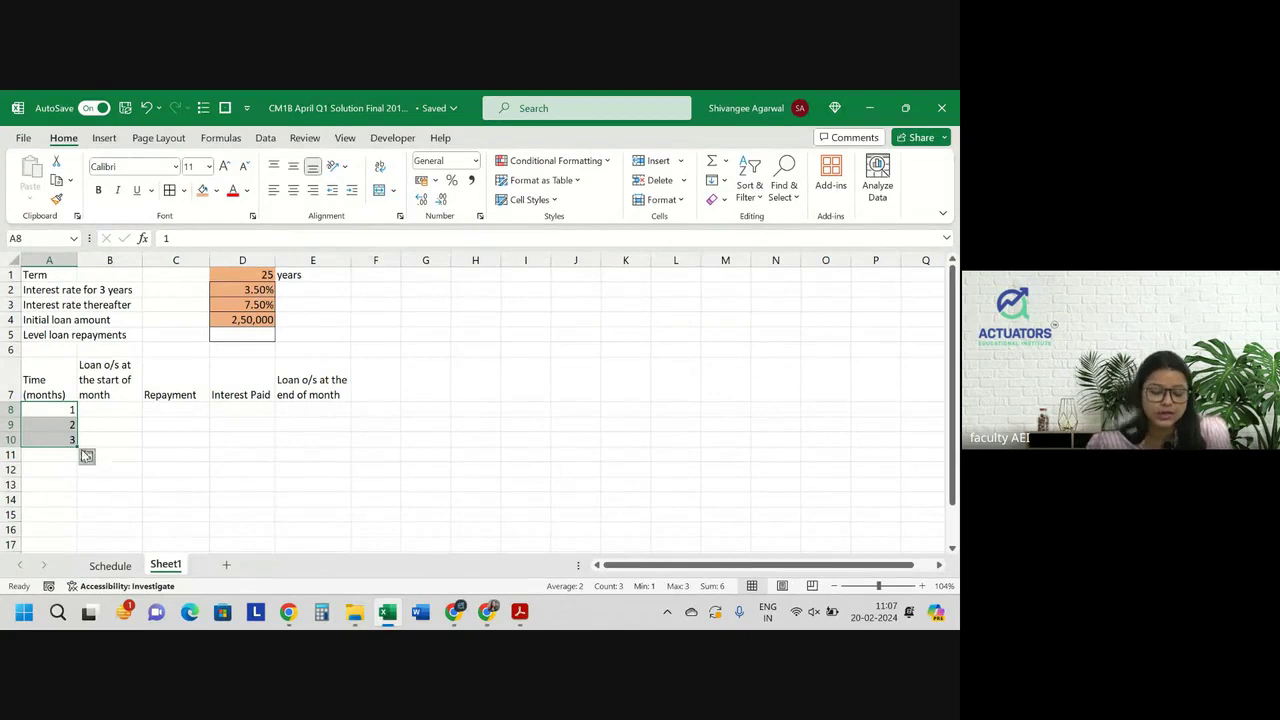
drag(79, 448, 76, 551)
Test-fill column A down to row 300 with Ctrl+D, then undo the fill
click(66, 423)
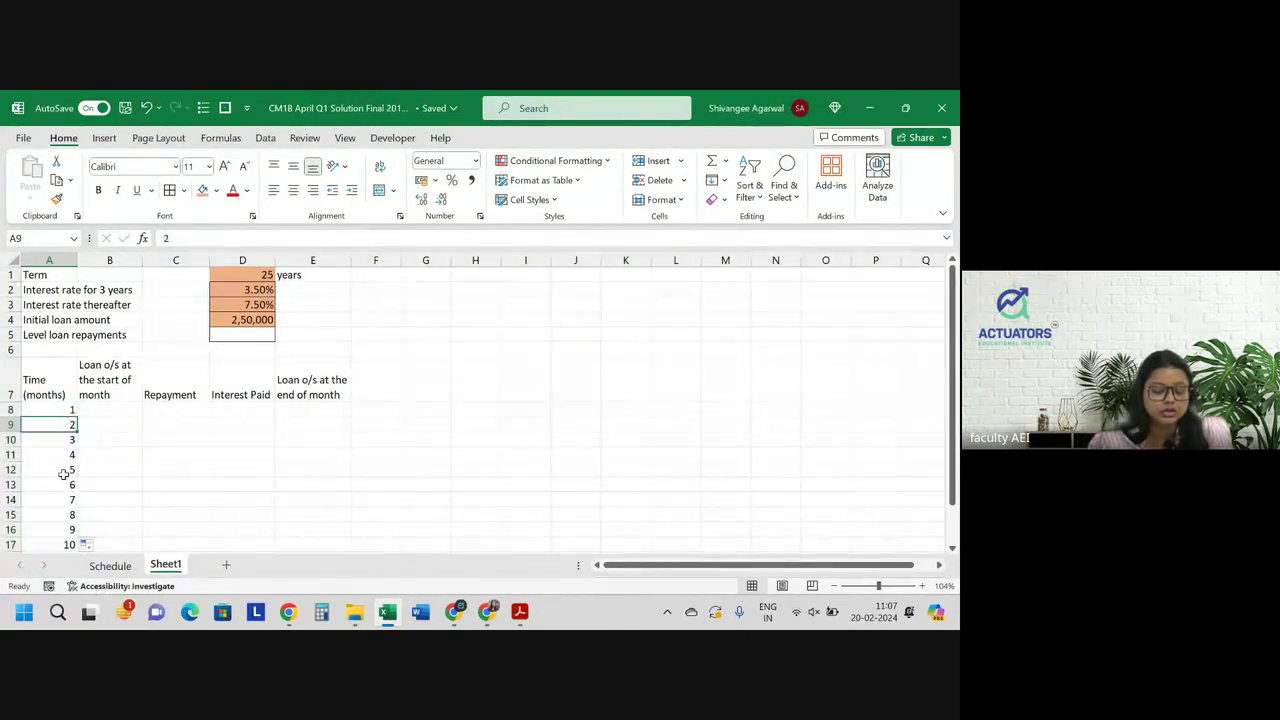
key(ctrl+Down)
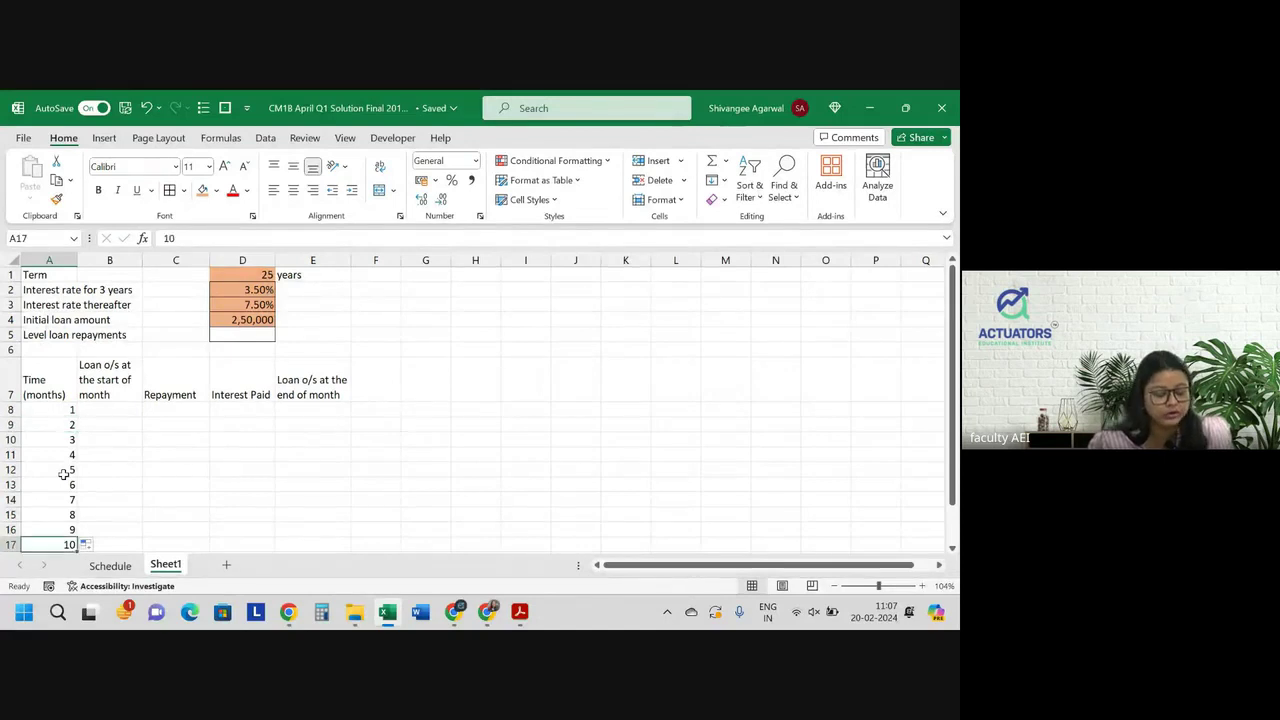
key(Down)
key(Down)
click(40, 239)
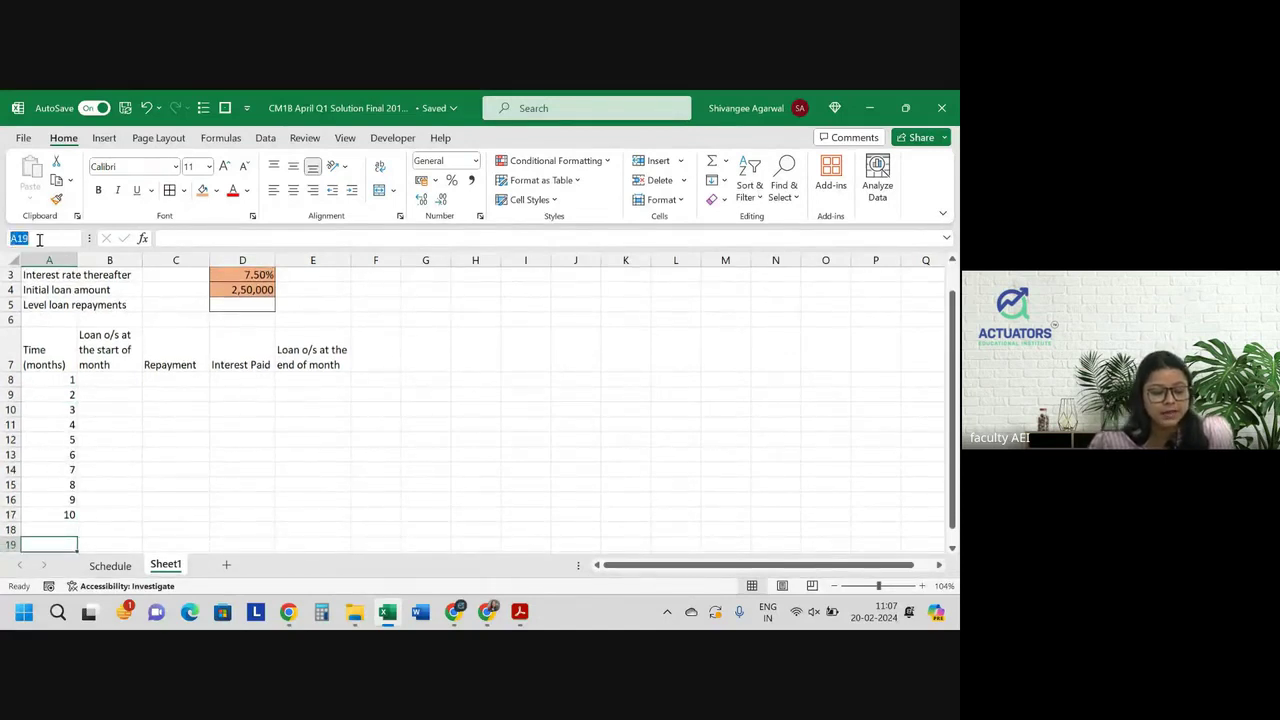
text(A)
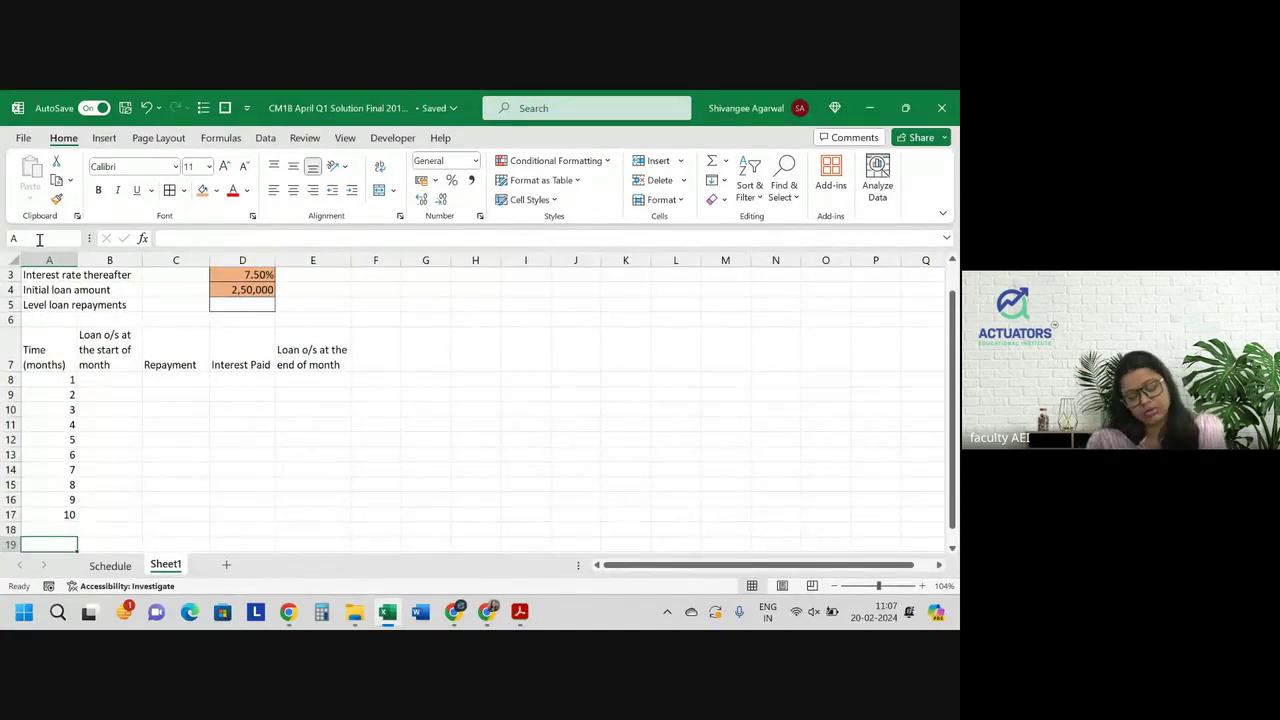
text(319)
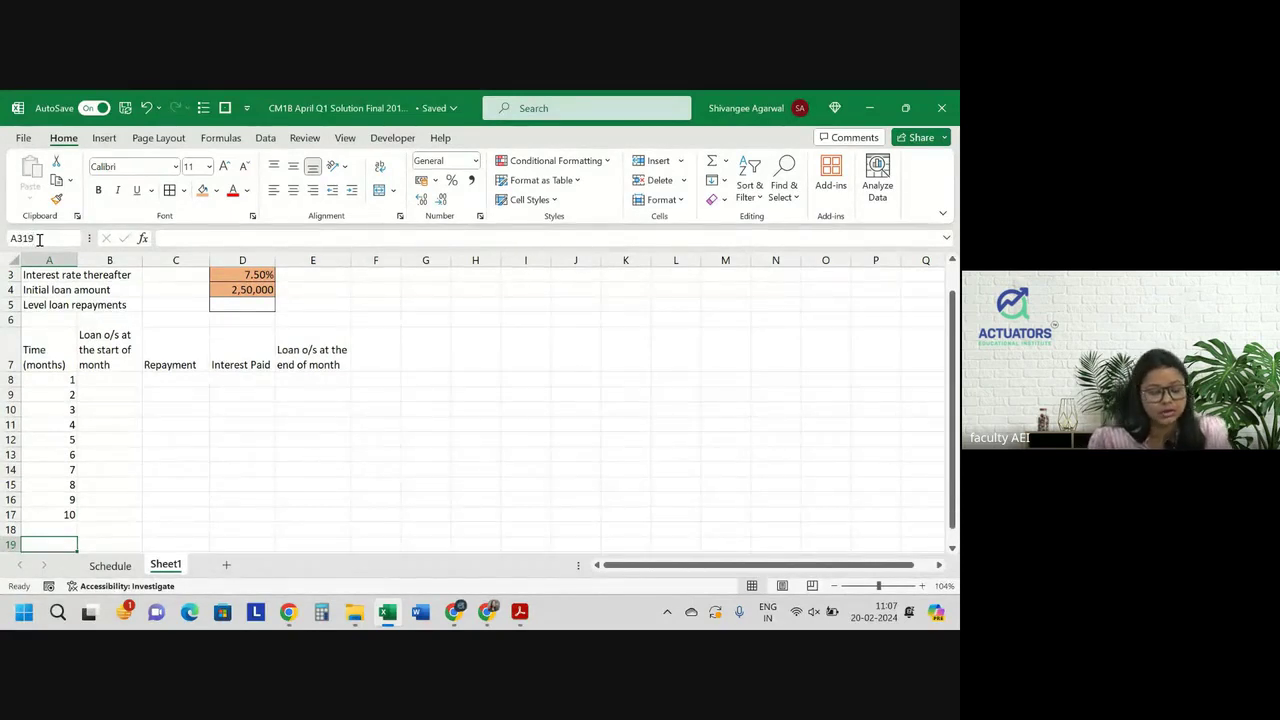
key(BackSpace)
key(BackSpace)
key(BackSpace)
text(30)
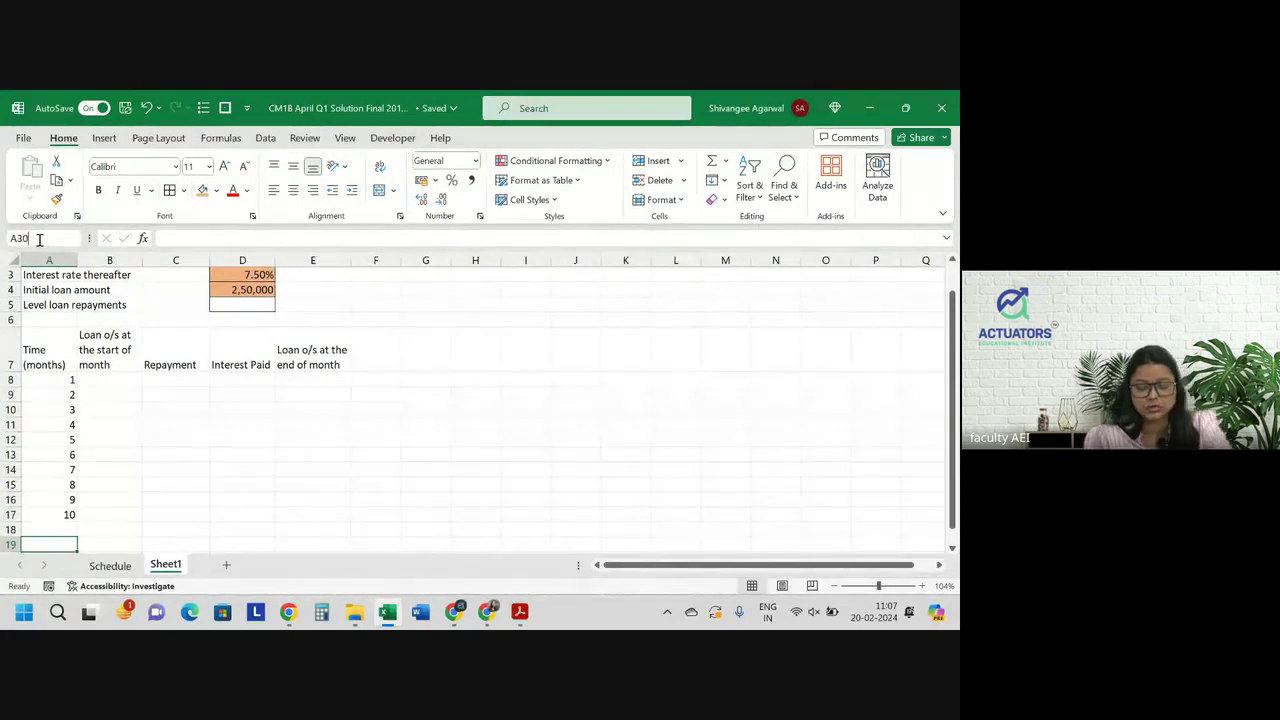
text(0)
key(Return)
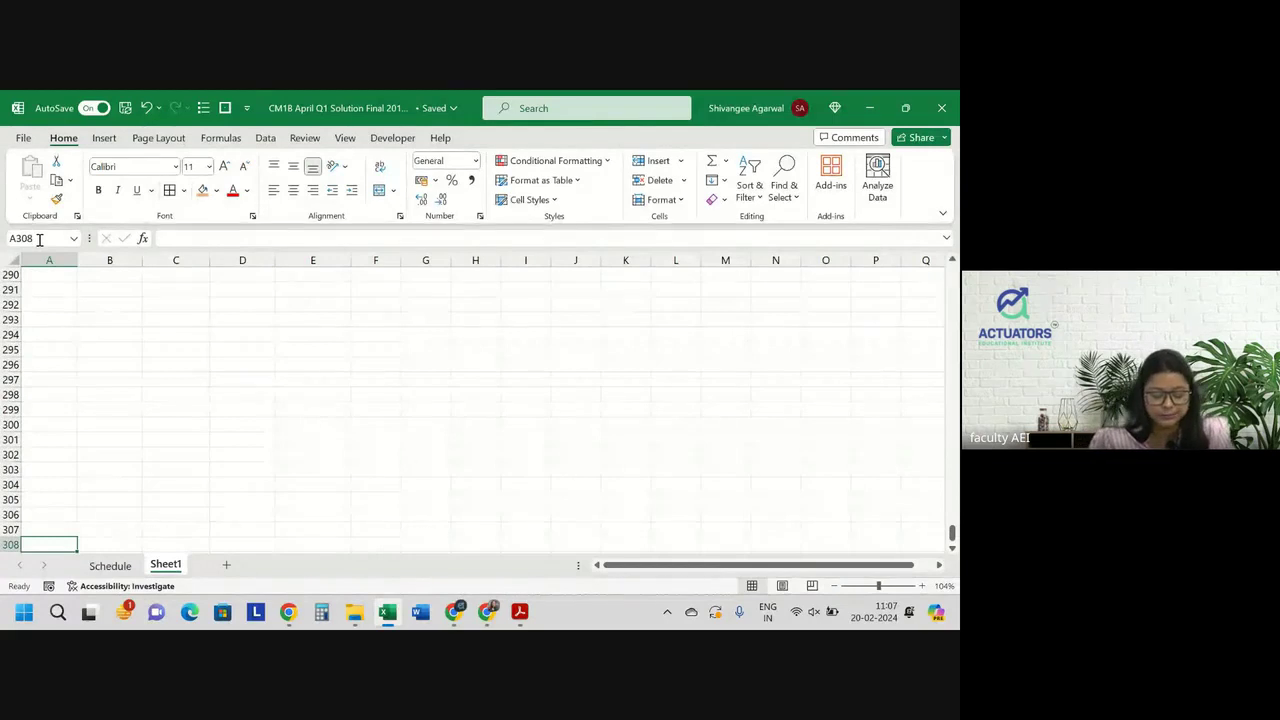
key(ctrl+shift+Up)
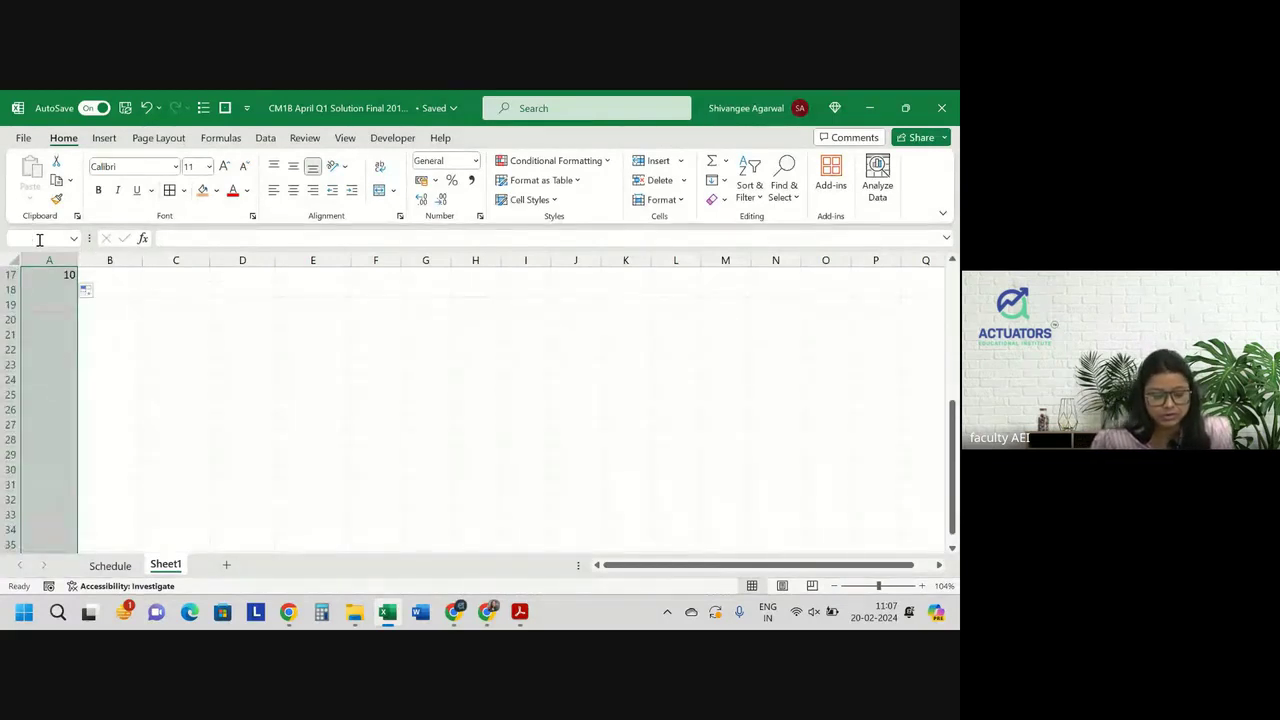
key(shift+Up)
key(shift+Up)
key(shift+Up)
key(shift+Up)
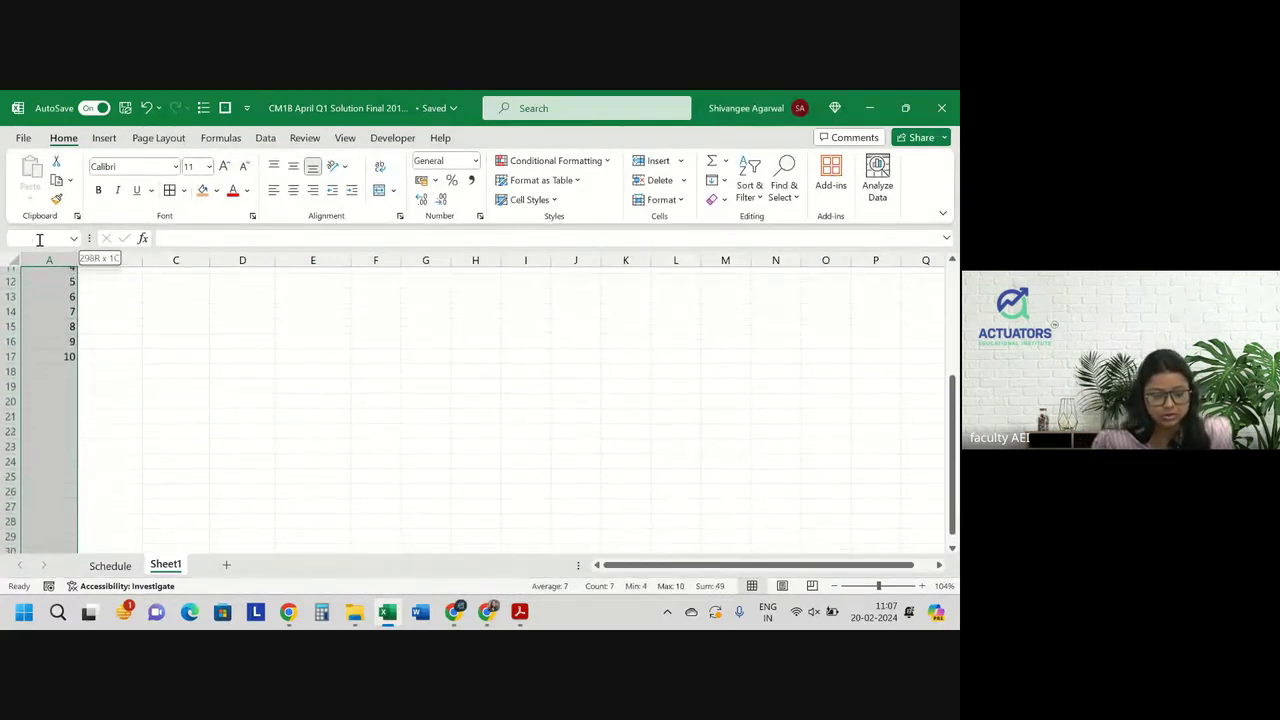
key(shift+Up)
key(shift+Up)
key(shift+Up)
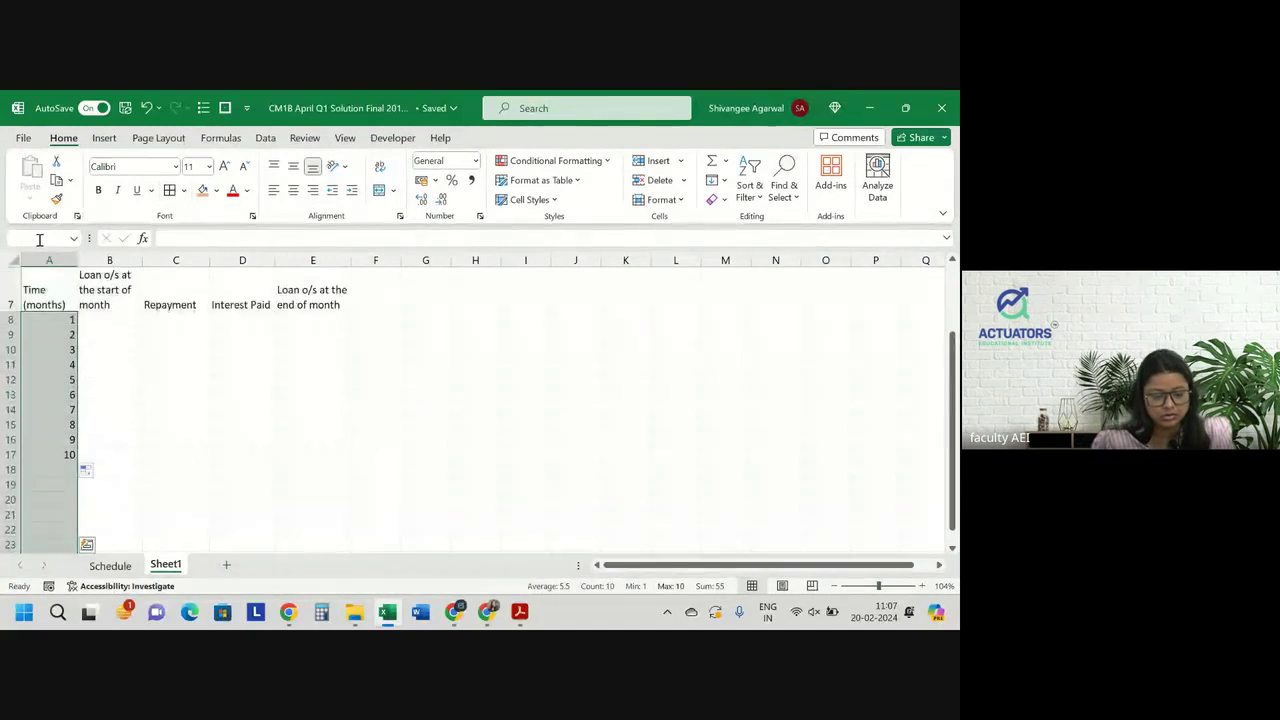
key(ctrl+d)
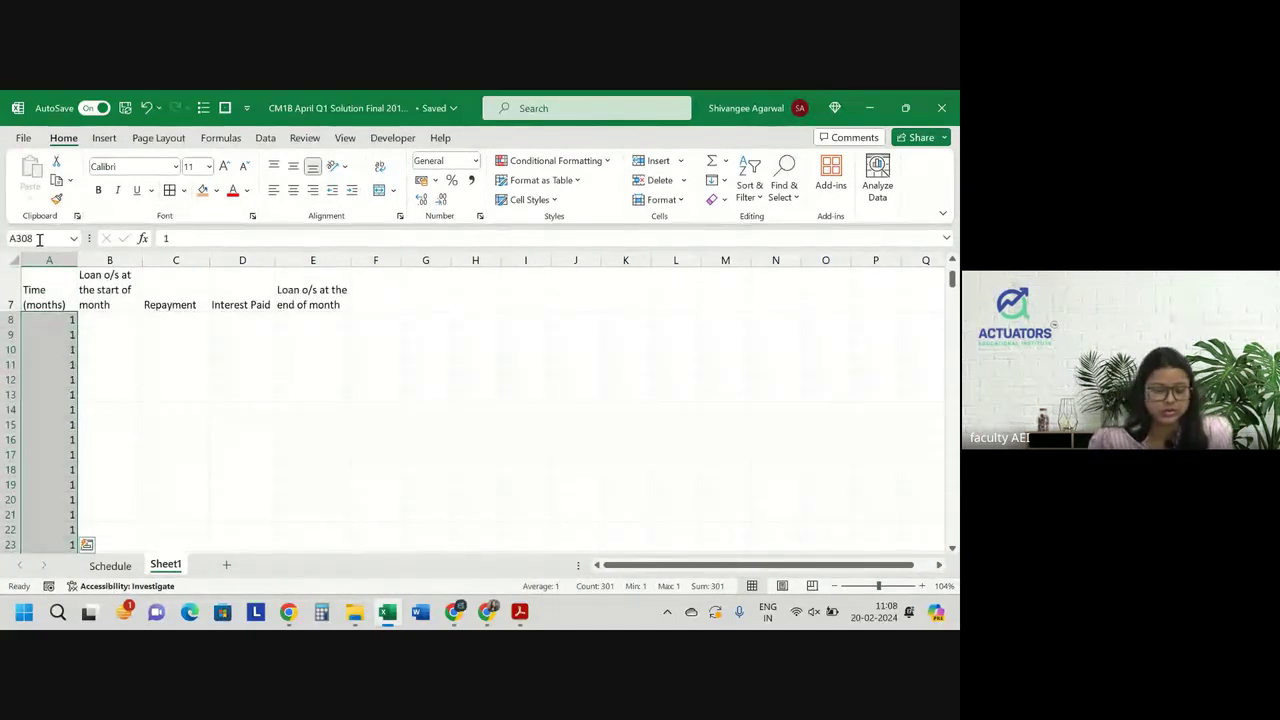
key(ctrl+z)
Enter =A8+1 in A9 and clear the typed months below it
click(72, 348)
key(ctrl+Up)
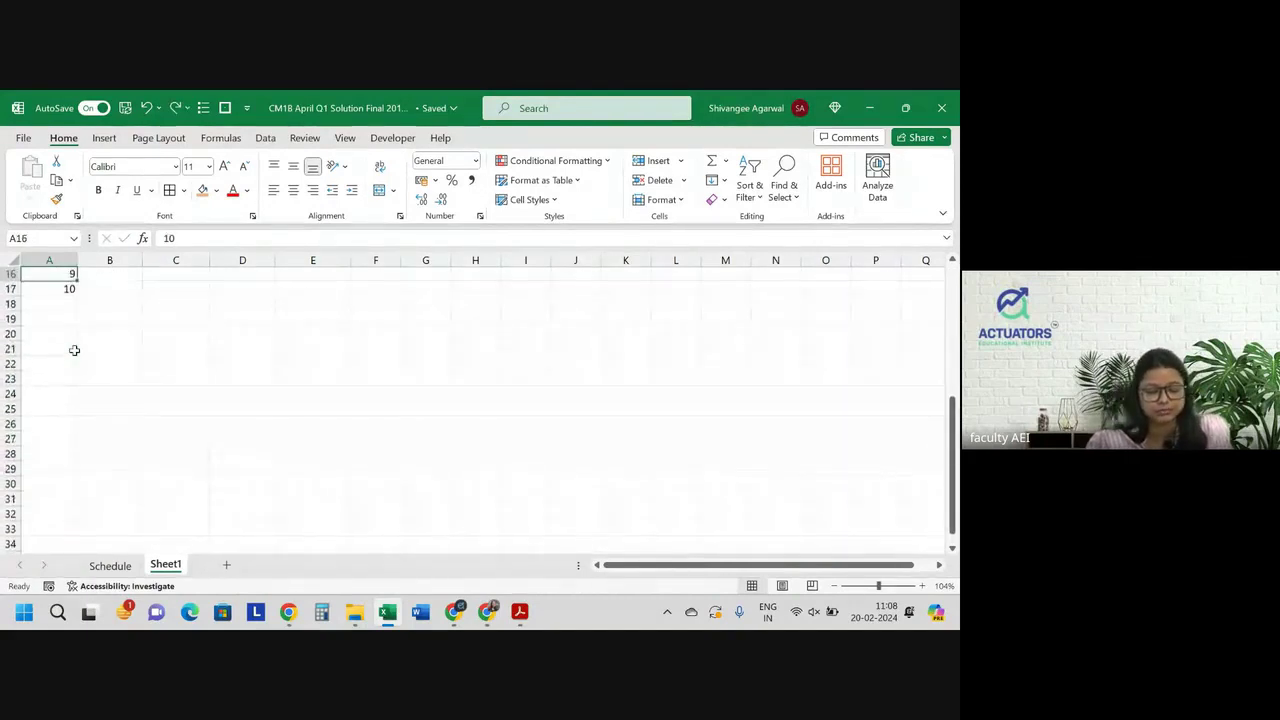
key(Up)
key(Up)
key(Up)
key(Up)
key(Up)
key(Up)
key(Up)
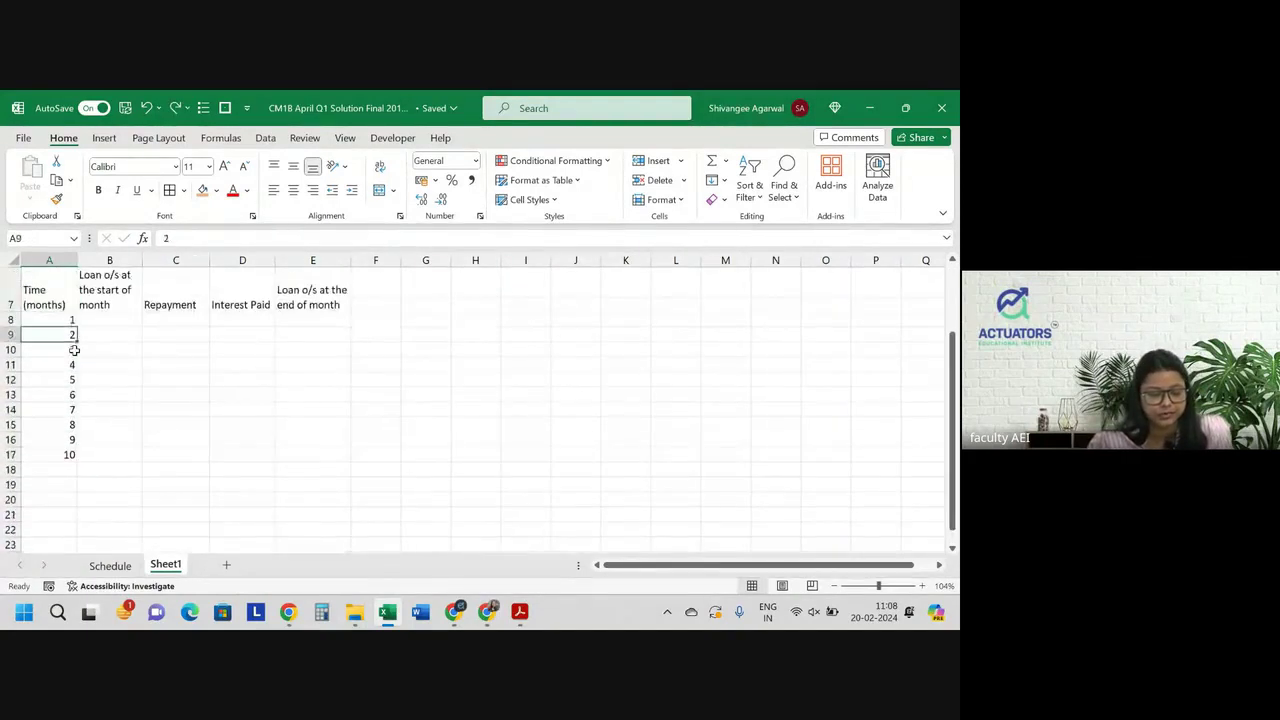
text(=A81)
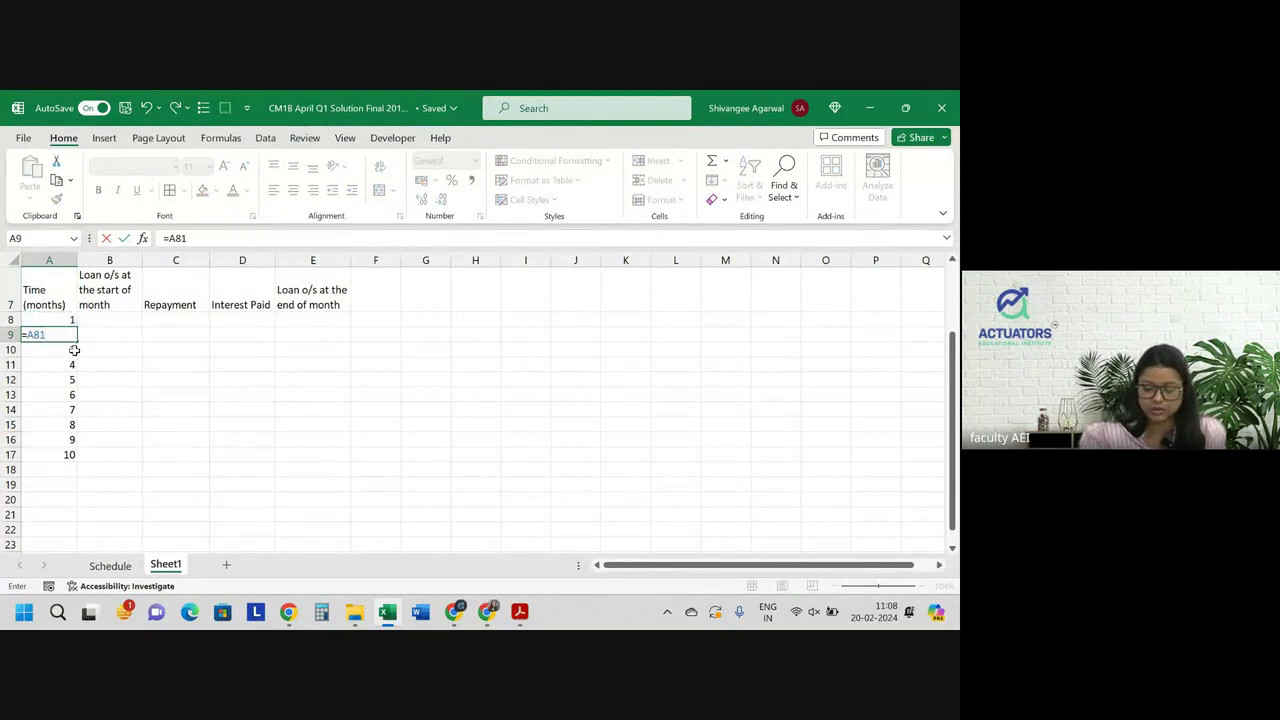
text(+)
key(Return)
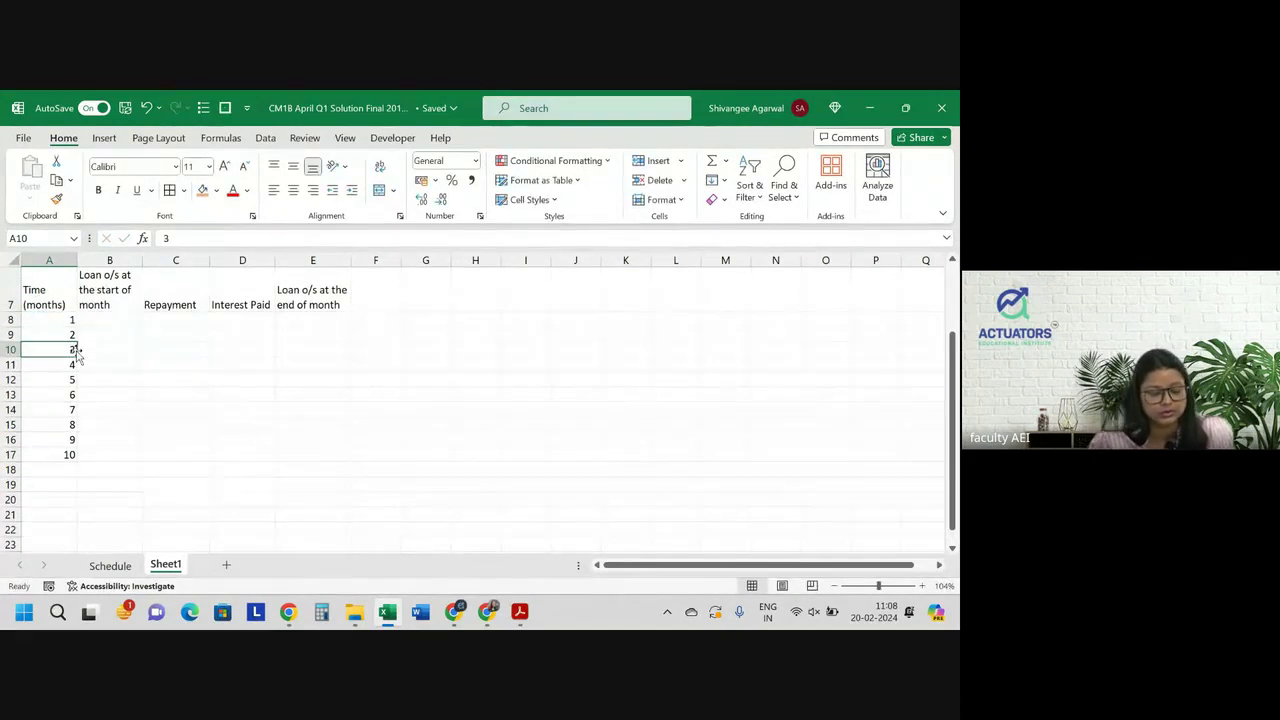
mouse_move(74, 350)
mouse_down()
mouse_move(74, 458)
mouse_move(77, 357)
mouse_up()
key(Up)
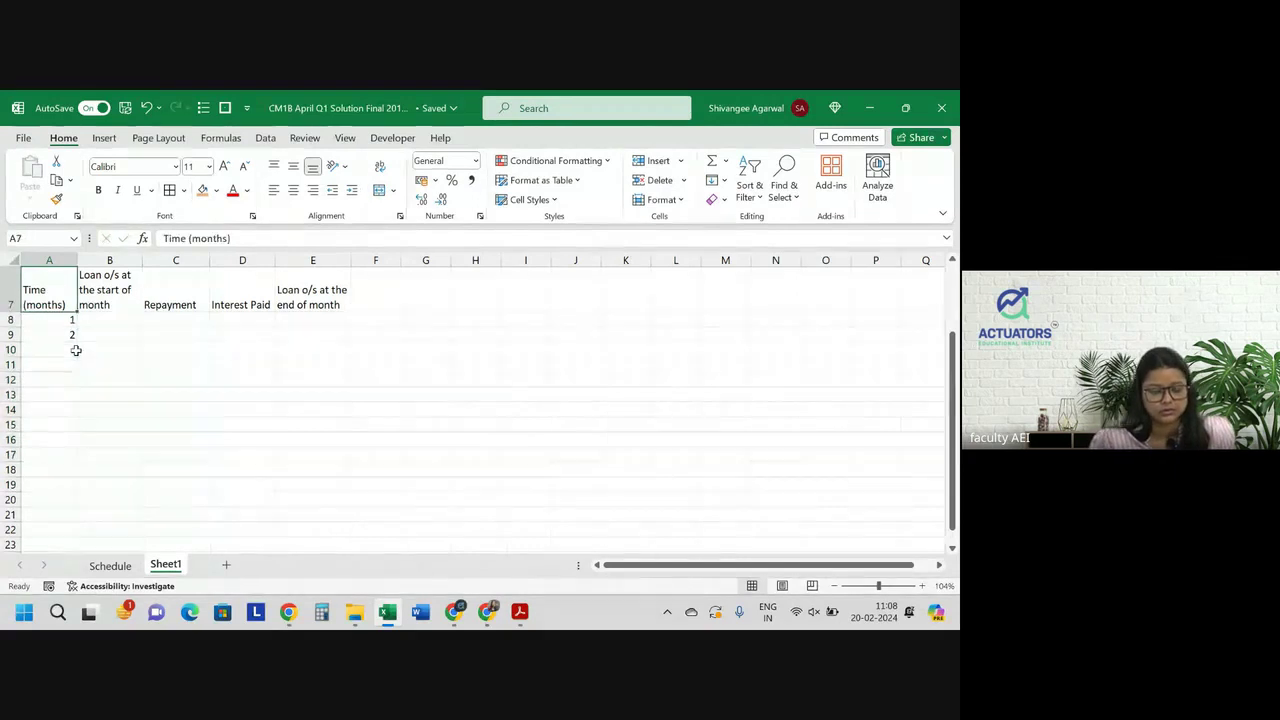
text(A)
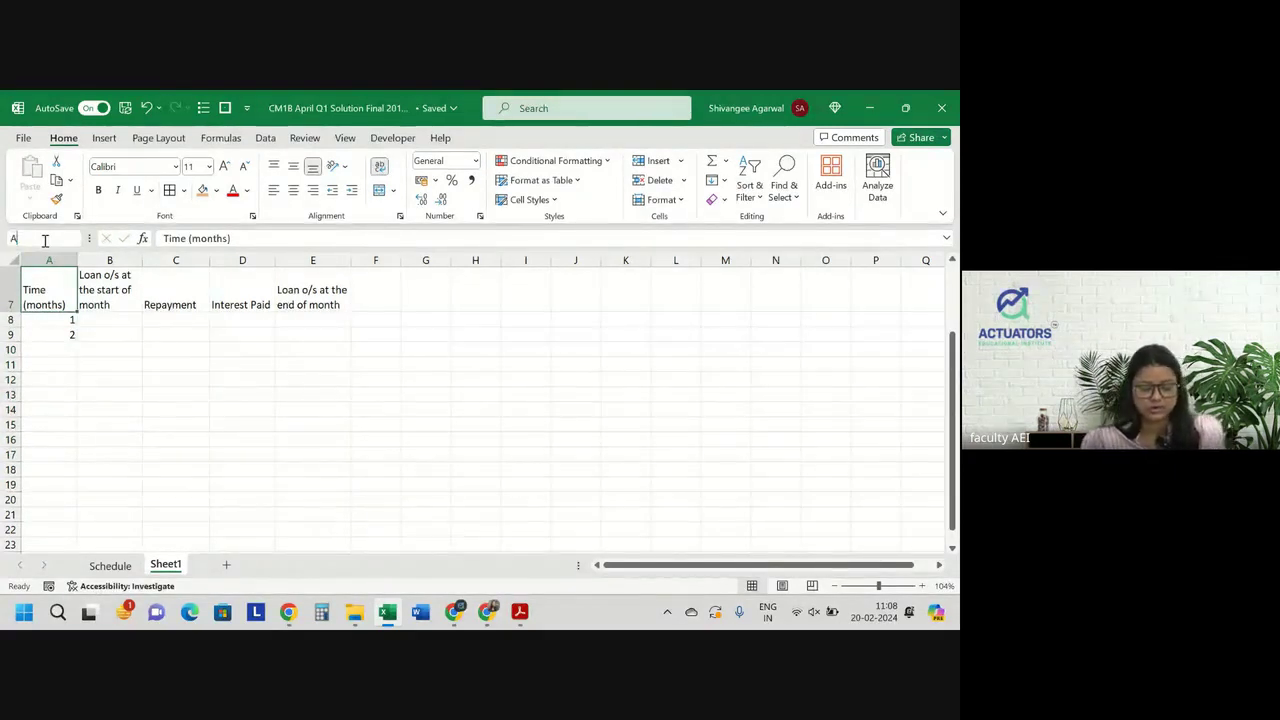
key(Return)
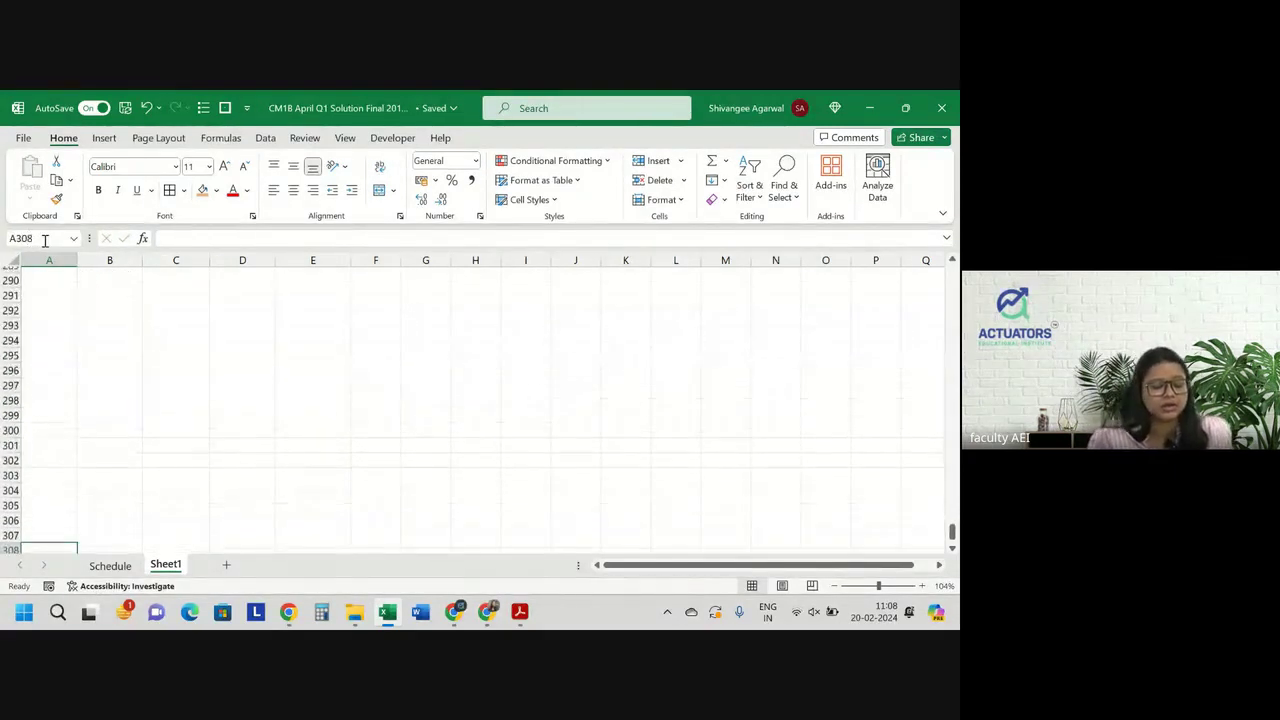
text(=)
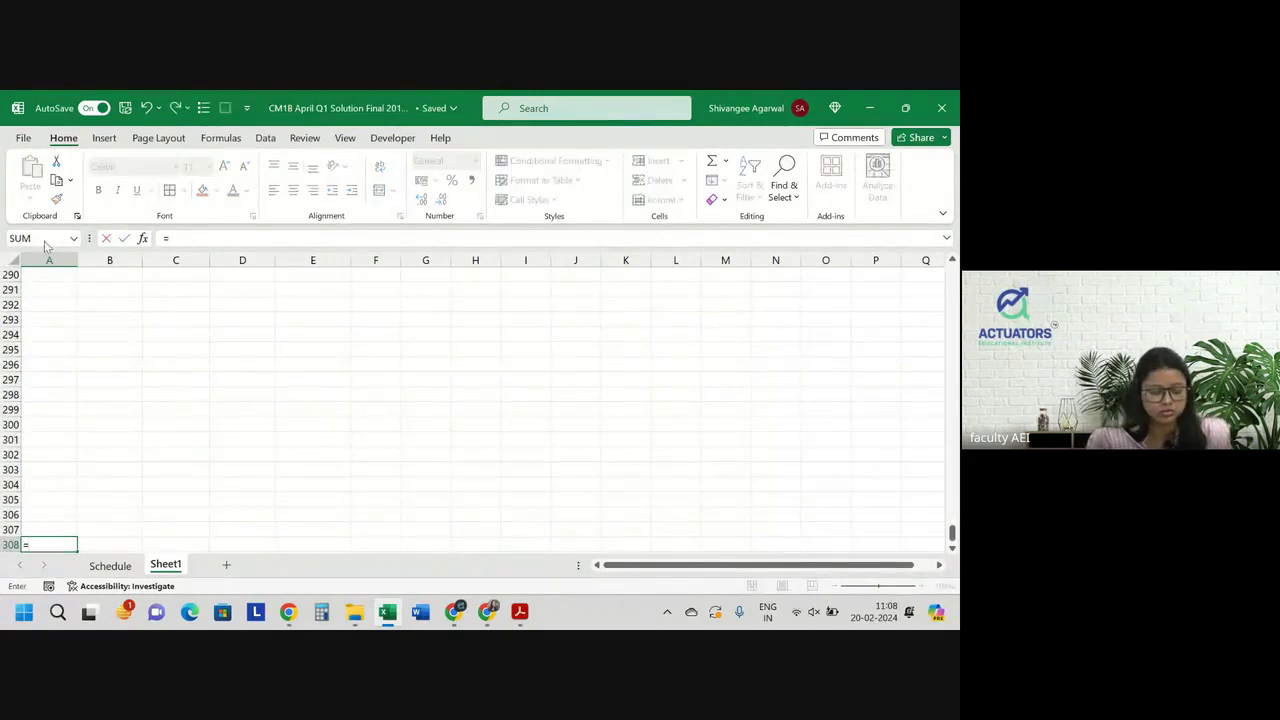
key(Escape)
key(ctrl+shift+Up)
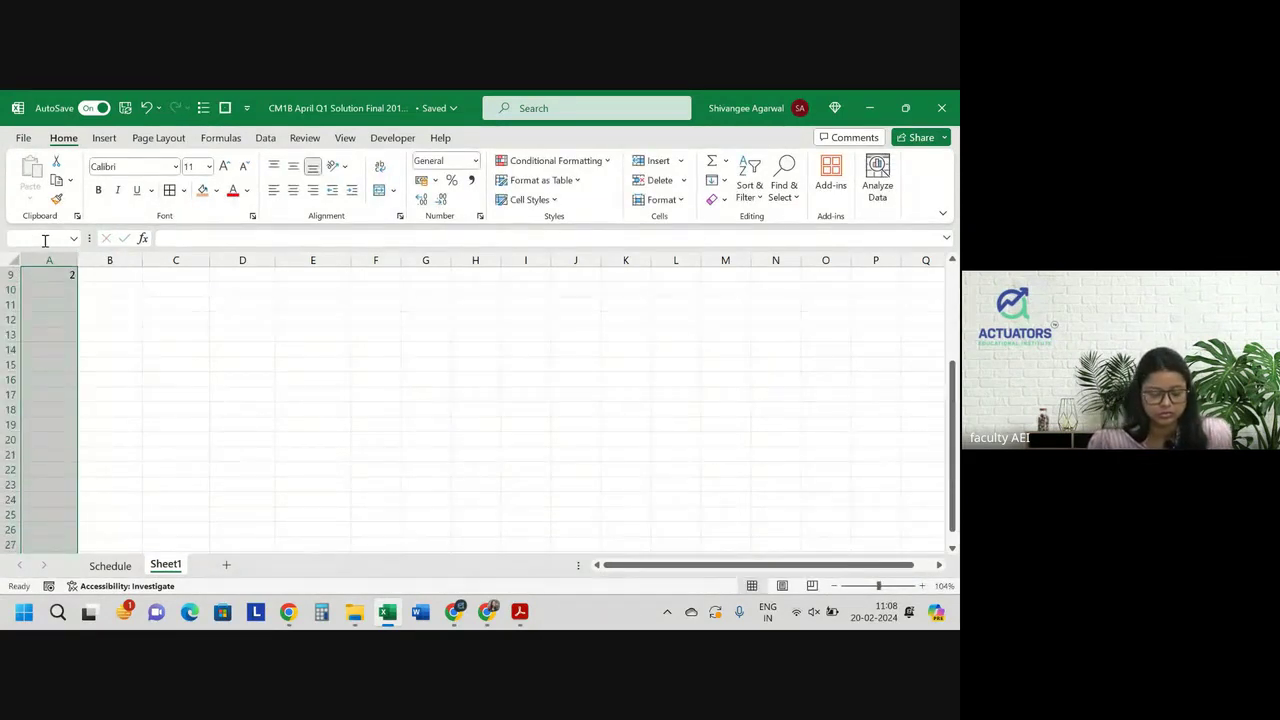
key(ctrl+d)
key(ctrl+End)
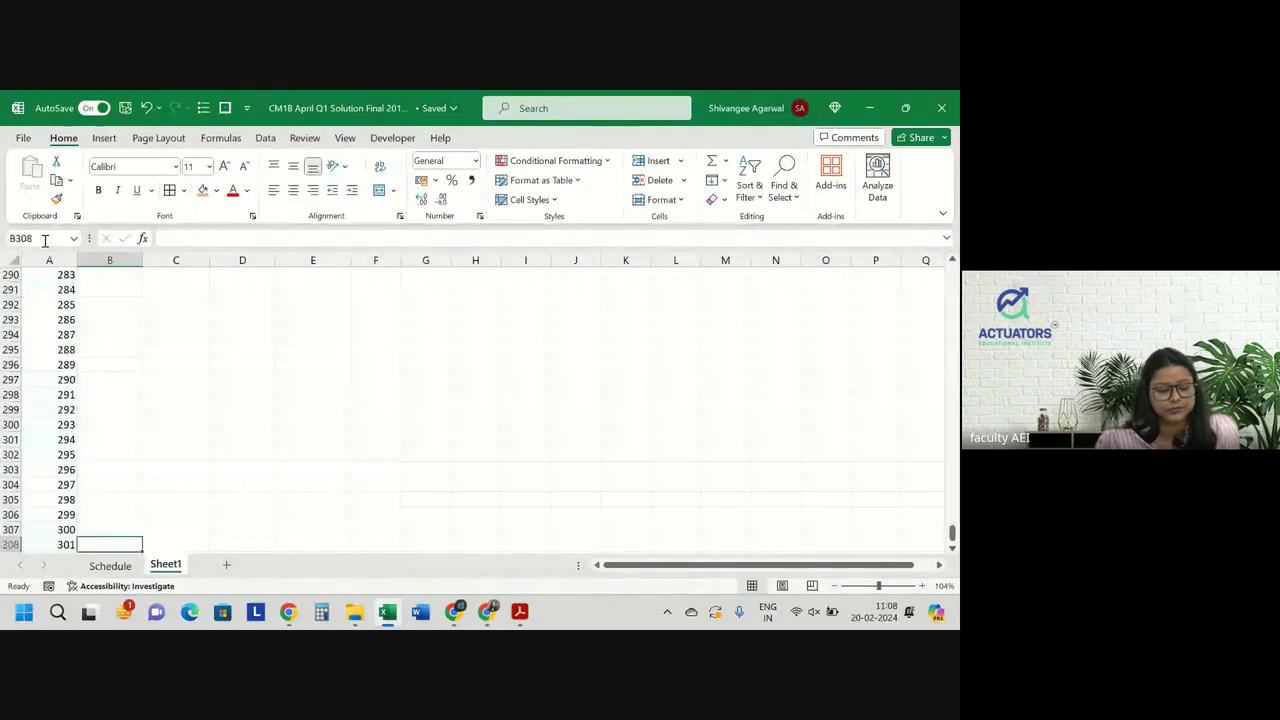
key(Left)
key(Delete)
key(ctrl+Down)
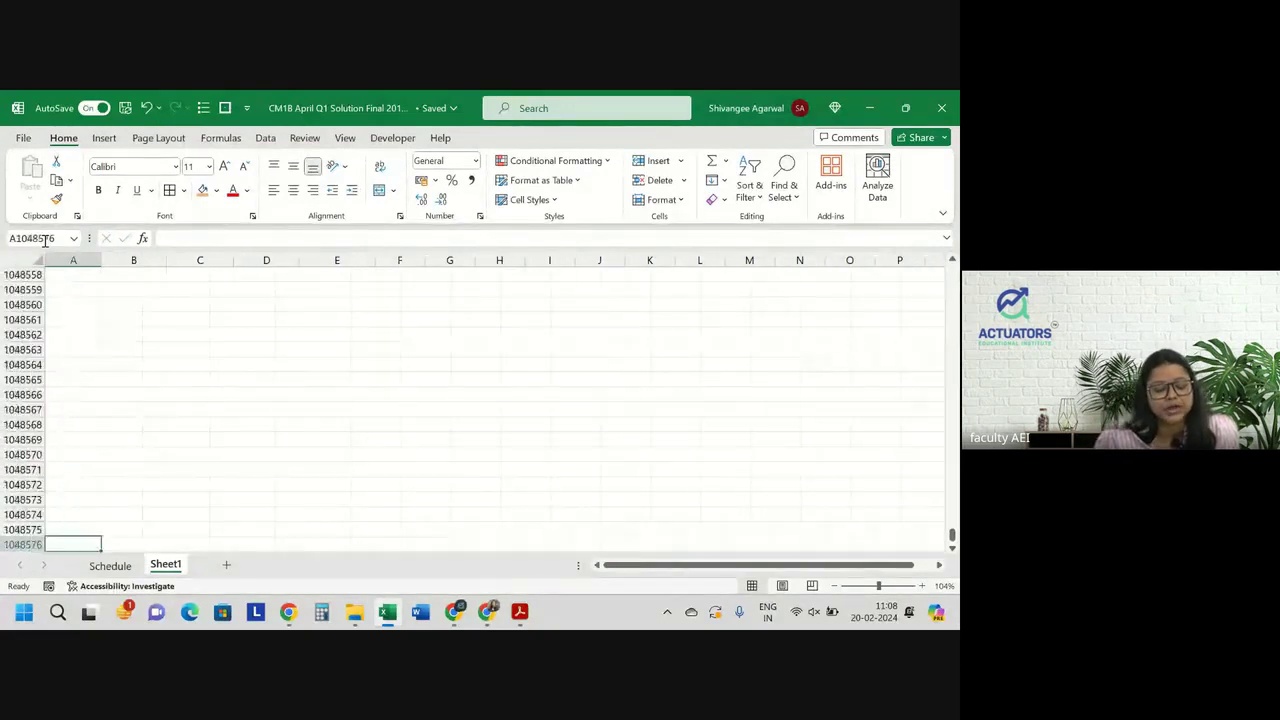
key(ctrl+Up)
key(ctrl+Up)
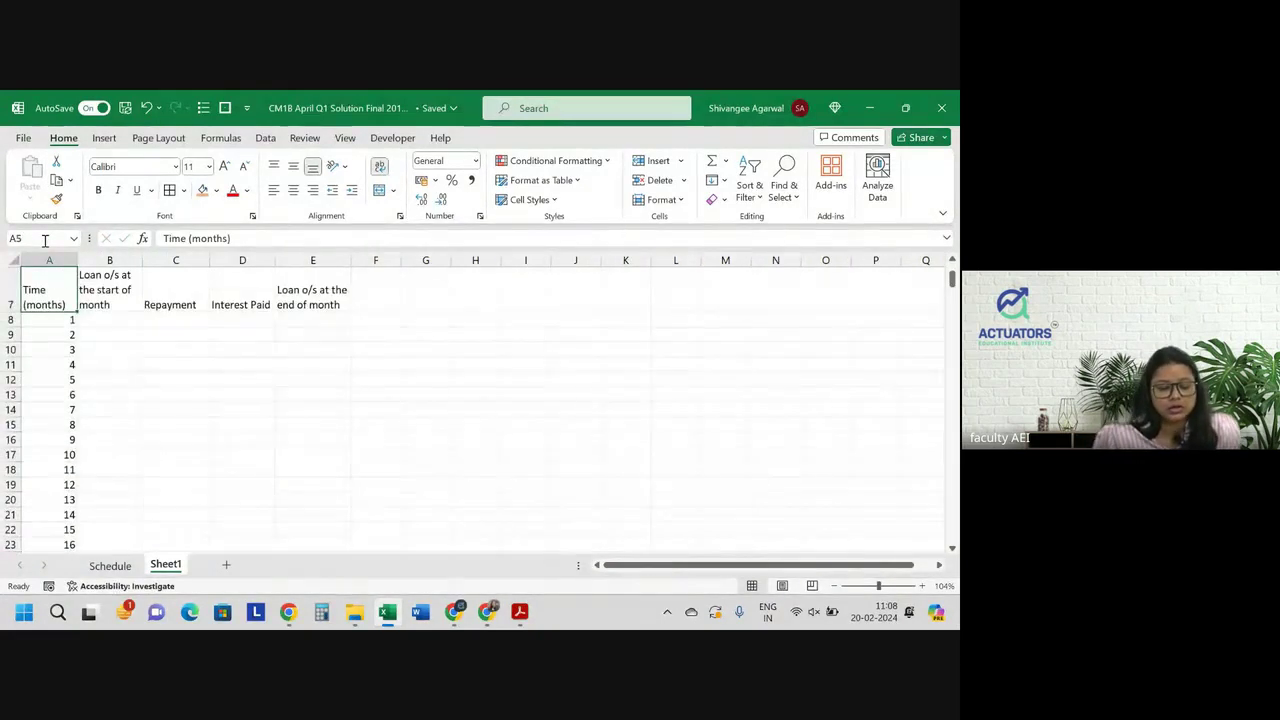
key(ctrl+Up)
key(ctrl+Up)
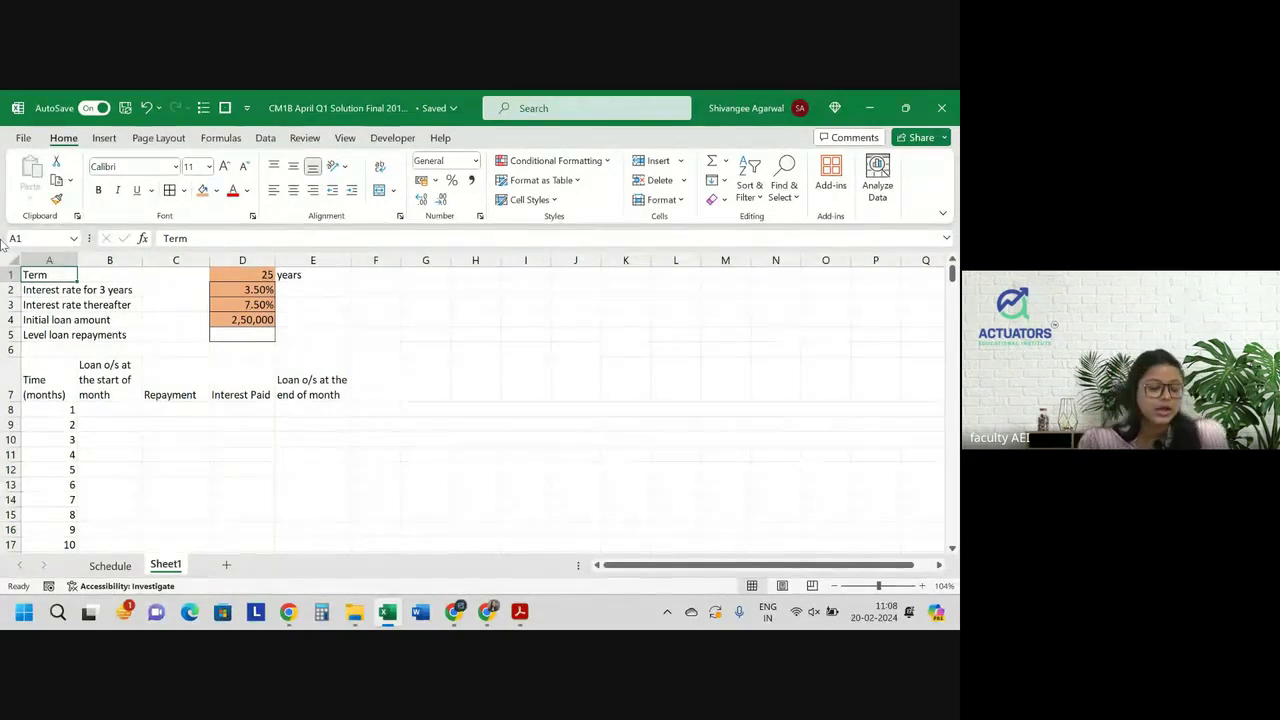
click(100, 409)
click(262, 273)
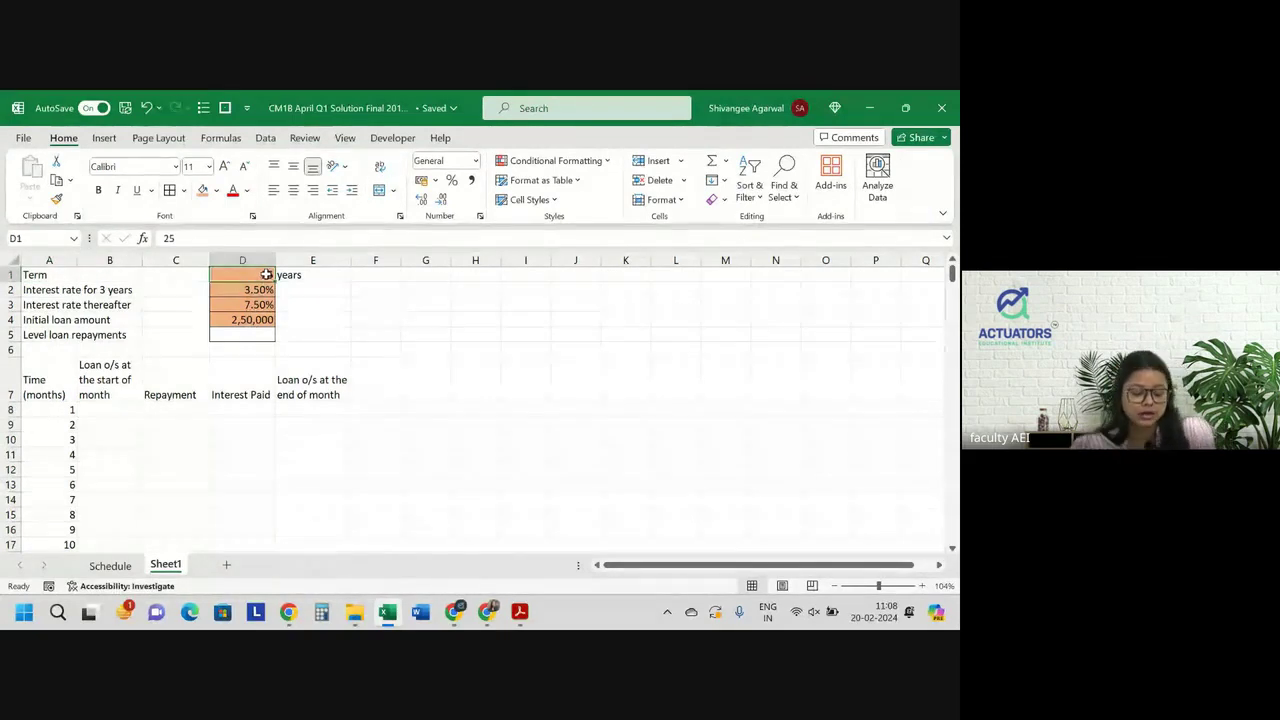
key(Down)
key(Down)
key(Down)
key(Down)
key(Down)
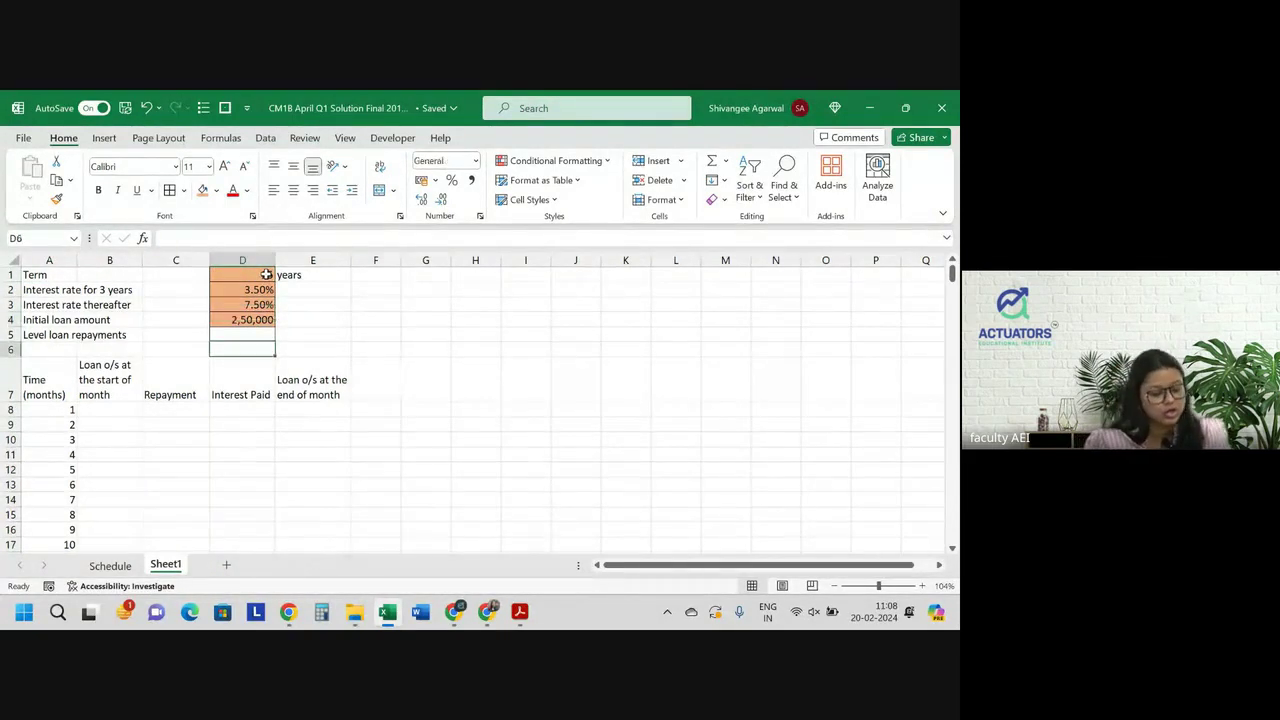
key(Down)
key(Left)
key(ctrl+Down)
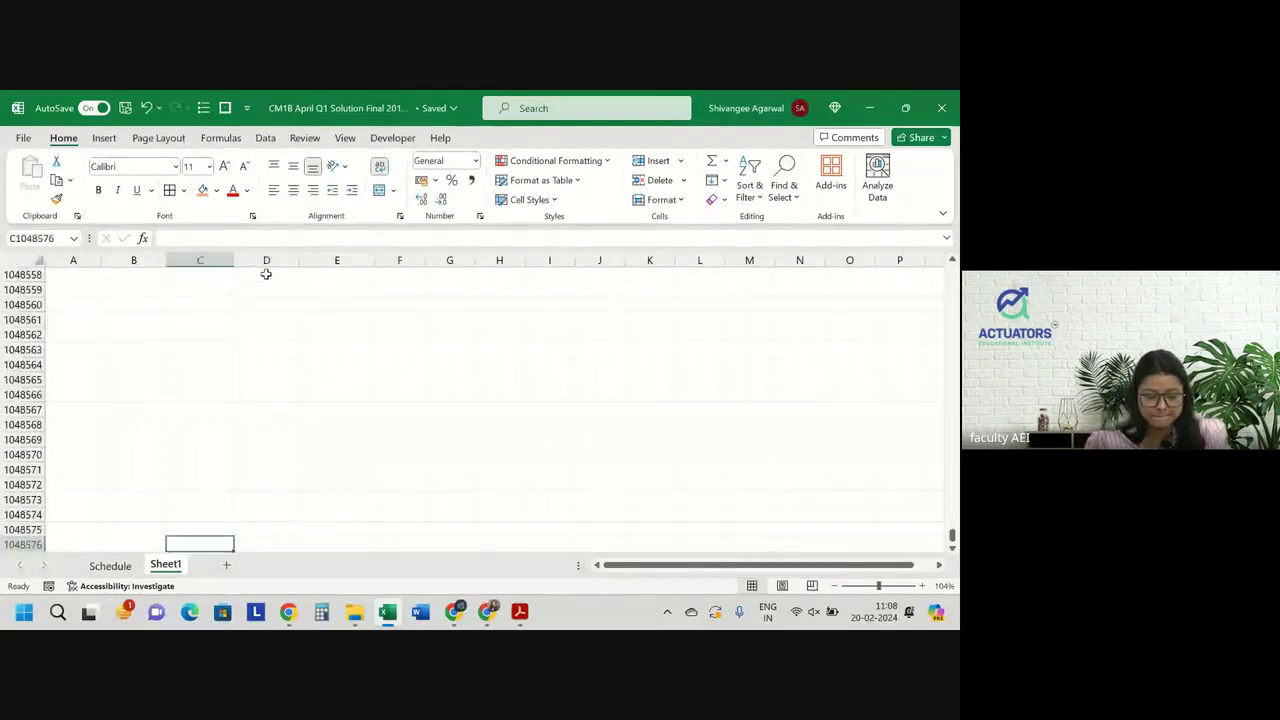
key(ctrl+Up)
key(Down)
key(Up)
key(Left)
key(Left)
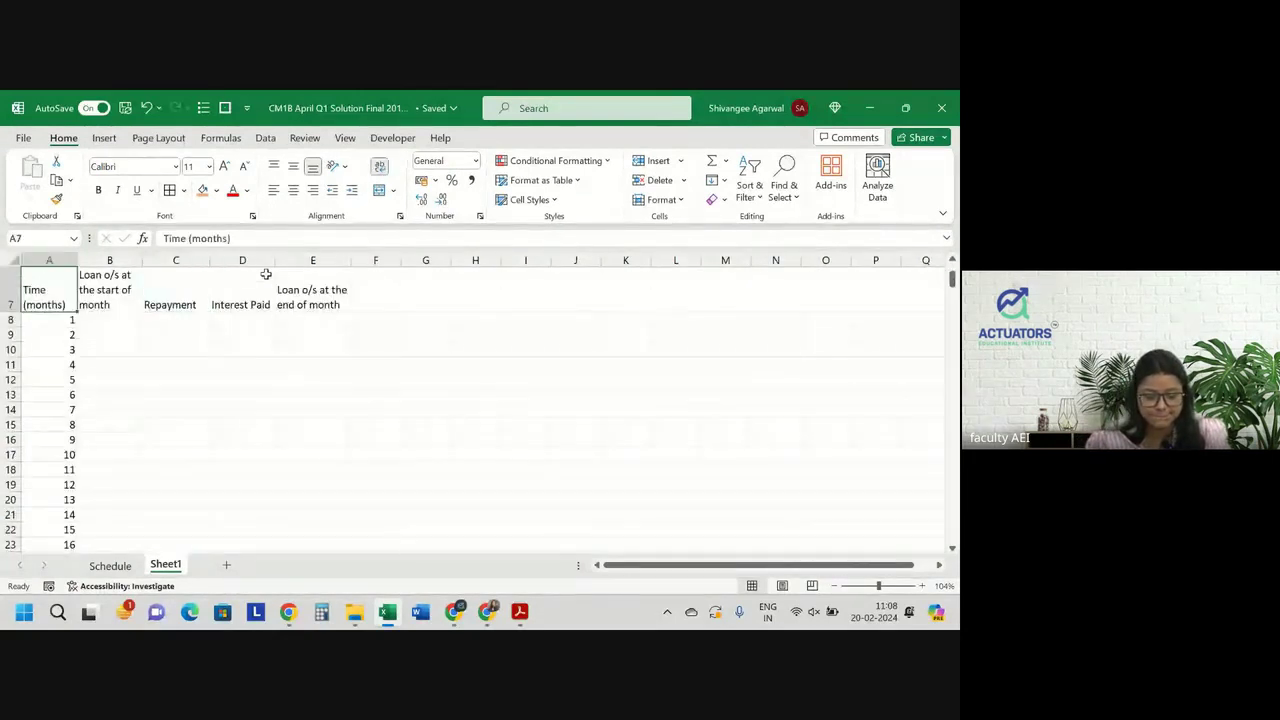
key(Up)
key(Up)
key(Up)
key(Up)
key(Up)
key(Down)
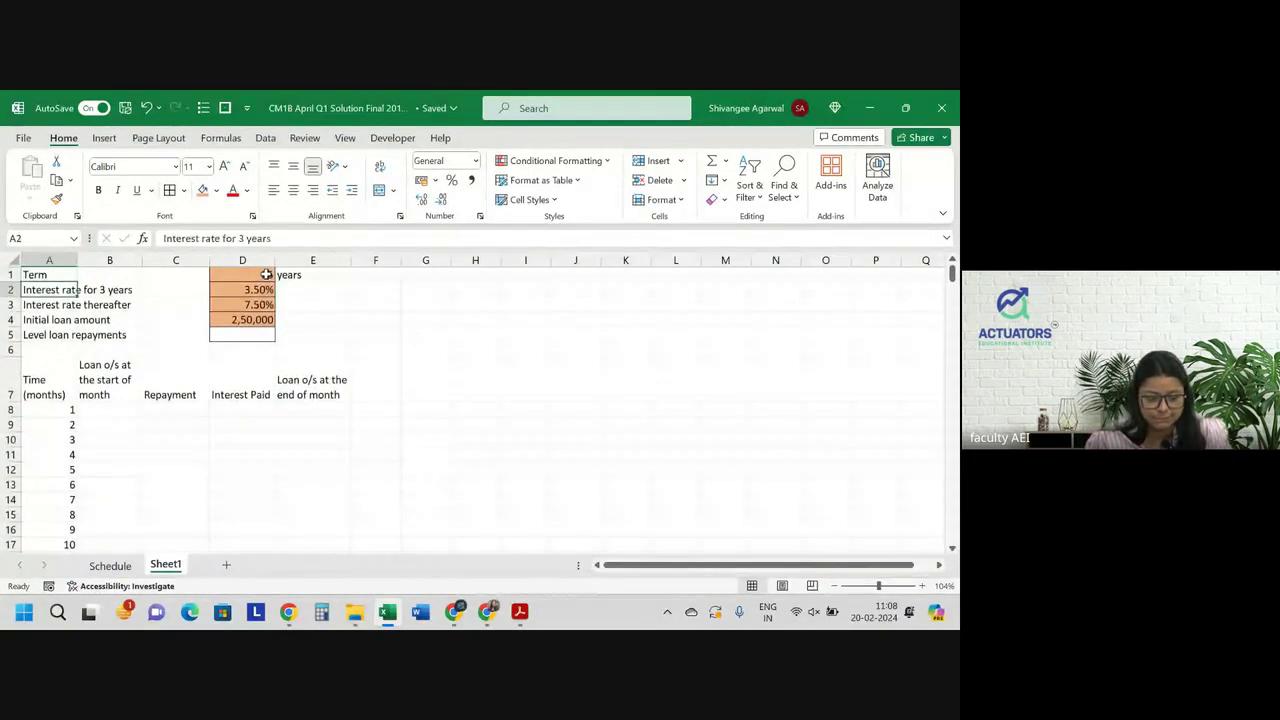
key(Down)
key(Down)
key(Down)
key(Down)
key(Down)
key(Down)
Link B8 to the initial loan amount in D4 as month 1's opening balance
key(Right)
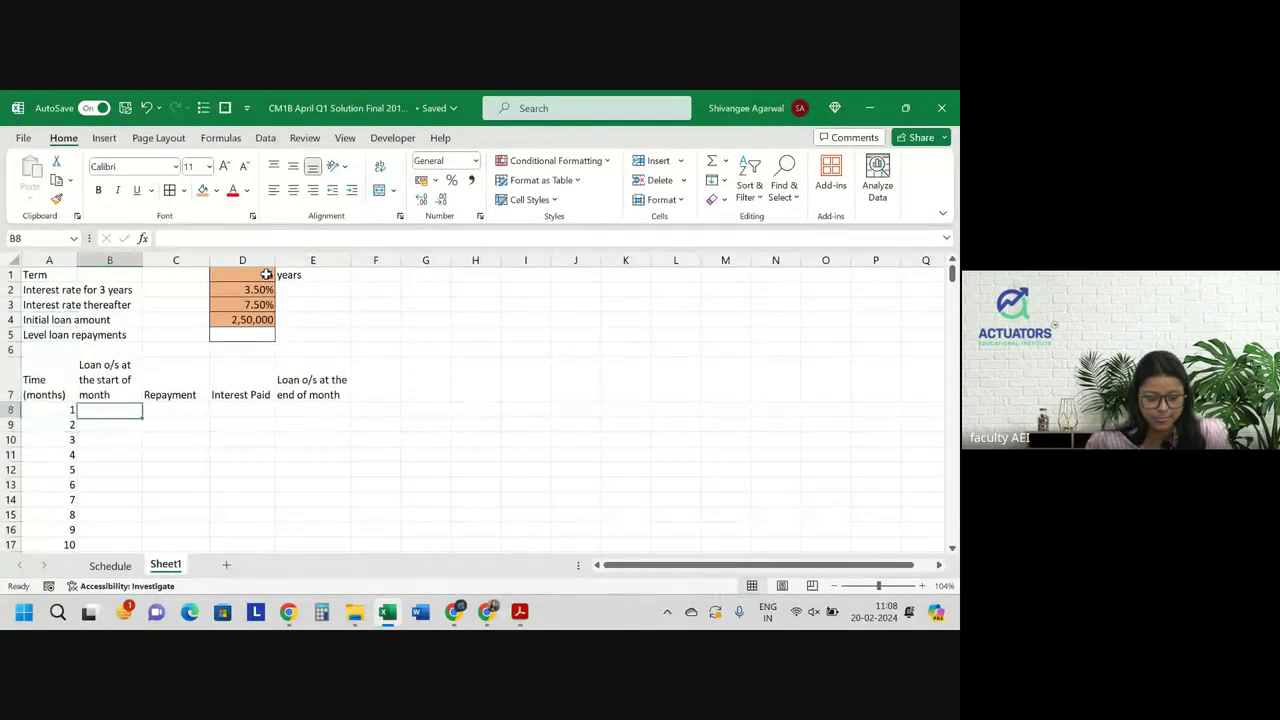
text(=)
key(Up)
key(Up)
key(Up)
key(Right)
key(Right)
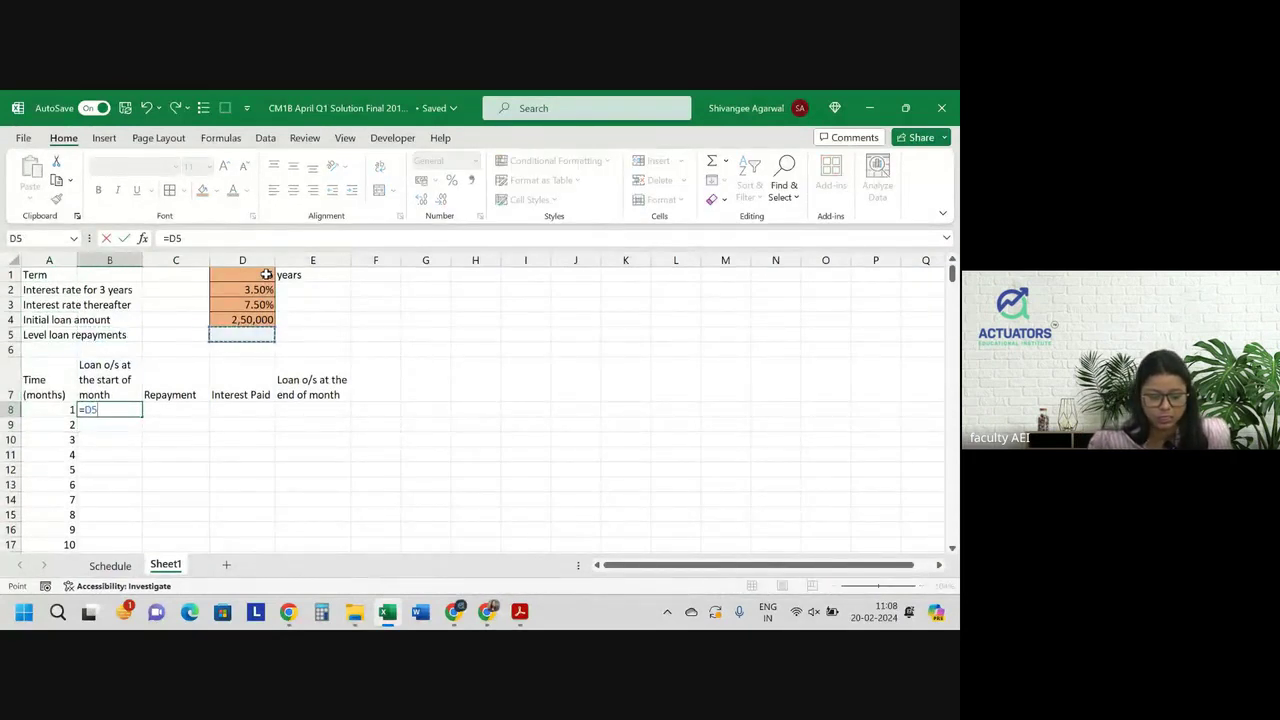
key(Up)
key(Return)
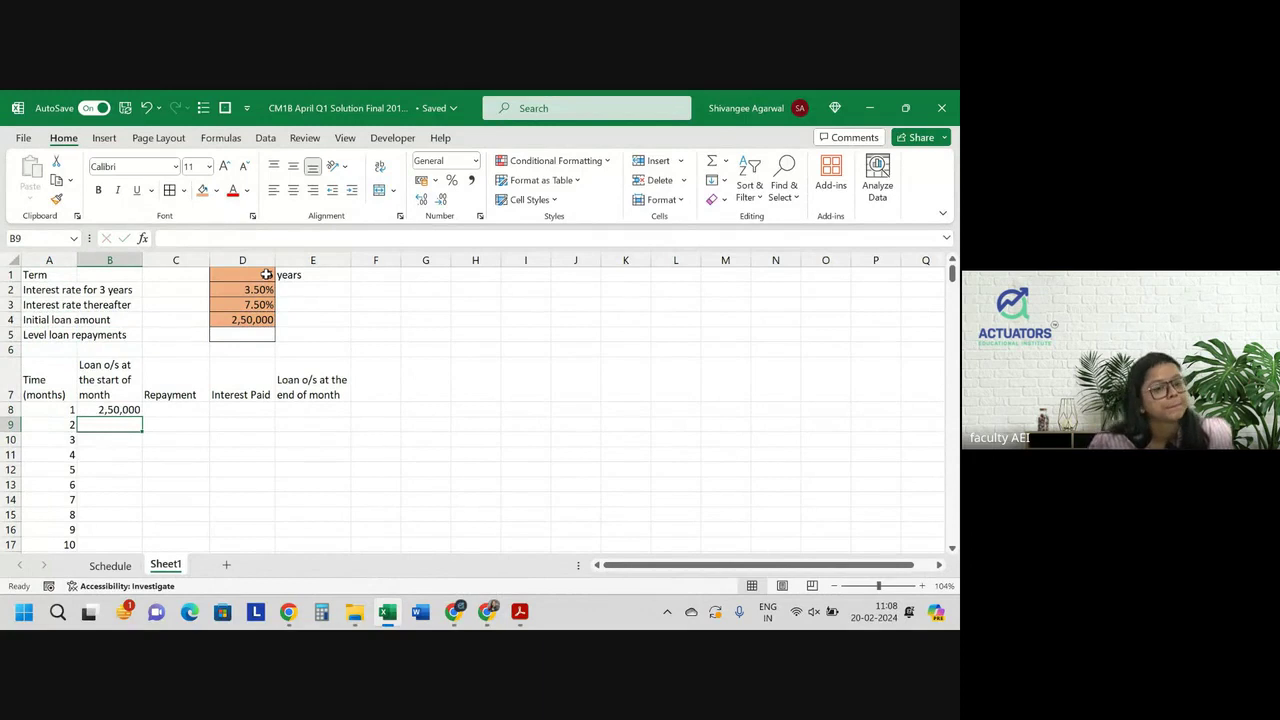
Start a formula in Repayment cell C8, then remove the accidental row reference
key(Up)
key(Right)
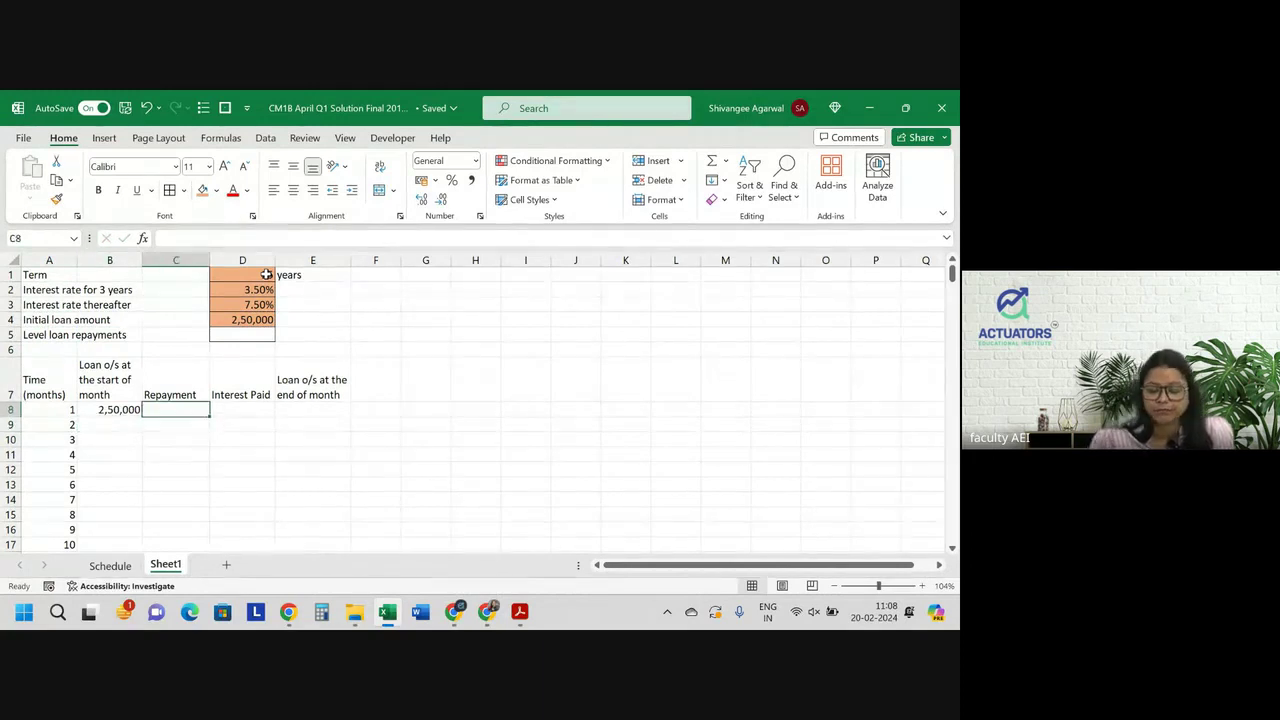
text(=)
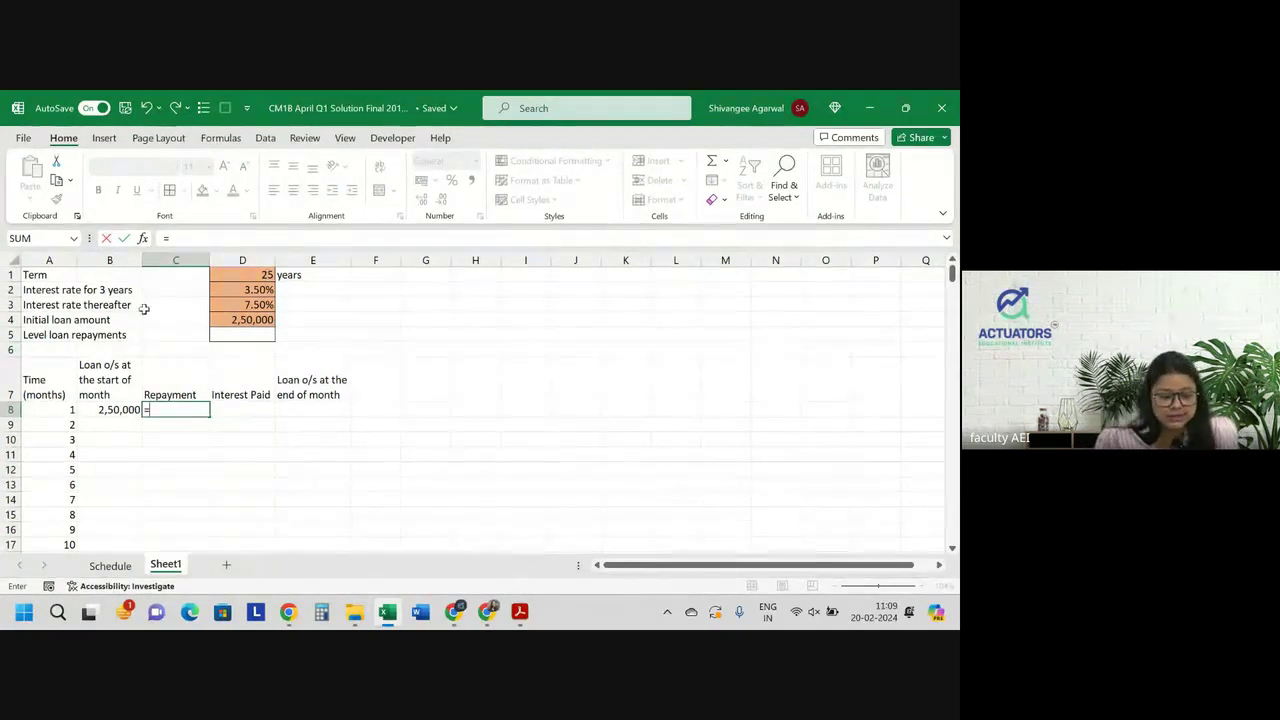
click(8, 289)
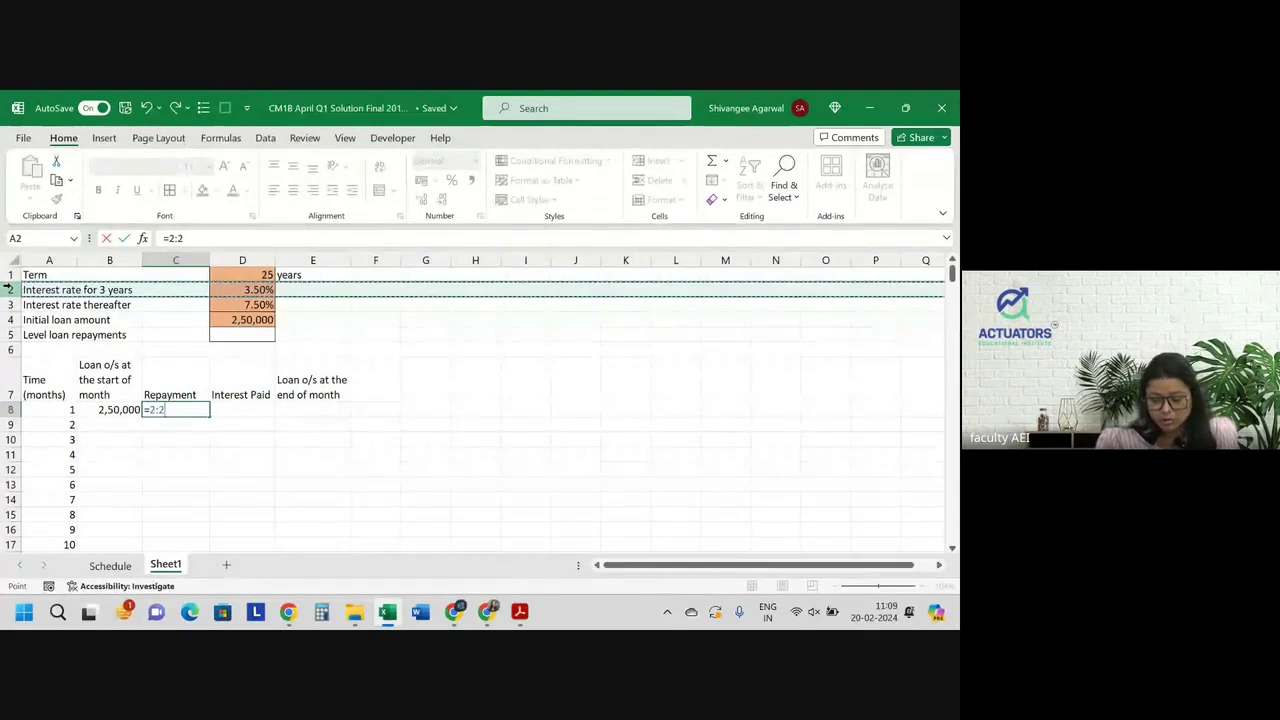
key(BackSpace)
key(BackSpace)
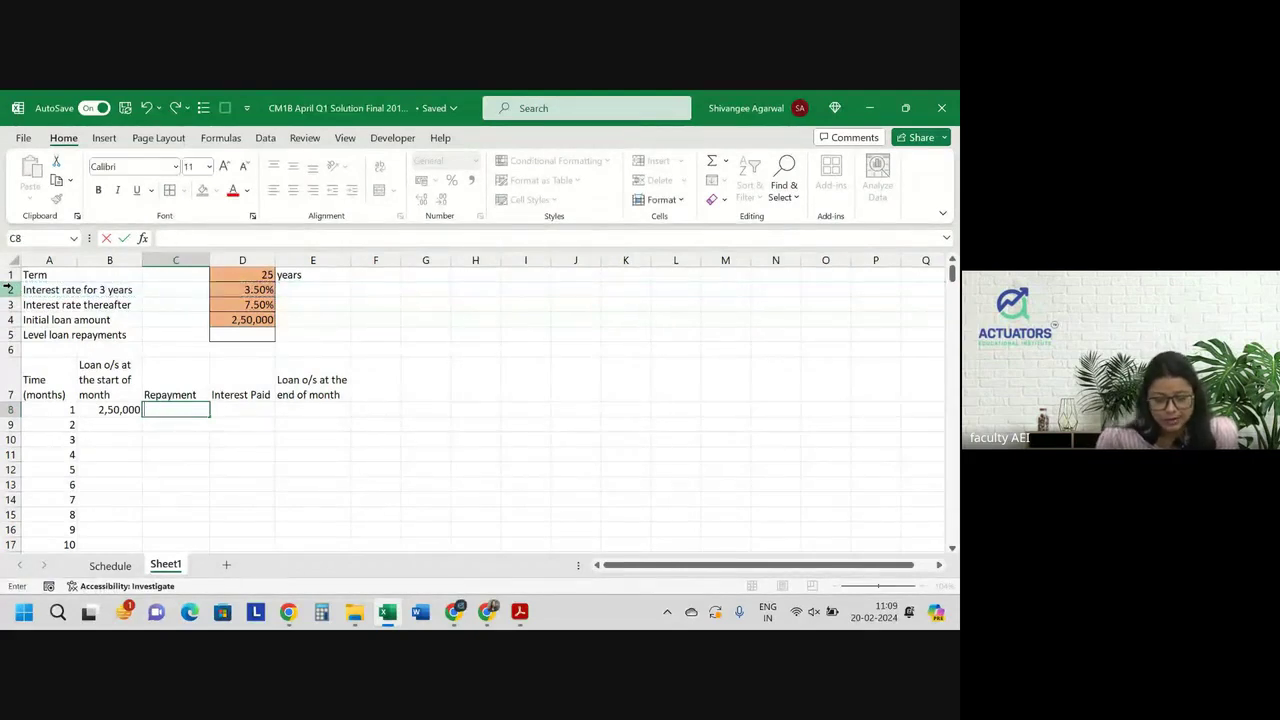
Insert a blank row 2 and label it 'Initial deferred period'
click(8, 289)
key(ctrl+shift+plus)
key(Up)
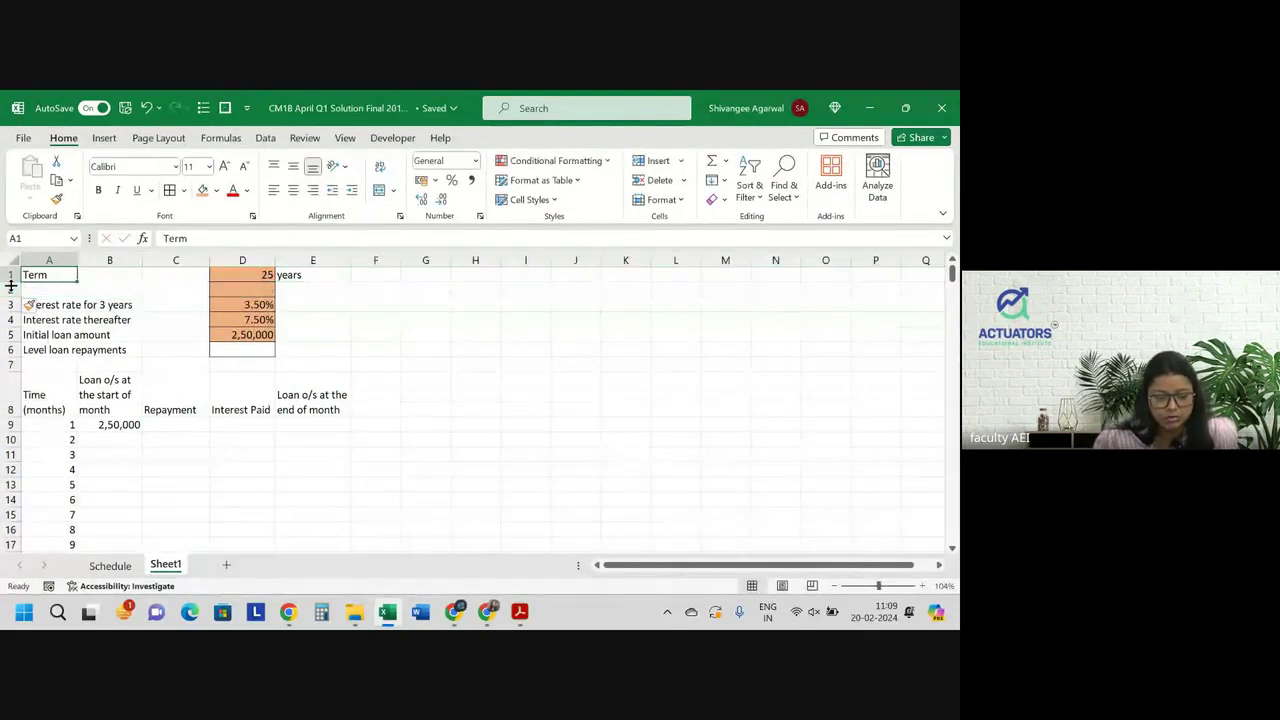
key(Down)
text(Ini)
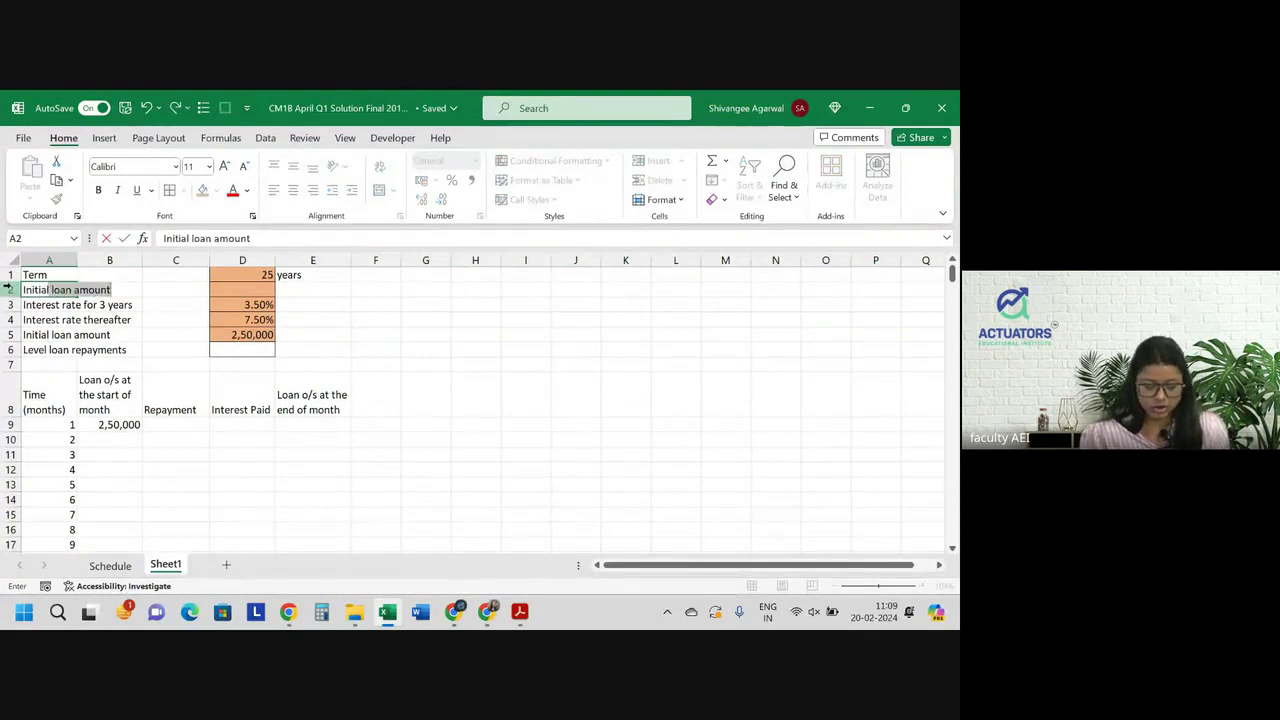
text(deffre)
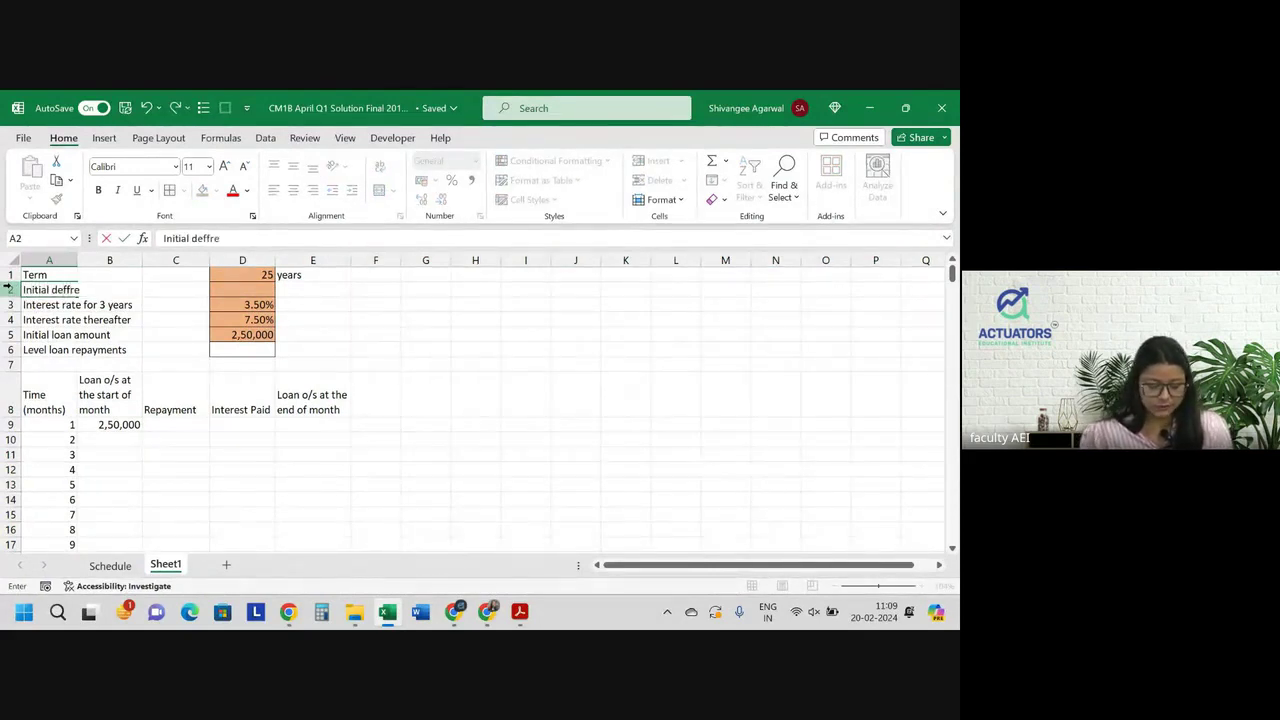
key(BackSpace)
key(BackSpace)
text(ered)
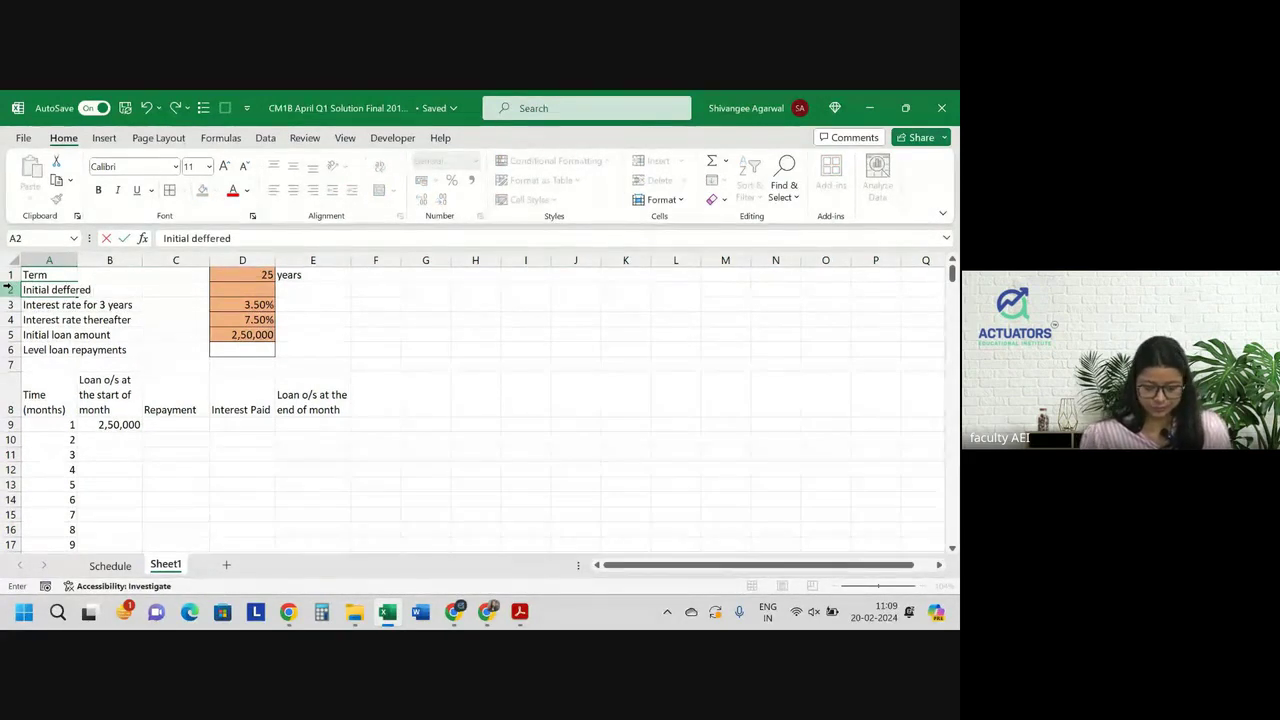
key(BackSpace)
key(BackSpace)
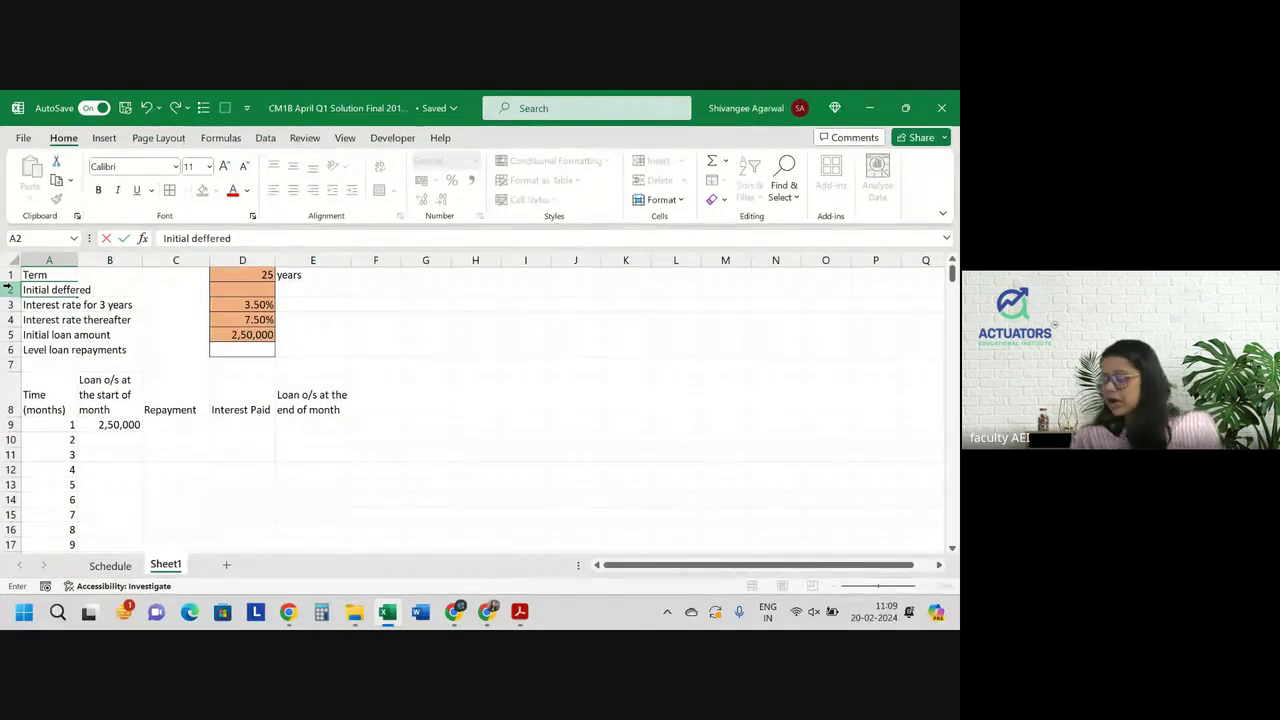
key(BackSpace)
key(BackSpace)
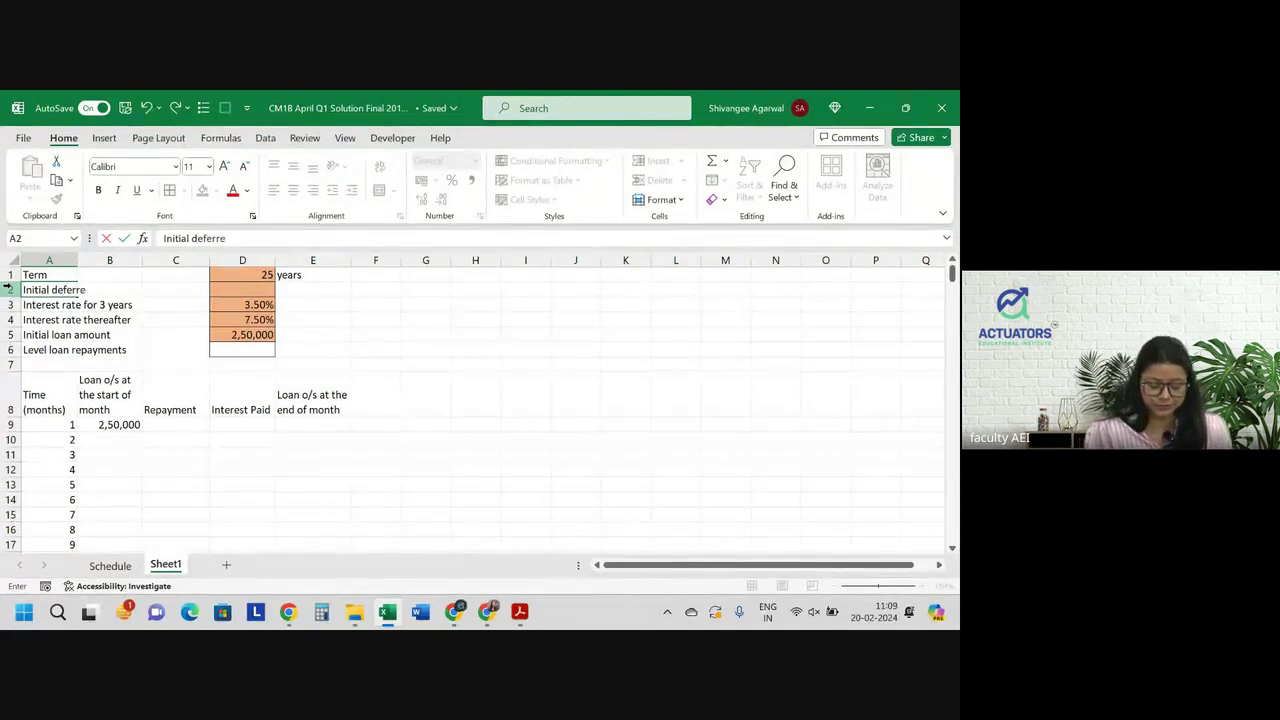
text(period)
key(Right)
key(Right)
key(Right)
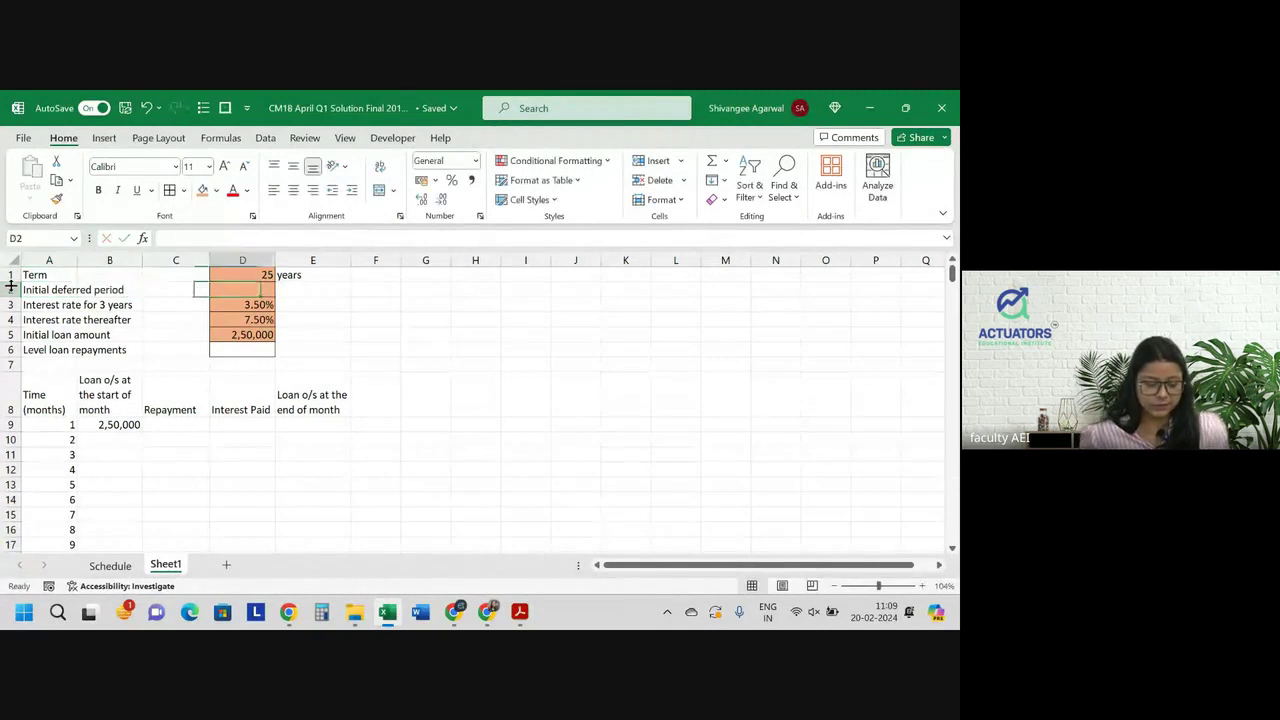
Enter 18 in D2 and 'month' in E2
key(Right)
key(Left)
text(18)
key(Right)
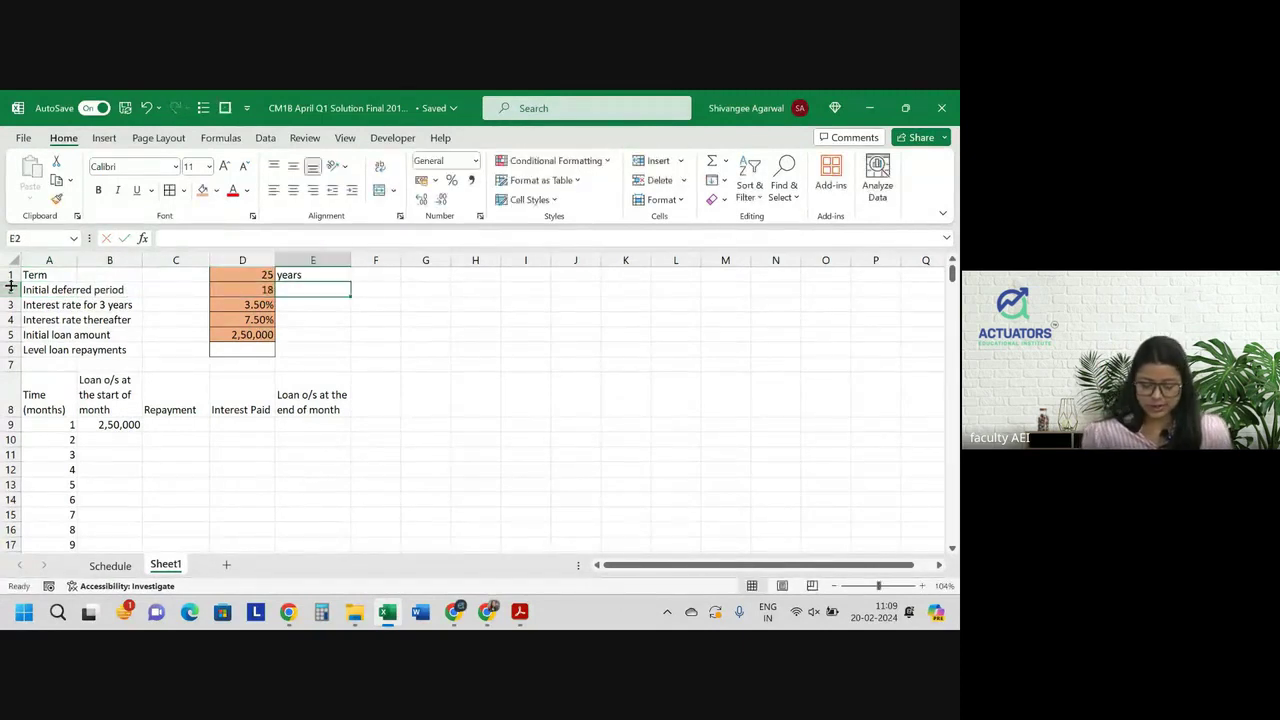
text(month)
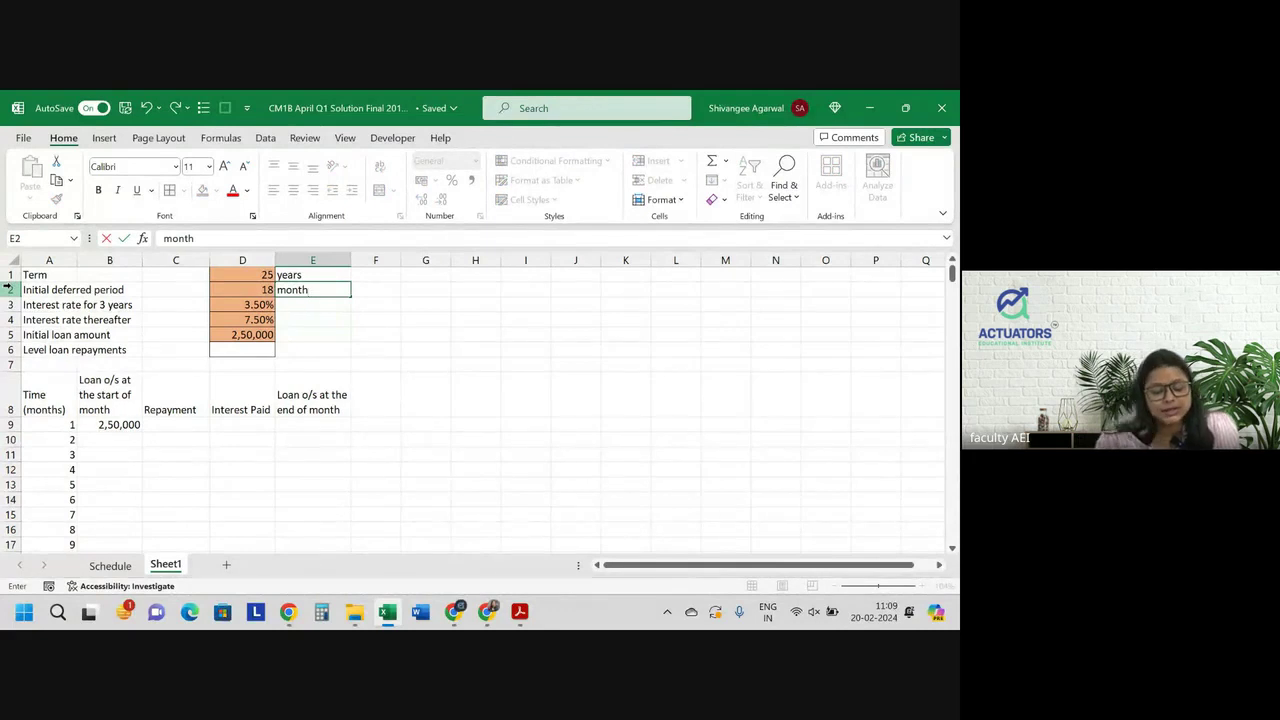
Enter =IF(A9<=$D$2,0,$D$6) in C9 so repayments are 0 during the deferred period
click(179, 425)
text(=)
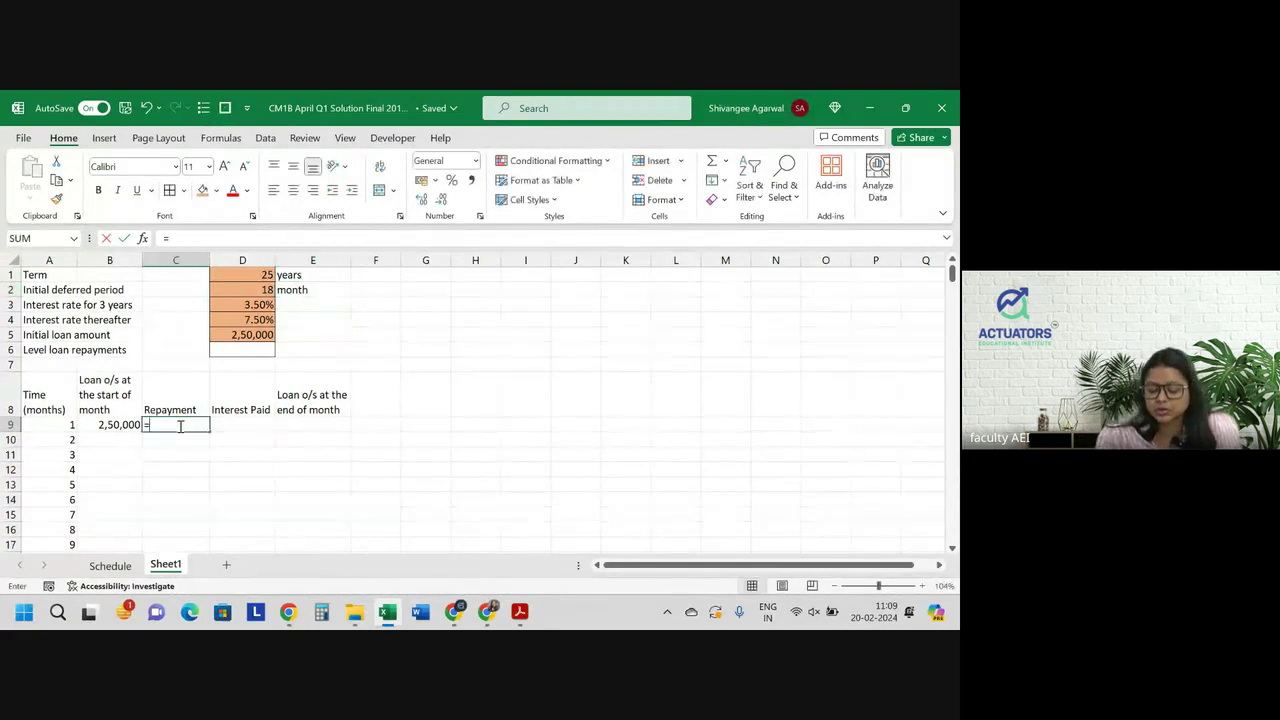
text(if()
key(Left)
key(Left)
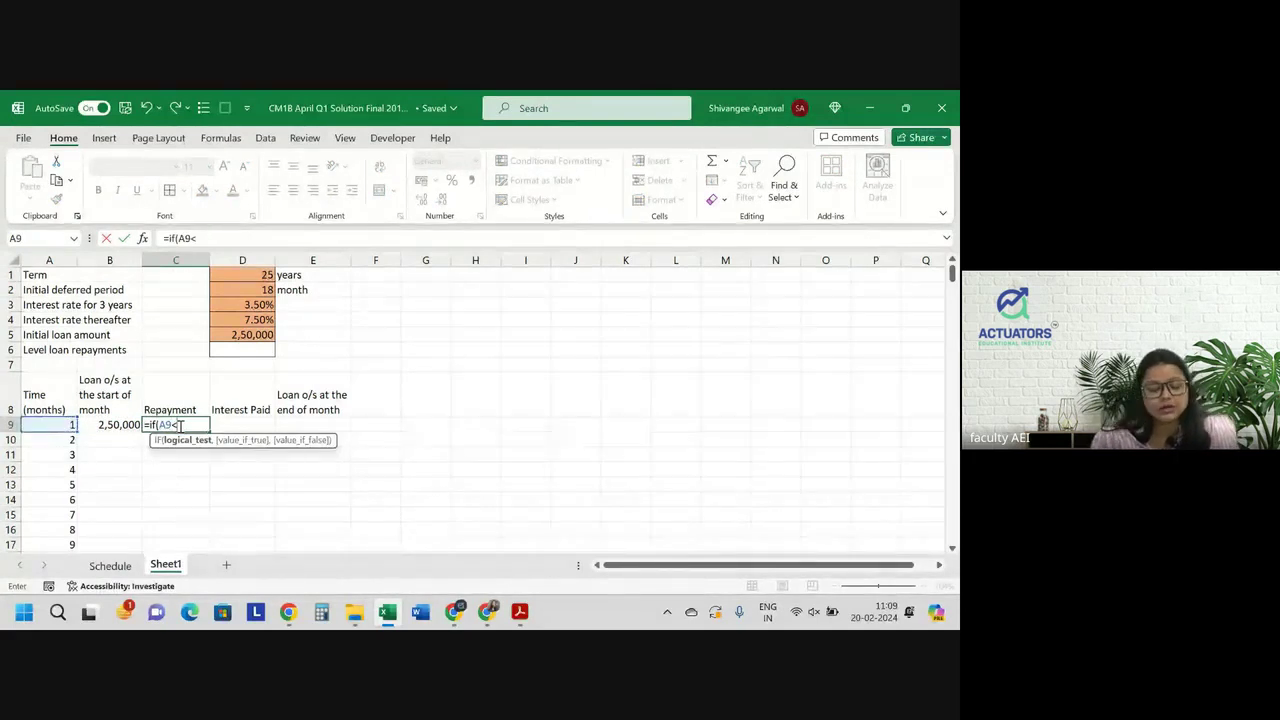
text(=)
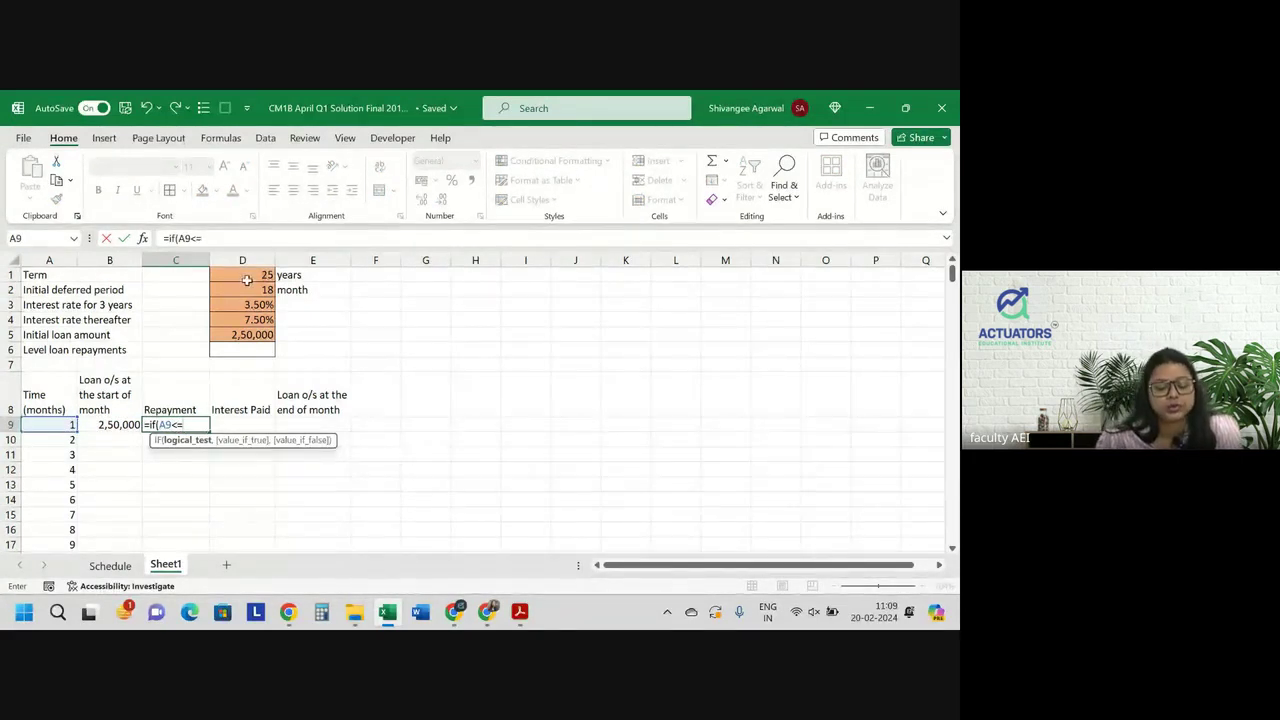
click(246, 289)
text(,0)
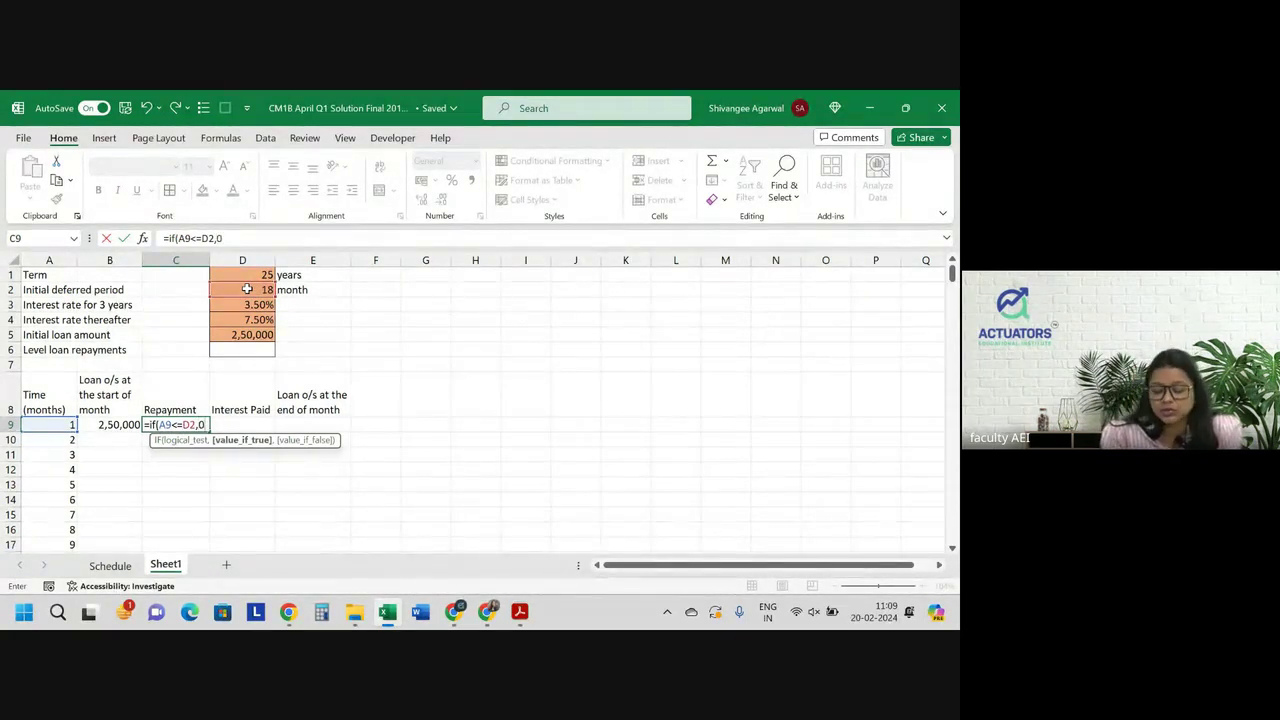
text(,)
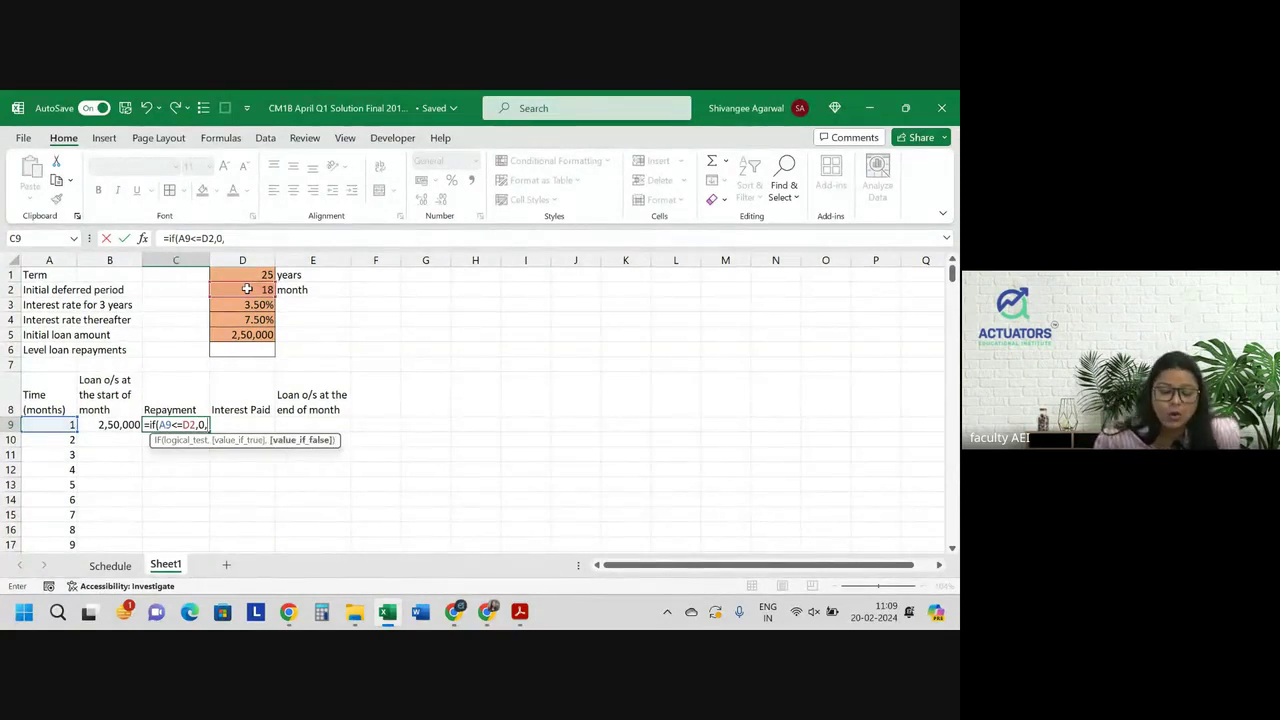
click(247, 347)
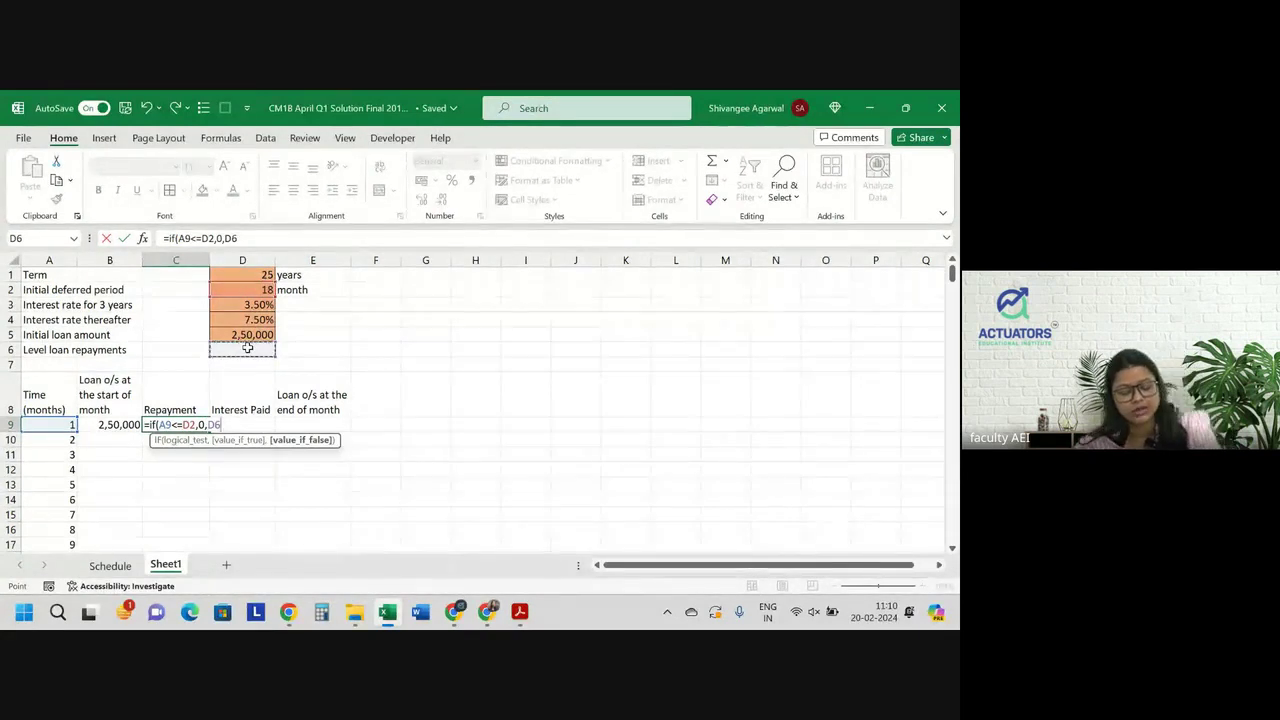
key(F4)
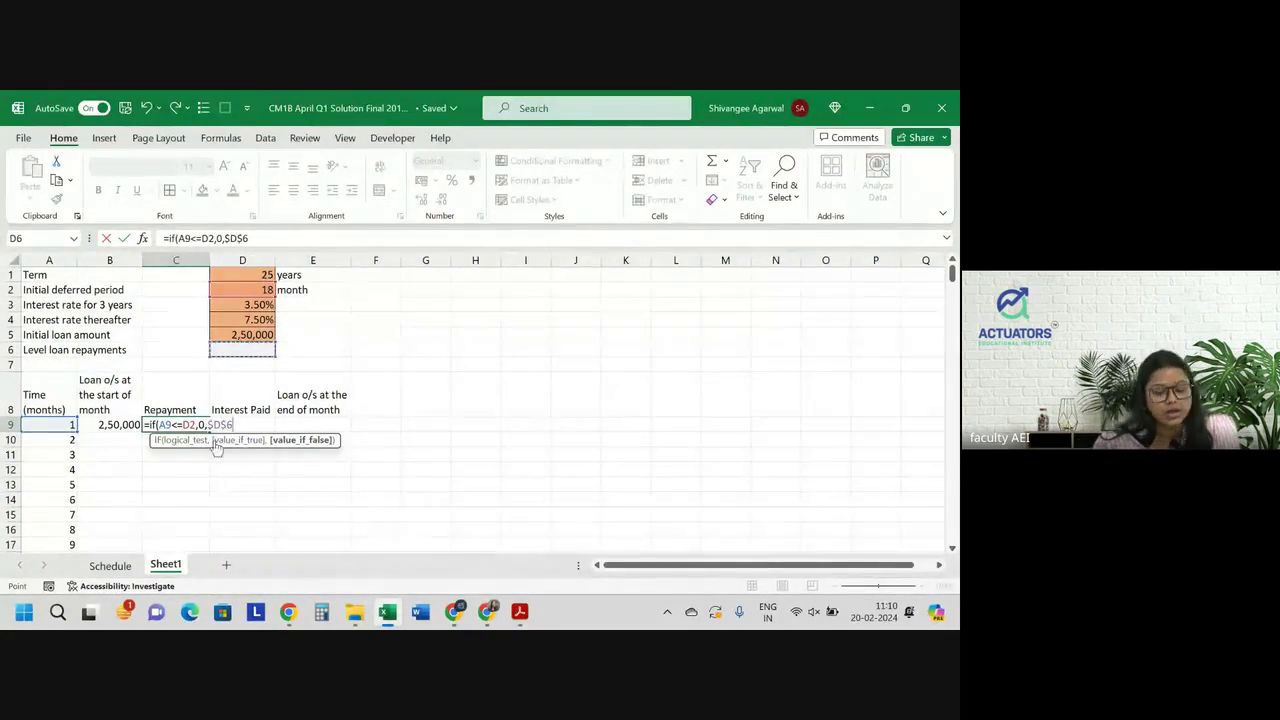
click(191, 424)
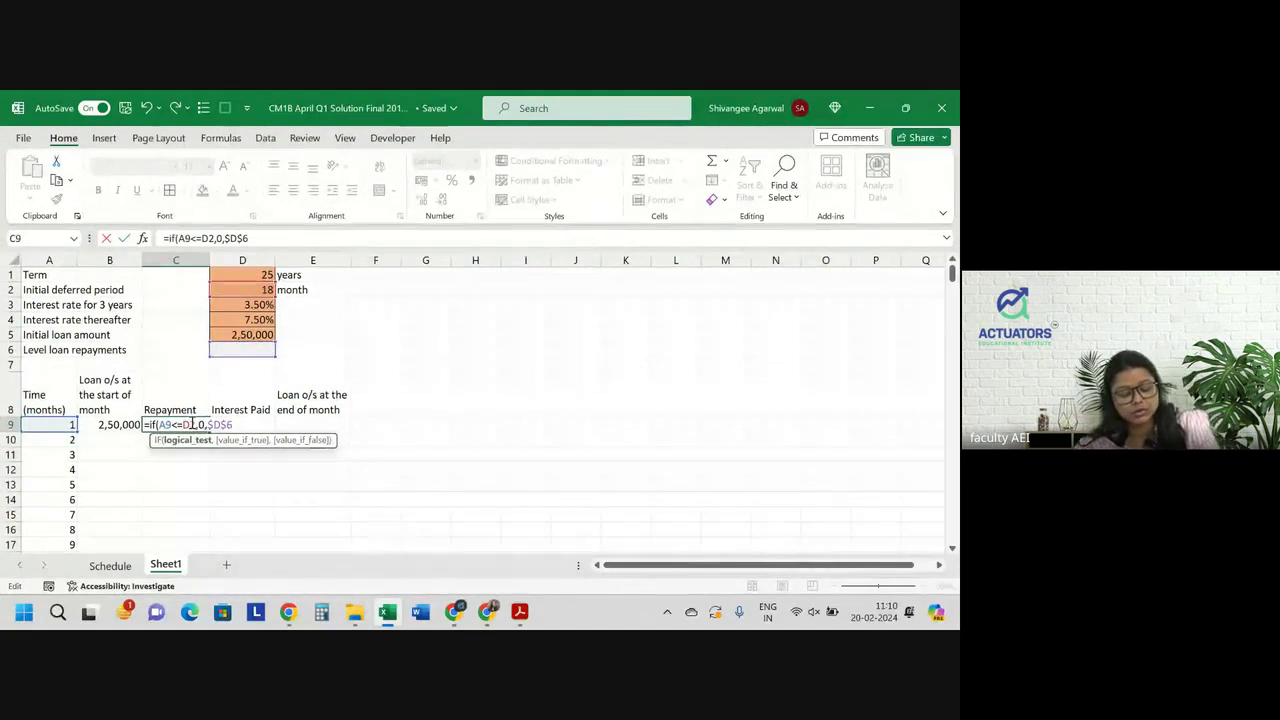
key(F4)
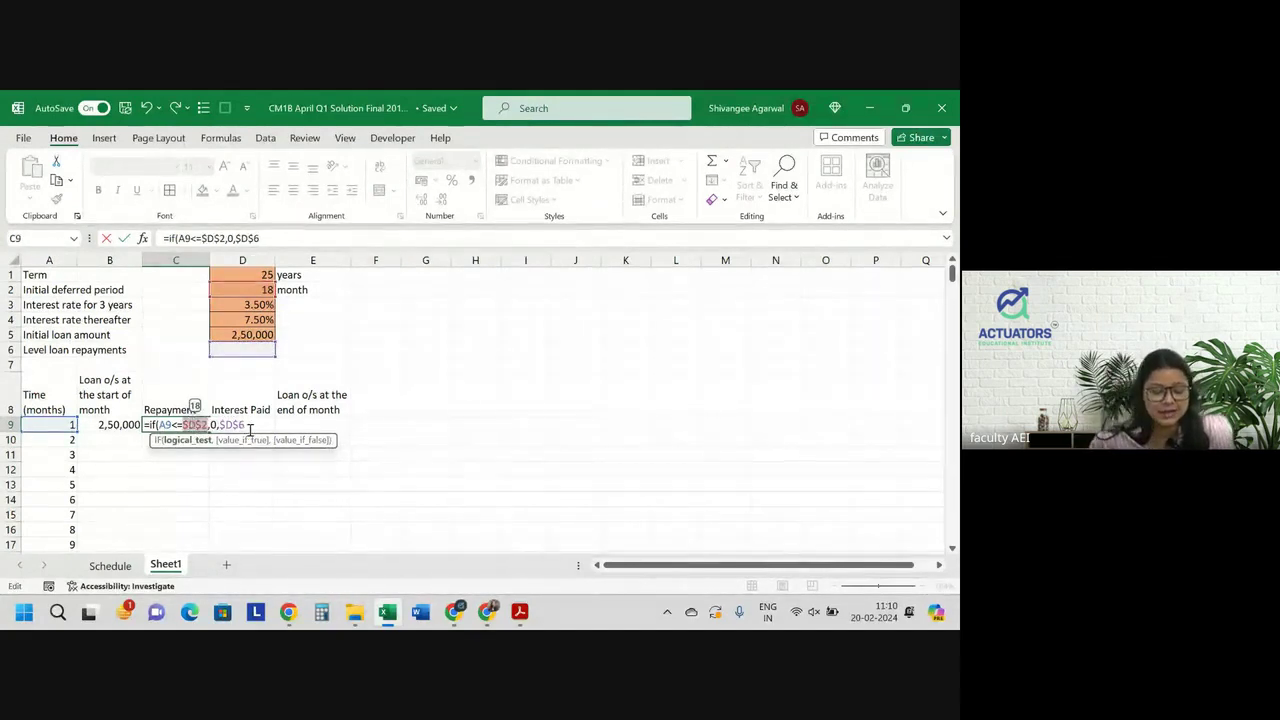
key(Return)
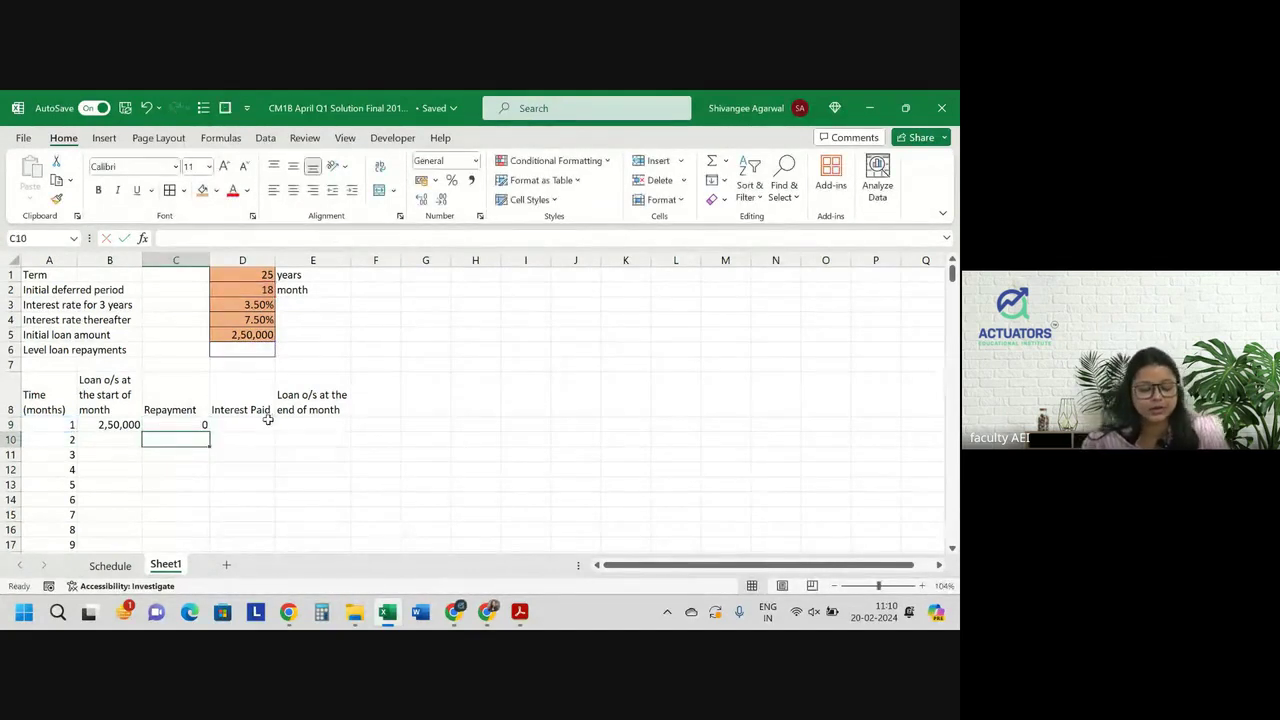
Enter 2000 in D6 as the level repayment, formatted to show 2,000
click(237, 350)
text(2000)
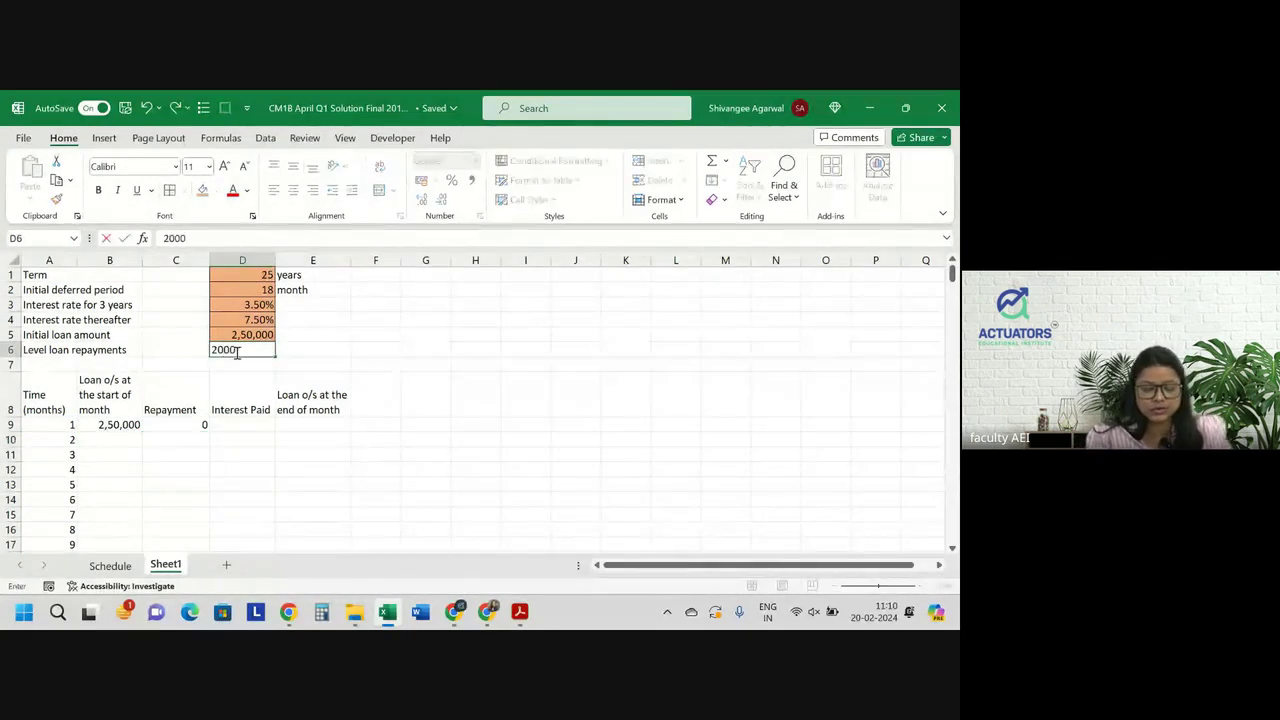
key(Return)
key(Up)
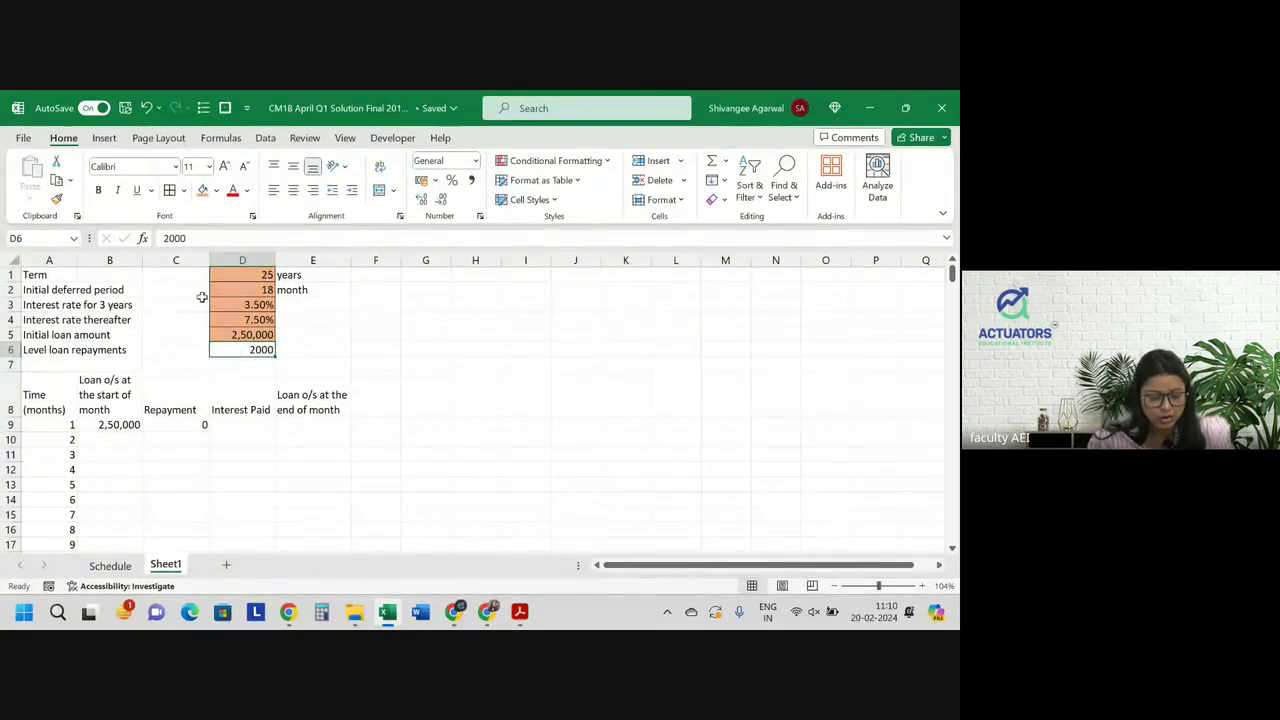
key(ctrl+shift+1)
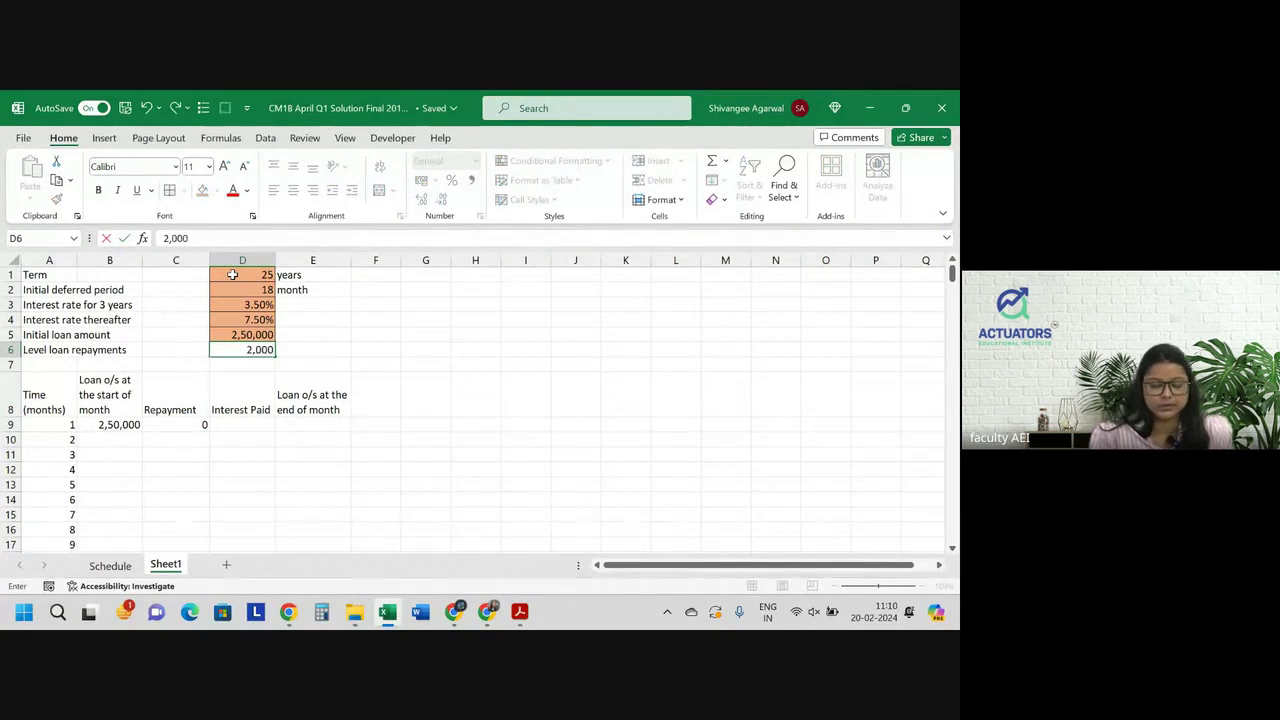
key(Return)
Copy C9's IF formula down the Repayment column and review the results
click(188, 424)
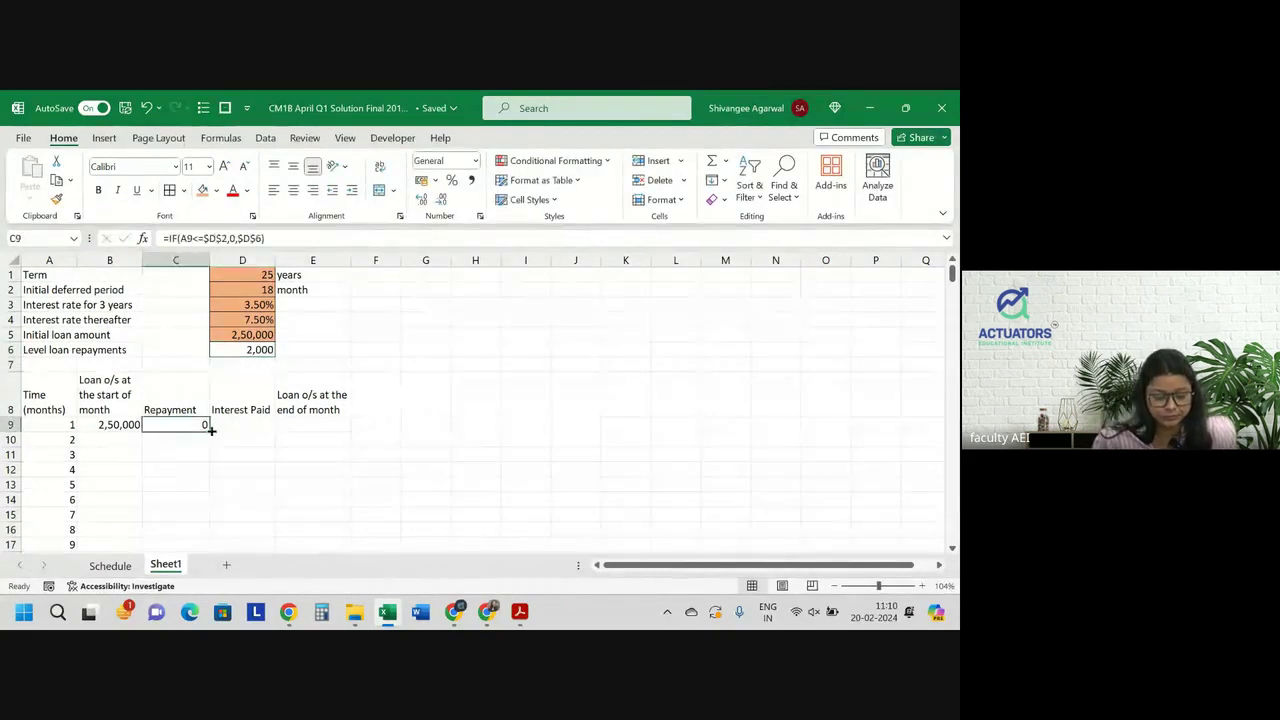
double_click(210, 430)
click(188, 436)
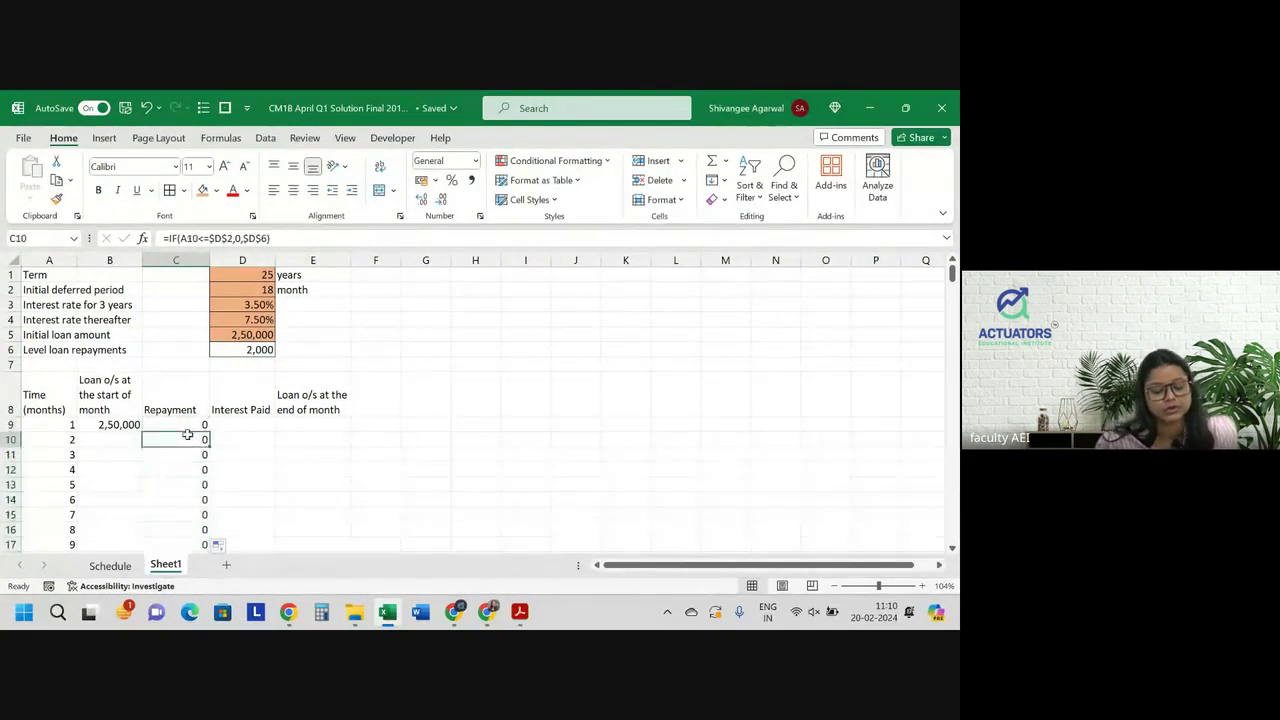
key(ctrl+Down)
key(ctrl+Up)
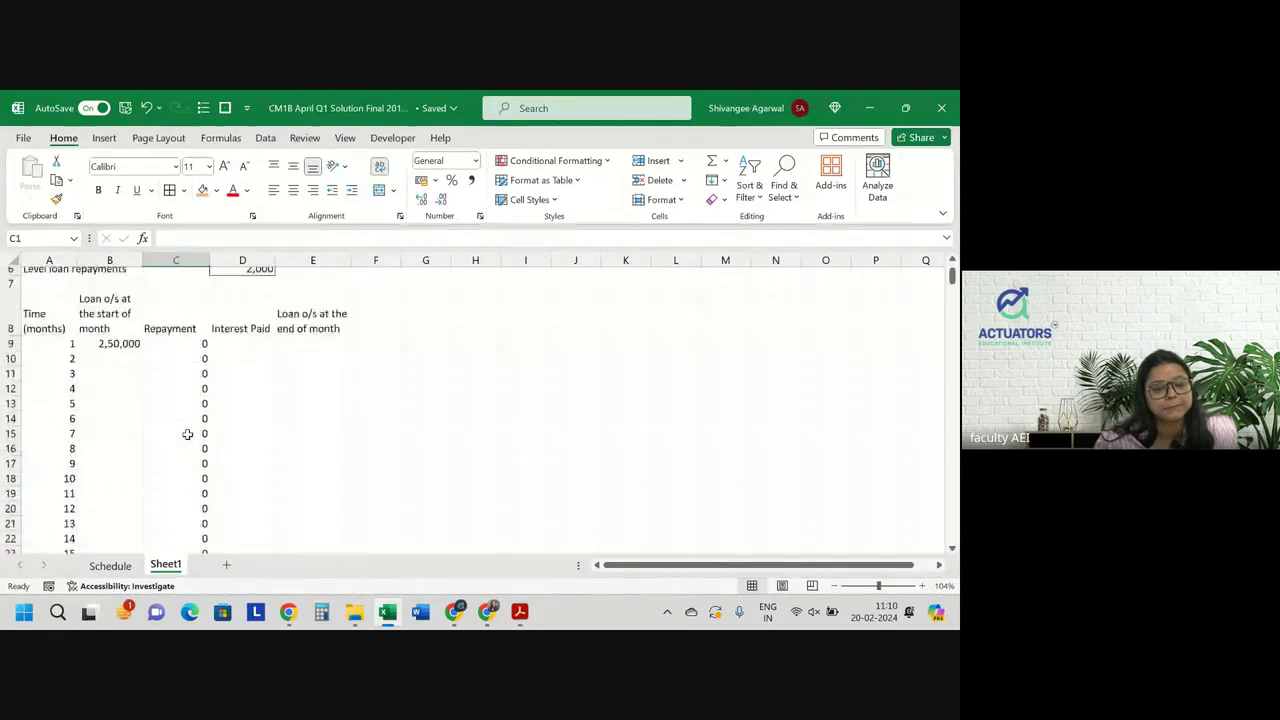
key(ctrl+Up)
key(Down)
key(Down)
key(Down)
key(Down)
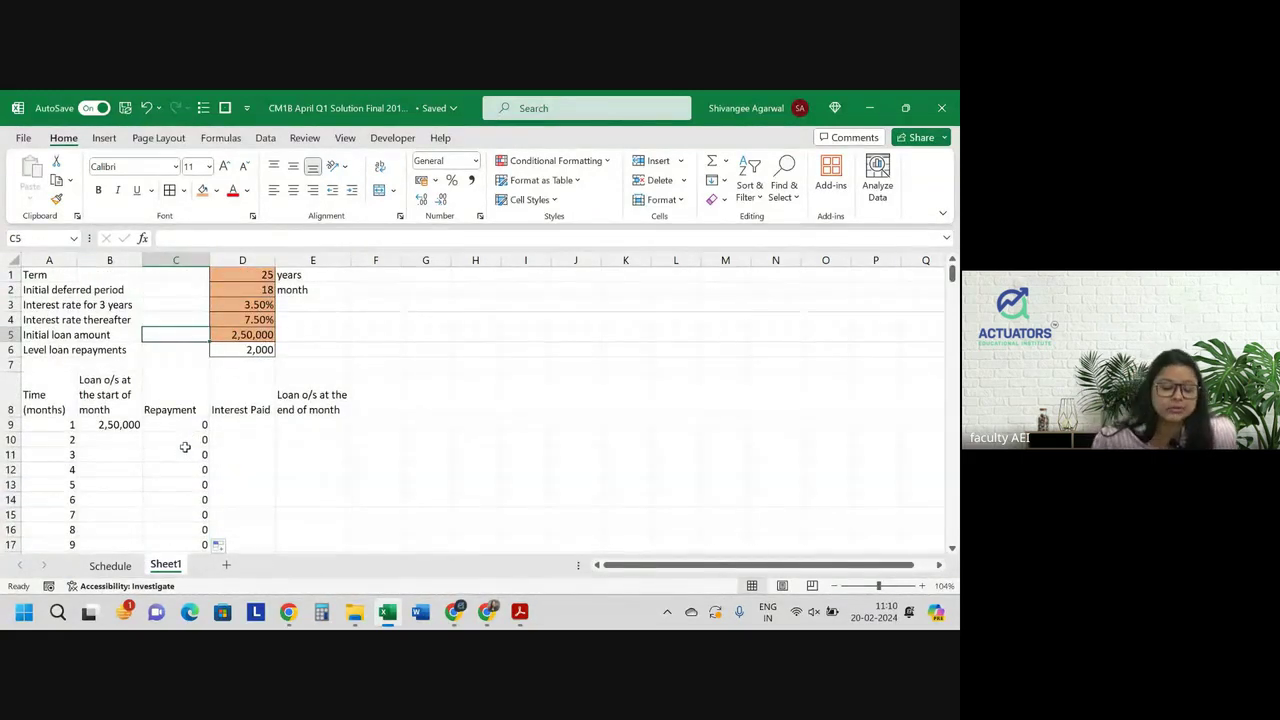
scroll(185, 447, down, 4)
drag(83, 497, 254, 496)
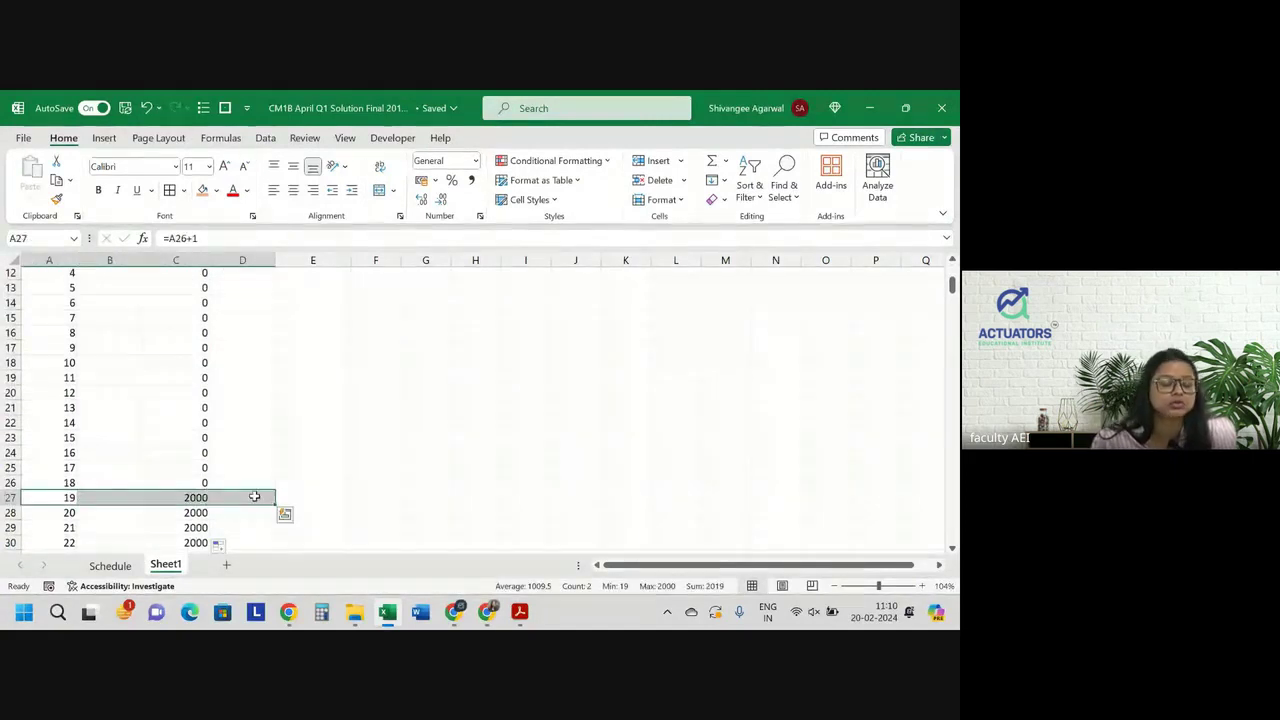
scroll(254, 496, up, 4)
click(250, 430)
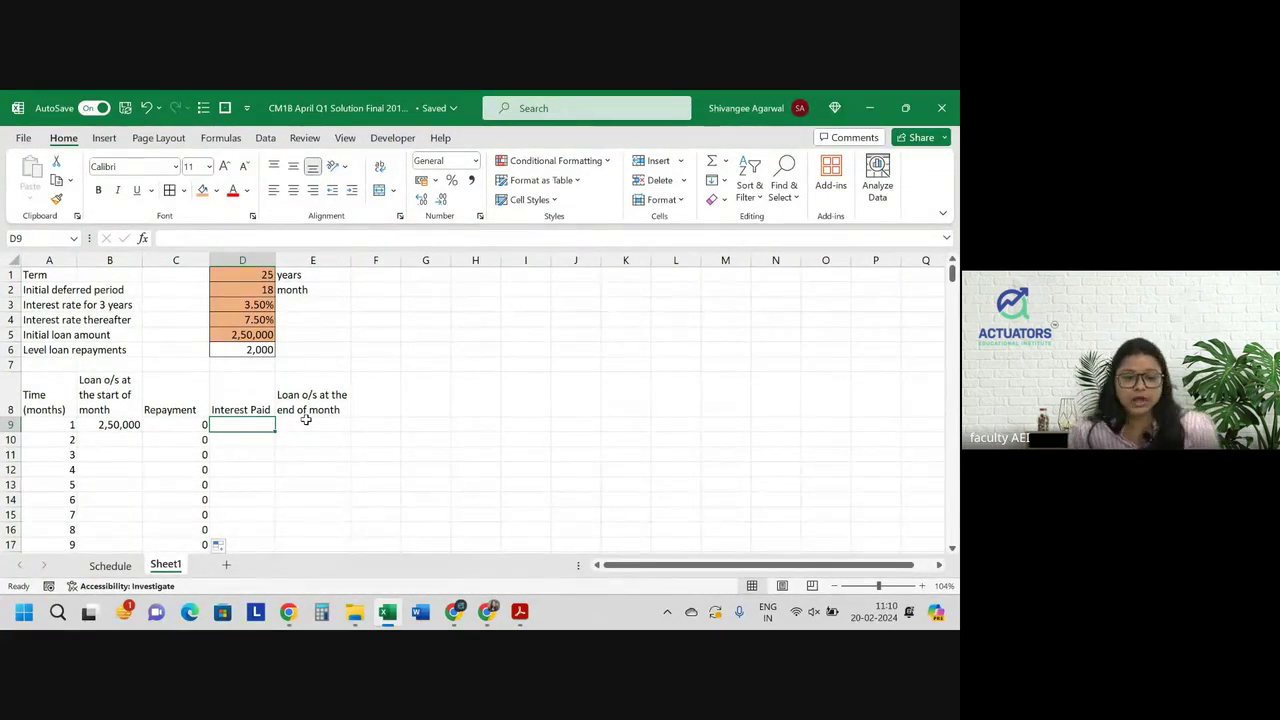
Label cell F2 with the heading i(12)/12
click(379, 289)
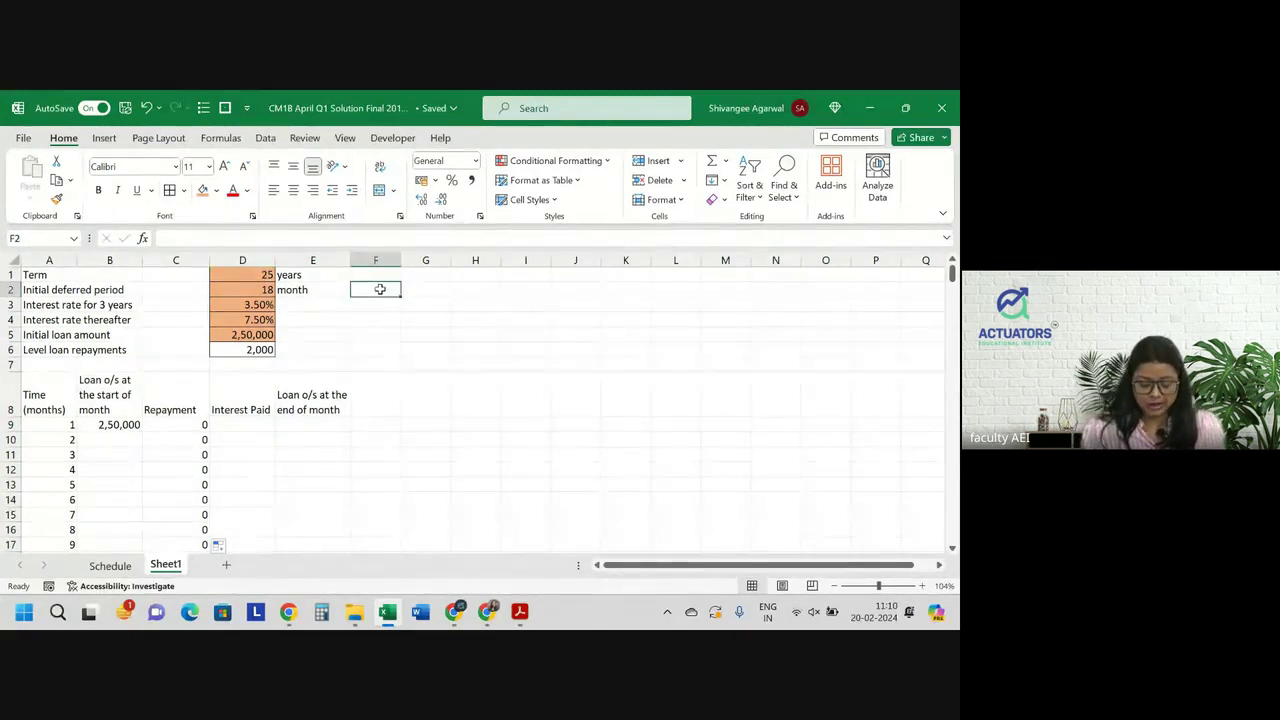
text(i(12)/1)
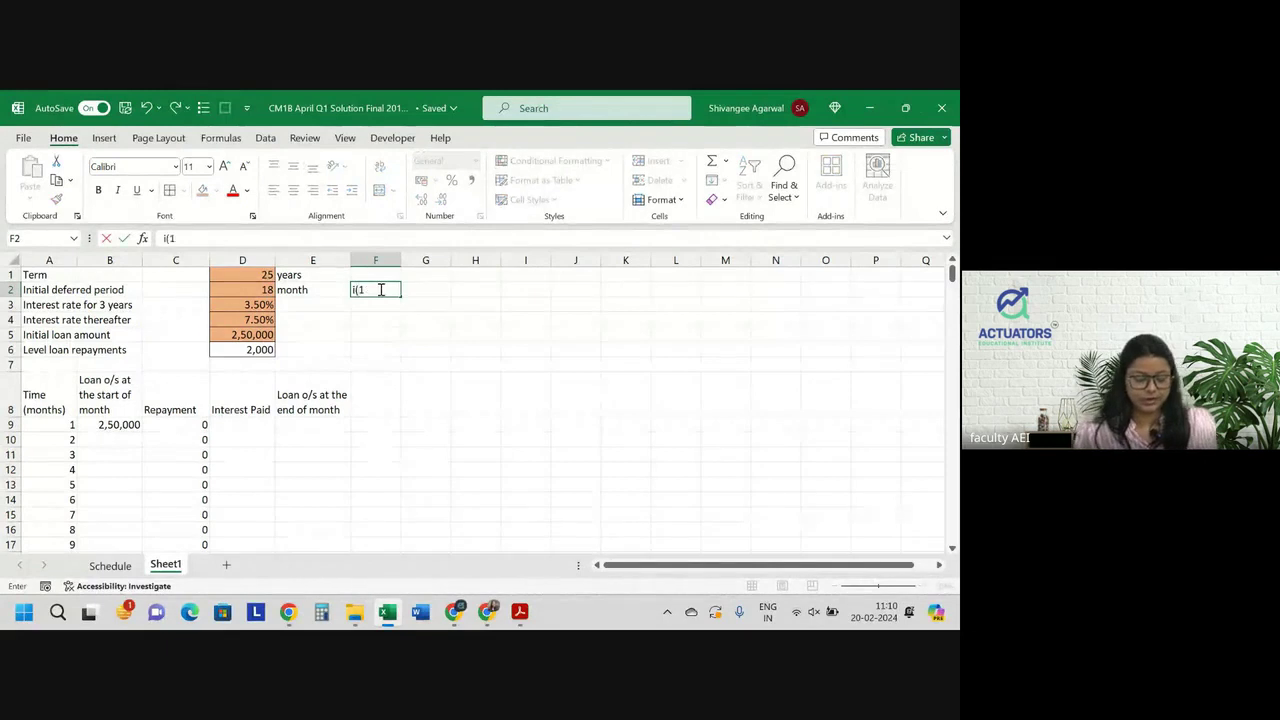
text(2)
key(Tab)
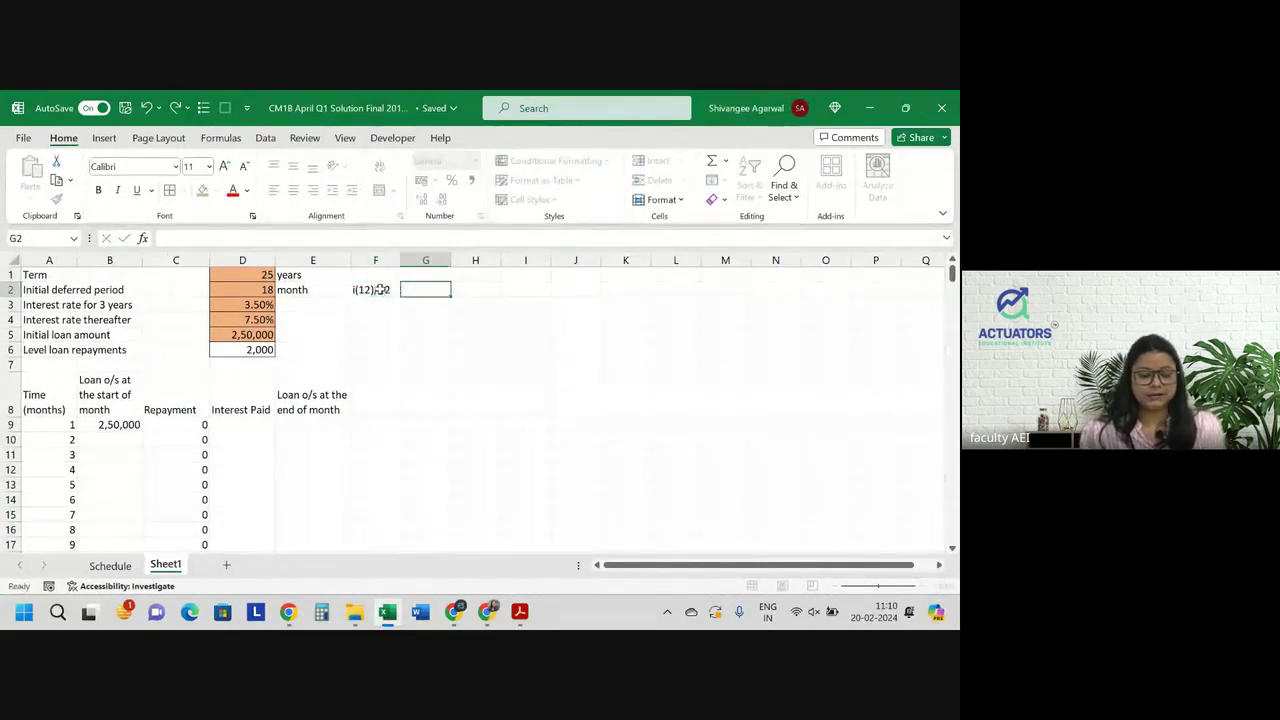
key(Tab)
click(393, 287)
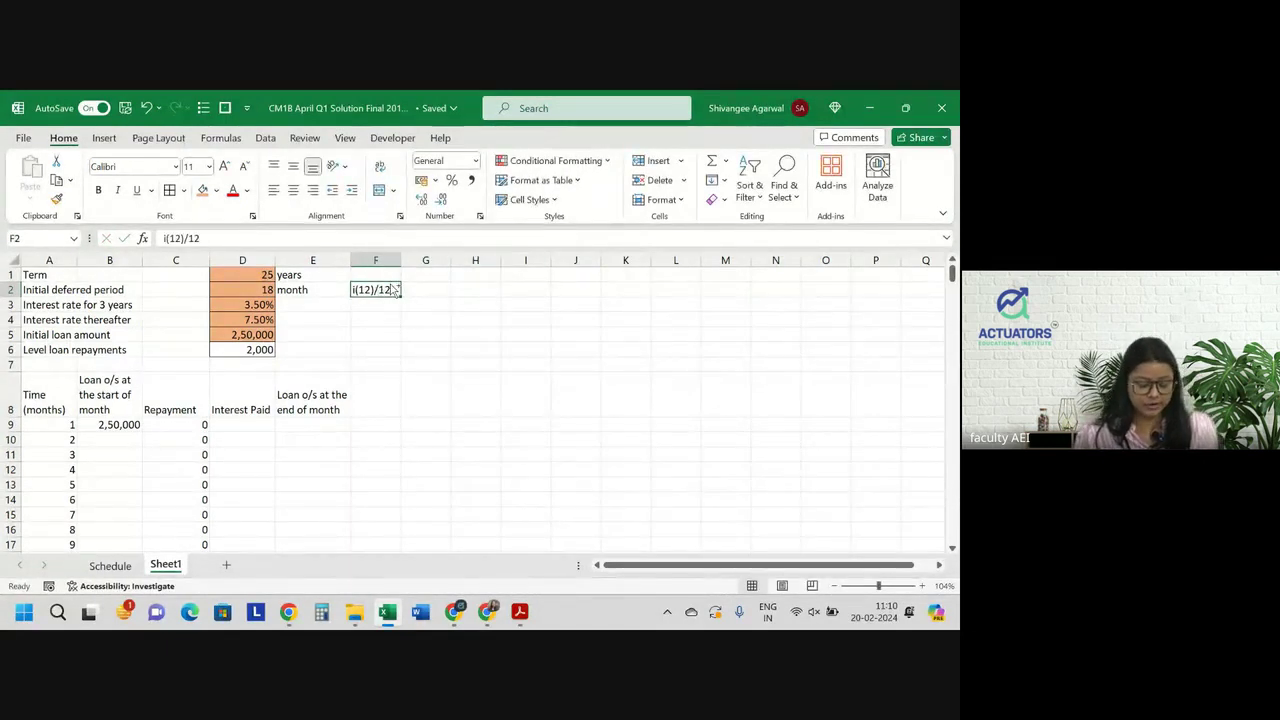
key(ctrl+c)
key(Down)
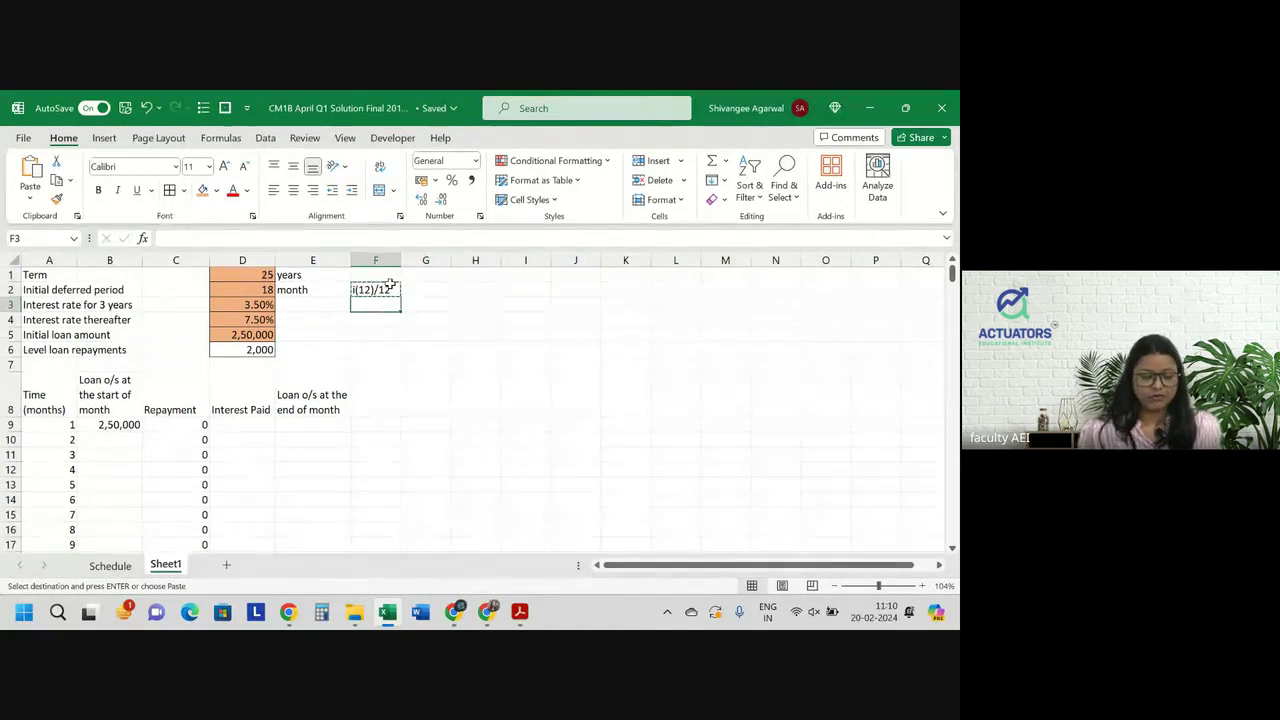
key(Return)
key(Down)
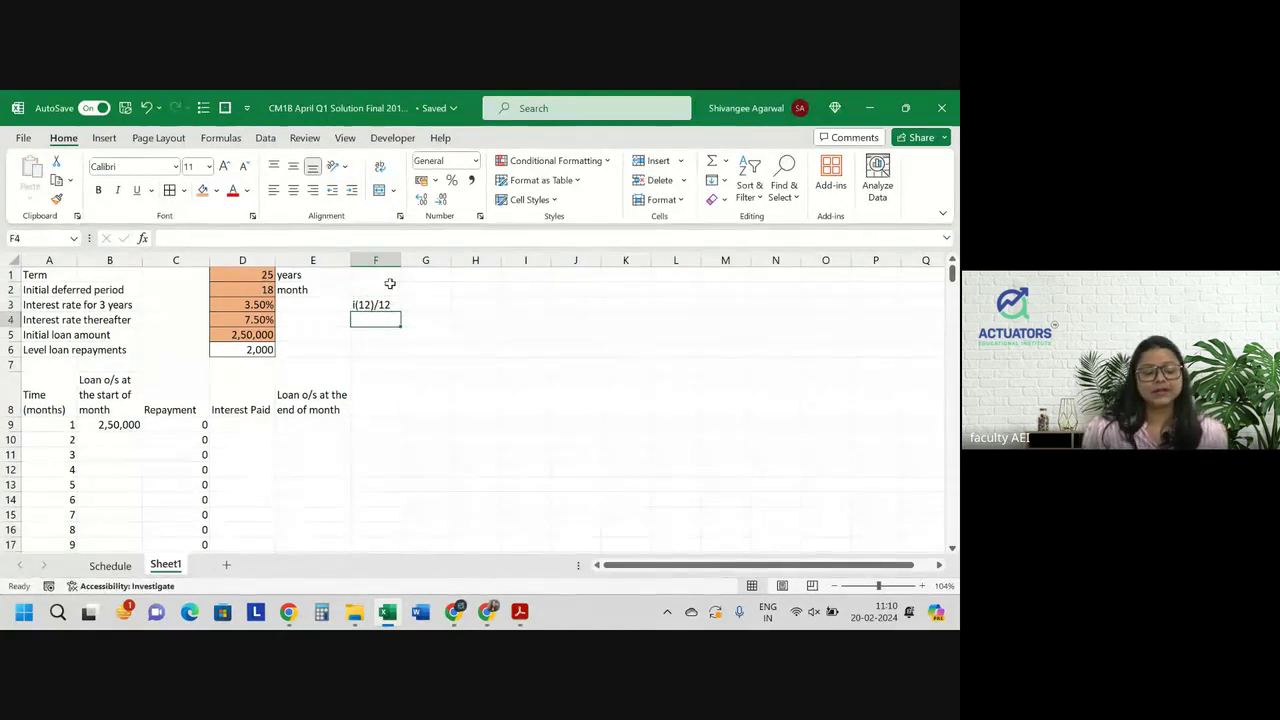
key(Up)
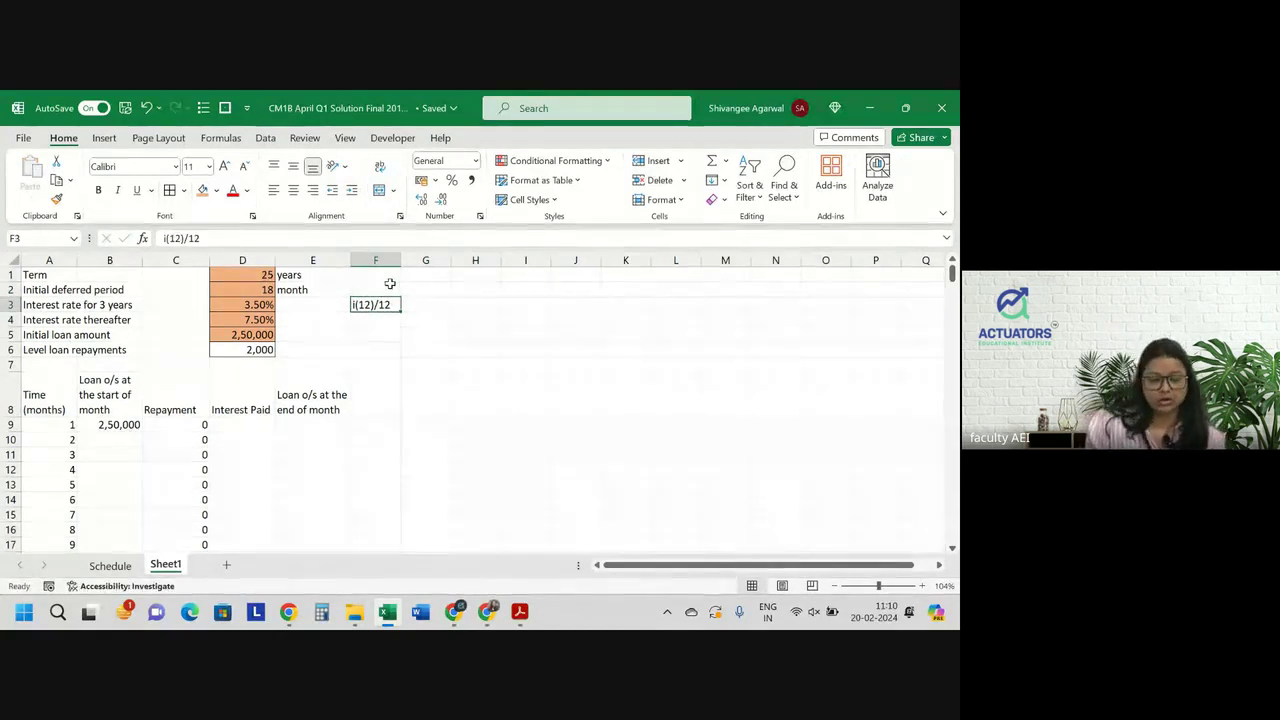
key(ctrl+x)
key(Up)
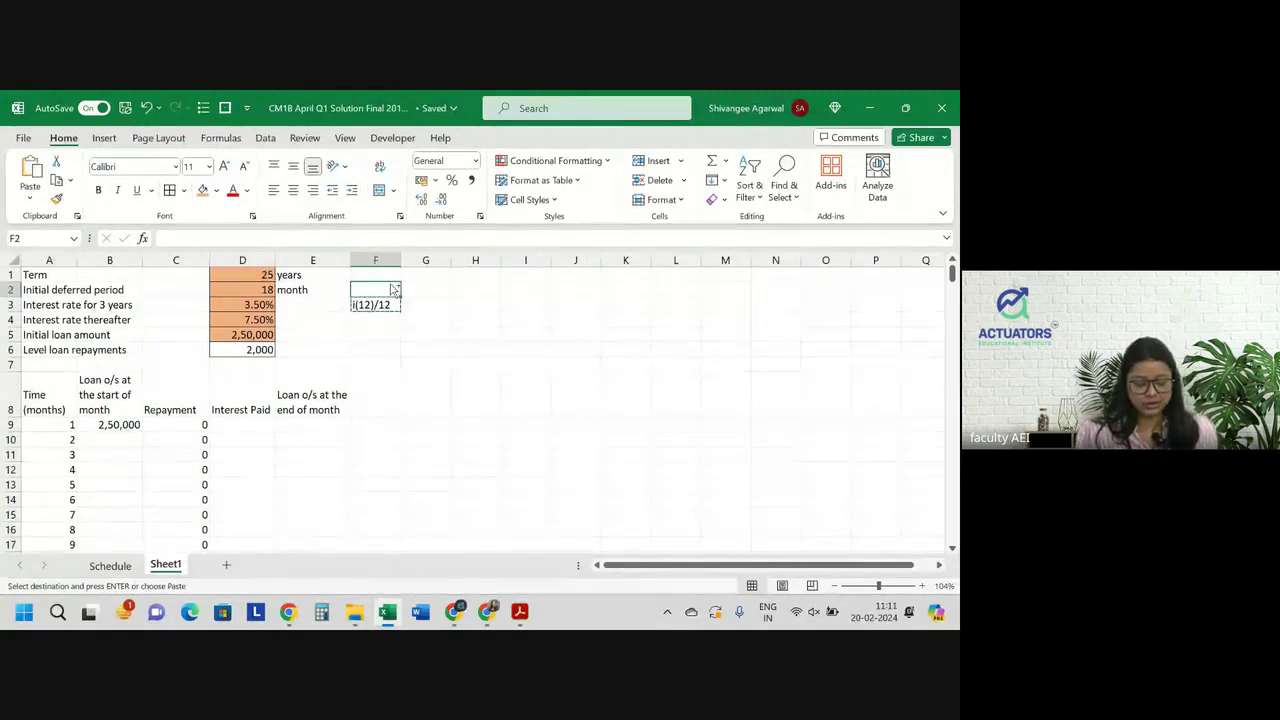
key(Return)
Enter the monthly rate formula =(1+D3)^(1/12)-1 in F3
key(Down)
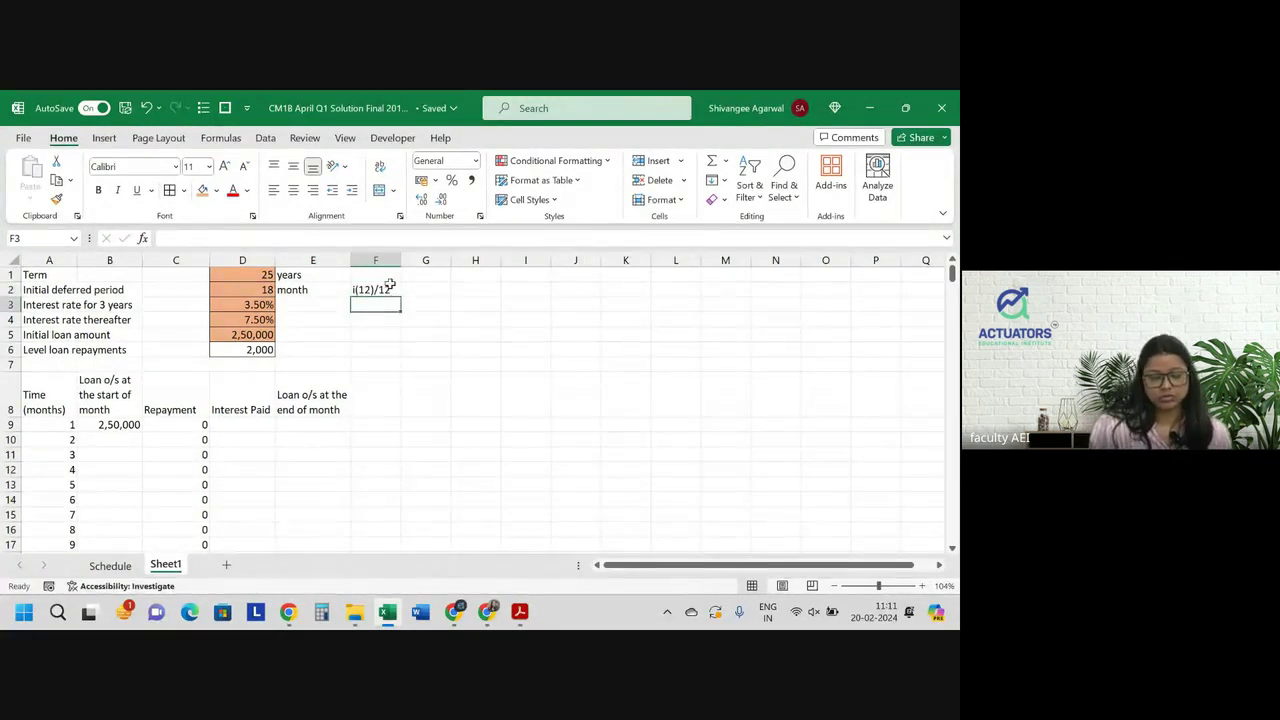
text(=)
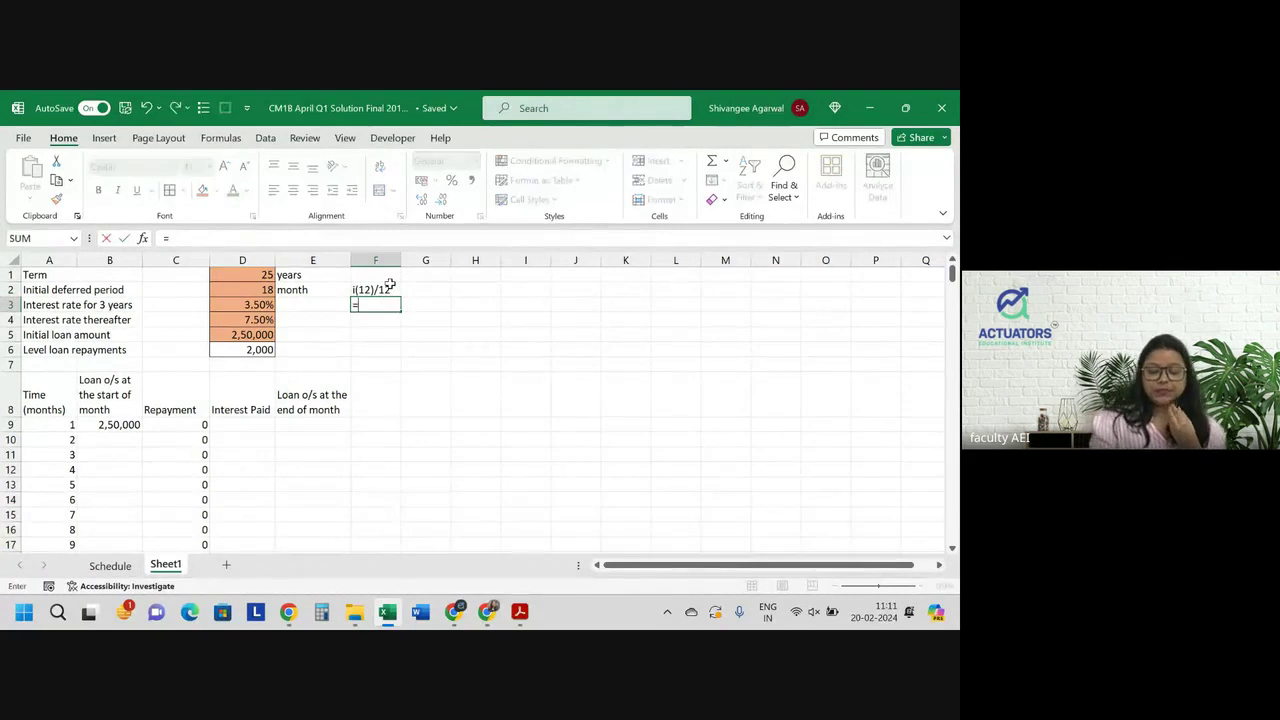
text(()
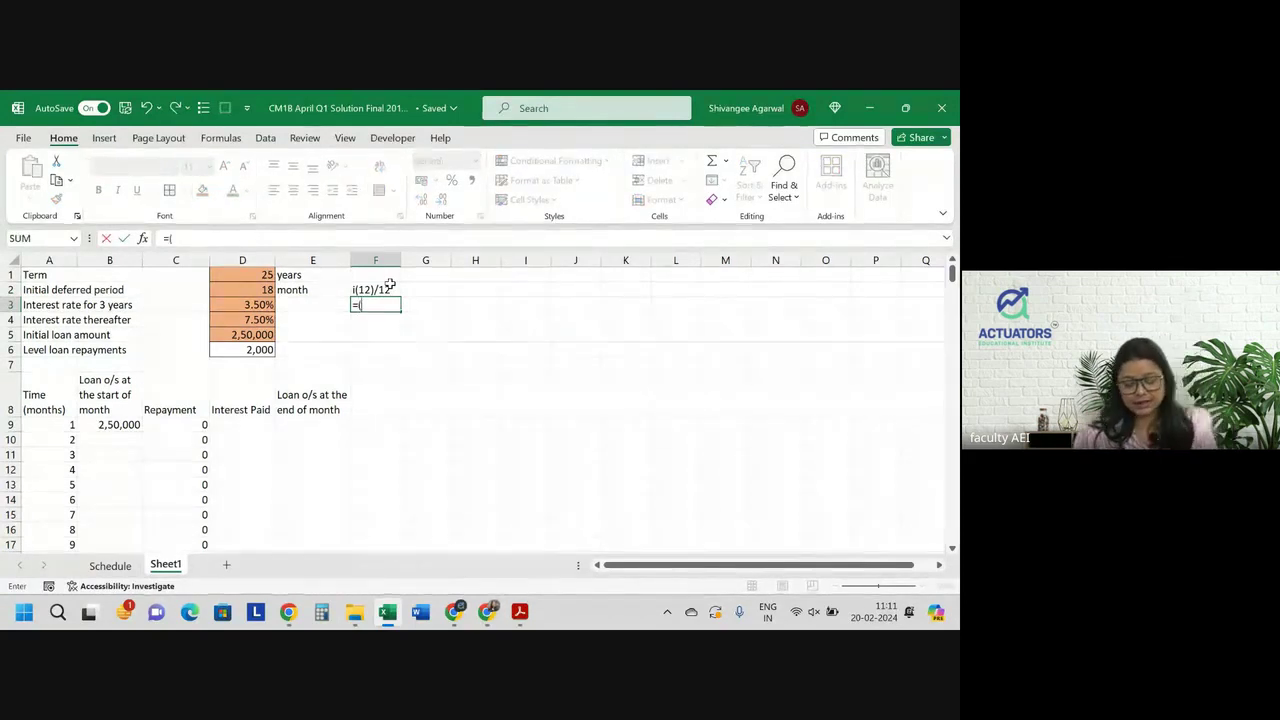
text(1+)
key(Left)
key(Left)
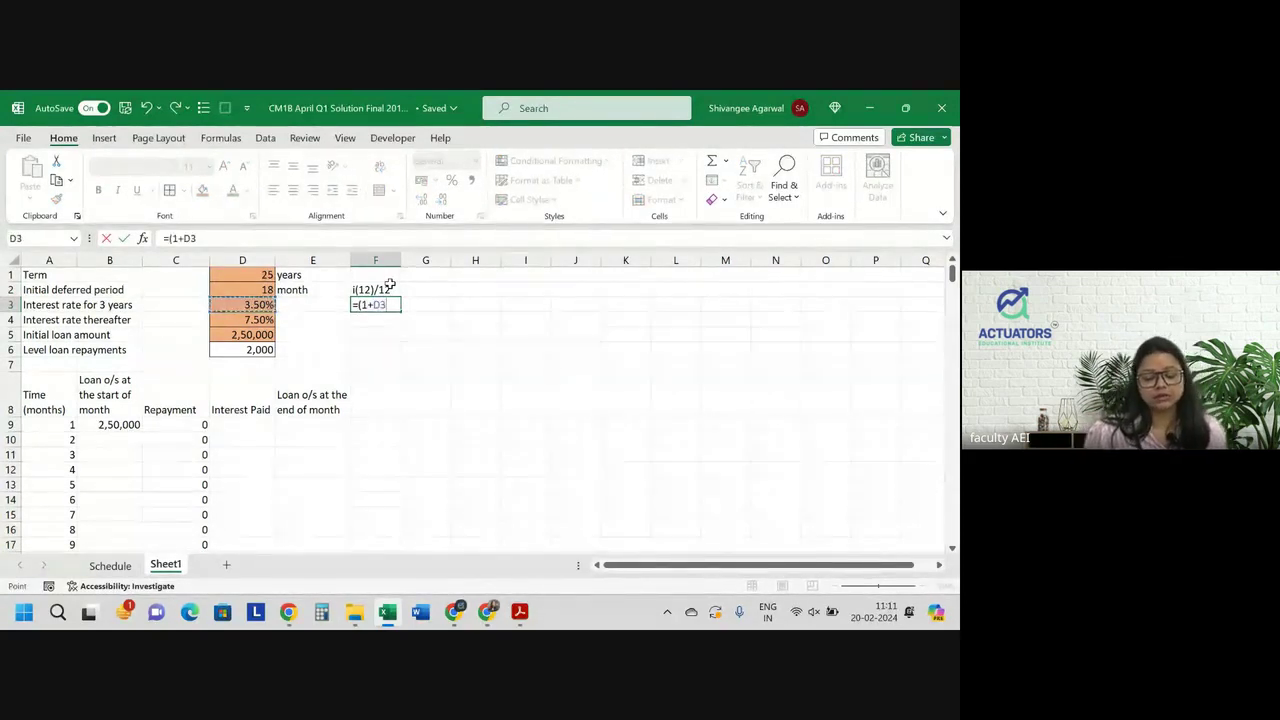
text()^*)
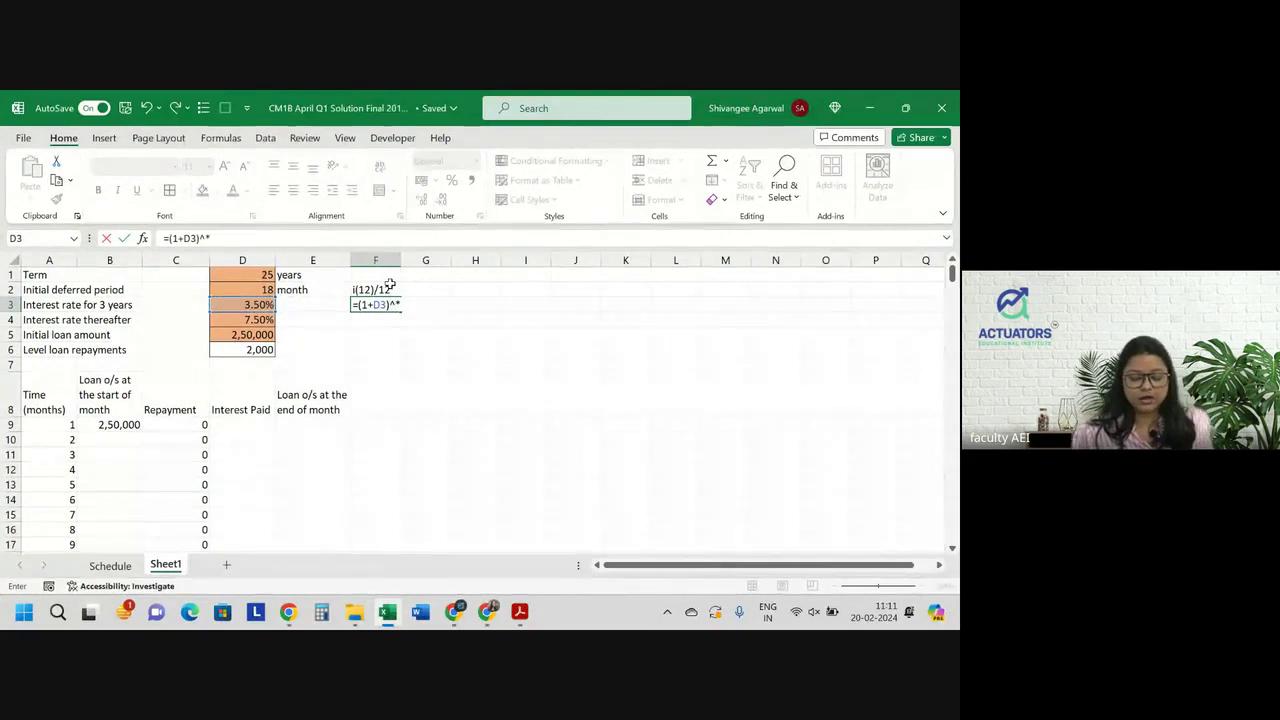
key(BackSpace)
text((1/12)
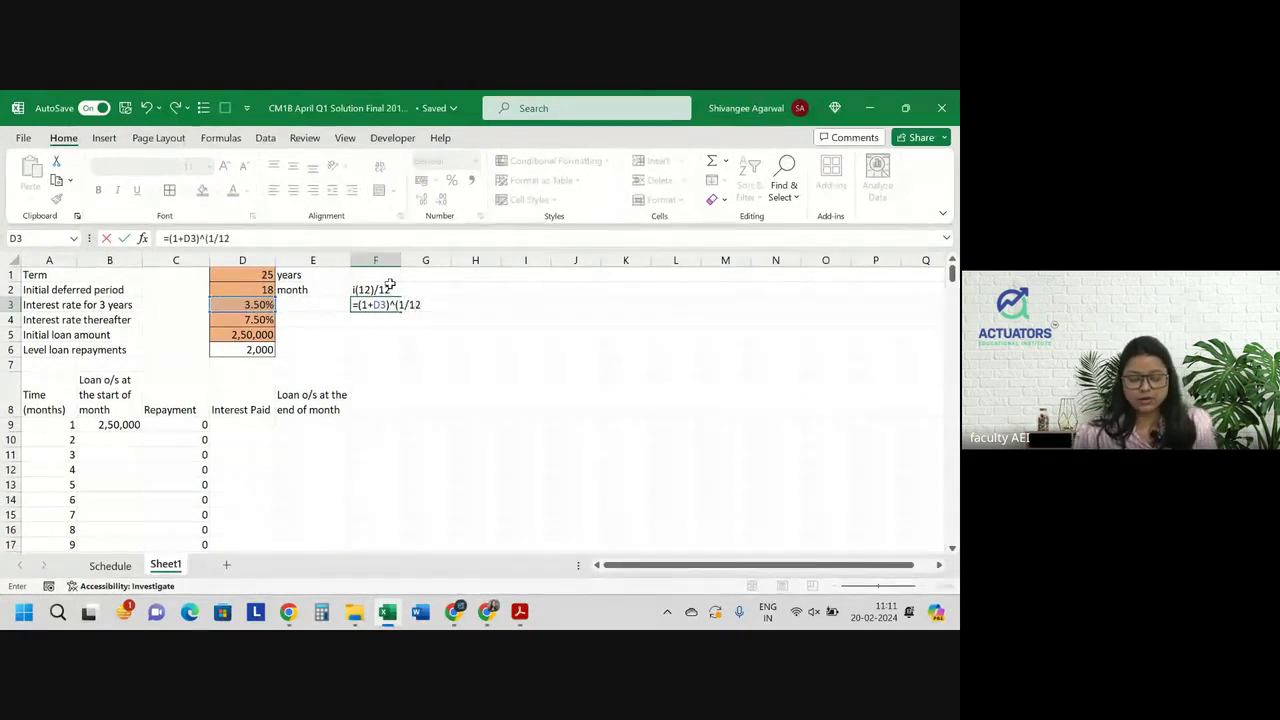
text()-1)
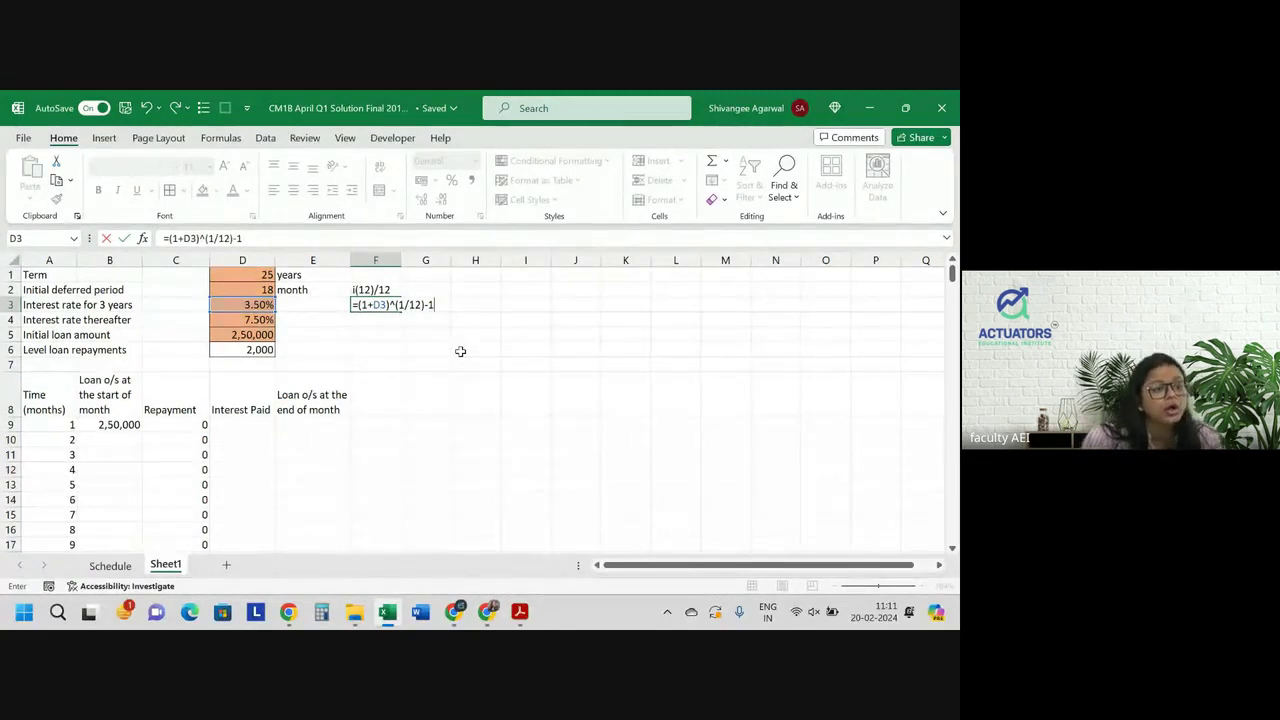
key(Return)
Copy the F3 monthly rate formula down into F4
key(Up)
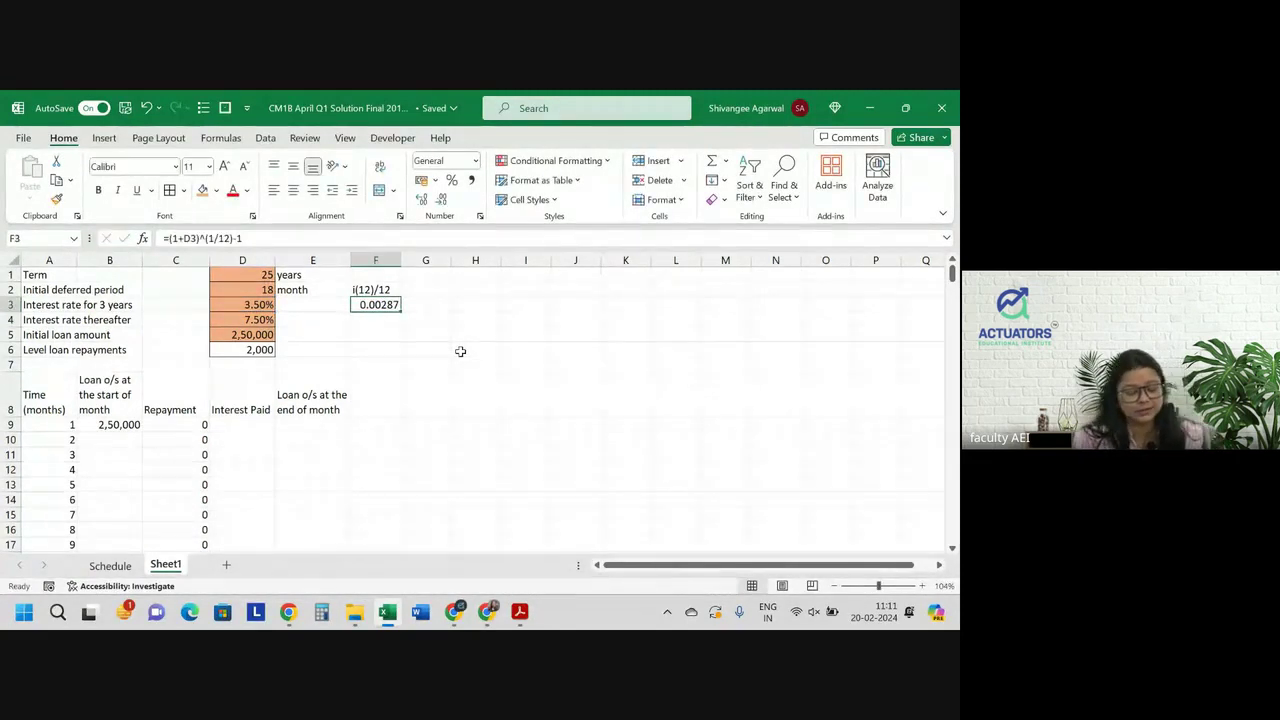
key(ctrl+c)
key(ctrl+Down)
key(ctrl+v)
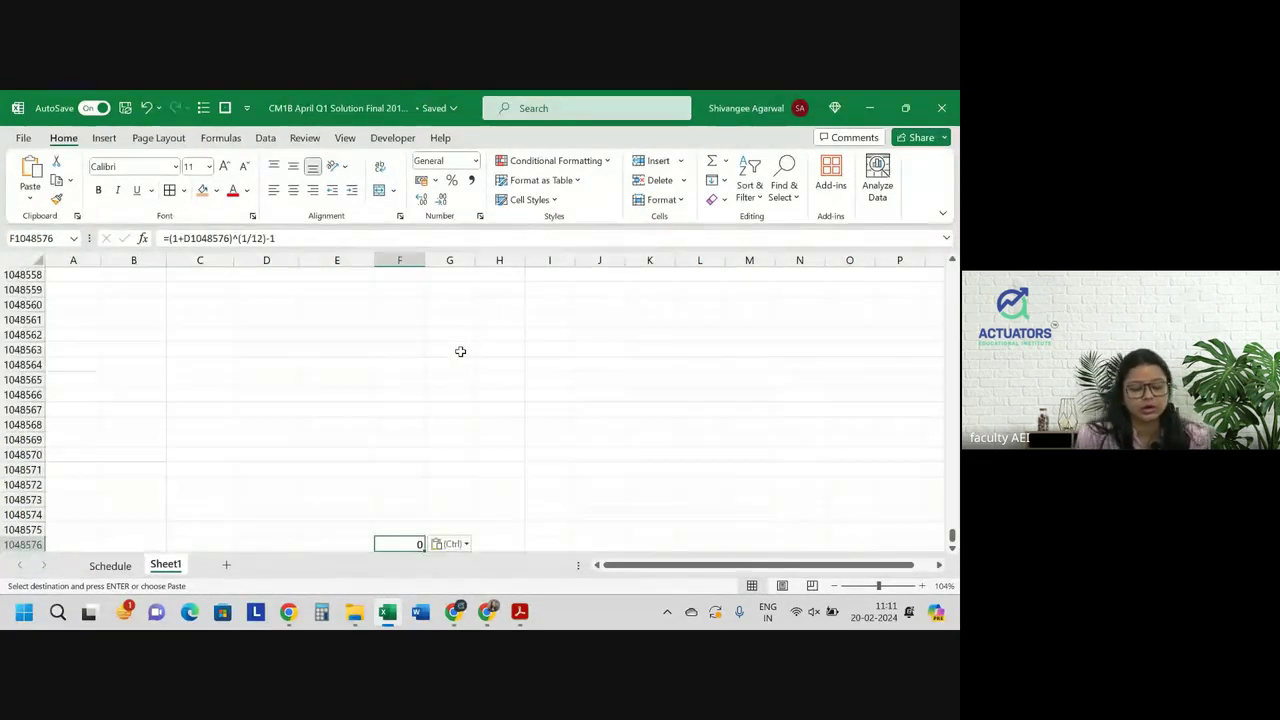
key(Delete)
key(ctrl+Up)
key(Down)
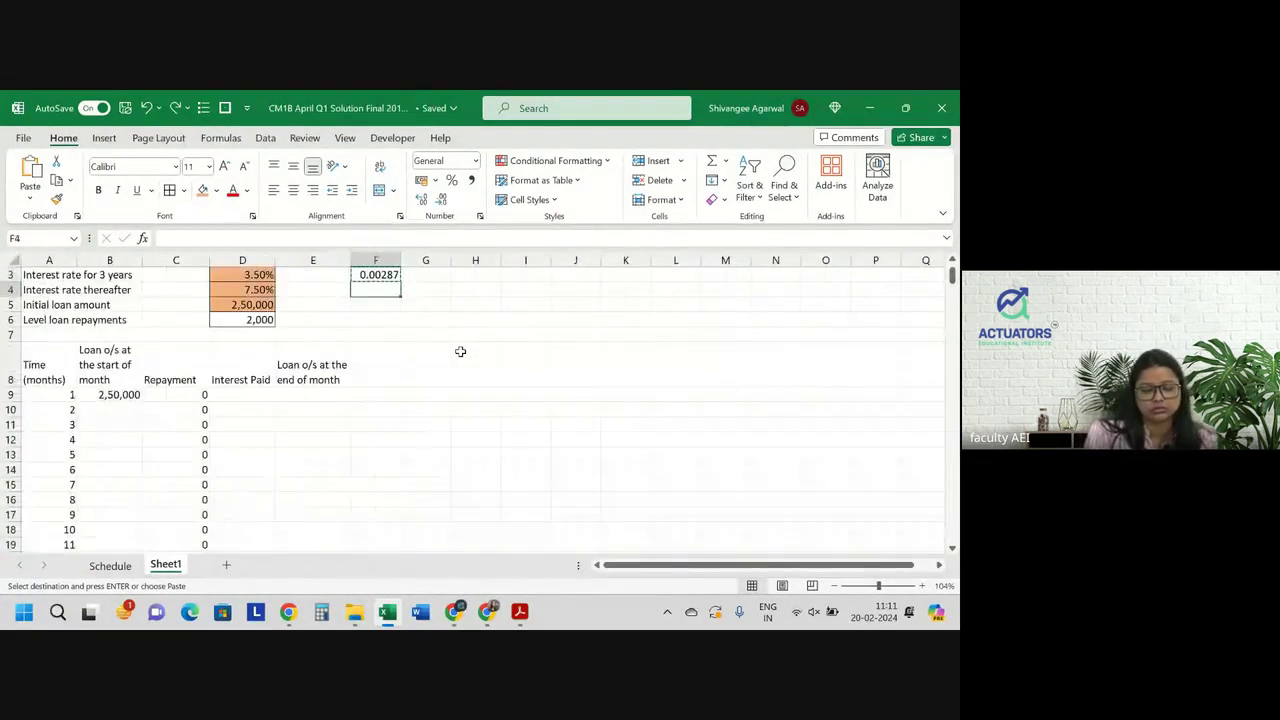
key(ctrl+v)
key(Up)
key(Up)
key(Up)
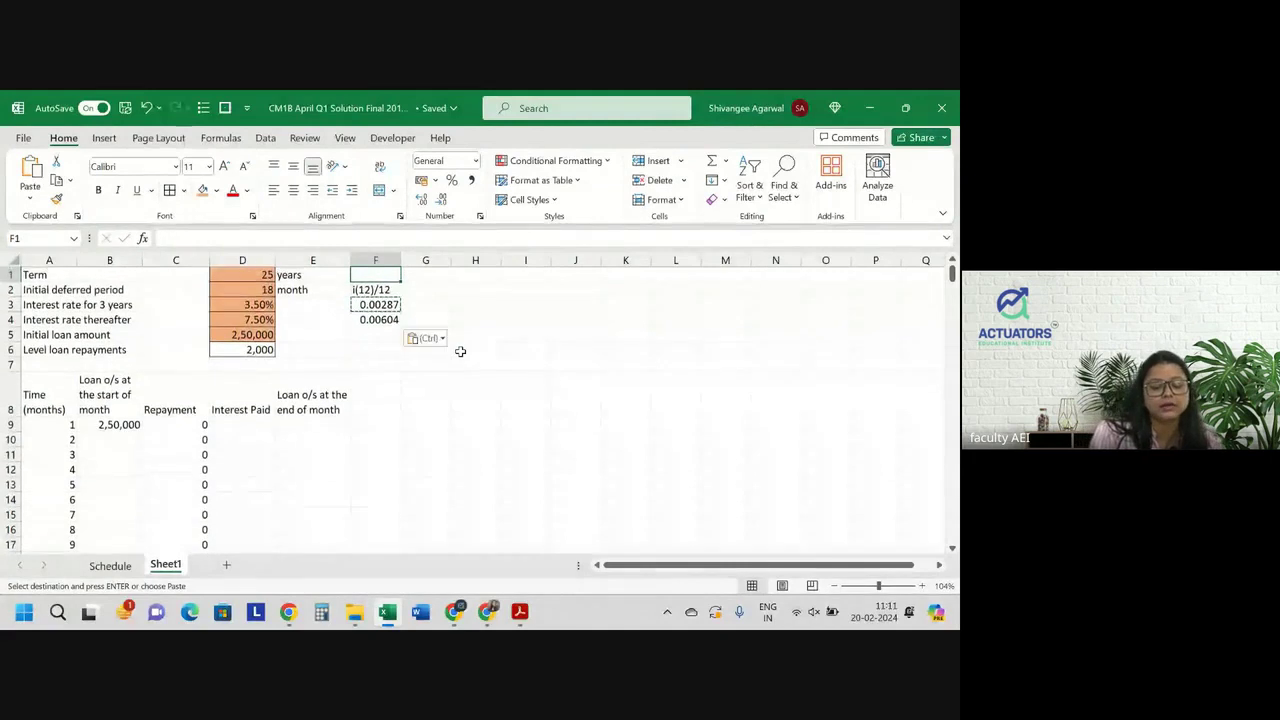
key(ctrl)
key(Escape)
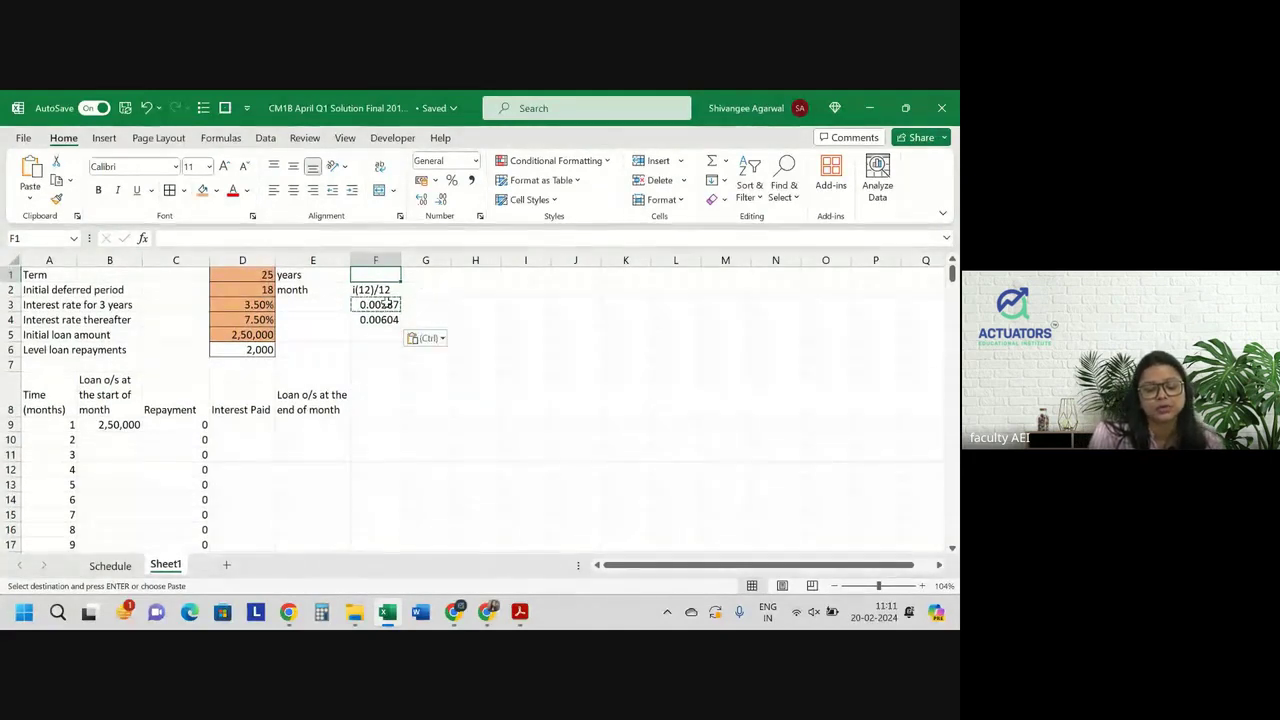
Format F3:F4 as Percentage, showing 0.287% and 0.604%
click(387, 304)
drag(387, 304, 385, 320)
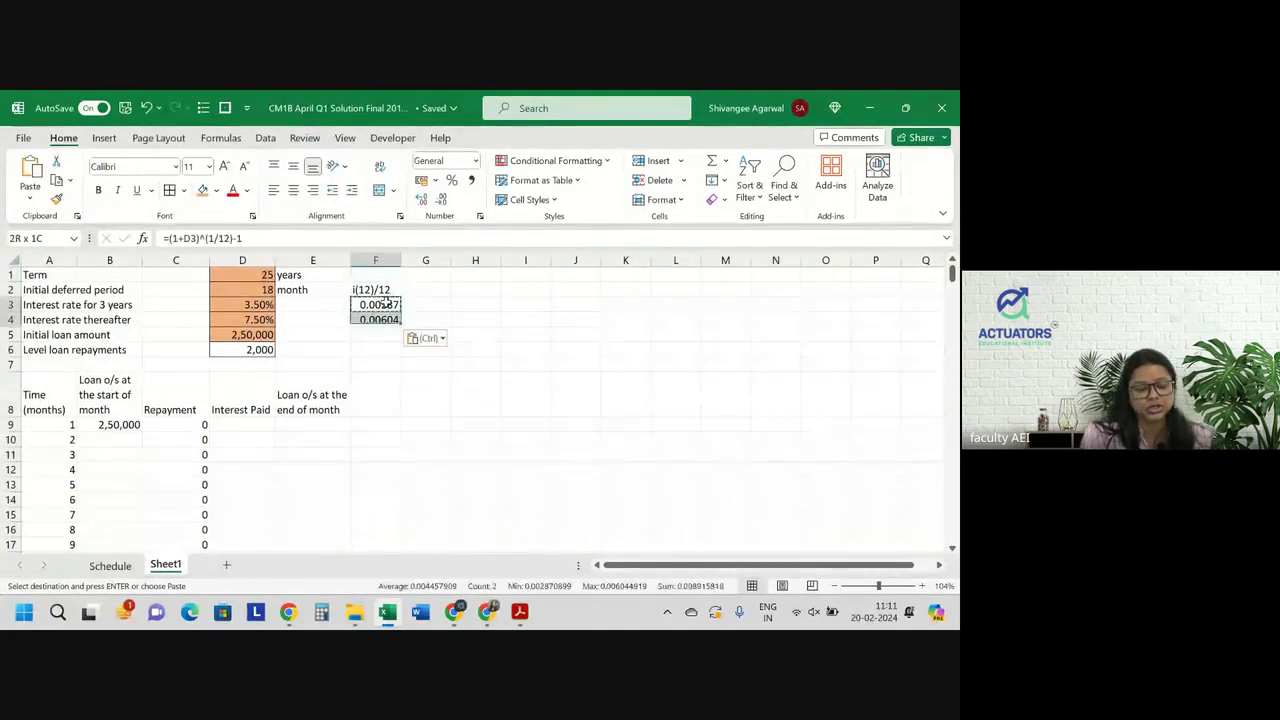
click(452, 180)
click(421, 199)
click(421, 199)
click(421, 199)
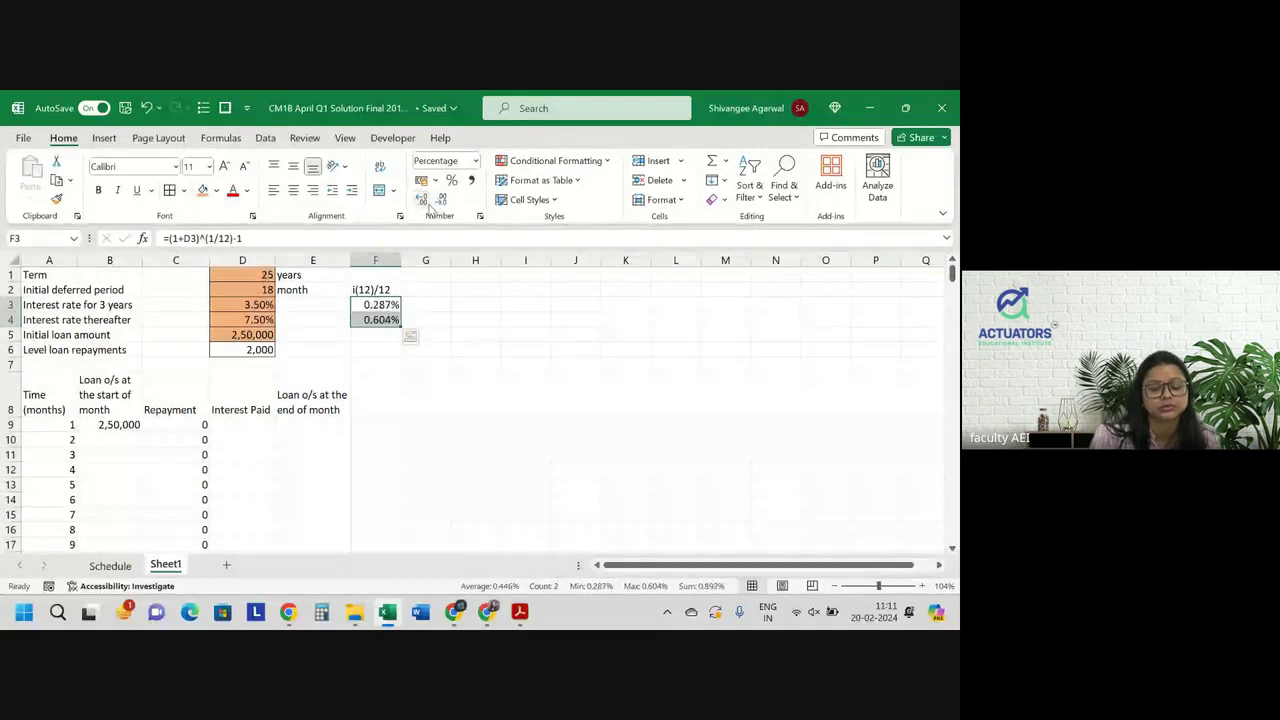
click(436, 272)
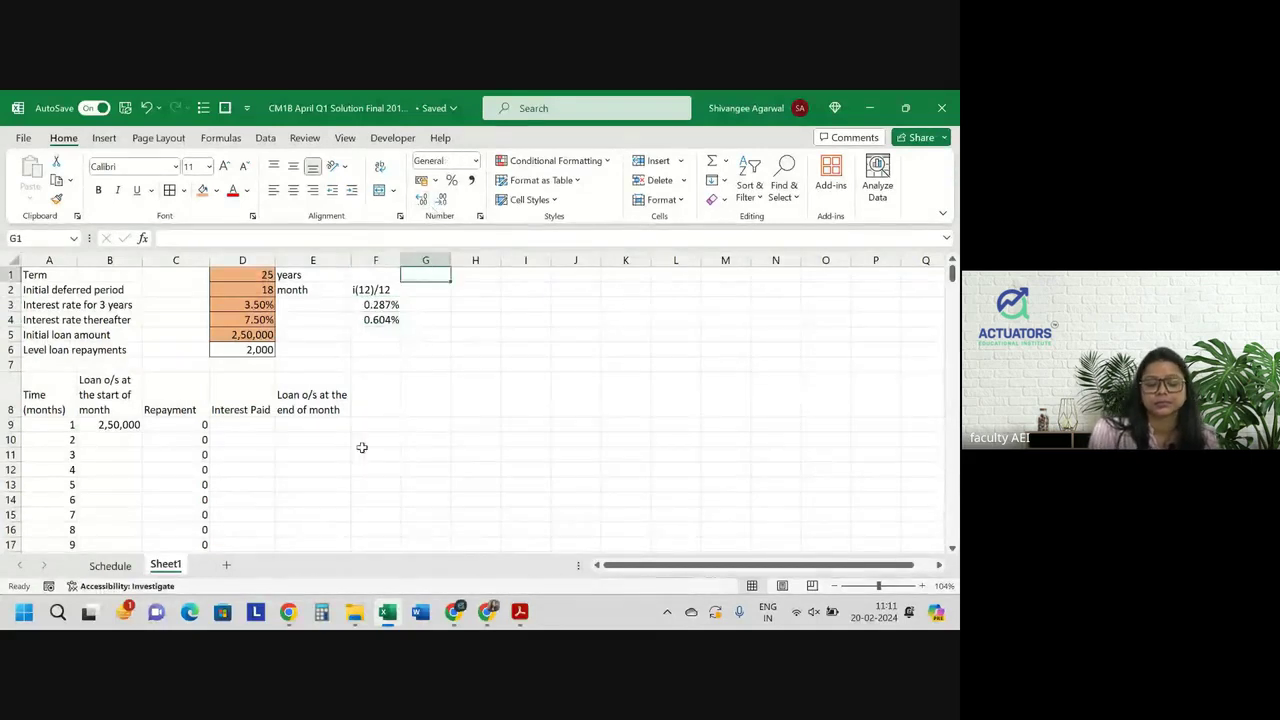
click(249, 423)
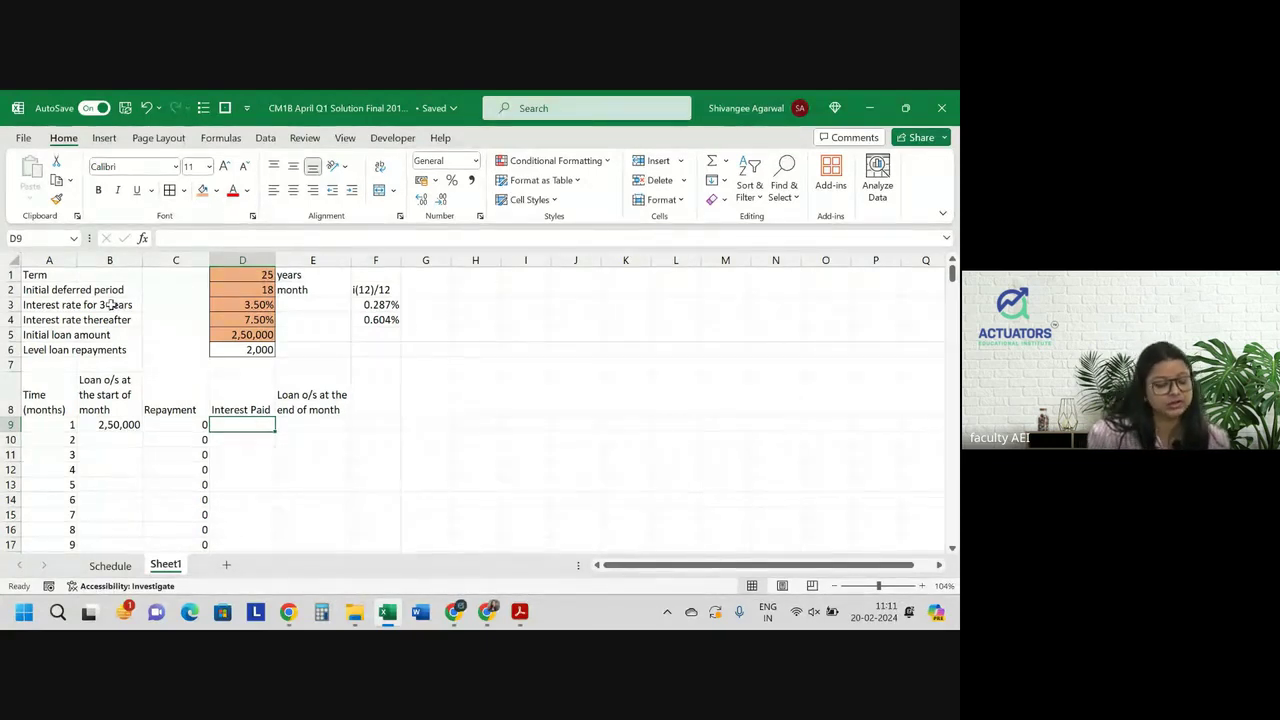
Write 'for', 3 and 'years' in G3:I3, leaving H3 selected
click(426, 304)
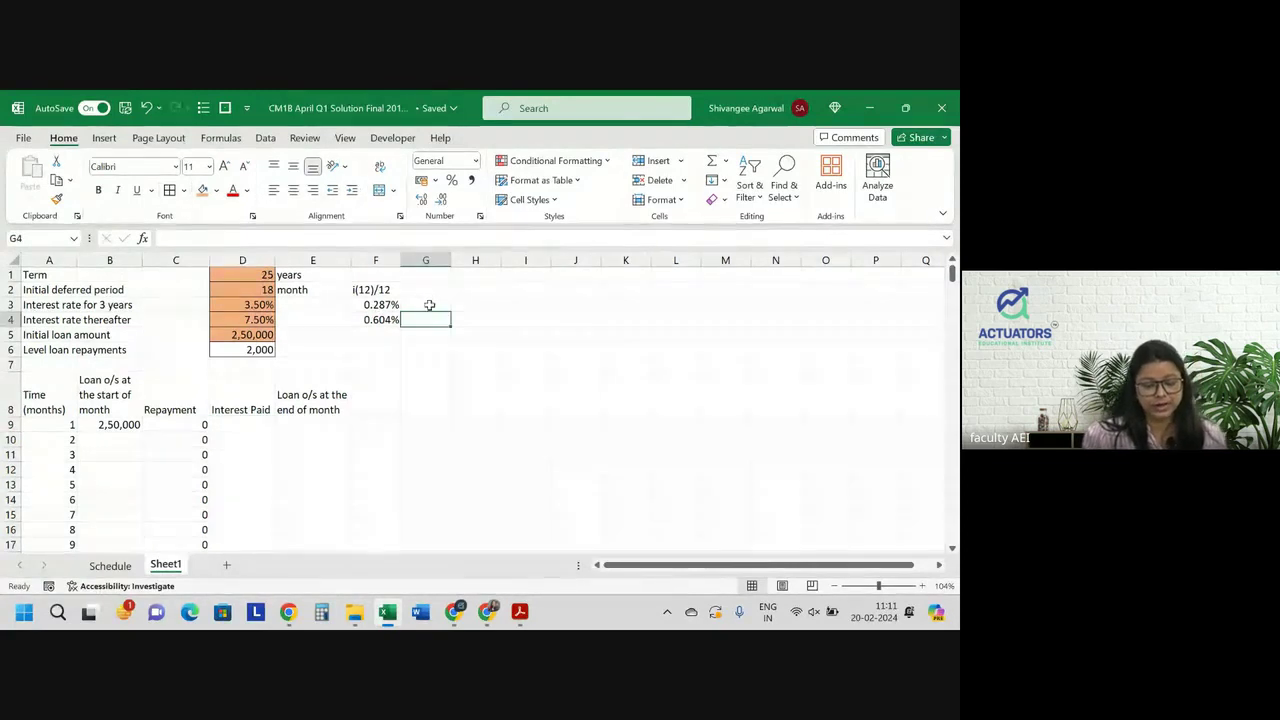
text(for)
key(Tab)
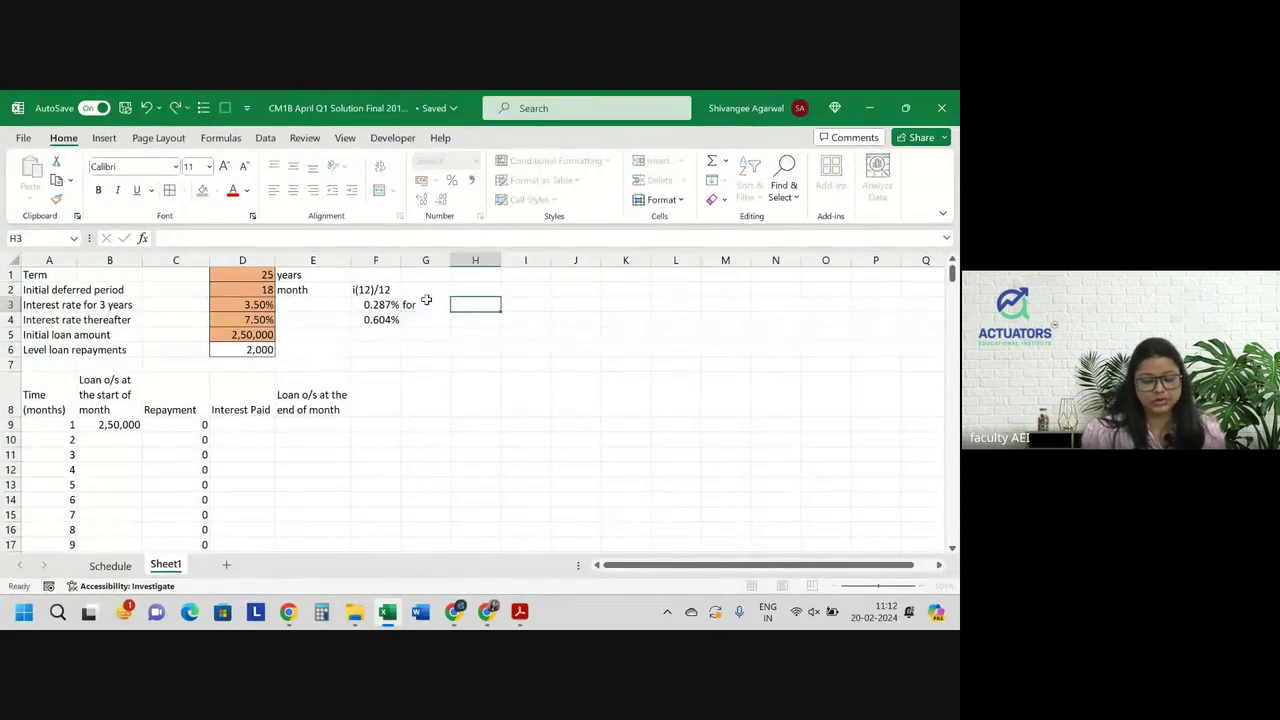
text(3)
key(Tab)
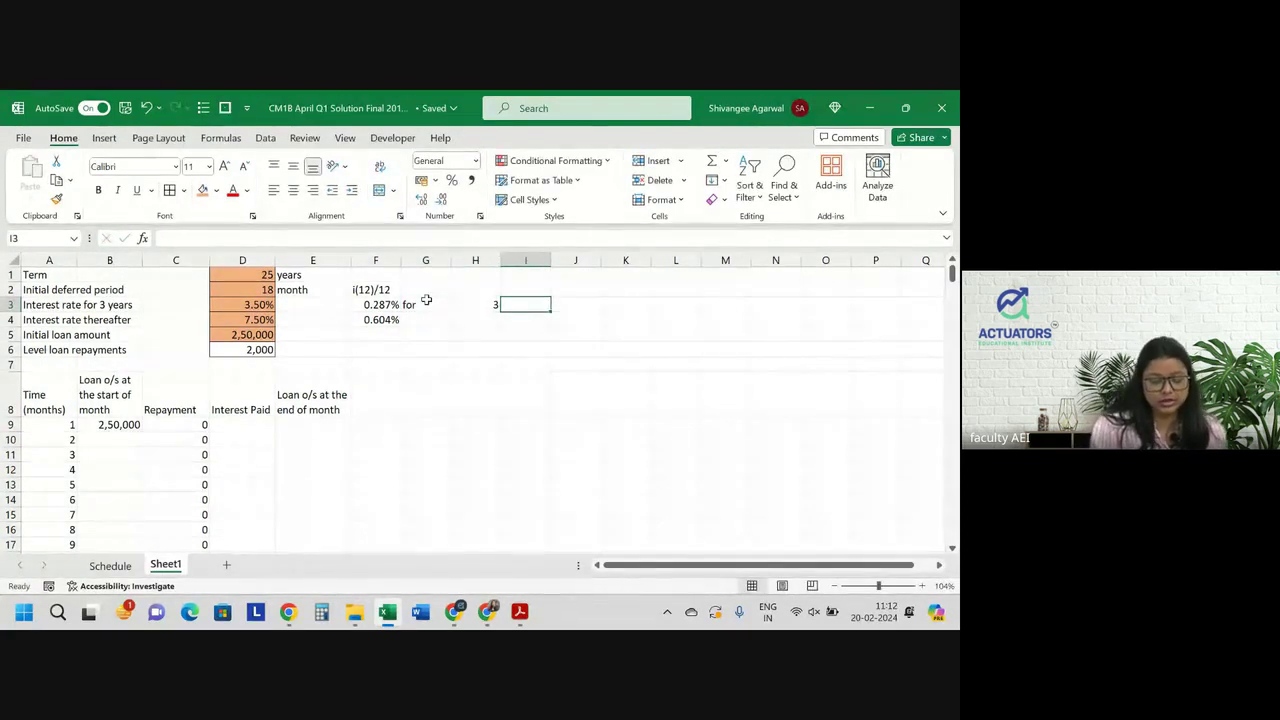
text(years)
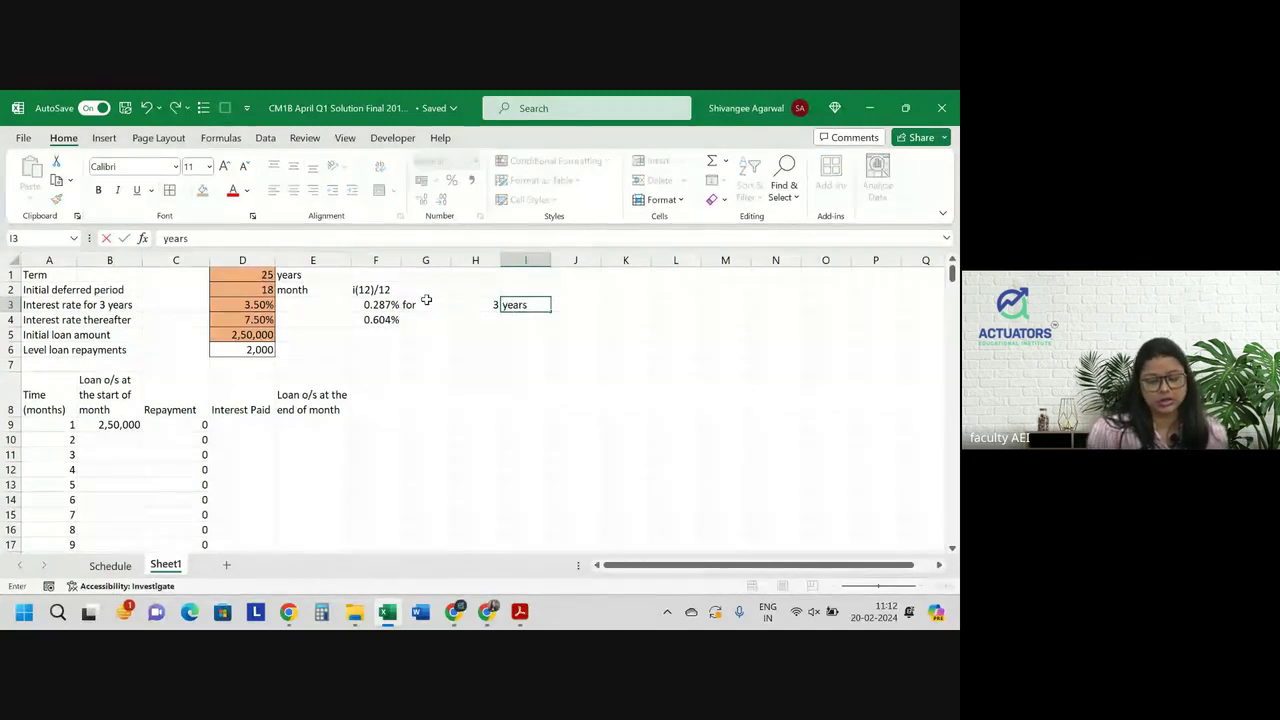
key(Return)
key(Down)
key(Left)
key(Left)
key(Right)
key(Up)
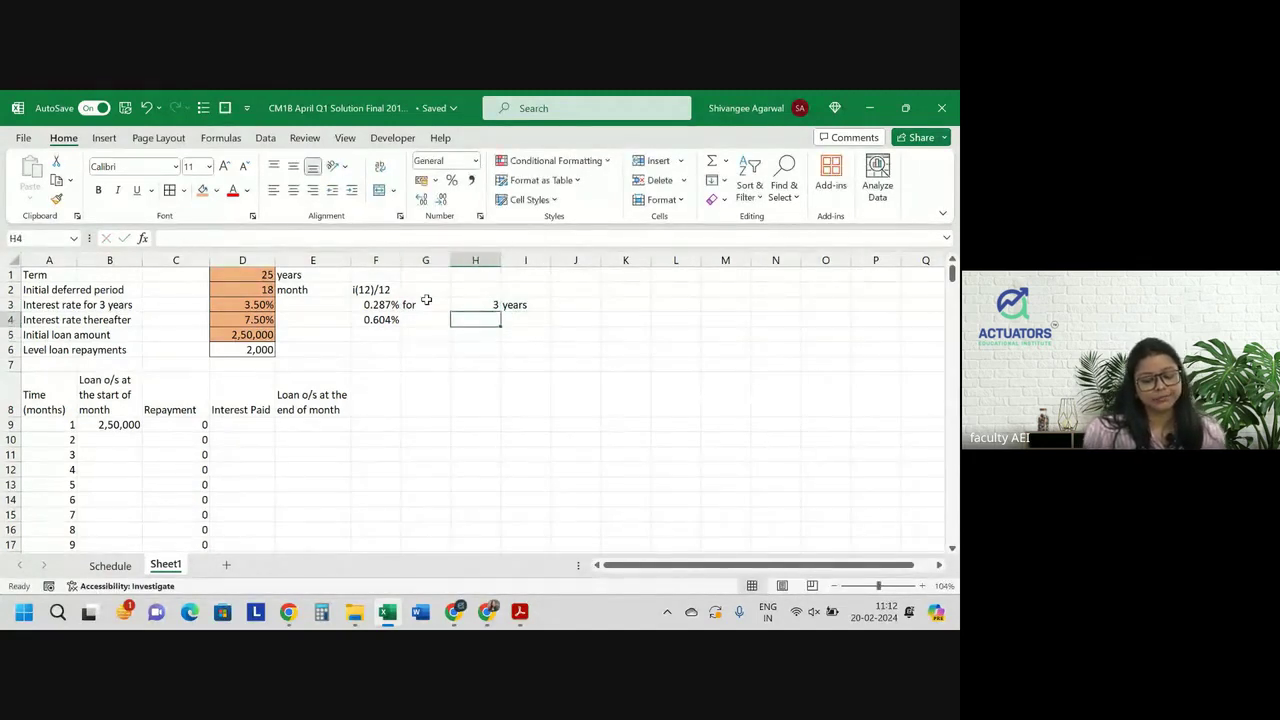
key(Up)
Begin the D9 Interest Paid formula as =IF(A9<=$H$3*12,
click(239, 430)
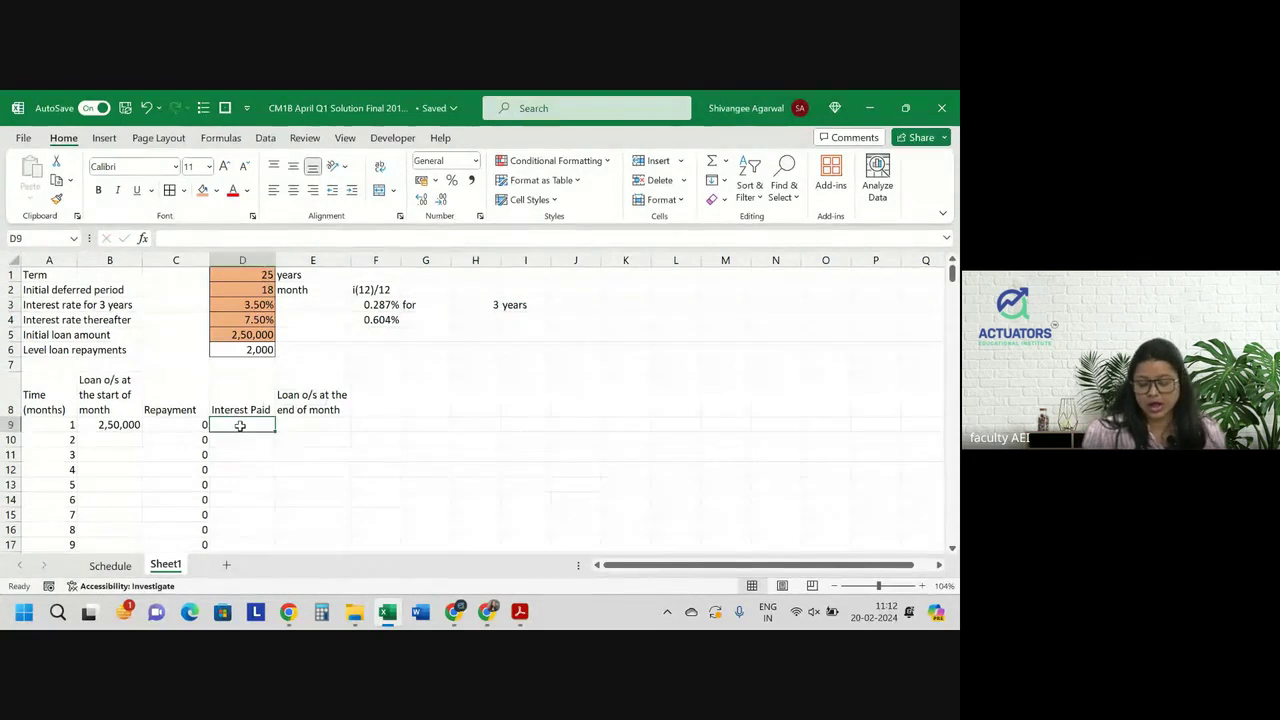
text(=if)
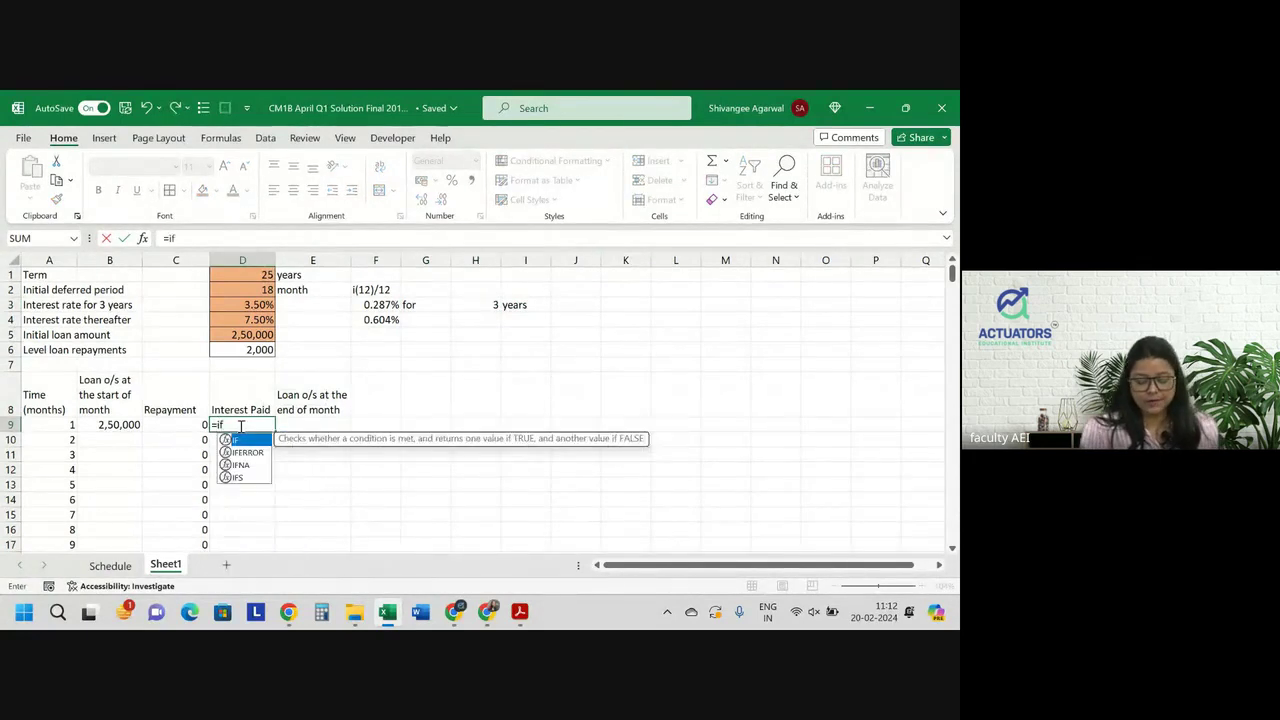
text(()
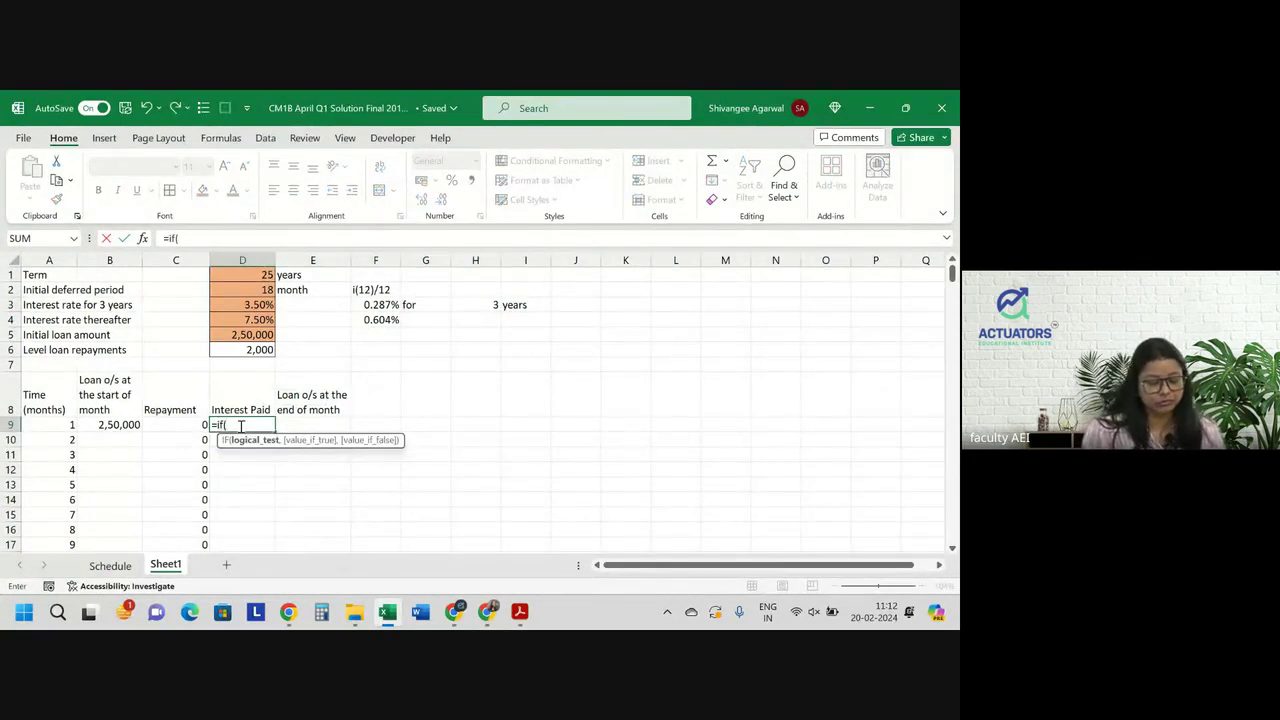
key(Left)
key(Left)
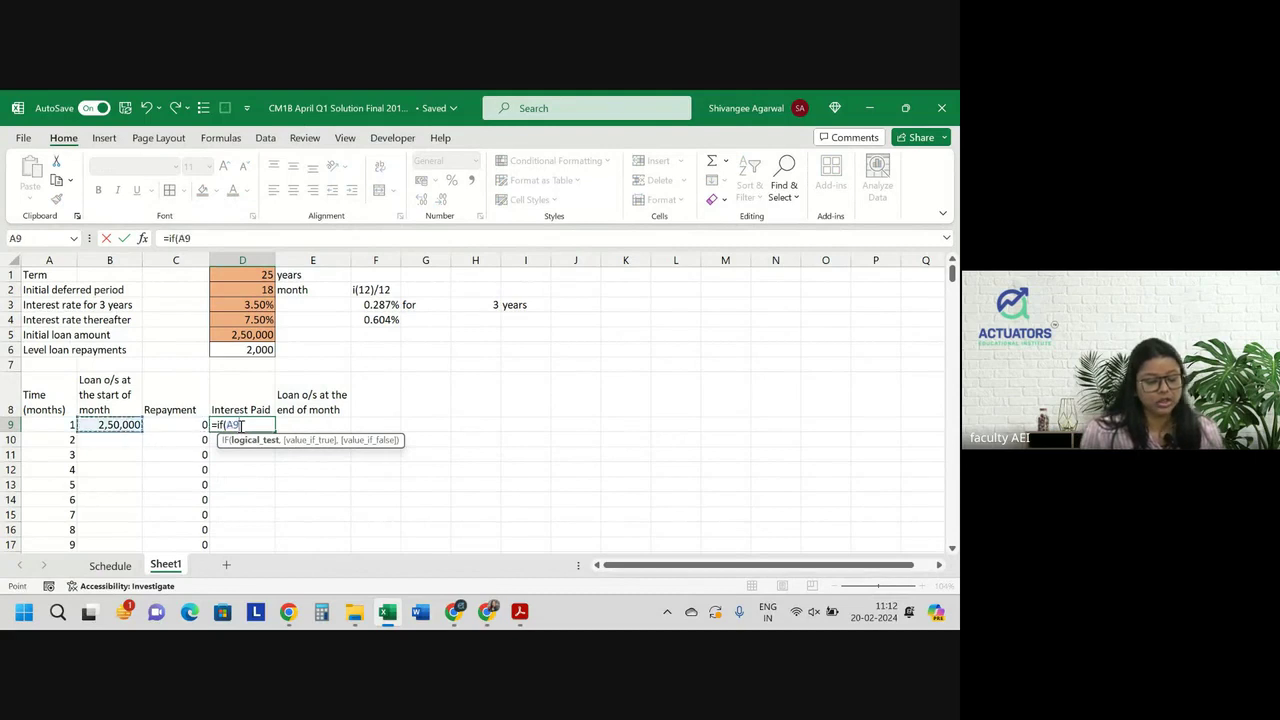
key(Left)
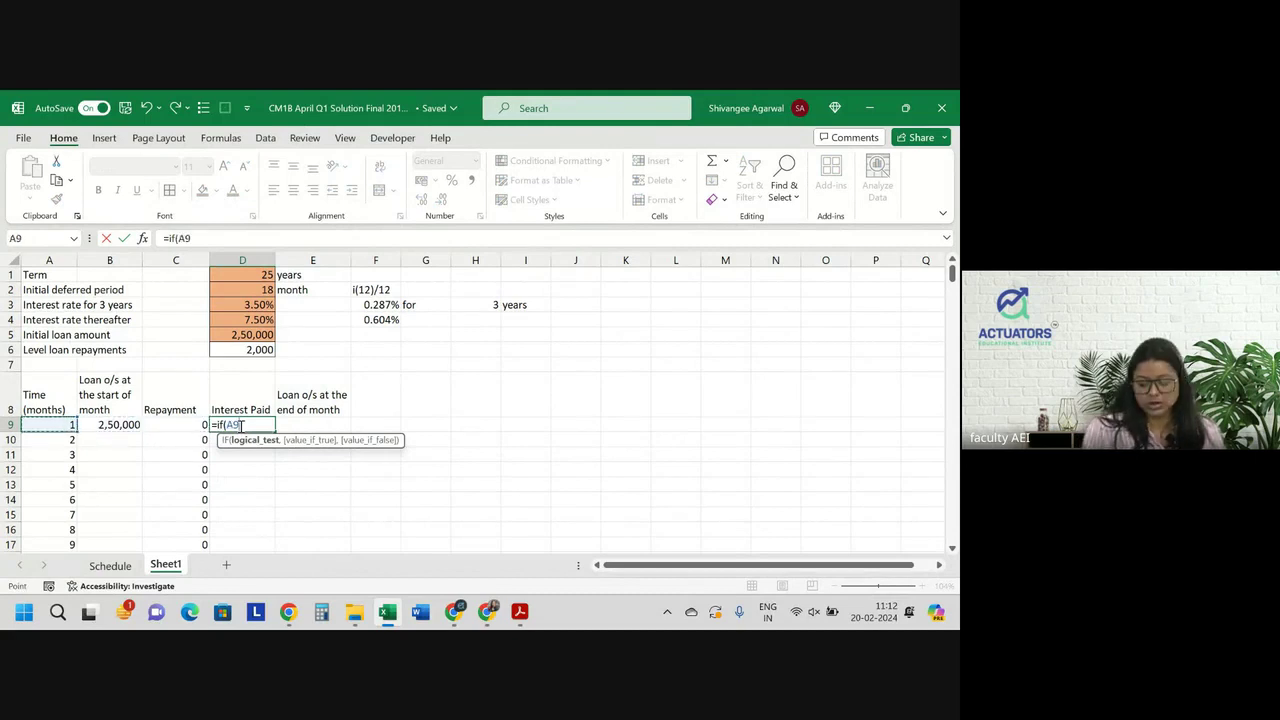
text(=)
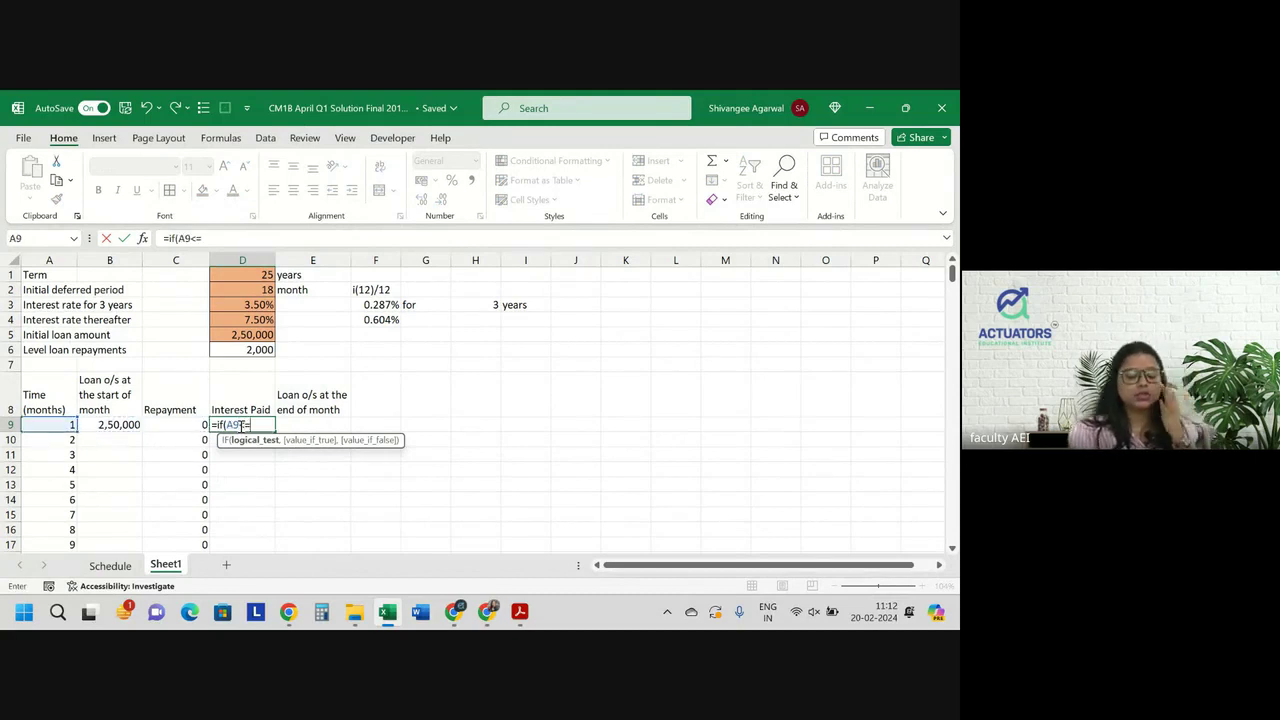
click(490, 292)
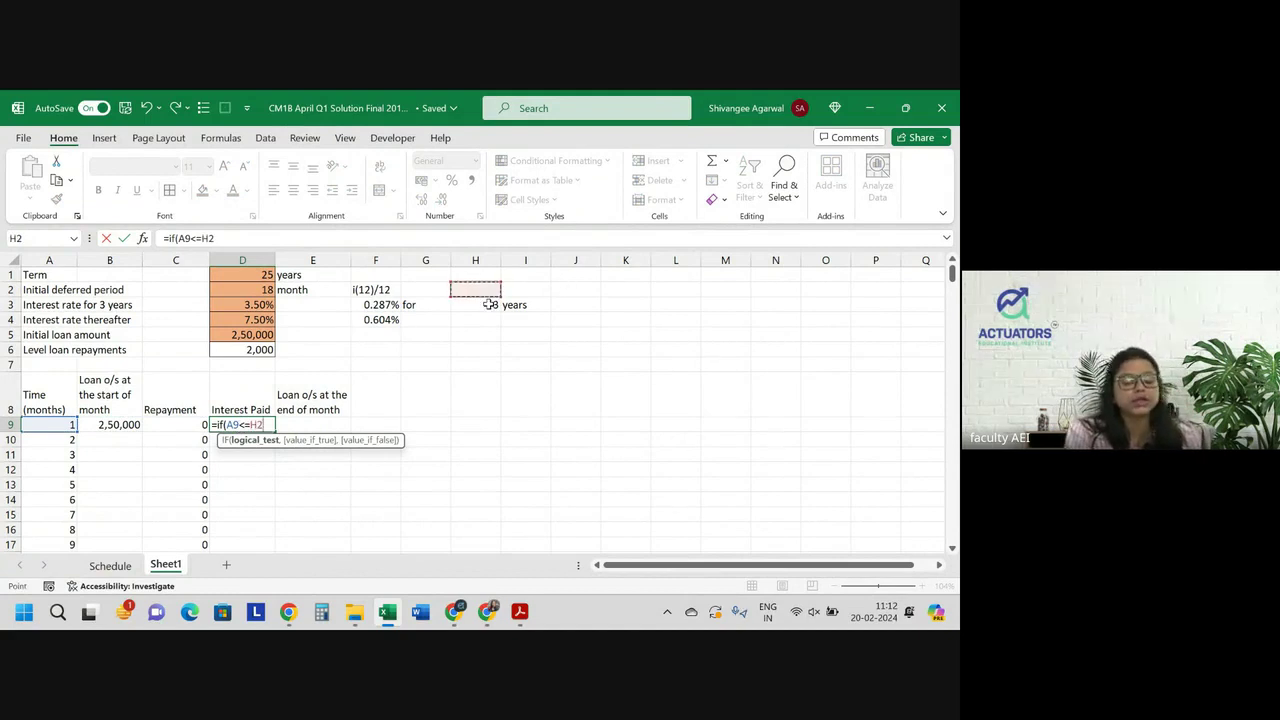
click(490, 304)
key(F4)
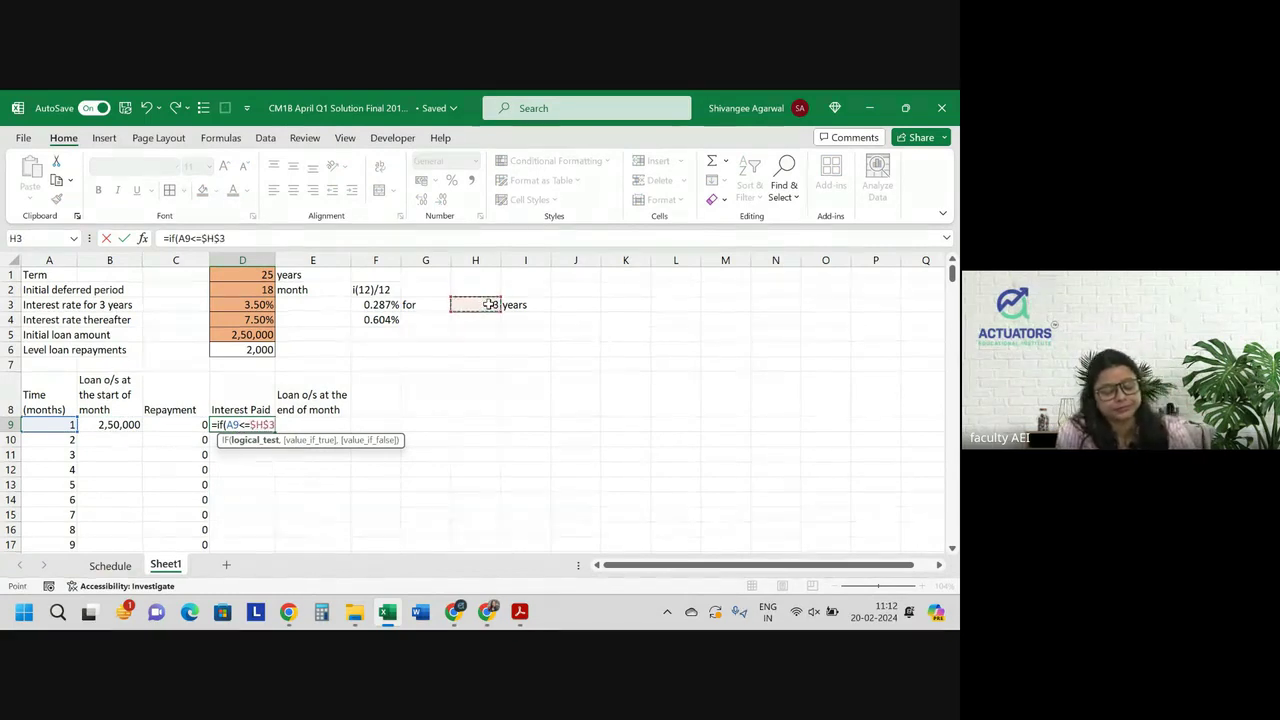
text(*12)
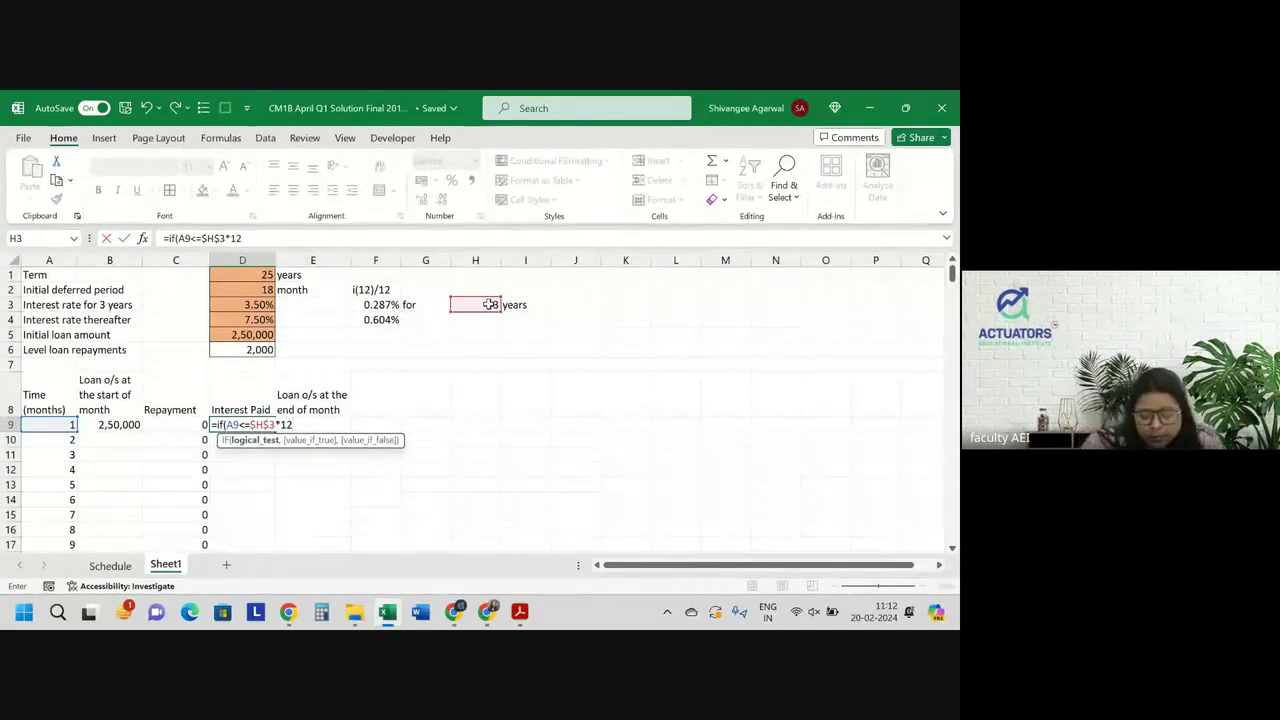
text(,)
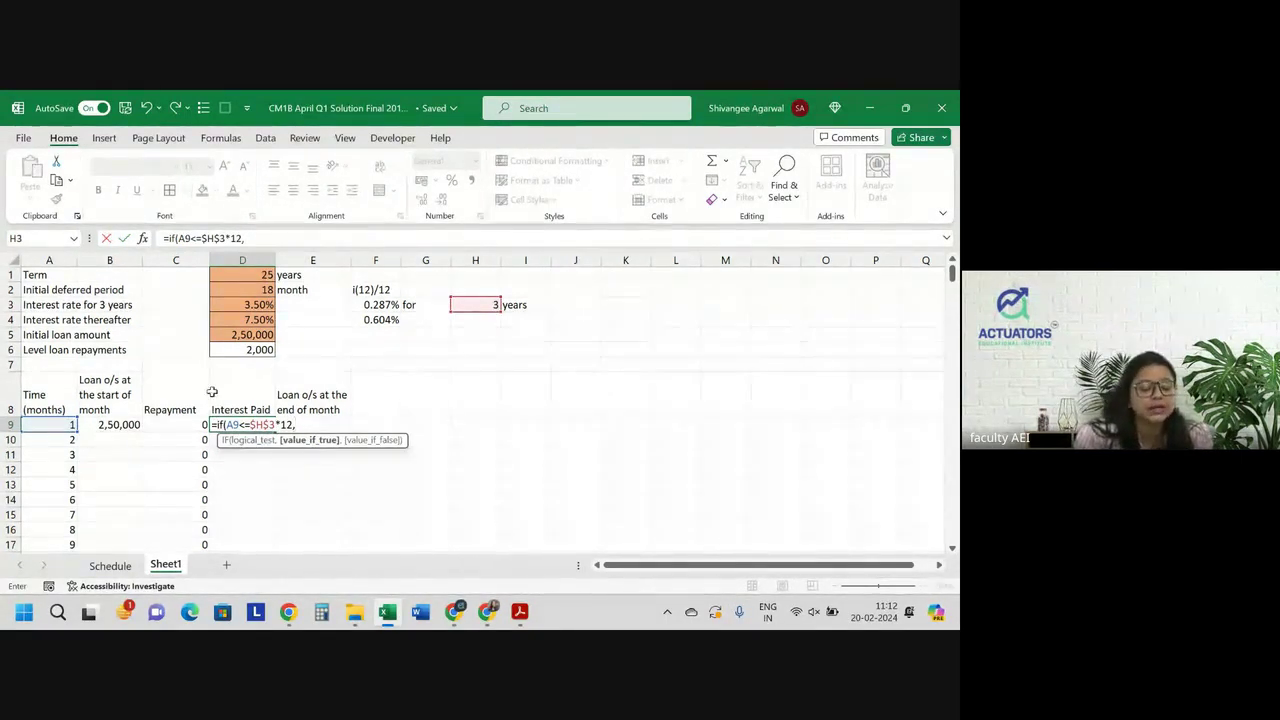
Complete the formula with $F$3,$F$4 as the rates, multiplied by B9
click(388, 304)
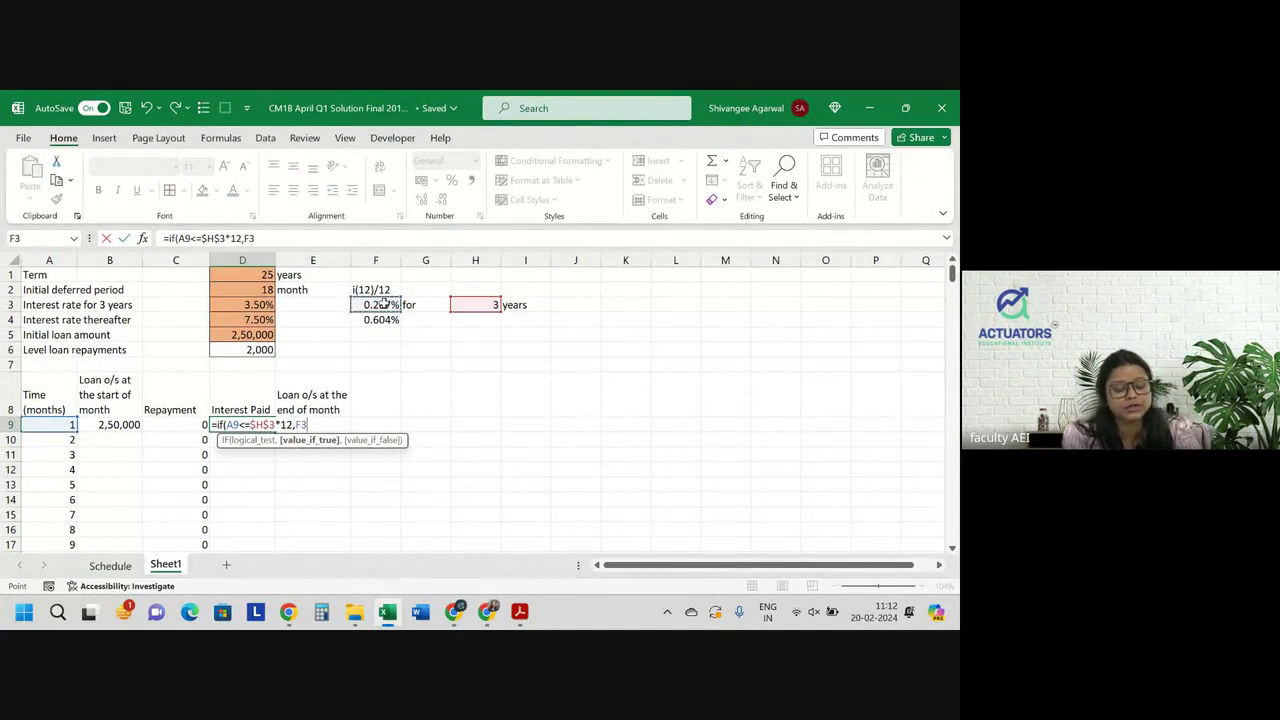
key(BackSpace)
key(Escape)
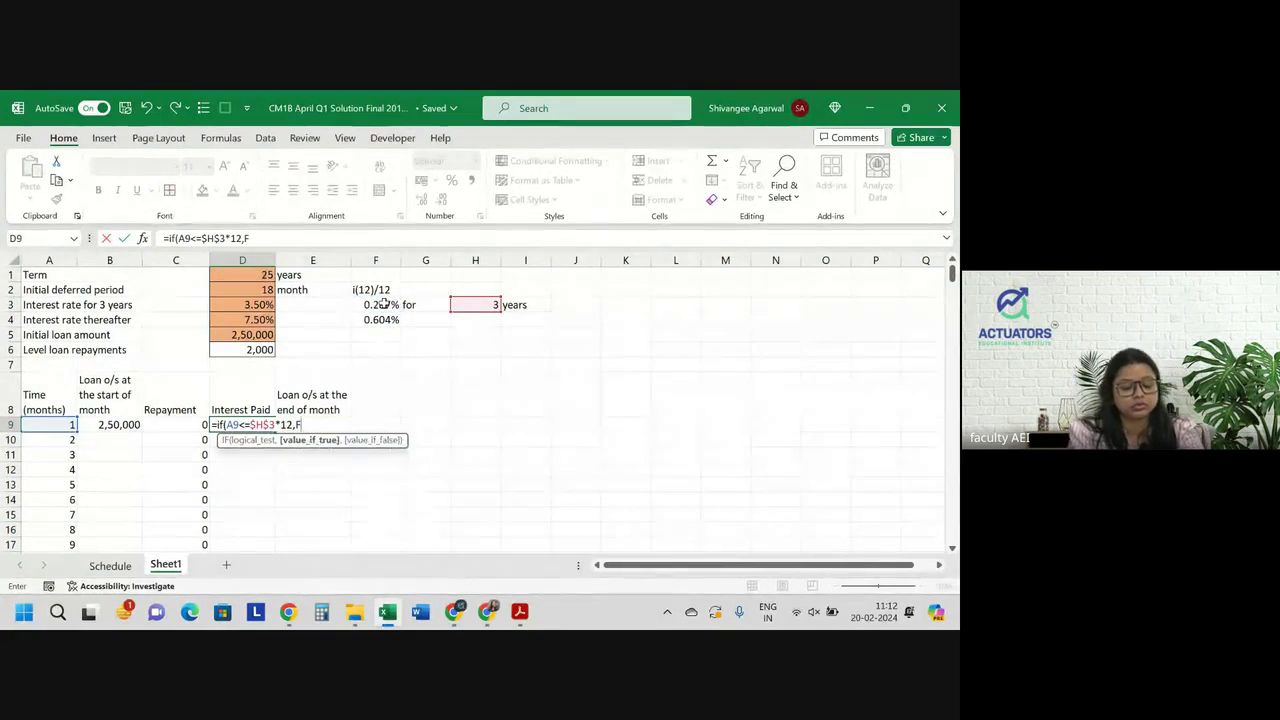
click(310, 421)
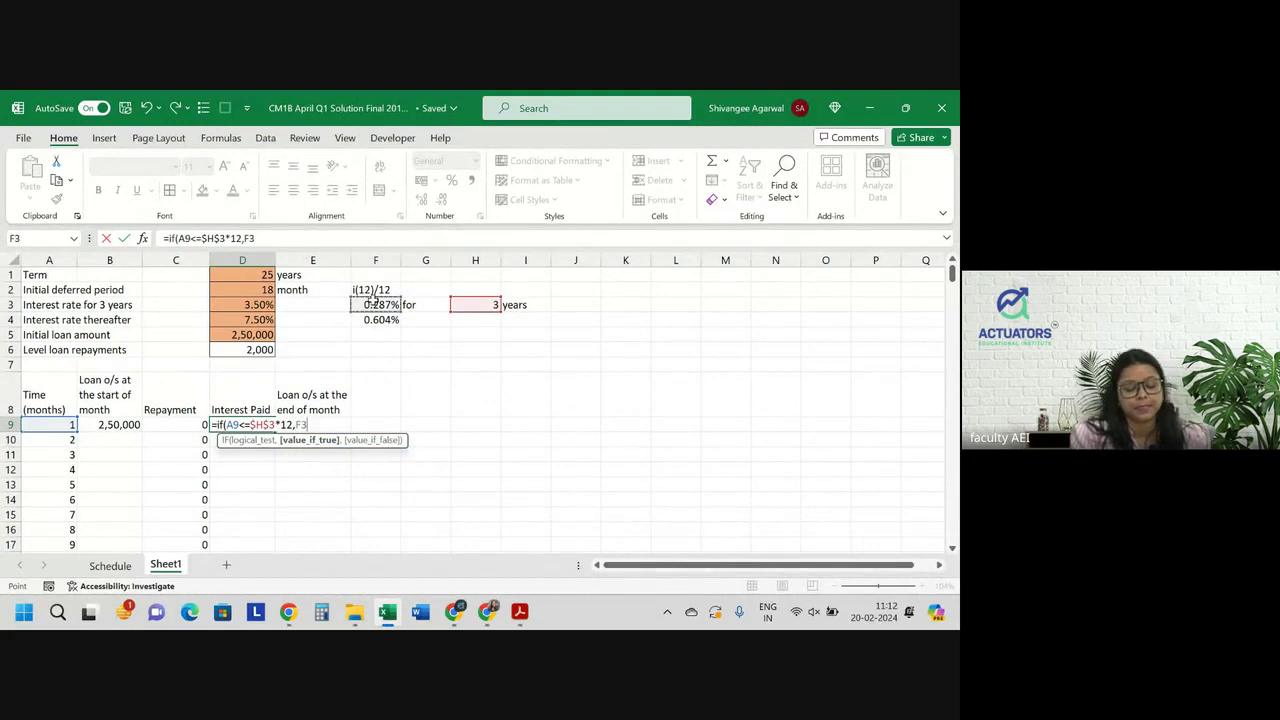
key(BackSpace)
key(BackSpace)
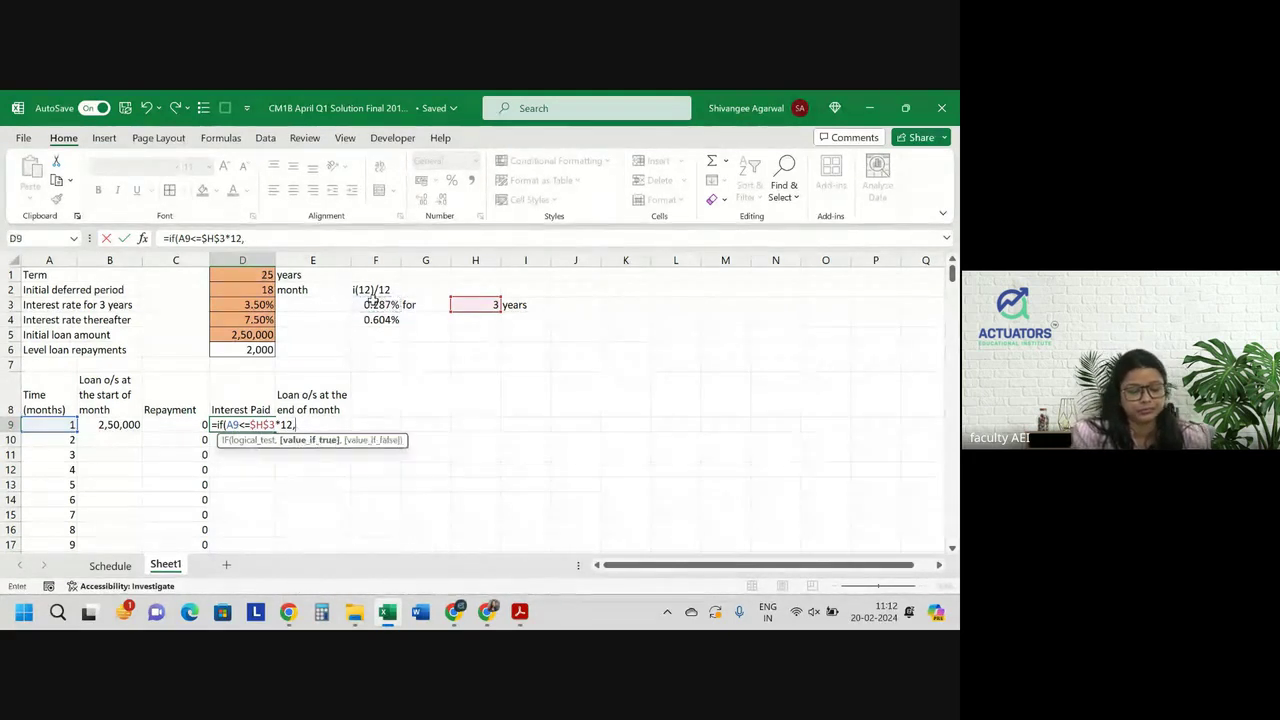
click(372, 300)
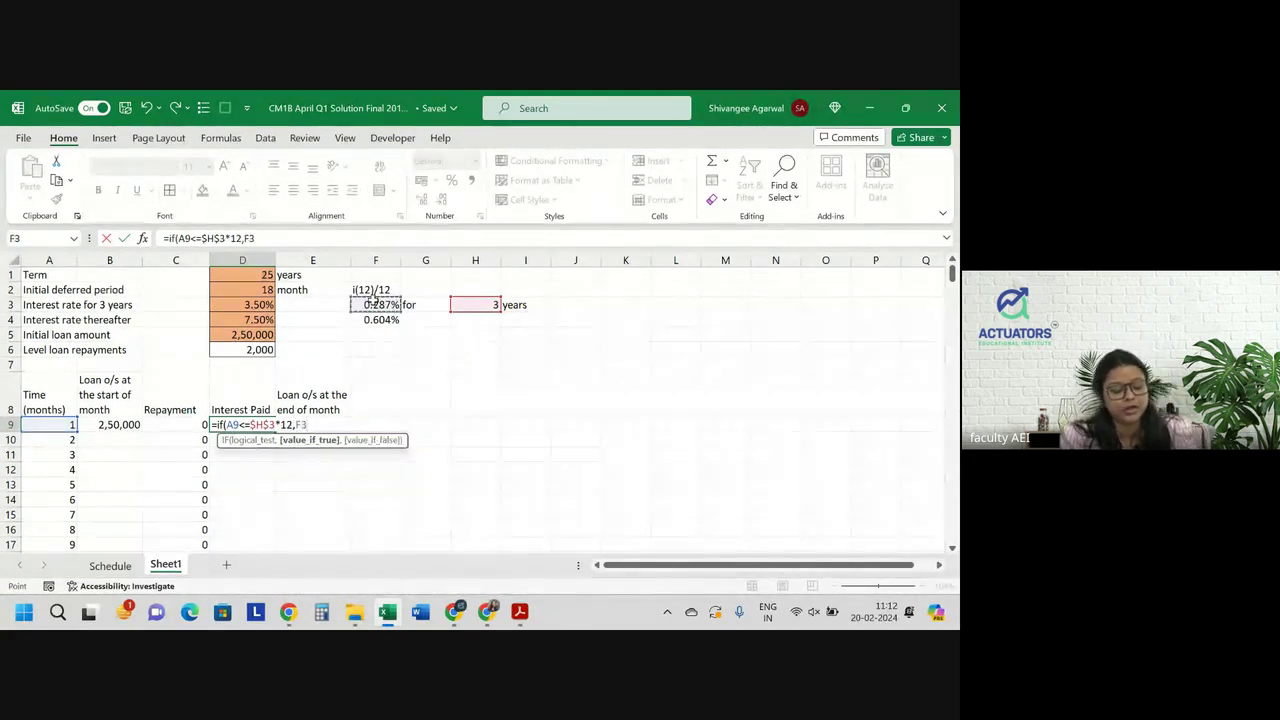
key(F4)
text($F$3,)
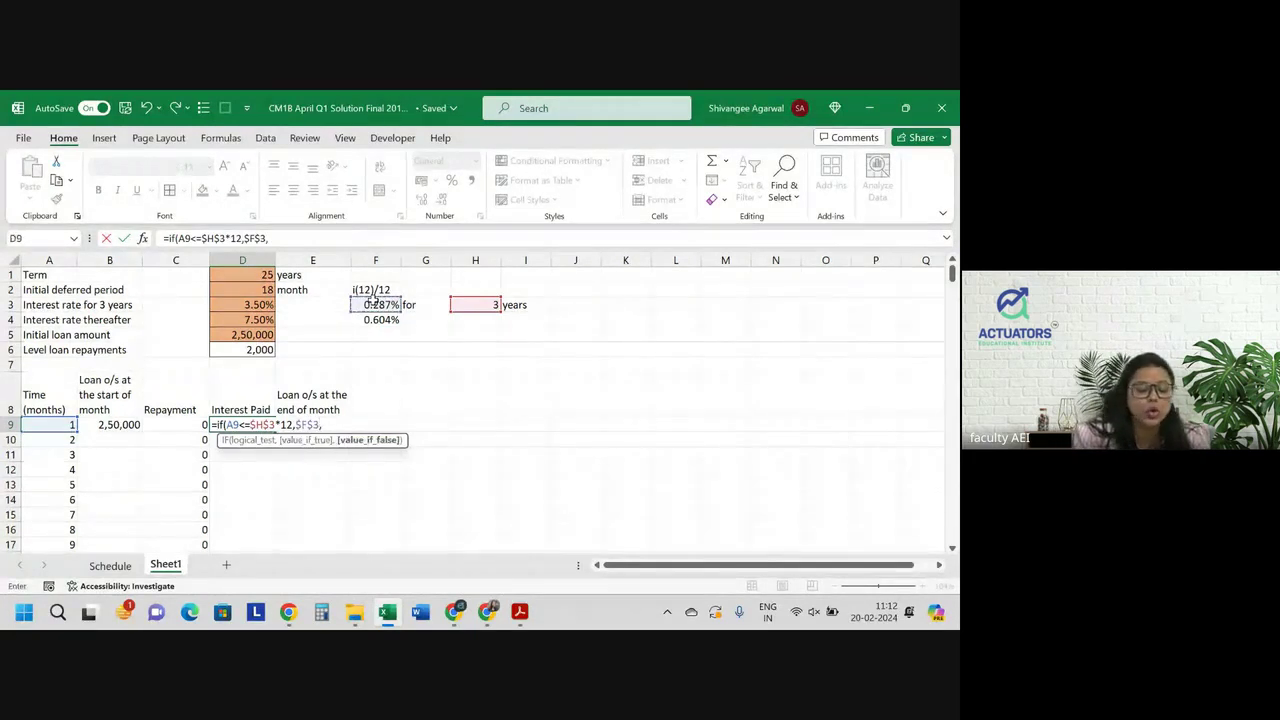
click(378, 317)
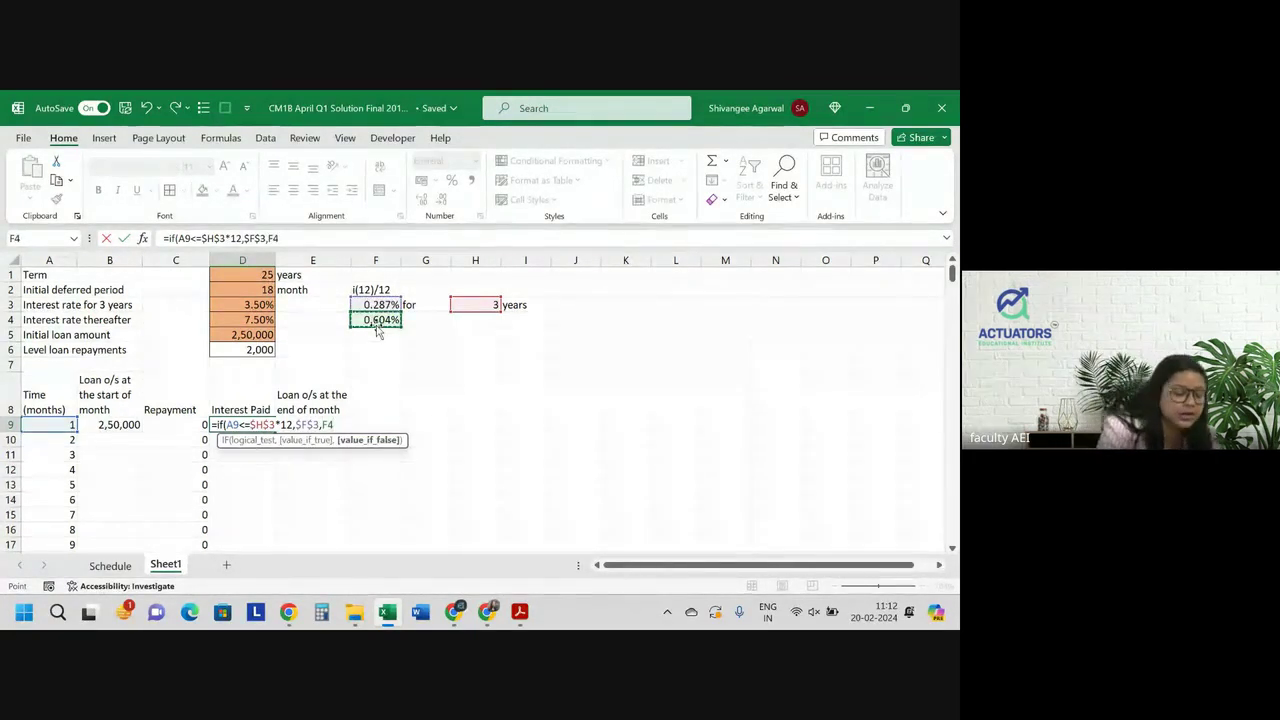
key(F4)
text())
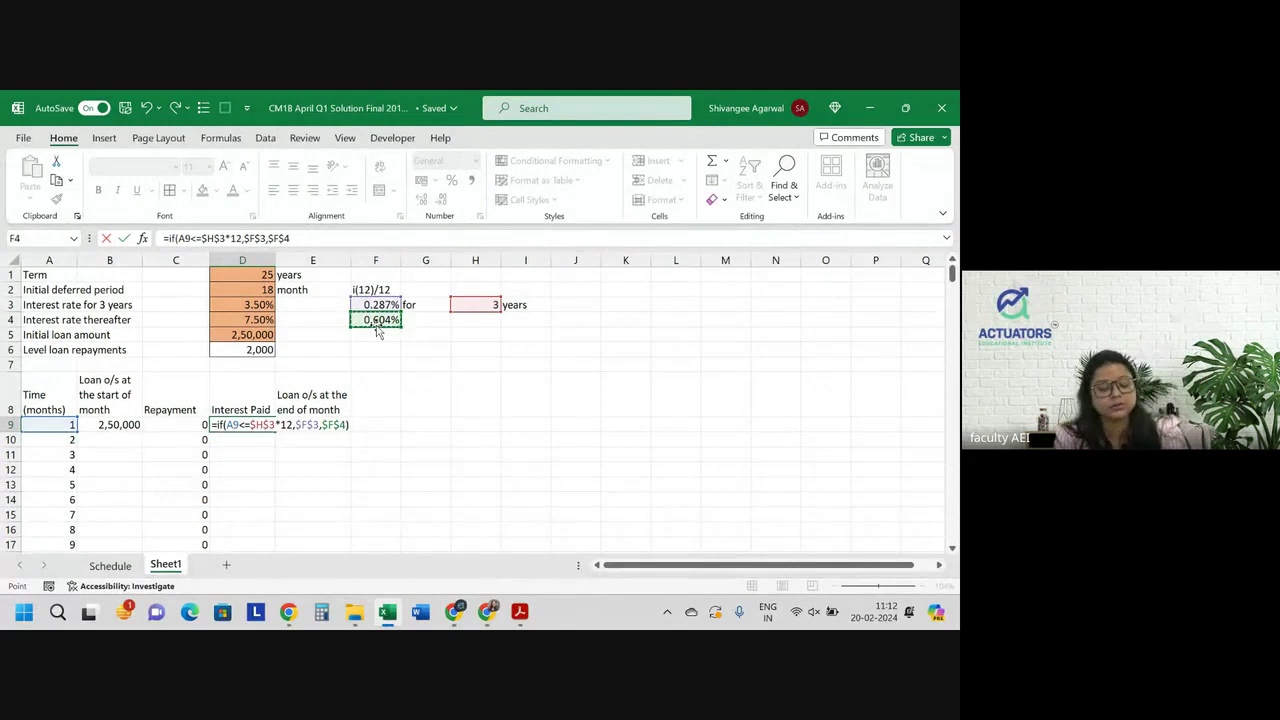
text(*)
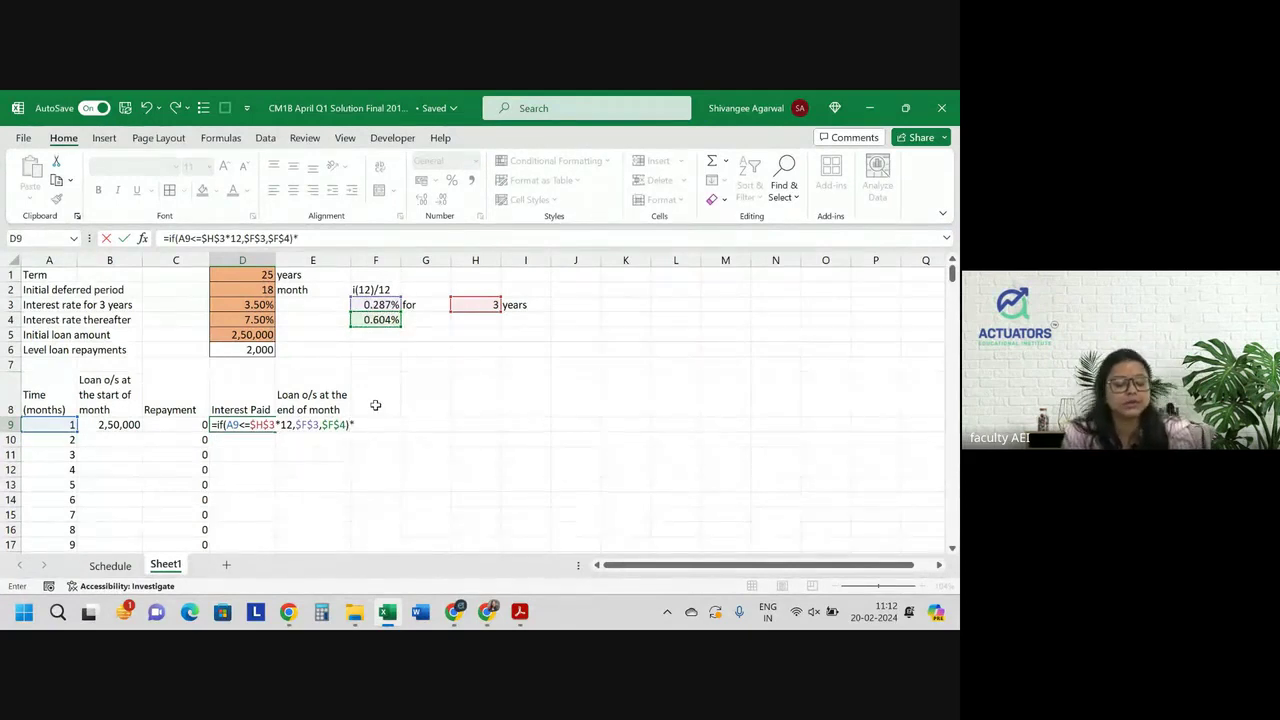
click(115, 426)
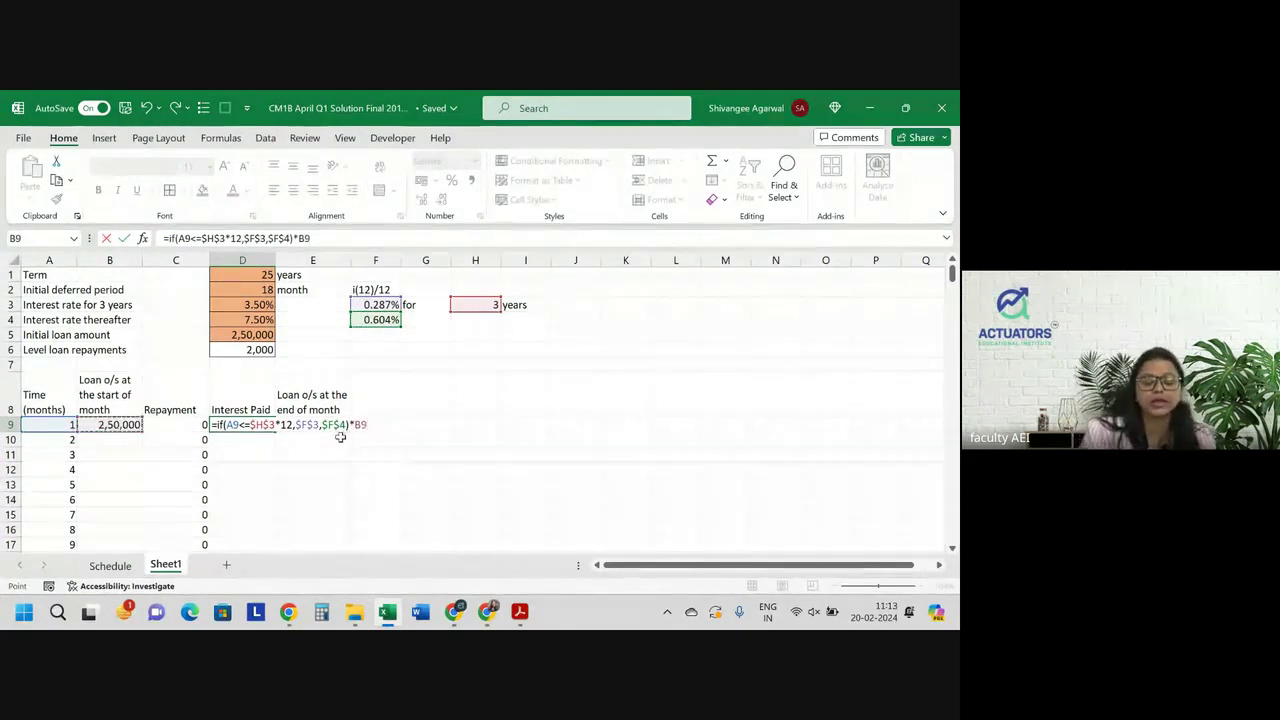
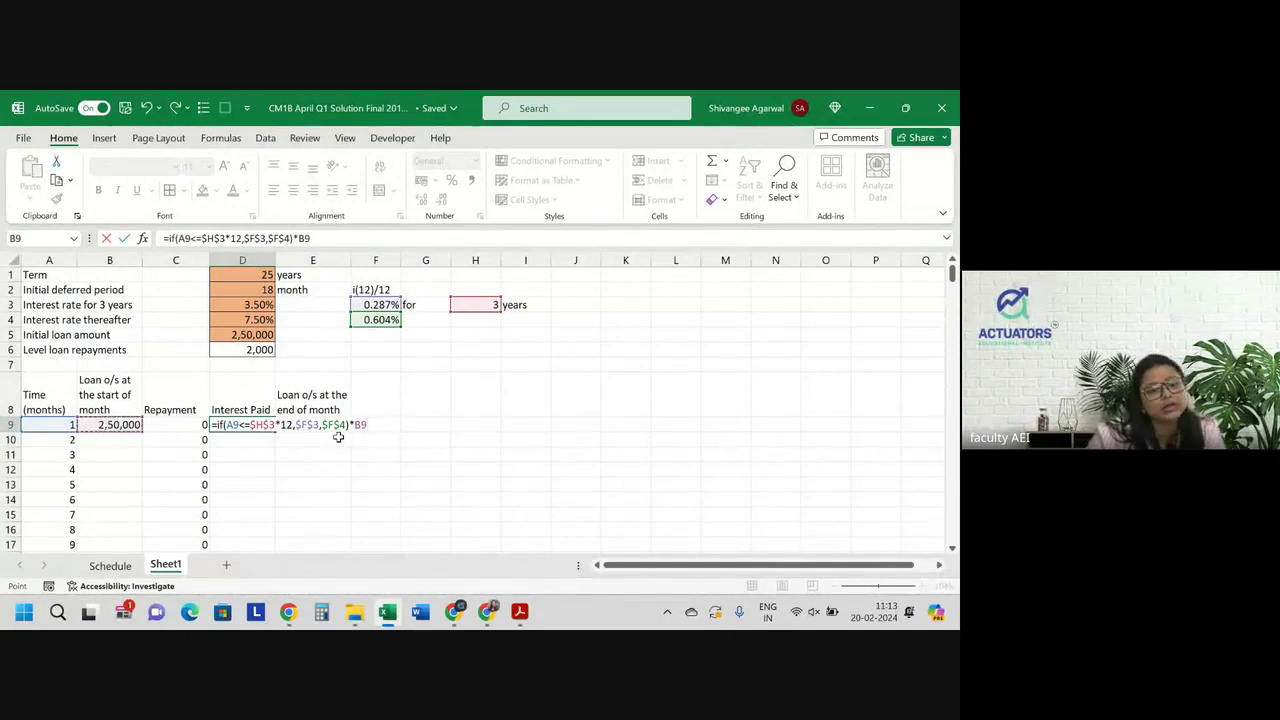
Commit the D9 interest formula, fill it down column D, and show two decimals (717.72)
key(Return)
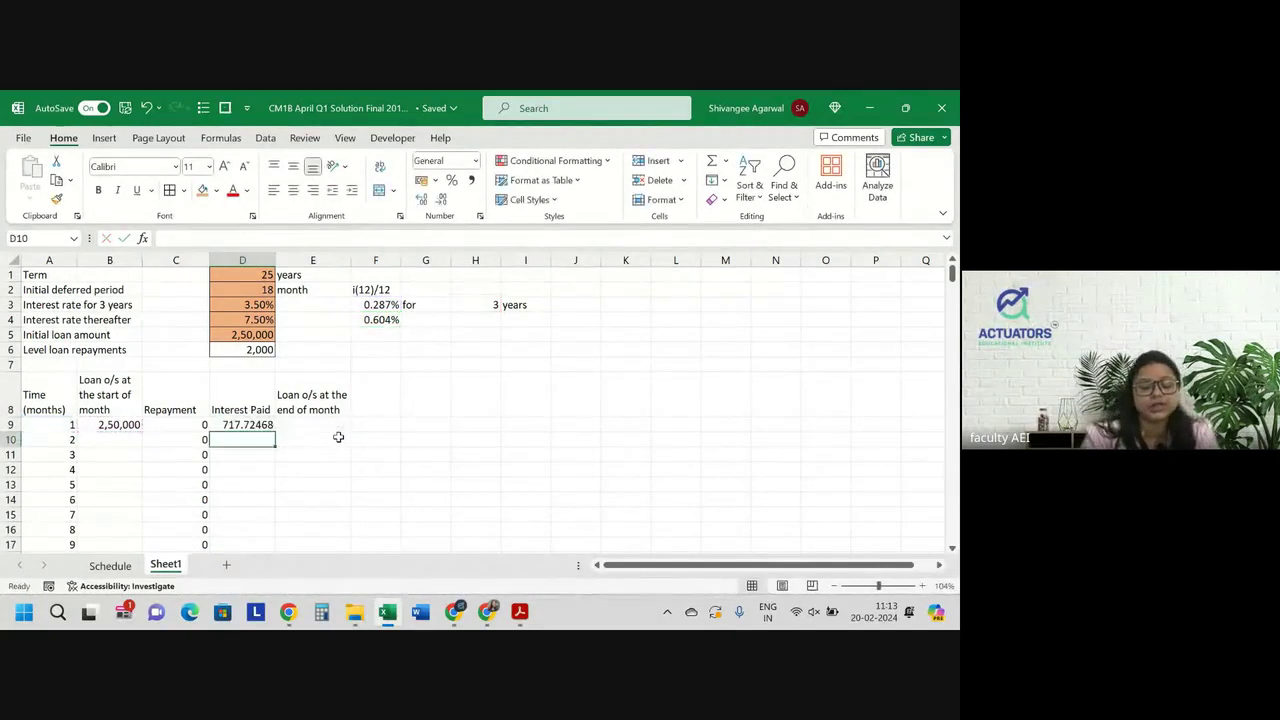
click(269, 426)
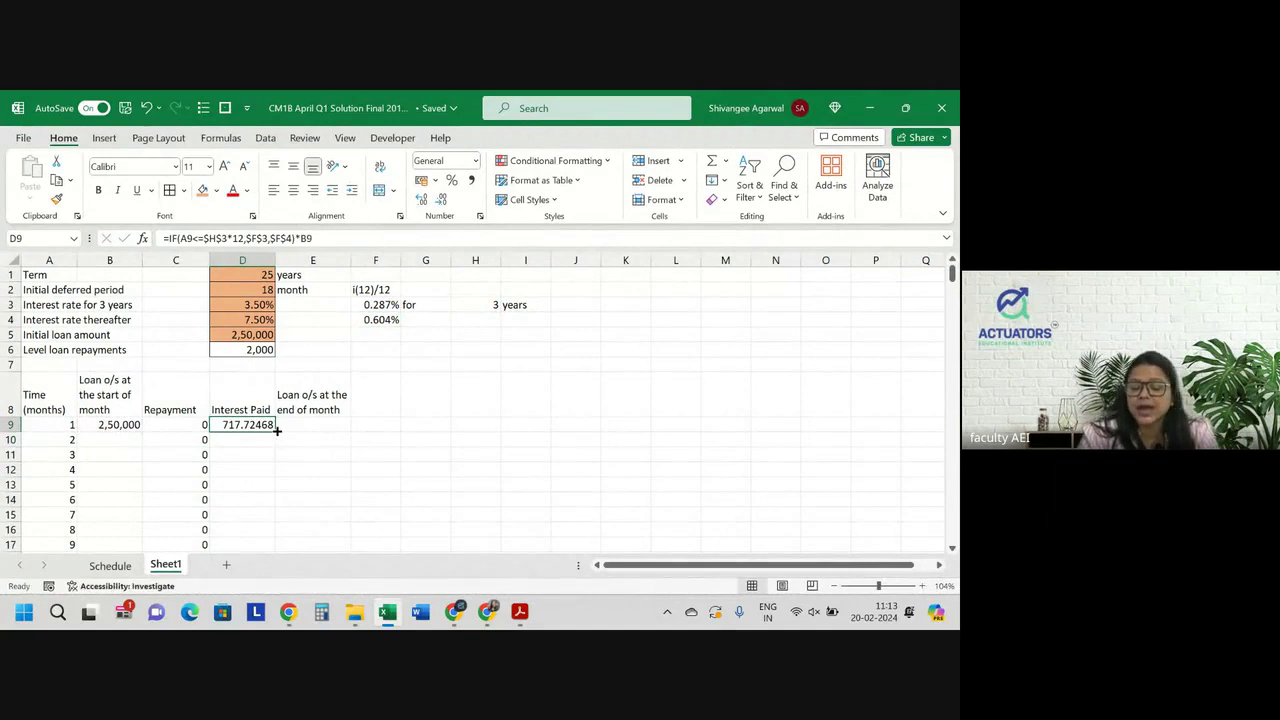
double_click(277, 430)
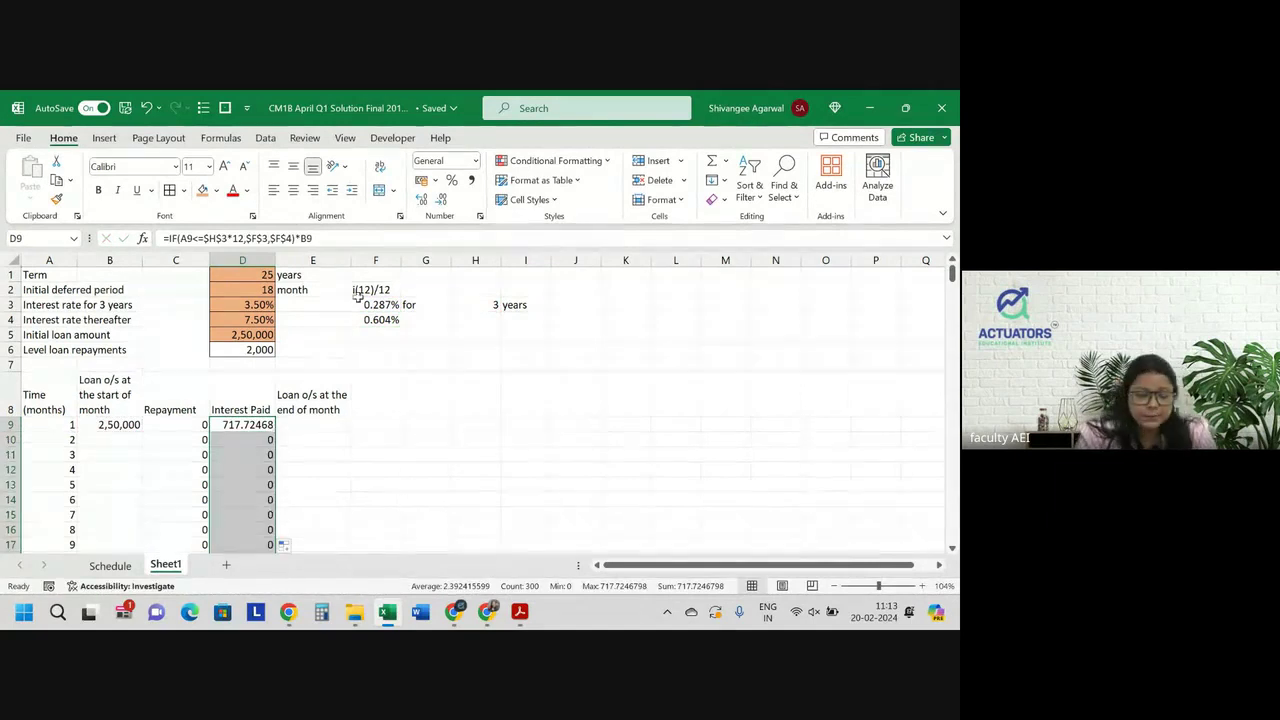
click(442, 200)
click(442, 200)
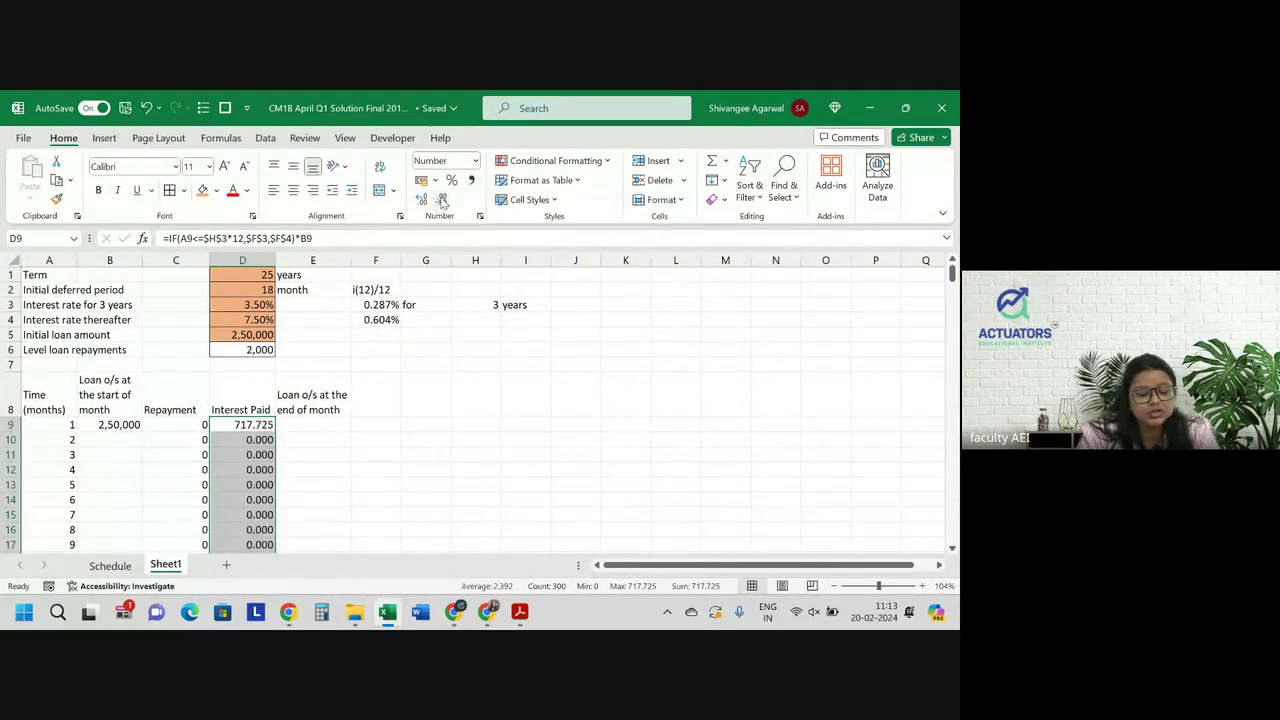
click(442, 200)
click(333, 424)
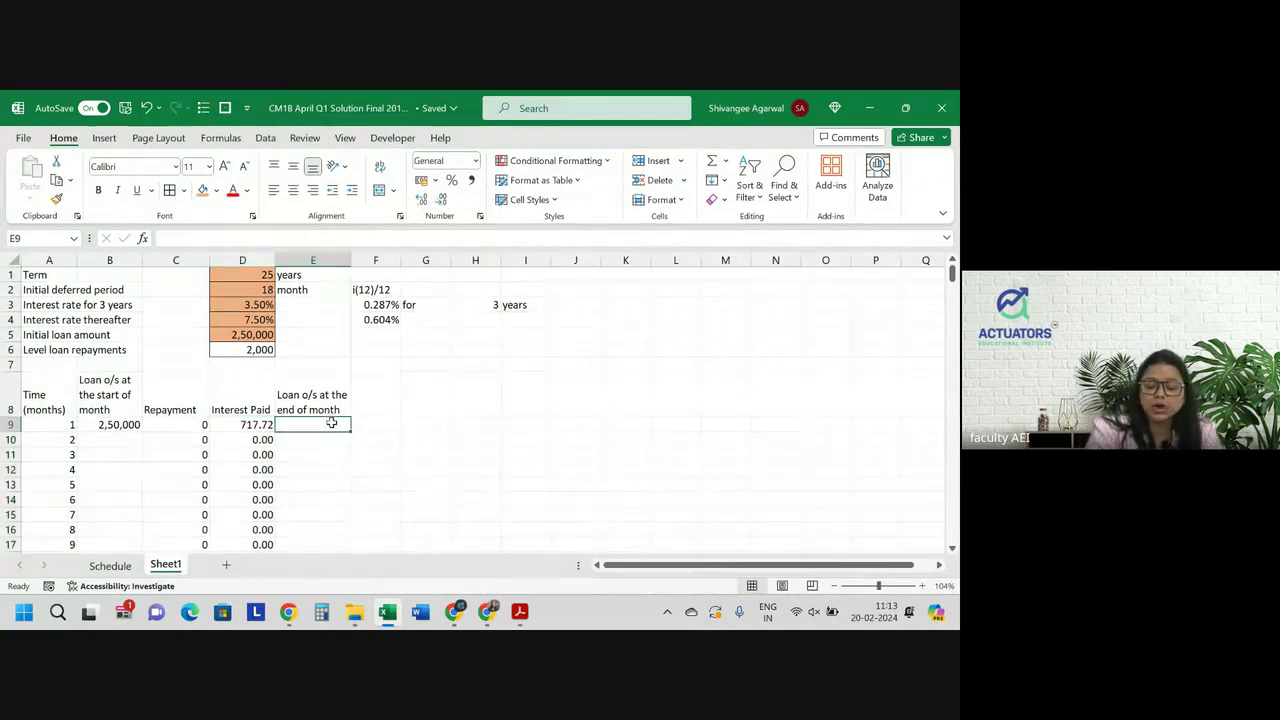
Enter the end-of-month balance formula =B9-C9+D9 in E9
text(=)
key(Left)
key(Left)
key(Left)
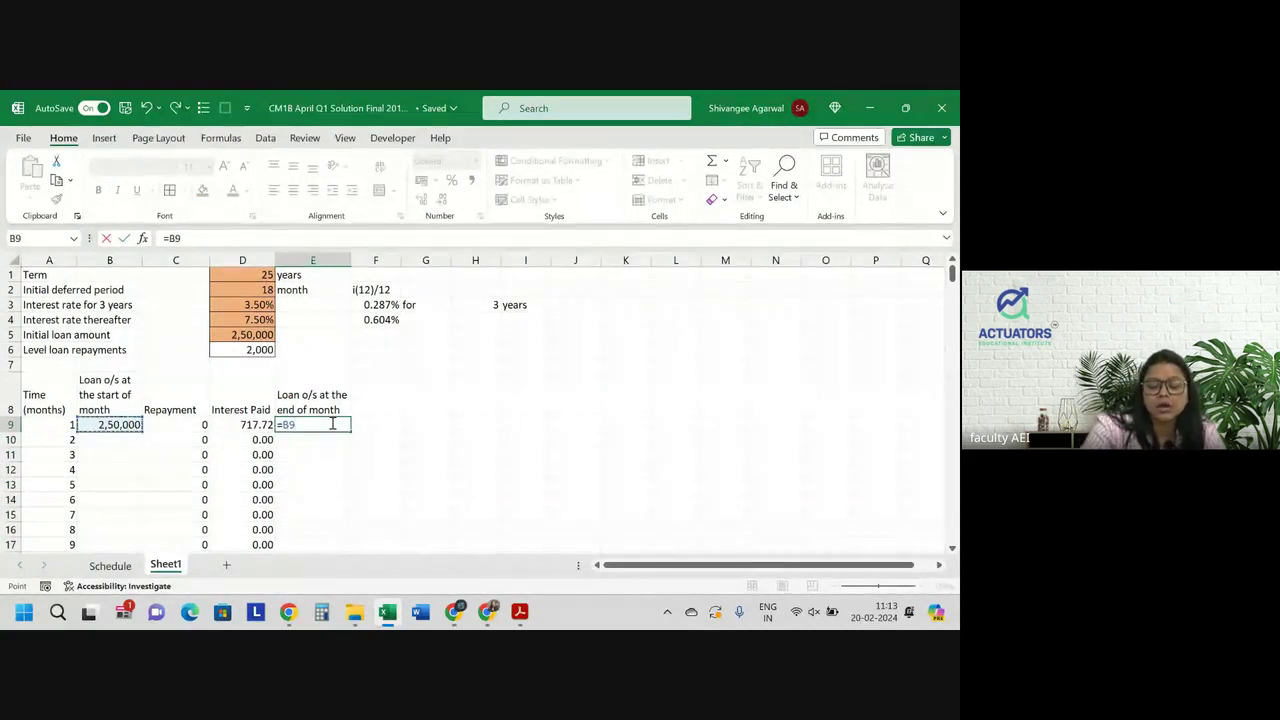
text(-)
key(Left)
key(Left)
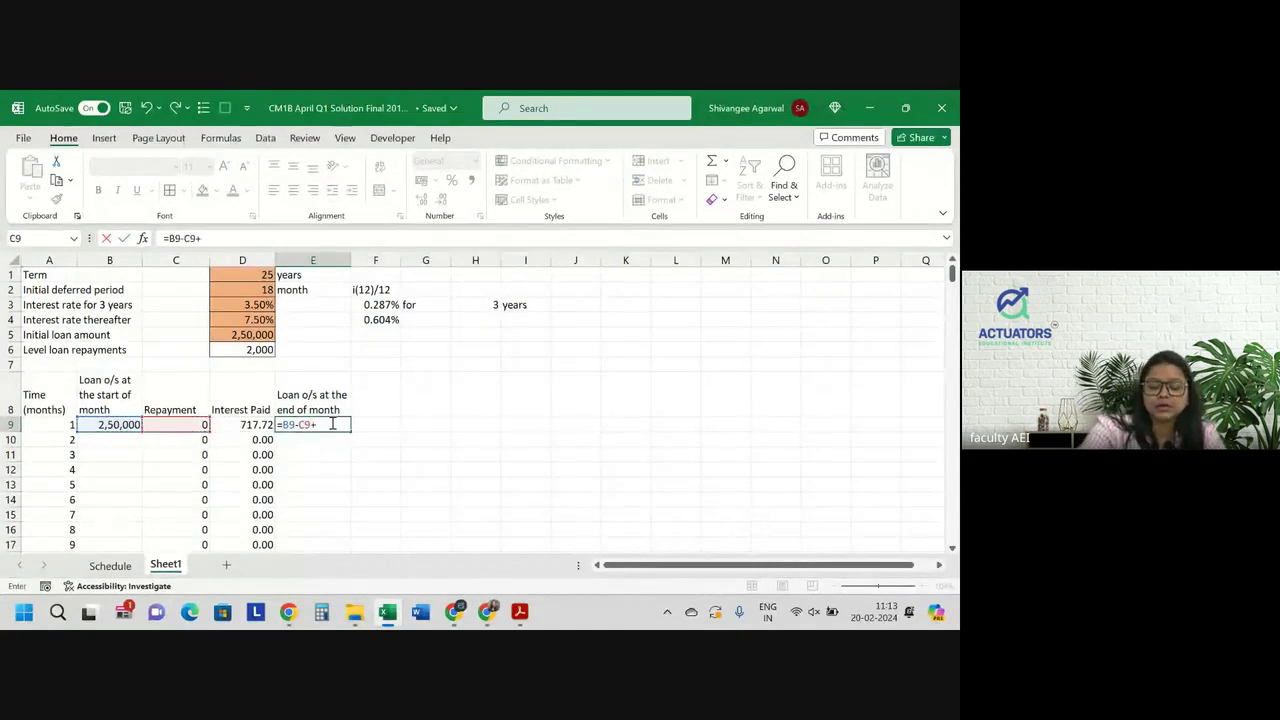
text(+)
key(Left)
key(Return)
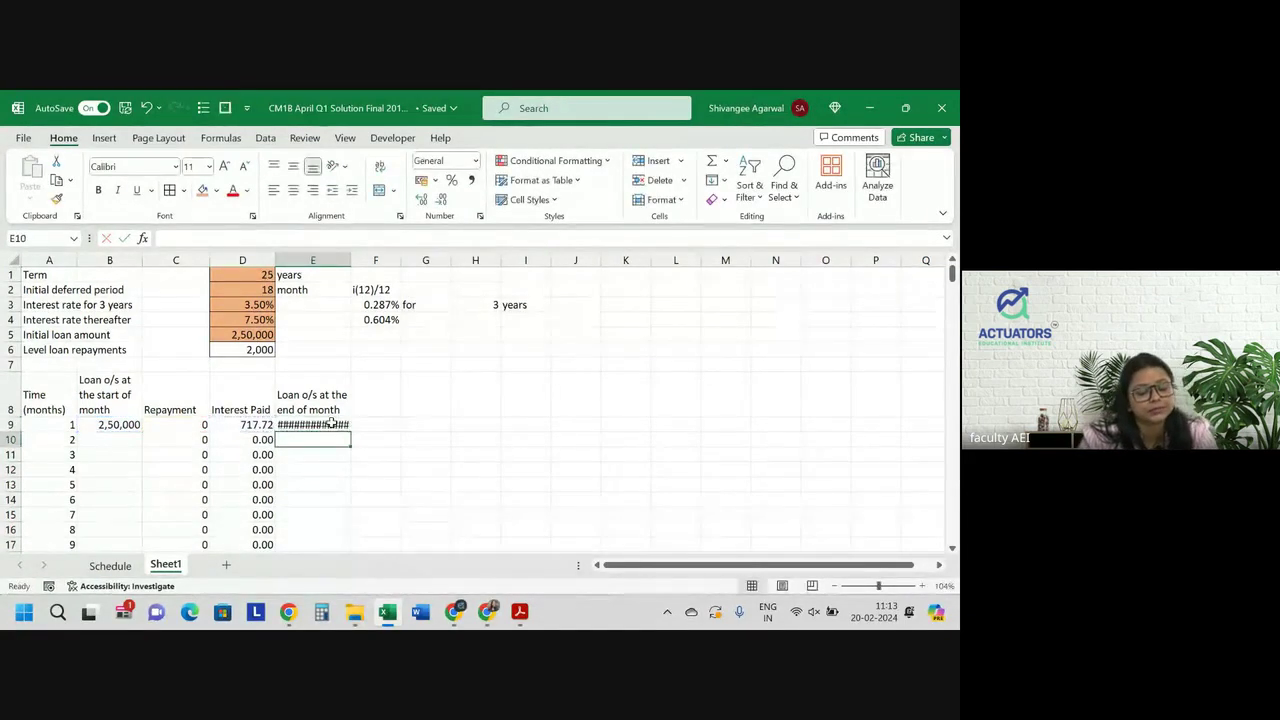
Autofit column E and adjust how many decimal places the E9 balance shows
click(331, 423)
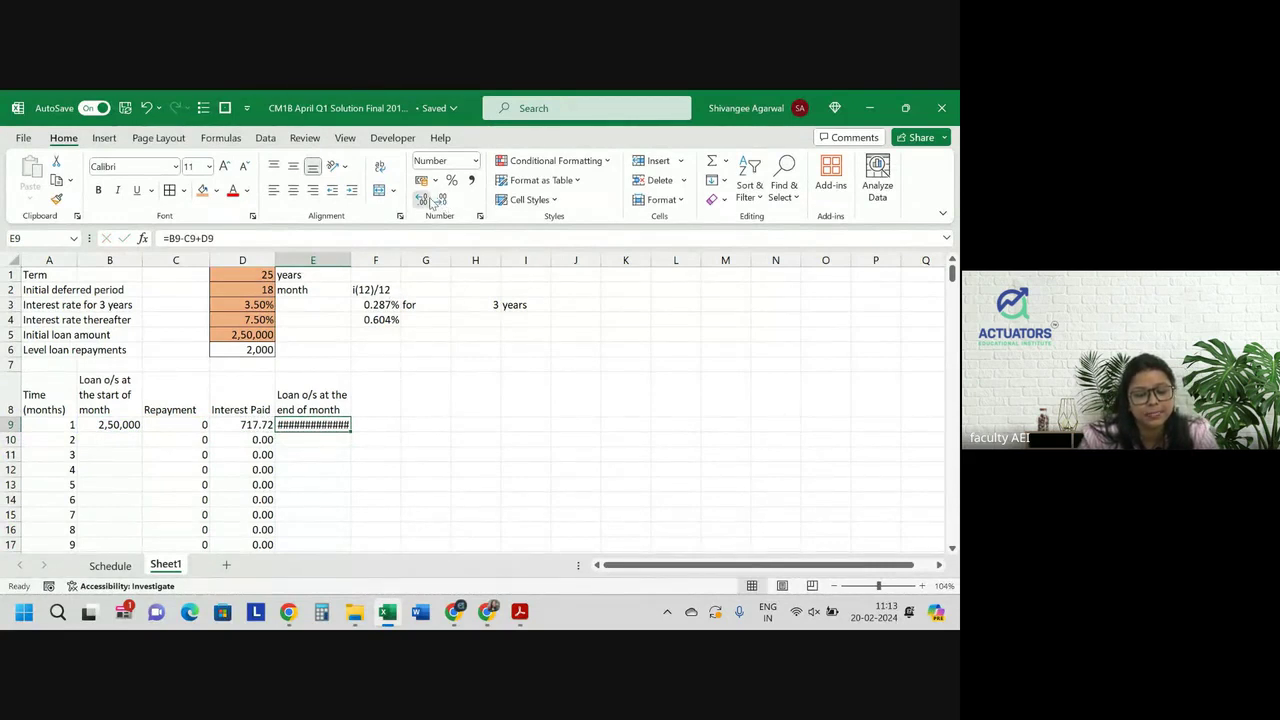
double_click(351, 261)
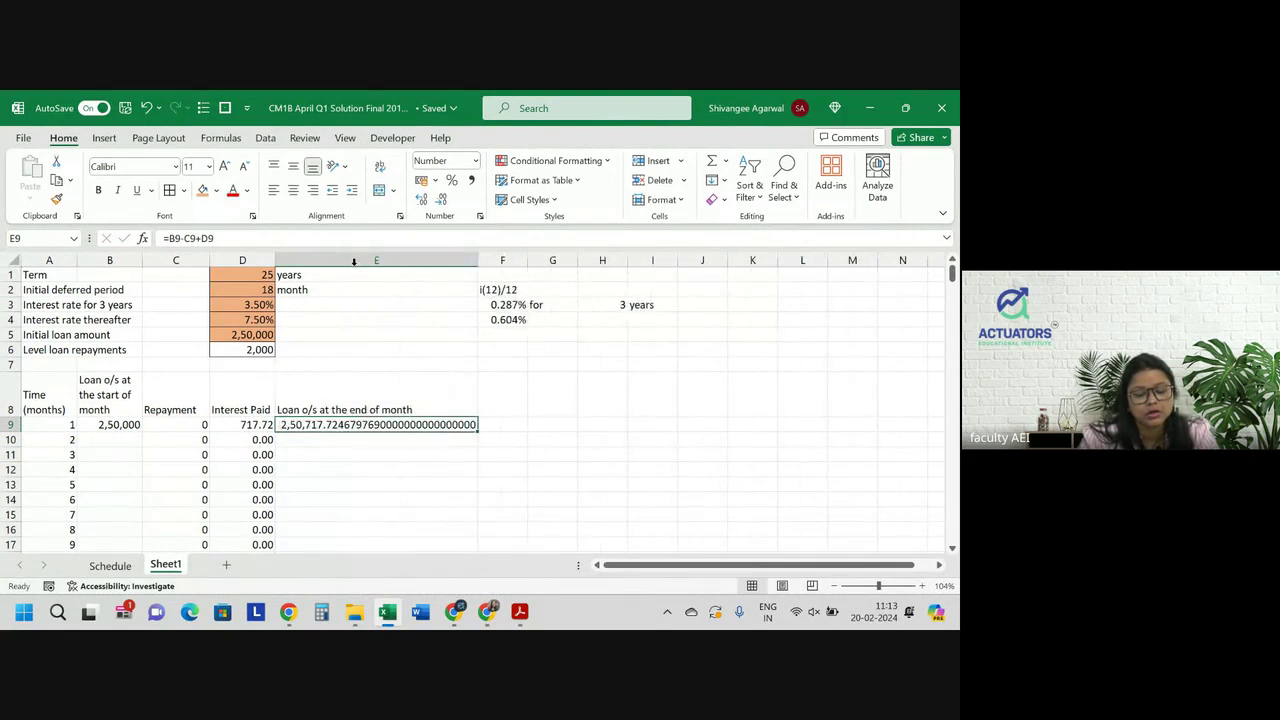
click(424, 201)
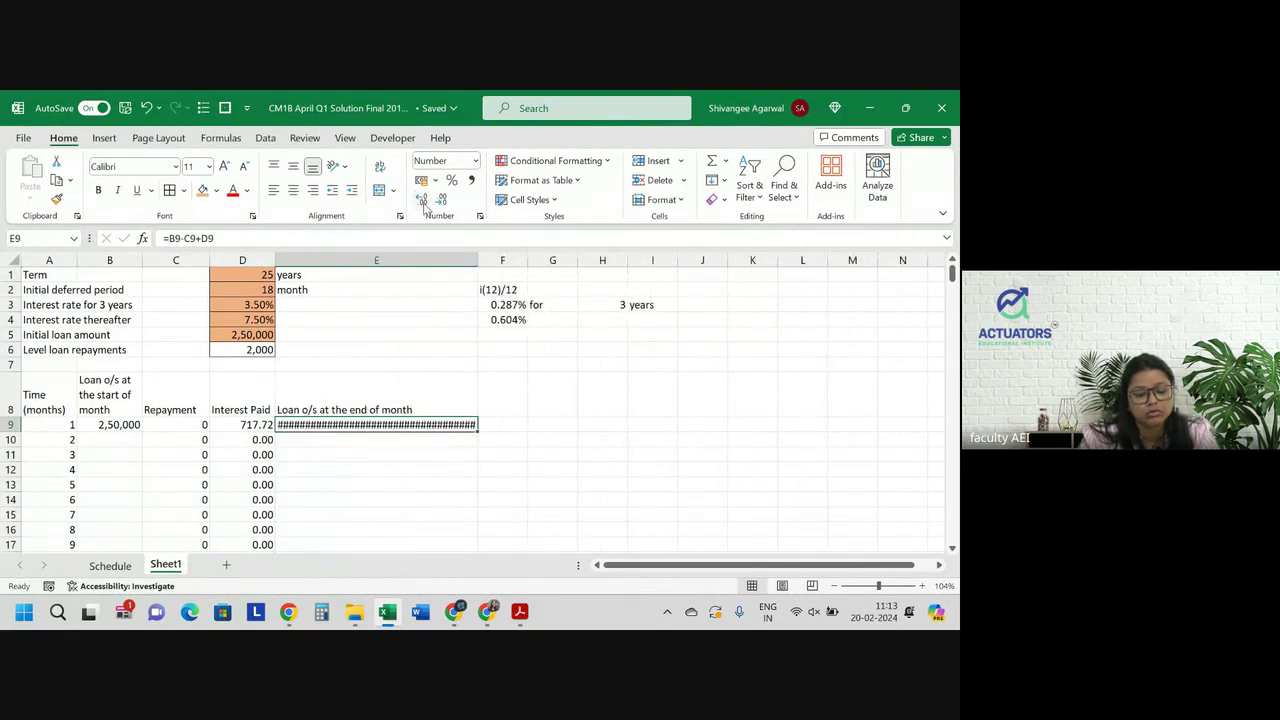
click(442, 201)
click(443, 201)
click(443, 201)
click(443, 201)
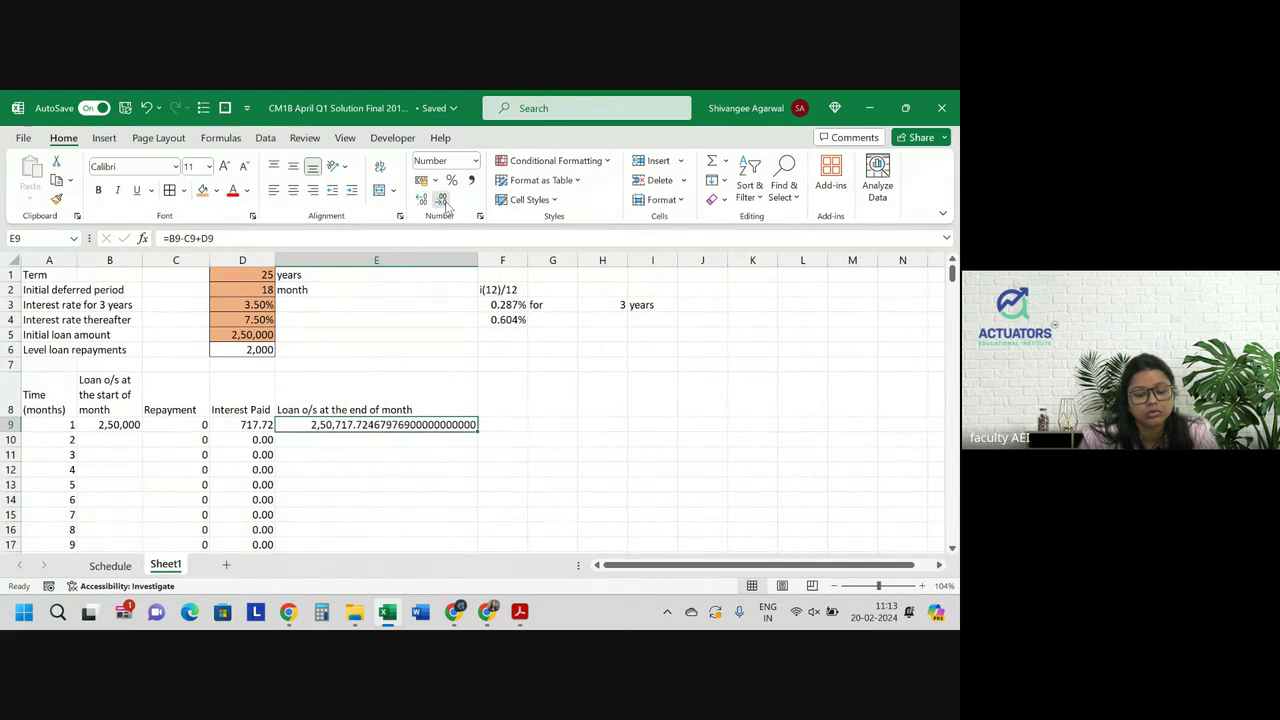
click(443, 201)
click(443, 201)
click(443, 201)
click(443, 201)
click(443, 201)
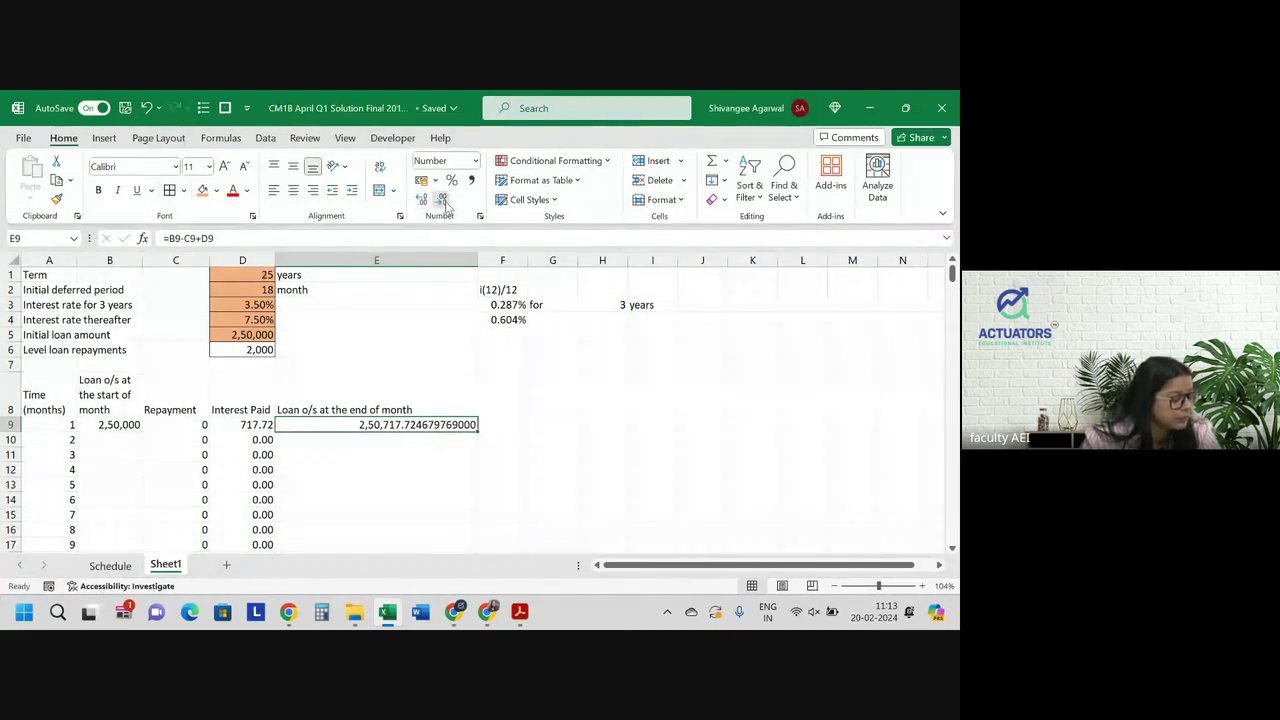
click(443, 201)
click(443, 201)
click(443, 201)
click(443, 201)
click(443, 201)
click(443, 201)
click(443, 201)
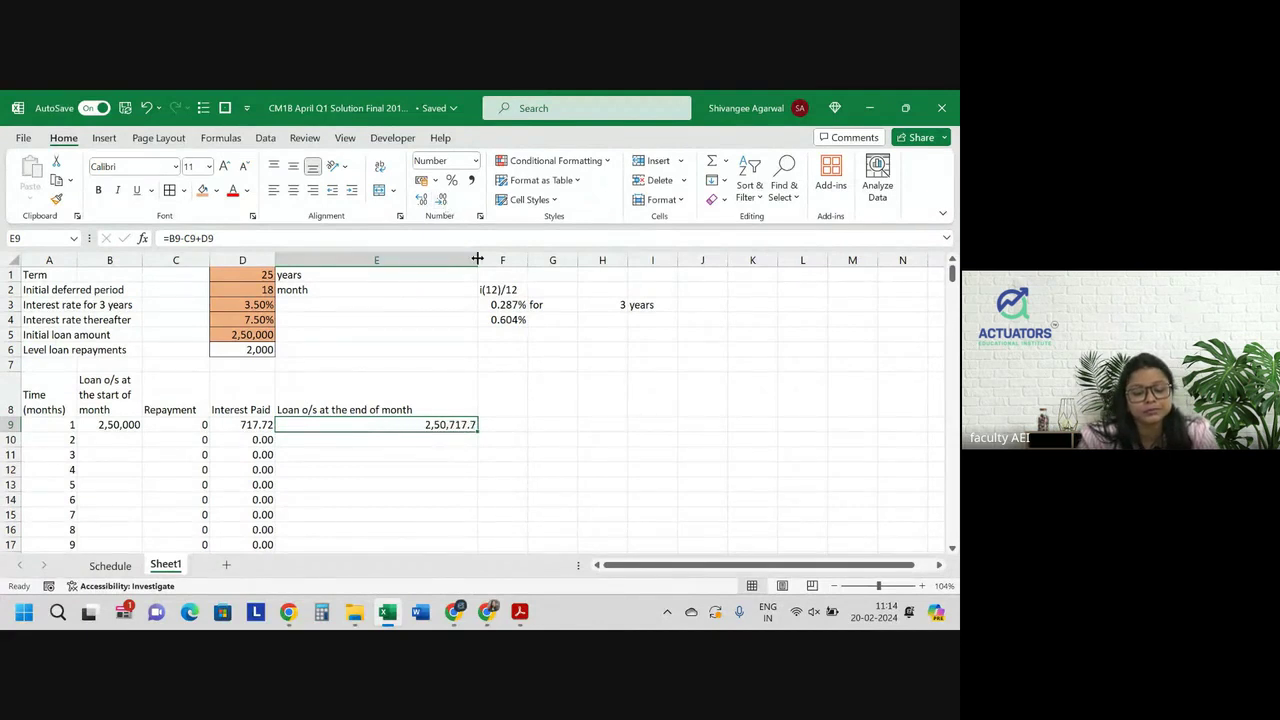
Narrow column E back and display the E9 balance as 2,50,717.72 at two decimals
drag(478, 259, 340, 261)
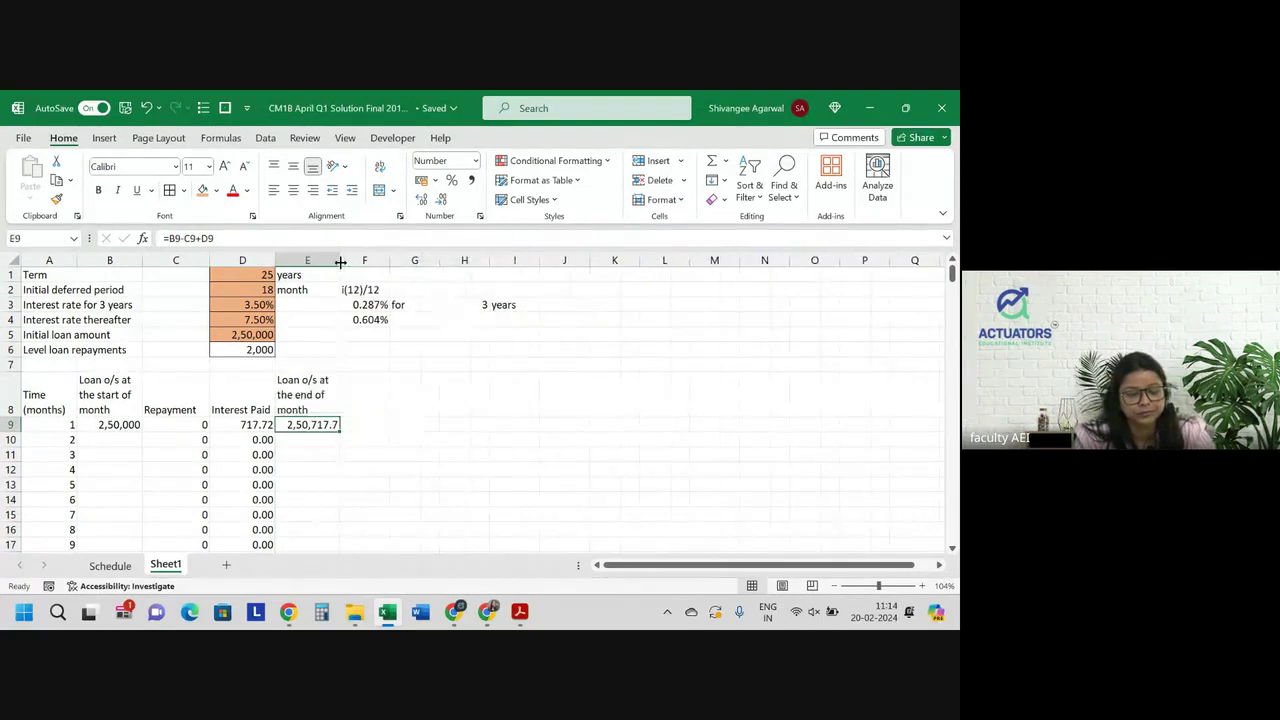
click(423, 384)
click(334, 424)
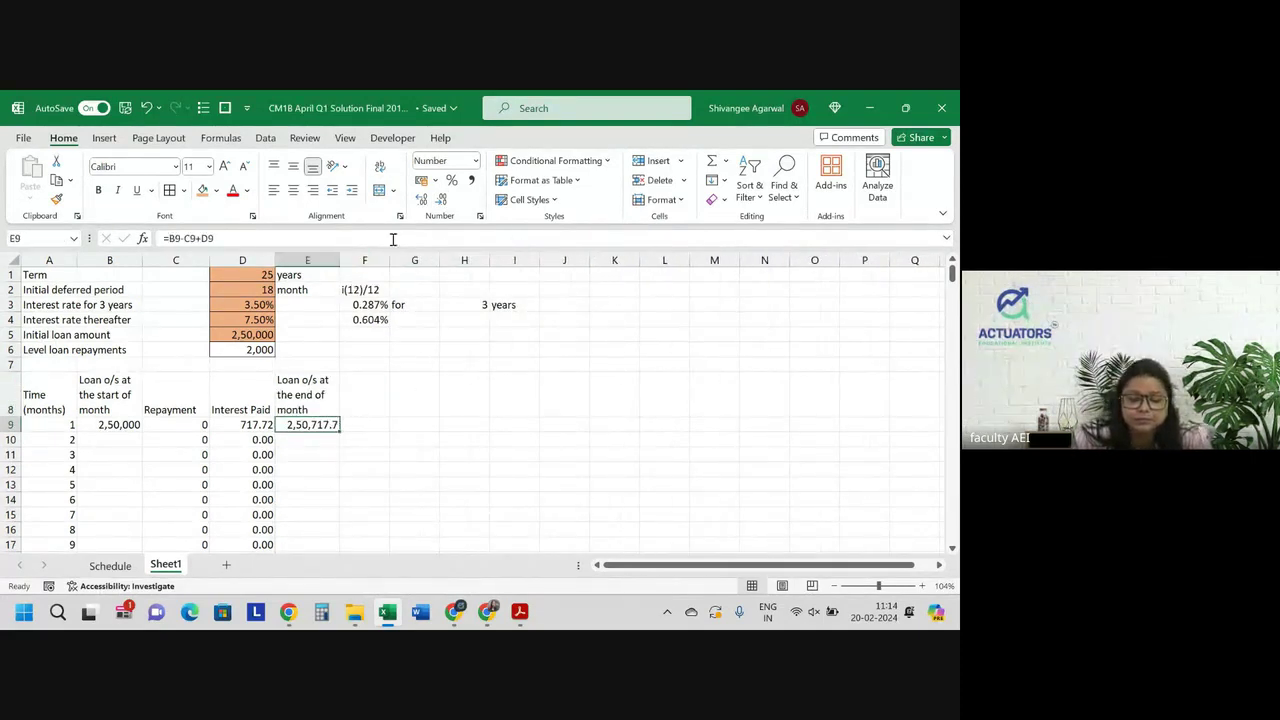
click(423, 200)
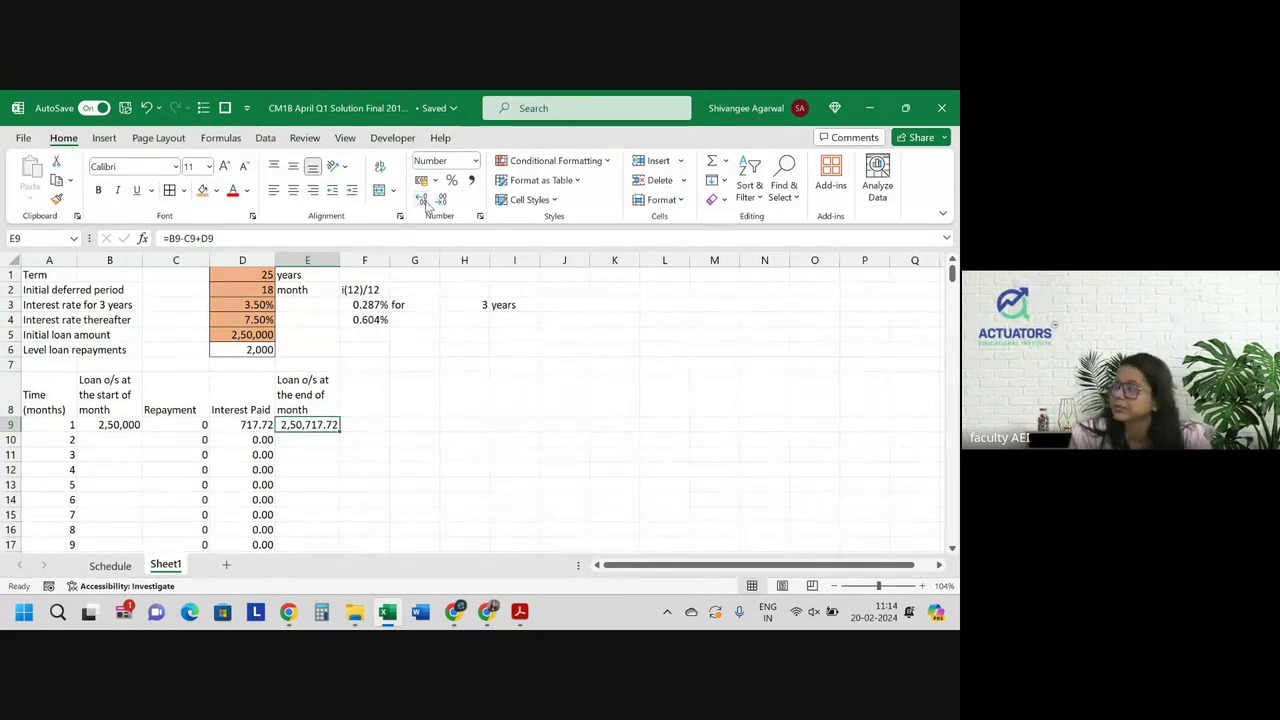
Link month 2's opening balance in B10 to the prior closing balance with =E9
click(112, 434)
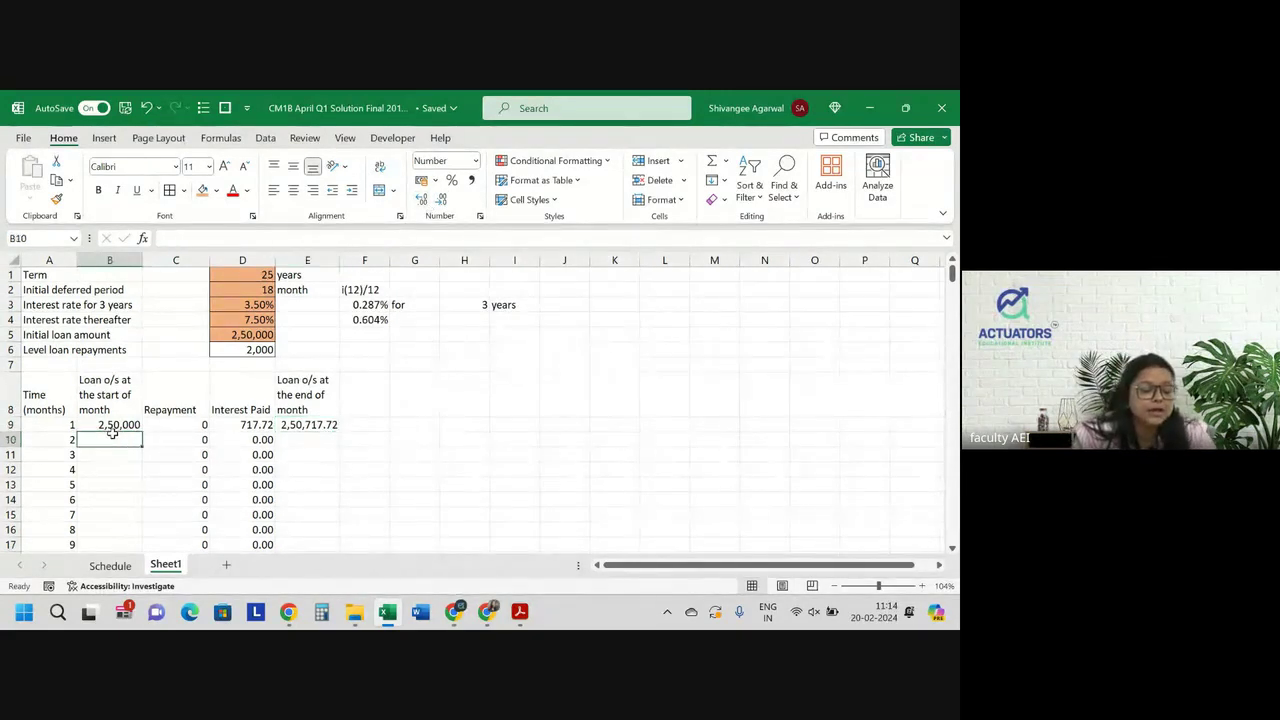
text(=)
click(306, 424)
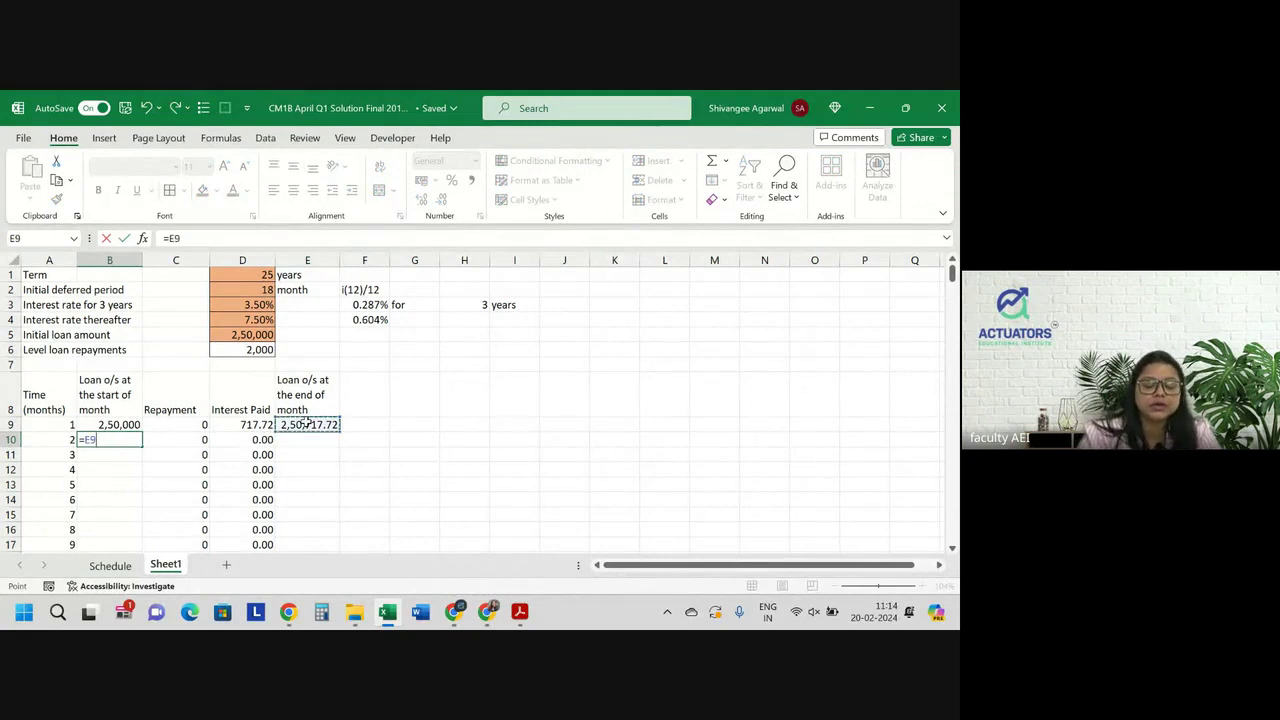
key(Return)
Shade the initial loan amount in B9 yellow
click(124, 426)
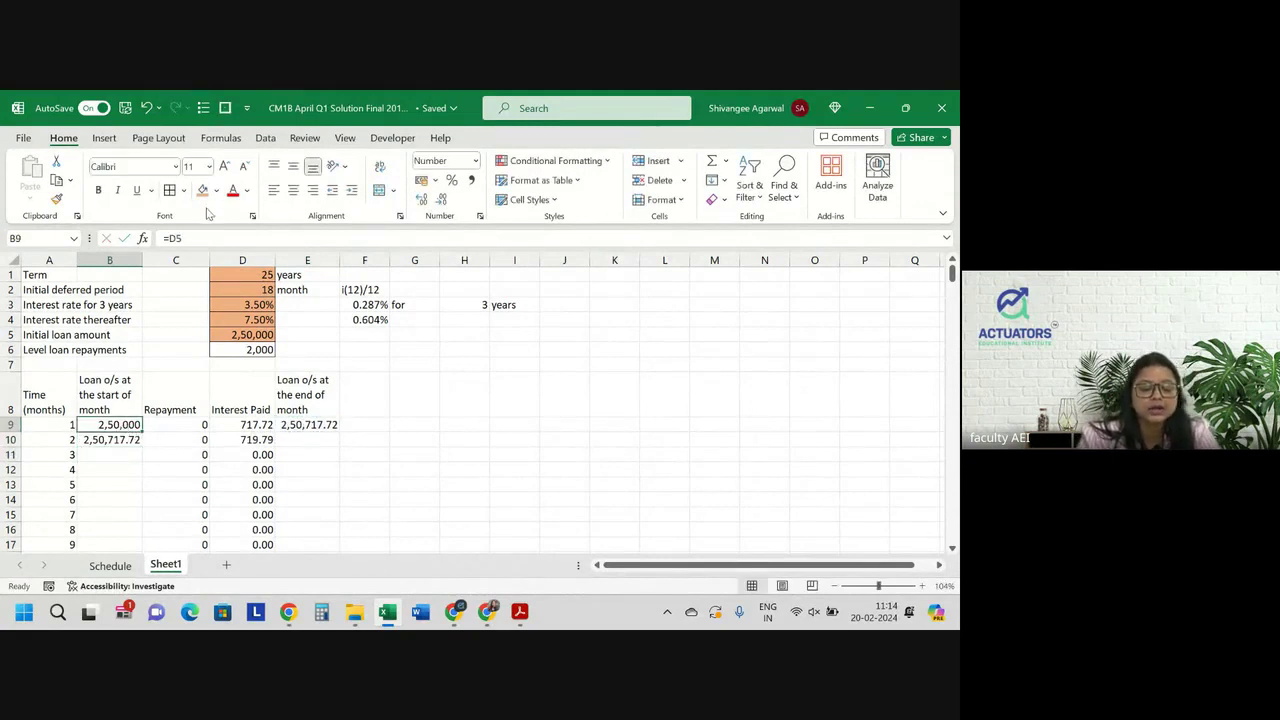
click(216, 190)
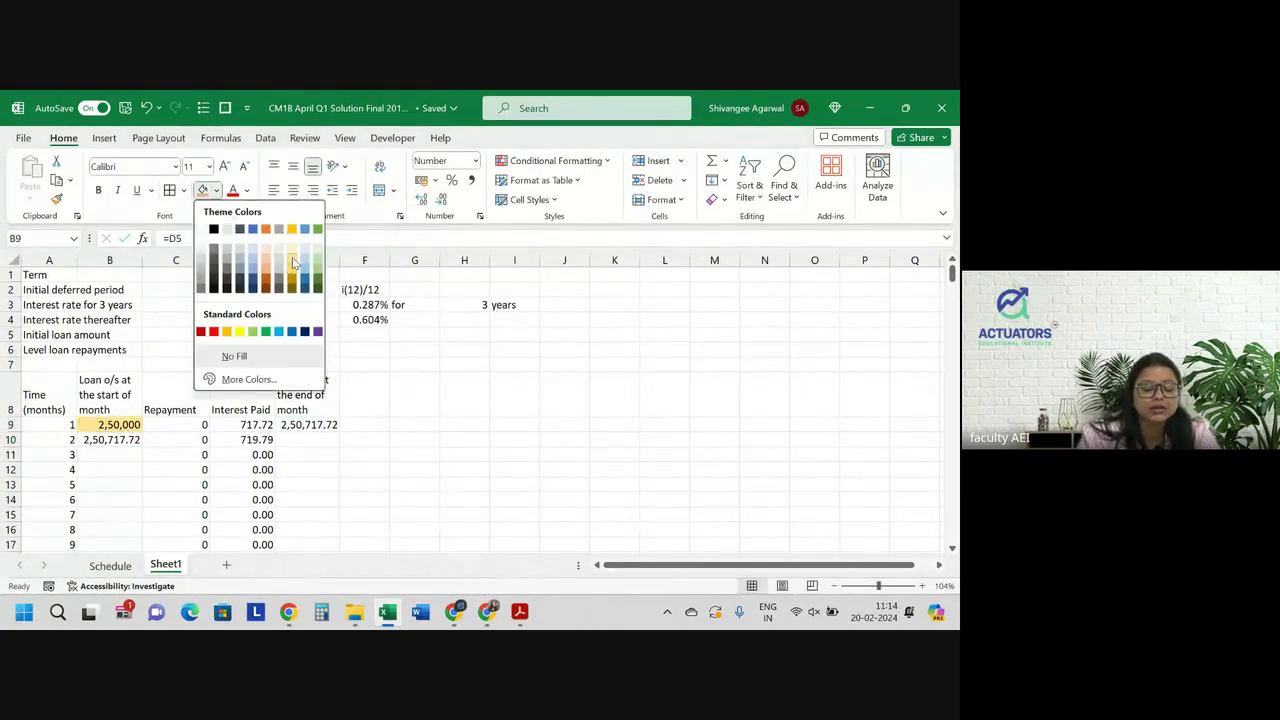
click(292, 262)
Fill the B10 opening-balance and E9 closing-balance formulas down their columns
click(134, 439)
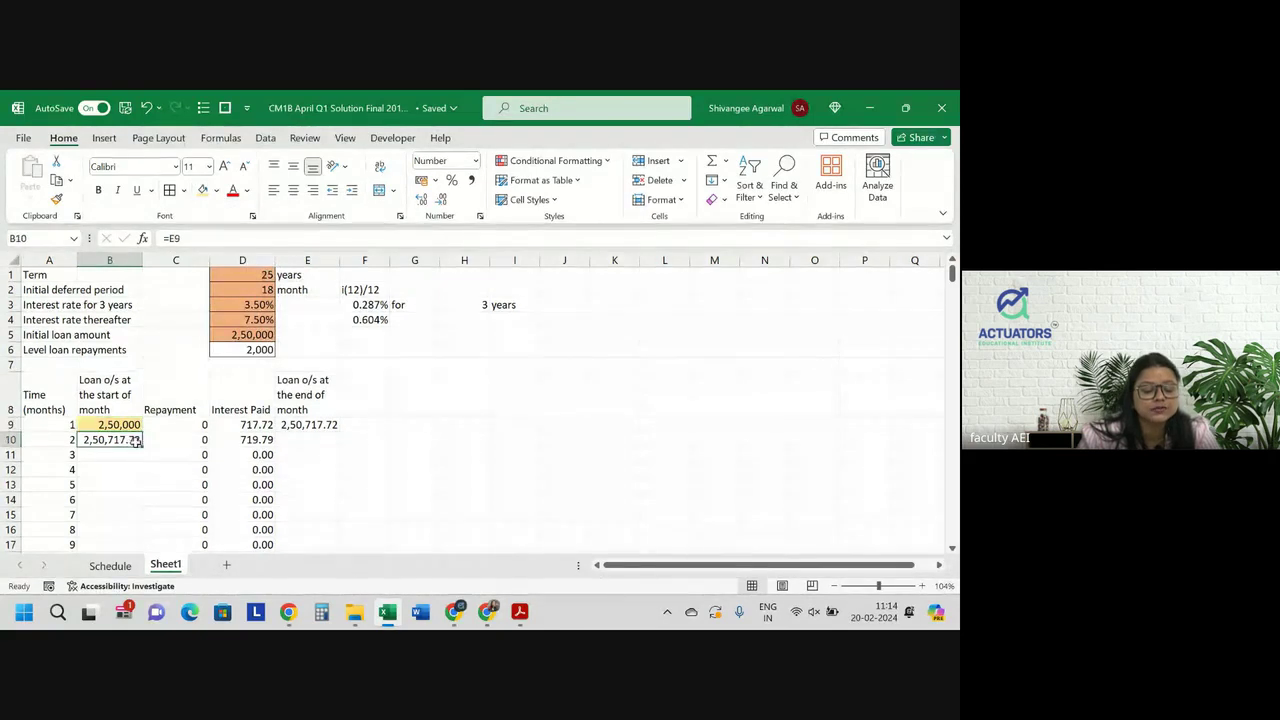
double_click(141, 446)
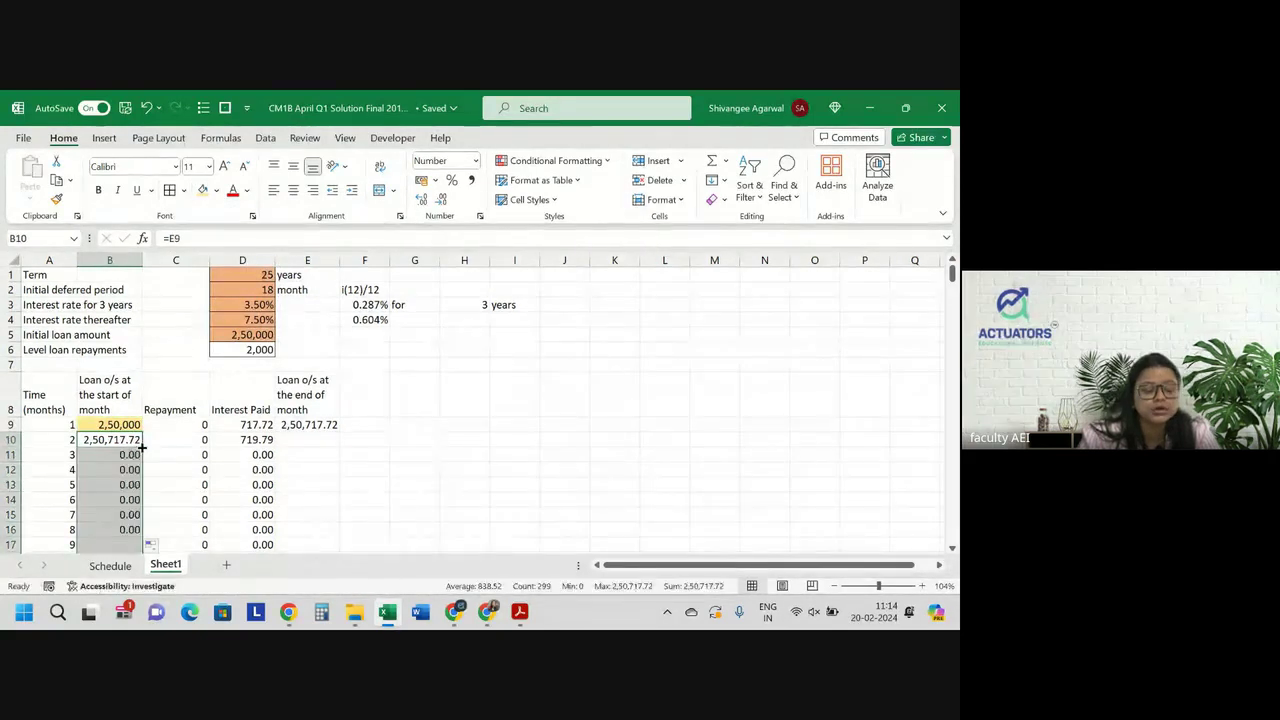
click(308, 430)
double_click(340, 432)
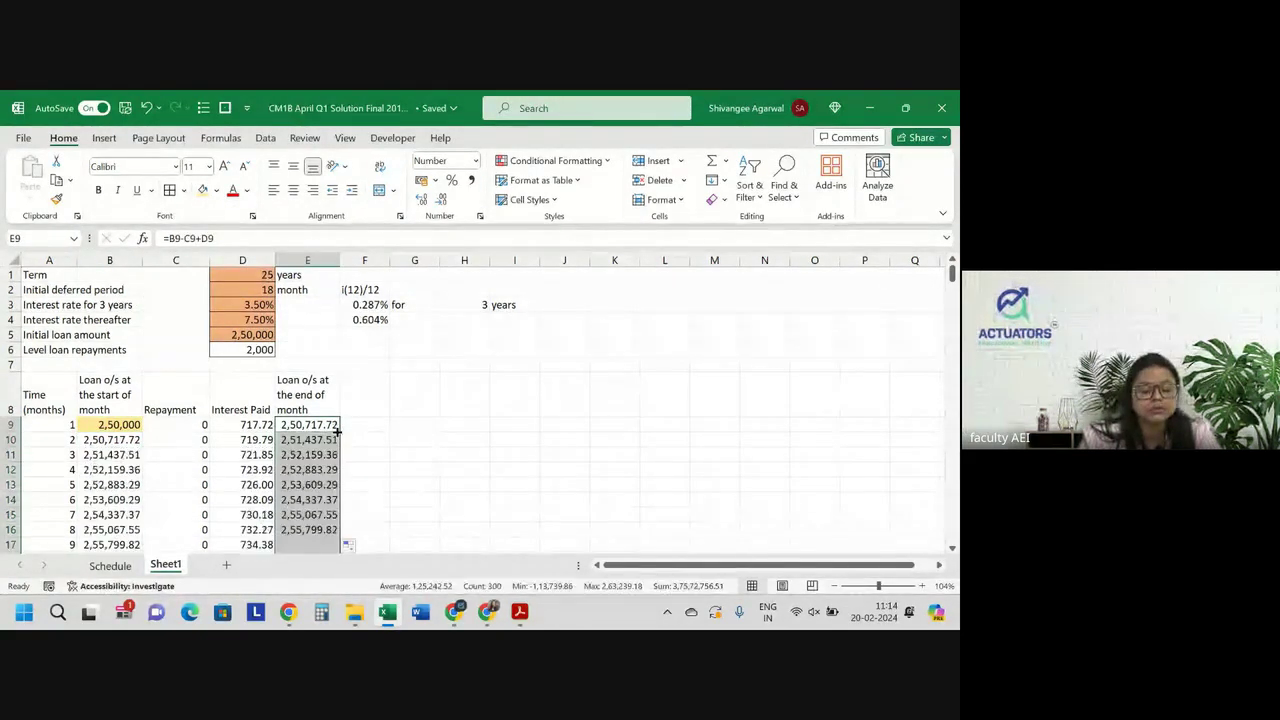
click(315, 452)
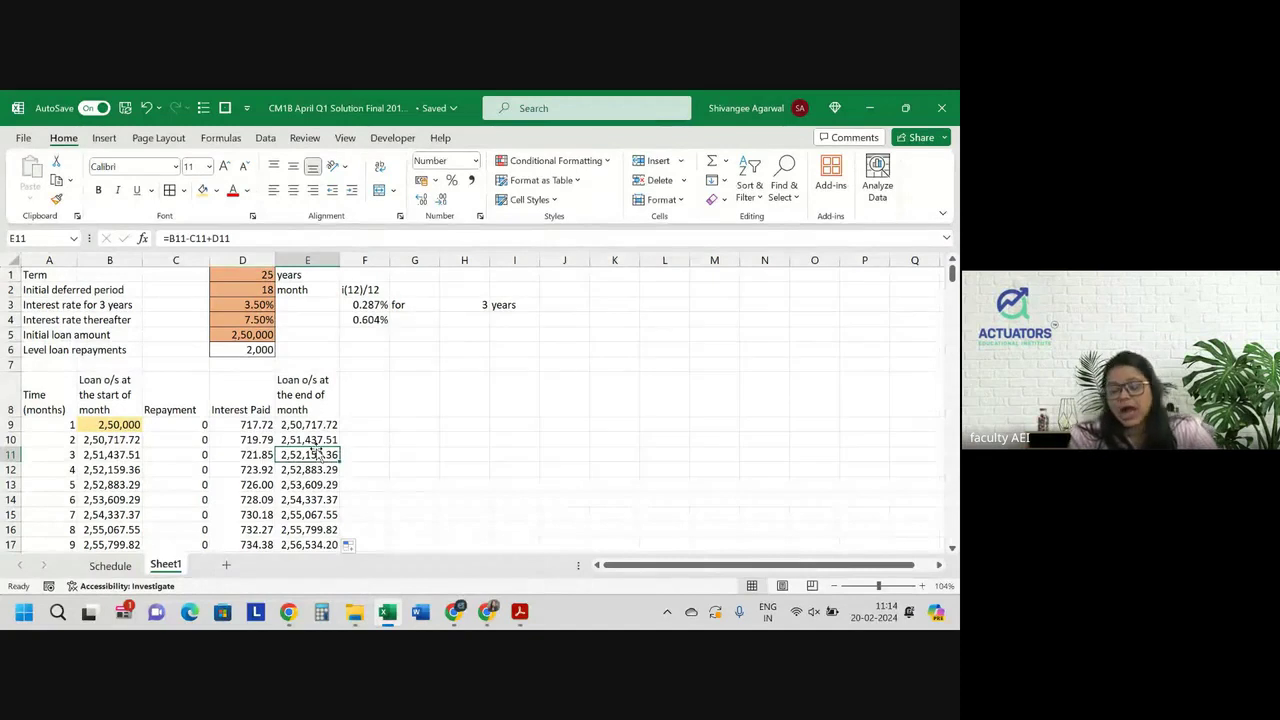
scroll(315, 499, down, 2)
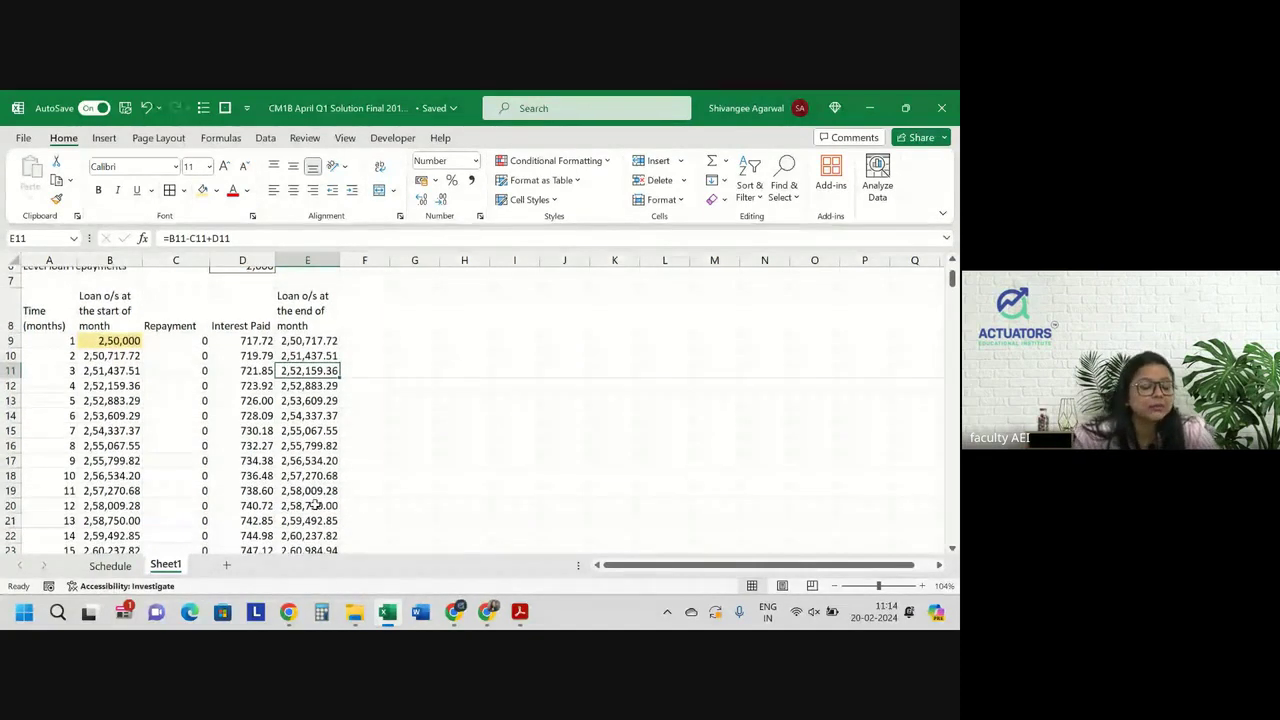
scroll(315, 505, up, 1)
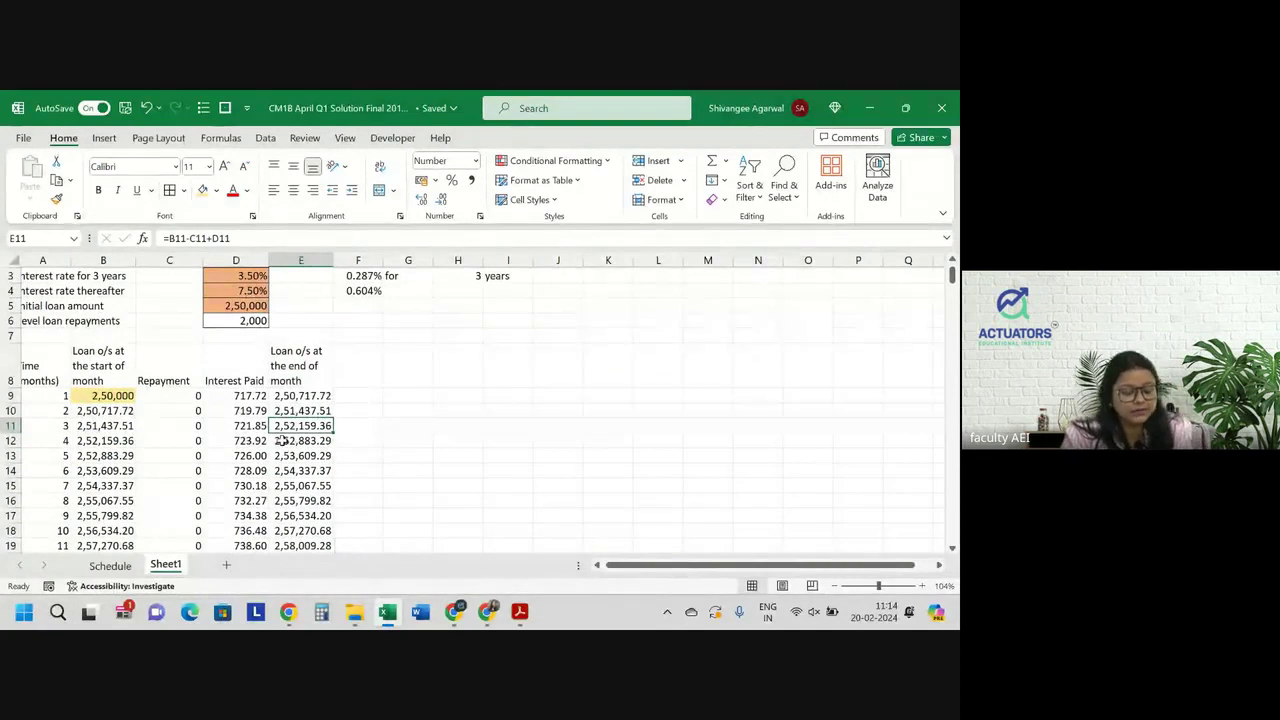
key(ctrl+Down)
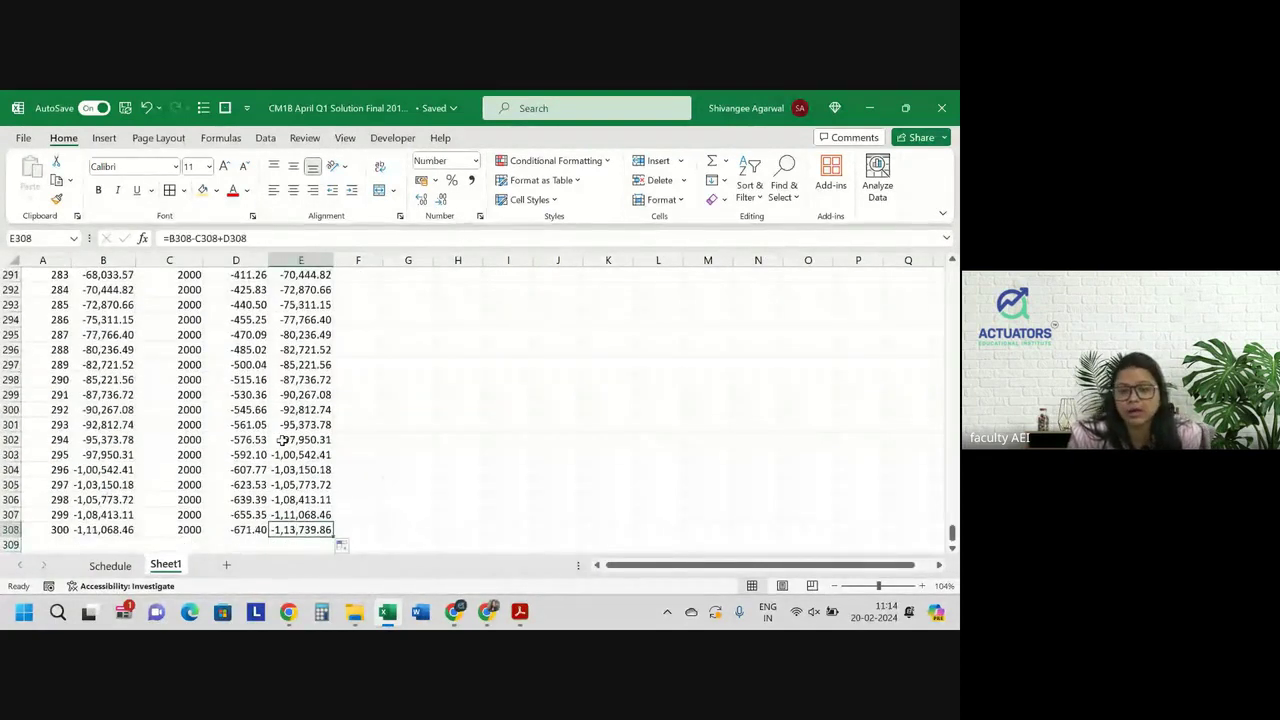
key(ctrl+Up)
key(ctrl+Up)
key(ctrl+Up)
scroll(283, 440, down, 3)
scroll(283, 440, down, 1)
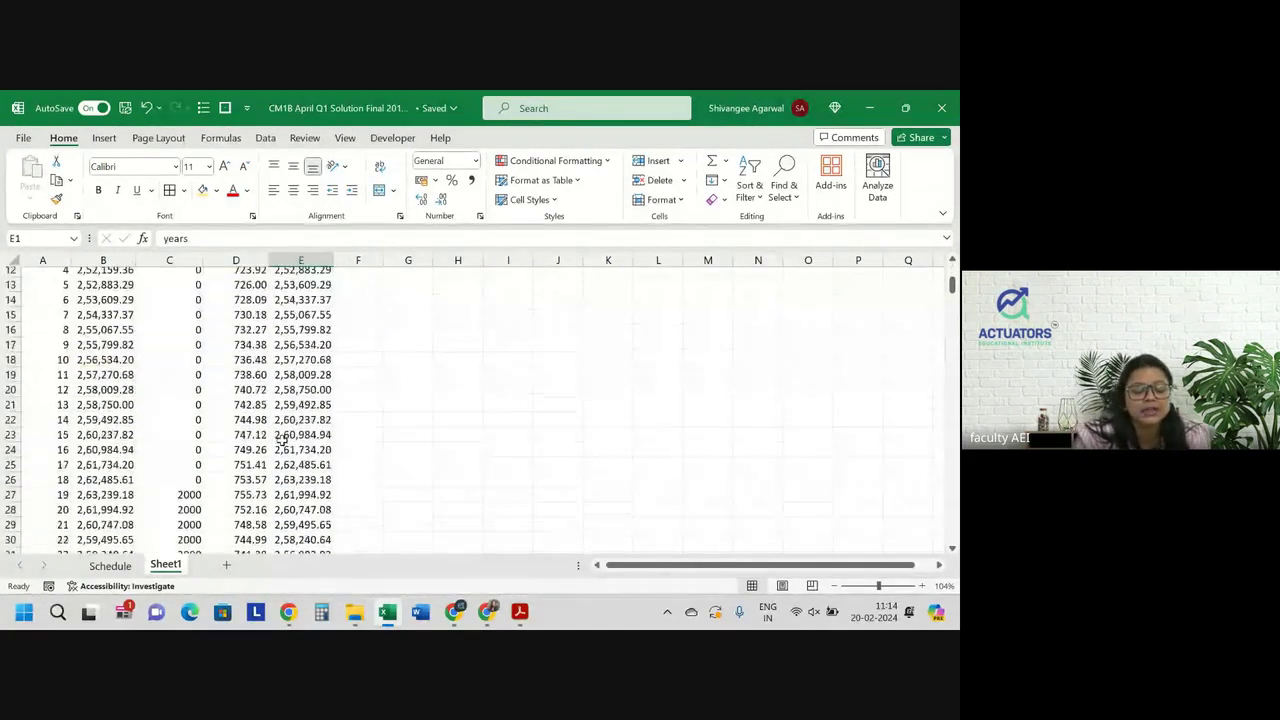
click(328, 480)
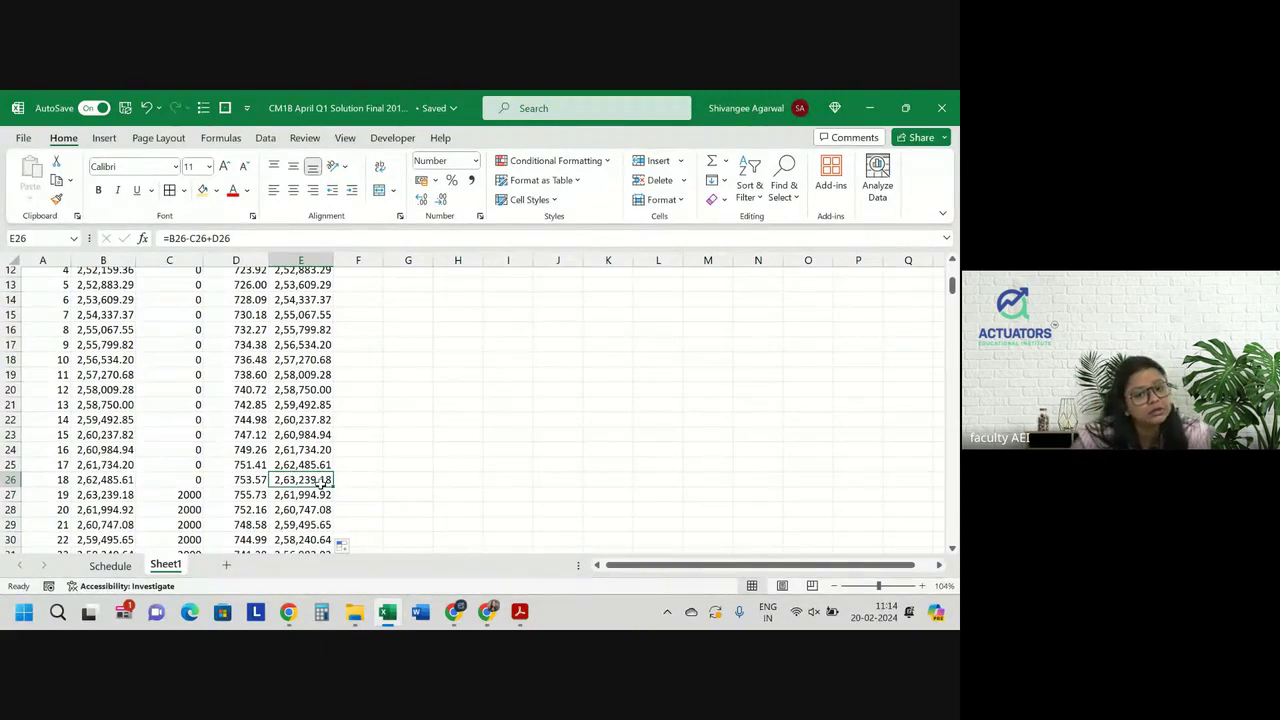
scroll(322, 483, down, 3)
scroll(322, 483, down, 5)
scroll(322, 485, down, 1)
scroll(322, 485, up, 13)
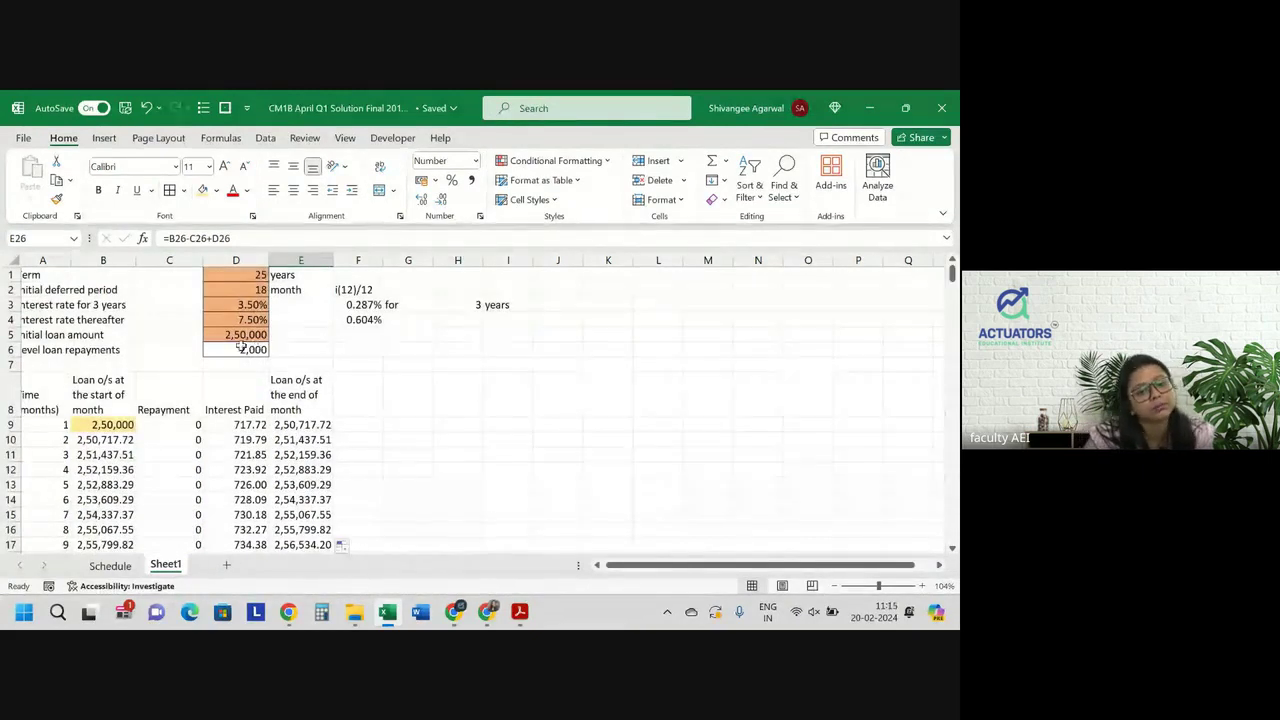
scroll(240, 345, left, 1)
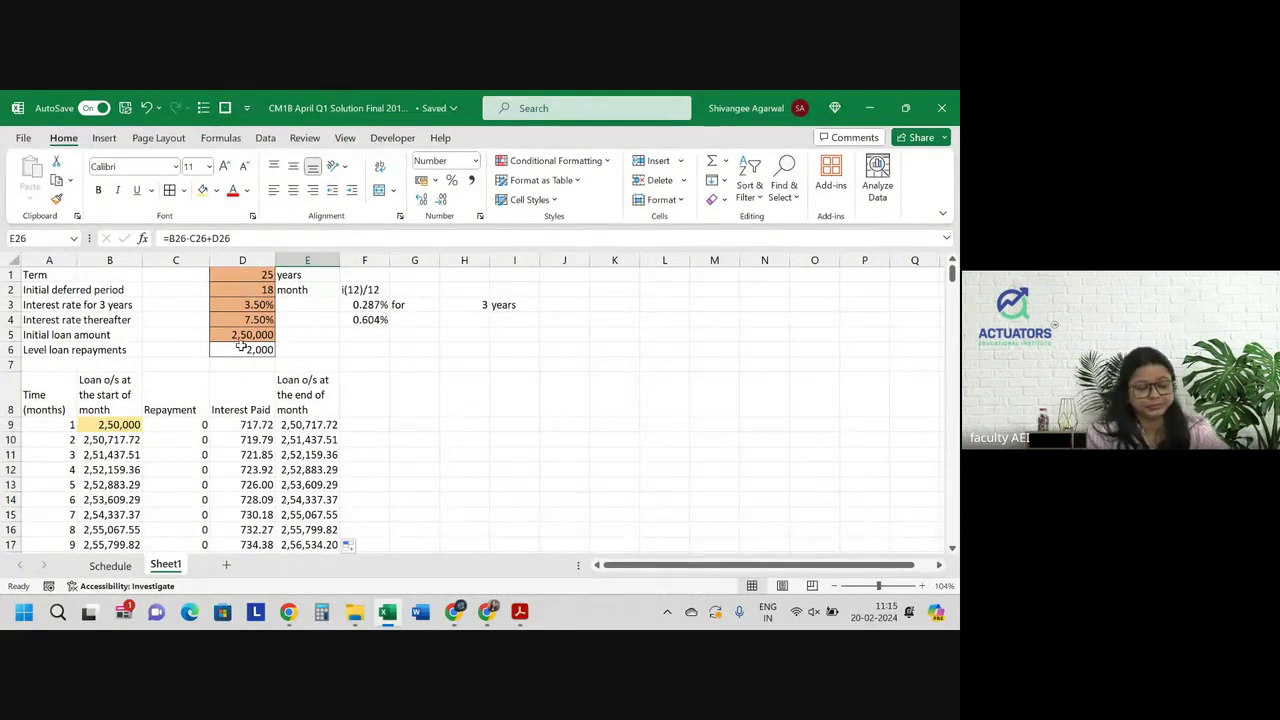
click(242, 346)
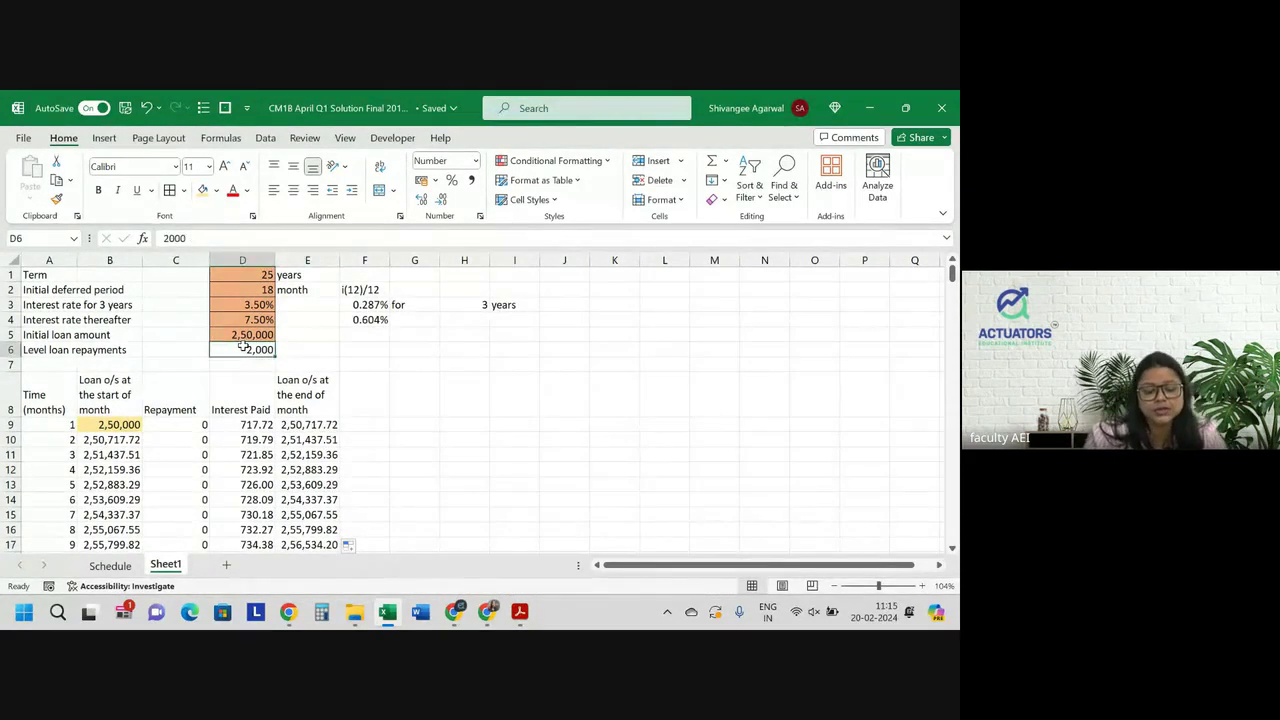
click(303, 420)
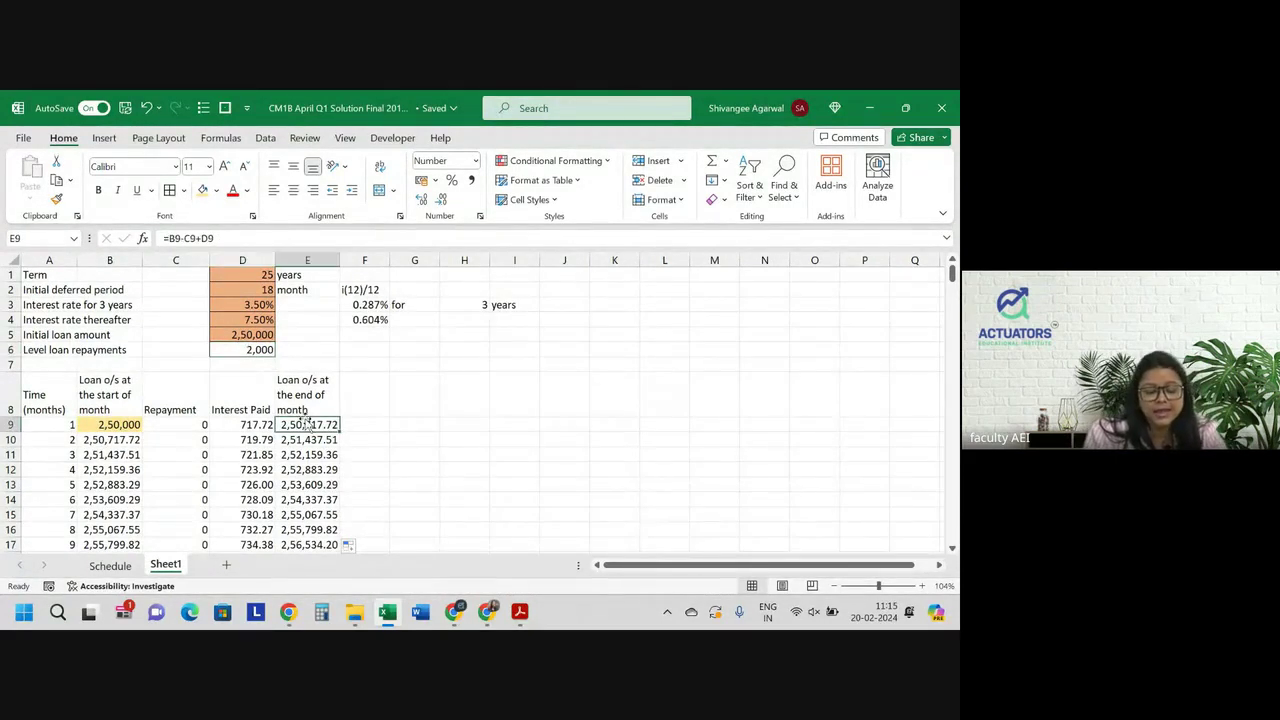
key(ctrl+Down)
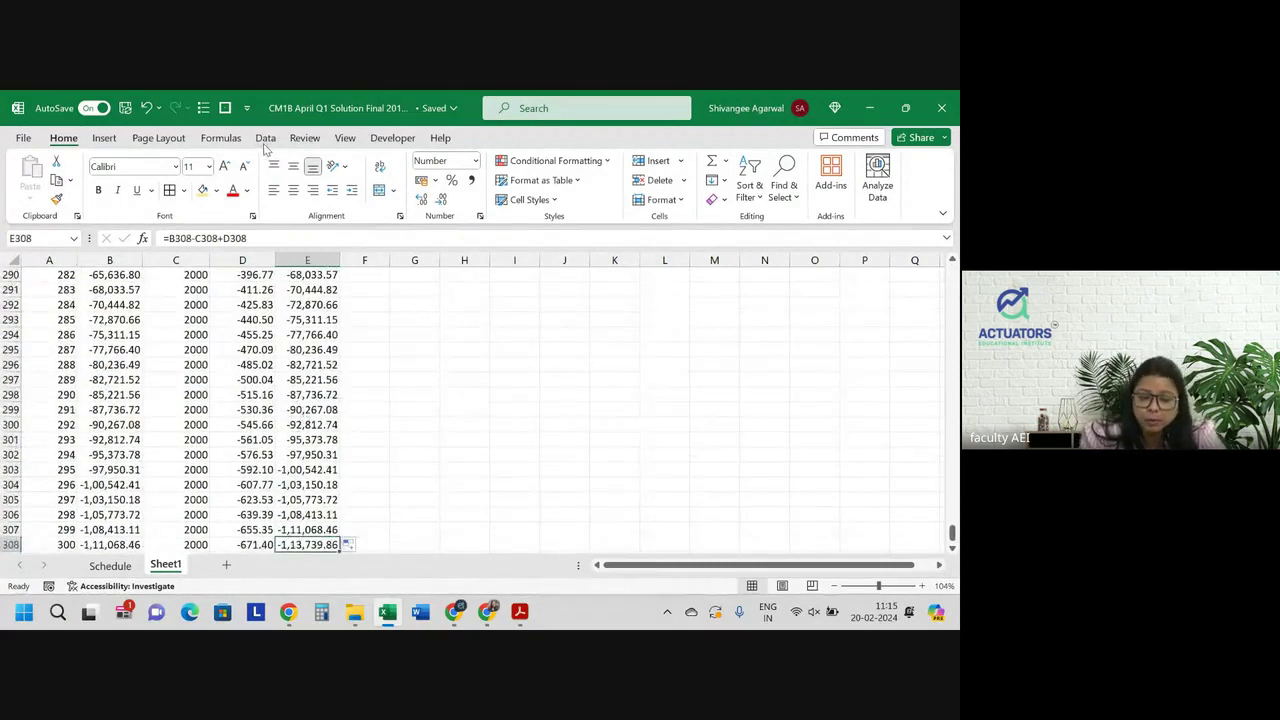
Start Goal Seek on the final balance E308 with a target value of 0
click(265, 138)
click(706, 190)
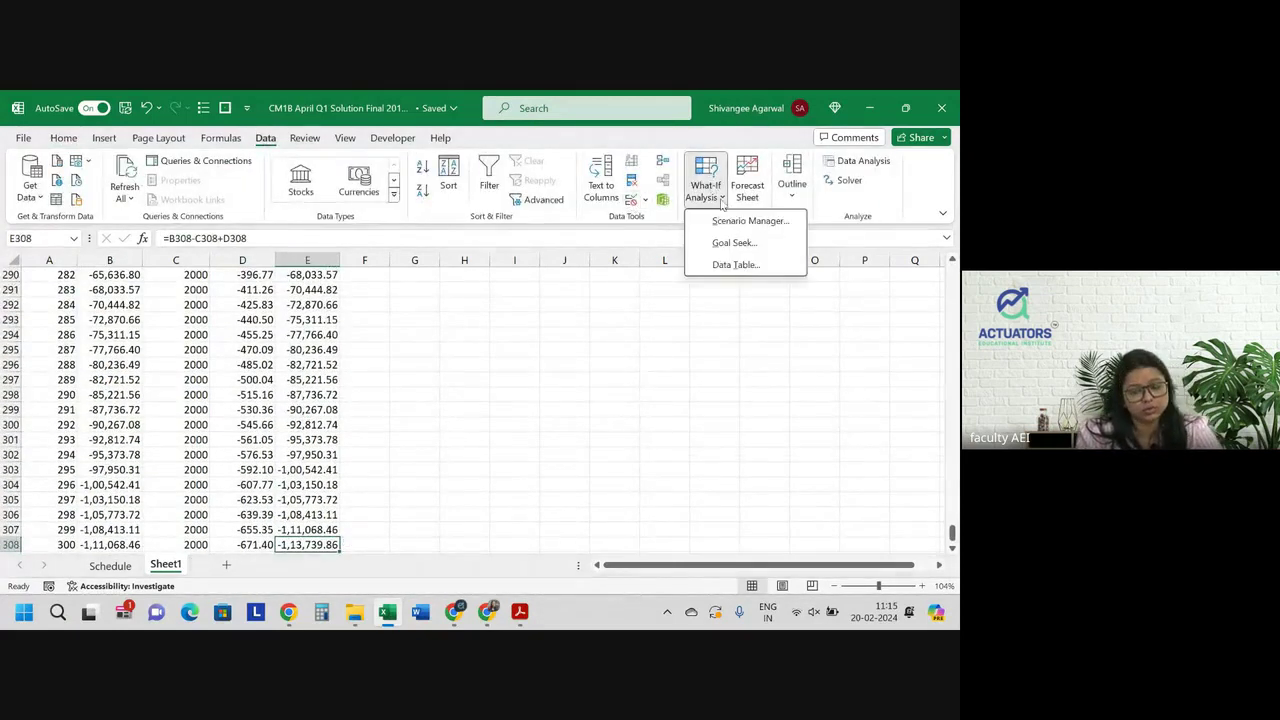
click(726, 242)
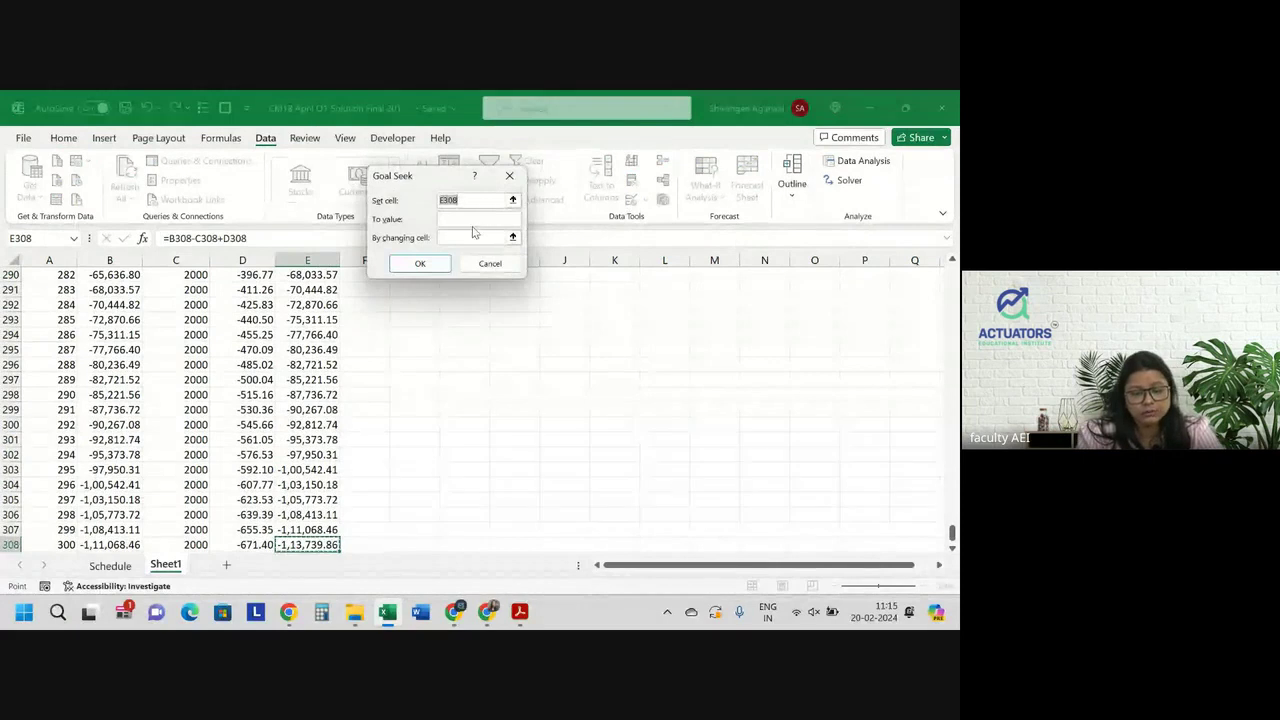
click(456, 218)
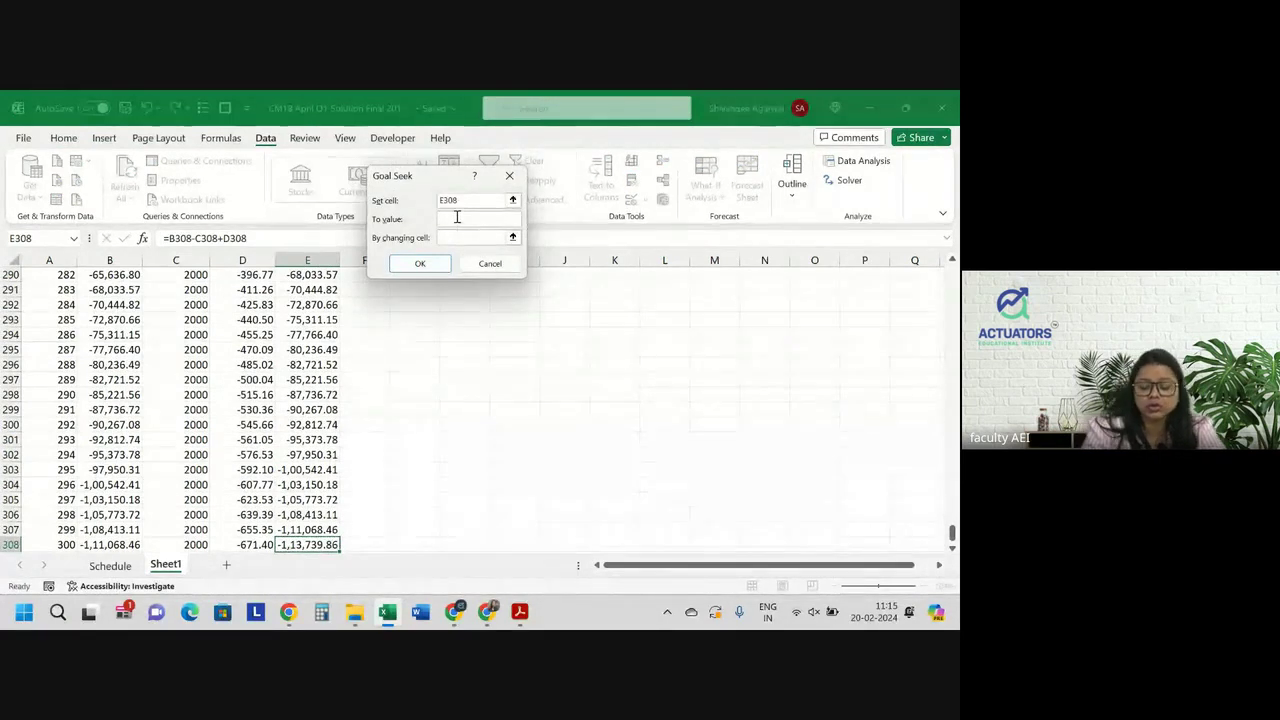
text(0)
key(Tab)
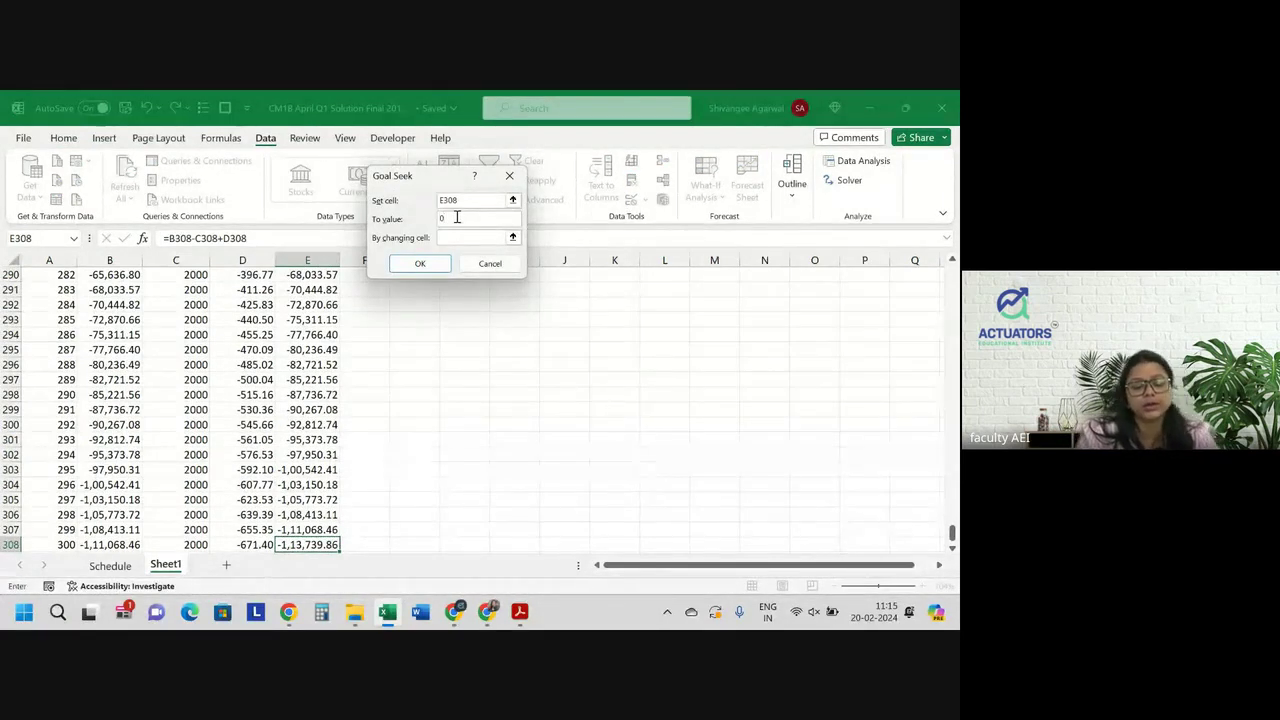
Use $D$6 as the changing cell and accept the solved repayment of 1,845.71
scroll(290, 370, up, 20)
scroll(290, 370, up, 20)
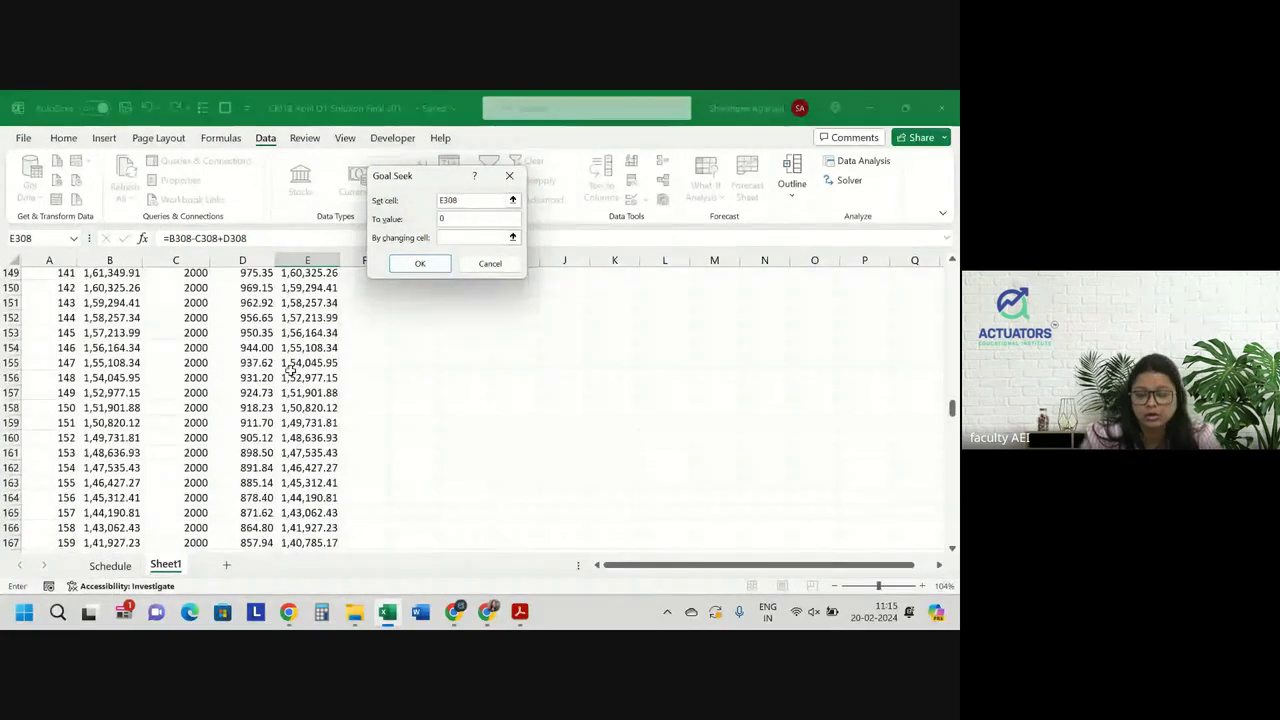
scroll(290, 370, up, 20)
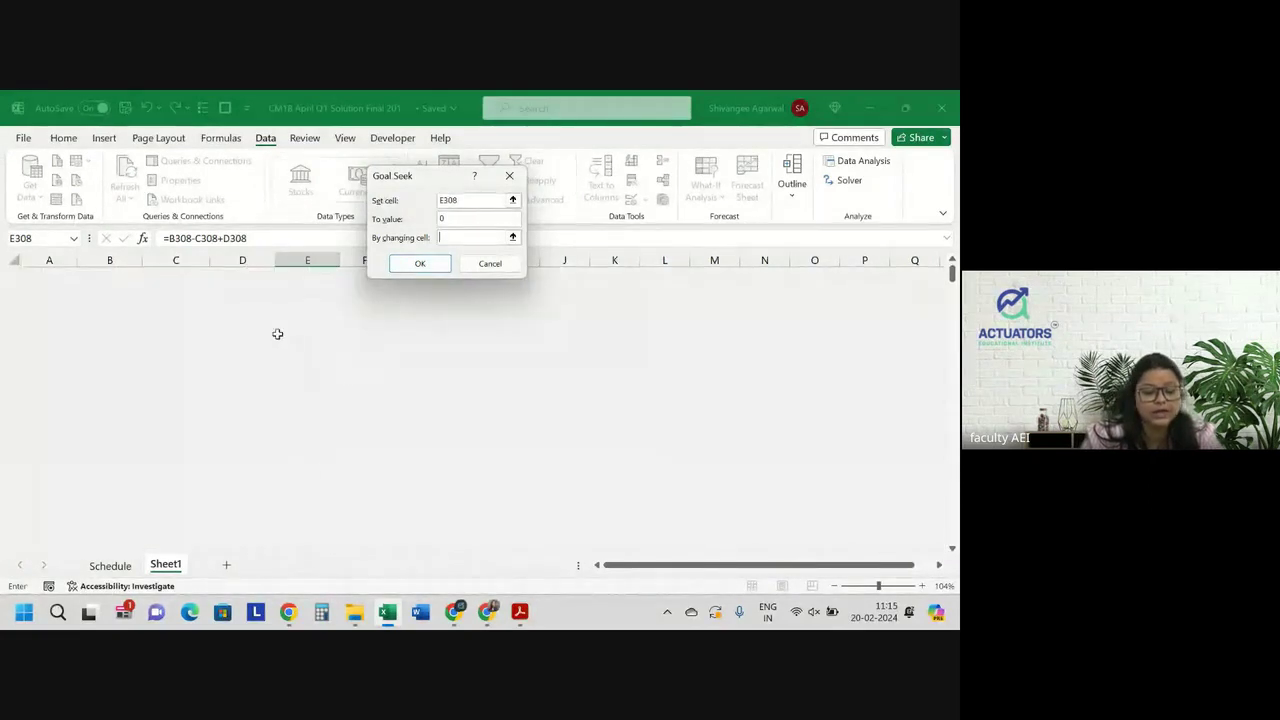
scroll(265, 411, up, 3)
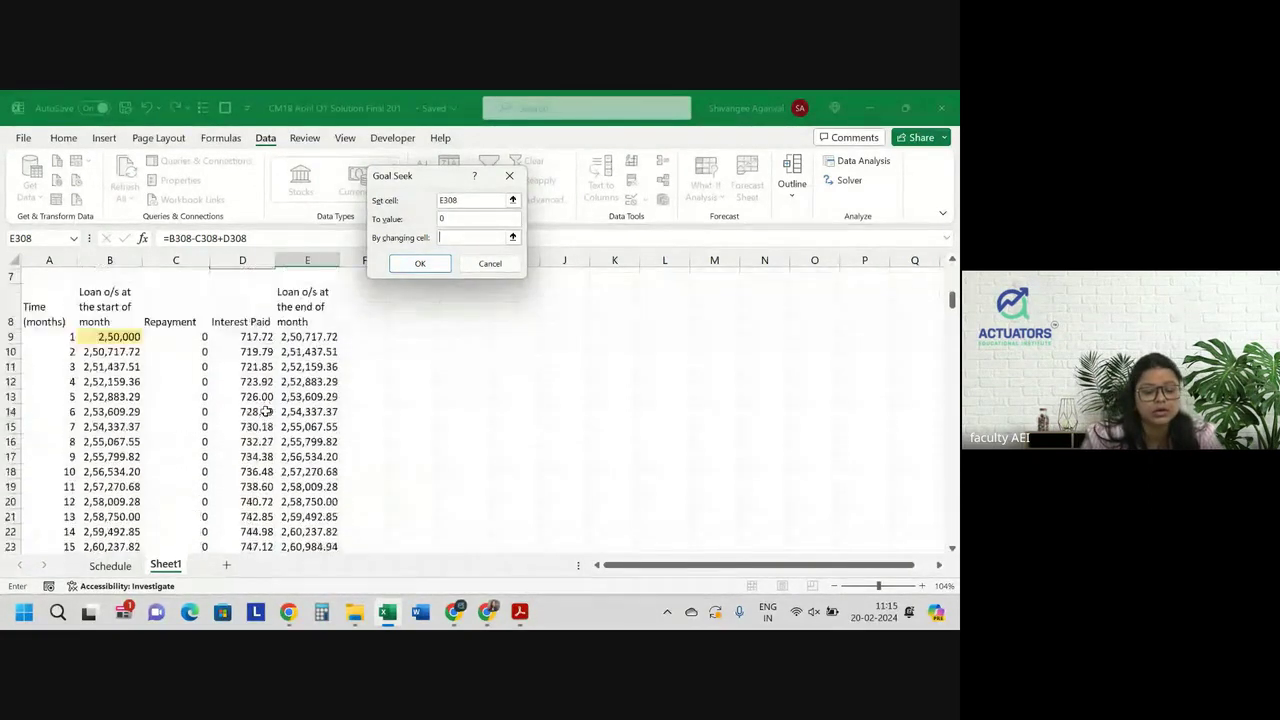
scroll(260, 380, up, 2)
scroll(254, 316, down, 9)
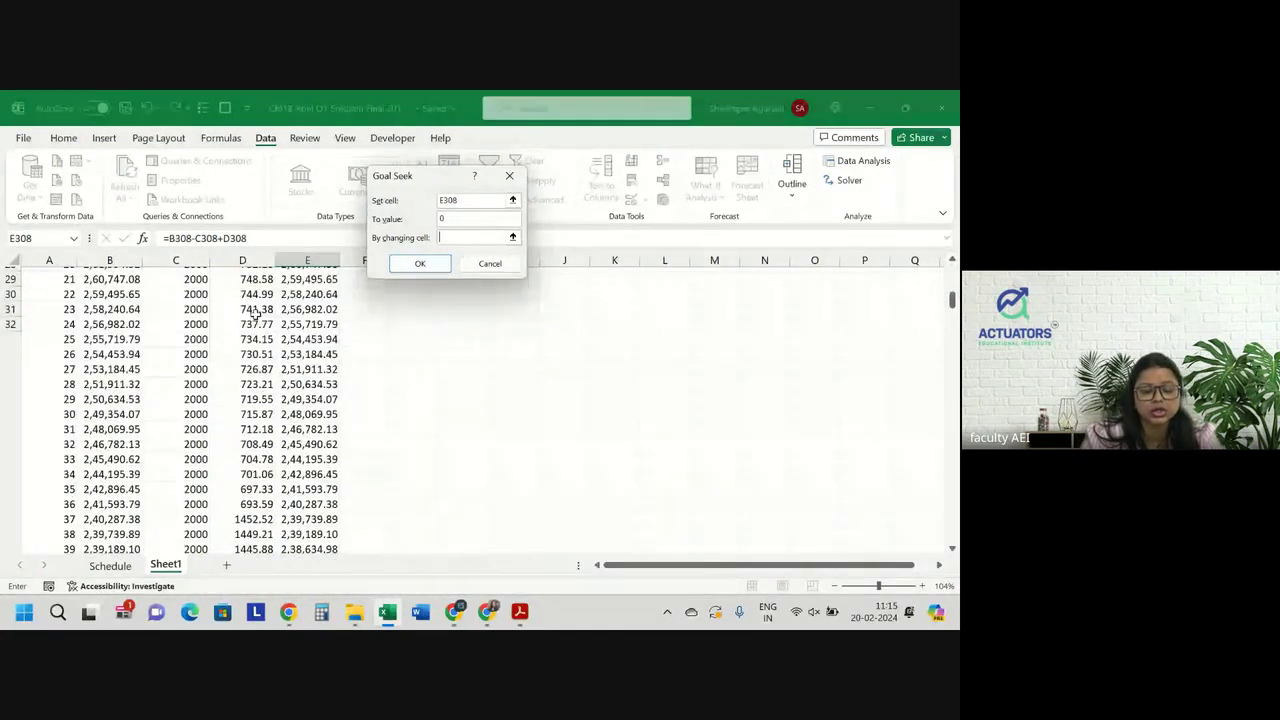
scroll(252, 330, up, 9)
click(248, 345)
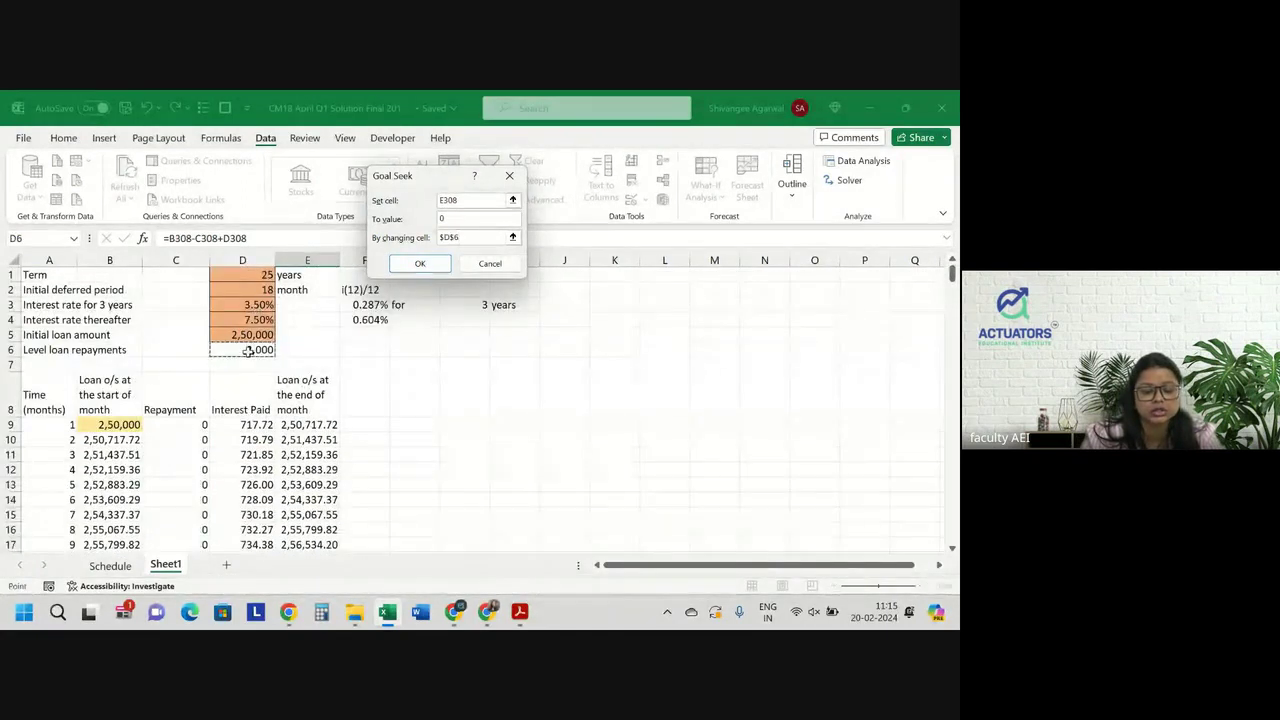
click(421, 264)
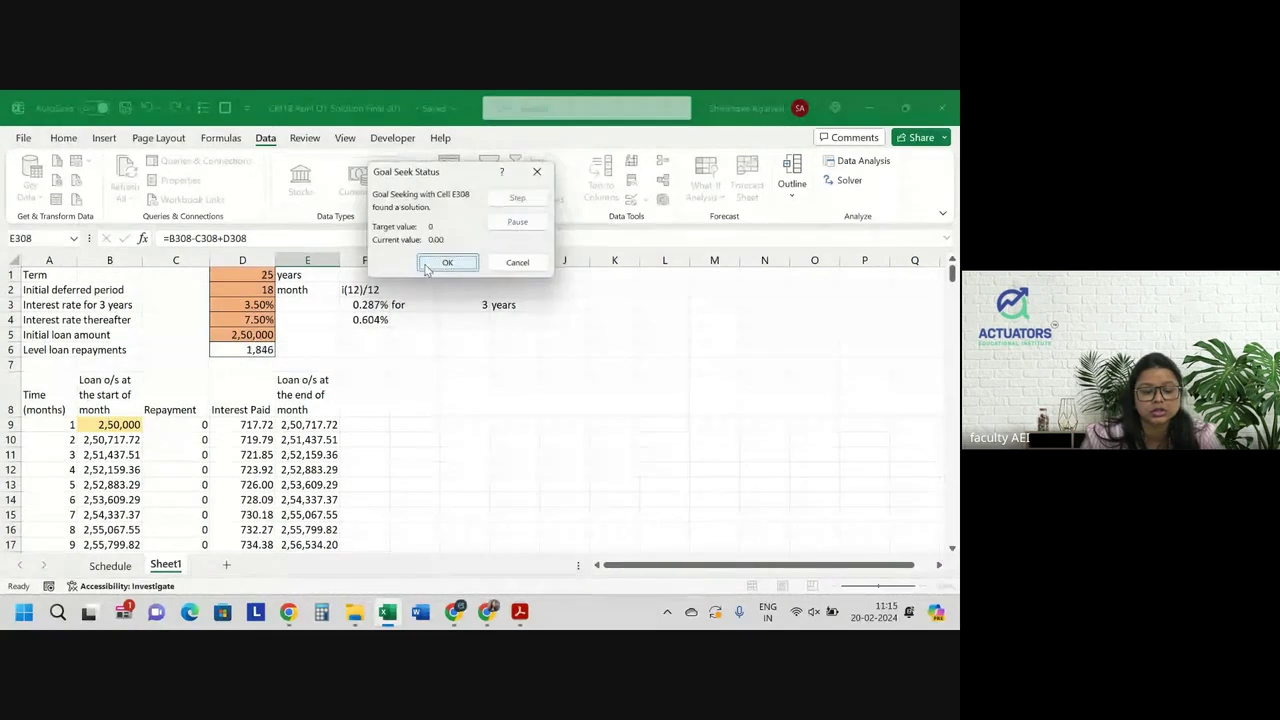
click(427, 266)
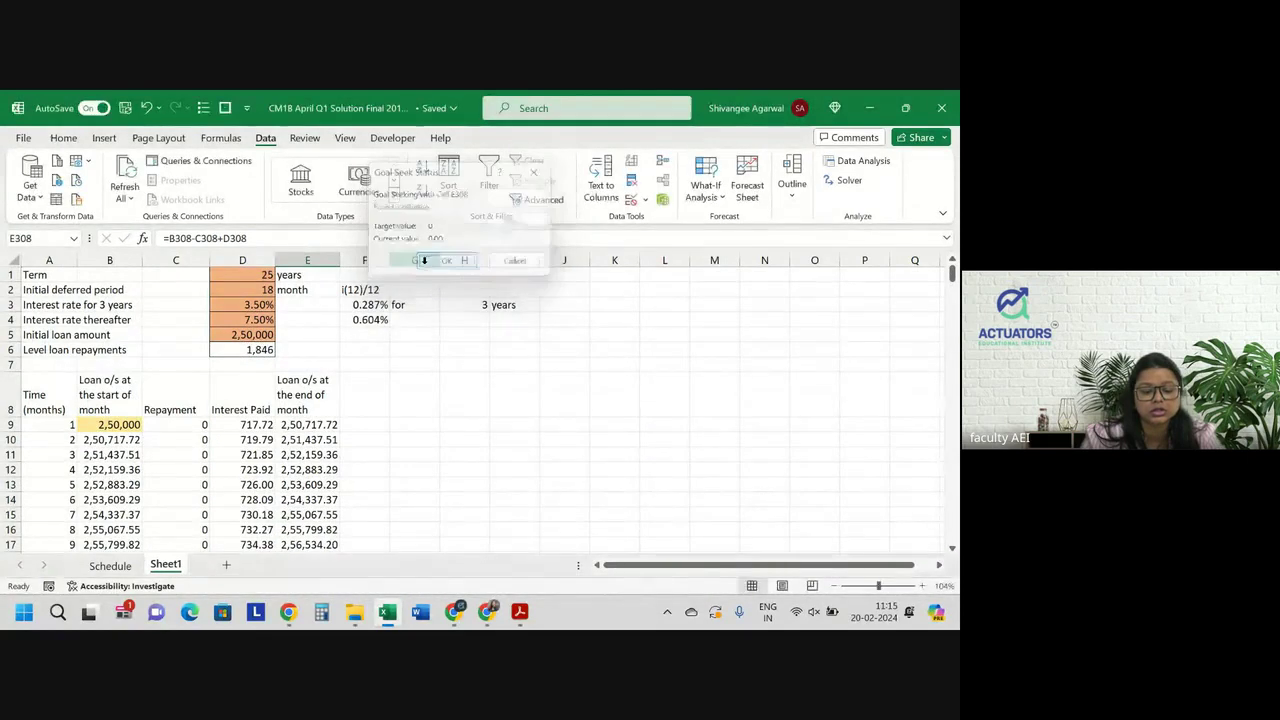
click(252, 345)
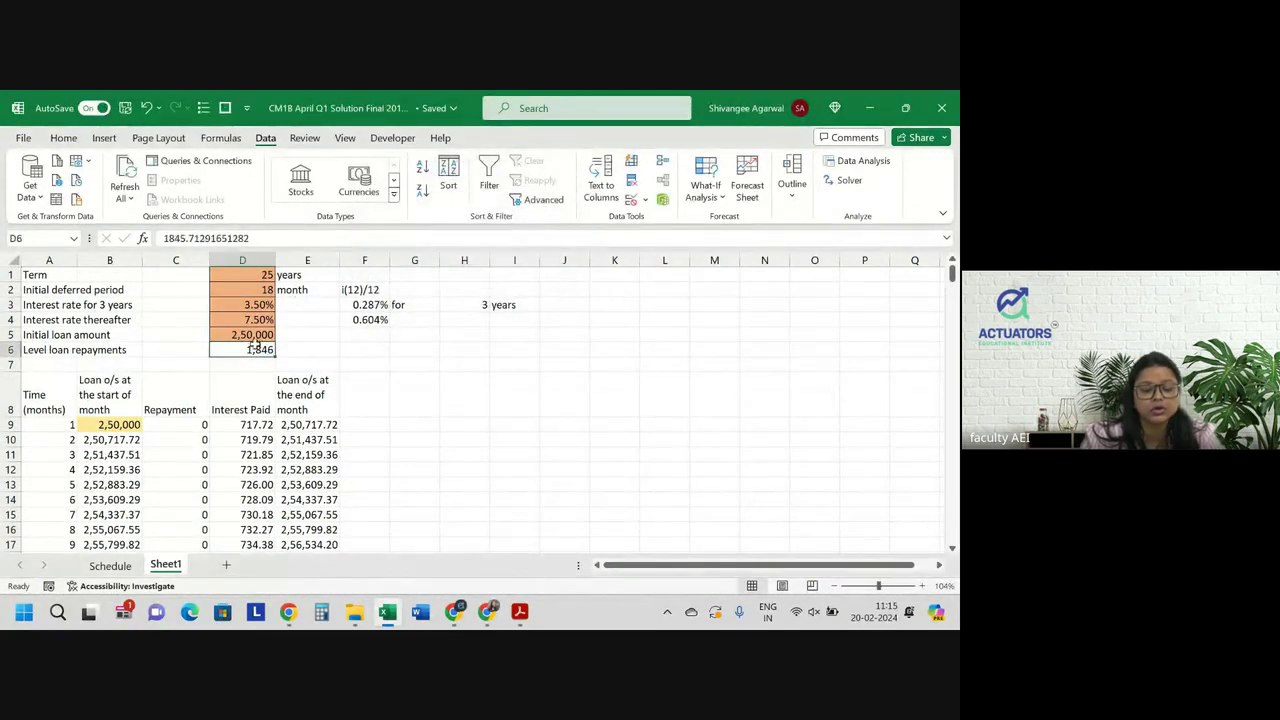
click(63, 138)
click(421, 200)
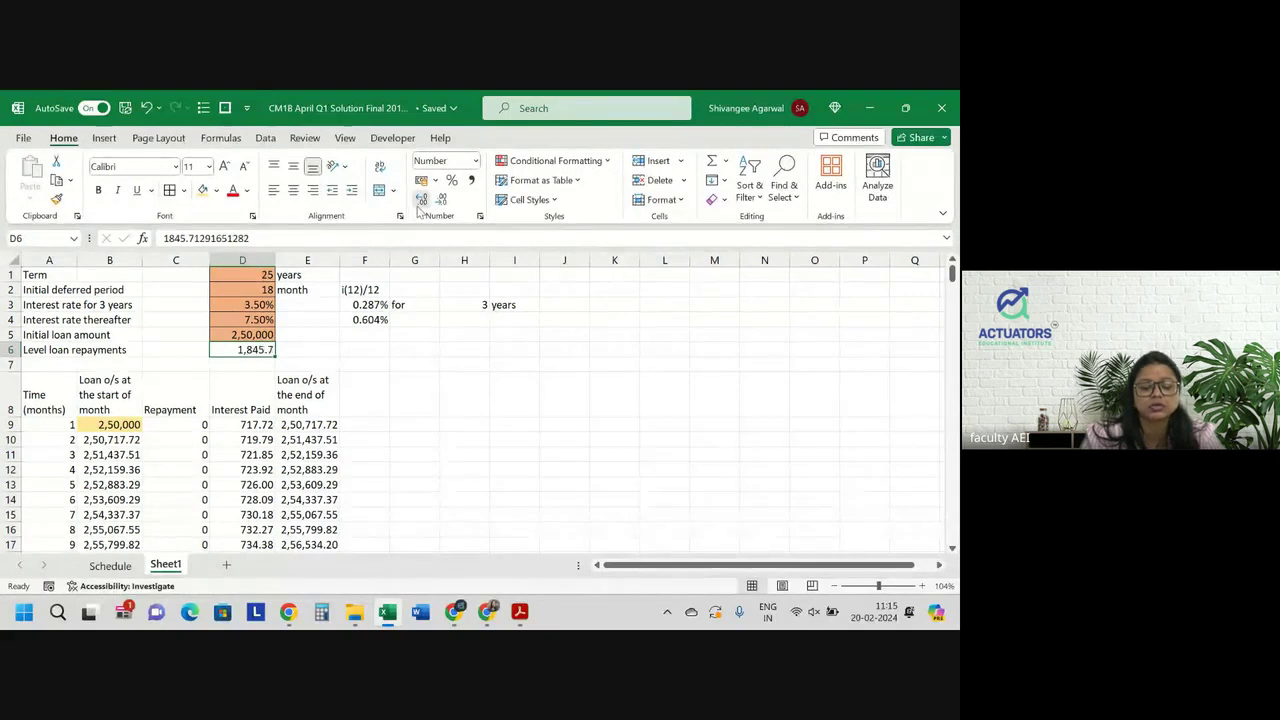
click(419, 204)
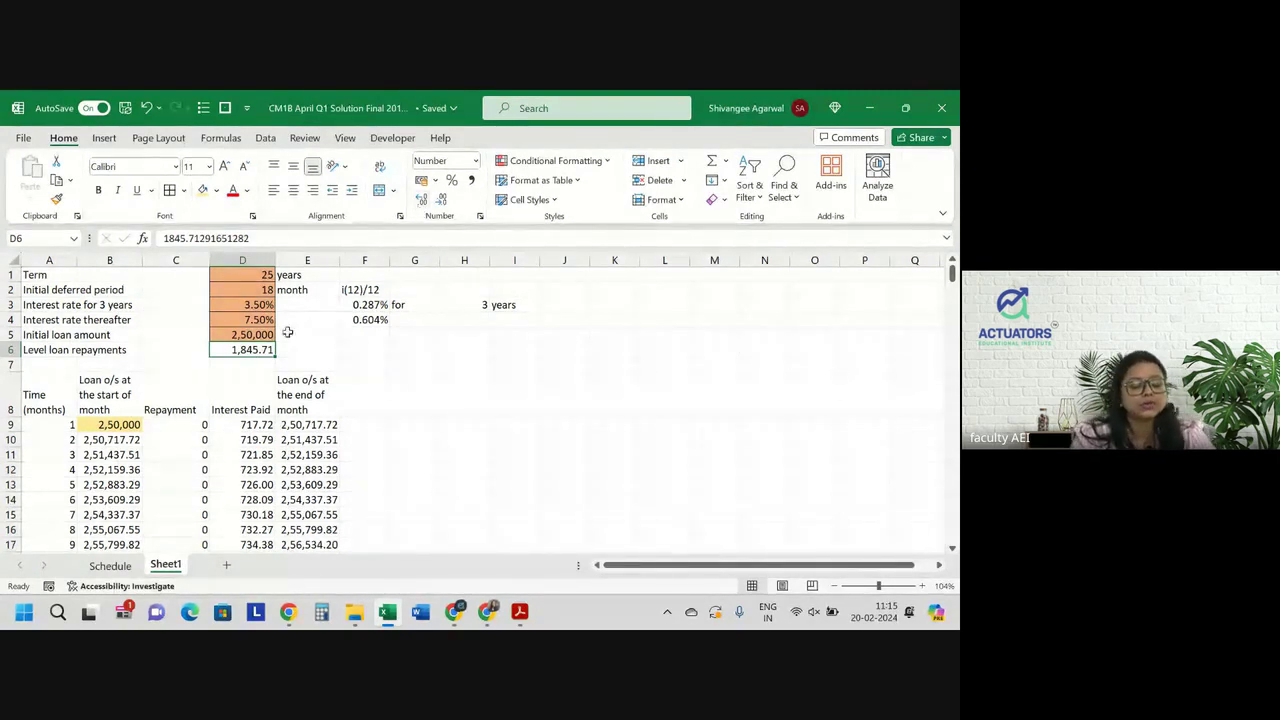
drag(117, 427, 279, 431)
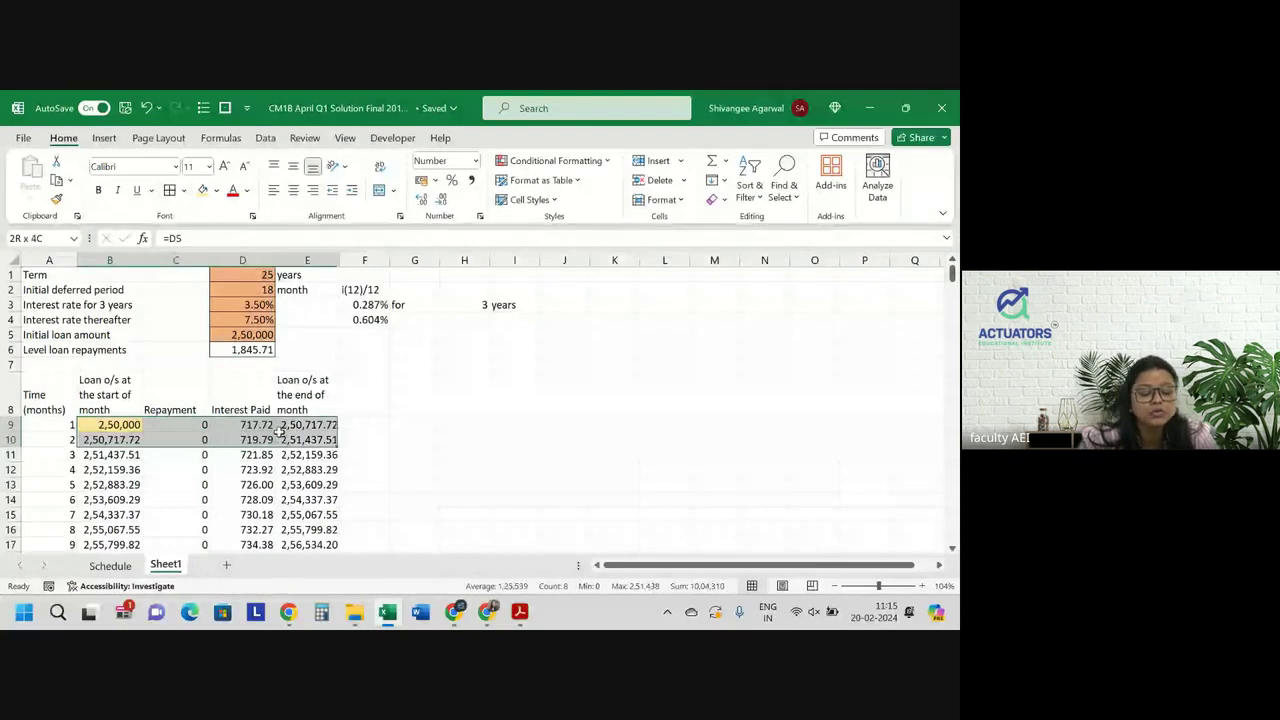
key(ctrl+shift+Down)
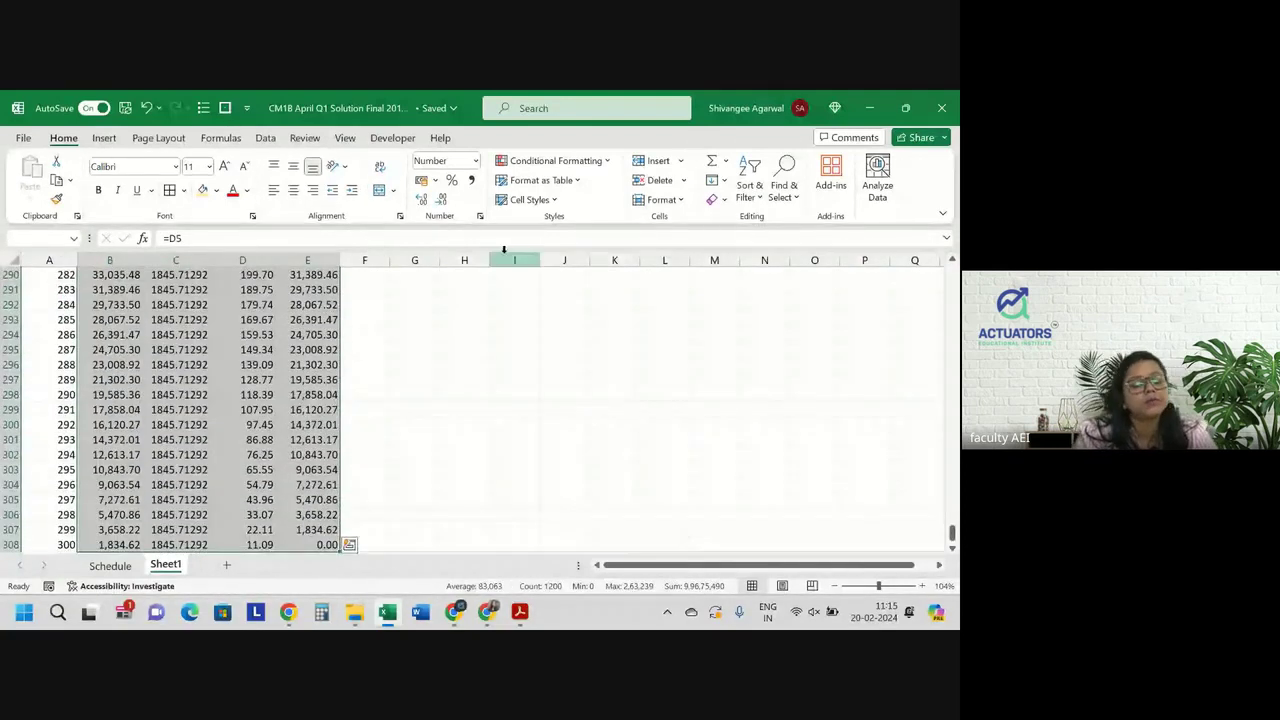
click(435, 180)
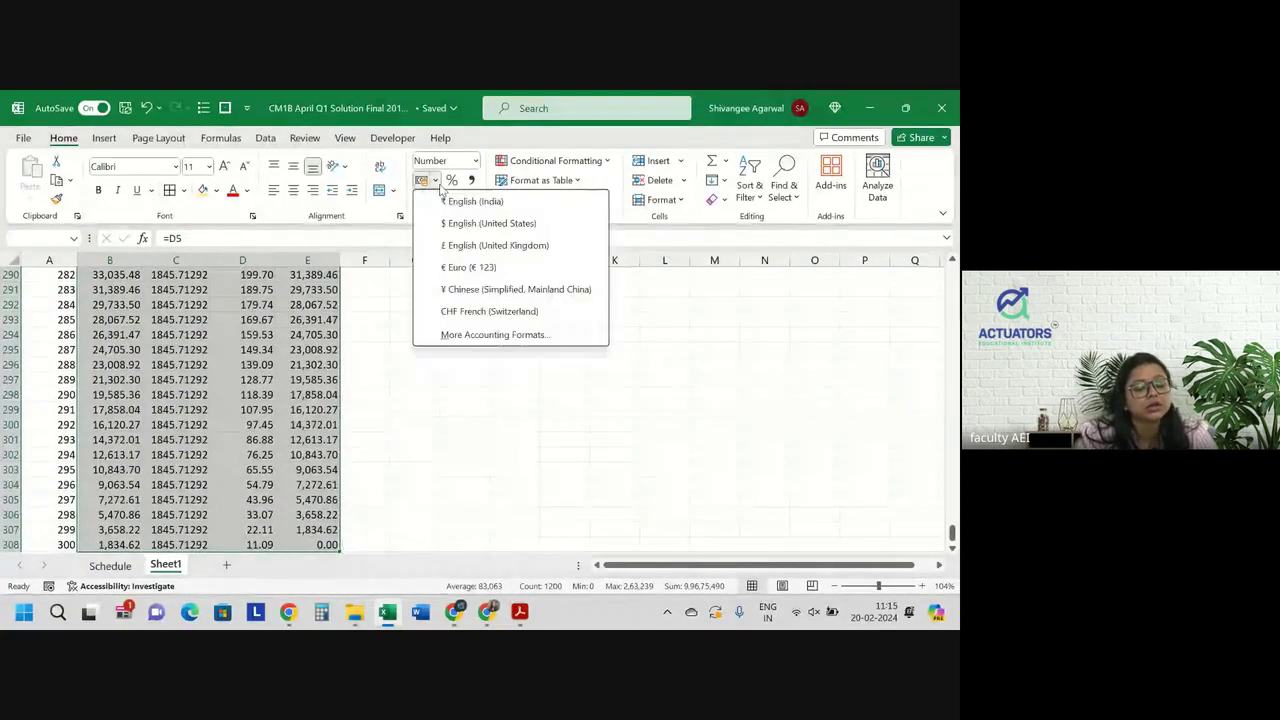
click(452, 247)
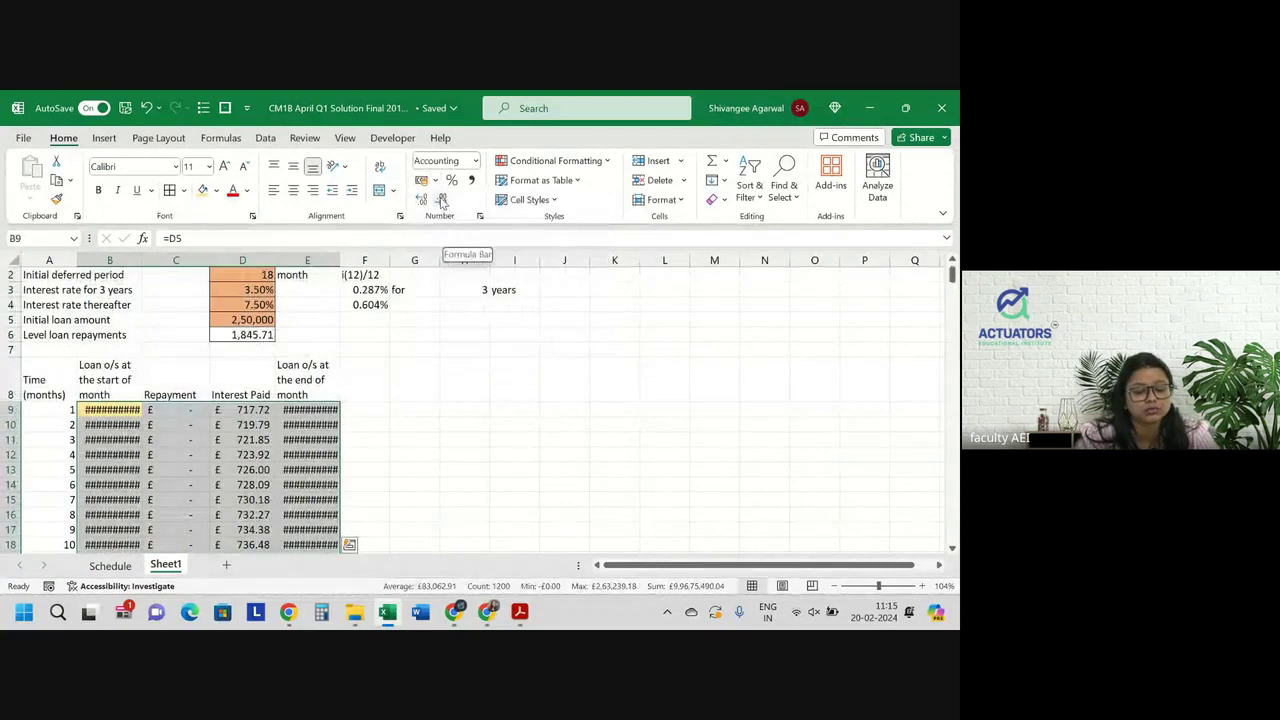
click(445, 201)
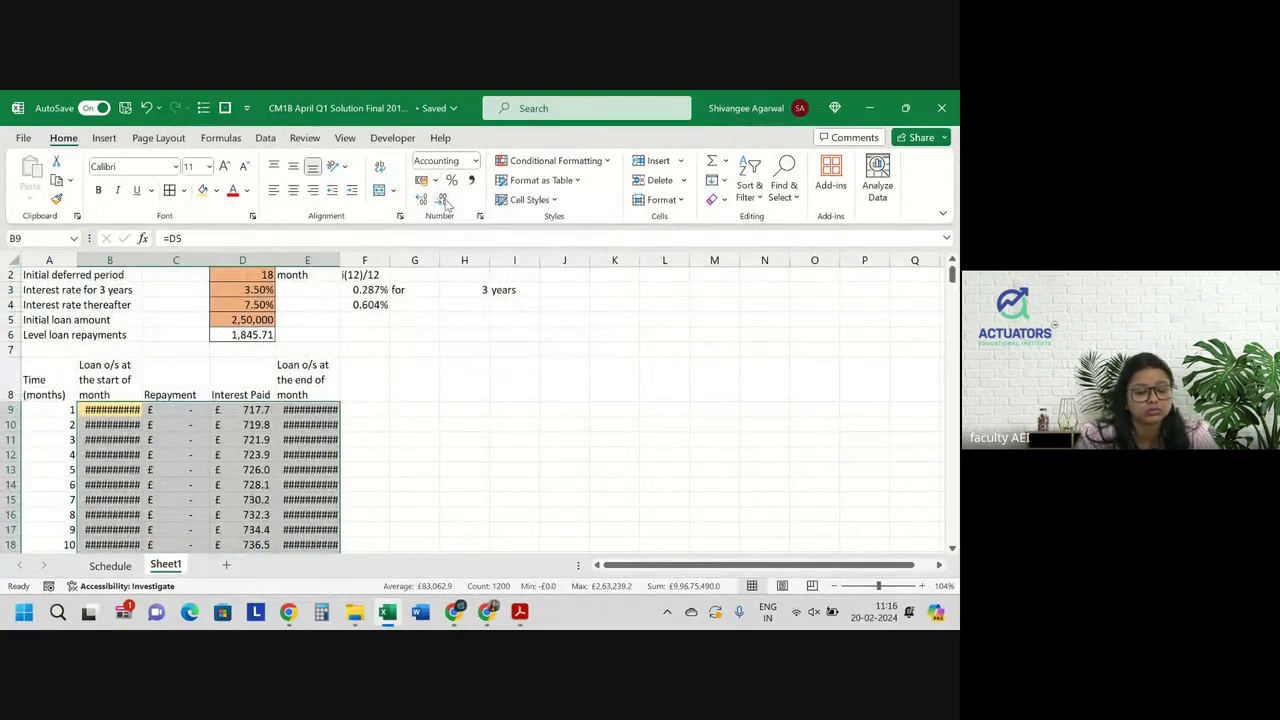
click(421, 200)
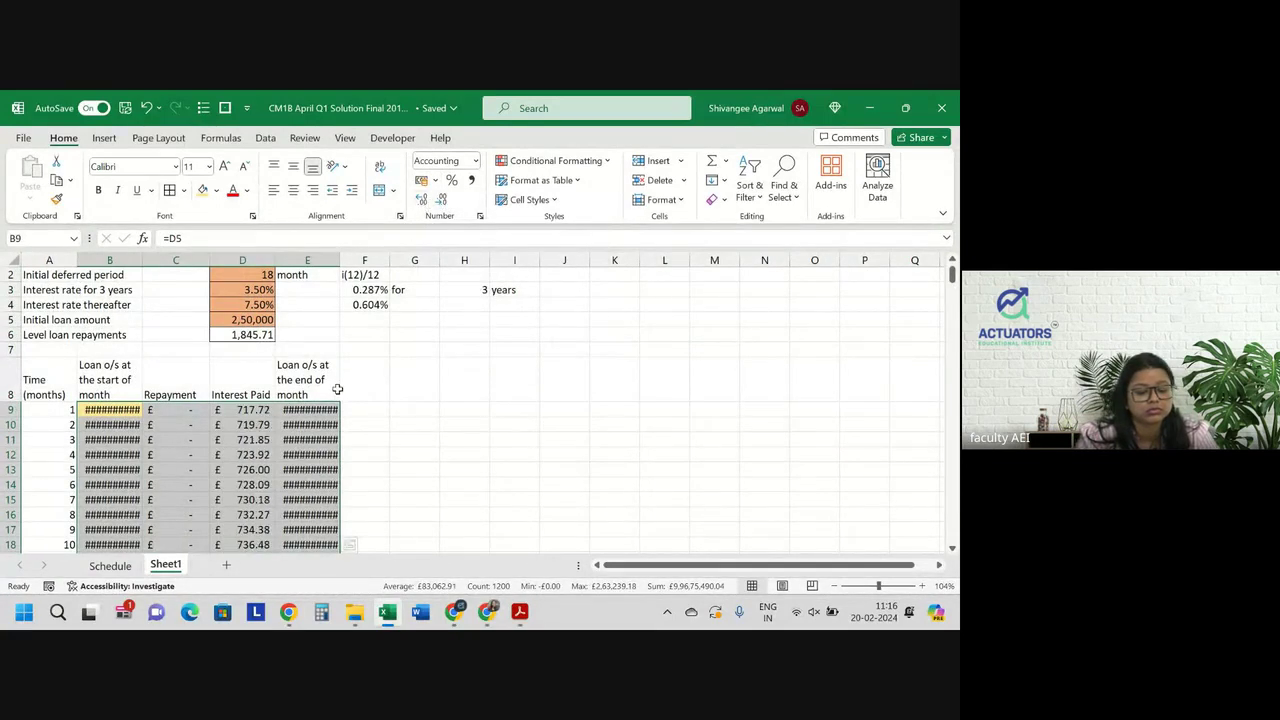
click(338, 389)
drag(143, 258, 152, 258)
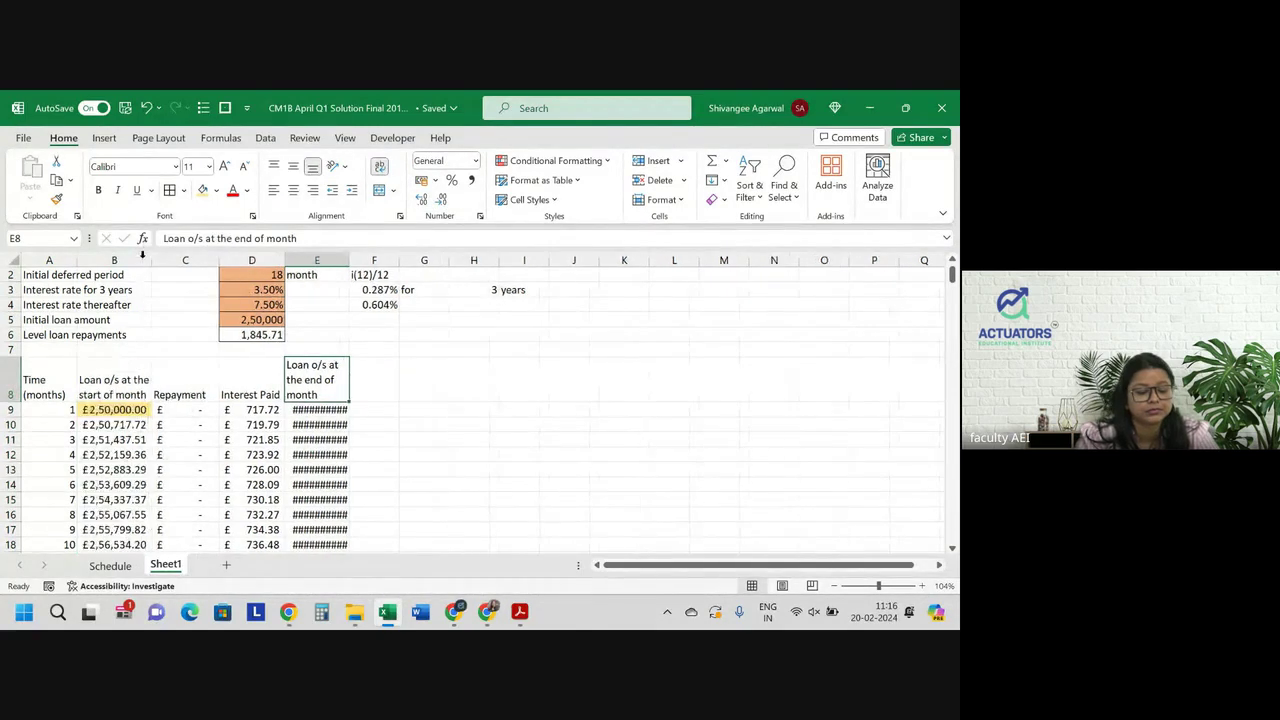
double_click(350, 259)
scroll(265, 432, down, 2)
scroll(265, 420, up, 2)
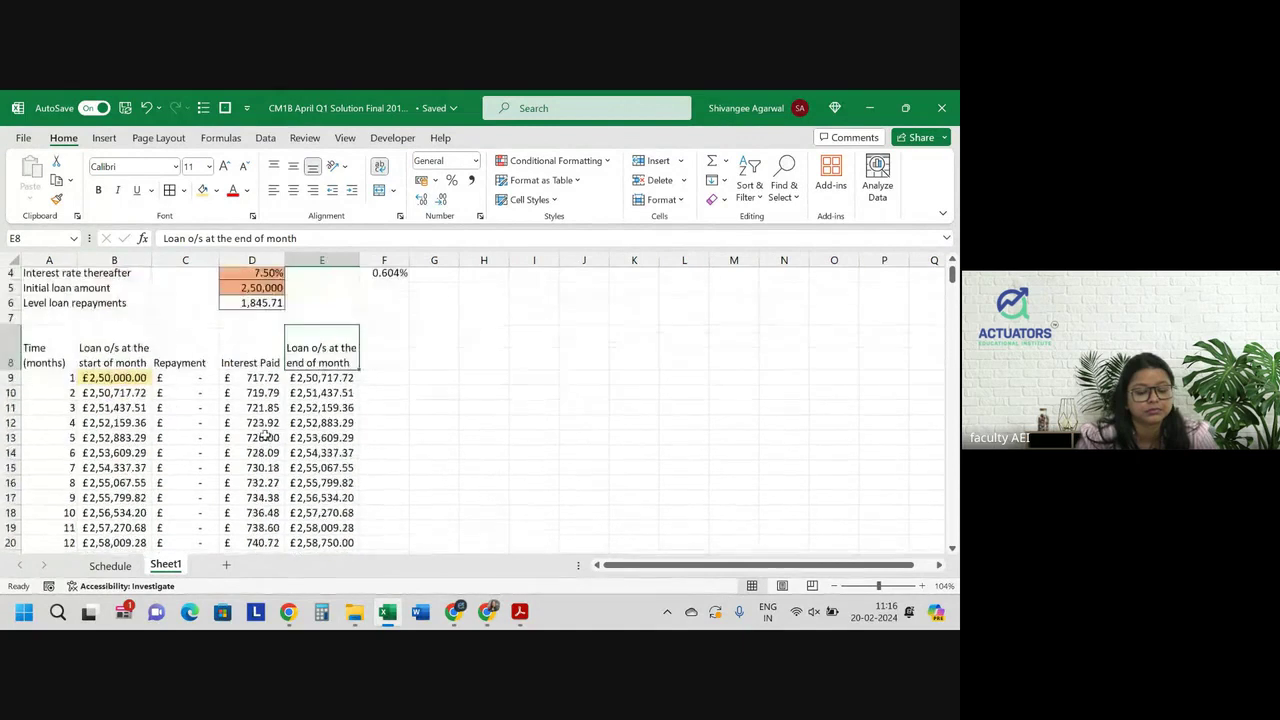
scroll(266, 390, up, 1)
scroll(267, 373, down, 3)
scroll(267, 373, up, 2)
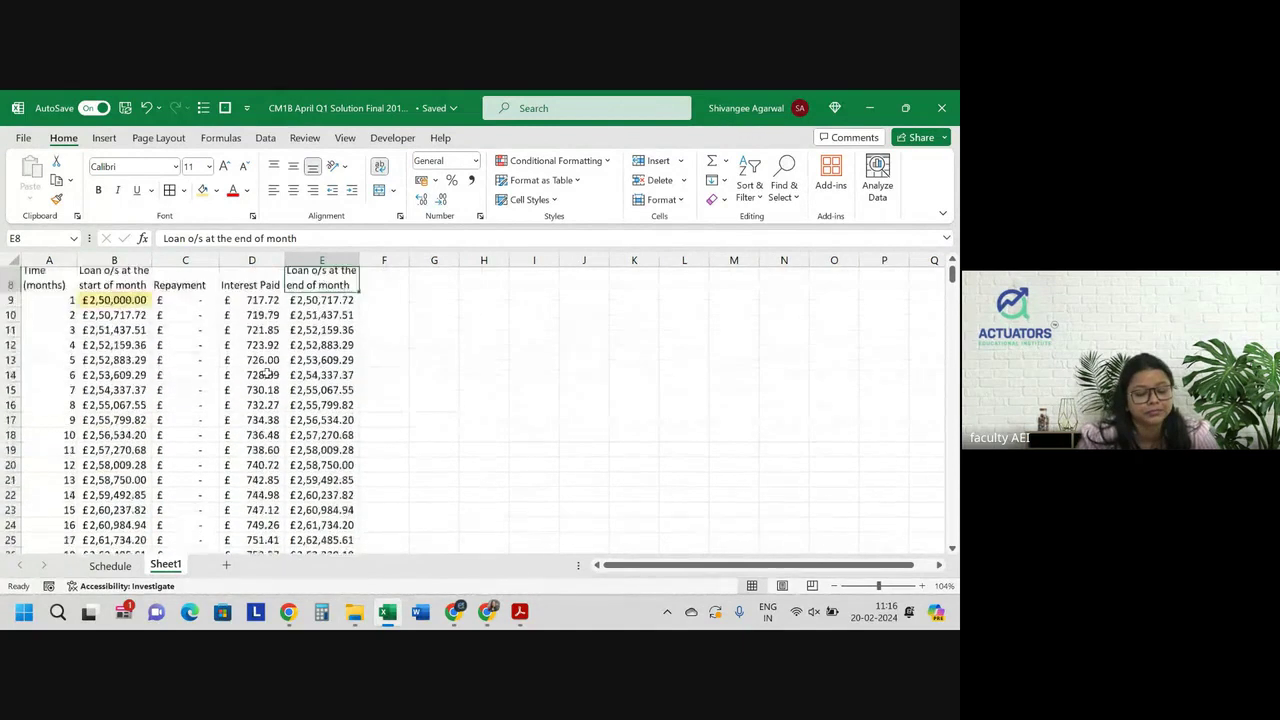
scroll(267, 373, up, 1)
Format D5:D6 as English (United Kingdom) £ accounting and autofit column D
scroll(267, 373, up, 1)
click(252, 323)
scroll(252, 323, up, 1)
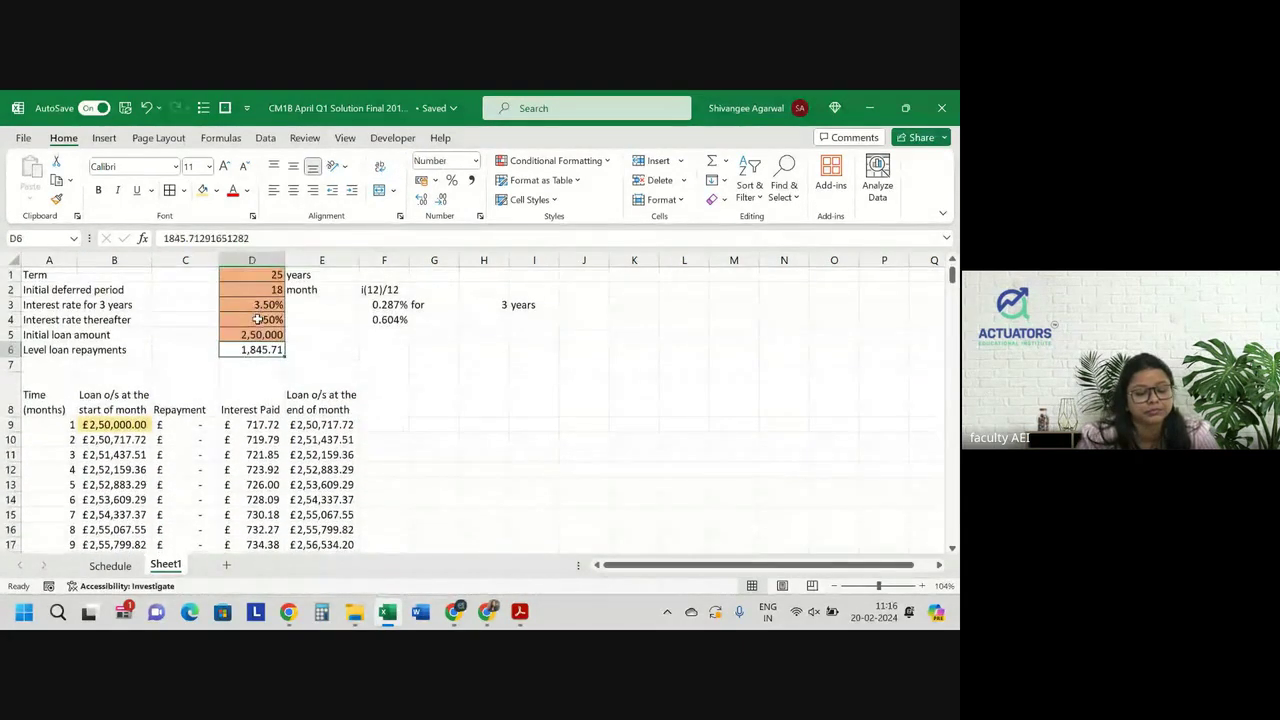
key(shift+Up)
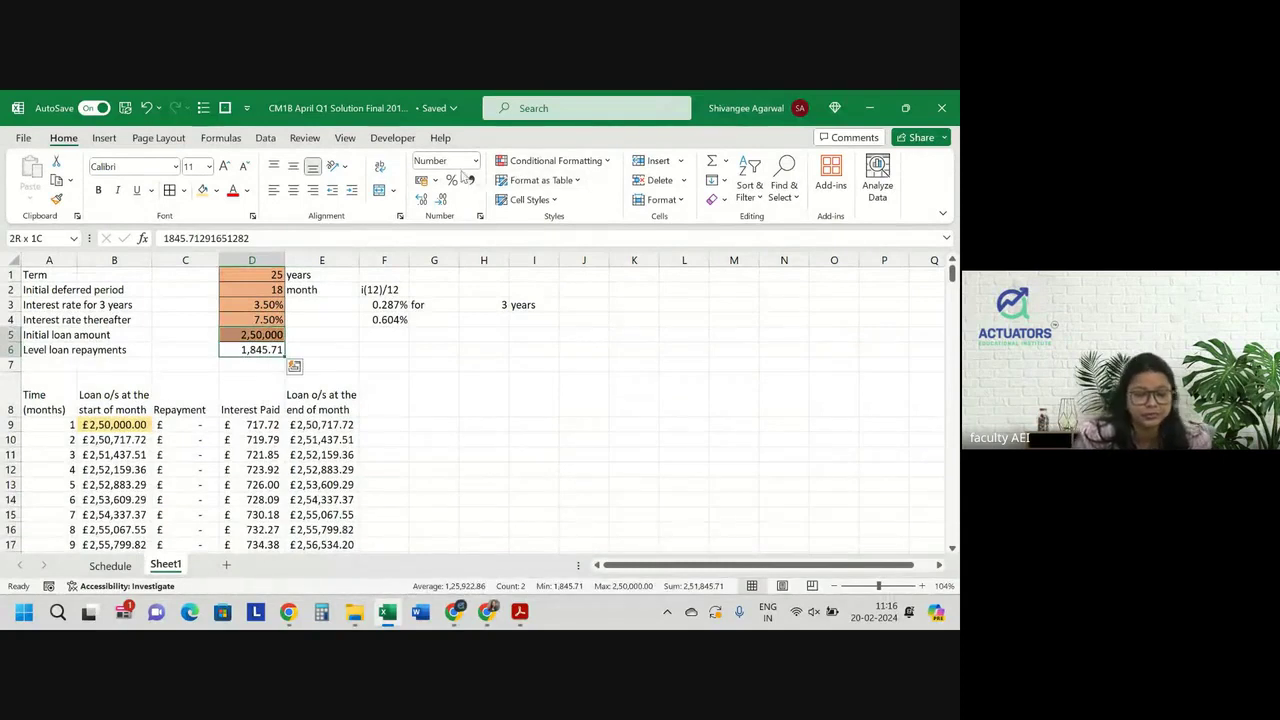
click(435, 180)
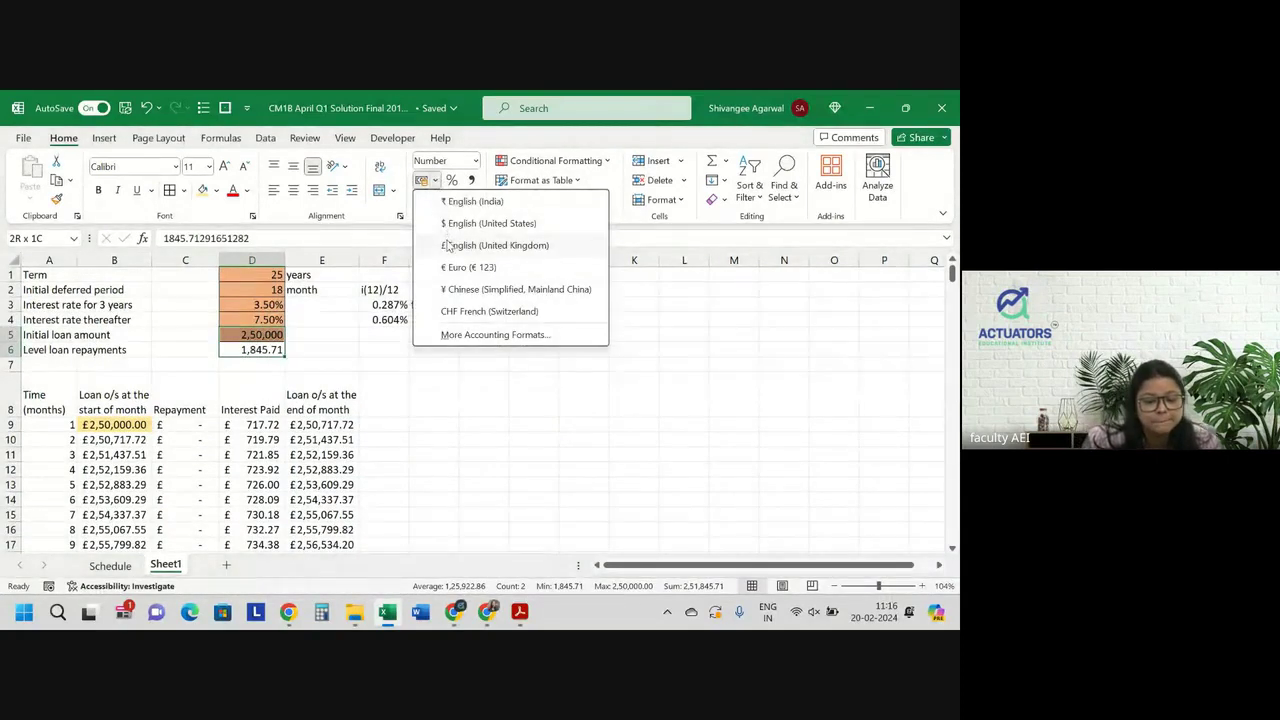
click(447, 245)
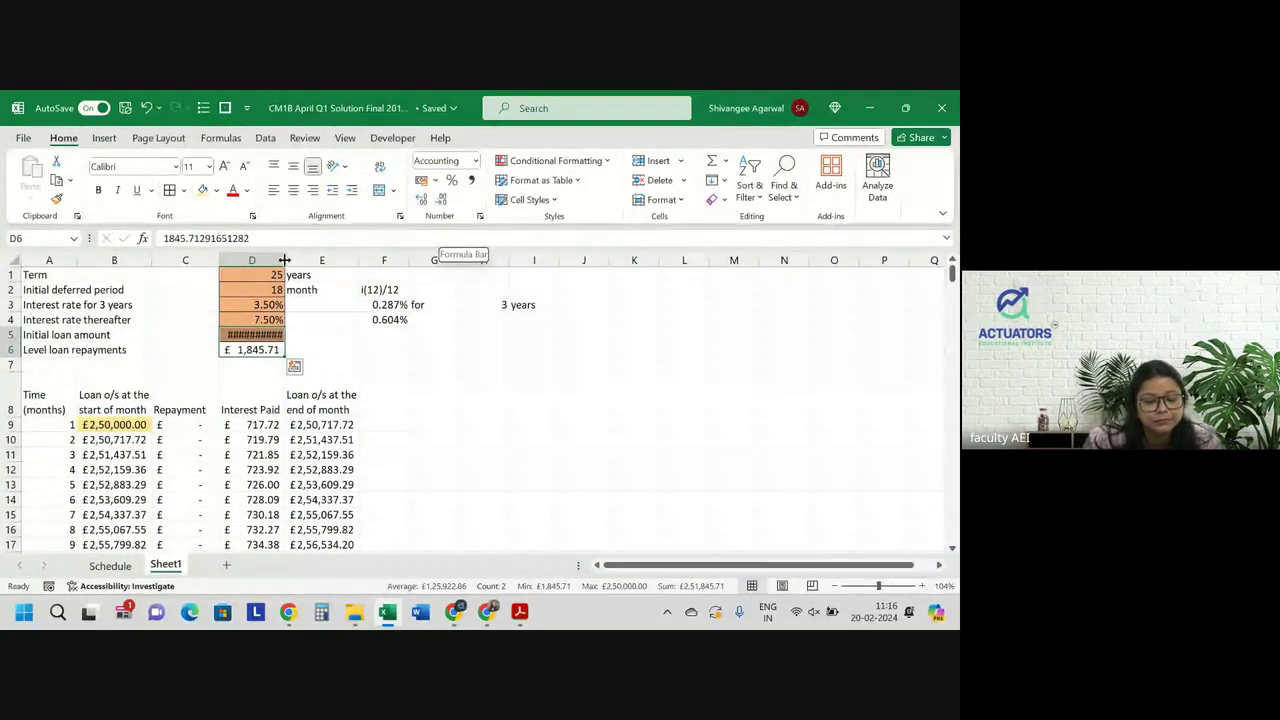
double_click(284, 260)
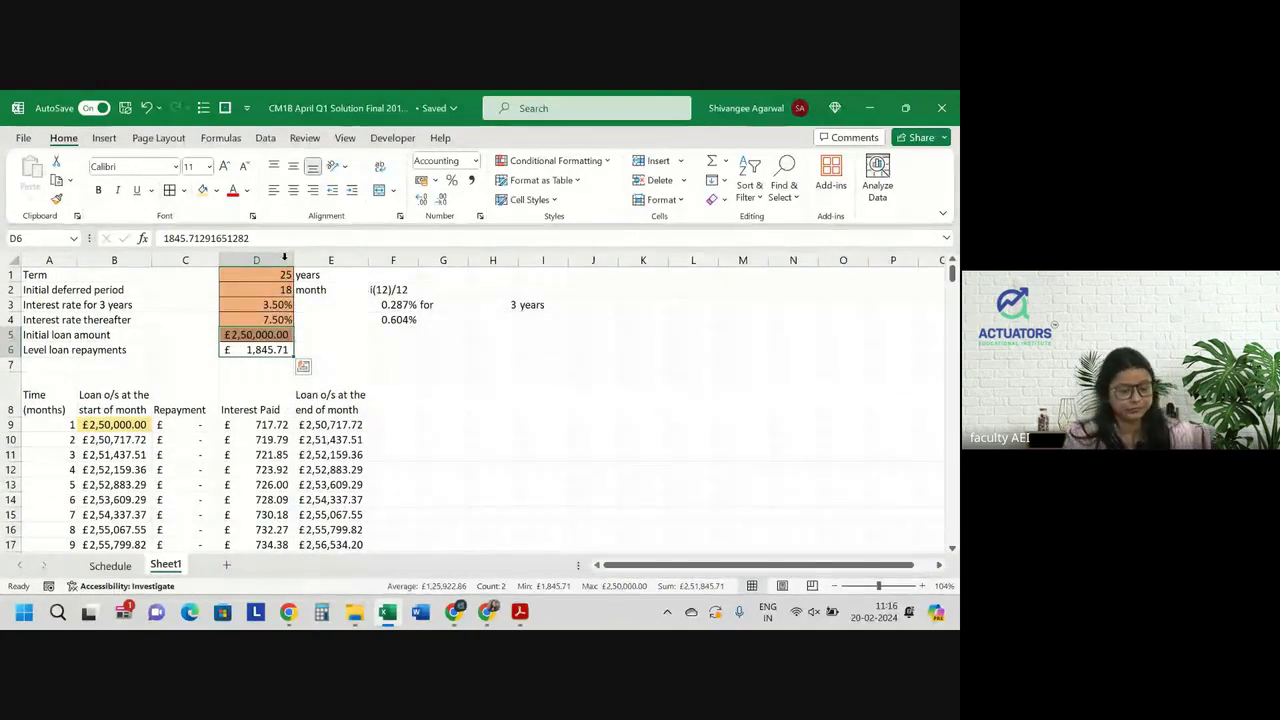
Type a 'there' label in G4 beside the second rate, then clear it again
drag(395, 304, 398, 320)
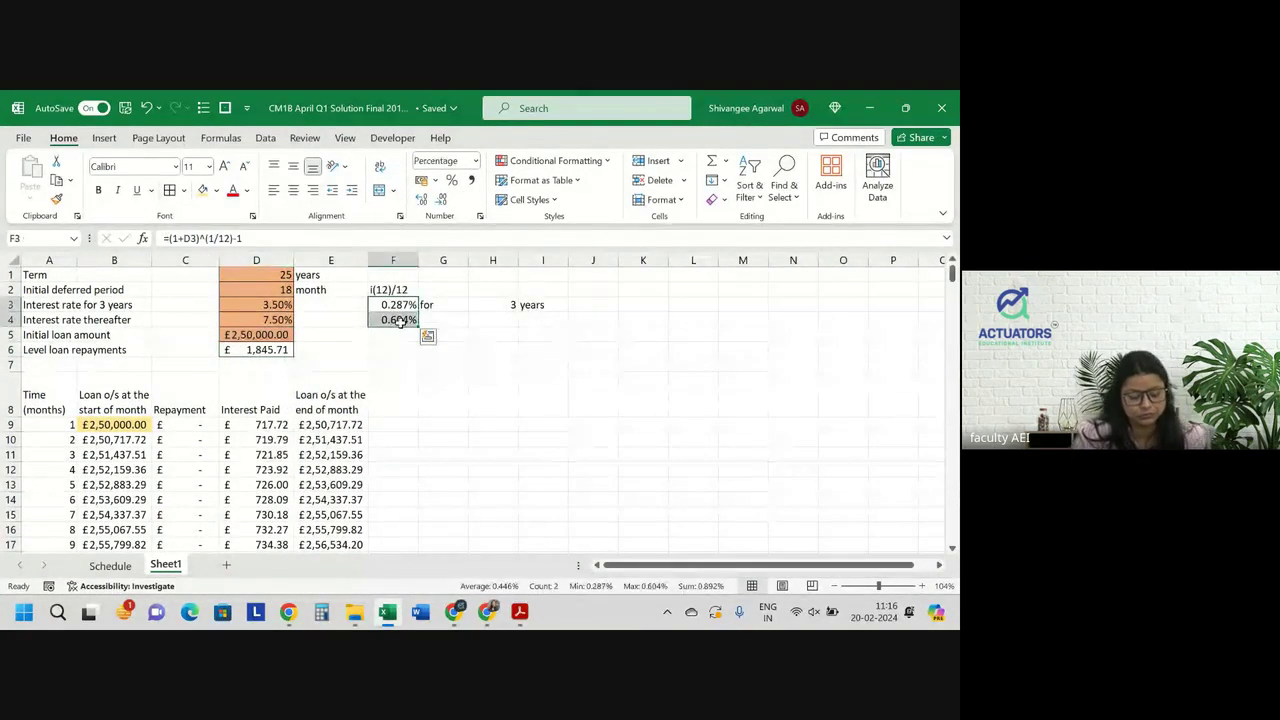
key(Right)
key(Right)
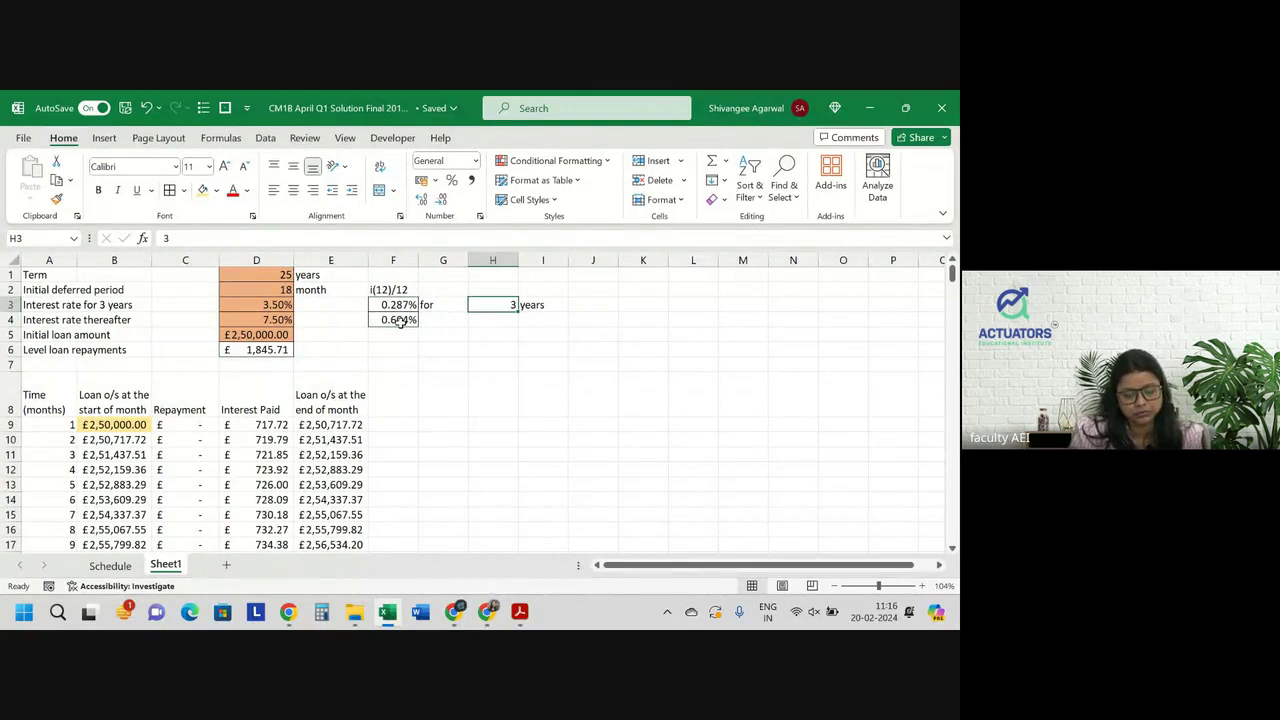
key(Down)
key(Down)
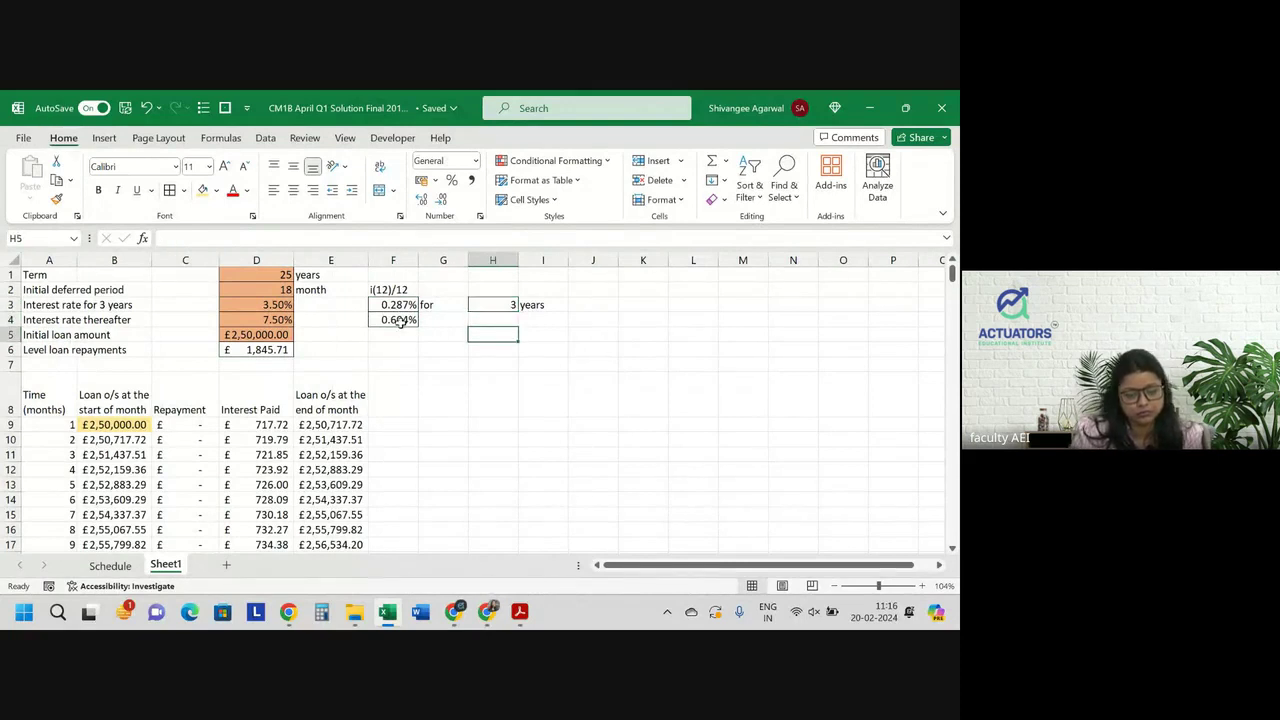
key(Left)
key(Up)
text(there)
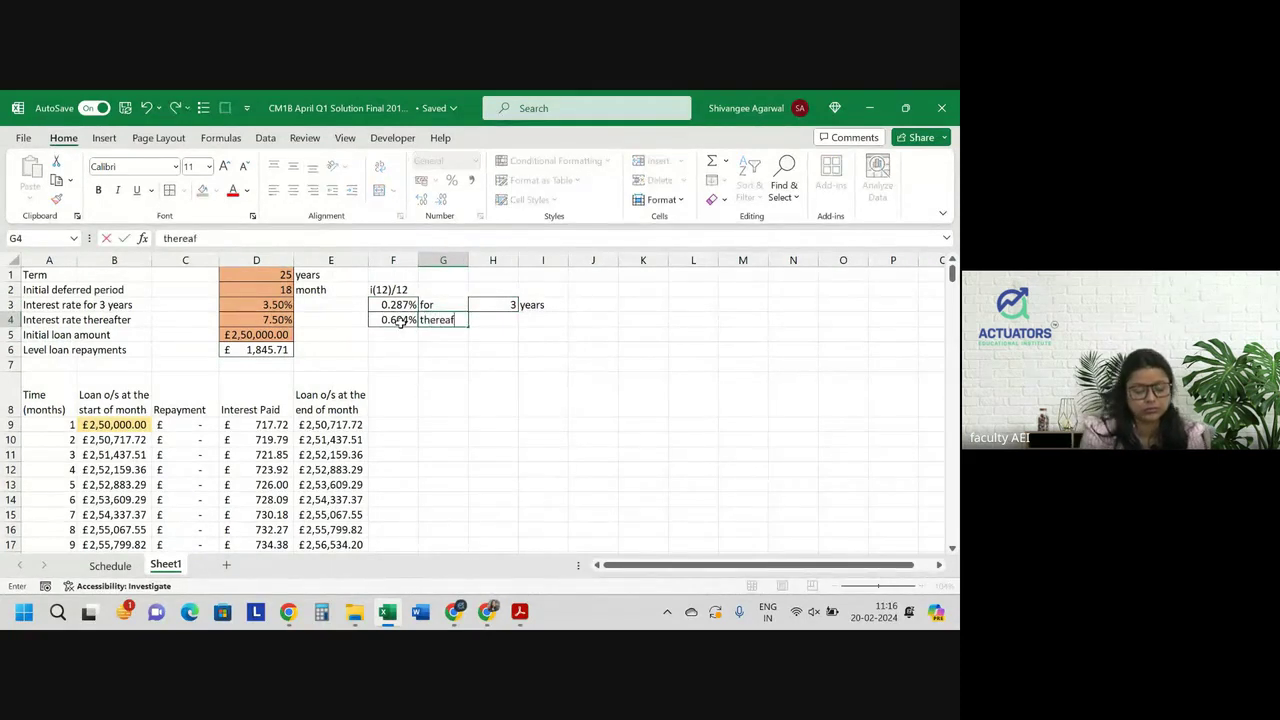
key(Return)
click(493, 364)
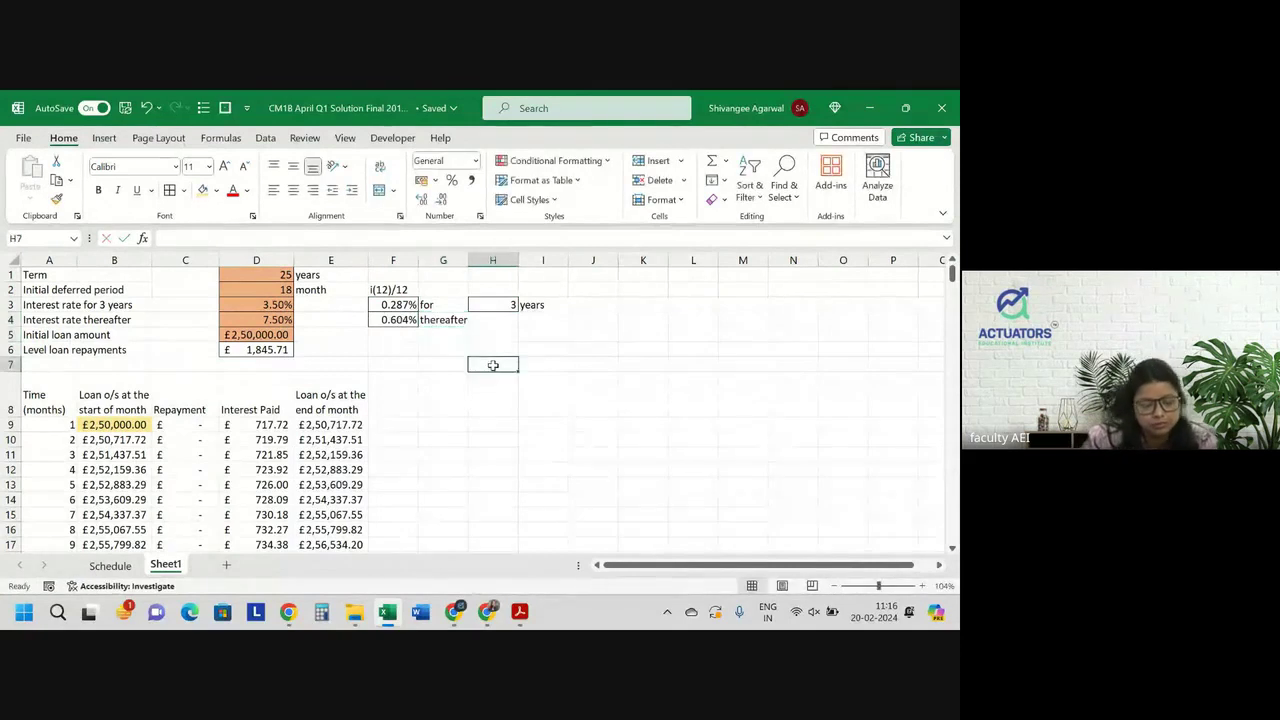
click(447, 305)
click(447, 320)
key(BackSpace)
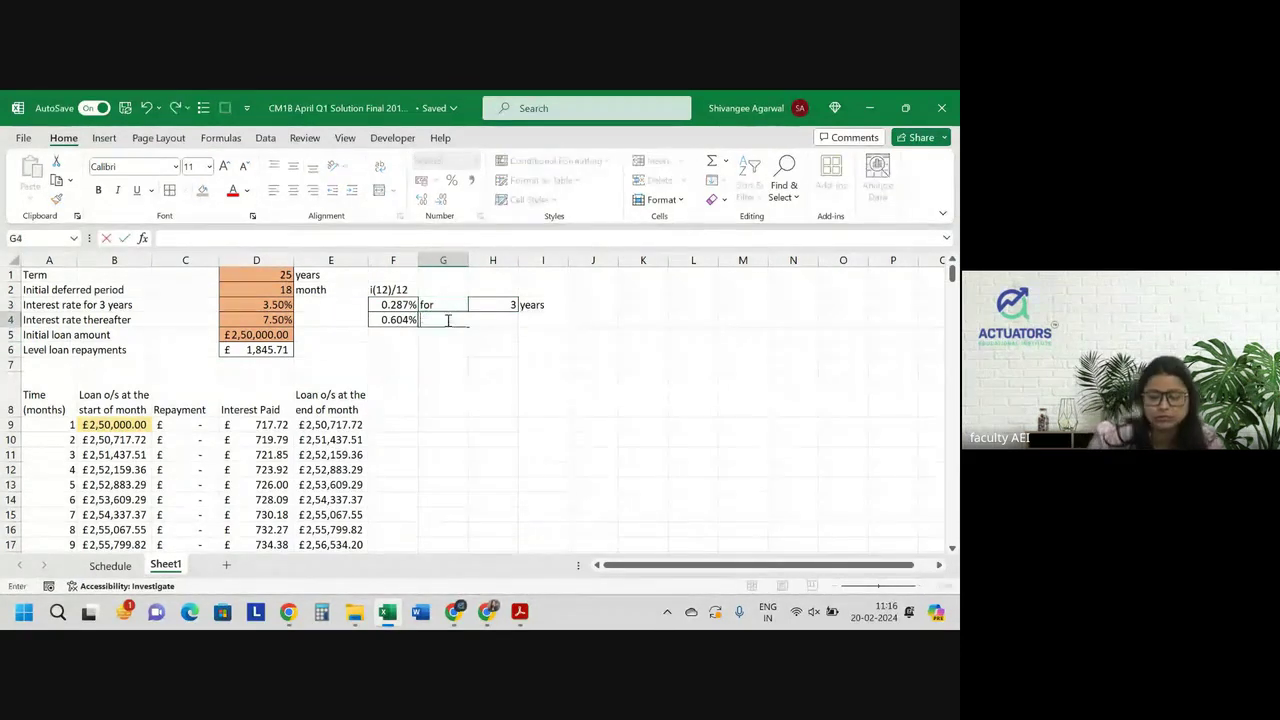
click(479, 402)
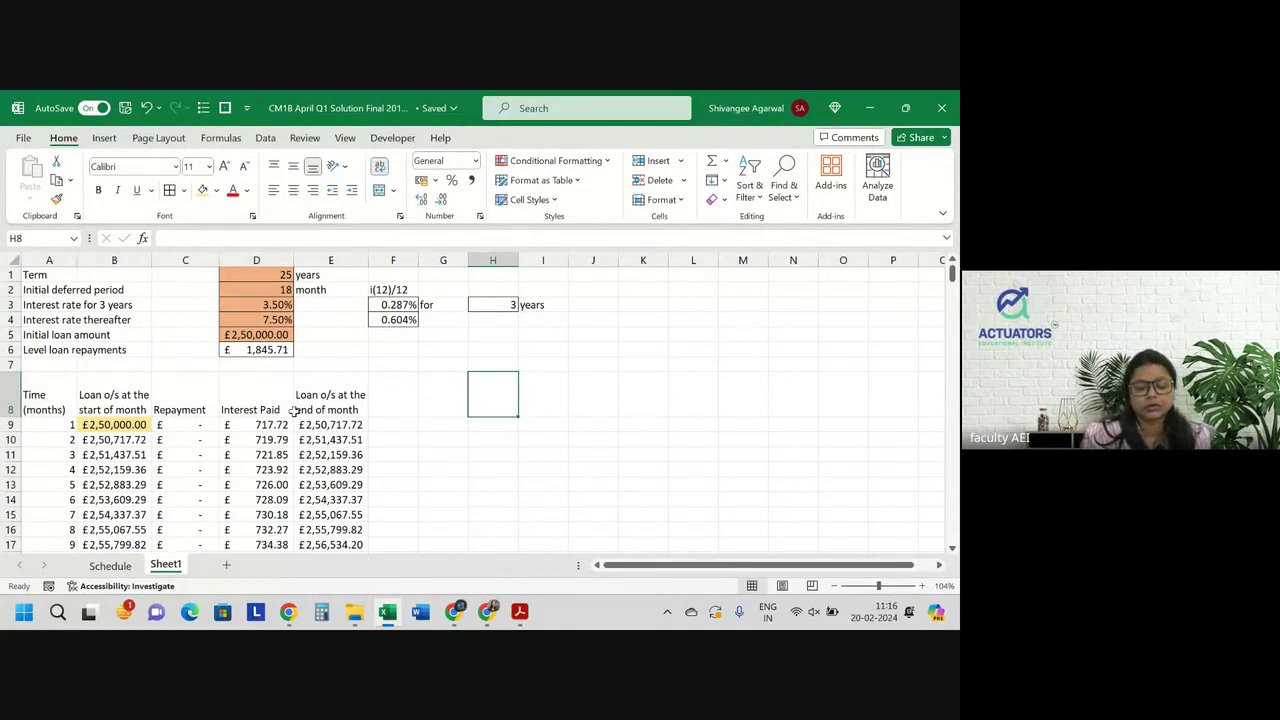
click(289, 424)
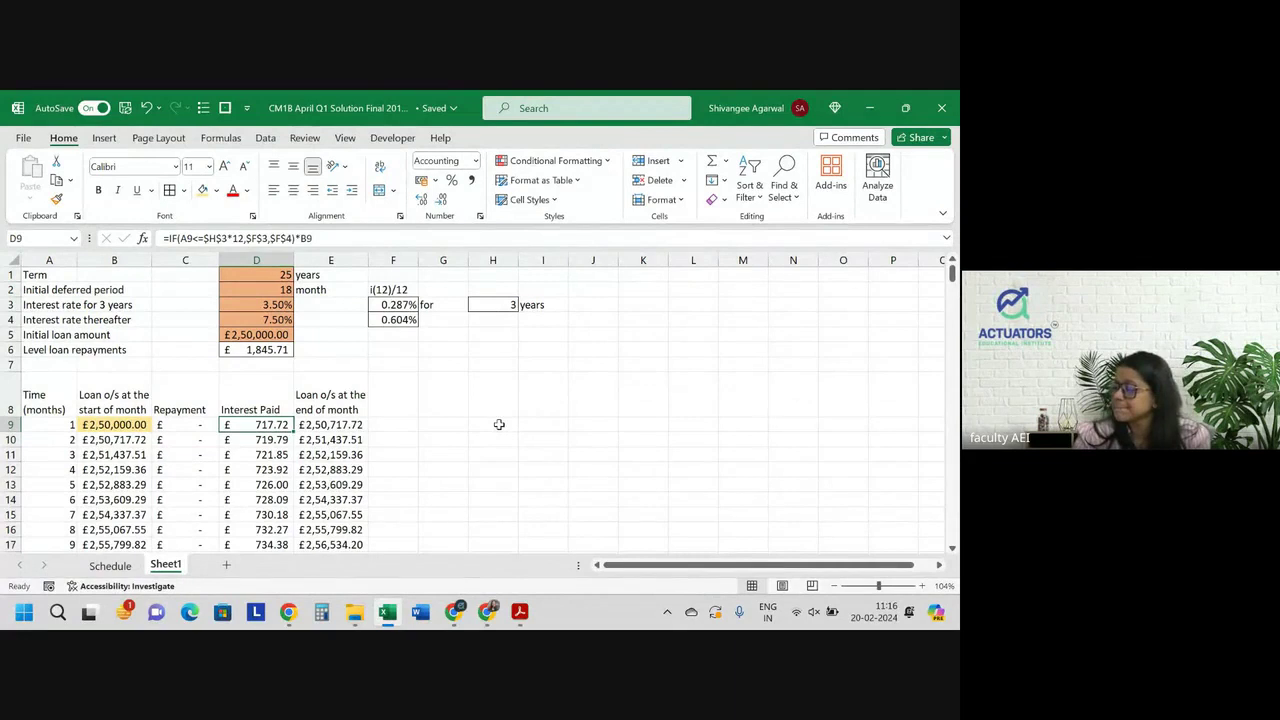
Shade the level repayment D6 light green and the inputs D1:D5 light tan
click(268, 350)
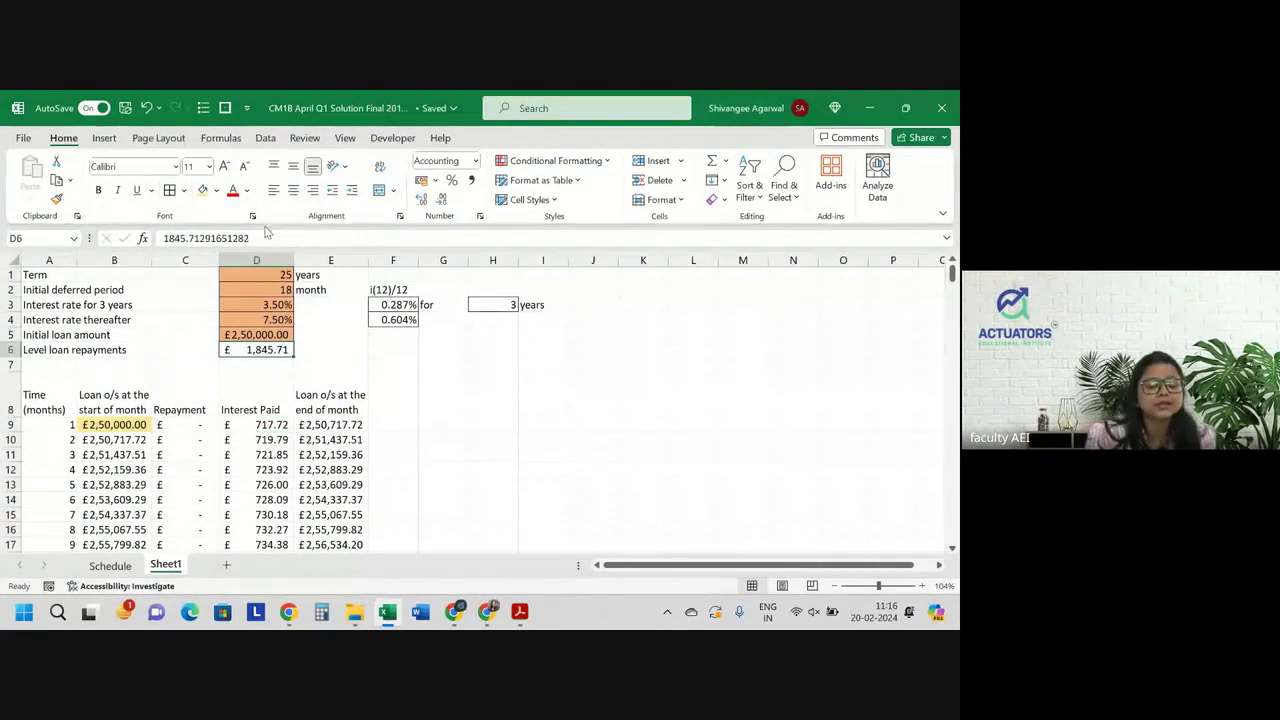
click(215, 190)
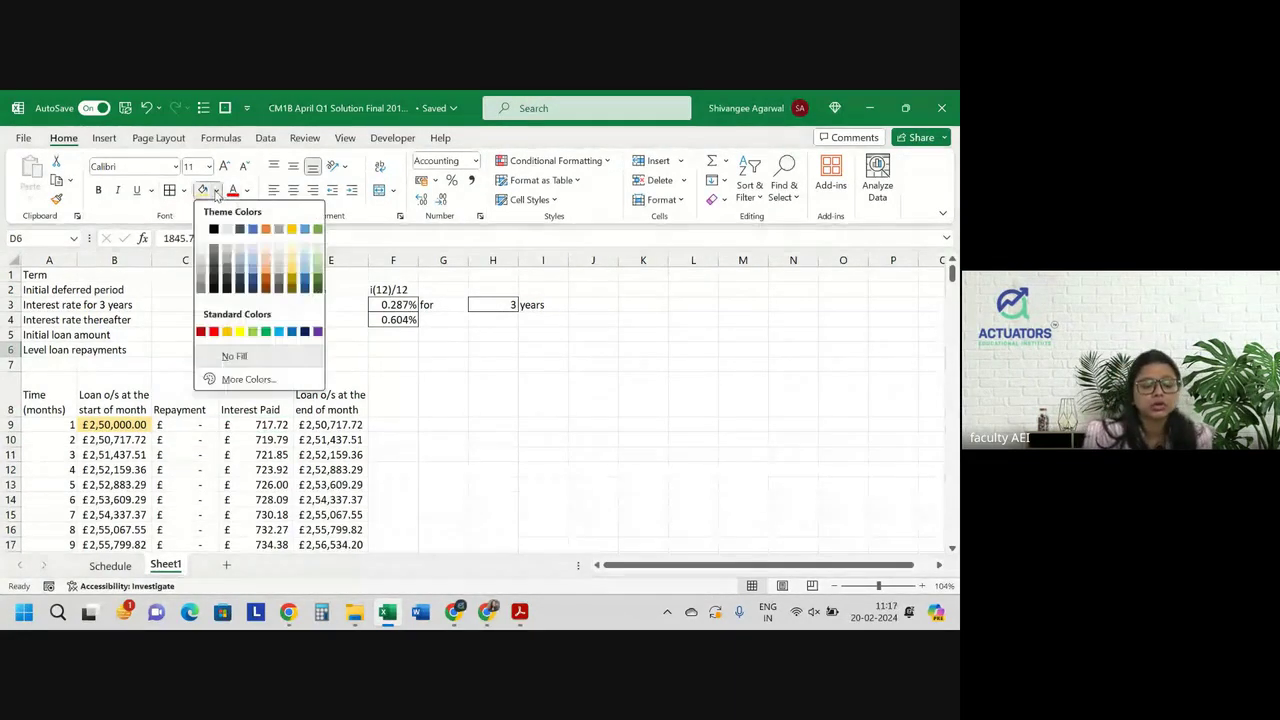
click(317, 267)
drag(262, 275, 266, 337)
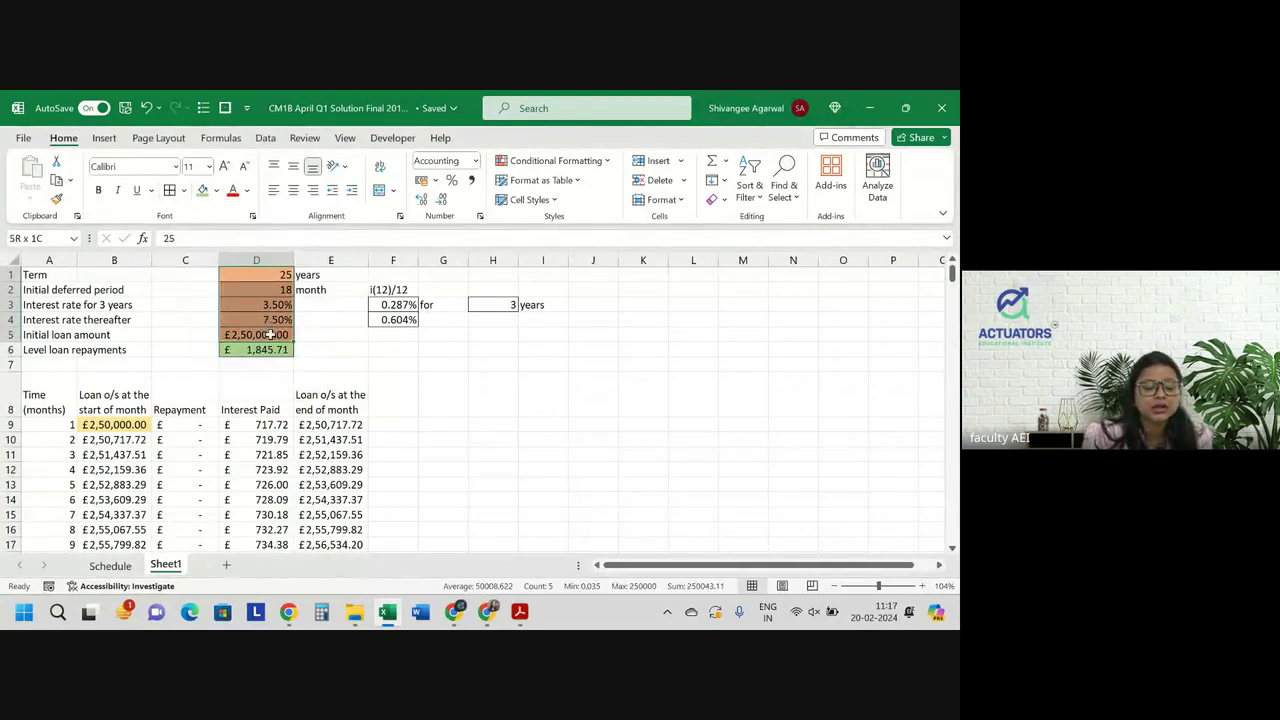
click(216, 191)
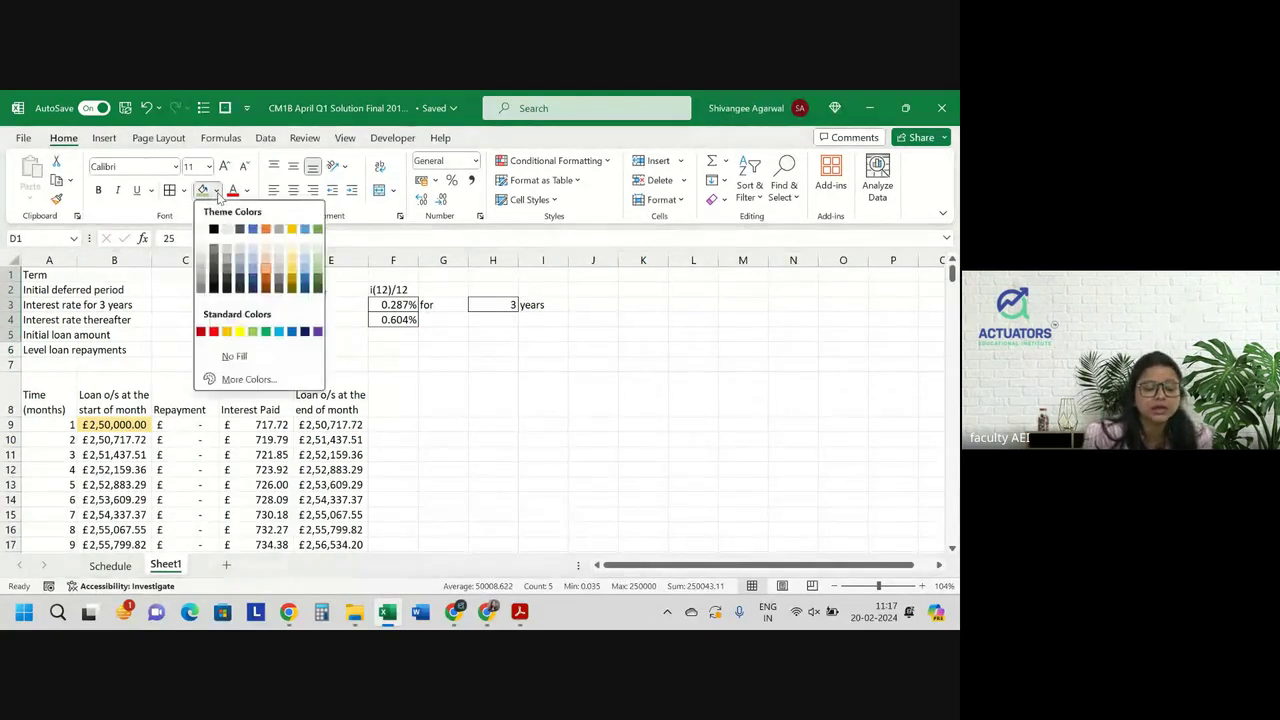
click(266, 262)
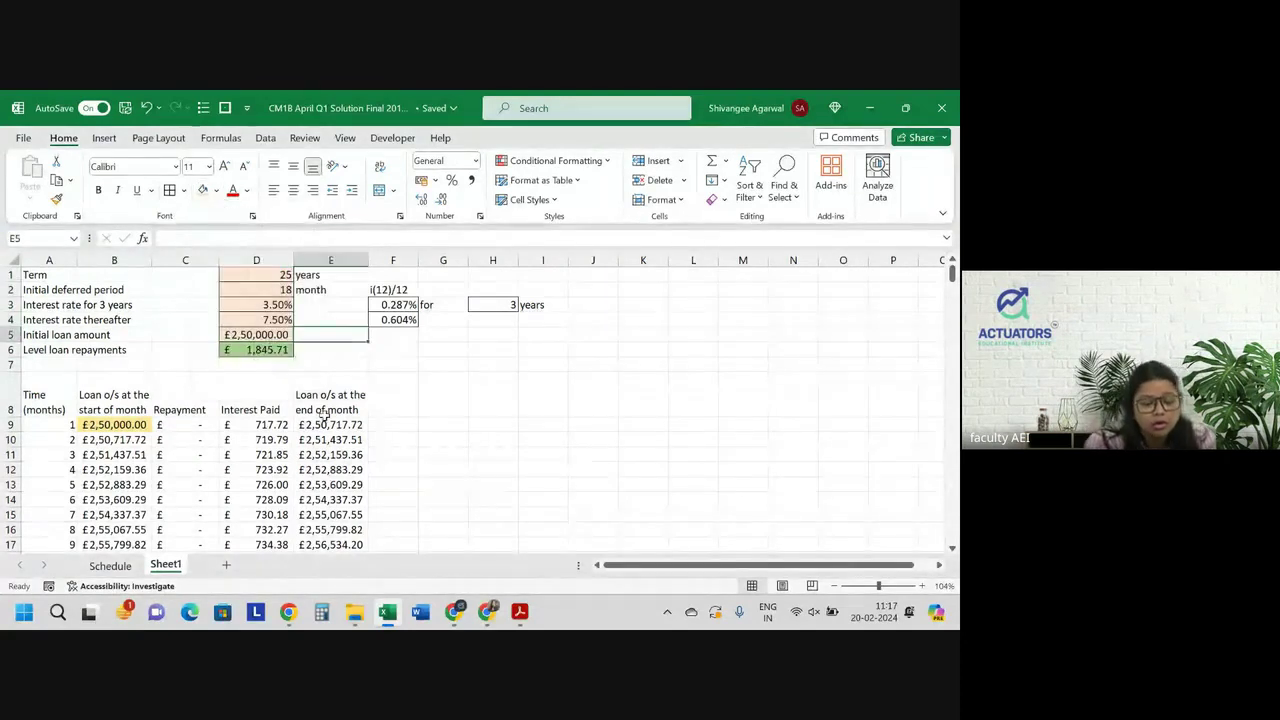
Label the solved repayment by typing 'Answer' in E6
click(260, 352)
key(Right)
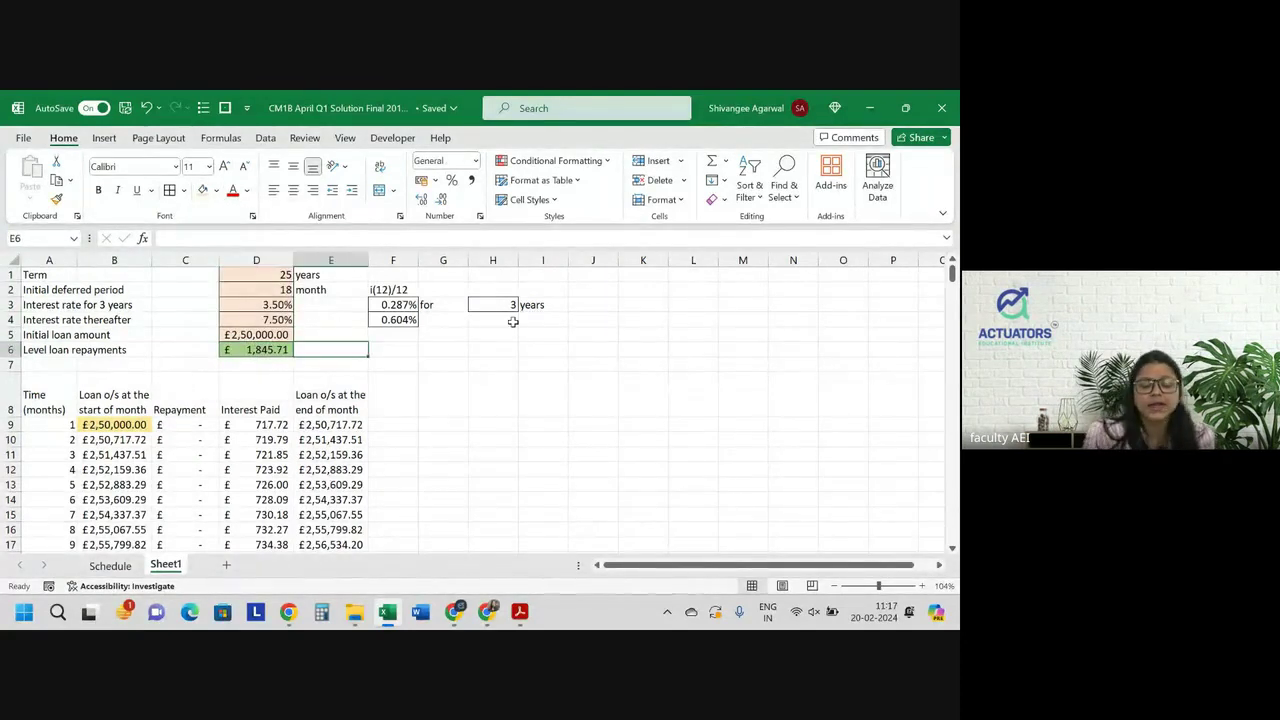
text(Answer)
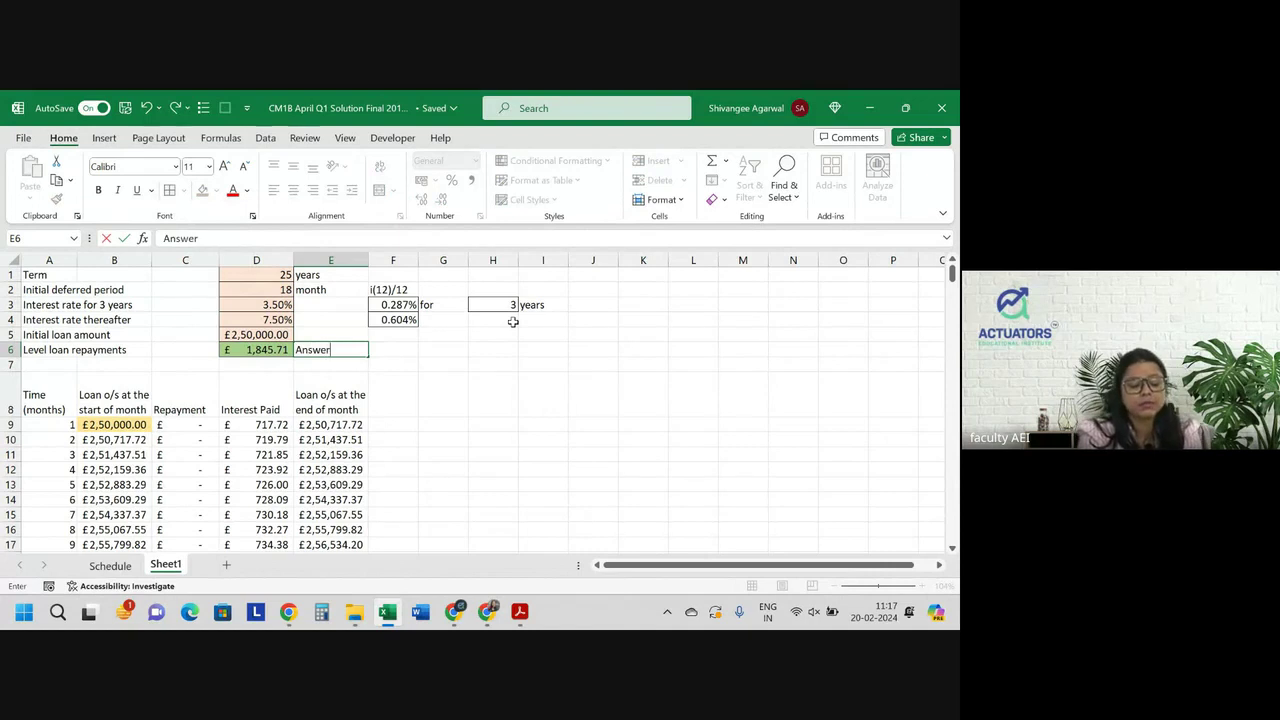
key(Return)
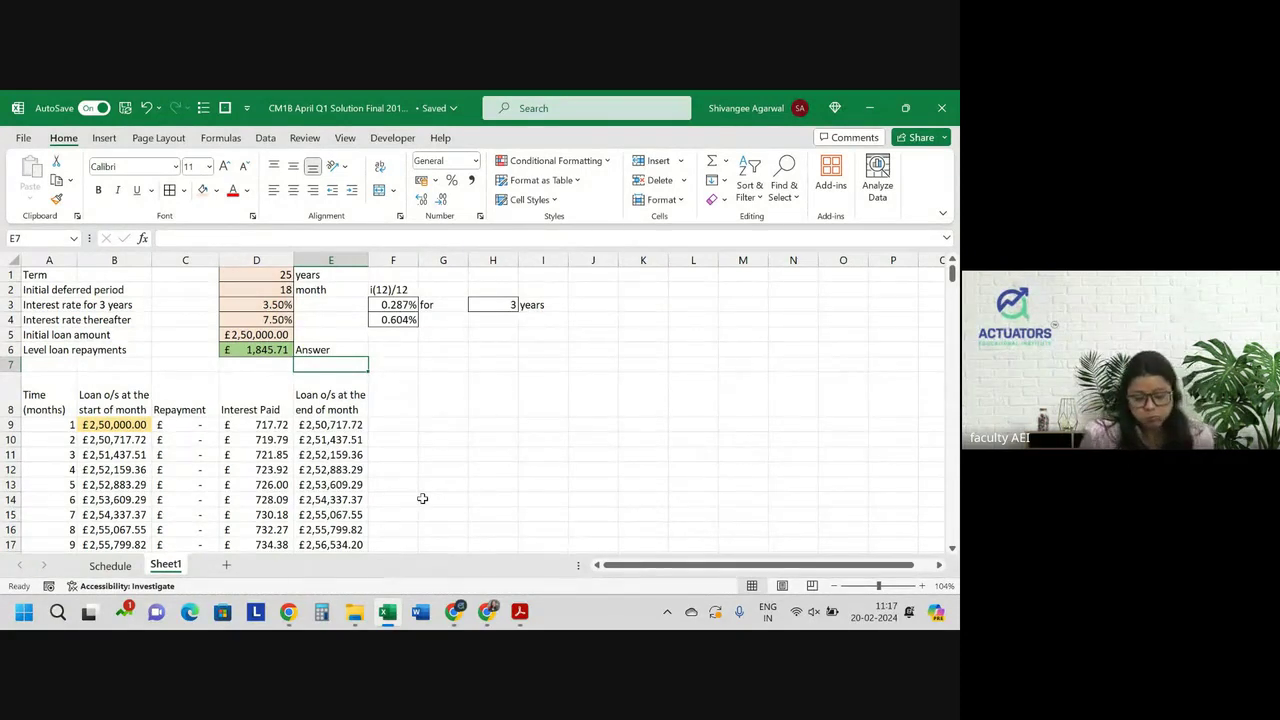
Switch to the exam PDF, glance back at Excel, and scroll down to Question 2's coffee store problem
click(519, 612)
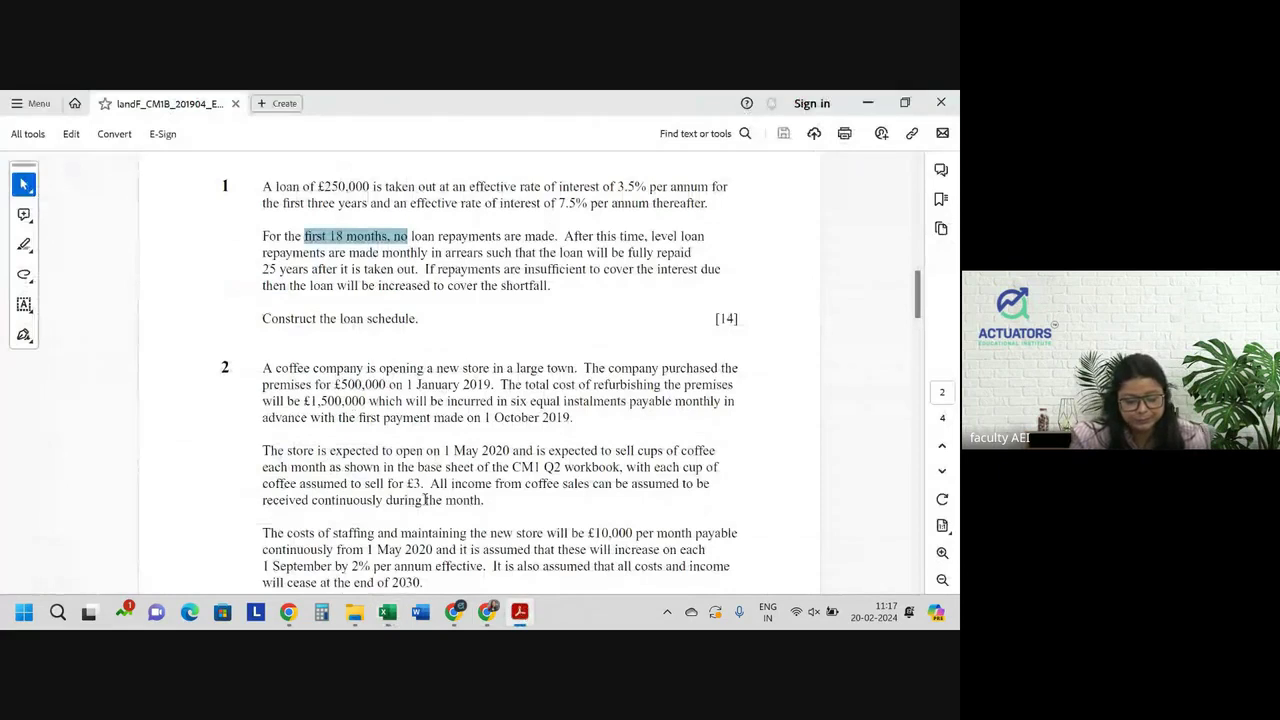
ctrl+scroll(427, 421, up, 2)
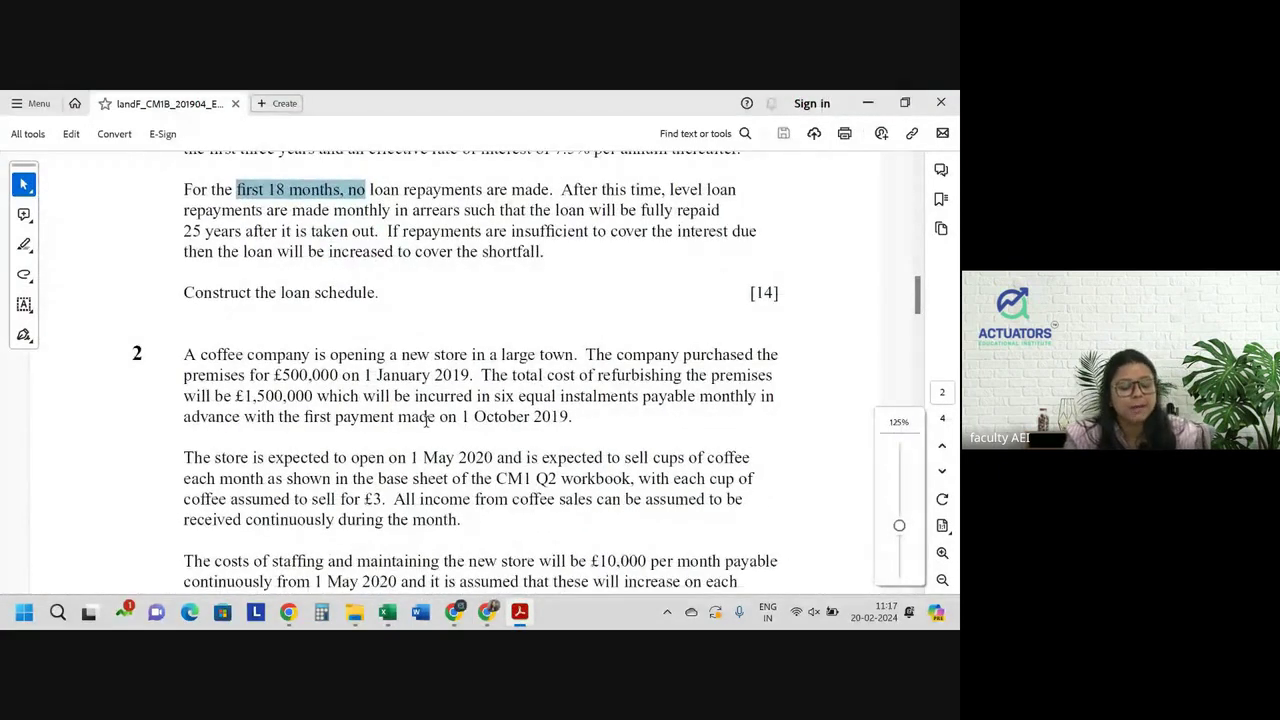
key(alt+Tab)
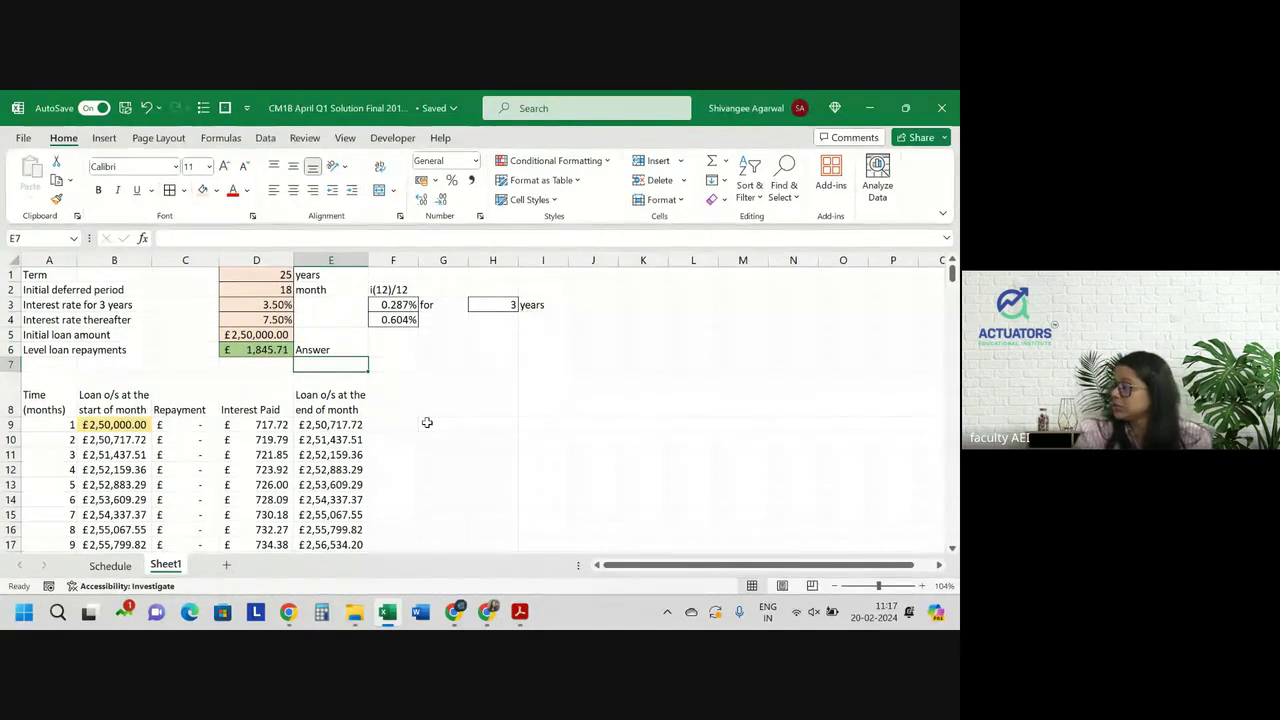
key(alt+Tab)
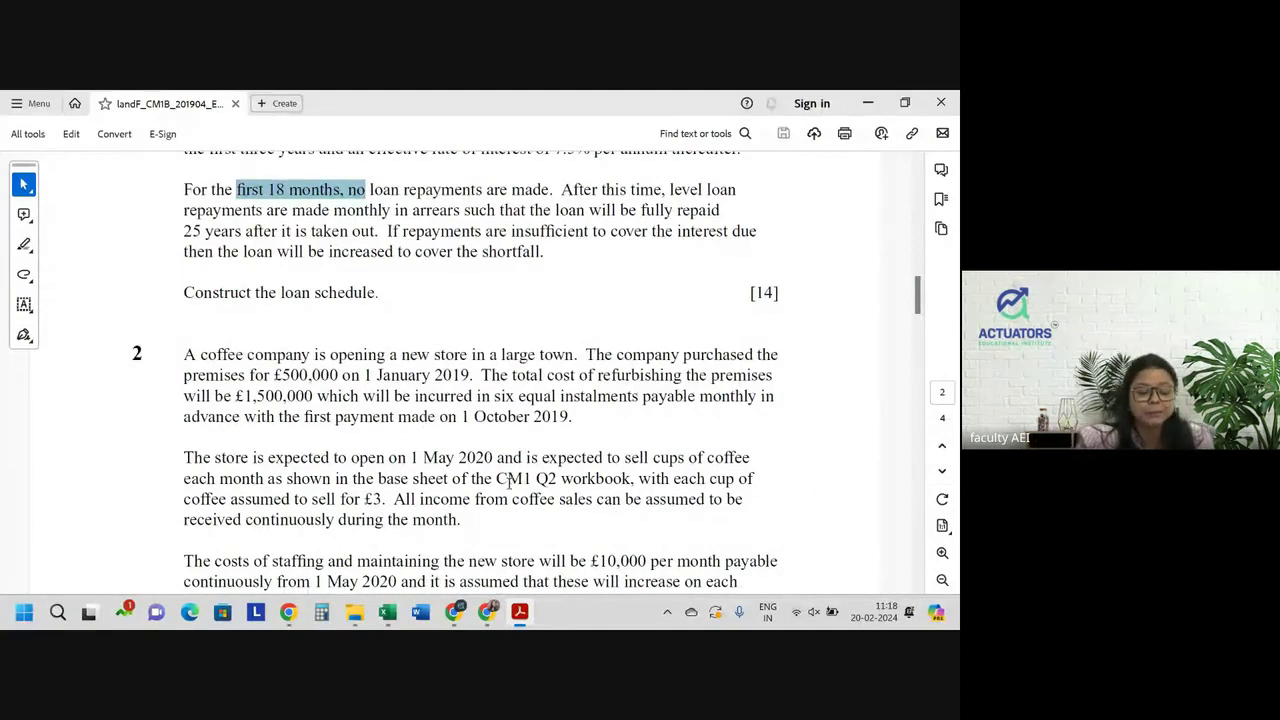
scroll(510, 481, down, 3)
scroll(392, 415, down, 1)
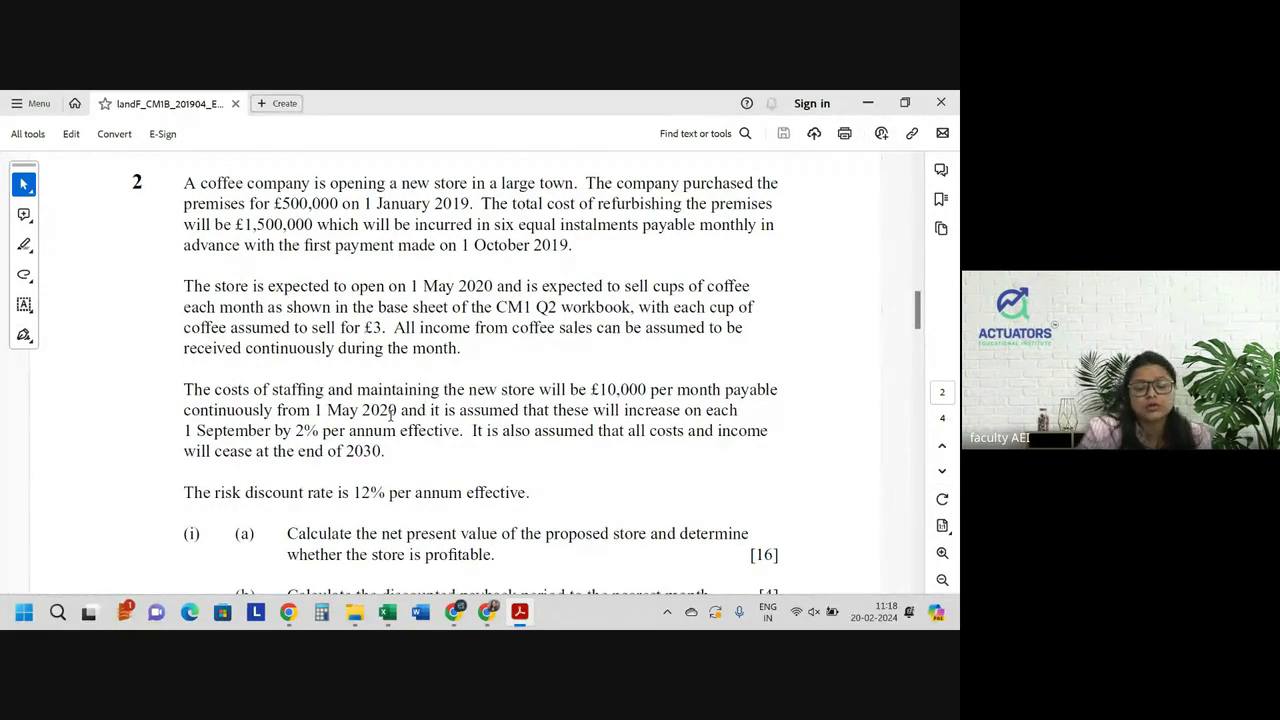
drag(491, 224, 714, 226)
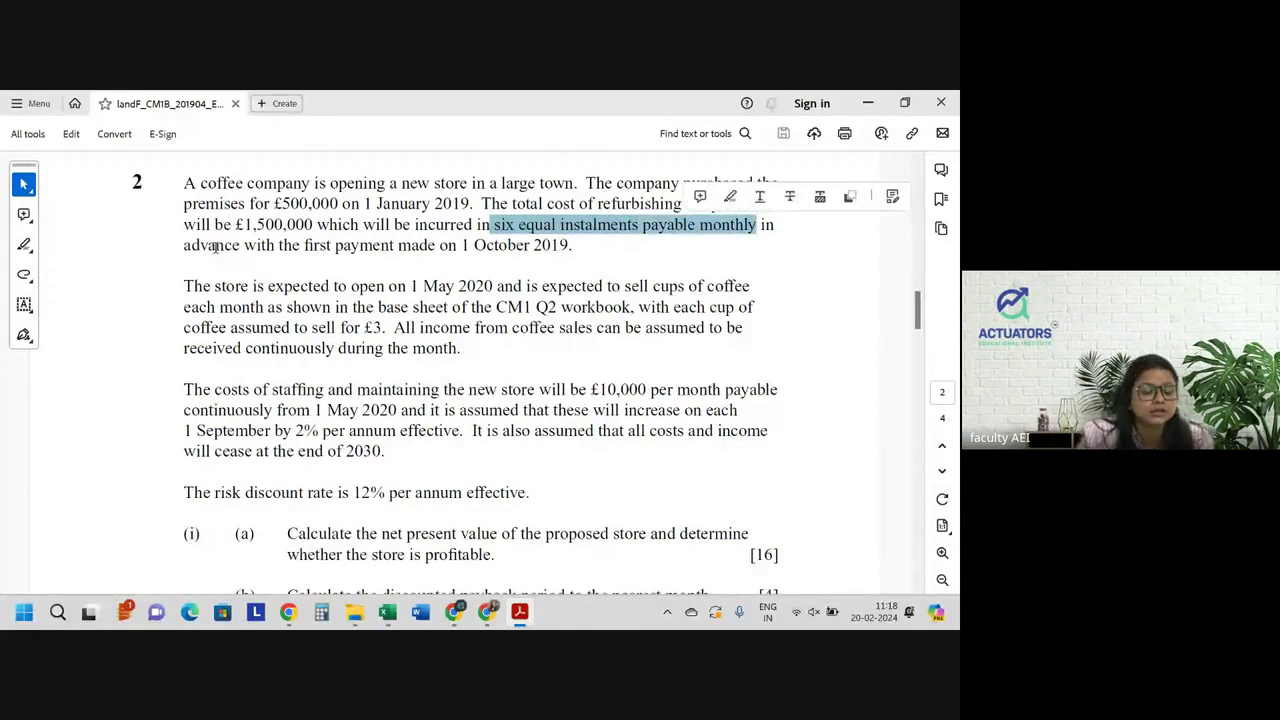
drag(241, 245, 179, 251)
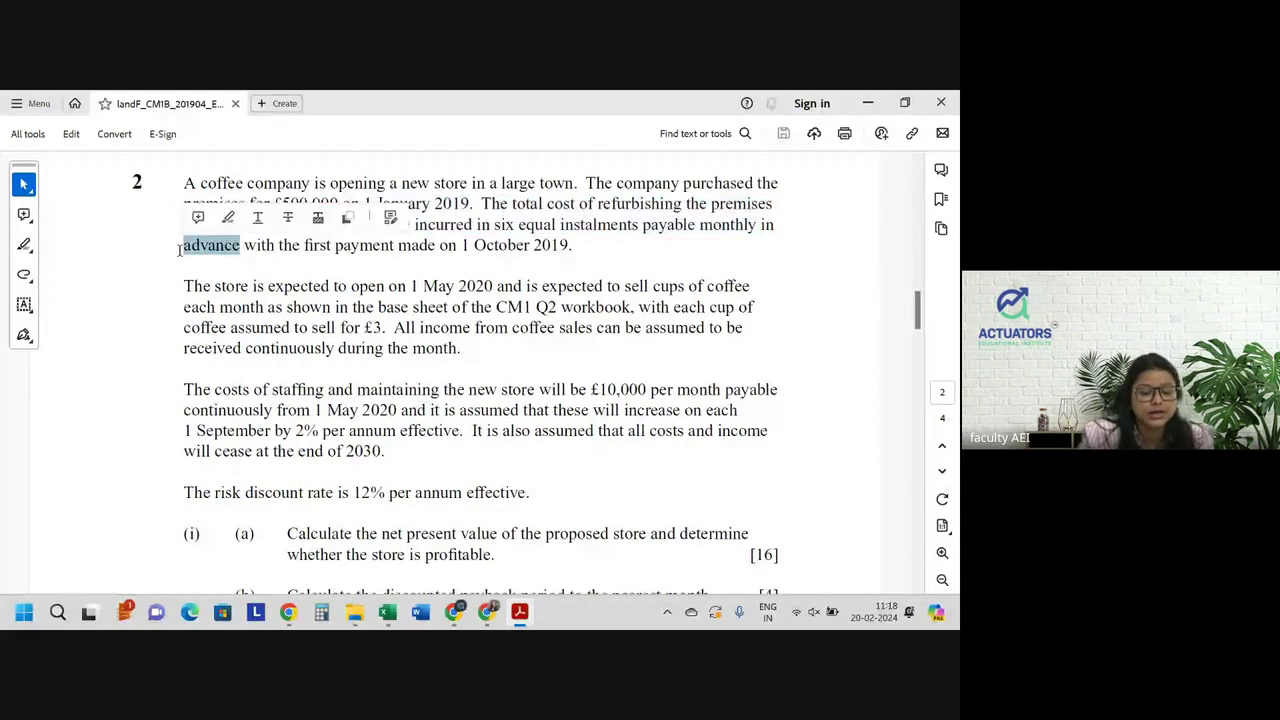
click(228, 217)
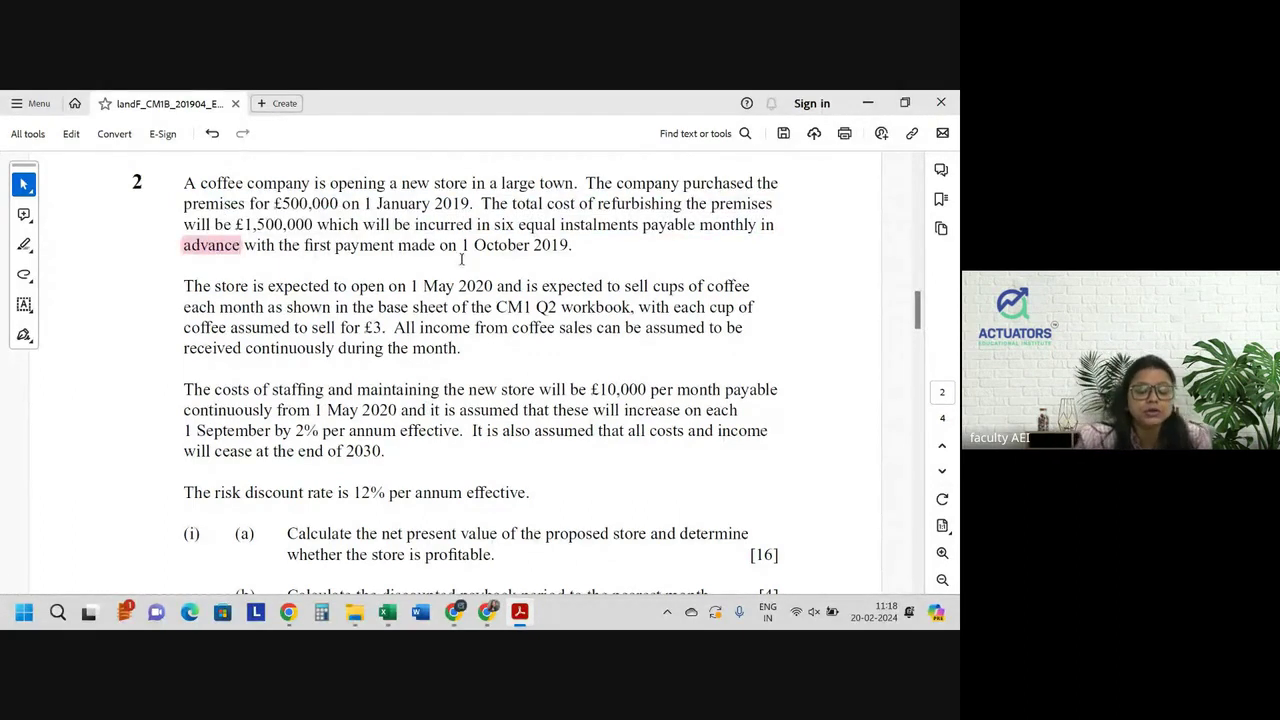
drag(461, 260, 563, 252)
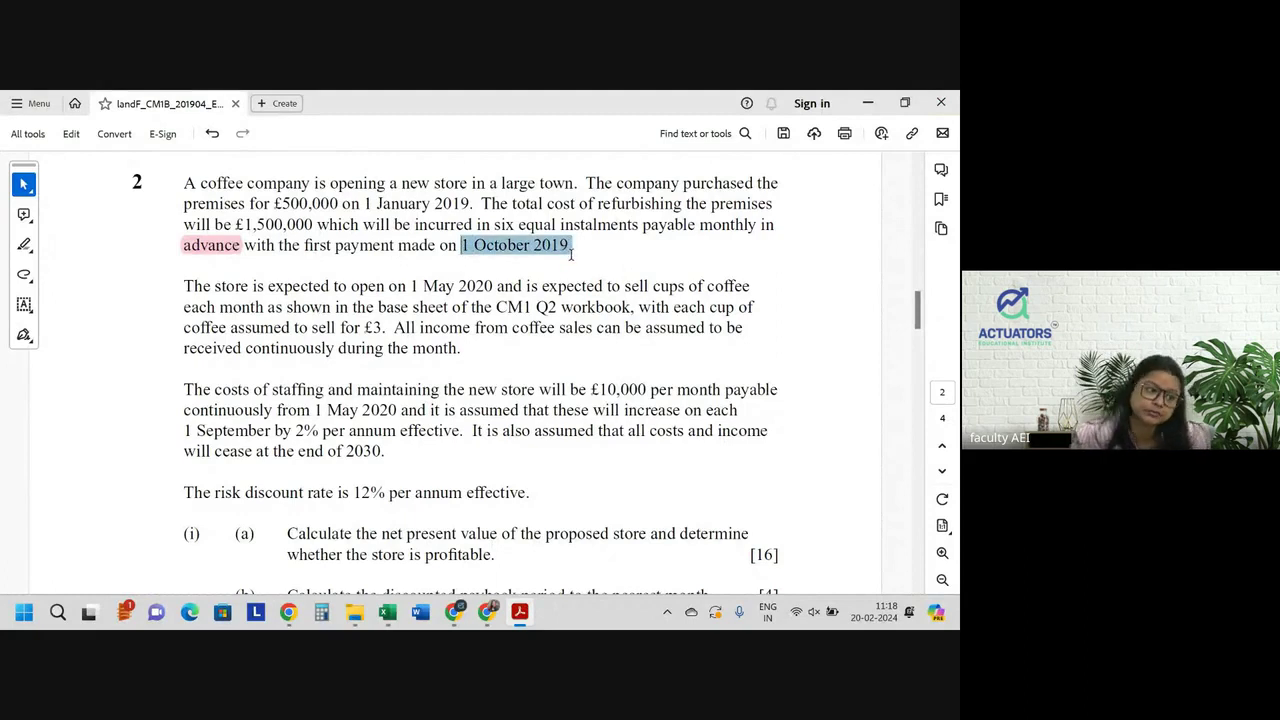
click(493, 247)
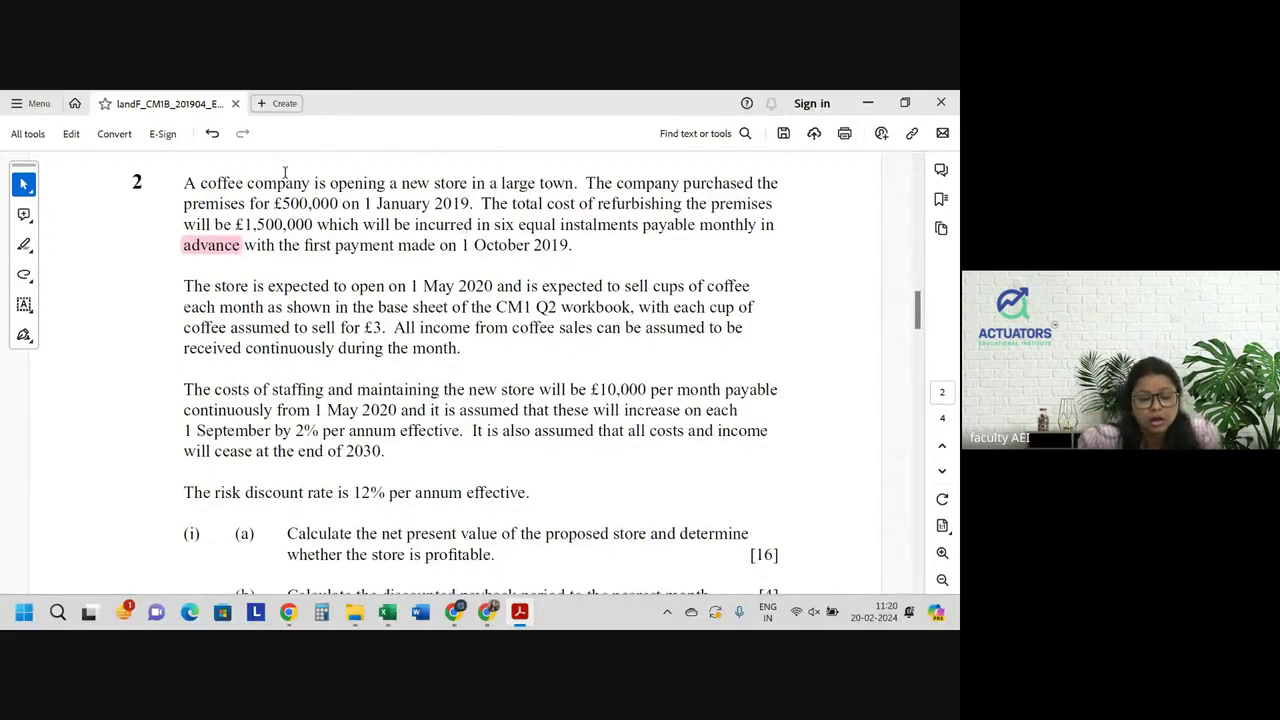
Highlight the purchase price '£500,000' in pink
drag(236, 183, 300, 189)
click(418, 182)
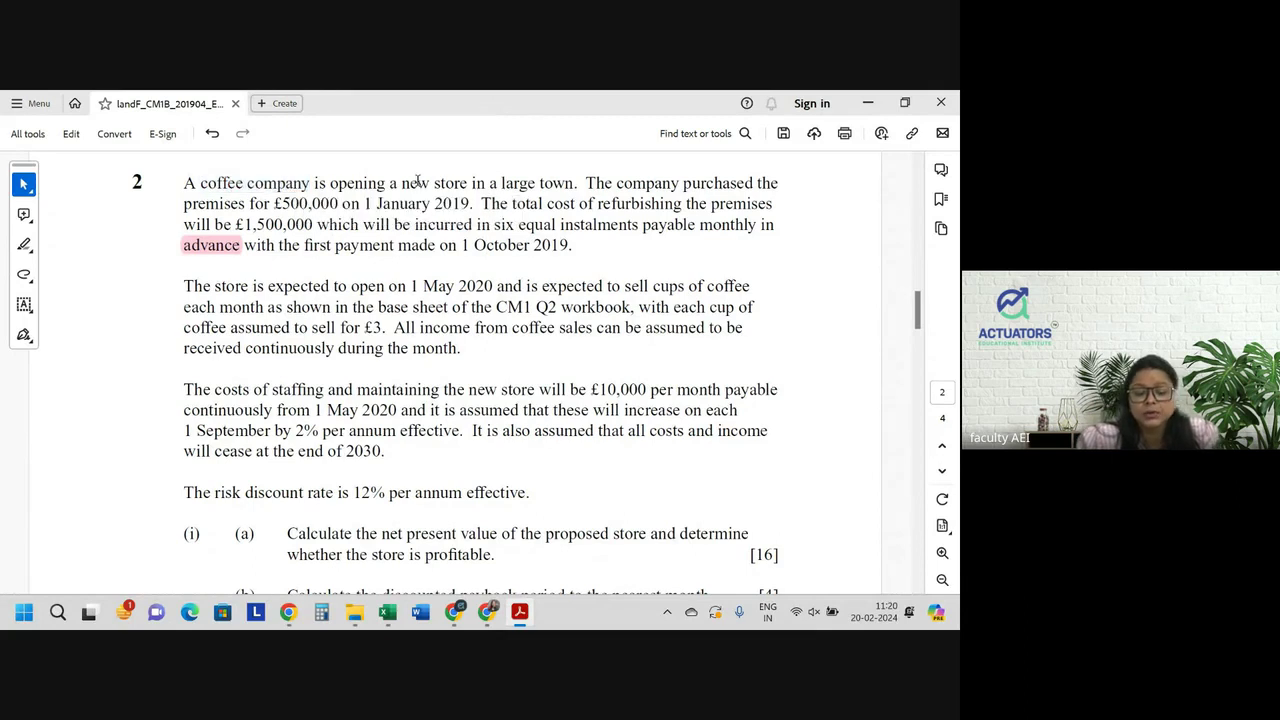
click(652, 184)
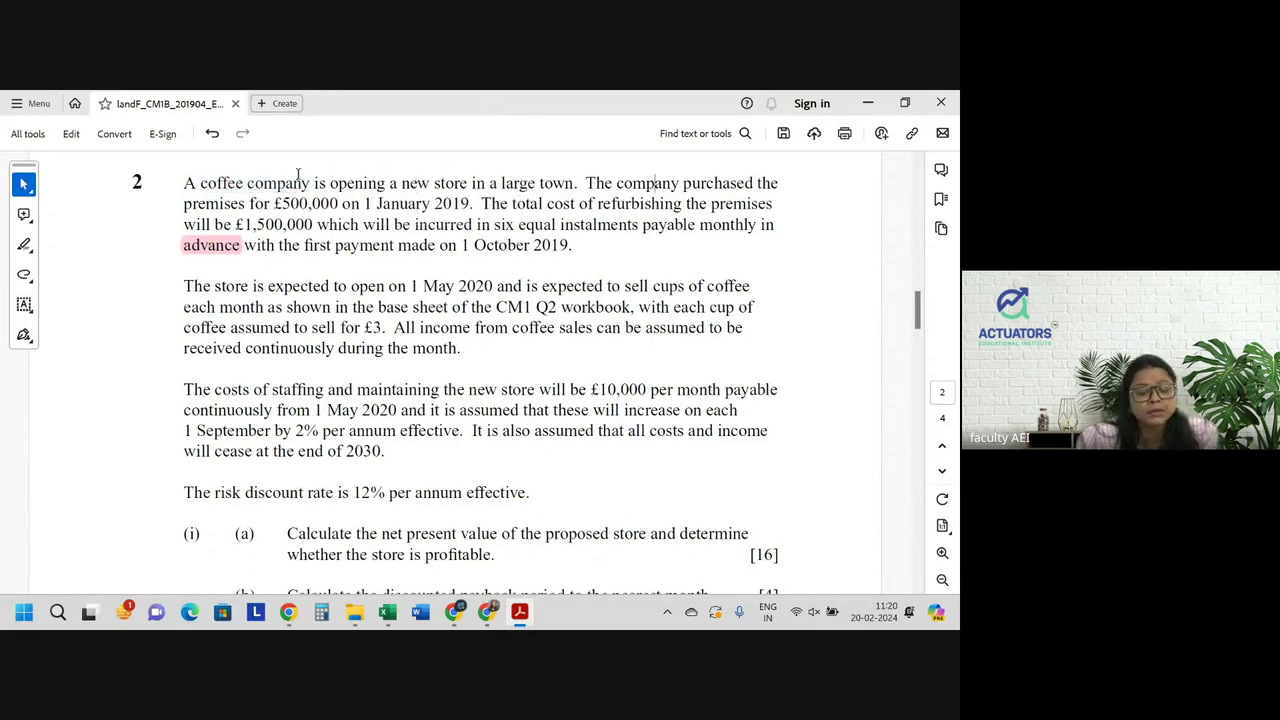
drag(272, 203, 339, 205)
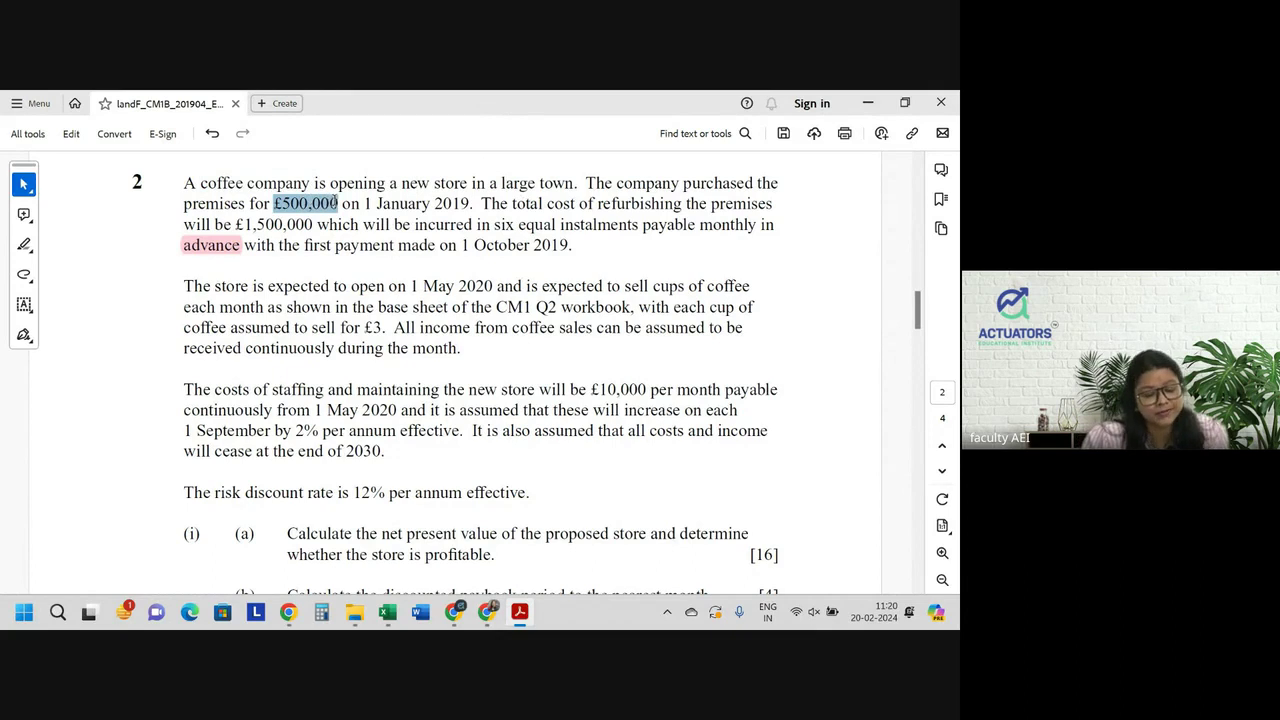
click(379, 176)
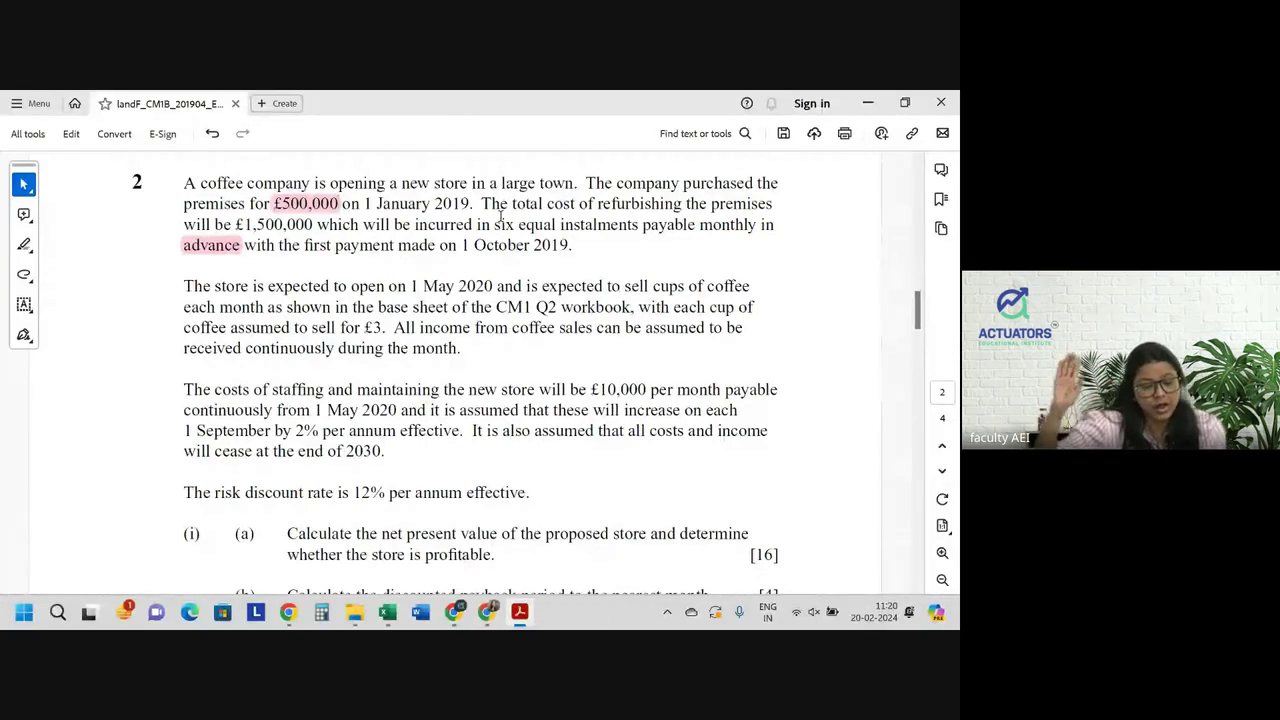
Highlight 'October 2019.' in pink, then select the 1 May 2020 date and 'cups of coffee'
drag(473, 245, 572, 247)
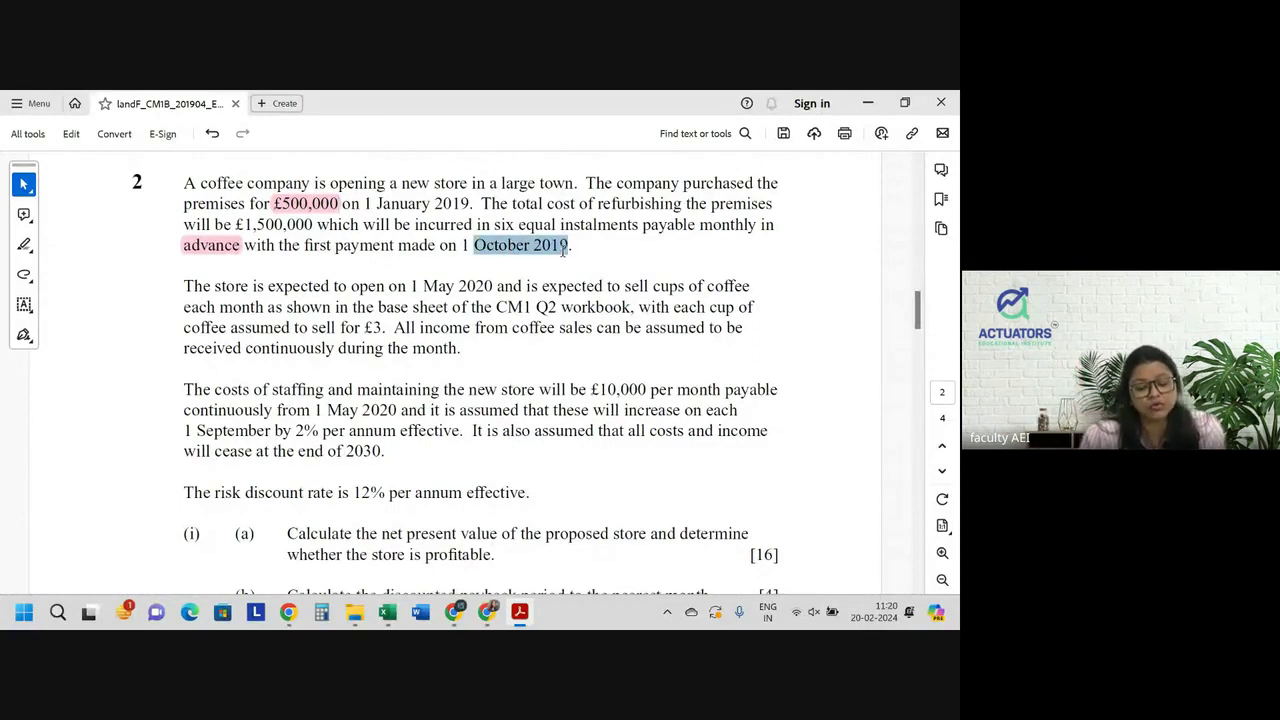
click(613, 219)
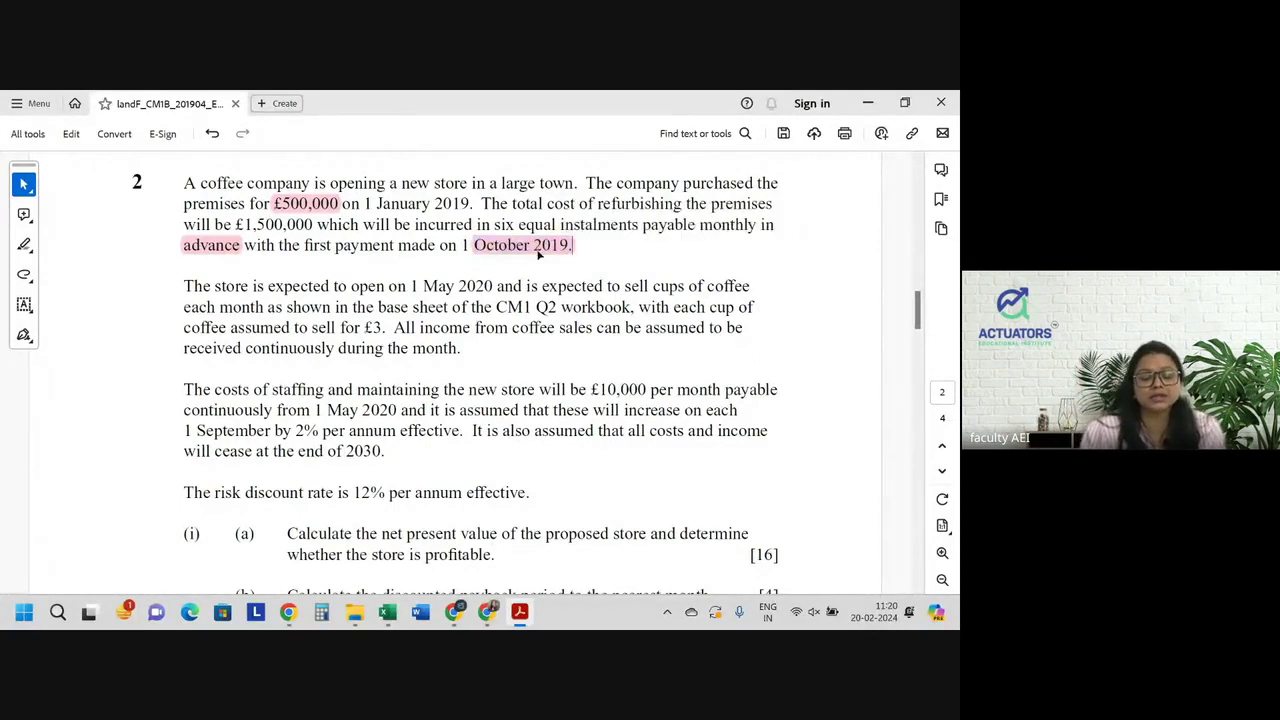
scroll(320, 318, down, 1)
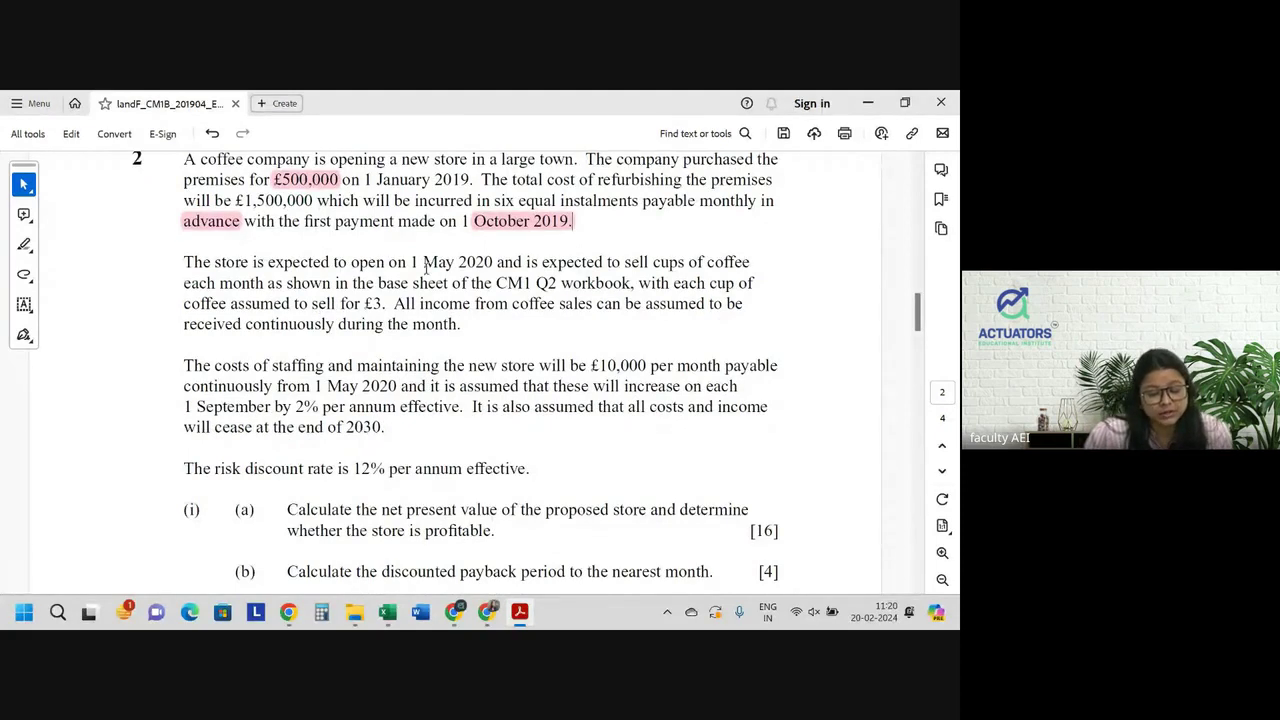
drag(390, 262, 522, 265)
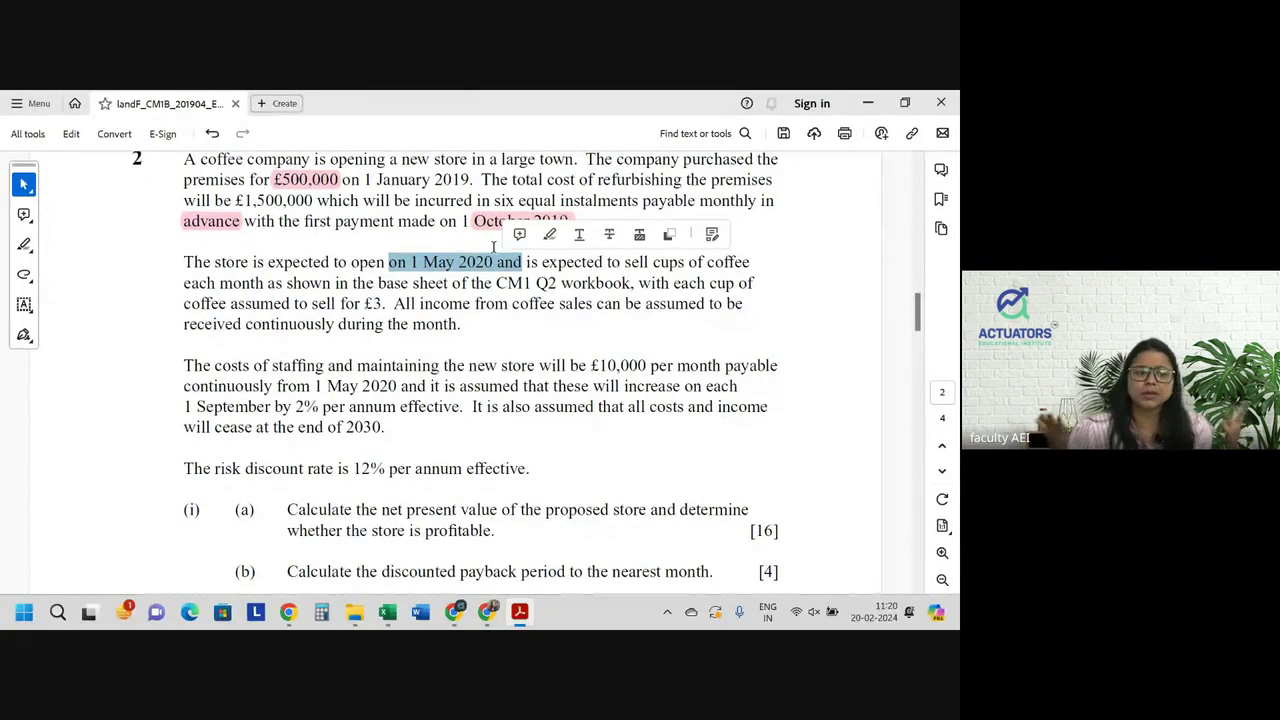
click(603, 270)
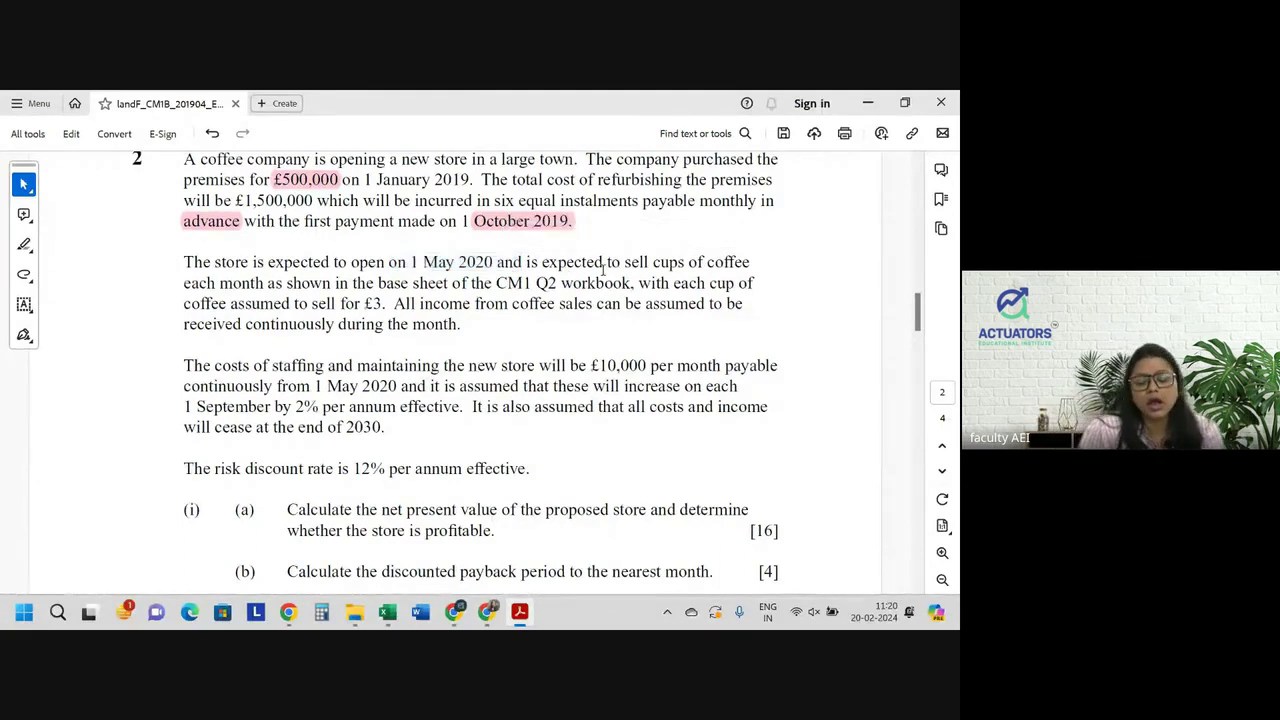
drag(652, 262, 750, 264)
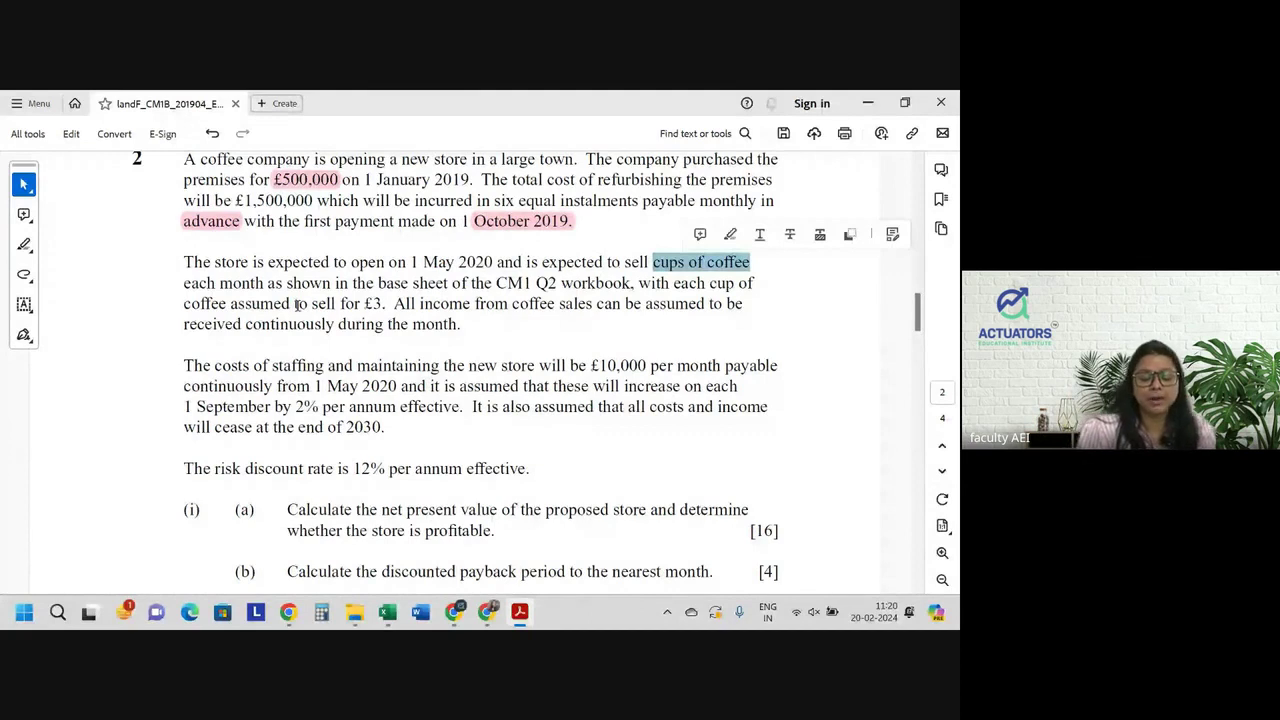
Open the CM1B April Q2 Solution Final 20190624 workbook from the Desktop folder
click(387, 612)
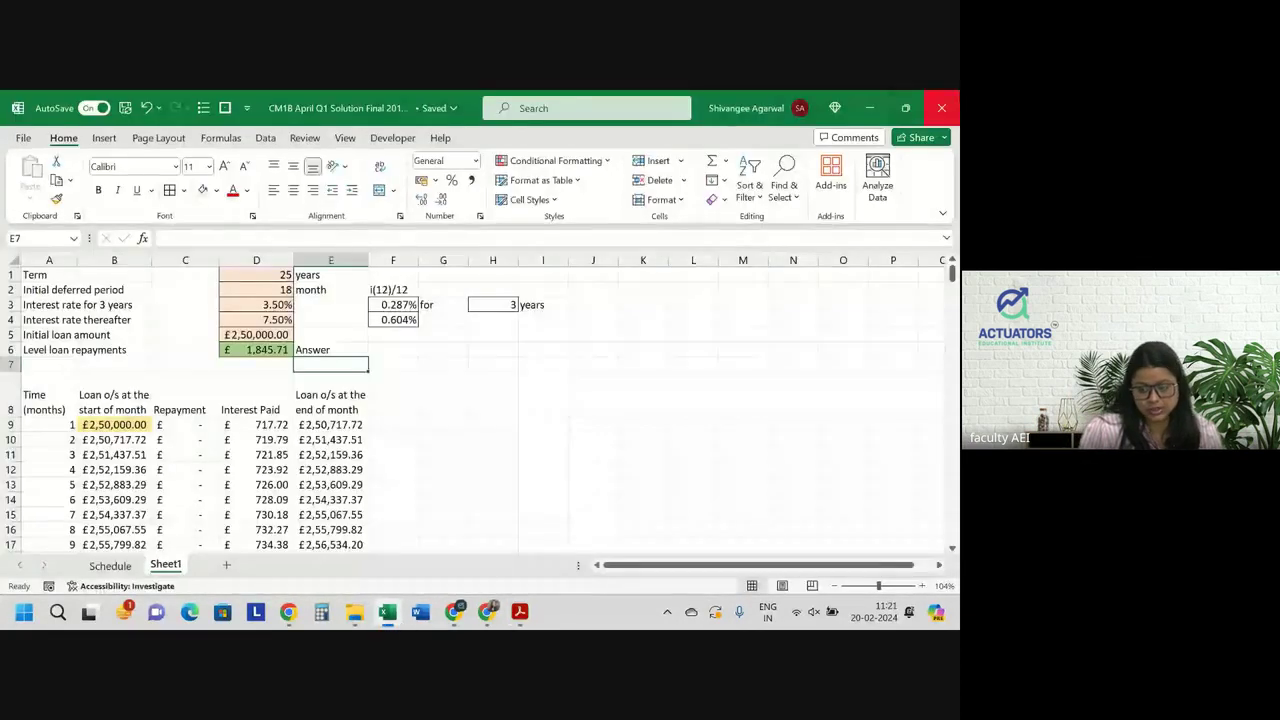
key(alt+Tab)
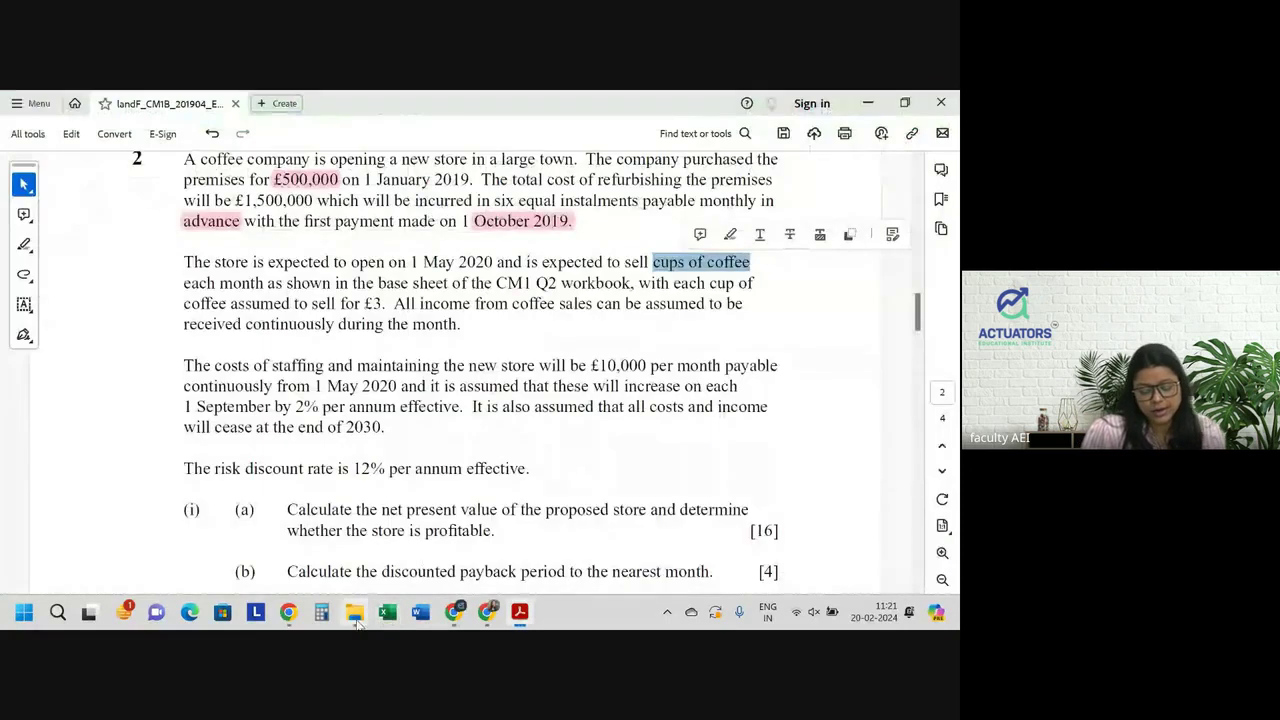
click(354, 612)
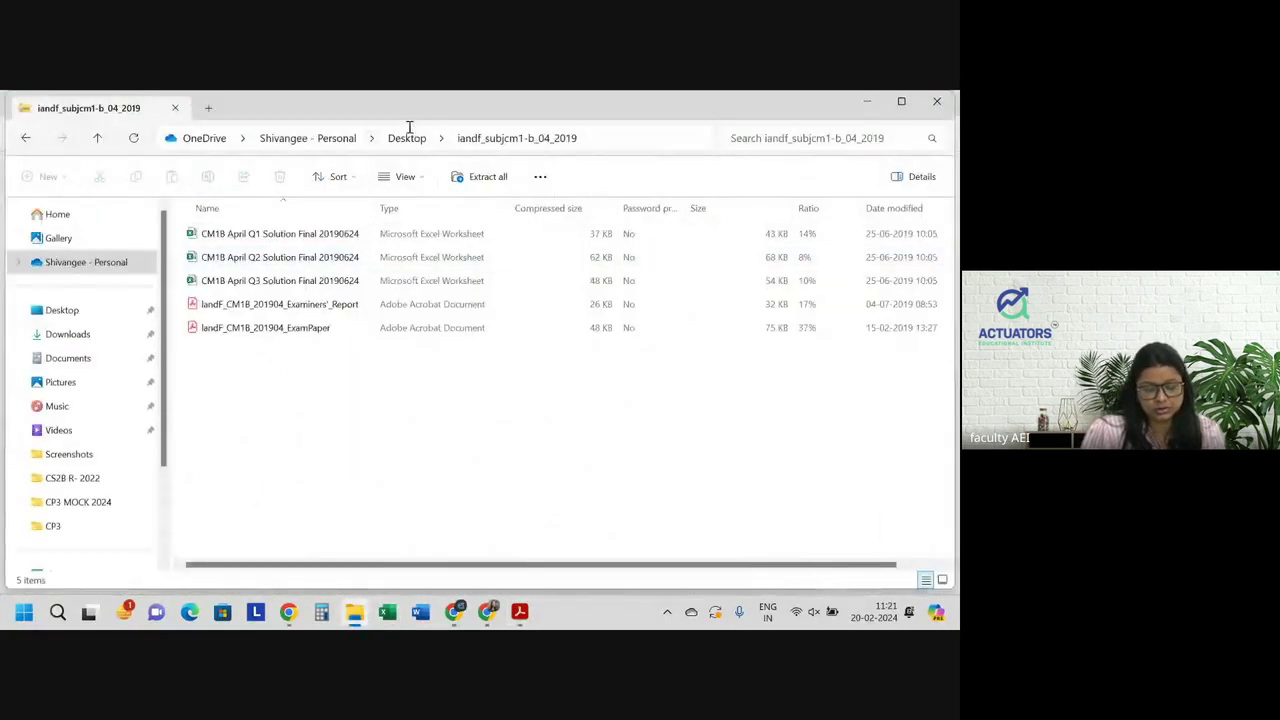
click(640, 138)
click(519, 471)
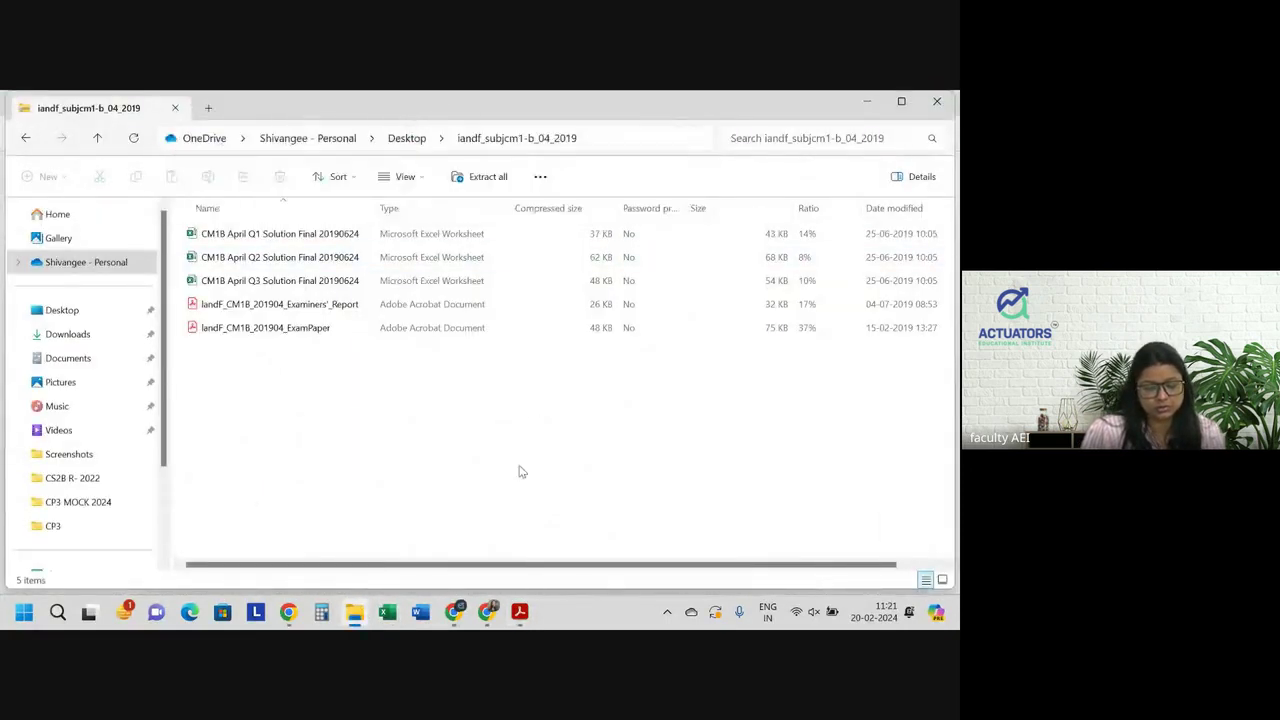
click(420, 143)
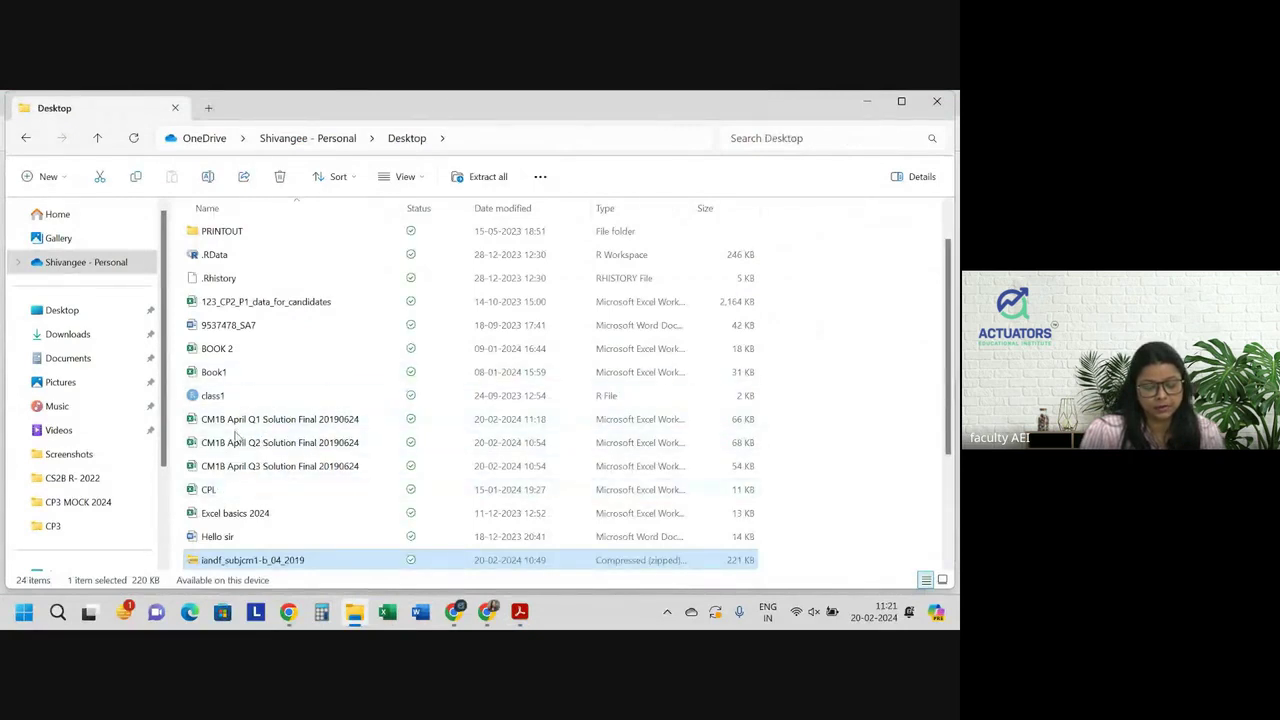
double_click(234, 442)
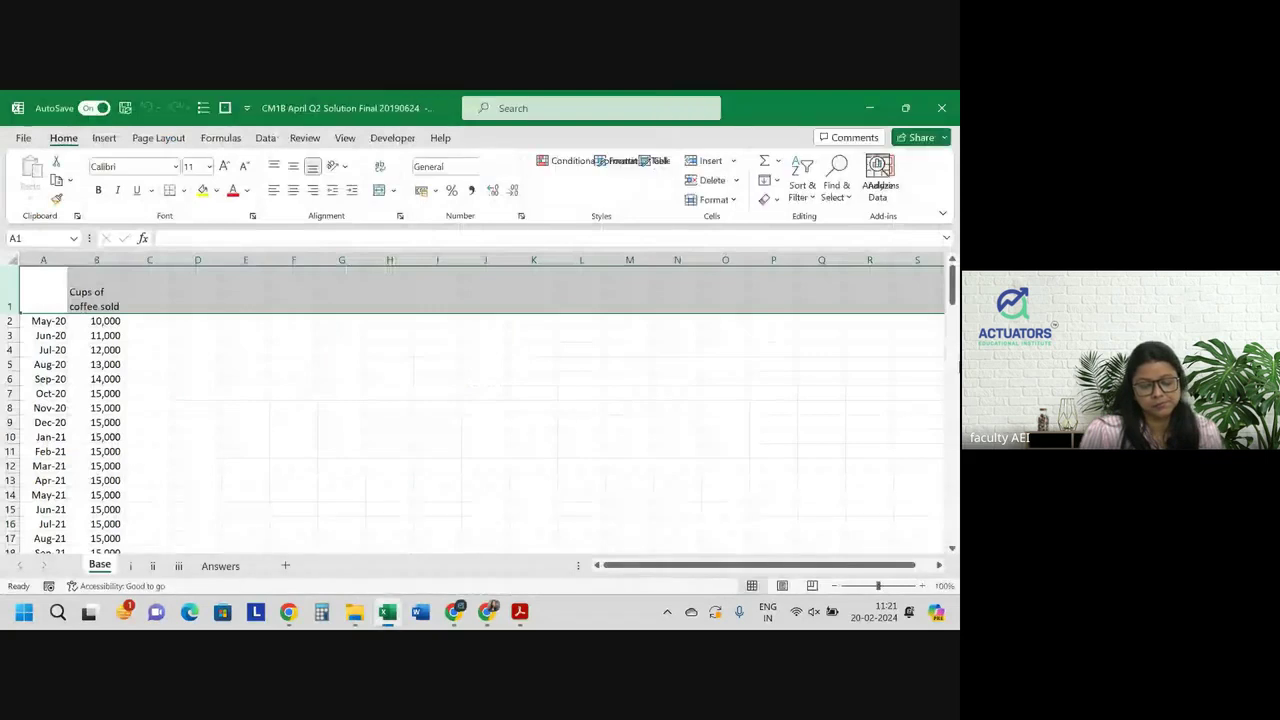
Review the monthly cups of coffee sold in column B, then return to the question PDF
click(262, 378)
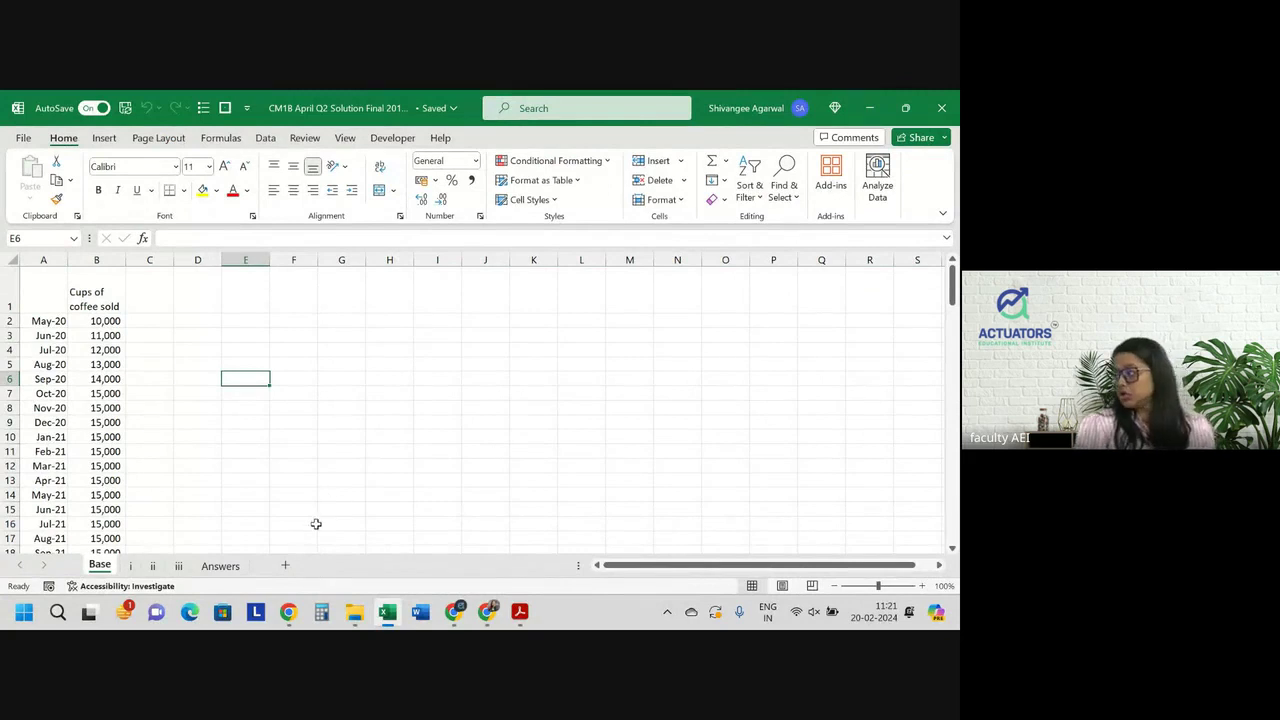
click(105, 321)
click(105, 393)
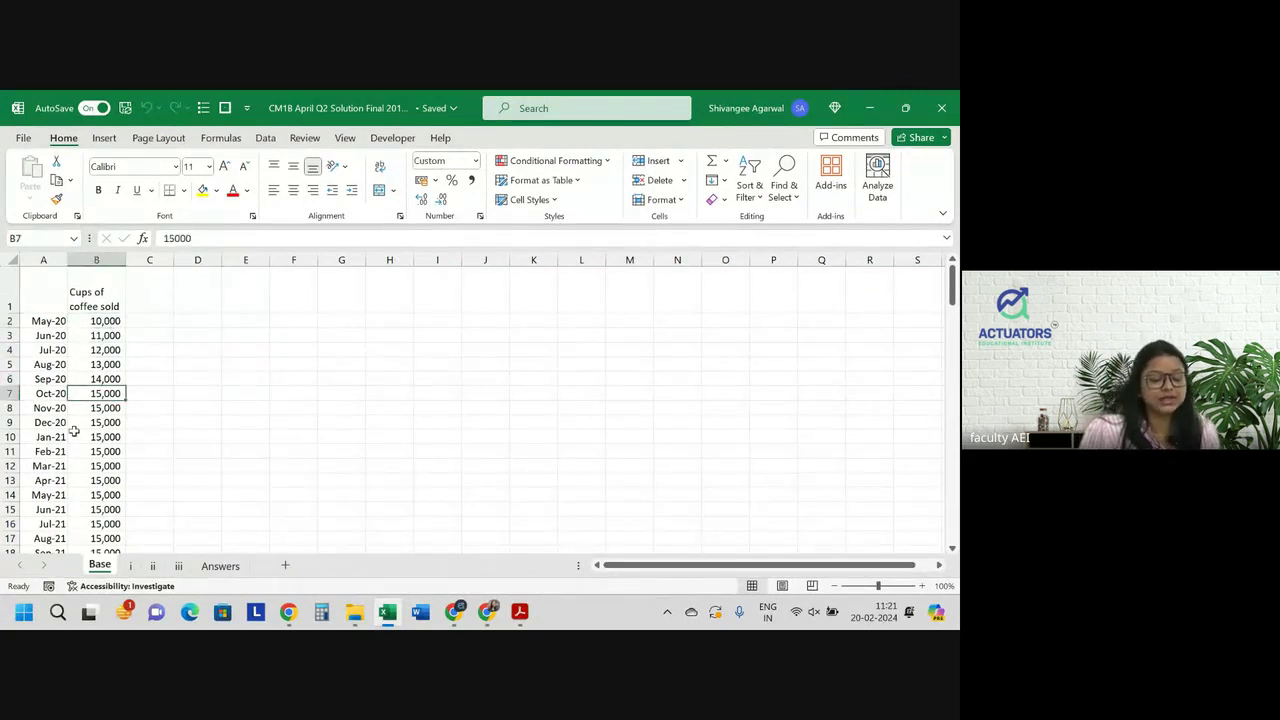
click(105, 437)
click(105, 364)
click(105, 408)
click(105, 466)
click(105, 495)
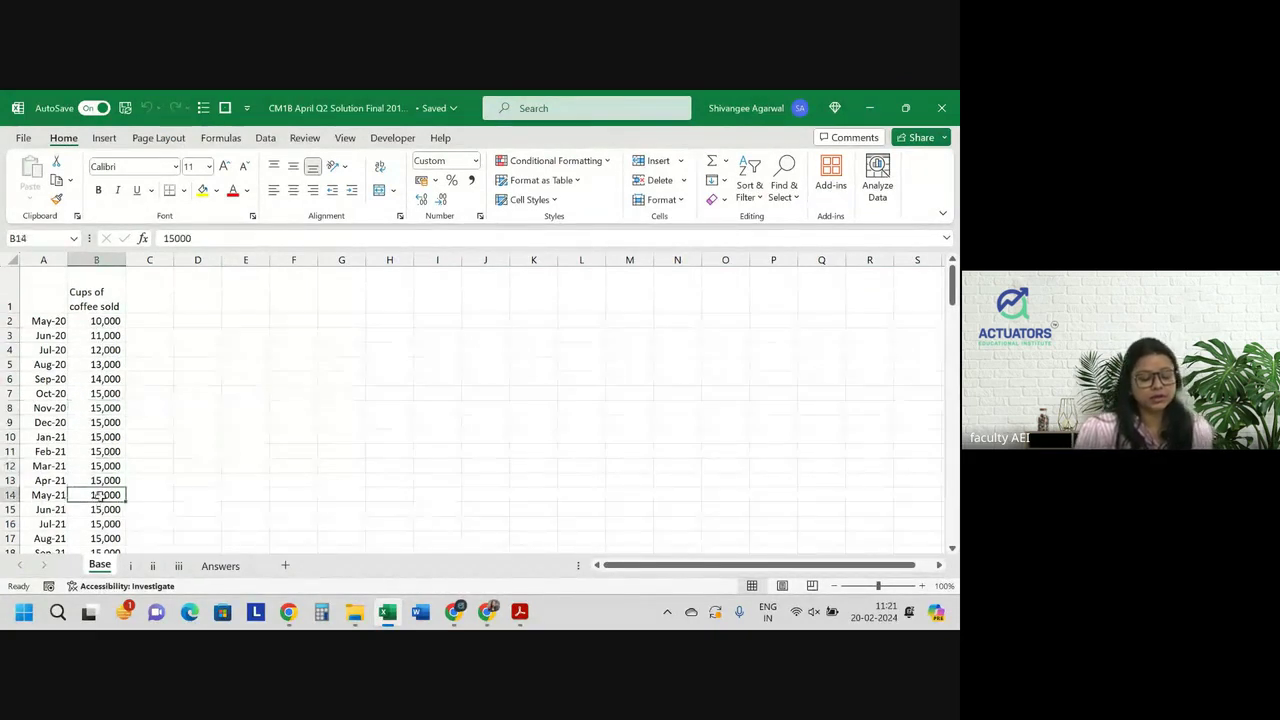
click(105, 379)
key(alt+Tab)
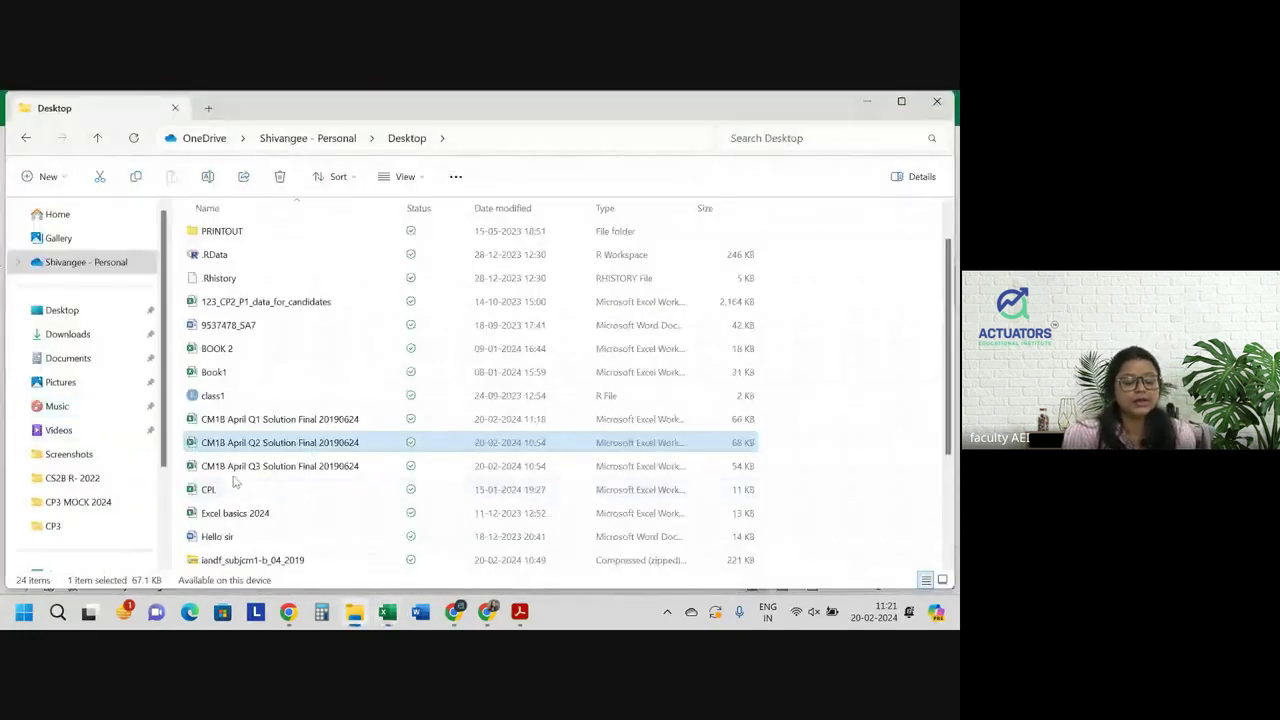
key(alt+Tab)
key(alt+Tab)
key(alt+Tab)
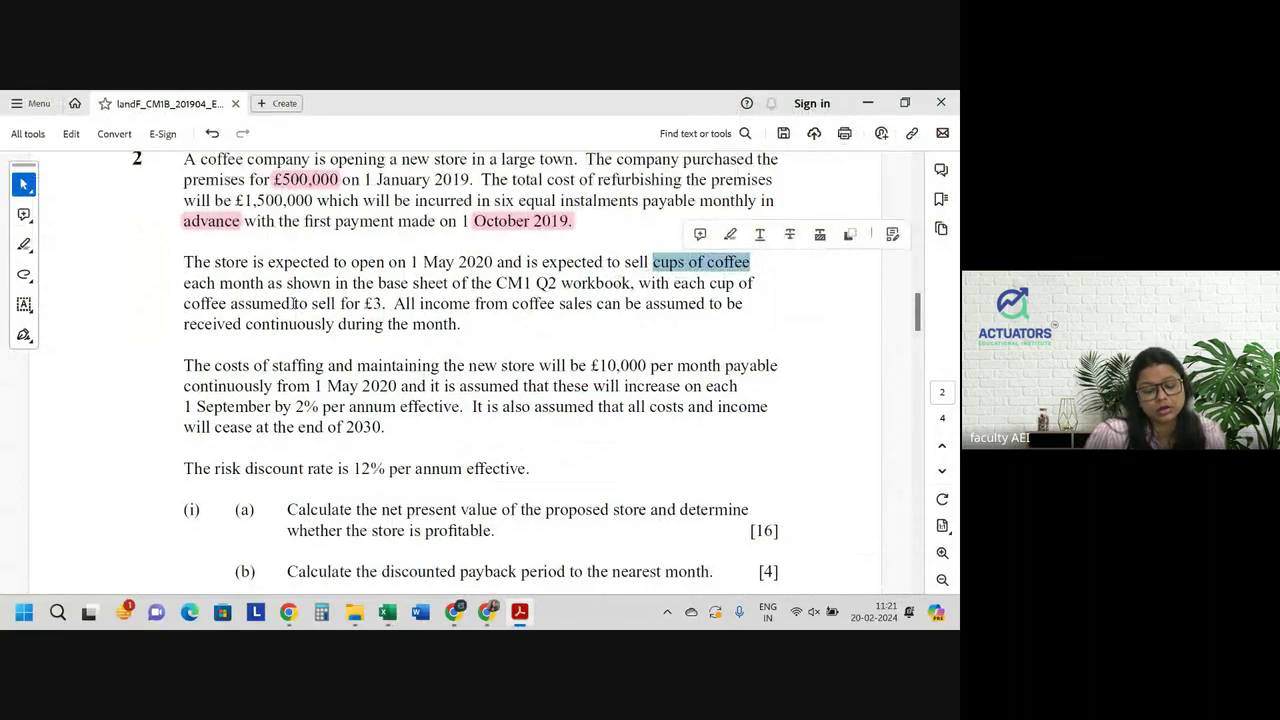
Highlight 'to sell for £3.' in pink and mark the £10,000 staffing cost and September 2% rise wording
drag(293, 303, 386, 303)
click(430, 276)
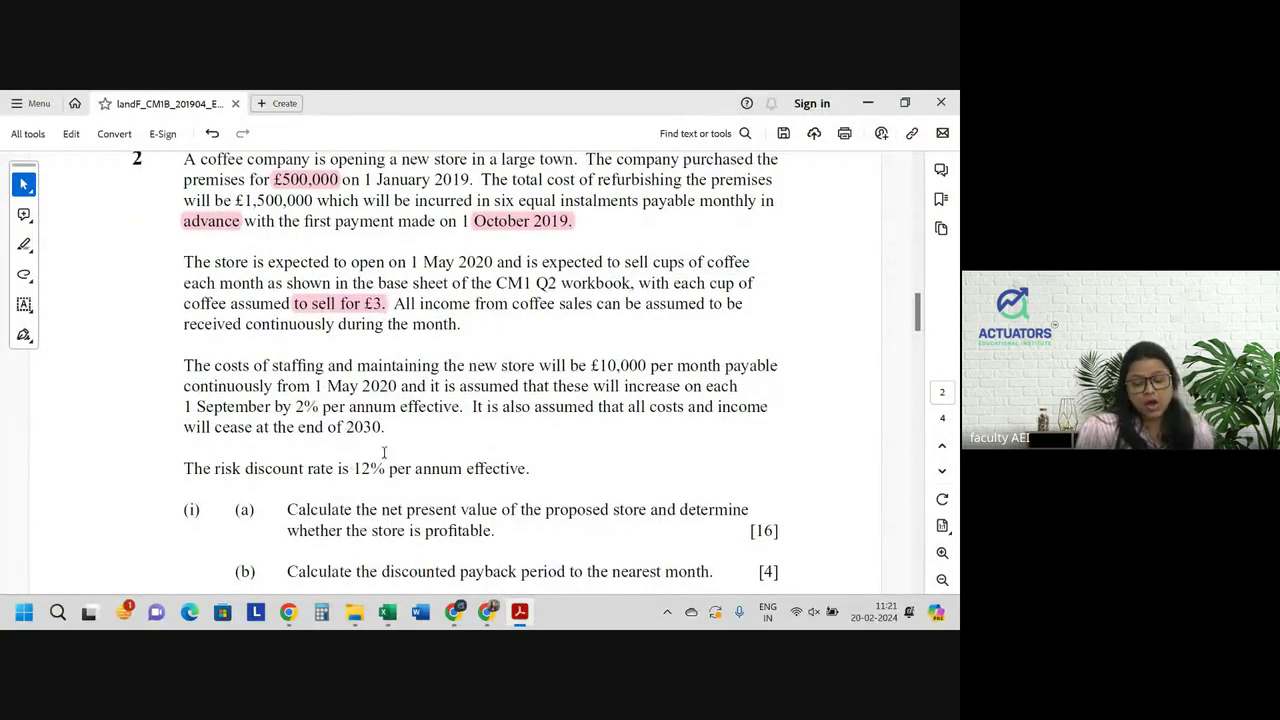
scroll(535, 357, down, 1)
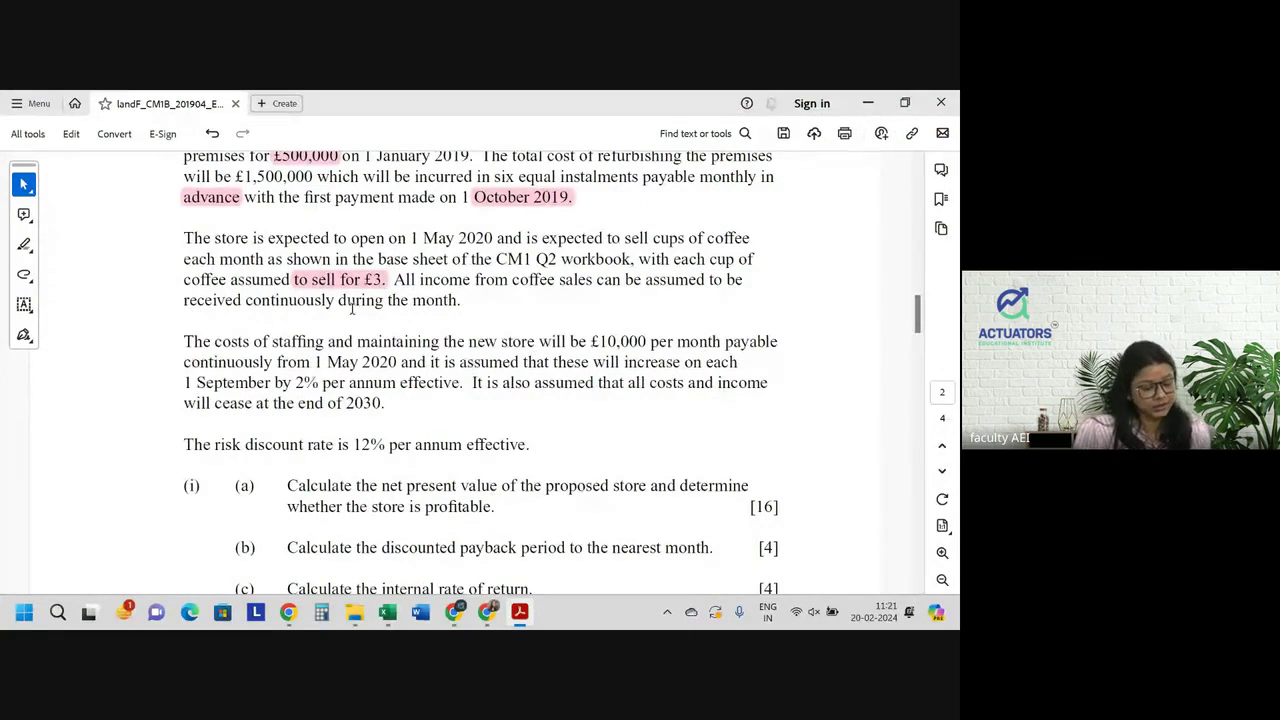
drag(338, 300, 458, 300)
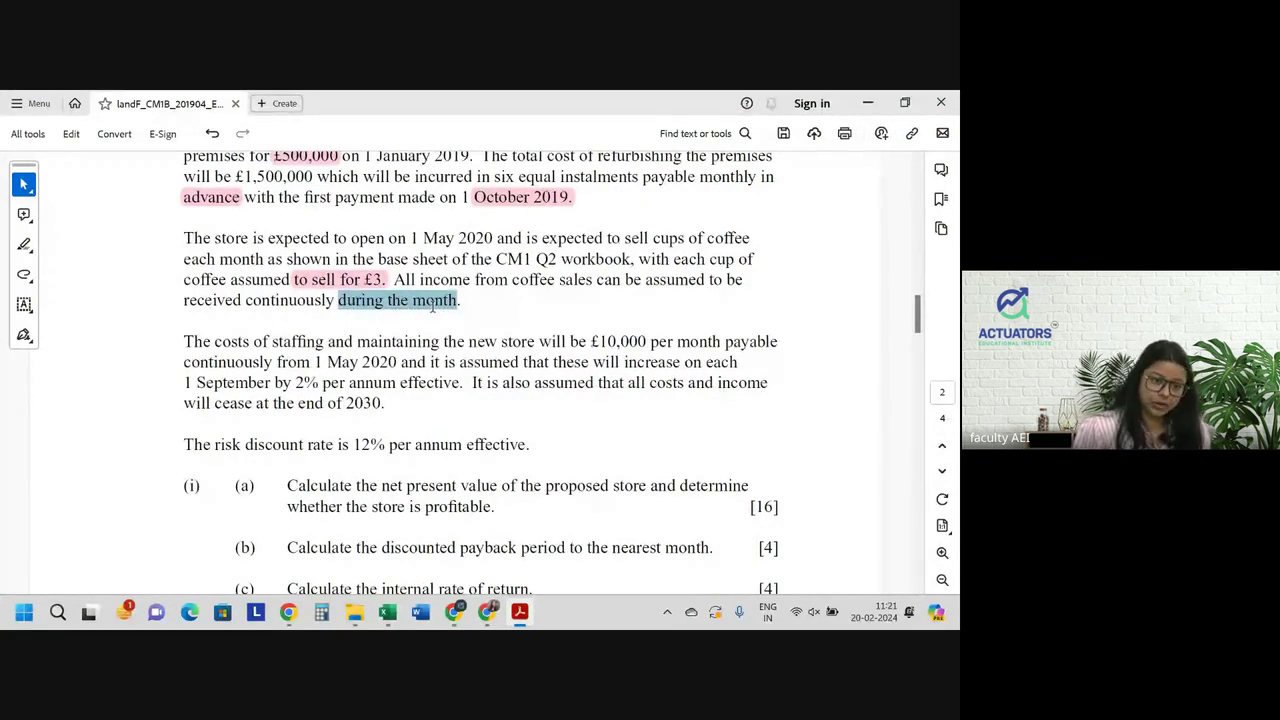
drag(203, 341, 668, 342)
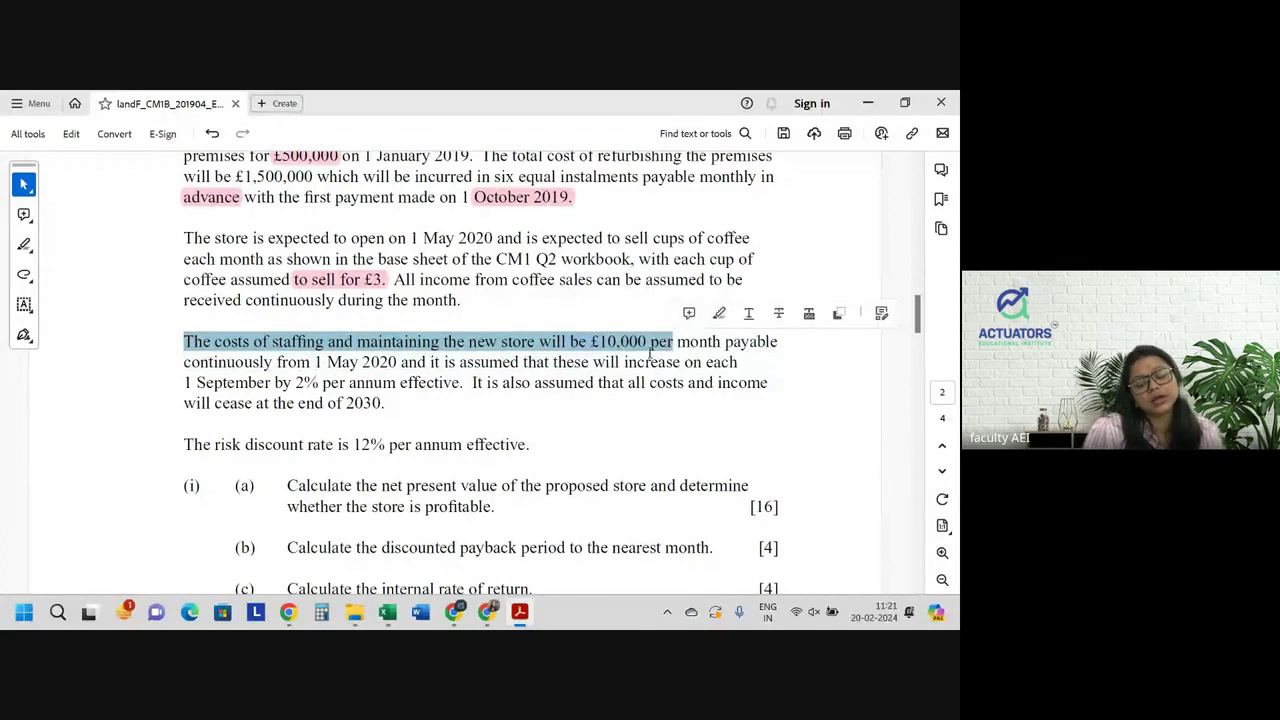
drag(590, 341, 728, 341)
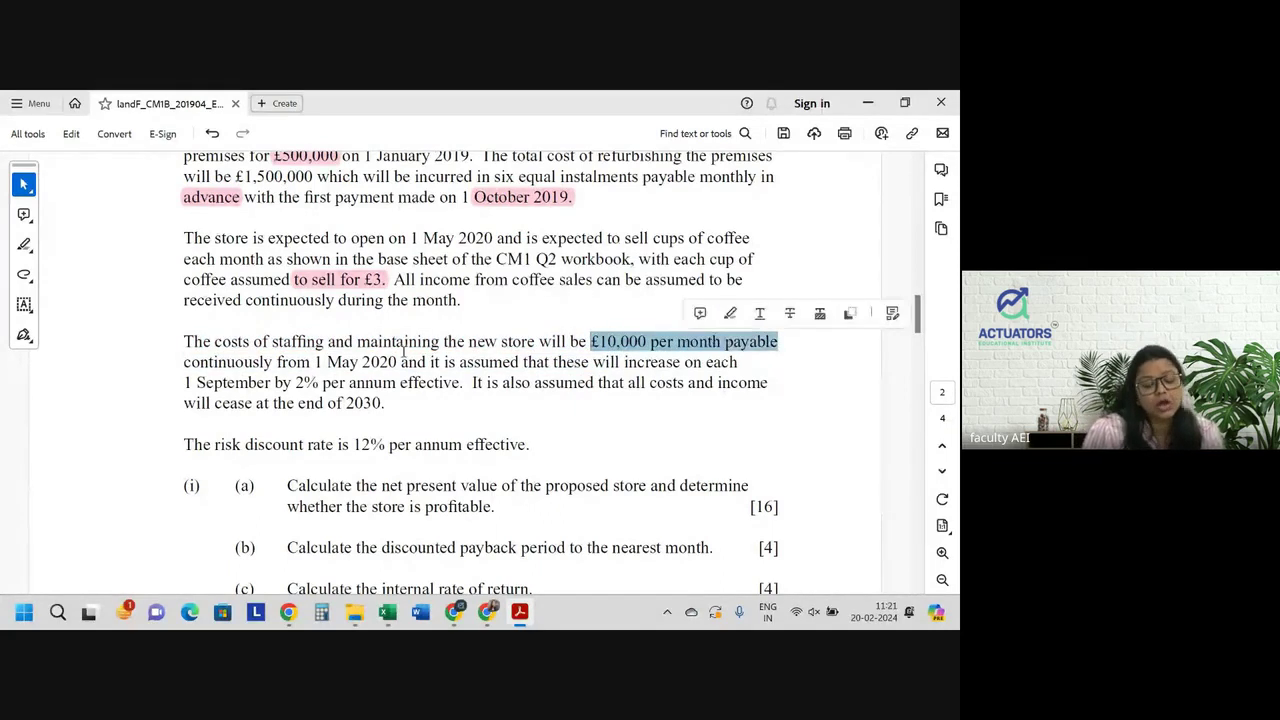
drag(229, 363, 408, 368)
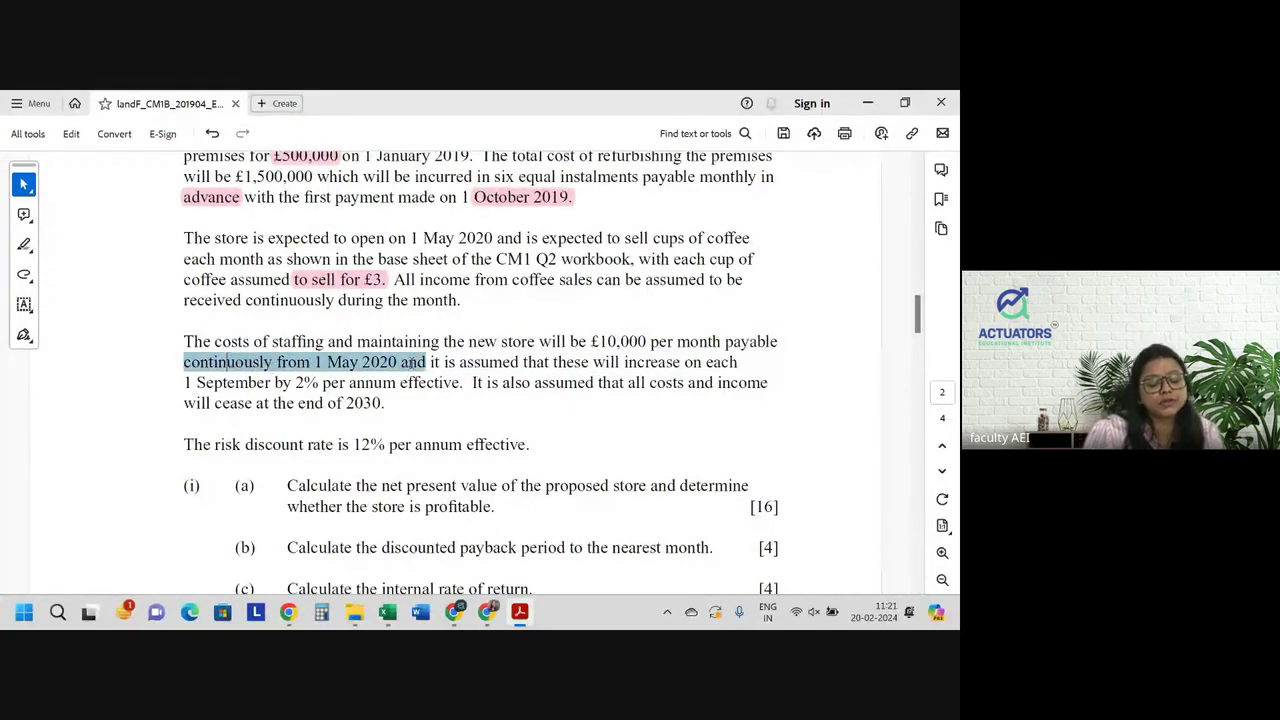
click(500, 367)
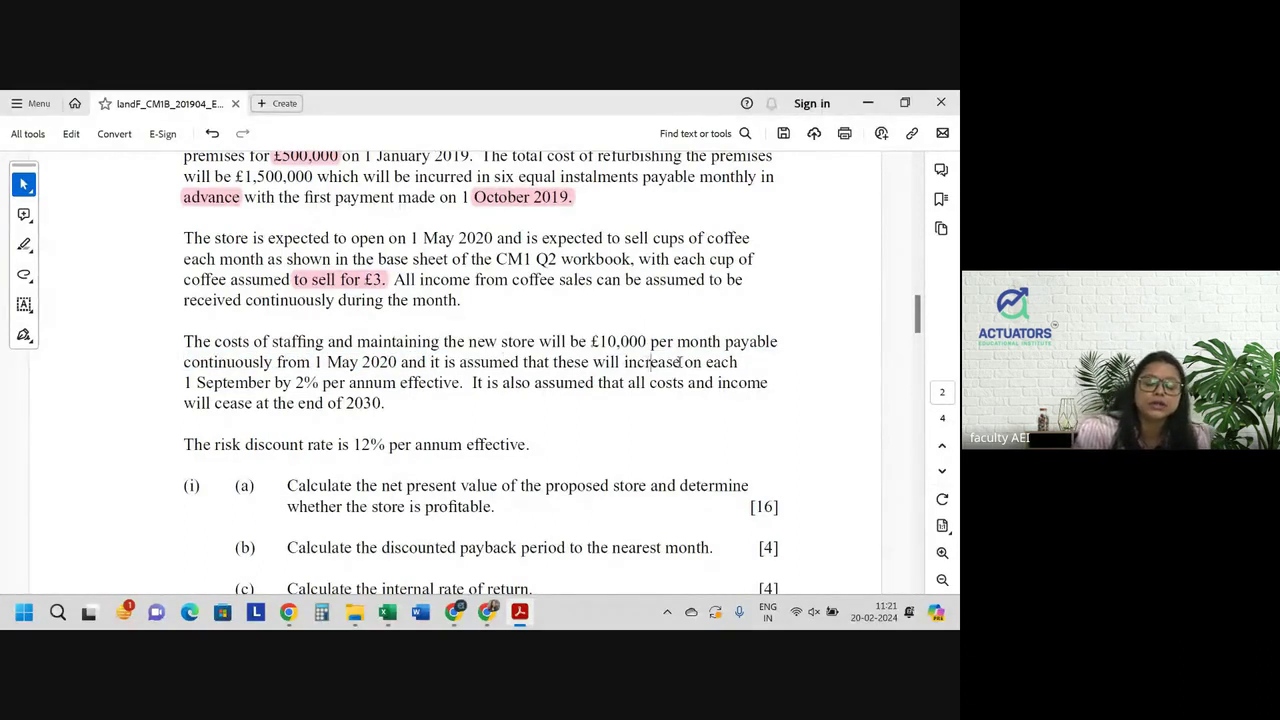
drag(180, 387, 345, 385)
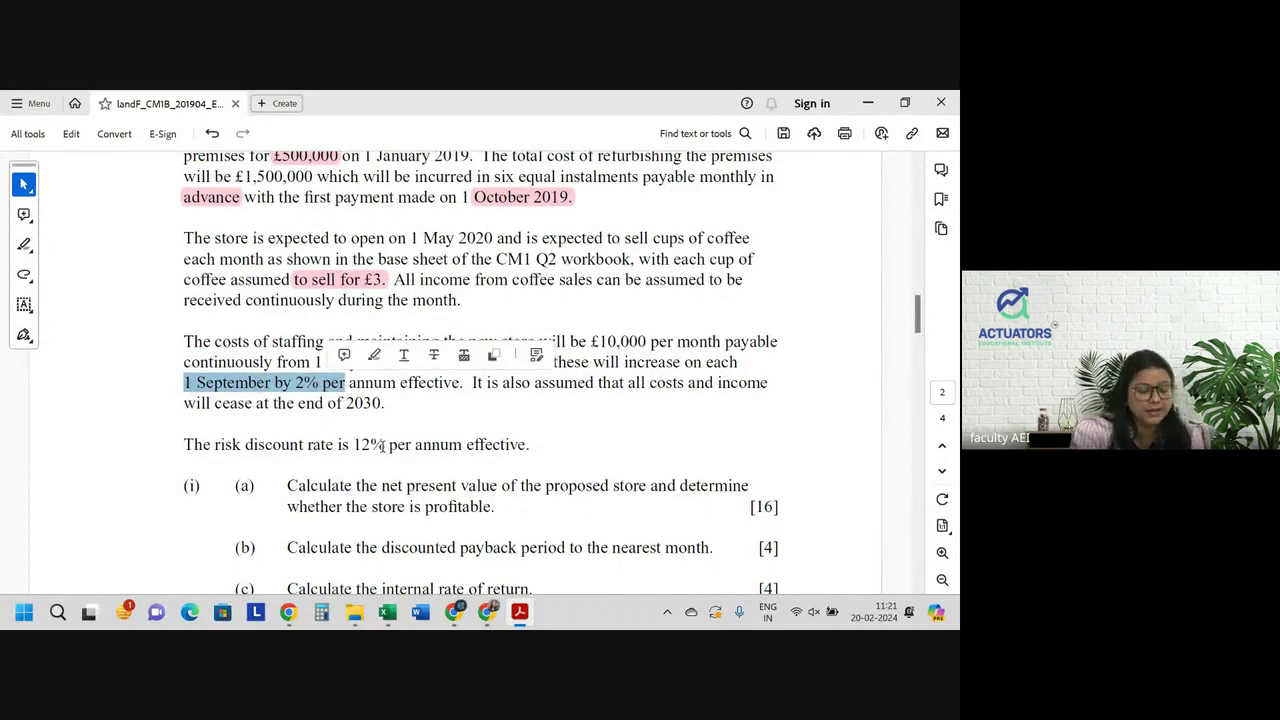
click(428, 389)
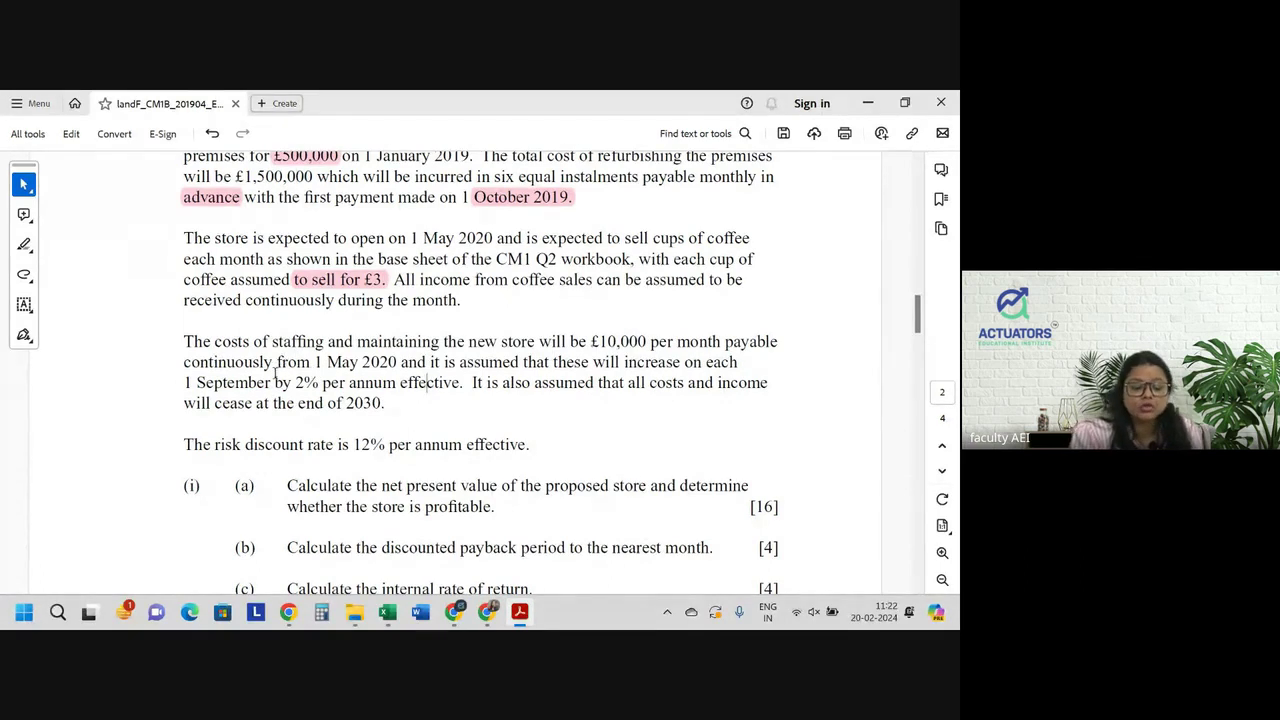
Review the maintenance cost terms: 1 May 2020 start, 2% yearly rise, 2030 end, 12% risk discount rate
scroll(262, 360, down, 1)
drag(272, 317, 646, 317)
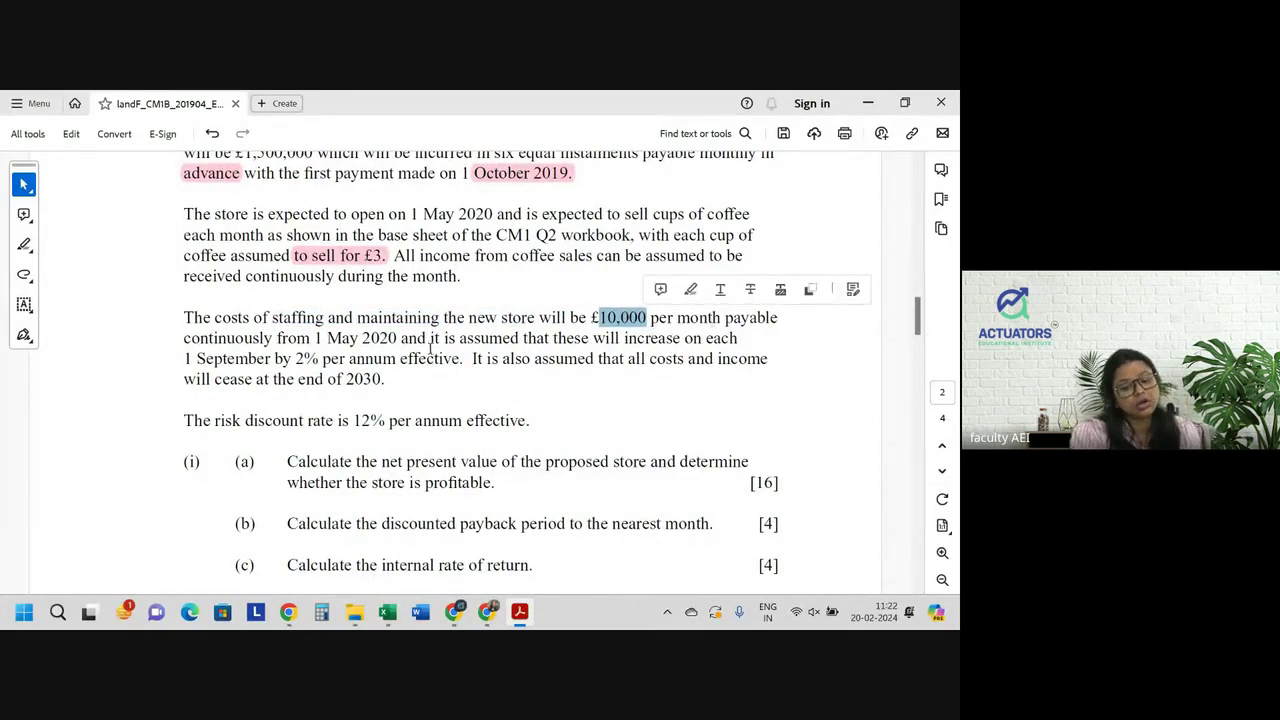
drag(314, 338, 398, 339)
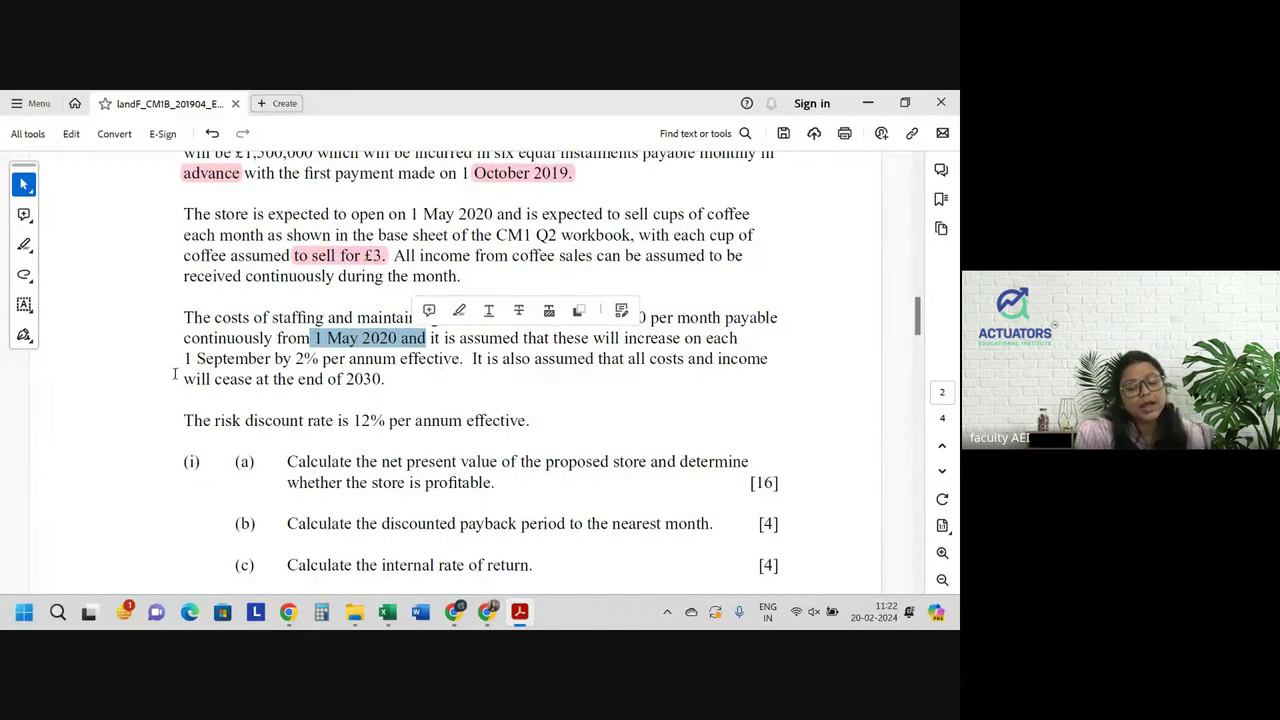
drag(320, 358, 295, 358)
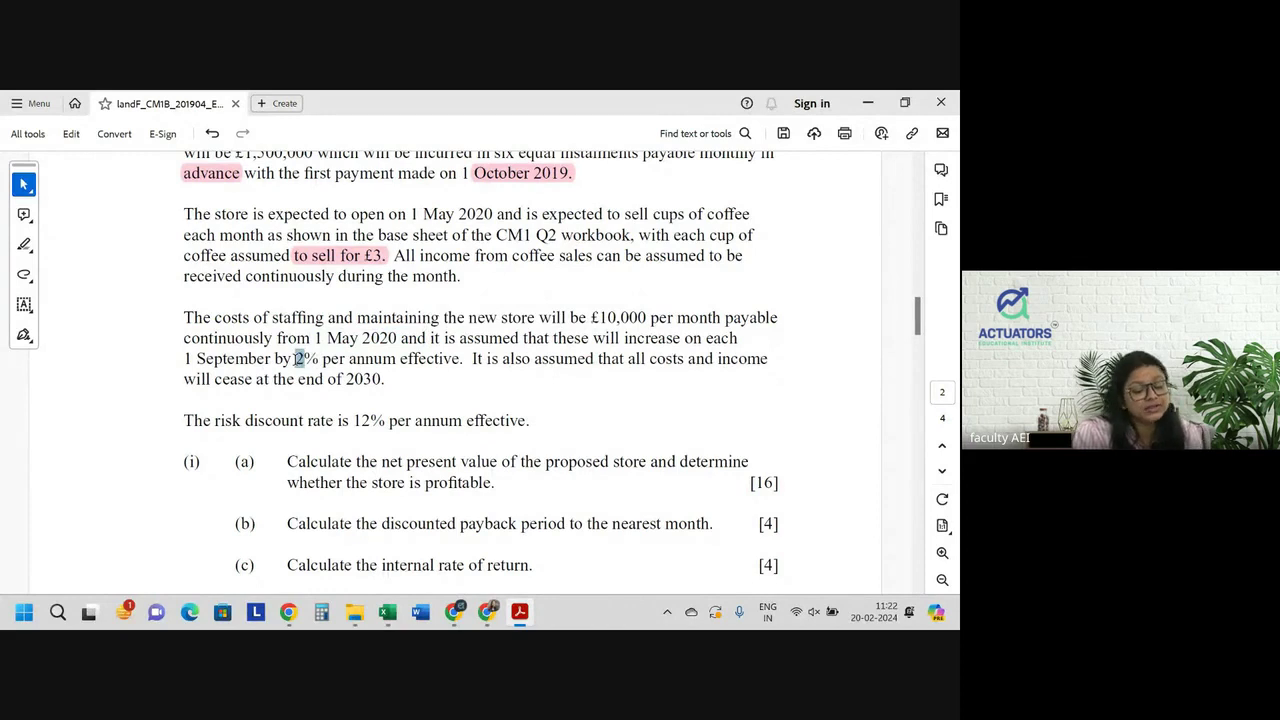
drag(412, 358, 409, 377)
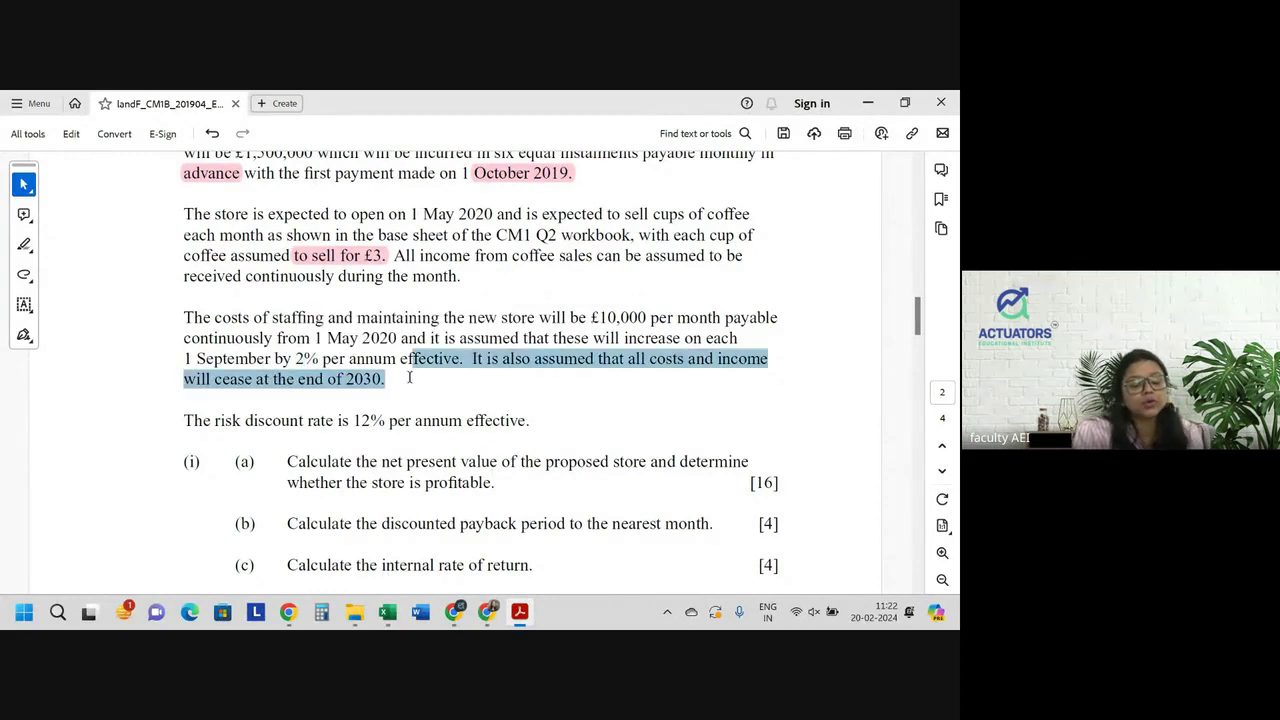
double_click(385, 377)
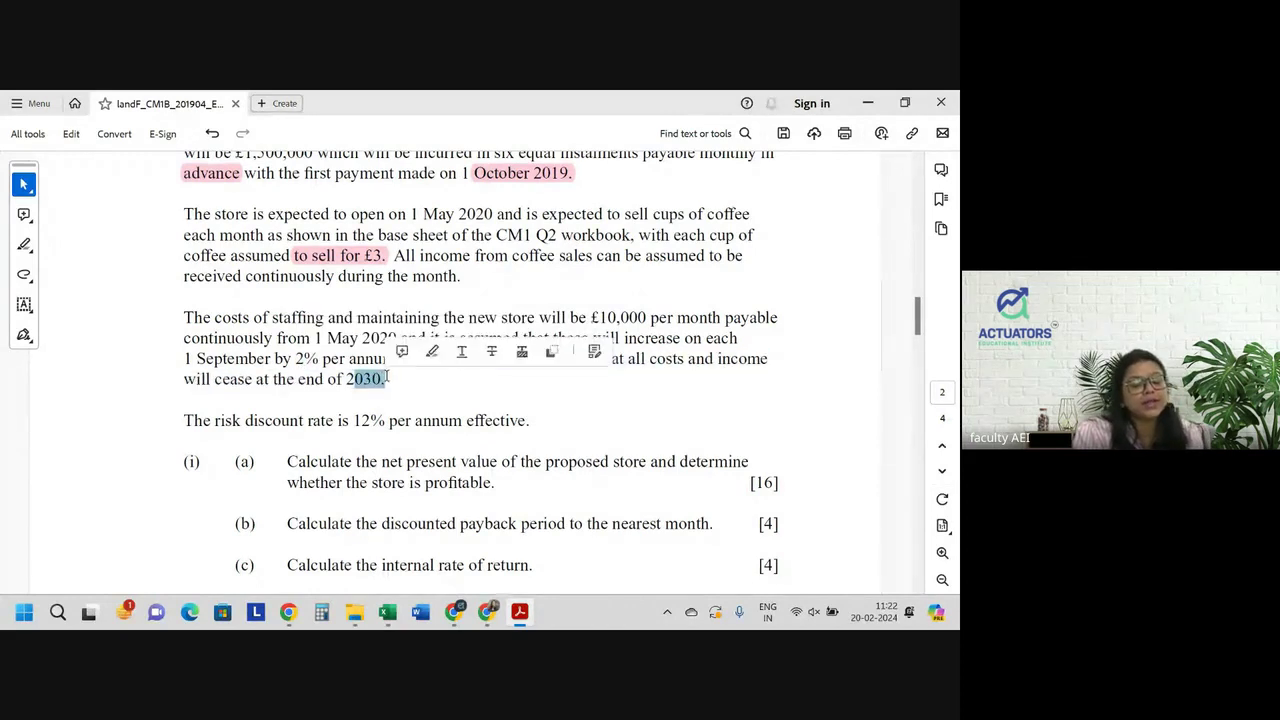
click(552, 317)
drag(355, 418, 402, 414)
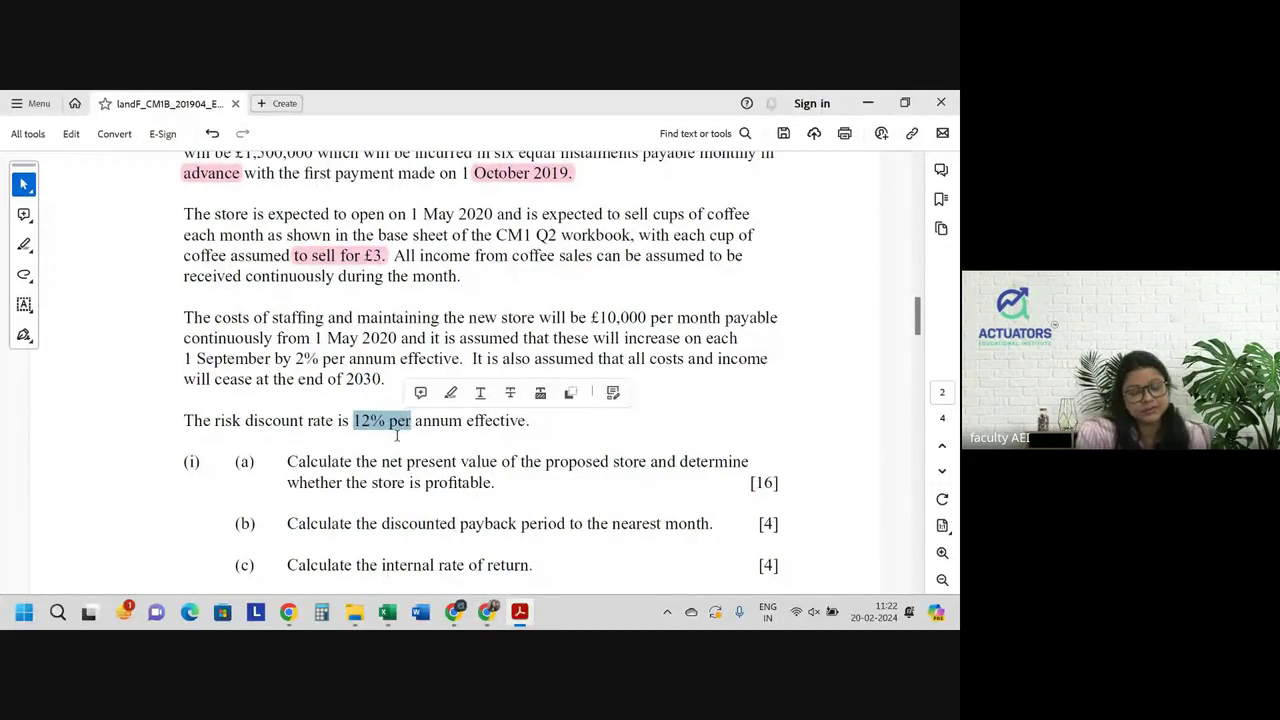
key(alt+Tab)
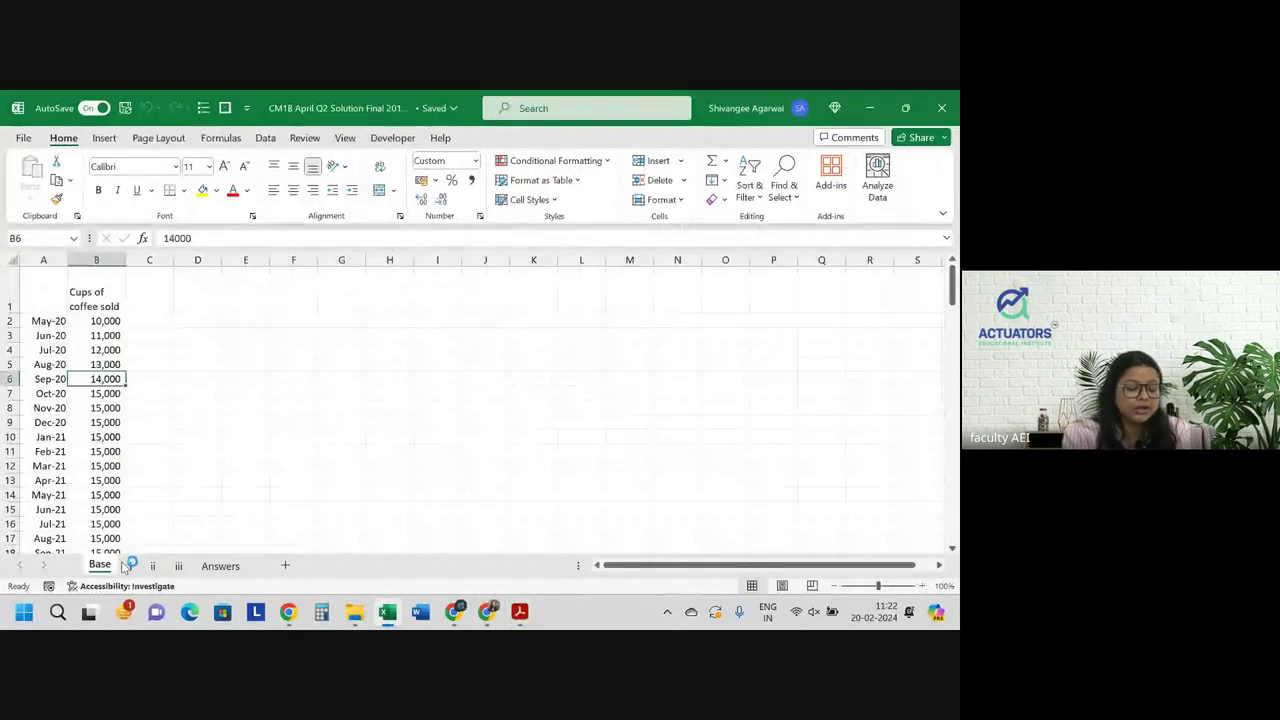
Inspect the row 1 entries on sheet i, then return to the Base sheet
click(130, 566)
click(137, 480)
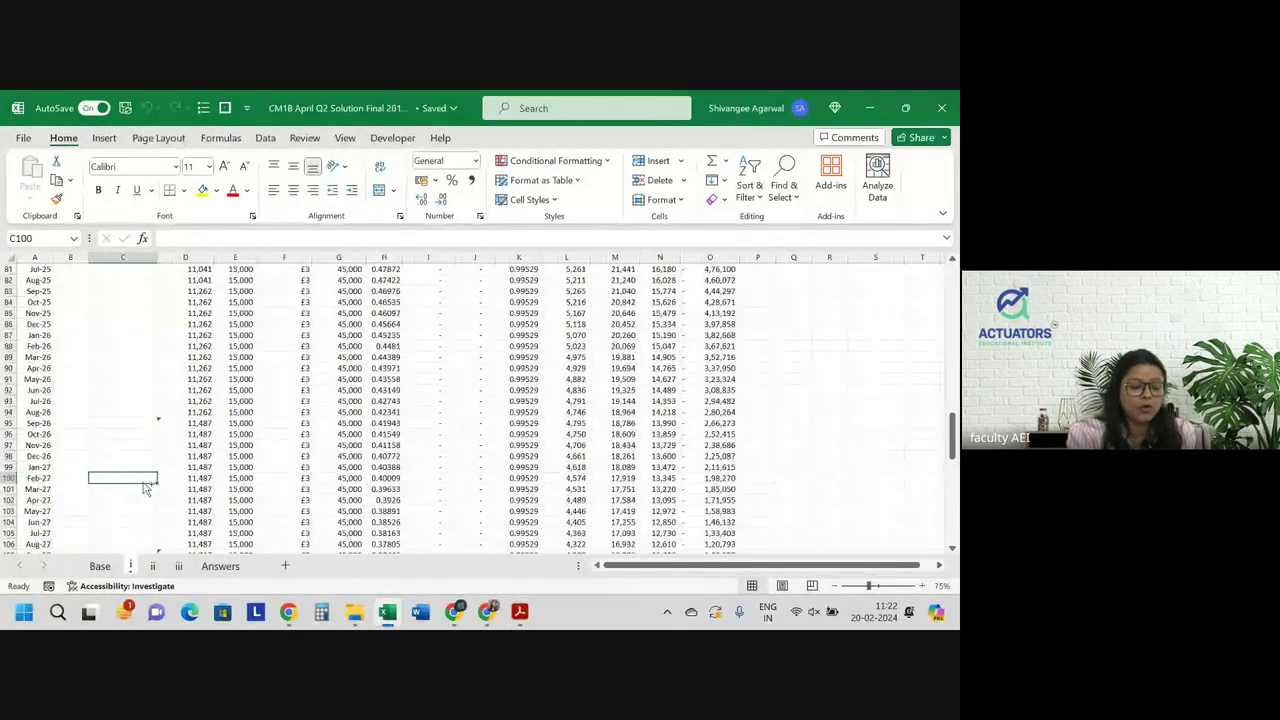
key(ctrl+Up)
key(Left)
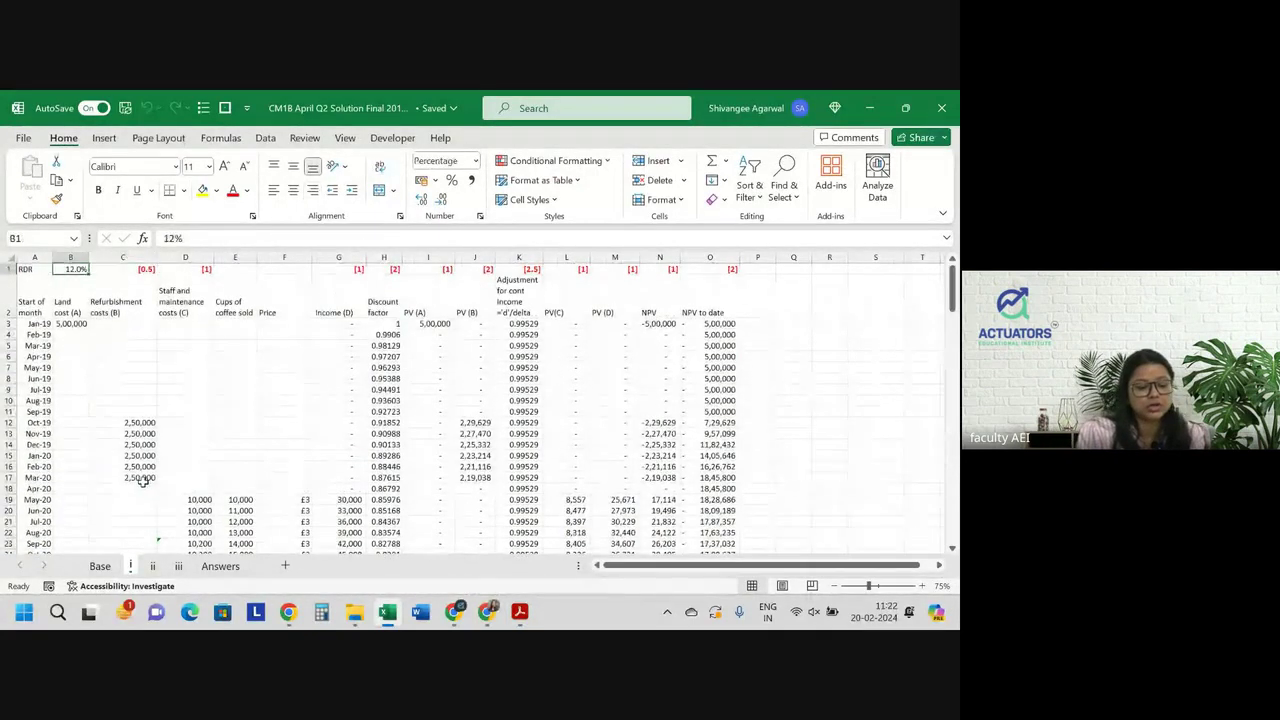
key(Left)
key(Right)
key(Right)
key(alt+Tab)
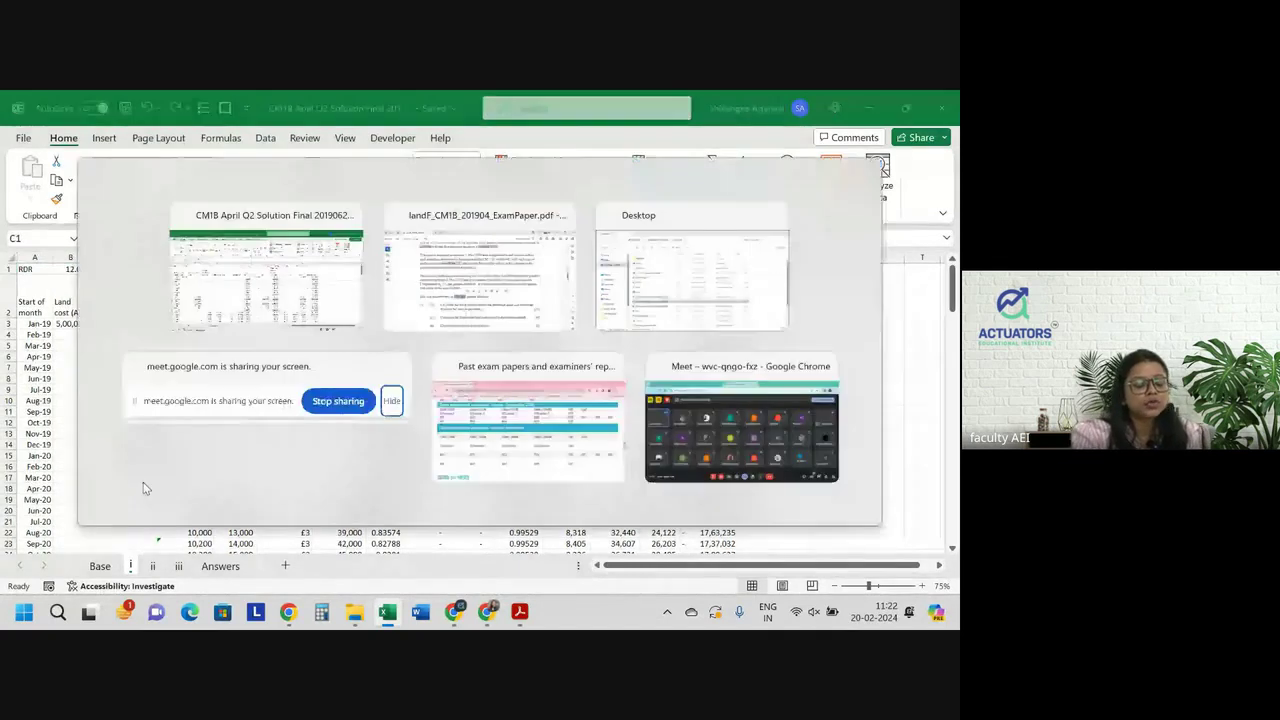
key(Escape)
key(ctrl+Page_Up)
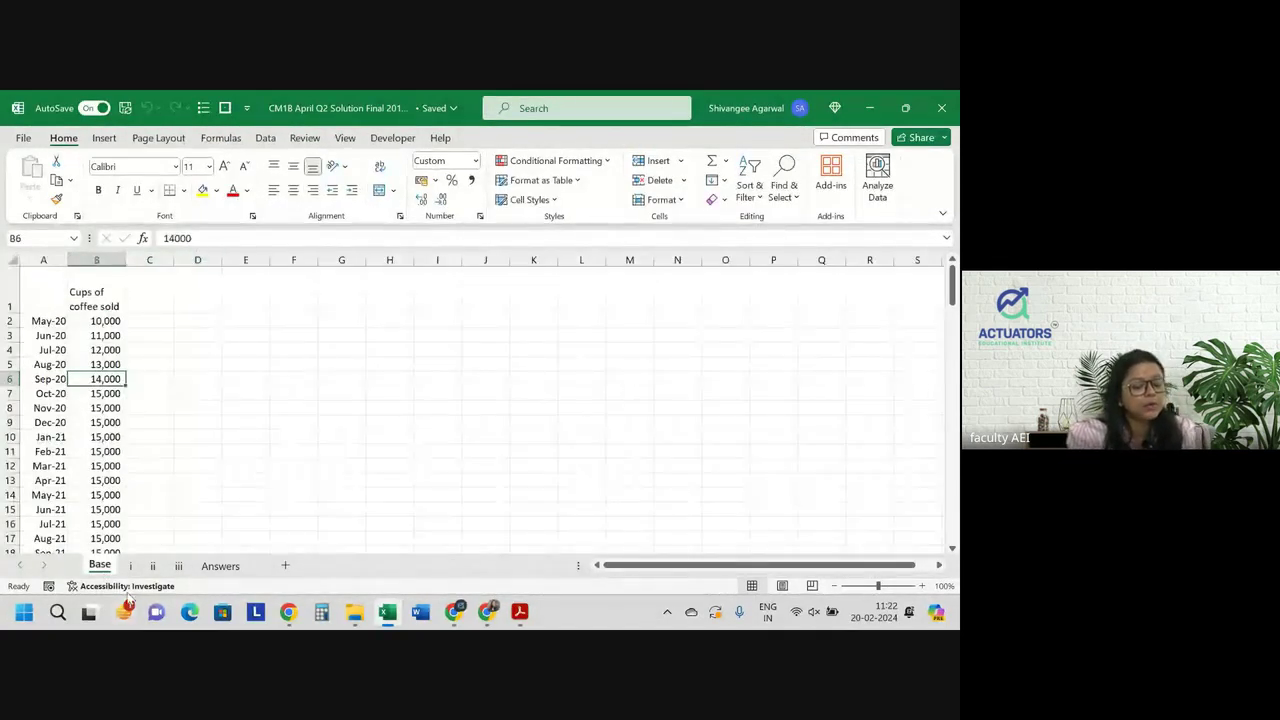
Hide solution sheets i, ii, iii and the Answers sheet, then add a new blank Sheet1
click(153, 566)
click(178, 566)
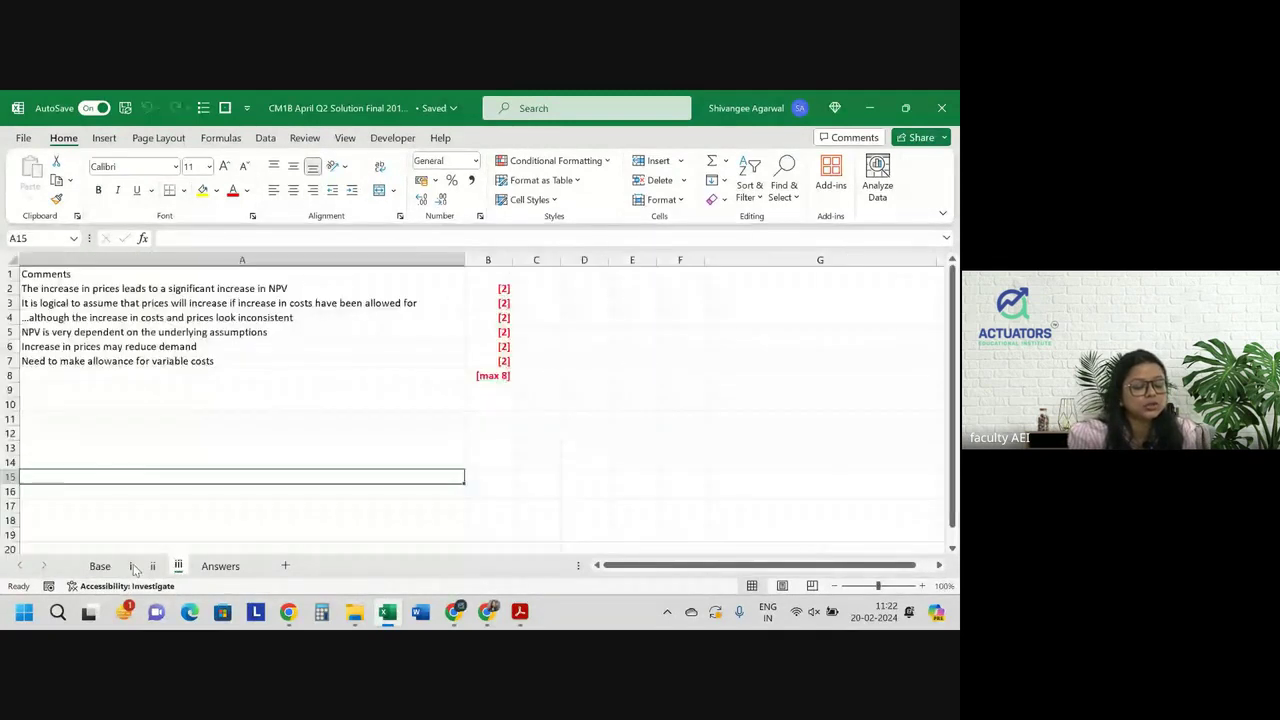
click(153, 566)
shift+click(178, 566)
right_click(178, 566)
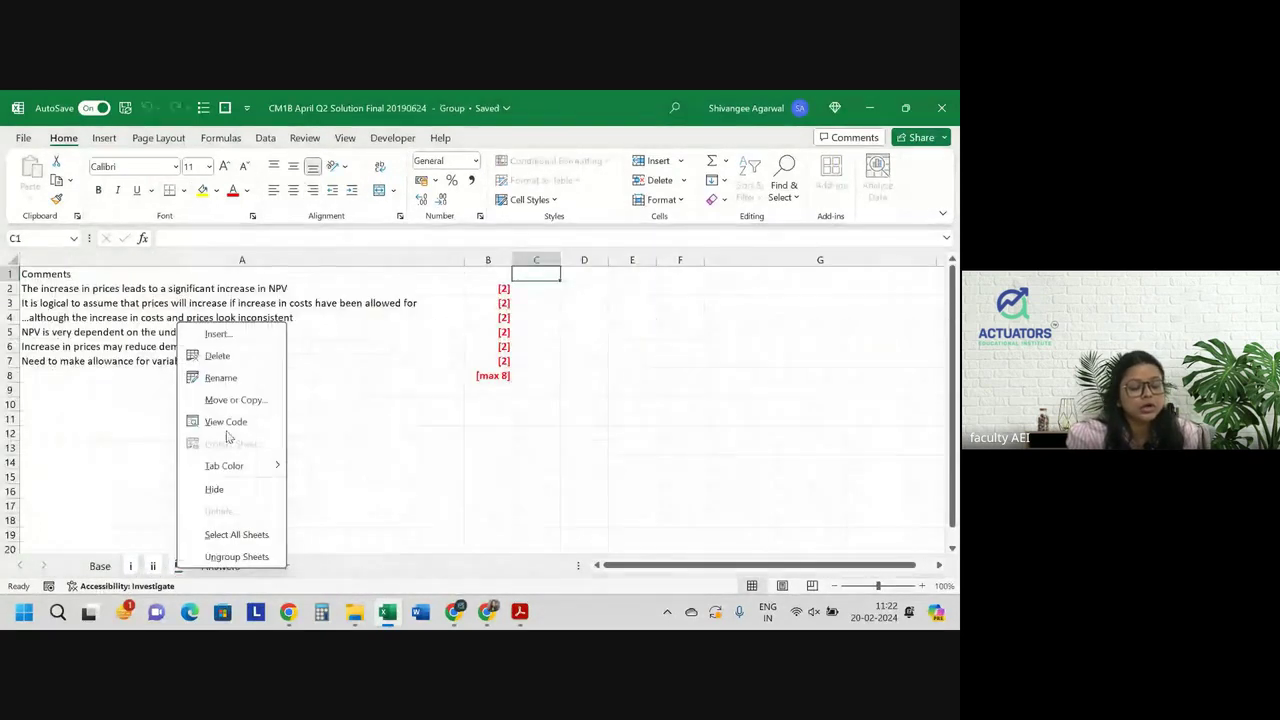
click(214, 489)
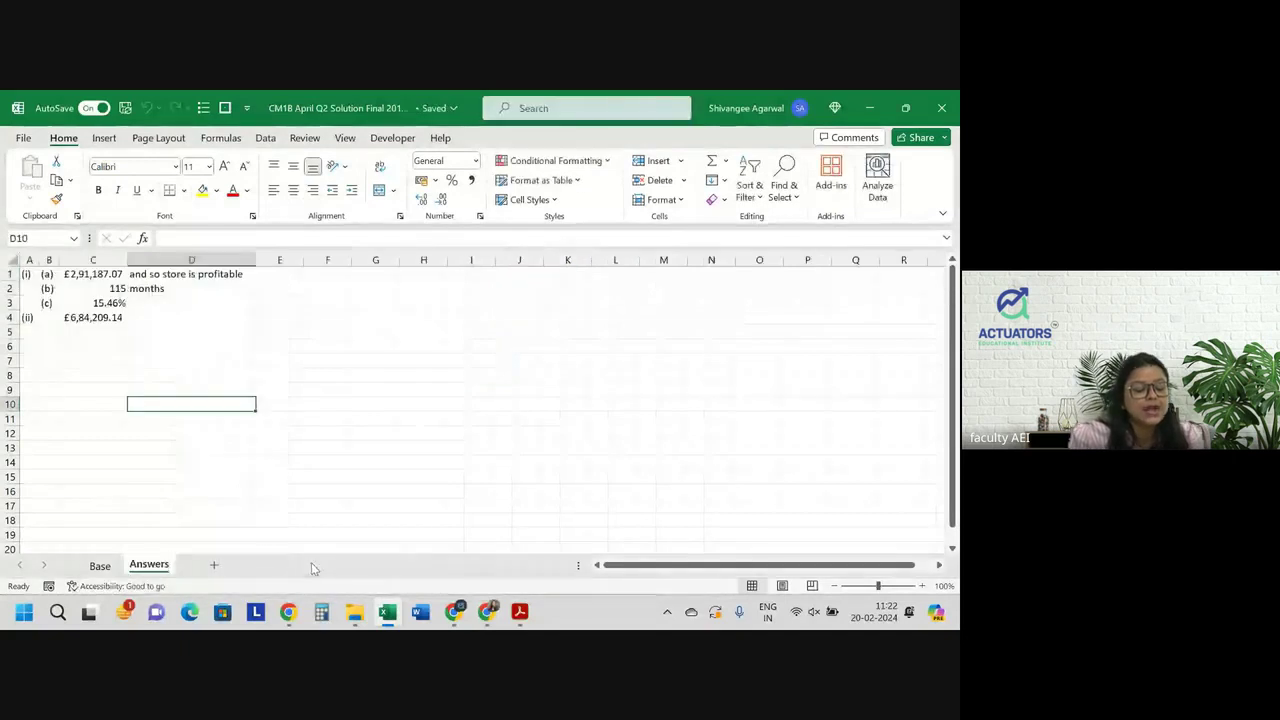
right_click(153, 568)
click(184, 471)
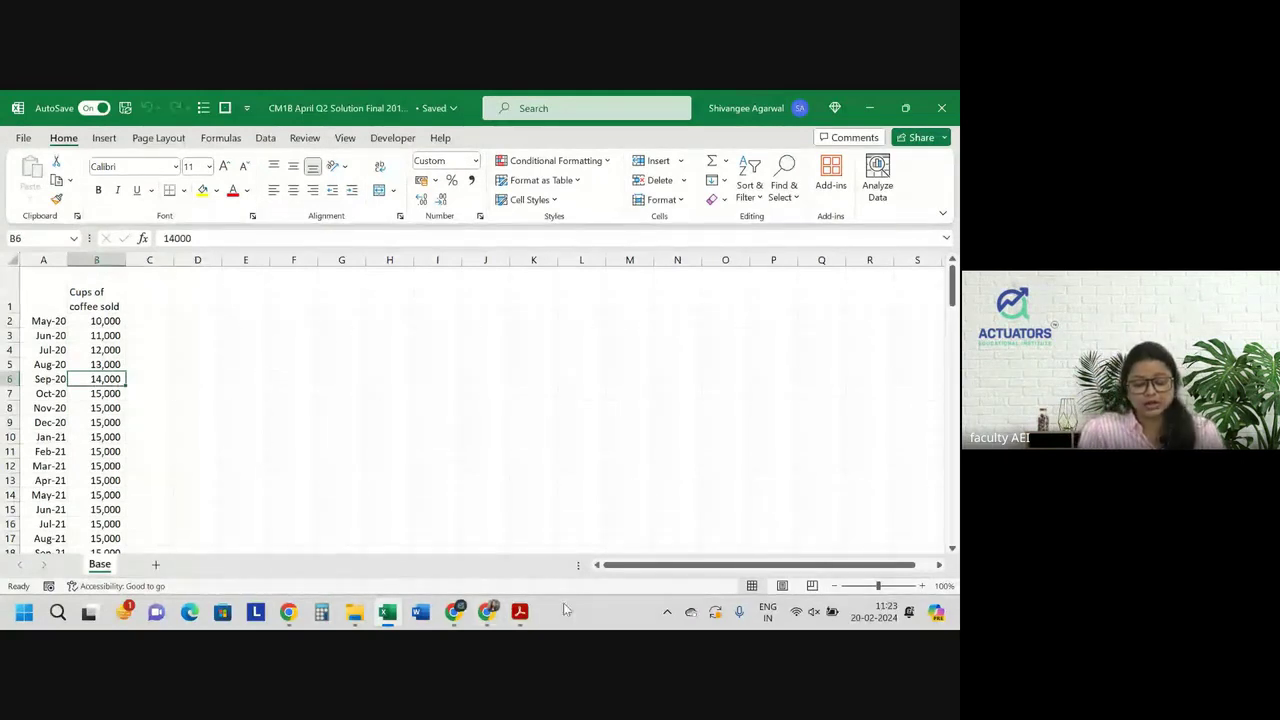
click(155, 564)
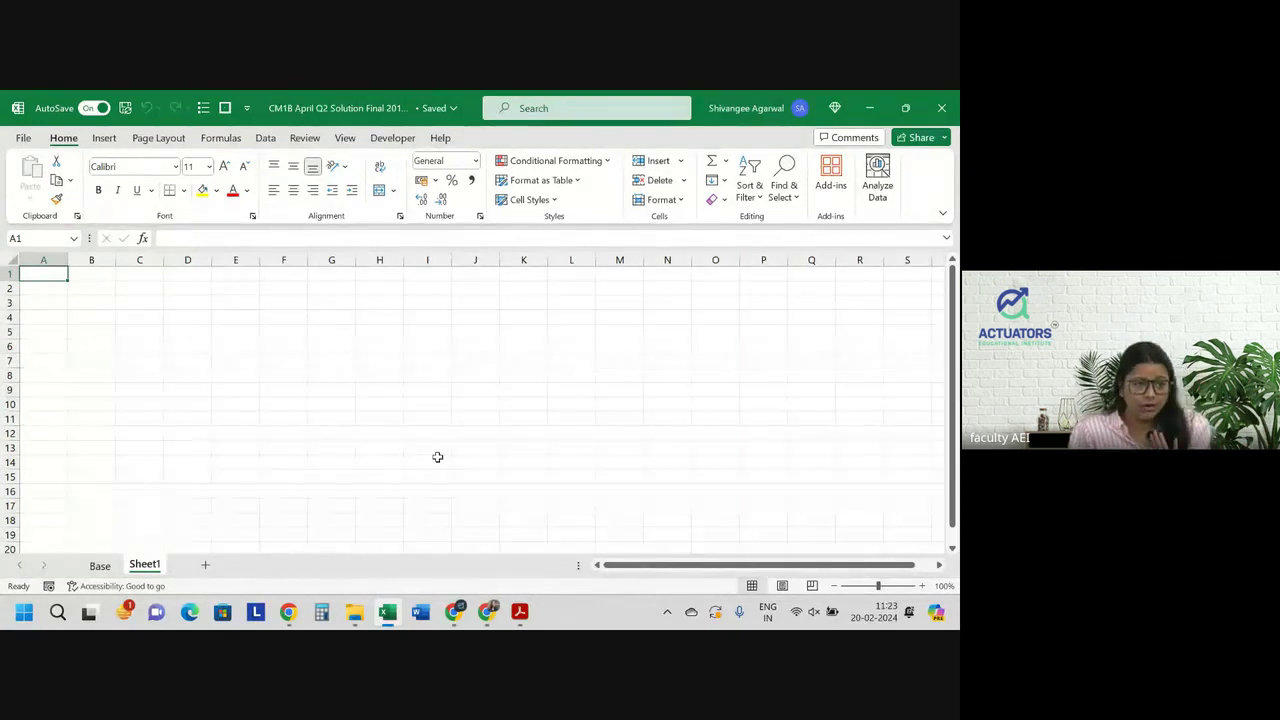
key(alt+Tab)
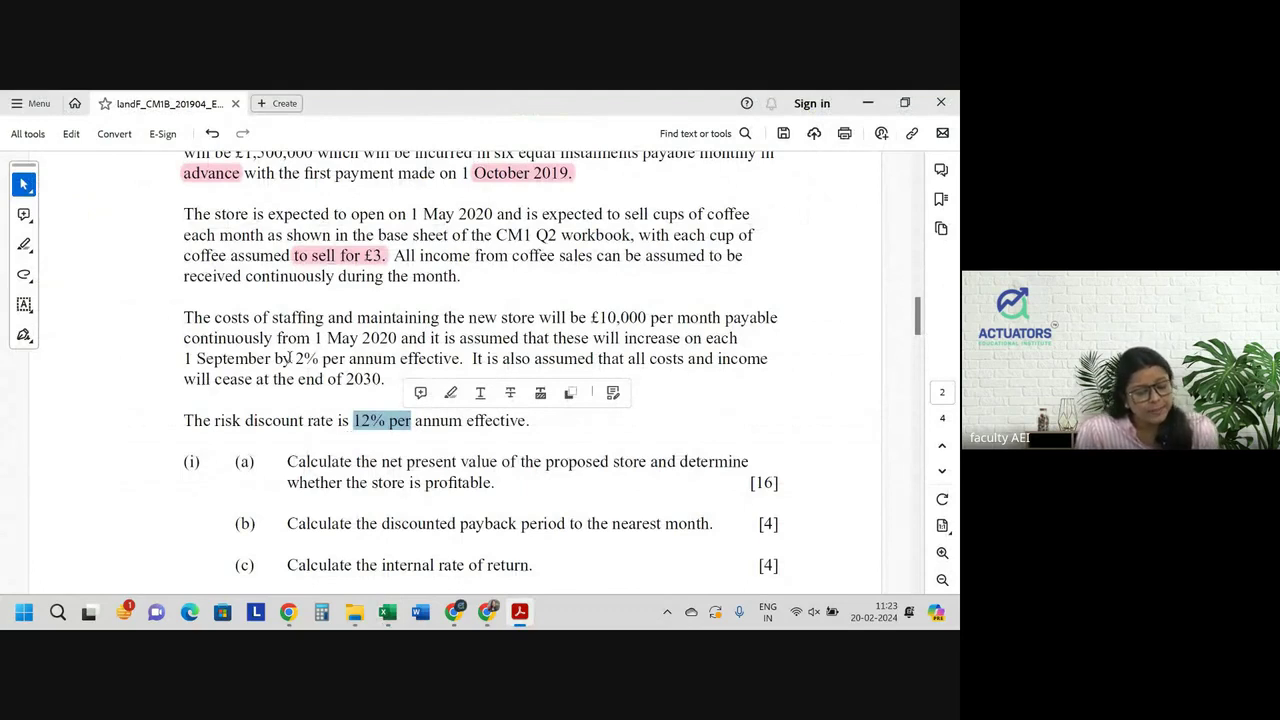
drag(293, 358, 396, 358)
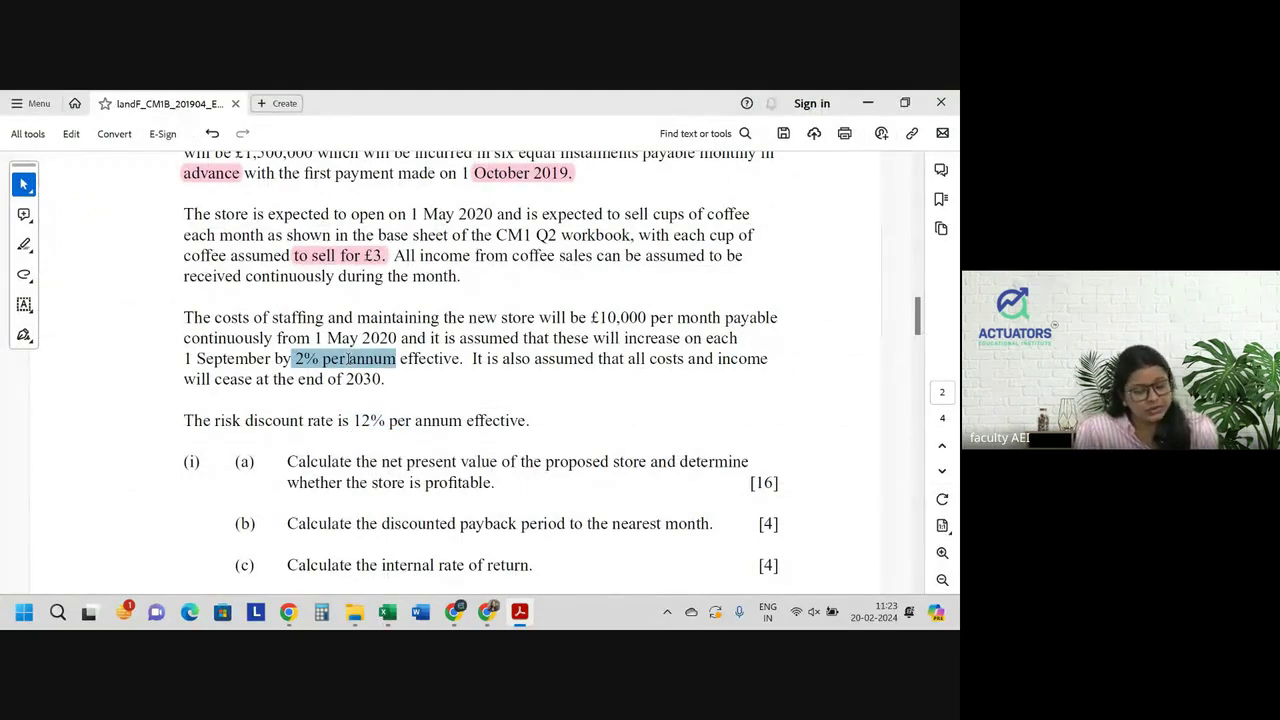
scroll(355, 335, up, 2)
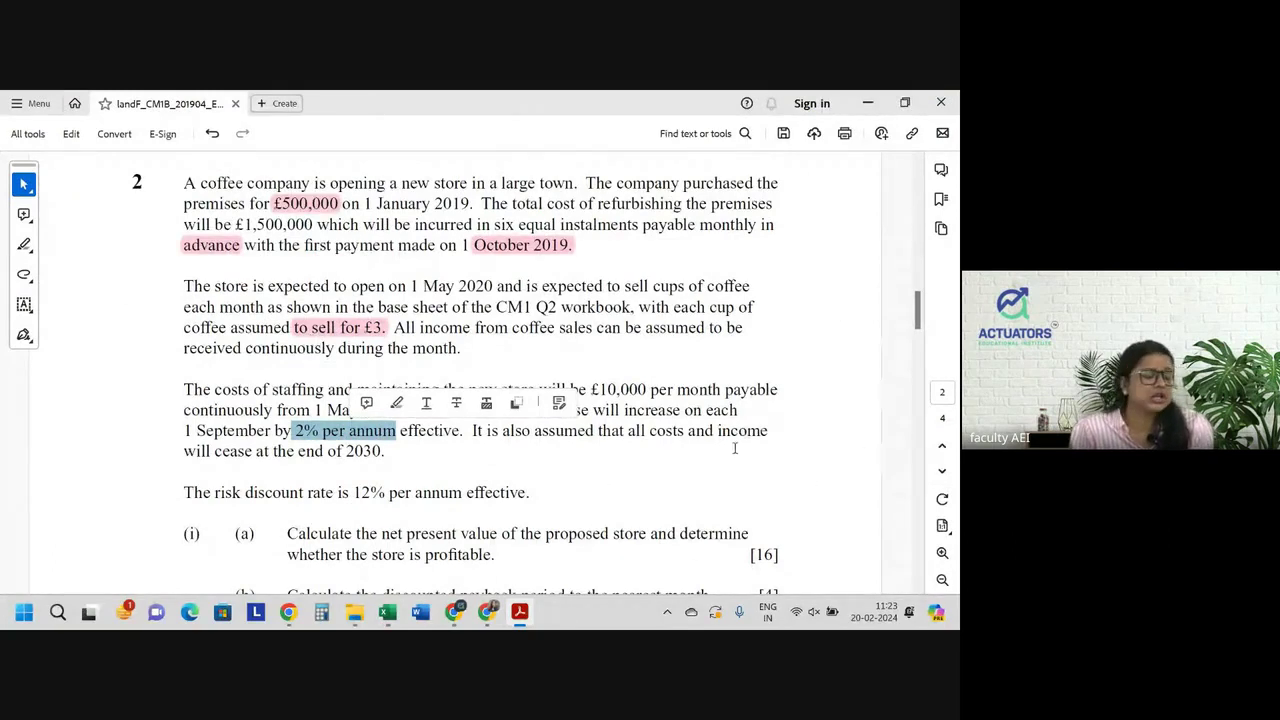
click(387, 612)
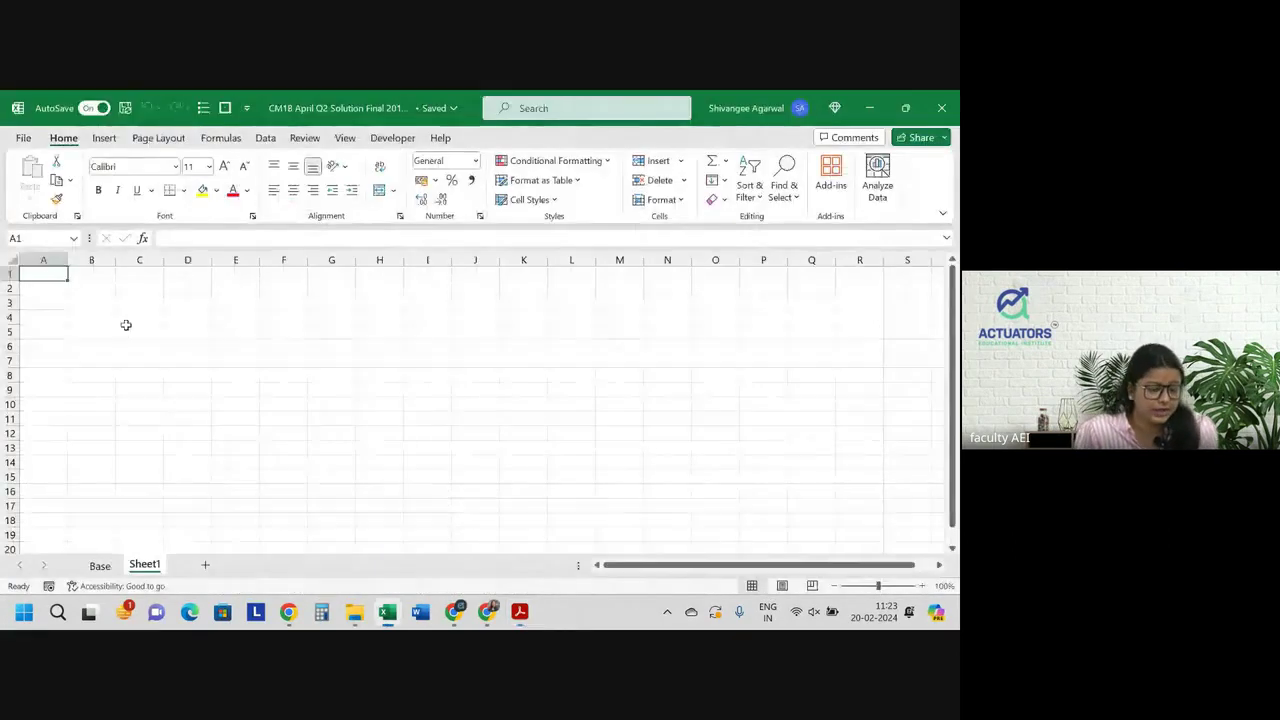
Enter the 'Risk discount rate' label in A2 with 12% in C2
click(30, 287)
text(Rusk)
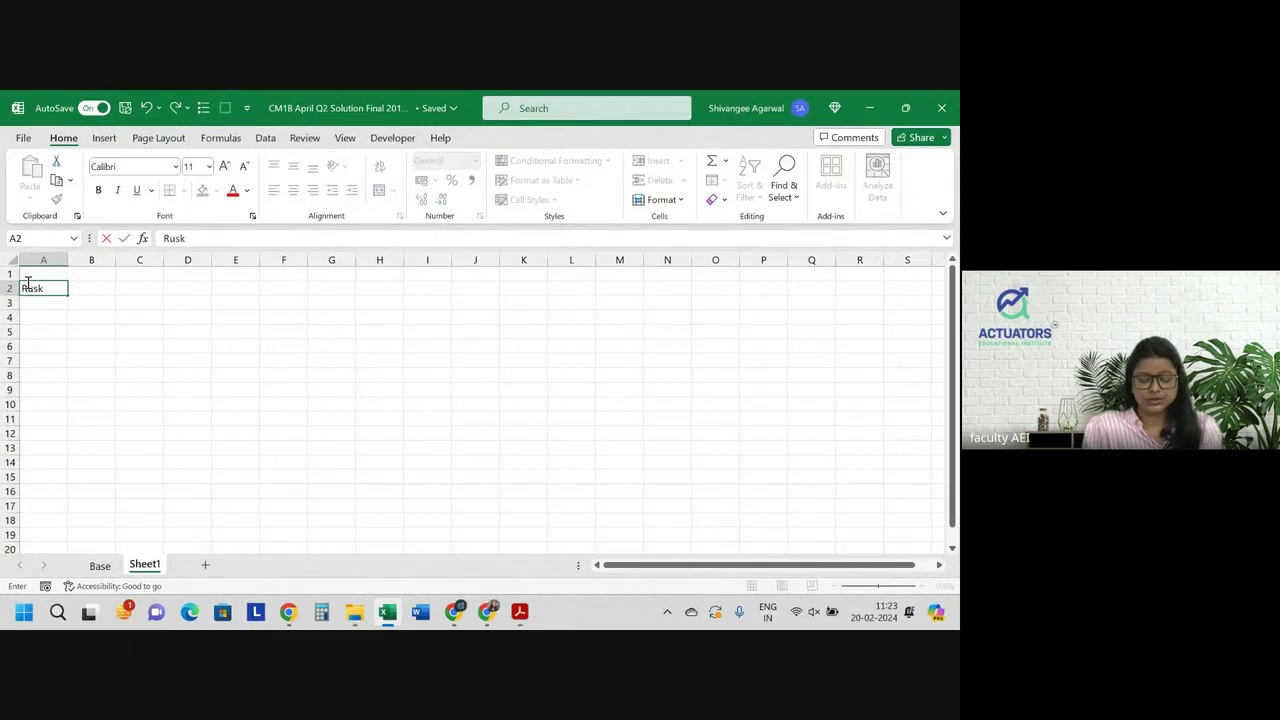
text(isk discount rat)
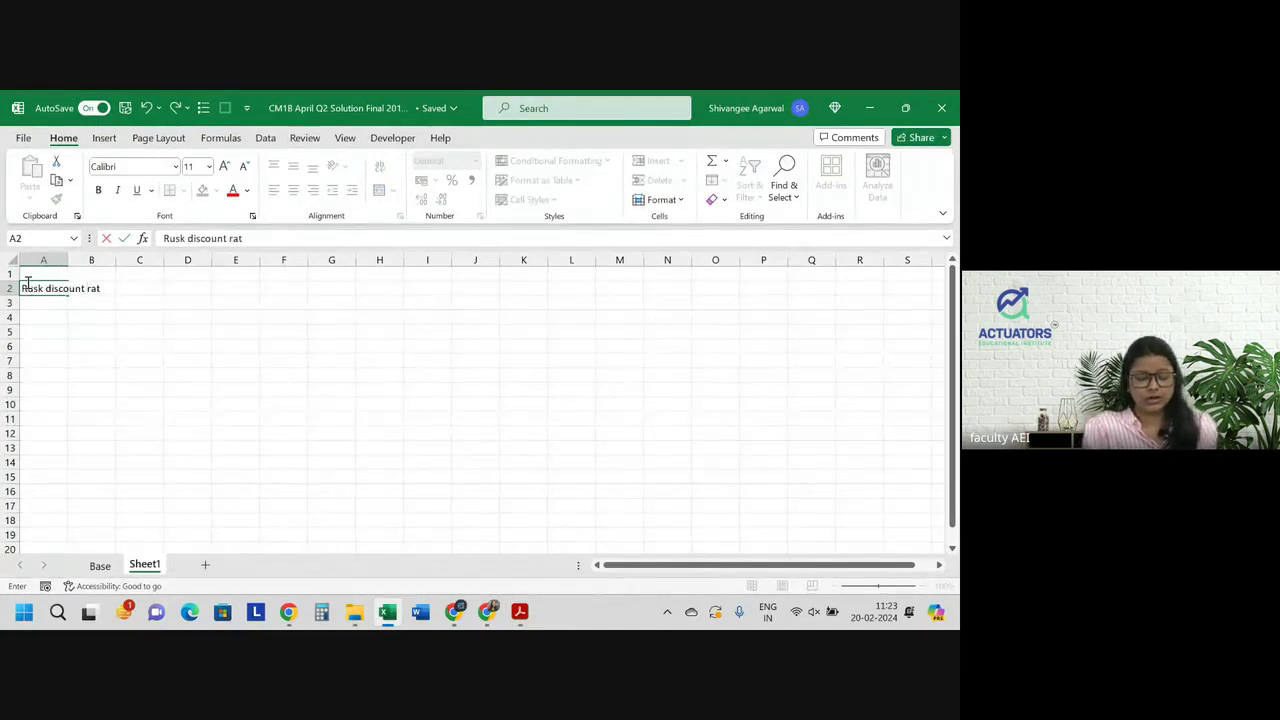
text(e)
key(Tab)
key(alt+Tab)
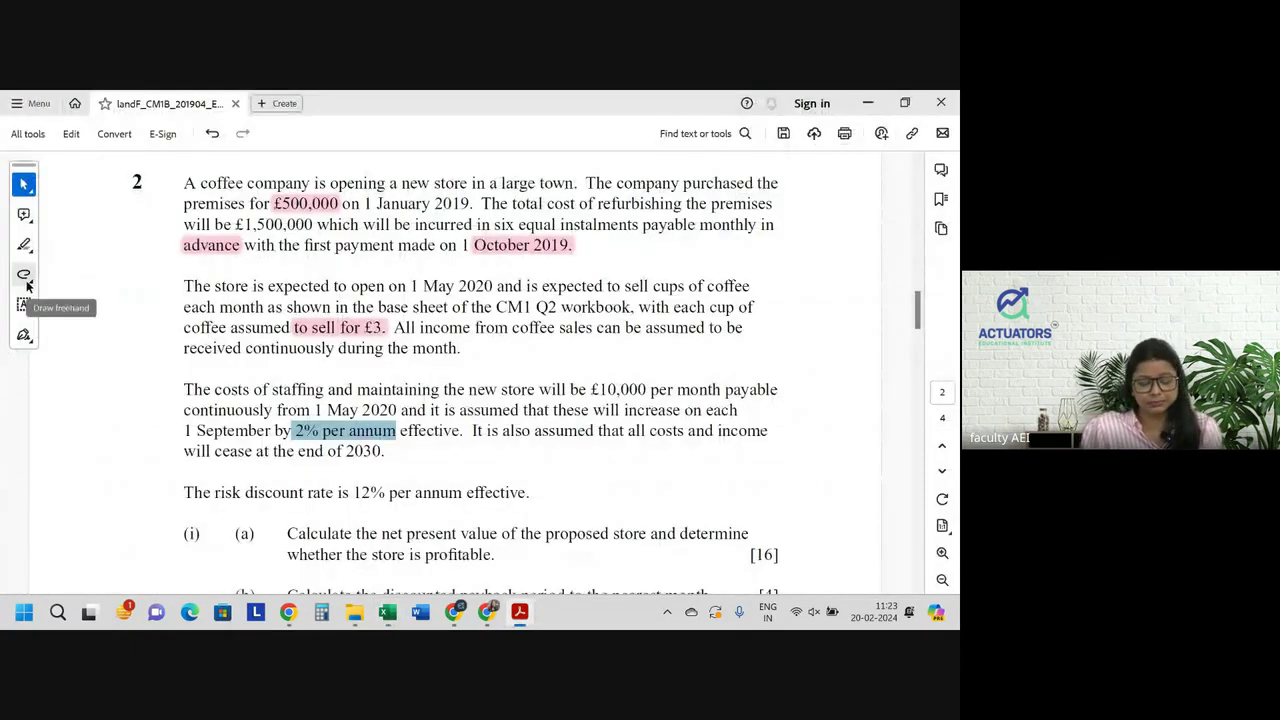
key(alt+Tab)
text(12%)
key(BackSpace)
key(BackSpace)
key(BackSpace)
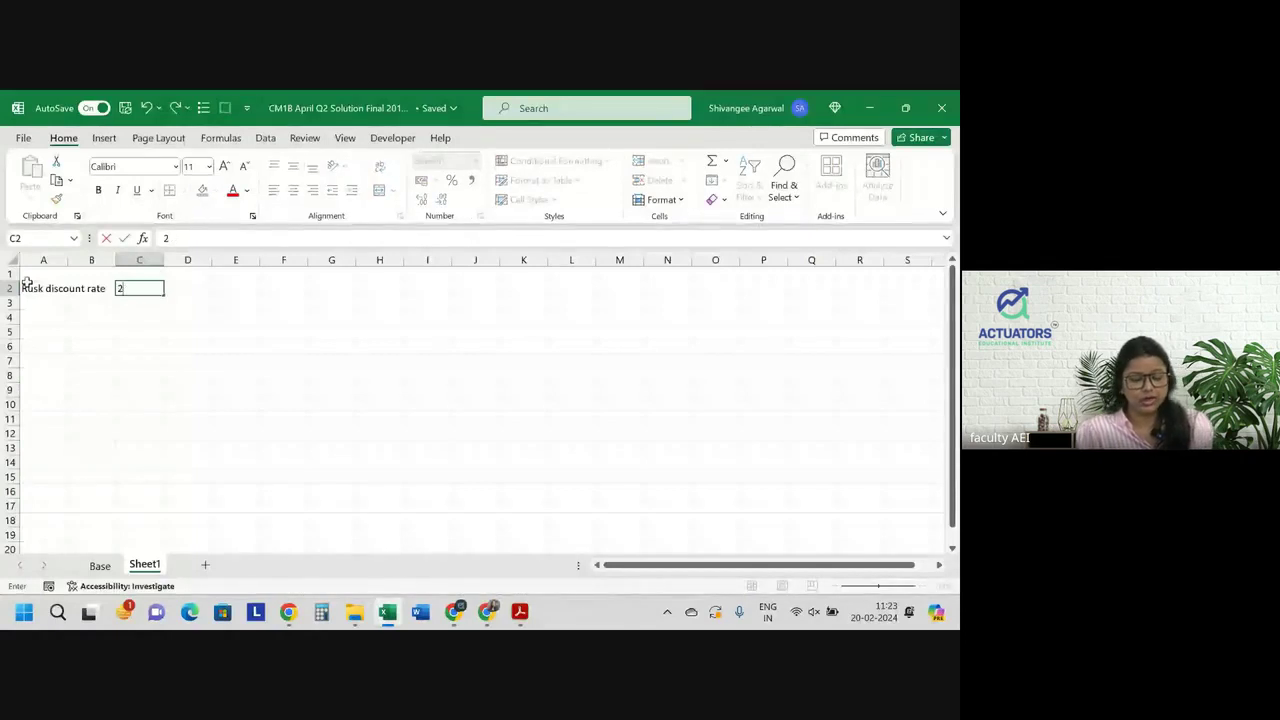
text(12%)
key(Return)
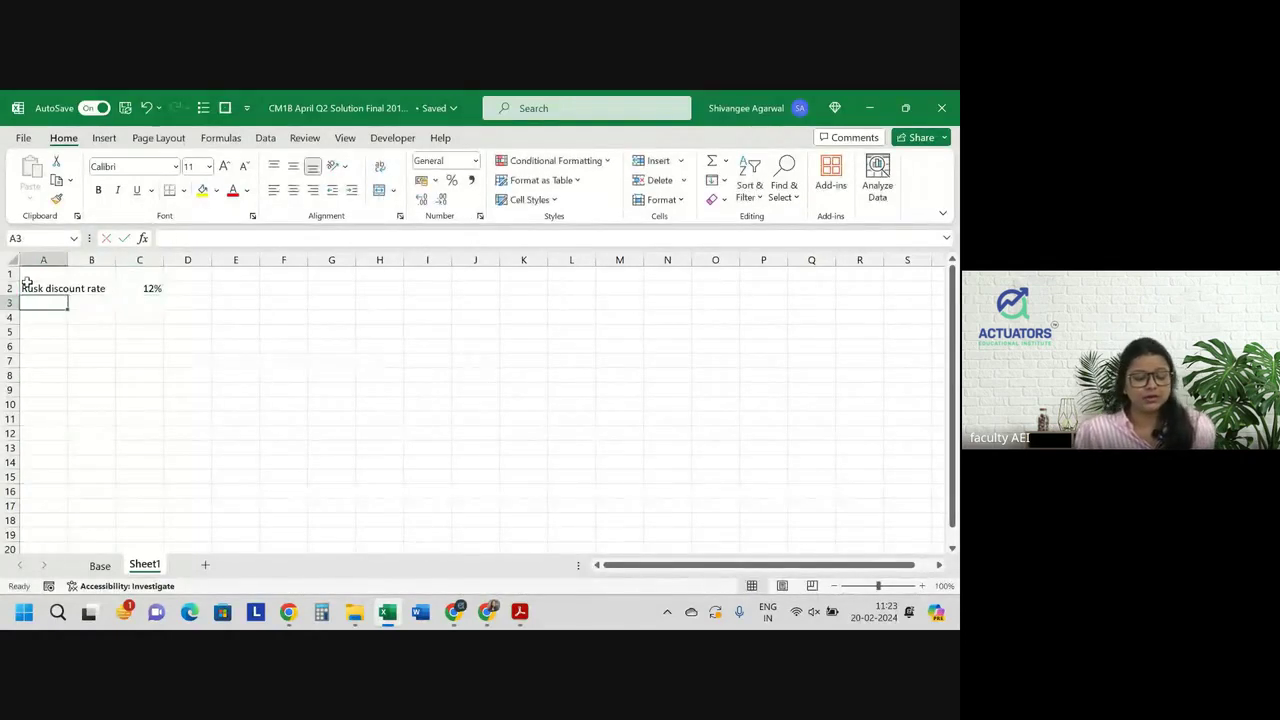
Add the 'Increase in staffing cost' label in row 3 with a value of 2%
key(alt+Tab)
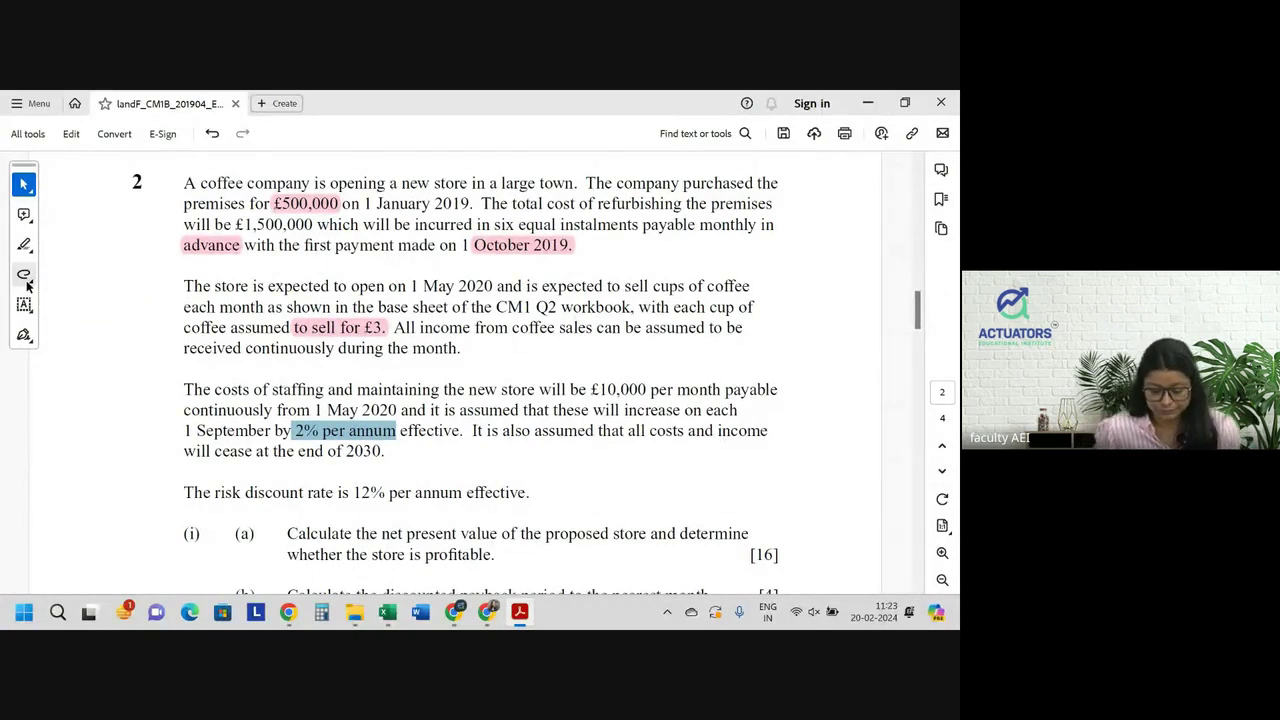
key(alt+Tab)
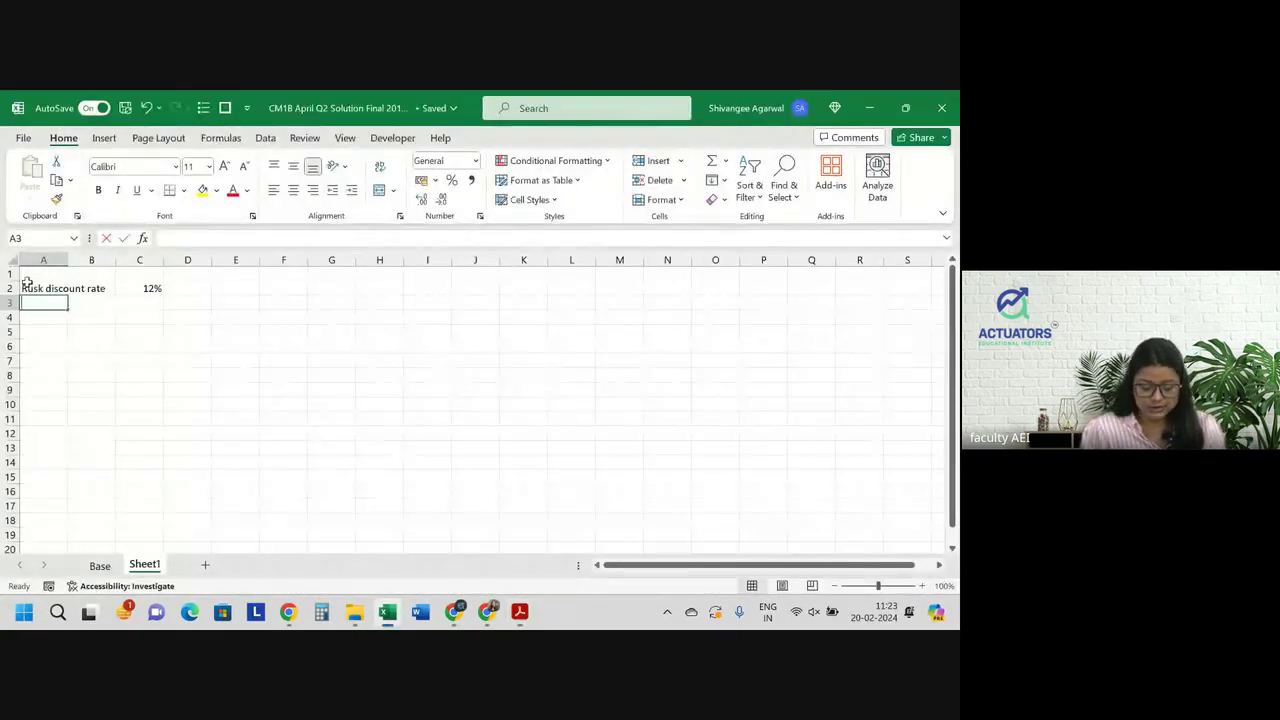
text(i)
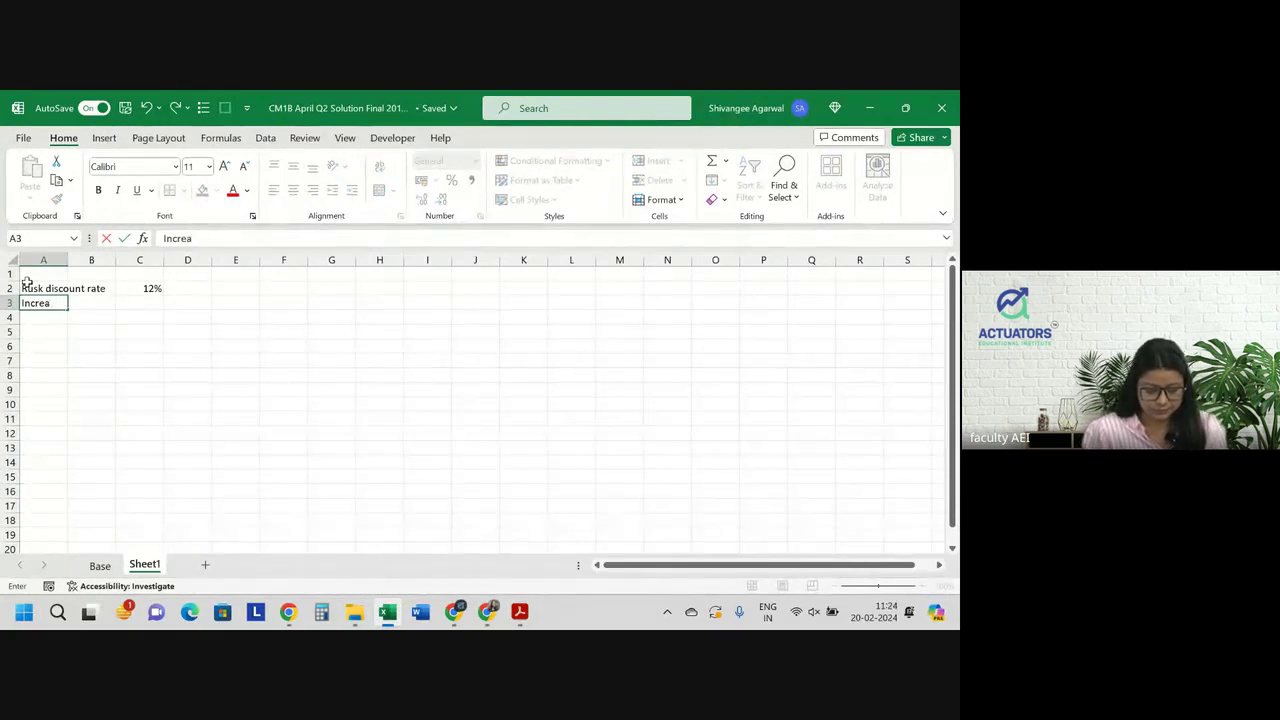
text(in staff)
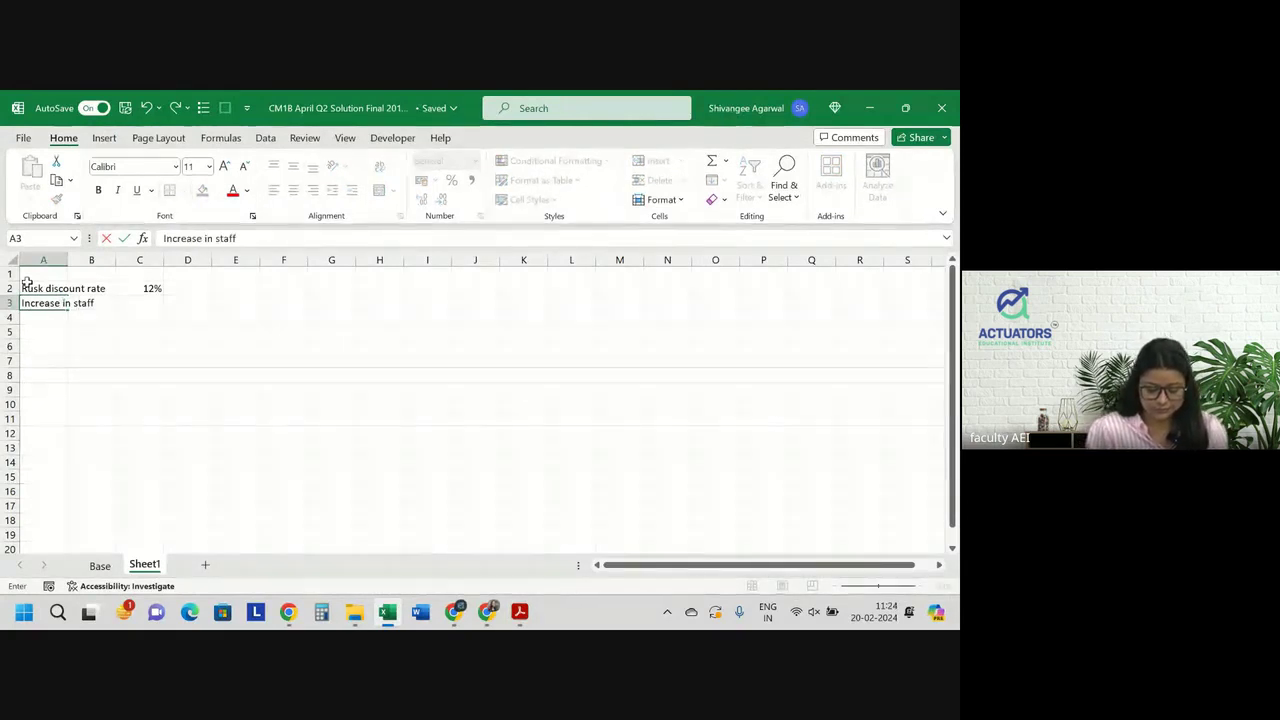
text(ing cost)
key(Tab)
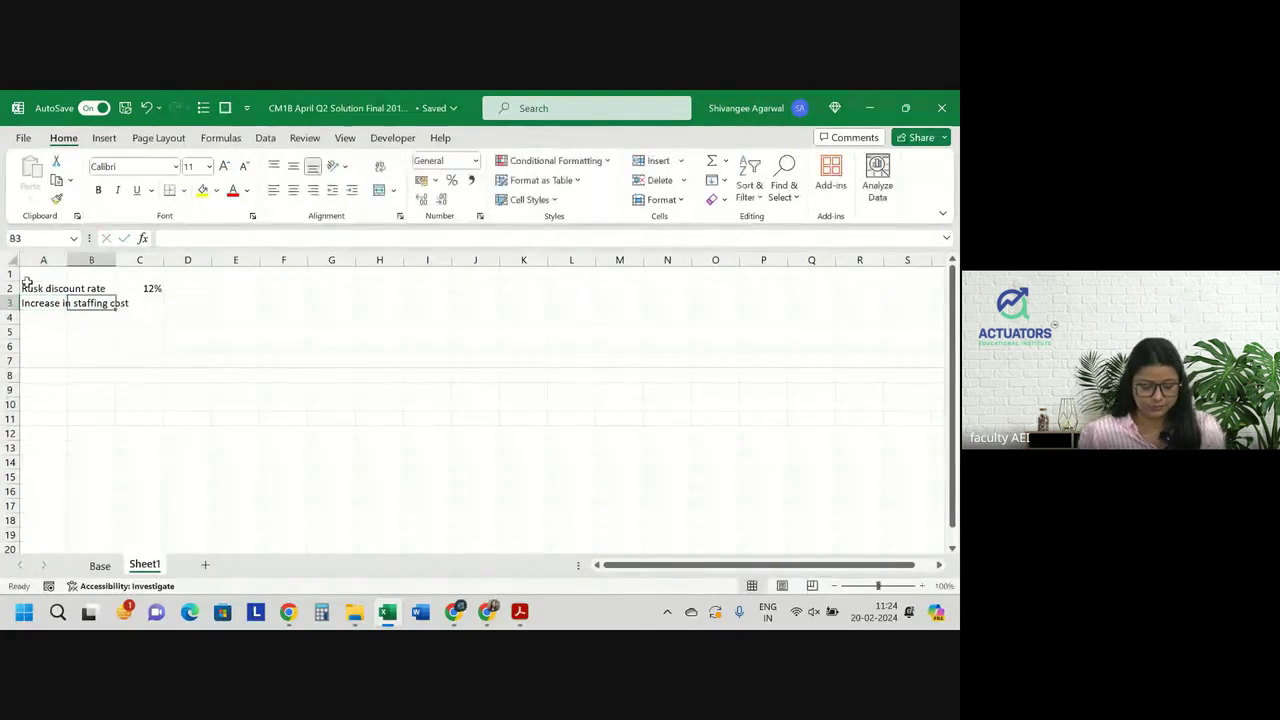
key(Tab)
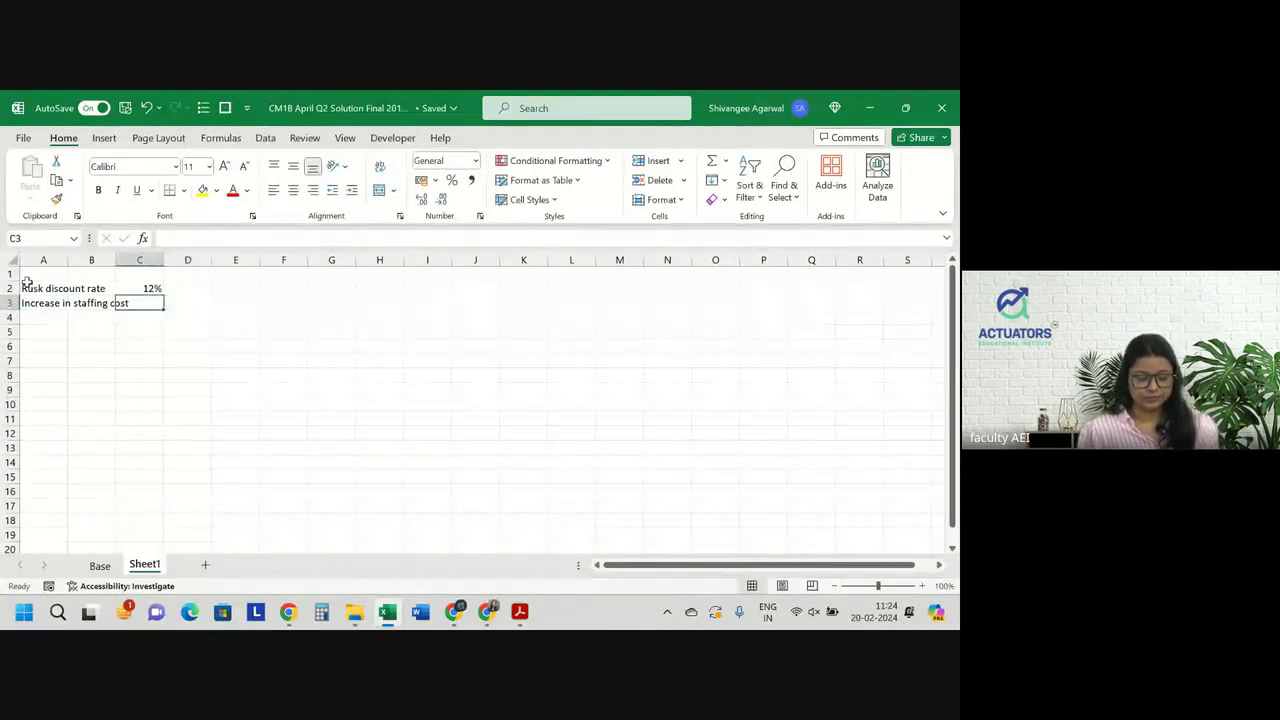
text(2%)
key(Return)
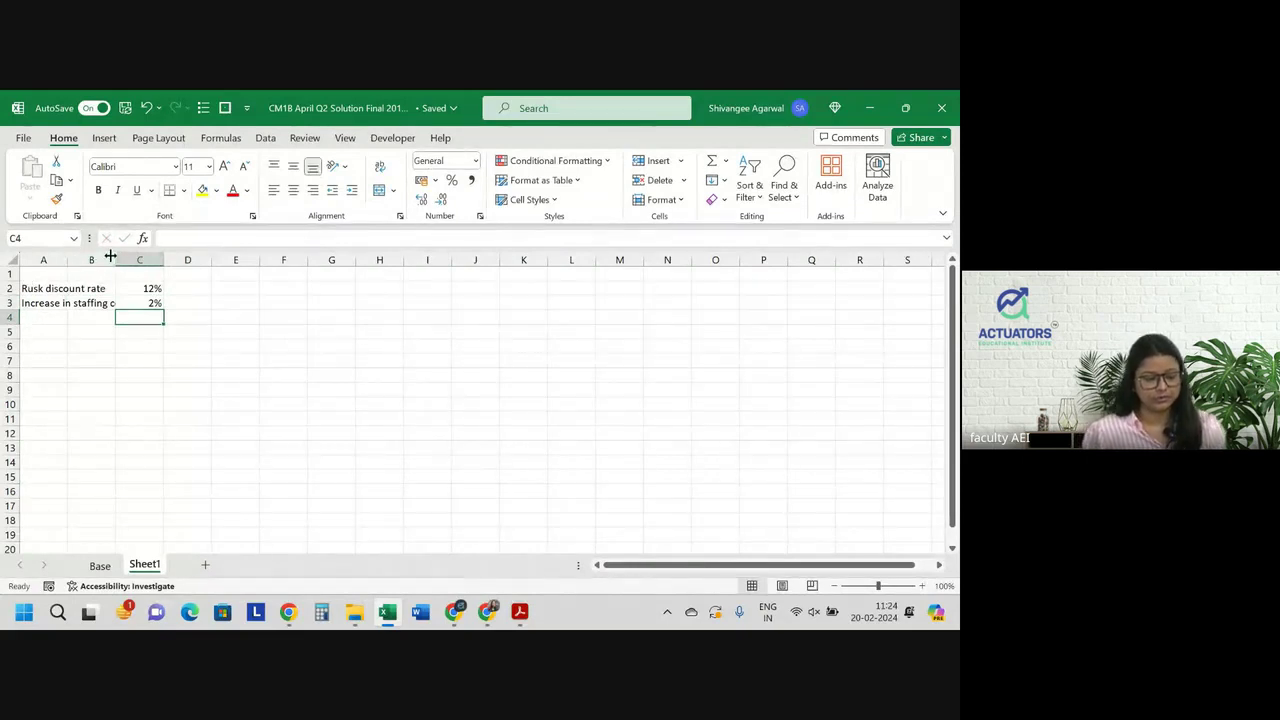
Add 'Selling price' of £3.00 in pound Accounting format in row 4 and widen column B
click(62, 316)
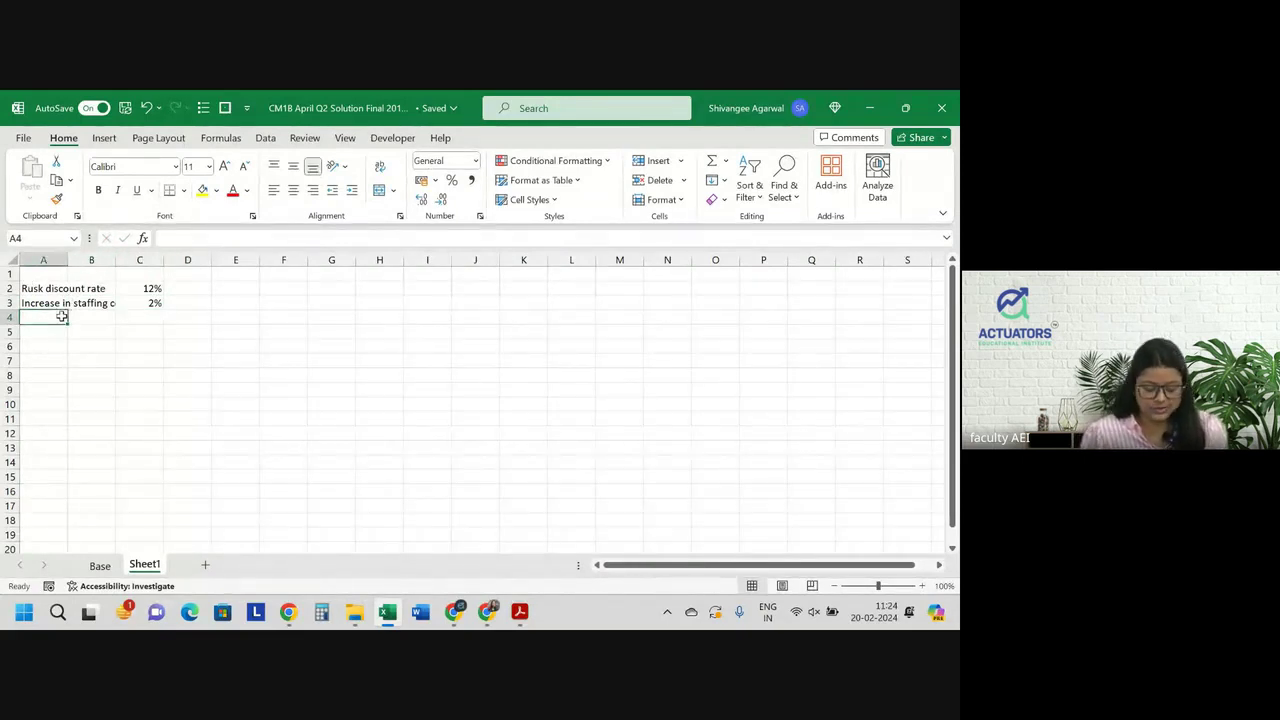
text(Selling pric)
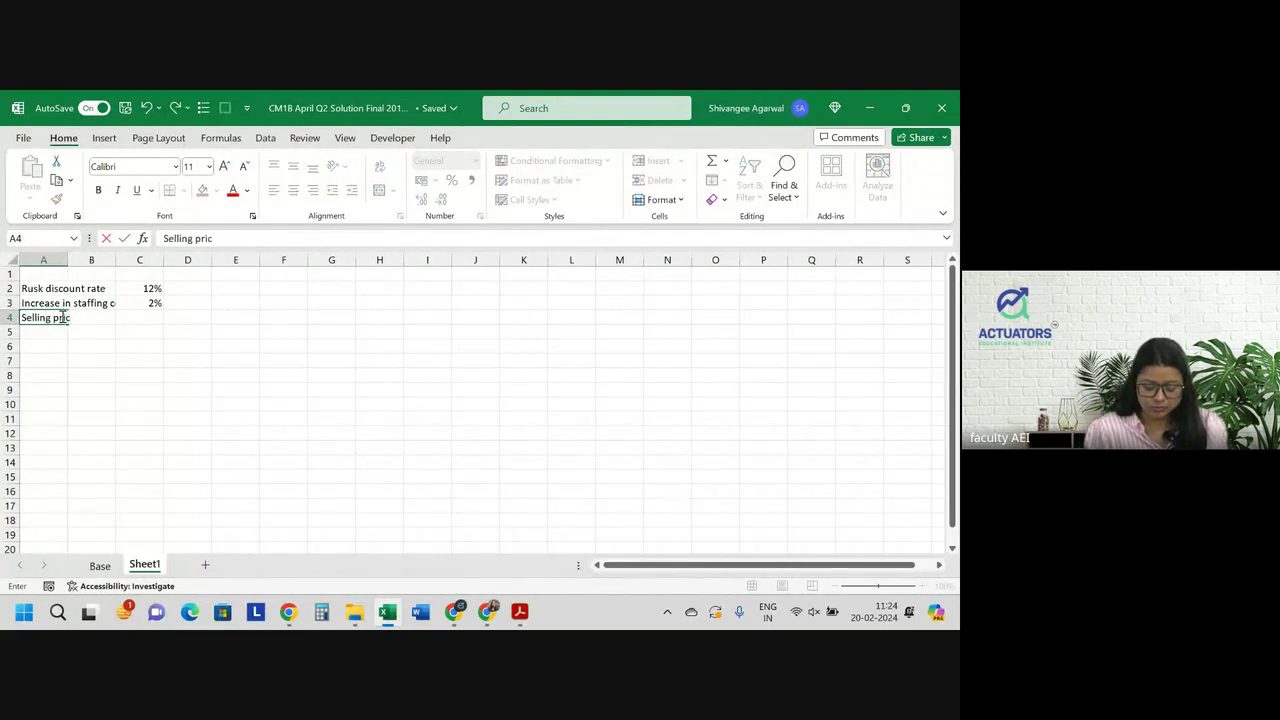
text(e)
key(Tab)
key(Tab)
text(3)
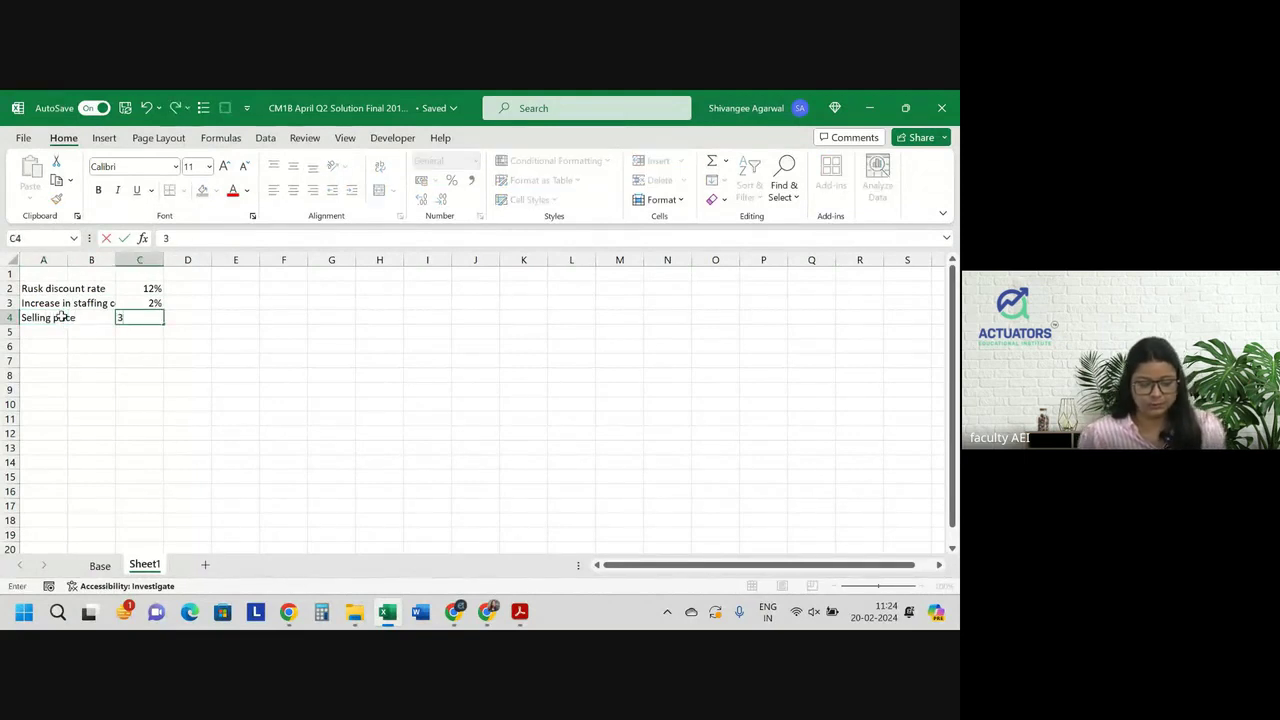
key(Return)
key(Up)
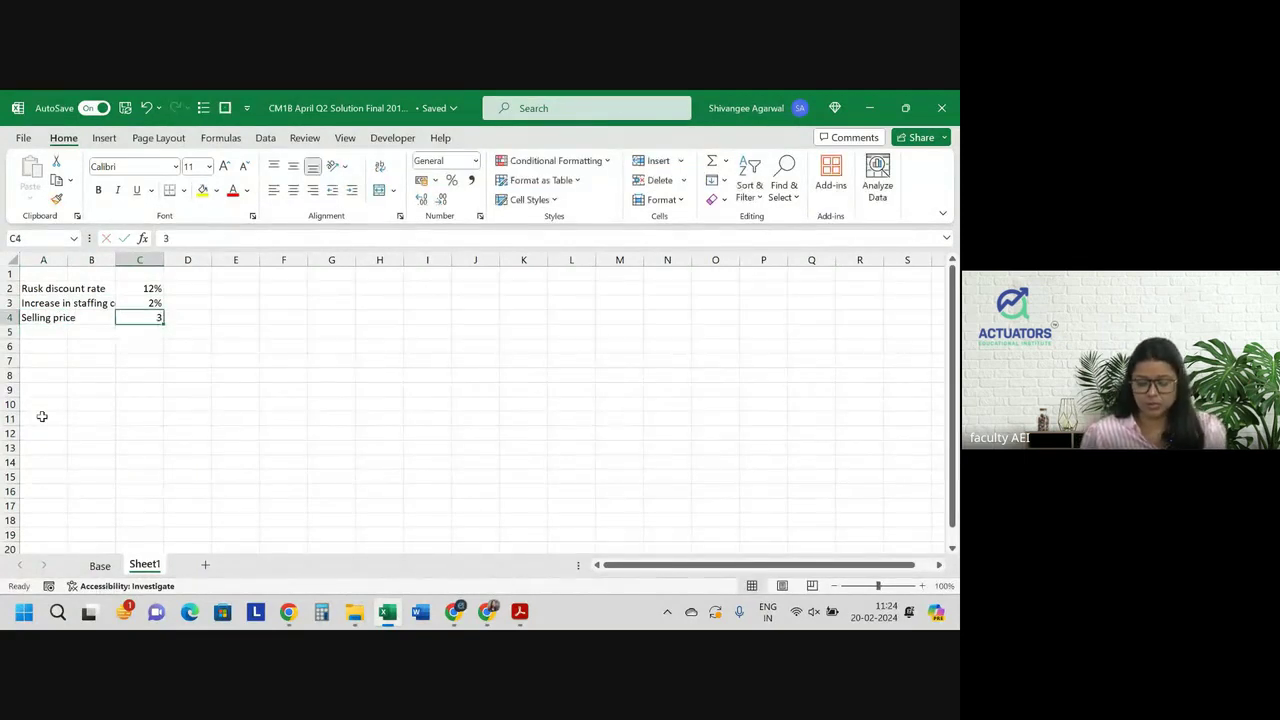
click(436, 181)
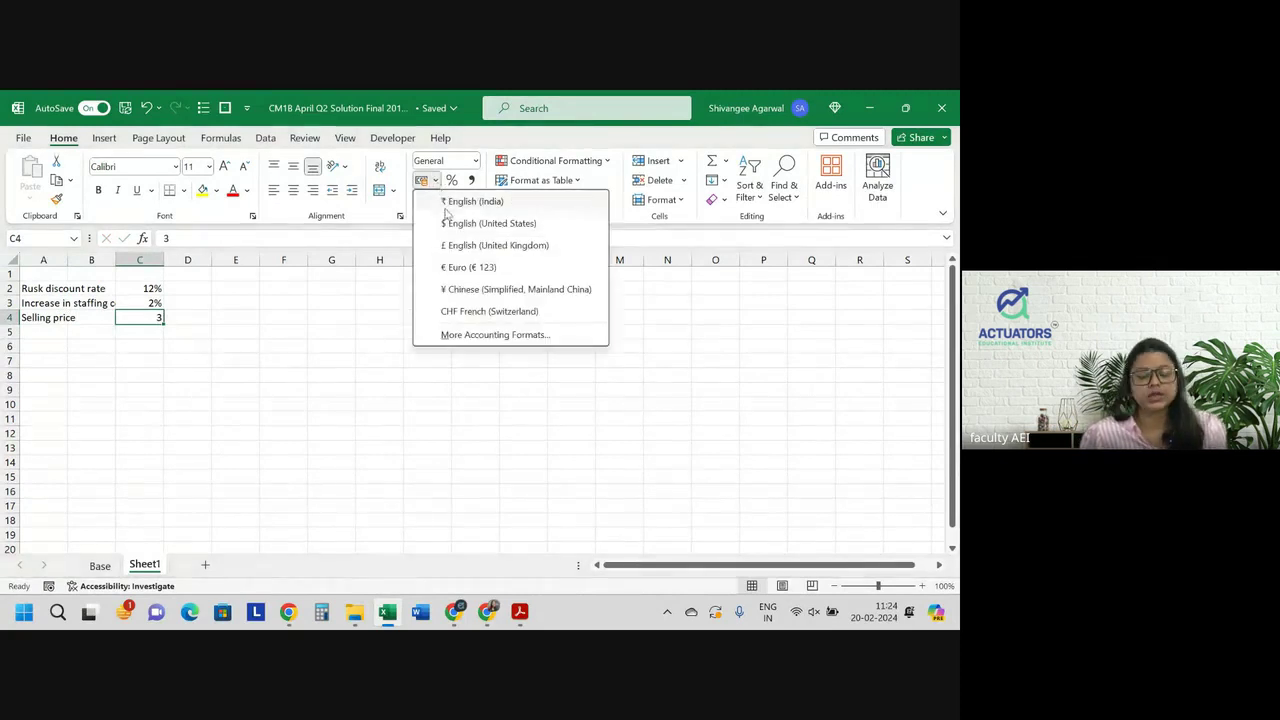
click(456, 244)
click(259, 333)
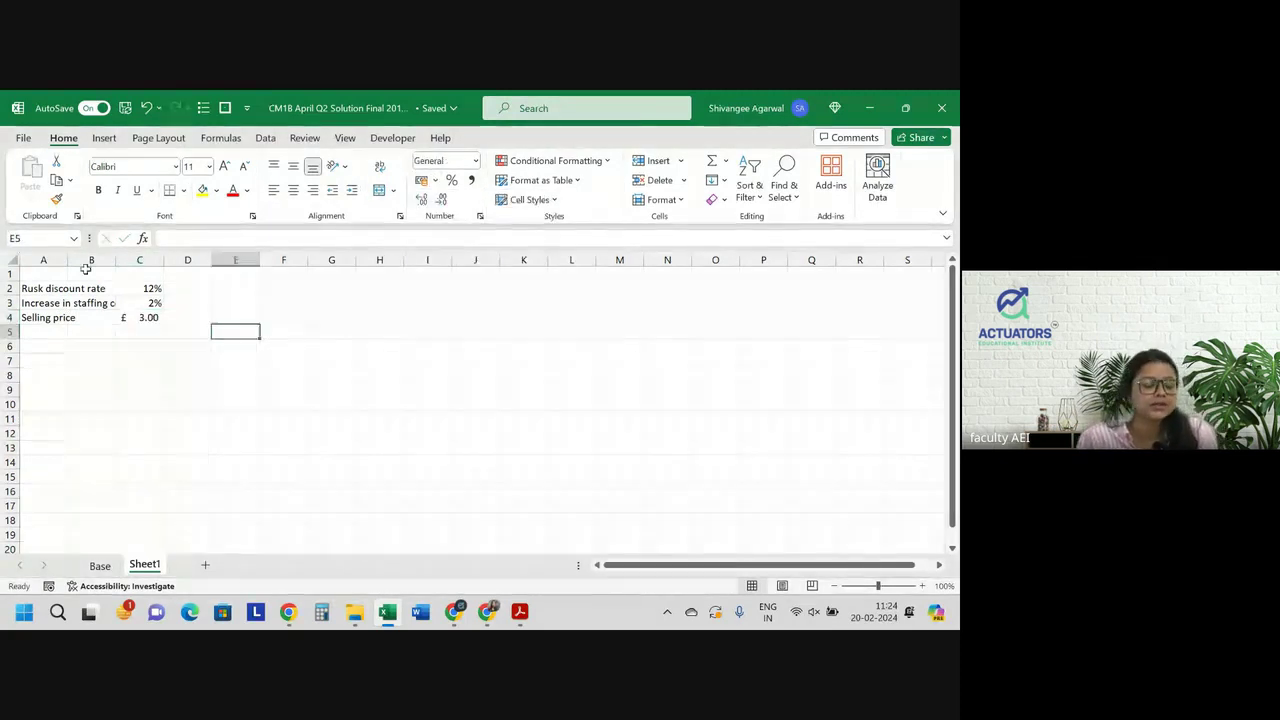
drag(115, 260, 130, 260)
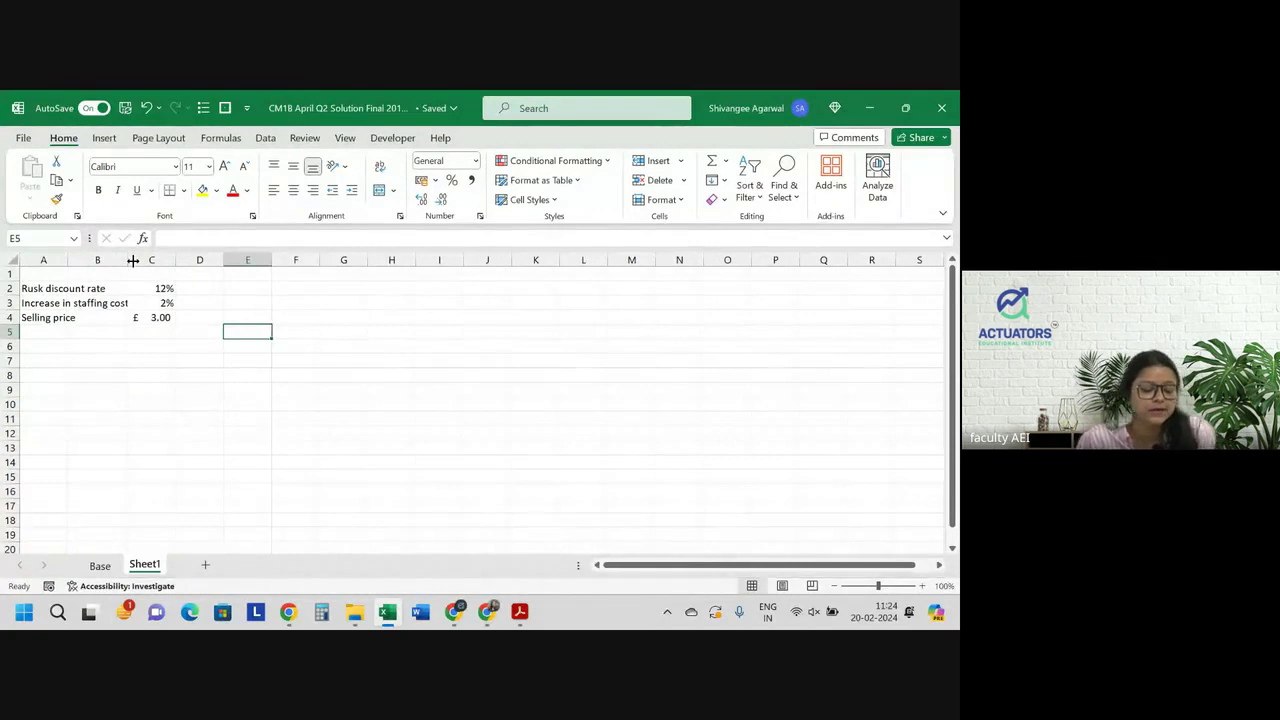
key(alt+Tab)
scroll(241, 380, down, 4)
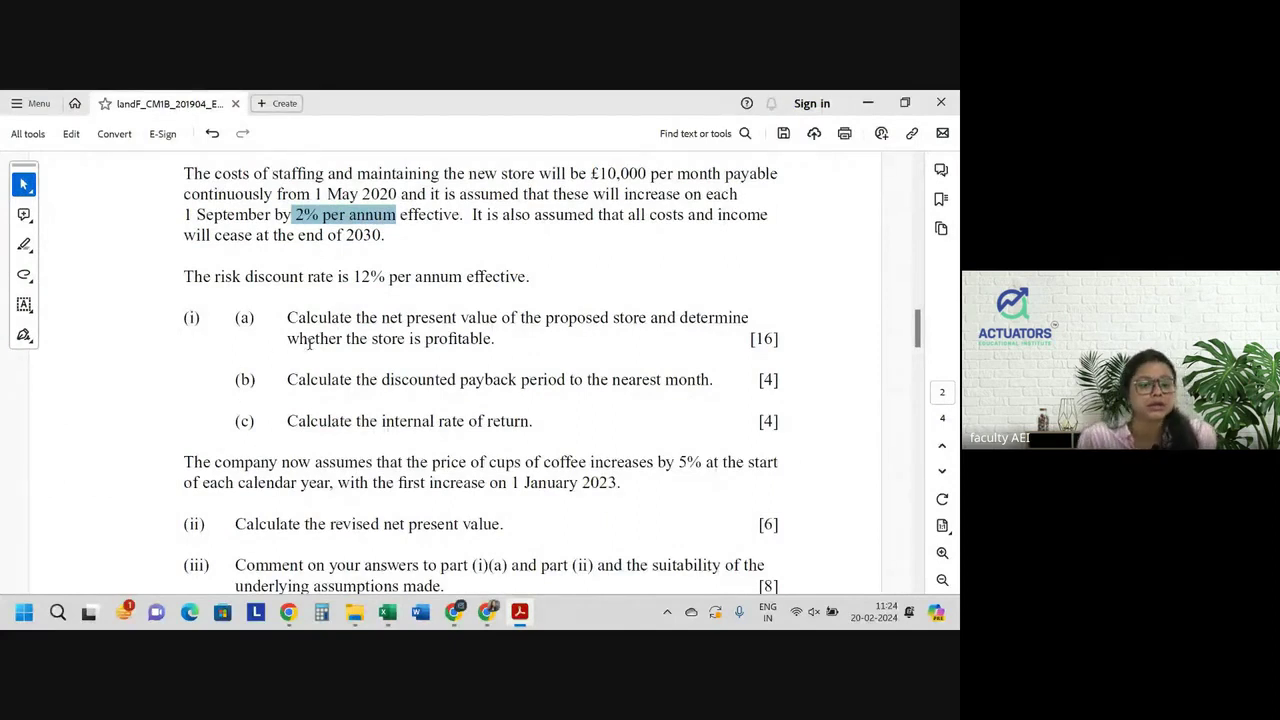
Rename Sheet1 to '(i)' because 'i' was already taken, then return to the question PDF
key(alt+Tab)
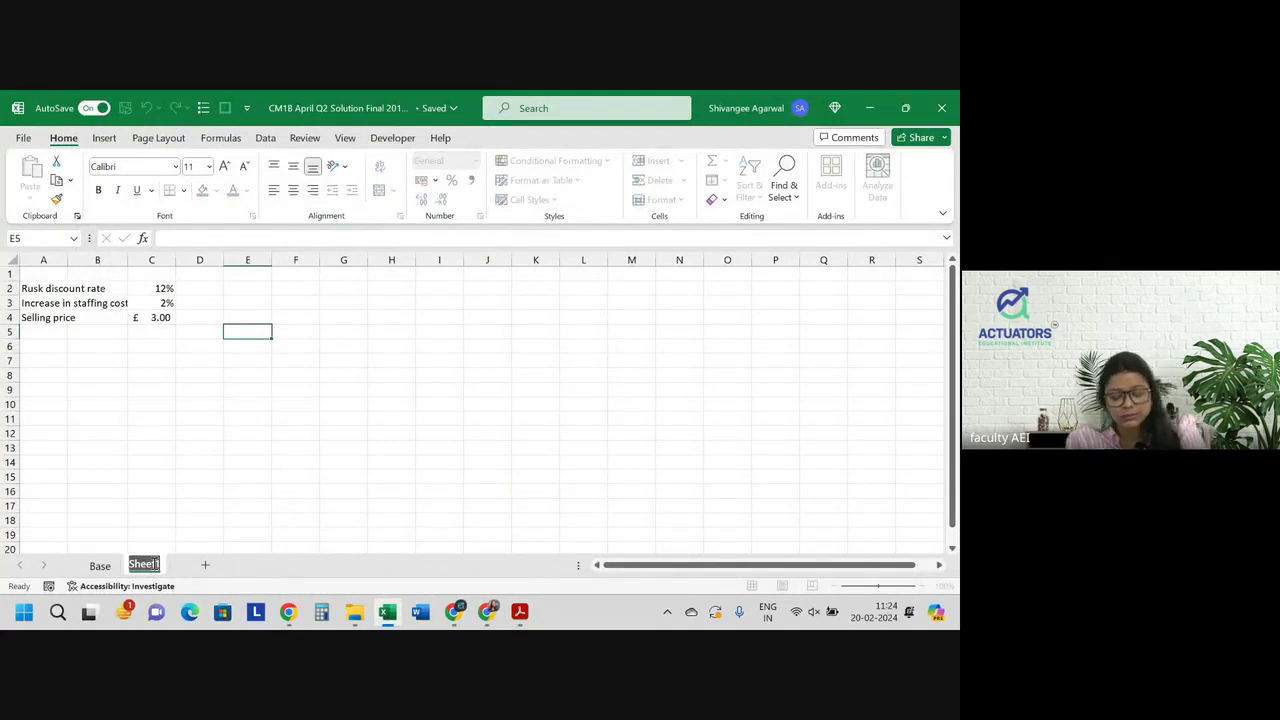
text(i)
key(Return)
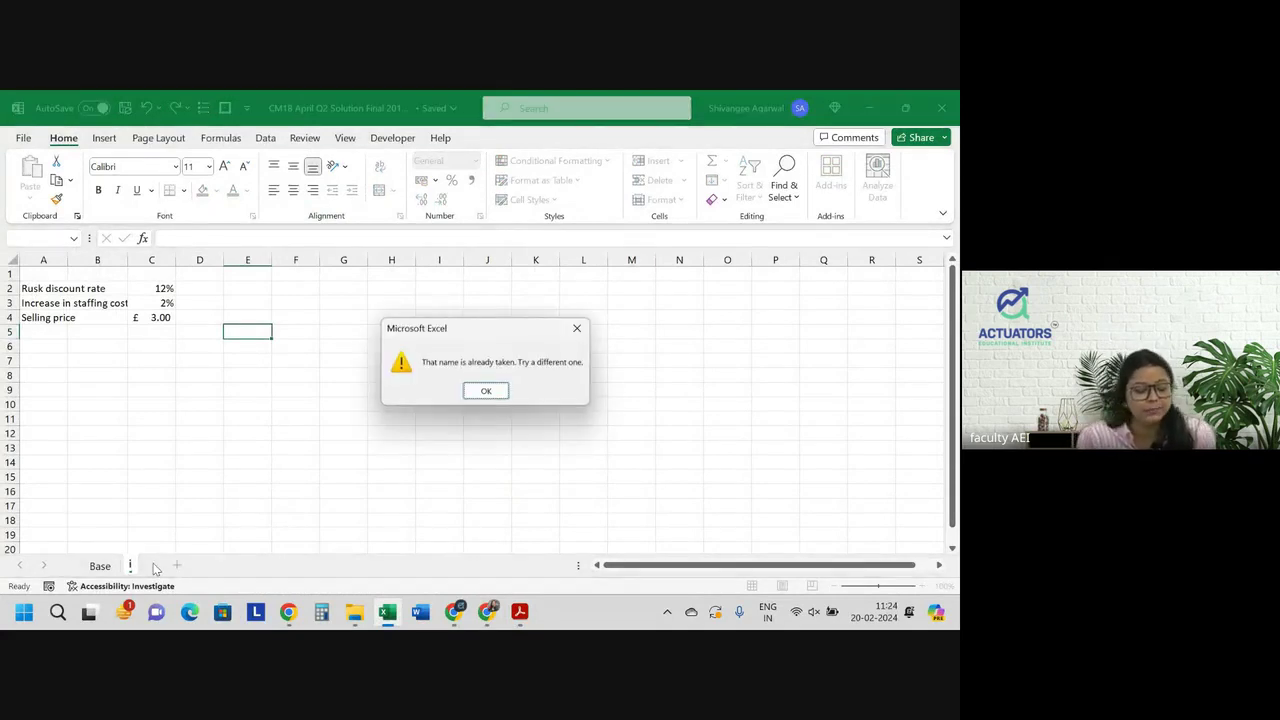
key(Return)
text((i))
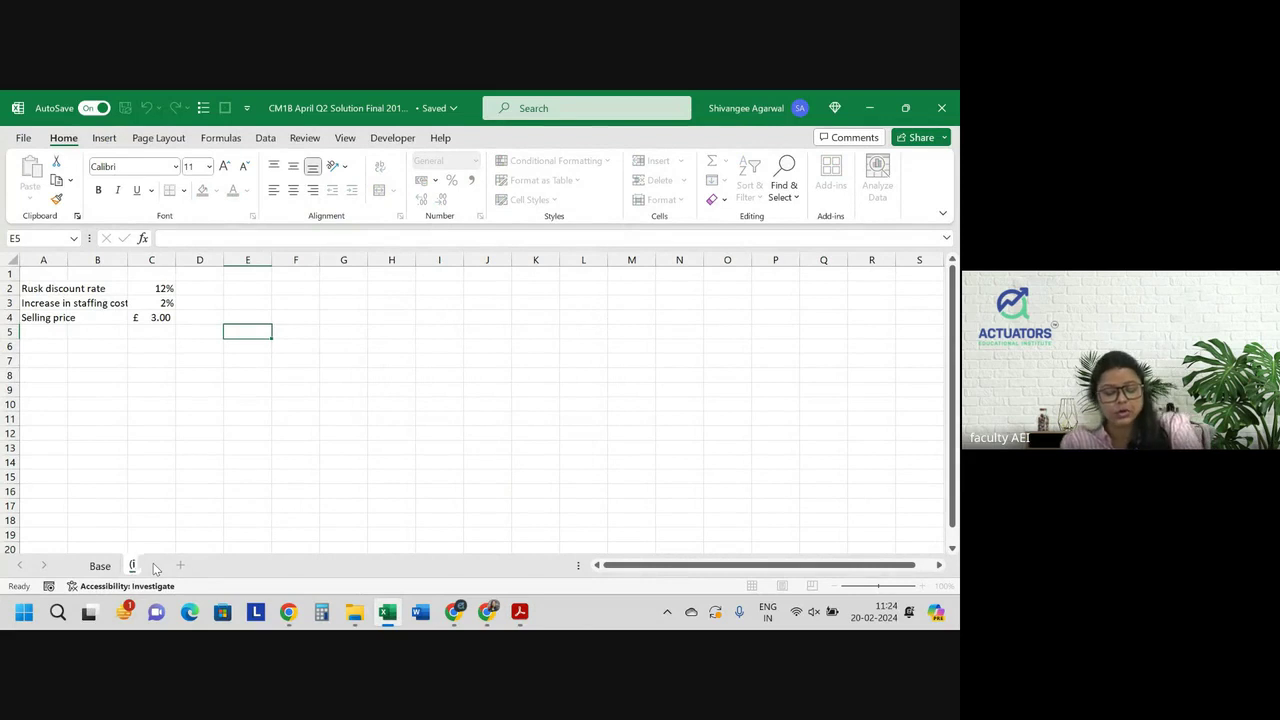
key(Return)
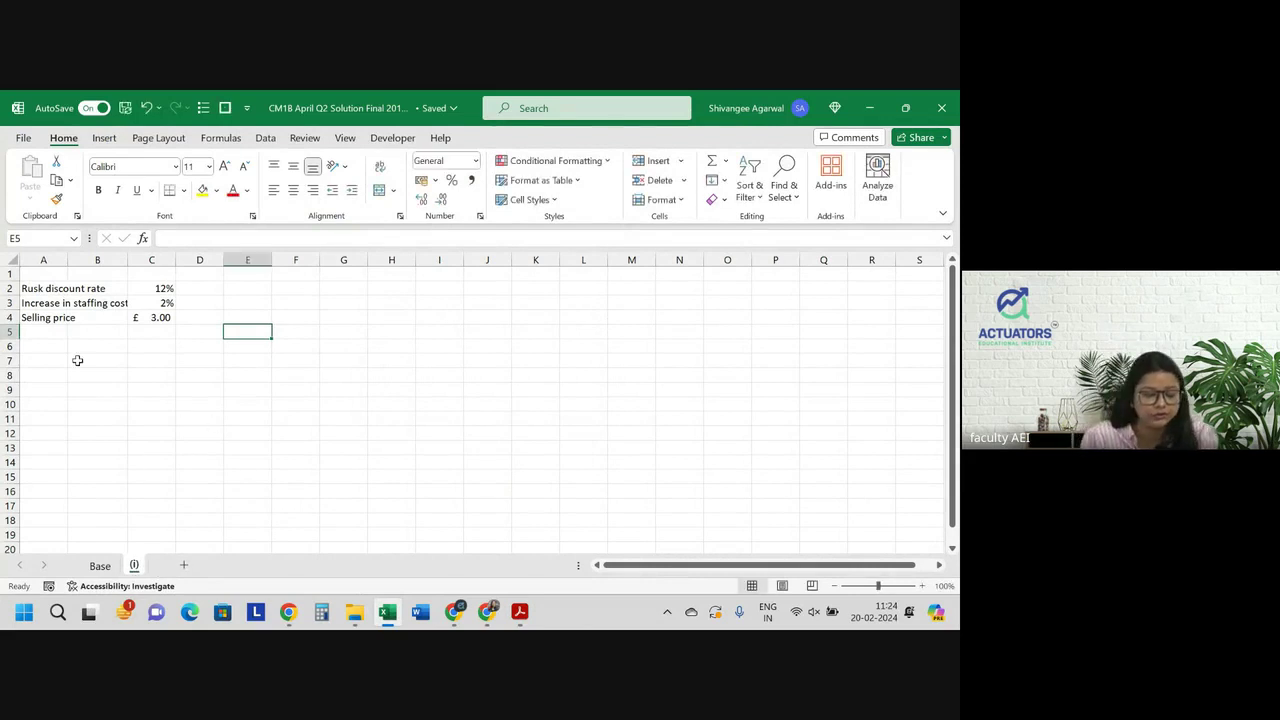
key(alt+Tab)
drag(381, 317, 539, 300)
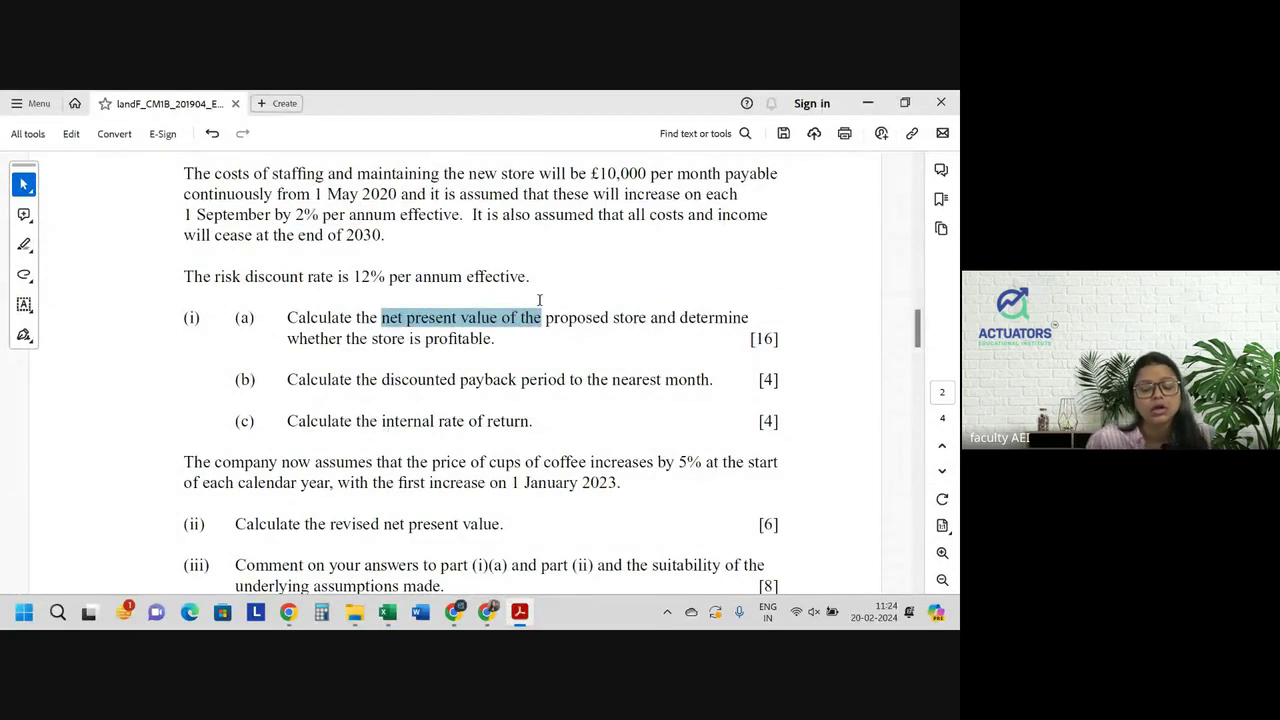
Highlight part (i)(a)'s 'determine whether the store is profitable.' in pink and select the parts (b) and (c) wording
mouse_move(539, 300)
mouse_down()
mouse_move(757, 310)
mouse_move(505, 345)
mouse_up()
click(695, 313)
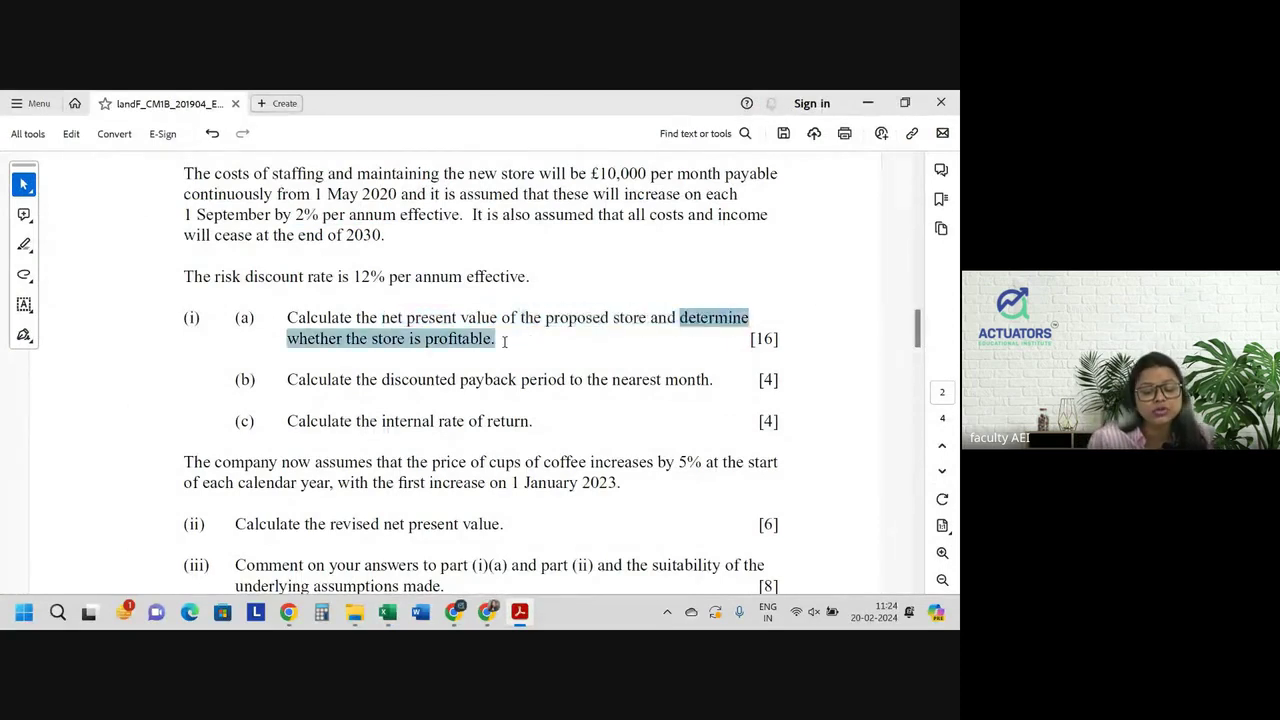
click(553, 318)
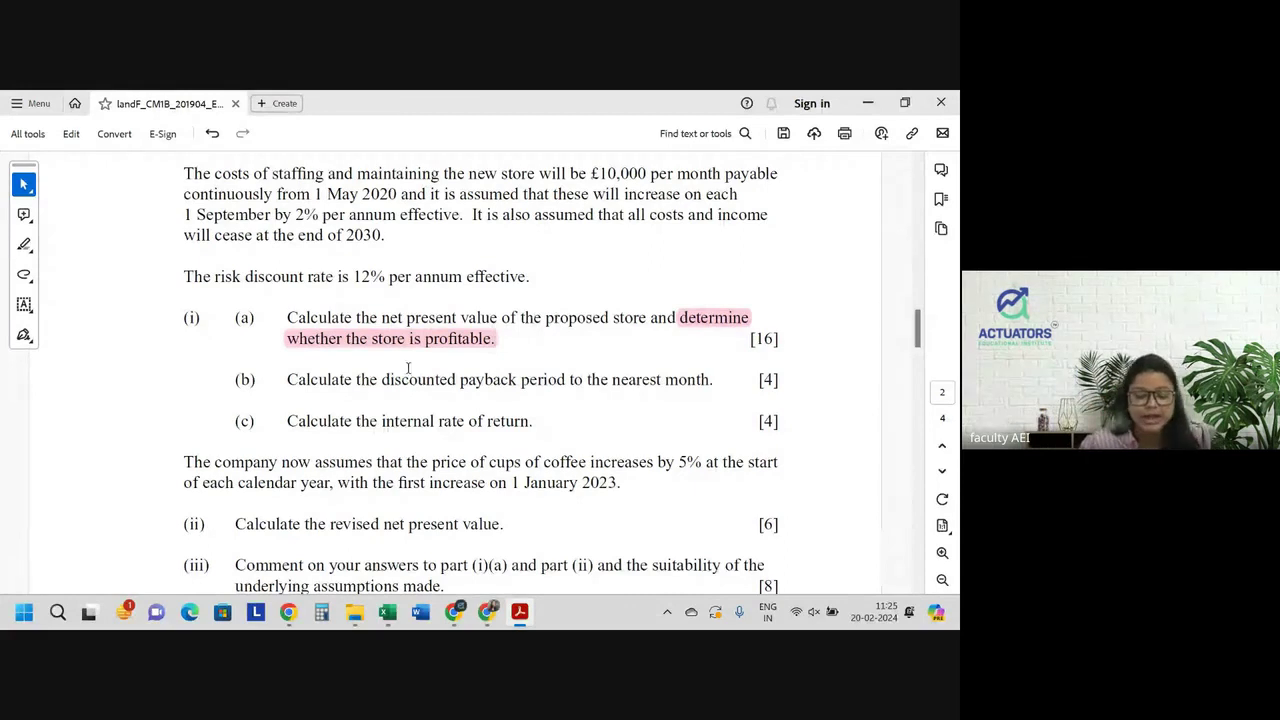
drag(383, 379, 566, 385)
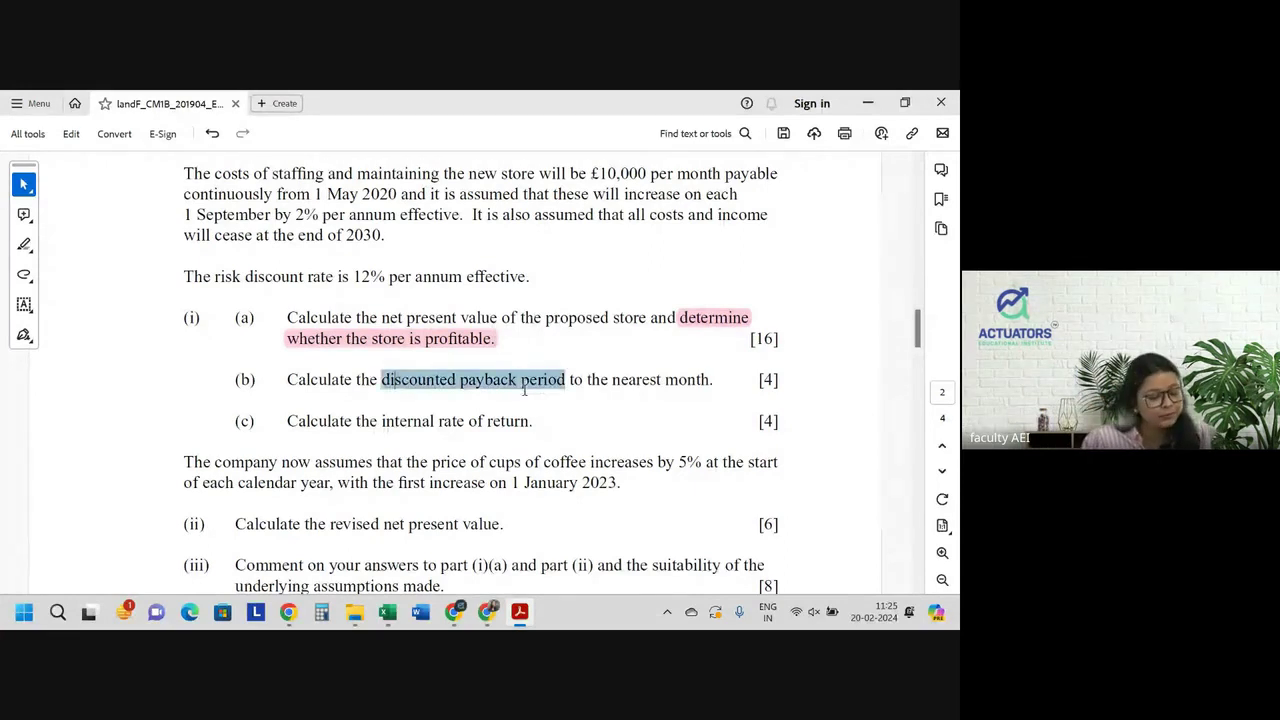
click(644, 391)
drag(356, 421, 559, 440)
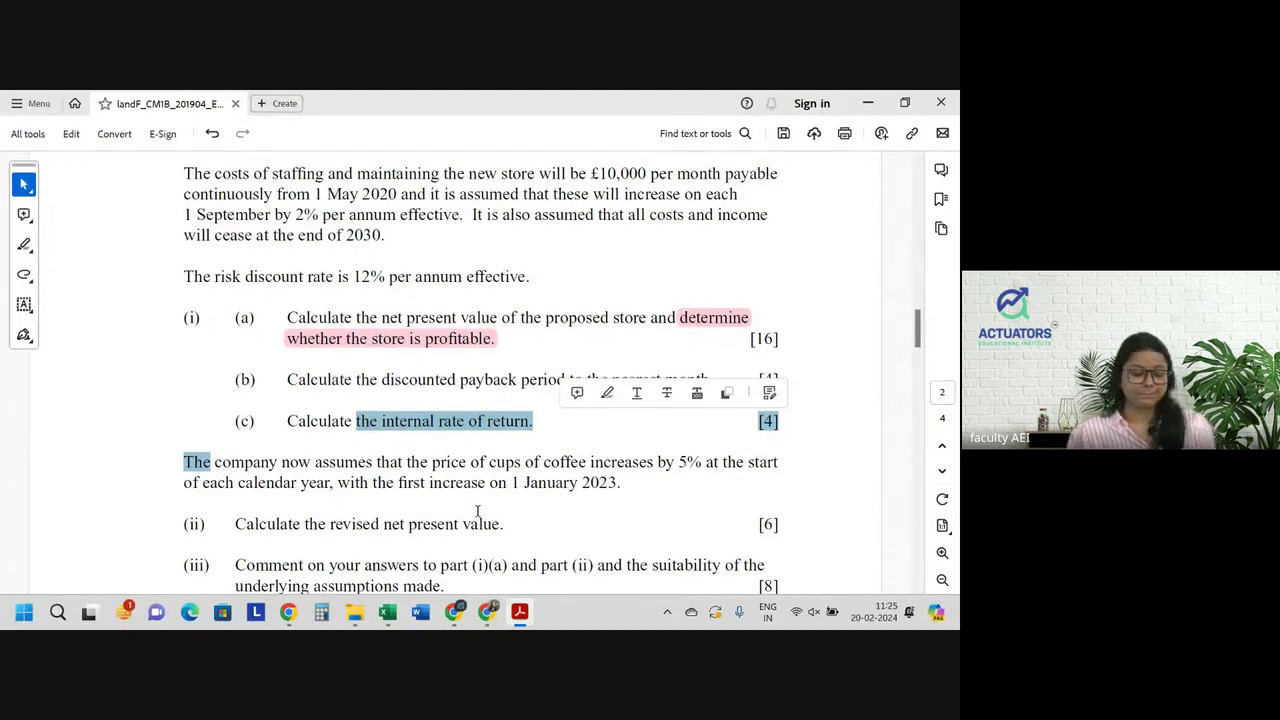
key(alt+Tab)
Enter 'Start of month' in A6, widen column A and wrap row 6 text
click(59, 347)
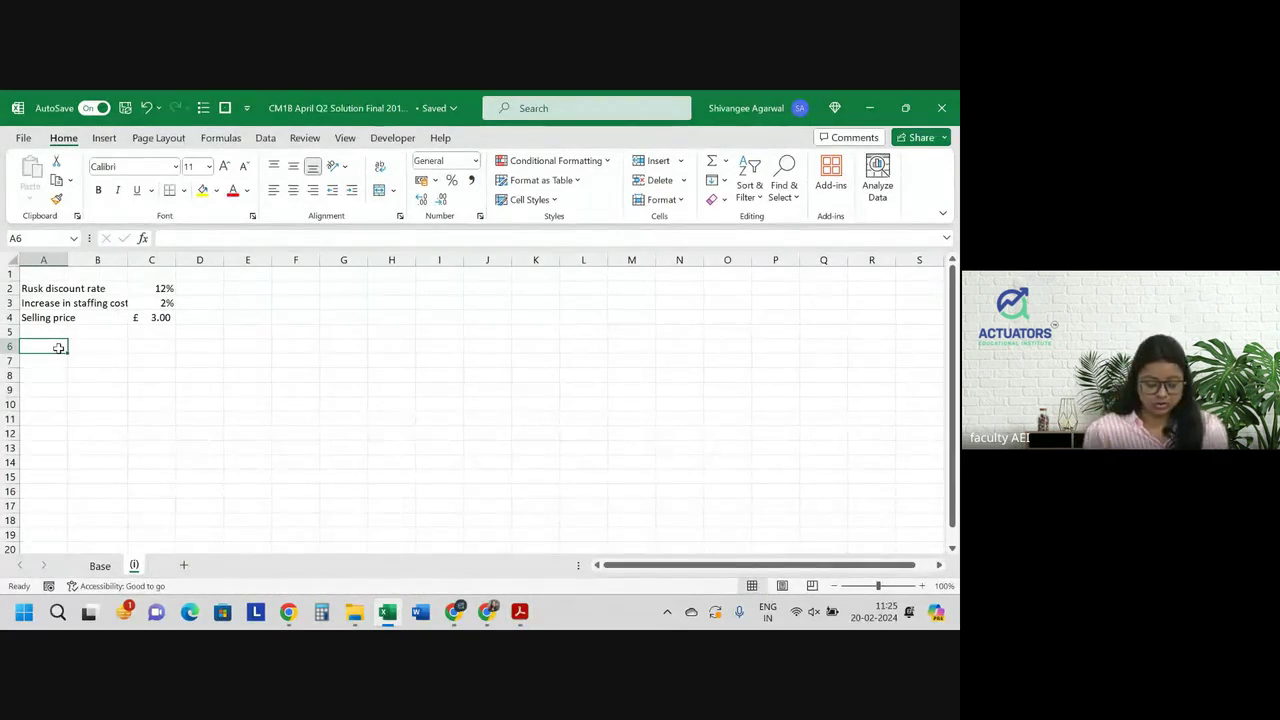
text(Start of mont)
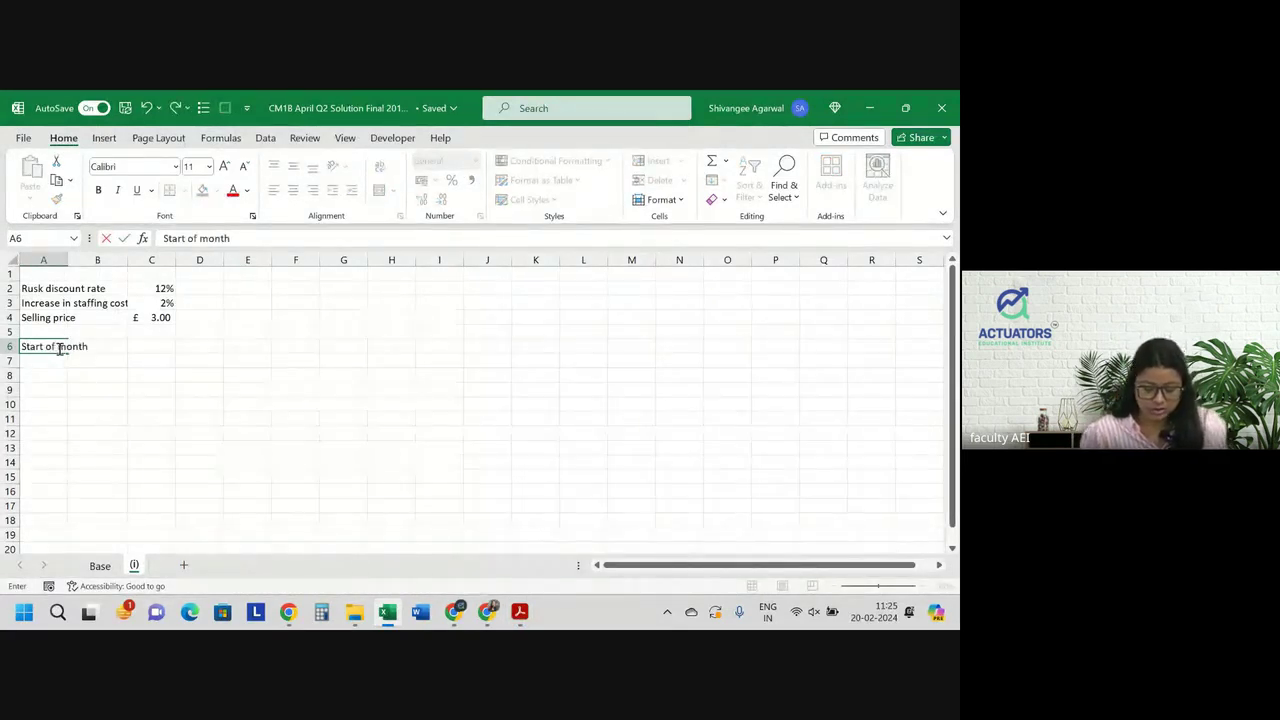
text(h)
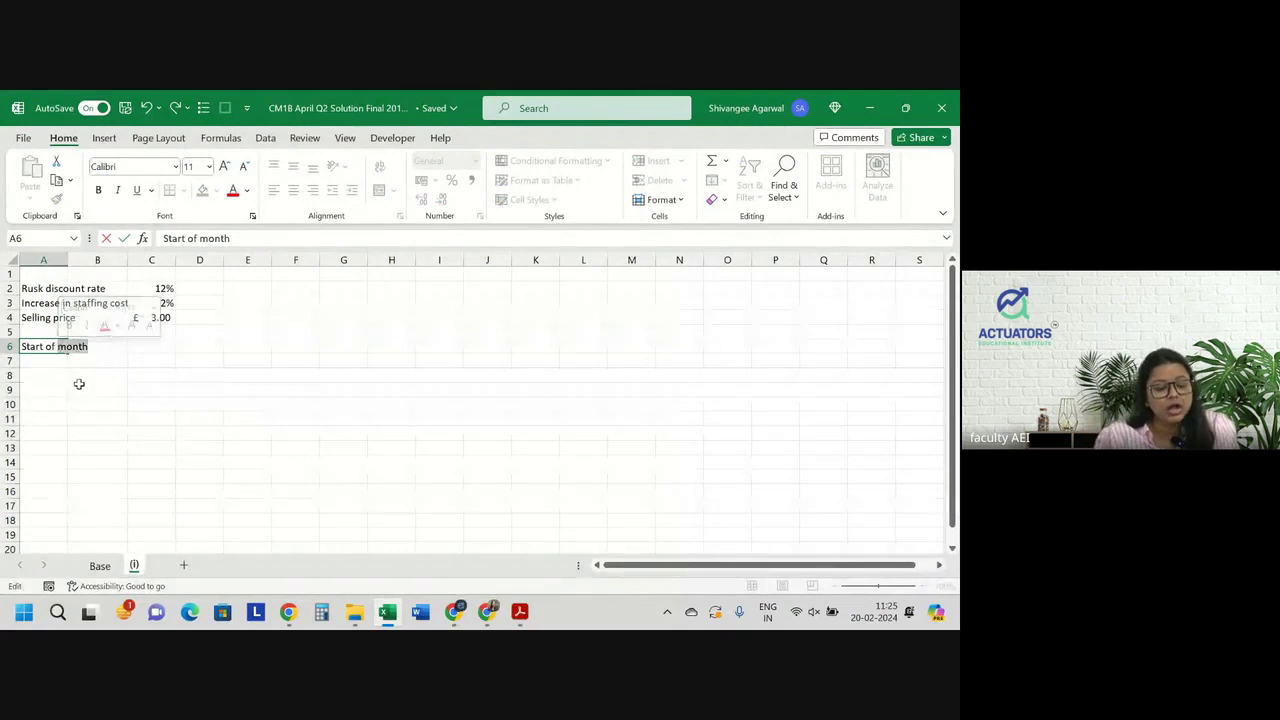
click(77, 389)
drag(68, 258, 80, 257)
click(14, 346)
click(380, 165)
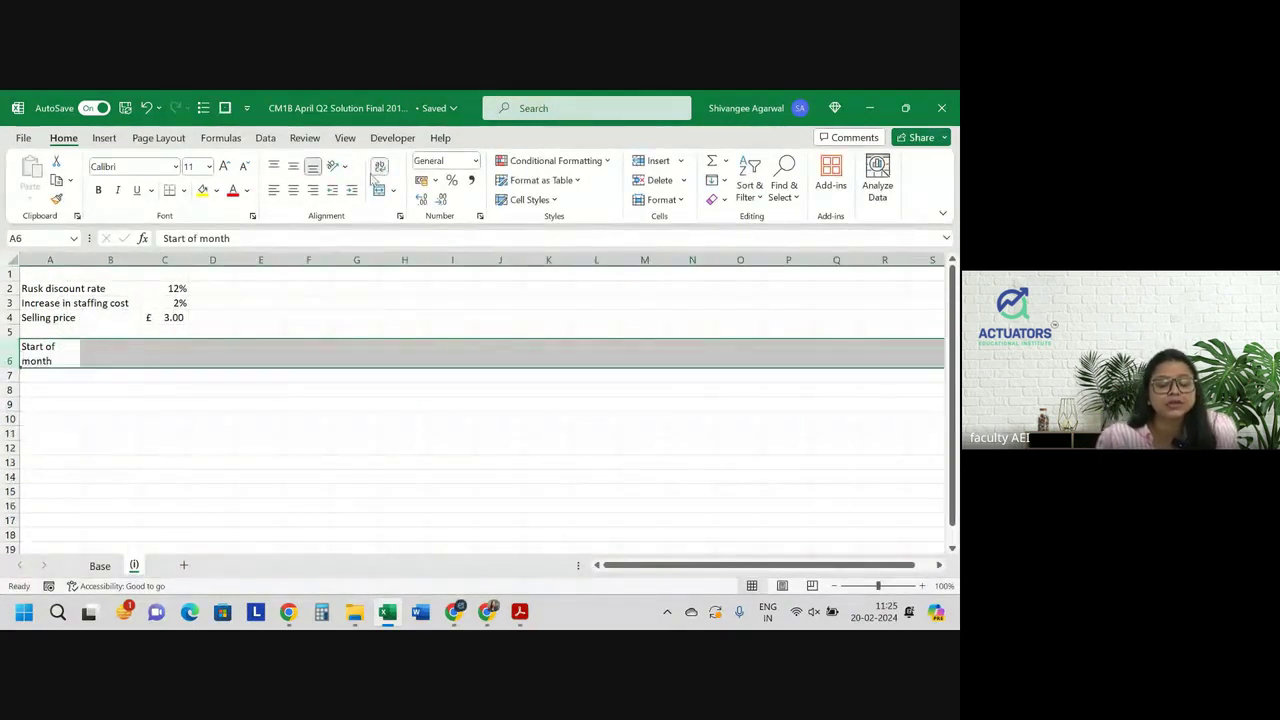
click(260, 260)
Centre the row 6 heading, then check the Base sheet's sales data before returning to (i)
click(22, 404)
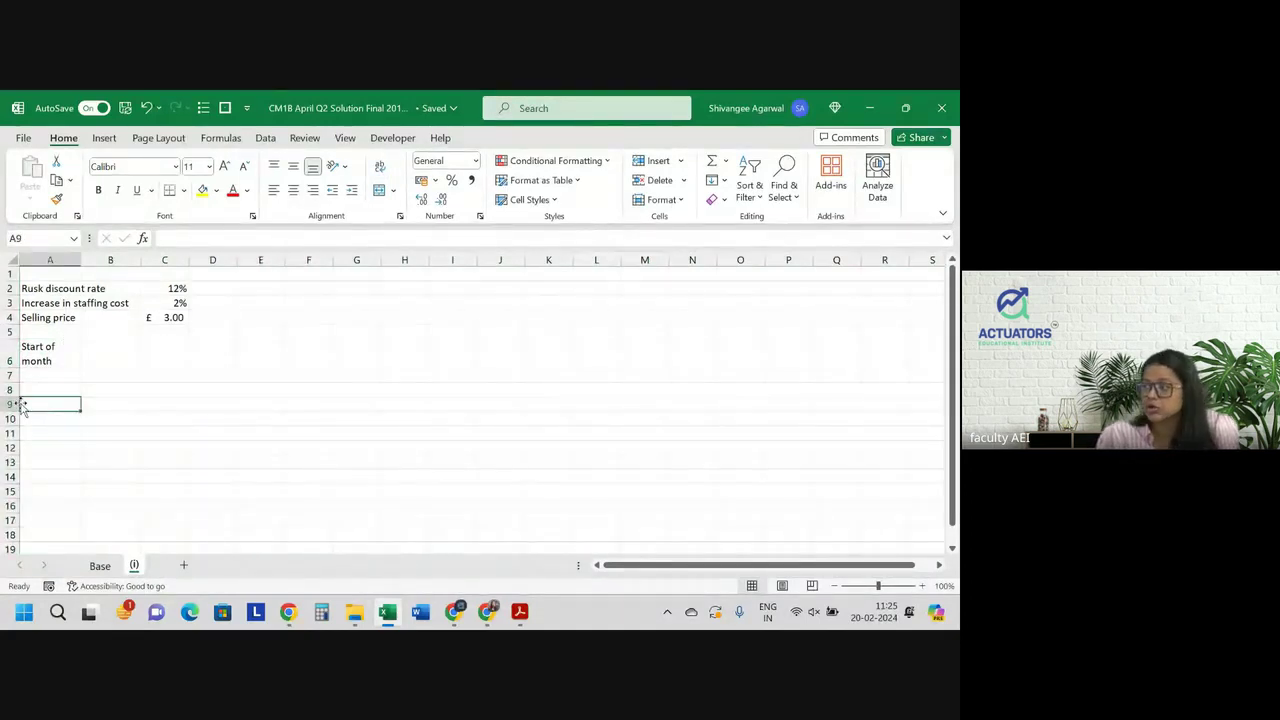
click(5, 354)
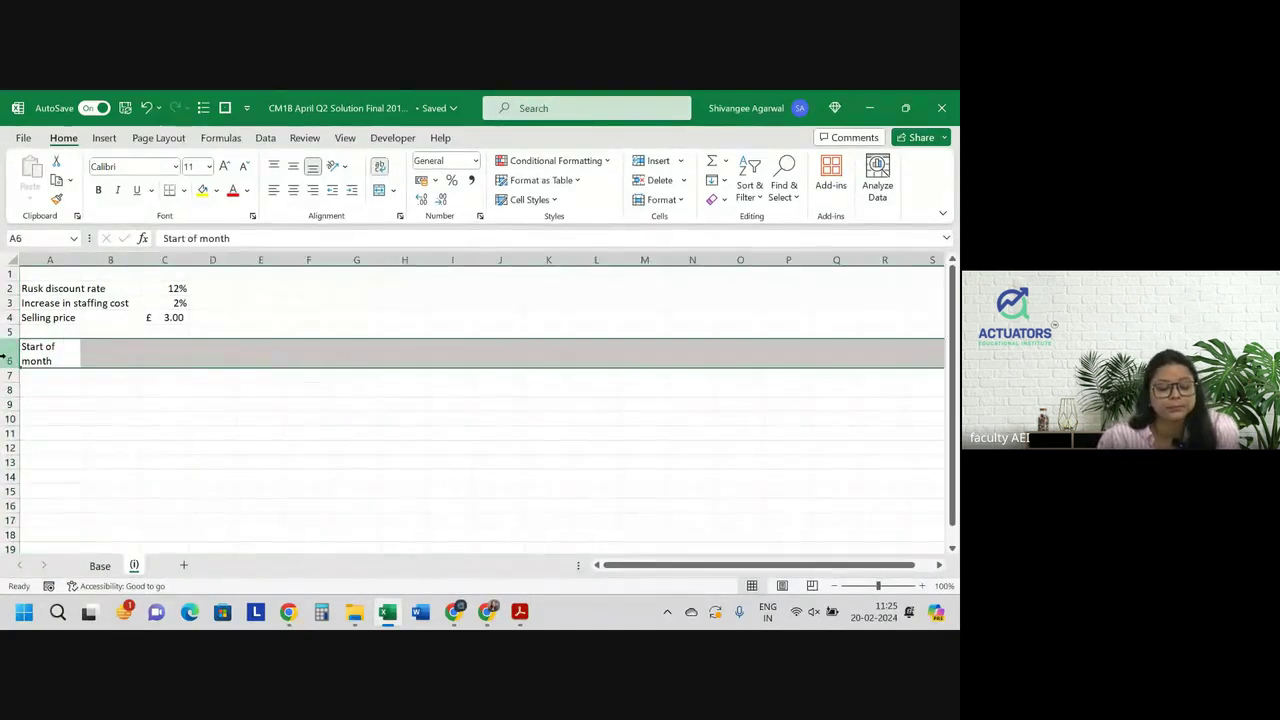
click(293, 190)
click(164, 332)
click(128, 344)
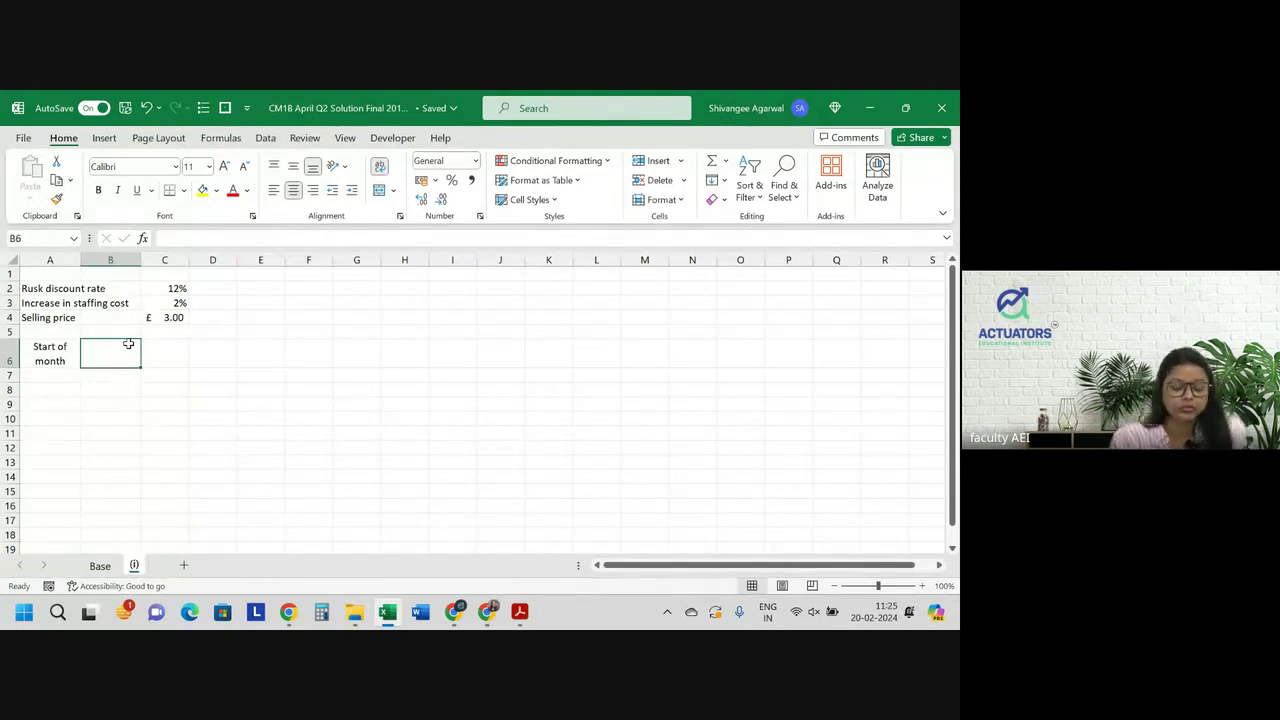
click(100, 565)
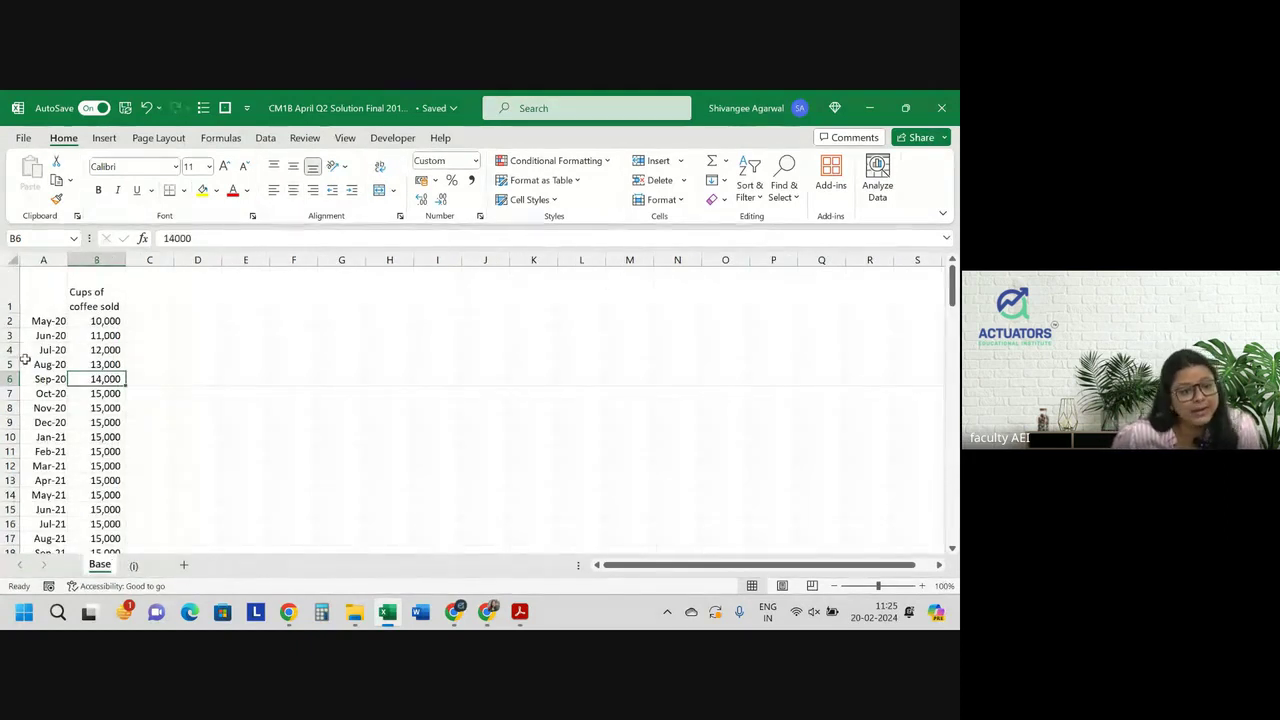
key(ctrl+Page_Down)
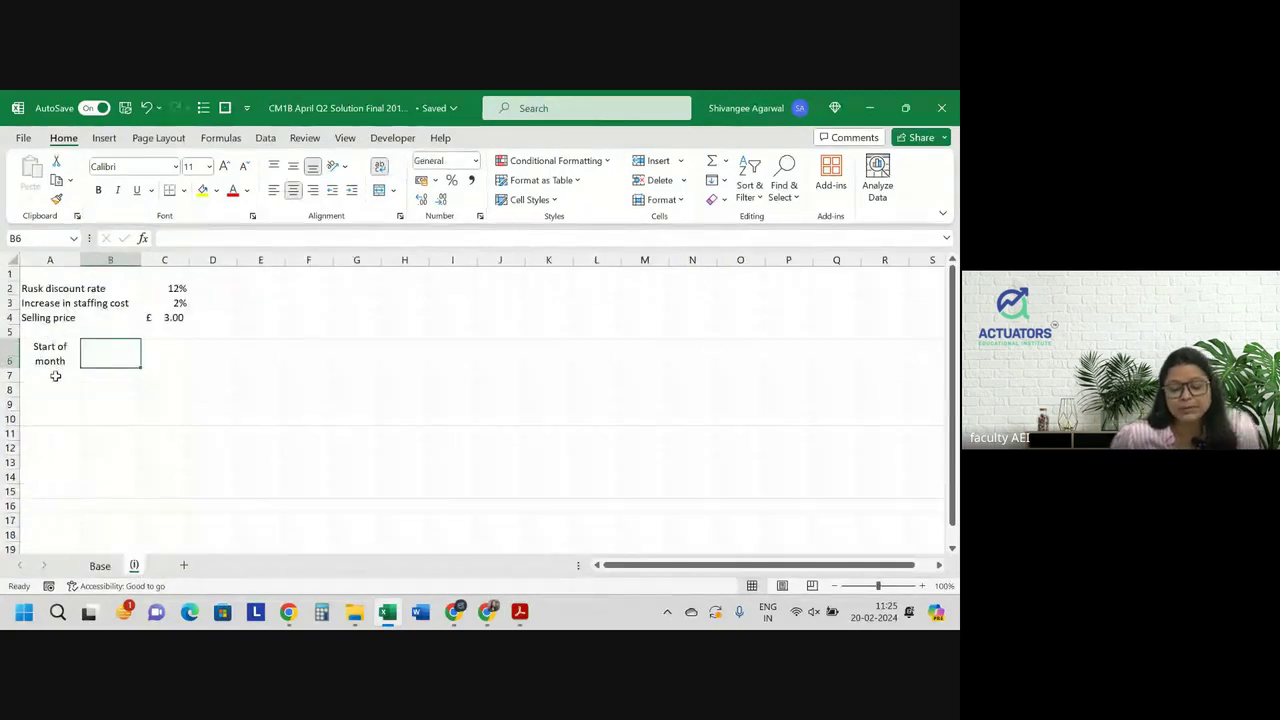
Enter Jan-19 in A7 and Feb-19 in A8, checking the Base sheet's date format
click(55, 376)
text(Jan-)
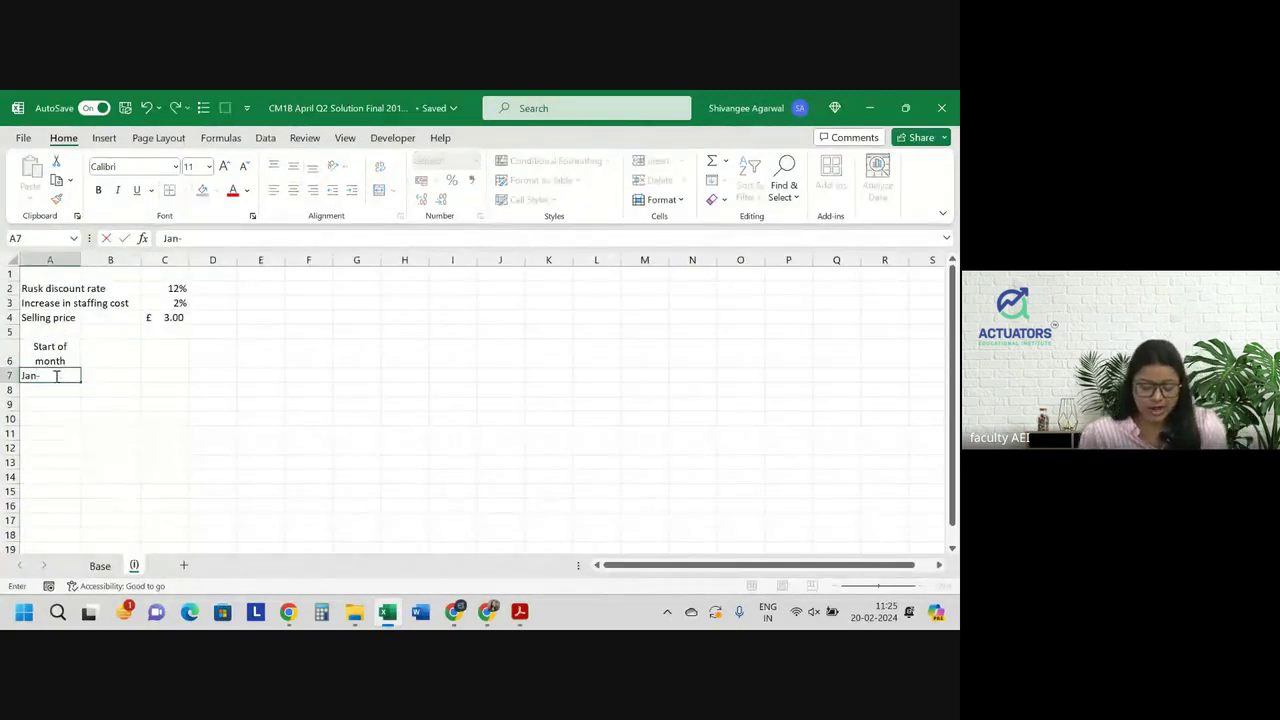
text(19)
key(Return)
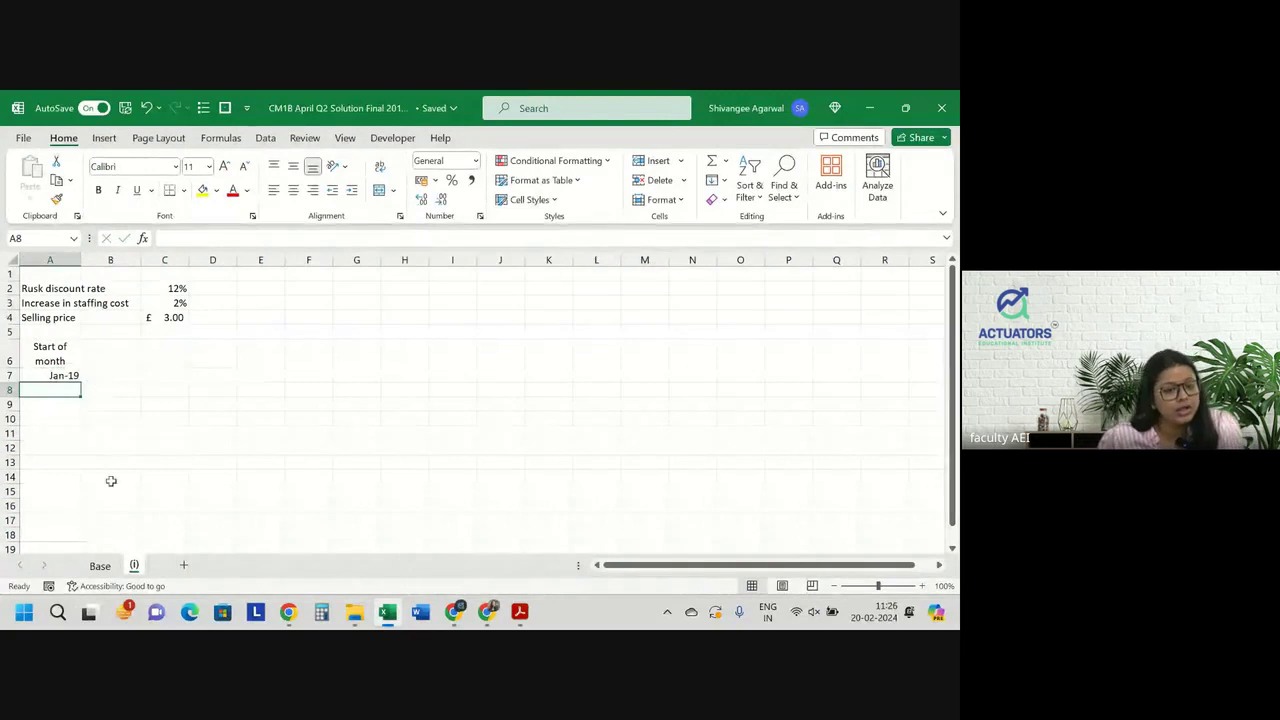
click(100, 566)
click(133, 565)
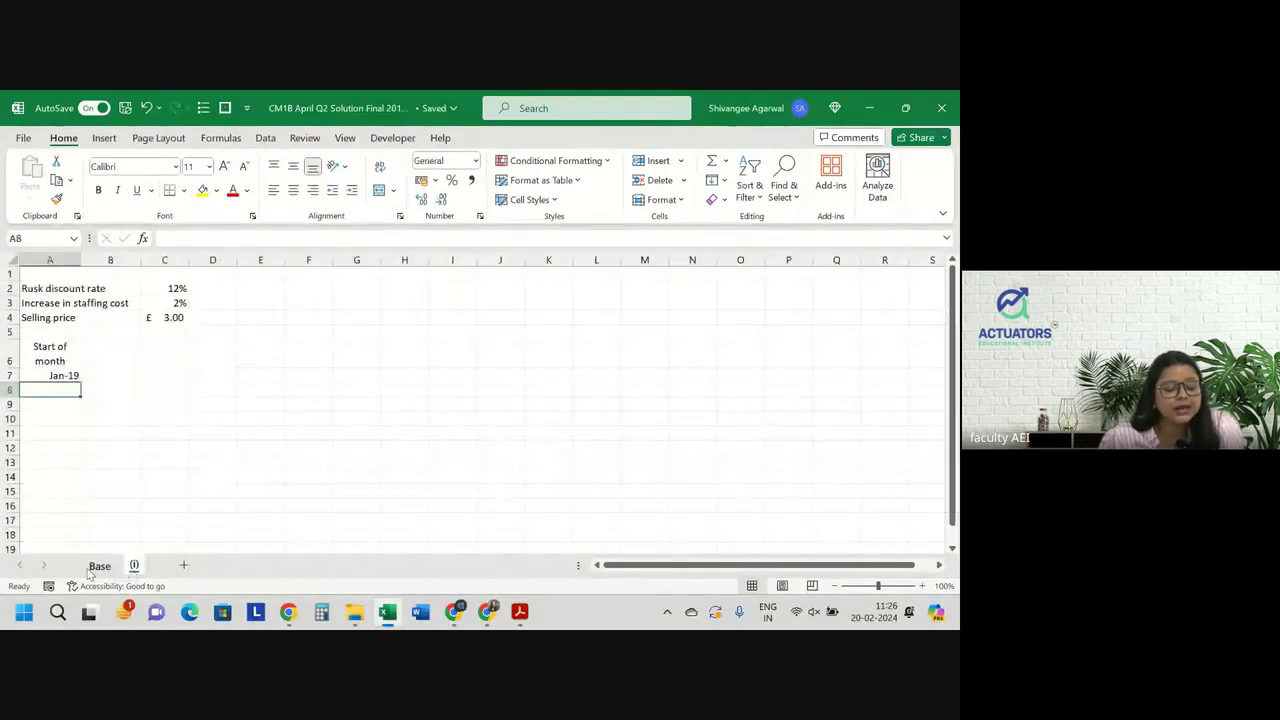
click(99, 566)
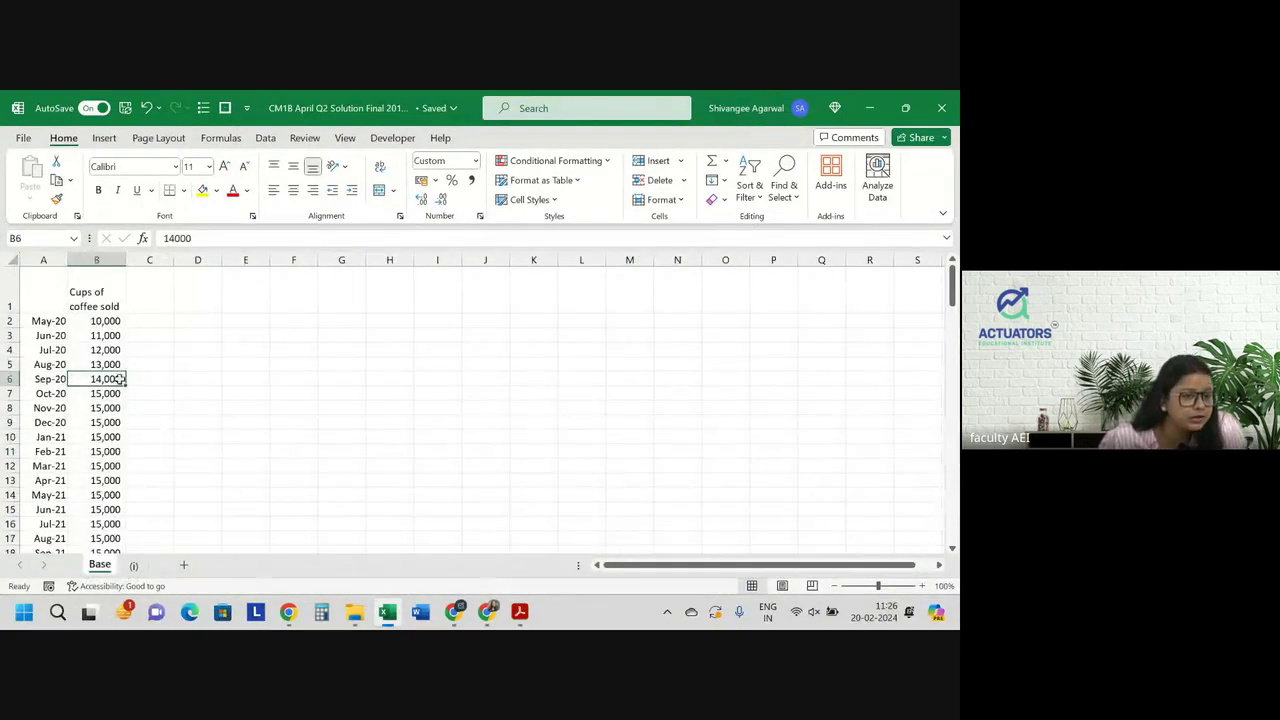
click(133, 565)
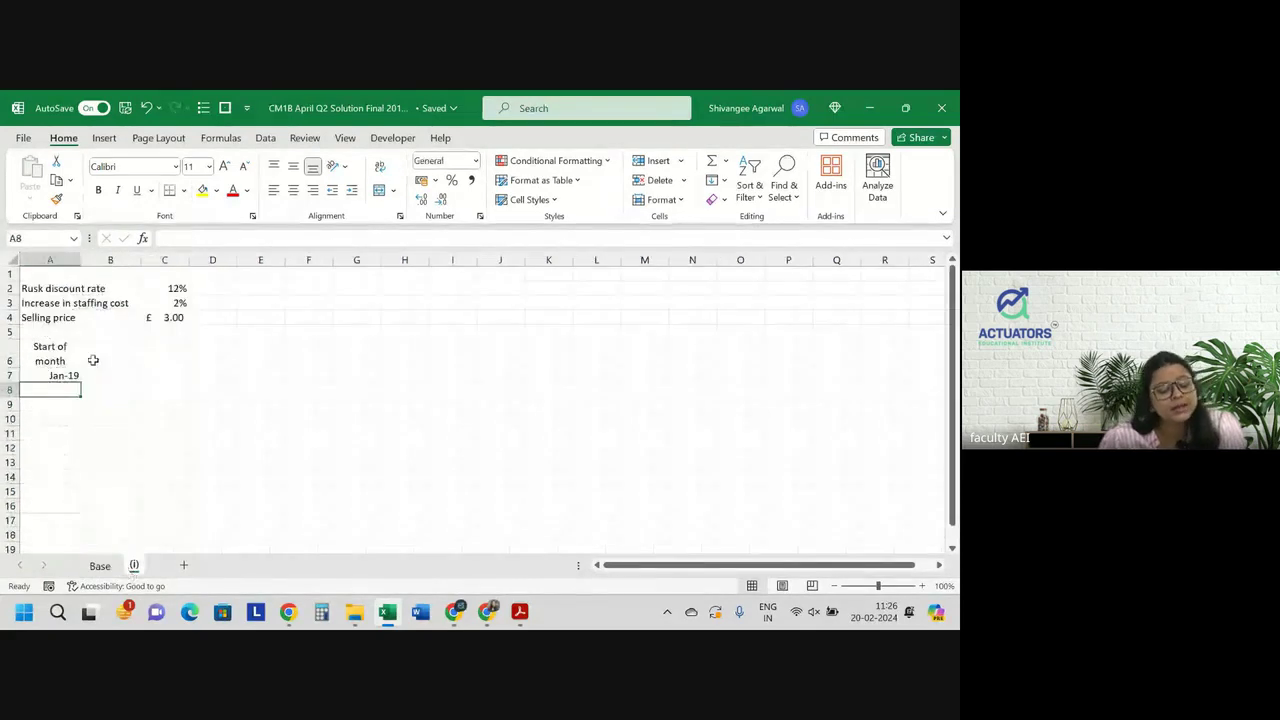
text(Fe)
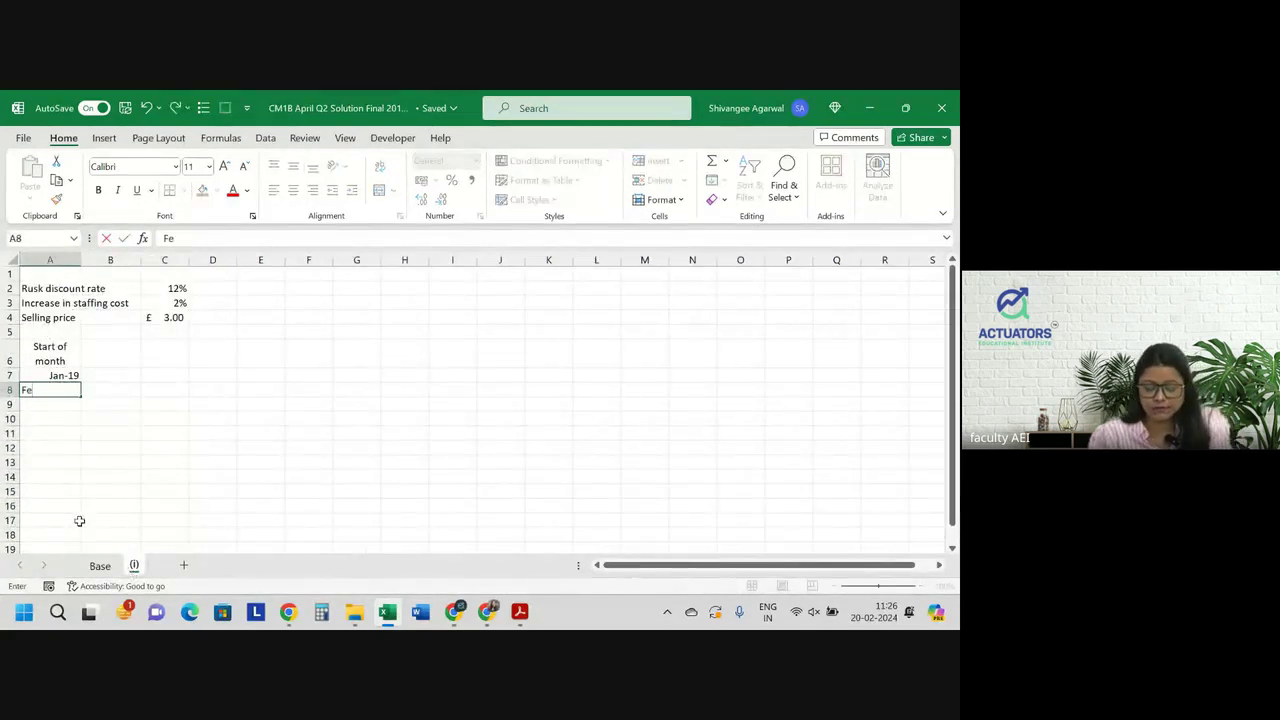
text(b-19)
key(Return)
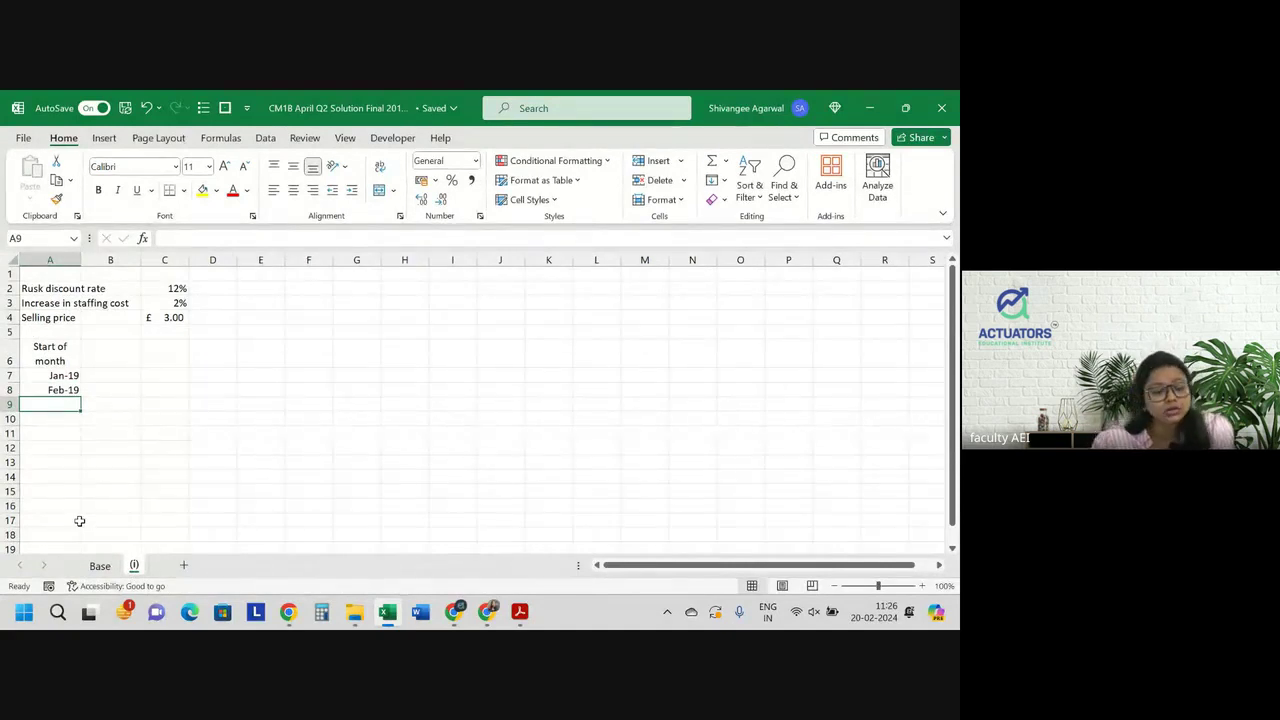
Fill the month sequence from A7:A8 down to Dec-30 in A150
click(61, 391)
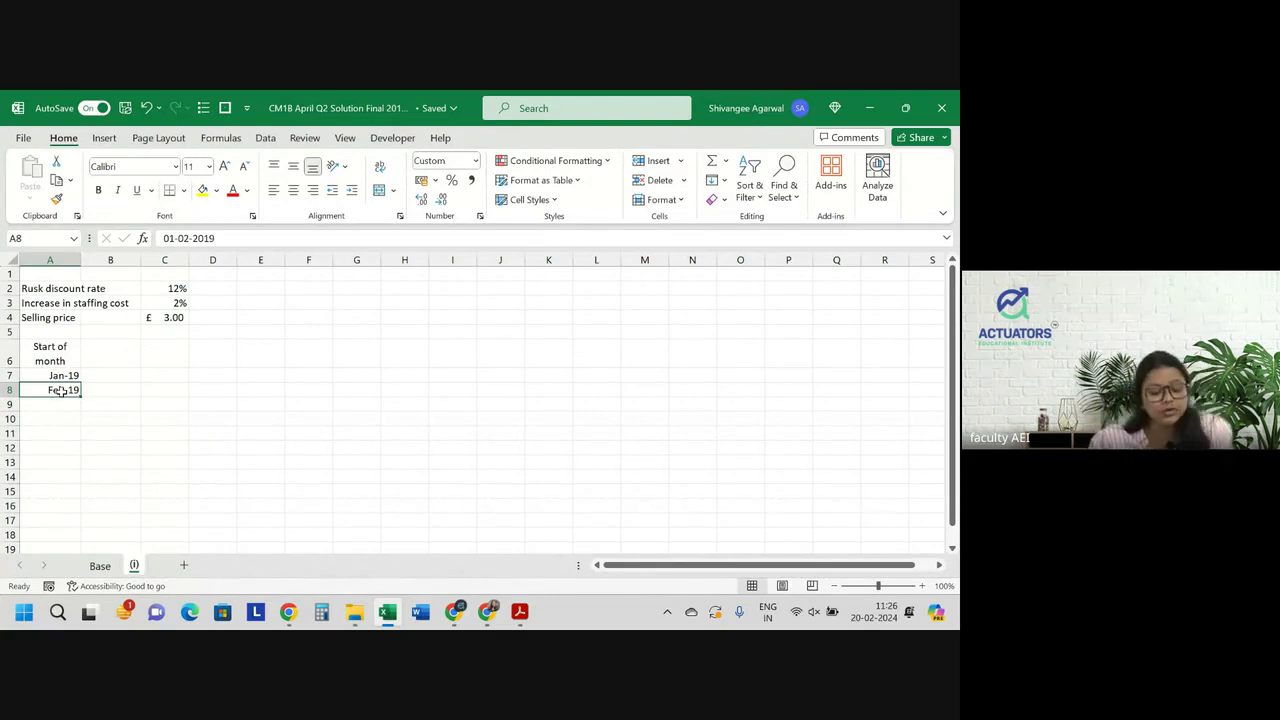
drag(72, 376, 80, 490)
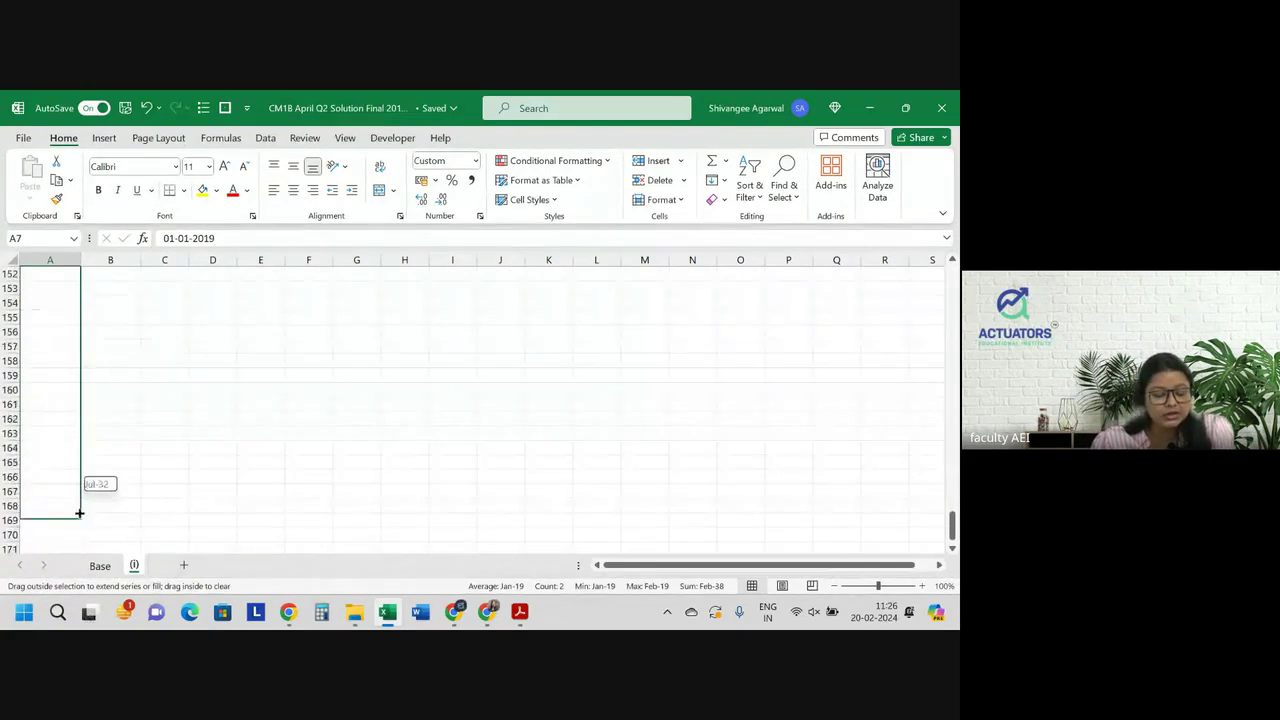
mouse_move(88, 497)
mouse_down()
mouse_move(93, 337)
mouse_move(153, 265)
mouse_move(124, 325)
mouse_up()
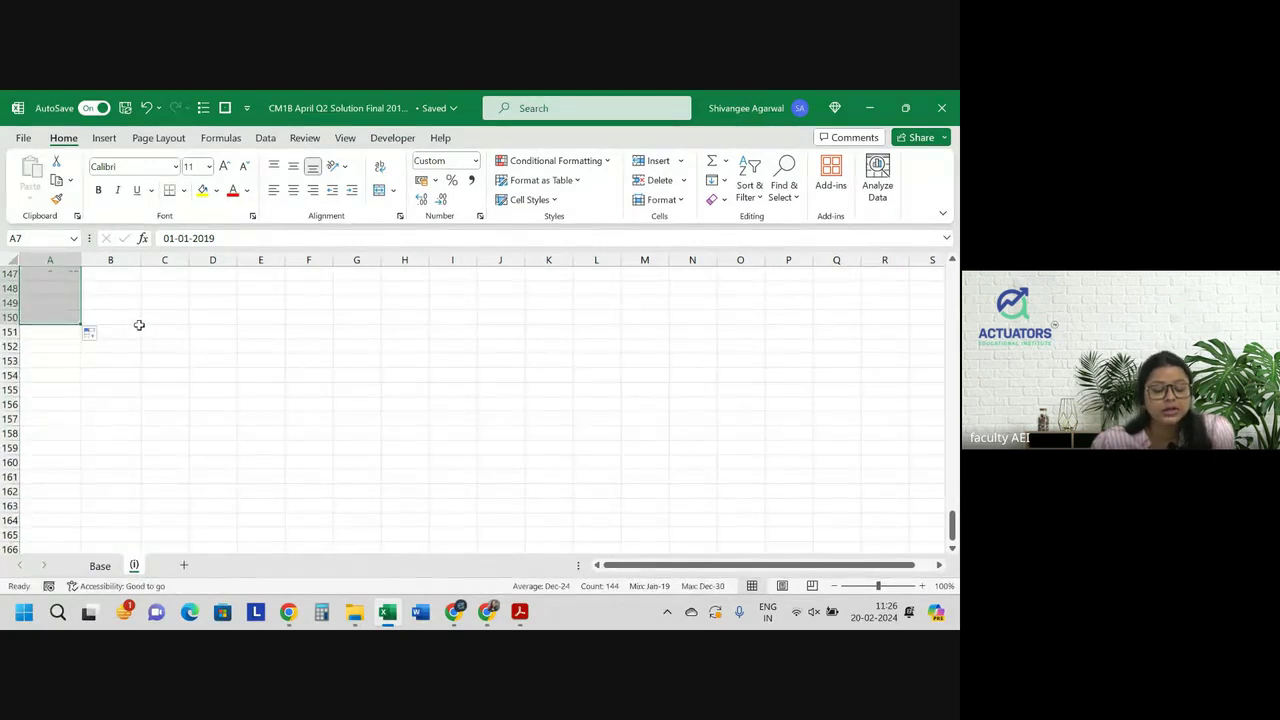
click(64, 317)
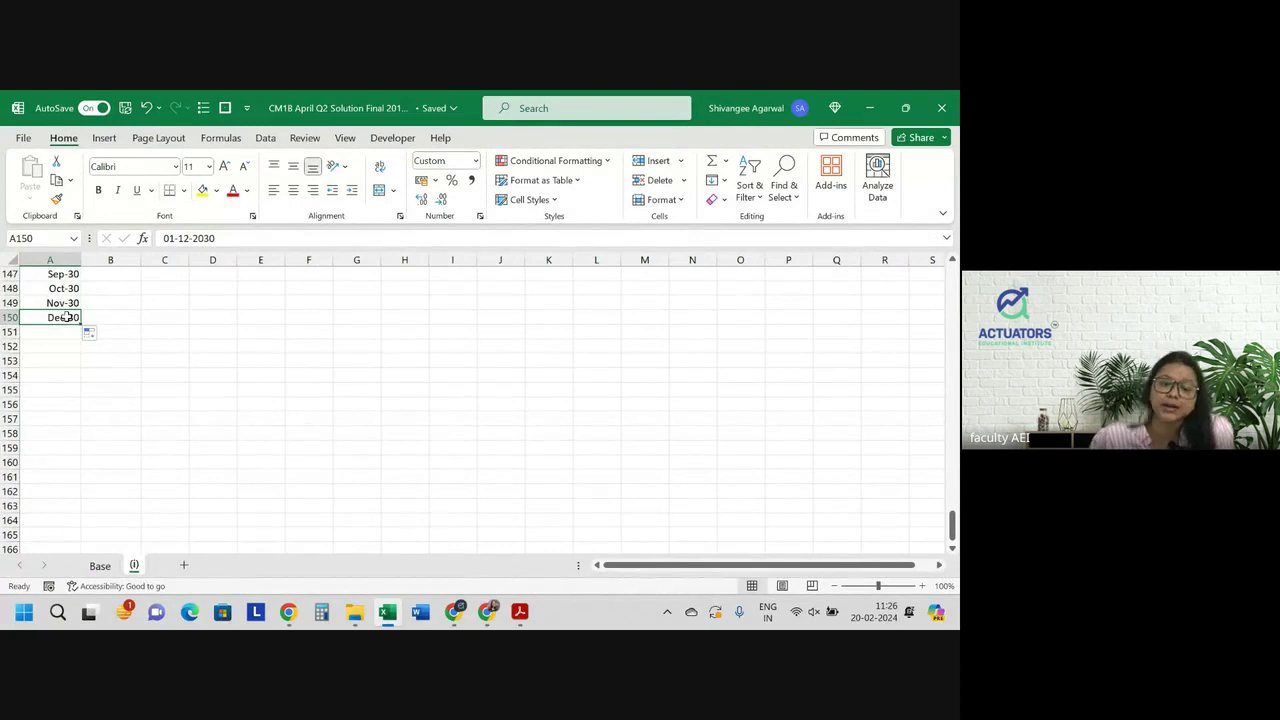
key(ctrl+Up)
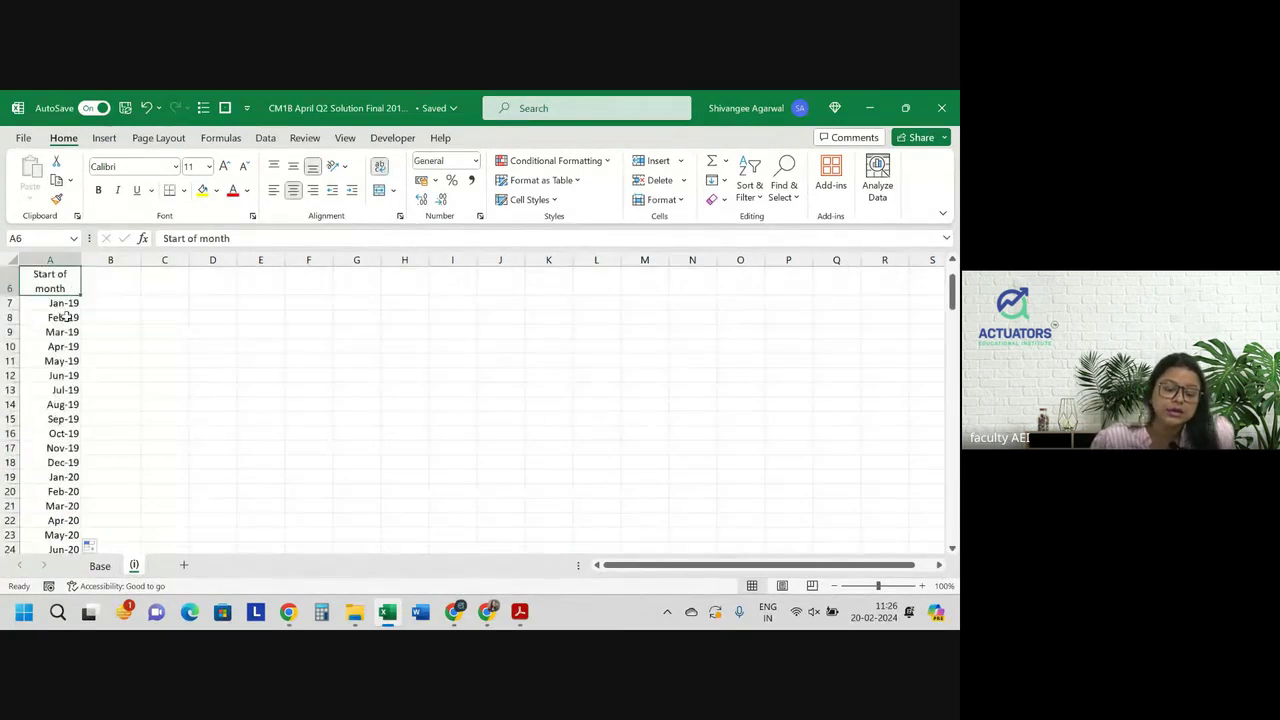
Jump back to the top of the (i) sheet
key(ctrl+Up)
key(ctrl+Up)
key(ctrl+Up)
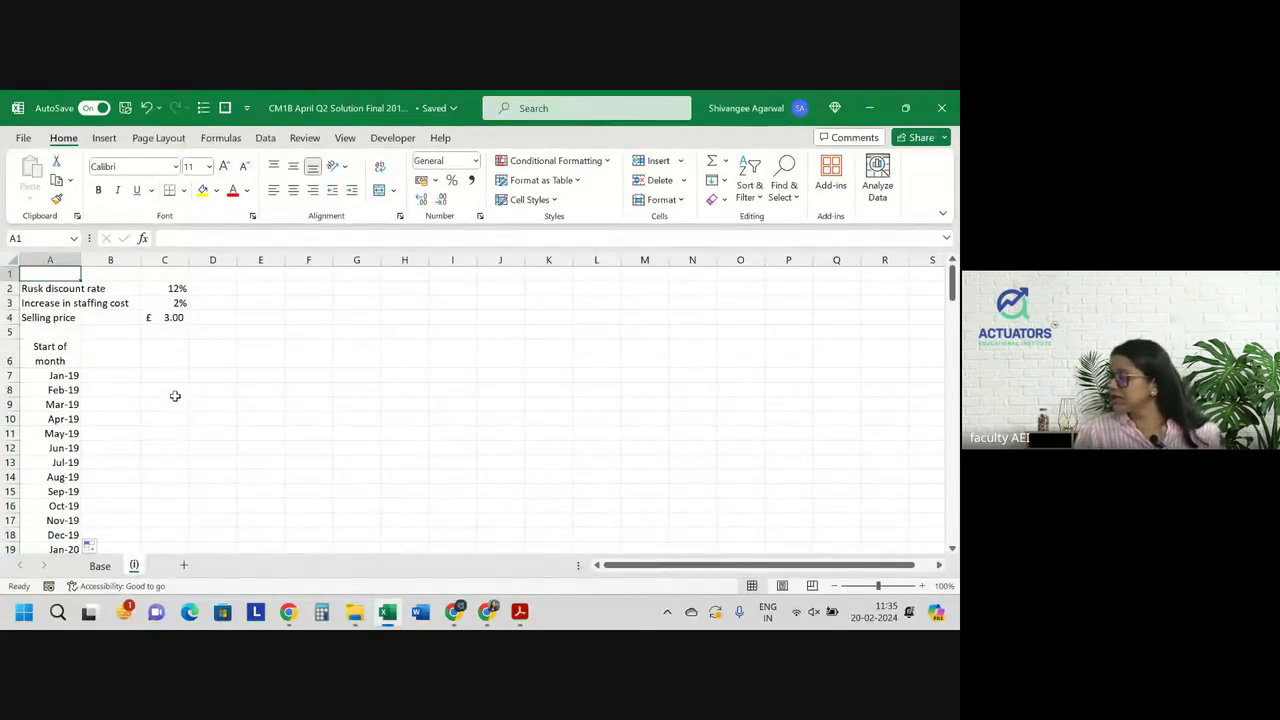
Head column B 'Land Cost' with 5,00,000 for Jan-19, and head column C 'Refurbishing cost'
click(101, 349)
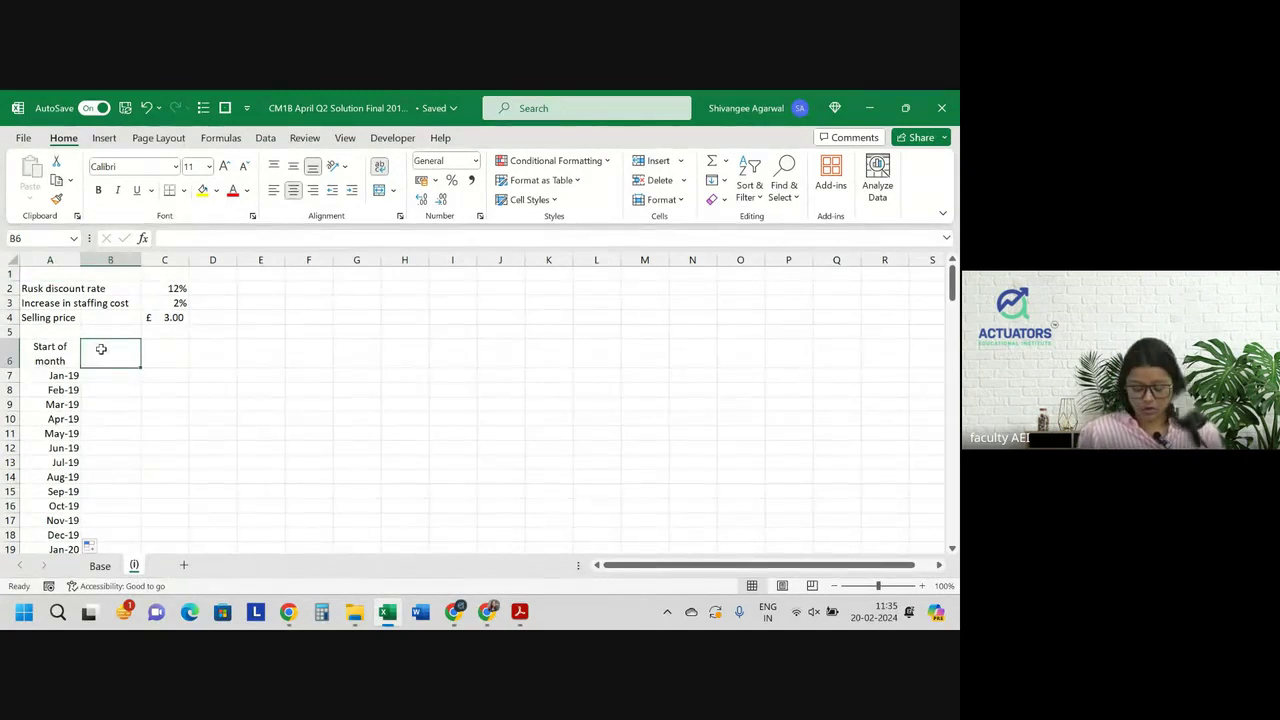
text(Land Cost)
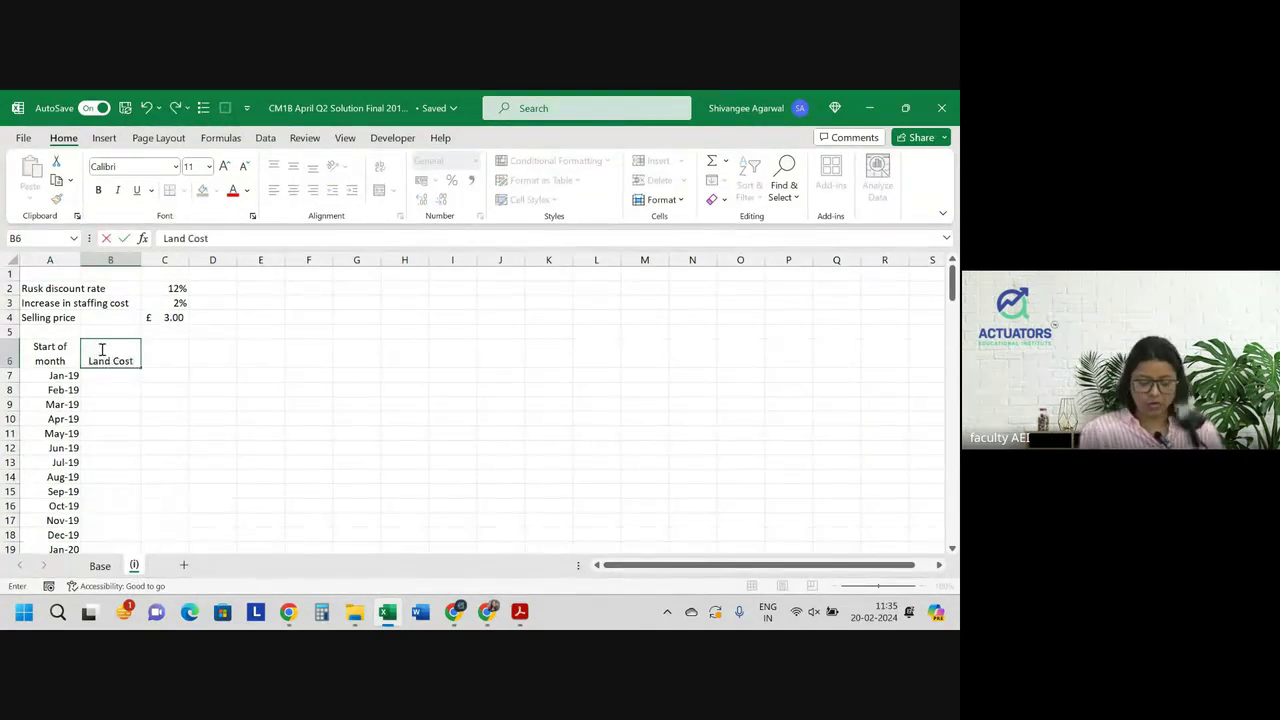
key(Return)
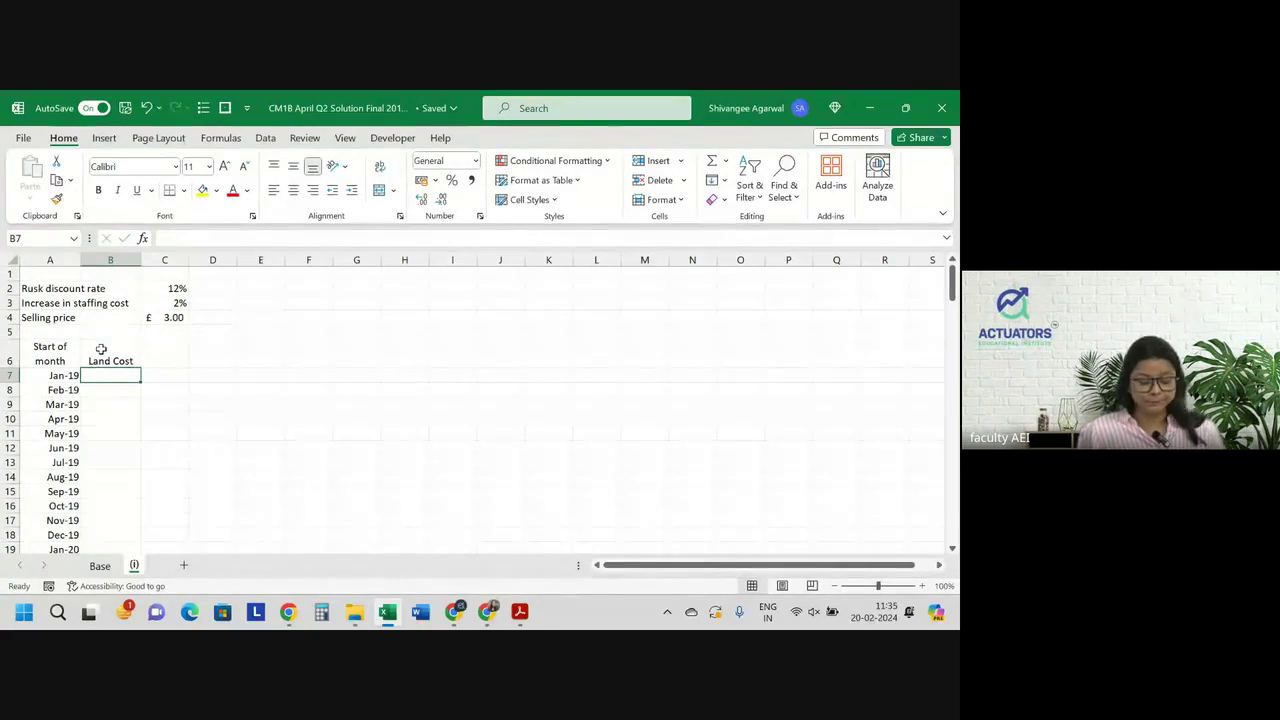
key(alt+Tab)
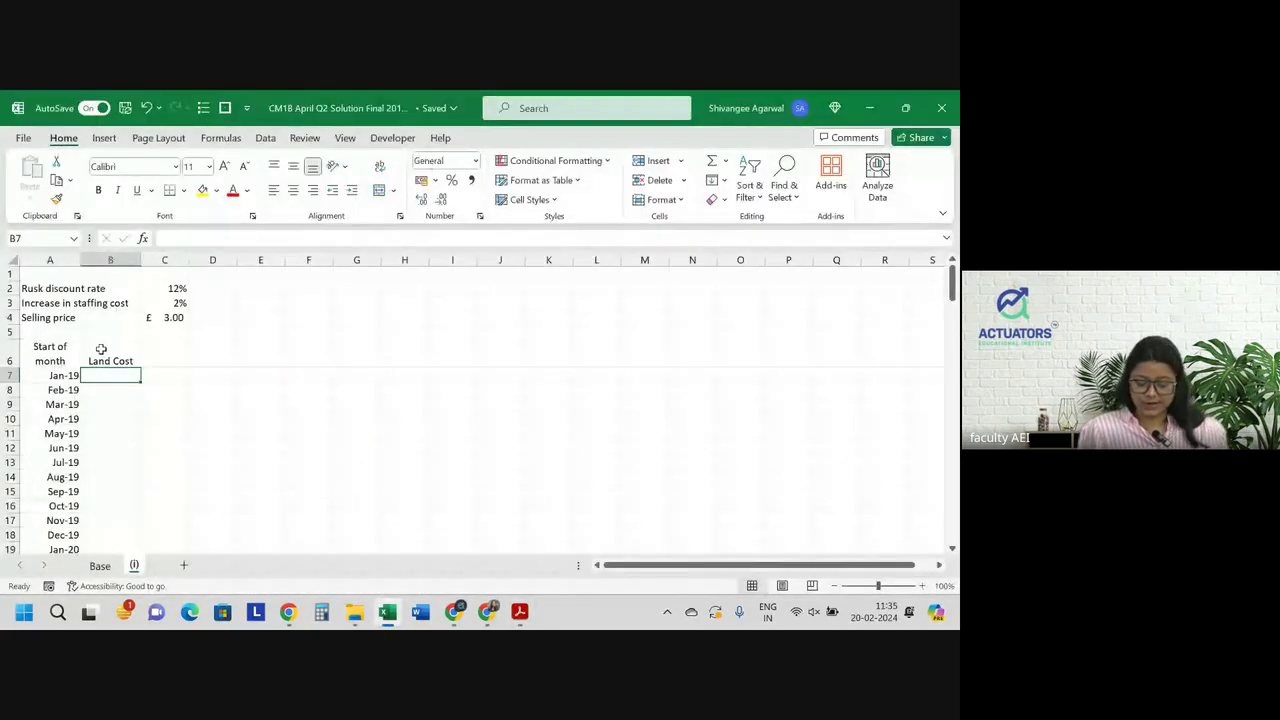
text(5,00,000)
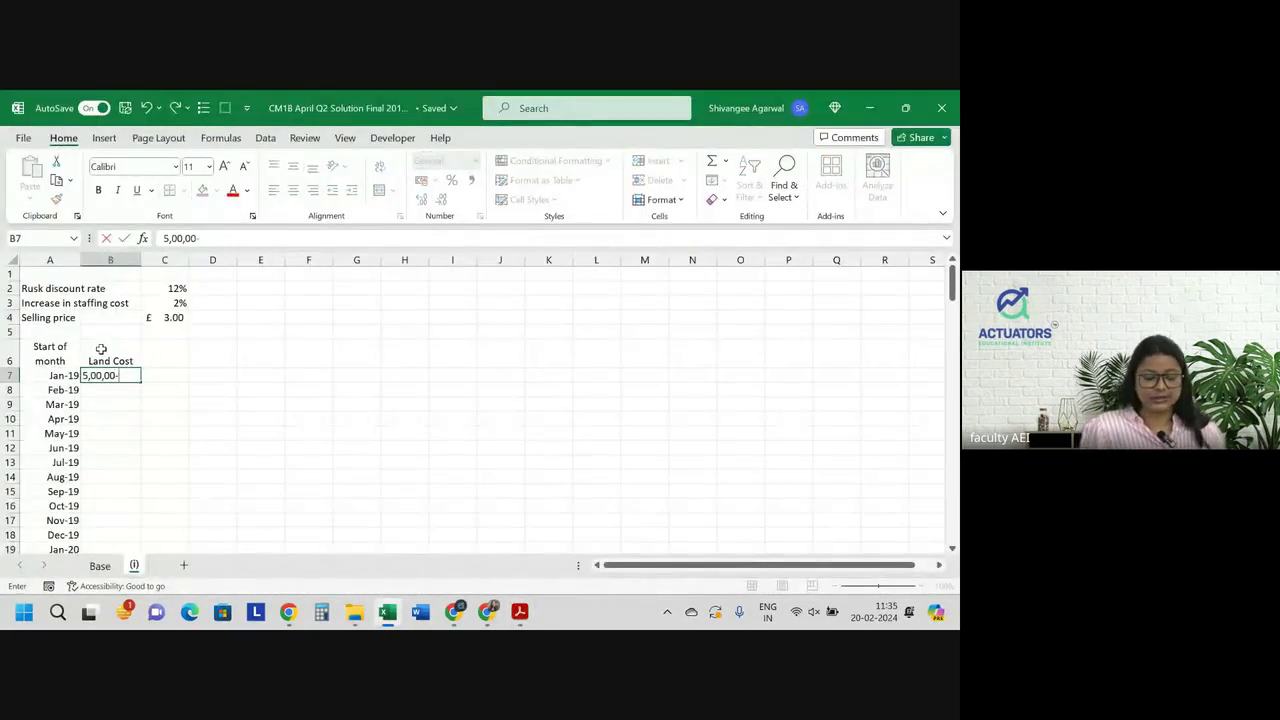
key(Tab)
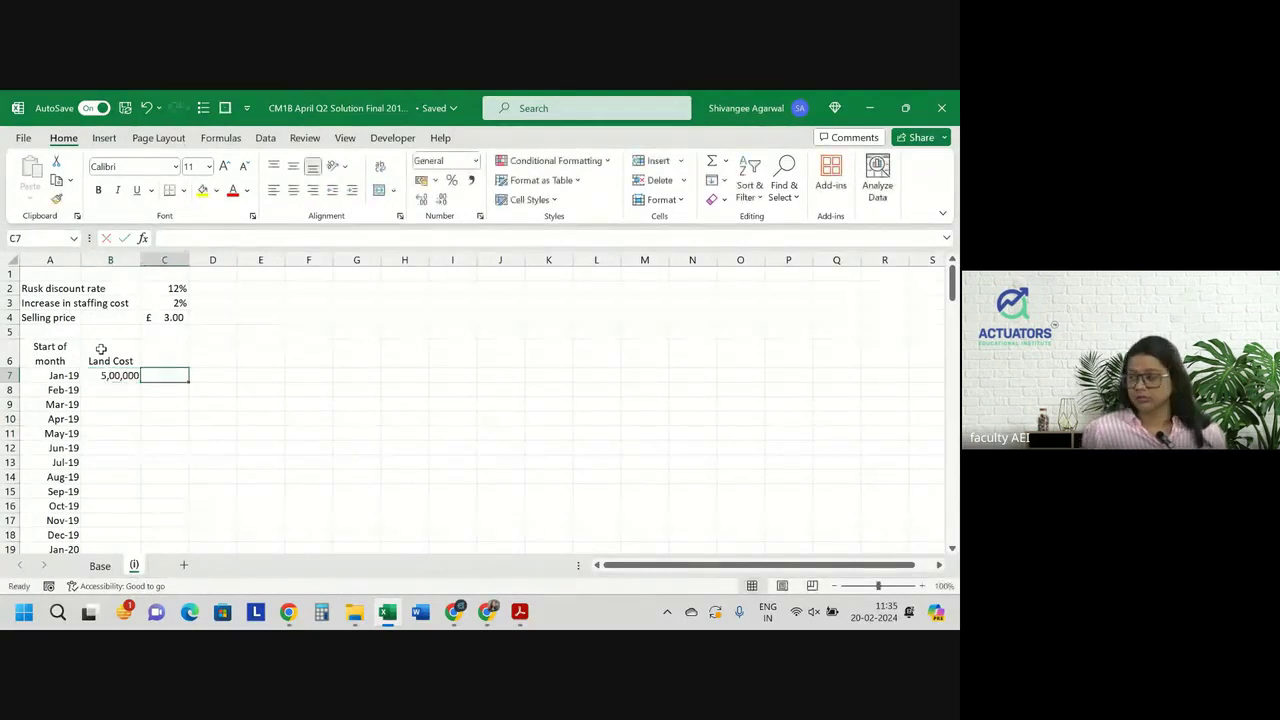
key(Up)
text(Re)
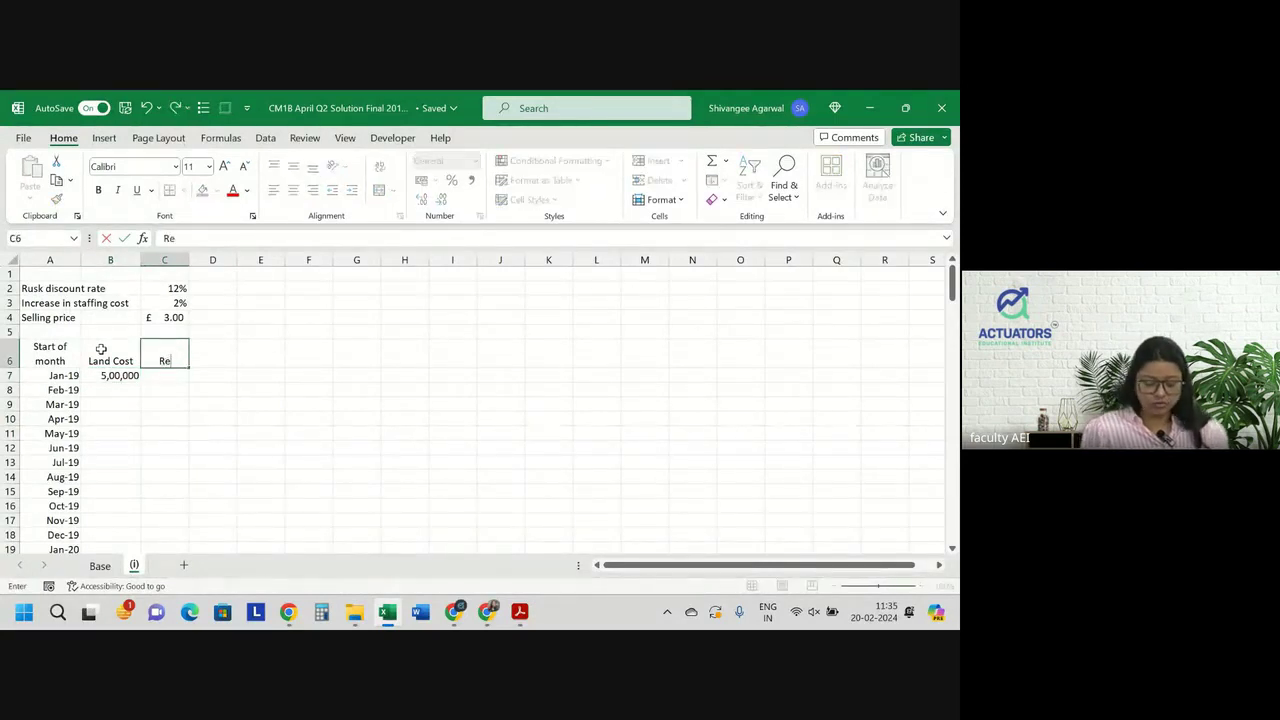
text(fur)
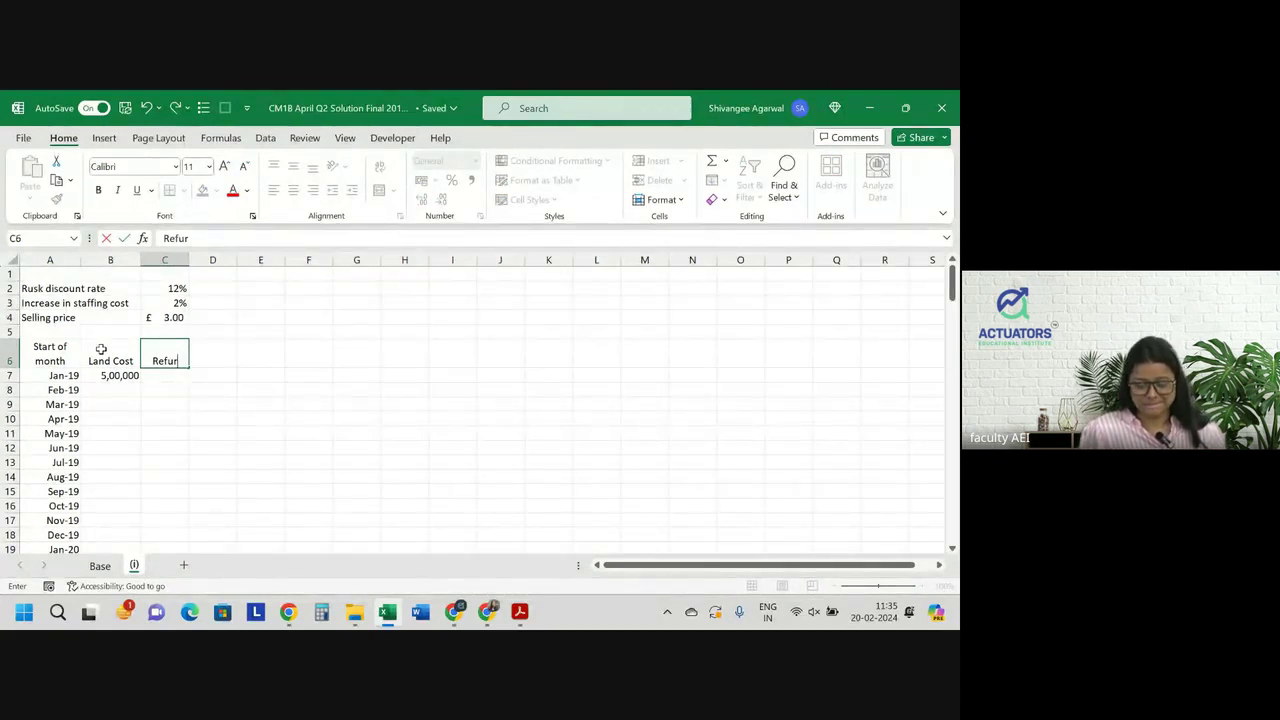
text(bishing co)
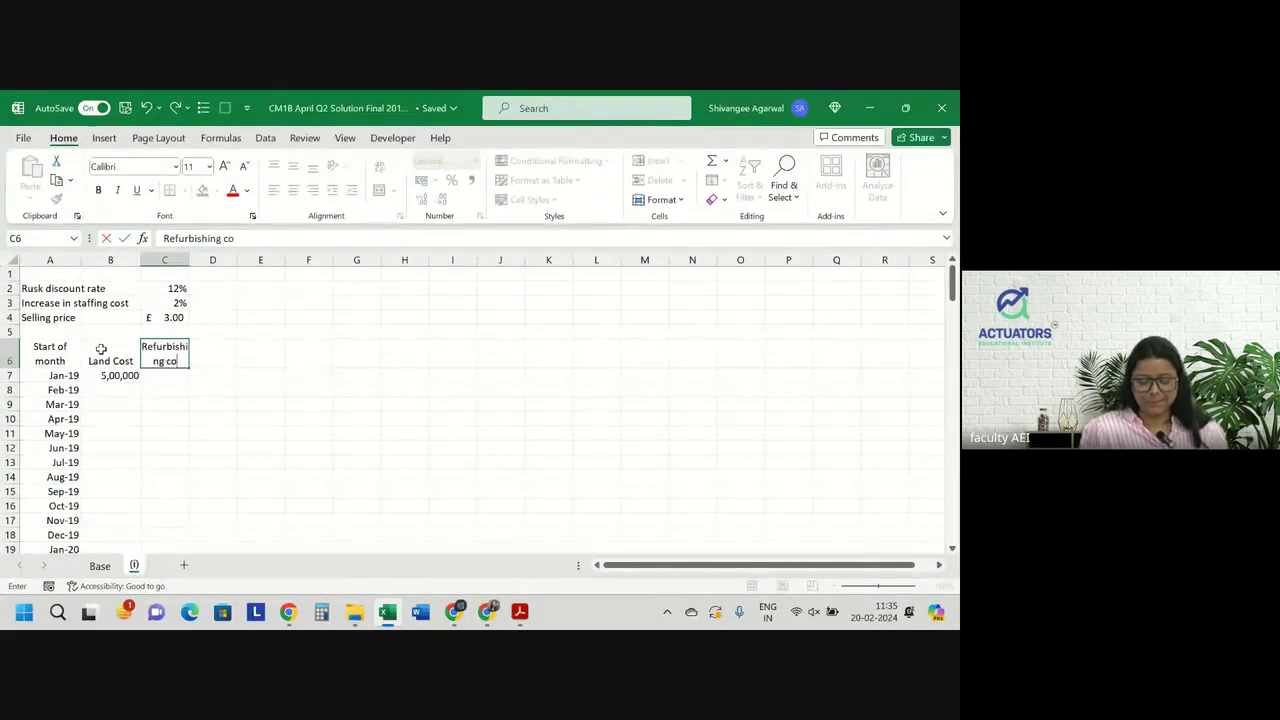
text(st)
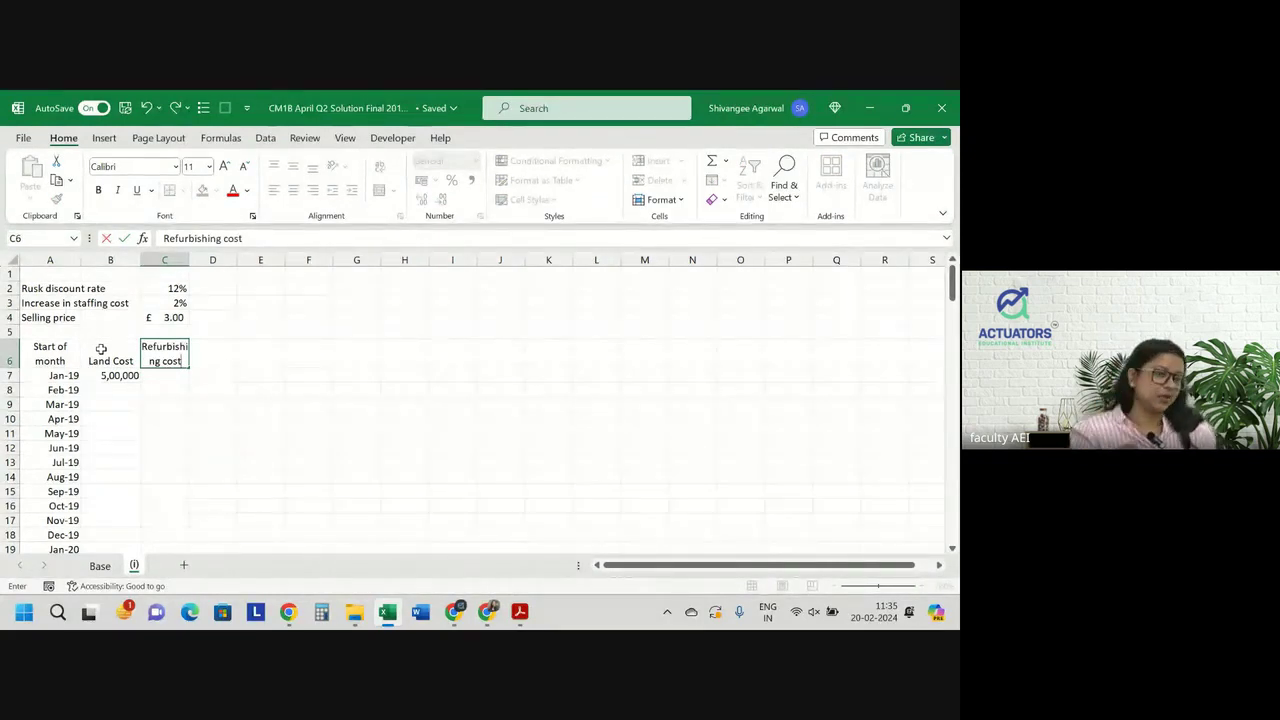
click(251, 349)
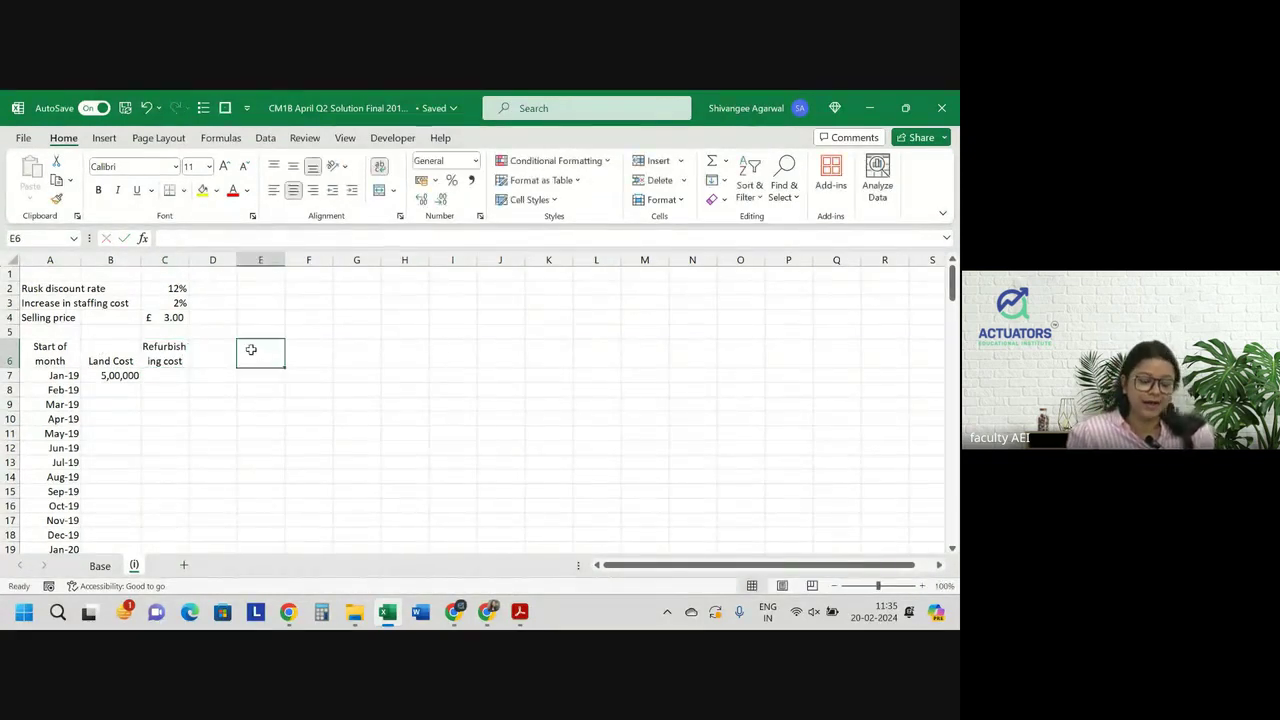
drag(188, 260, 214, 264)
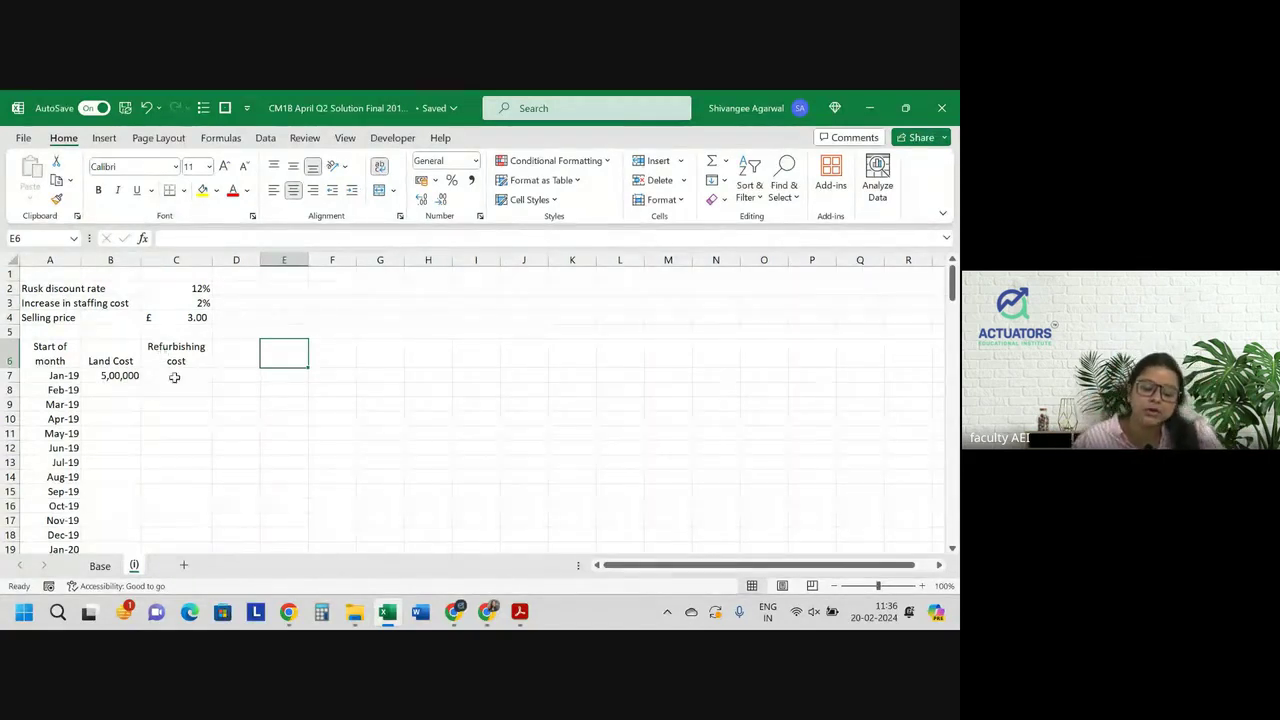
click(174, 377)
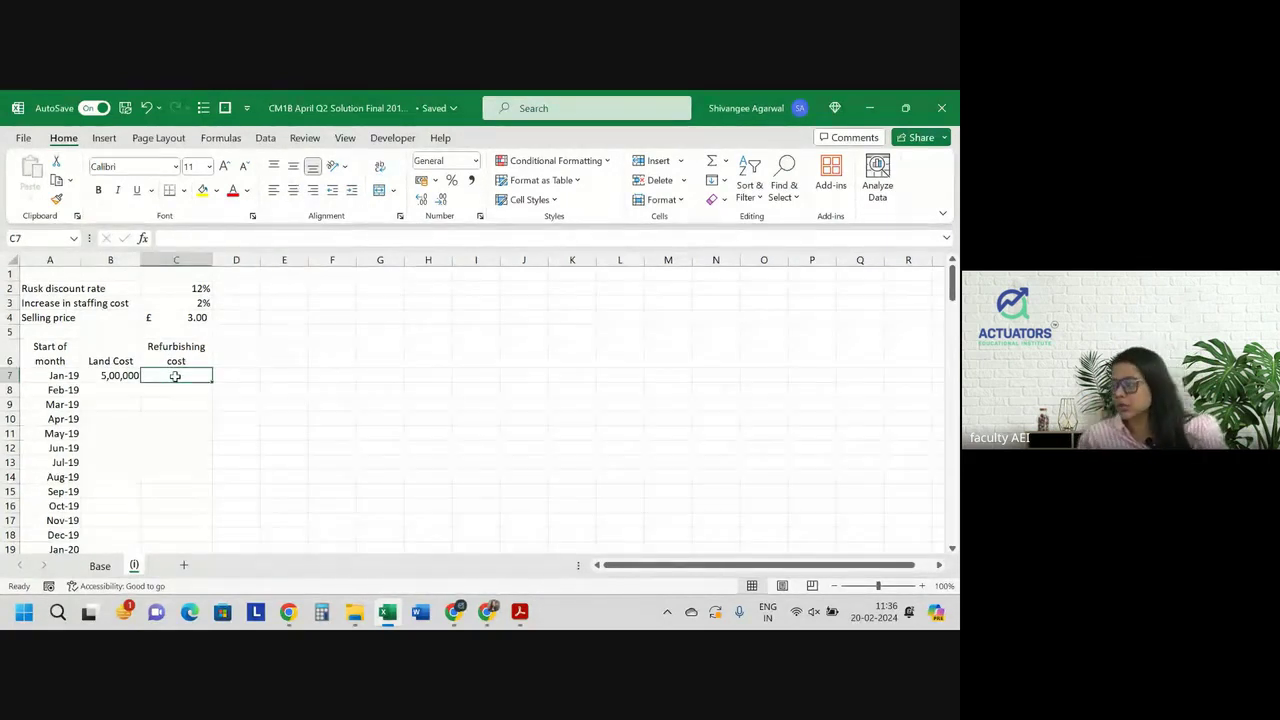
click(183, 405)
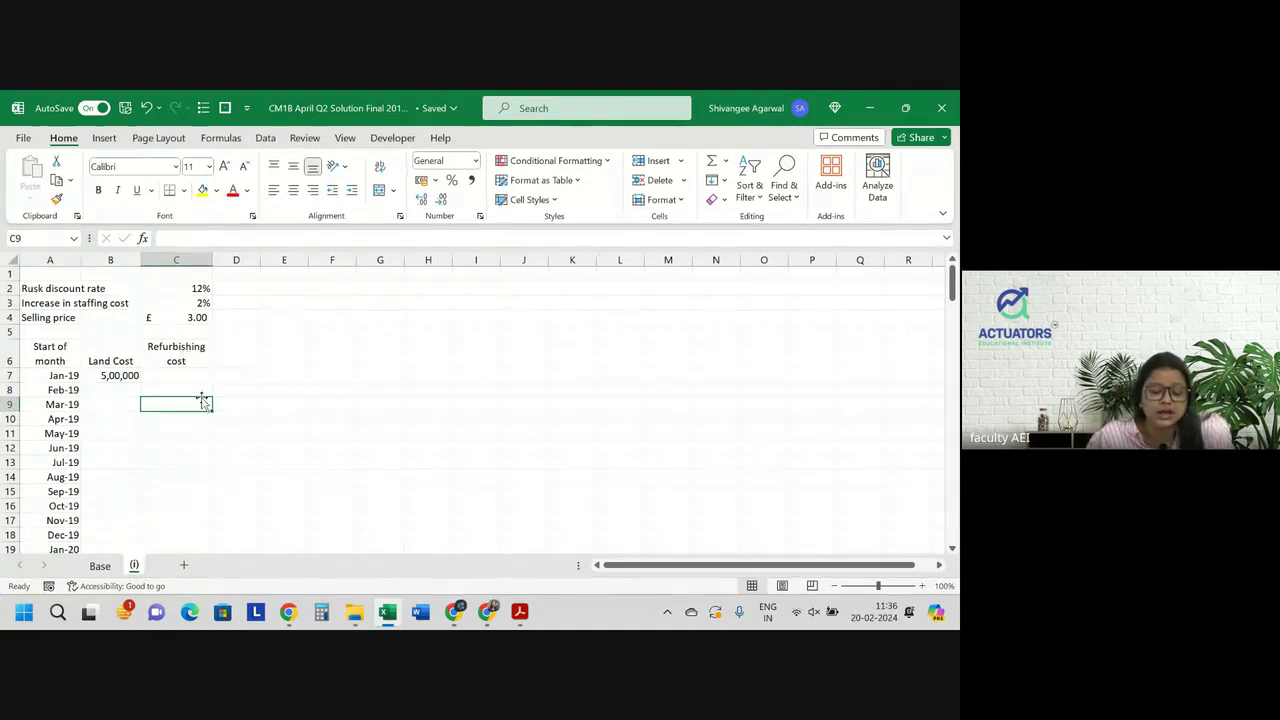
scroll(192, 436, down, 1)
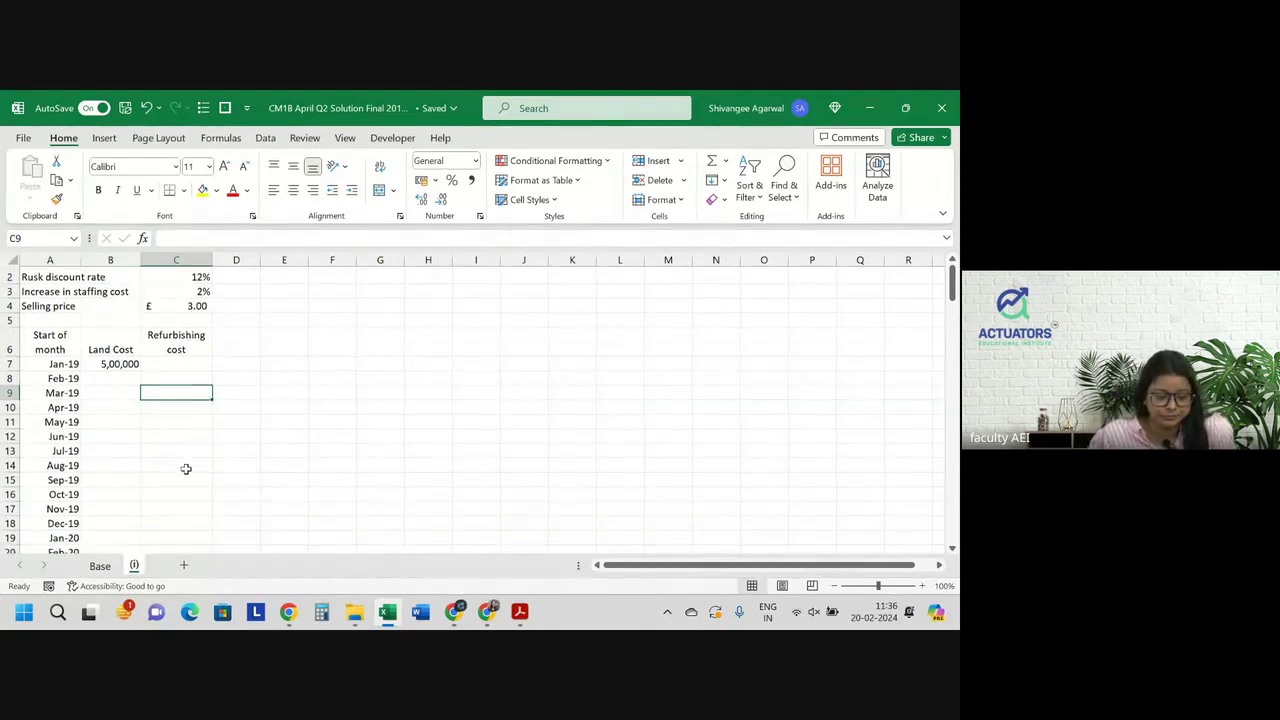
click(175, 454)
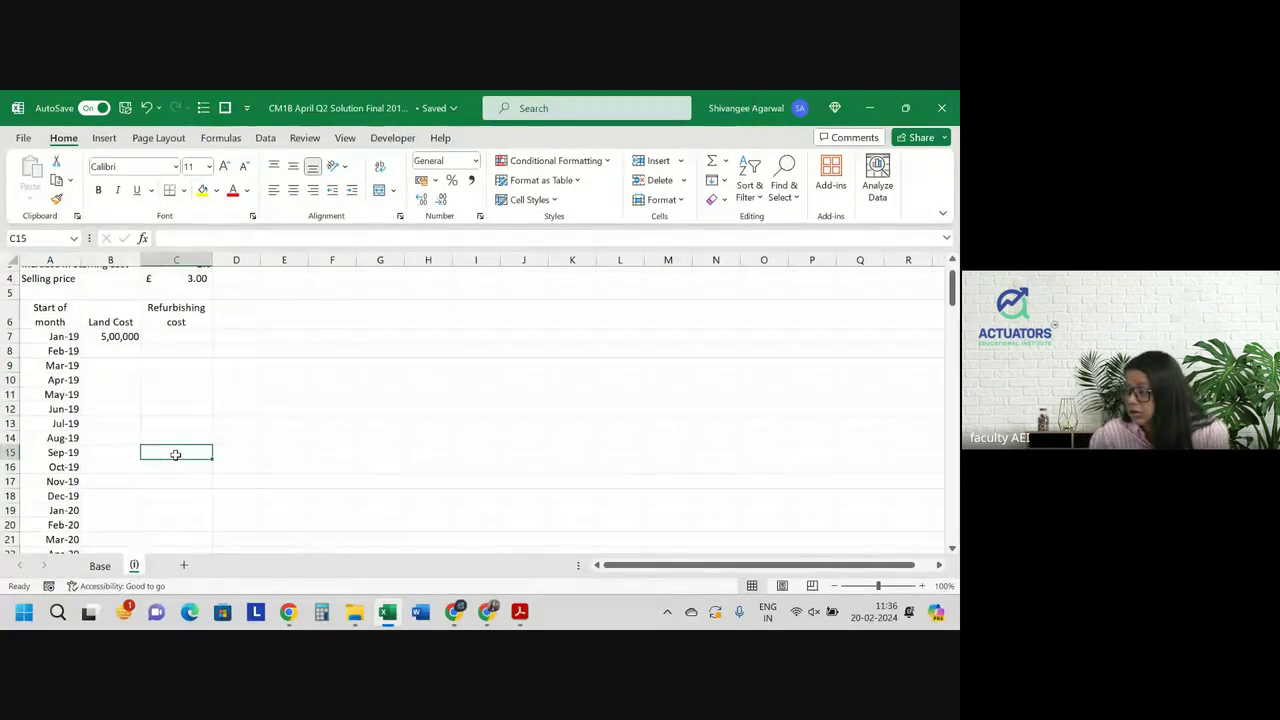
text(2)
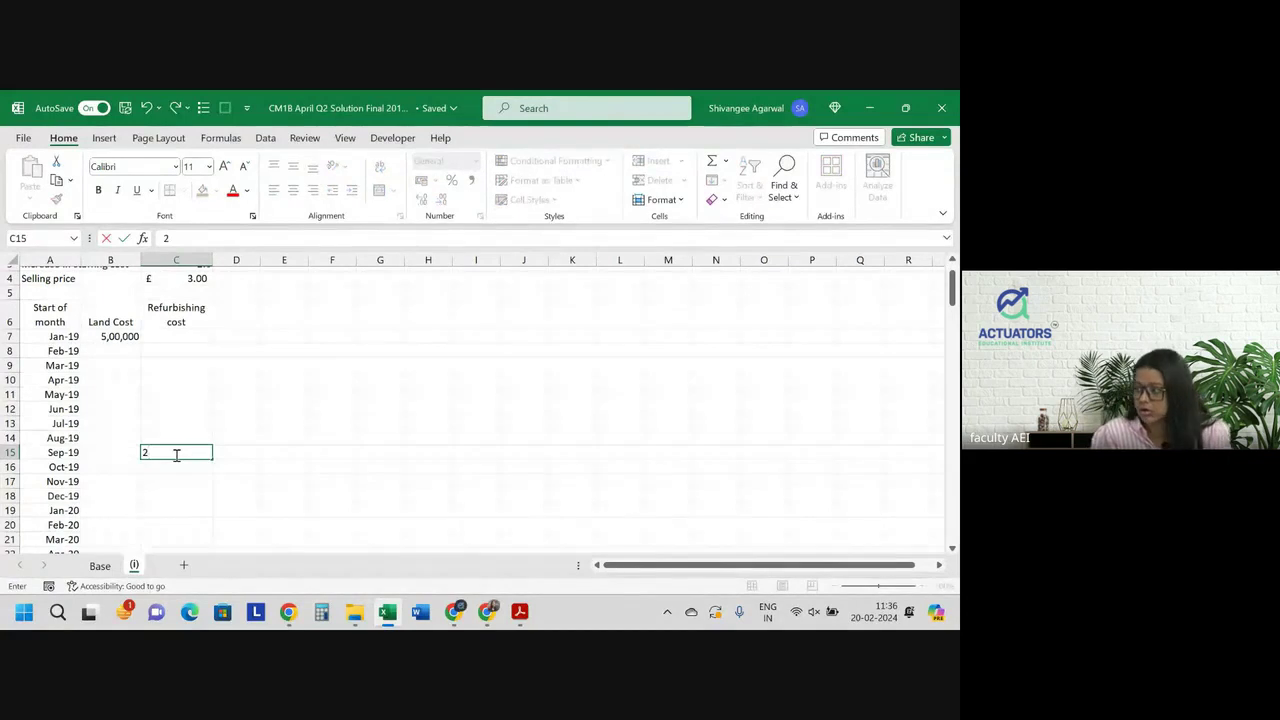
key(alt+Tab)
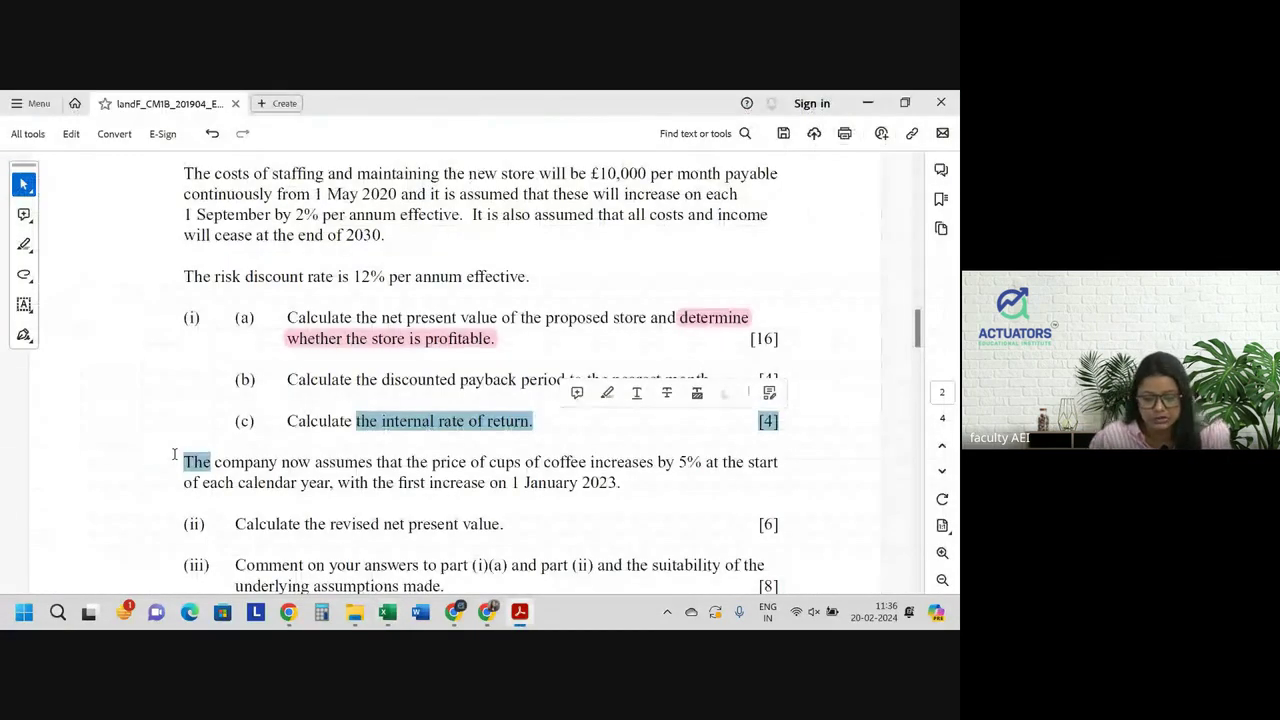
scroll(306, 372, up, 5)
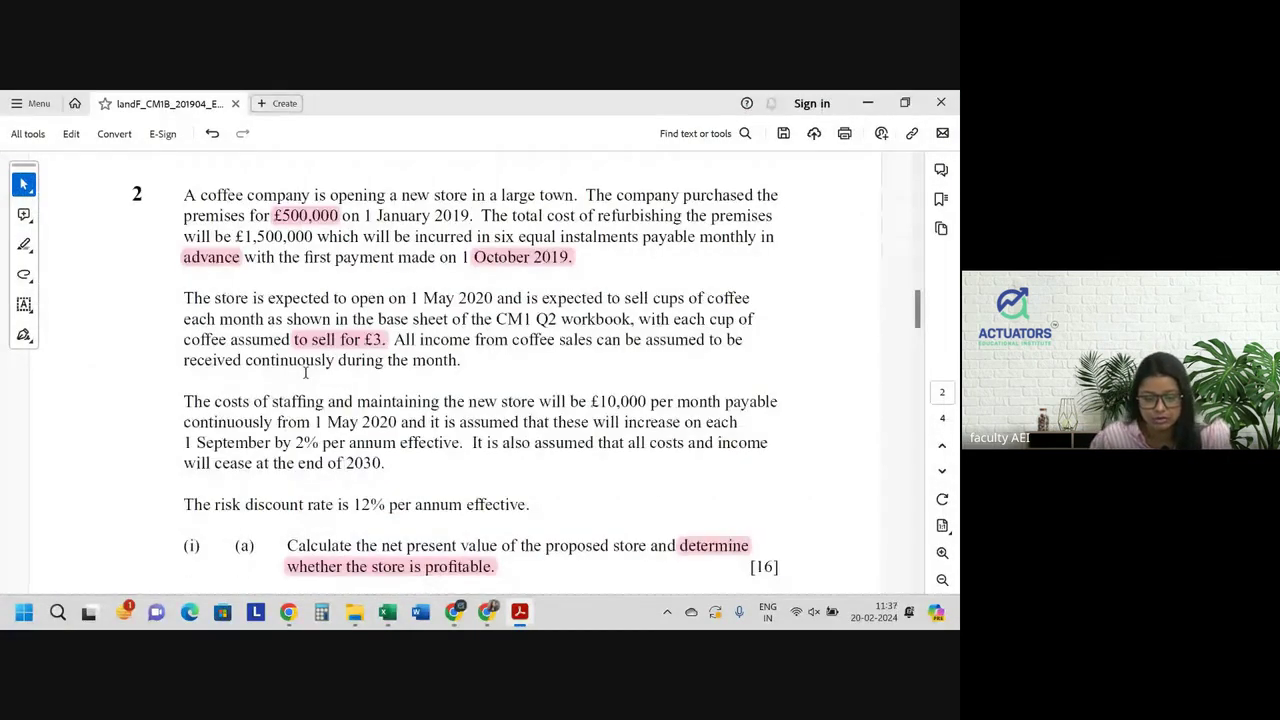
Enter the =1500000/6 refurbishing instalment and fill it down across six months
key(alt+Tab)
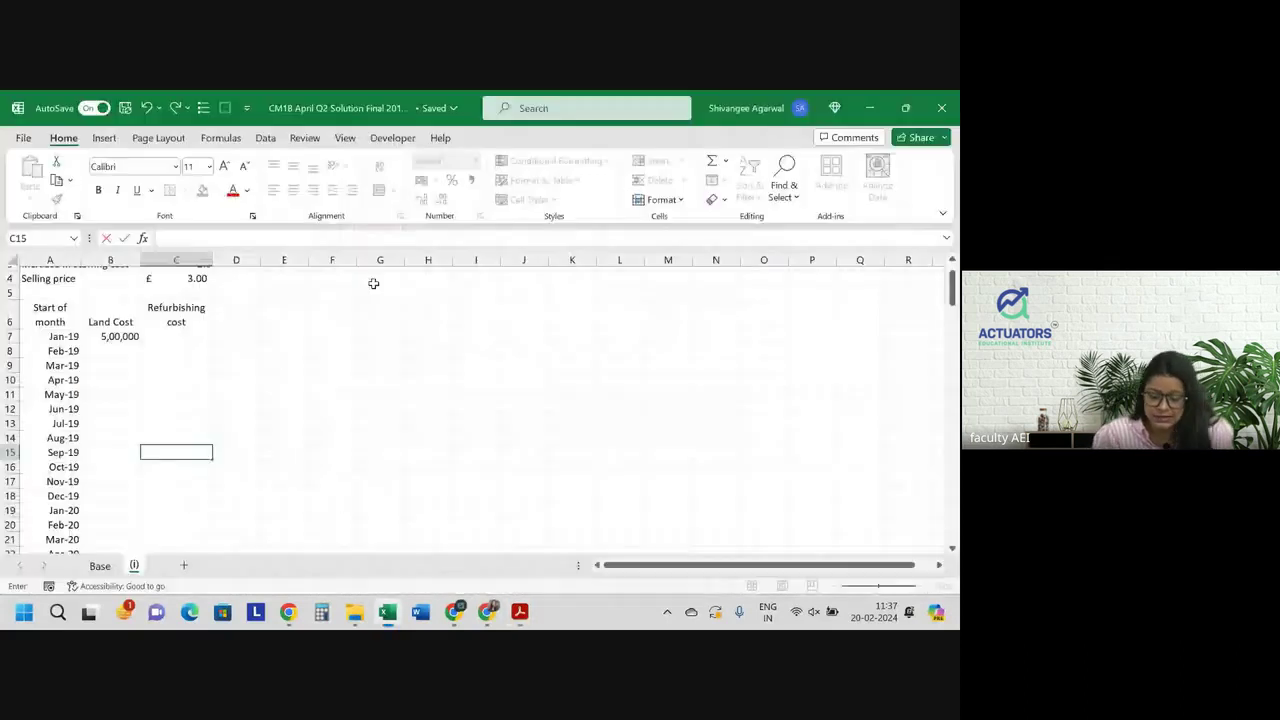
text(=15000)
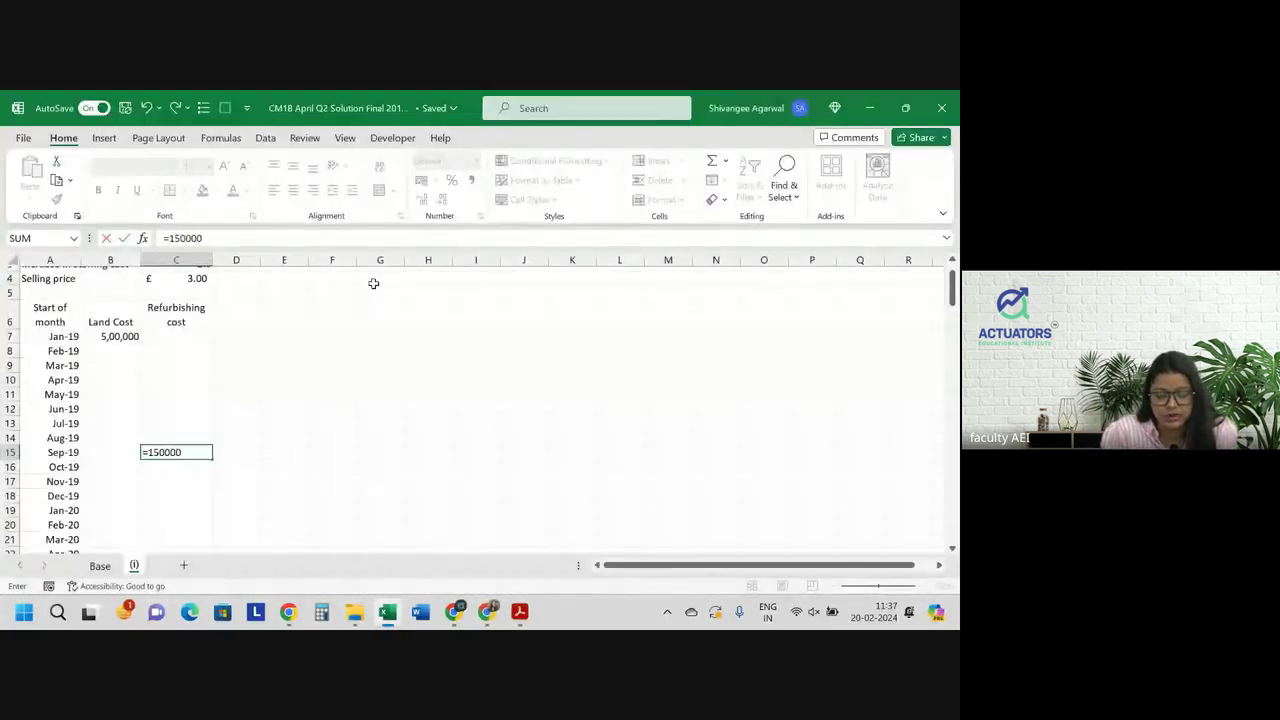
text(0/6)
key(Return)
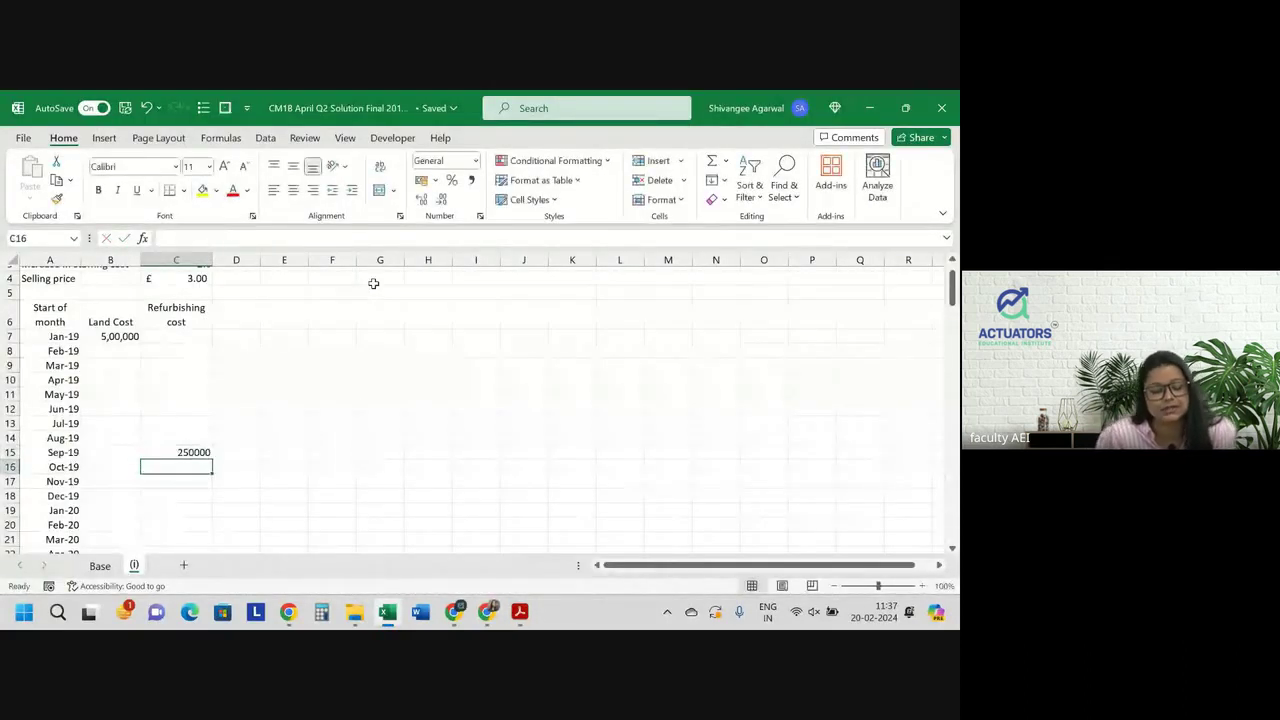
click(198, 453)
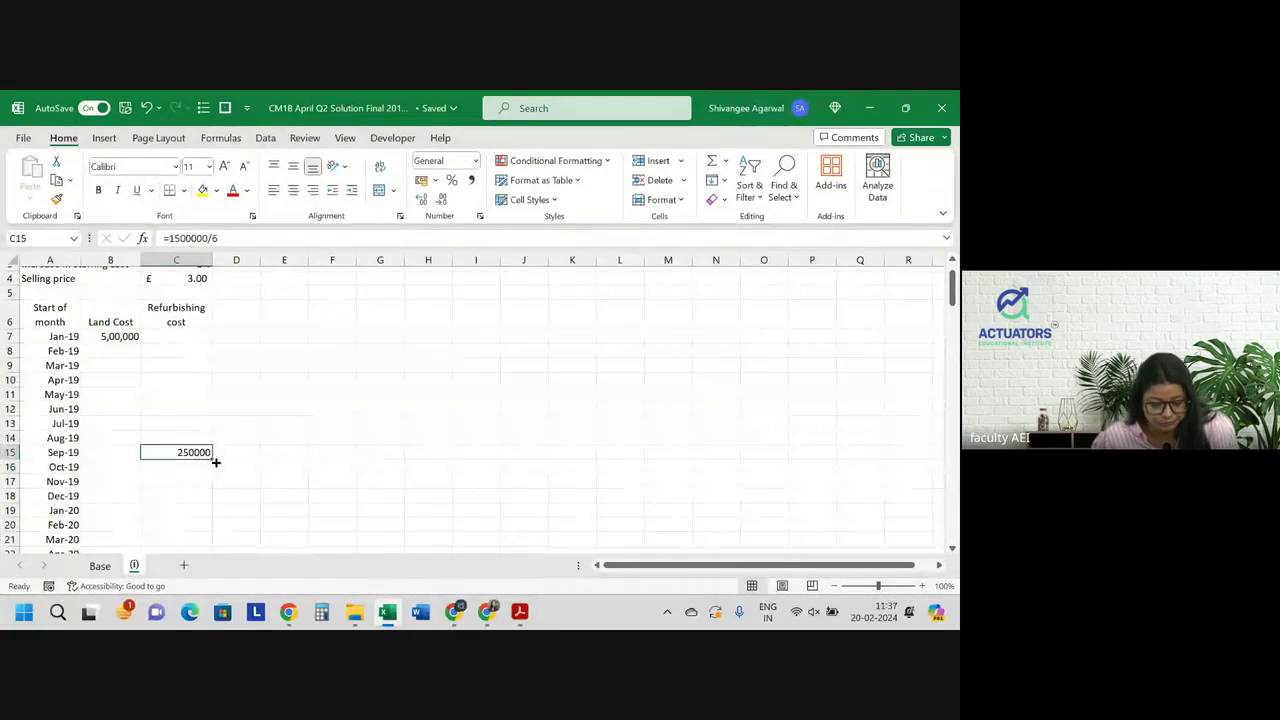
drag(210, 467, 215, 531)
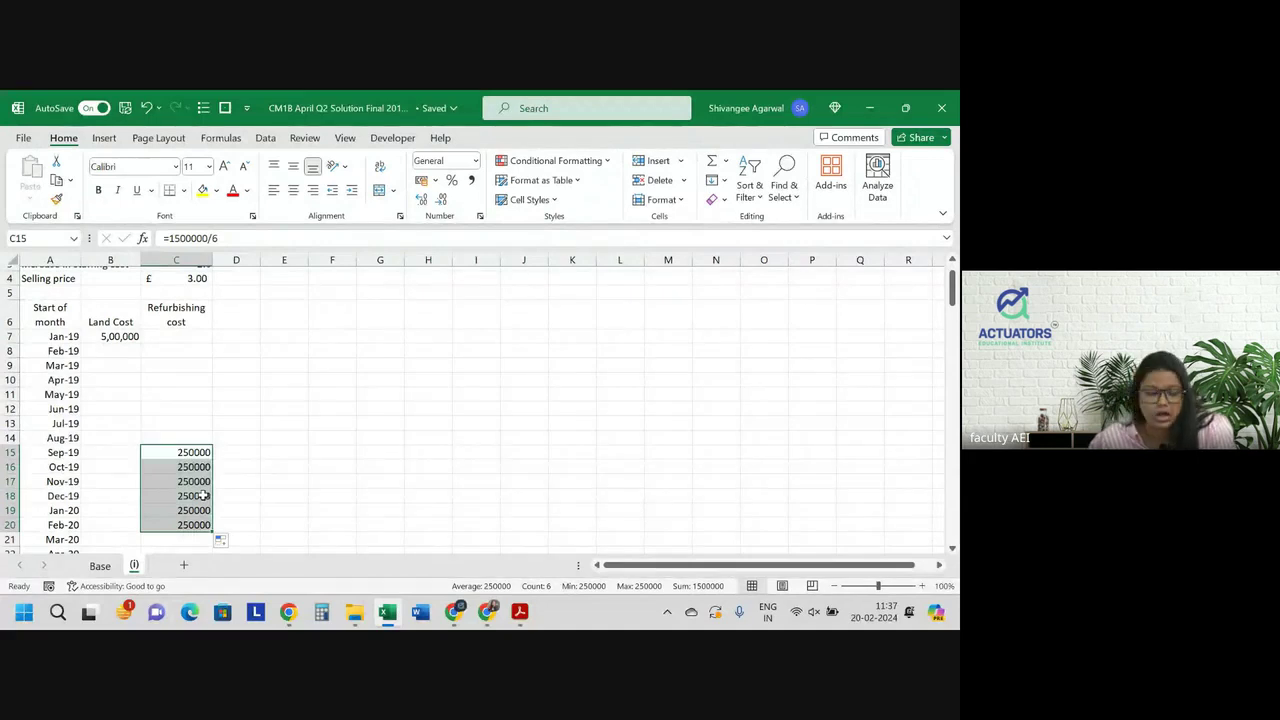
click(166, 465)
Move the six instalments down one row so they start at Oct-19
scroll(164, 463, down, 1)
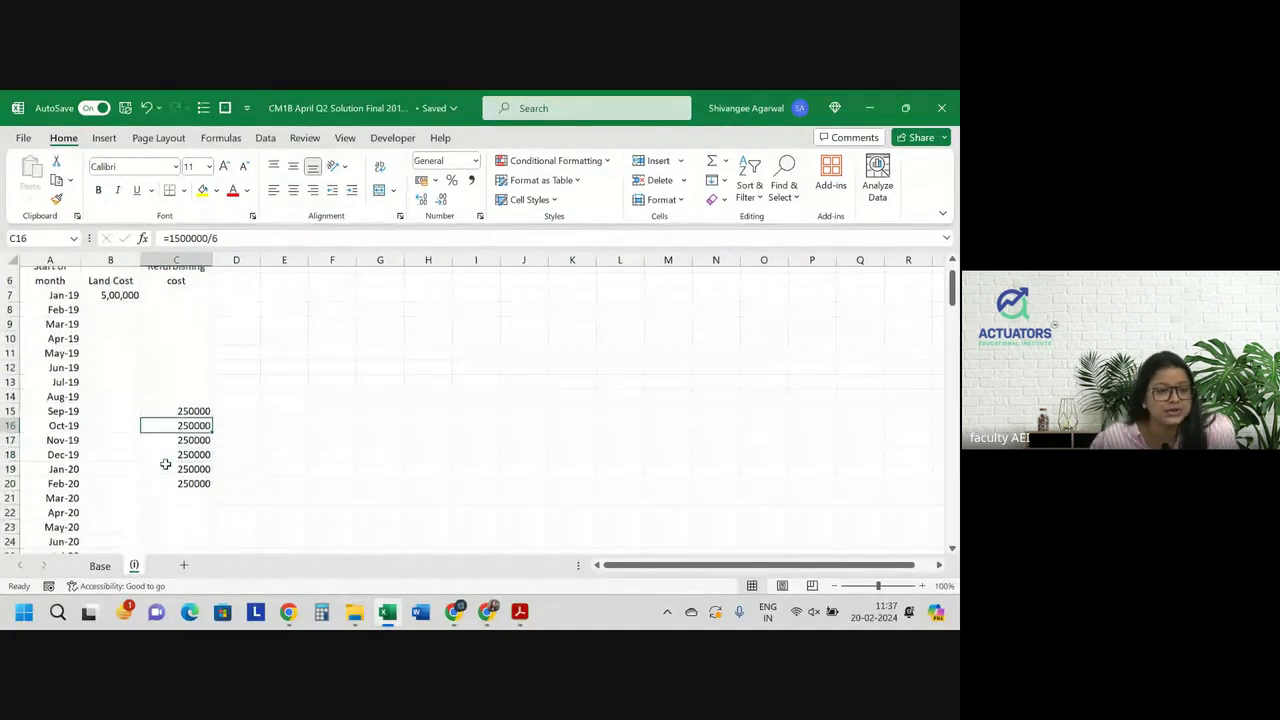
drag(179, 408, 175, 479)
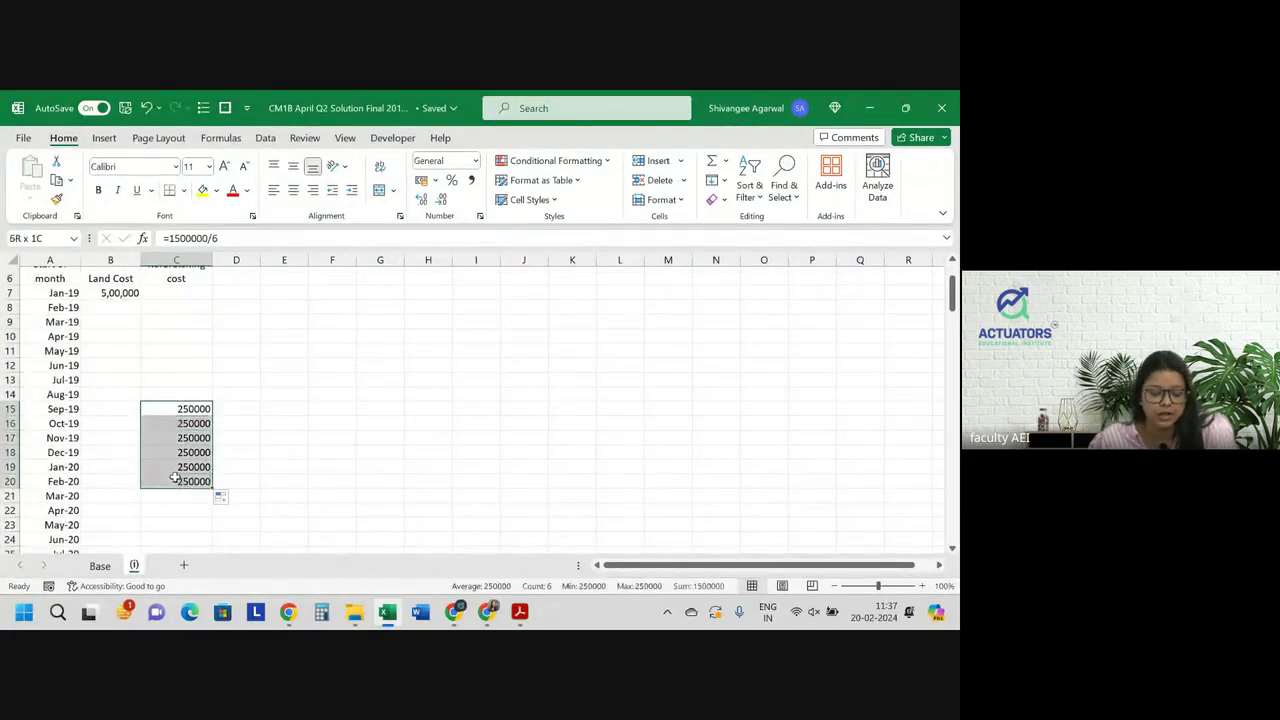
key(ctrl+c)
key(Down)
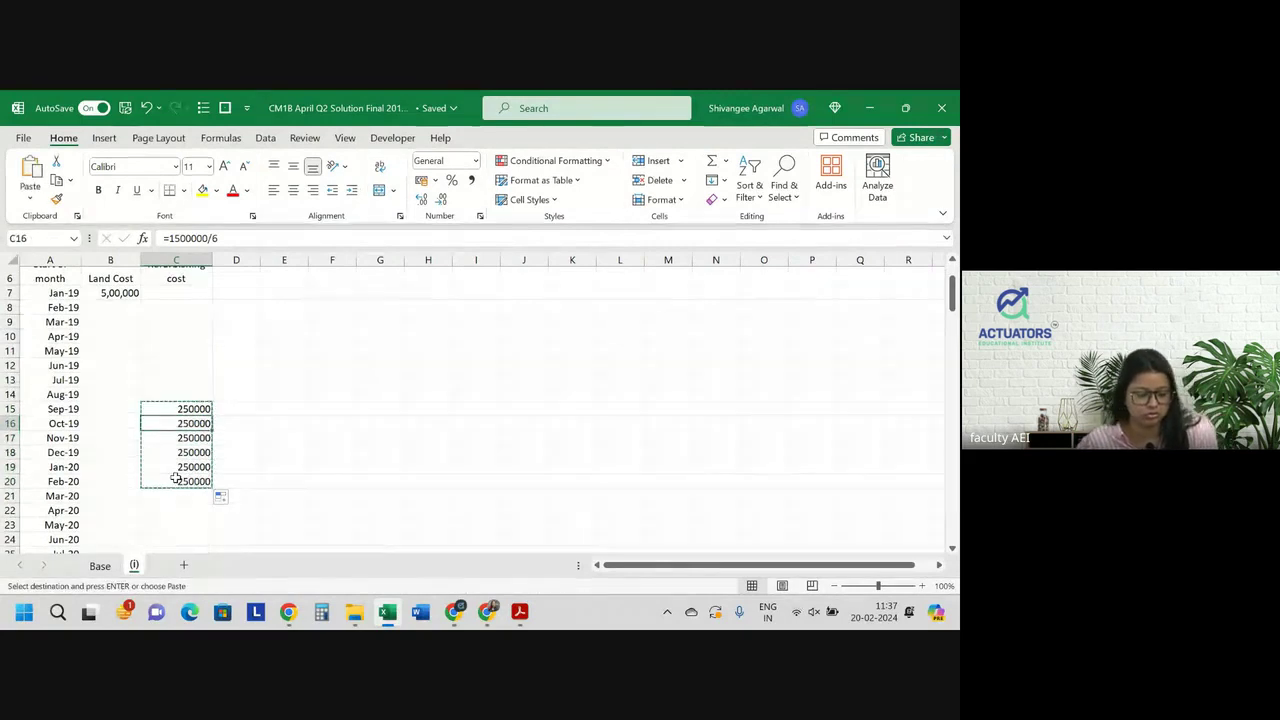
key(ctrl+v)
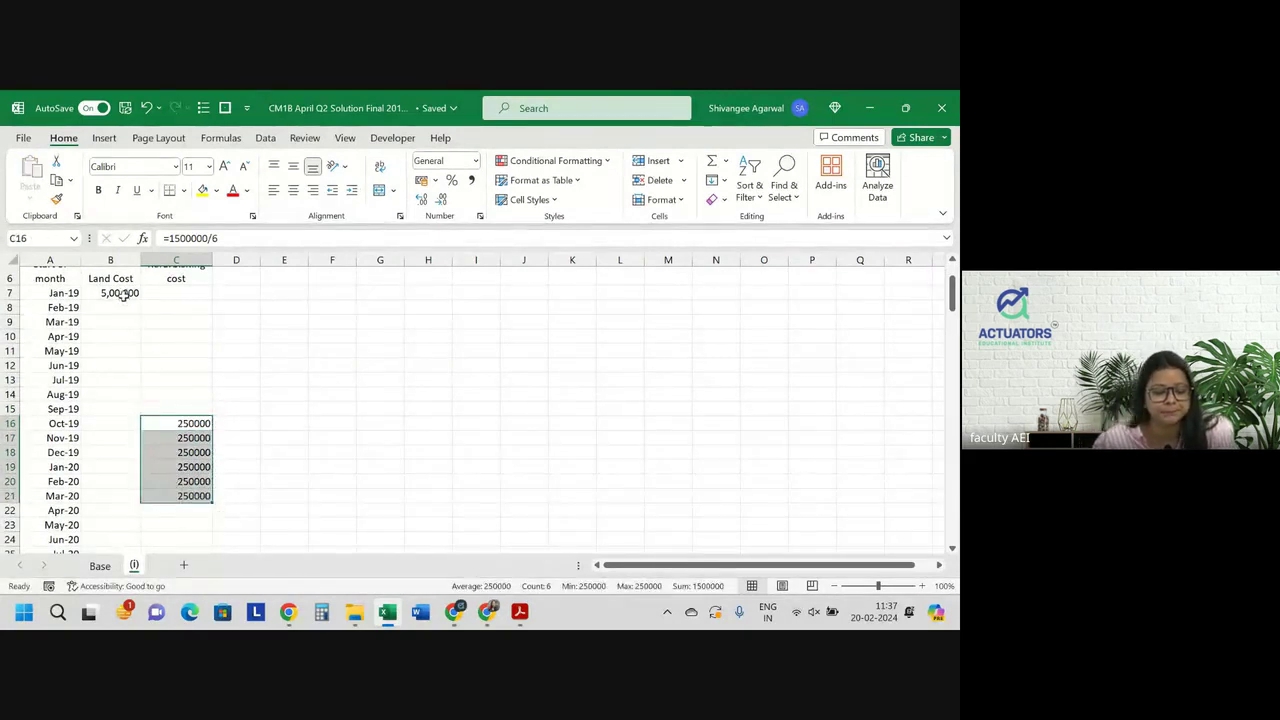
Copy the Land Cost number format onto the instalments with Format Painter
click(125, 293)
click(57, 200)
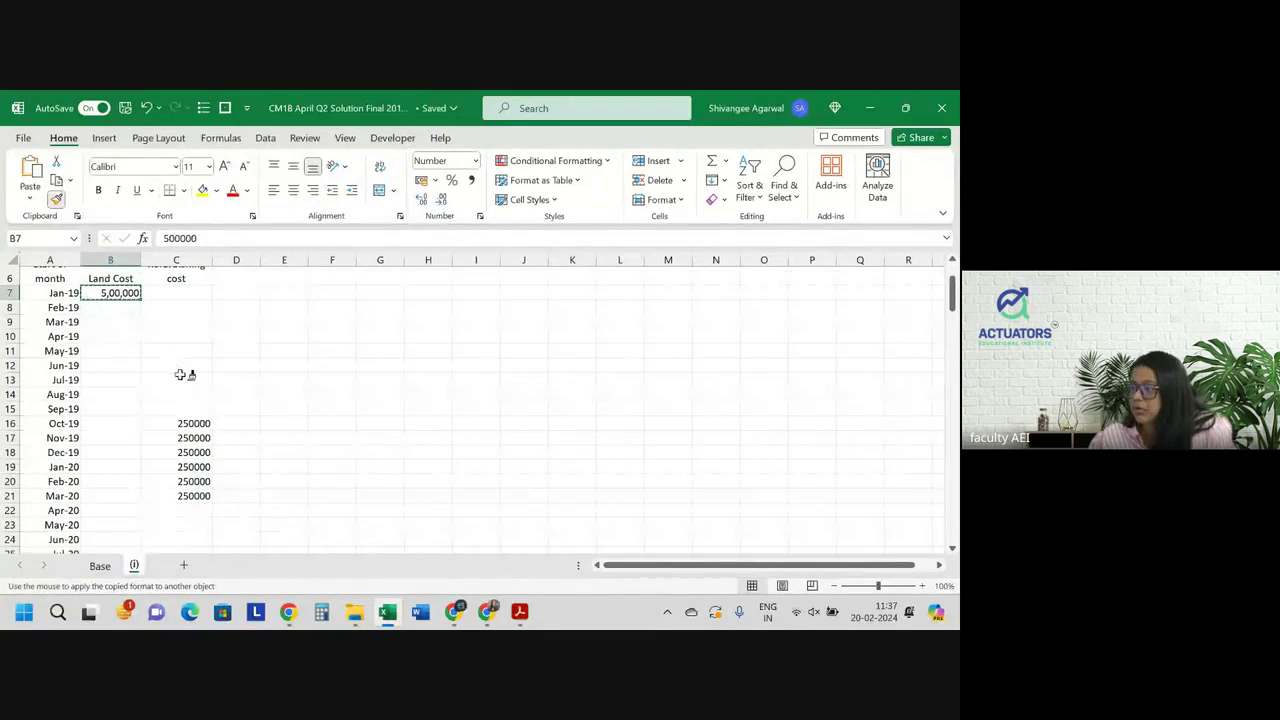
drag(193, 423, 193, 496)
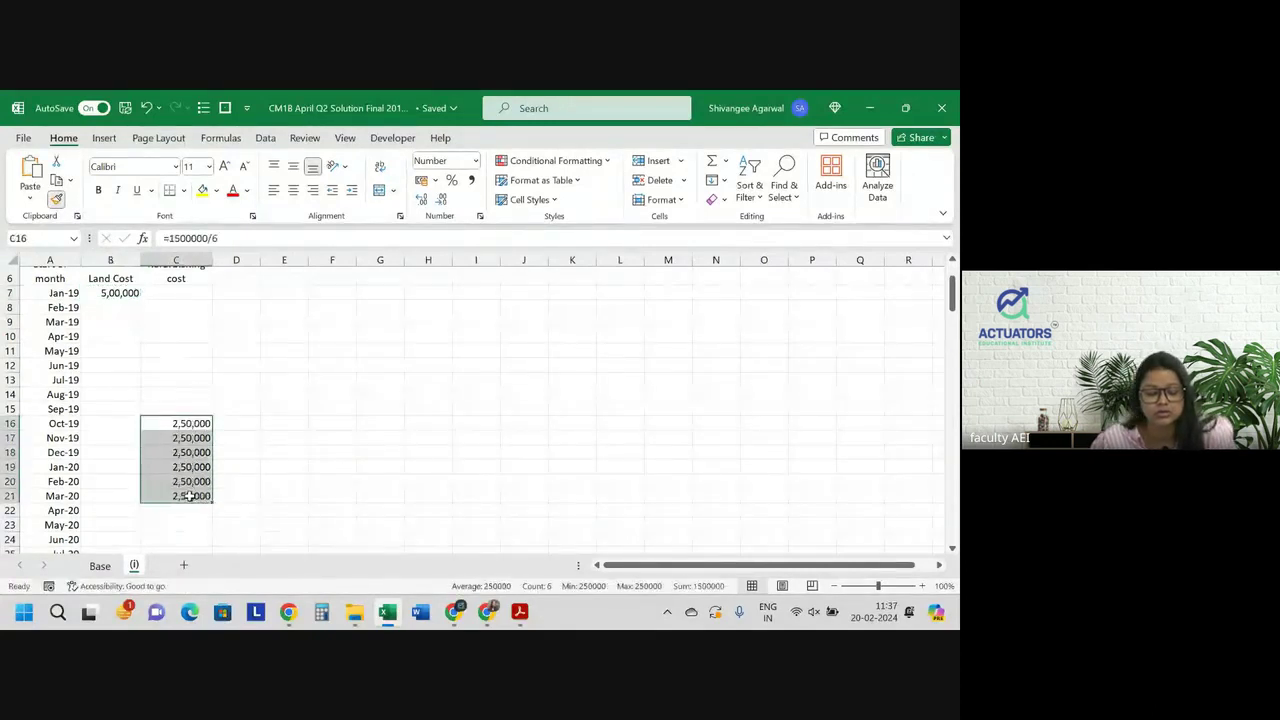
click(221, 364)
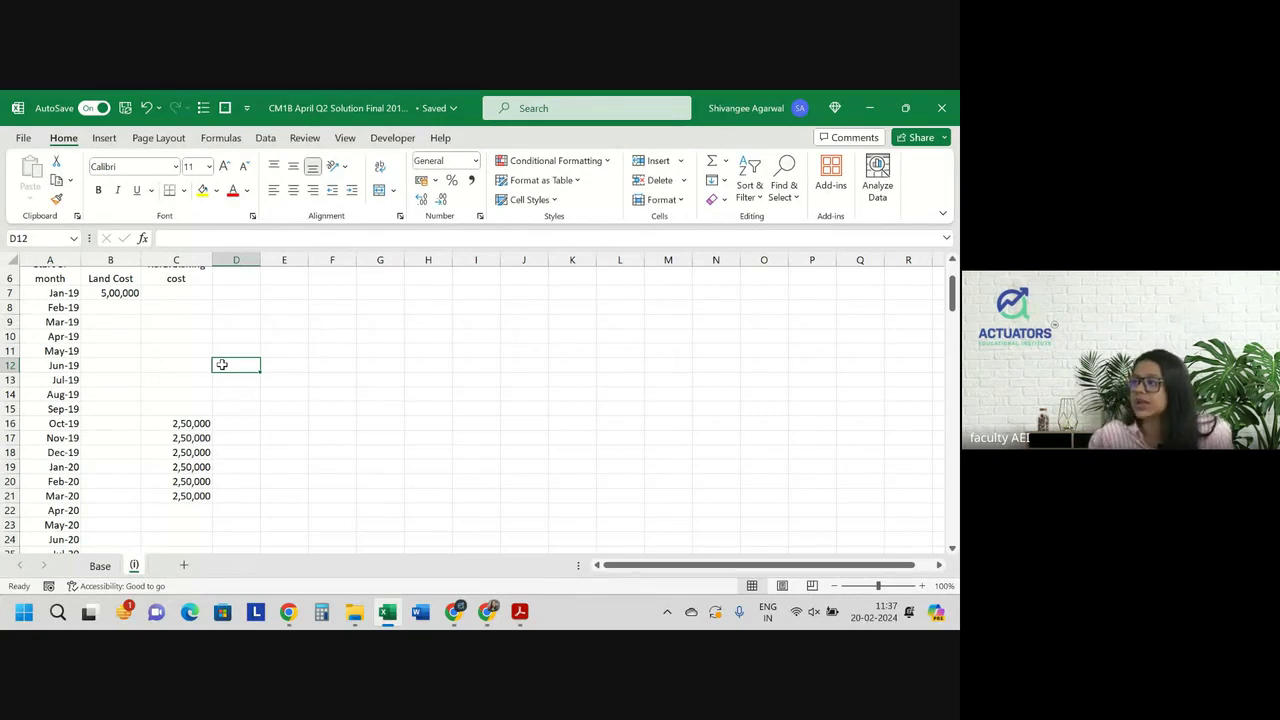
scroll(294, 301, up, 2)
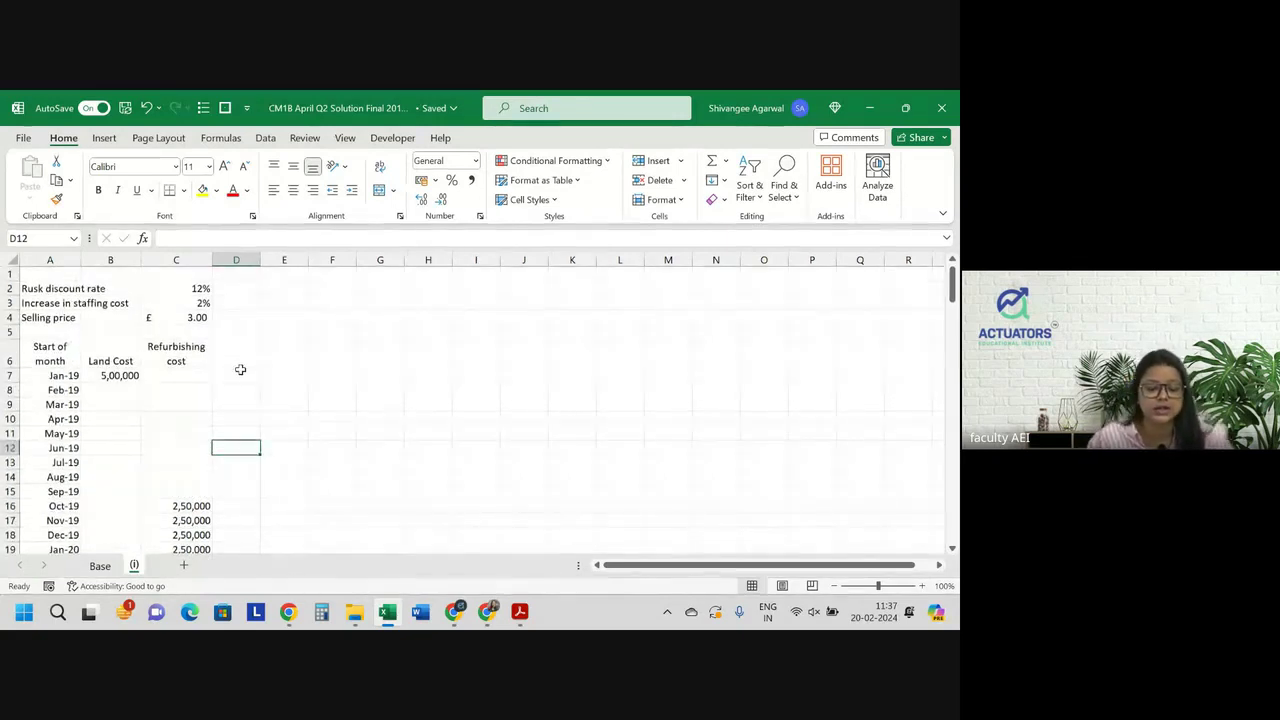
key(alt+Tab)
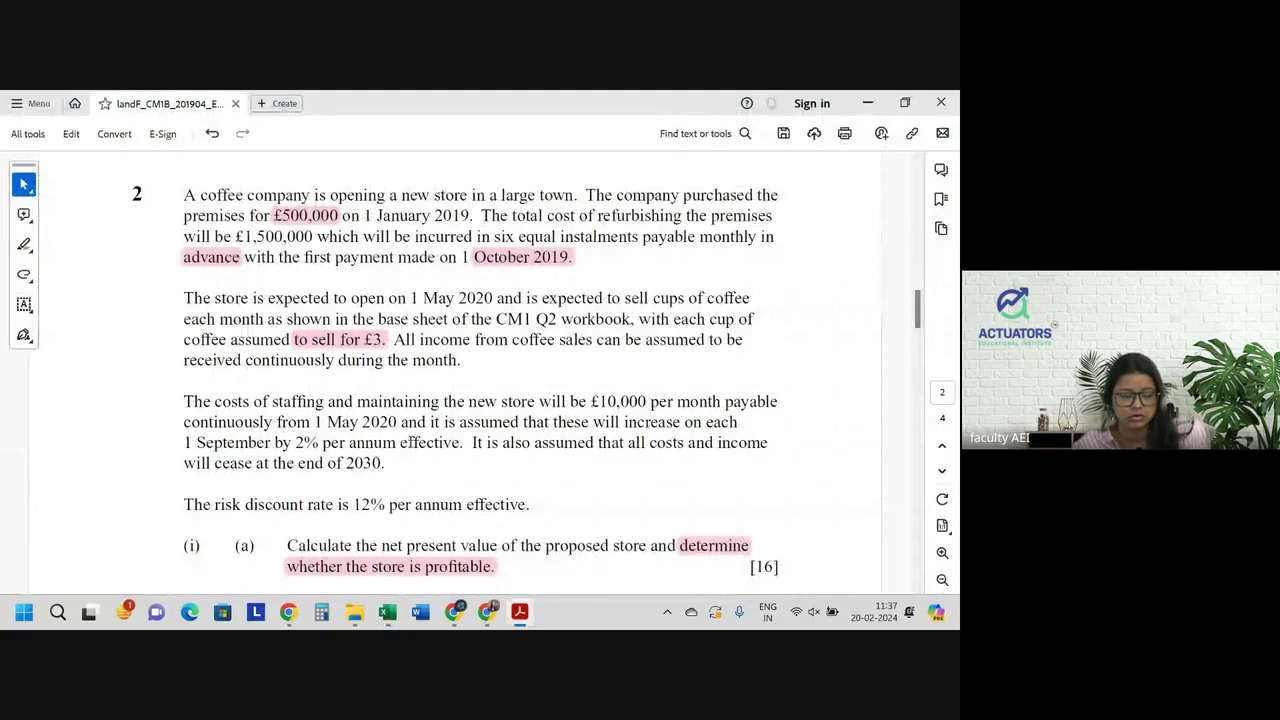
Reread the question's staffing-cost text, then return to the workbook beside the cost columns
scroll(410, 443, down, 1)
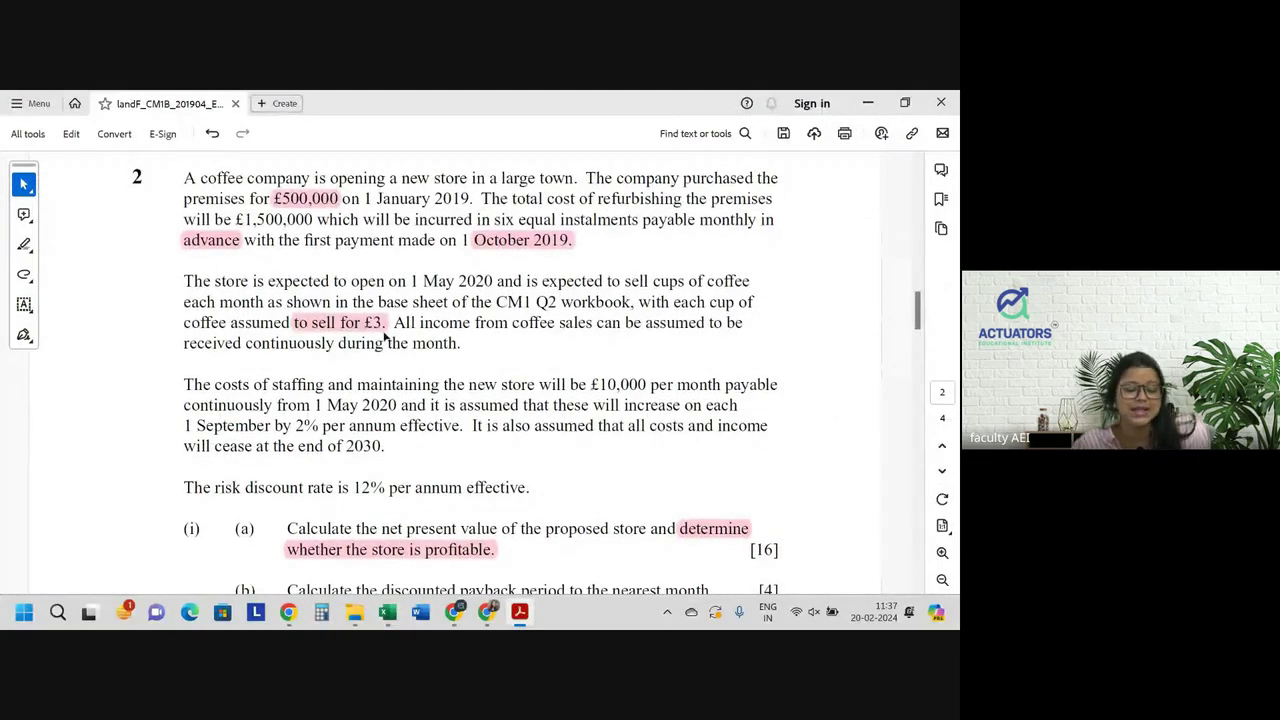
key(alt+Tab)
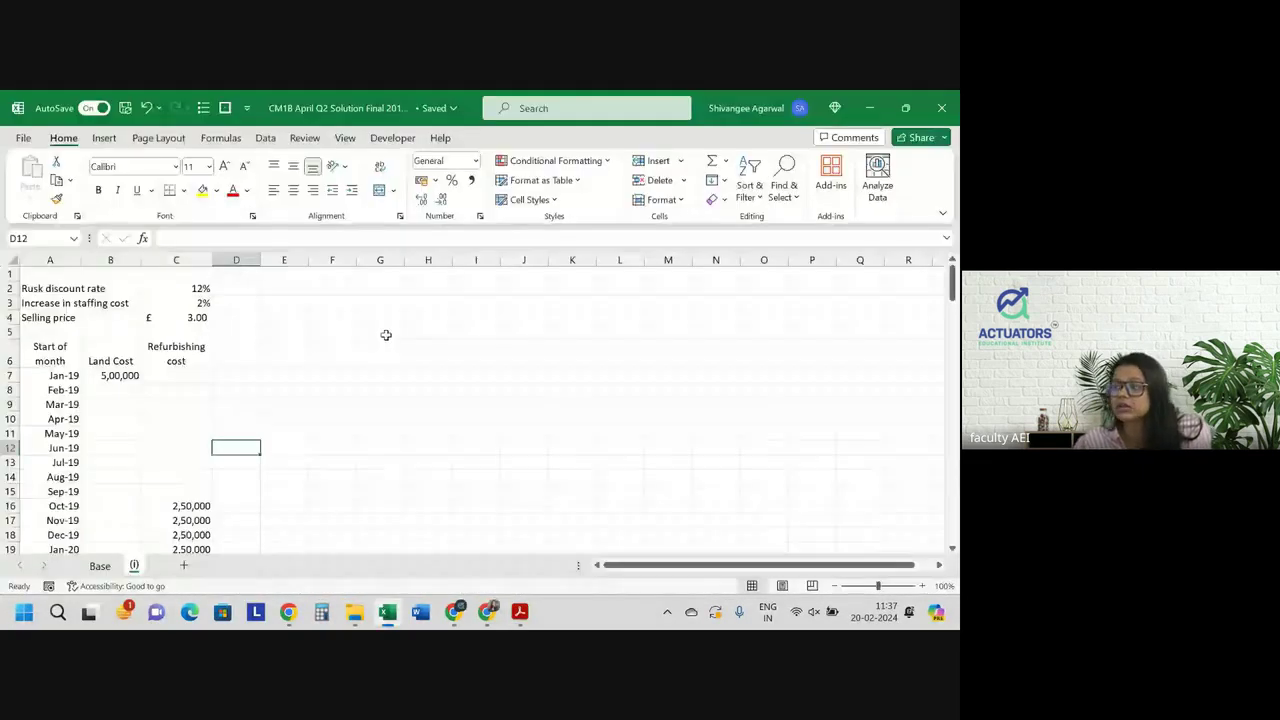
key(alt+Tab)
key(alt+Tab)
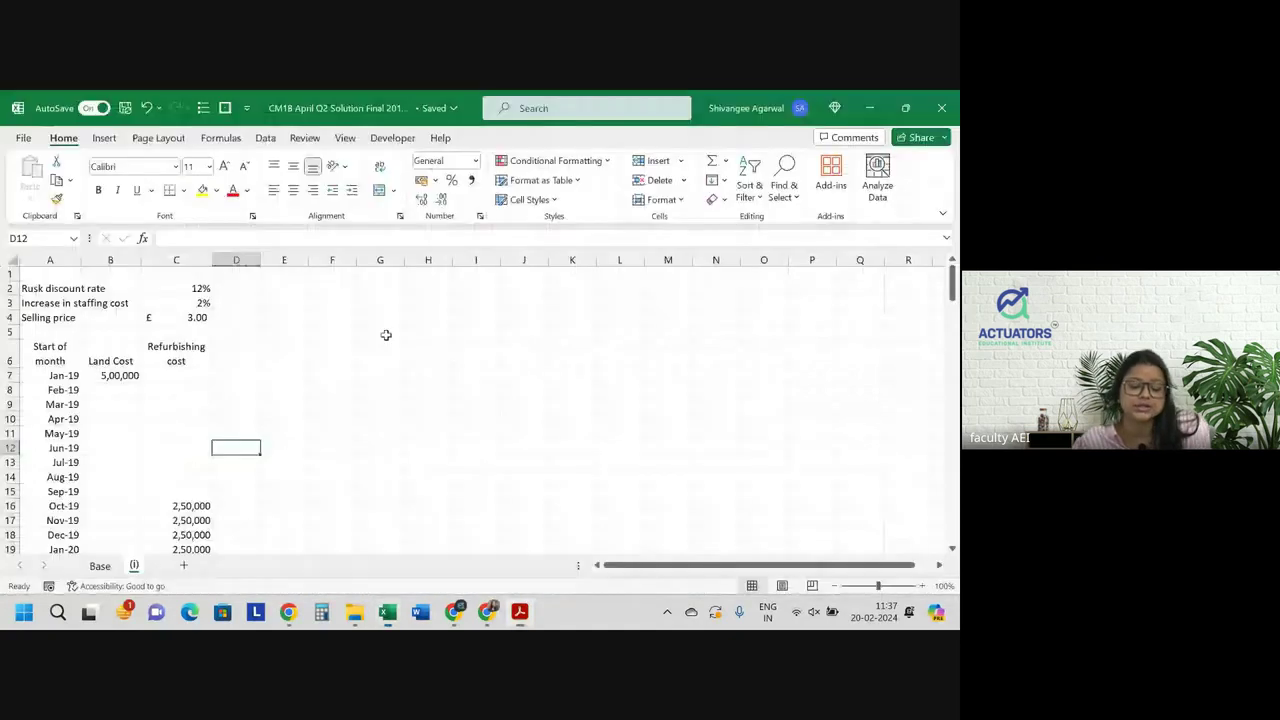
click(237, 331)
Enter the D6 header 'Staffing and maintenance cost' and widen column D to fit it
key(Down)
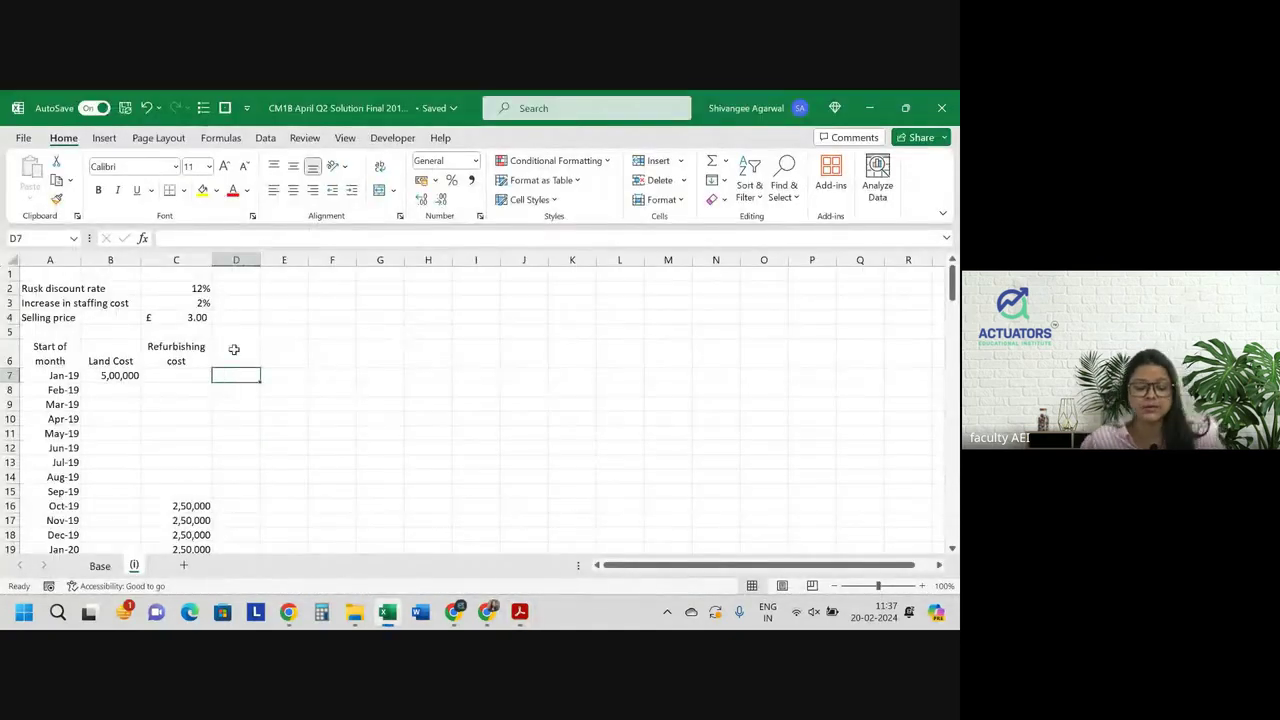
text(Staffin)
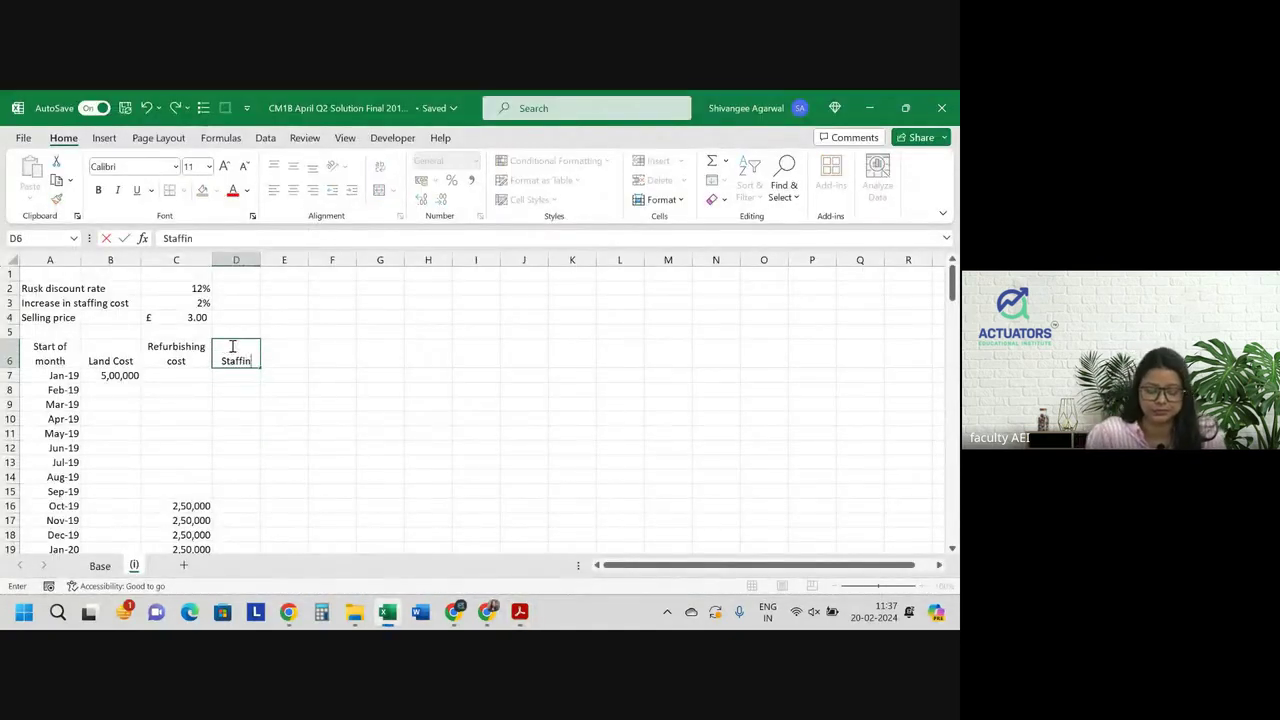
text(g and main)
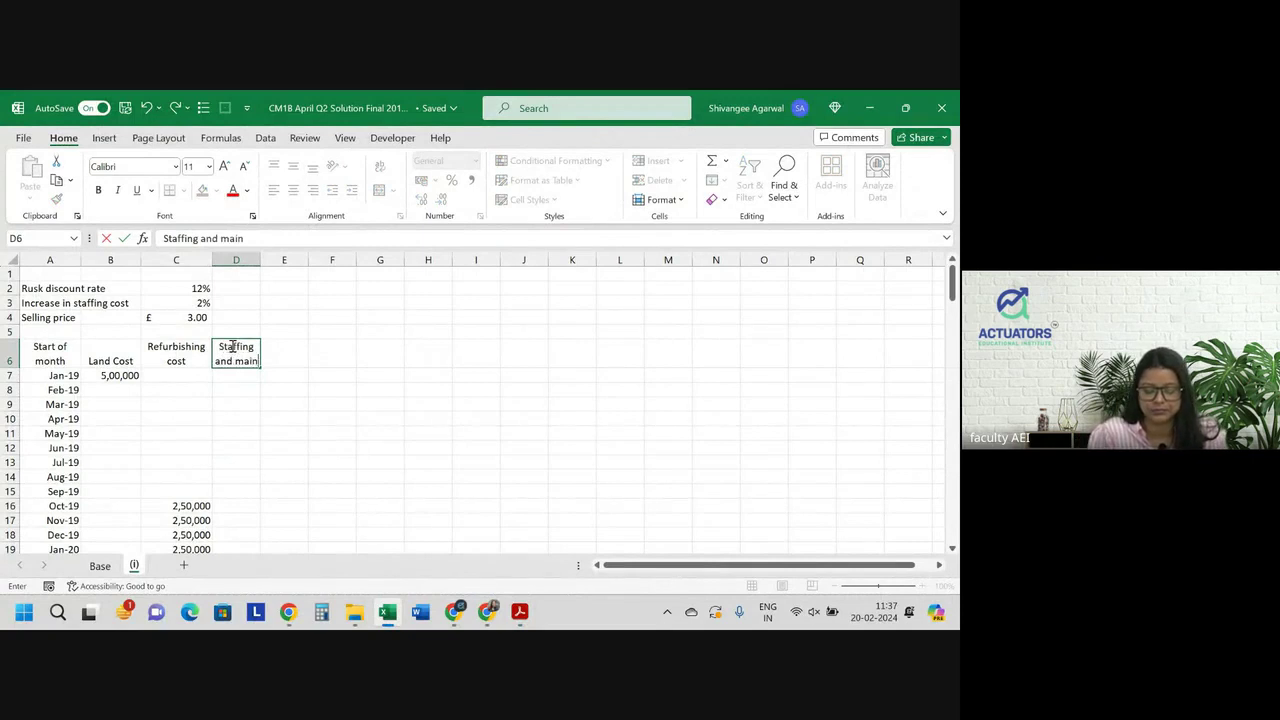
text(taine)
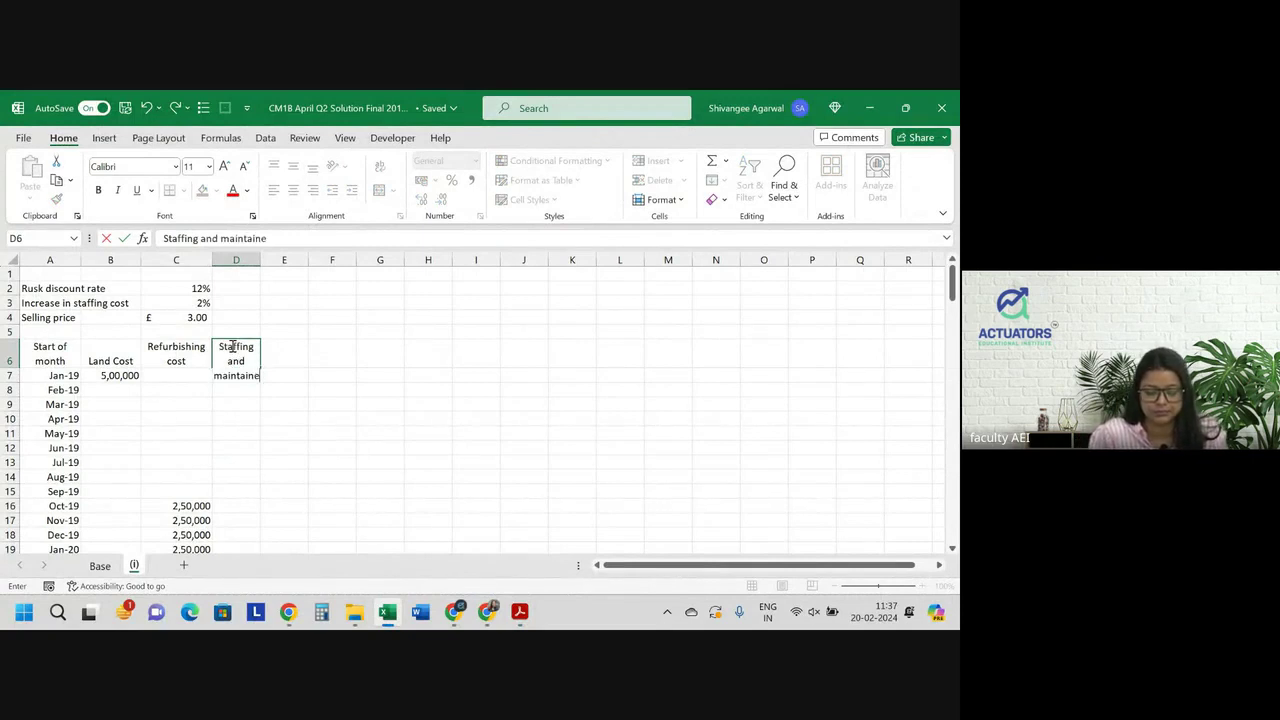
text(nce)
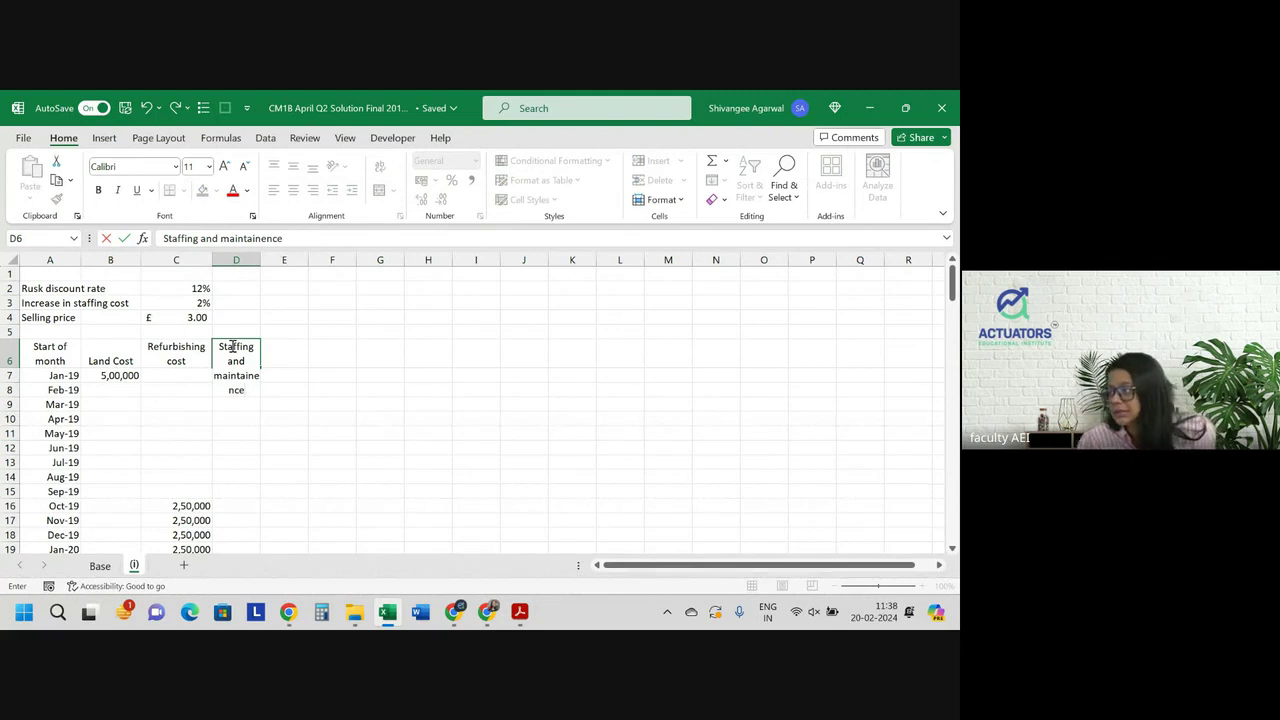
key(BackSpace)
key(BackSpace)
key(BackSpace)
key(BackSpace)
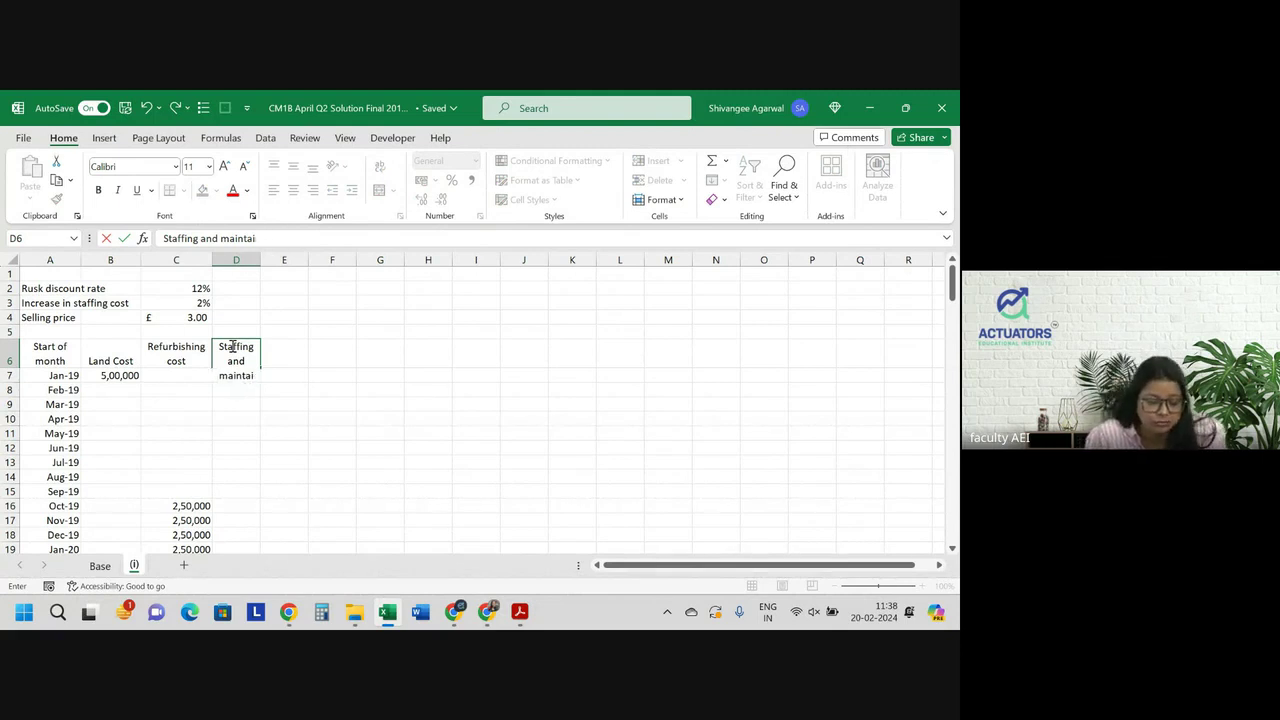
key(BackSpace)
key(BackSpace)
text(enan)
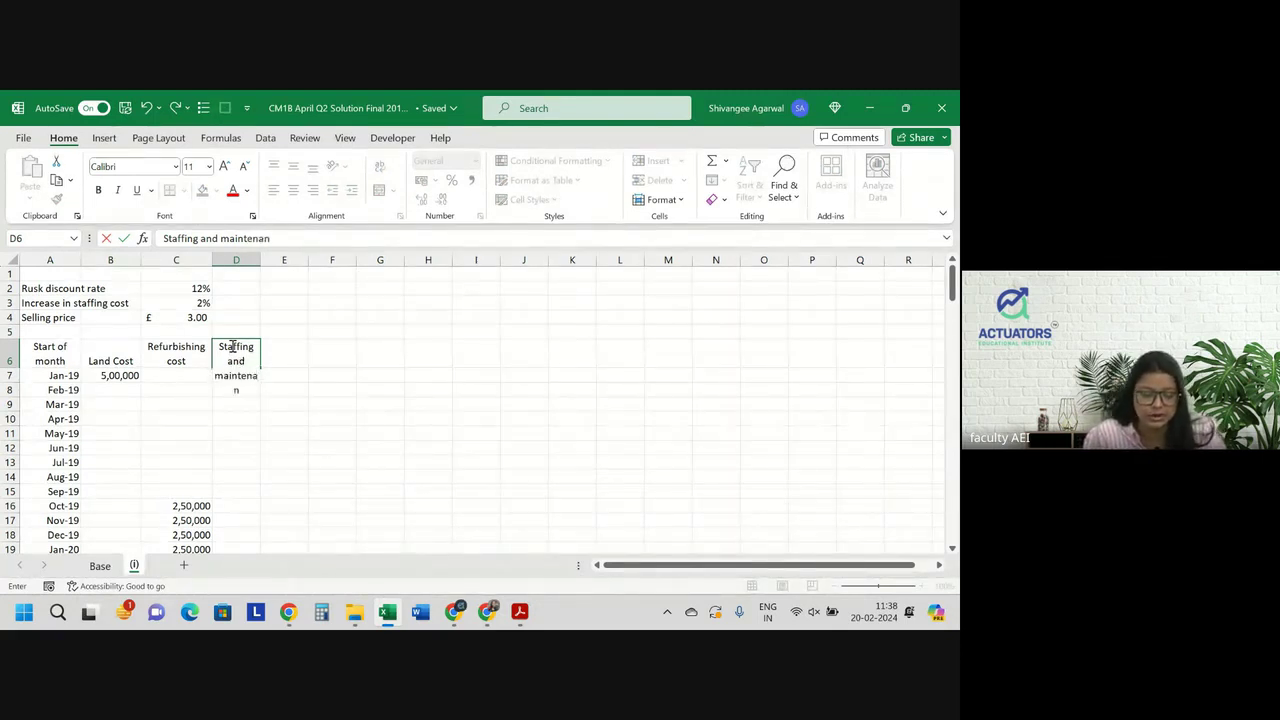
text(ce cost)
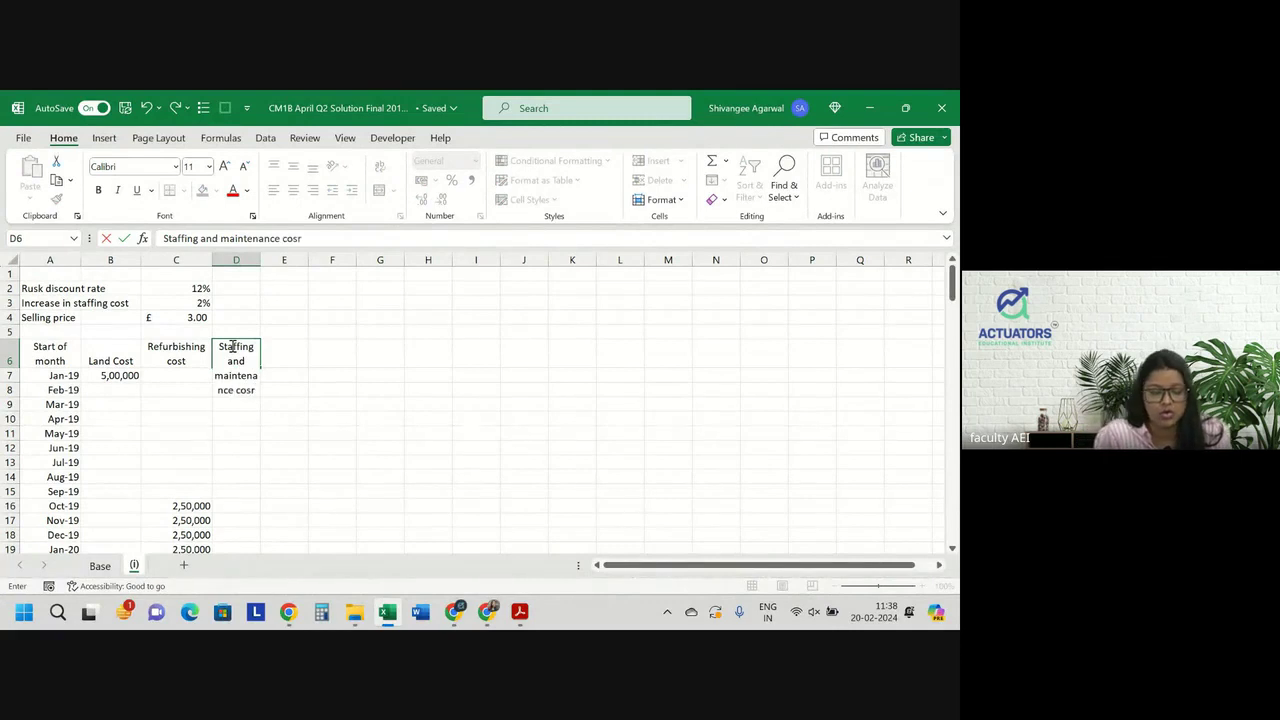
key(Return)
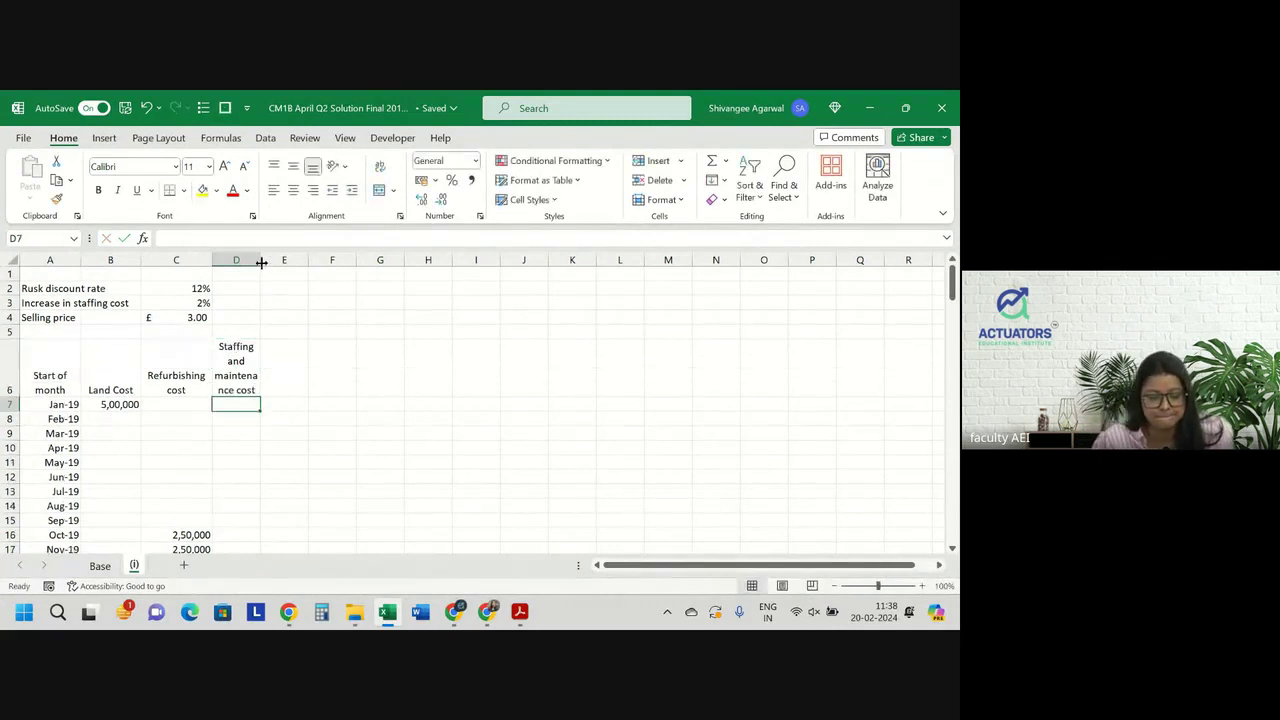
drag(260, 260, 284, 263)
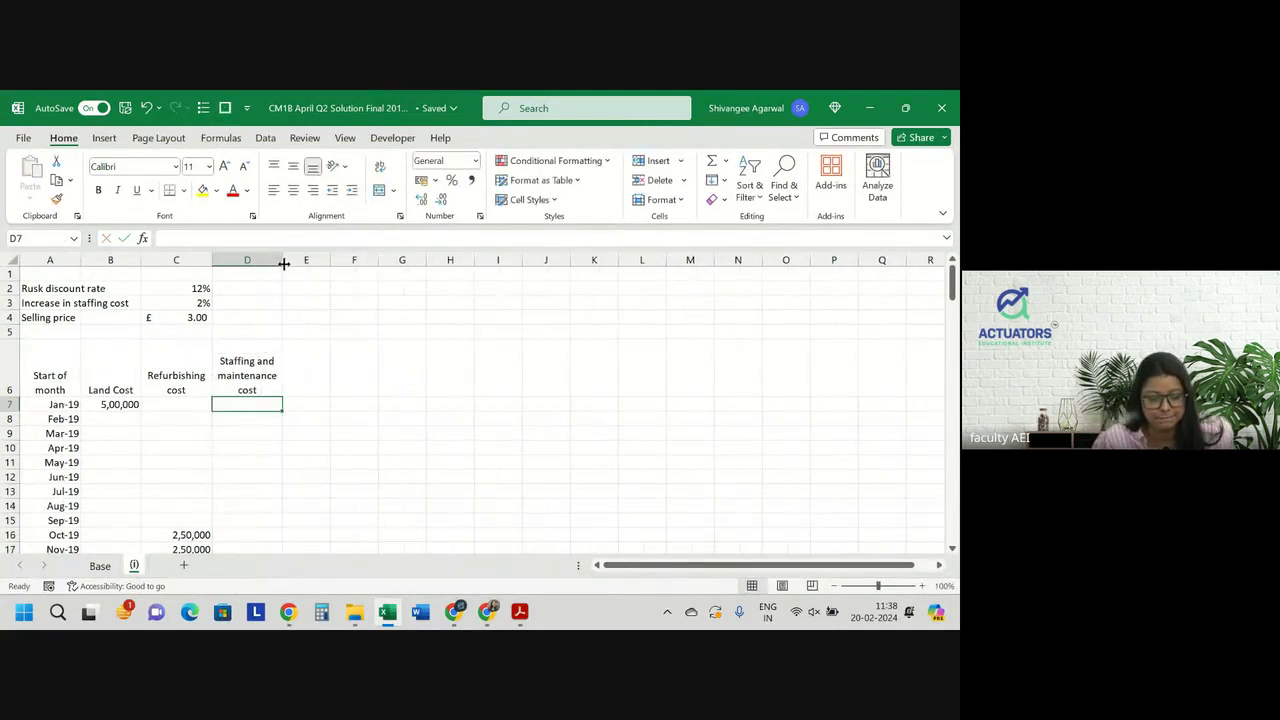
key(alt+Tab)
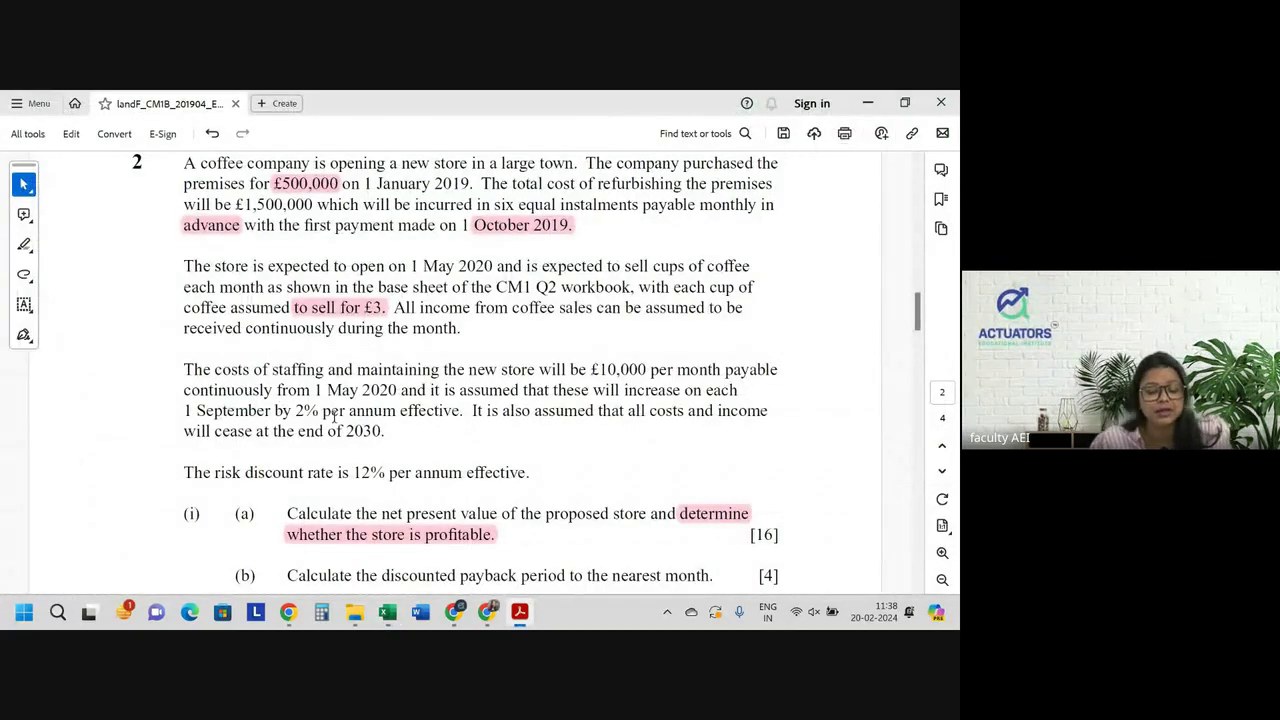
key(alt+Tab)
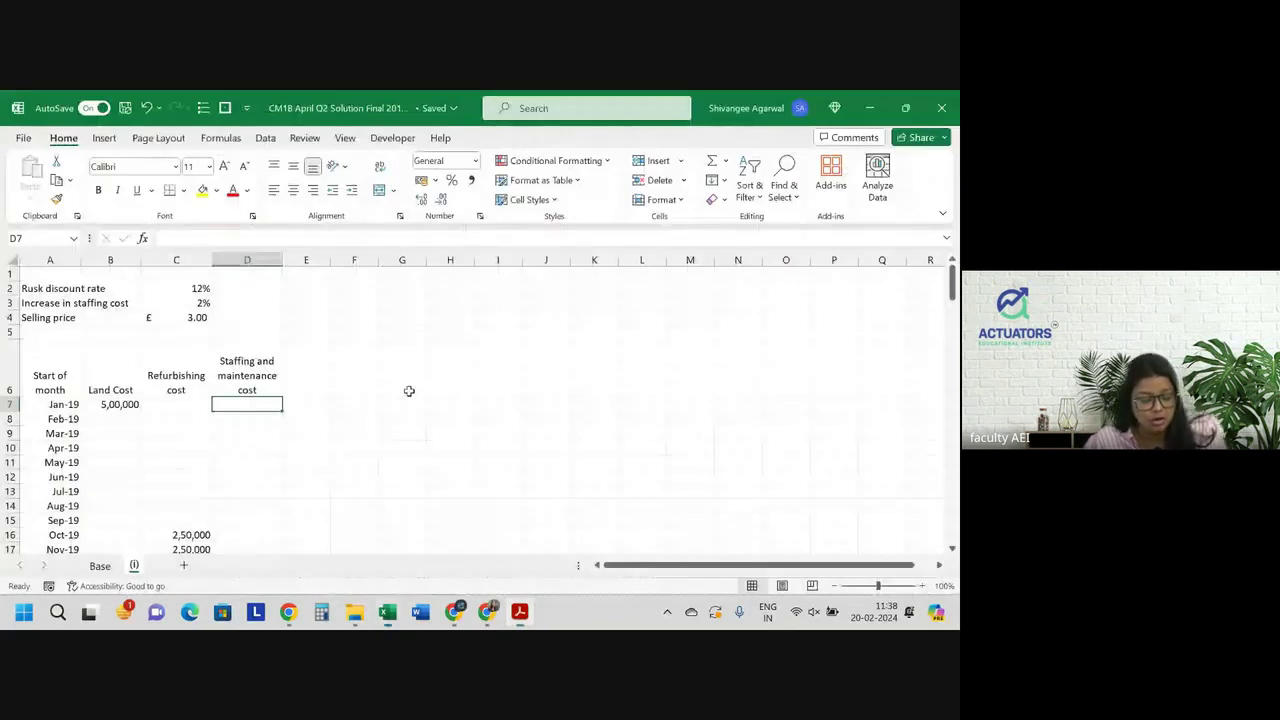
scroll(289, 509, down, 1)
scroll(289, 509, down, 1)
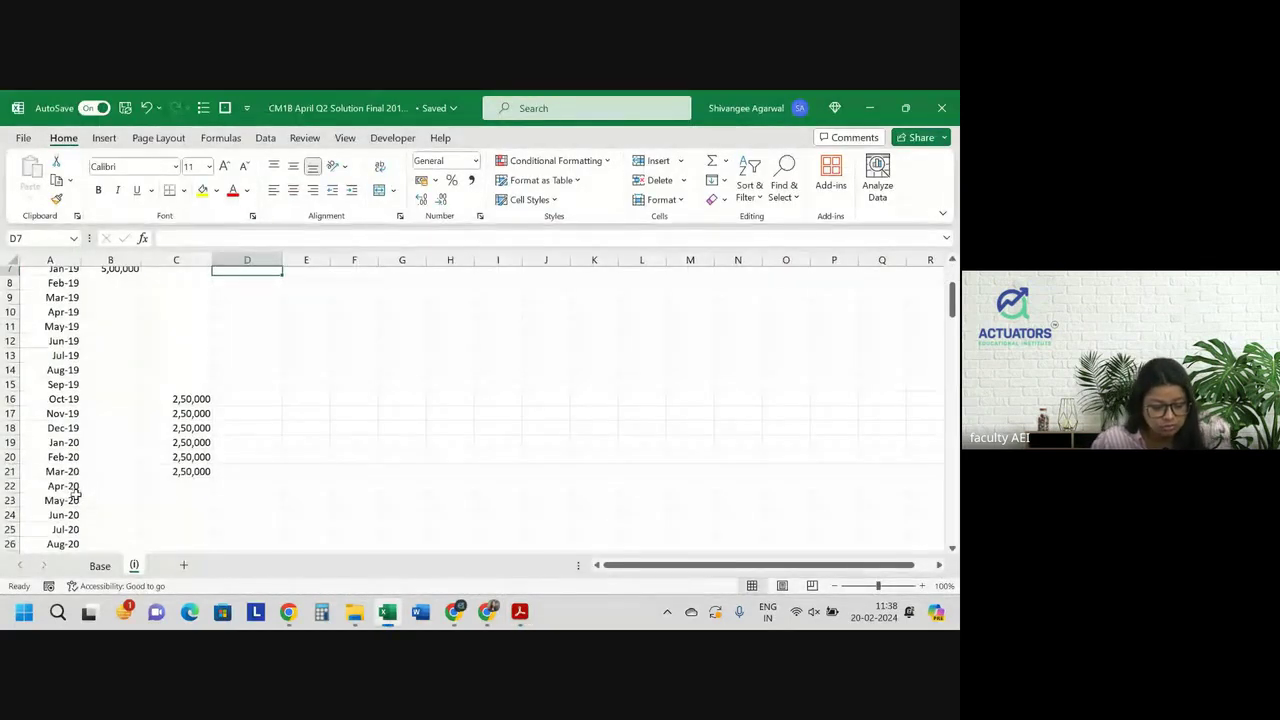
click(235, 489)
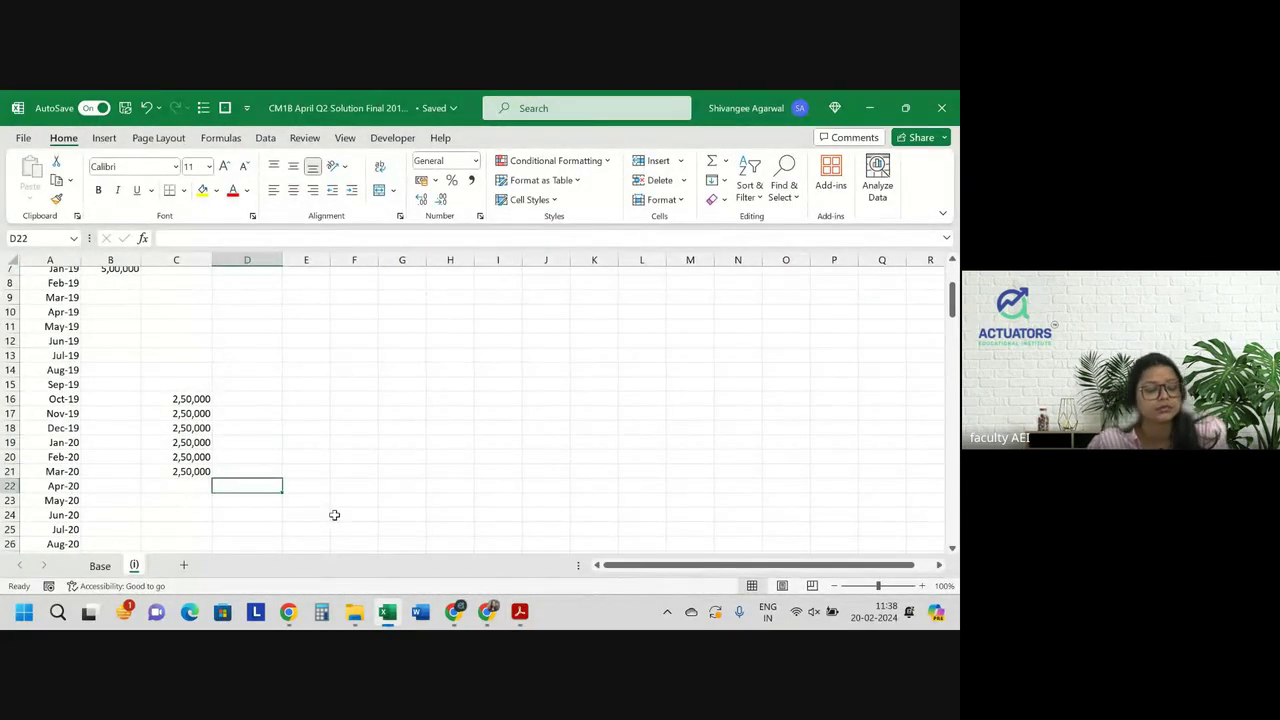
key(alt+Tab)
key(alt+Tab)
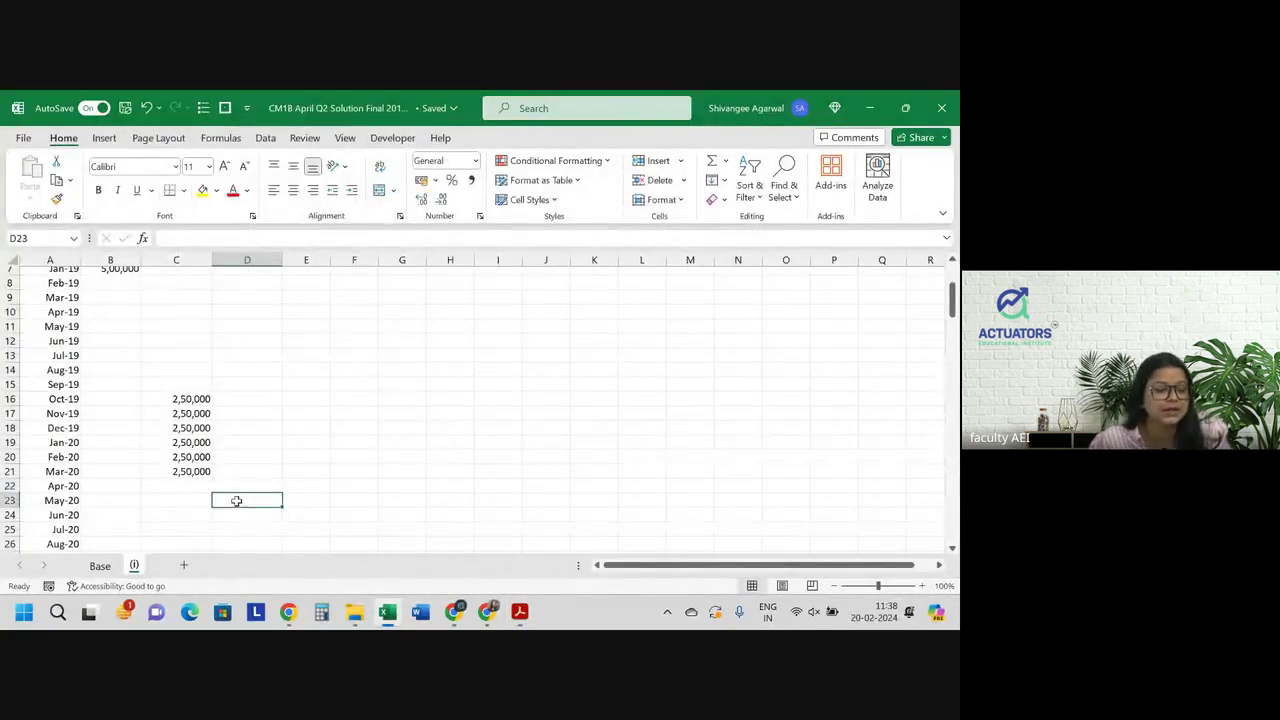
key(alt+Tab)
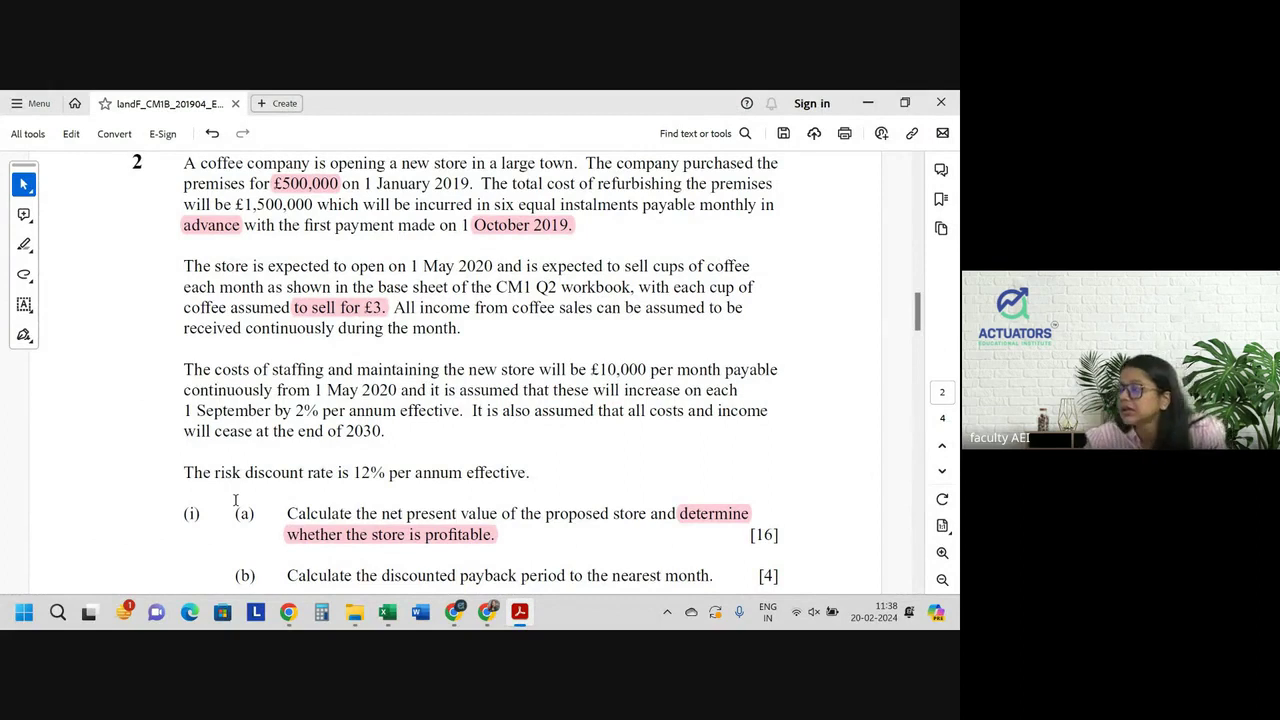
key(alt+Tab)
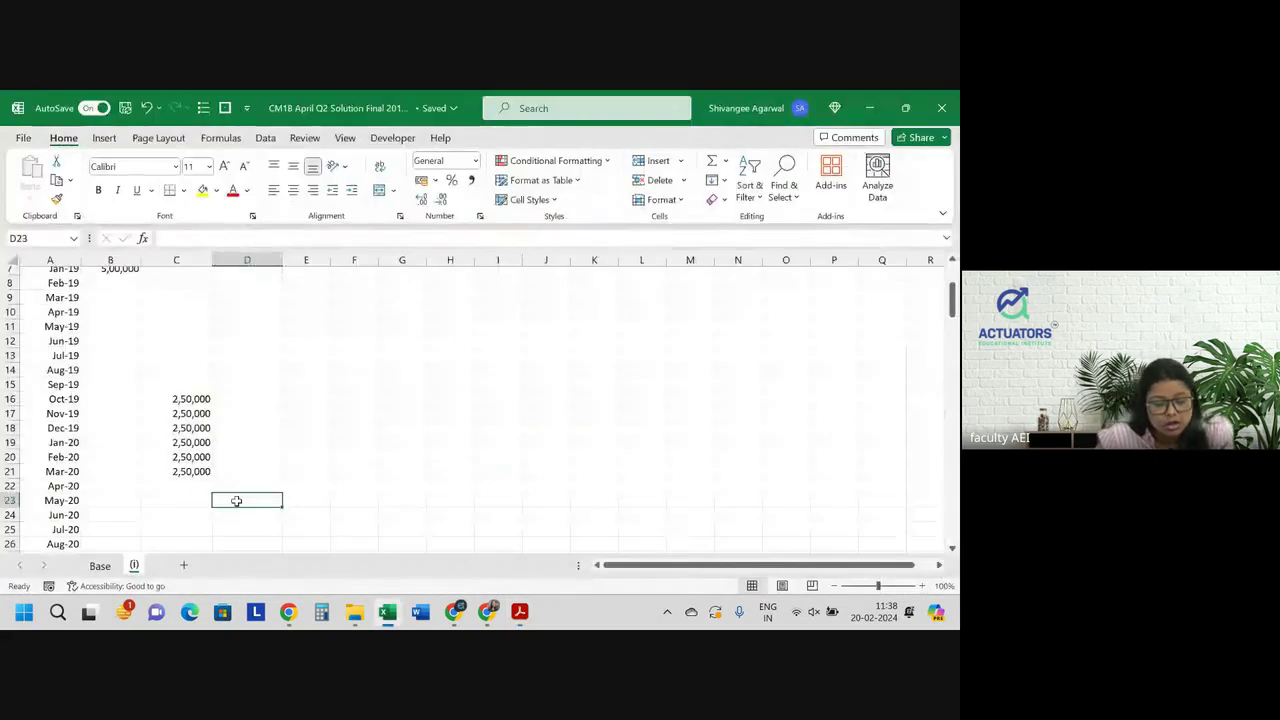
key(alt+Tab)
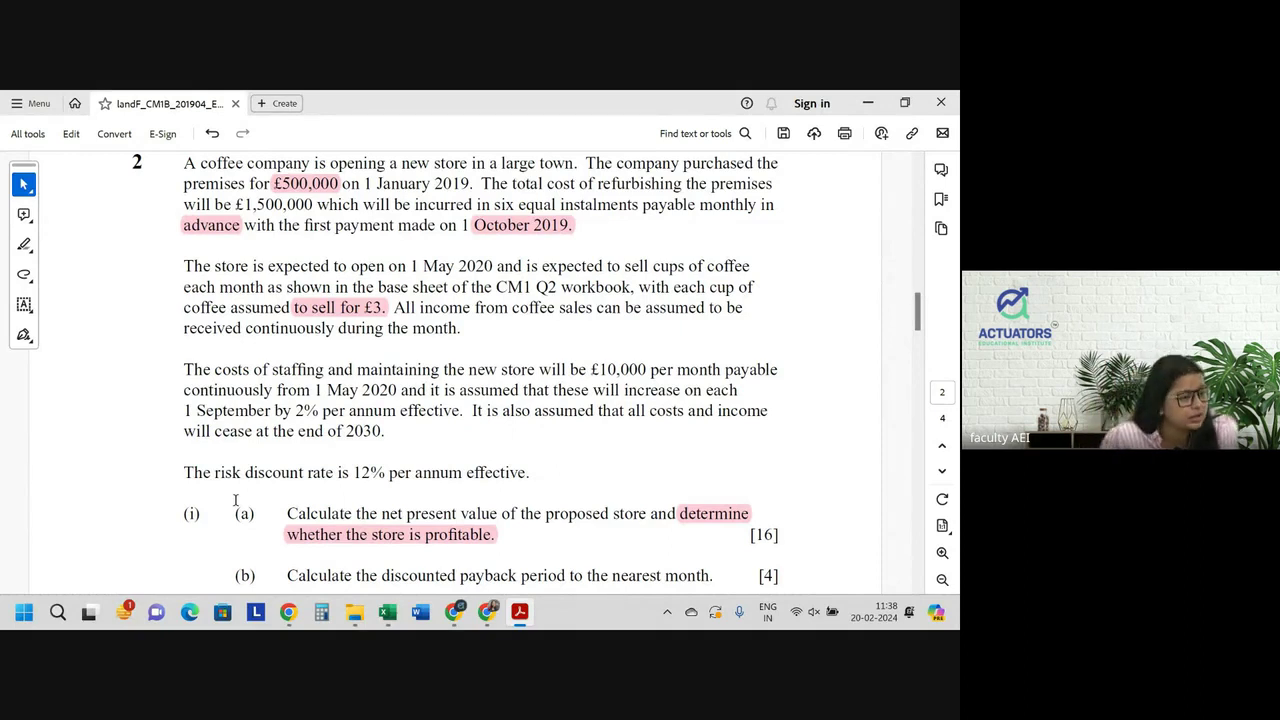
key(alt+Tab)
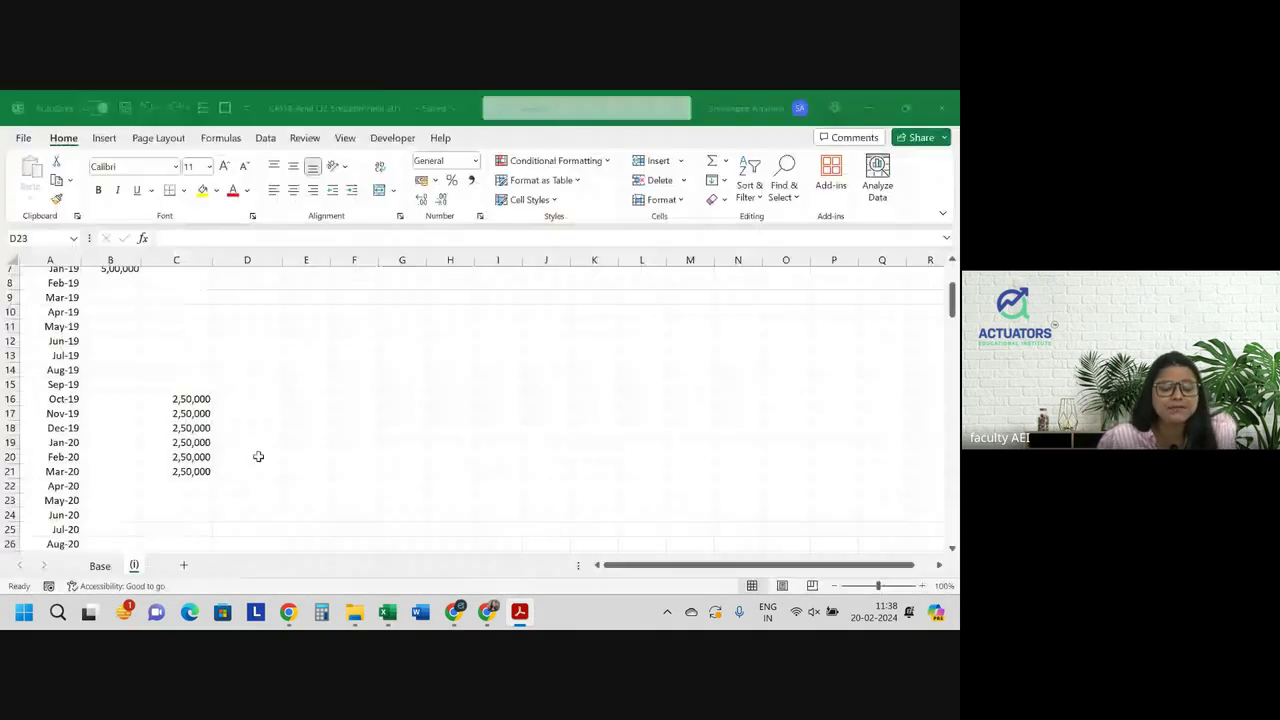
scroll(263, 327, up, 2)
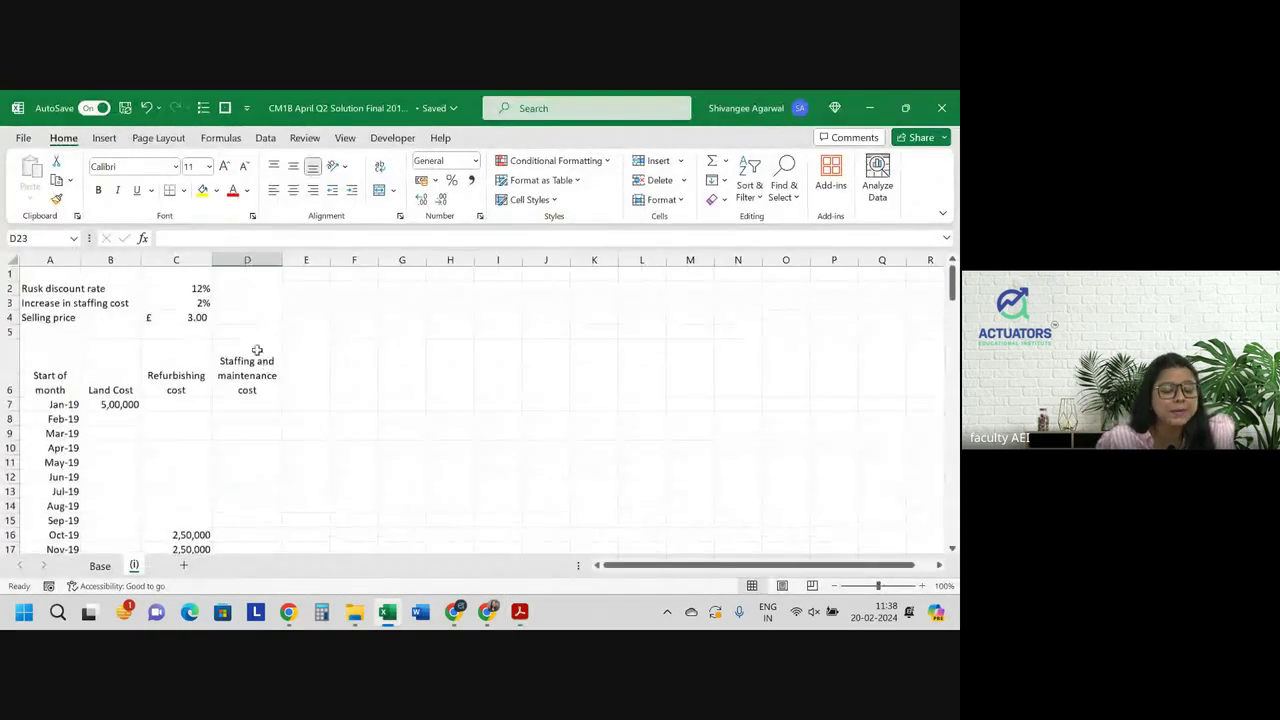
scroll(241, 378, down, 2)
scroll(241, 378, down, 2)
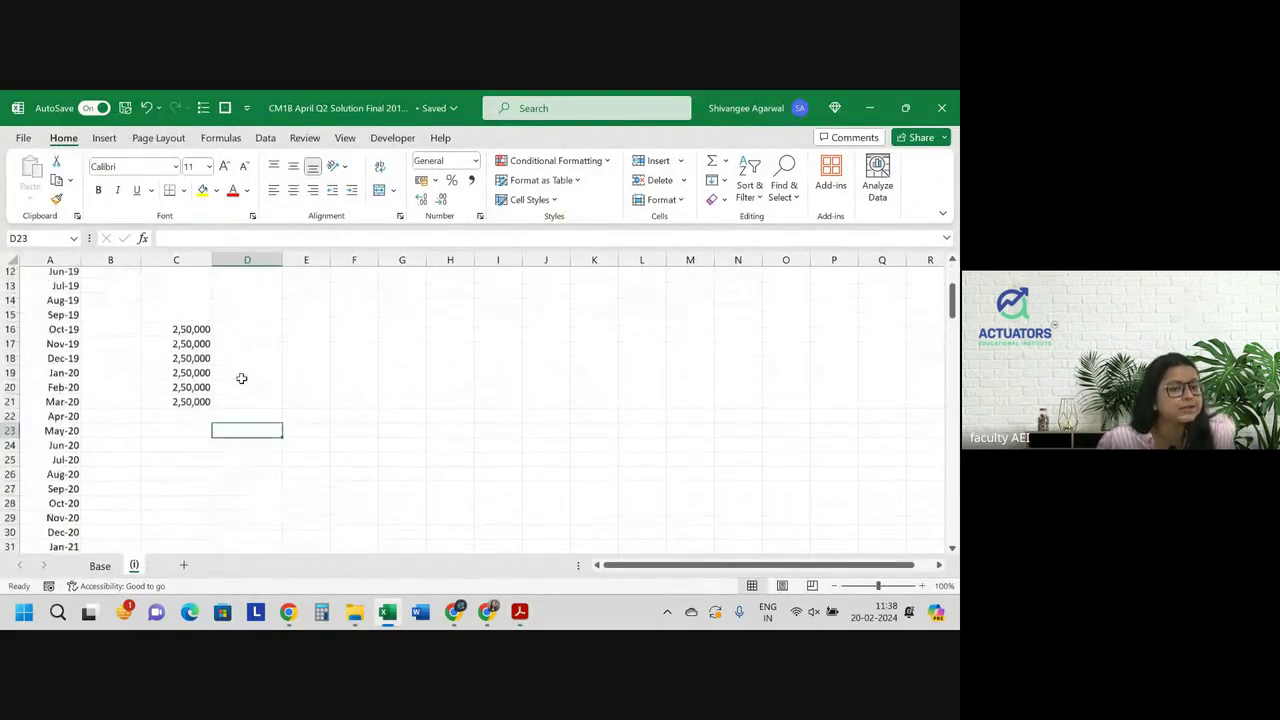
scroll(241, 378, down, 2)
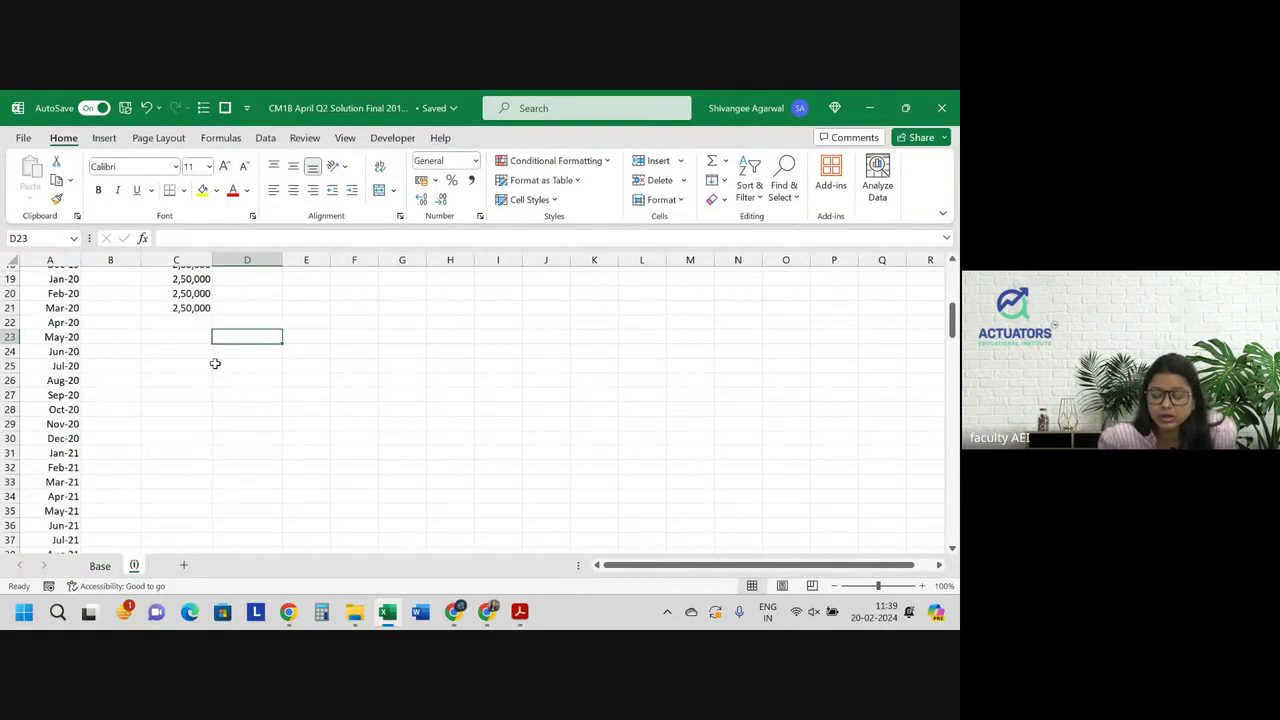
Enter 10000 in D23 and begin D24's formula with =IF(MONTH(A24)=9,
text(10000)
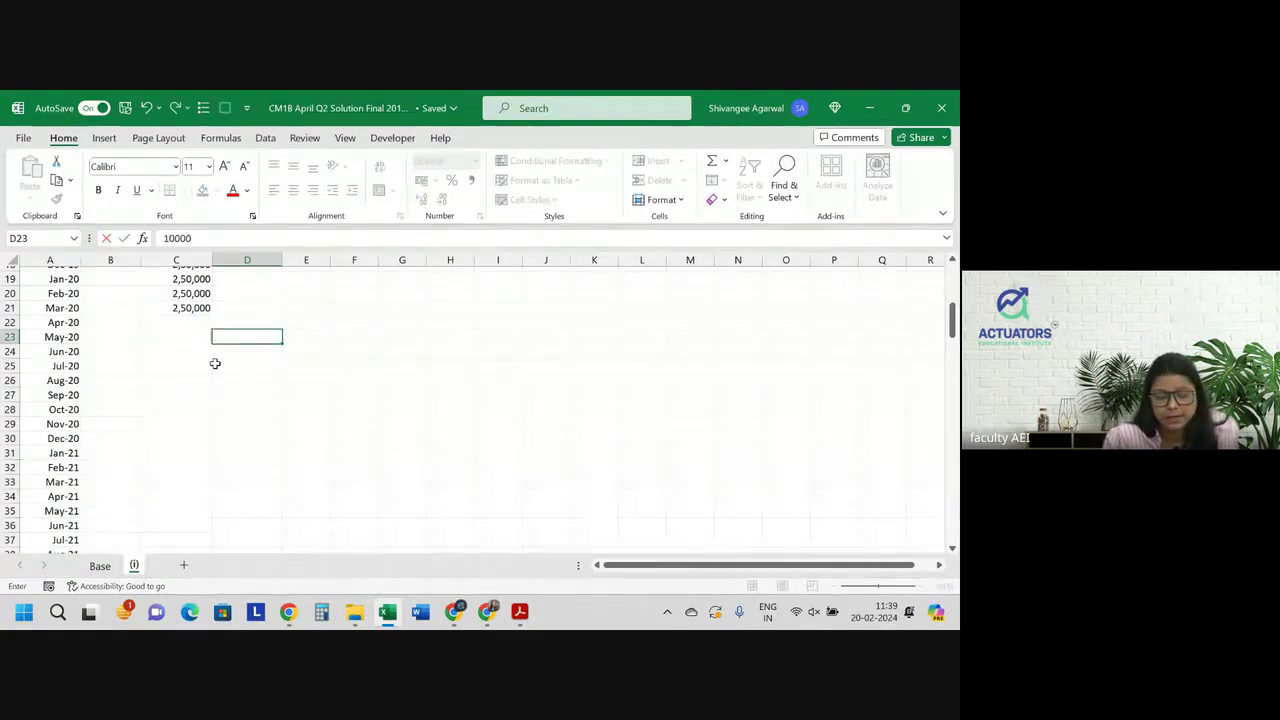
key(Return)
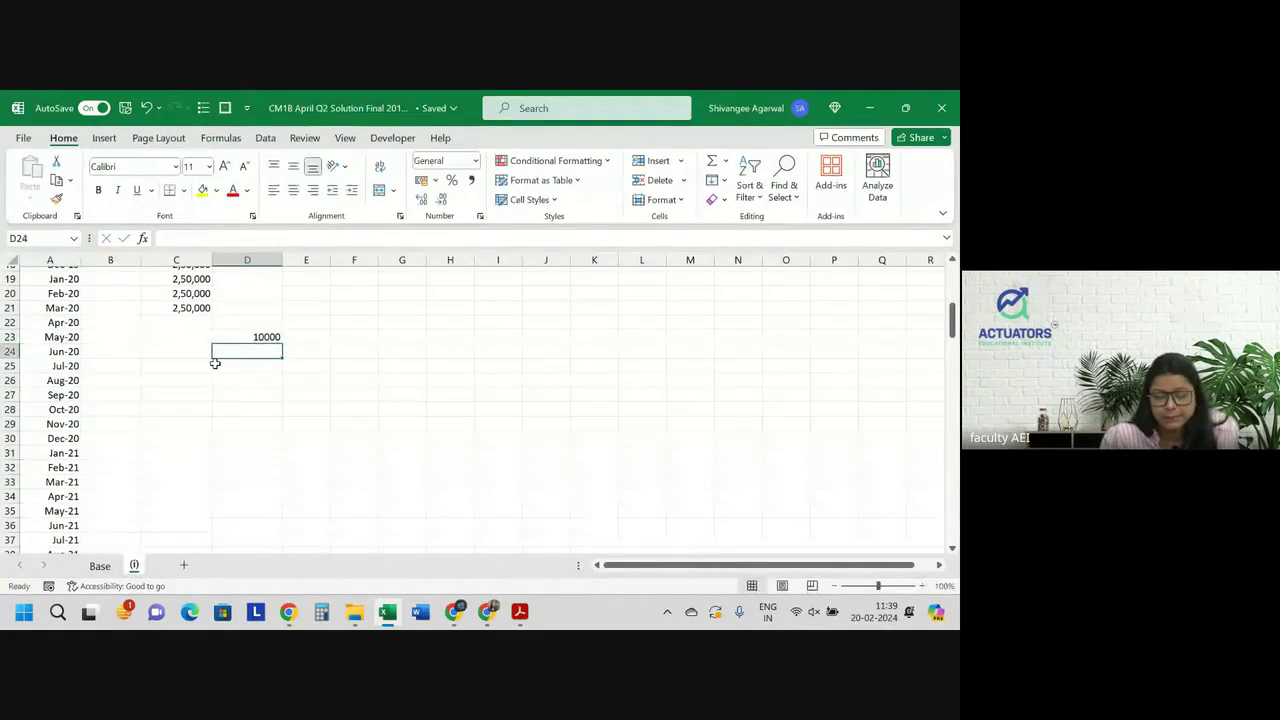
text(=)
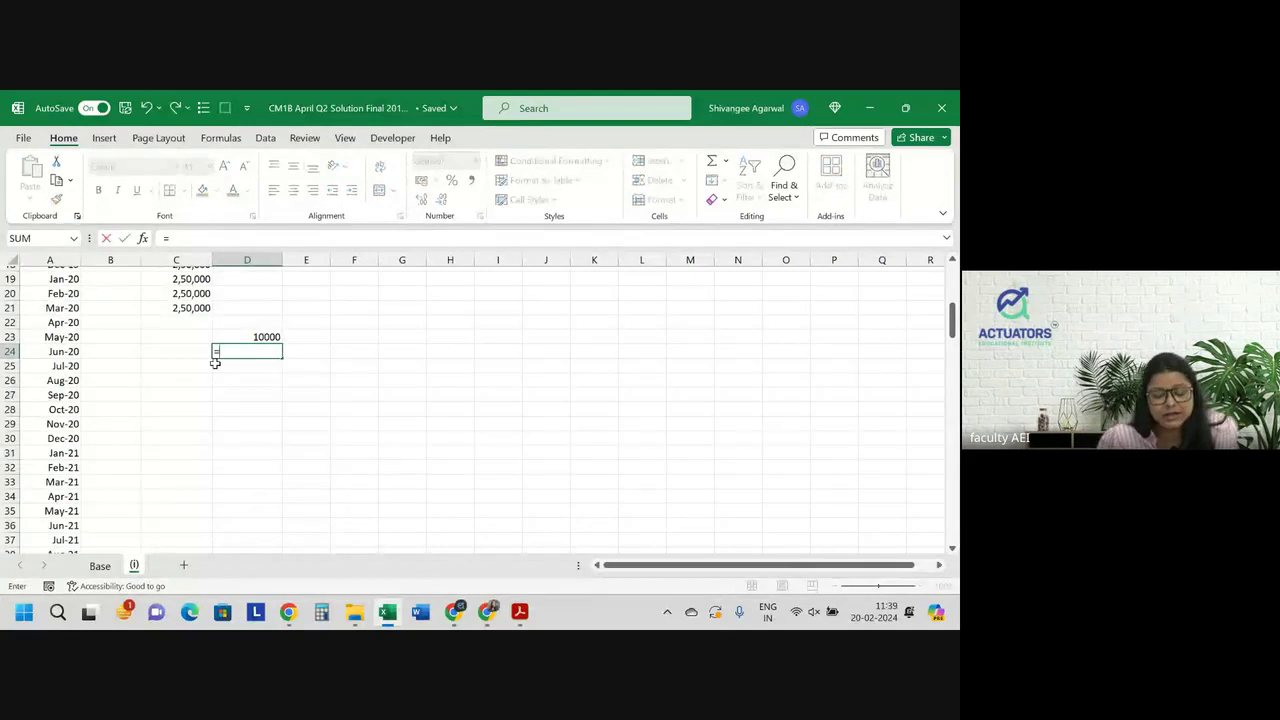
text(if()
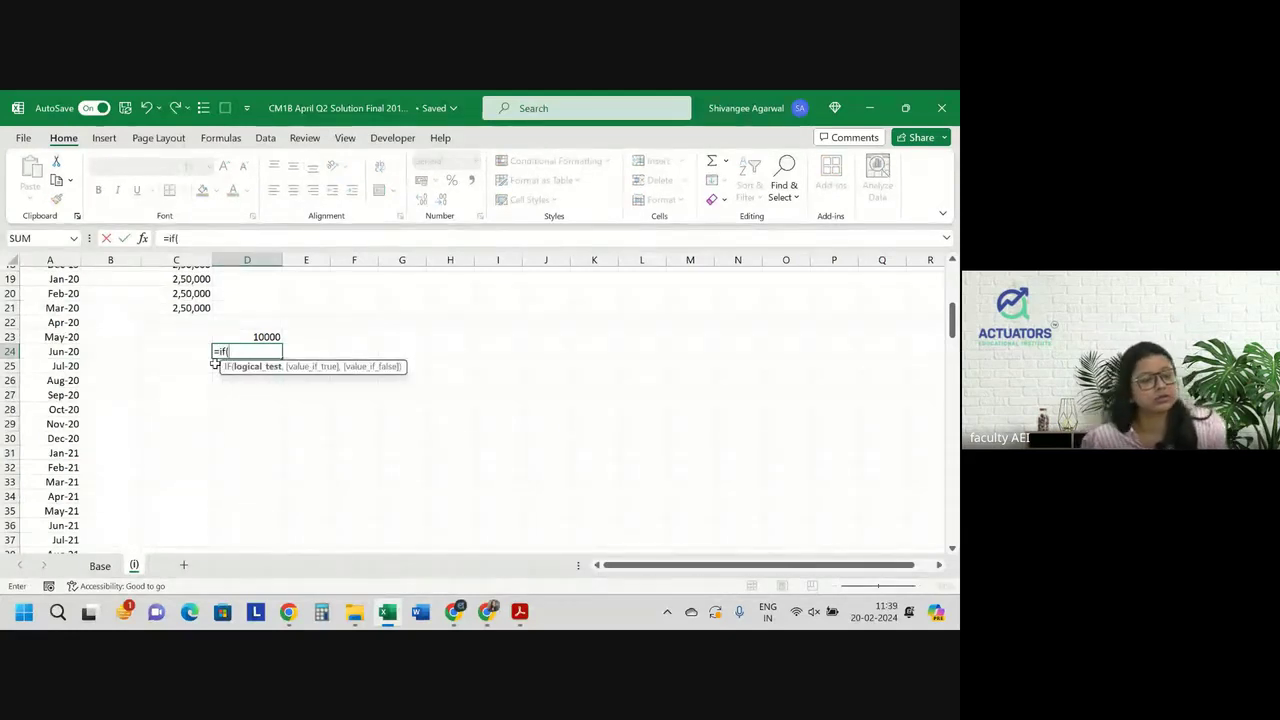
key(Left)
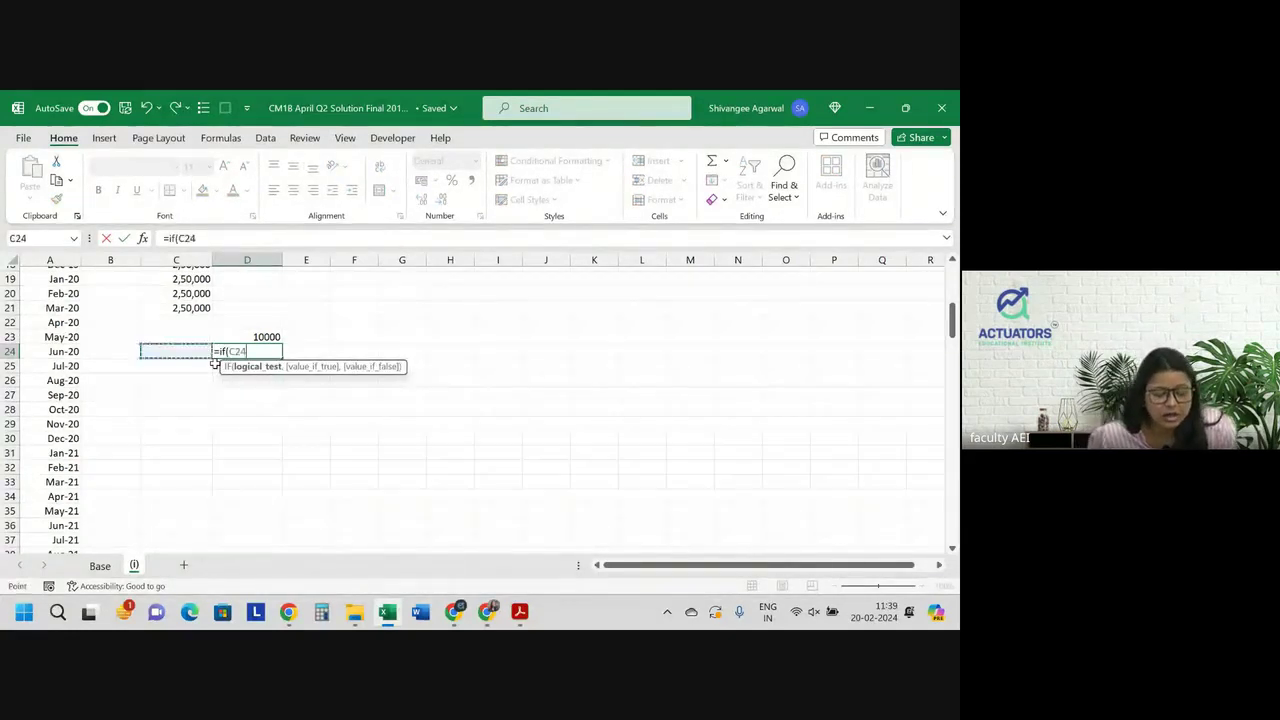
key(Left)
key(Left)
text(=)
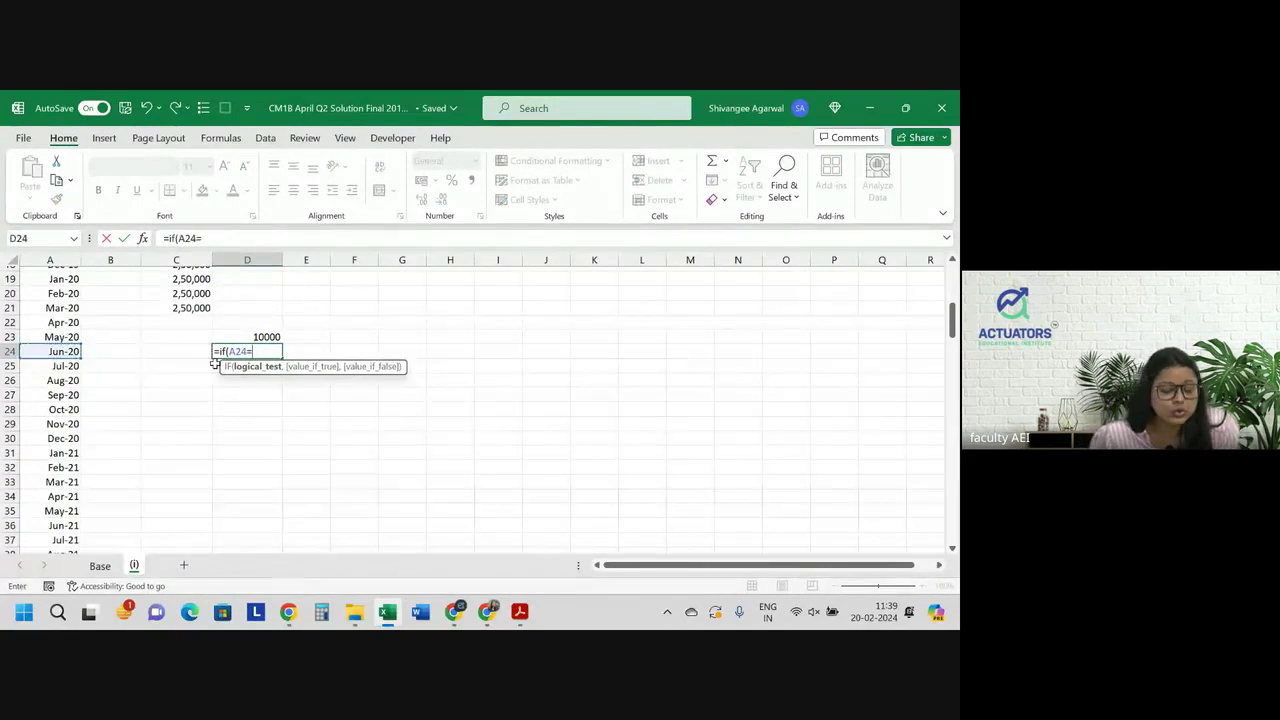
key(BackSpace)
key(BackSpace)
key(BackSpace)
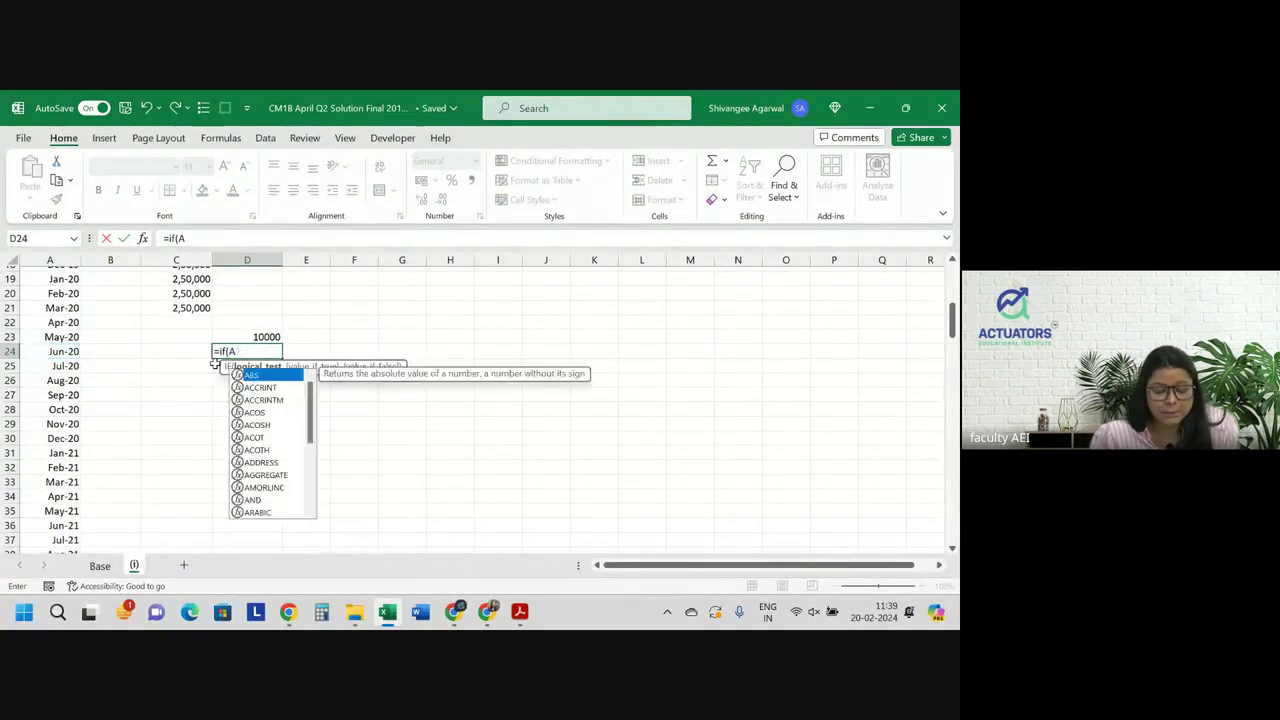
key(BackSpace)
text(month()
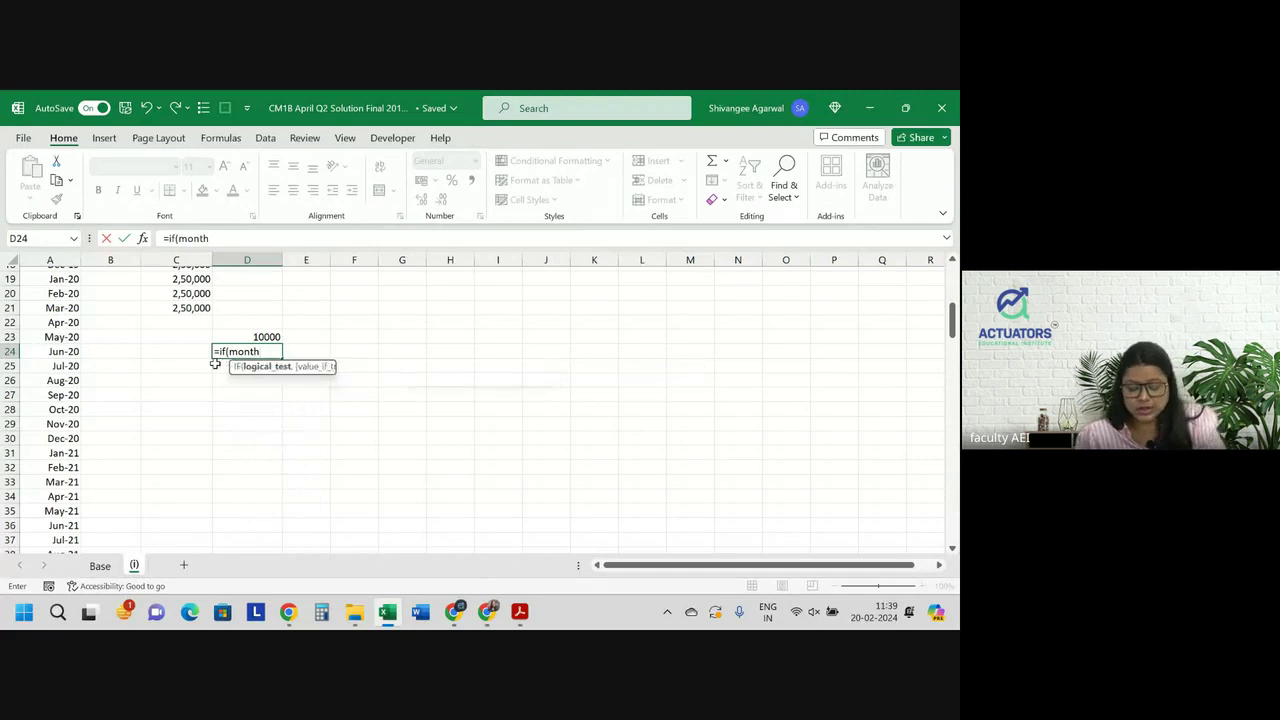
key(Left)
key(Left)
key(Left)
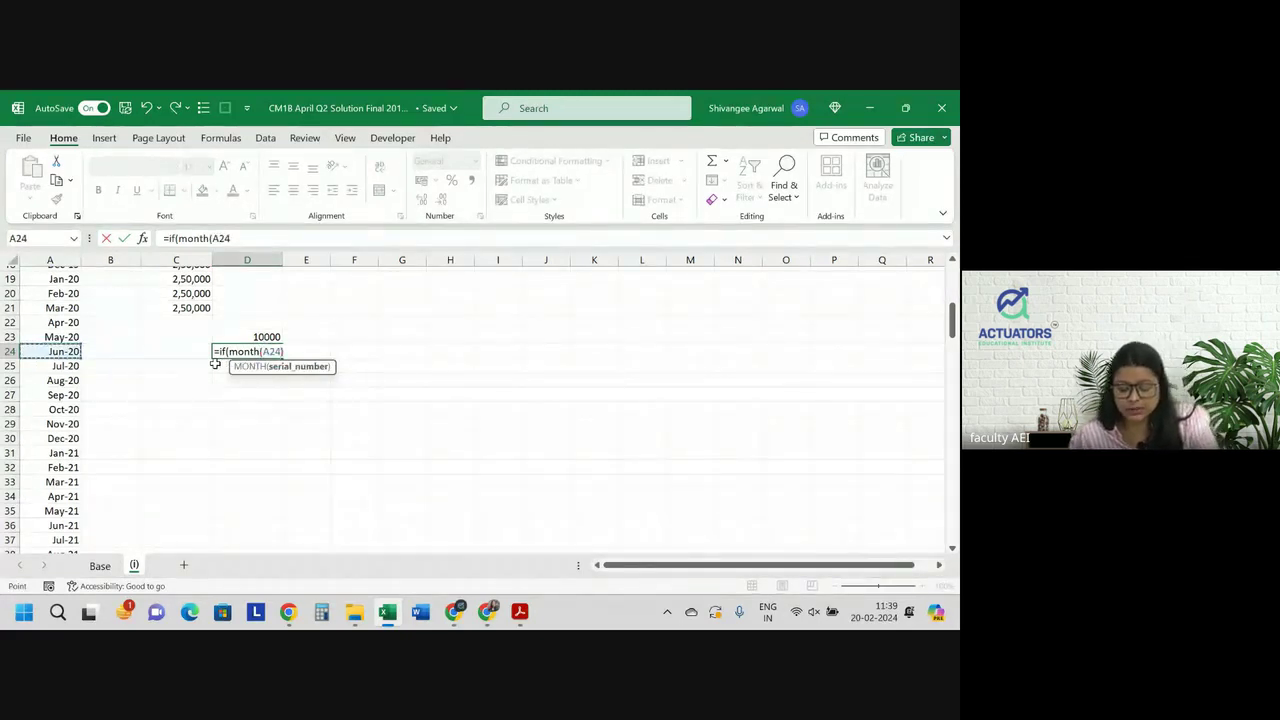
text()=9)
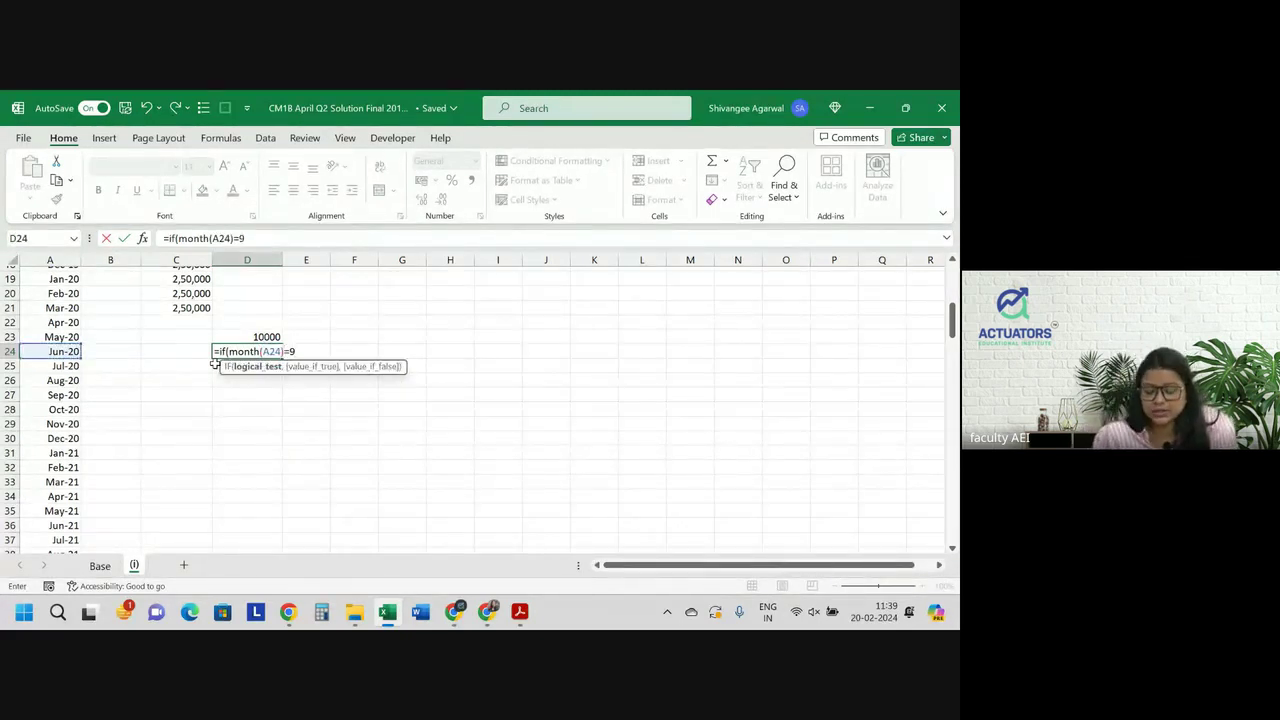
text(,)
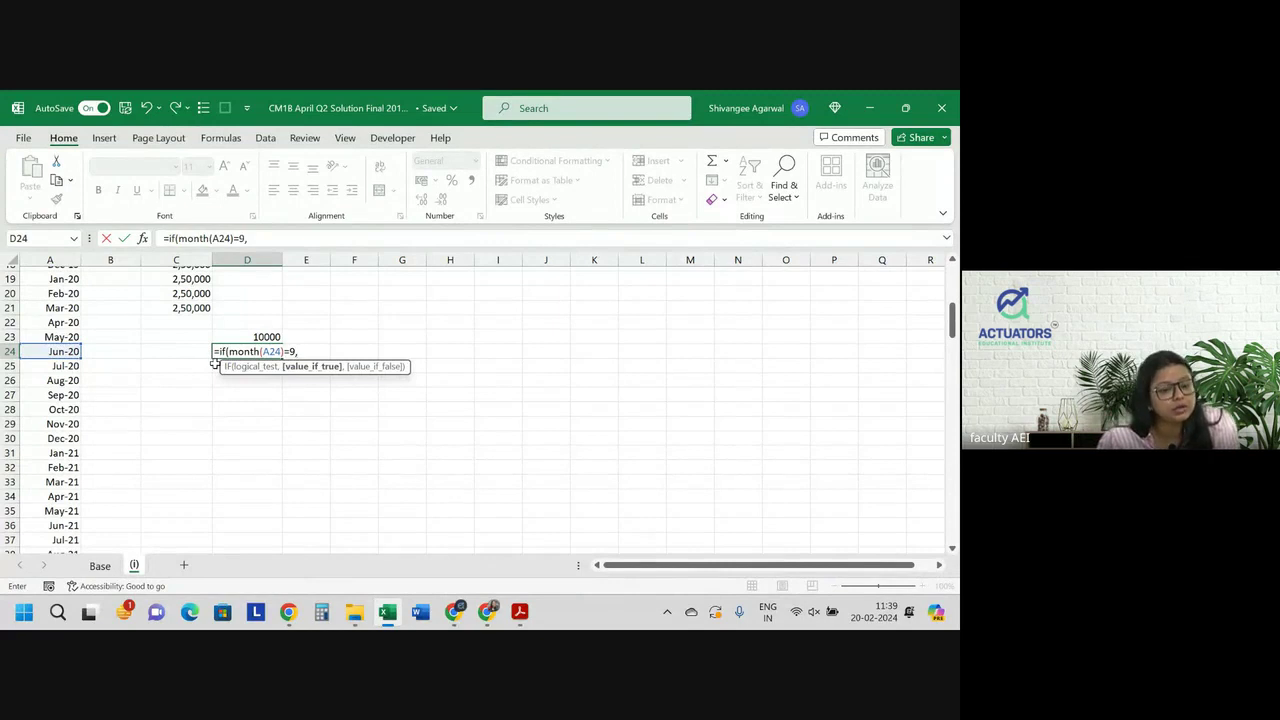
Add the September increase D23*(1+$C$3), locking C3 as an absolute reference
key(Up)
text(*)
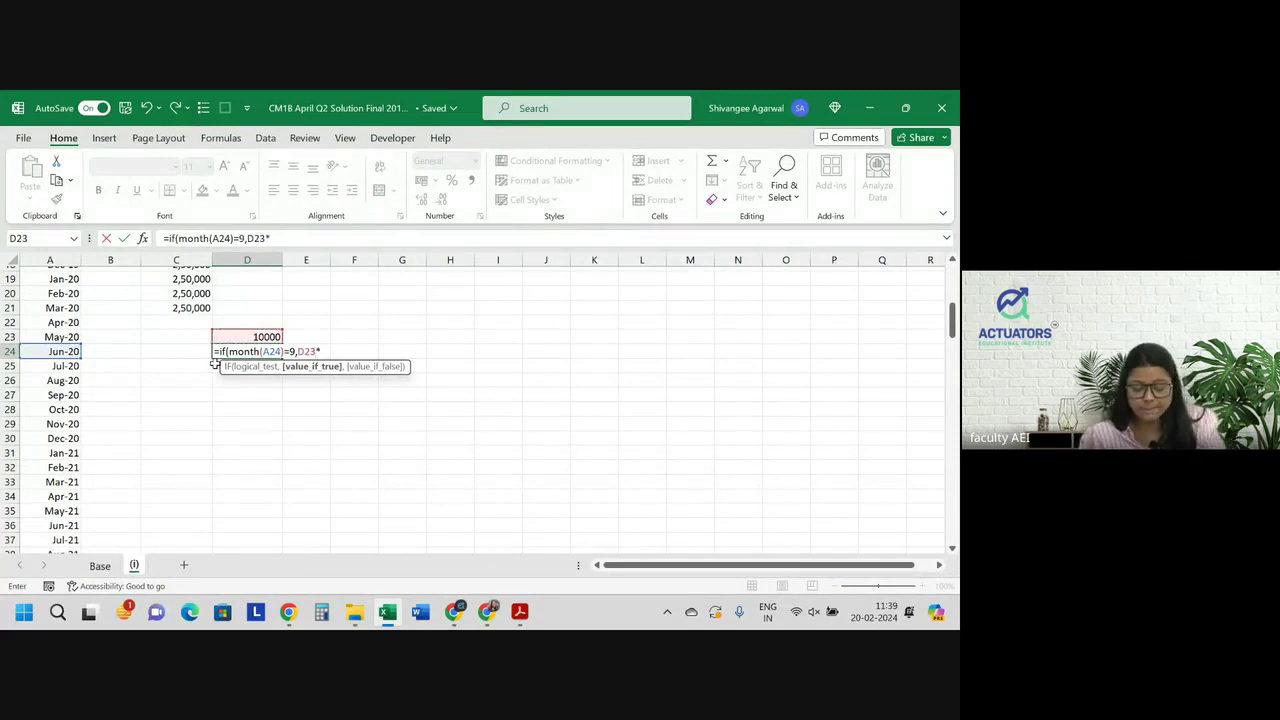
text((1+)
scroll(304, 313, up, 5)
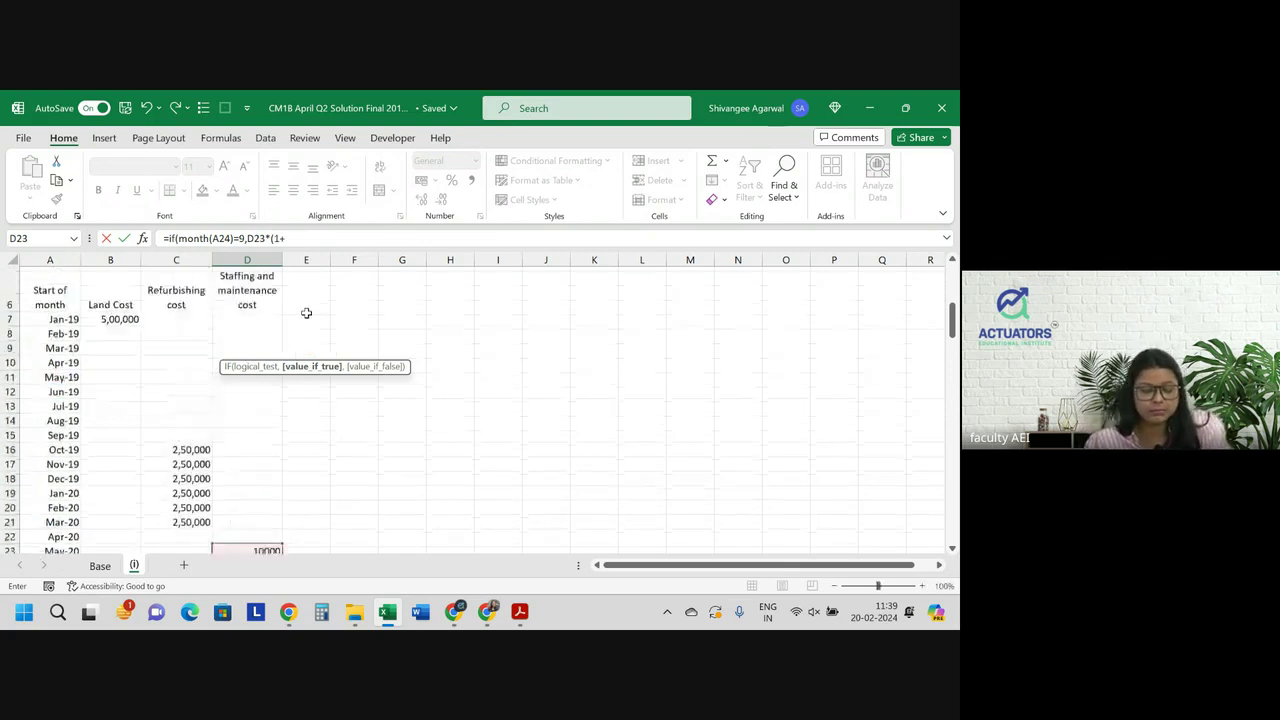
scroll(304, 313, up, 2)
click(187, 301)
key(F4)
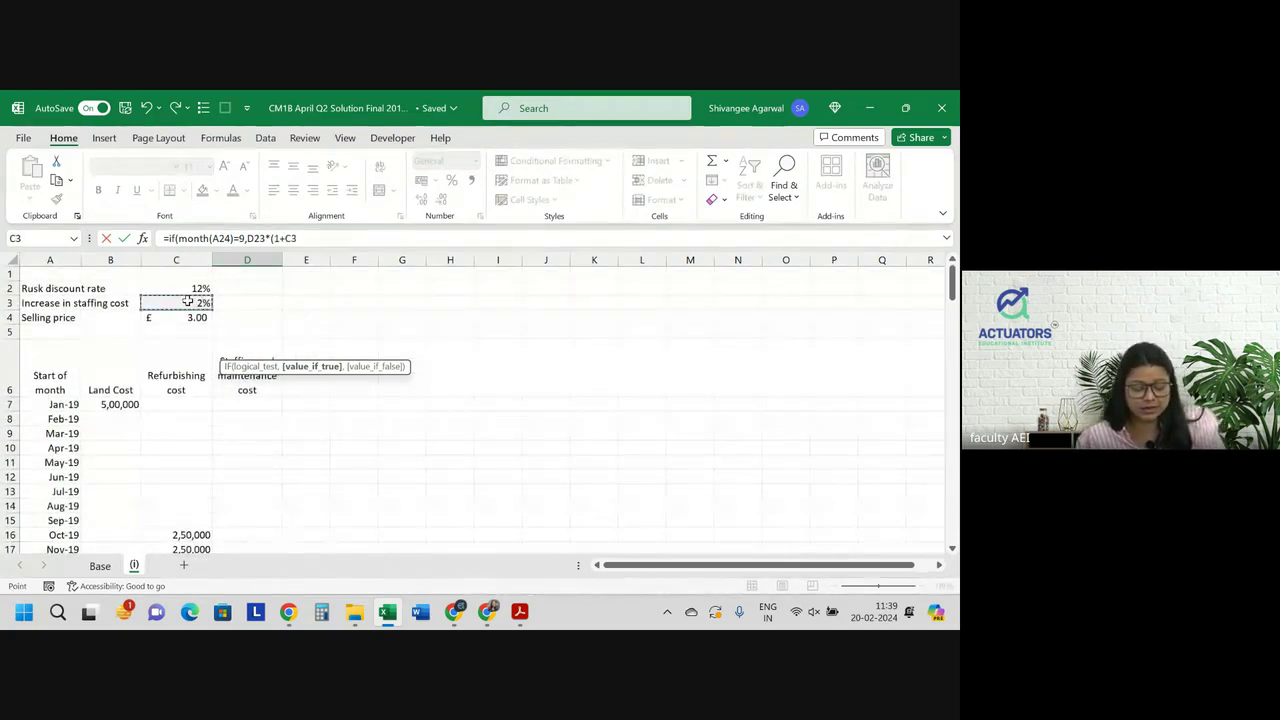
scroll(364, 344, down, 2)
scroll(364, 344, down, 3)
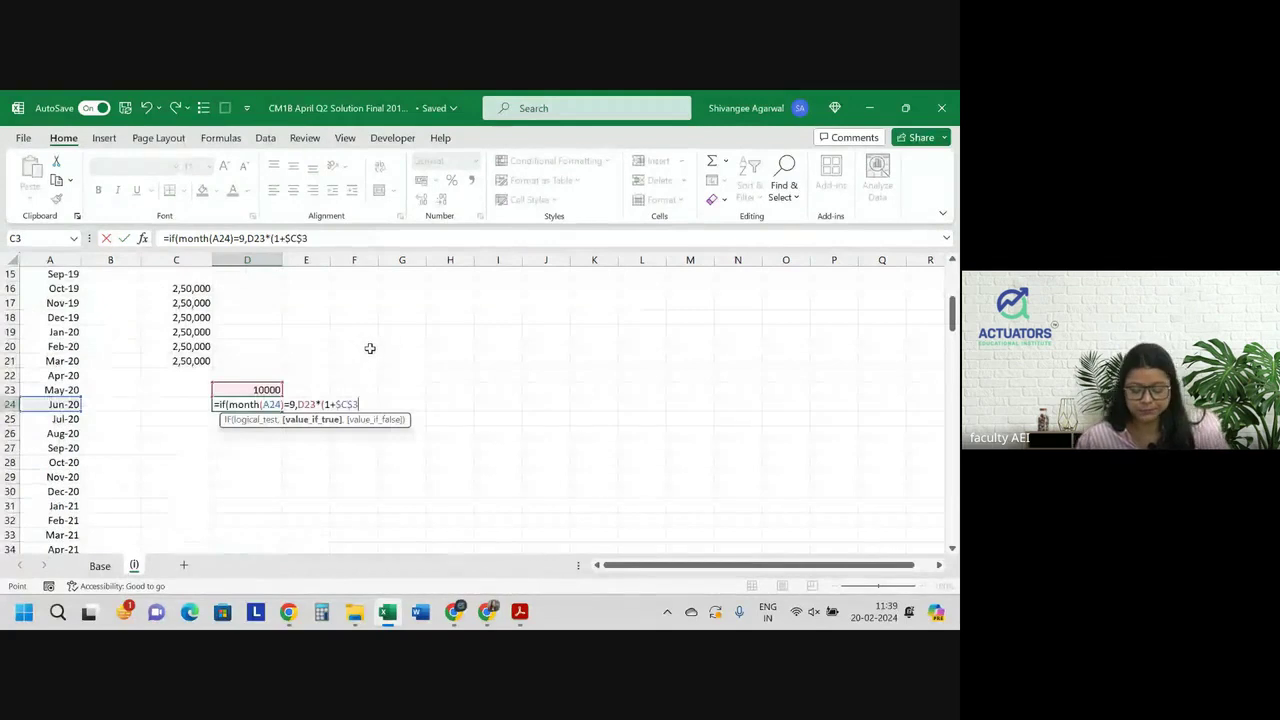
Finish D24 as =IF(MONTH(A24)=9,D23*(1+$C$3),D23), showing 10000
text())
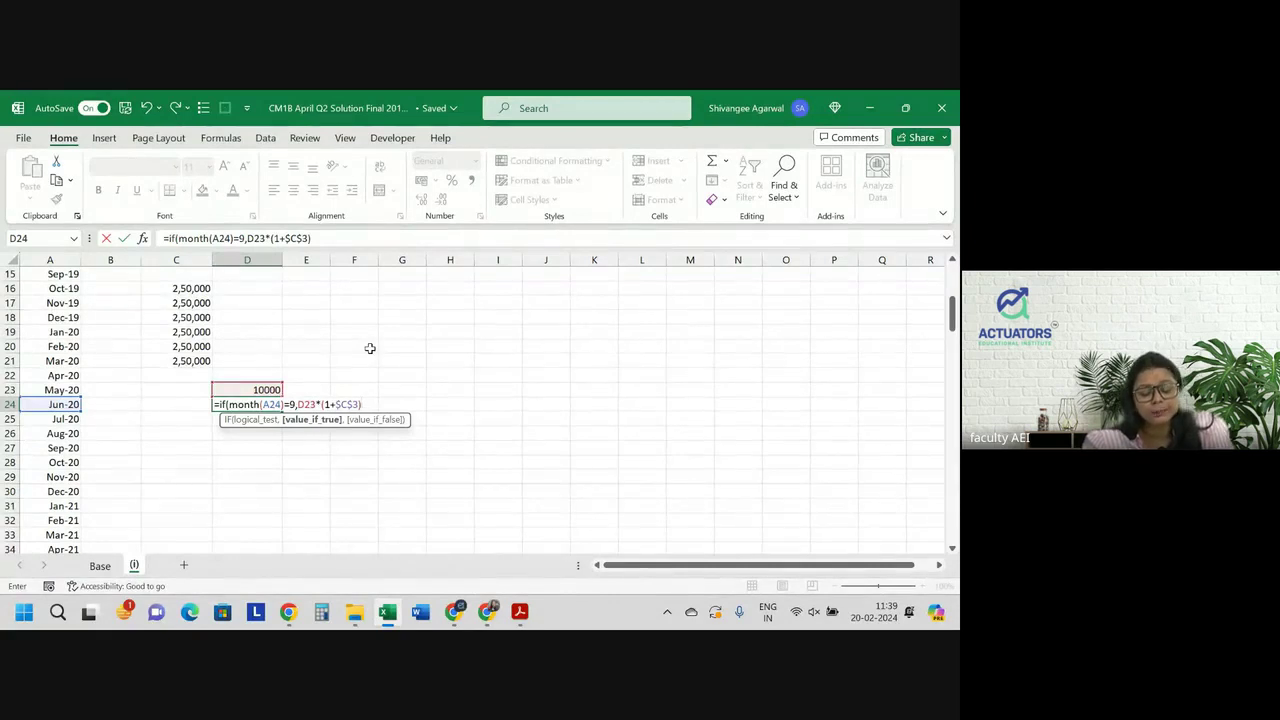
text(,)
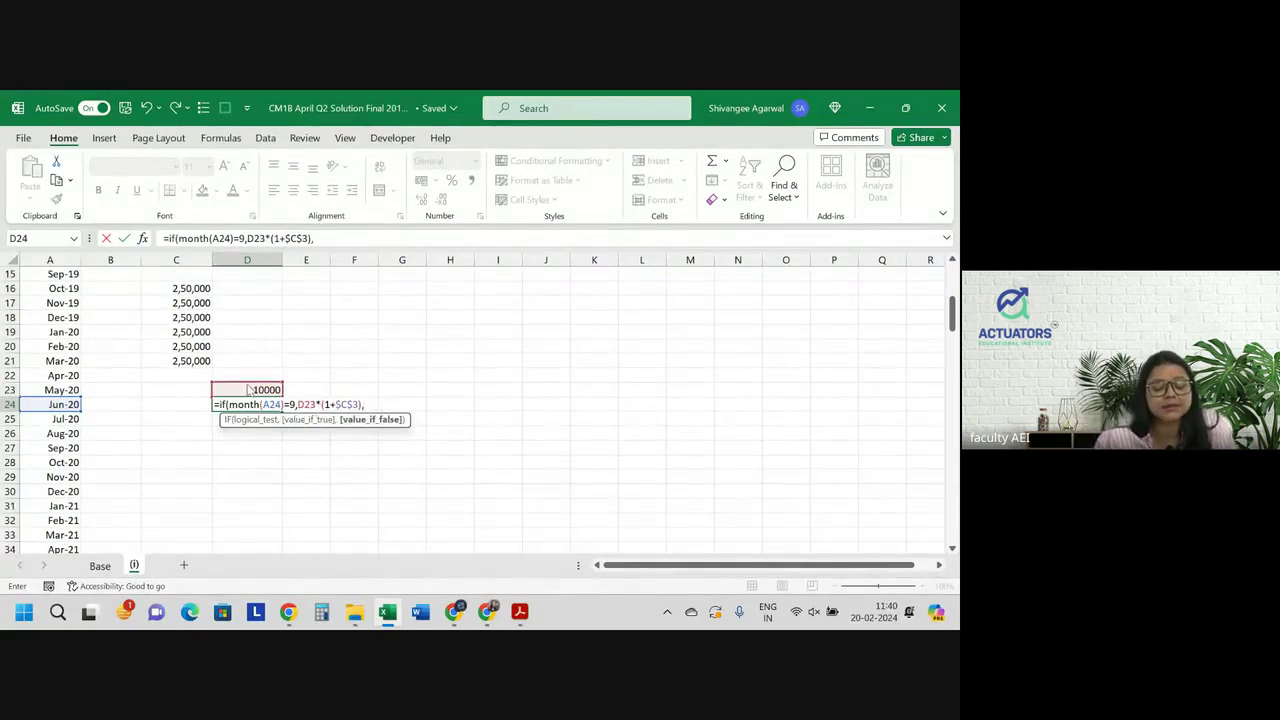
click(247, 389)
text())
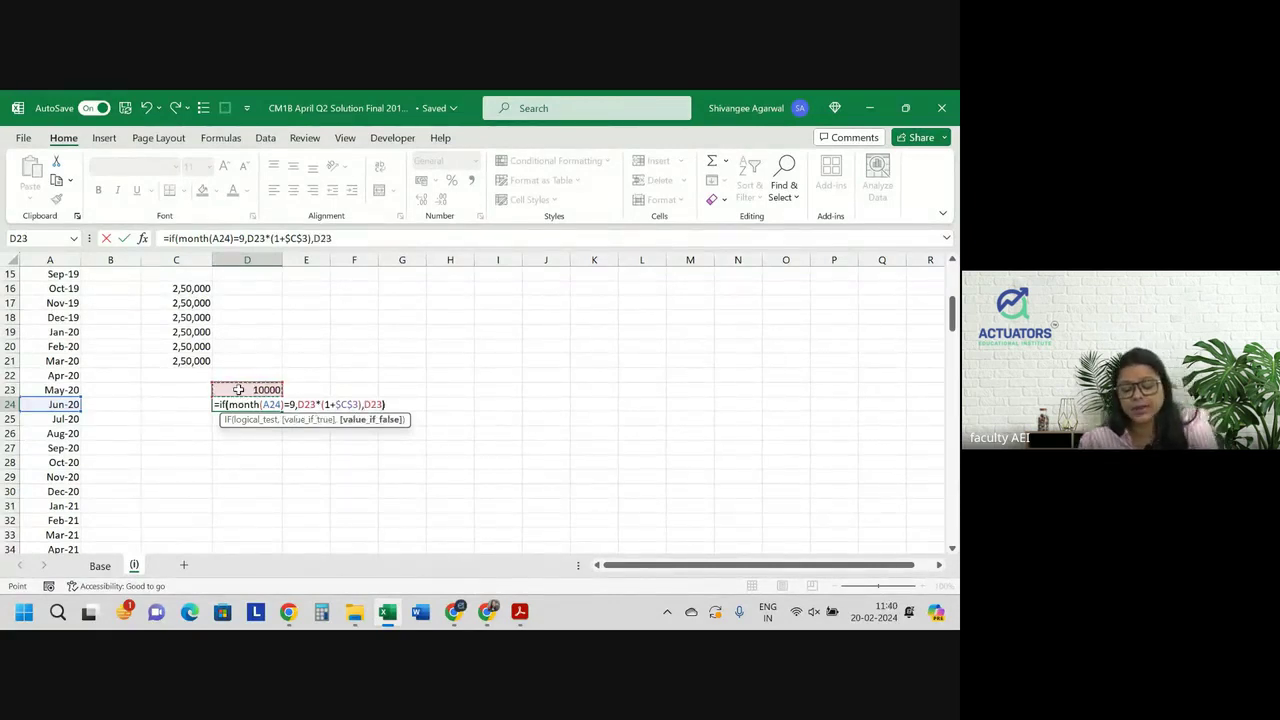
key(Return)
click(266, 403)
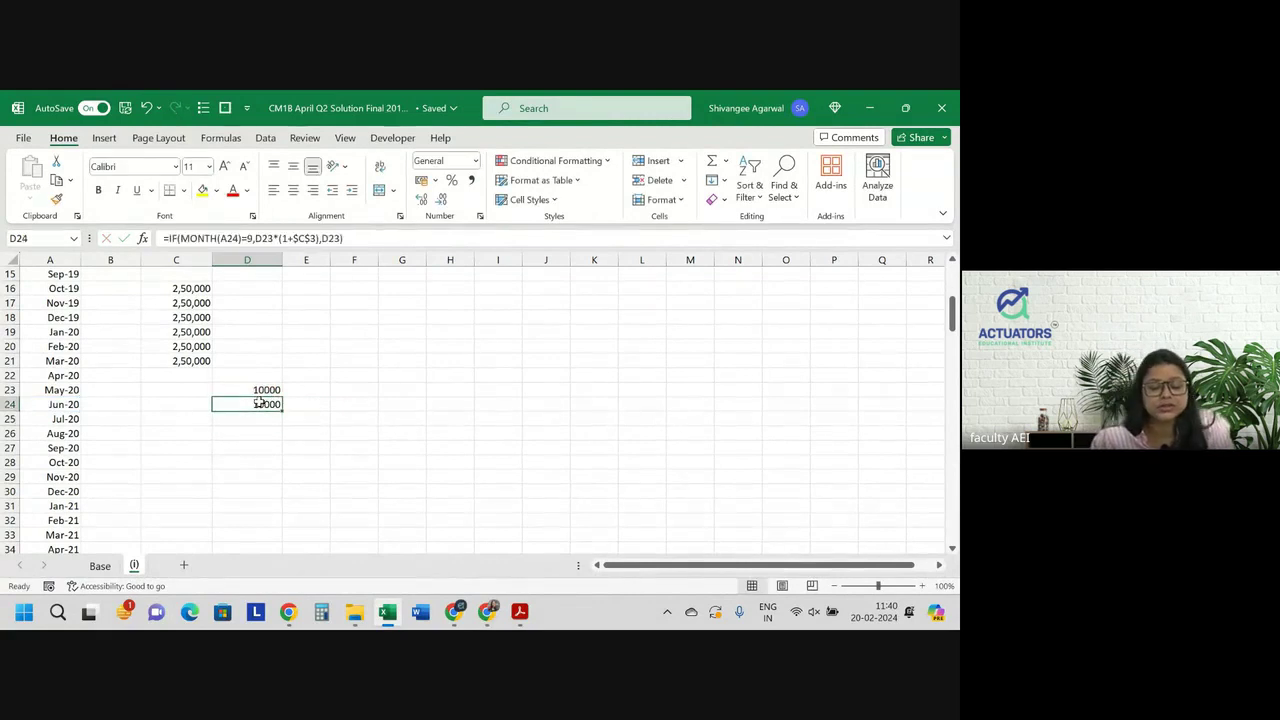
click(178, 364)
Copy C21's number format onto D23:D24 so they display 10,000
click(56, 199)
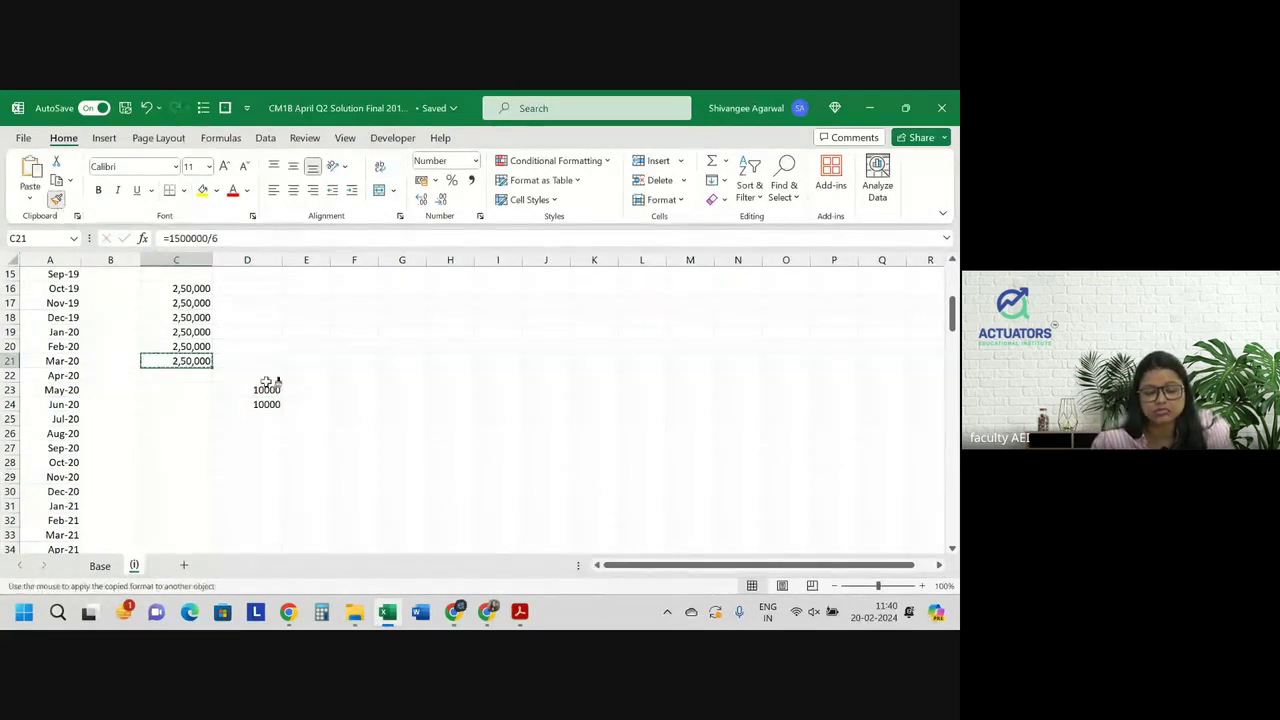
click(263, 389)
drag(263, 389, 257, 404)
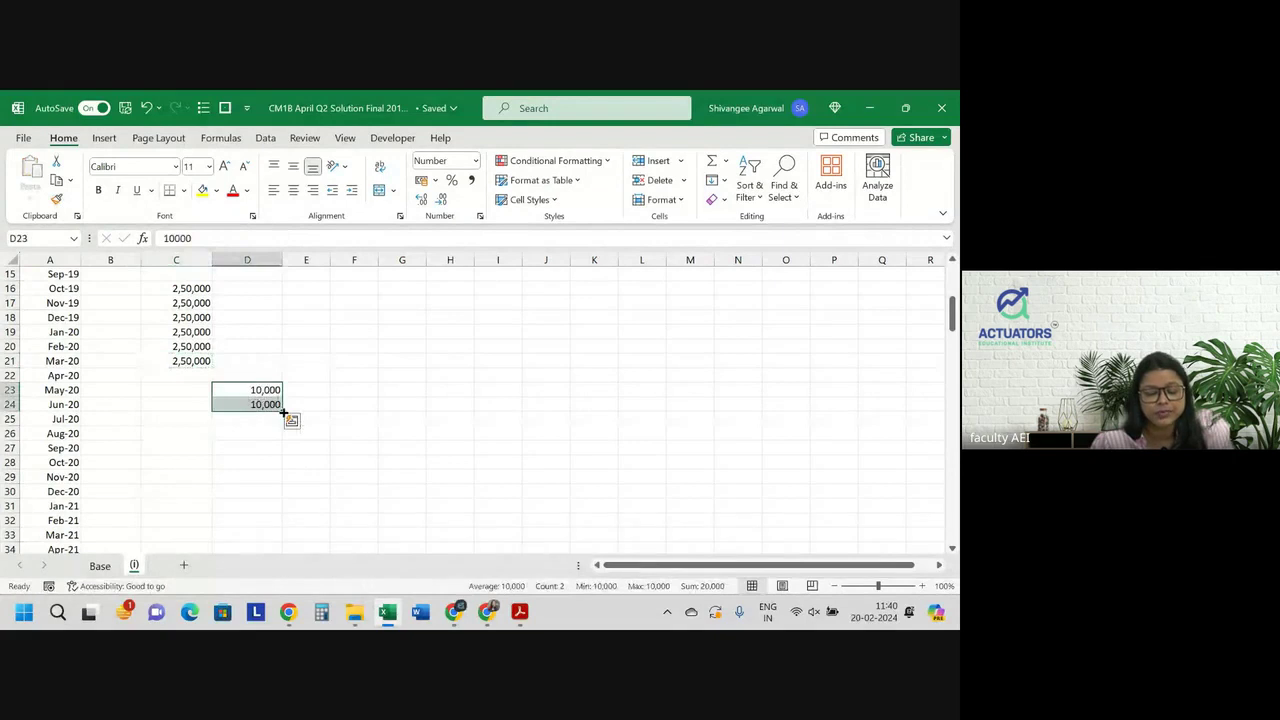
Fill the D24 staffing formula down column D to row 150
click(278, 404)
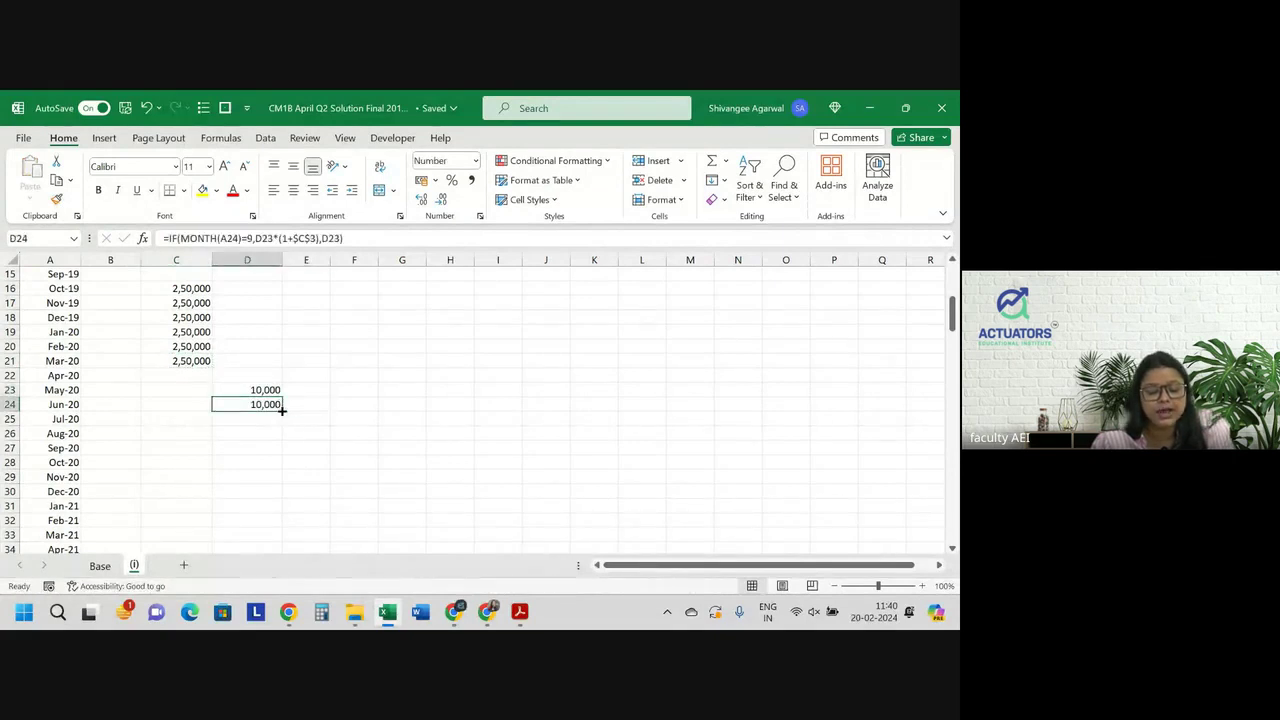
mouse_move(282, 410)
mouse_down()
mouse_move(299, 596)
mouse_move(294, 586)
mouse_up()
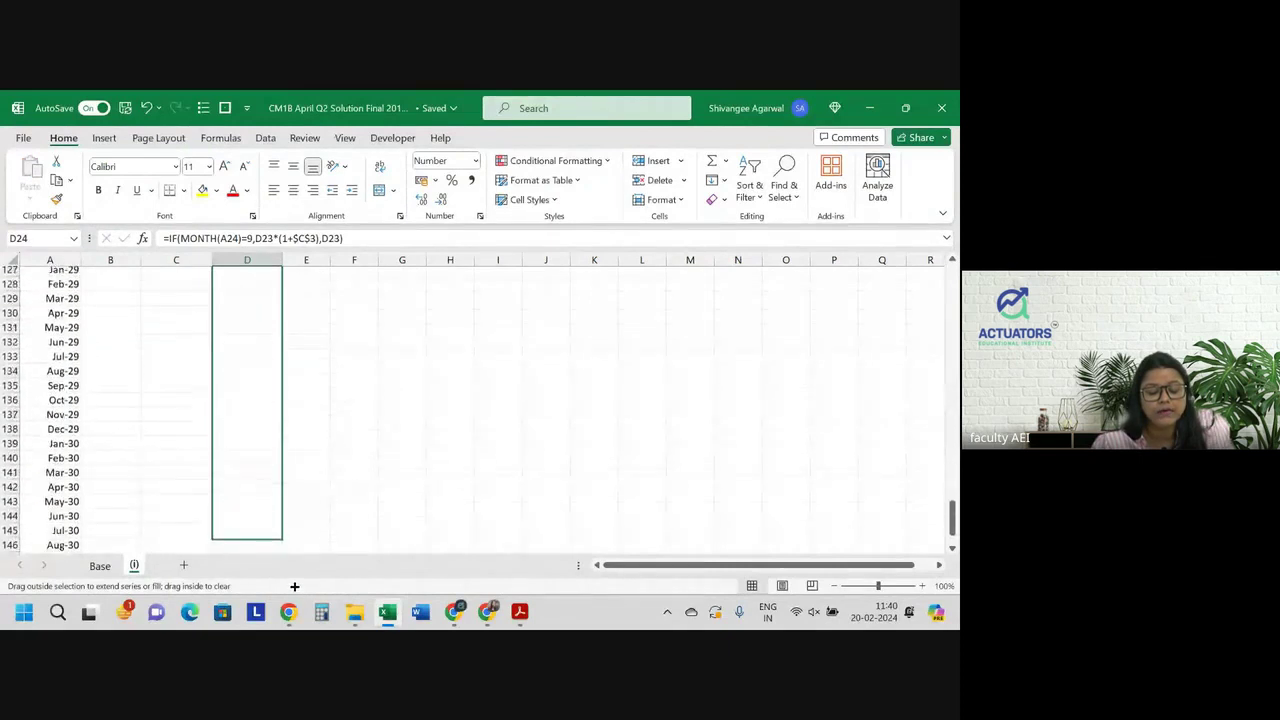
mouse_move(294, 586)
mouse_down()
mouse_move(289, 516)
mouse_move(289, 528)
mouse_up()
click(245, 360)
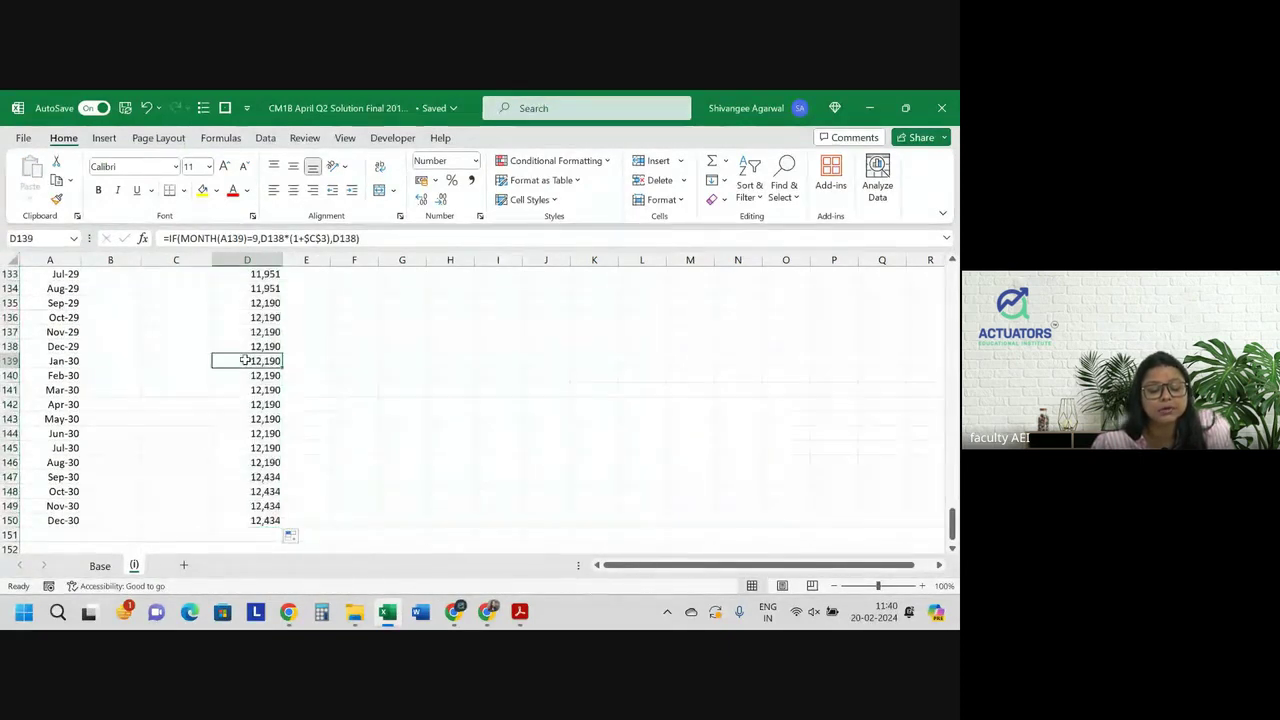
scroll(245, 360, up, 15)
scroll(245, 360, up, 8)
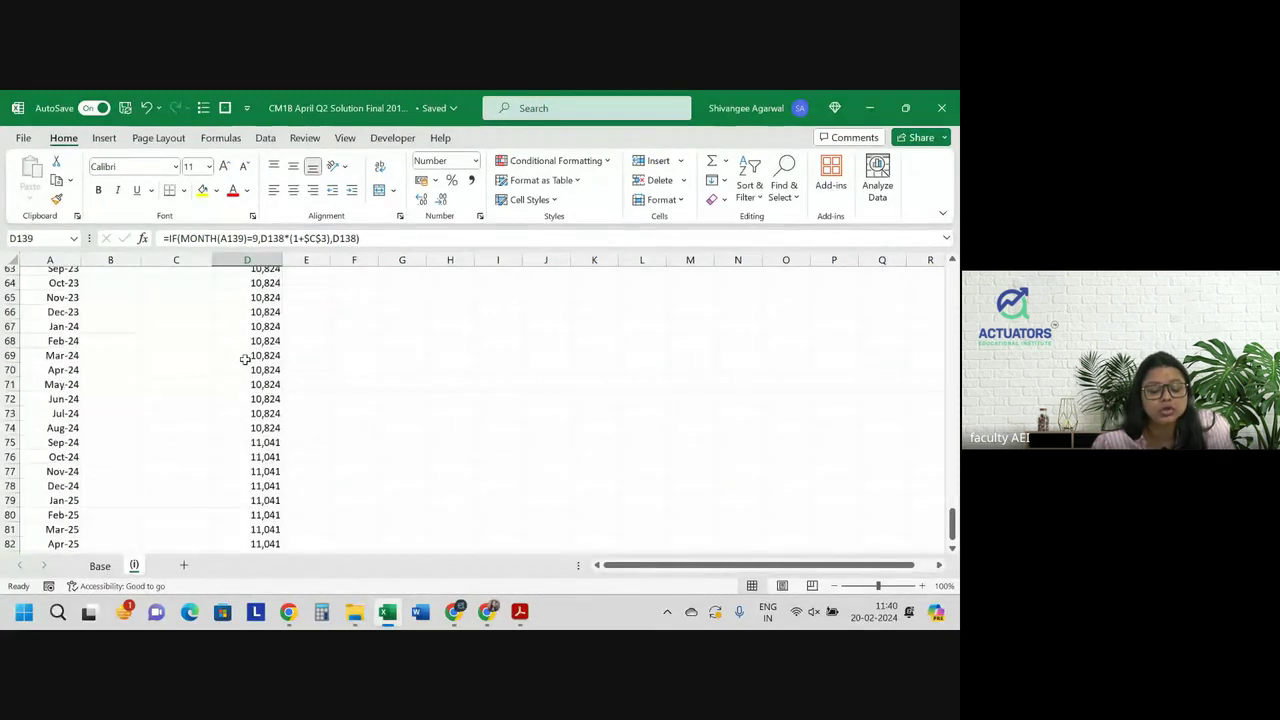
scroll(245, 360, up, 6)
scroll(245, 360, up, 4)
scroll(245, 360, up, 3)
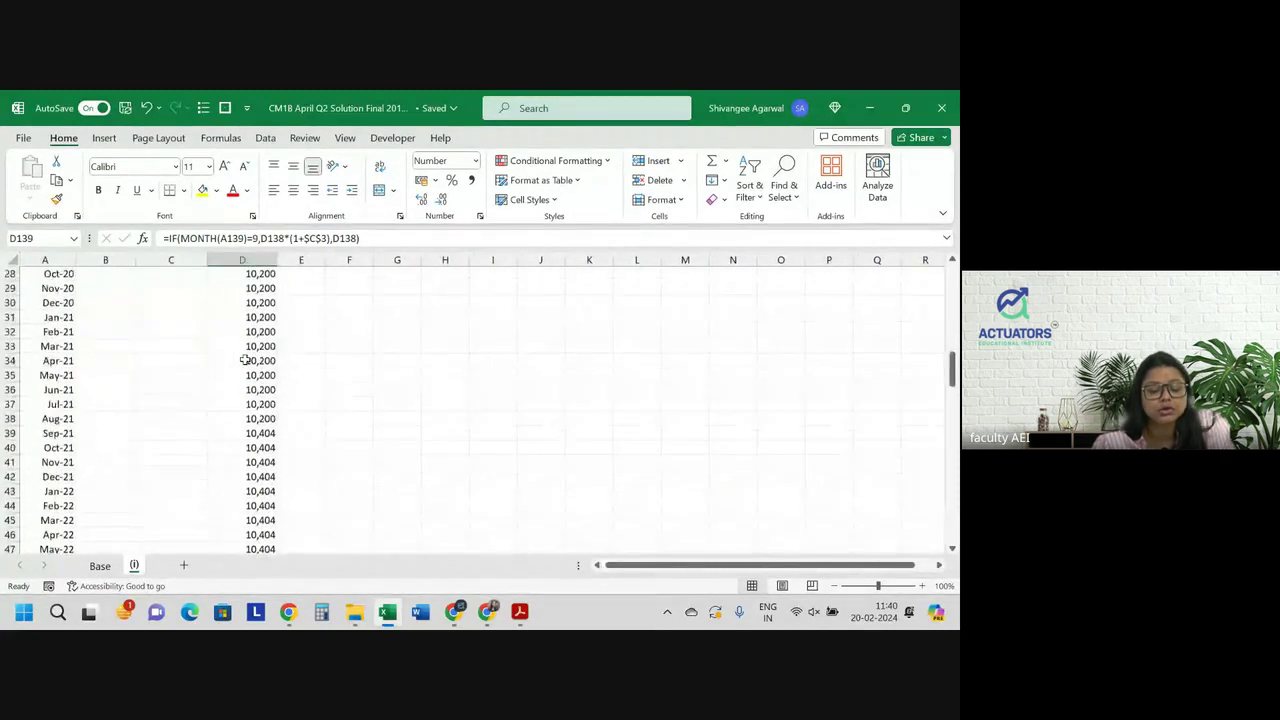
scroll(245, 360, up, 1)
scroll(245, 360, up, 2)
scroll(245, 360, down, 1)
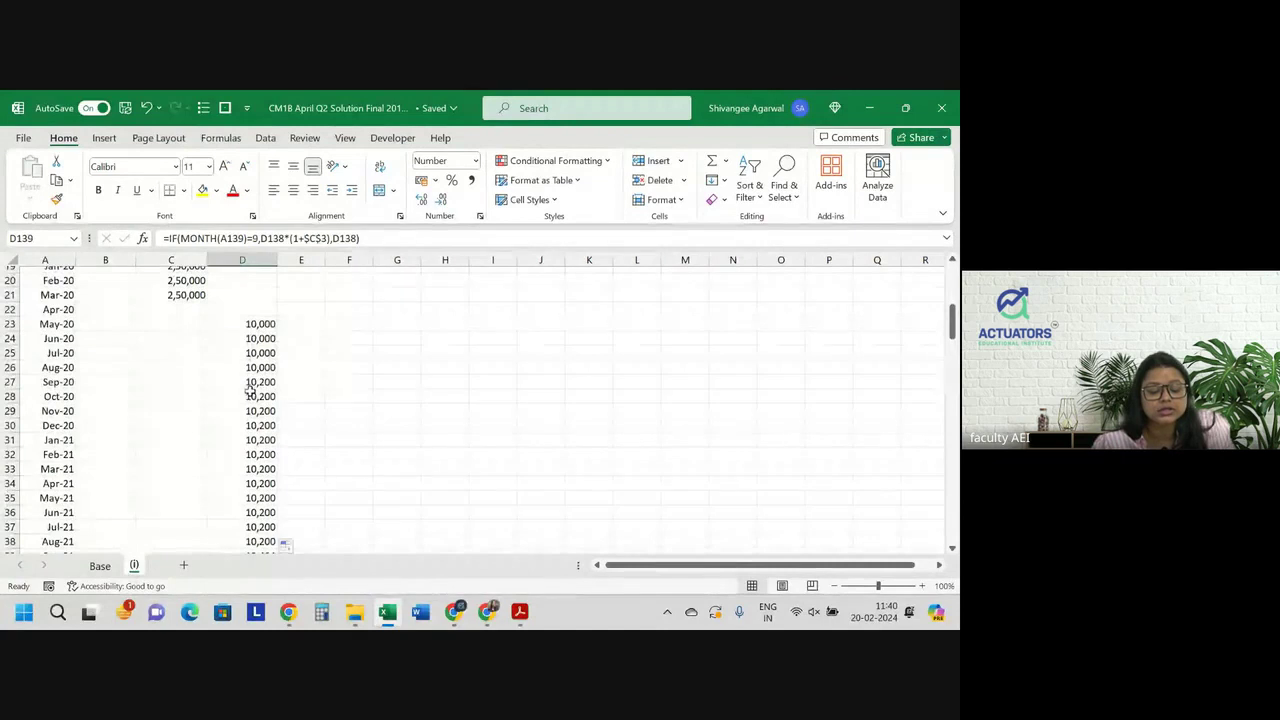
drag(250, 384, 38, 382)
scroll(171, 400, down, 2)
scroll(171, 400, down, 2)
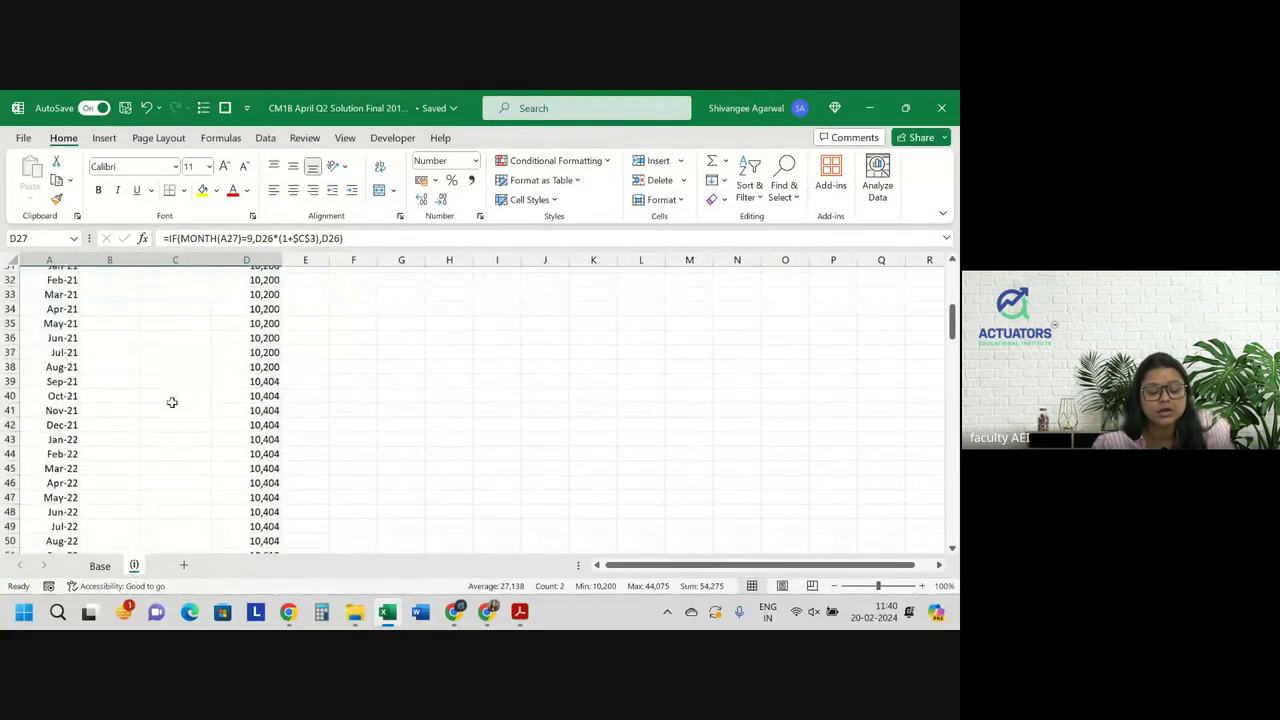
drag(62, 381, 250, 381)
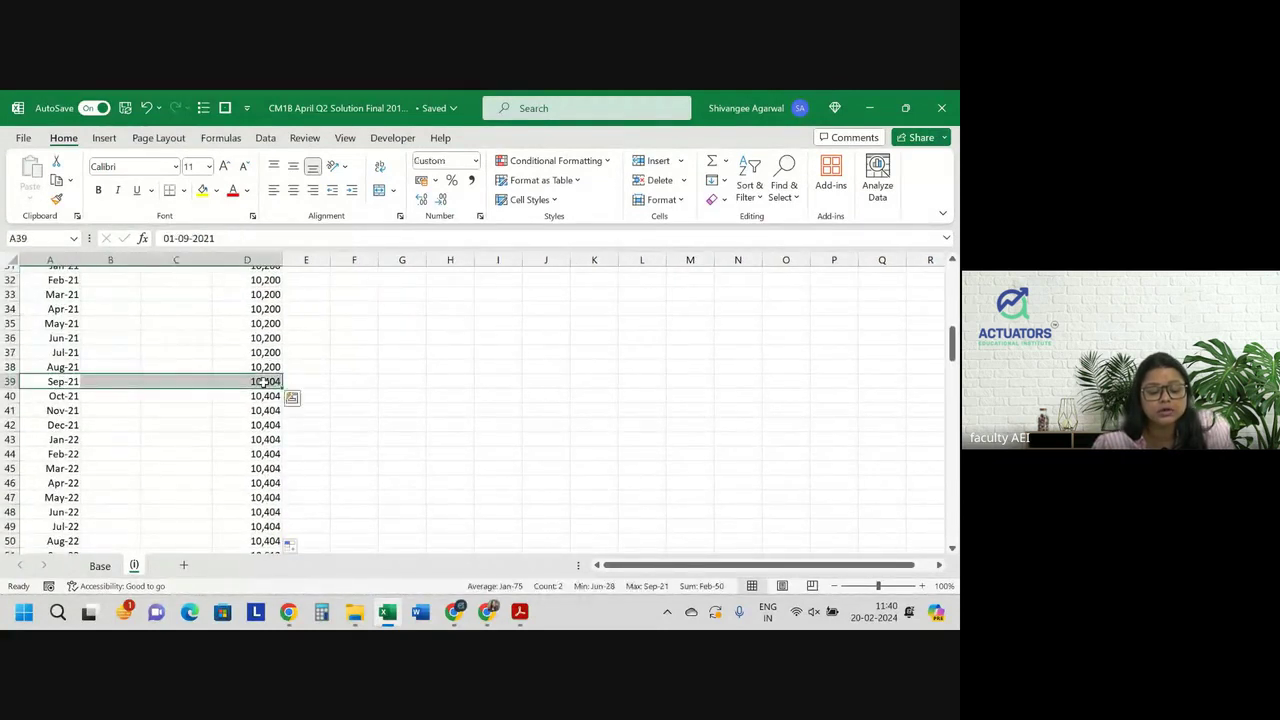
scroll(263, 385, down, 3)
scroll(263, 383, down, 2)
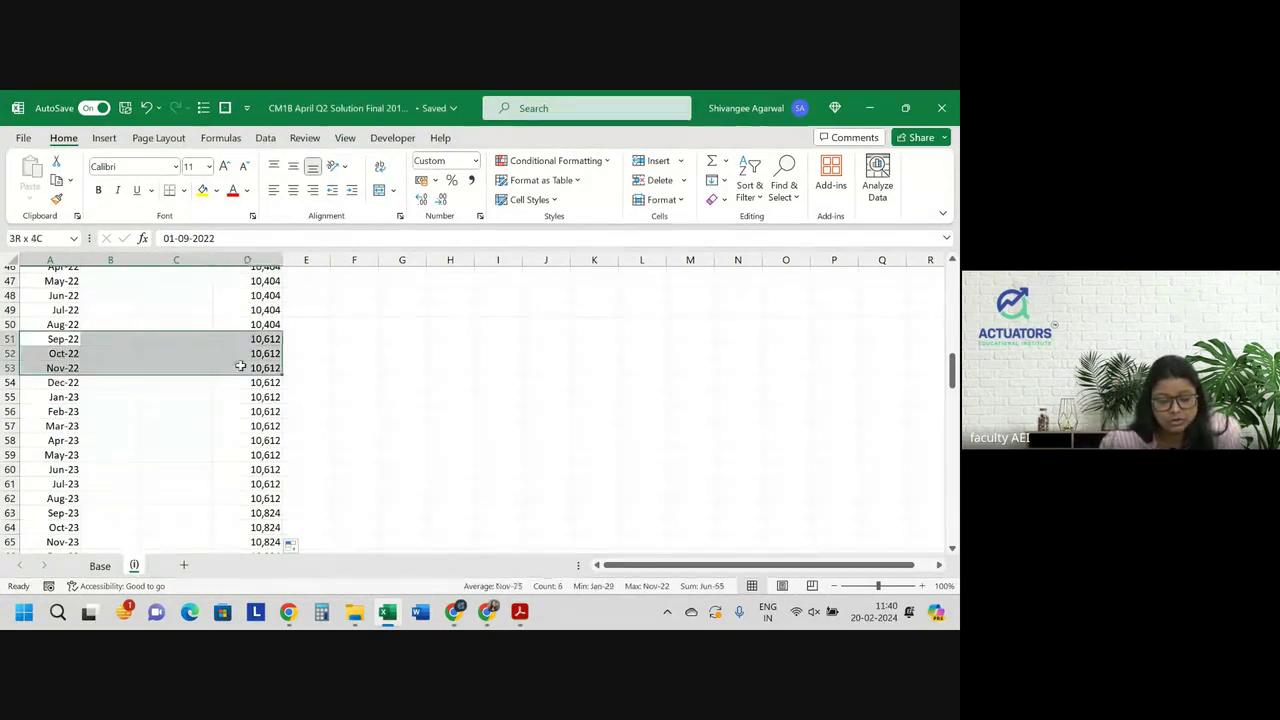
drag(58, 341, 257, 343)
scroll(257, 343, up, 7)
scroll(257, 341, up, 5)
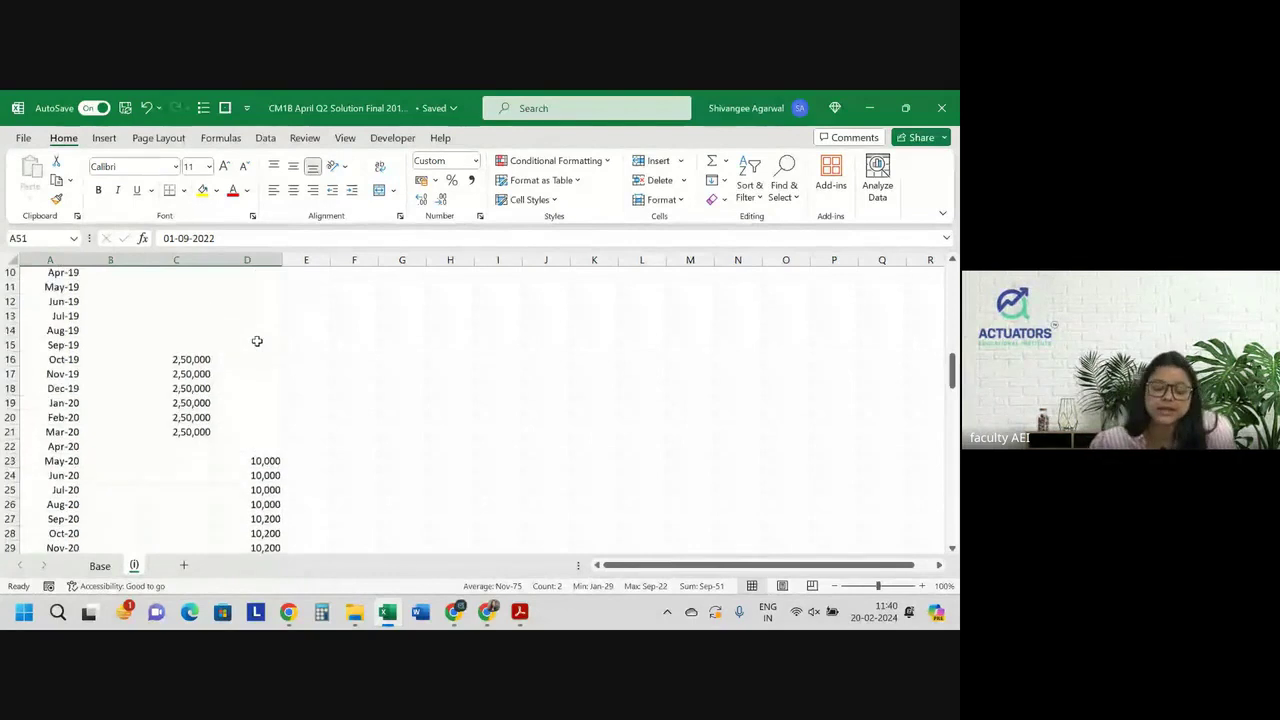
scroll(257, 341, down, 20)
scroll(257, 341, up, 4)
scroll(257, 341, up, 20)
scroll(257, 341, down, 2)
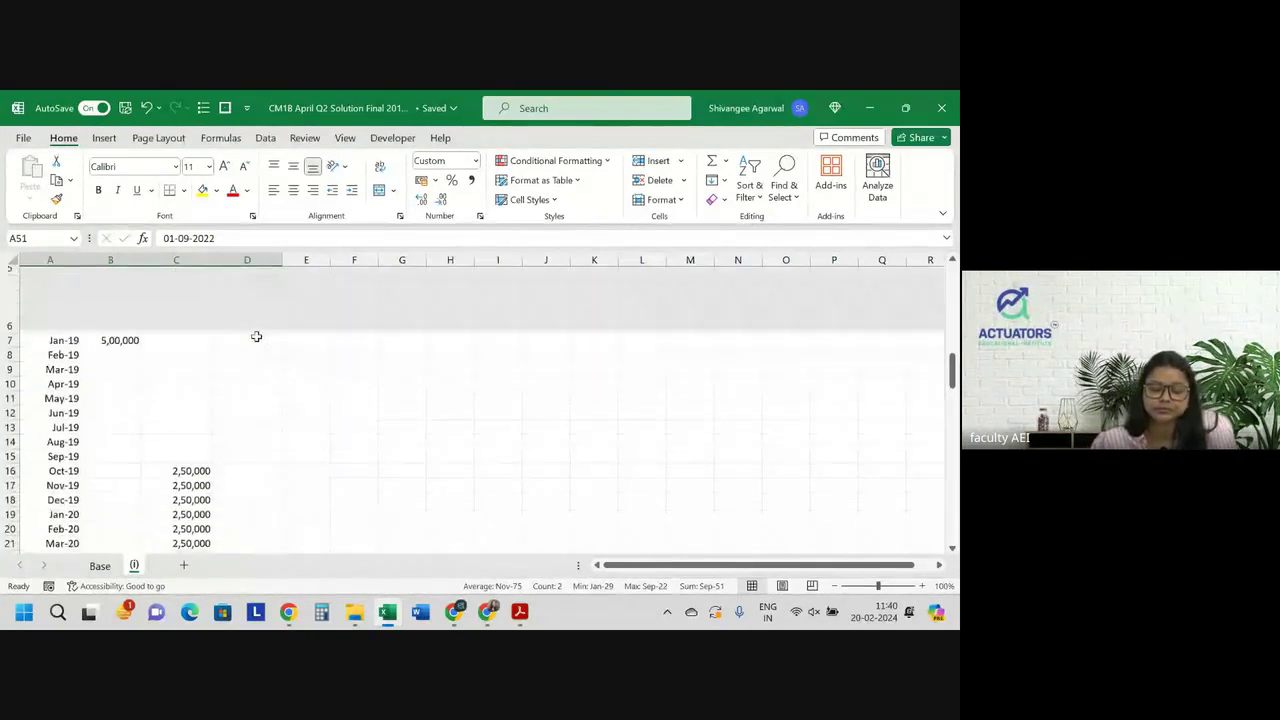
scroll(258, 396, up, 1)
scroll(258, 396, down, 1)
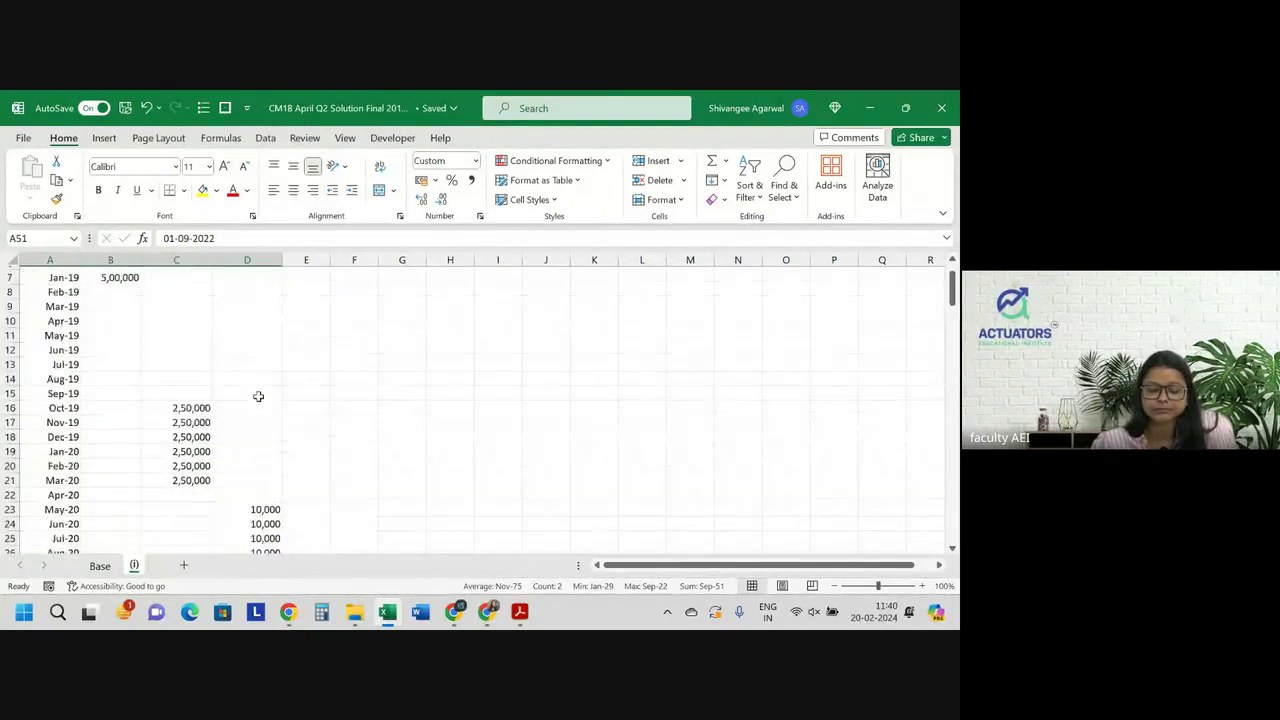
scroll(258, 396, down, 1)
scroll(258, 396, down, 1)
click(260, 397)
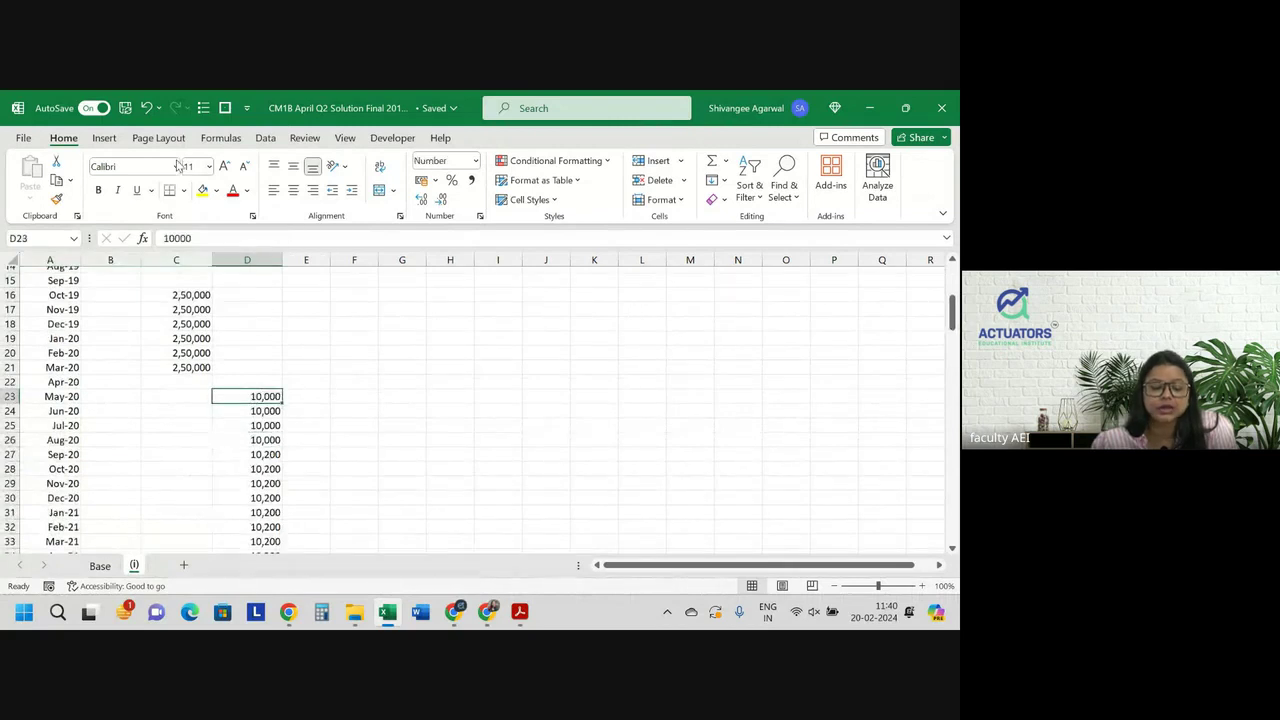
Give D23 a light gold fill to mark the 10,000 base staffing cost
click(216, 190)
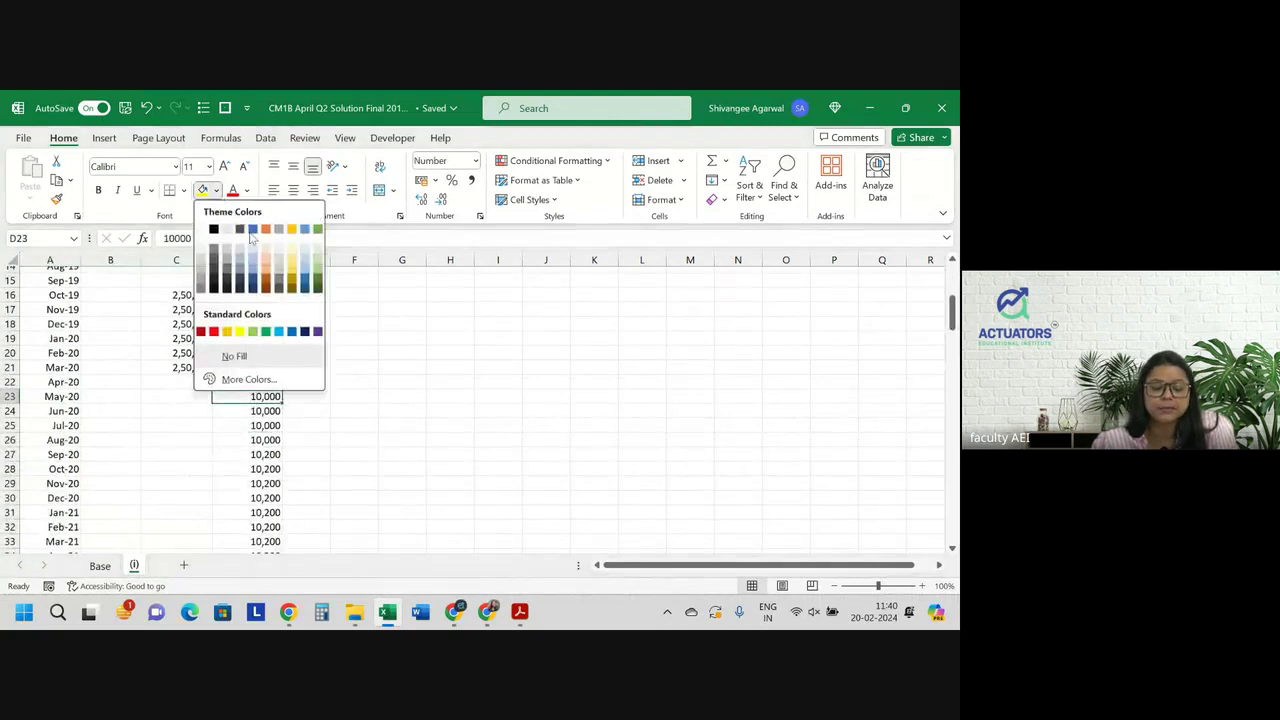
click(292, 262)
click(277, 408)
Open D24's formula in edit mode to walk through it
double_click(277, 408)
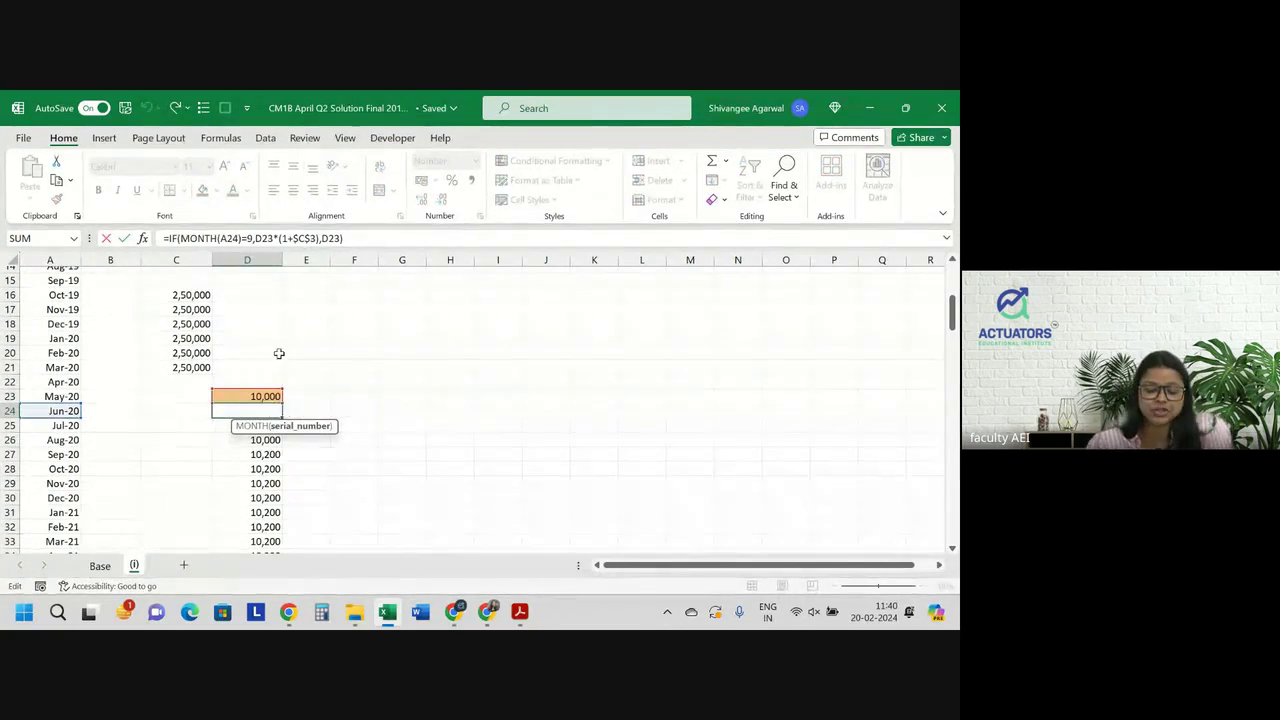
key(Return)
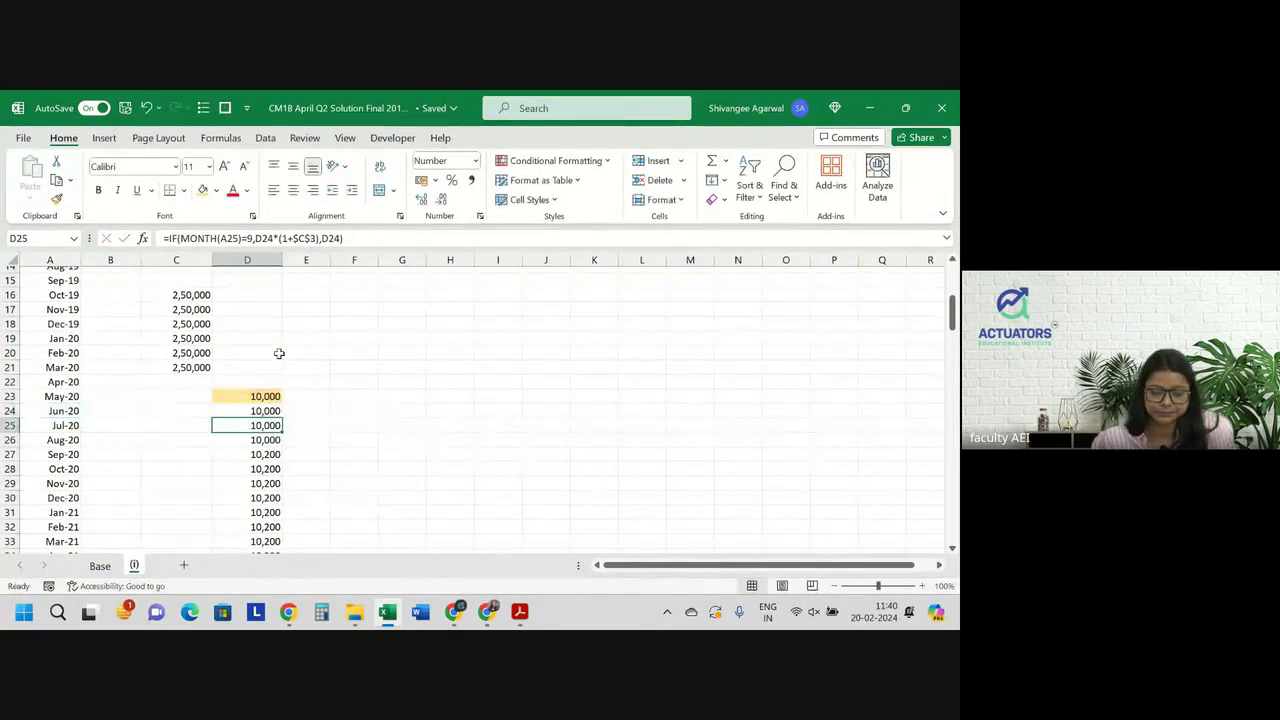
ctrl+scroll(279, 353, up, 2)
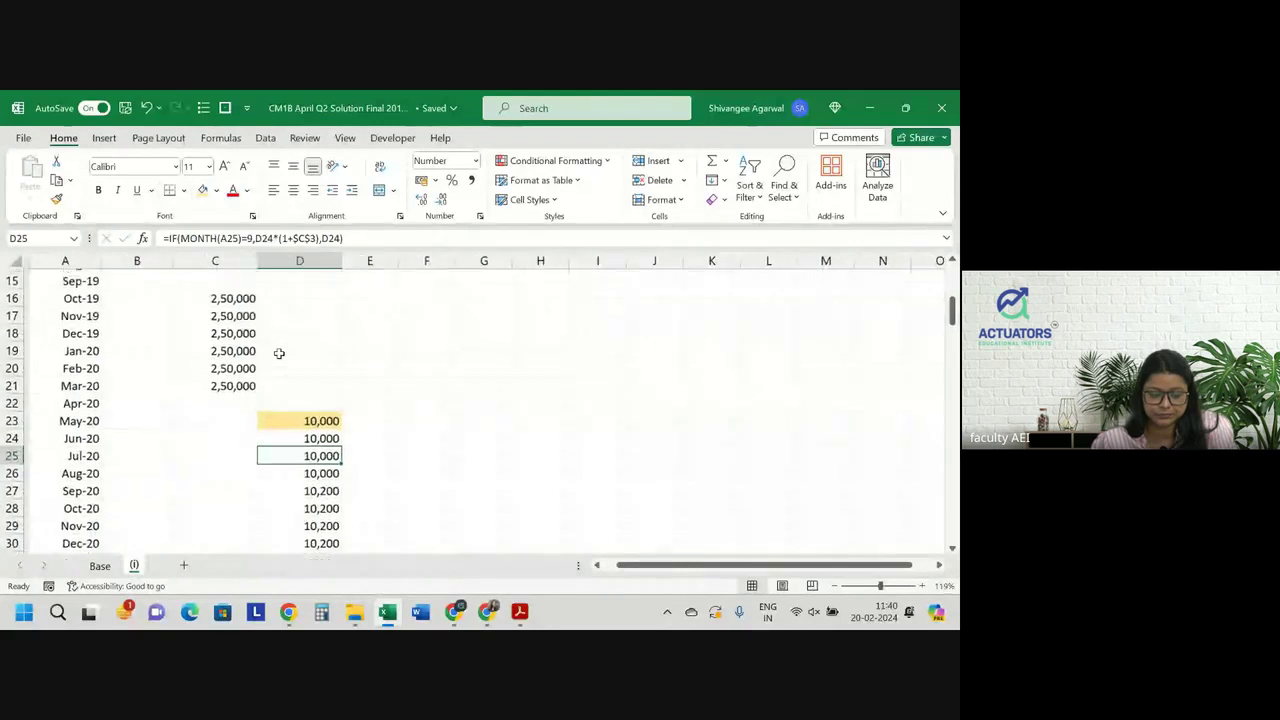
double_click(283, 441)
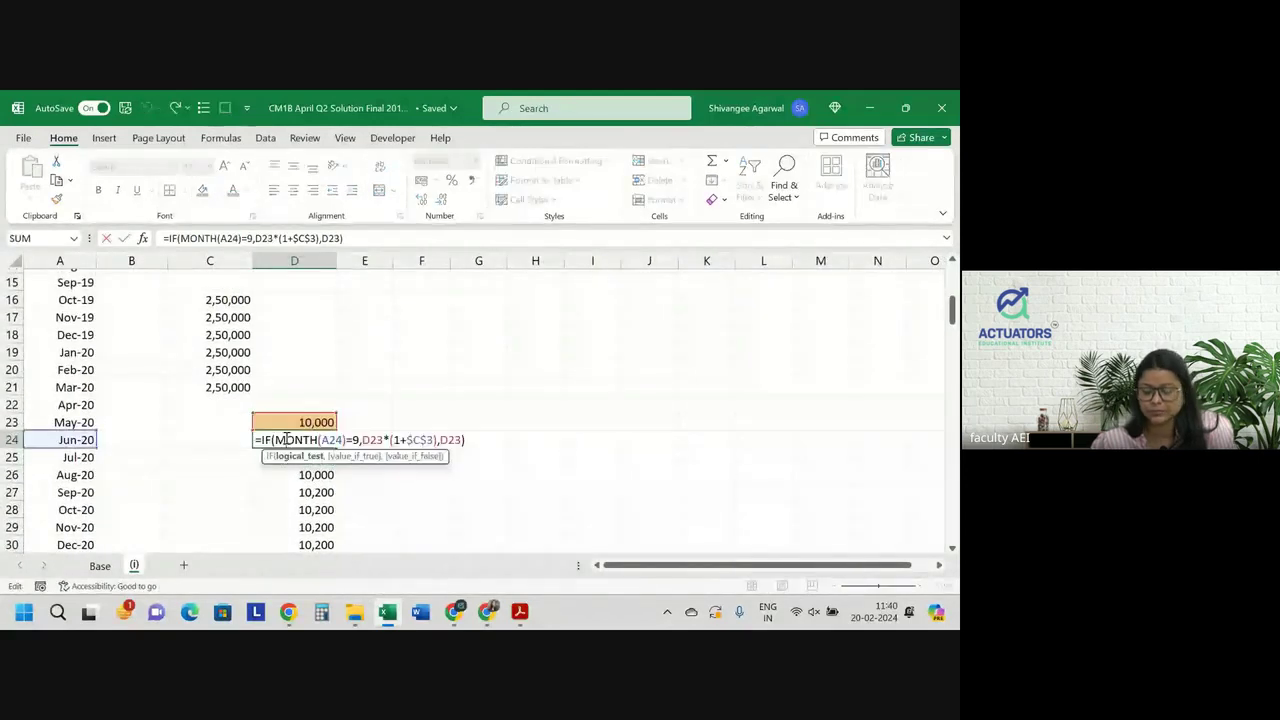
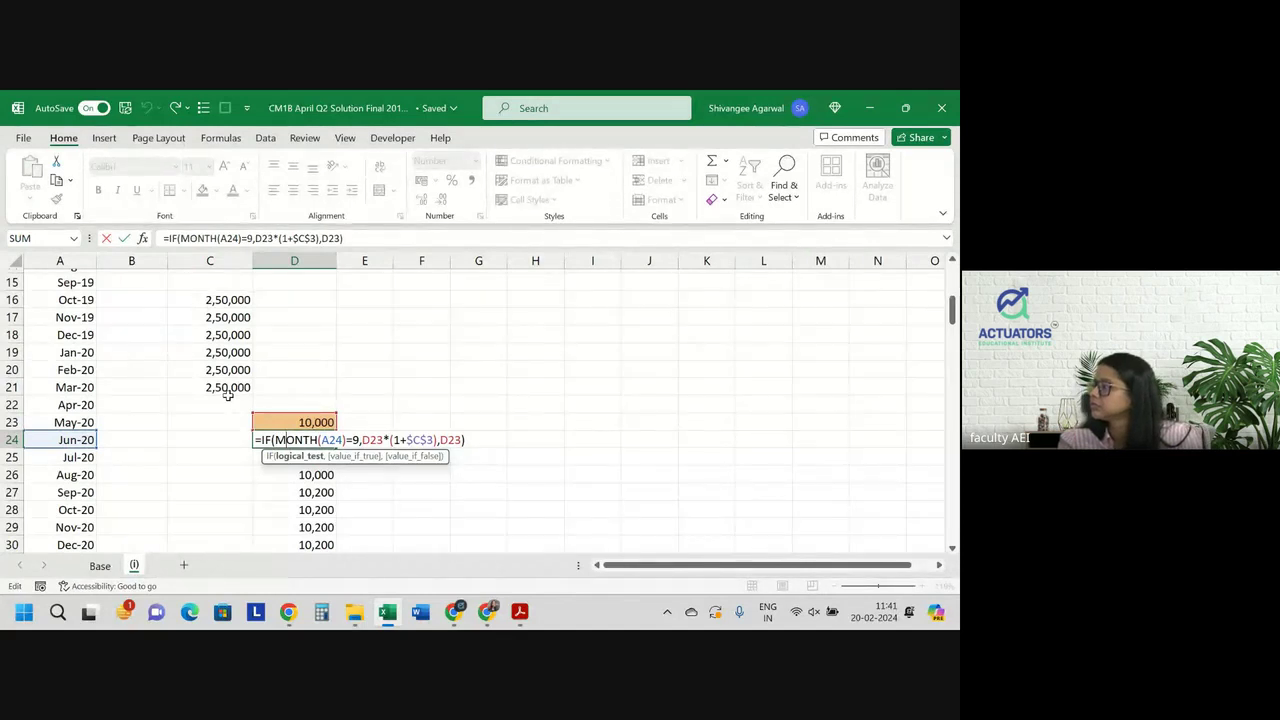
Commit the June-20 staffing cost formula and head column E 'Income'
key(Return)
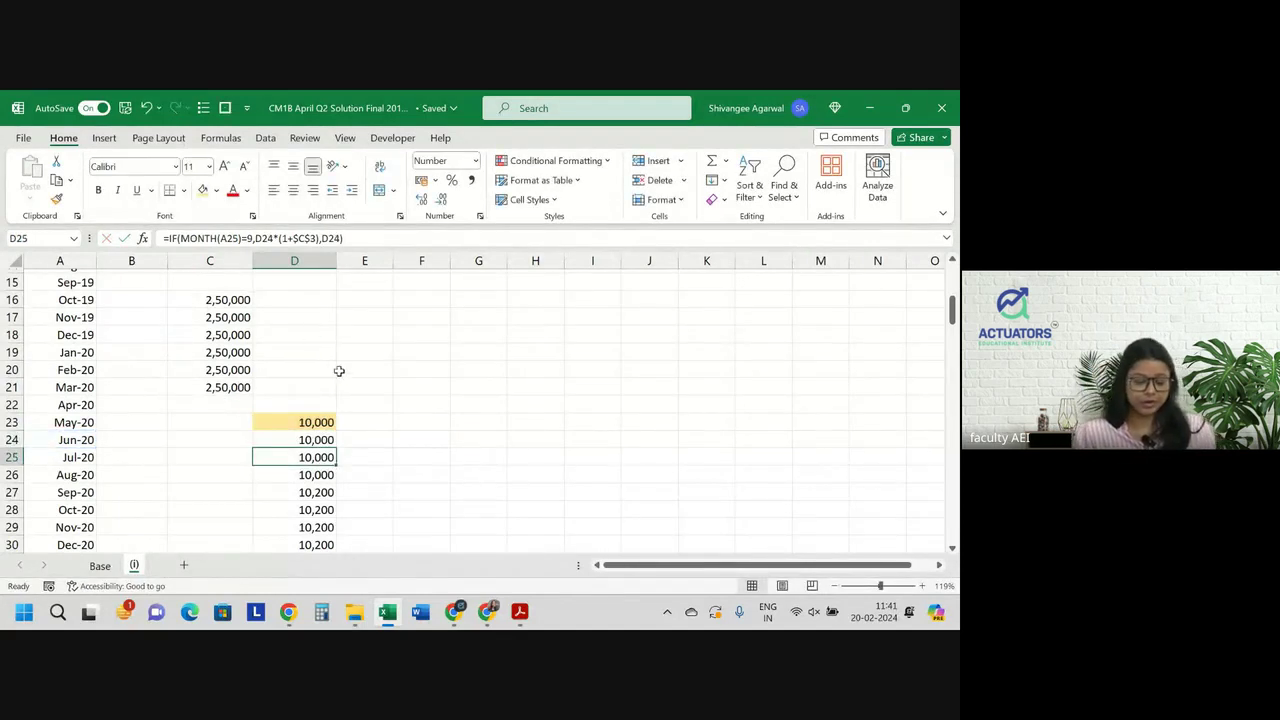
scroll(339, 371, up, 5)
scroll(339, 371, down, 1)
click(357, 365)
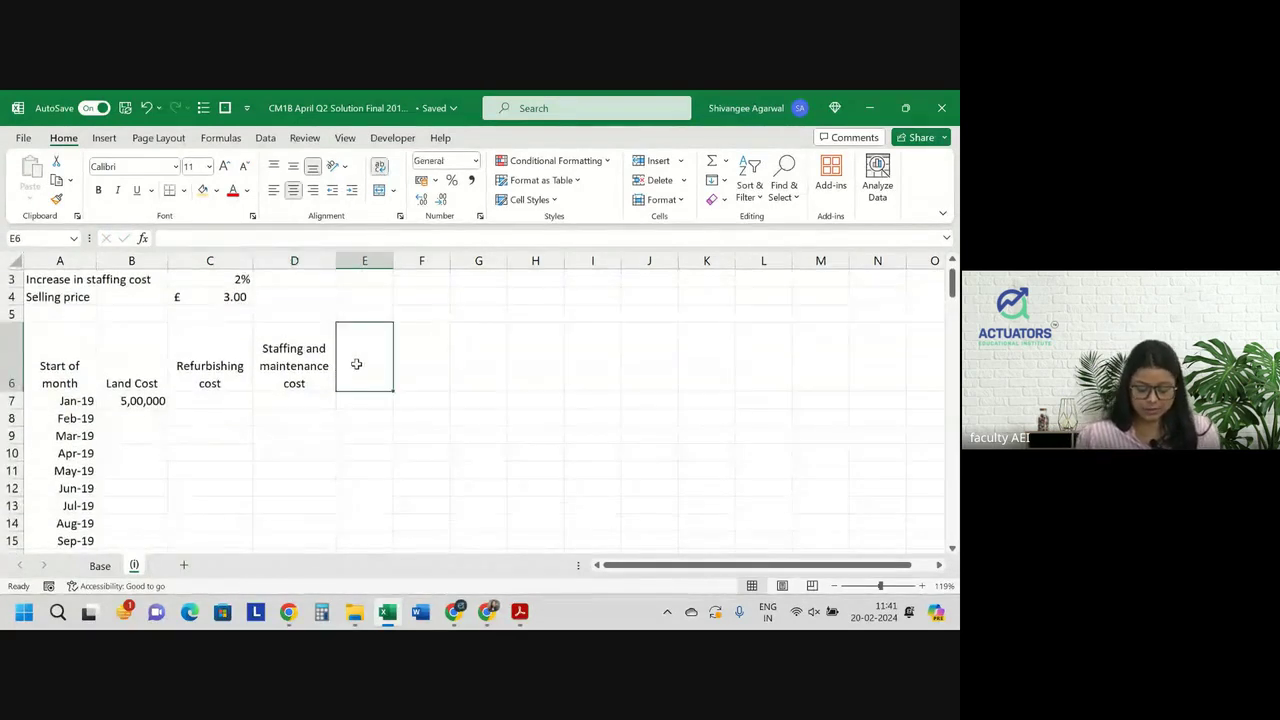
text(Income)
key(Return)
Enter =$C$4*Base!B2 in E23, the selling price times May-20 cups sold on the Base sheet
scroll(357, 365, down, 2)
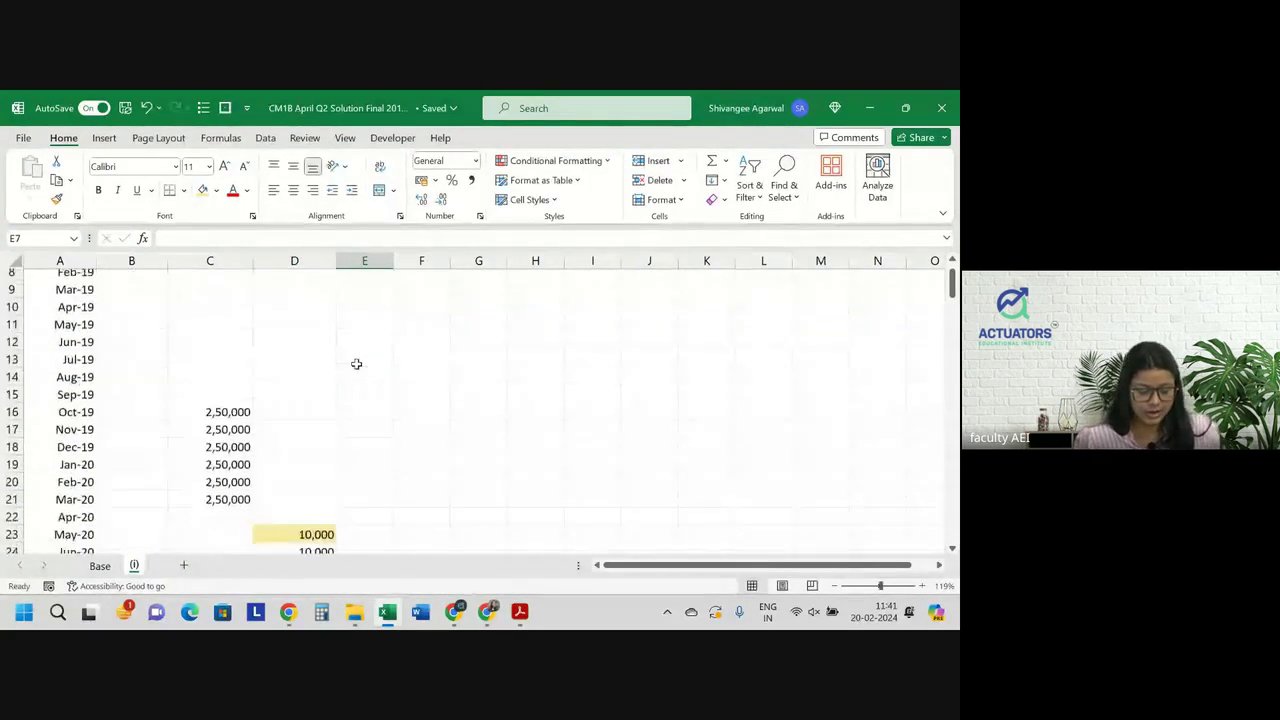
scroll(356, 364, down, 1)
scroll(356, 364, down, 3)
click(353, 372)
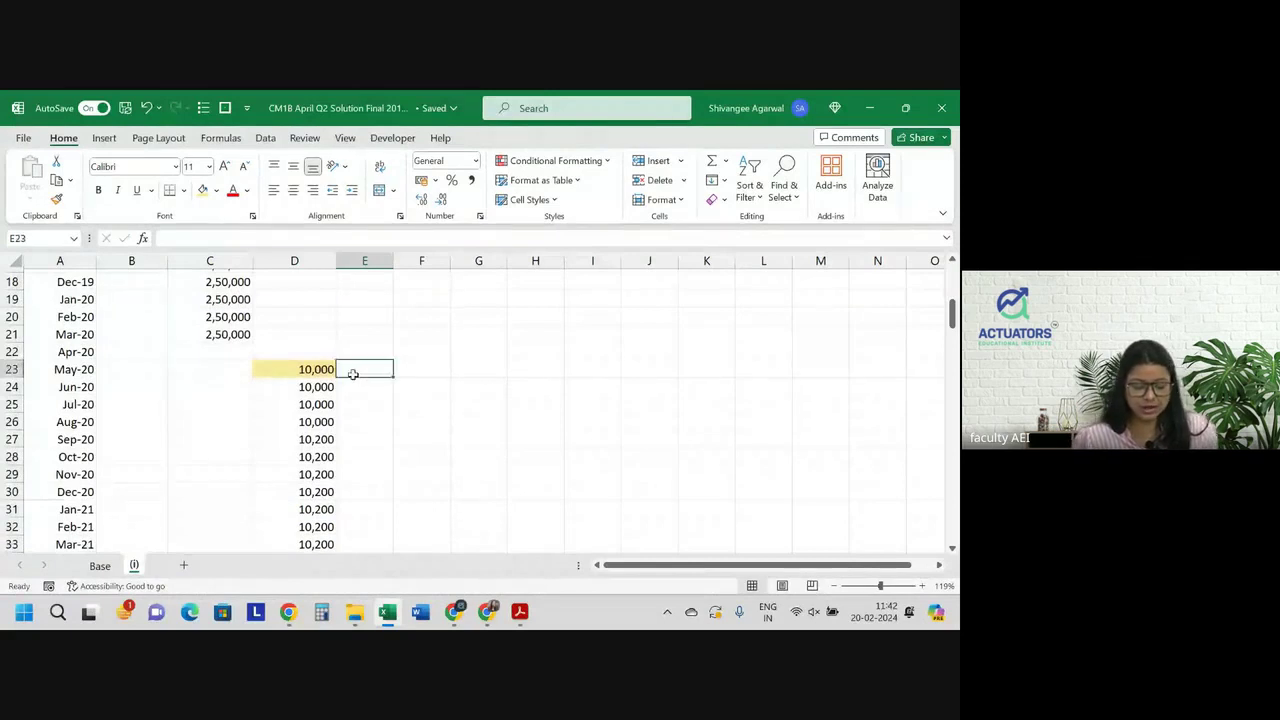
text(=)
key(Left)
key(Left)
key(Left)
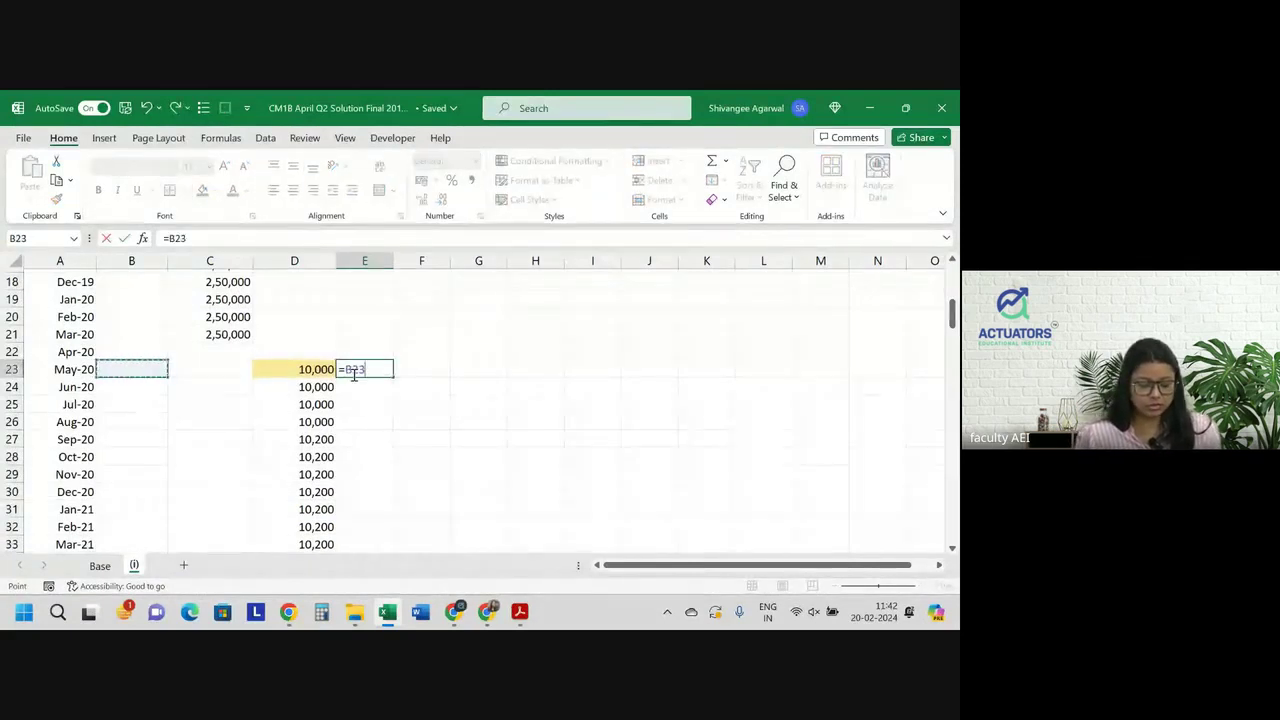
key(Right)
key(Right)
scroll(353, 374, up, 6)
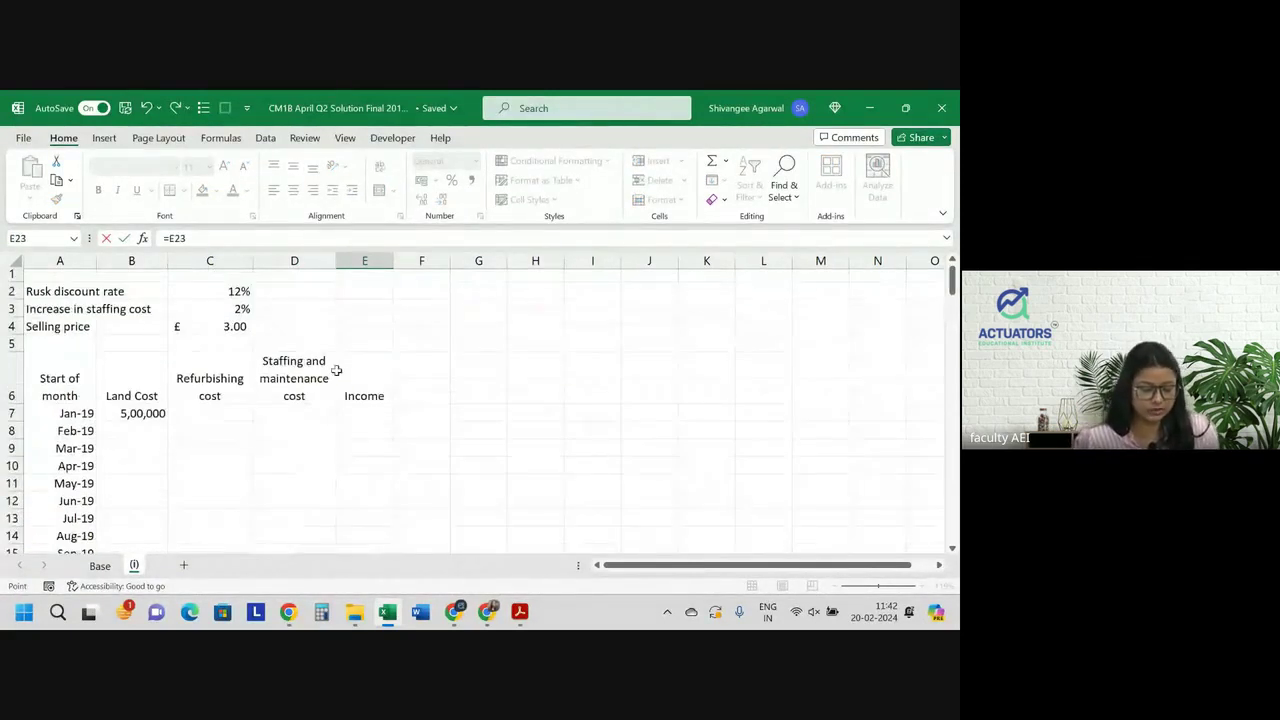
click(226, 326)
scroll(392, 355, down, 6)
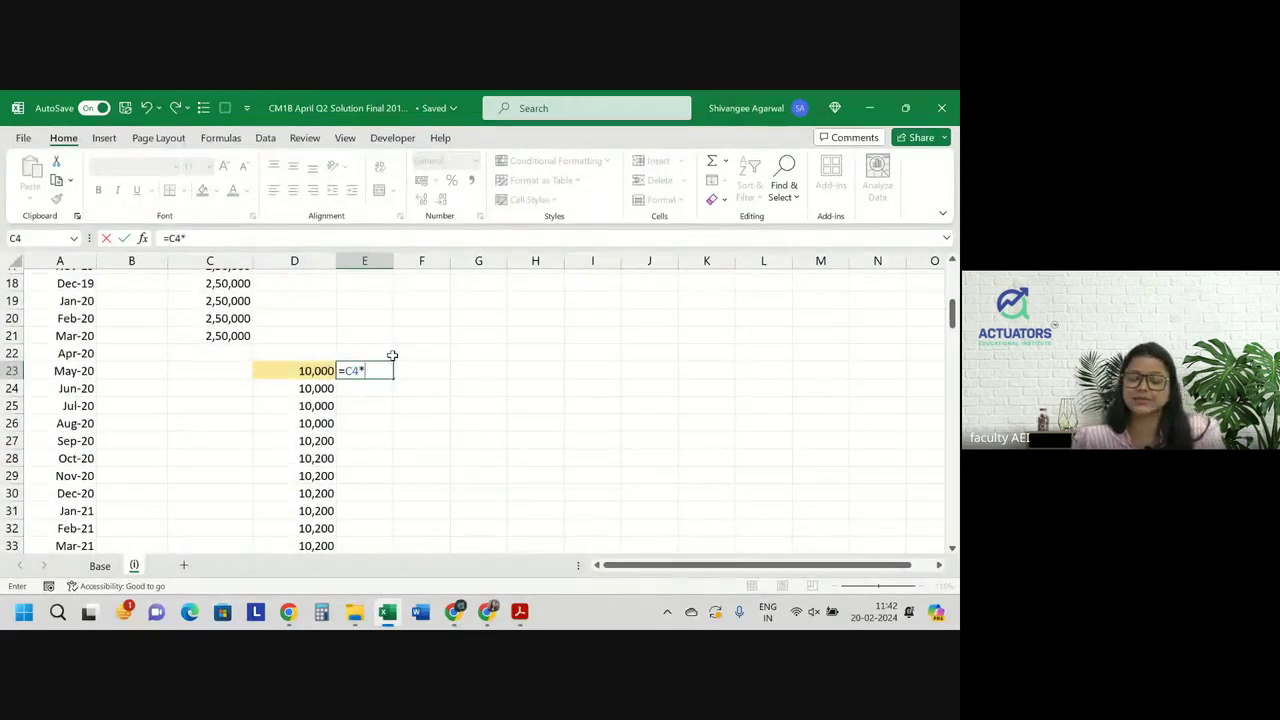
key(BackSpace)
key(F4)
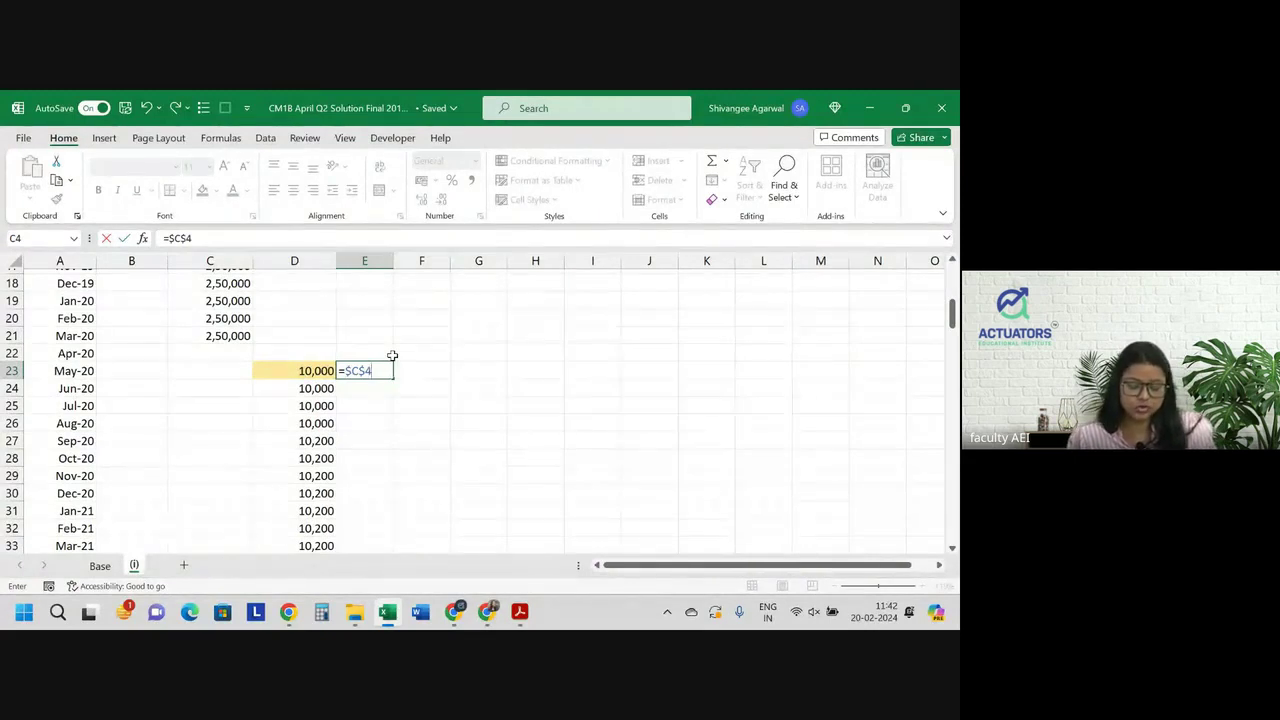
text(*)
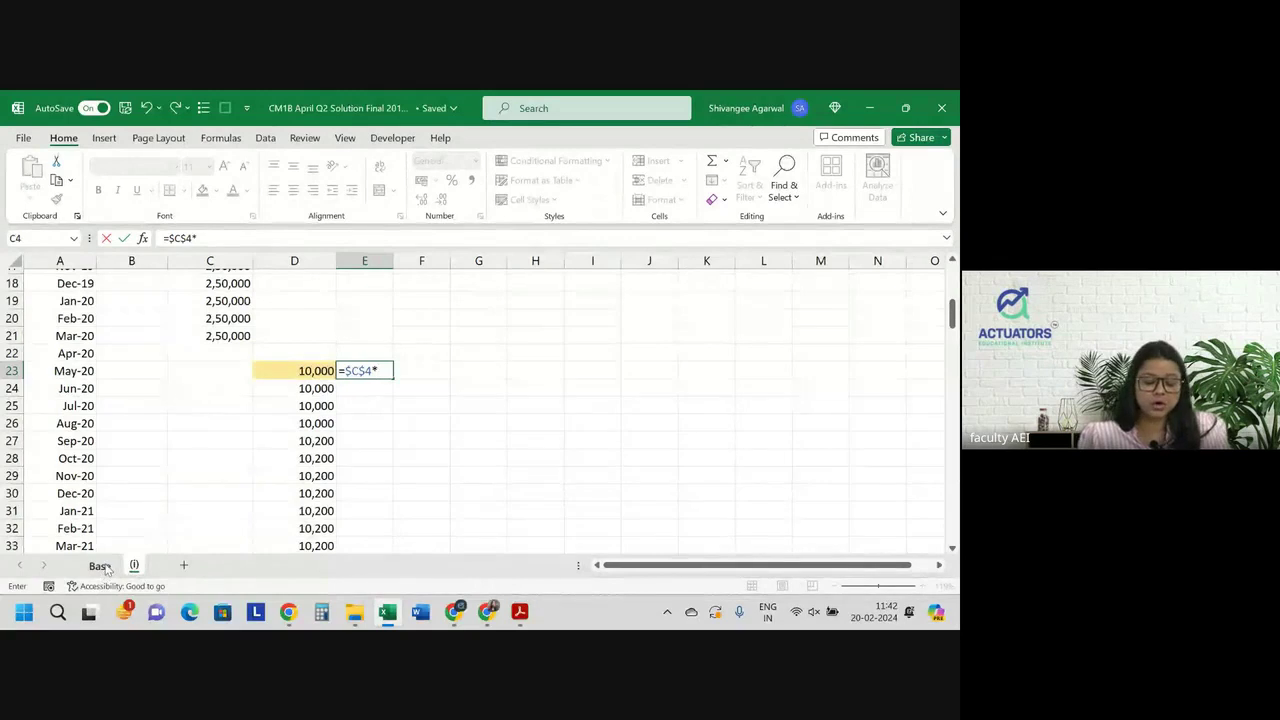
click(100, 566)
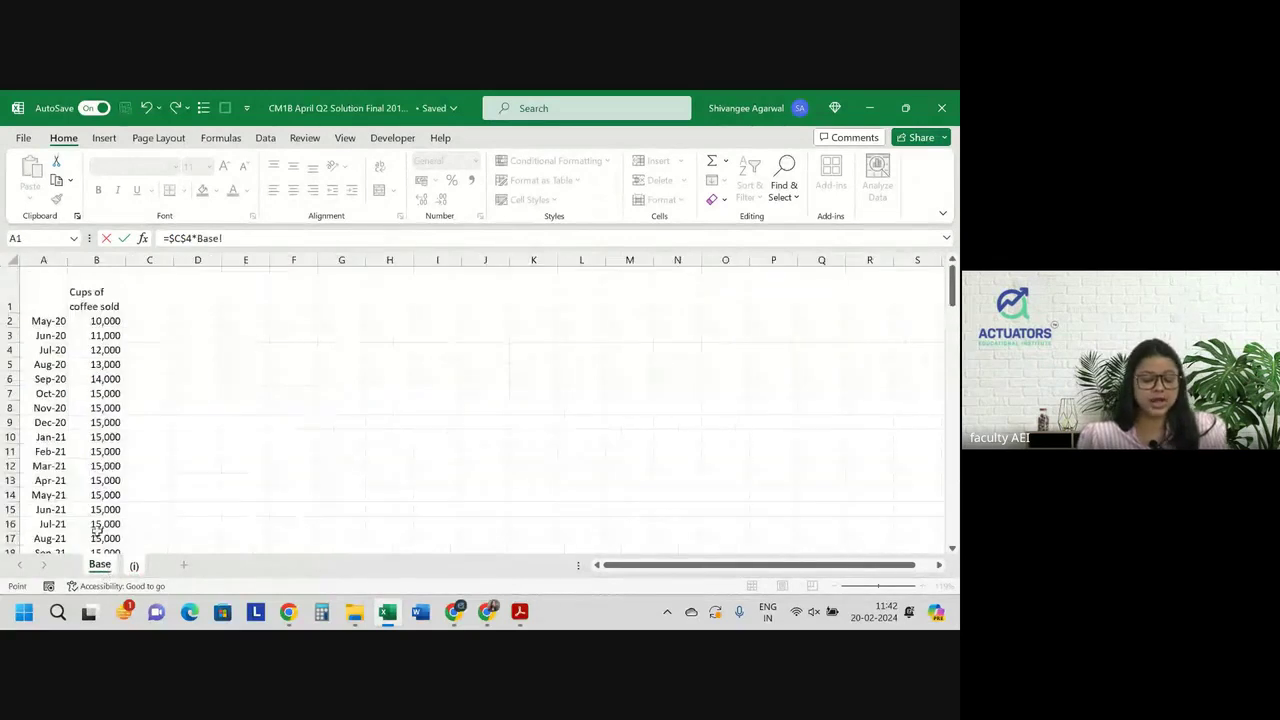
click(107, 321)
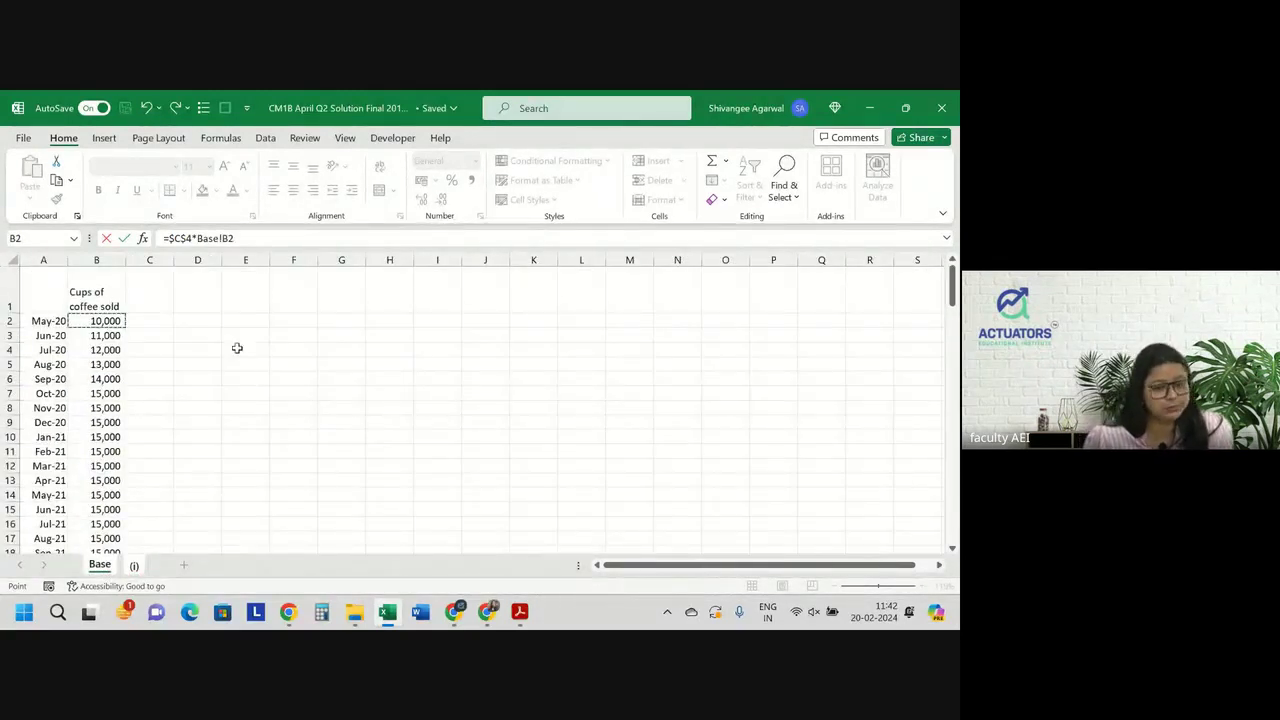
key(Return)
Fill the income formula down column E, giving £30,000.00 rising to £45,000.00
click(378, 367)
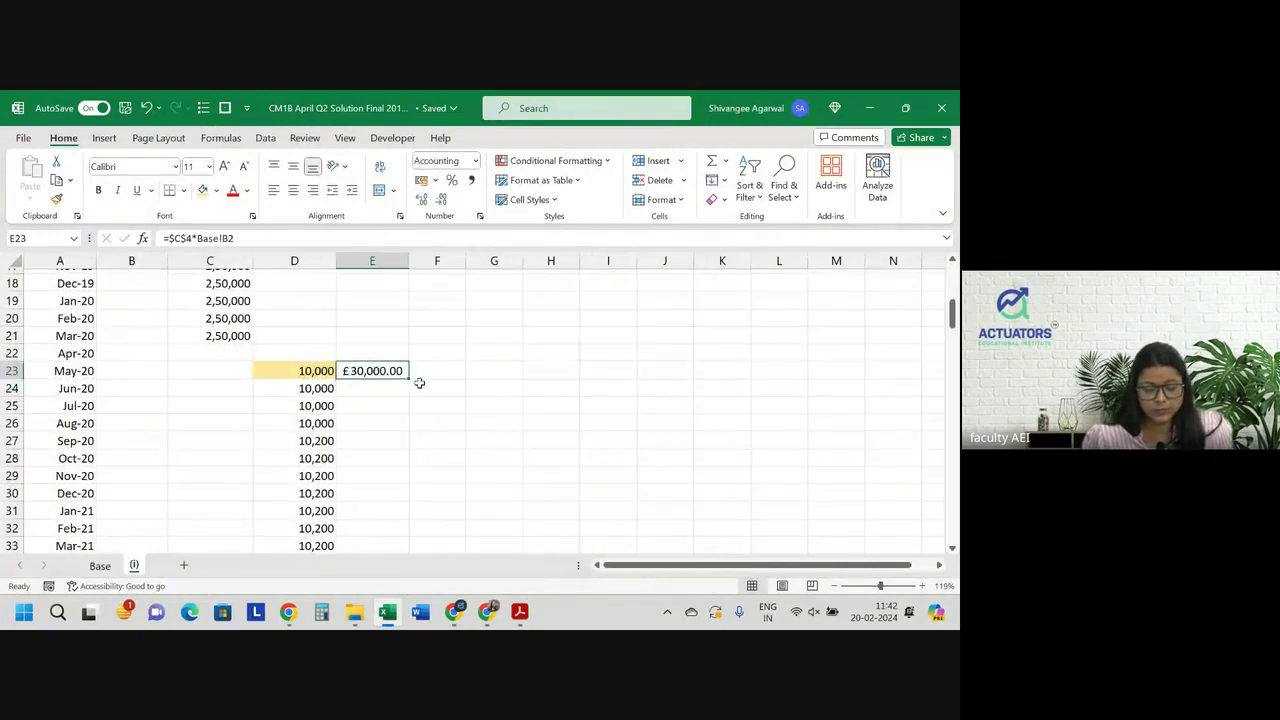
double_click(409, 379)
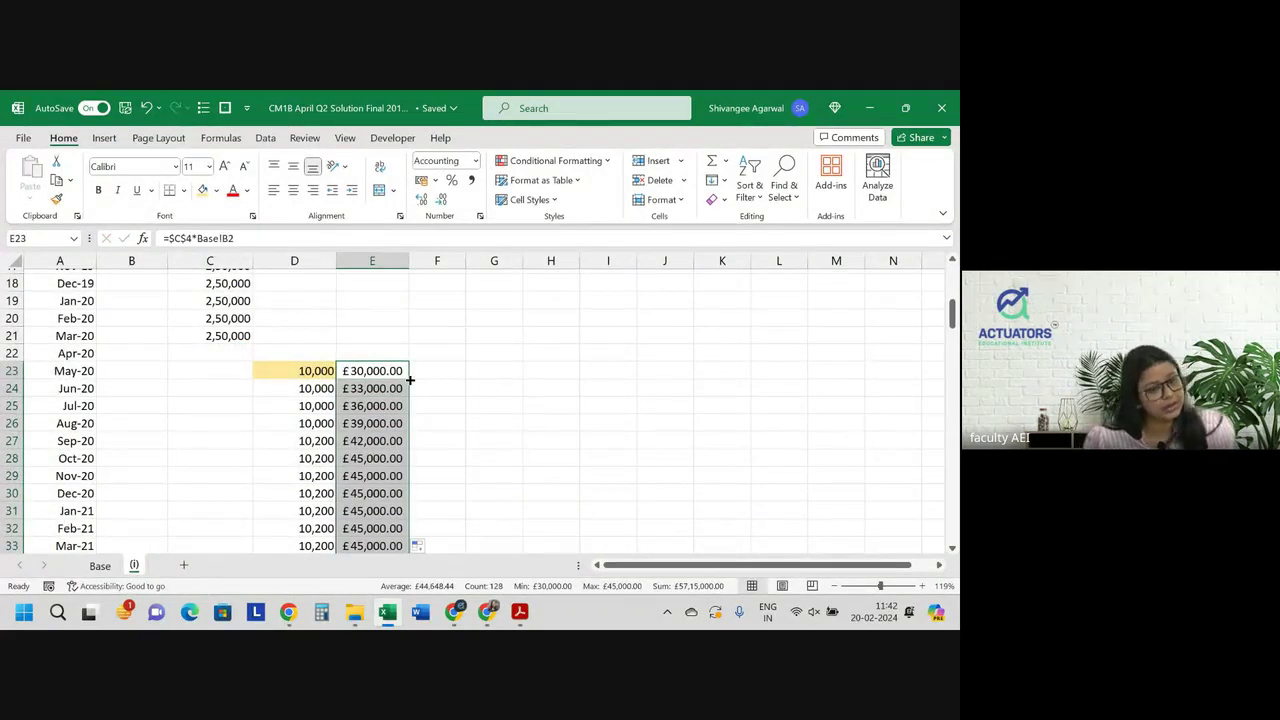
drag(409, 379, 440, 380)
key(ctrl+z)
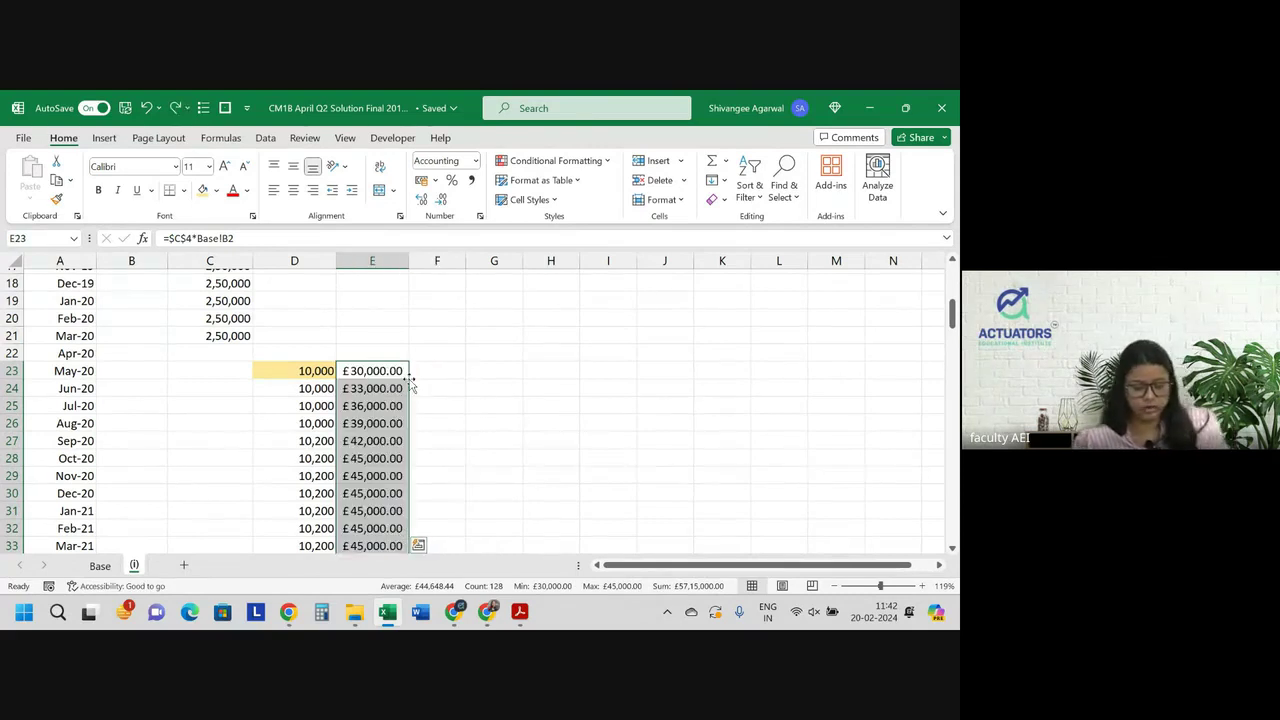
click(380, 404)
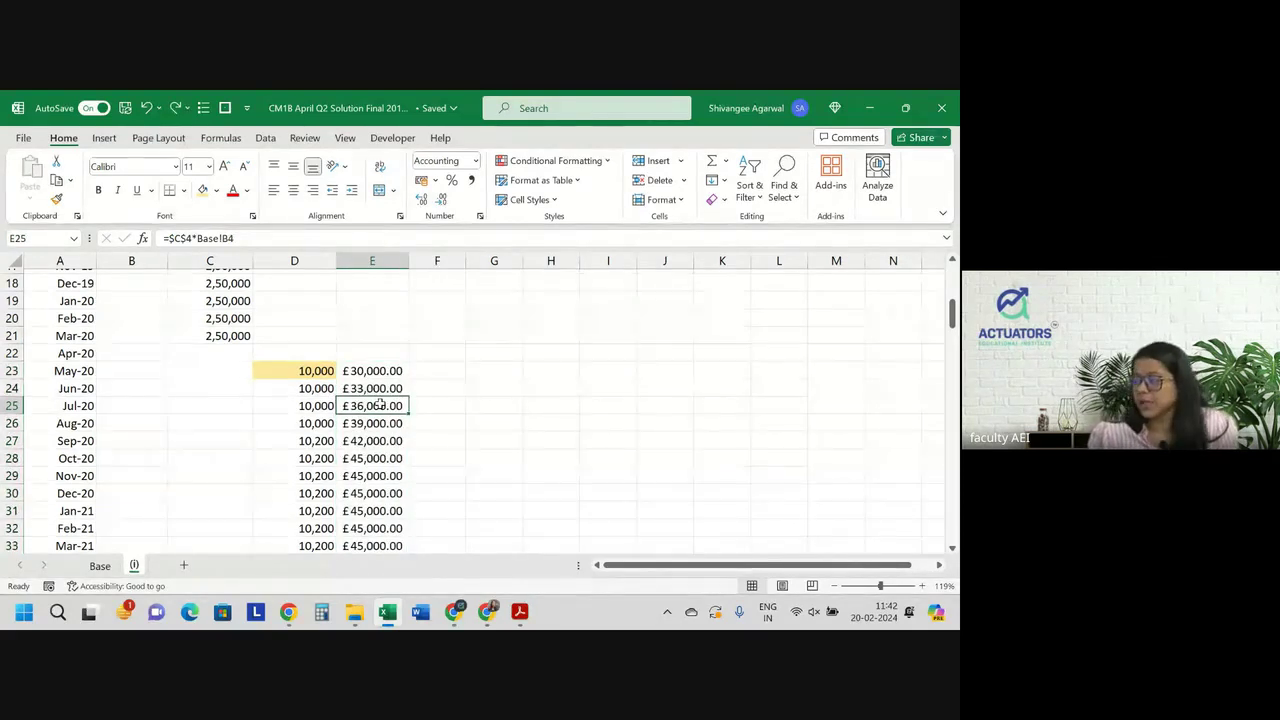
scroll(380, 402, up, 4)
Head column F 'Discounting Factor' and widen it to fit
scroll(395, 401, up, 2)
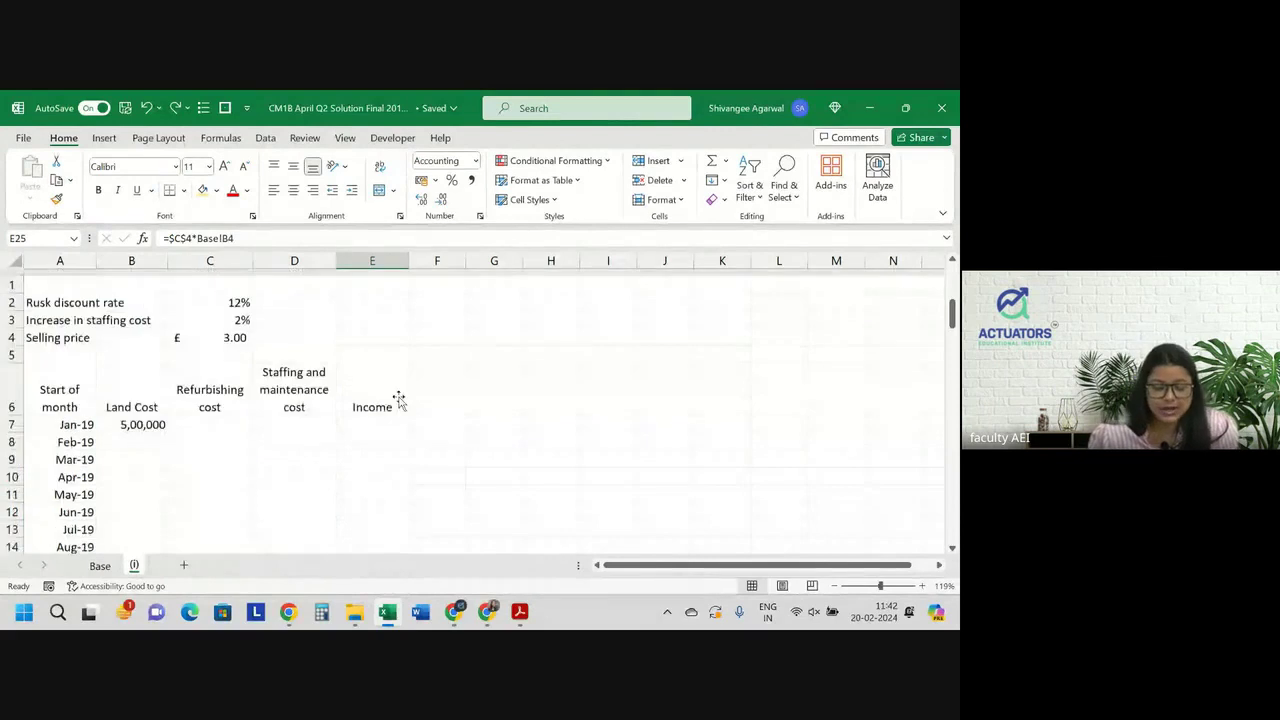
click(443, 382)
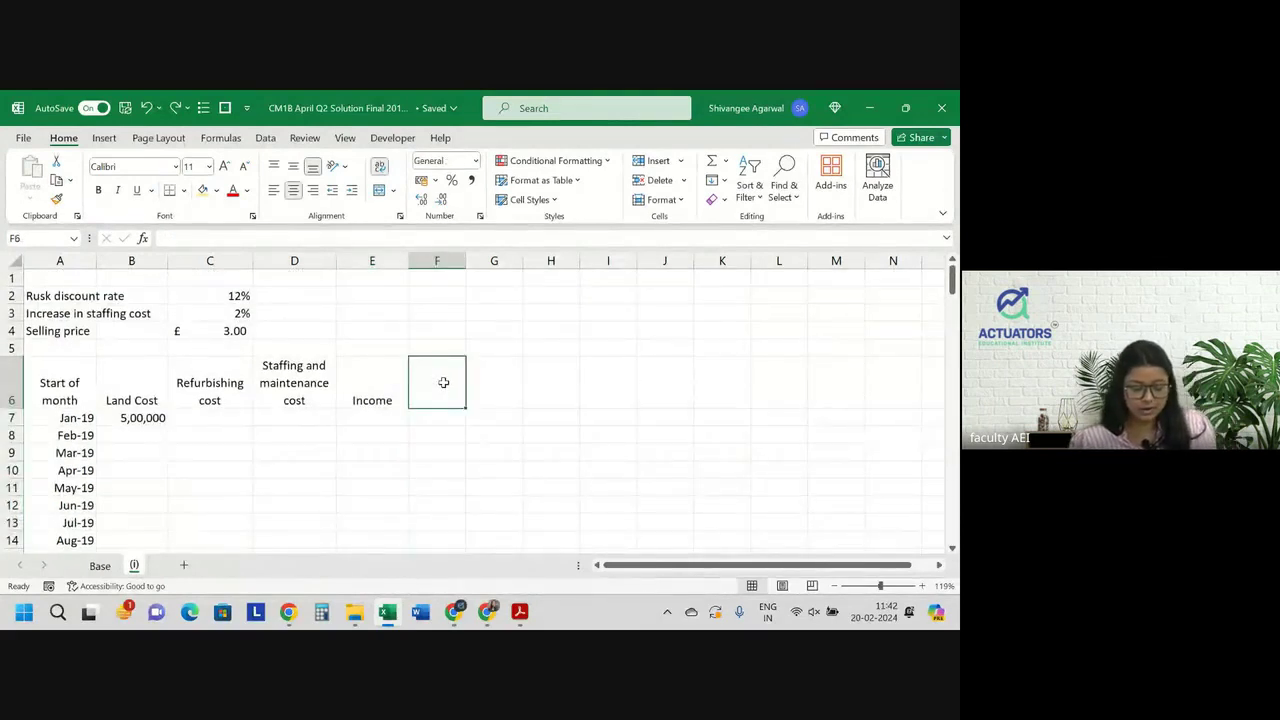
text(Discount)
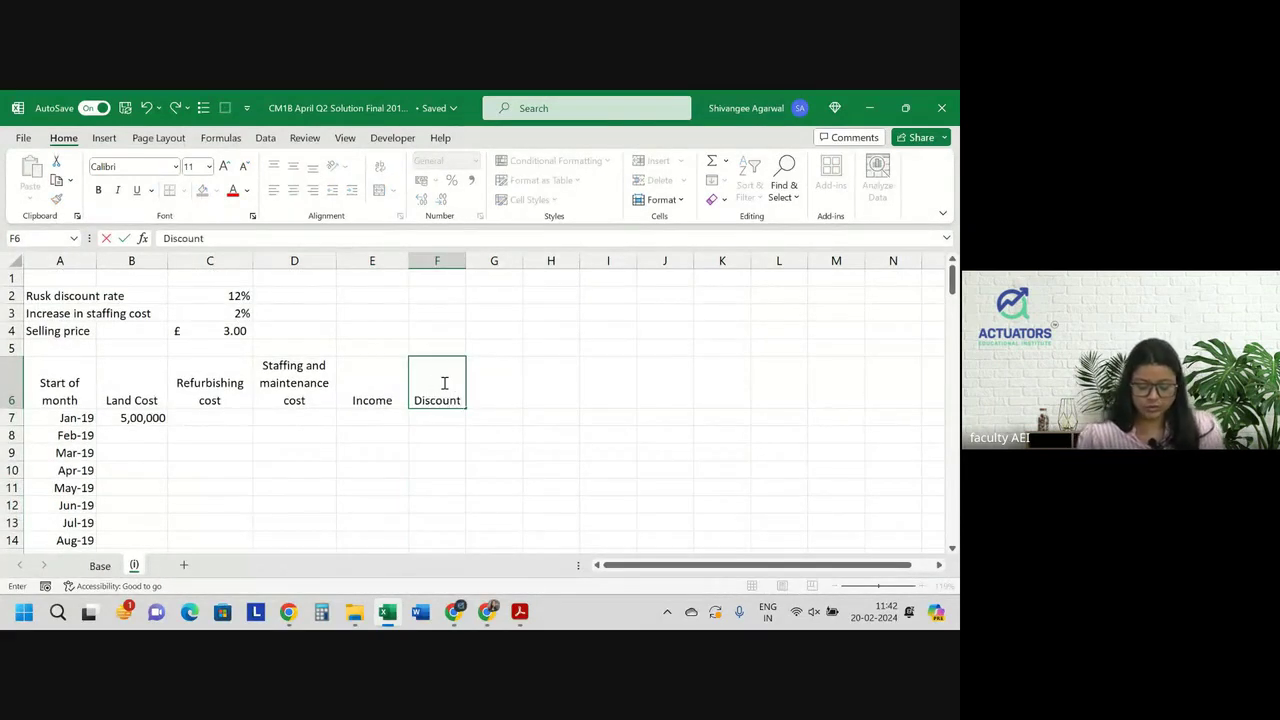
text(ing Fact)
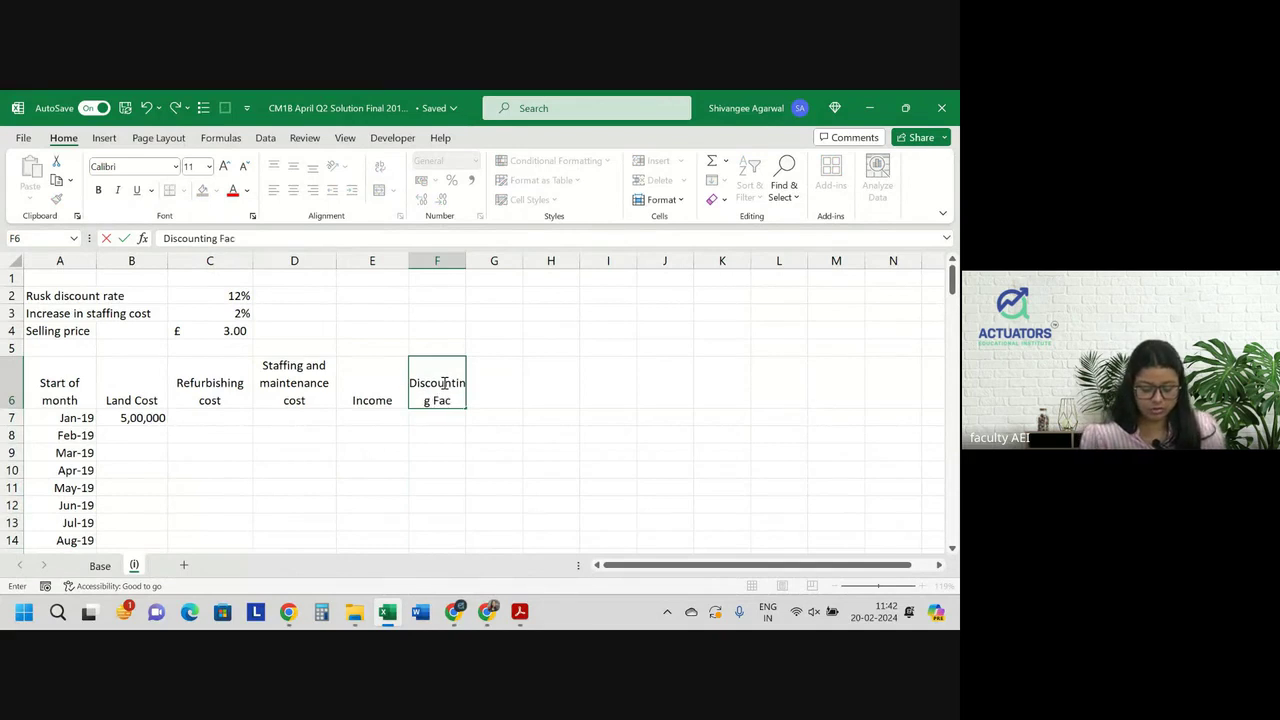
text(or)
key(Return)
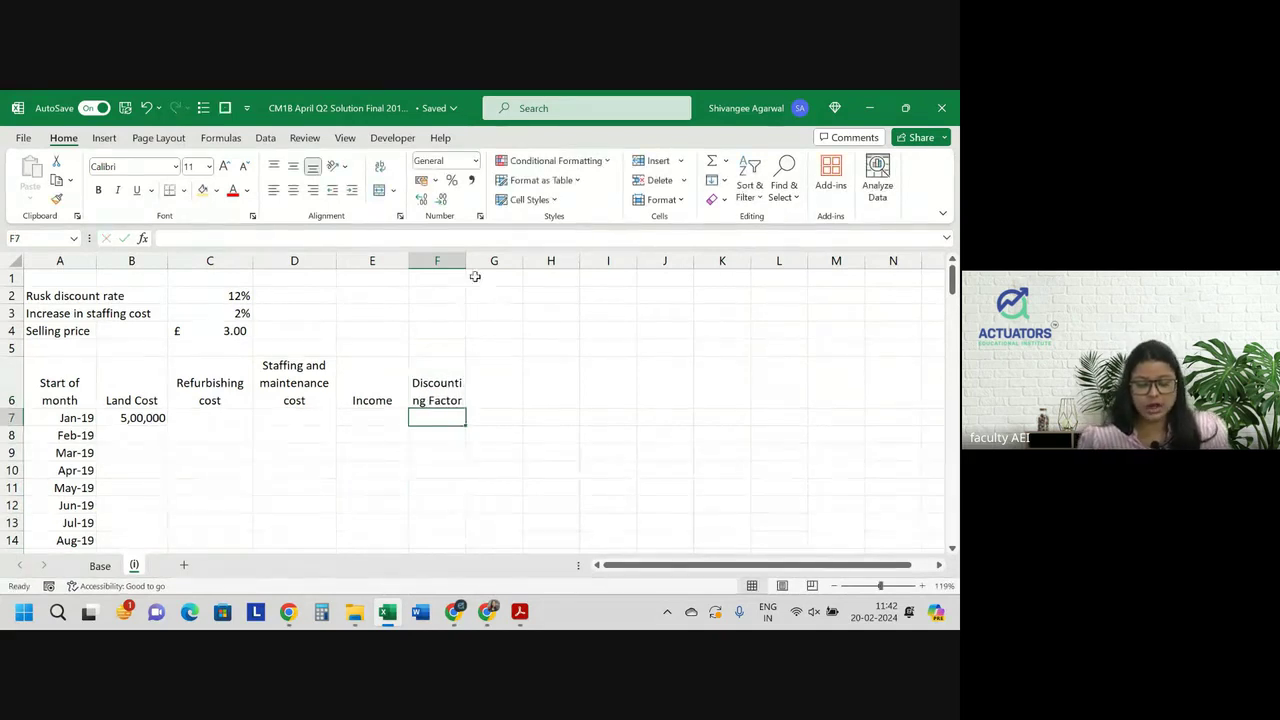
drag(463, 264, 481, 264)
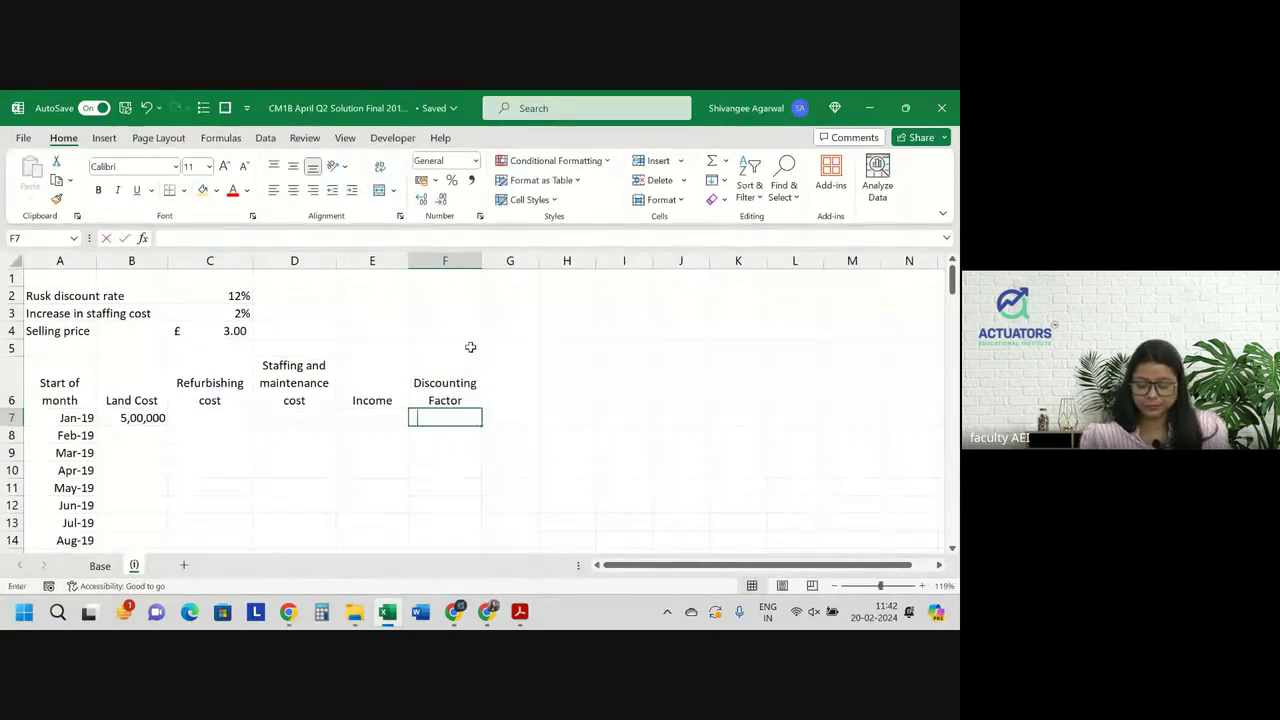
Enter =(1+$C$2)^-(0/12) in F7, giving a Jan-19 discount factor of 1
text(=(1+)
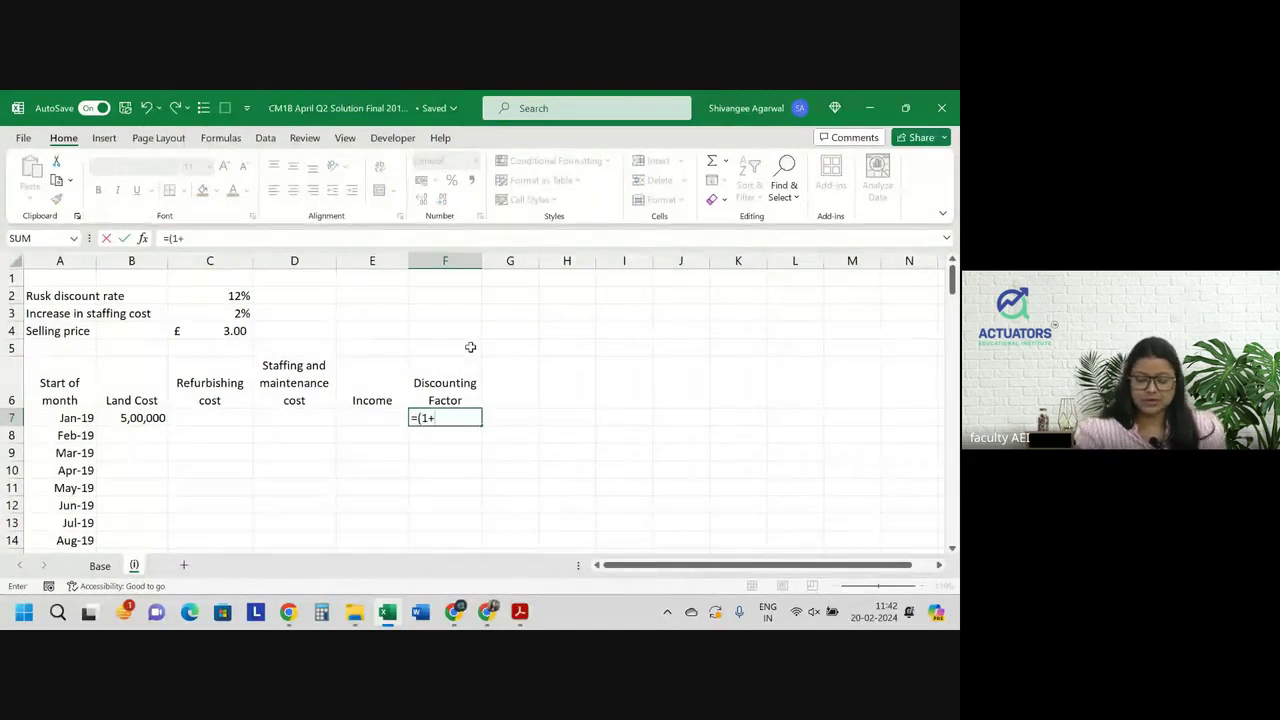
click(228, 298)
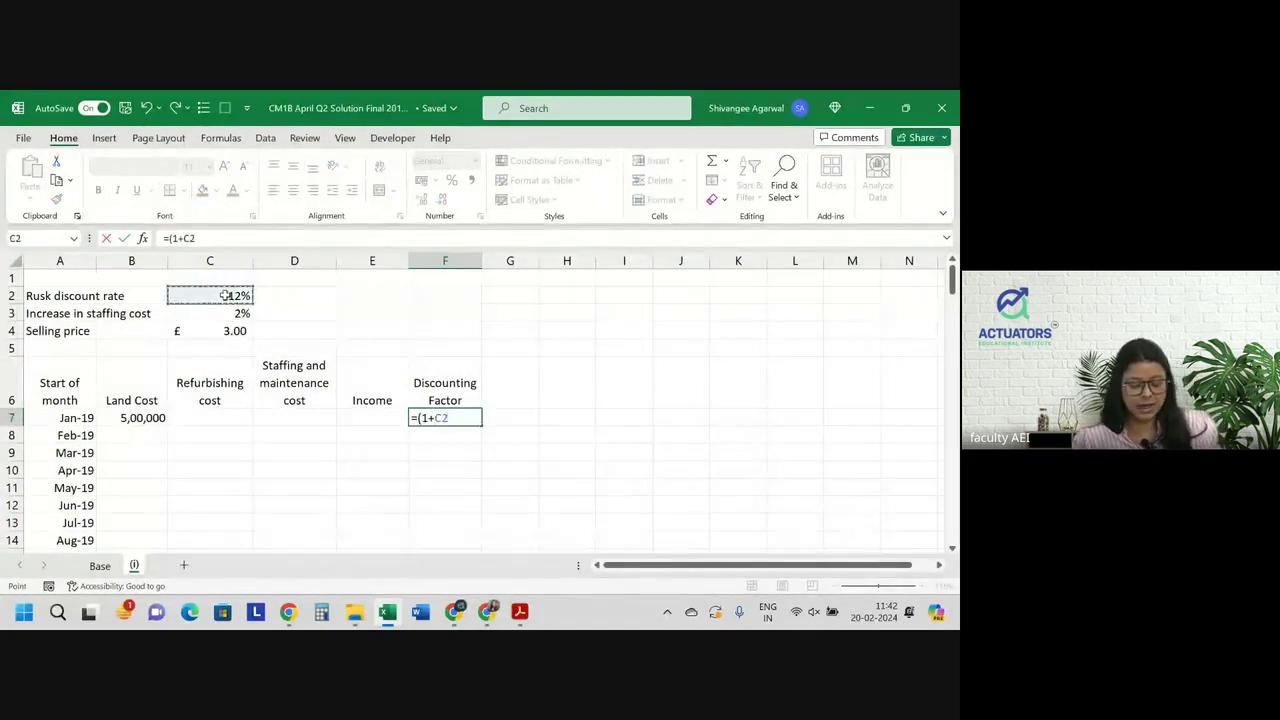
key(F4)
text()^()
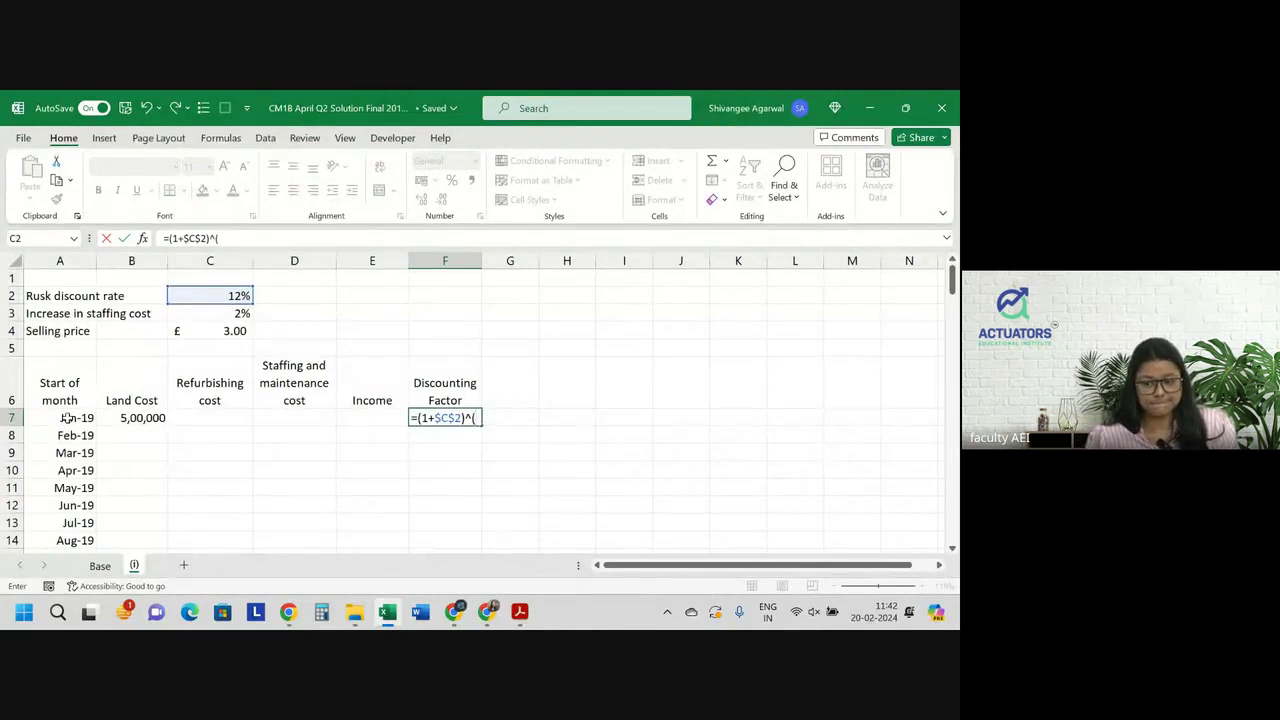
key(BackSpace)
text(-)
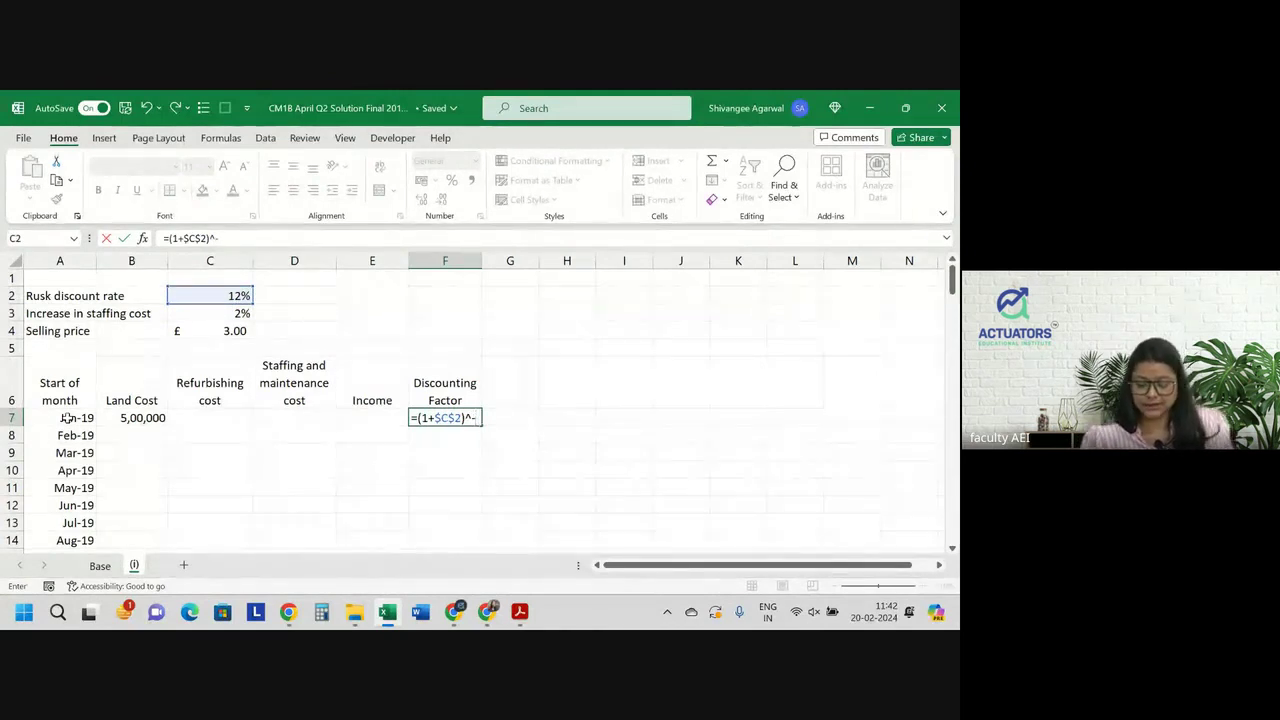
text(()
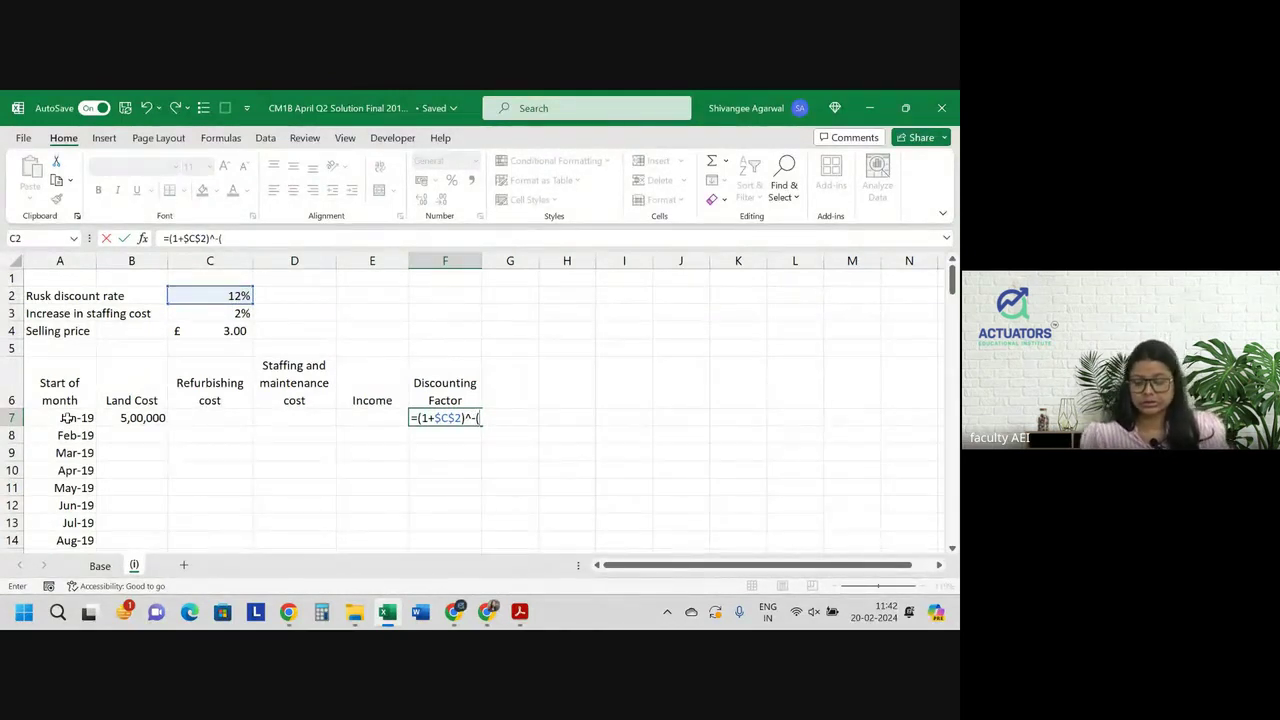
click(66, 418)
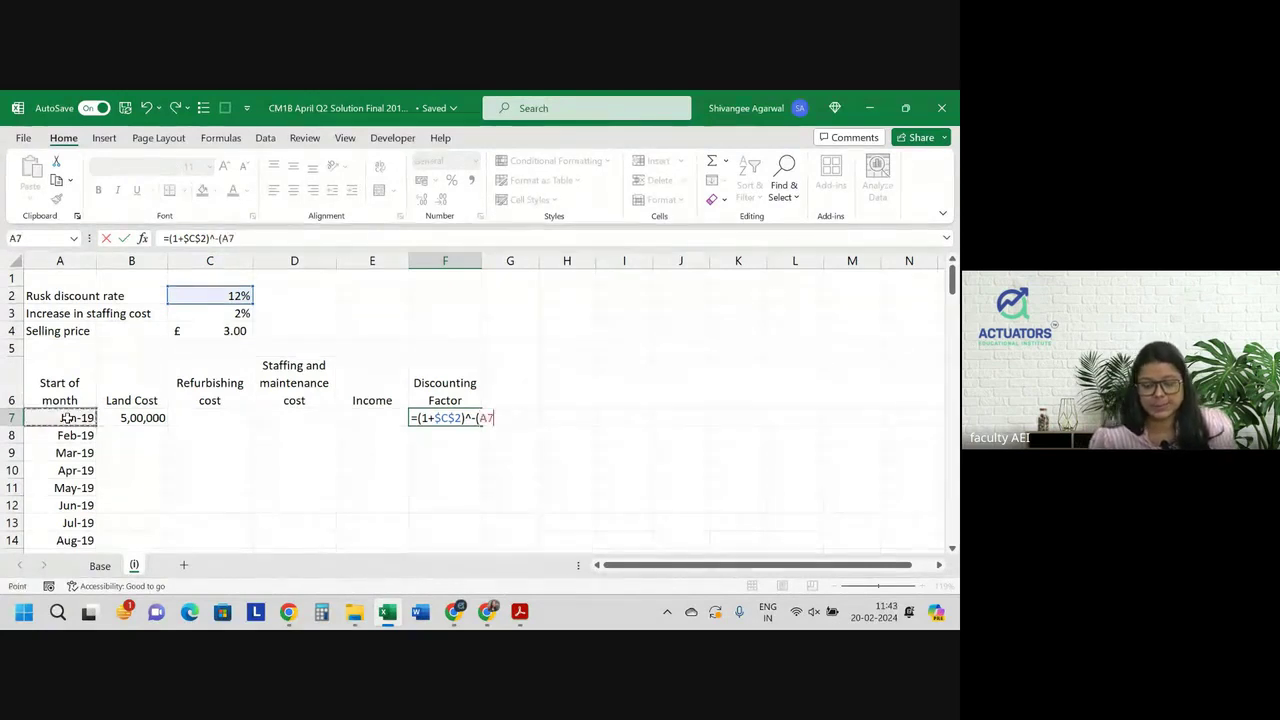
text(-)
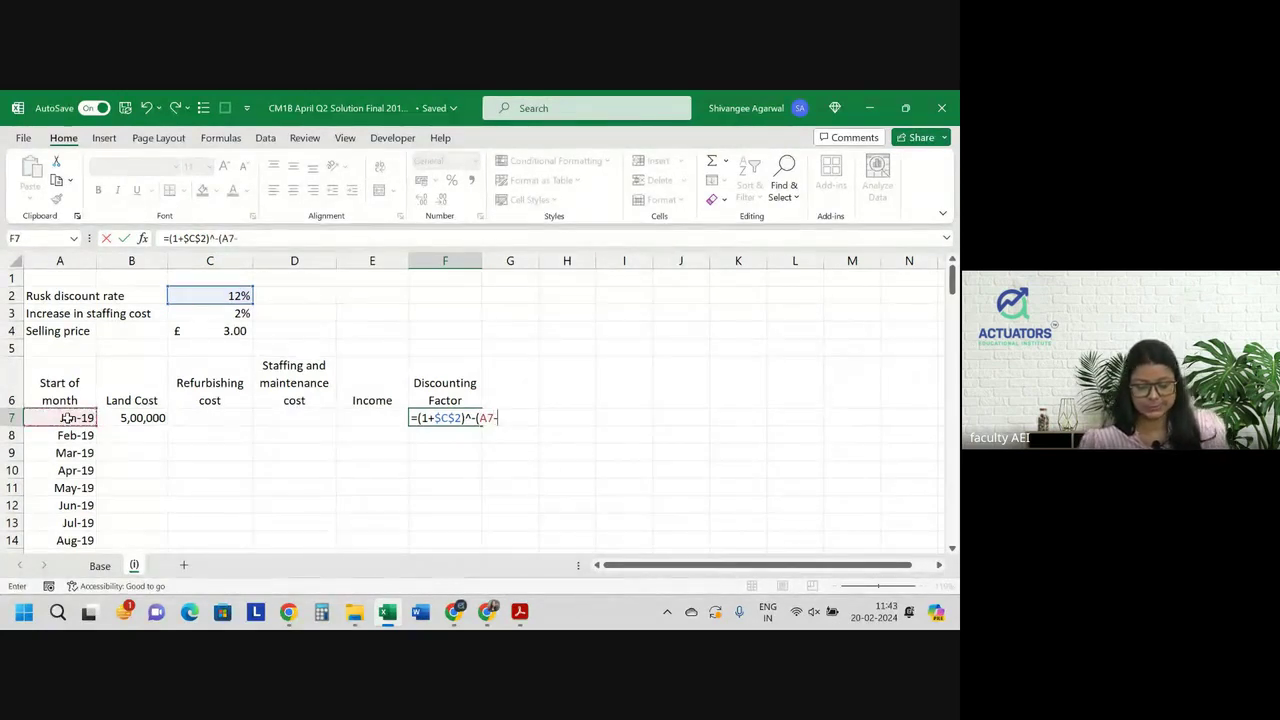
click(66, 418)
key(F4)
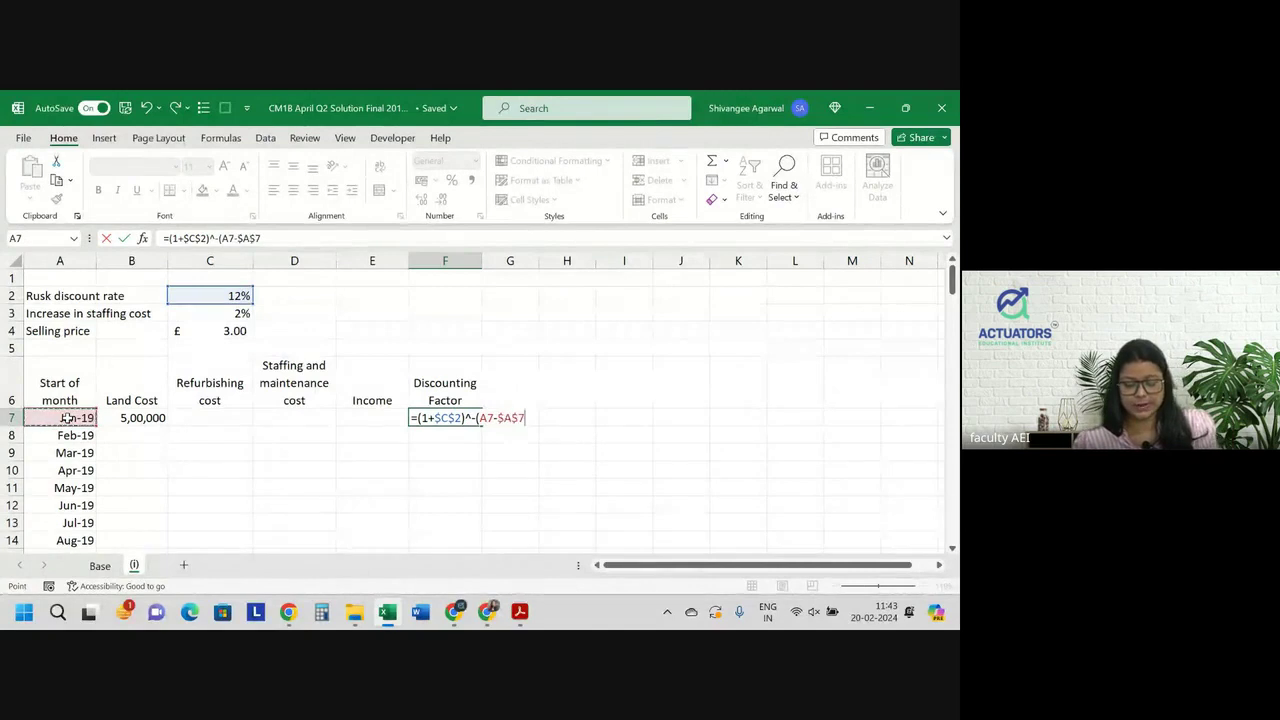
text()/)
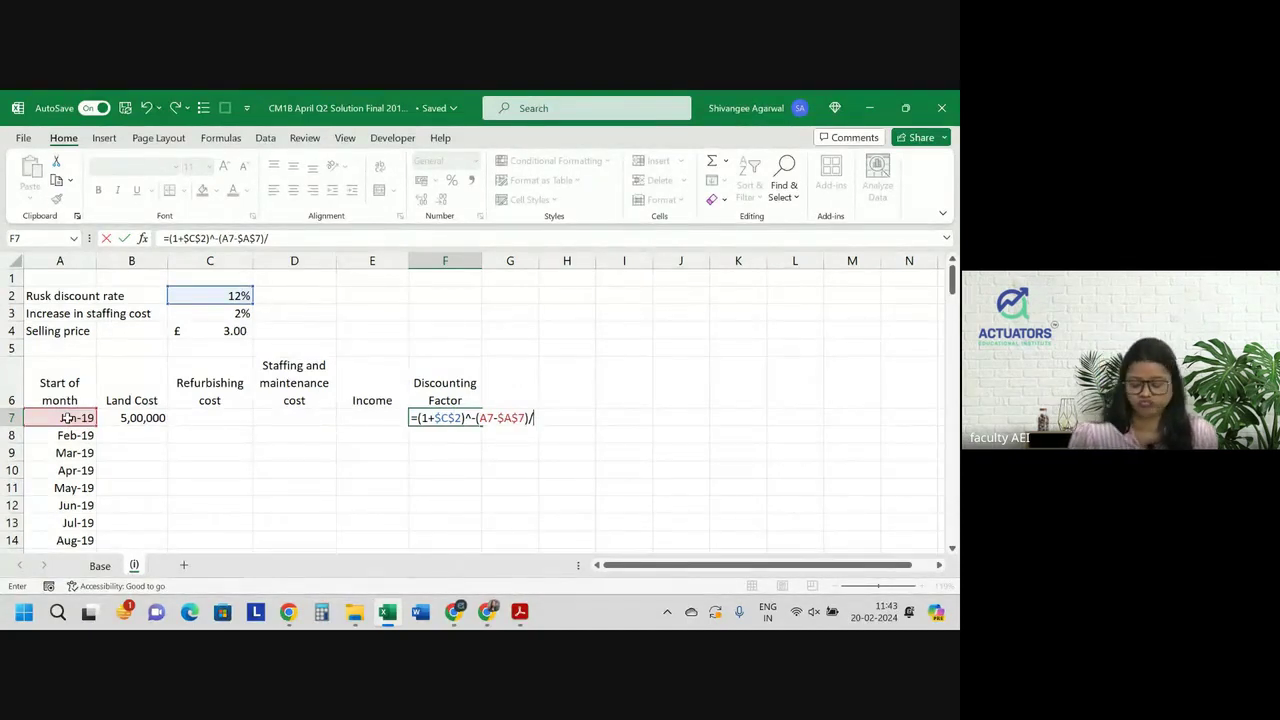
key(BackSpace)
key(BackSpace)
key(BackSpace)
key(BackSpace)
key(BackSpace)
key(BackSpace)
key(BackSpace)
key(BackSpace)
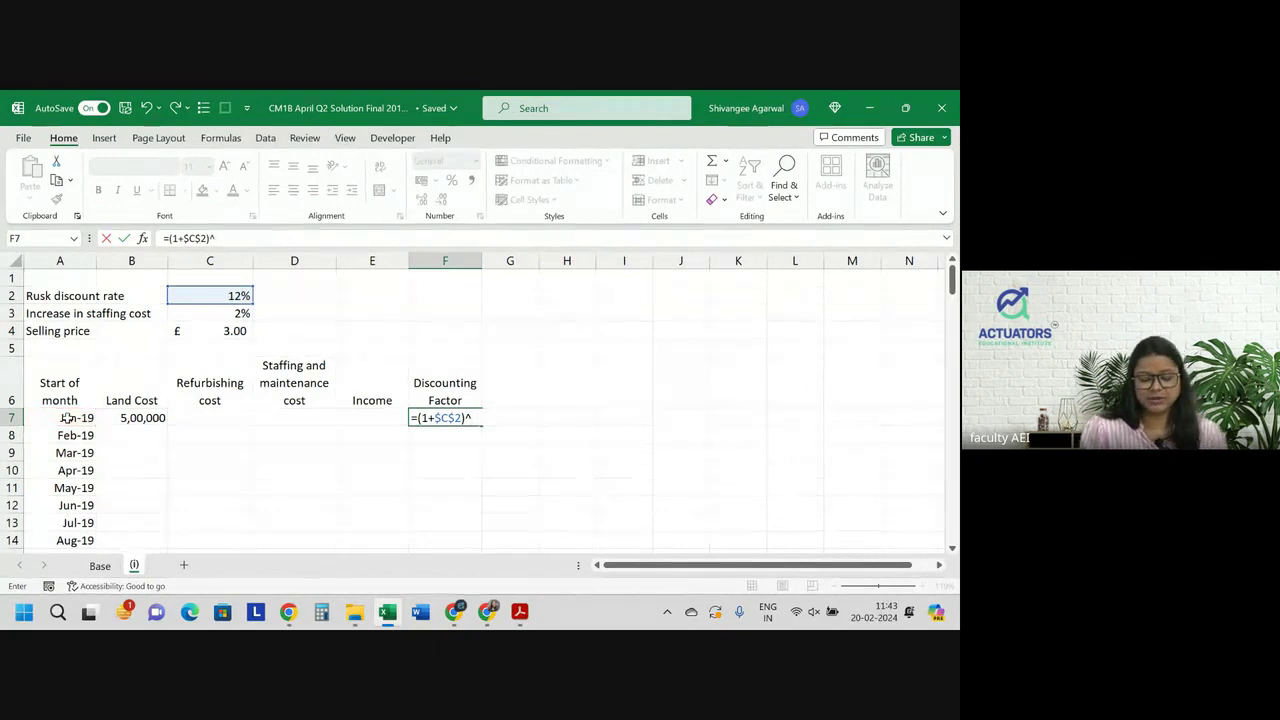
text(-(1/1)
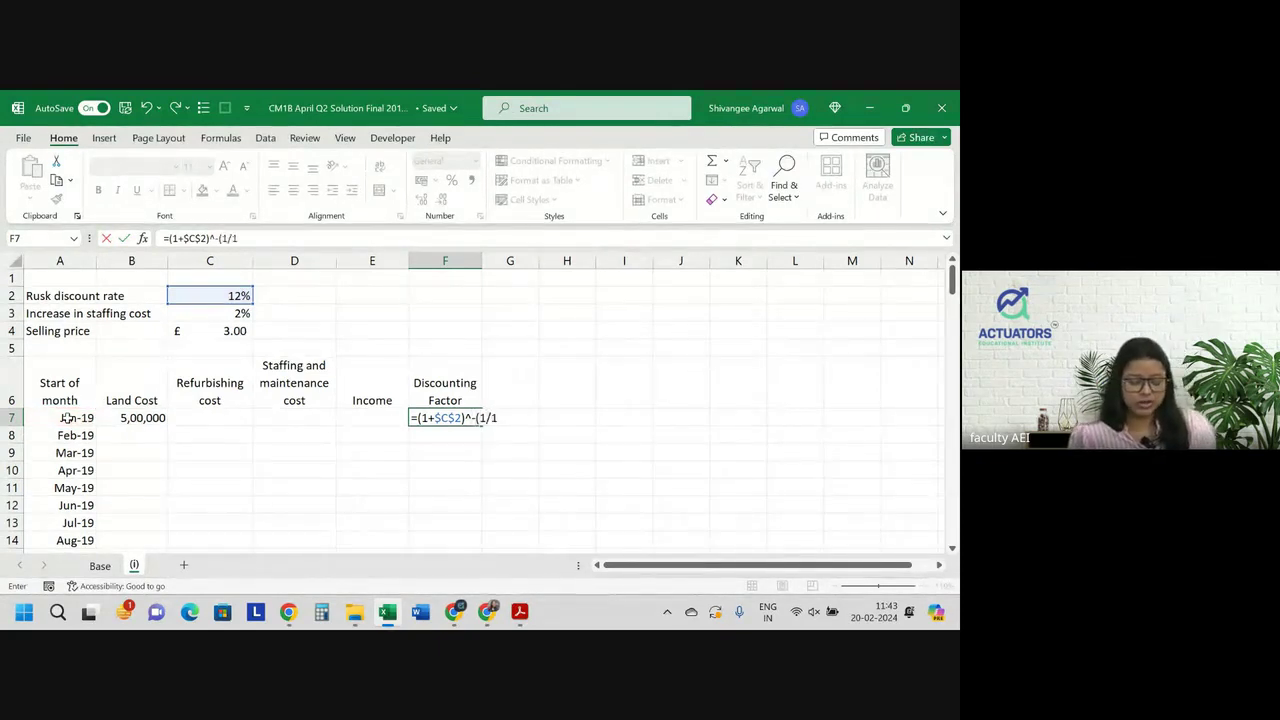
key(BackSpace)
key(BackSpace)
key(BackSpace)
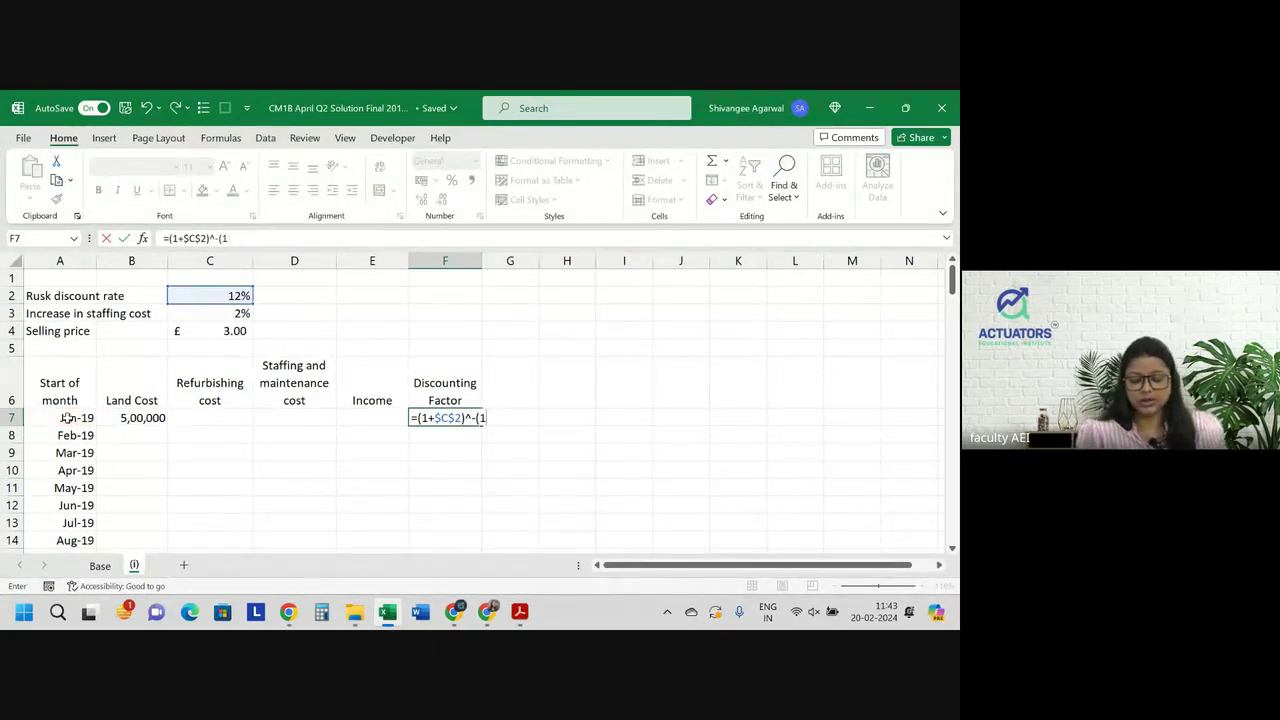
key(BackSpace)
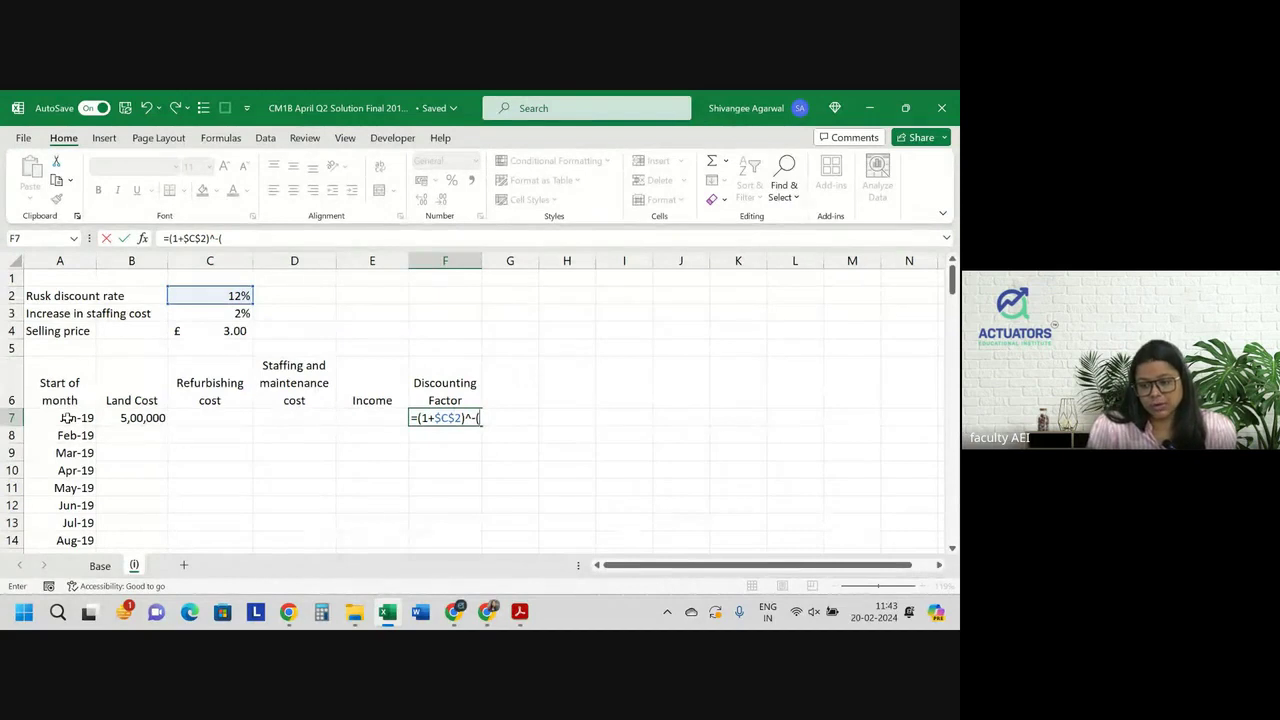
text(0/12))
key(Return)
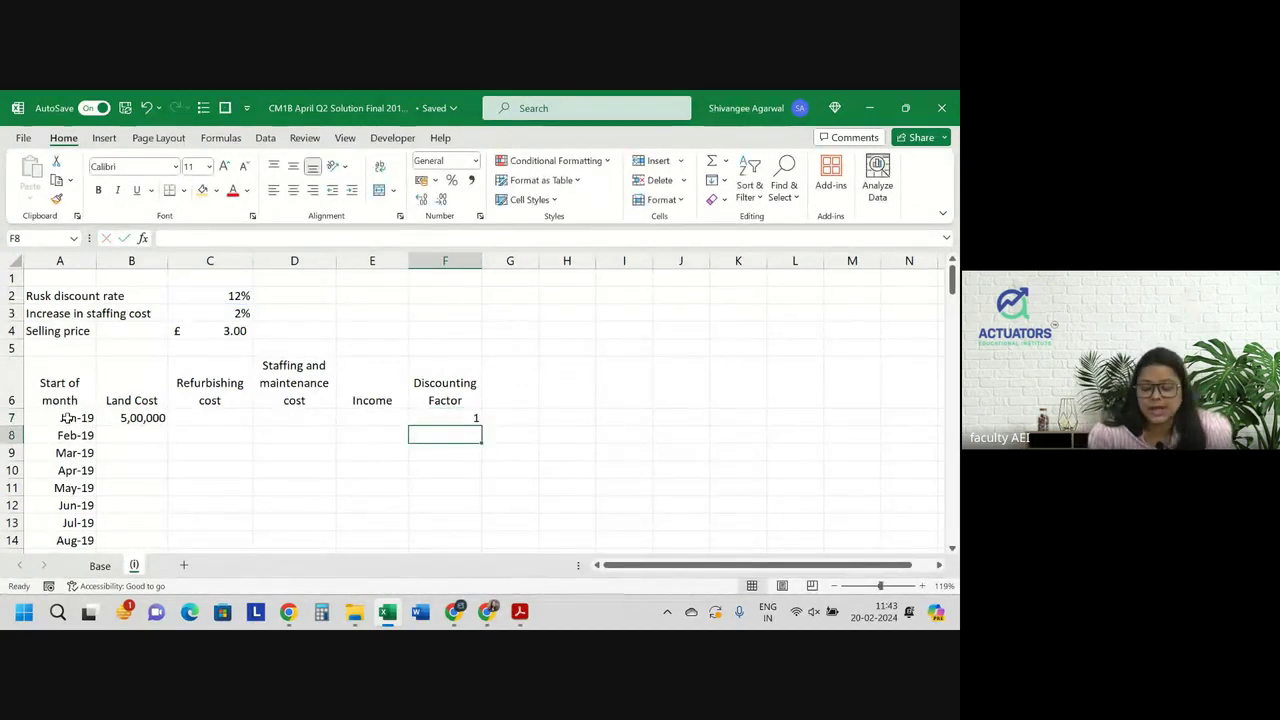
Enter =F7*(1+$C$2)^-1/12 in F8 for the Feb-19 discount factor
text(=)
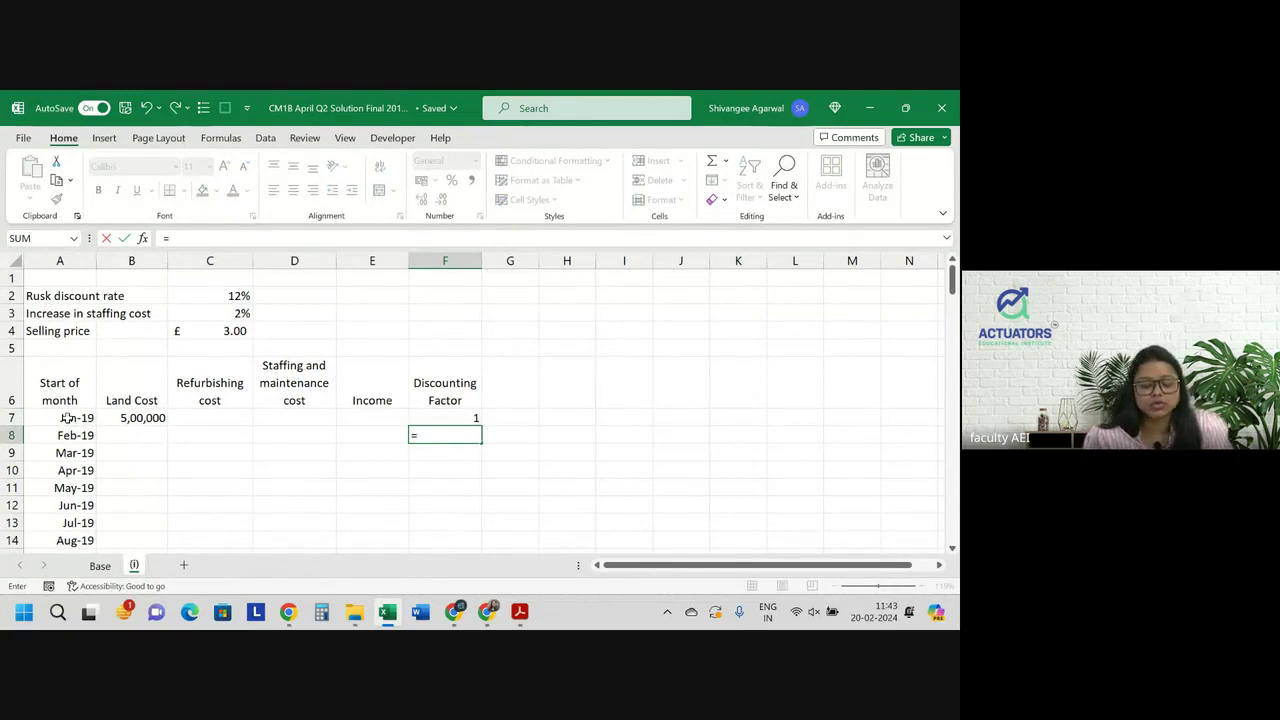
key(Up)
text(*)
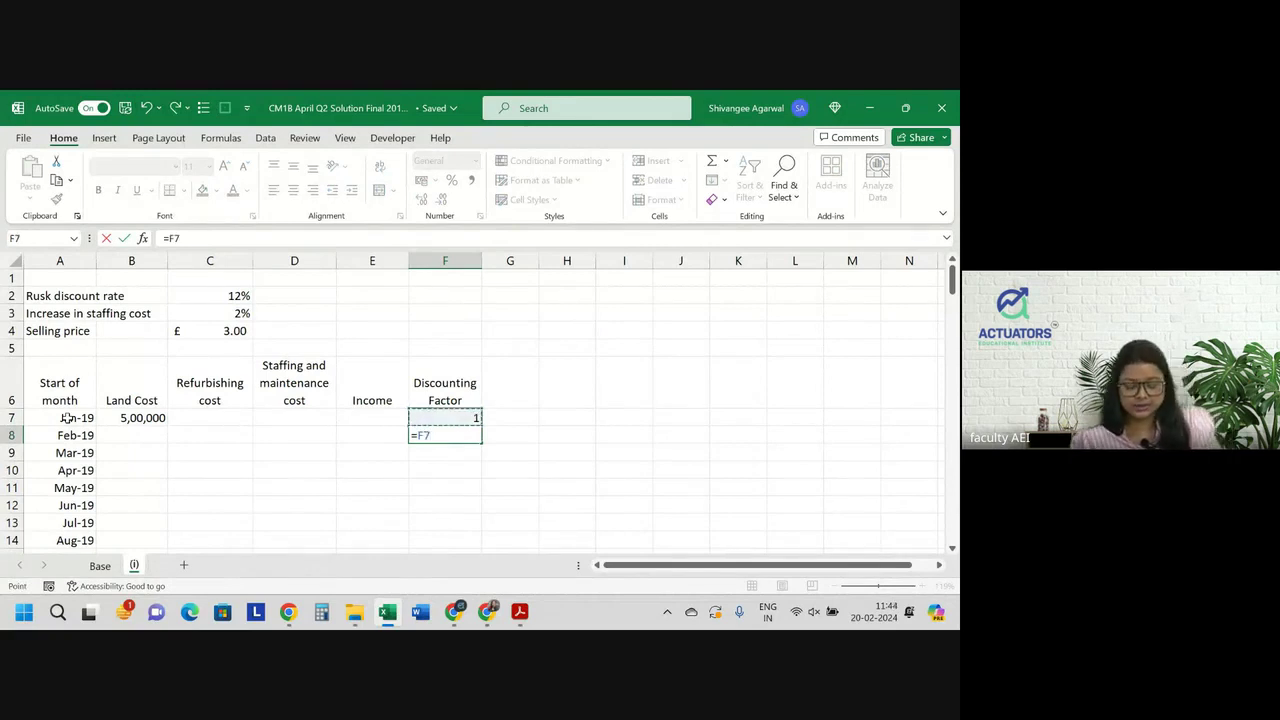
text((1+)
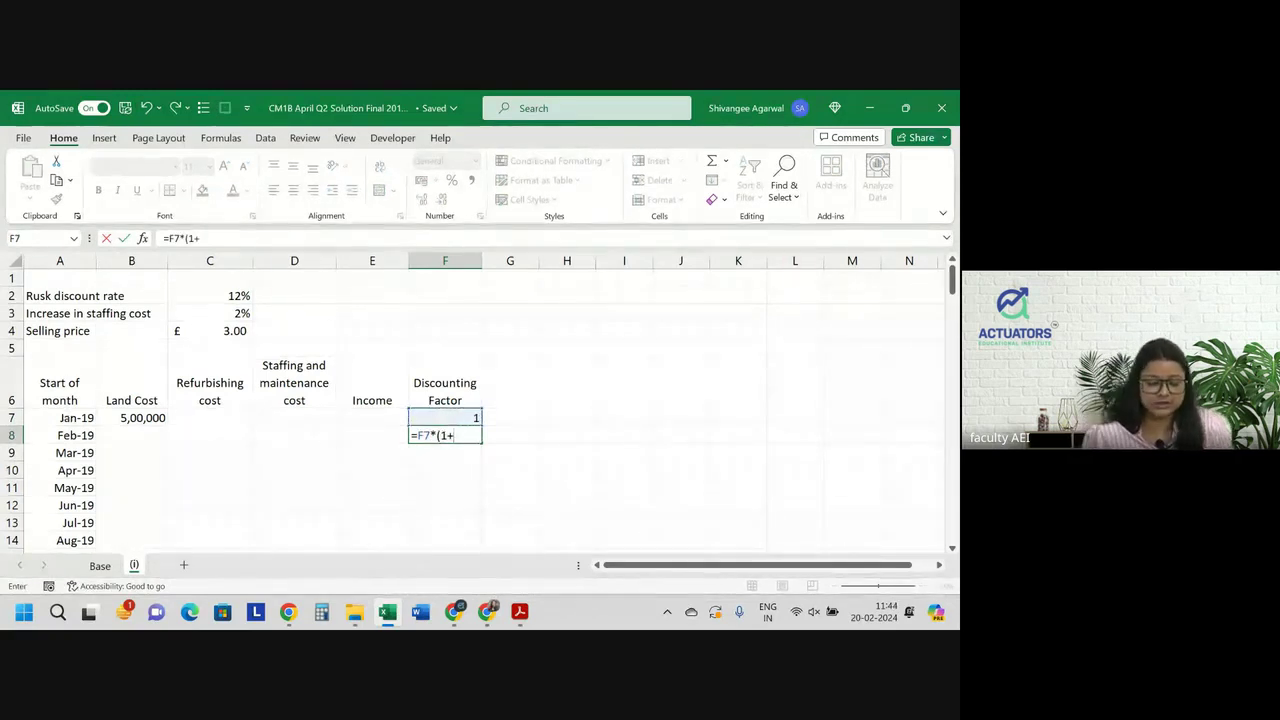
click(243, 296)
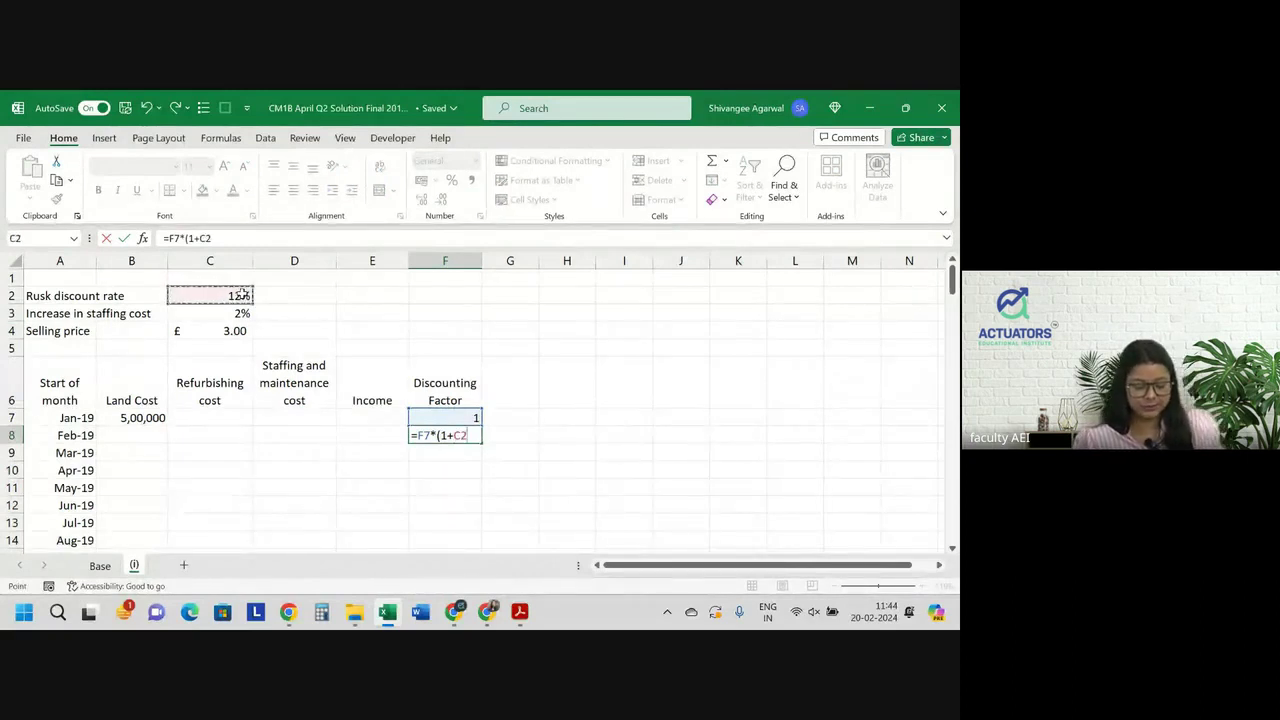
key(F4)
text()^)
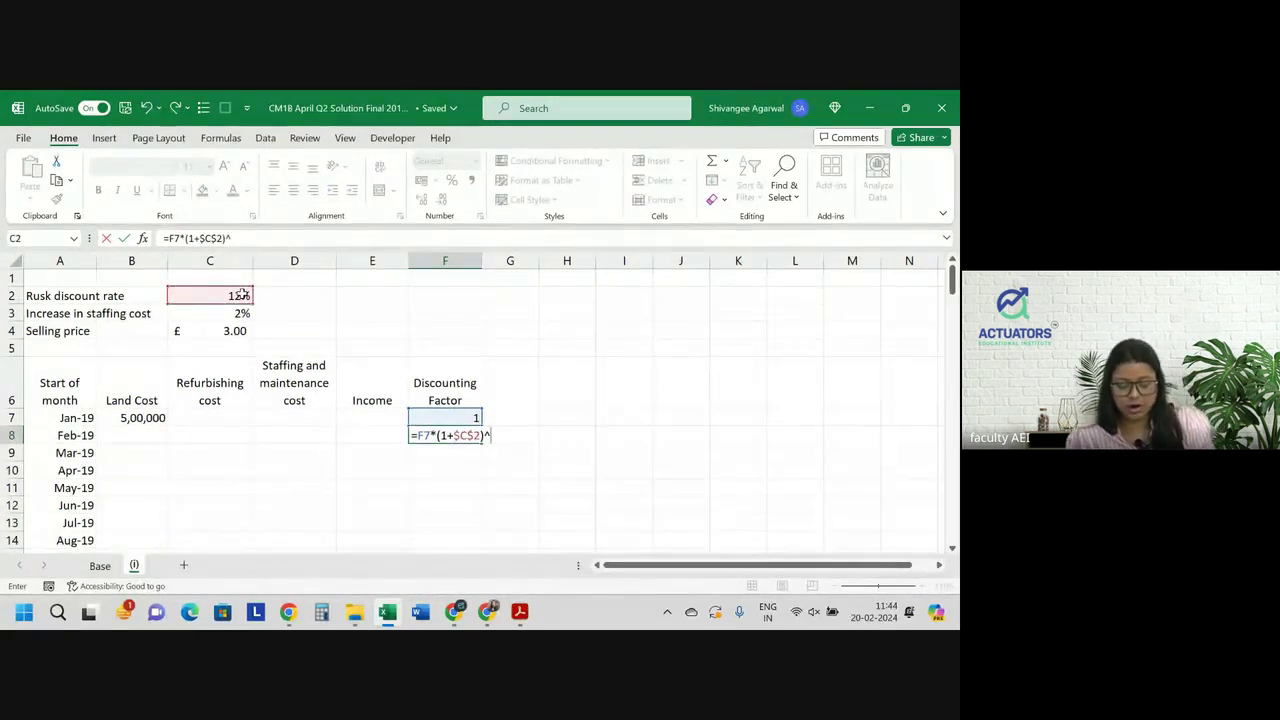
text(-1/1)
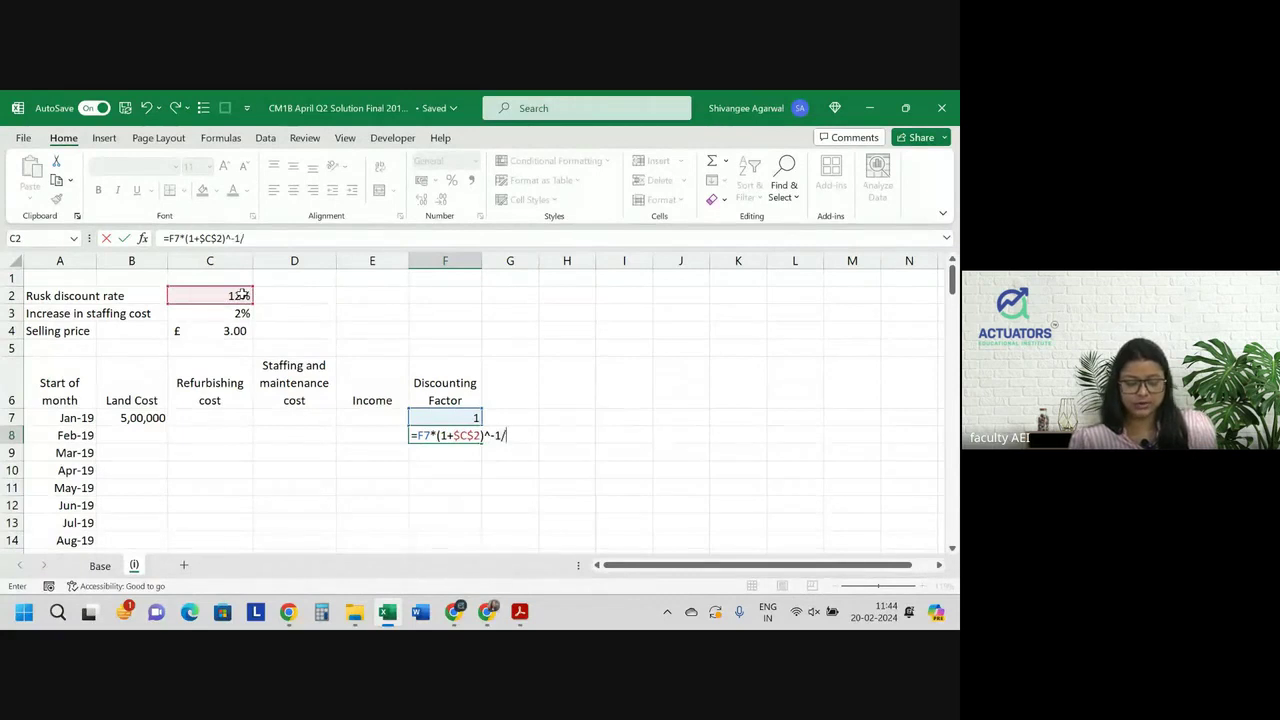
text(2)
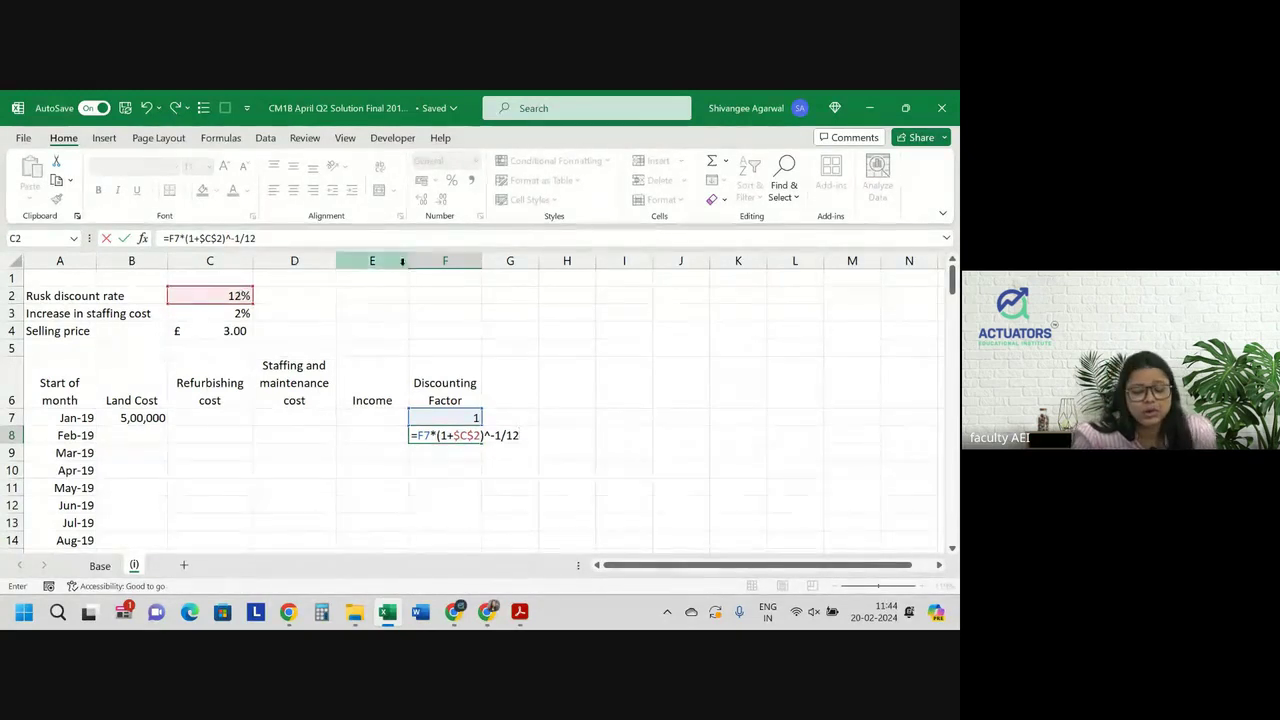
key(Return)
Fill the factor formula down column F in Number format with one fewer decimal
key(Up)
key(F2)
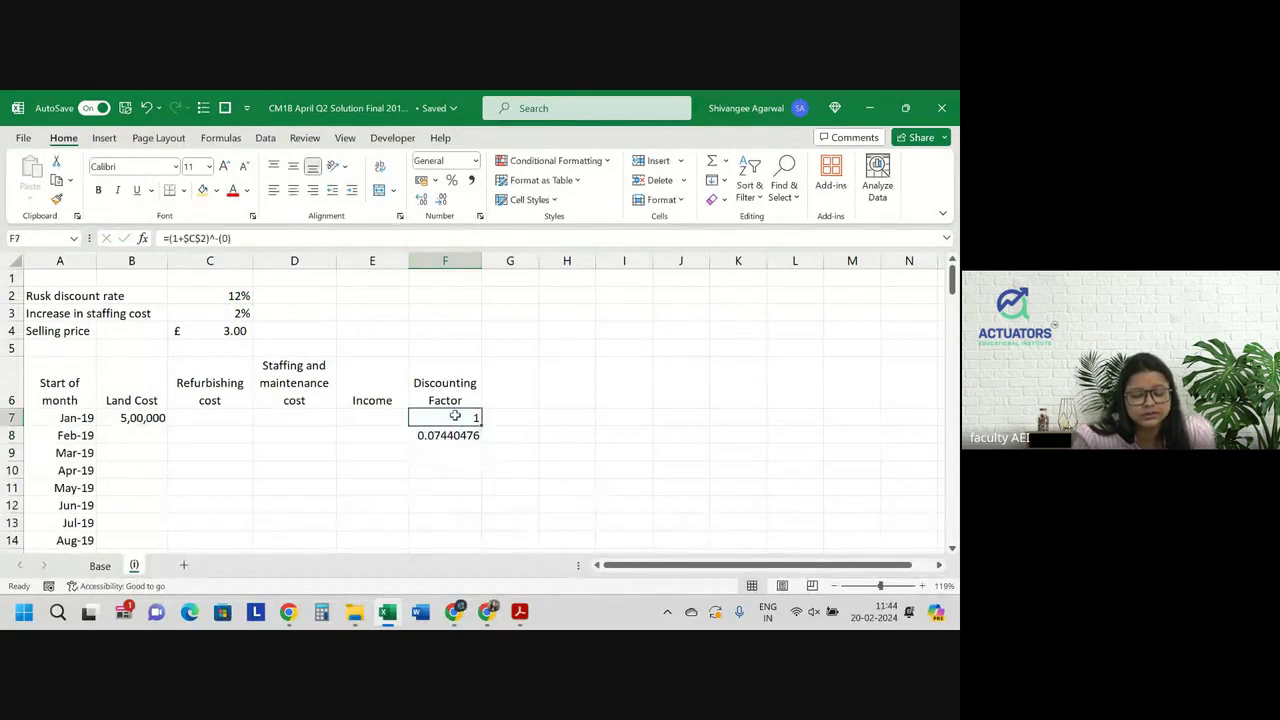
key(Escape)
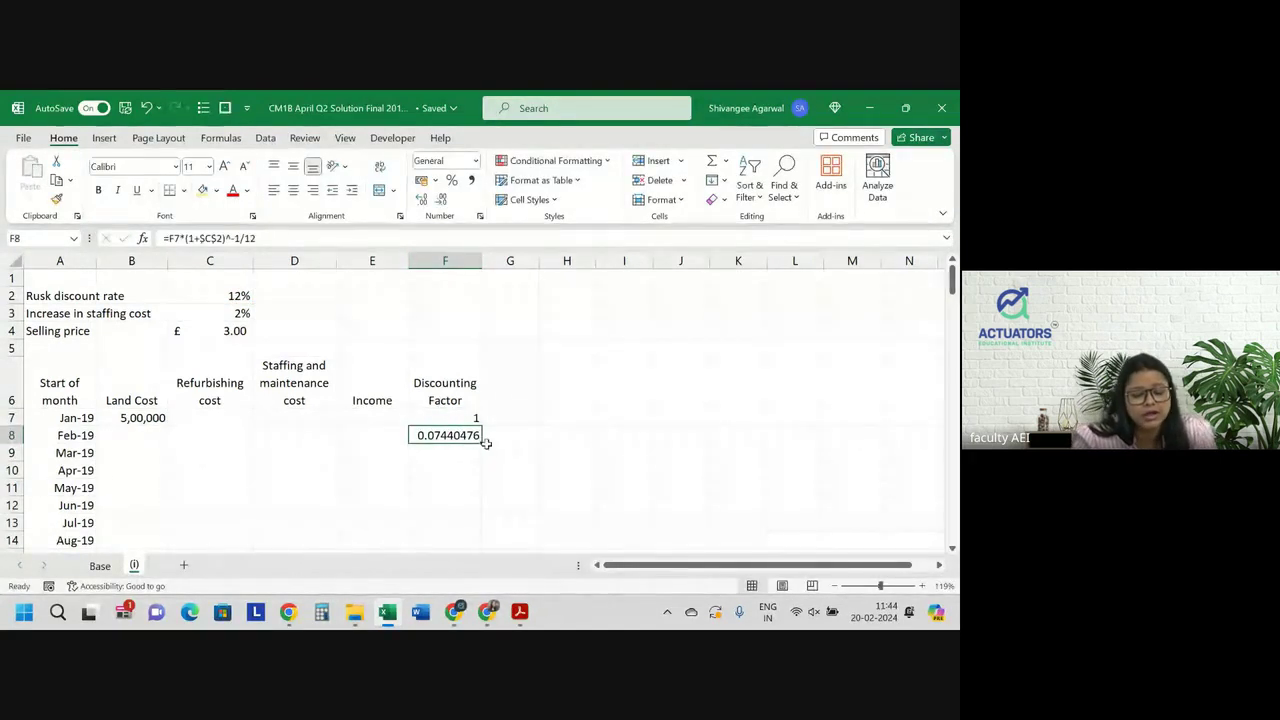
double_click(482, 442)
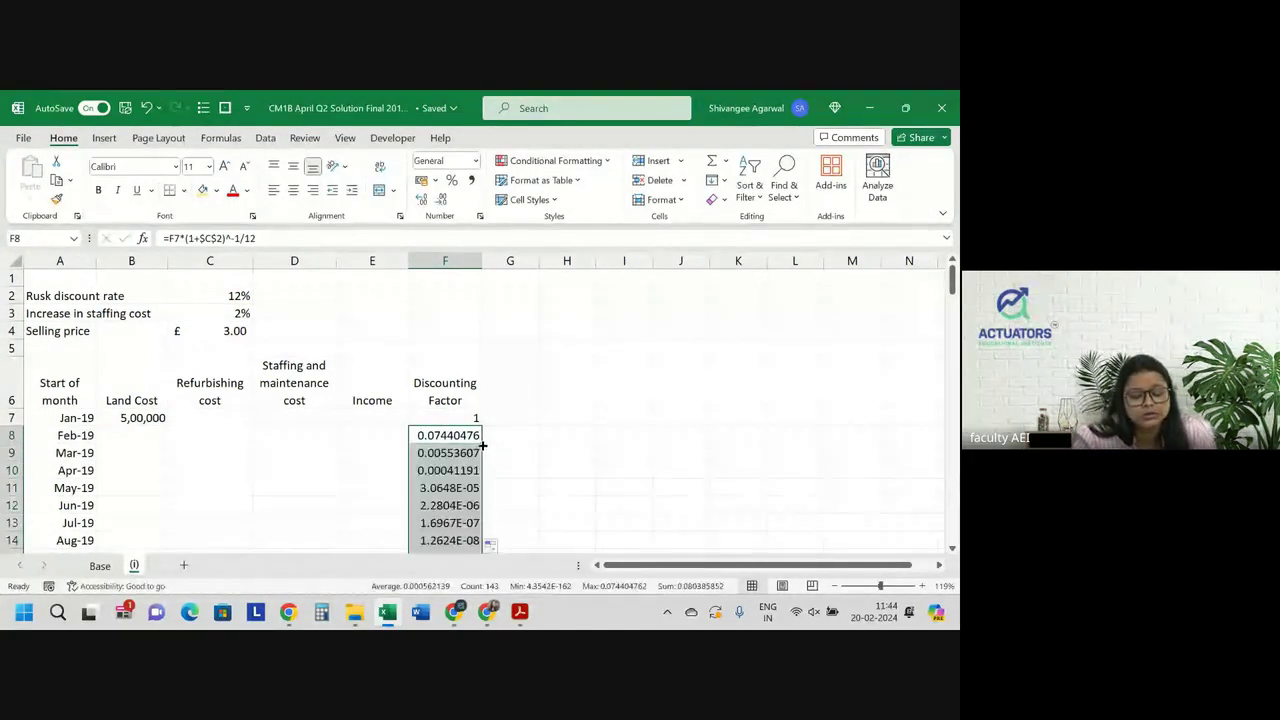
click(440, 200)
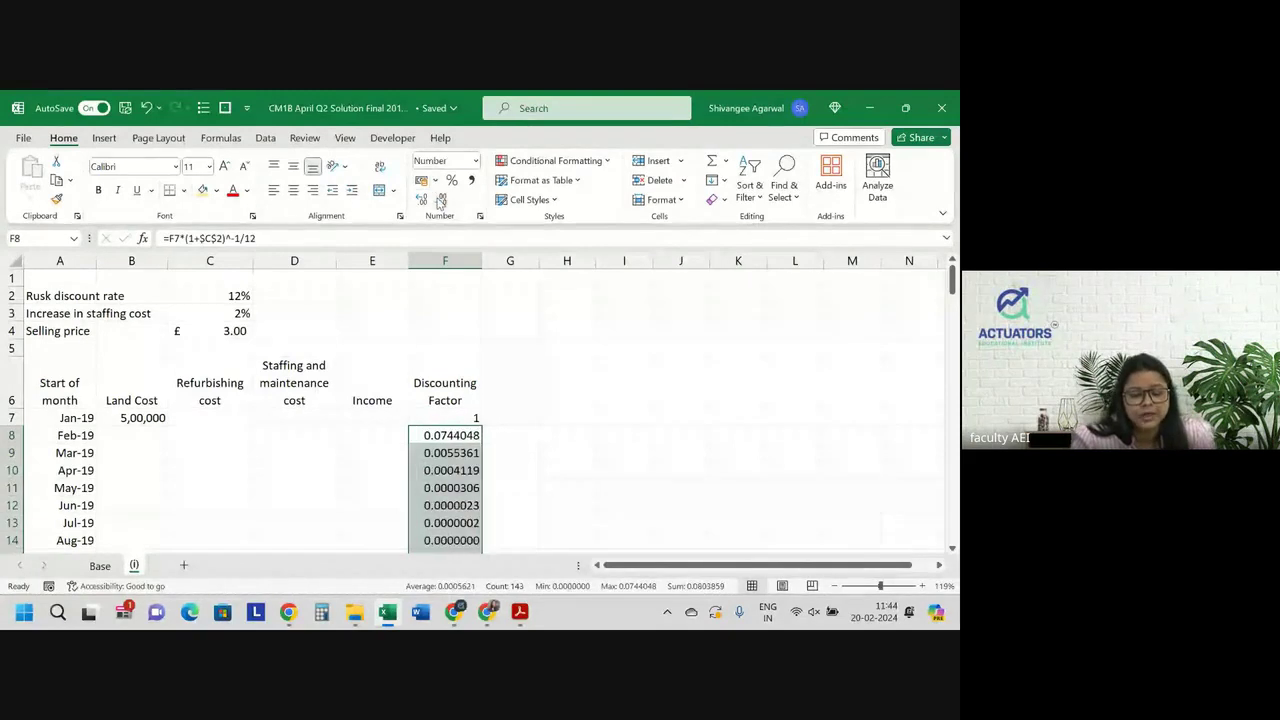
click(440, 202)
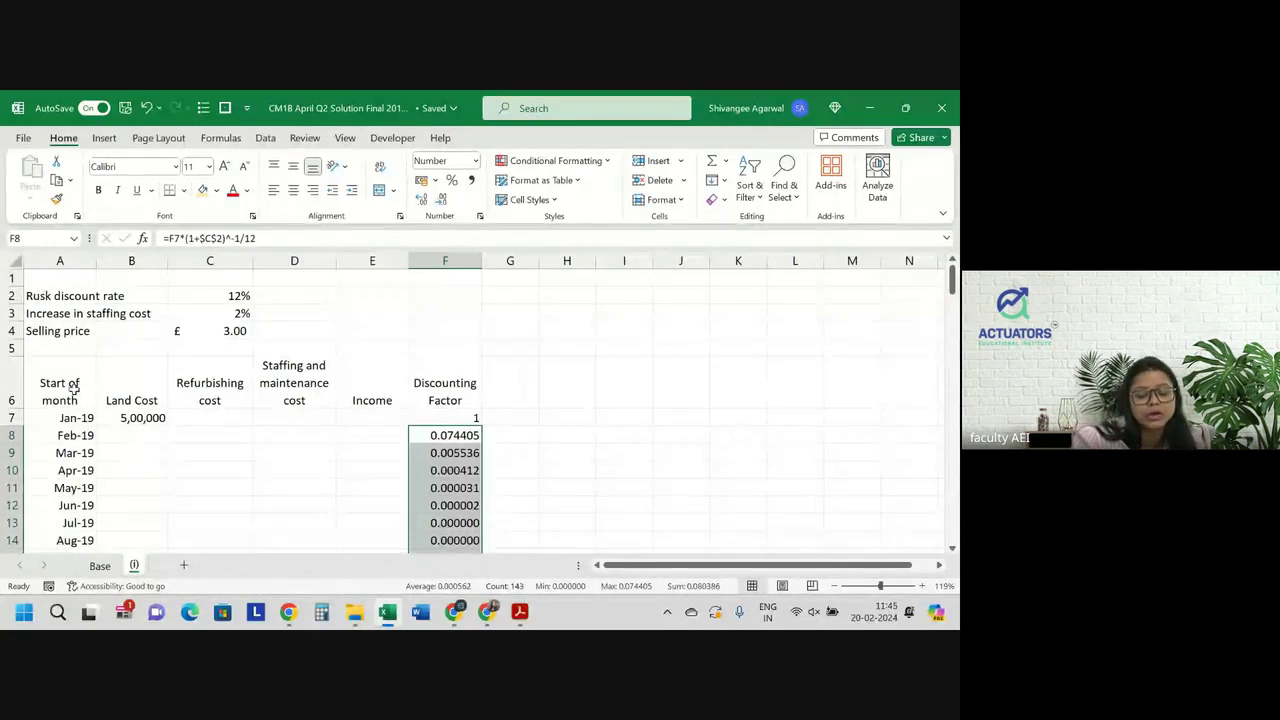
Insert a new column A and number the months 0, 1, 2 onward from Jan-19
click(75, 257)
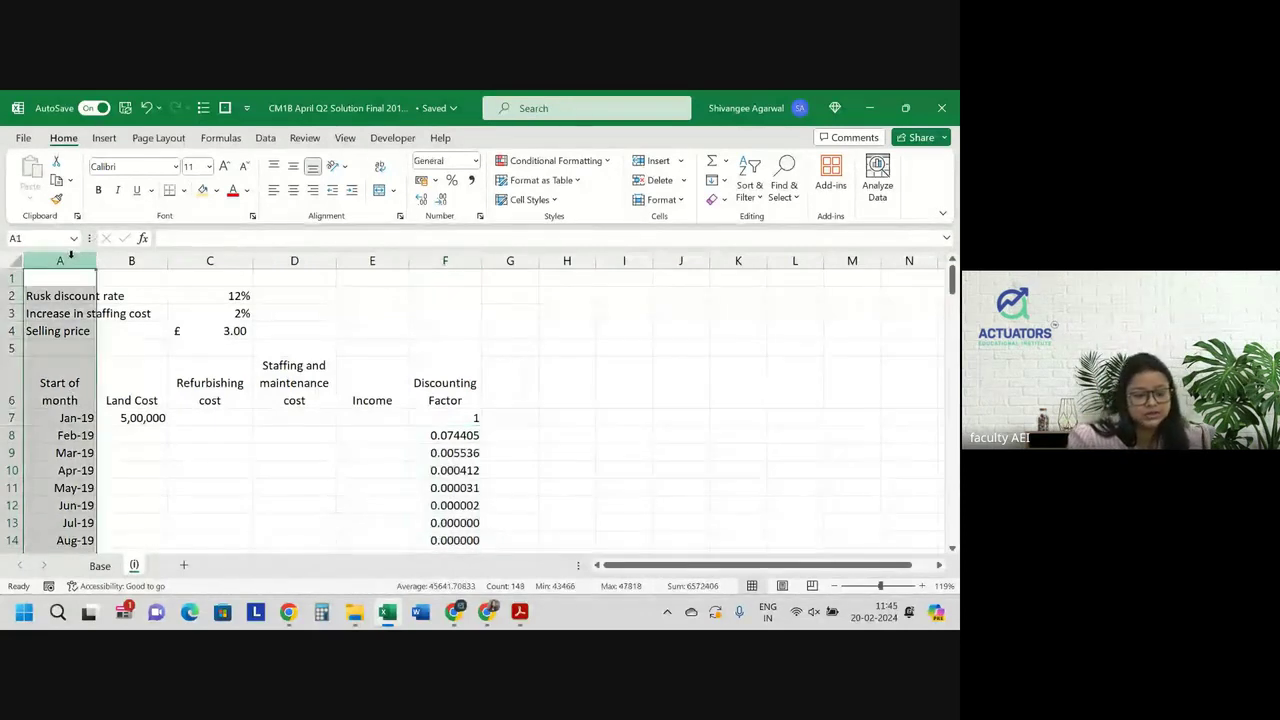
key(ctrl+shift+plus)
key(Down)
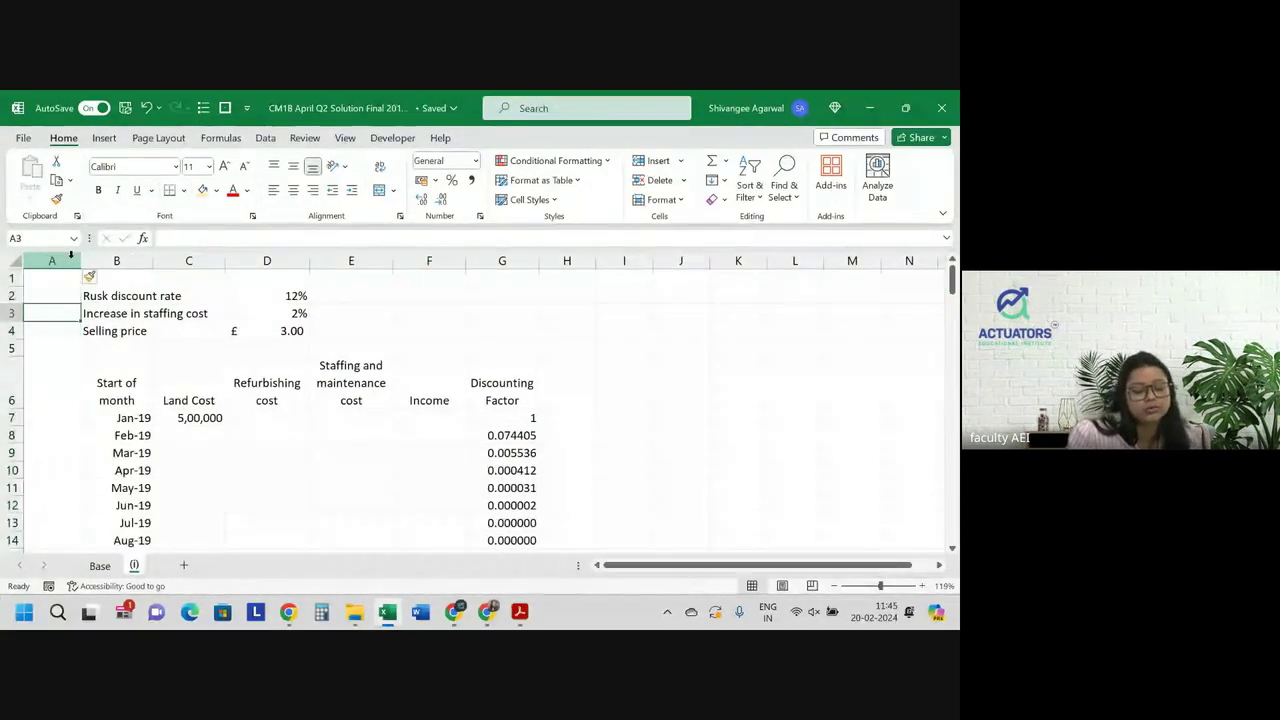
key(Down)
key(Down)
key(Down)
key(Down)
key(Down)
key(Up)
text(0)
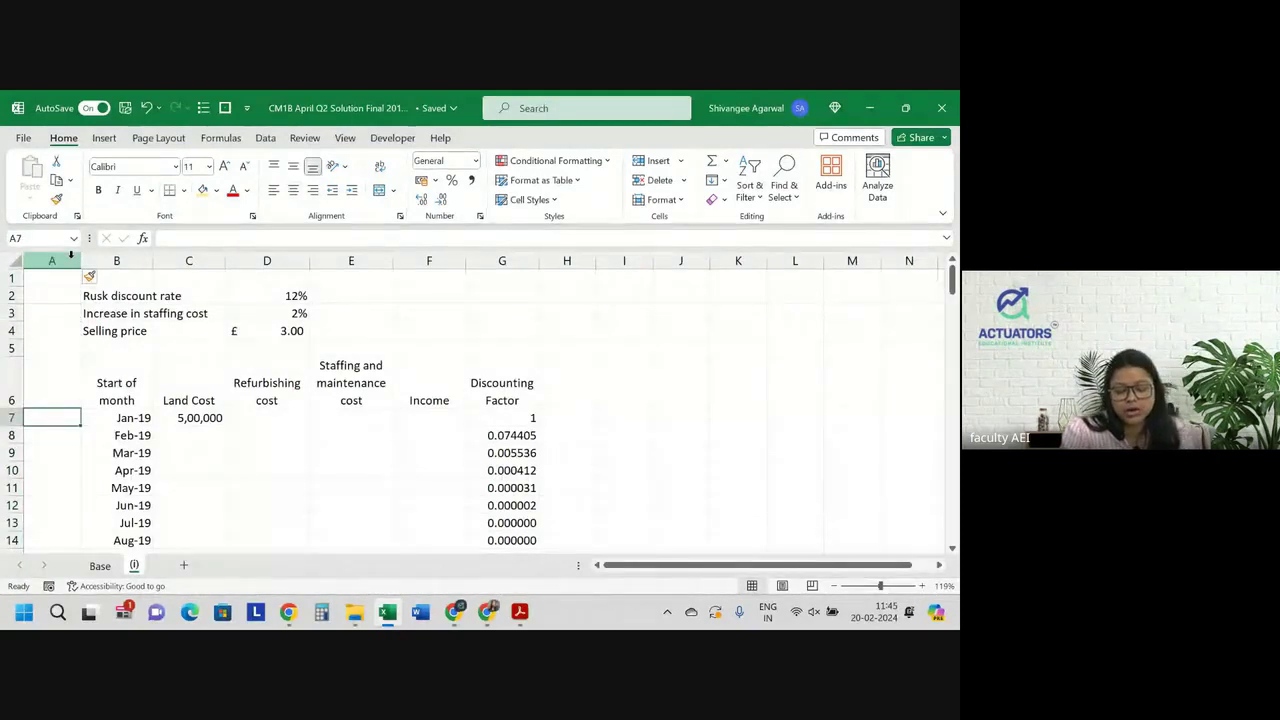
key(Return)
text(1)
key(Return)
text(2)
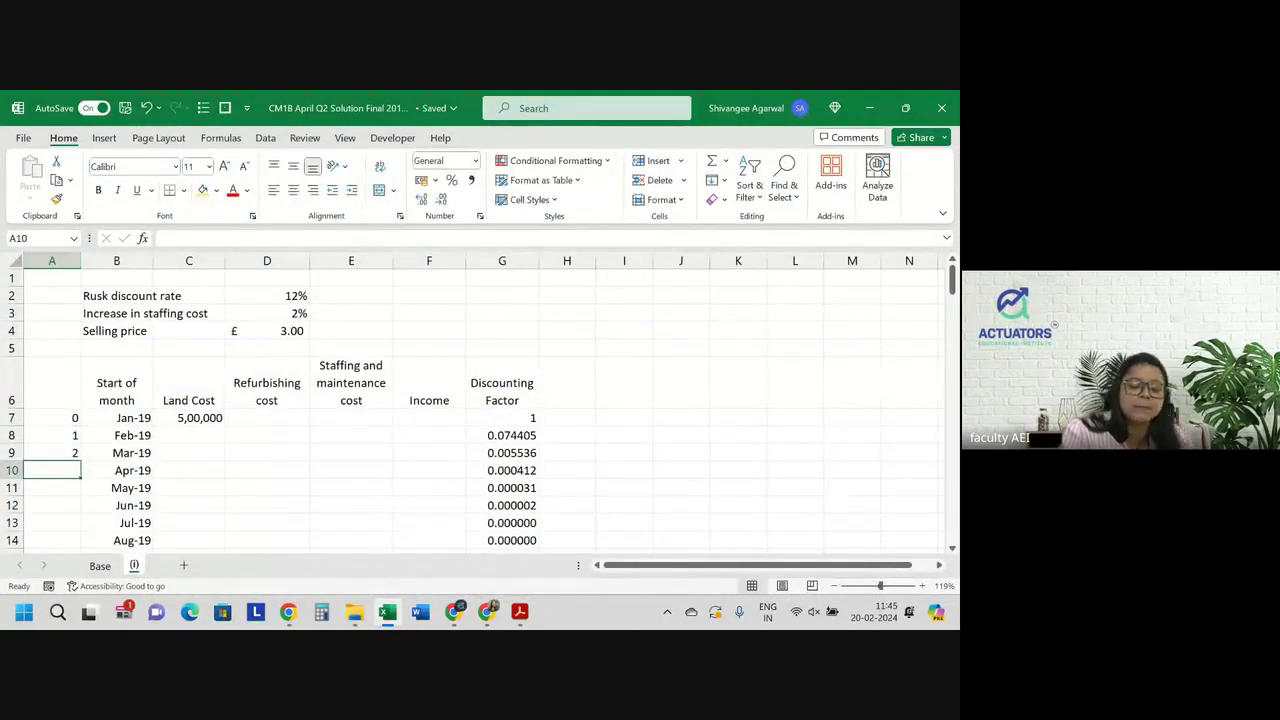
drag(70, 417, 80, 545)
click(507, 417)
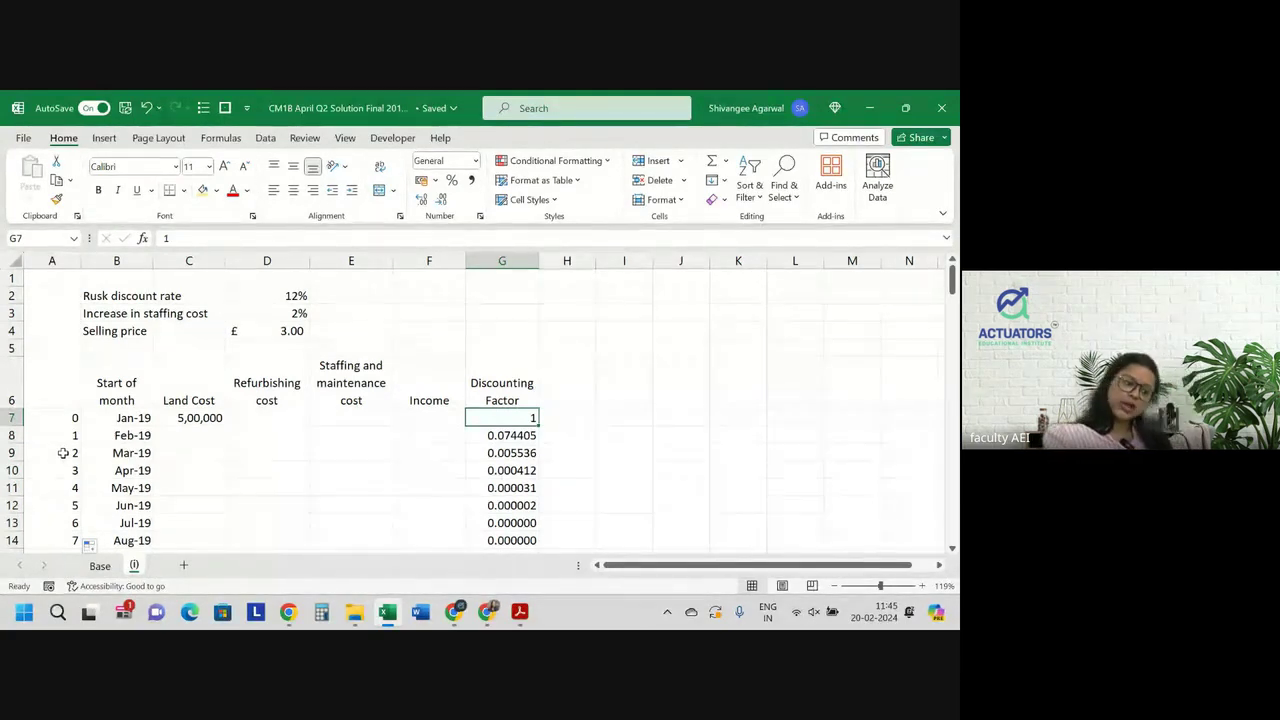
Head the new column 'Time' in A6
click(50, 391)
text(T)
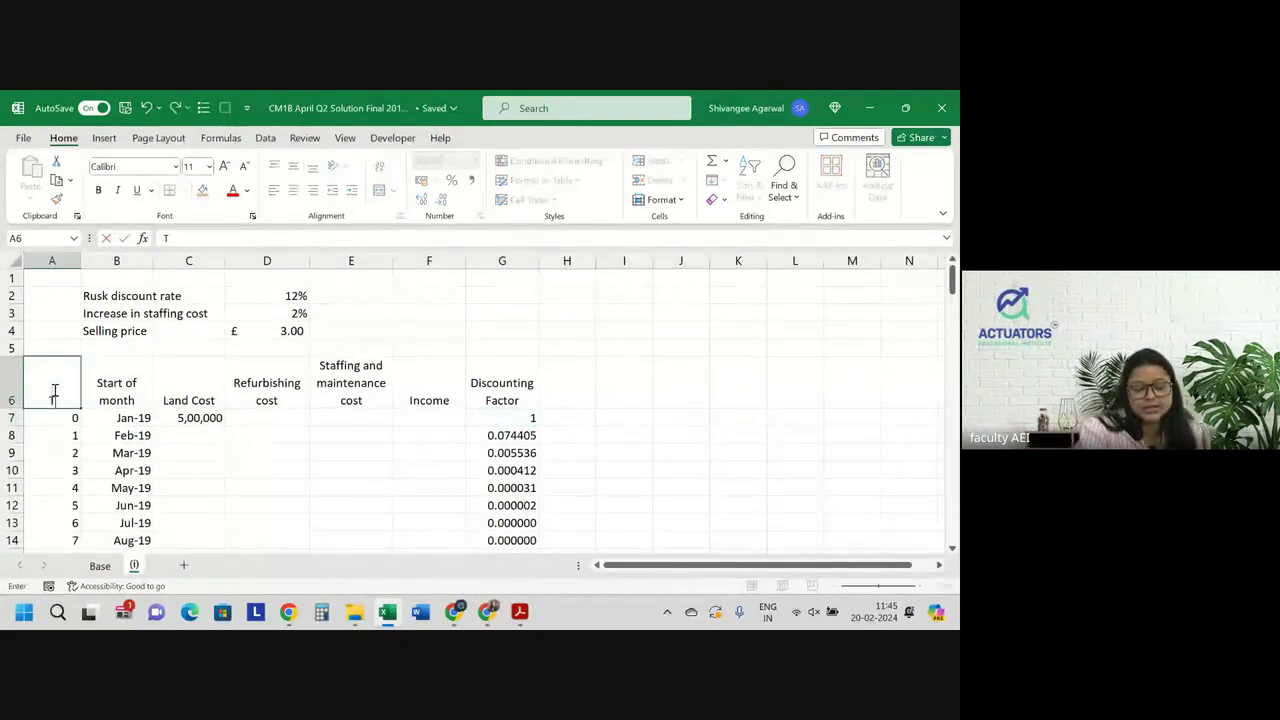
text(ime)
key(Return)
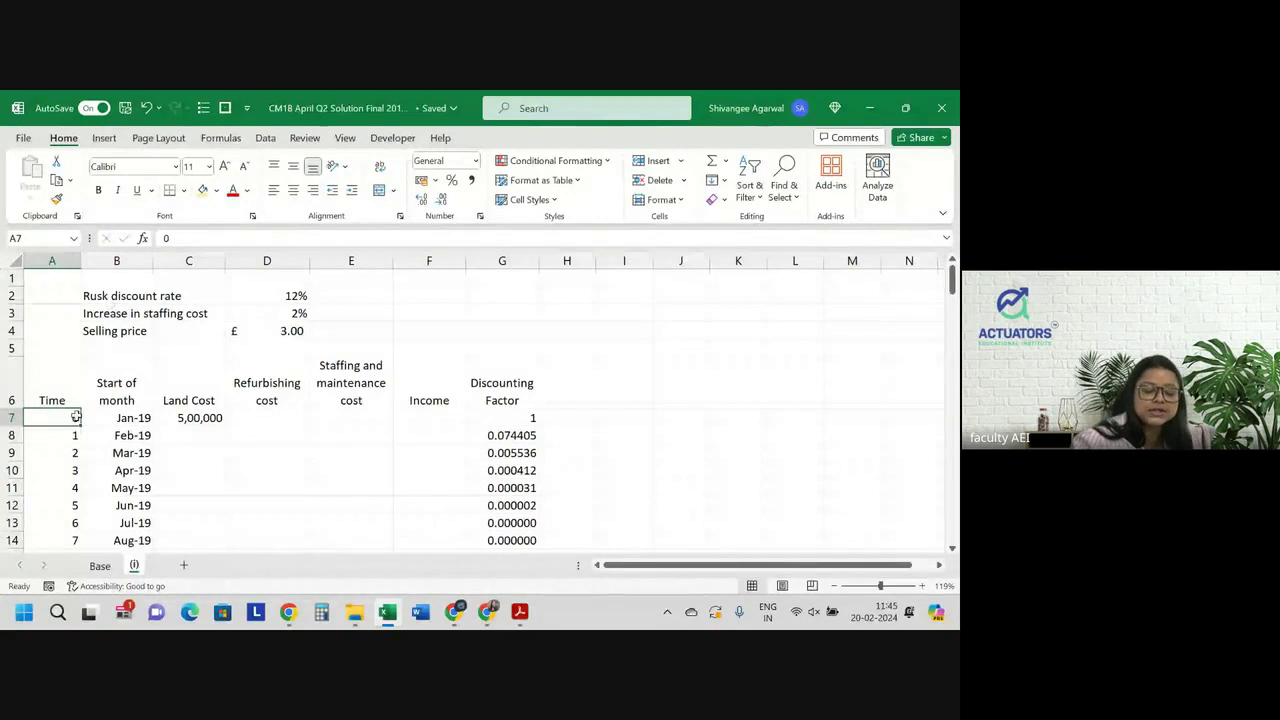
drag(276, 295, 284, 333)
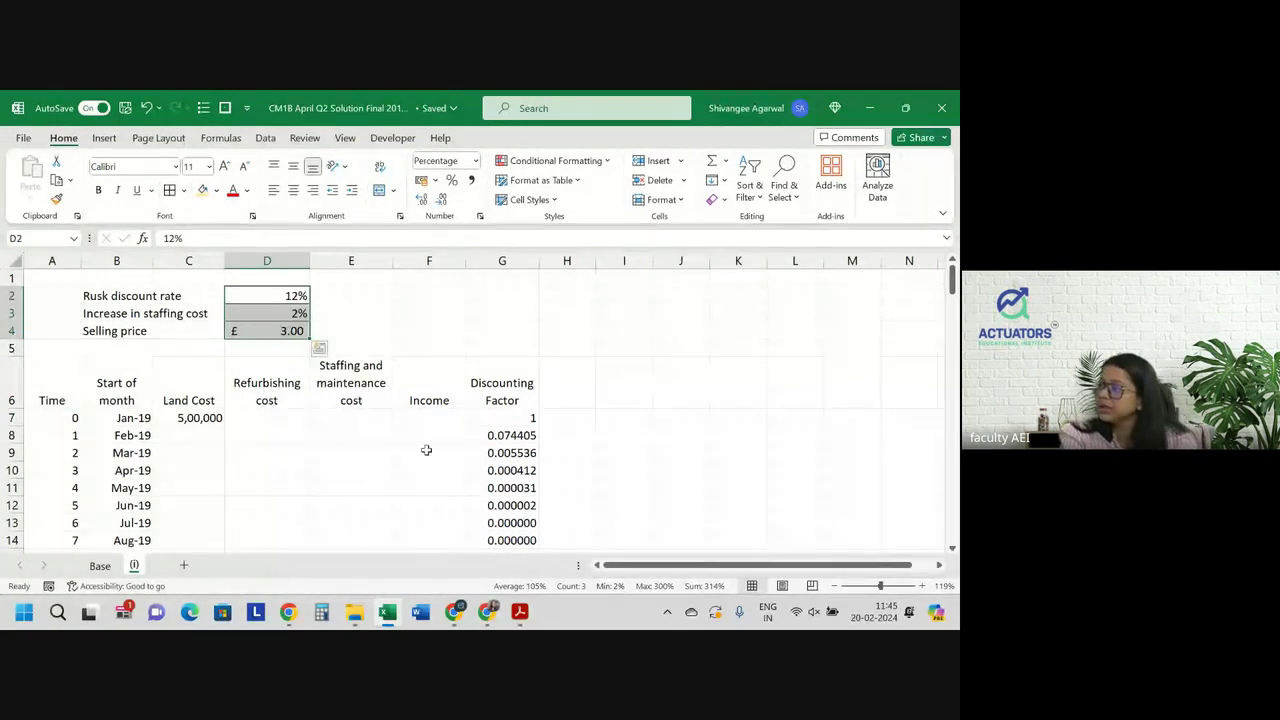
Change G8 to =G7*(1+$D$2)^-(1/12) and fill it down column G (0.990600, 0.981289, ...)
click(504, 436)
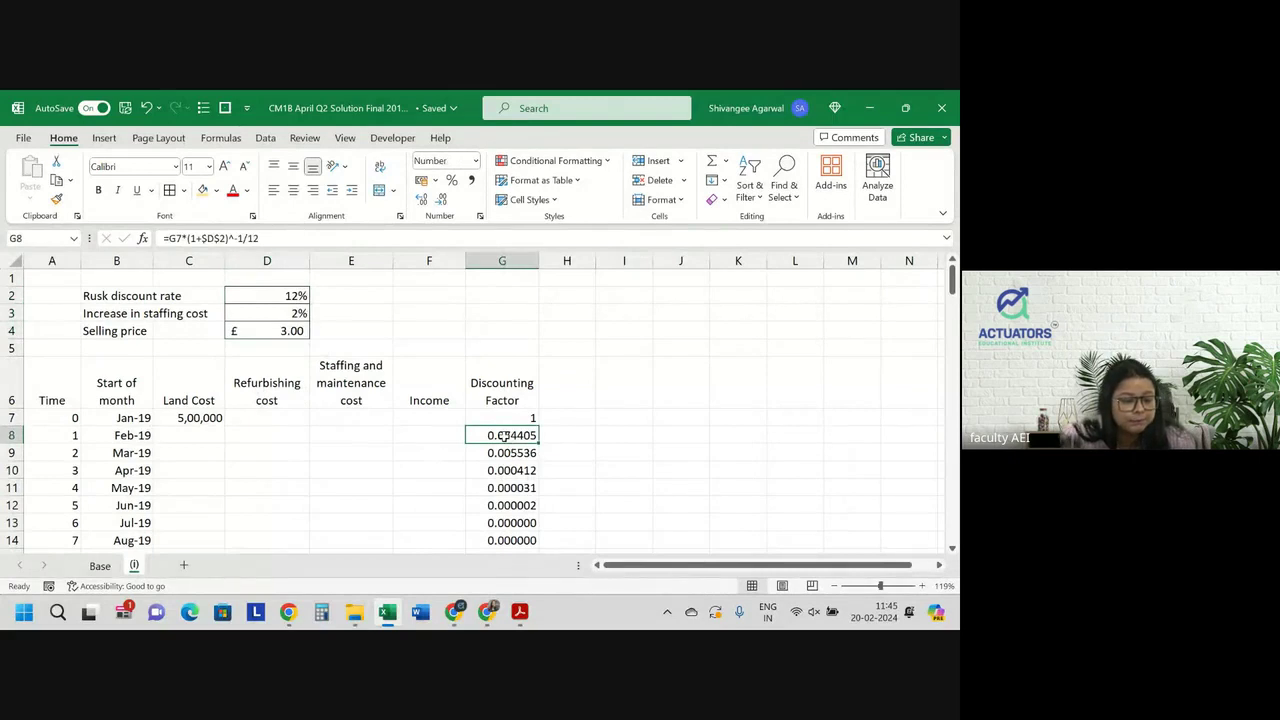
double_click(505, 436)
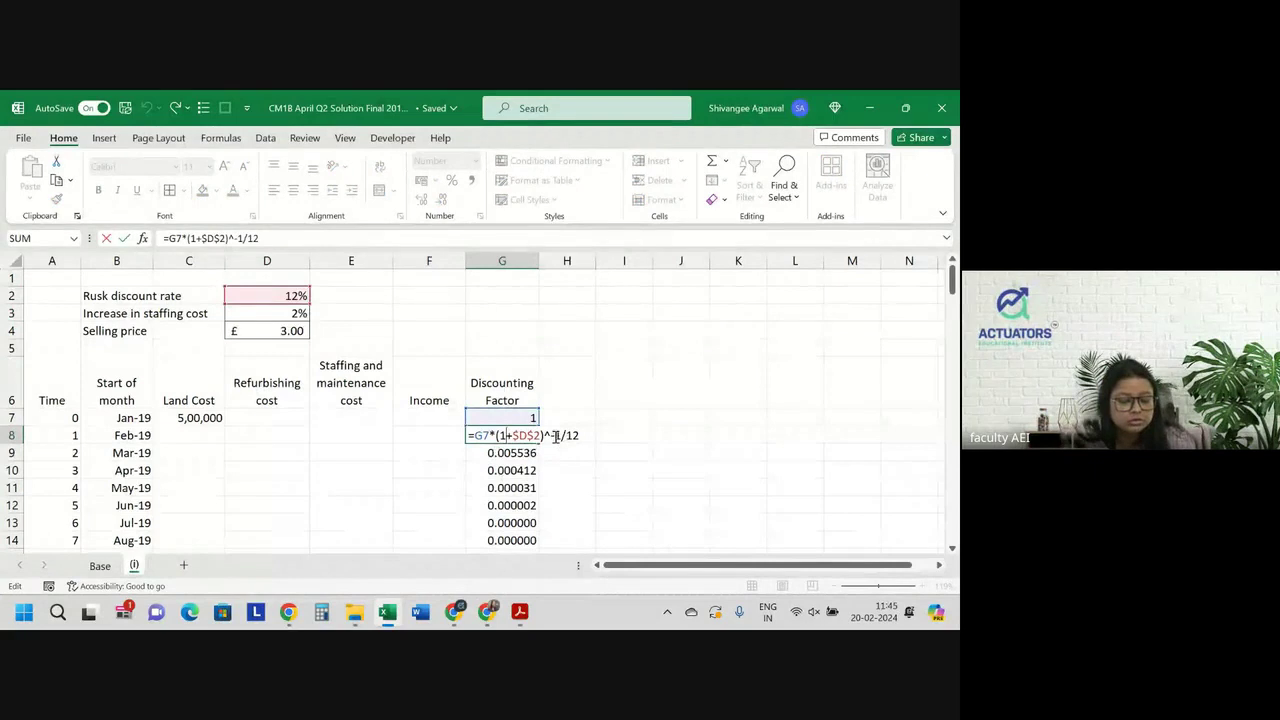
click(556, 436)
text((1/12)
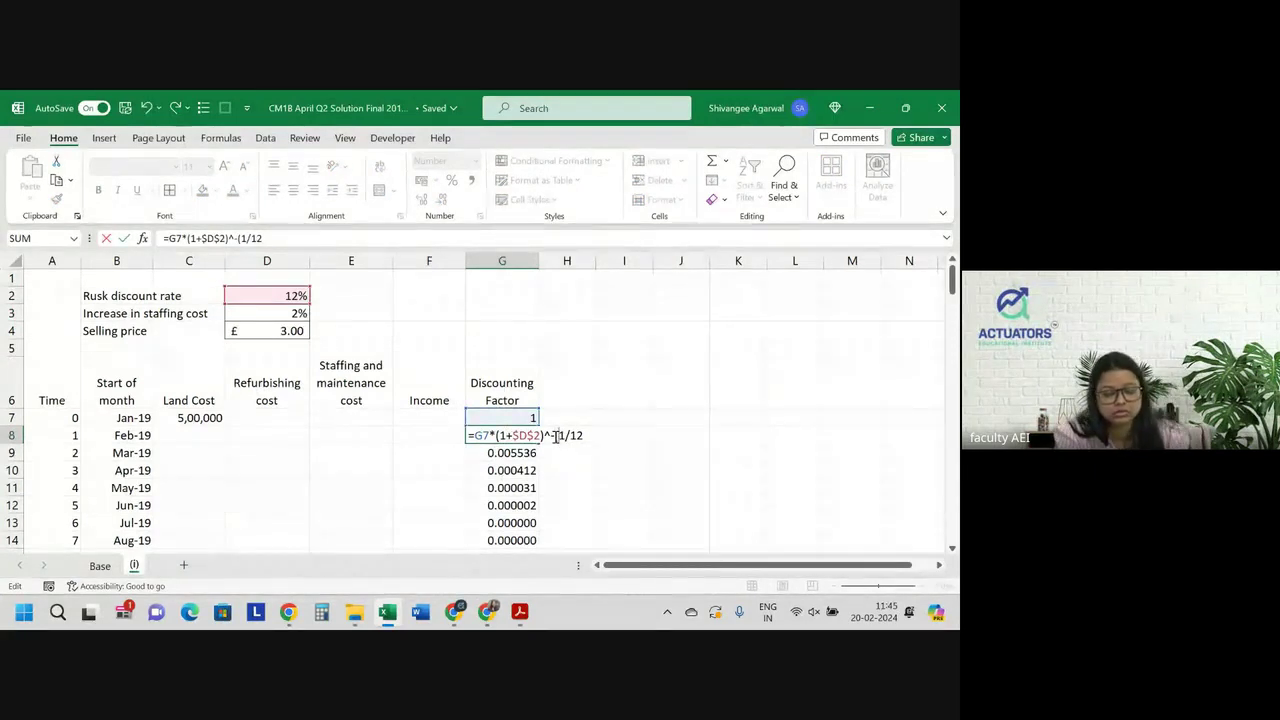
text())
key(Return)
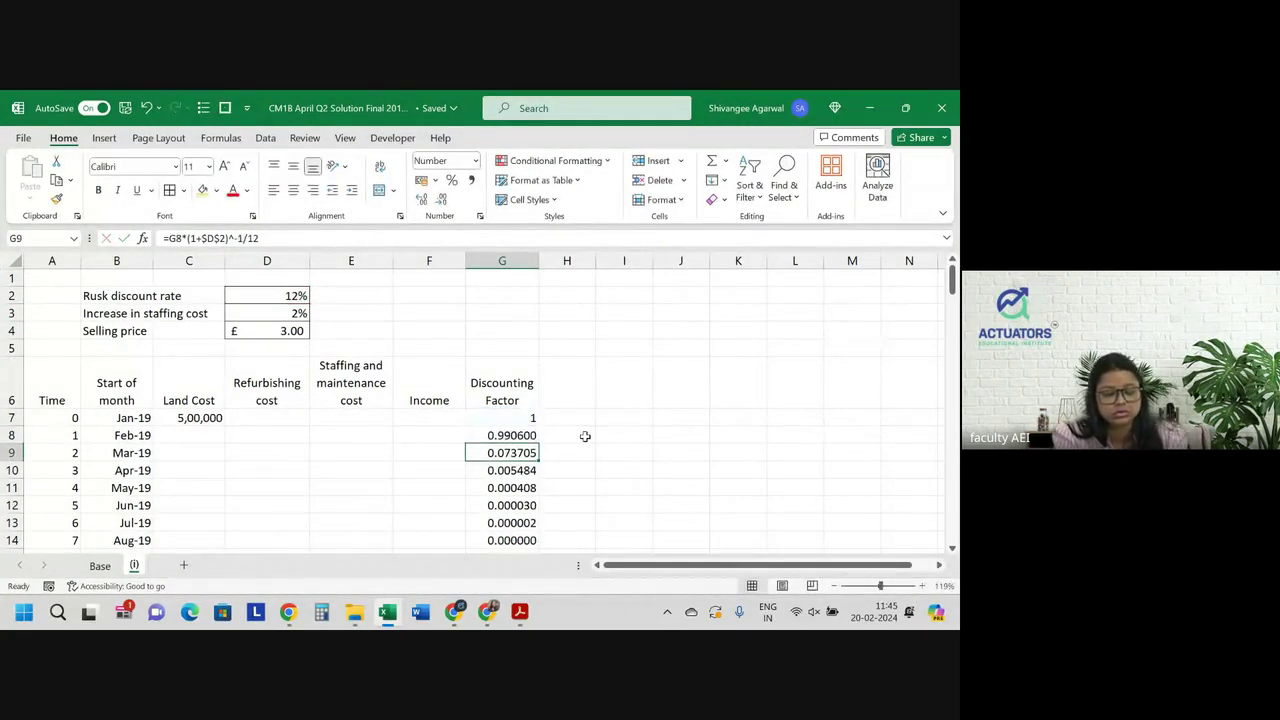
click(505, 435)
double_click(538, 443)
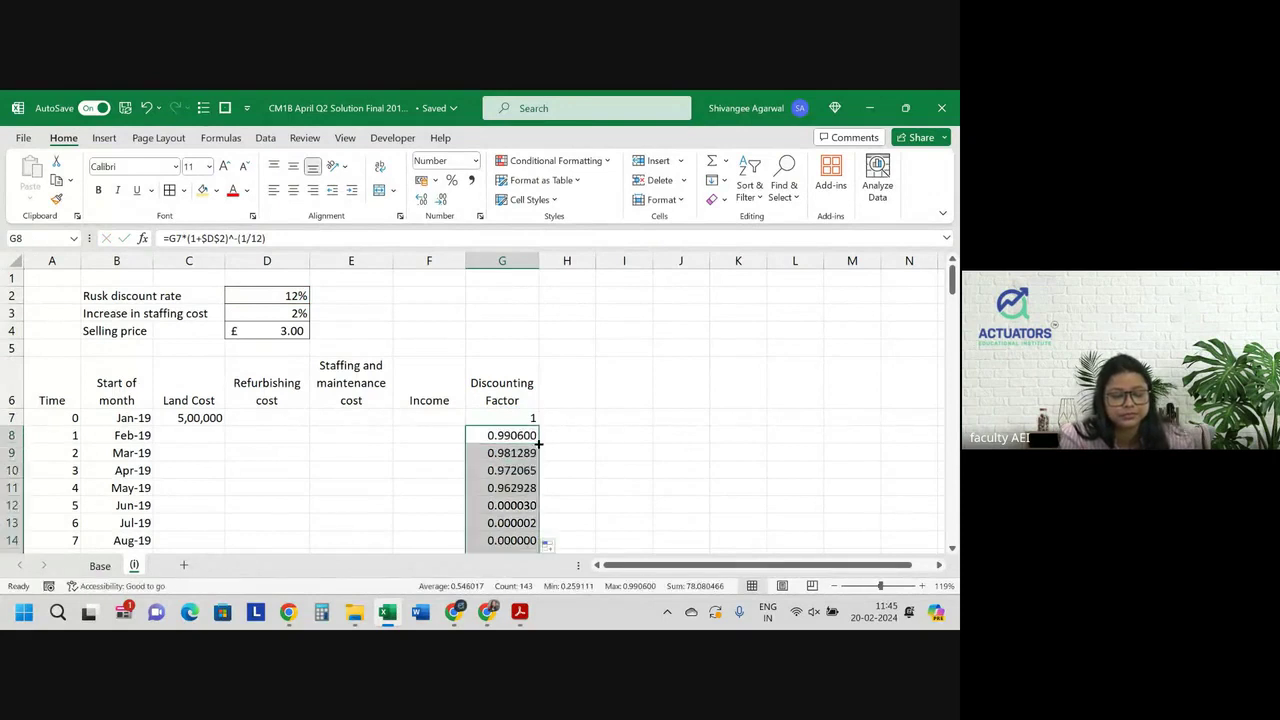
click(512, 435)
click(624, 470)
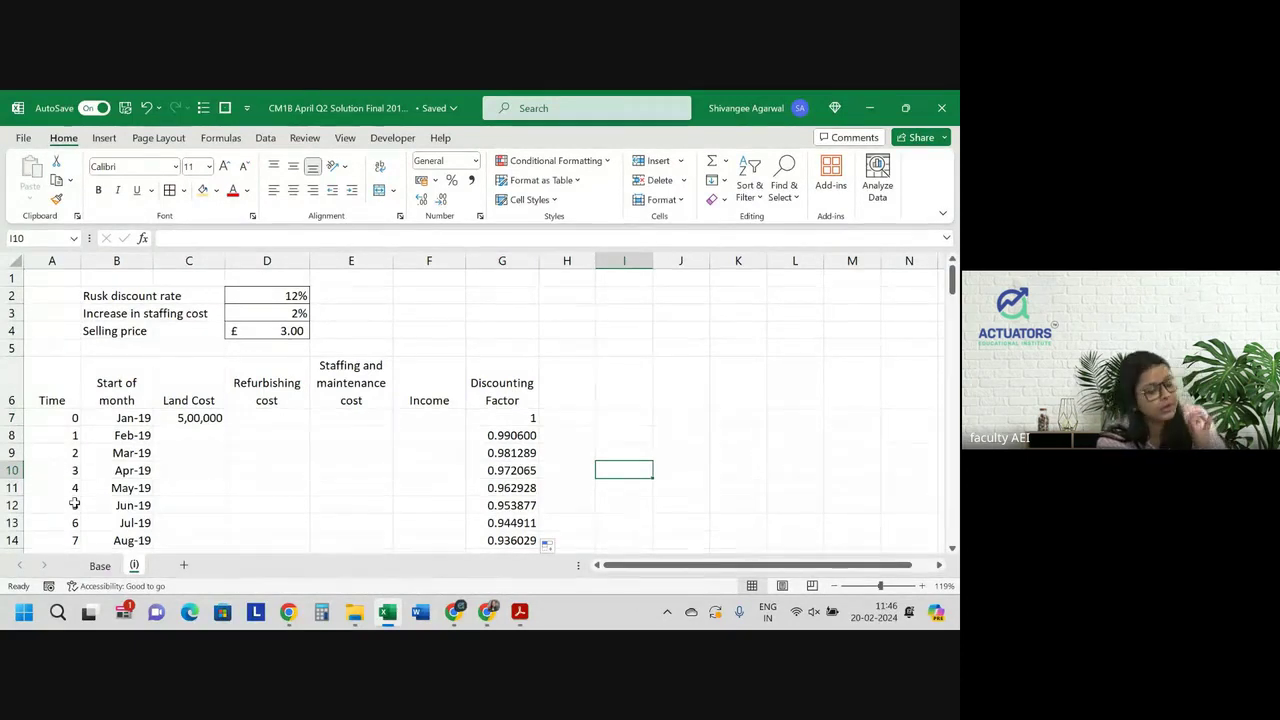
Insert a blank row at row 5 between the inputs and the table
click(8, 347)
key(ctrl+shift+equal)
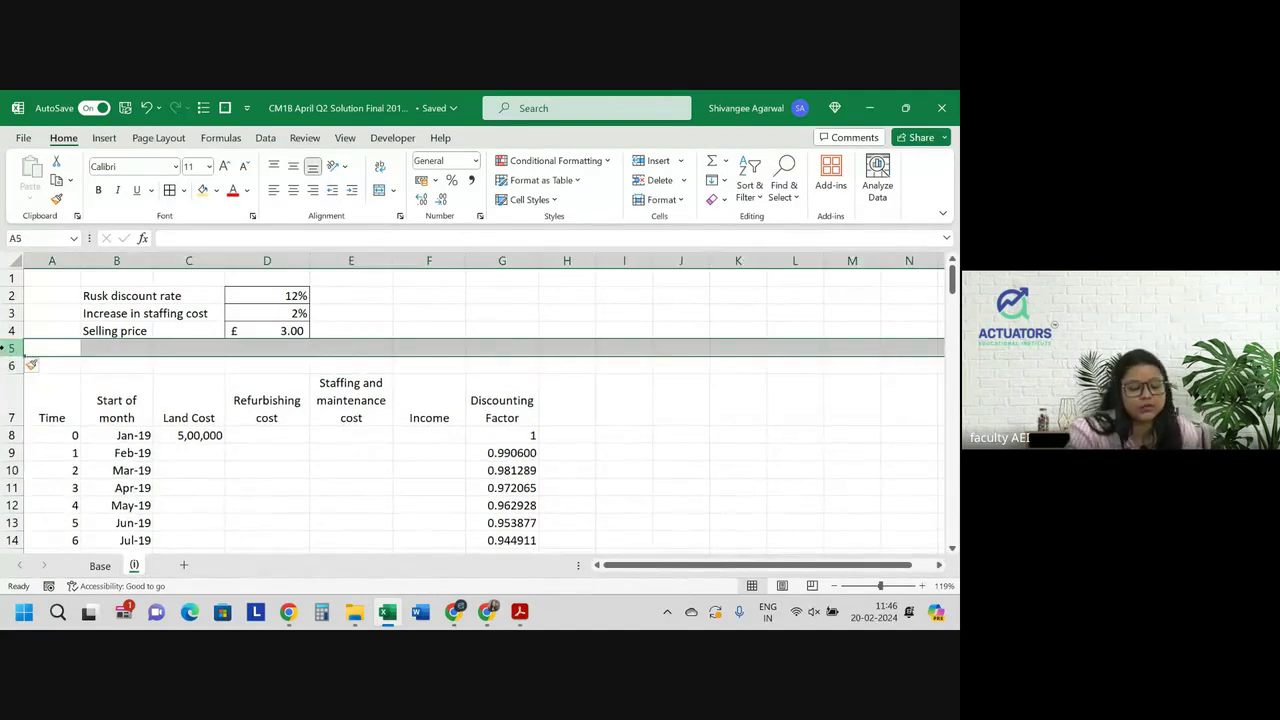
key(Down)
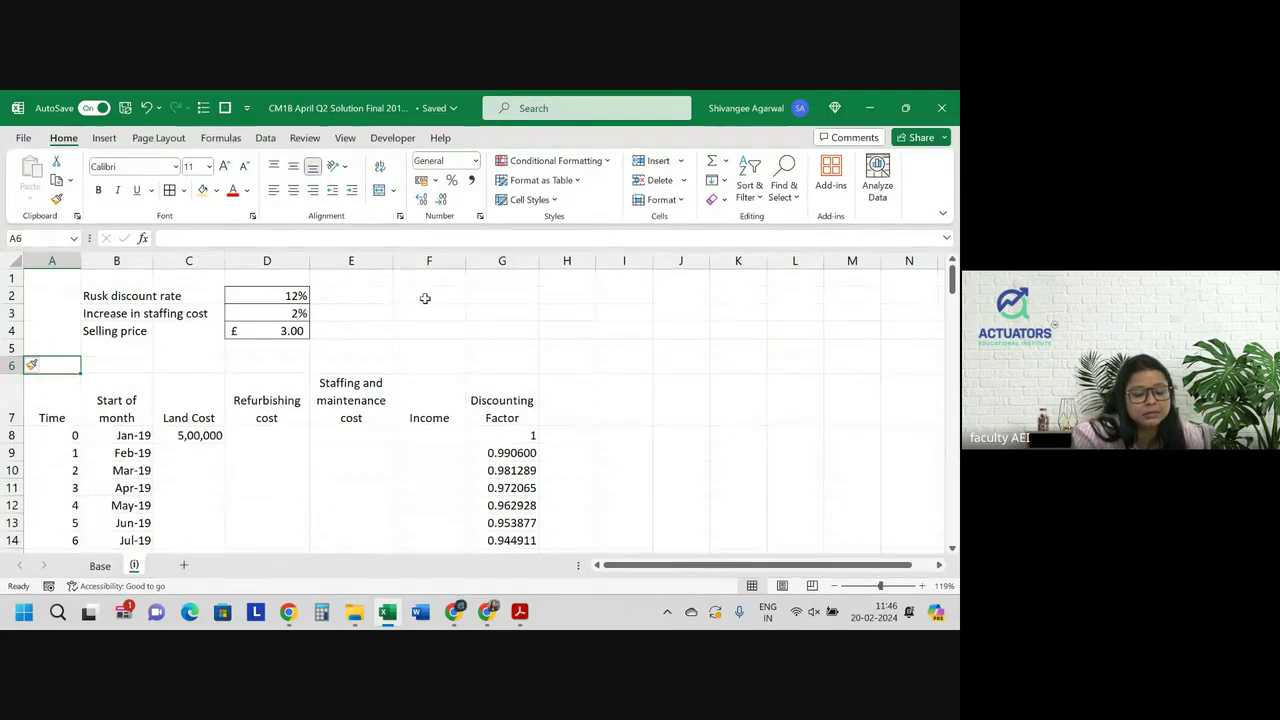
Add the notes 'abar:<1> at i(12)/12' in F3 and 'i(12)/12' in F2
click(425, 297)
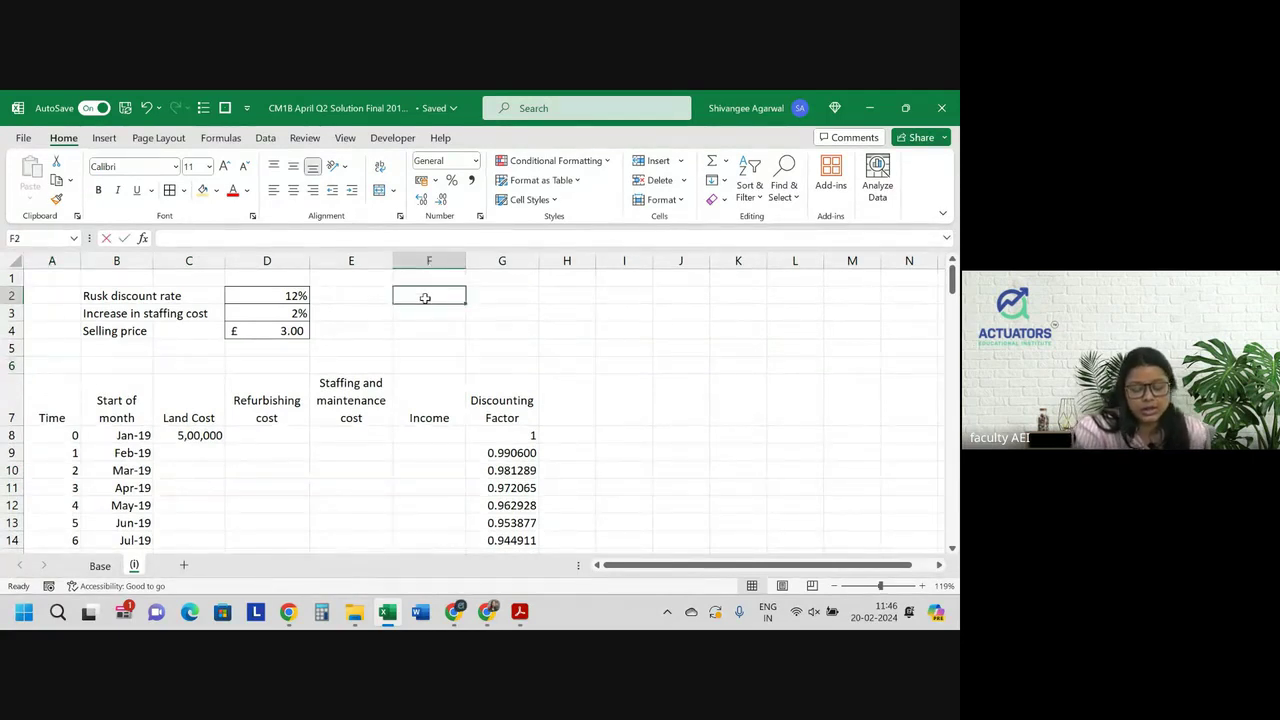
text(abar)
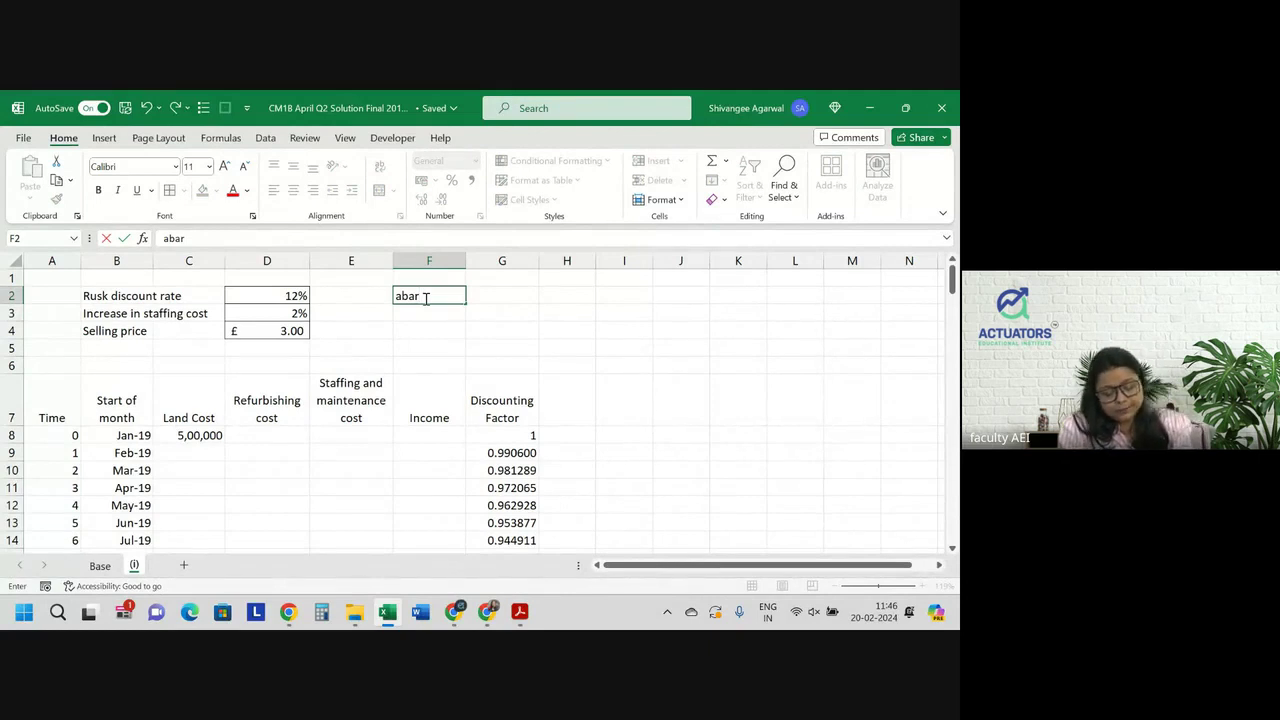
text(:<)
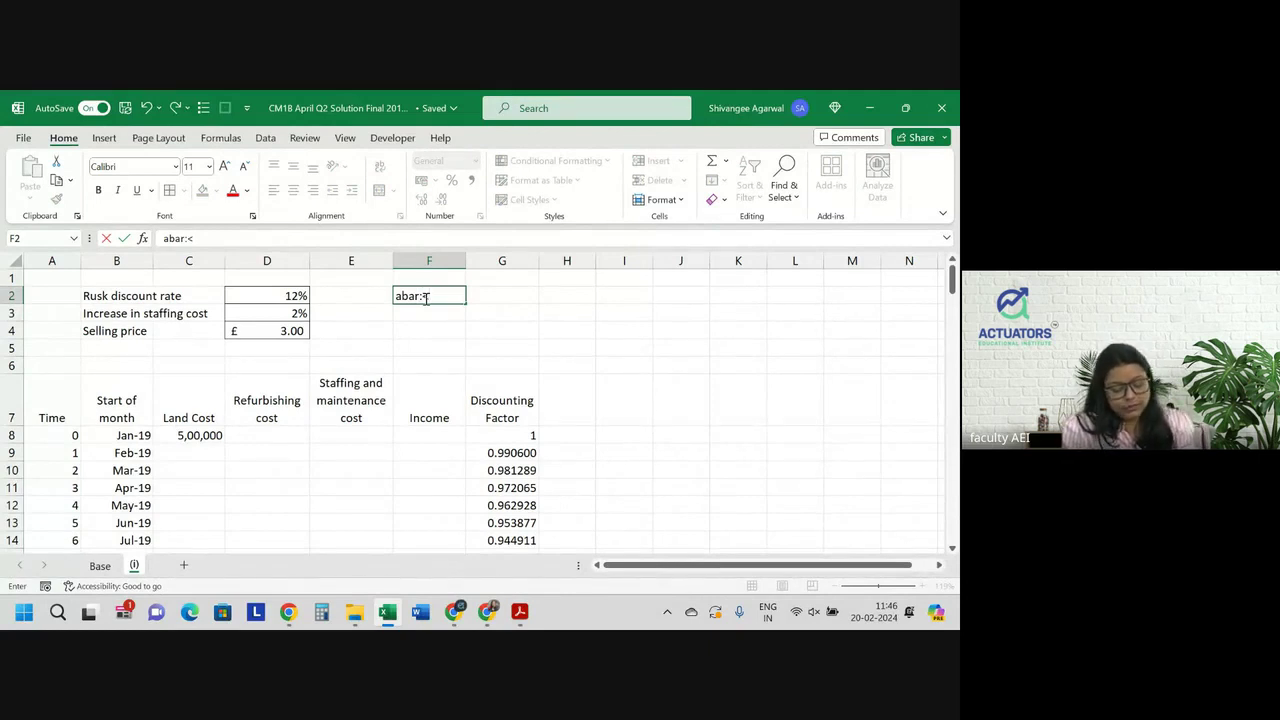
text(1> at)
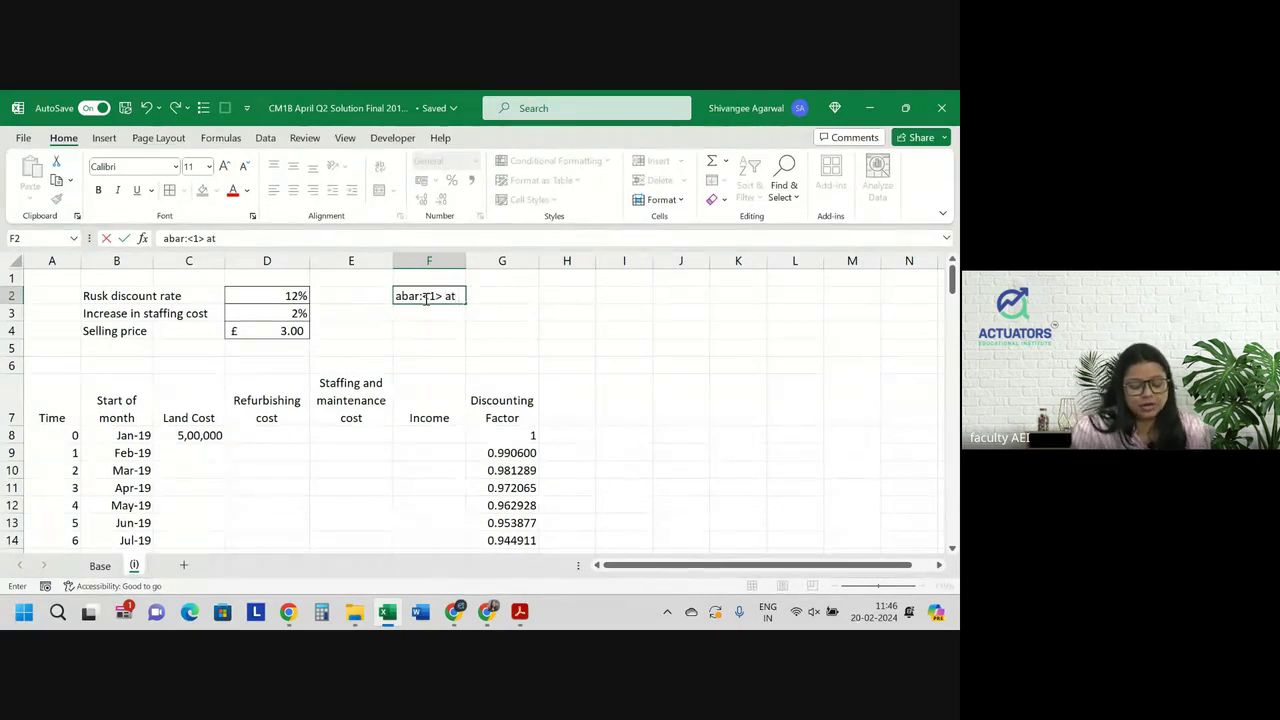
text(i(12)
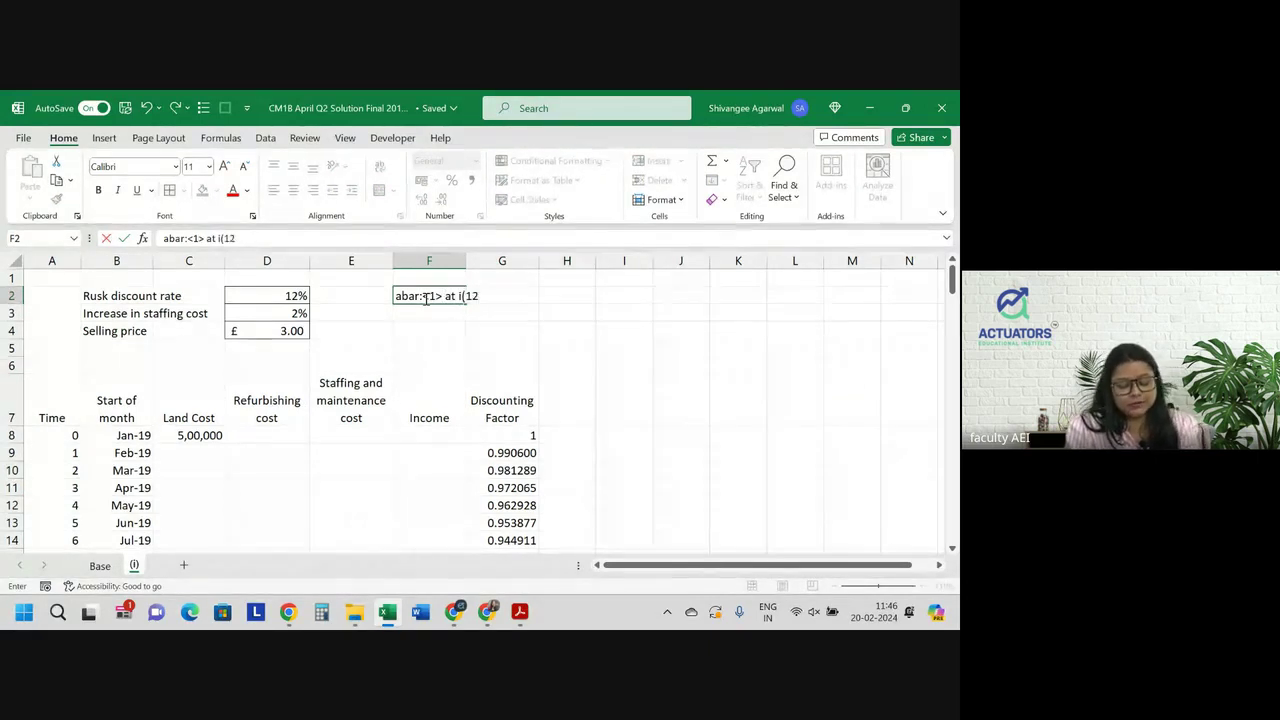
text()/12)
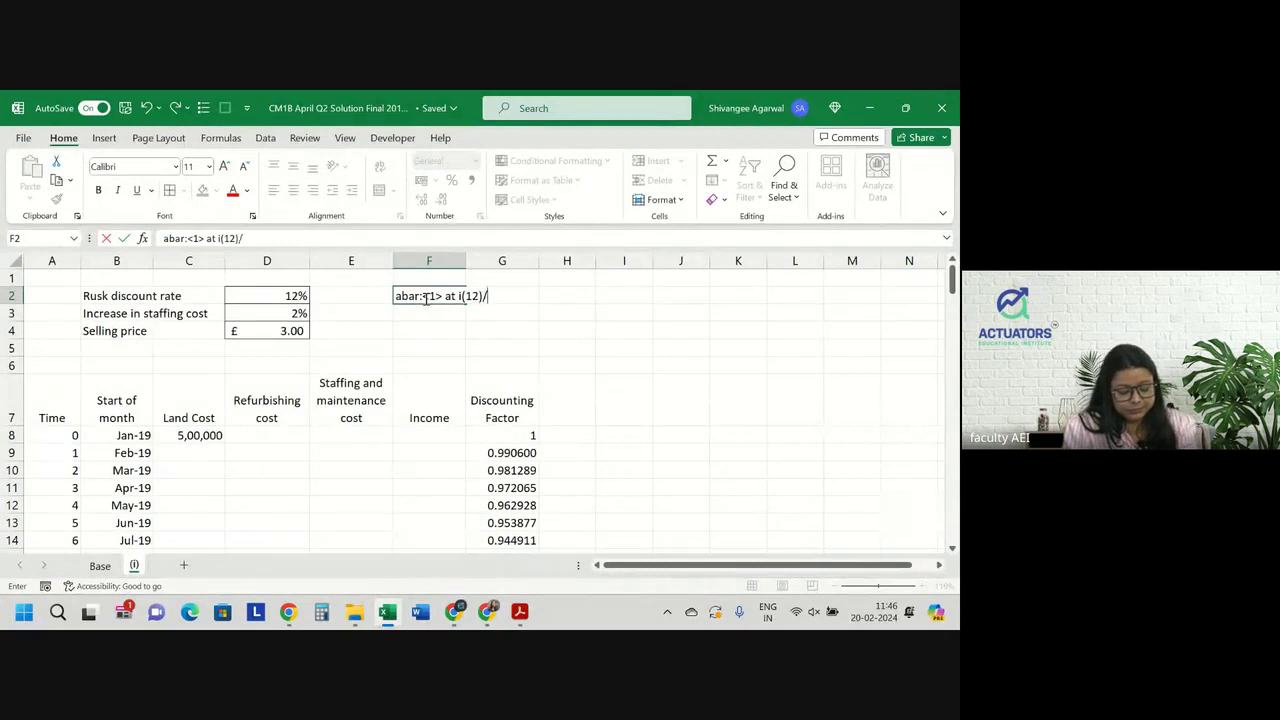
key(Return)
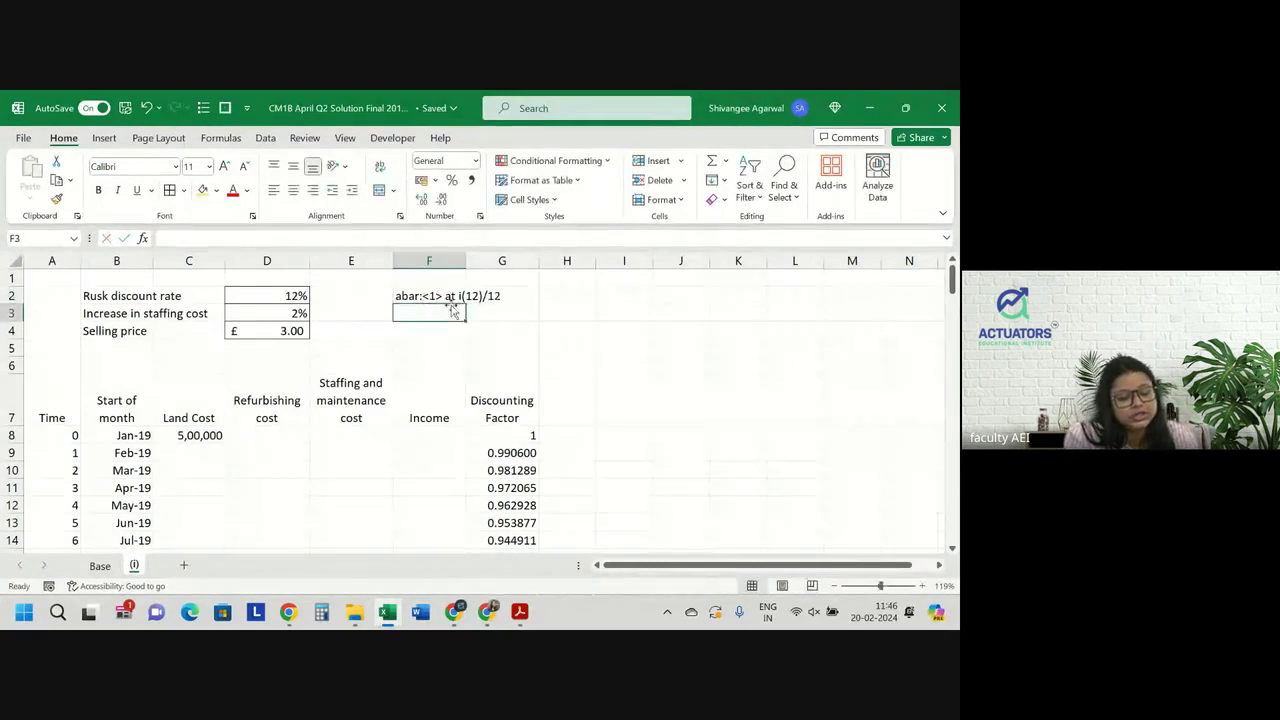
click(443, 297)
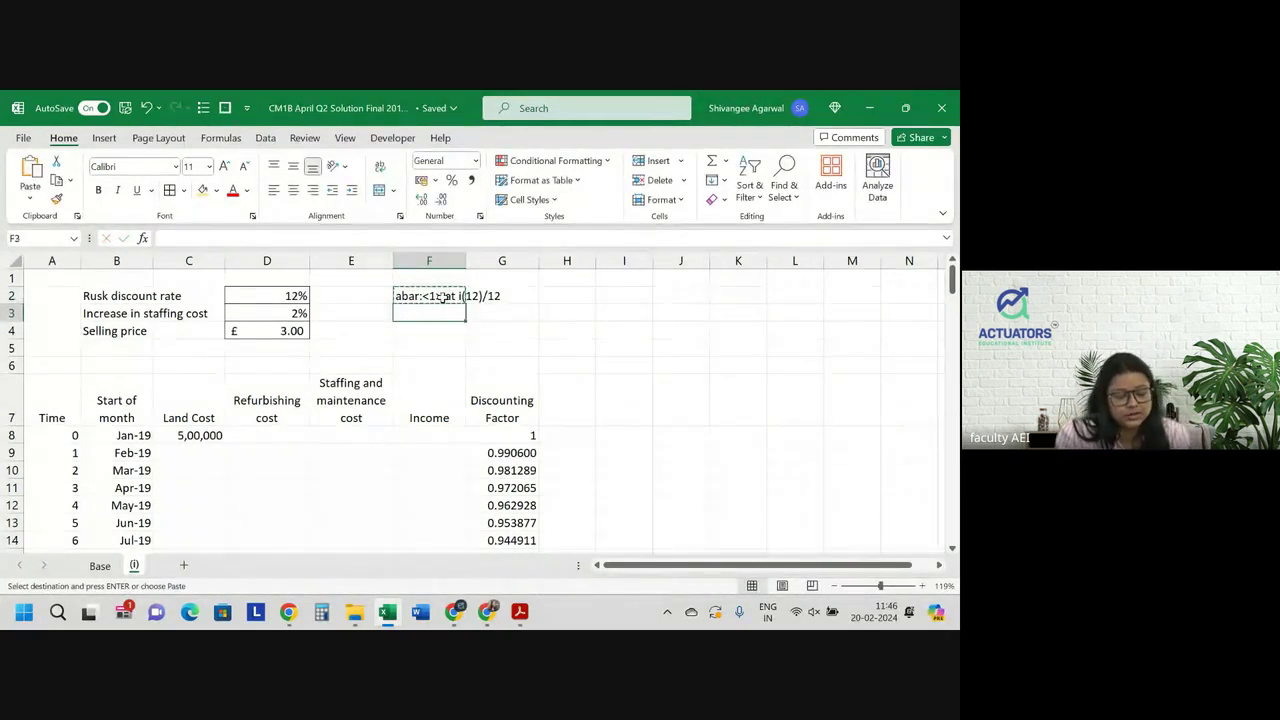
drag(443, 297, 443, 314)
click(443, 297)
text(i)
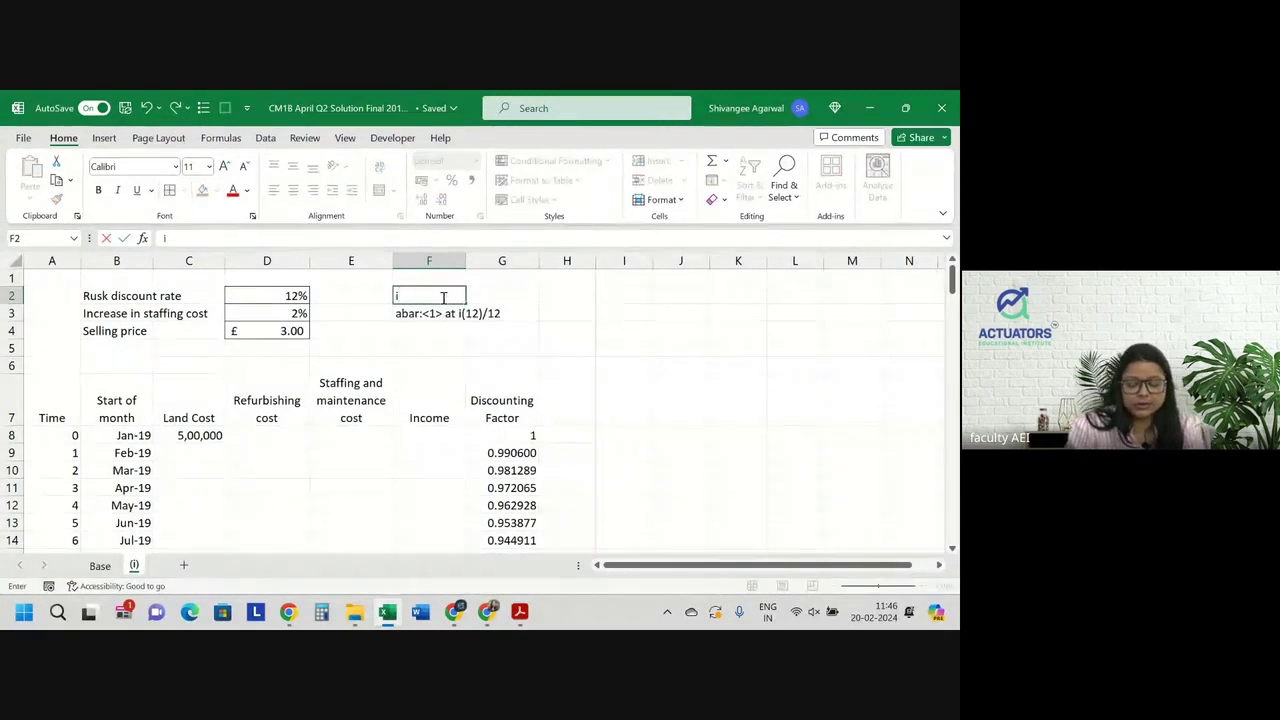
text((12)/12)
key(Return)
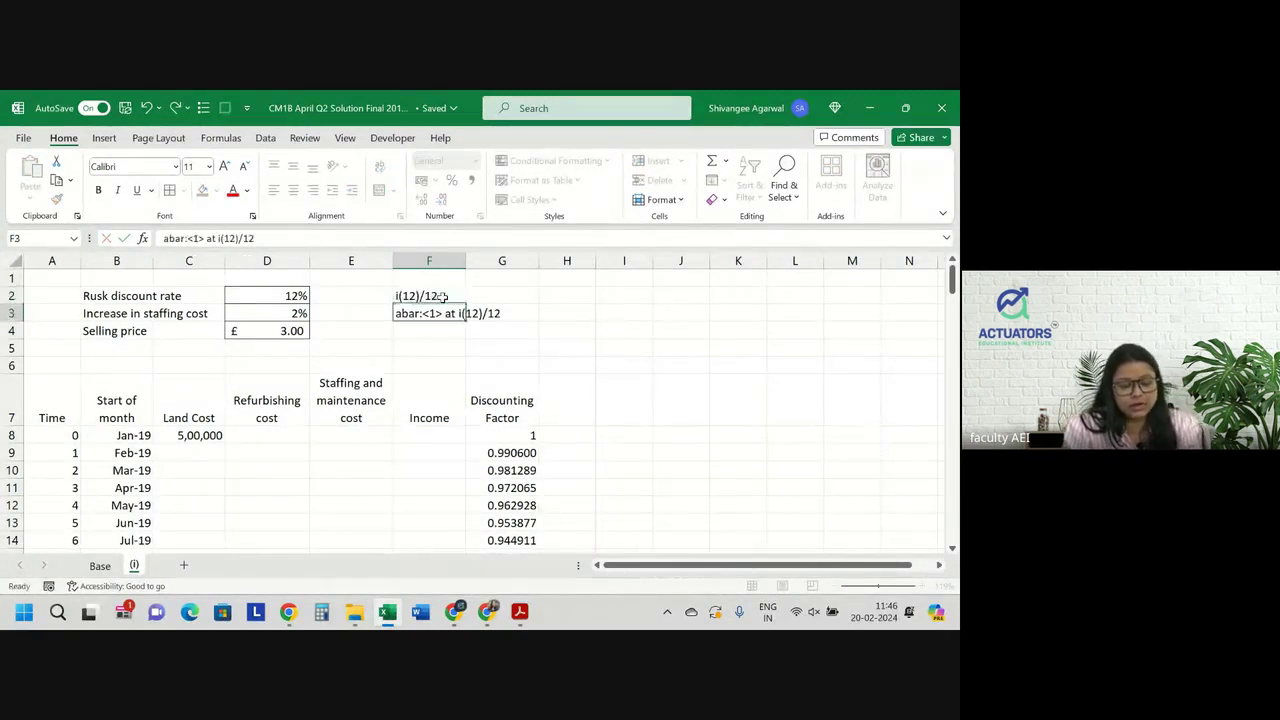
scroll(443, 297, down, 4)
scroll(442, 298, up, 5)
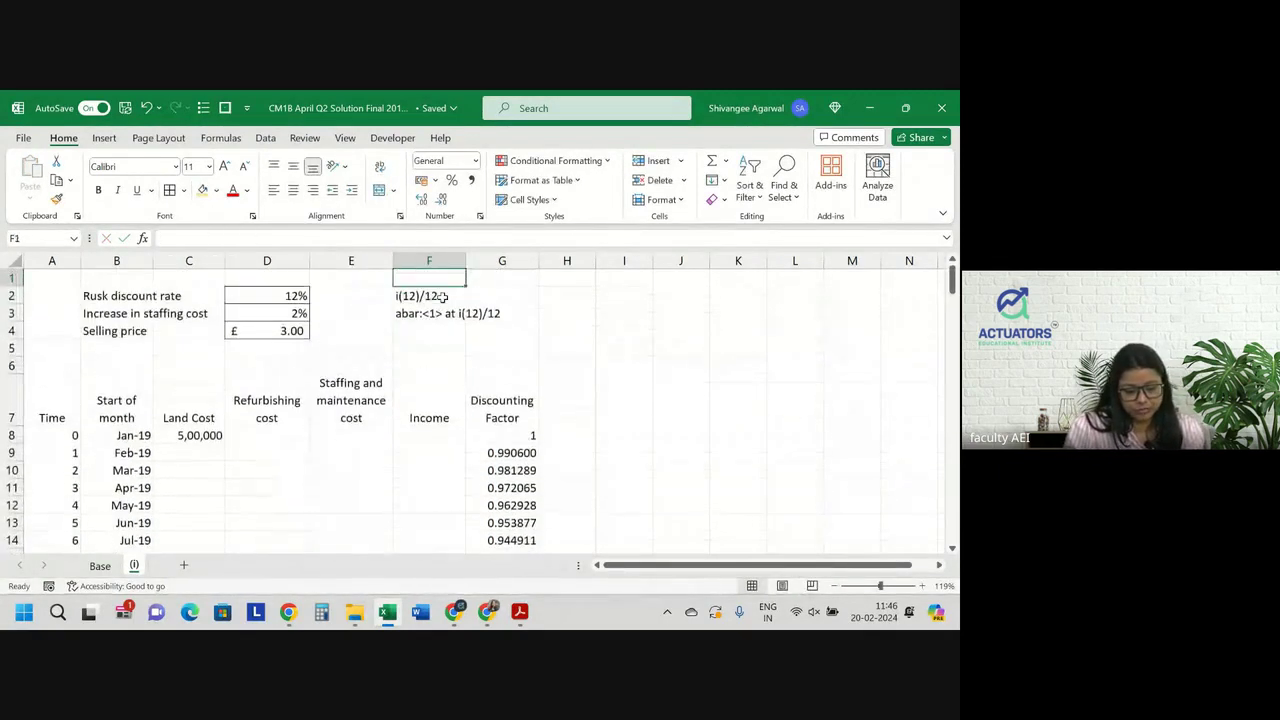
key(Right)
key(Right)
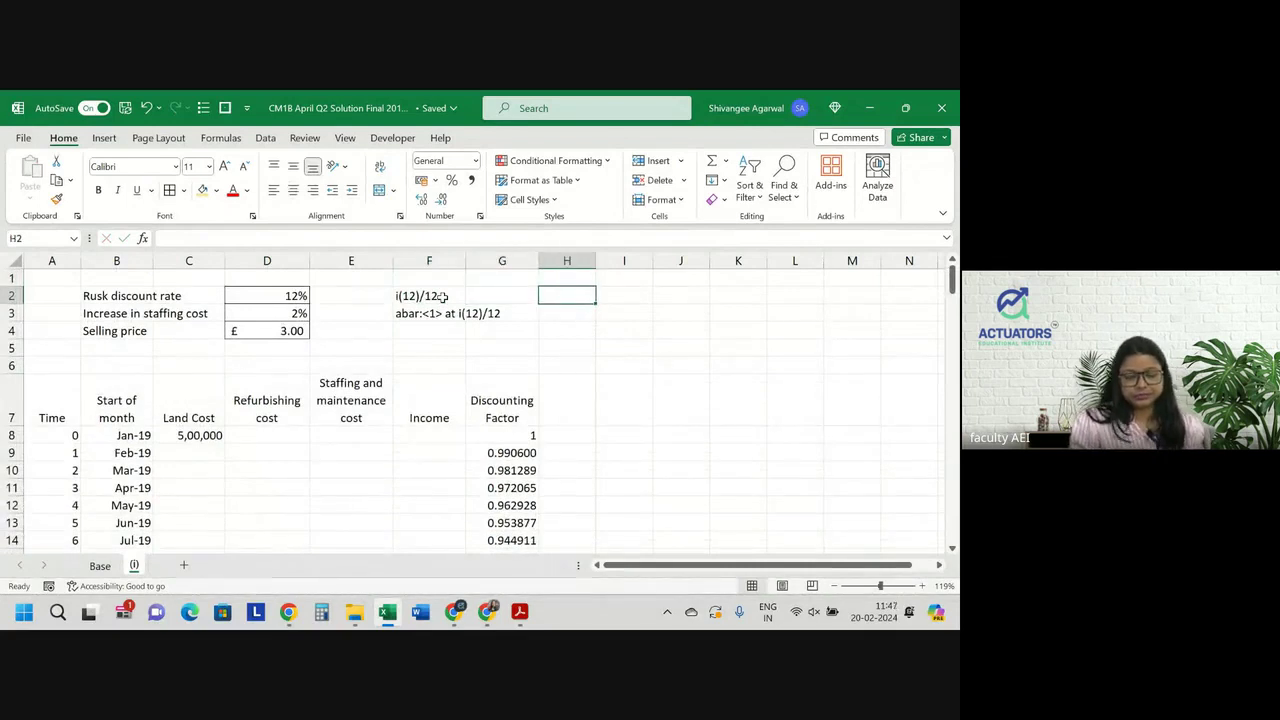
Enter =(1+D2)^(1/12)-1 in H2 for the monthly rate 0.009489
text(=)
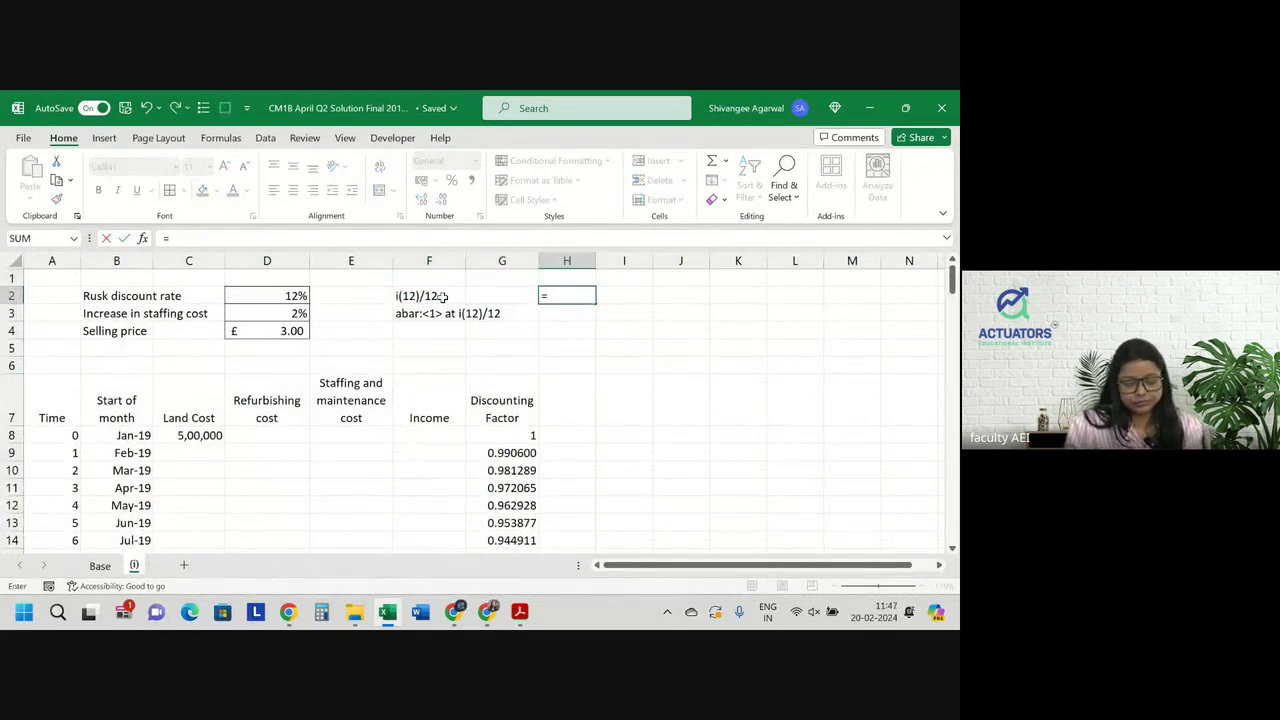
text((1+)
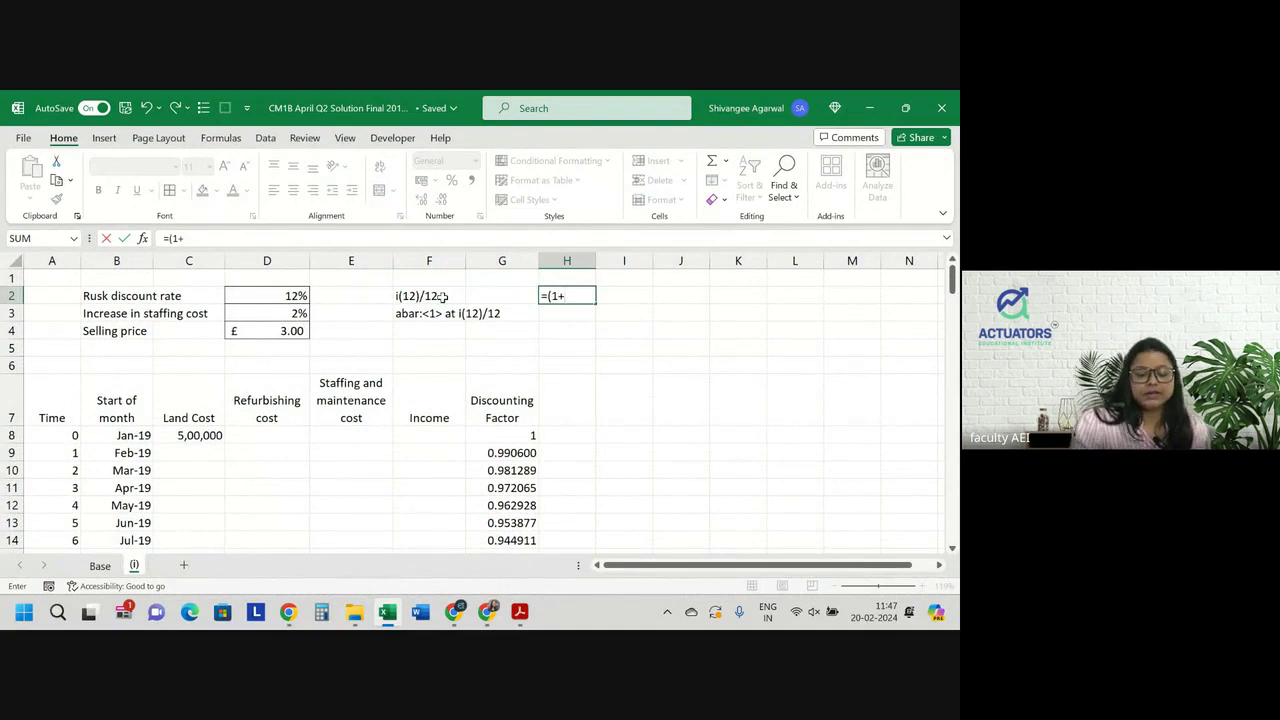
key(Left)
key(Left)
key(Left)
text()^)
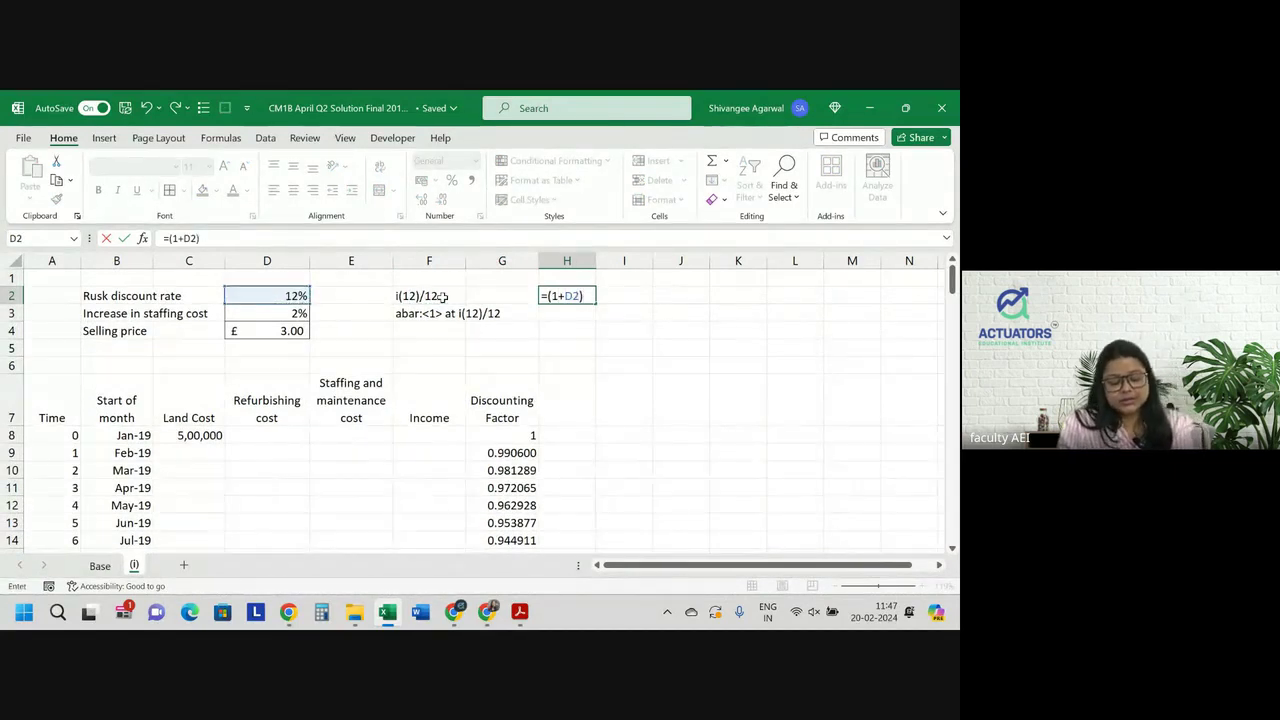
text(()
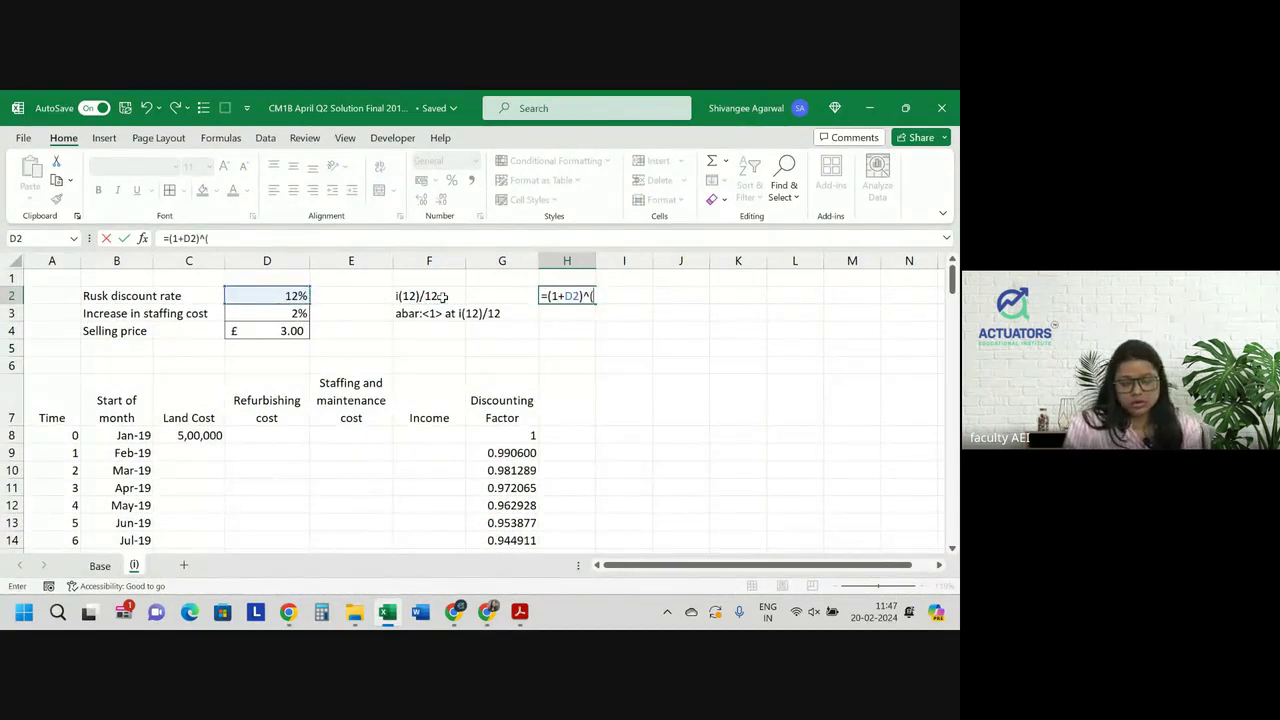
text(1/12)
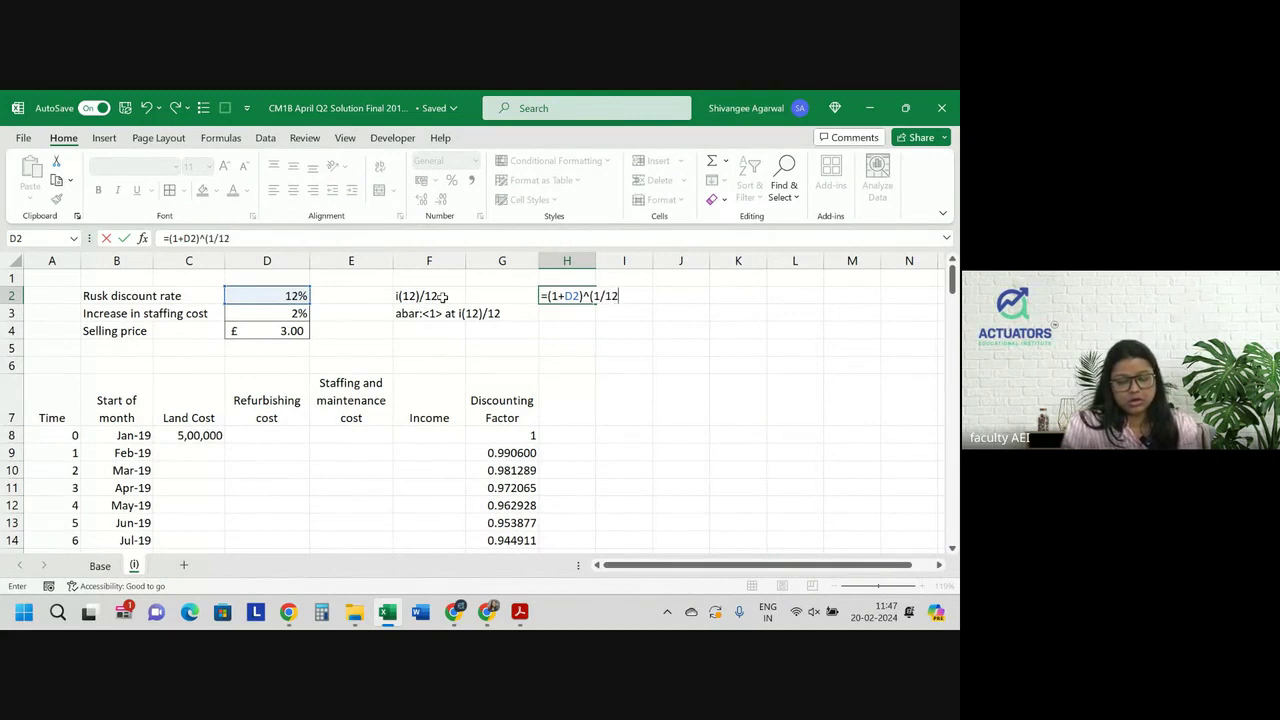
text(-1)
key(Return)
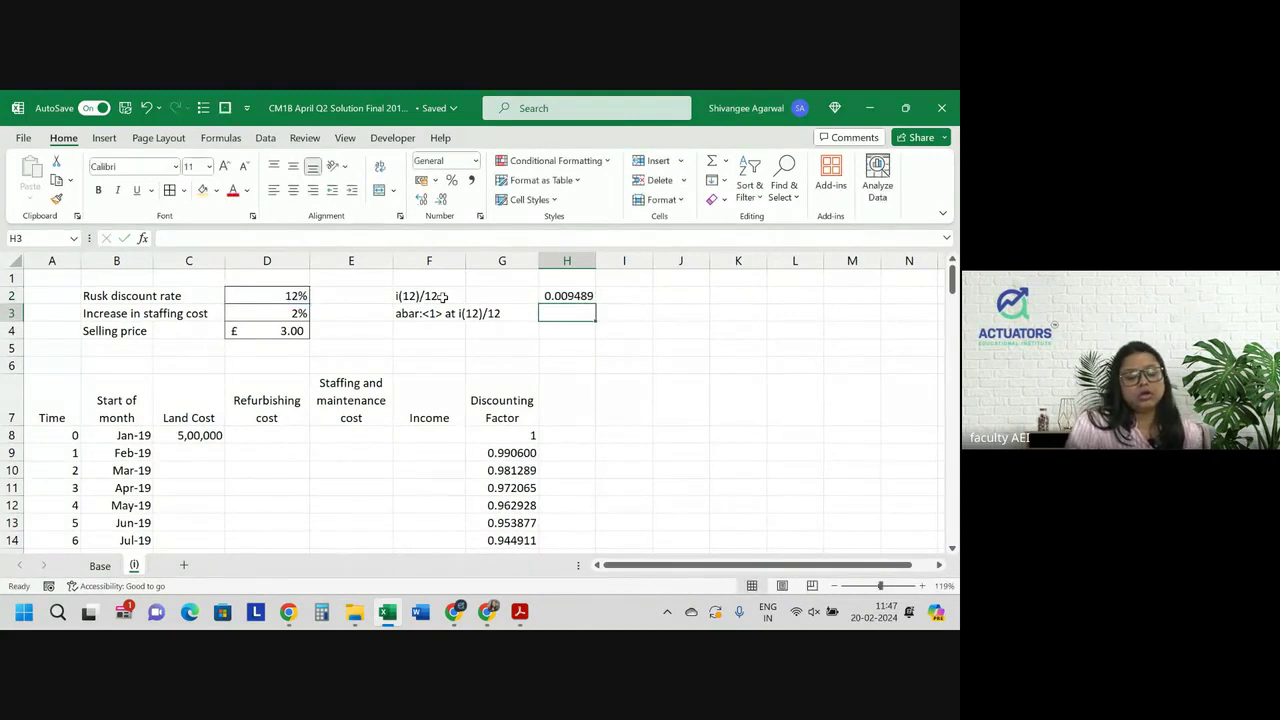
Enter =(1-(1+H2)^(-1))/LN(1+H2) in H3, giving the abar factor 0.995293
text(=(1-(1+)
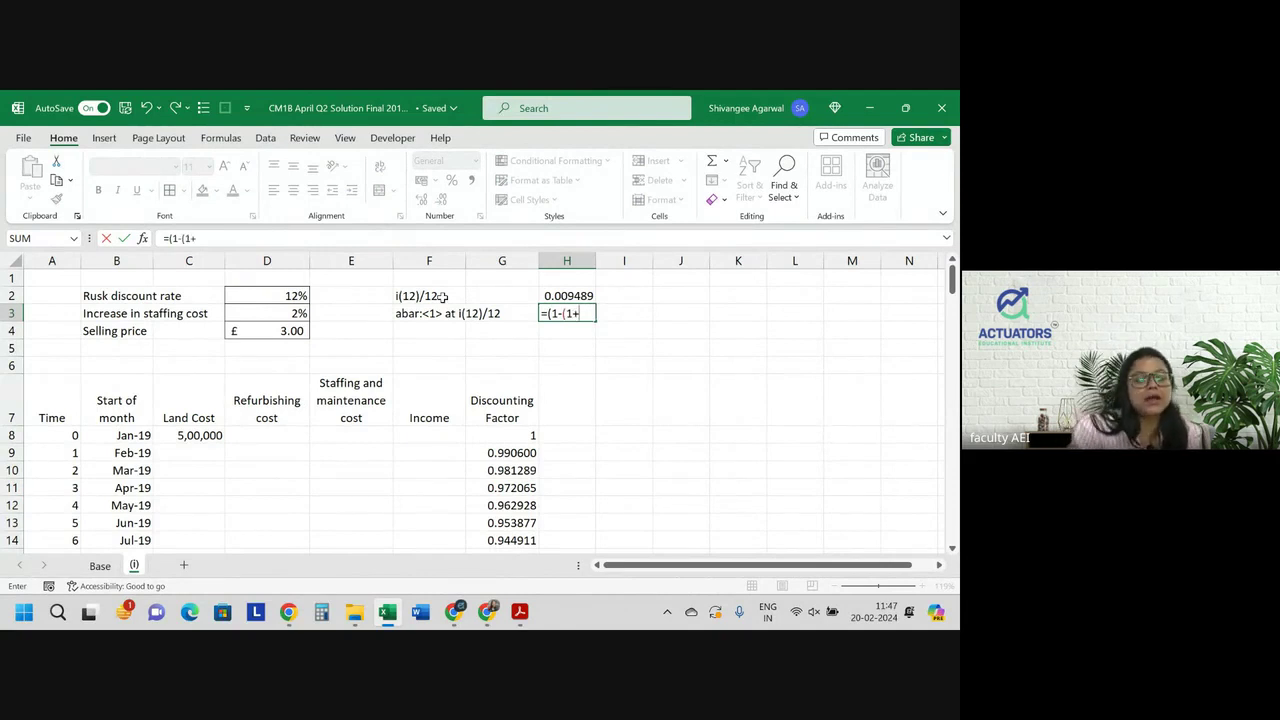
key(Up)
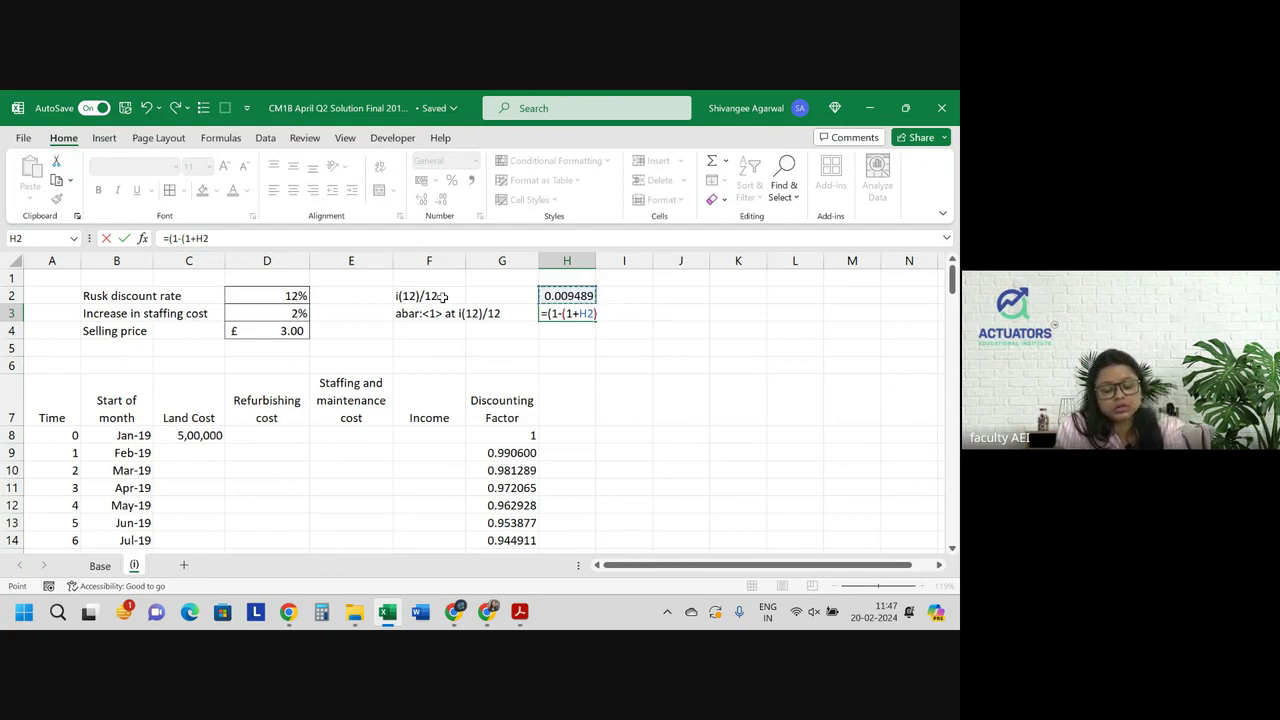
text()^(-1)
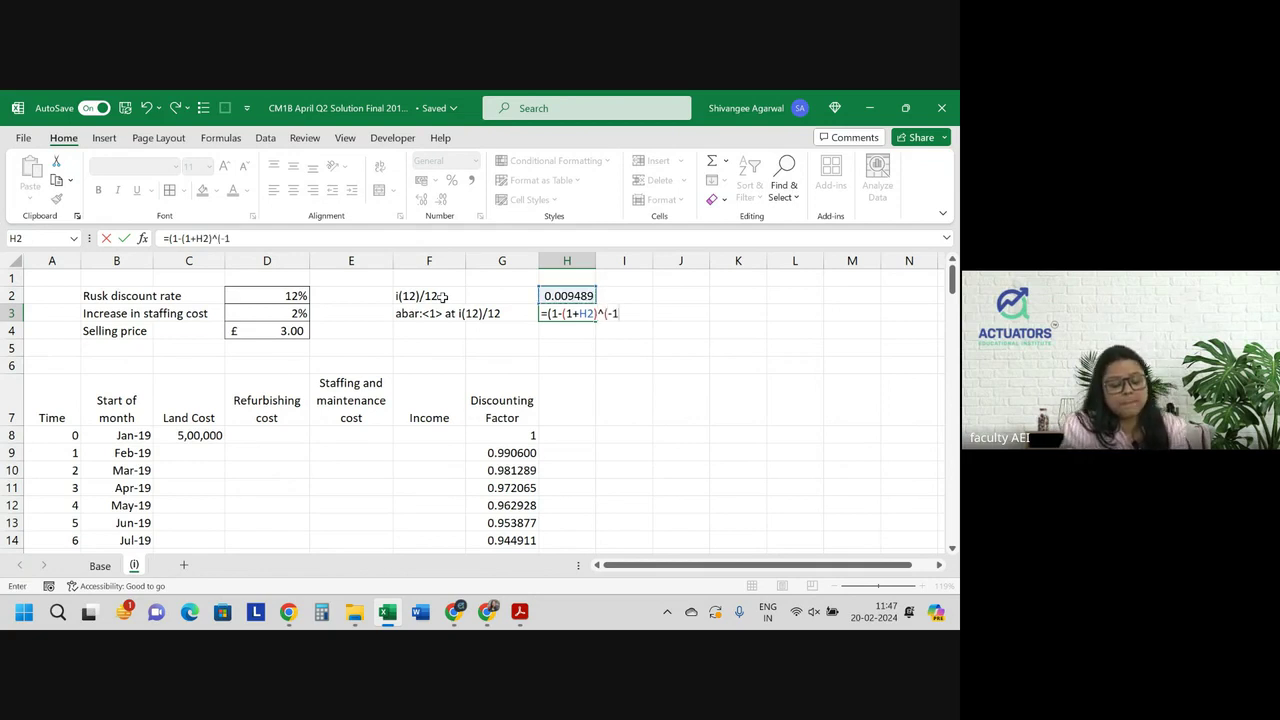
text())/)
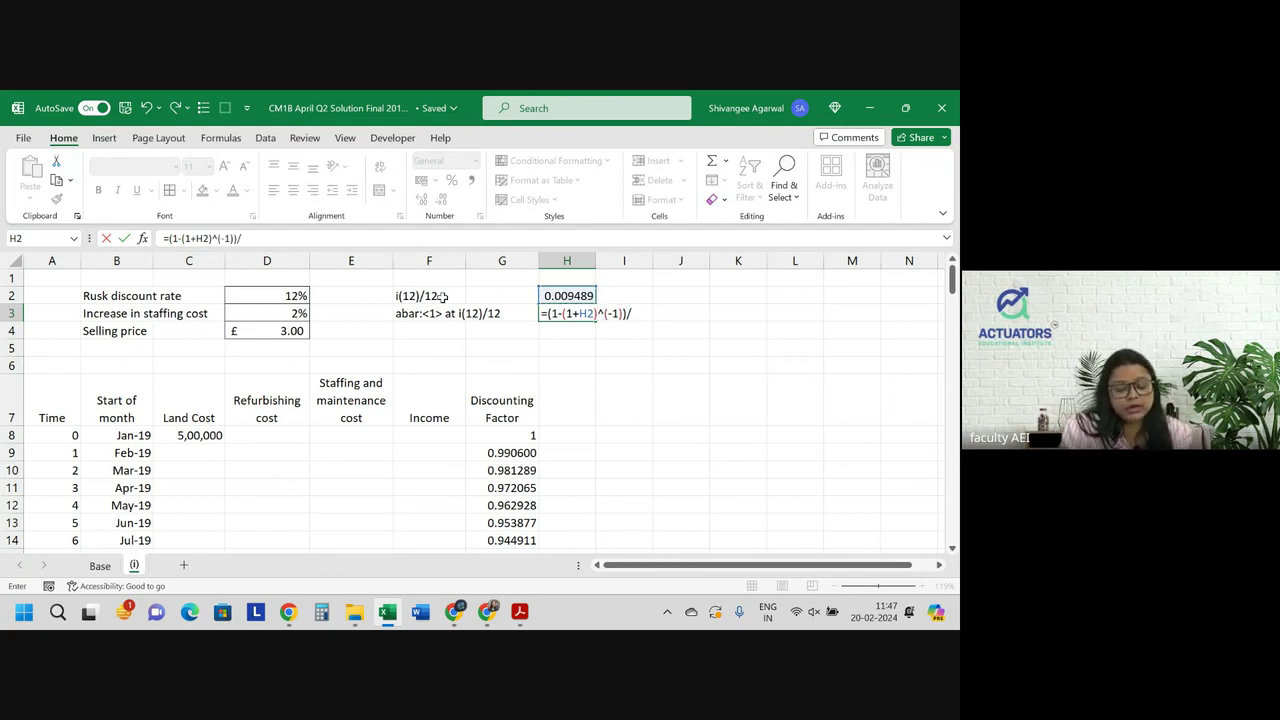
text(ln(1+)
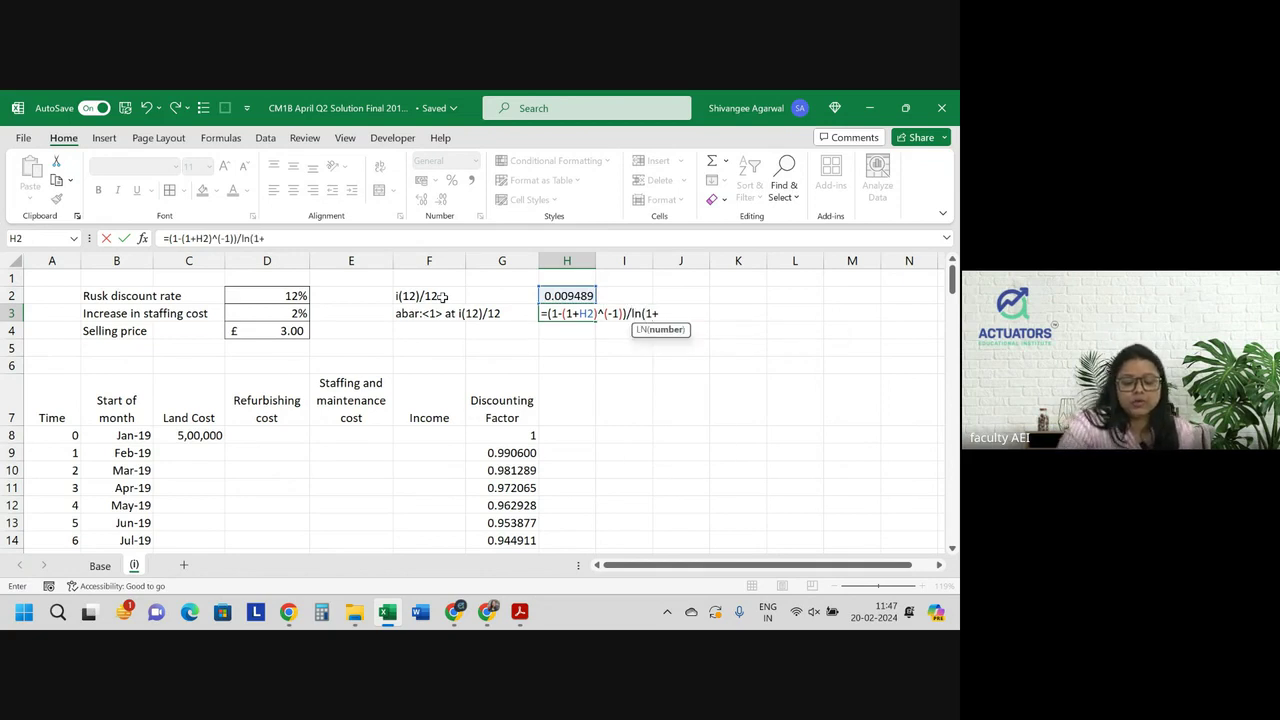
key(Up)
key(ctrl+Return)
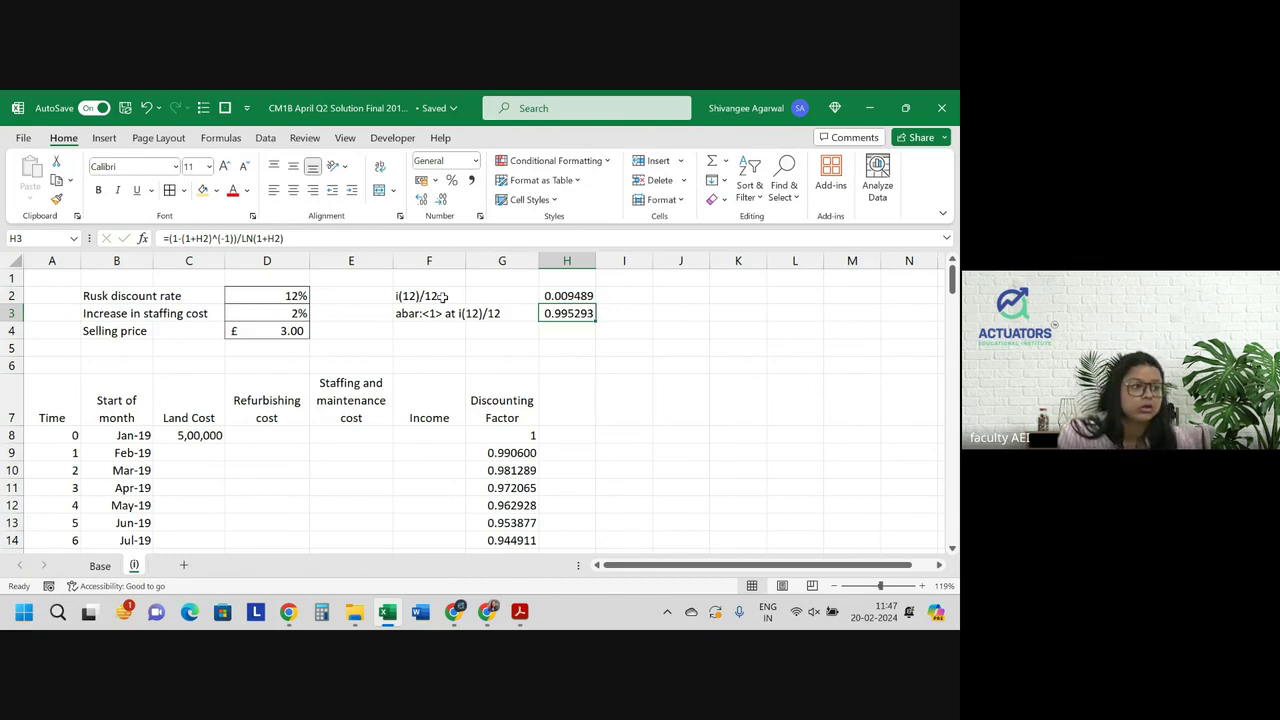
key(shift+Up)
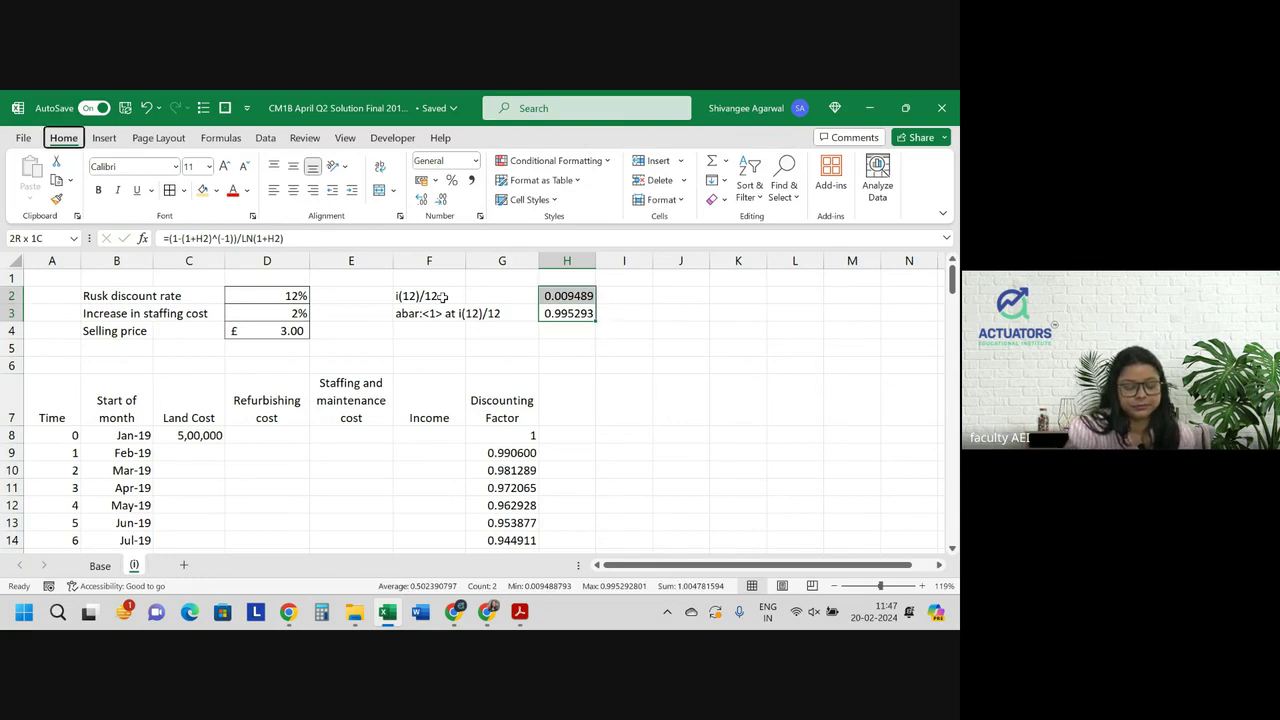
click(520, 328)
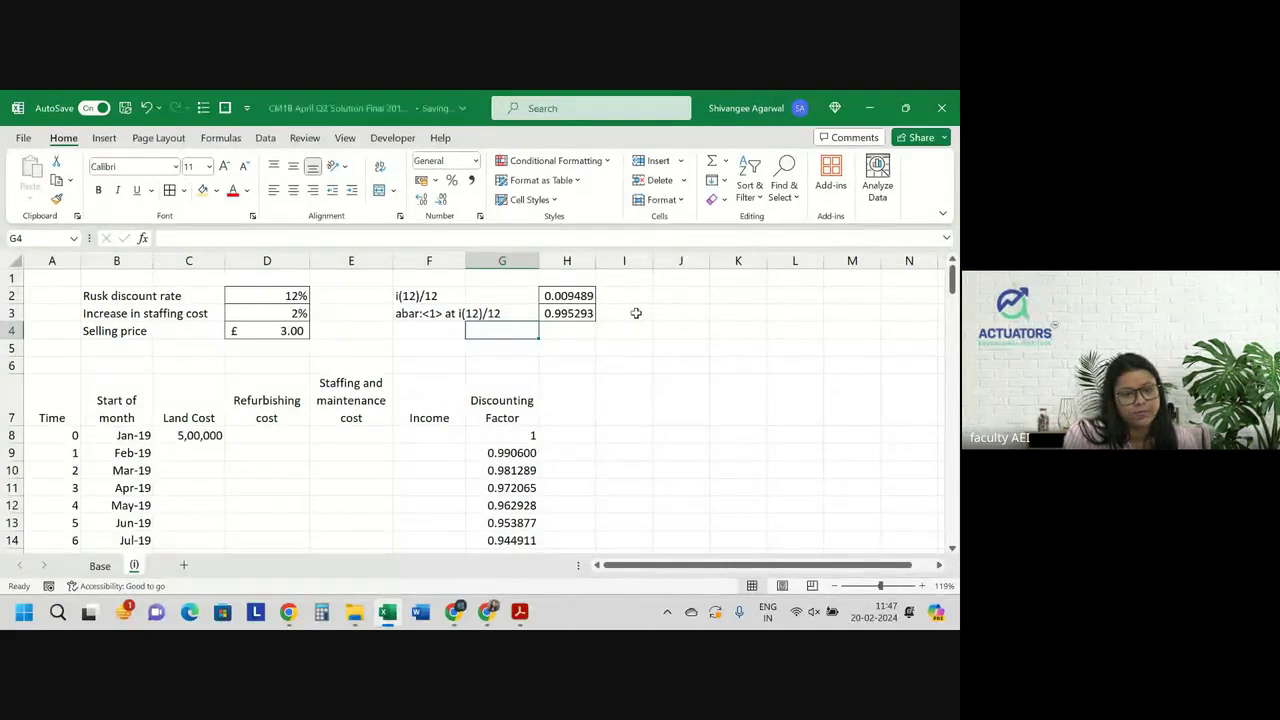
click(585, 313)
double_click(582, 313)
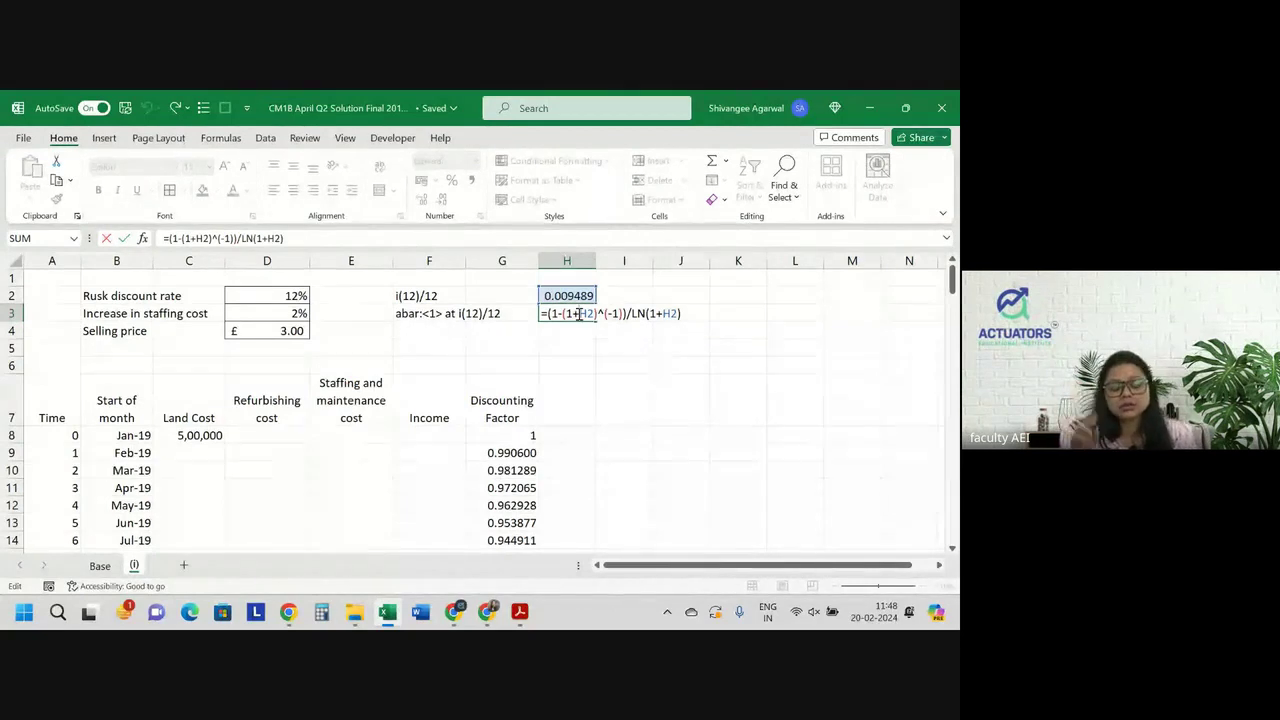
key(Return)
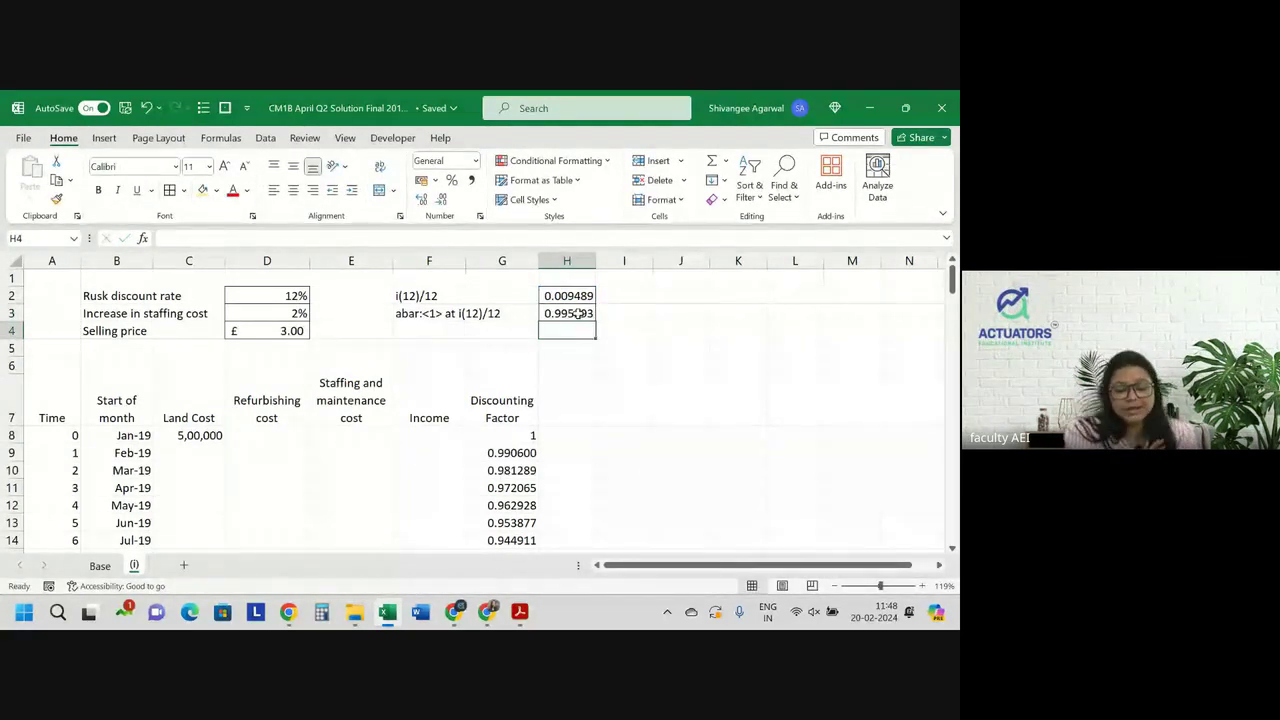
Merge C6:E6 into a COSTS heading and retype F7 as INCOME
click(582, 404)
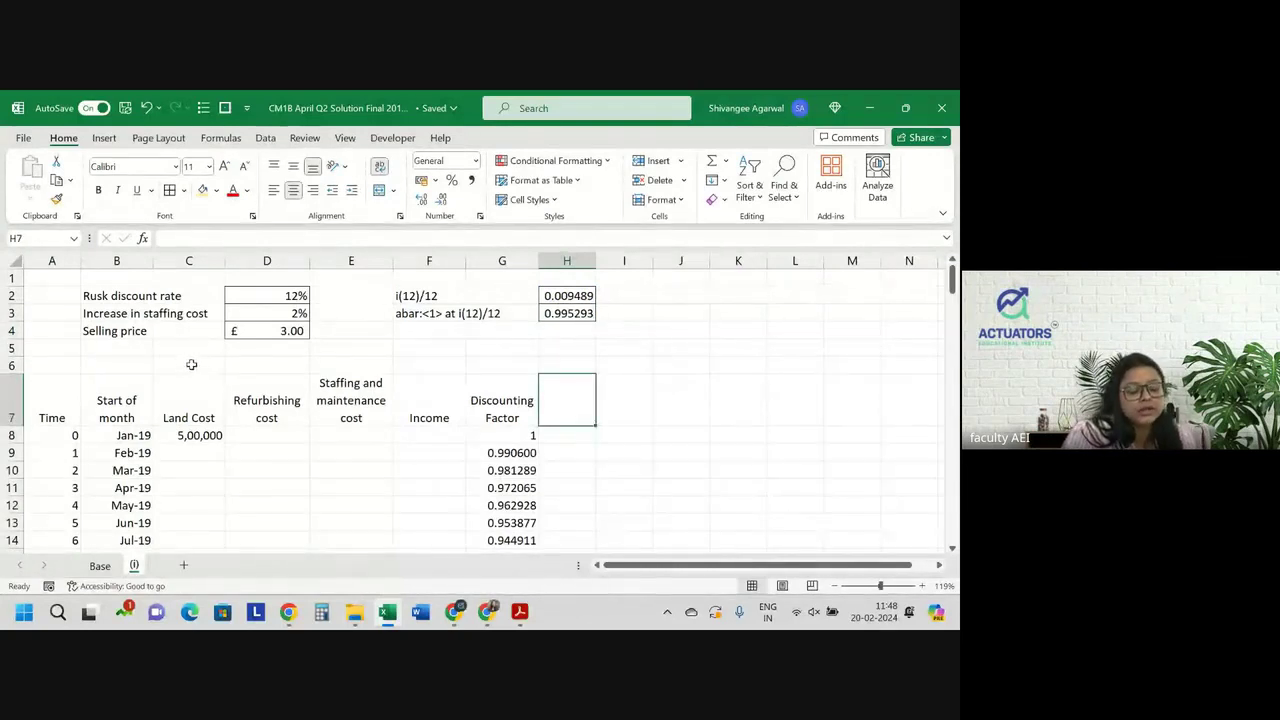
drag(186, 363, 377, 362)
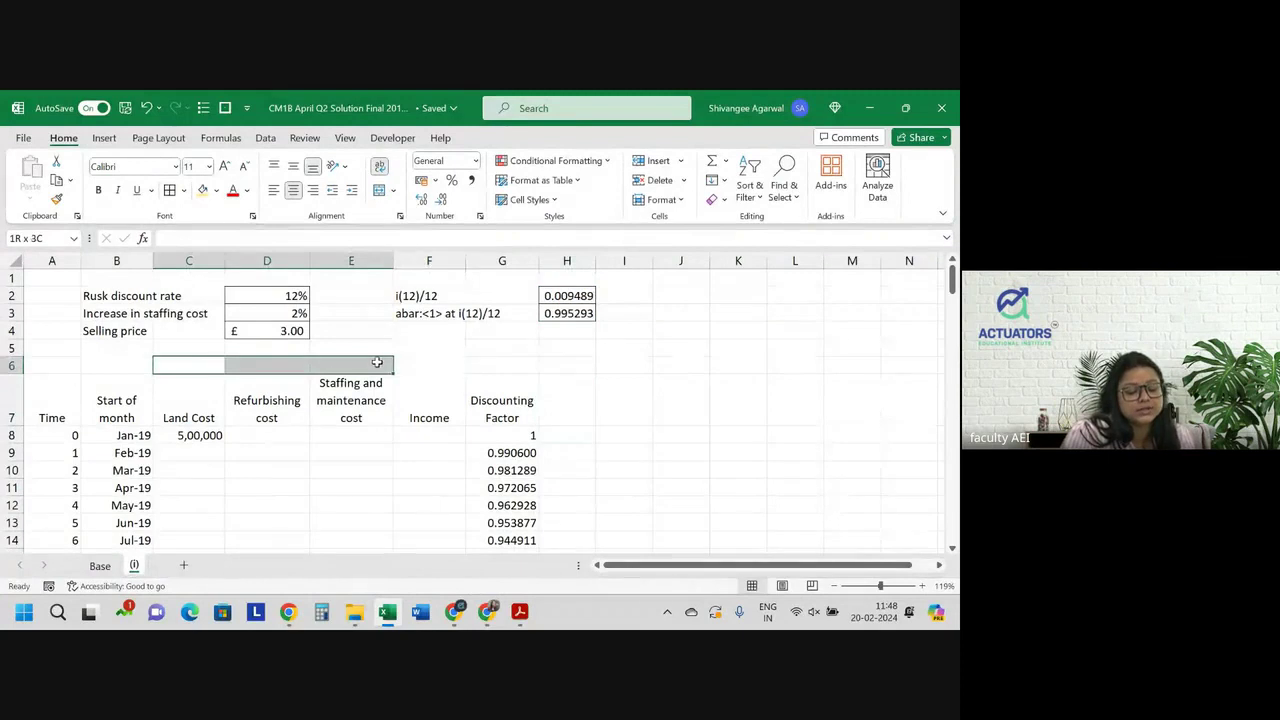
click(380, 190)
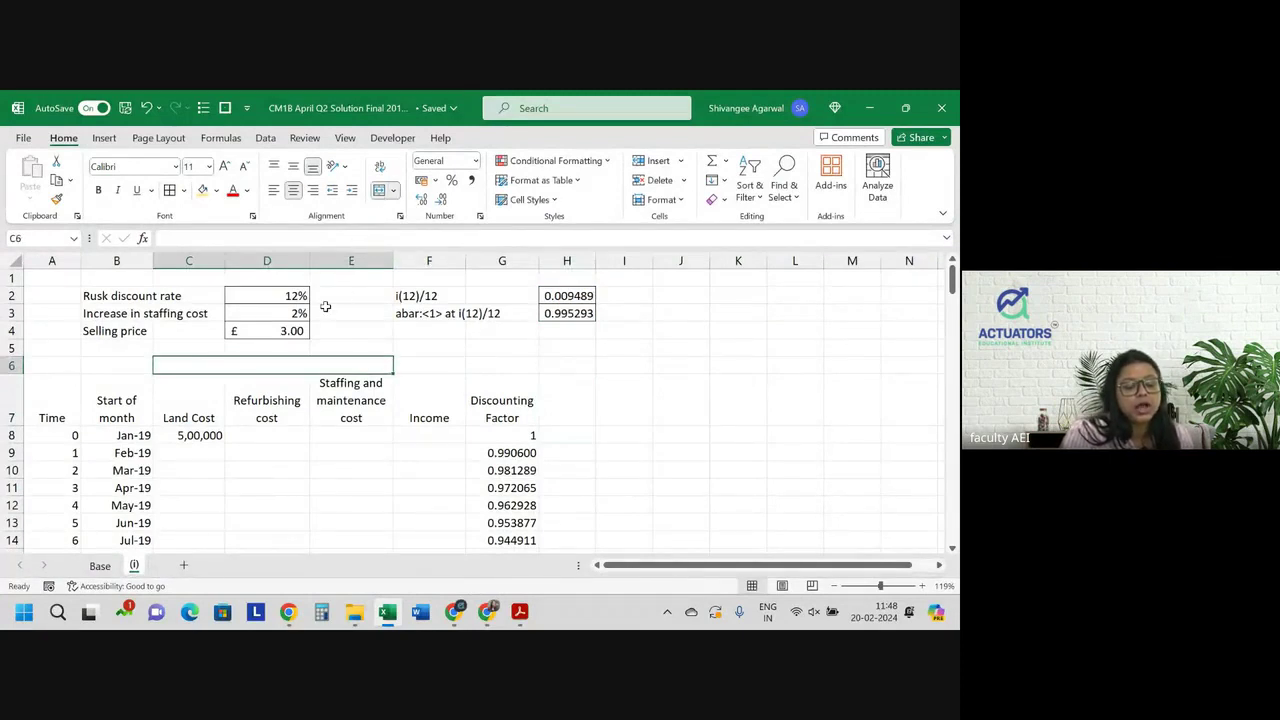
text(COSTS)
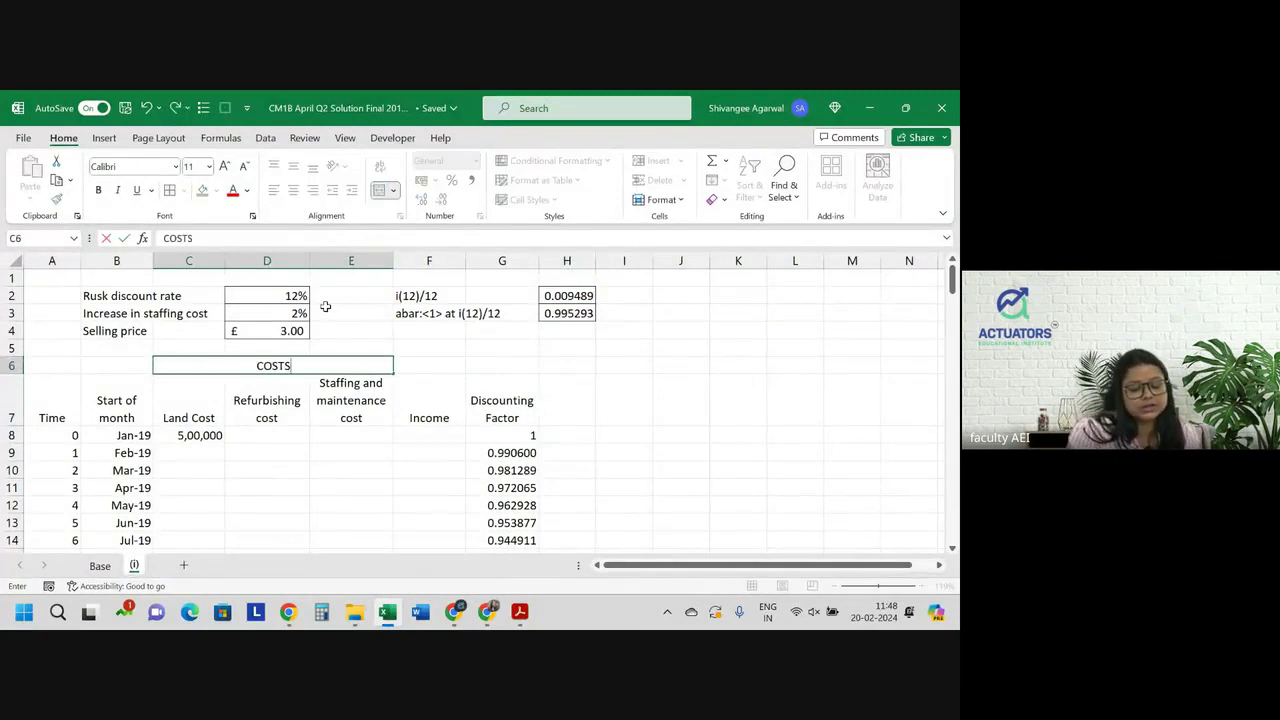
click(498, 434)
click(441, 413)
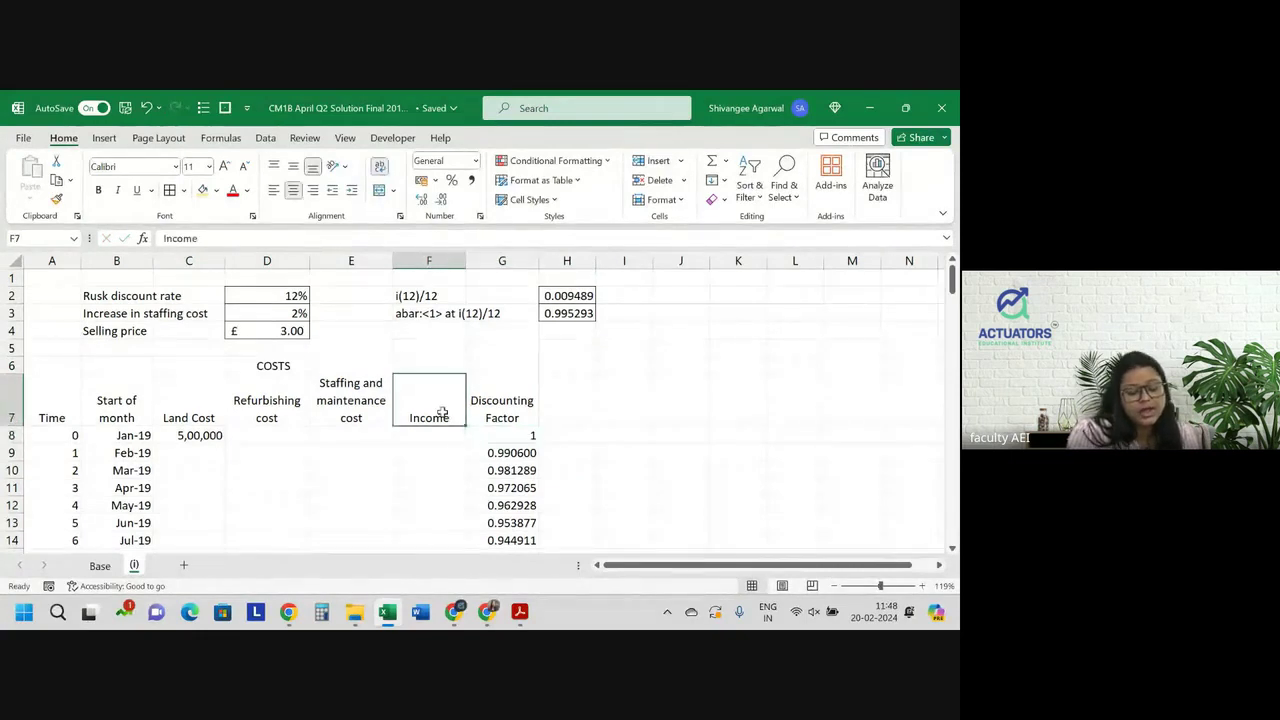
text(INCOME)
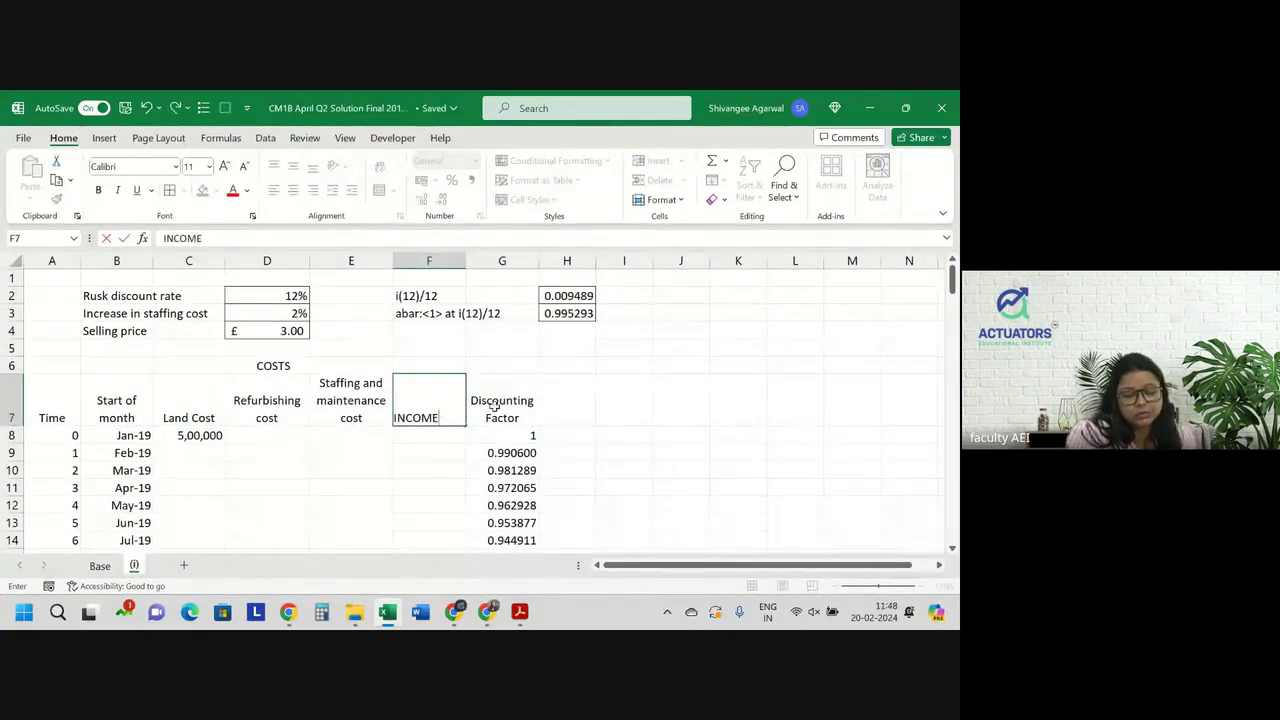
click(523, 405)
Head column H 'PV of costs'
click(571, 401)
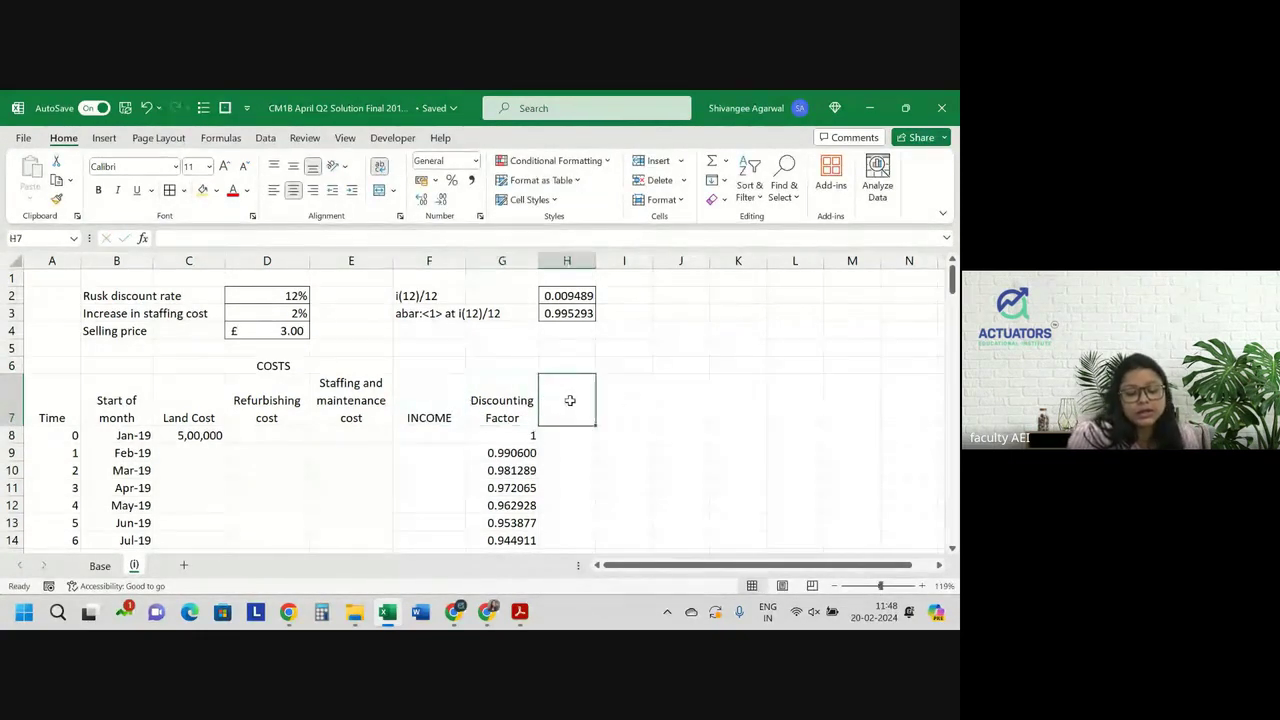
text(pv of)
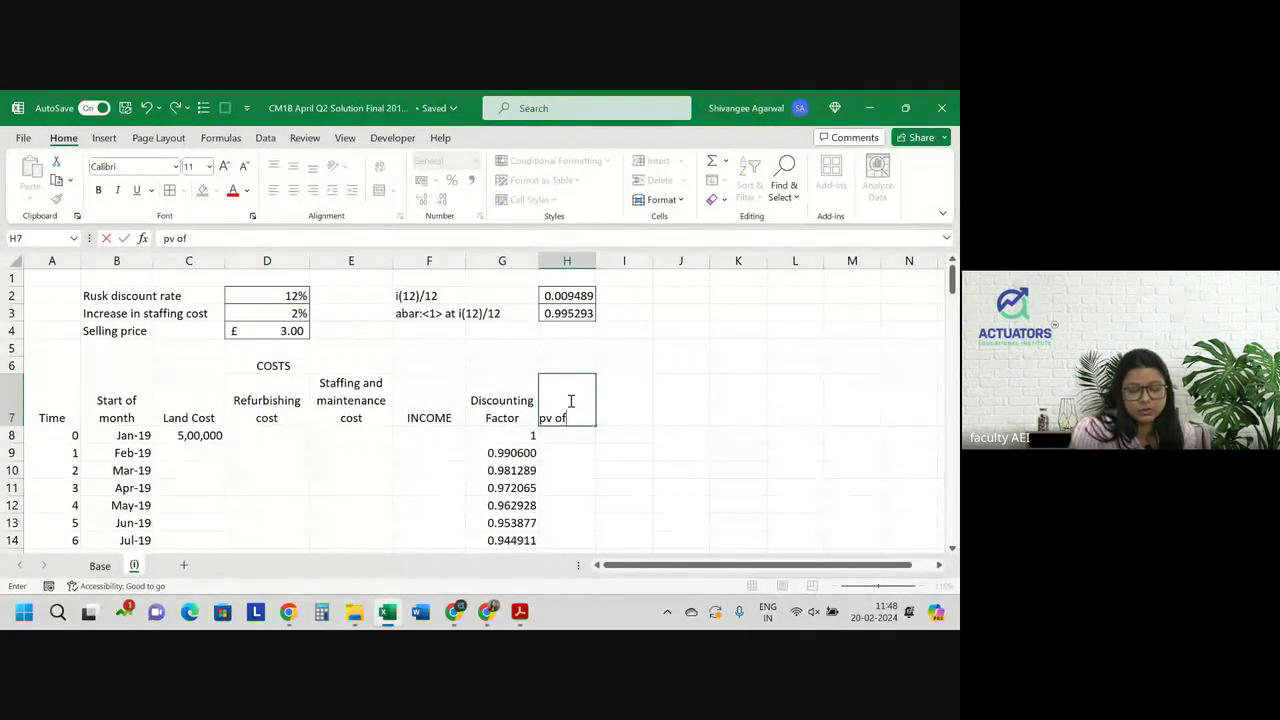
key(BackSpace)
key(BackSpace)
key(BackSpace)
text(PV o)
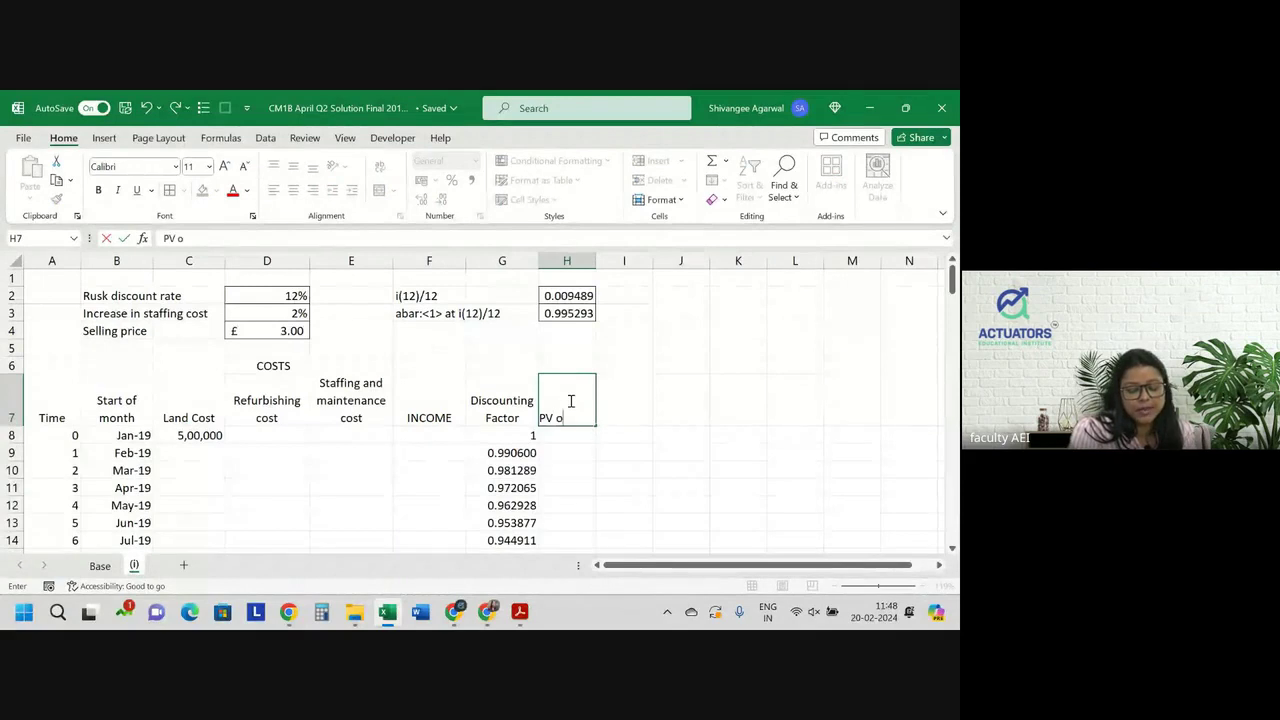
text(f costs)
key(Return)
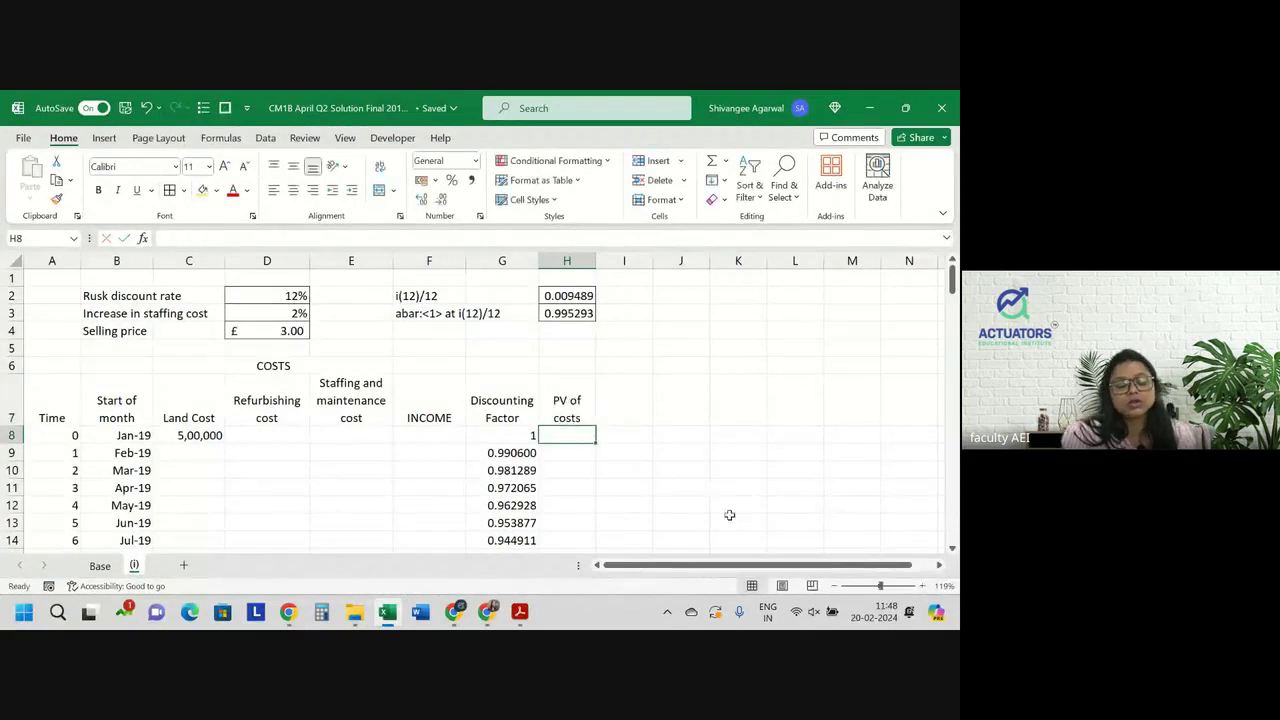
Show the G8 discount factor with more decimals, reading 1.000000
click(530, 440)
click(421, 199)
click(421, 199)
click(421, 199)
click(421, 199)
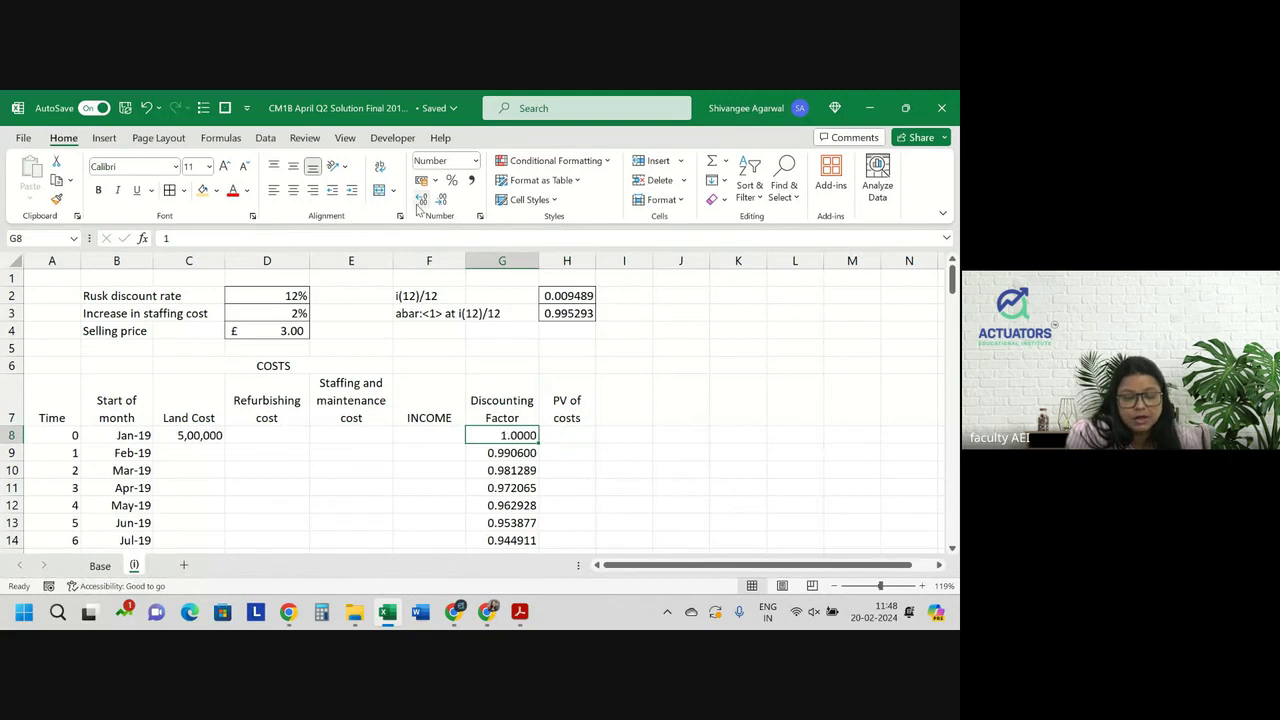
click(421, 199)
click(421, 199)
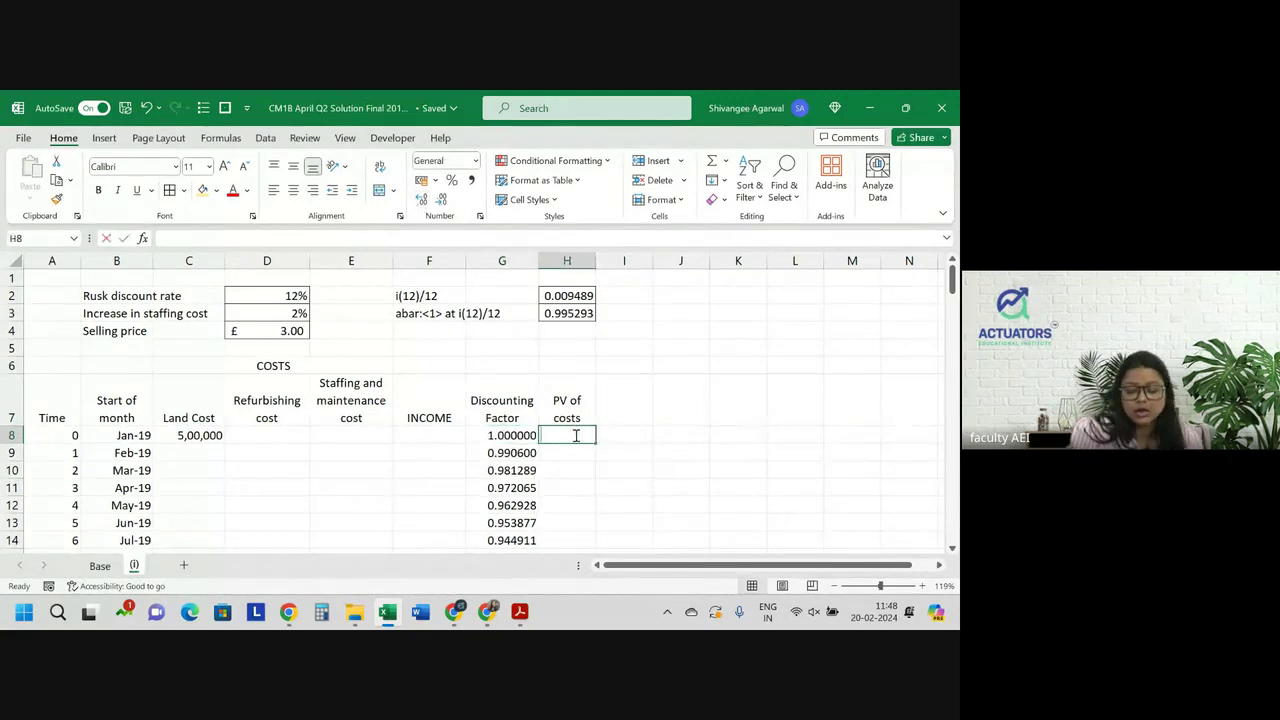
Start H8's PV of costs formula by summing Land Cost C8 and Refurbishing cost D8, then adding E8
text(=)
key(Left)
key(Left)
key(Left)
key(Left)
key(Left)
key(Left)
key(Right)
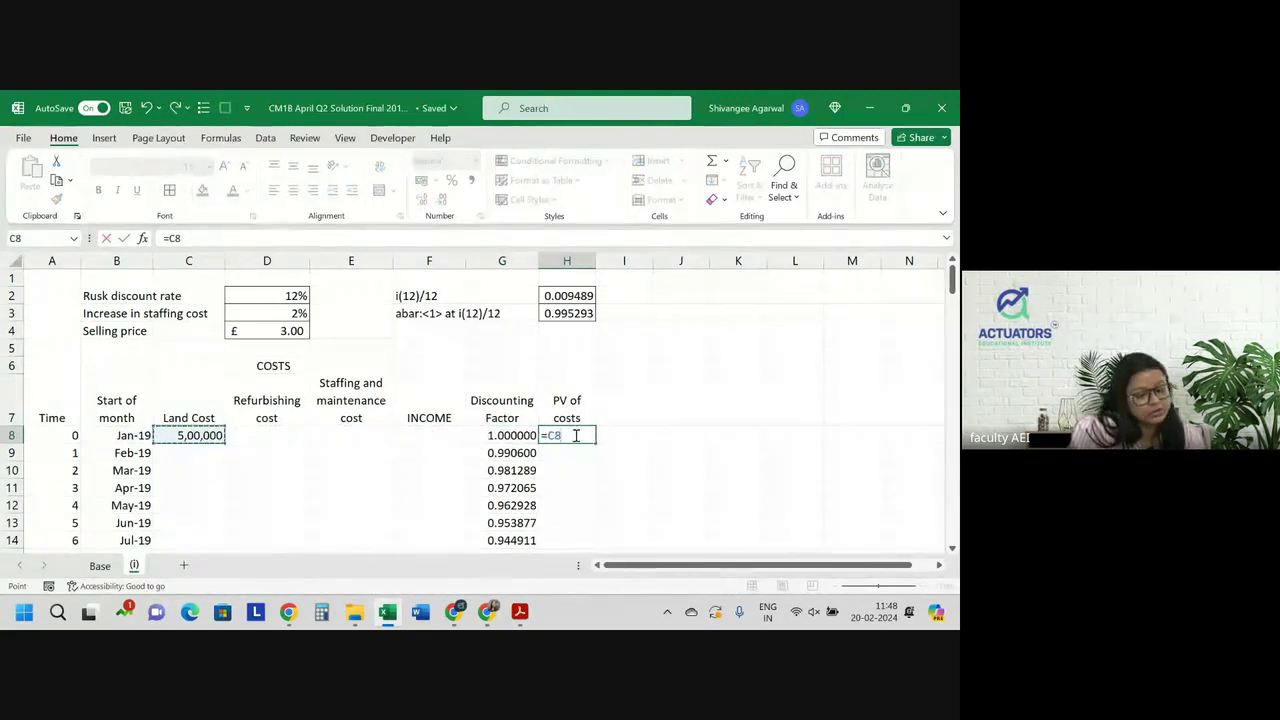
text(*)
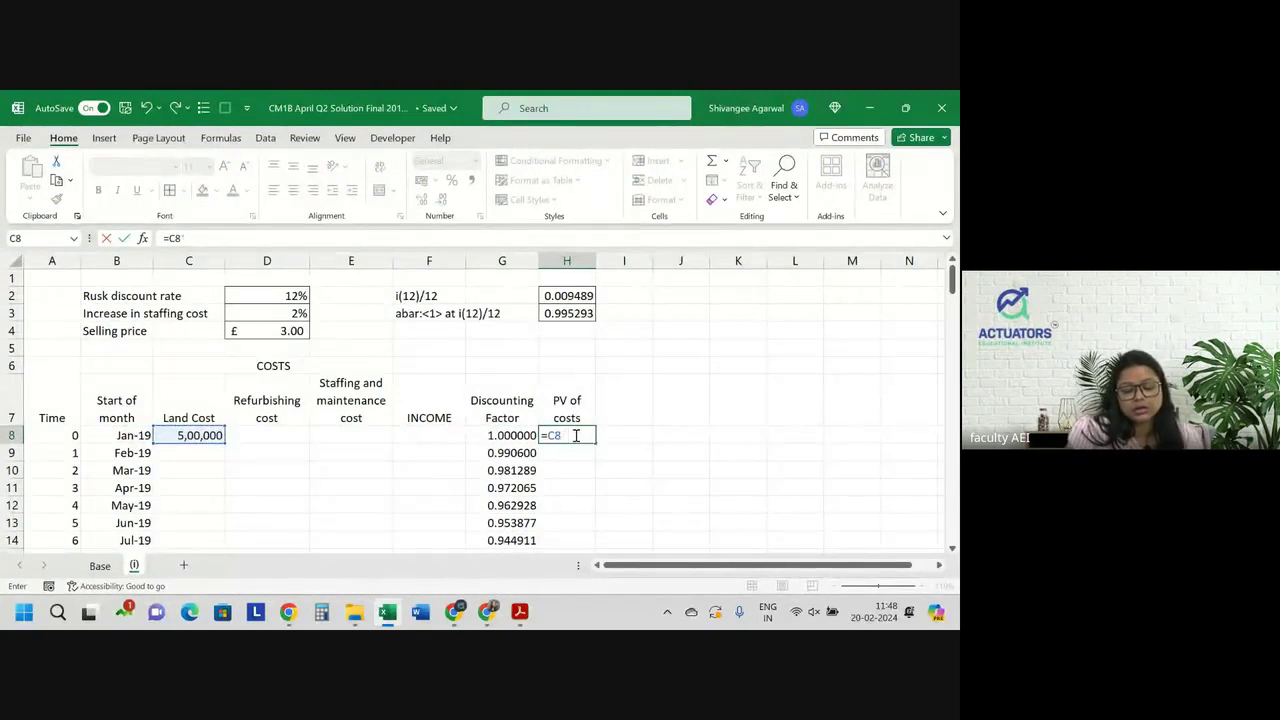
key(BackSpace)
key(BackSpace)
key(BackSpace)
text(()
key(Left)
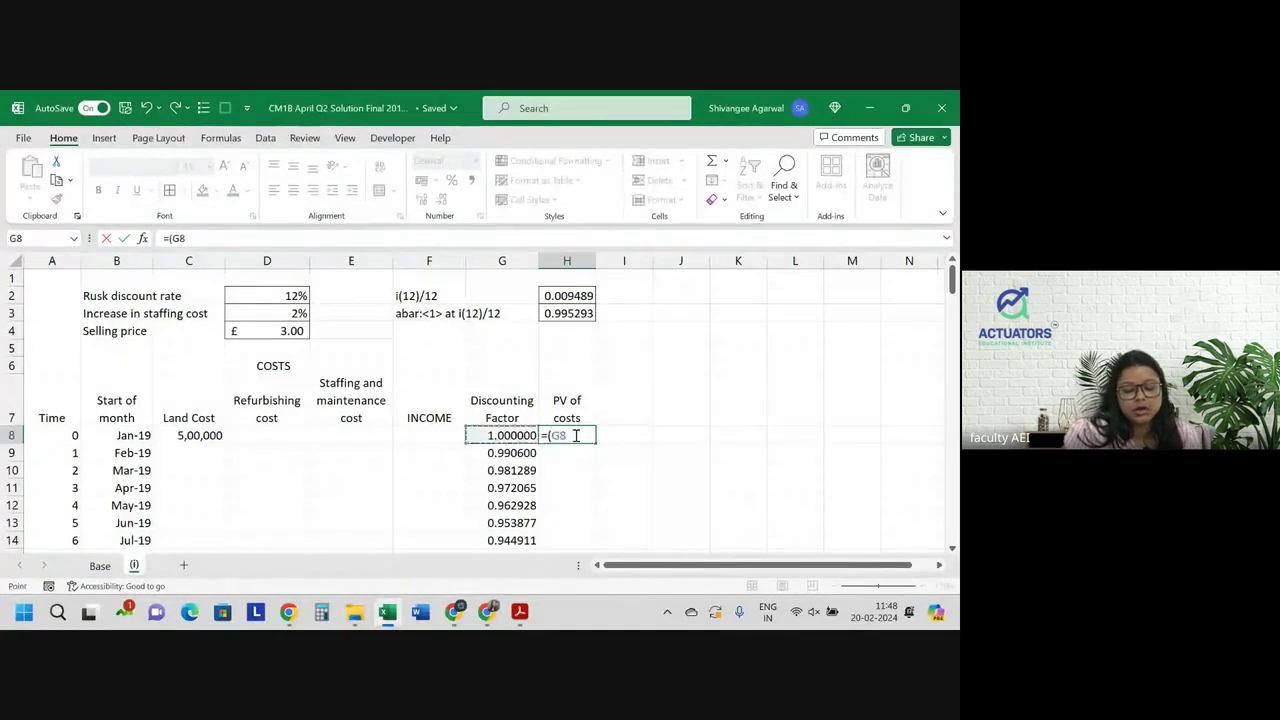
key(Left)
key(Left)
key(Left)
key(Left)
text(+)
key(Left)
key(Left)
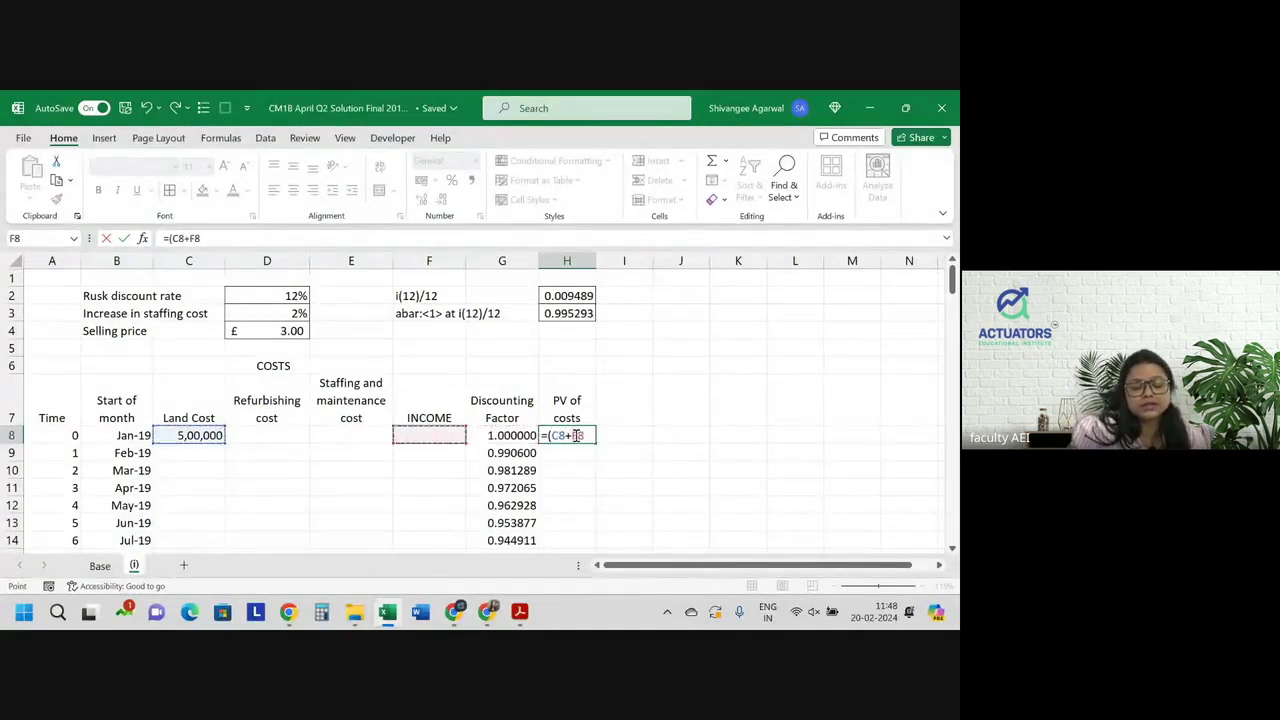
key(Left)
key(Left)
text()*)
key(Left)
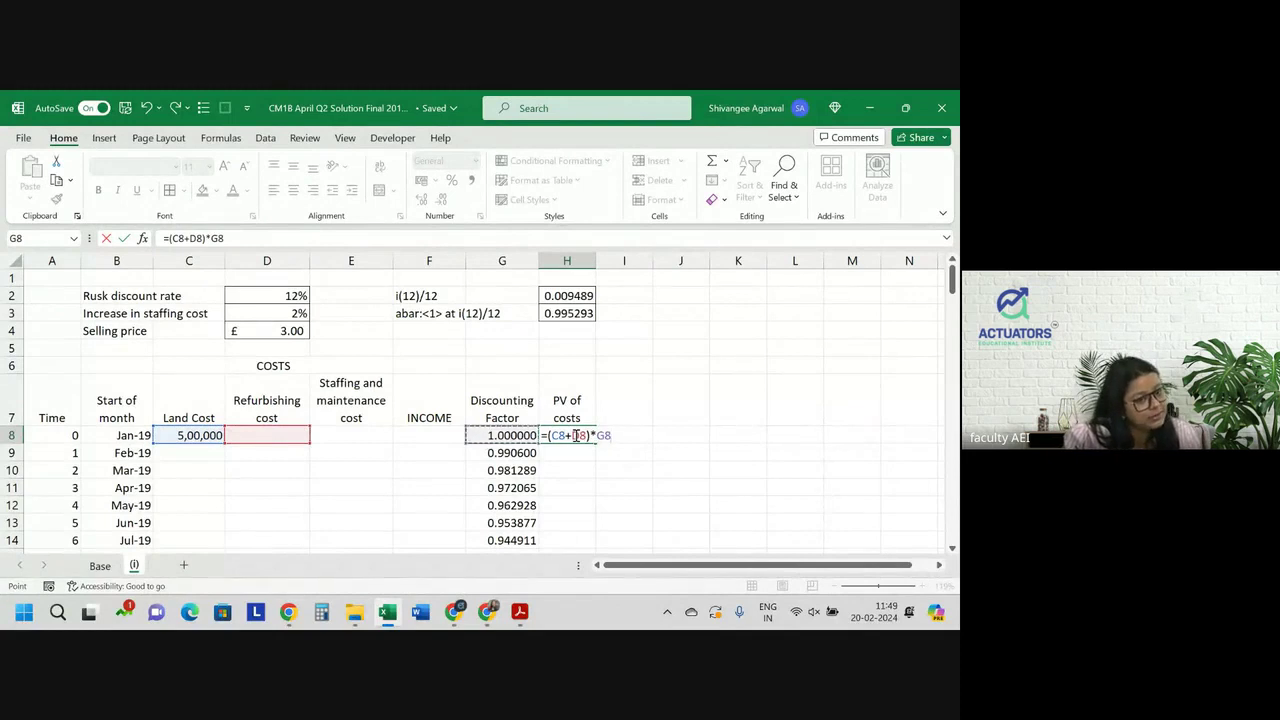
text(+)
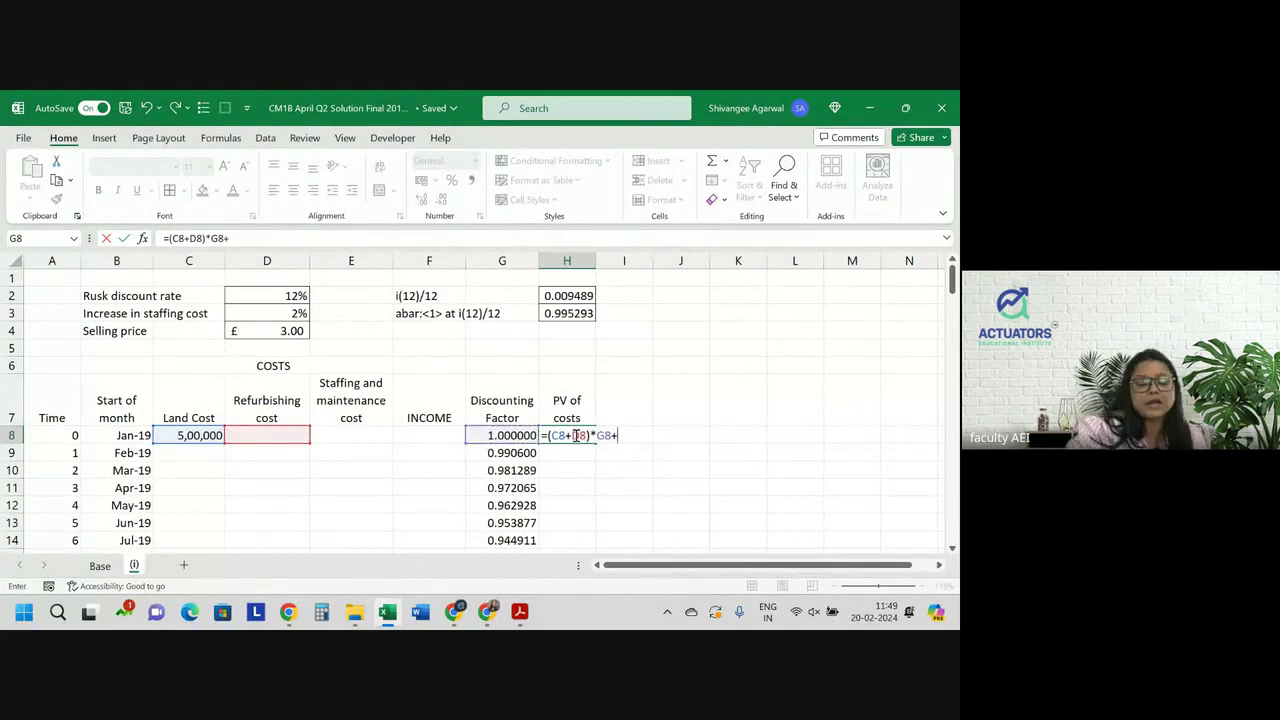
click(365, 435)
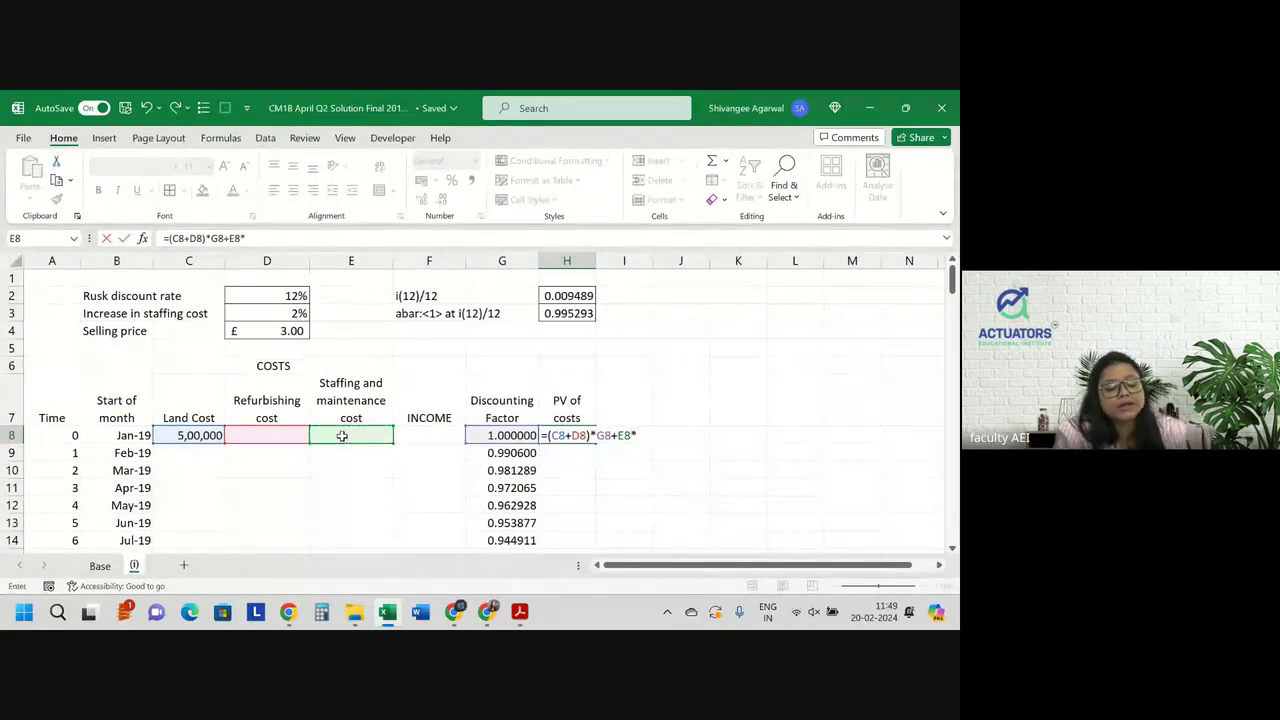
Complete H8 as =(C8+D8)*G8+(E8*$H$3*G8), returning 500000
text(*)
click(570, 313)
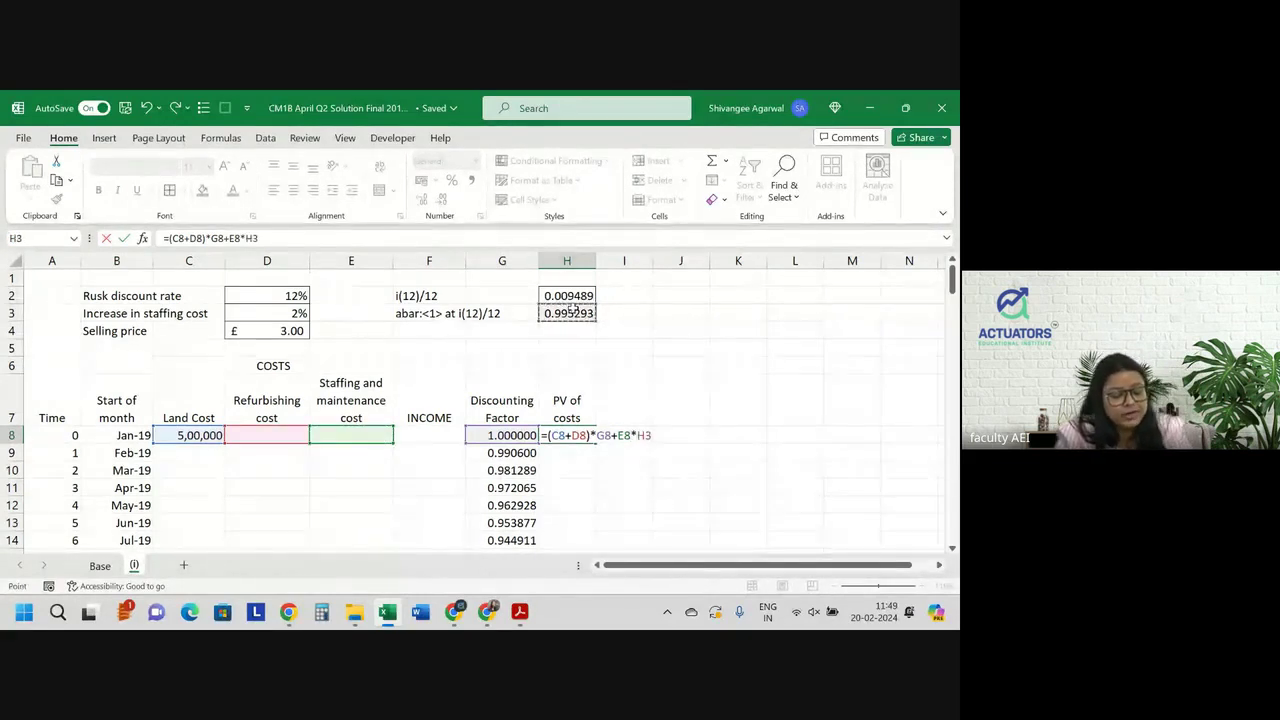
key(F4)
text(*)
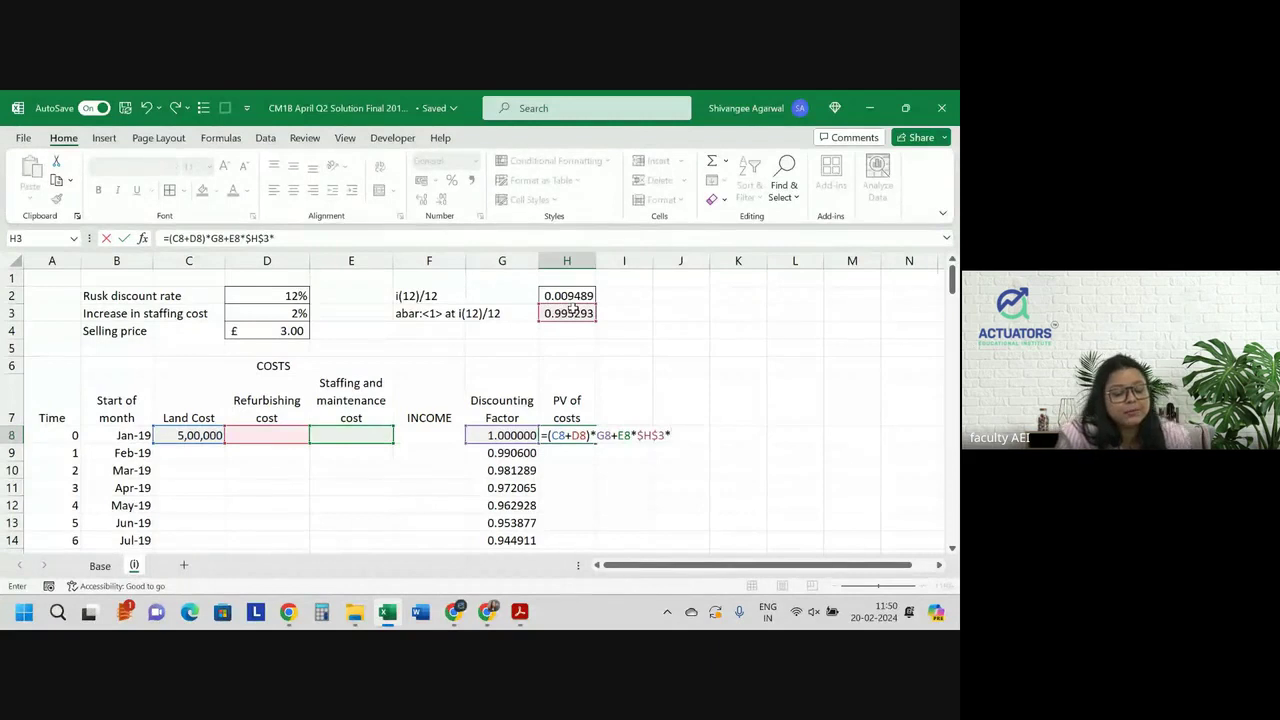
click(520, 435)
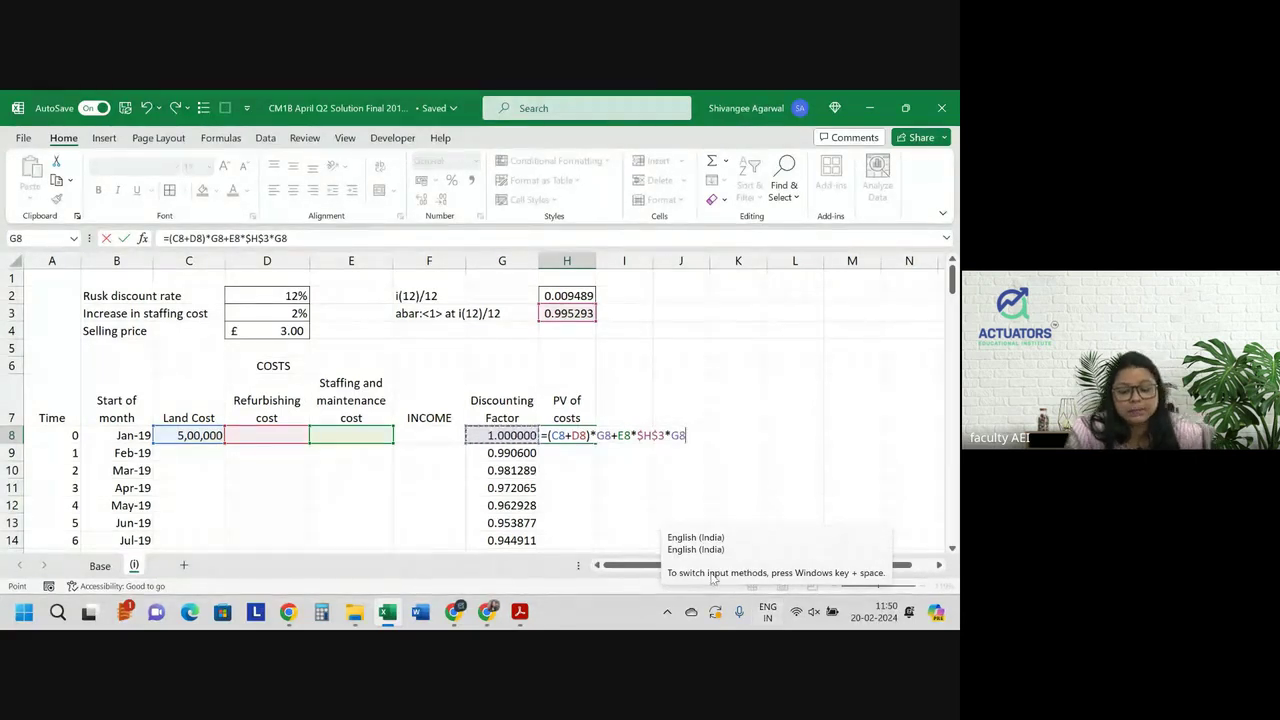
click(618, 434)
text(()
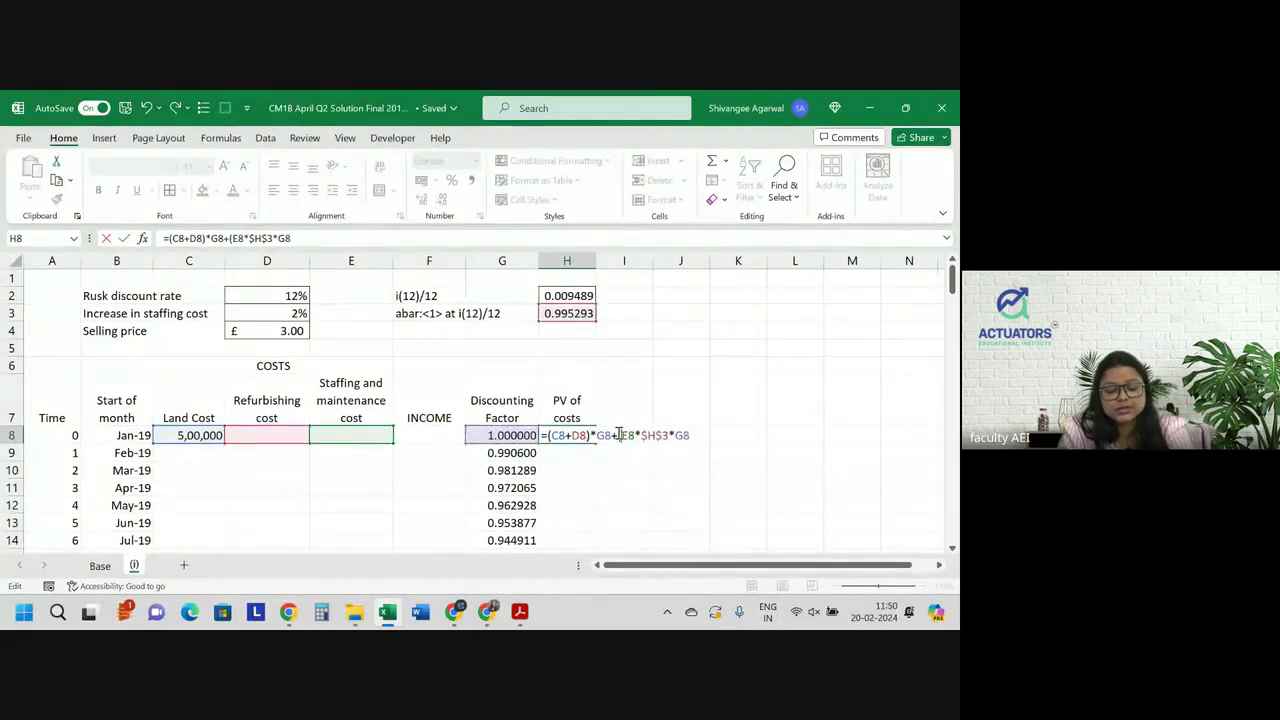
text())
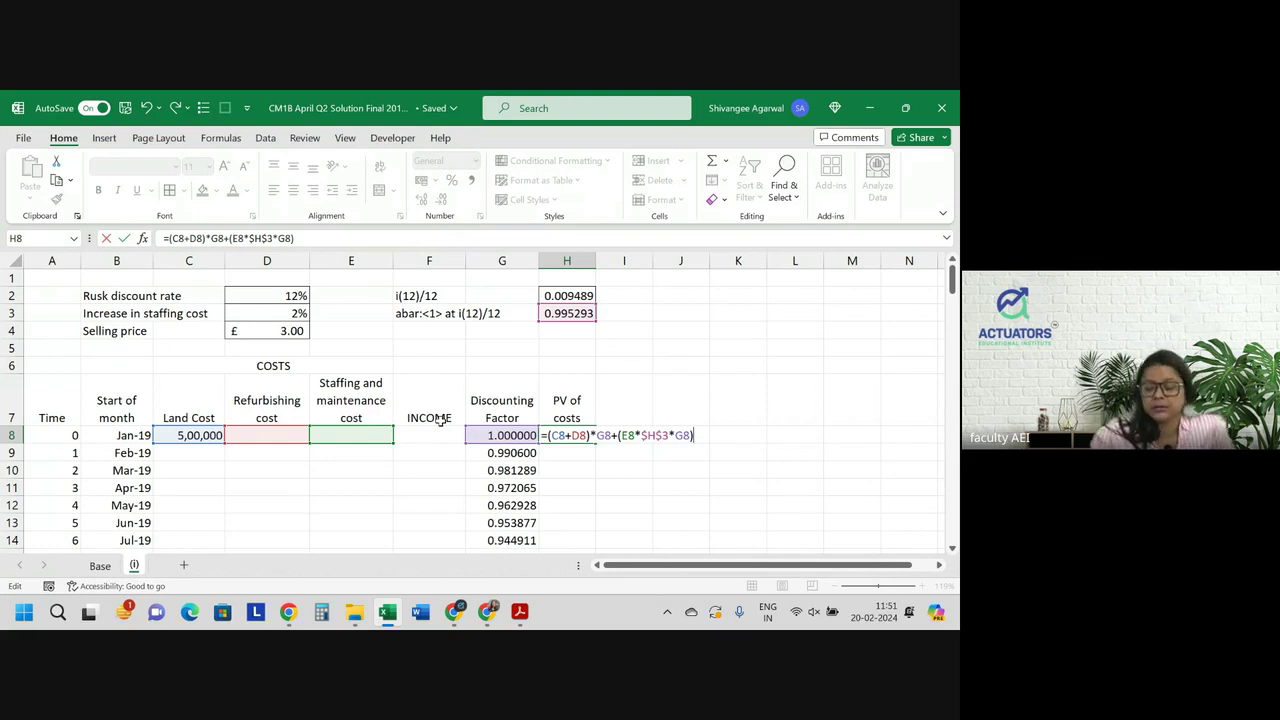
key(Return)
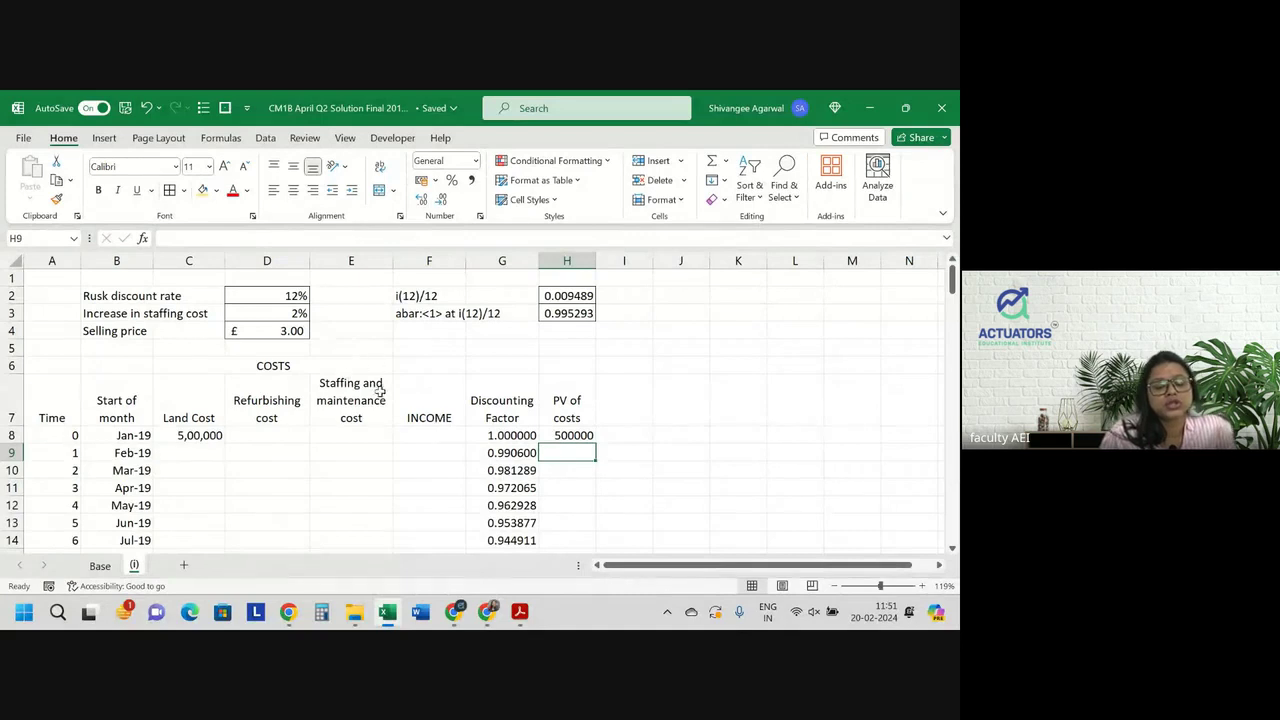
Fill H8's PV of costs formula down the whole column
click(578, 436)
double_click(597, 441)
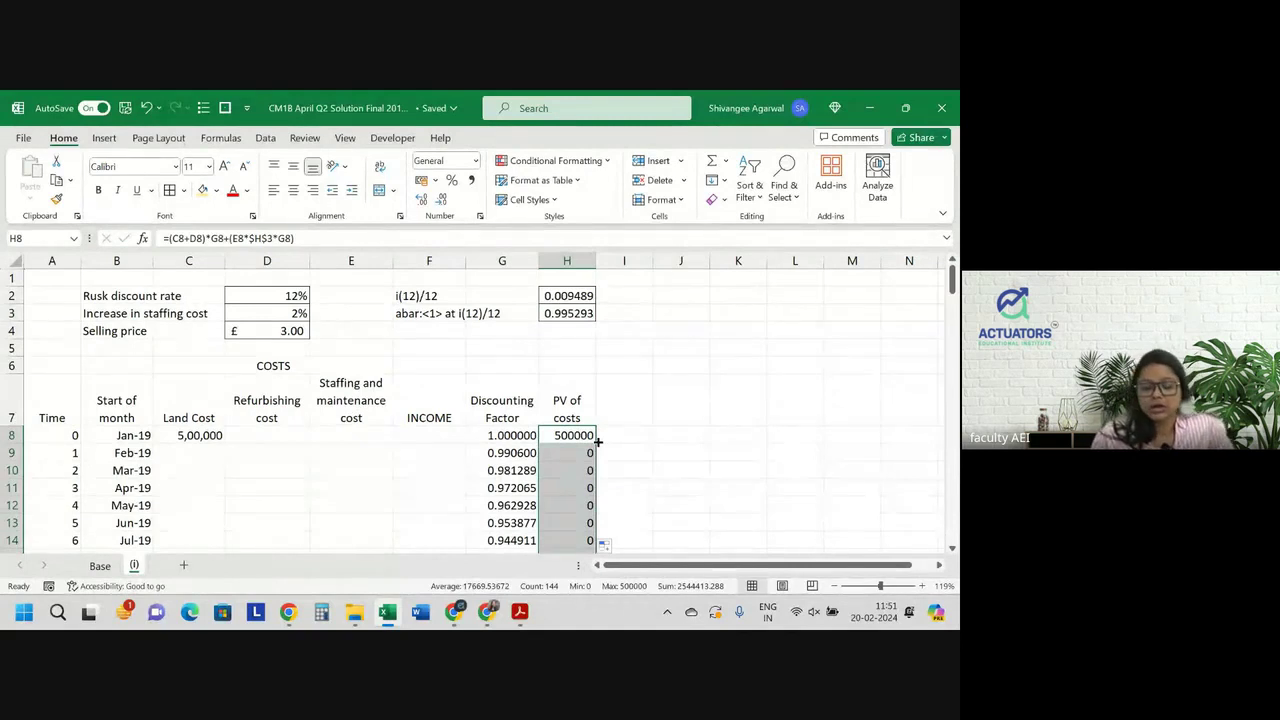
scroll(577, 462, down, 2)
scroll(576, 463, down, 1)
scroll(576, 463, down, 1)
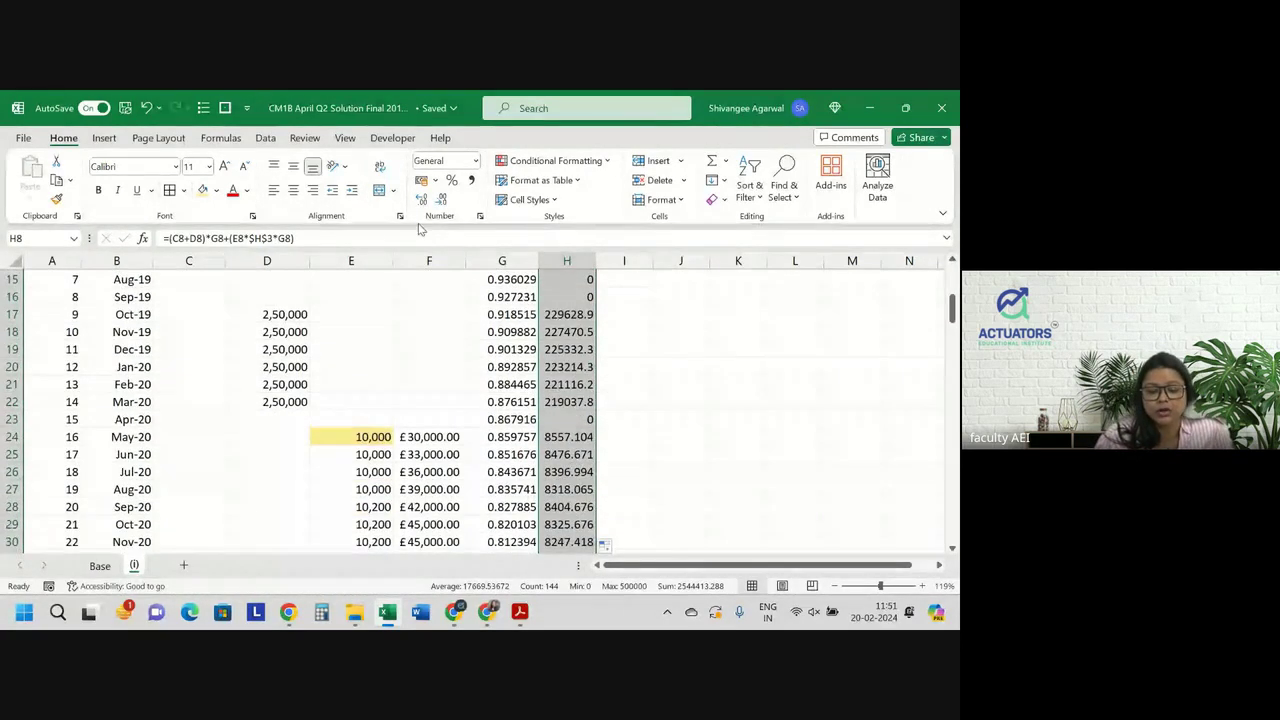
Format the PV of costs values as Number with two decimals, e.g. 229628.87
click(441, 199)
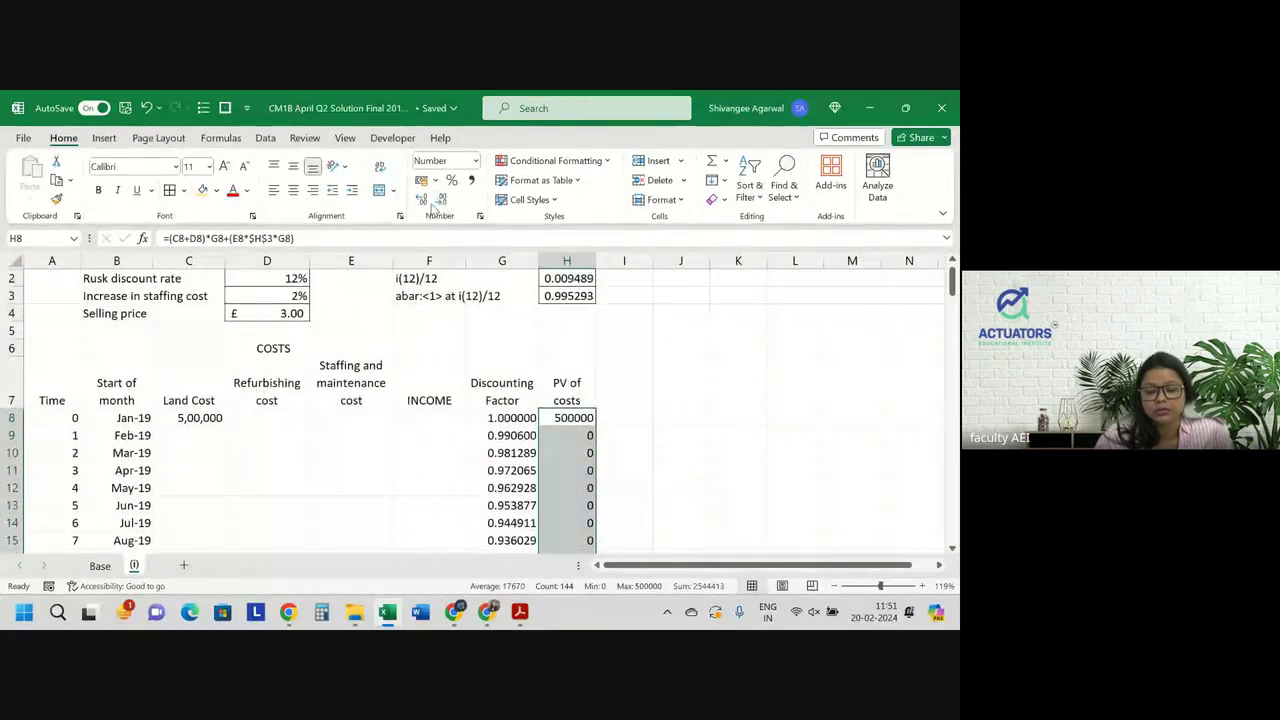
click(421, 200)
click(421, 200)
scroll(506, 313, down, 1)
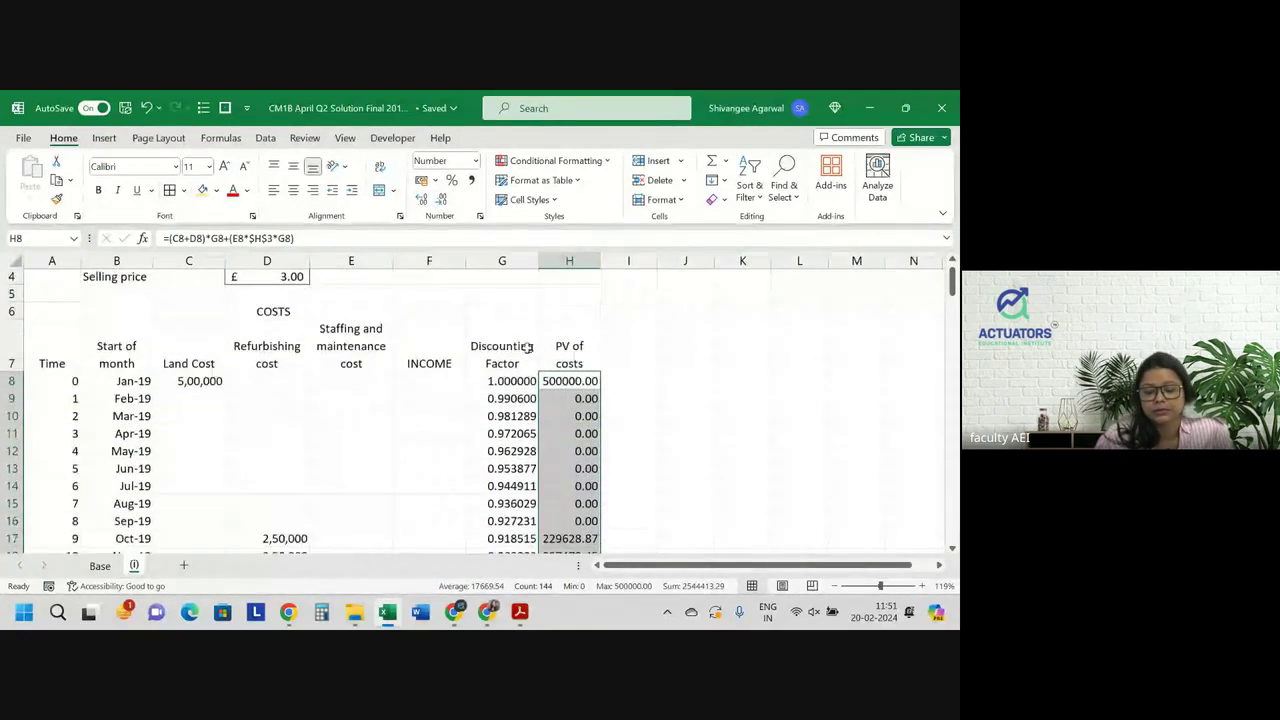
scroll(506, 313, down, 4)
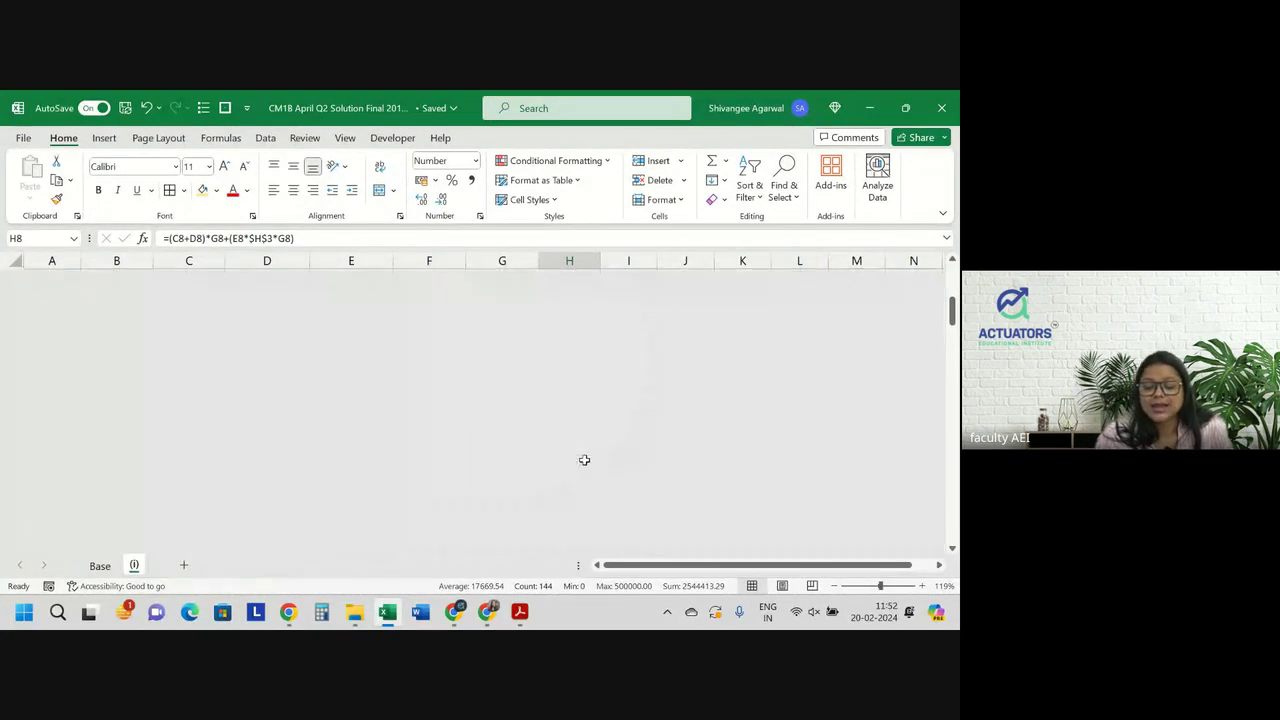
scroll(584, 460, down, 1)
Head column I with 'PV of Income' in I7
click(607, 392)
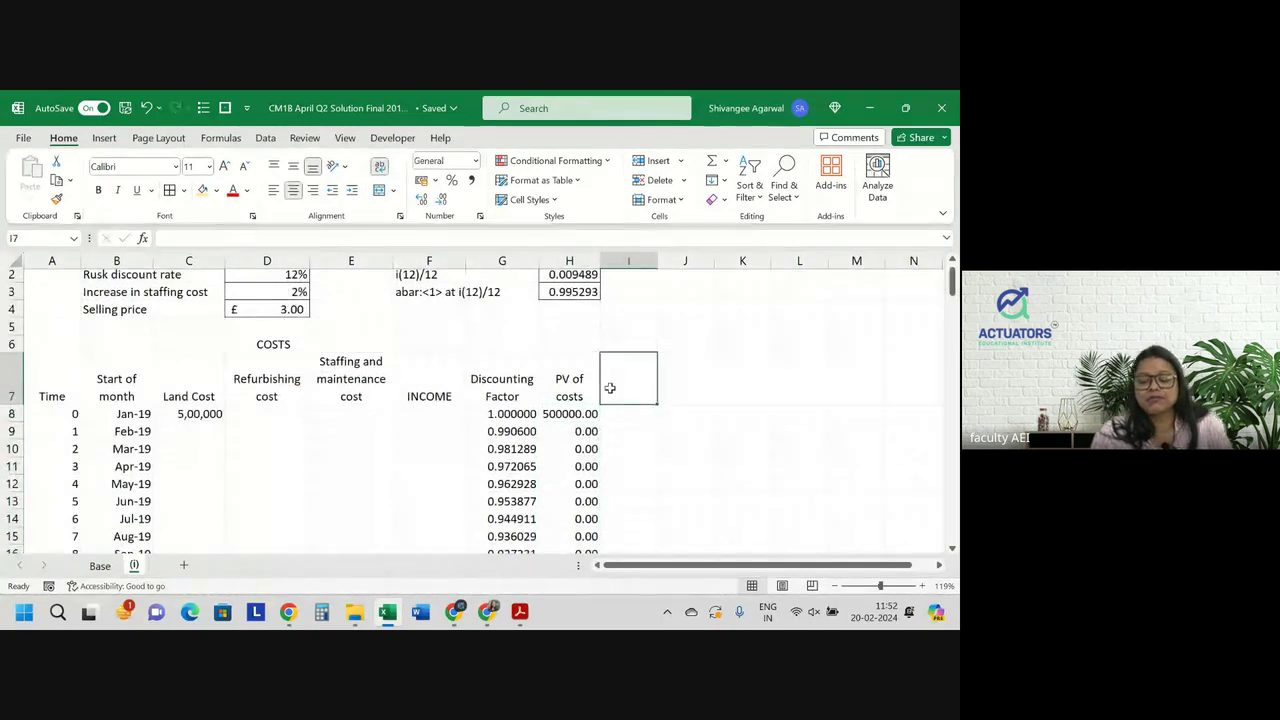
text(PV o)
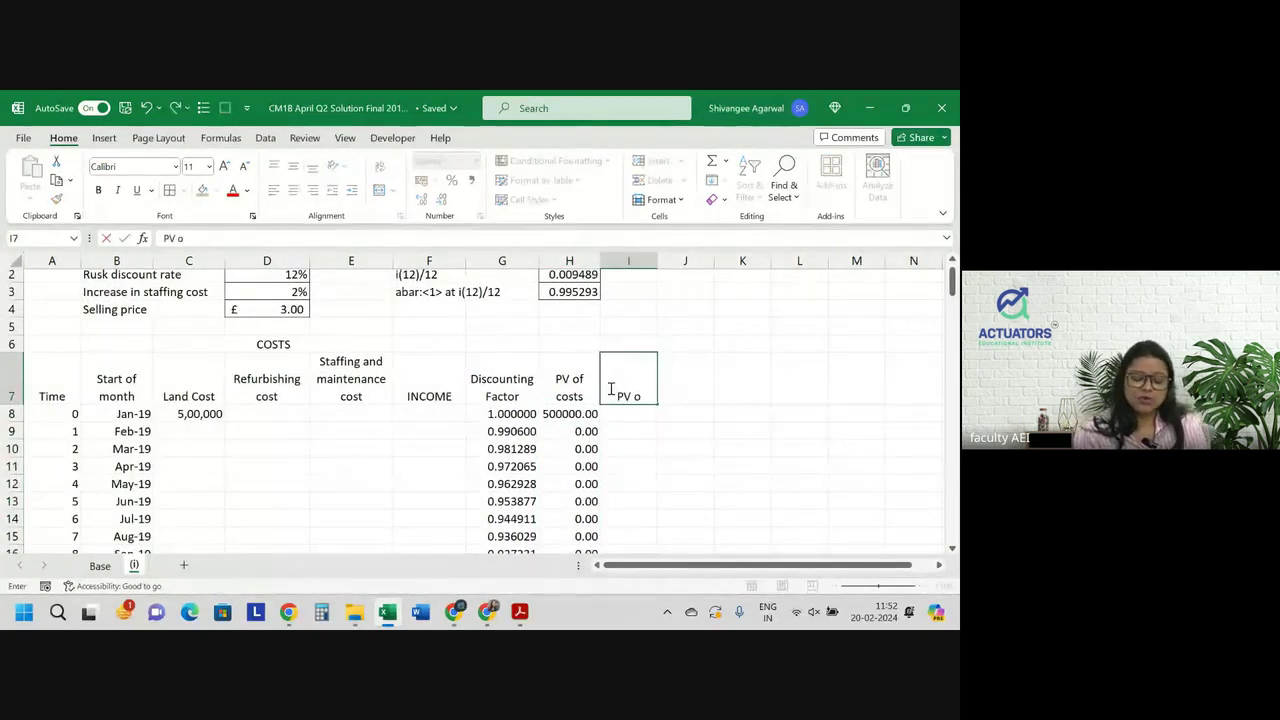
text(f Incpome)
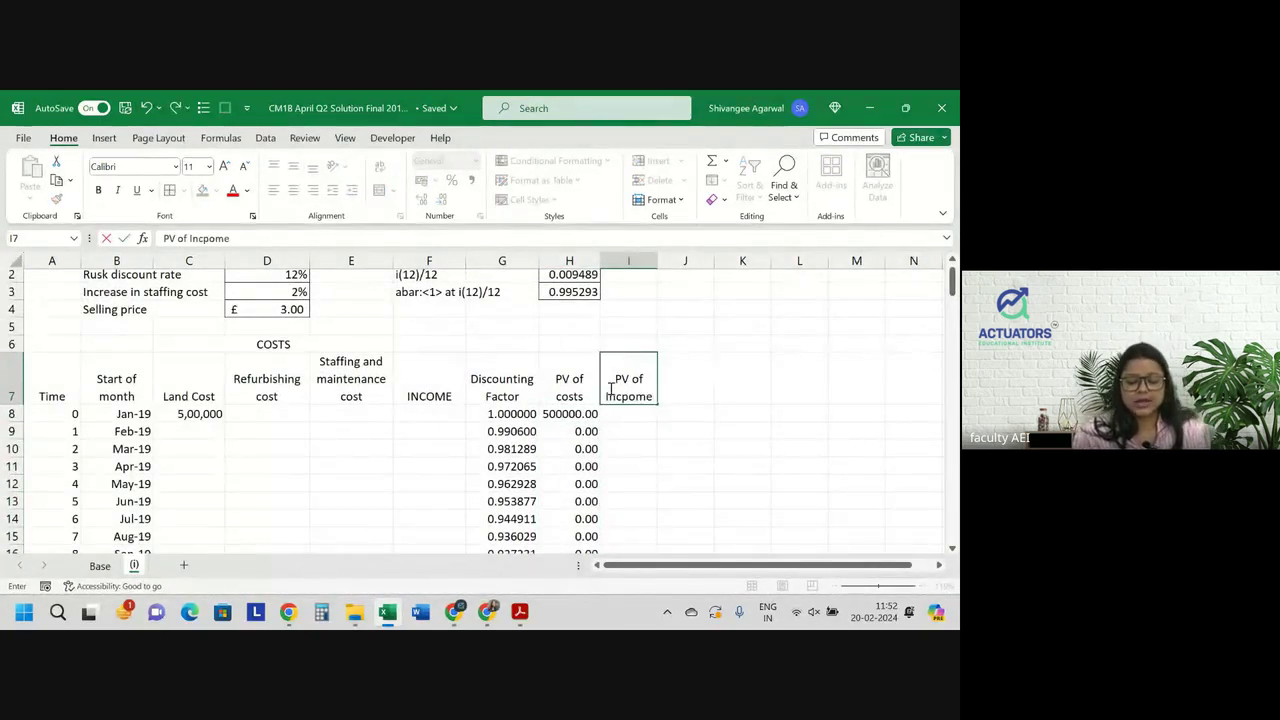
key(BackSpace)
key(BackSpace)
key(BackSpace)
key(BackSpace)
key(BackSpace)
text(come)
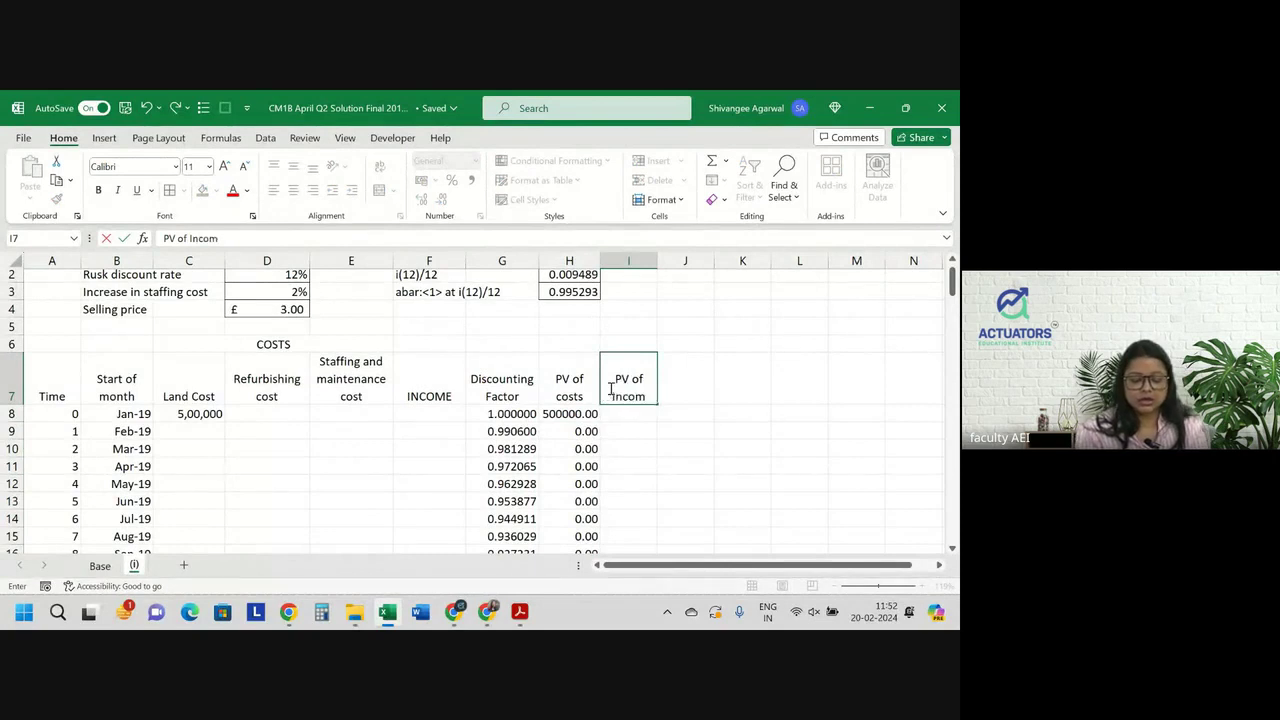
key(Return)
Enter =F8*G8*$H$3 in I8 for the first month's PV of income
text(=)
key(Left)
key(Left)
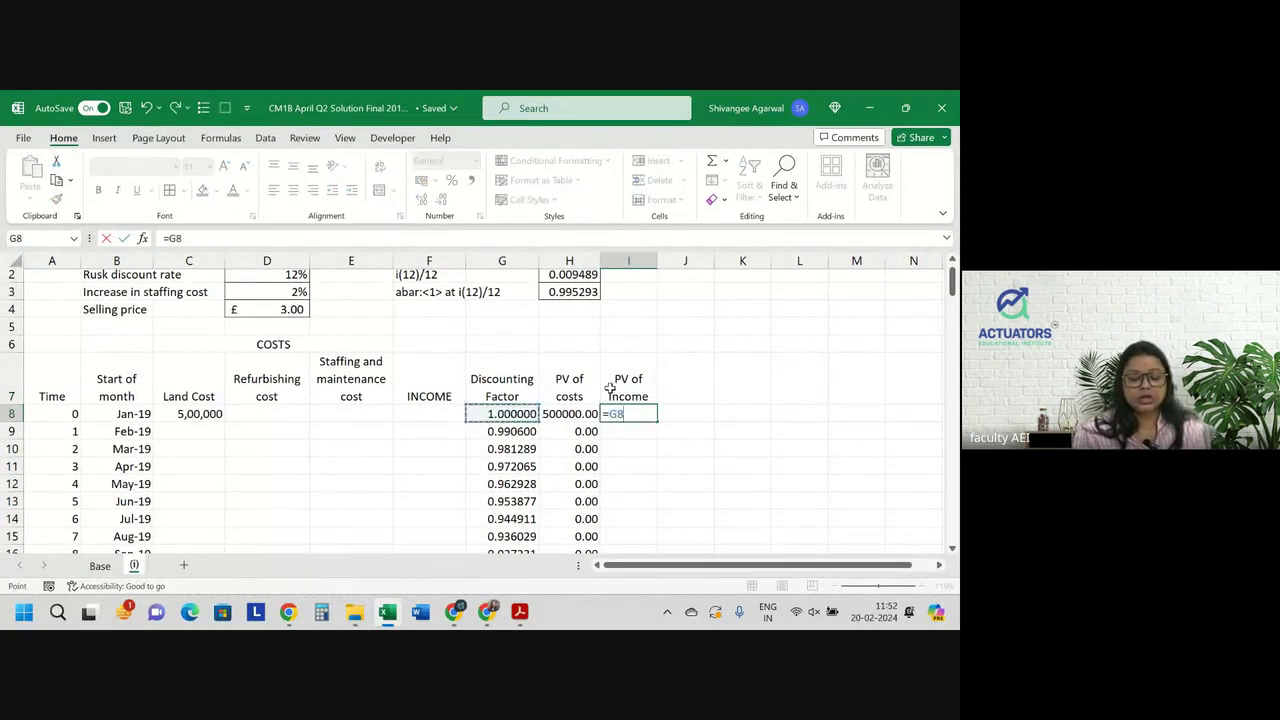
key(Left)
key(Left)
key(Left)
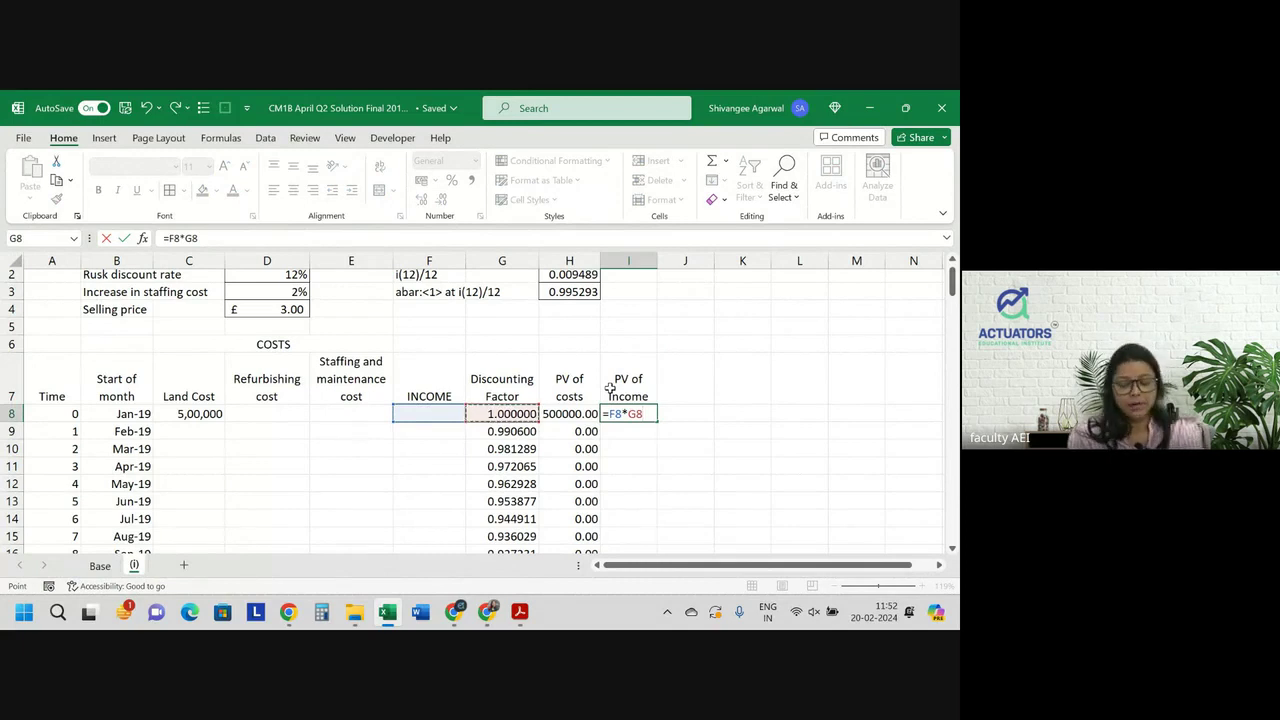
text(*)
key(Up)
key(Up)
key(Up)
key(Up)
key(Up)
key(Left)
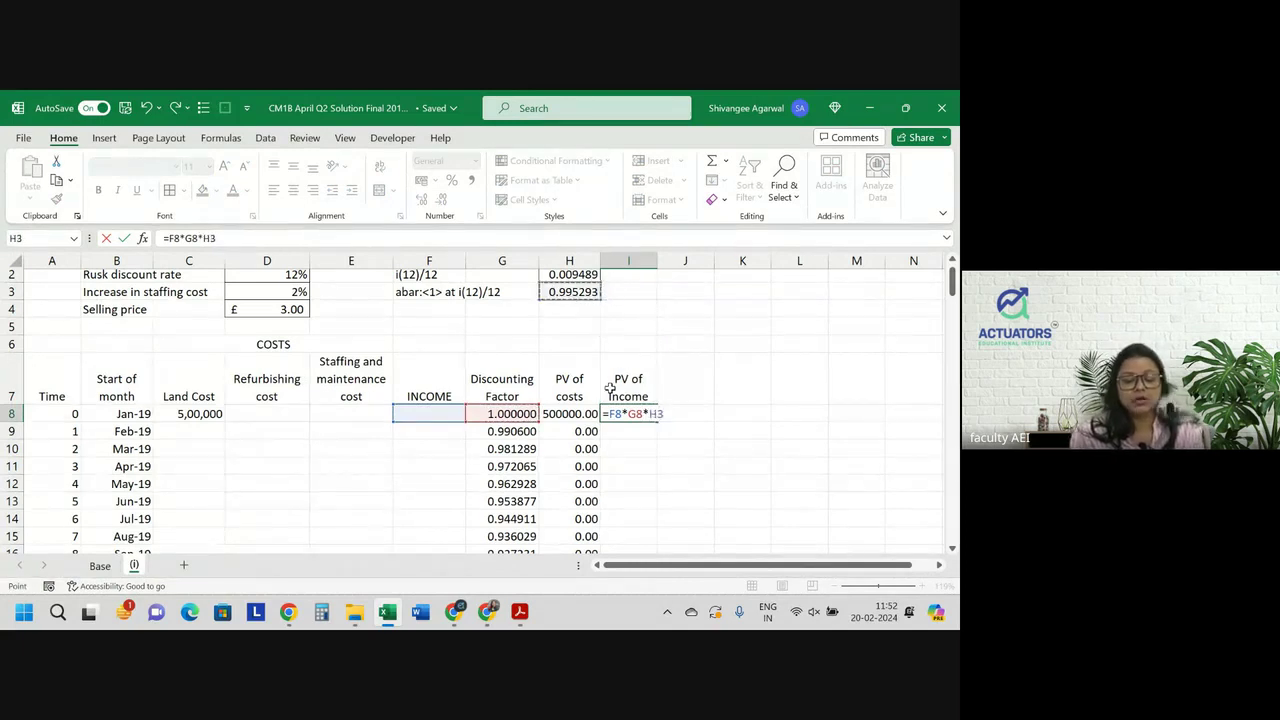
key(F4)
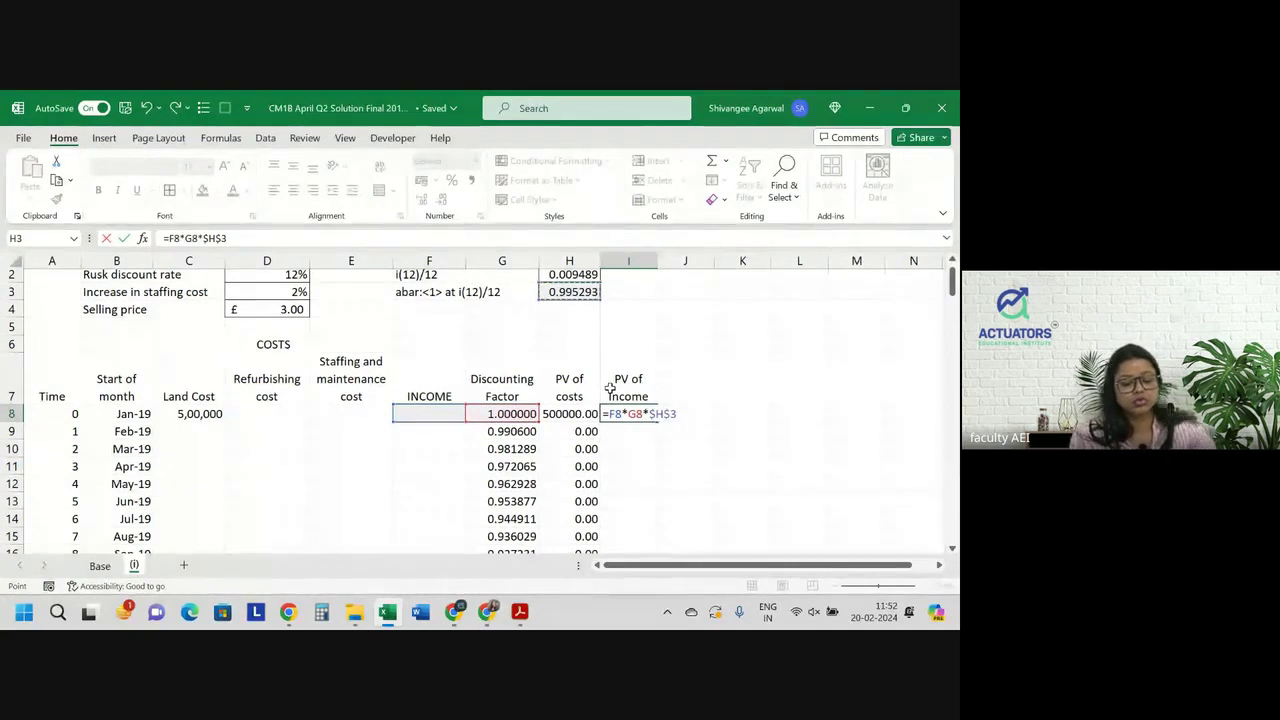
key(Return)
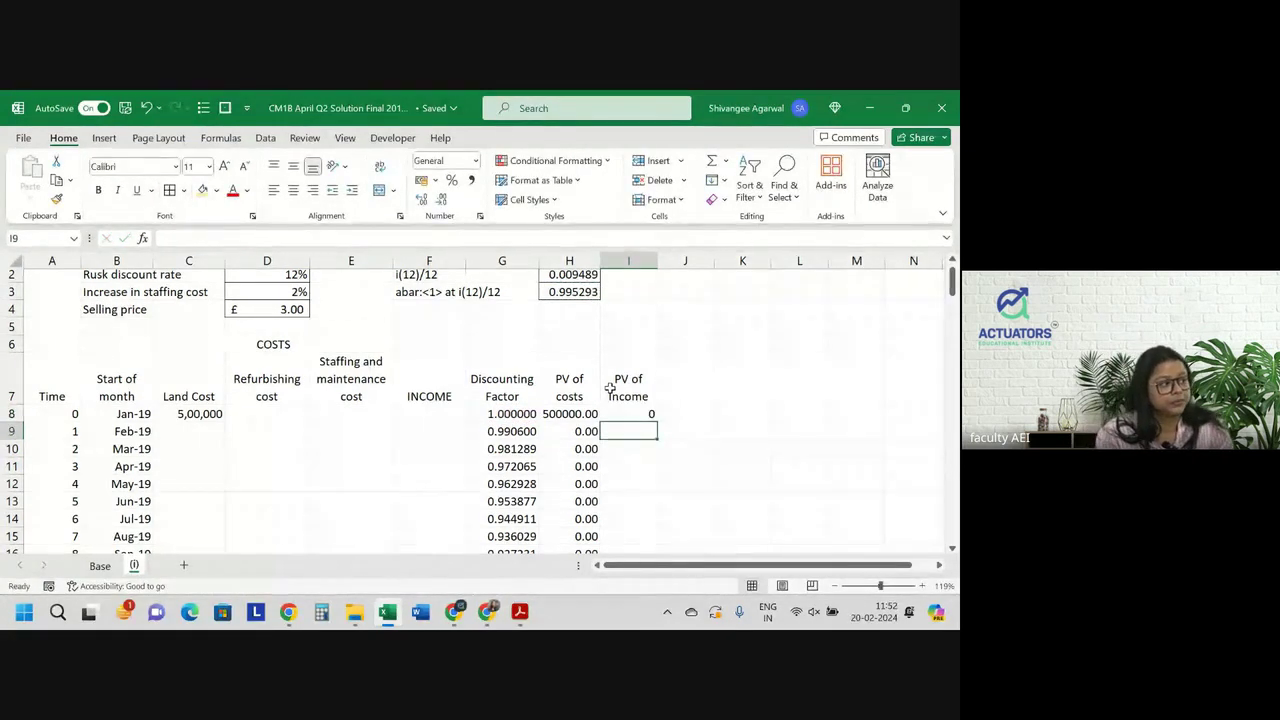
Fill the PV of Income formula down column I in Number format with two decimals
click(648, 415)
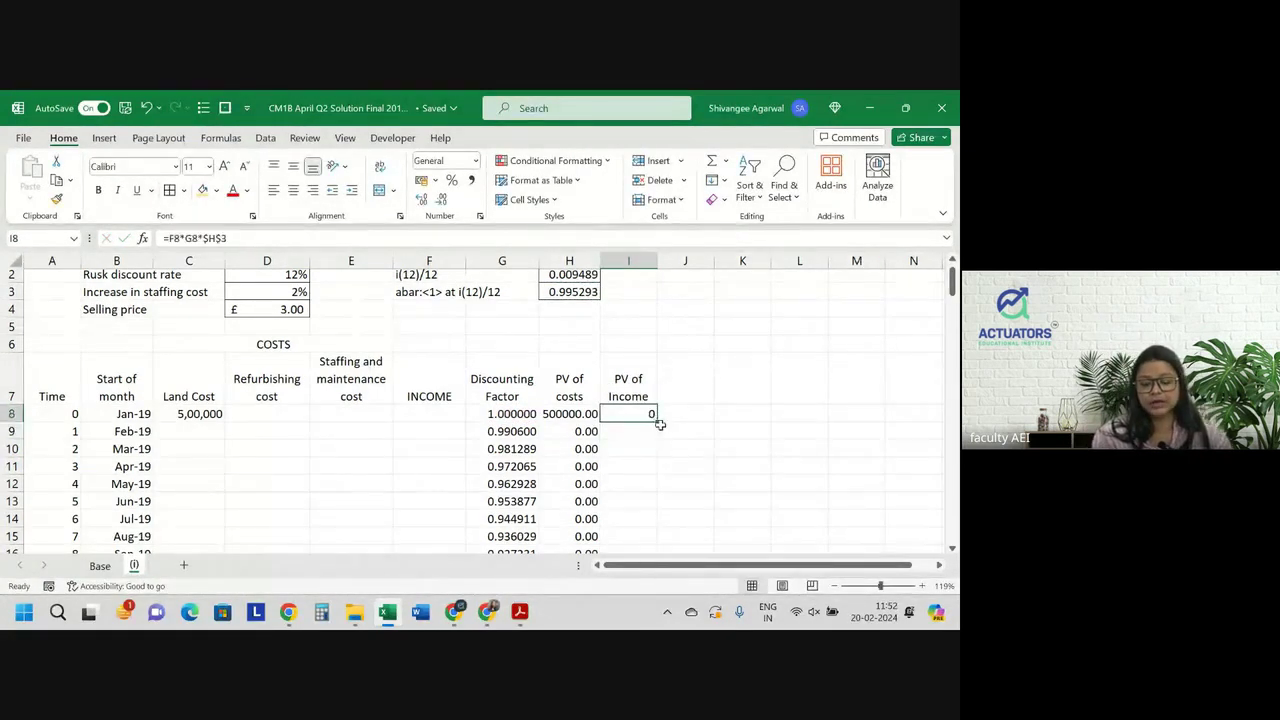
double_click(655, 420)
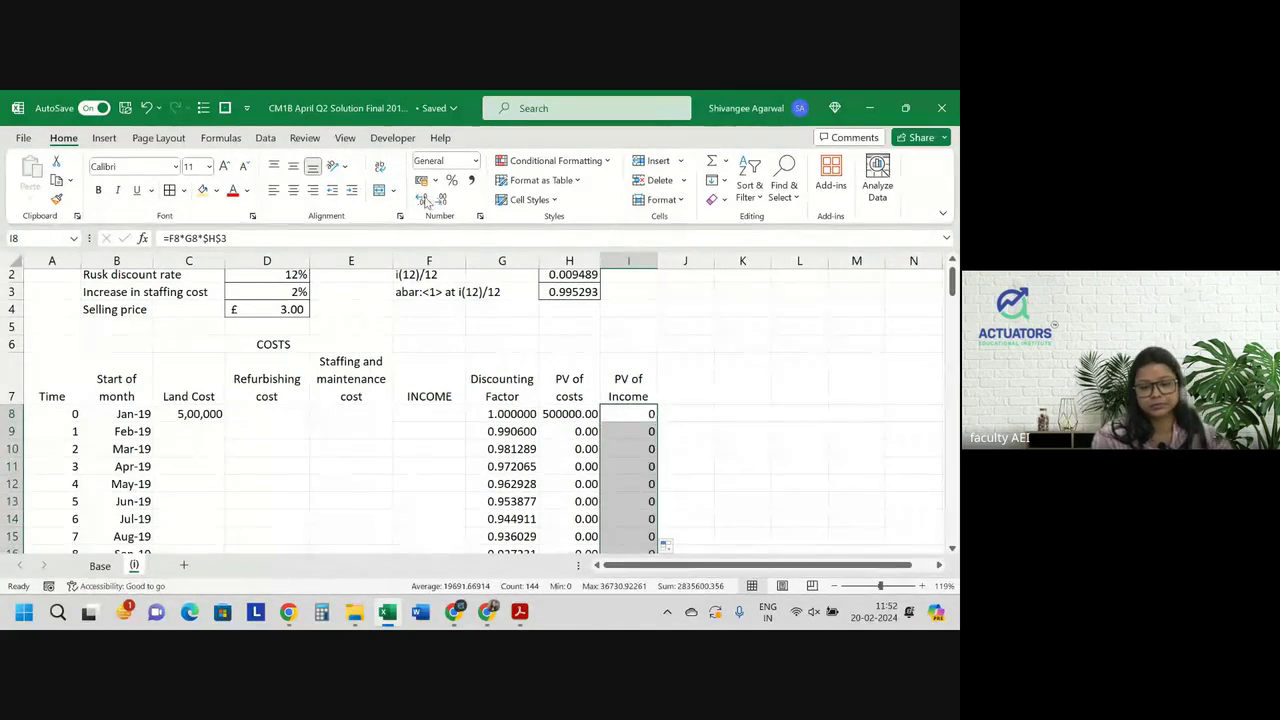
click(424, 200)
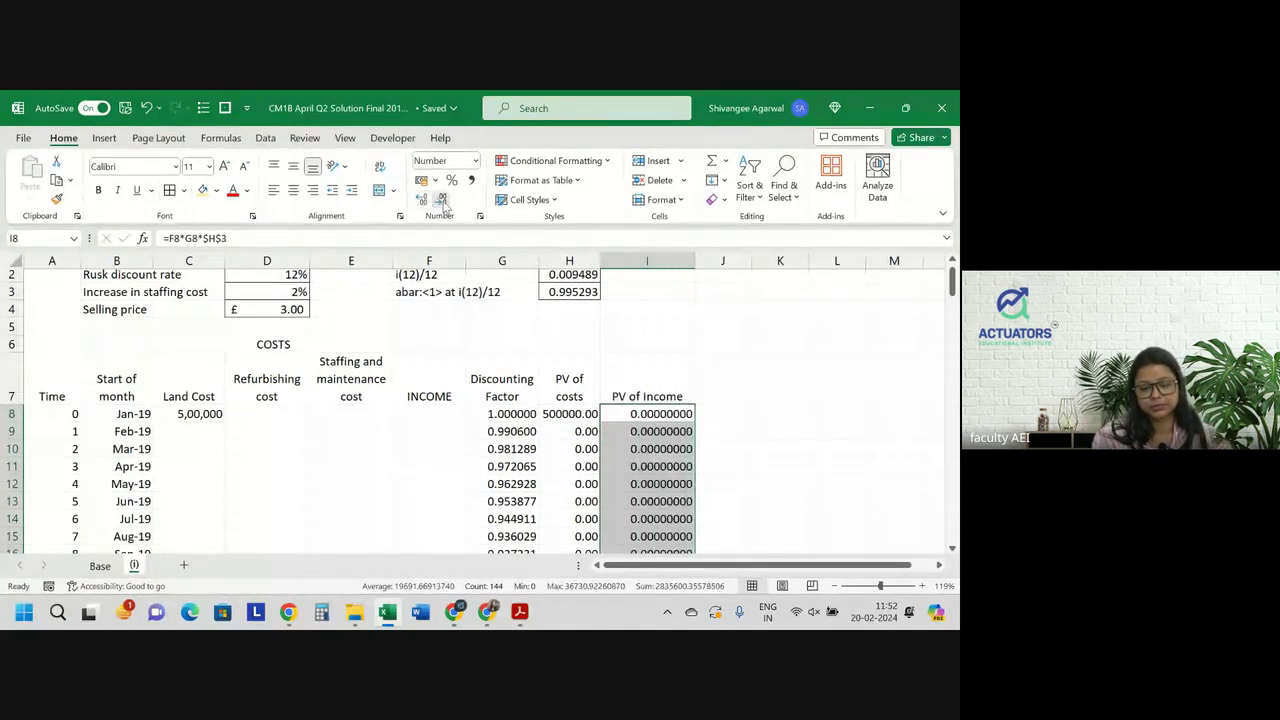
click(442, 200)
click(442, 200)
click(442, 200)
click(442, 200)
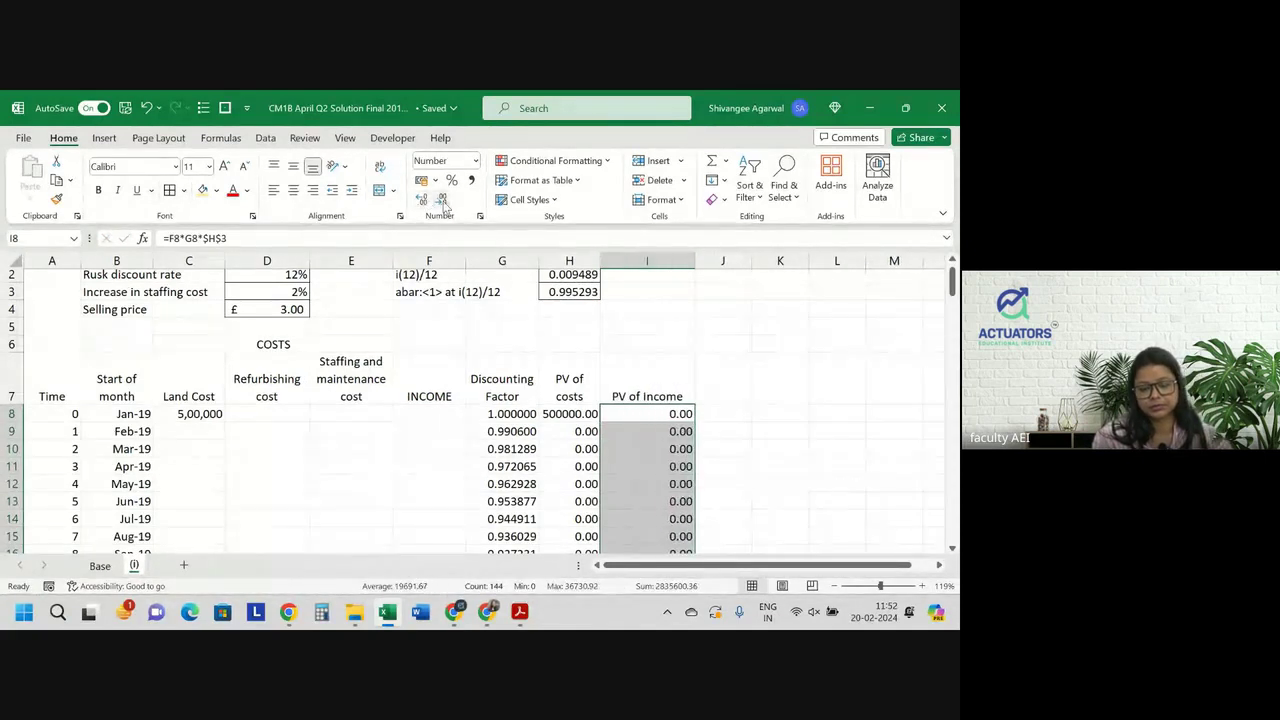
Autofit column I, narrow it slightly, and review the headings up to J7
double_click(695, 260)
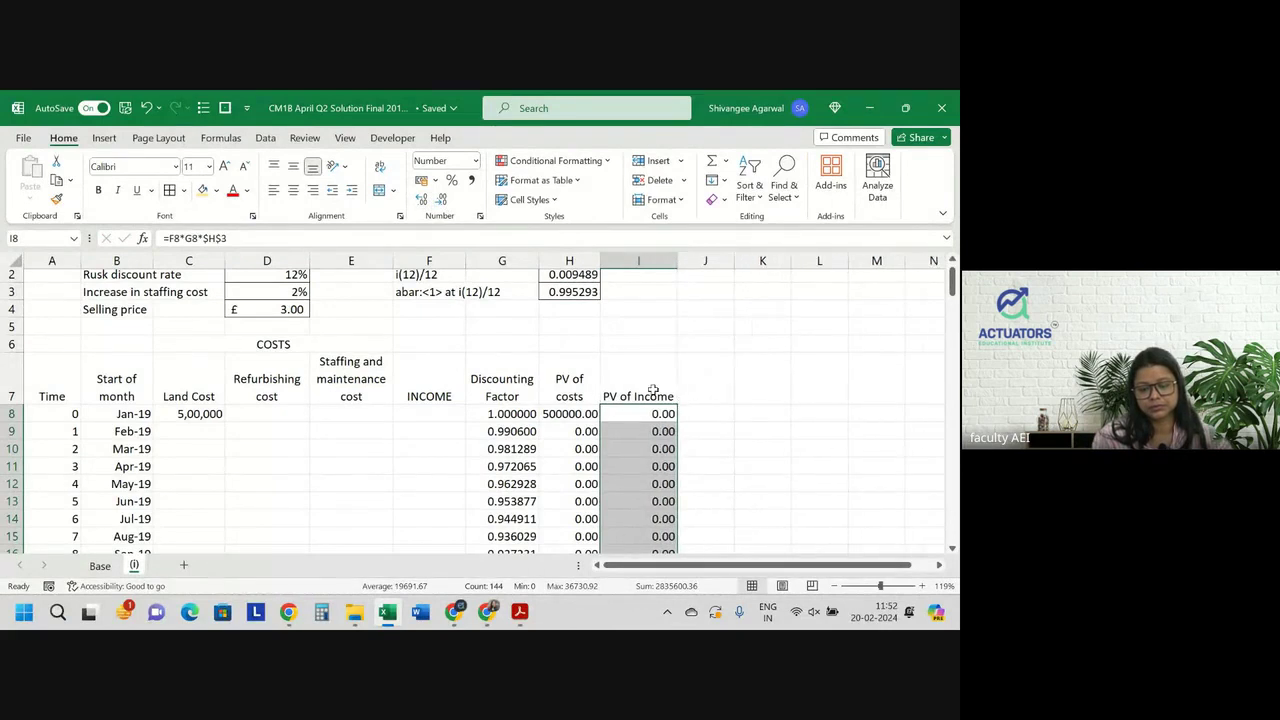
scroll(652, 390, down, 4)
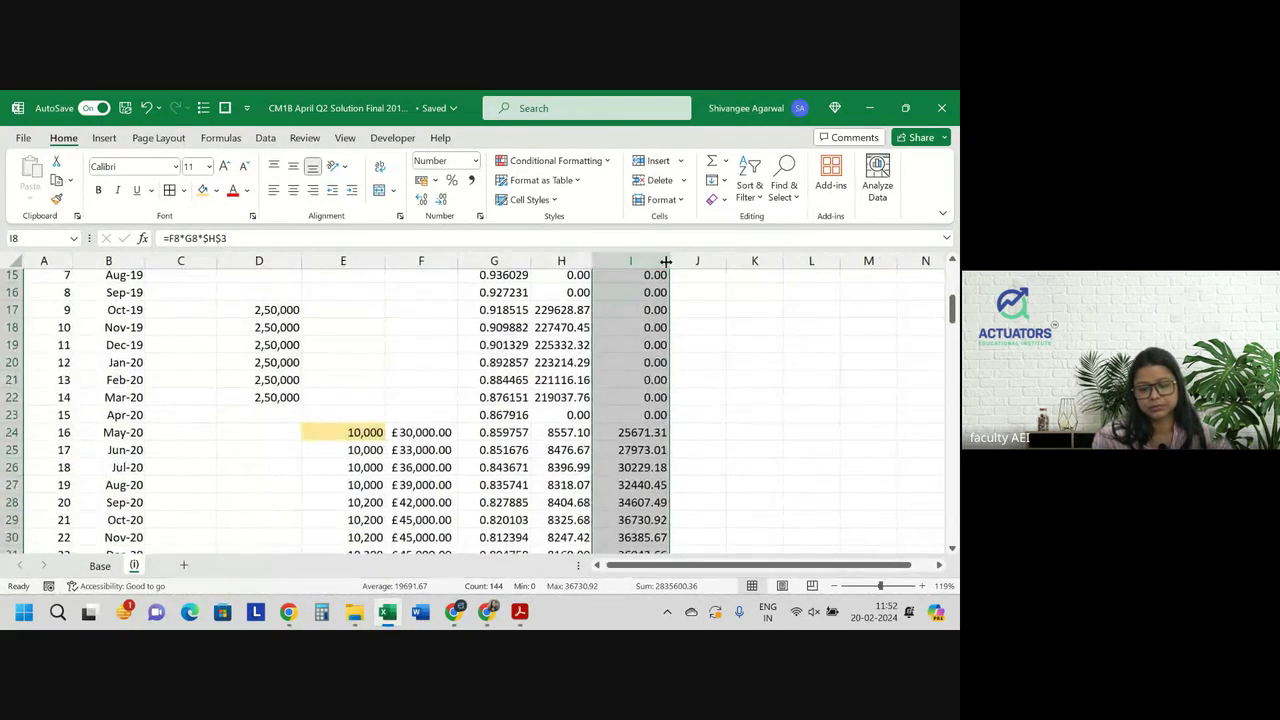
drag(665, 261, 661, 260)
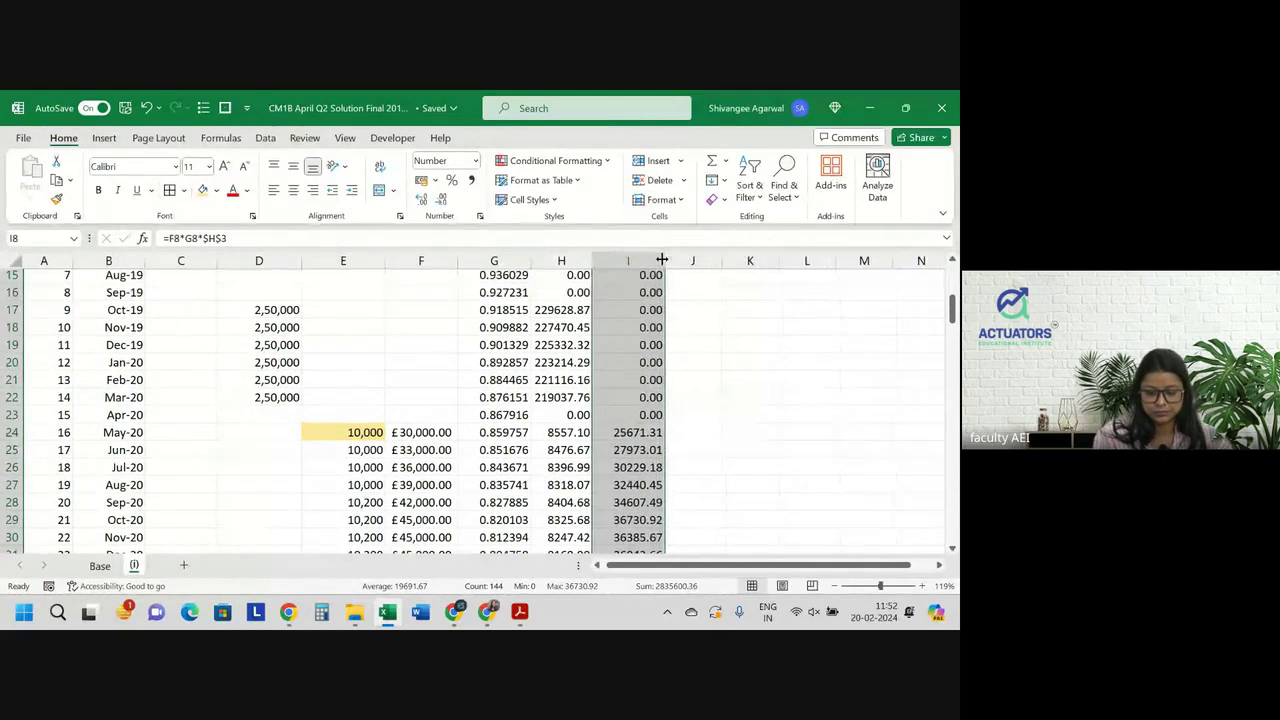
scroll(661, 403, down, 5)
scroll(661, 403, down, 20)
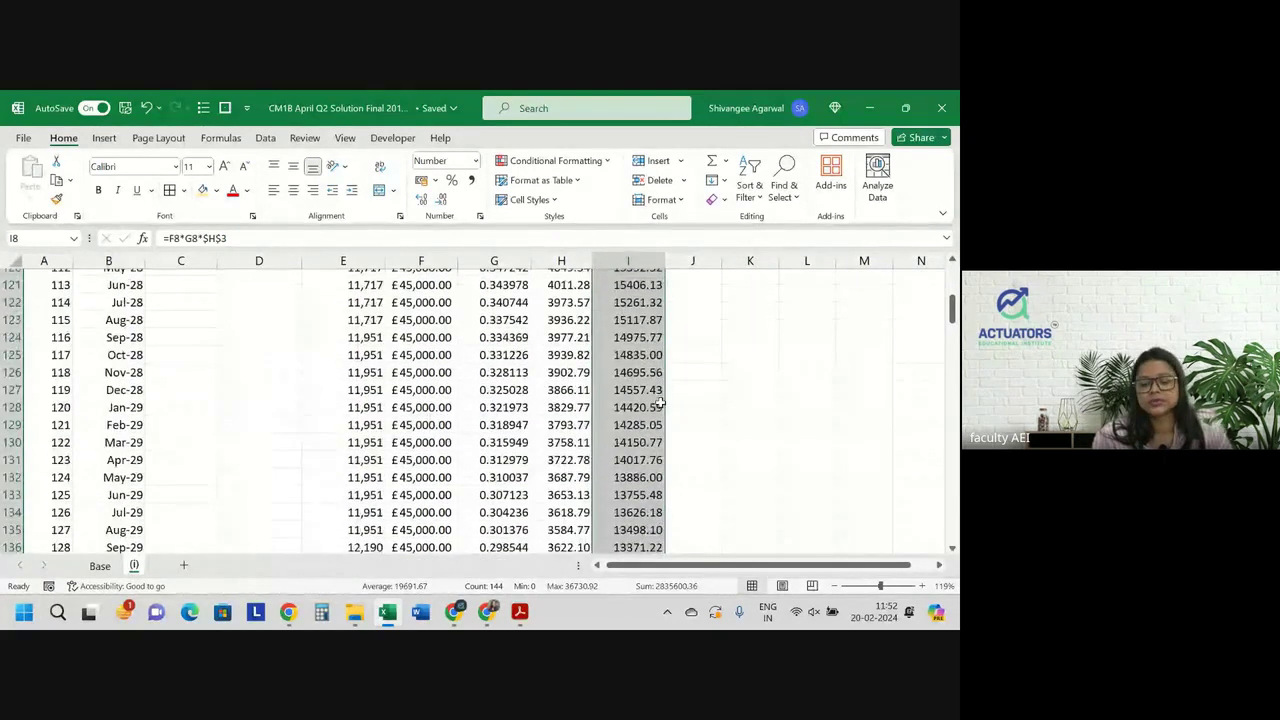
scroll(660, 403, up, 18)
scroll(660, 403, up, 20)
click(600, 400)
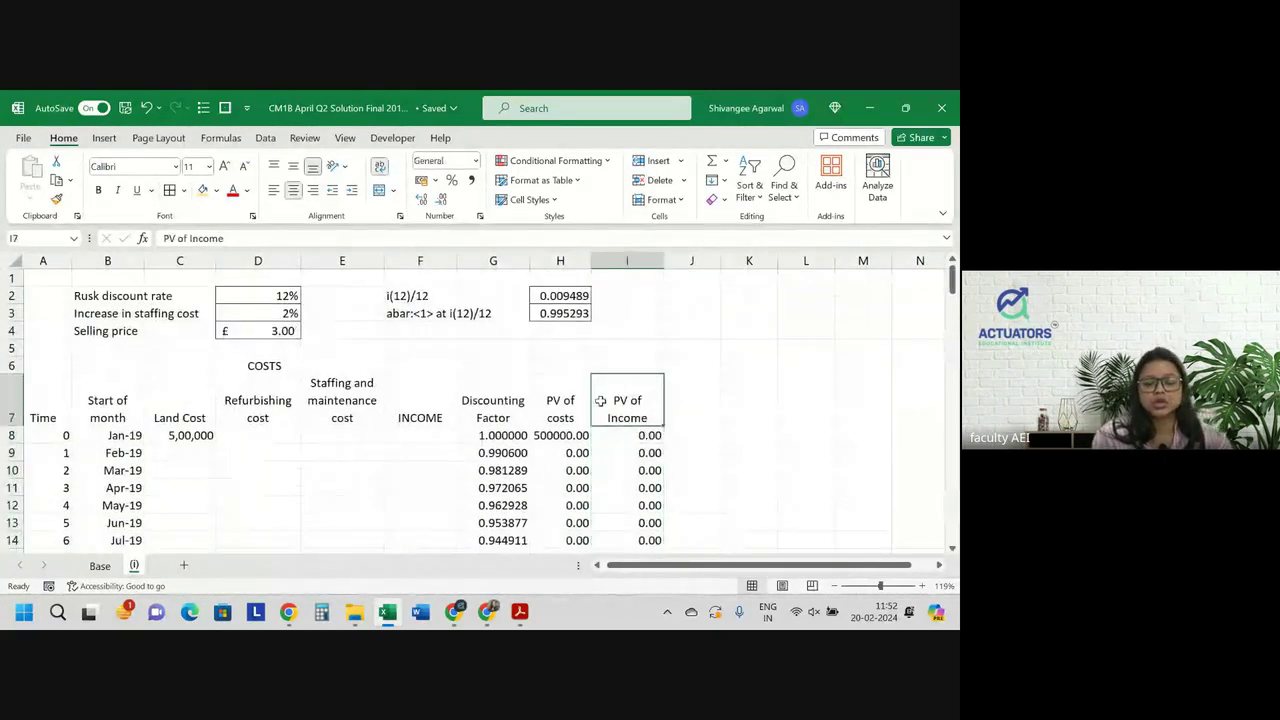
click(572, 390)
click(638, 400)
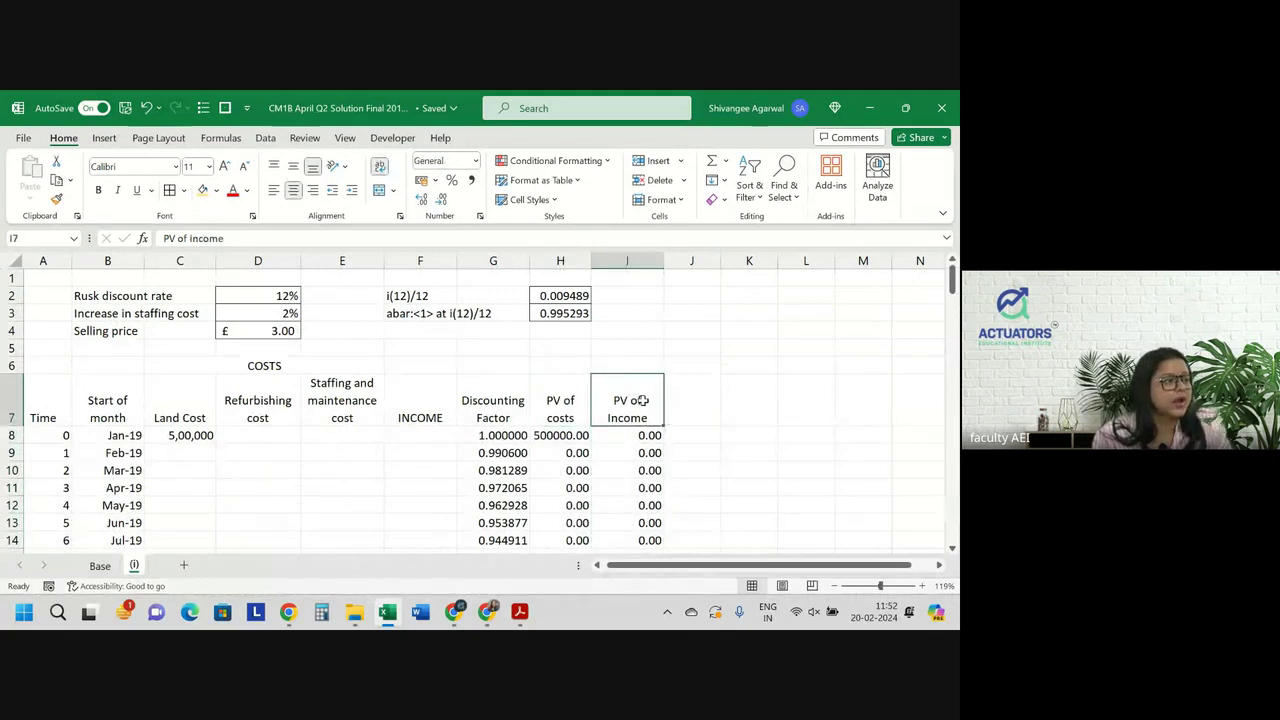
click(705, 407)
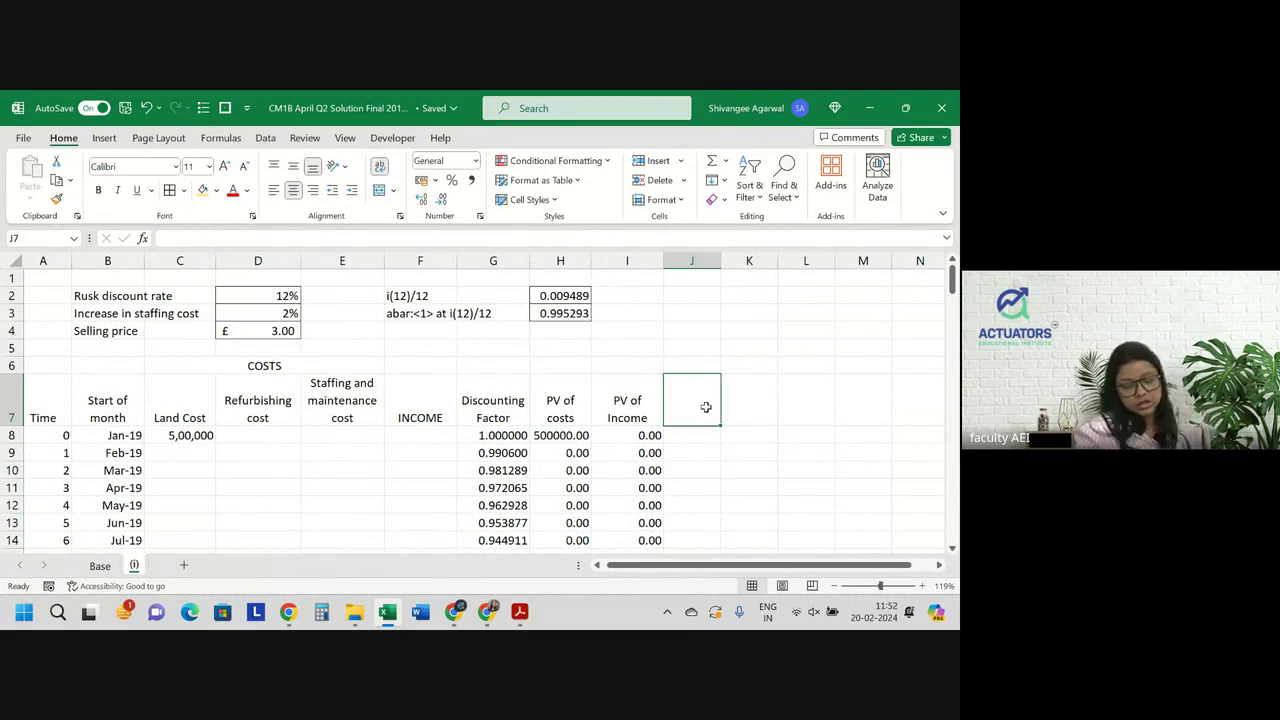
Head column J with 'NPV' in J7
text(PV)
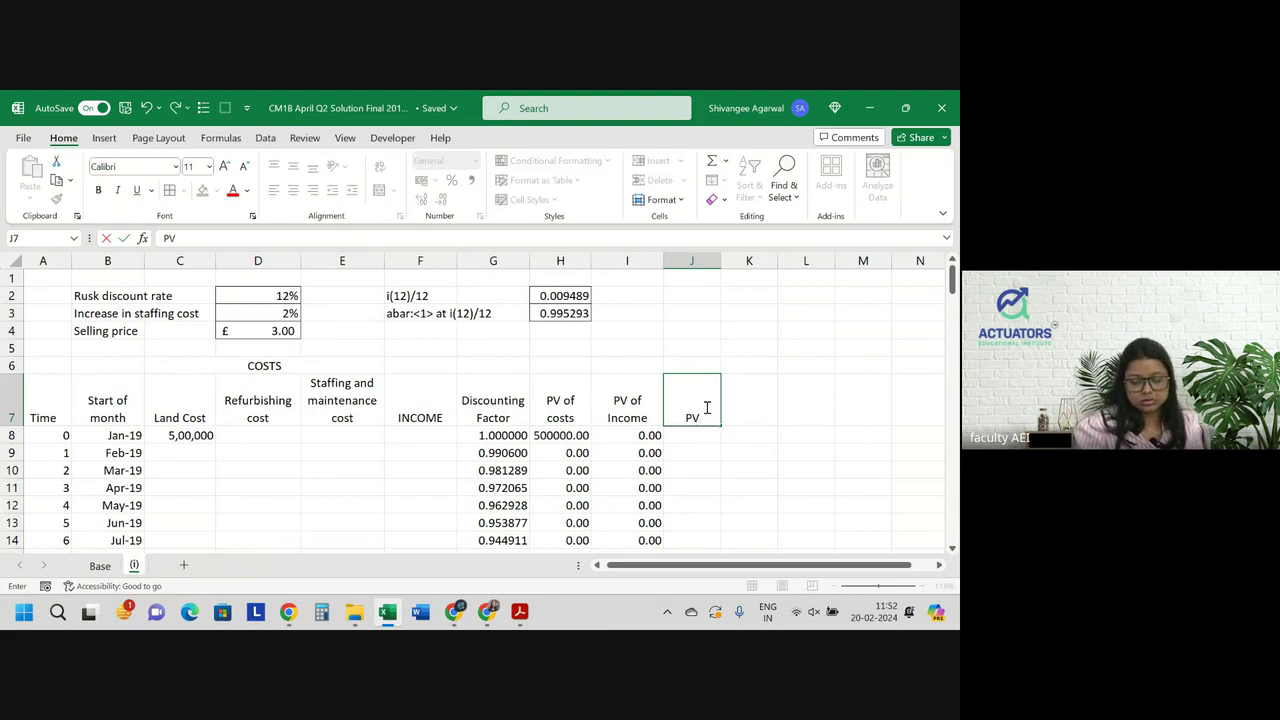
key(Return)
key(BackSpace)
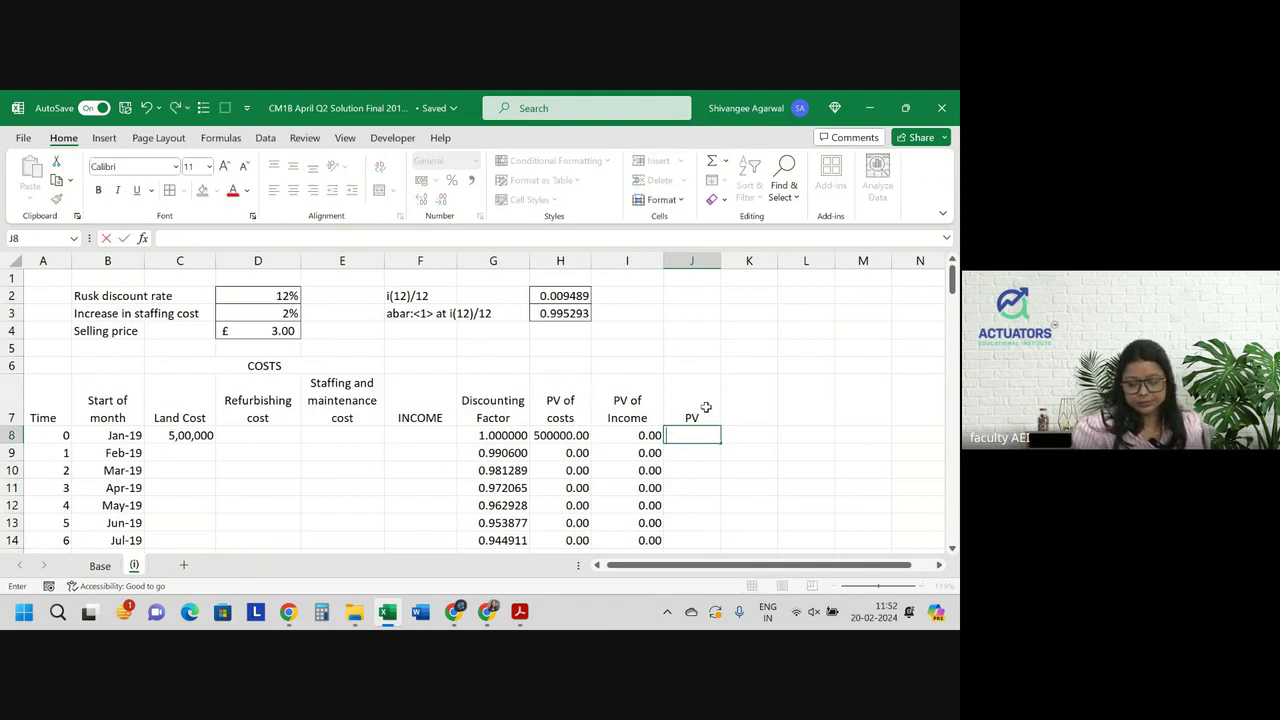
click(705, 407)
text(N)
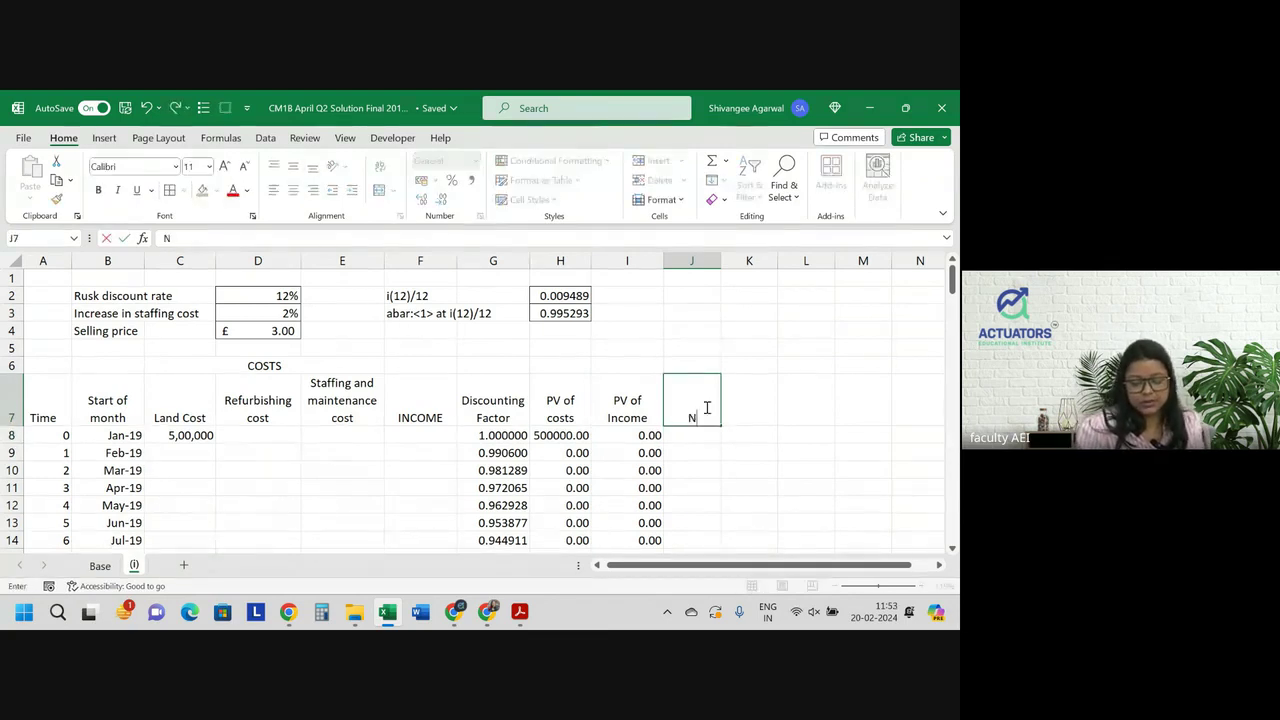
text(OP)
key(BackSpace)
key(BackSpace)
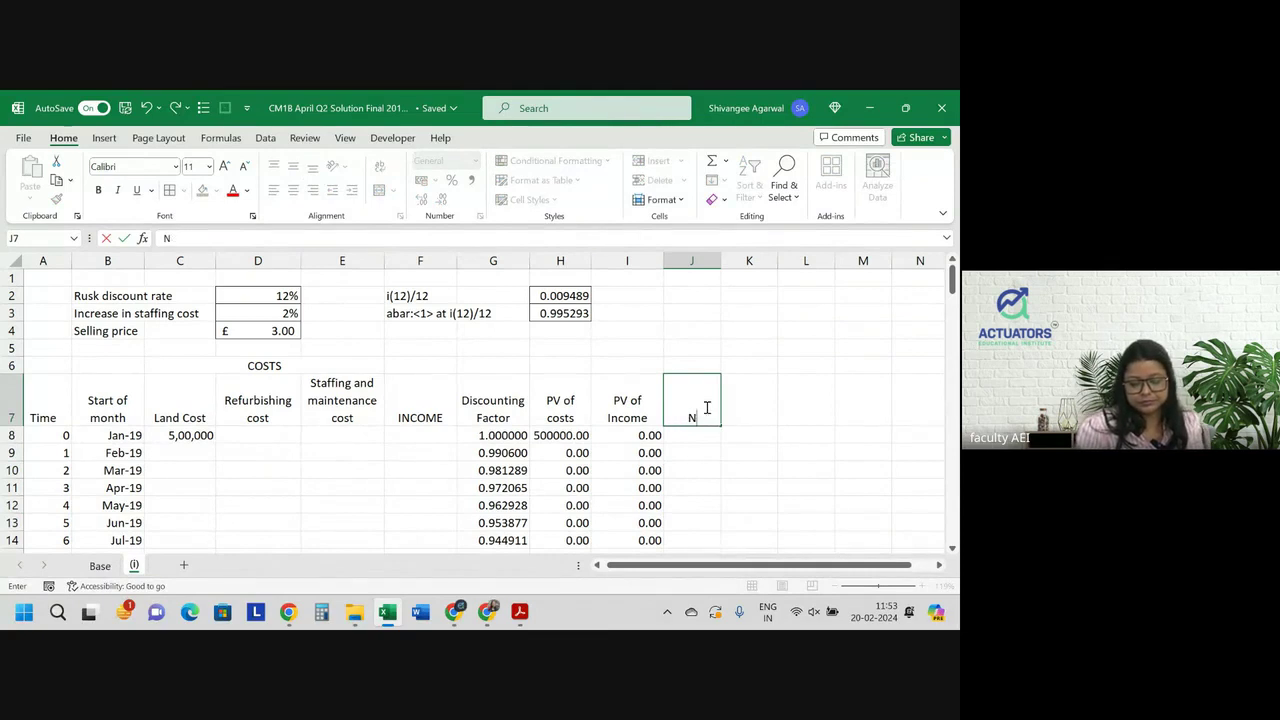
text(PV)
key(Return)
Enter =I8-H8 in J8 (-500000.00) and fill it down the NPV column
text(=)
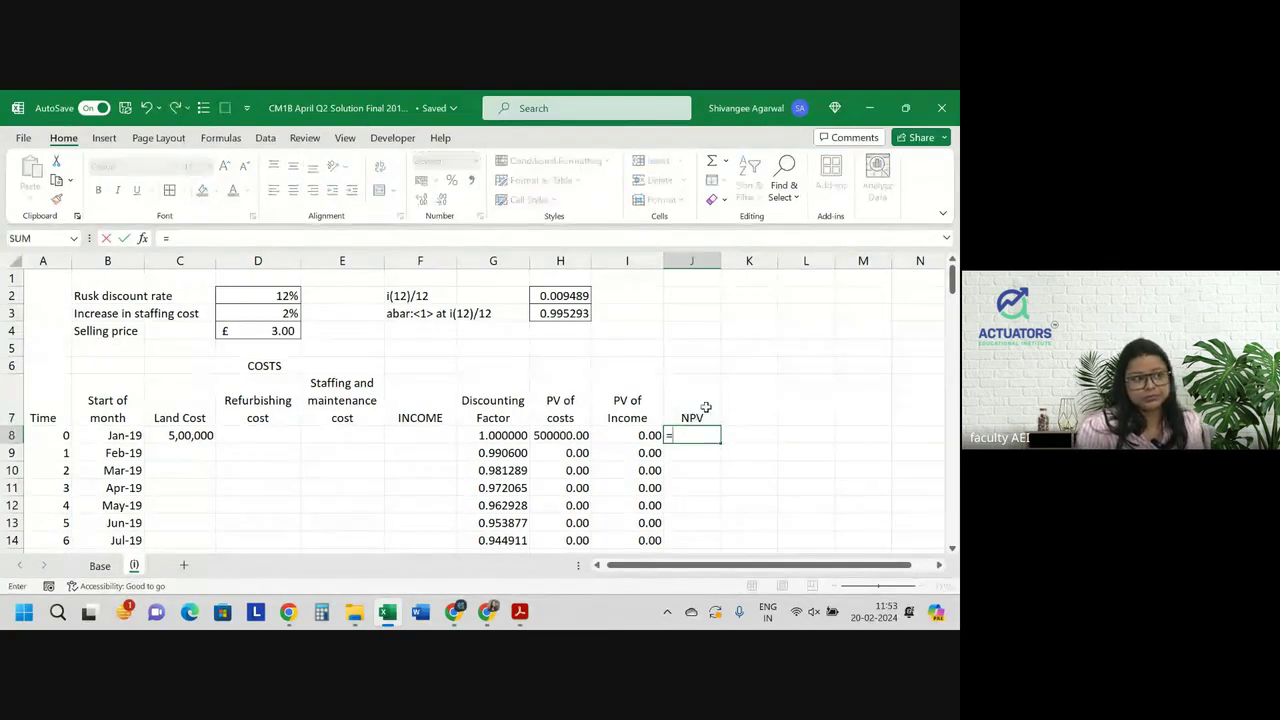
key(Left)
text(-)
key(Left)
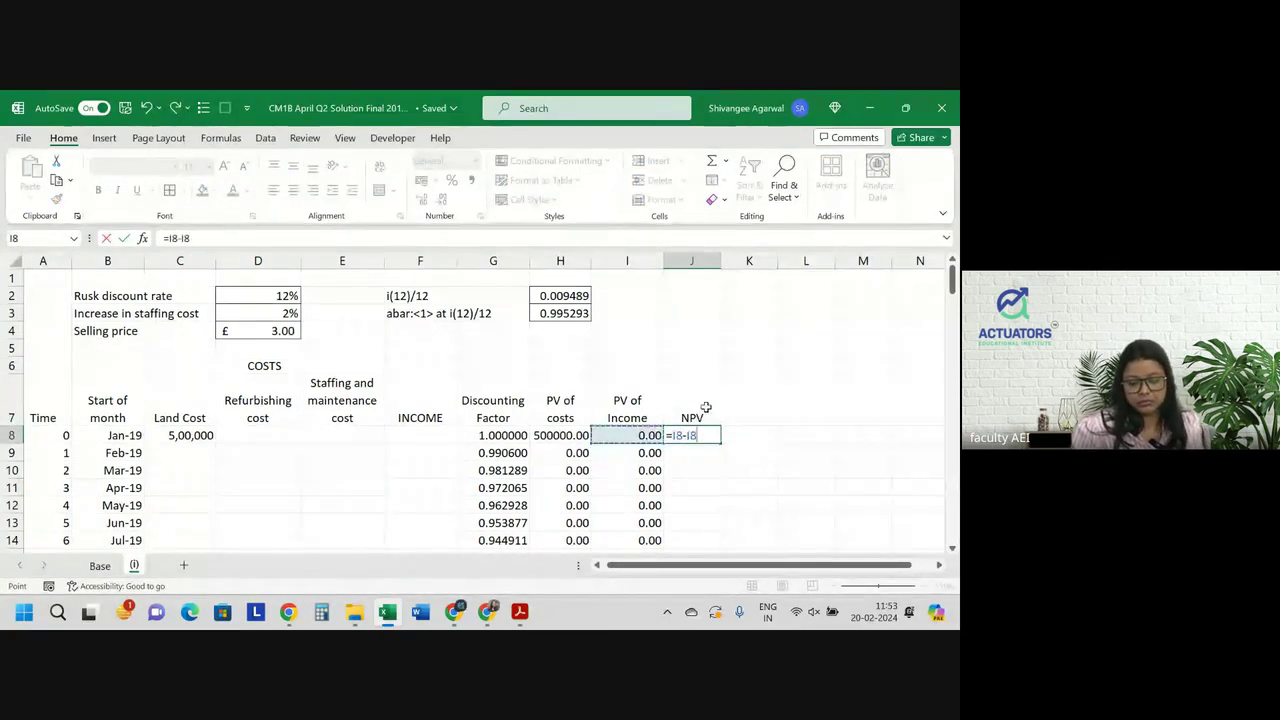
key(Left)
key(Return)
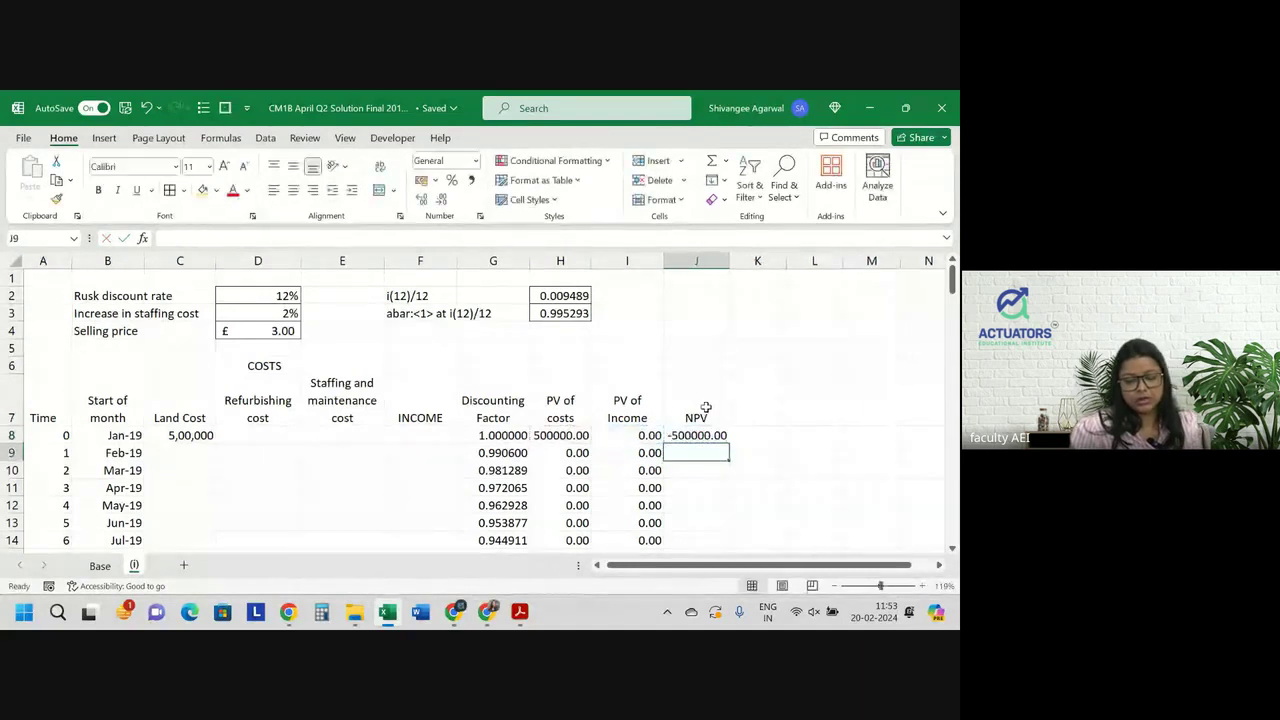
drag(697, 445, 697, 436)
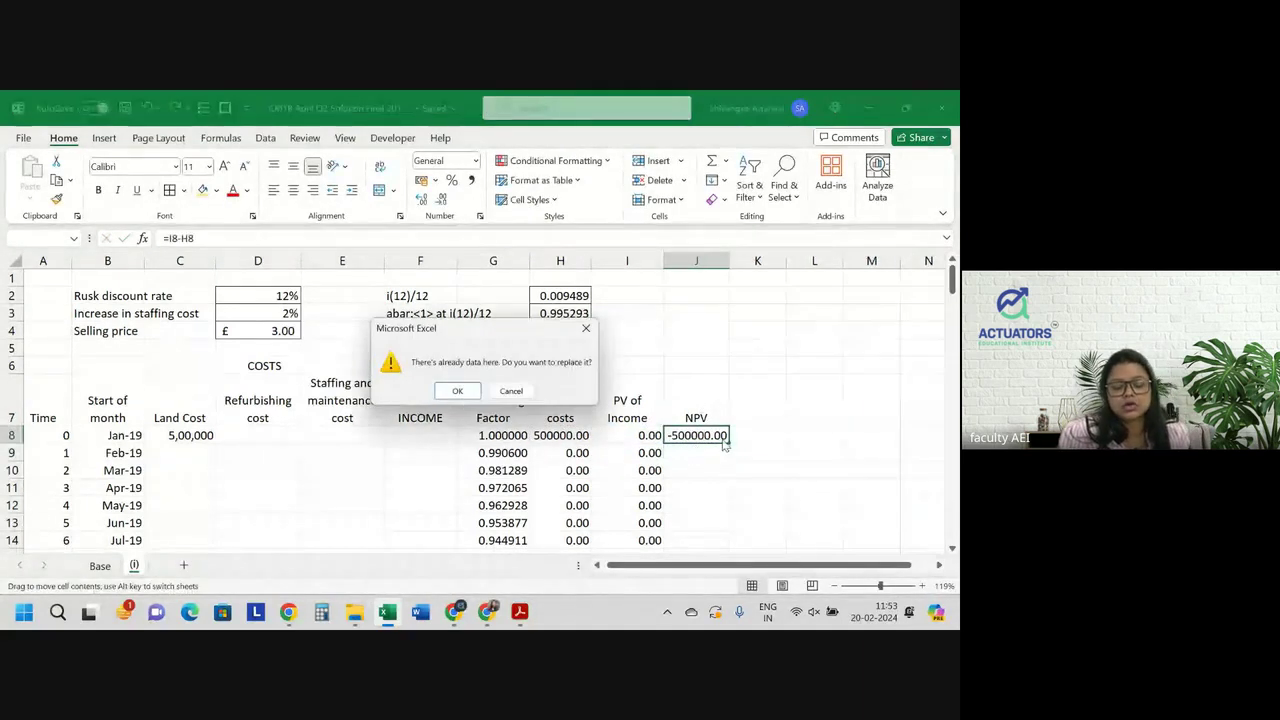
click(531, 390)
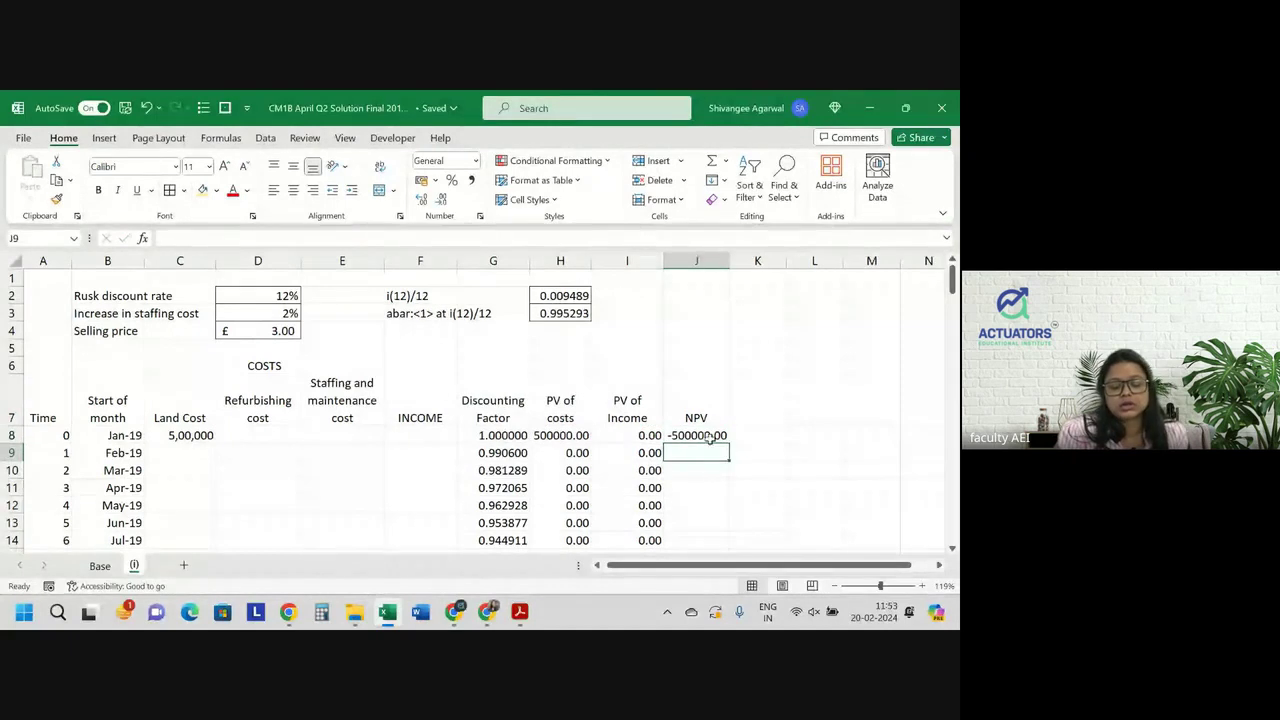
double_click(729, 442)
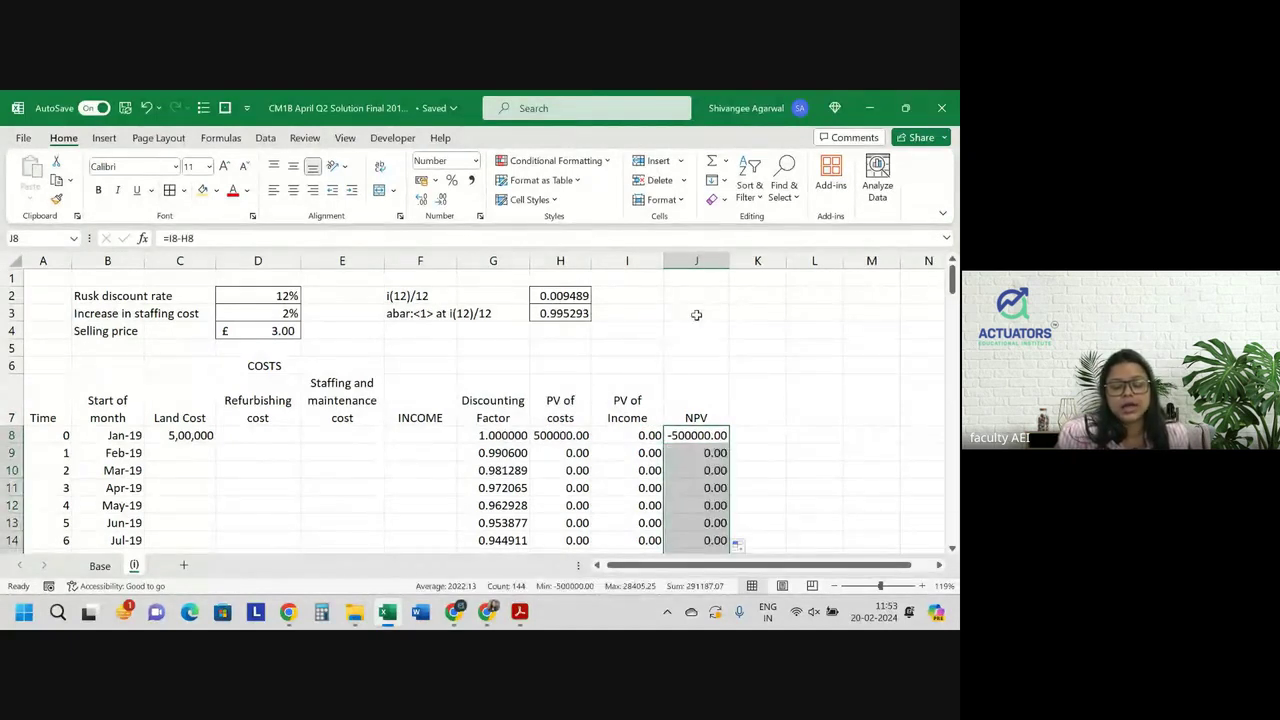
Total the NPV column in J5 with =SUM(J8:J151)
click(705, 347)
text(=)
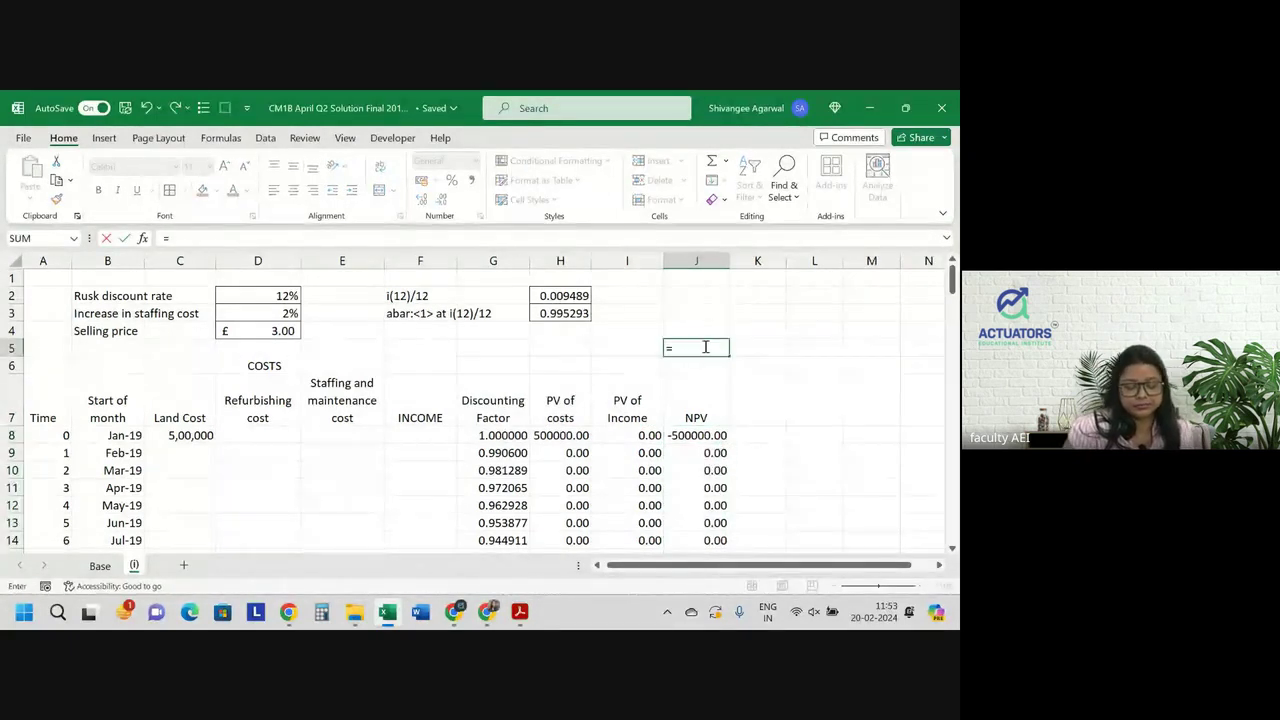
text(sum()
key(Down)
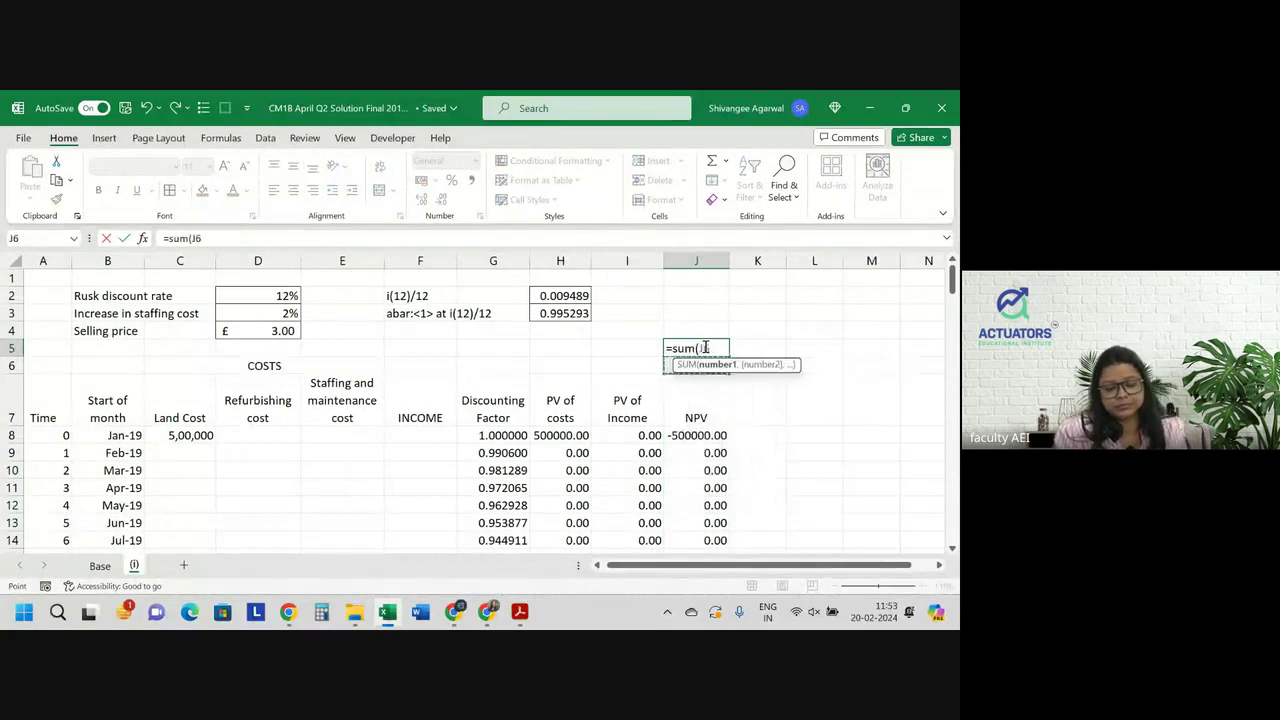
key(Down)
key(Down)
key(ctrl+shift+Down)
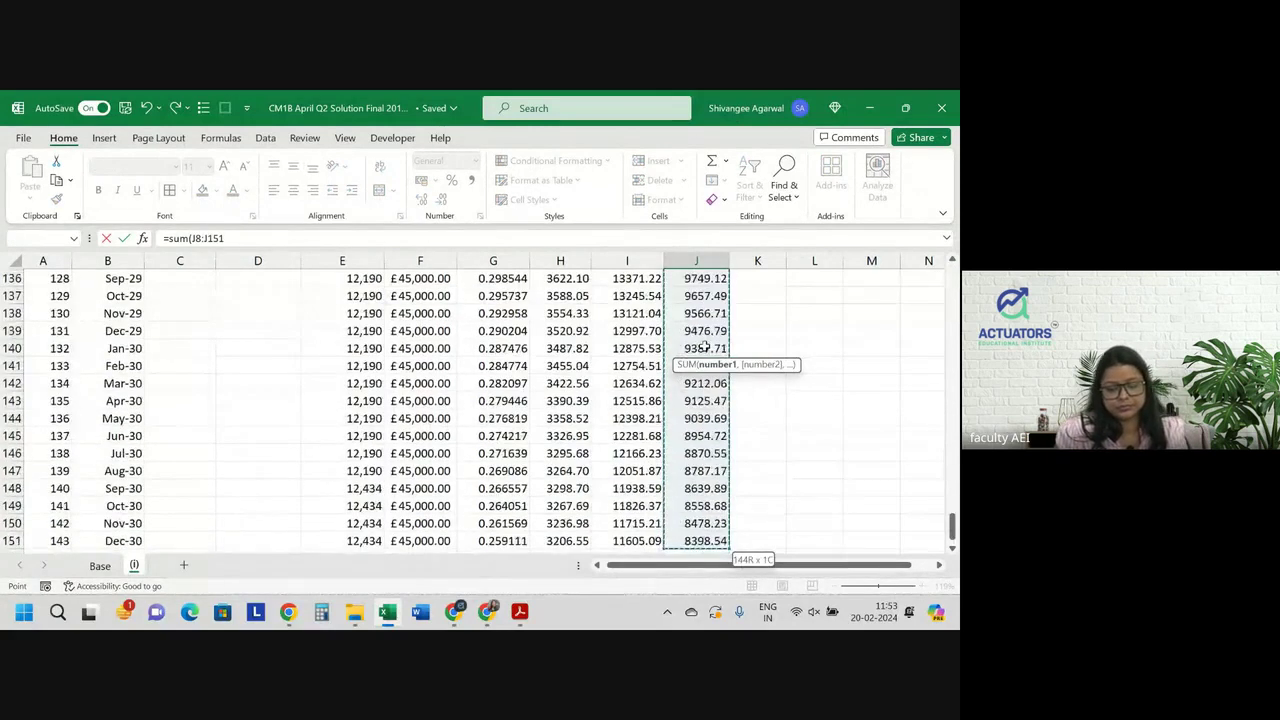
key(Return)
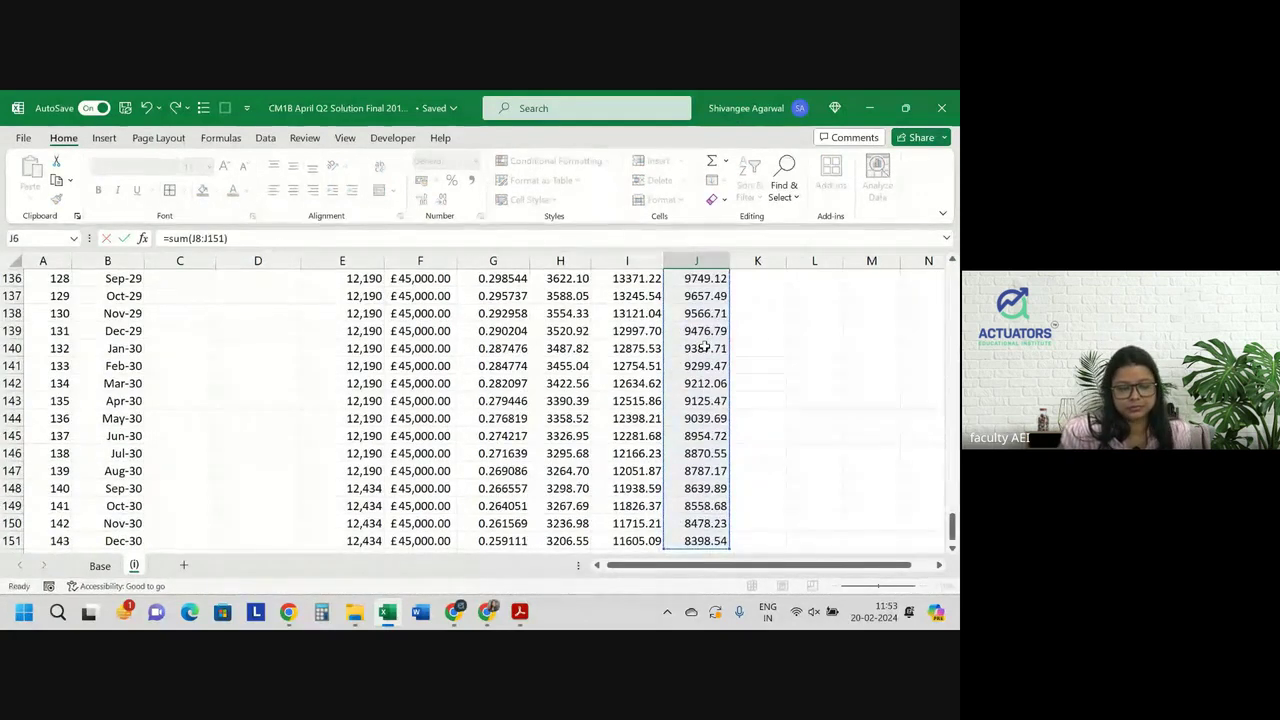
Label cell I5 'Total NPV'
key(Up)
key(Up)
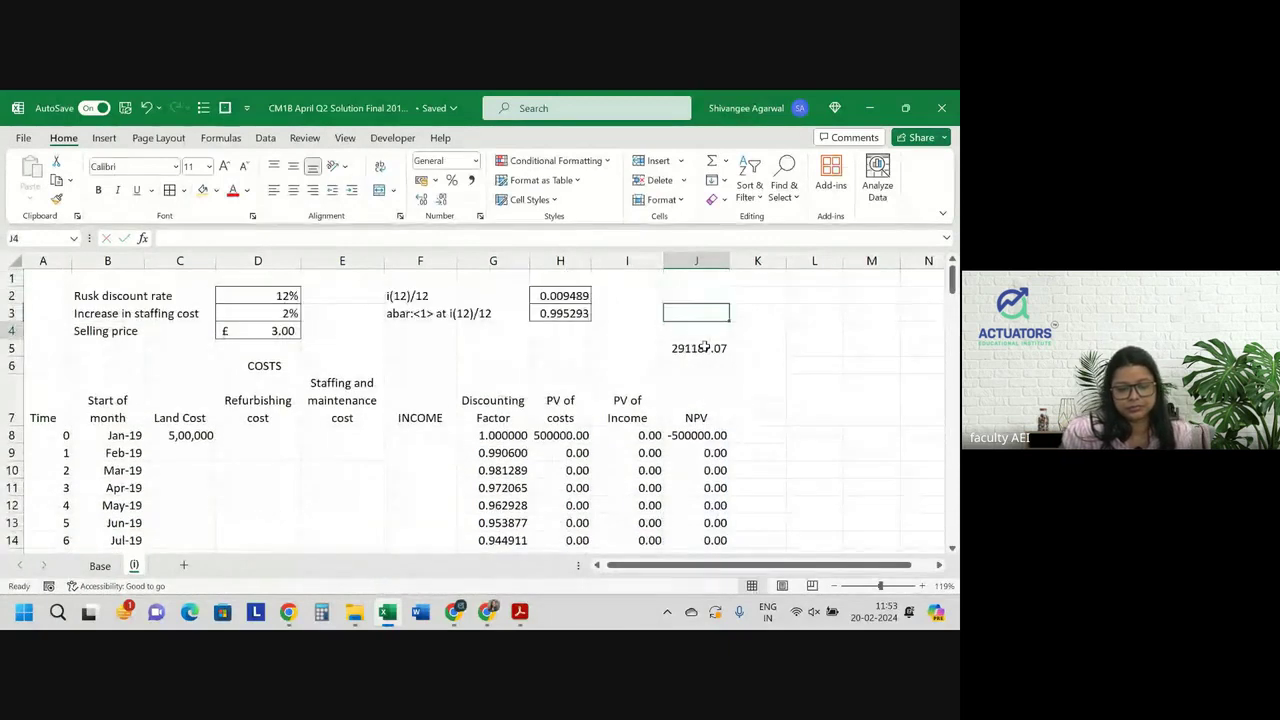
key(Down)
key(Left)
text(T)
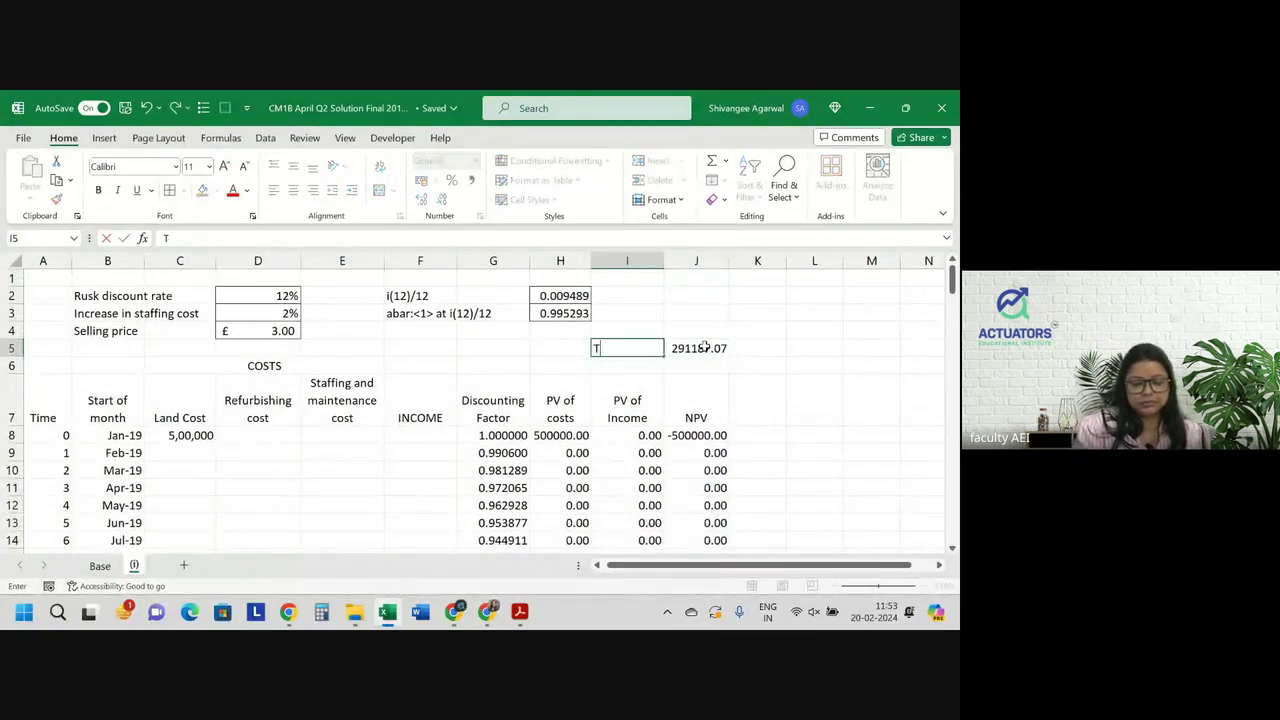
text(potal NP)
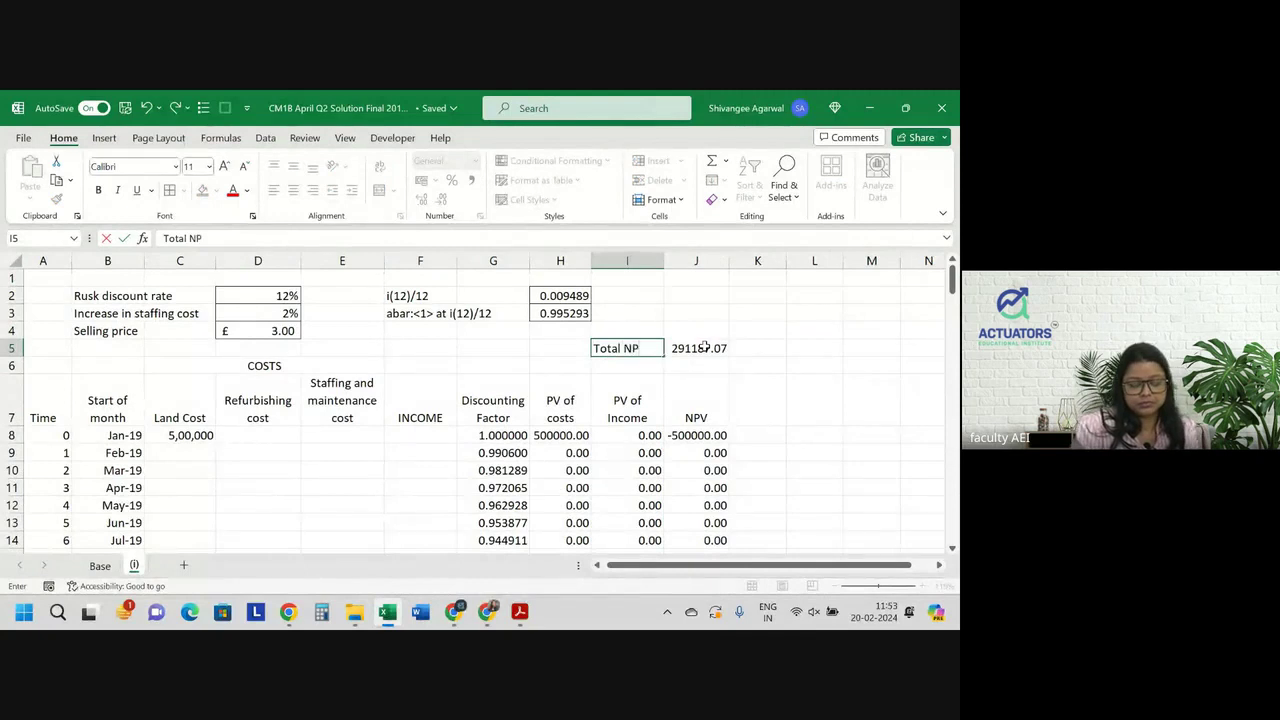
text(V)
key(Tab)
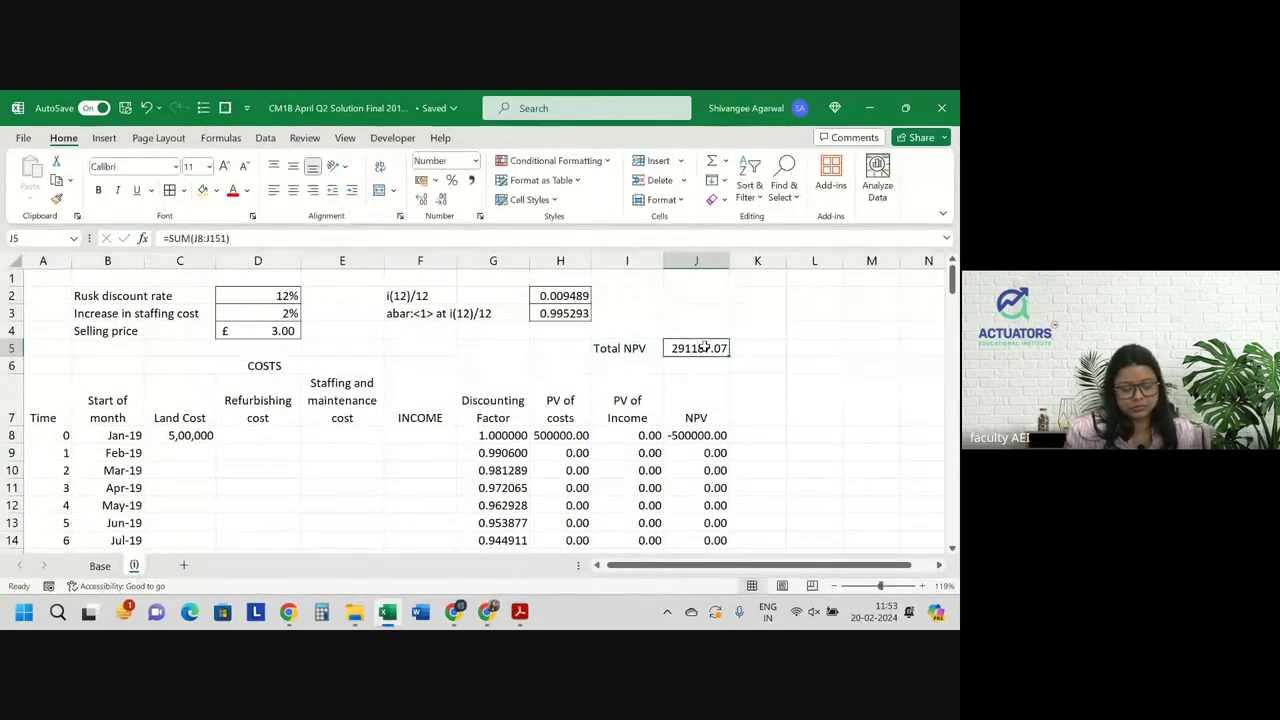
key(alt)
key(alt)
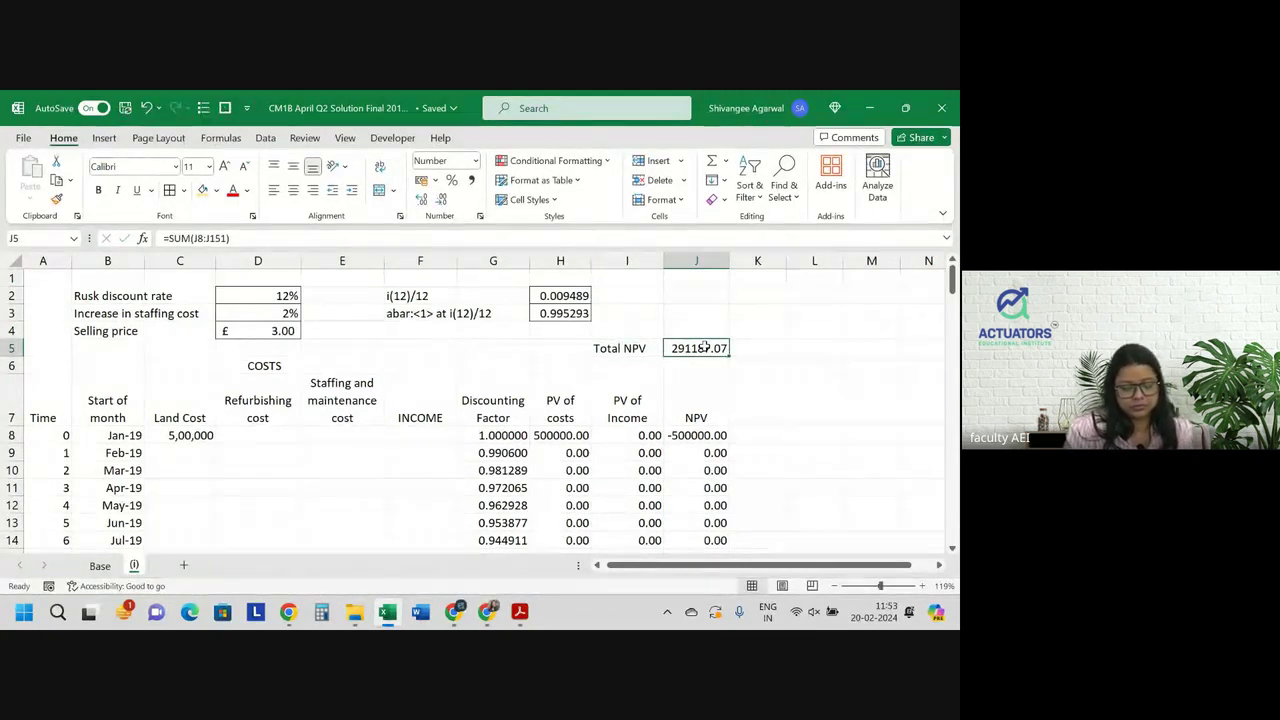
key(Return)
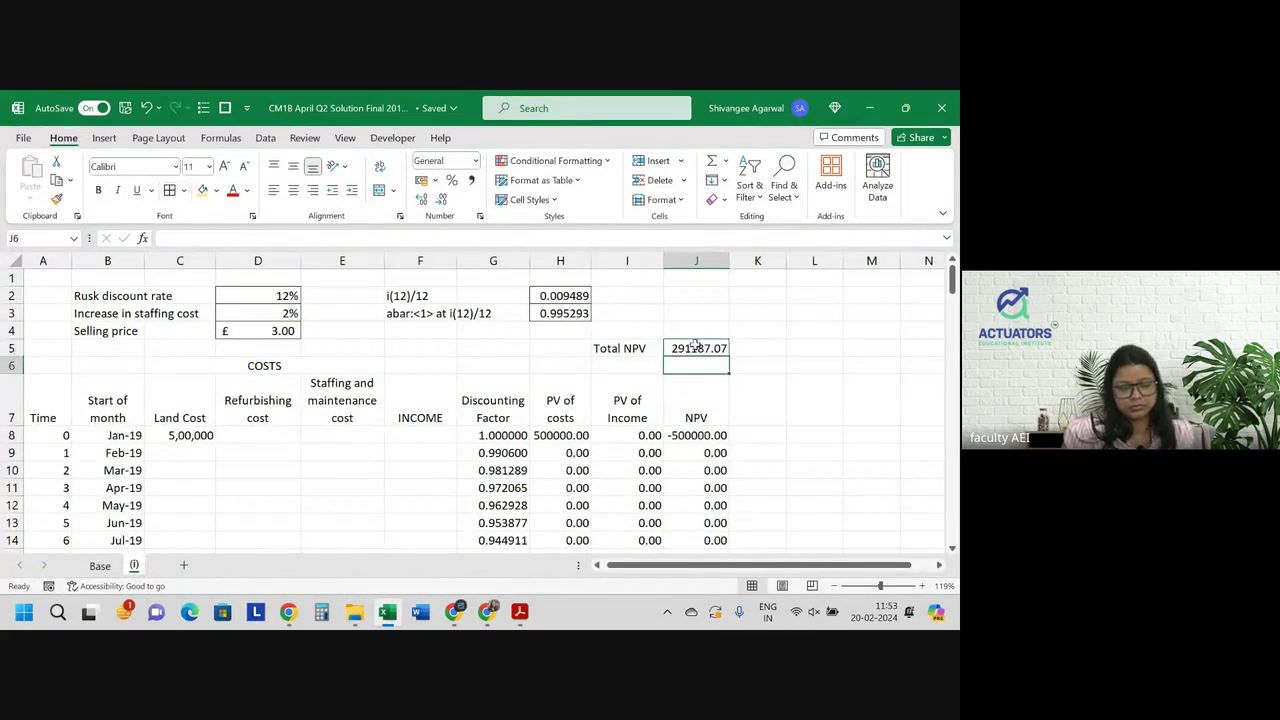
Copy C8's number format onto J5 with Format Painter, showing 2,91,187
click(696, 346)
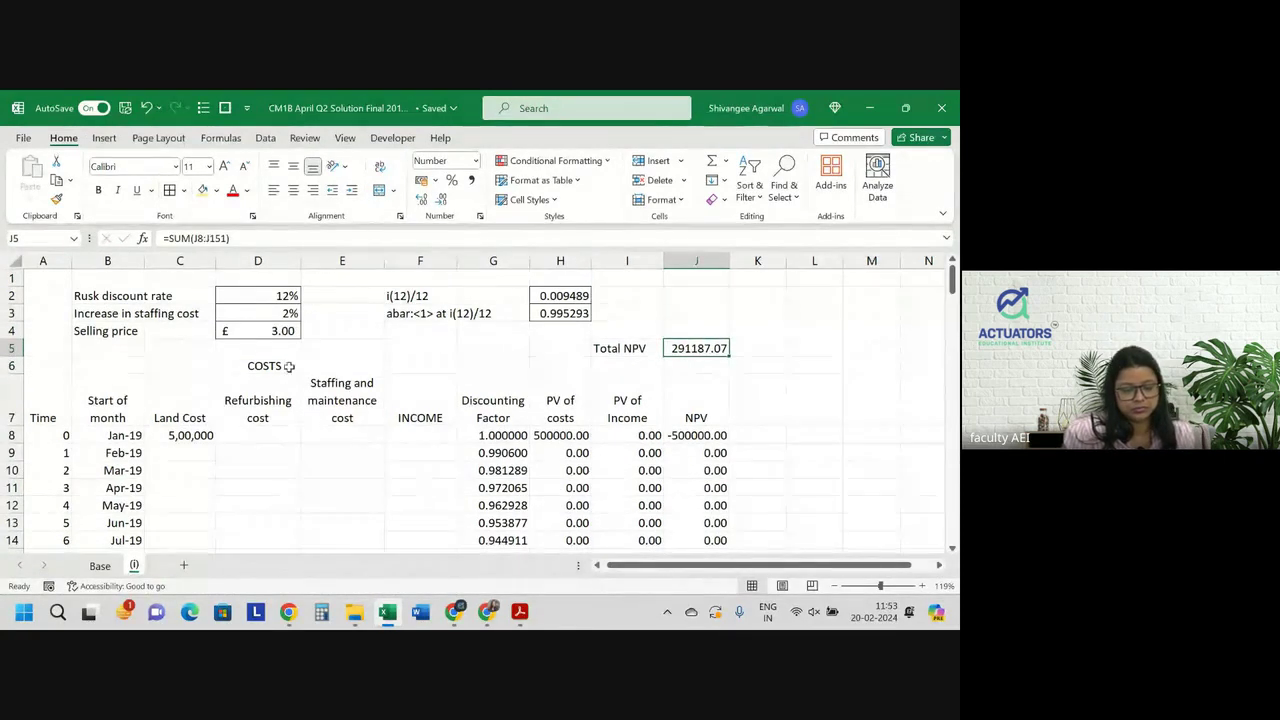
click(190, 435)
click(56, 198)
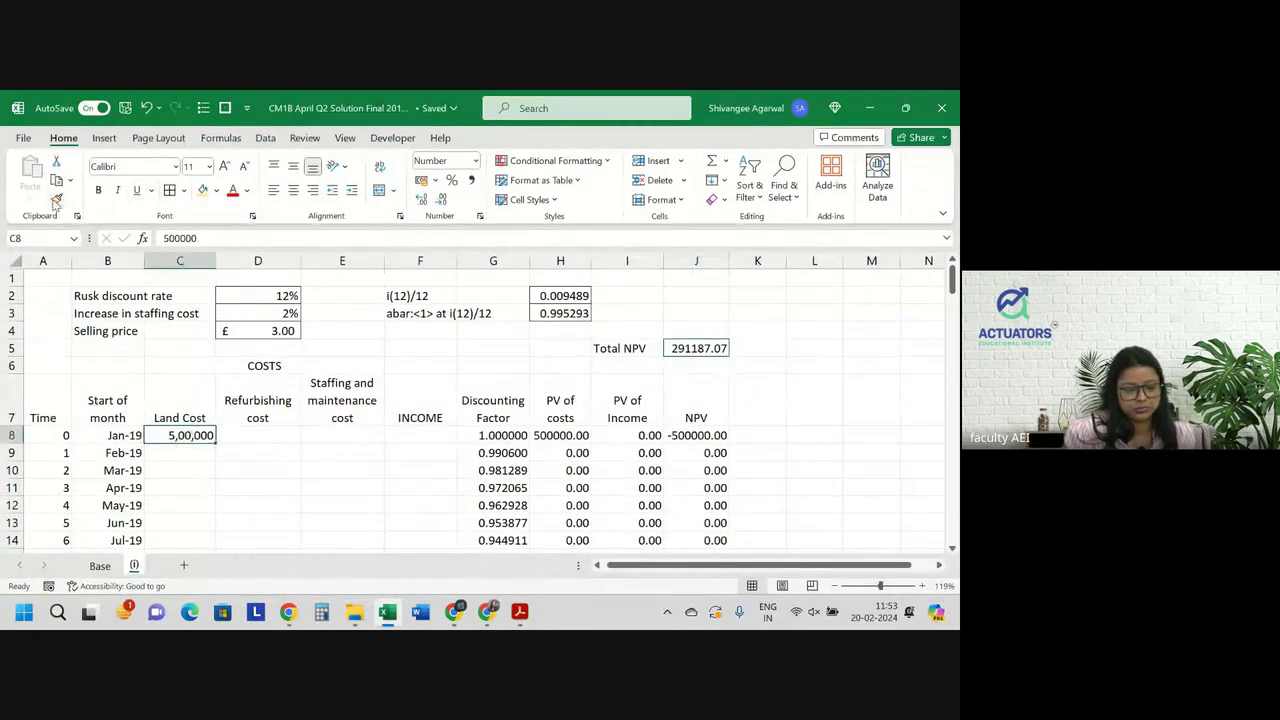
click(694, 346)
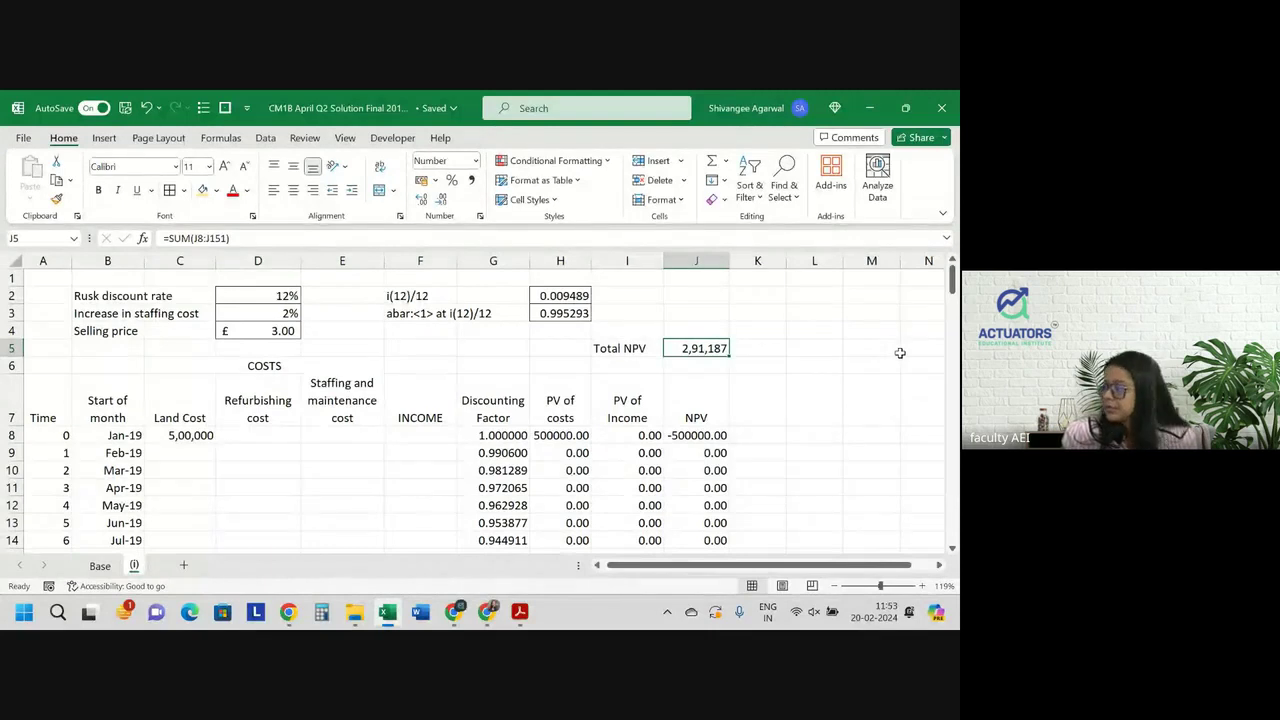
Type 'Since NPV is positive the investment is profitab…' into K5
click(777, 348)
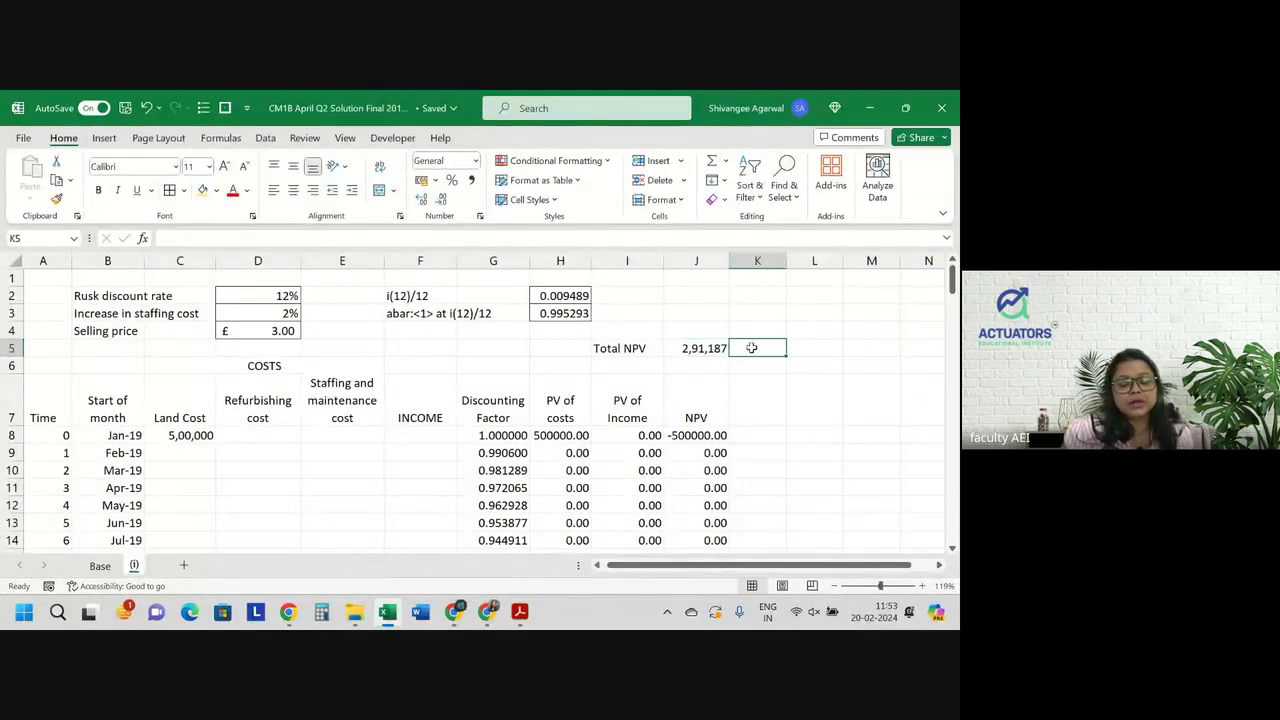
click(707, 348)
key(Right)
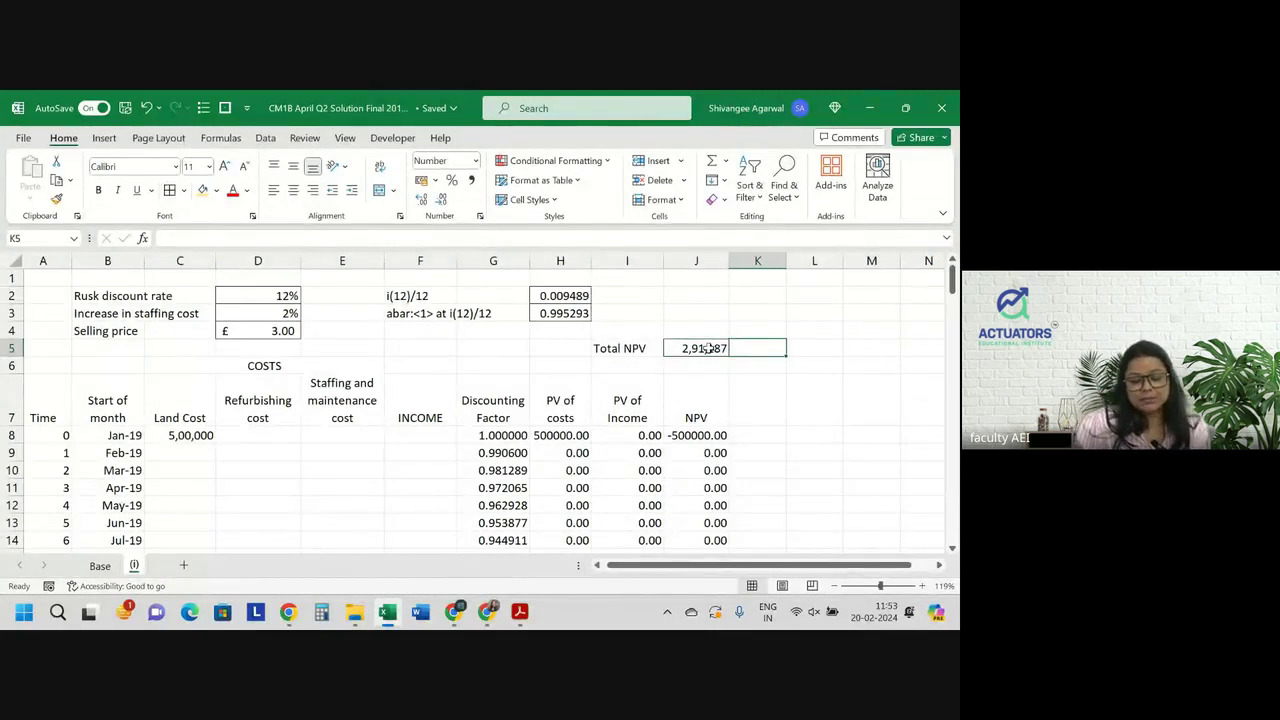
text(Since NP)
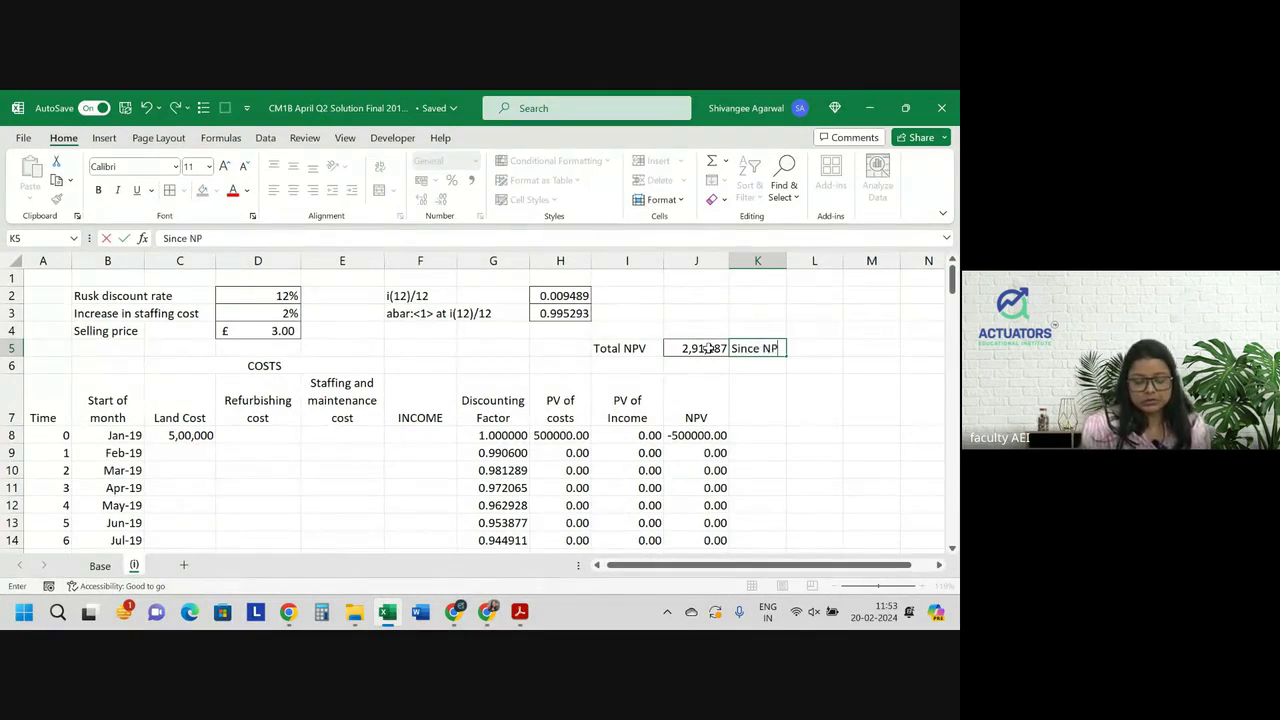
text(V is po)
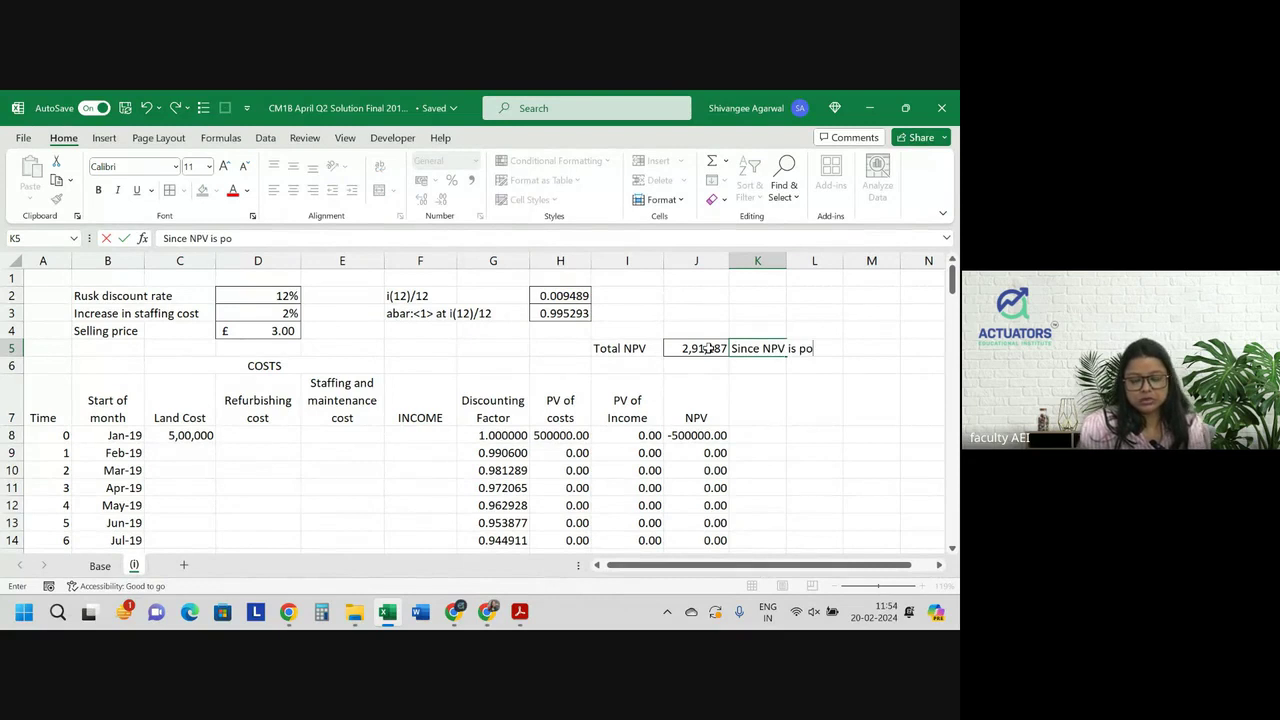
text(sitive th)
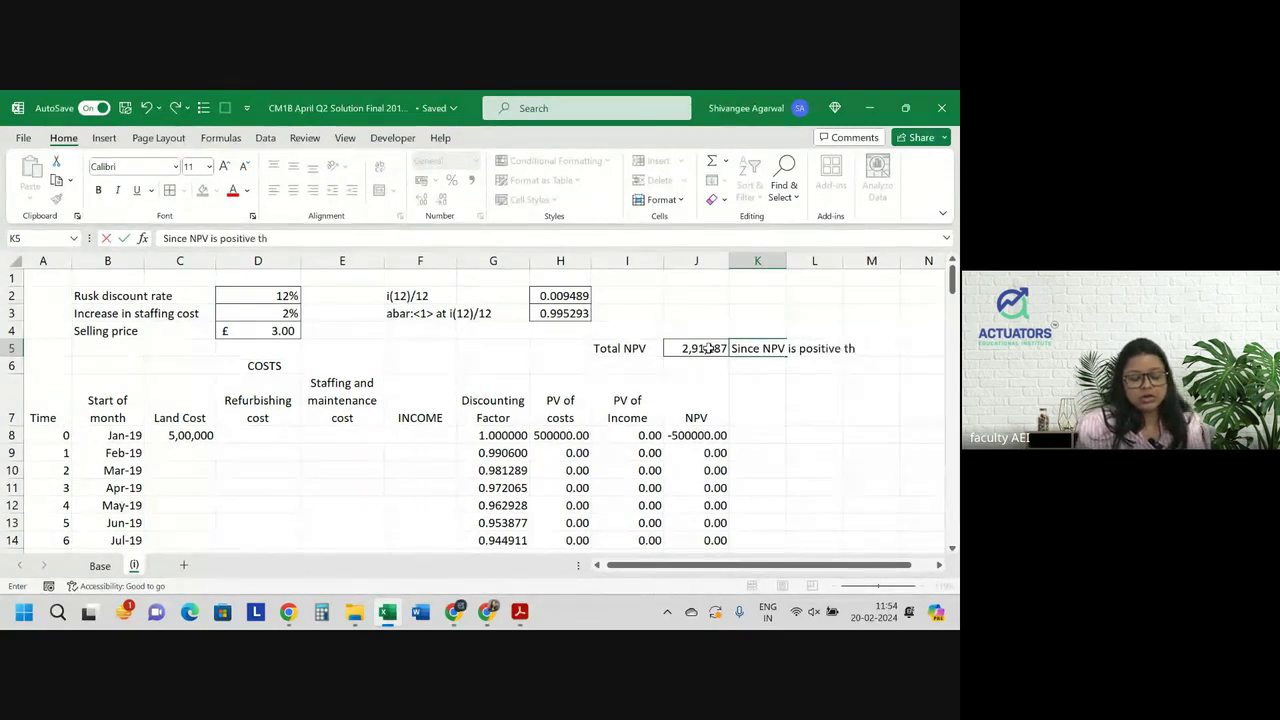
text(e investment)
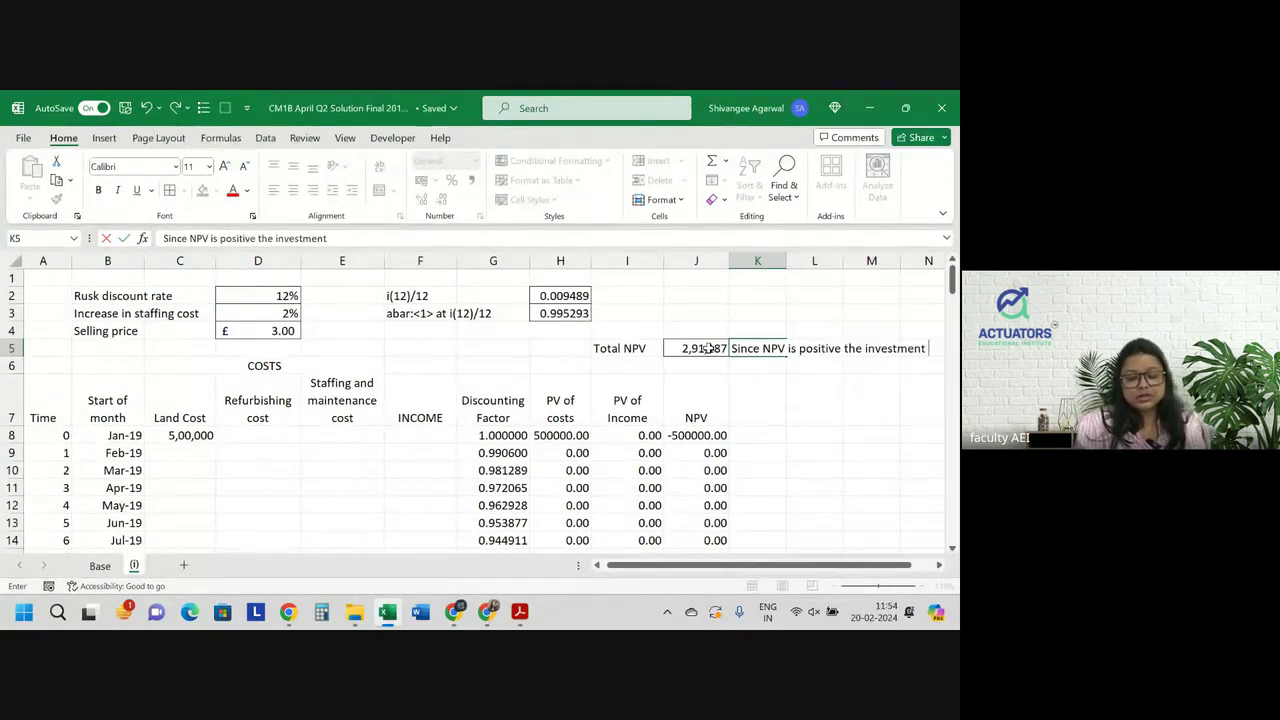
text( is prof)
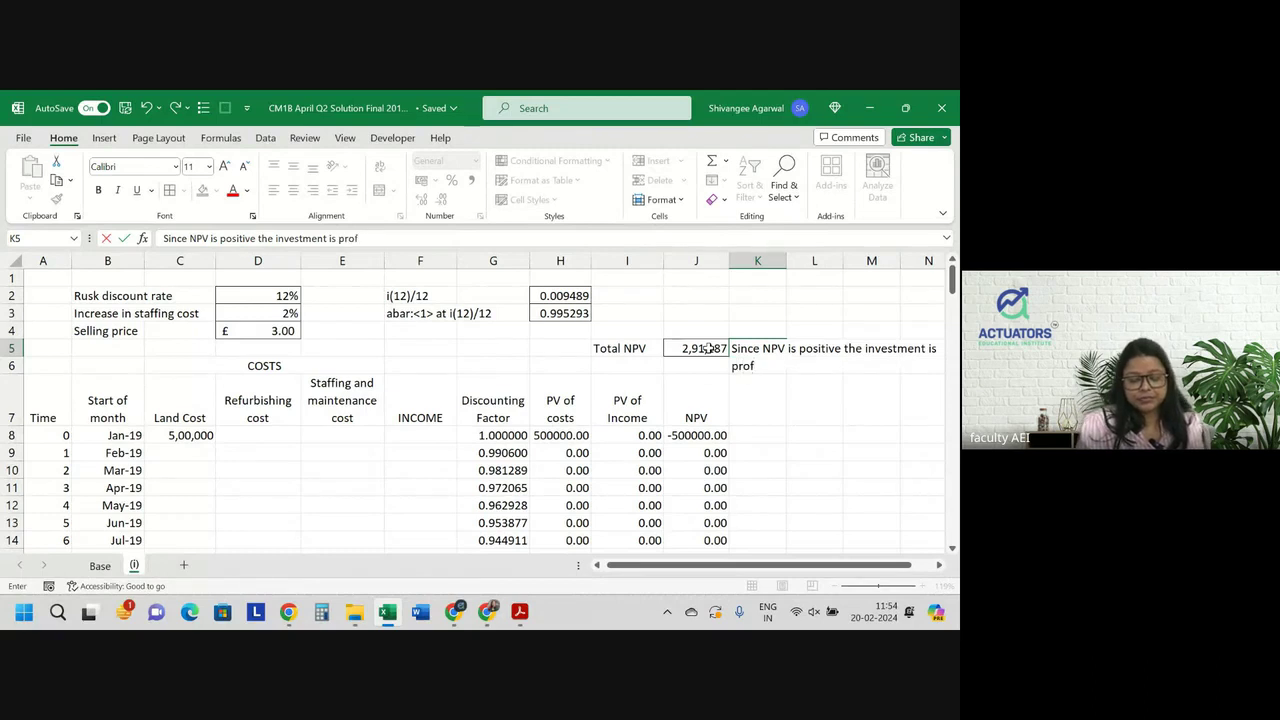
text(itable)
Finish the K5 conclusion note, fill J5 light green, and open H8's formula for review
key(Return)
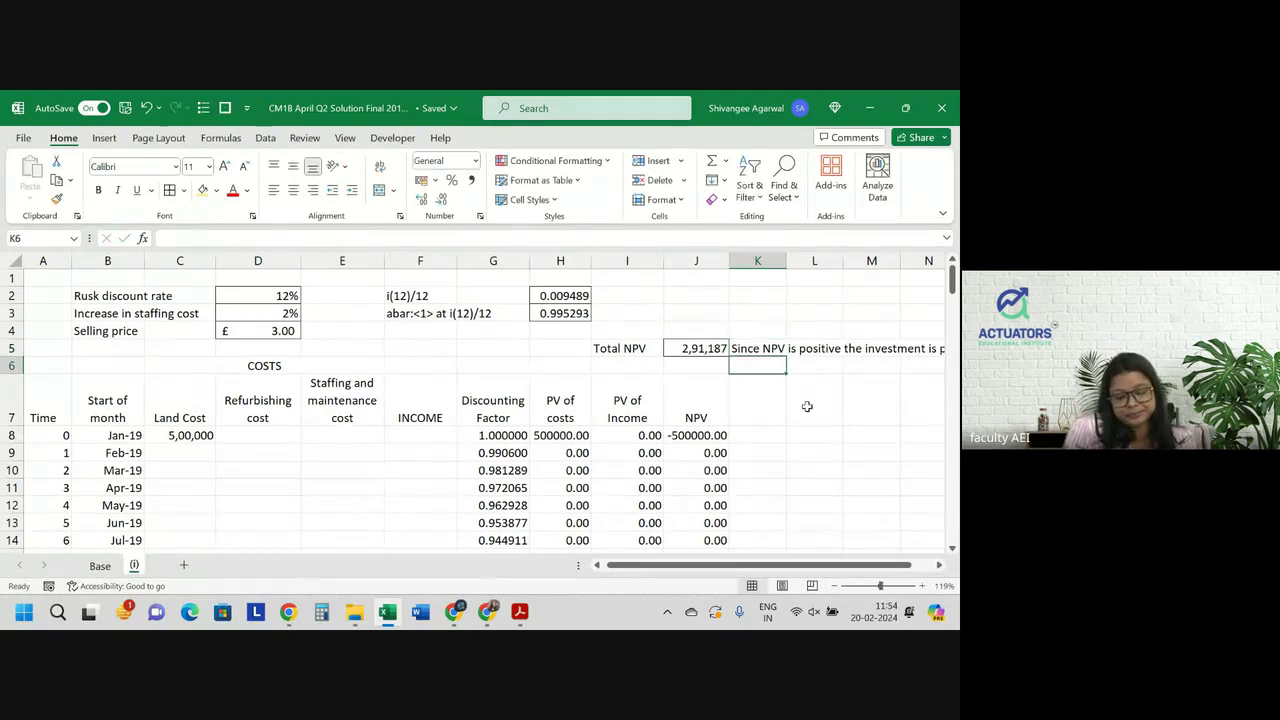
click(709, 349)
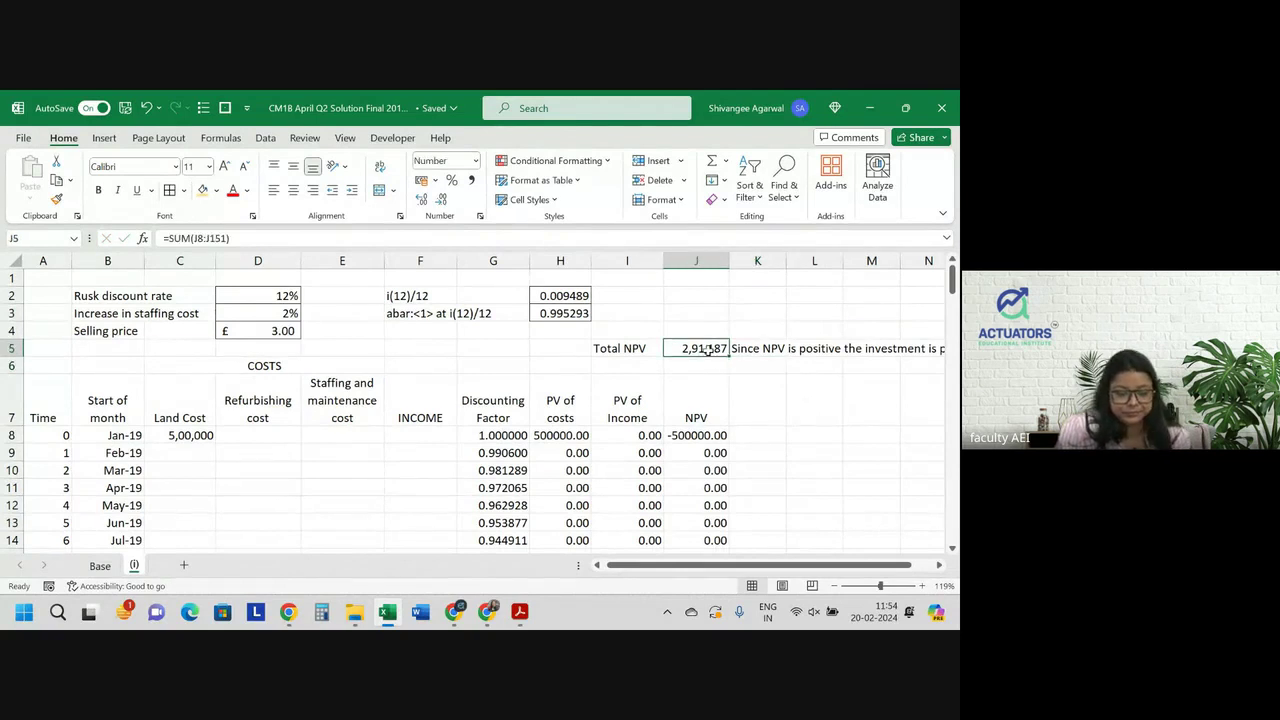
click(215, 190)
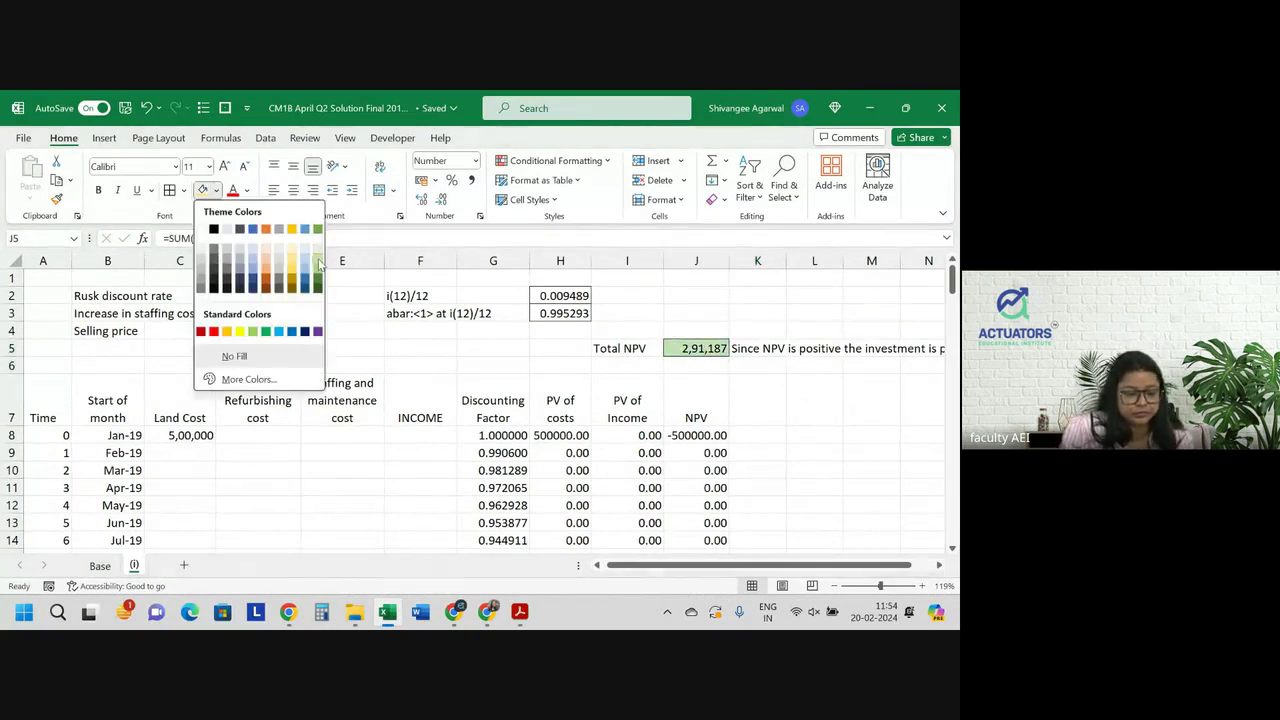
click(253, 335)
double_click(555, 437)
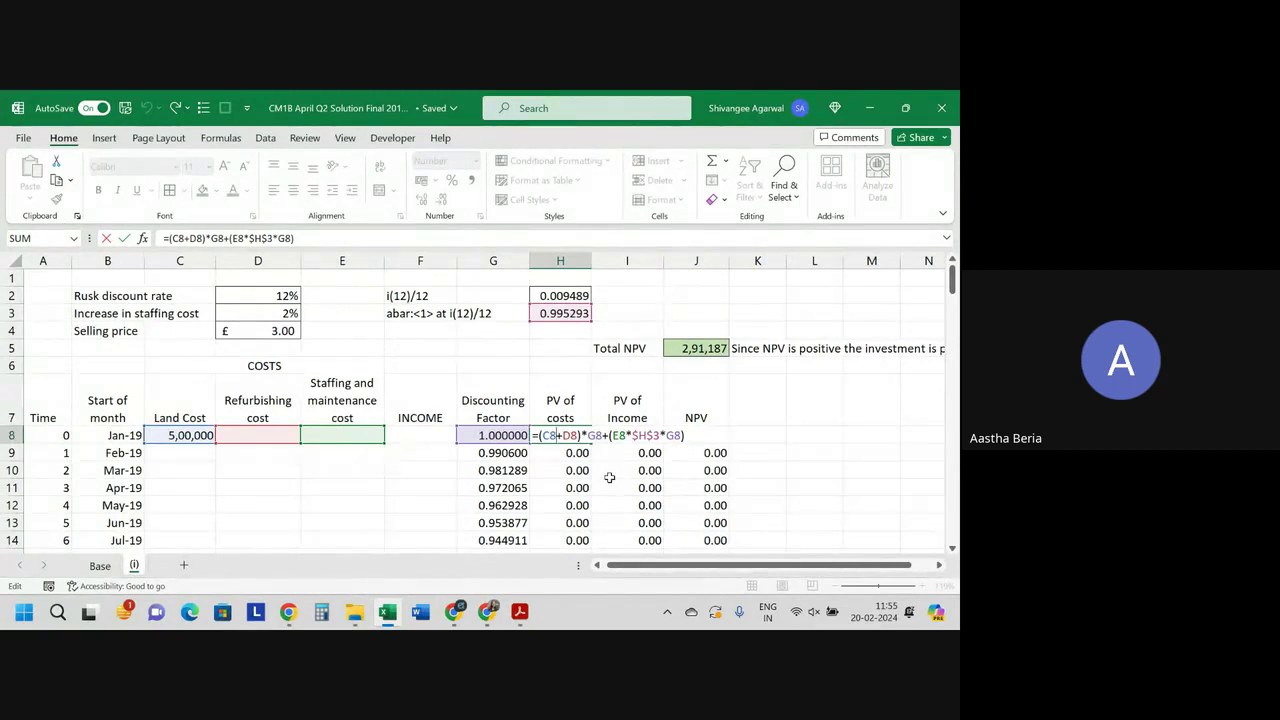
Leave H8's formula unchanged at 500000.00 and scroll through the rows back to the top
key(Return)
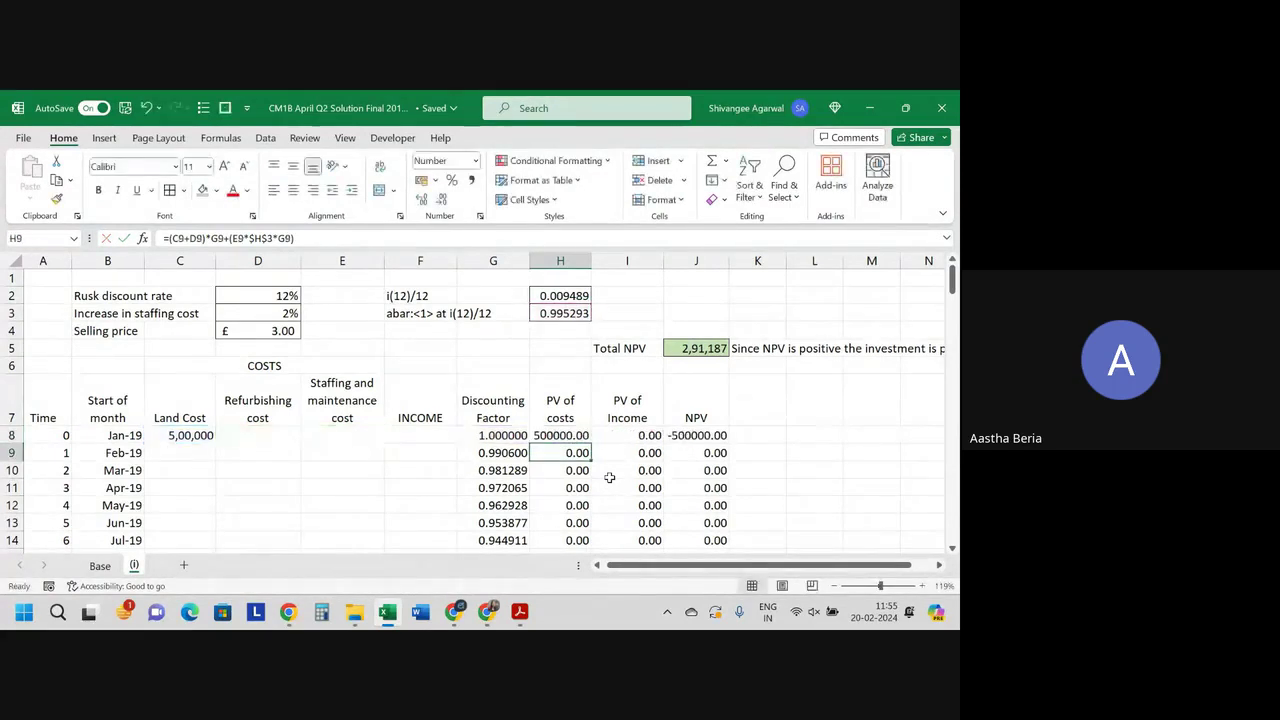
scroll(609, 477, down, 3)
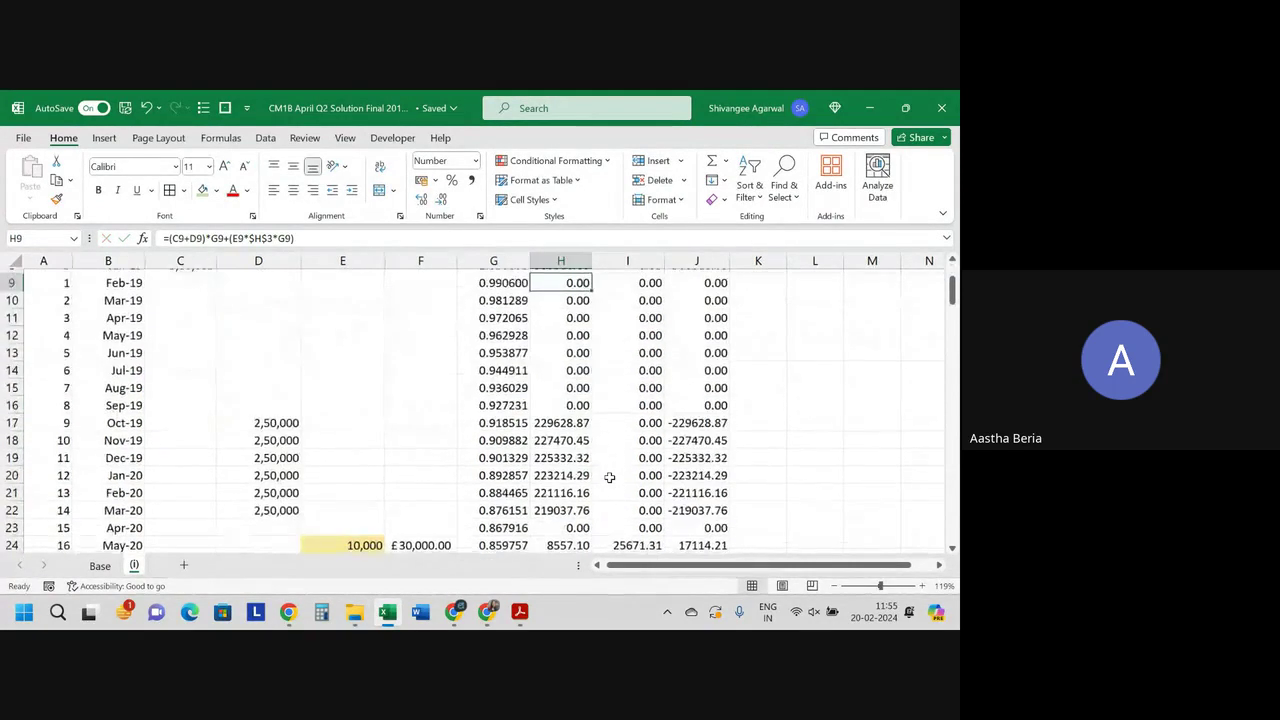
scroll(609, 477, down, 1)
scroll(609, 477, down, 1)
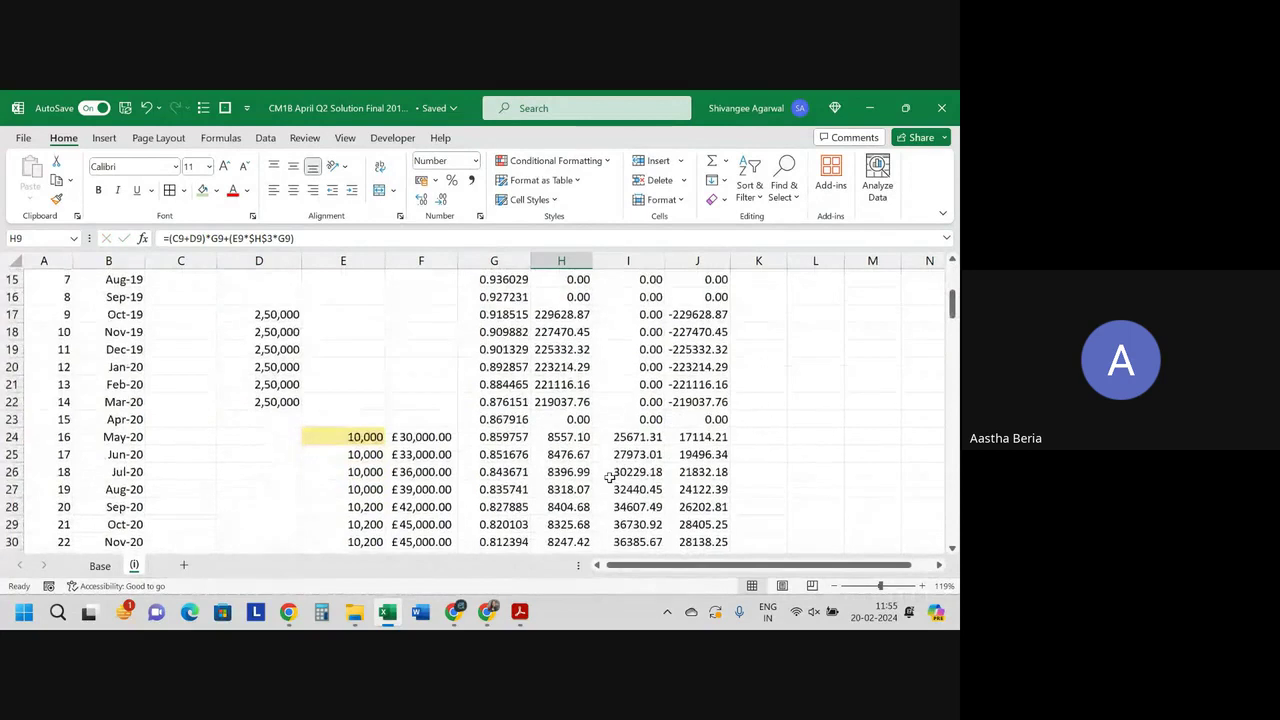
scroll(609, 477, up, 1)
scroll(609, 477, up, 2)
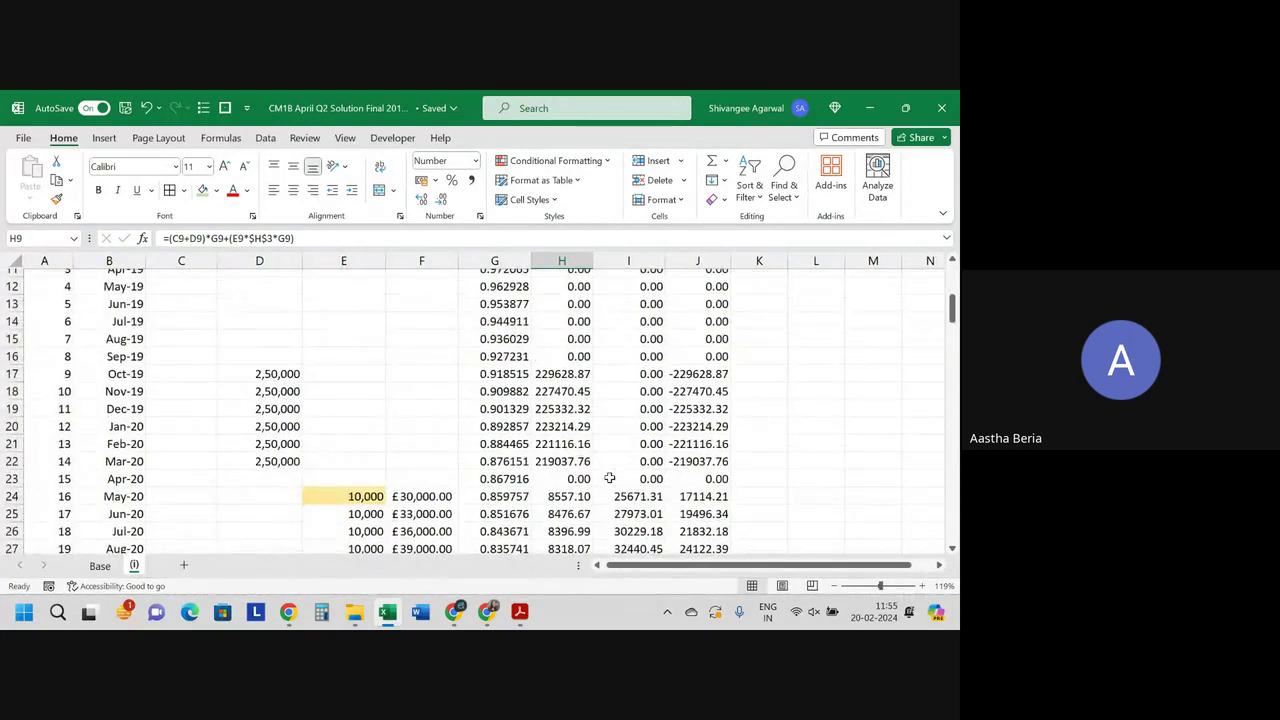
scroll(609, 478, down, 1)
scroll(609, 478, up, 1)
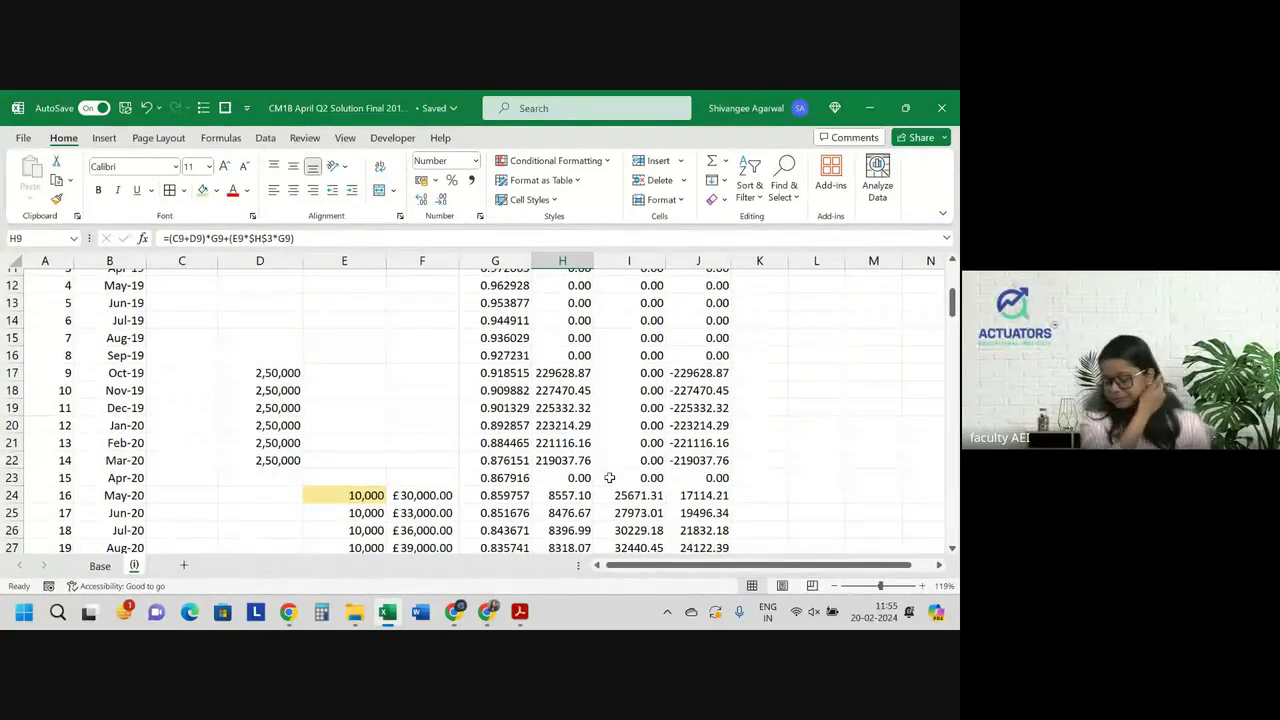
scroll(609, 478, up, 4)
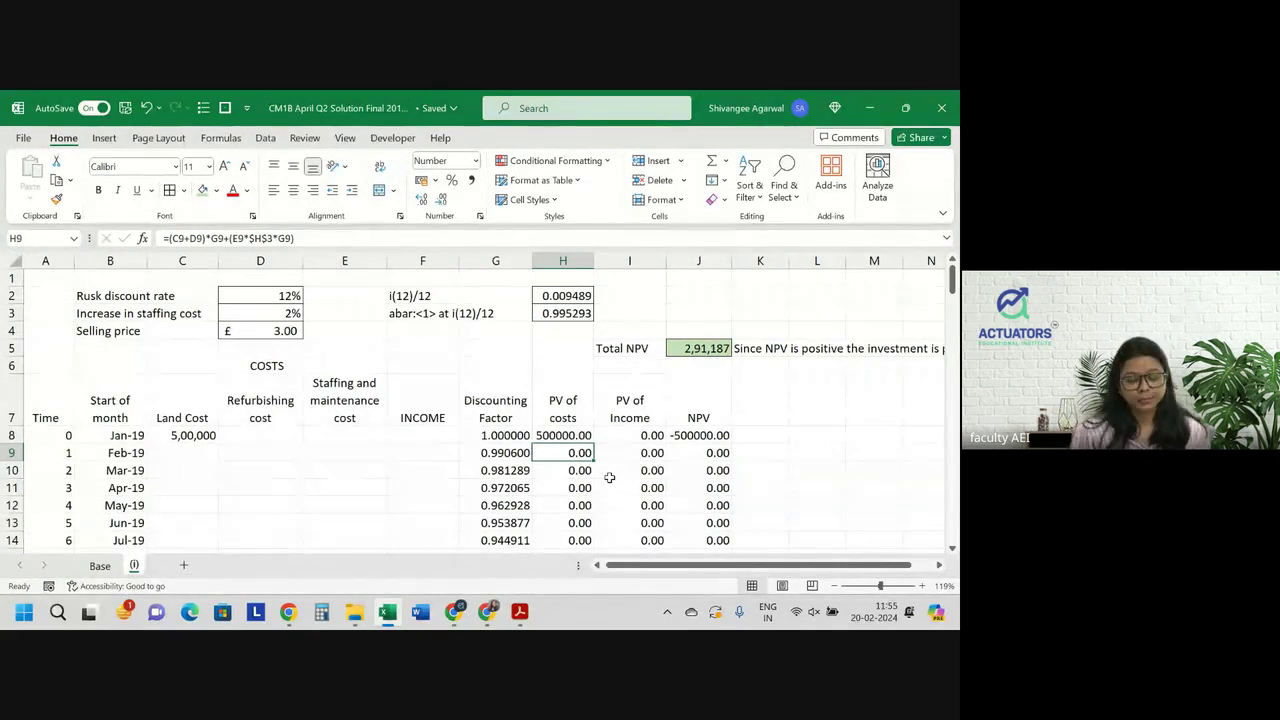
Give the Total NPV in J5 two decimal places, showing 2,91,187.07
click(690, 350)
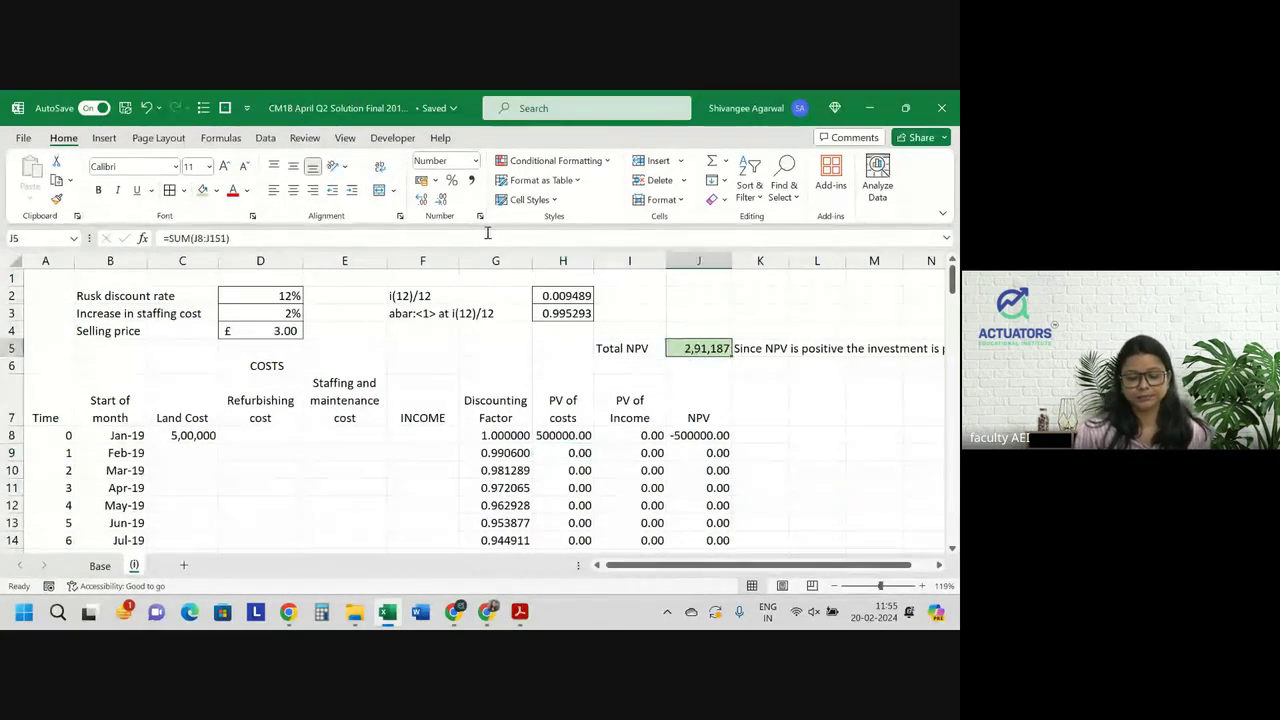
click(421, 199)
click(421, 199)
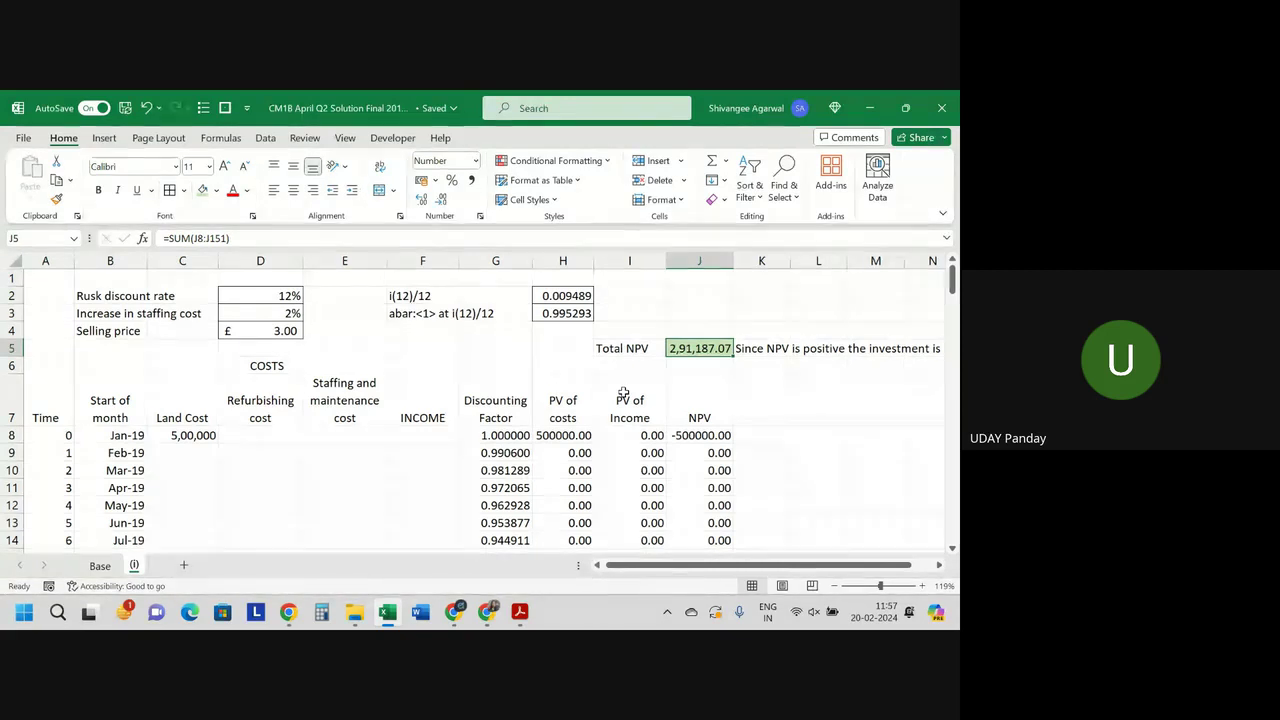
scroll(623, 393, down, 2)
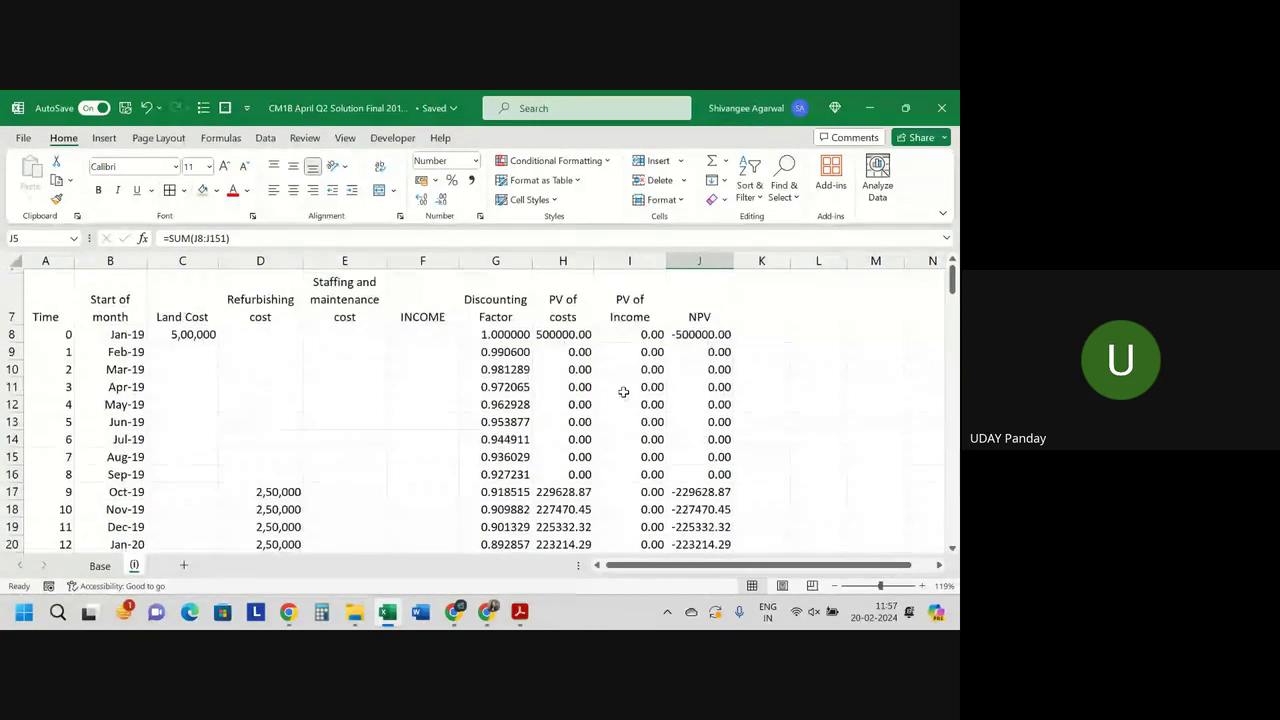
click(268, 478)
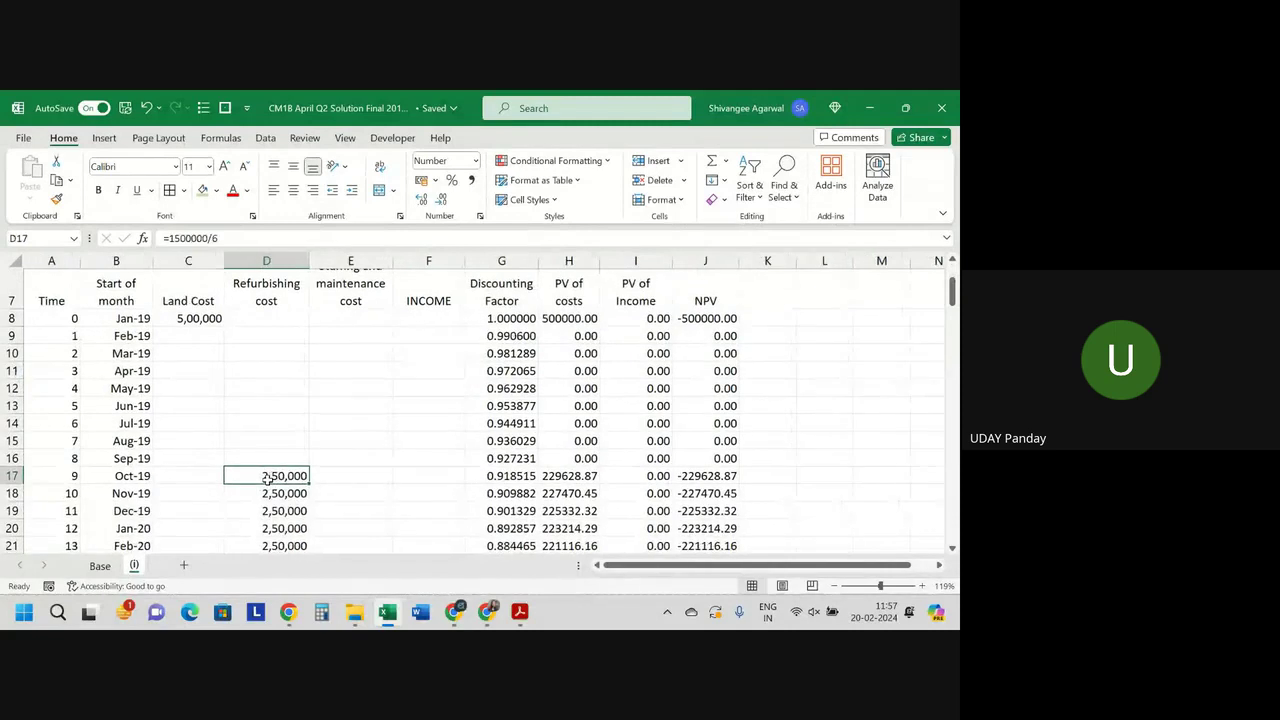
scroll(268, 478, down, 1)
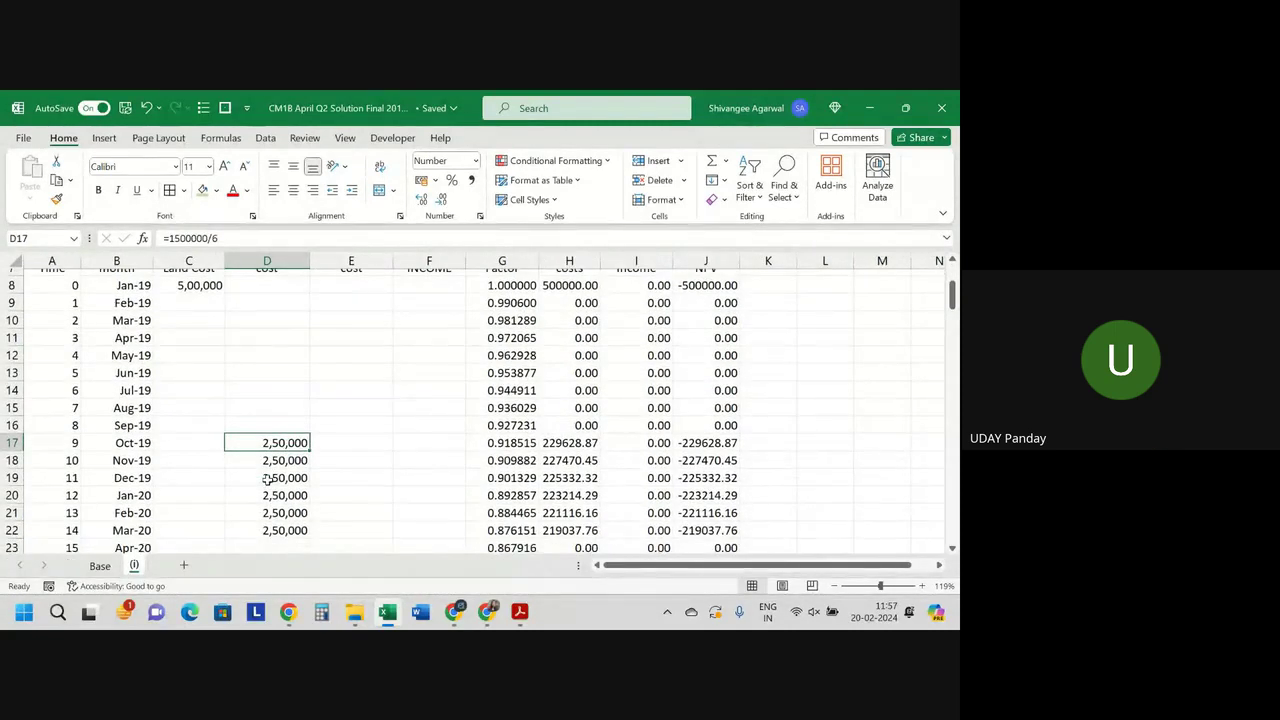
scroll(268, 478, down, 1)
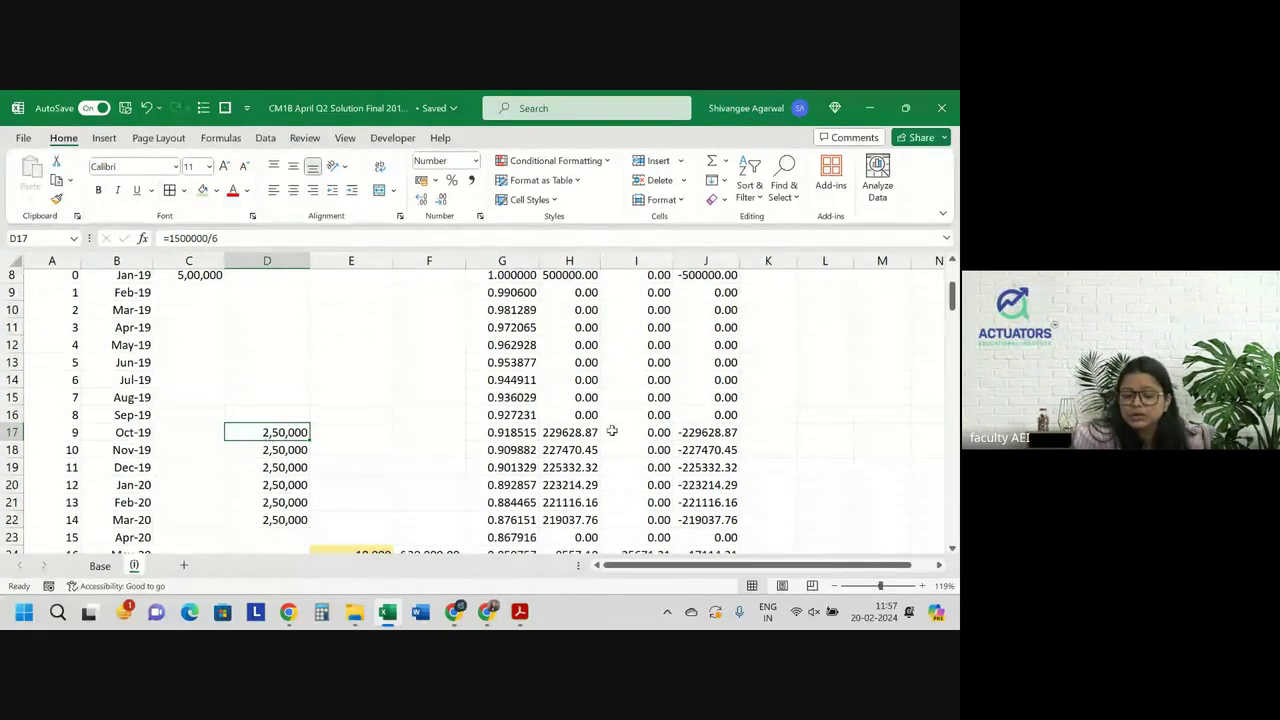
Show G17's Oct-19 discount factor formula =G16*(1+$D$2)^-(1/12) in edit mode
double_click(521, 432)
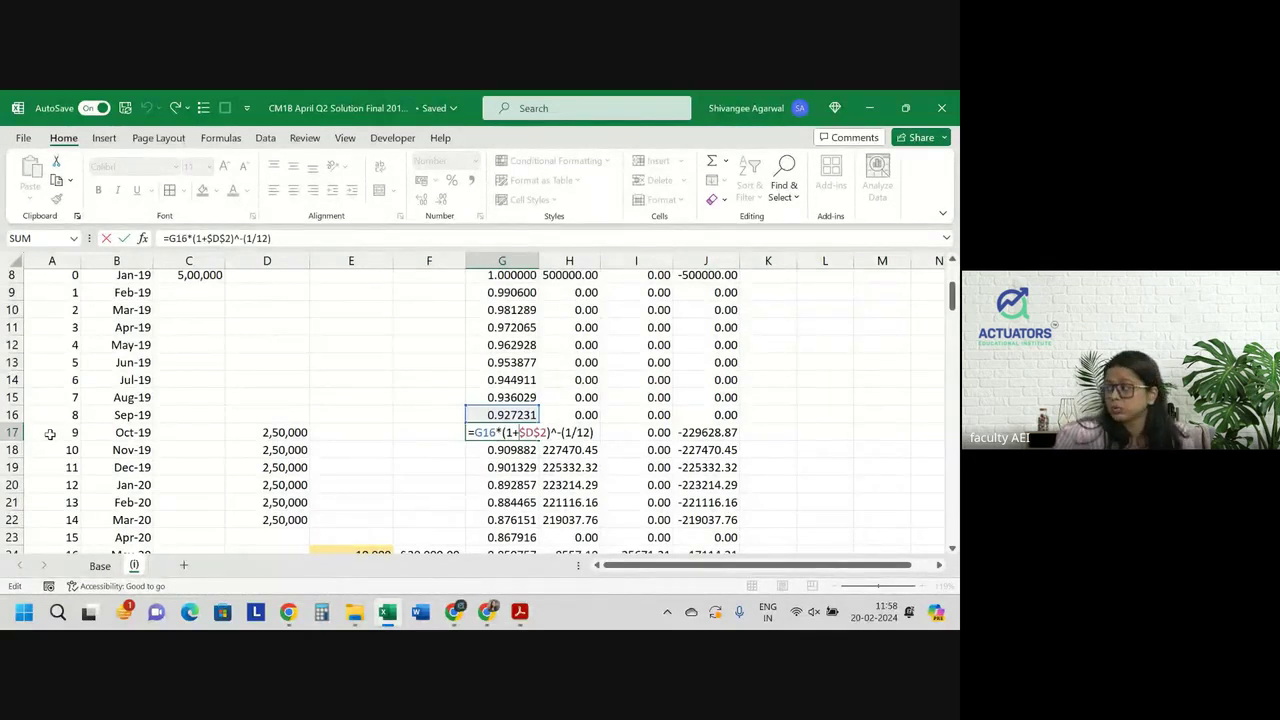
Recheck the G17 discount factor unchanged, then verify J5's Total NPV formula =SUM(J8:J151)
key(Return)
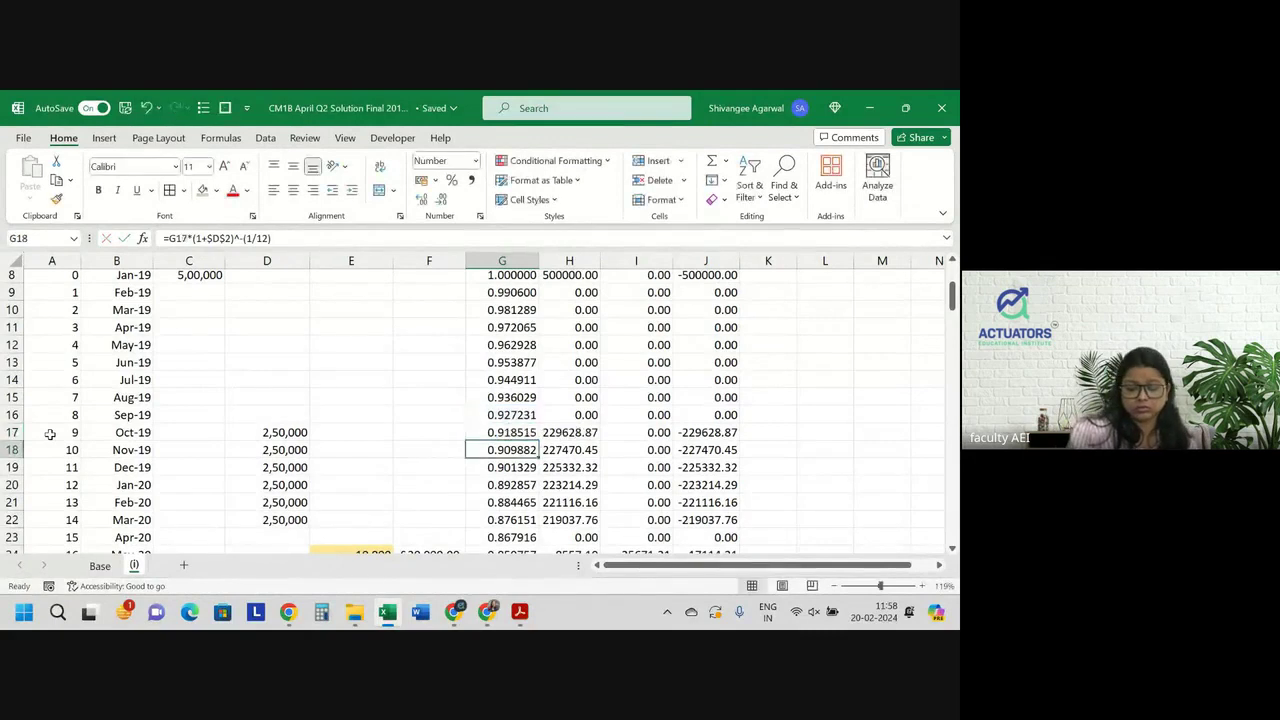
double_click(519, 430)
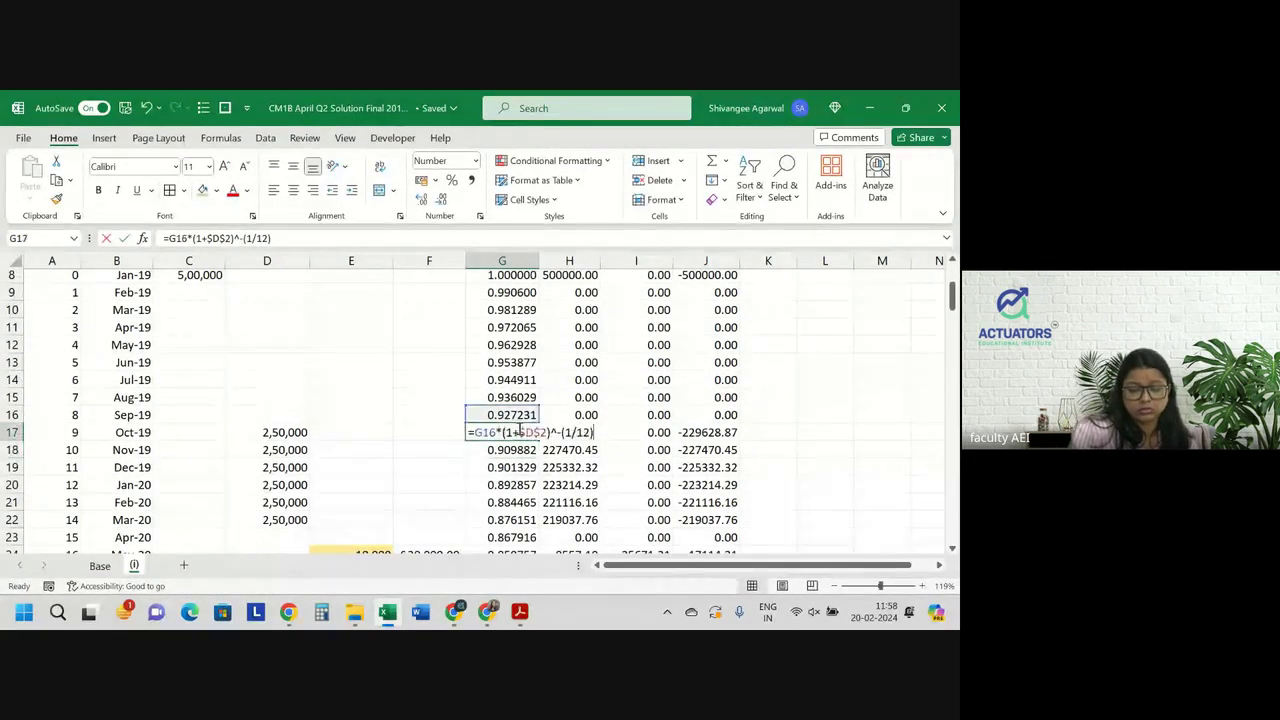
key(Return)
scroll(519, 428, up, 3)
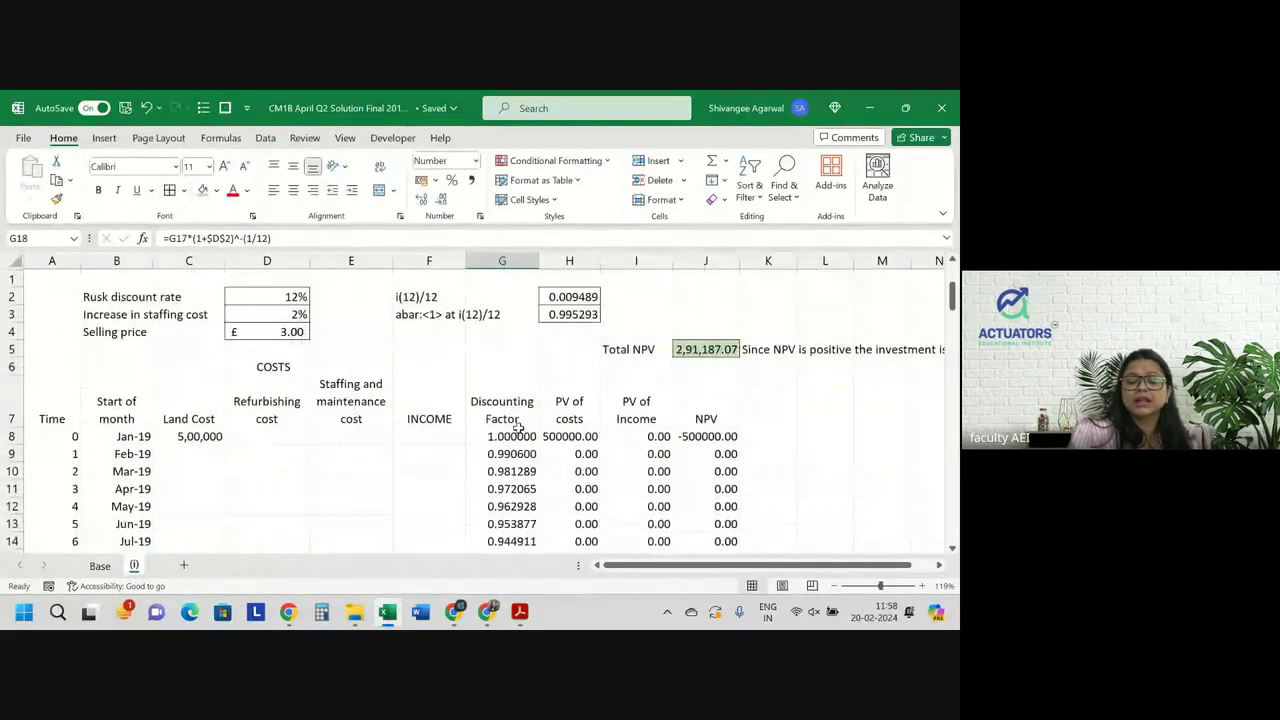
click(724, 348)
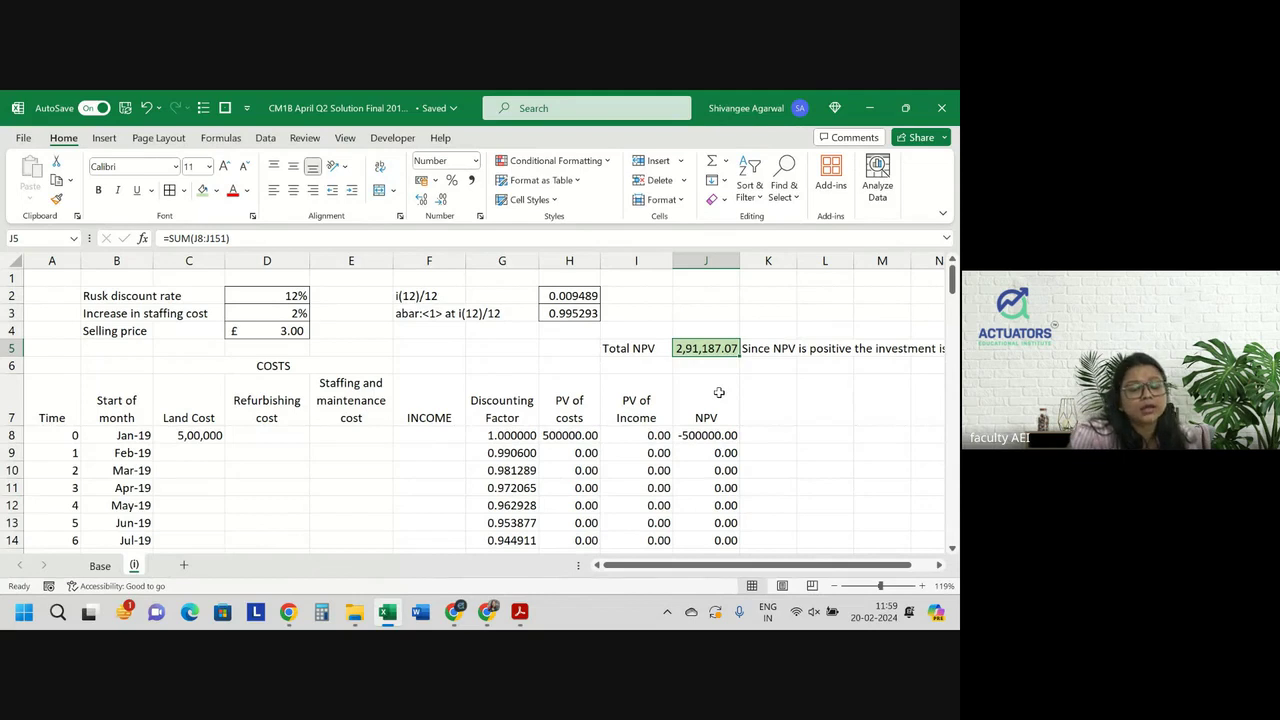
scroll(718, 392, down, 1)
scroll(718, 392, down, 1)
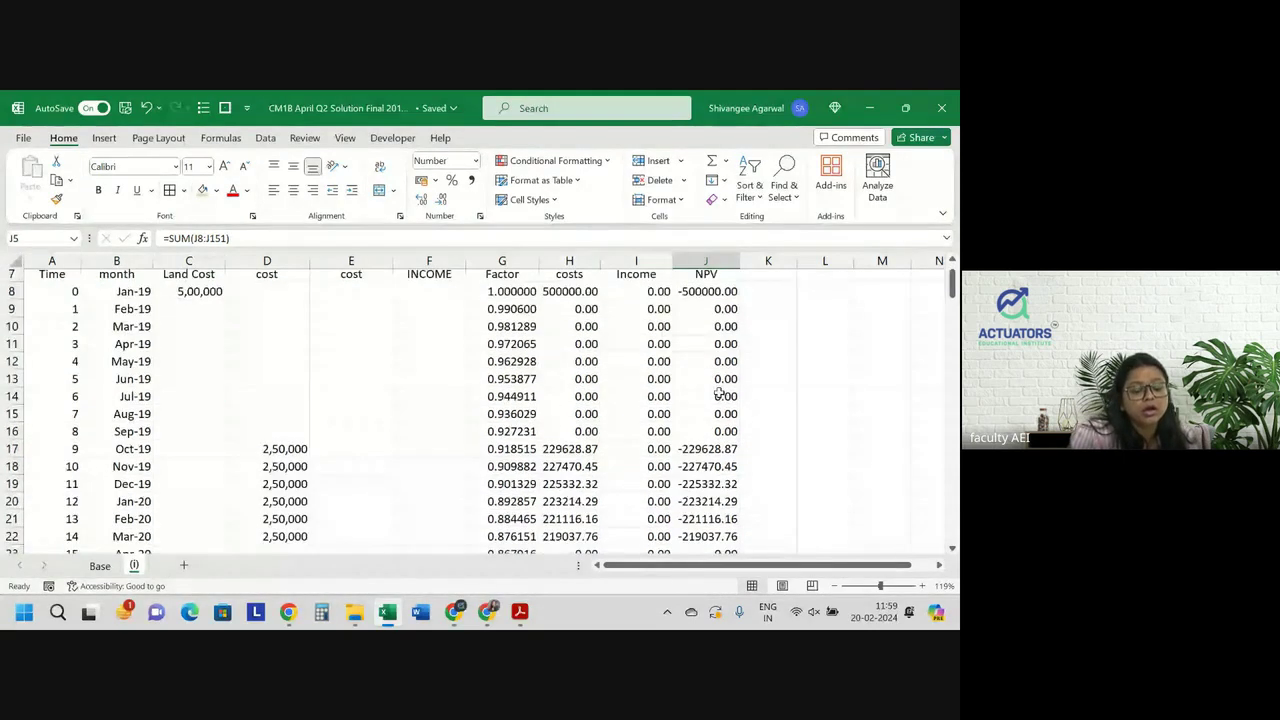
scroll(718, 393, down, 2)
scroll(718, 393, up, 2)
scroll(718, 393, down, 1)
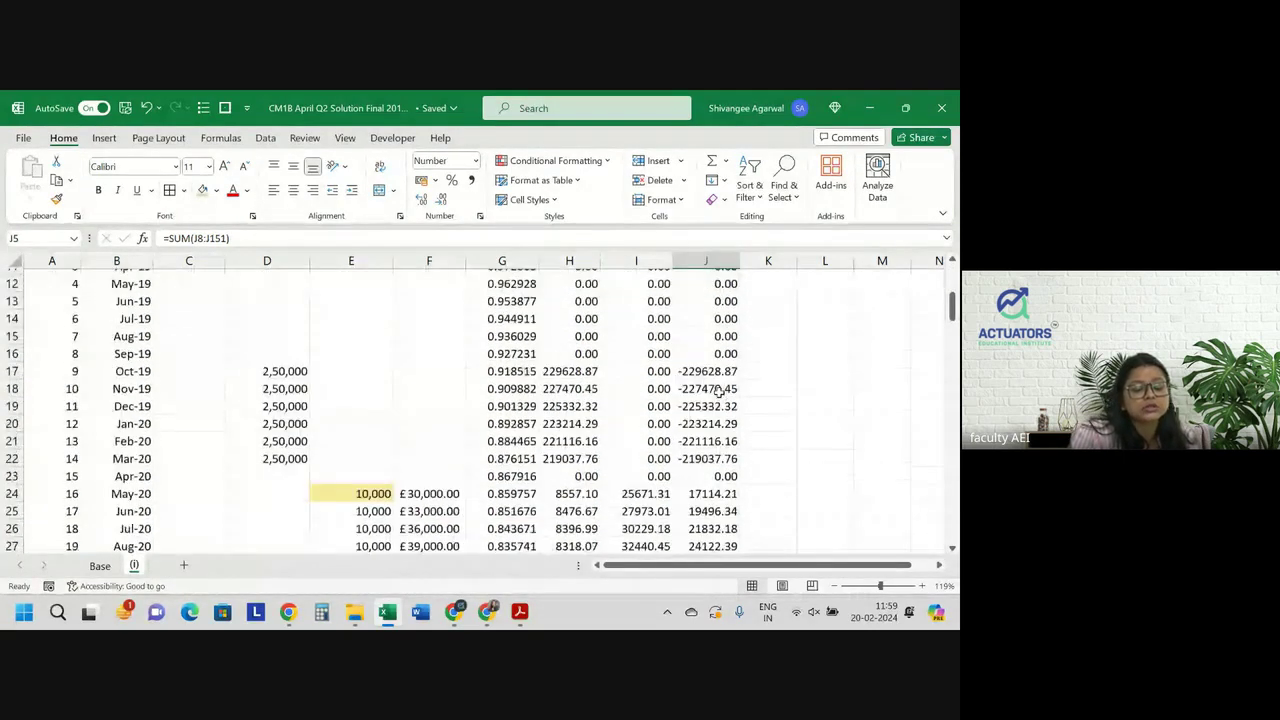
scroll(718, 393, down, 2)
scroll(718, 393, up, 4)
scroll(718, 393, up, 1)
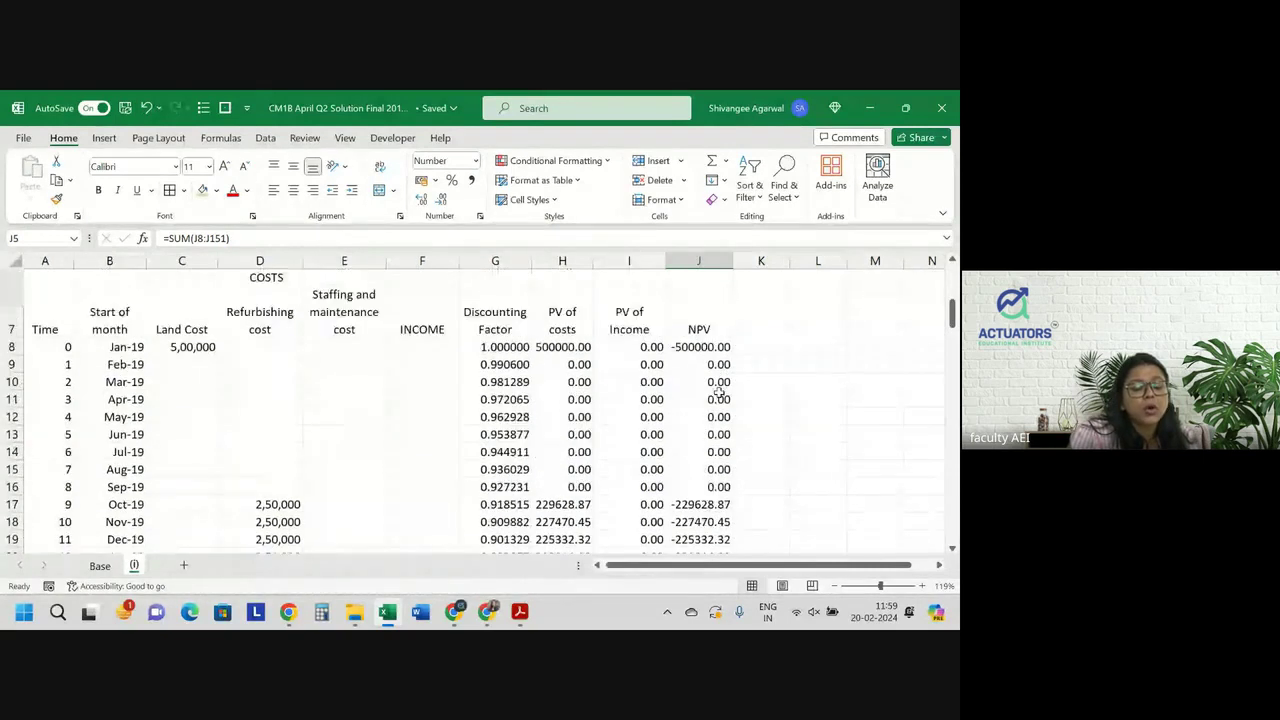
scroll(718, 393, up, 1)
scroll(718, 393, down, 4)
scroll(718, 393, down, 1)
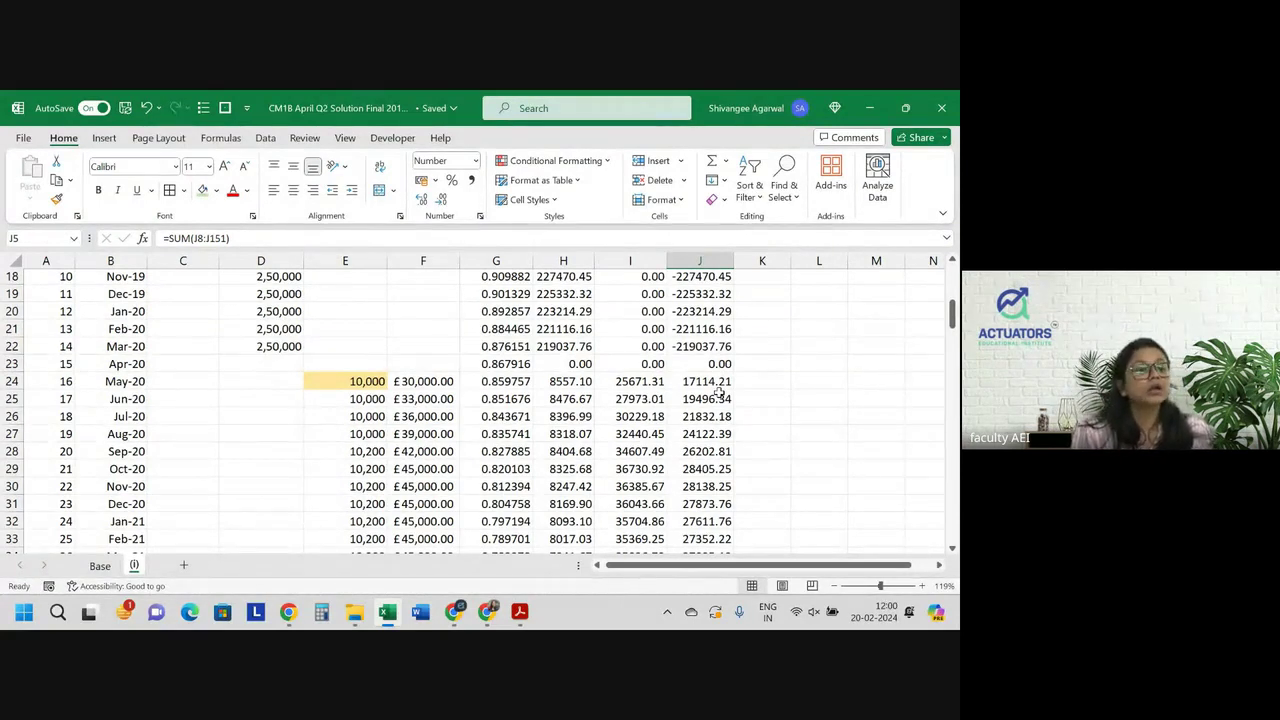
scroll(718, 393, up, 3)
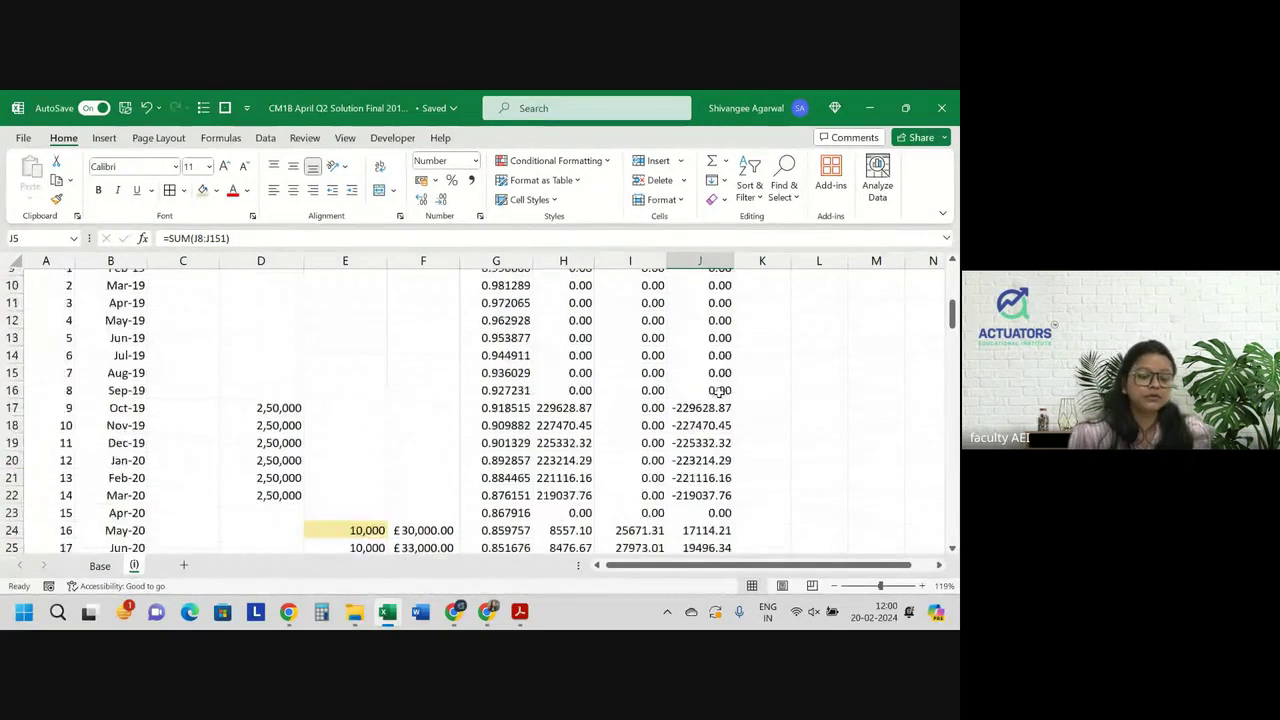
scroll(705, 440, up, 1)
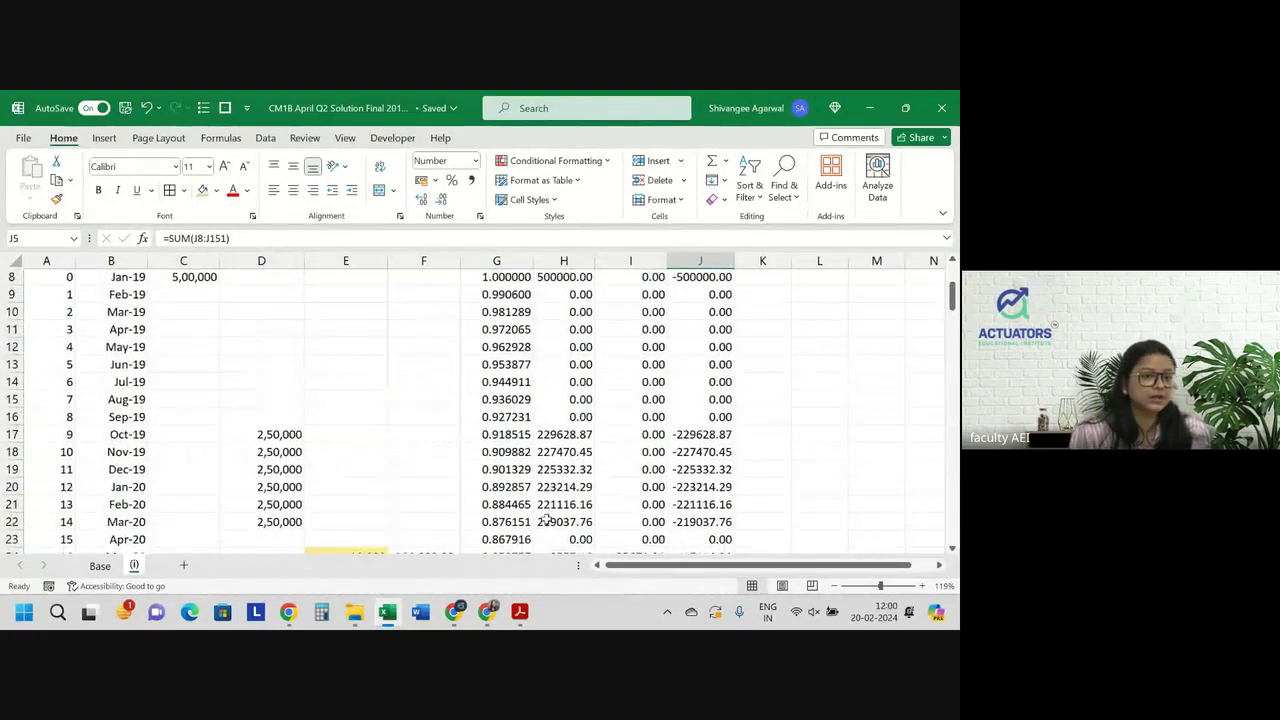
scroll(549, 521, up, 1)
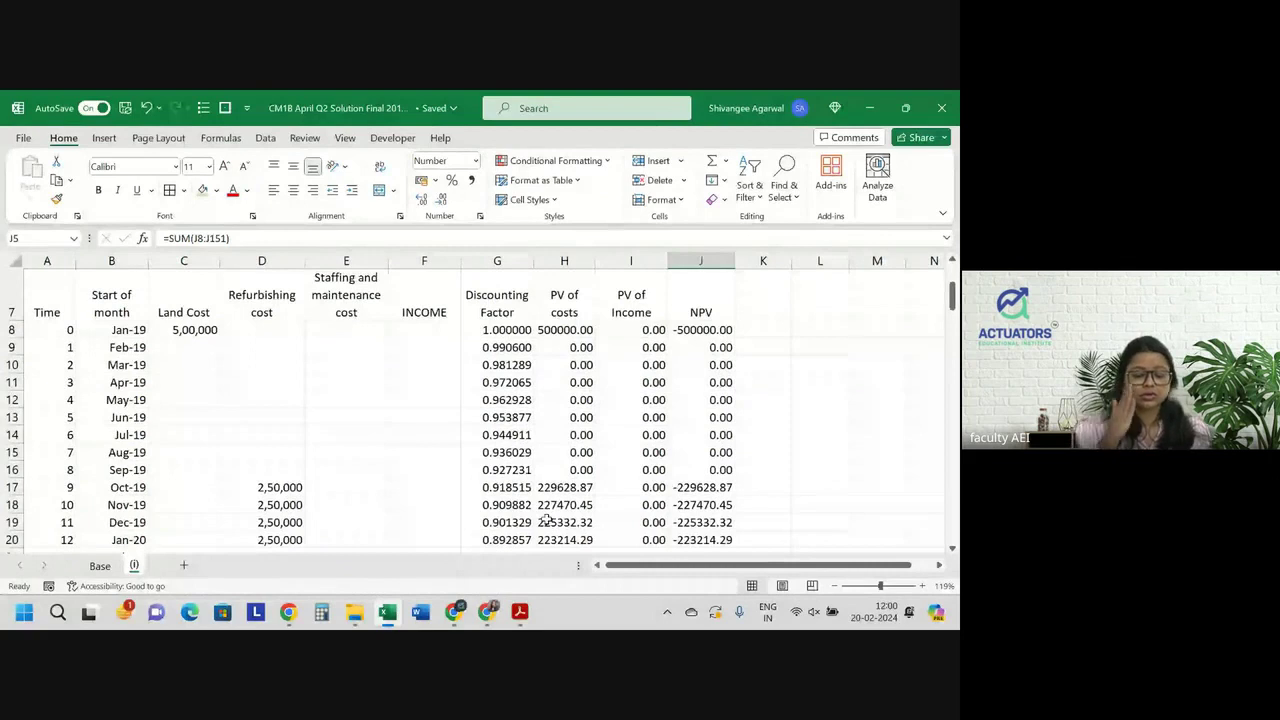
scroll(549, 521, up, 2)
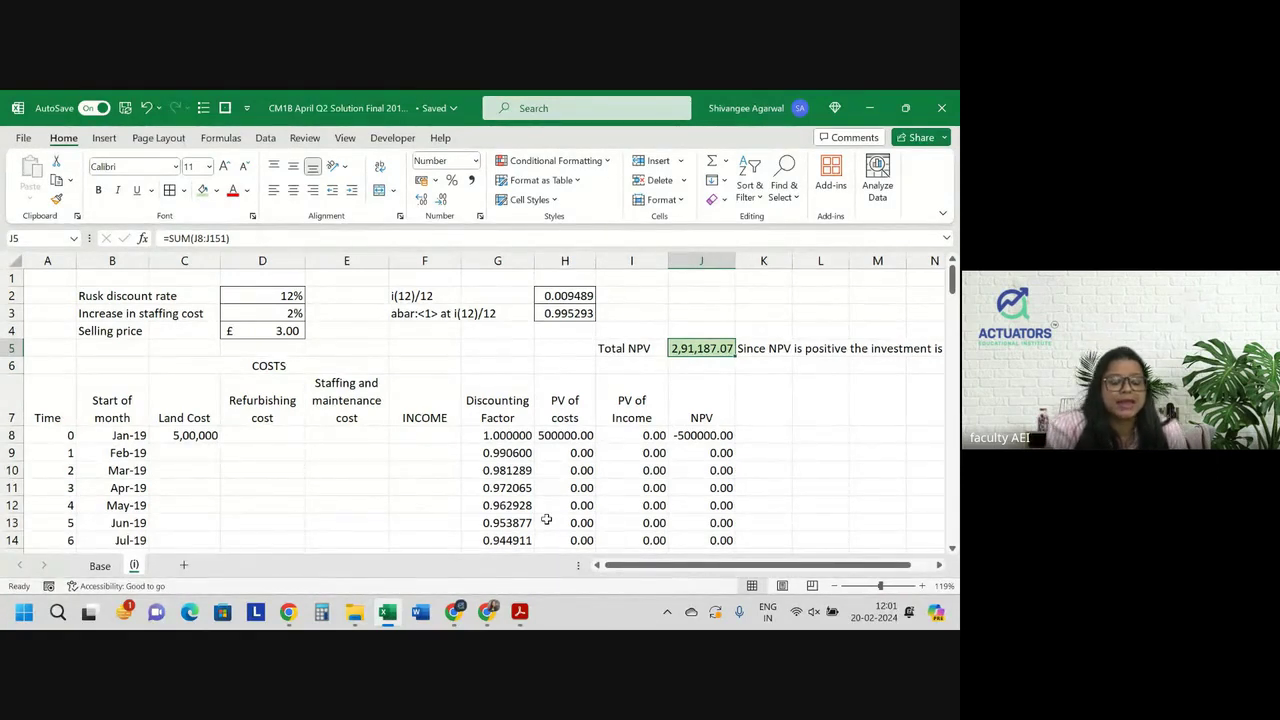
scroll(547, 519, down, 2)
click(512, 489)
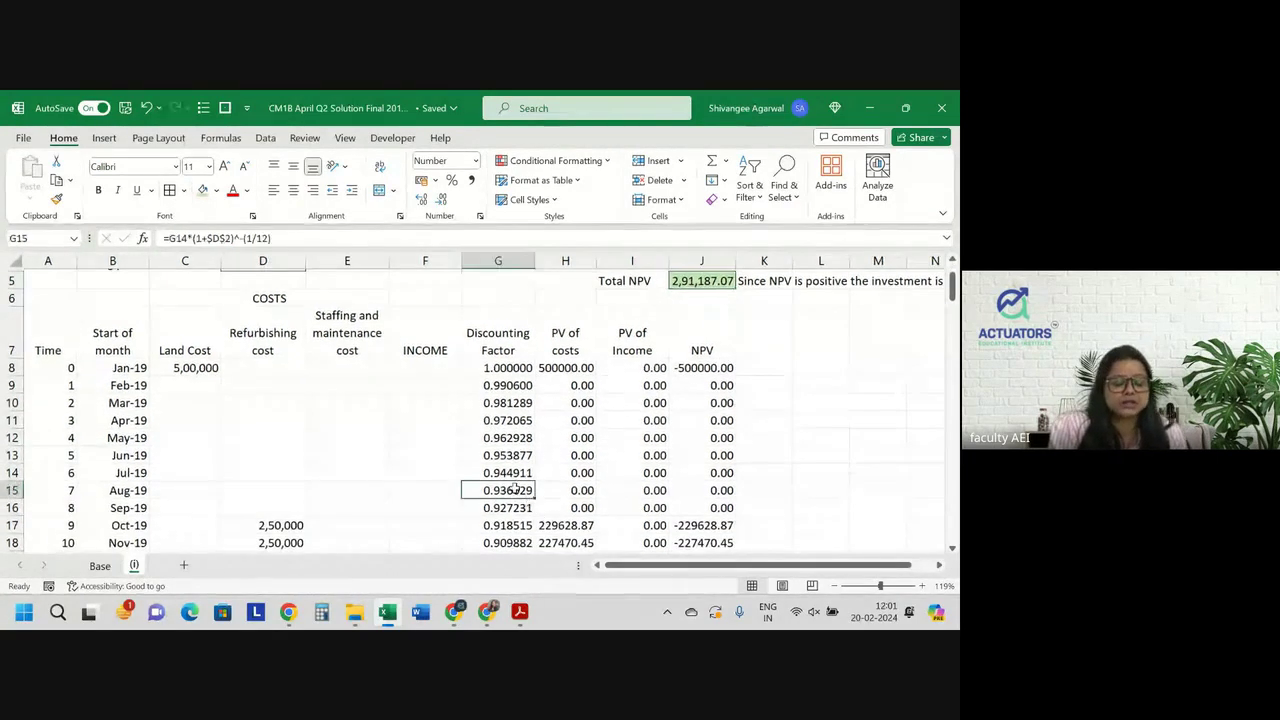
key(ctrl+Down)
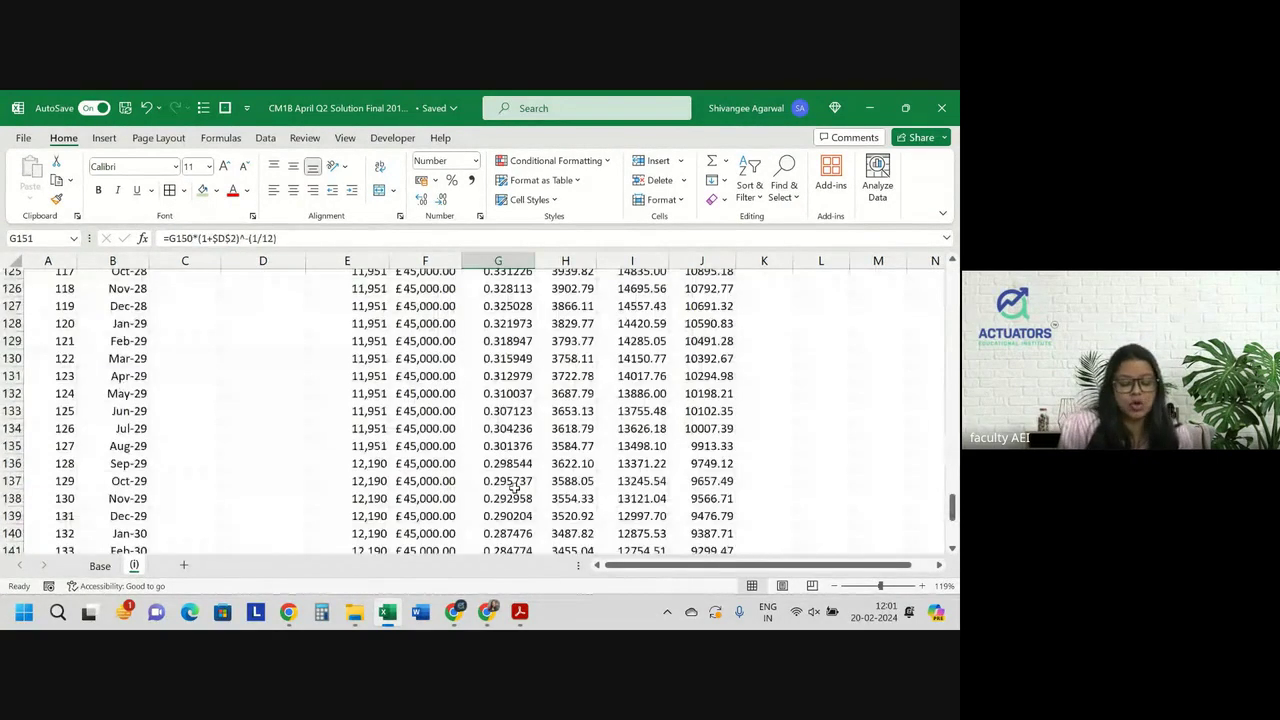
scroll(513, 487, down, 5)
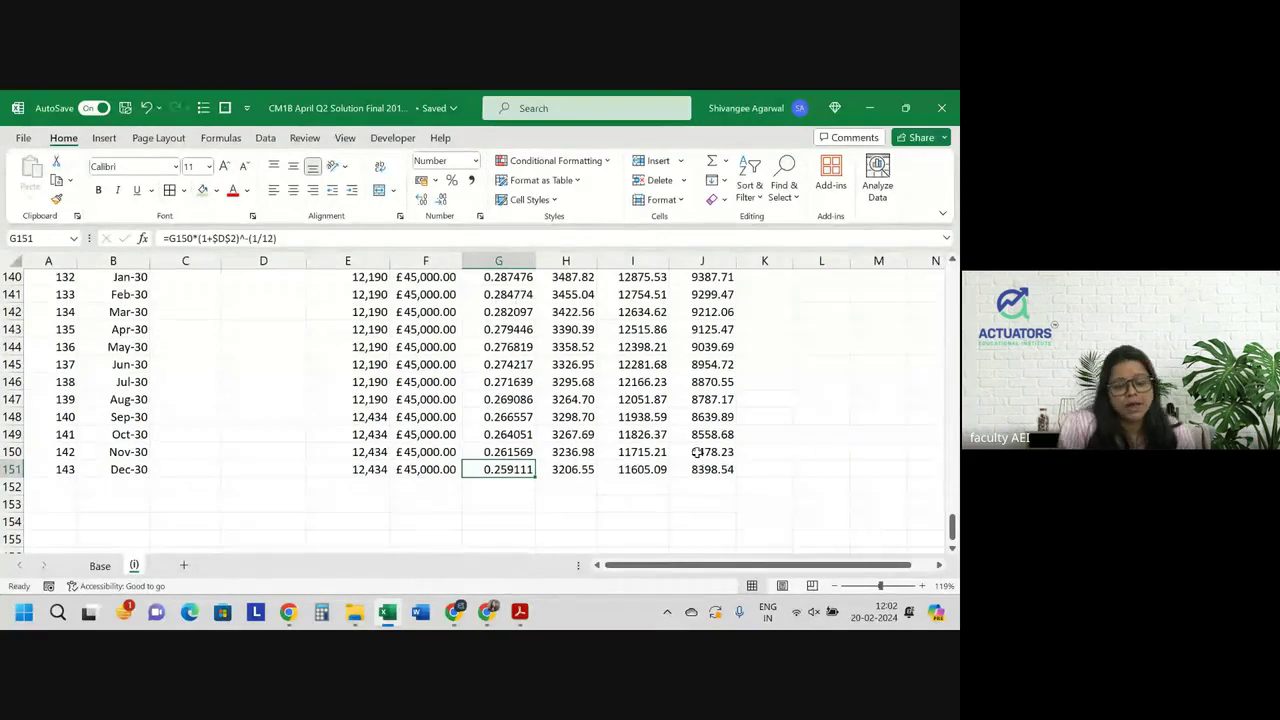
click(702, 399)
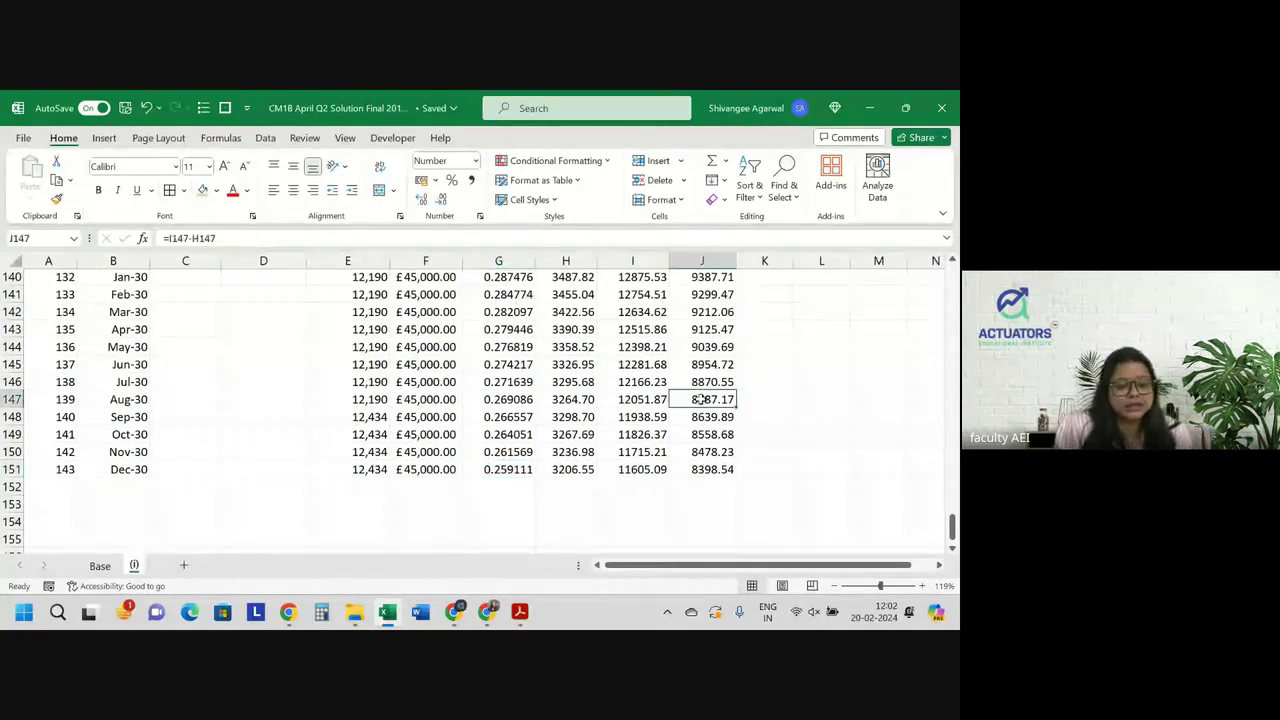
key(ctrl+Up)
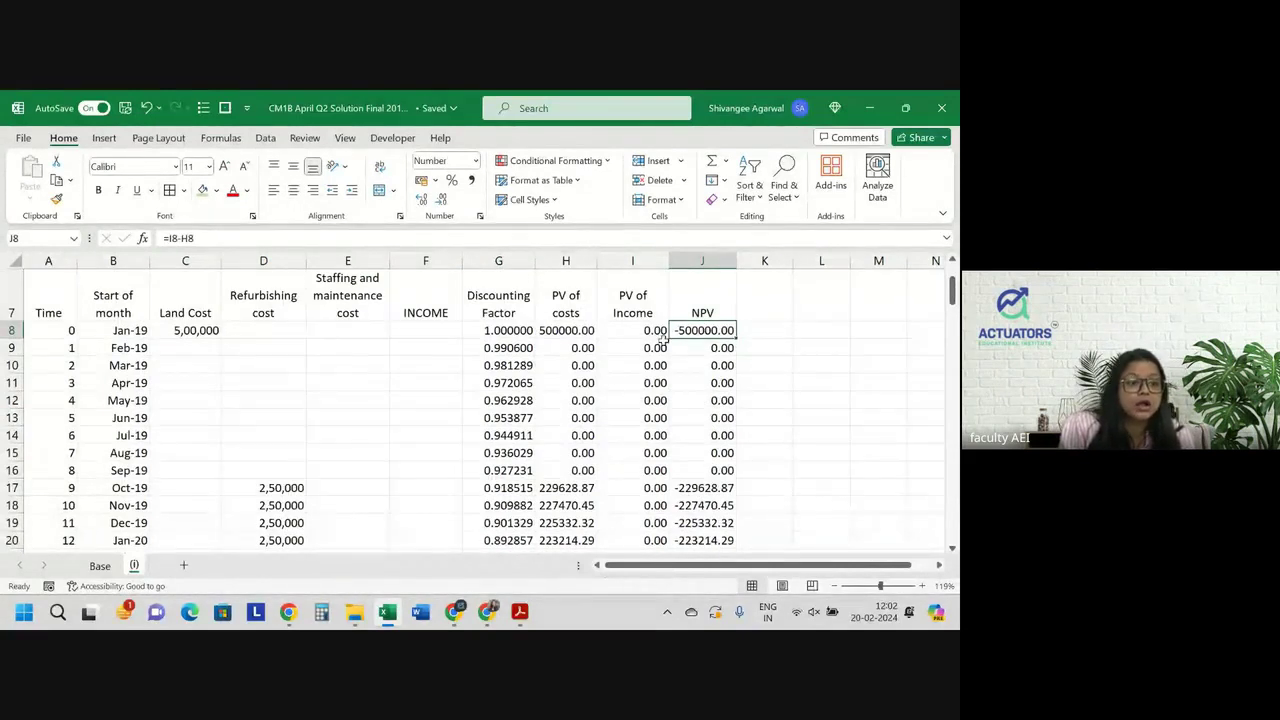
scroll(663, 341, up, 1)
drag(498, 330, 498, 443)
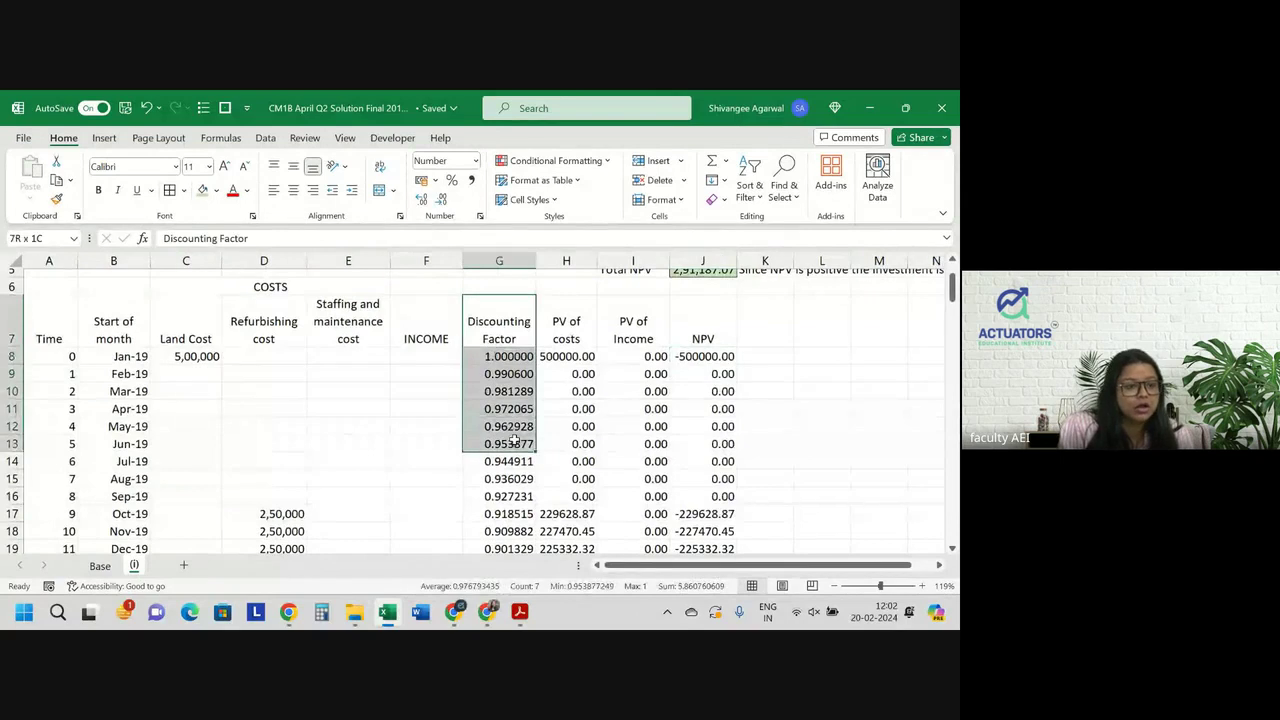
drag(556, 338, 588, 455)
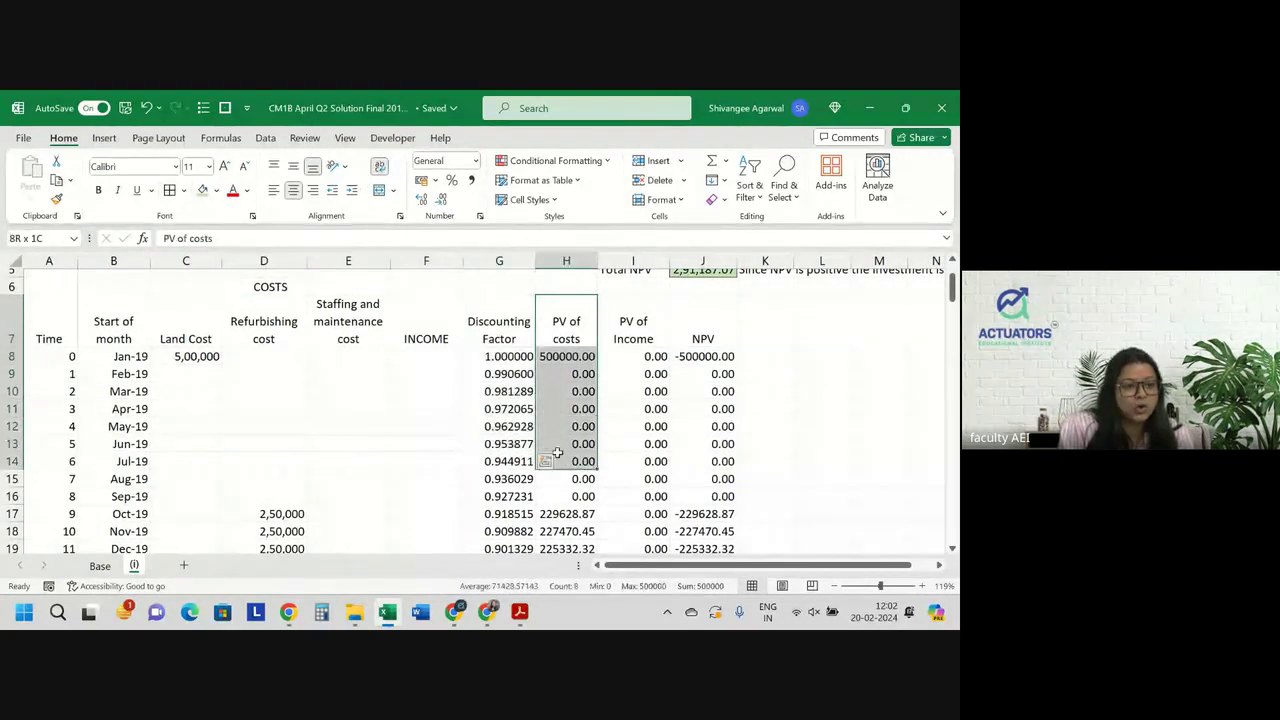
click(490, 373)
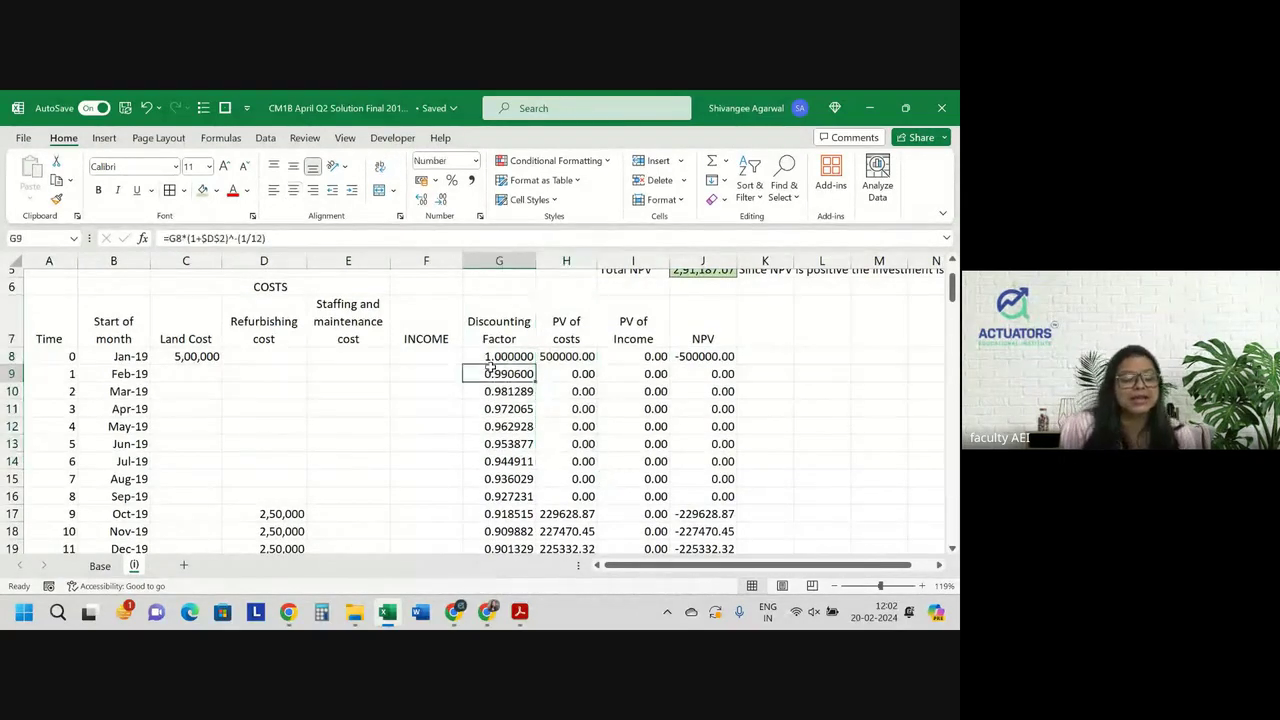
scroll(490, 370, up, 1)
scroll(490, 367, up, 1)
scroll(490, 367, up, 1)
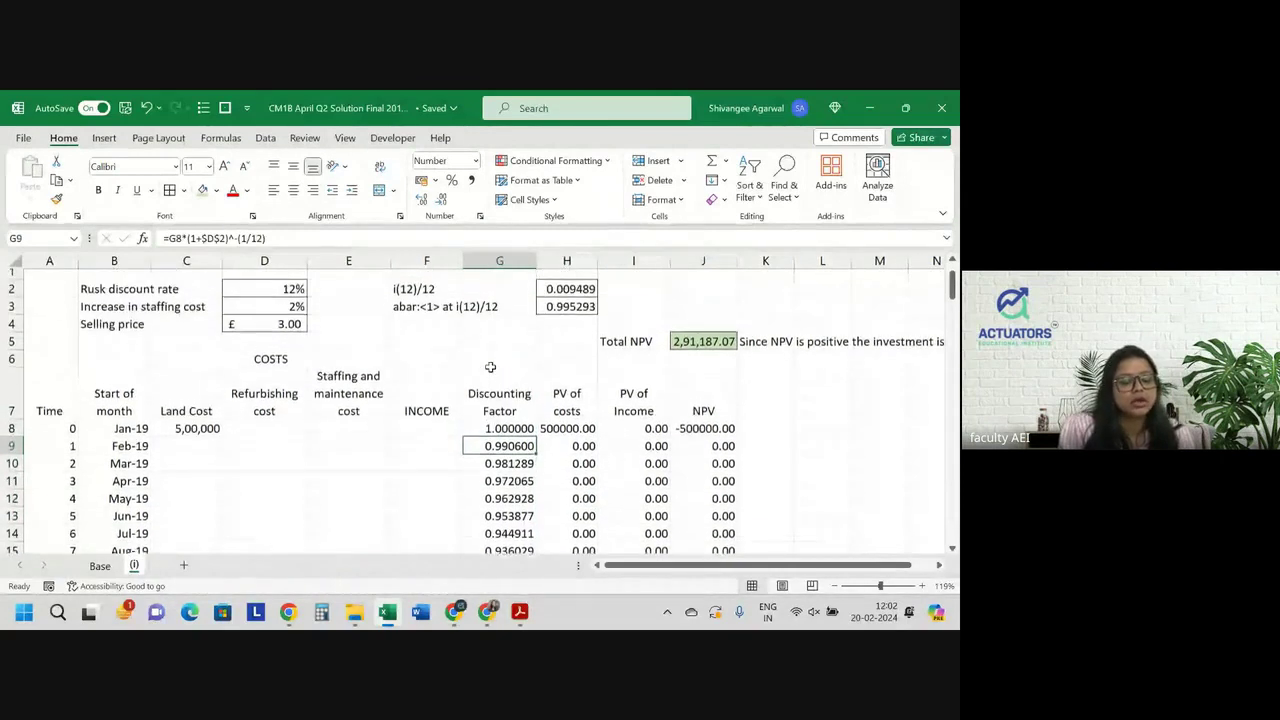
scroll(490, 367, up, 1)
click(575, 309)
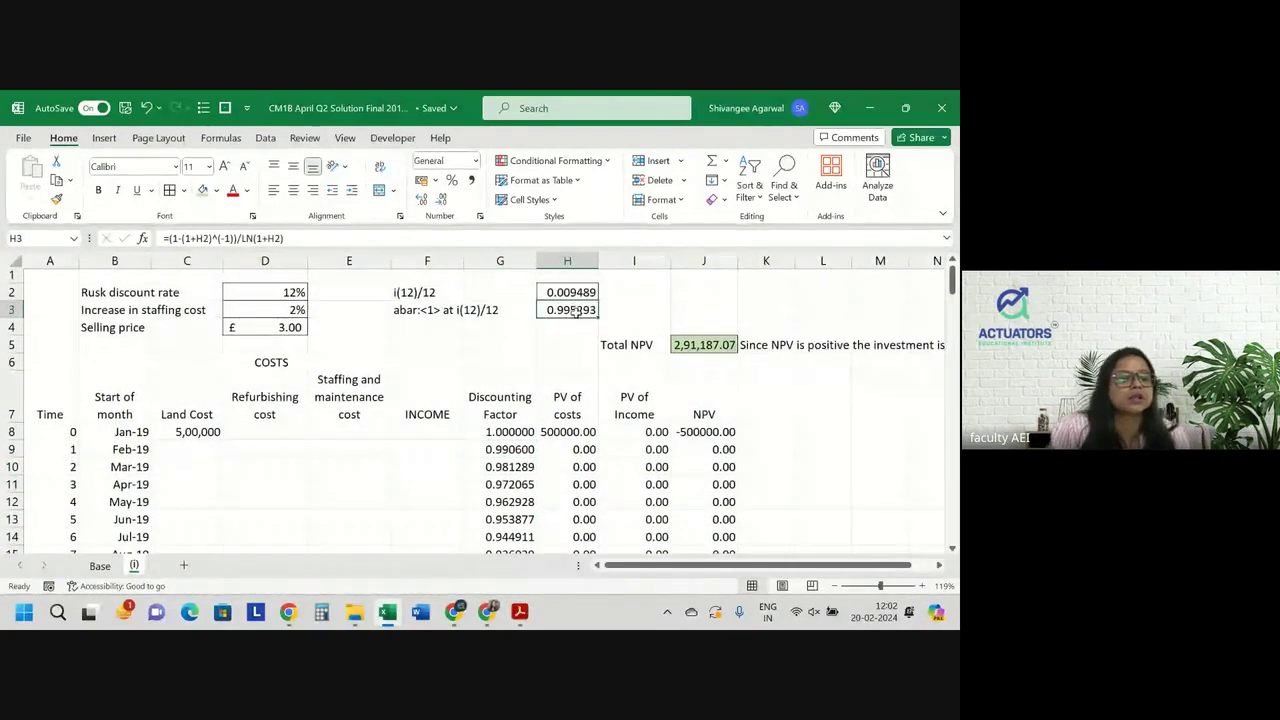
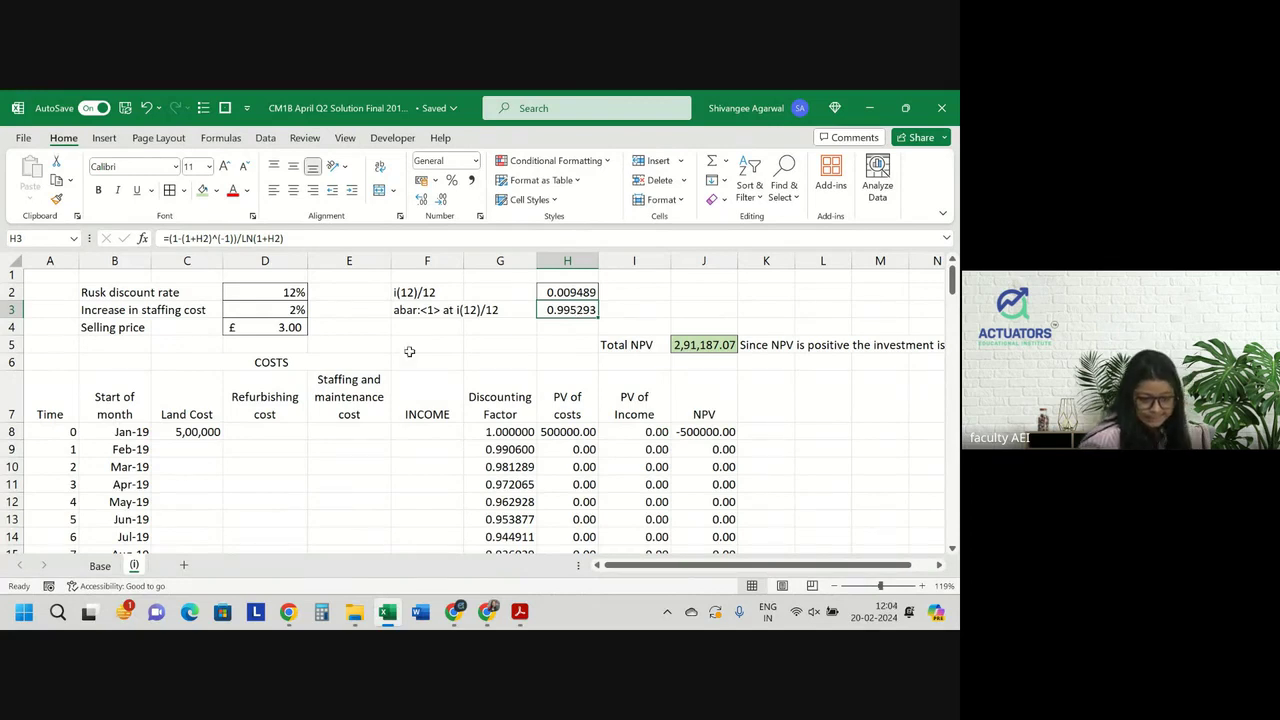
Review the discount factor formulas down to Oct-19 and the month-0 PV of Income formula
scroll(373, 400, down, 3)
scroll(373, 400, down, 1)
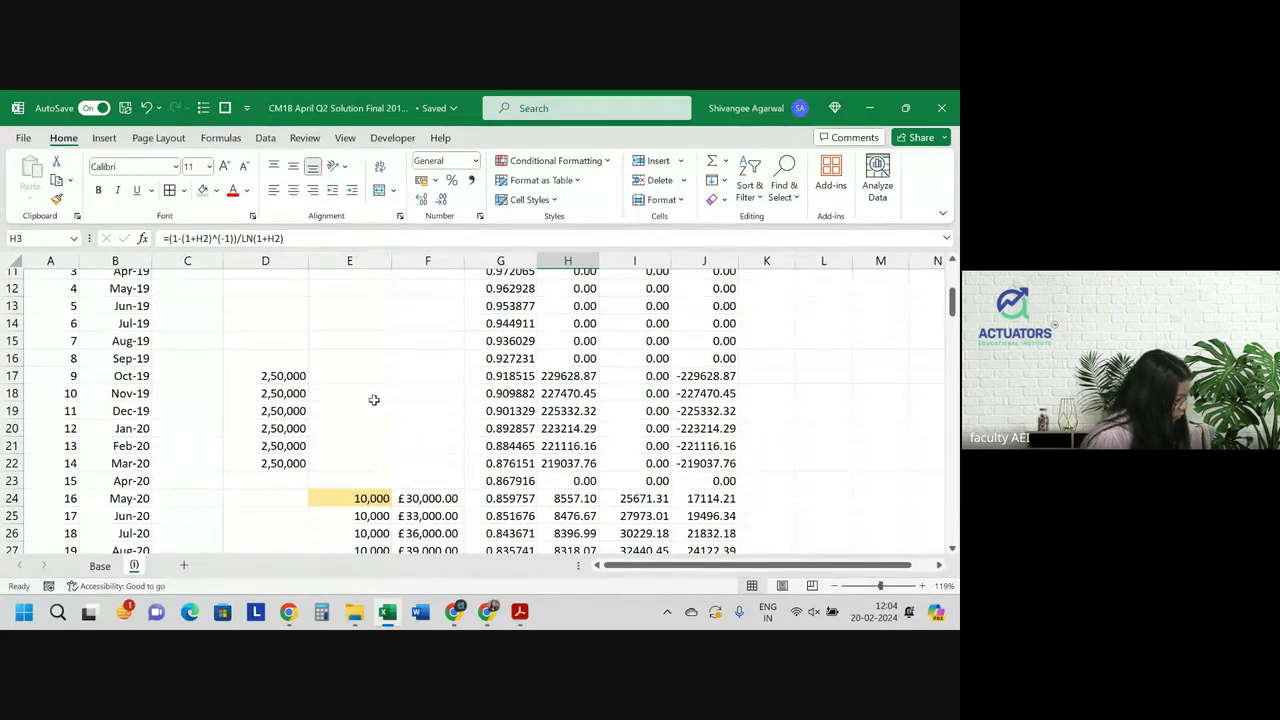
scroll(373, 400, up, 4)
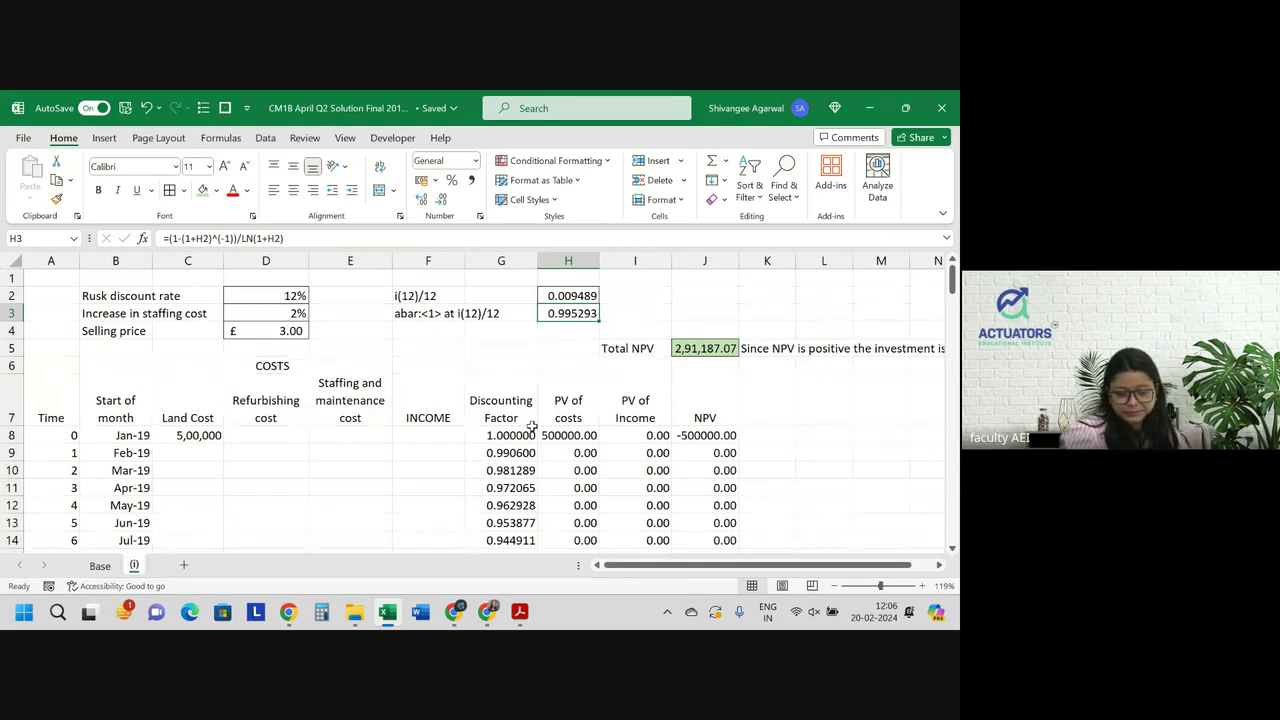
scroll(532, 427, down, 2)
scroll(532, 427, down, 1)
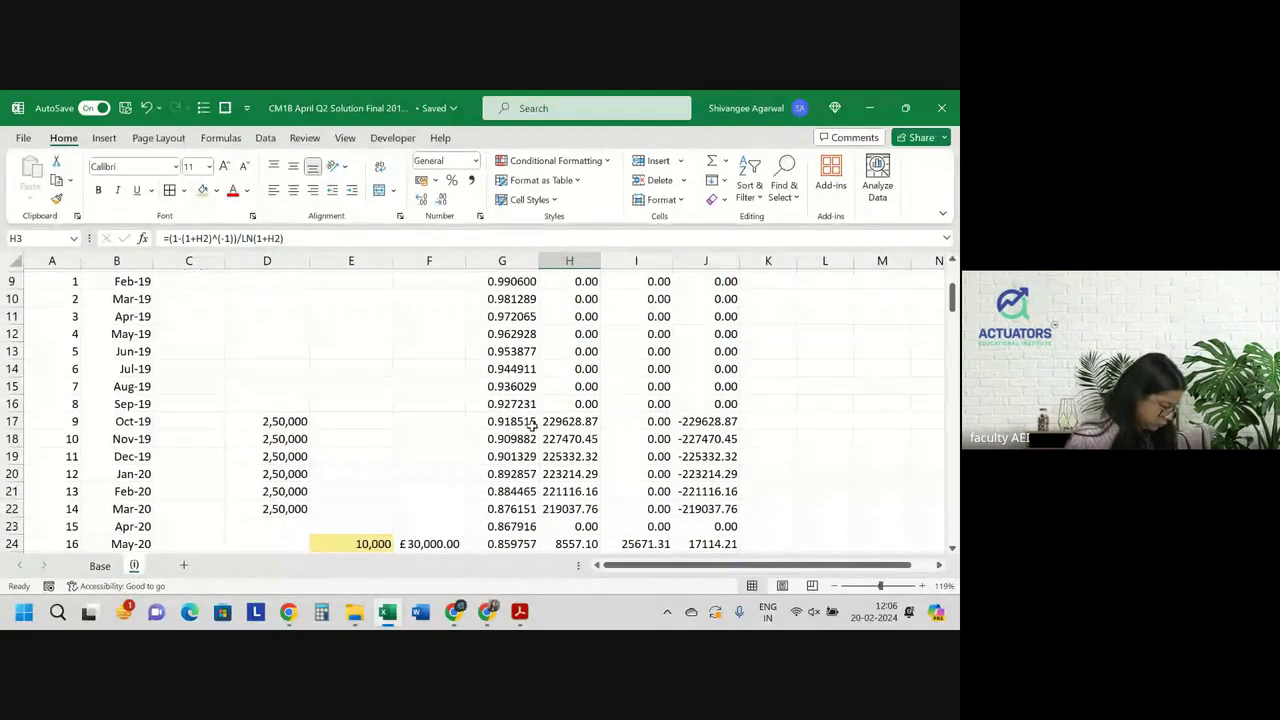
click(533, 424)
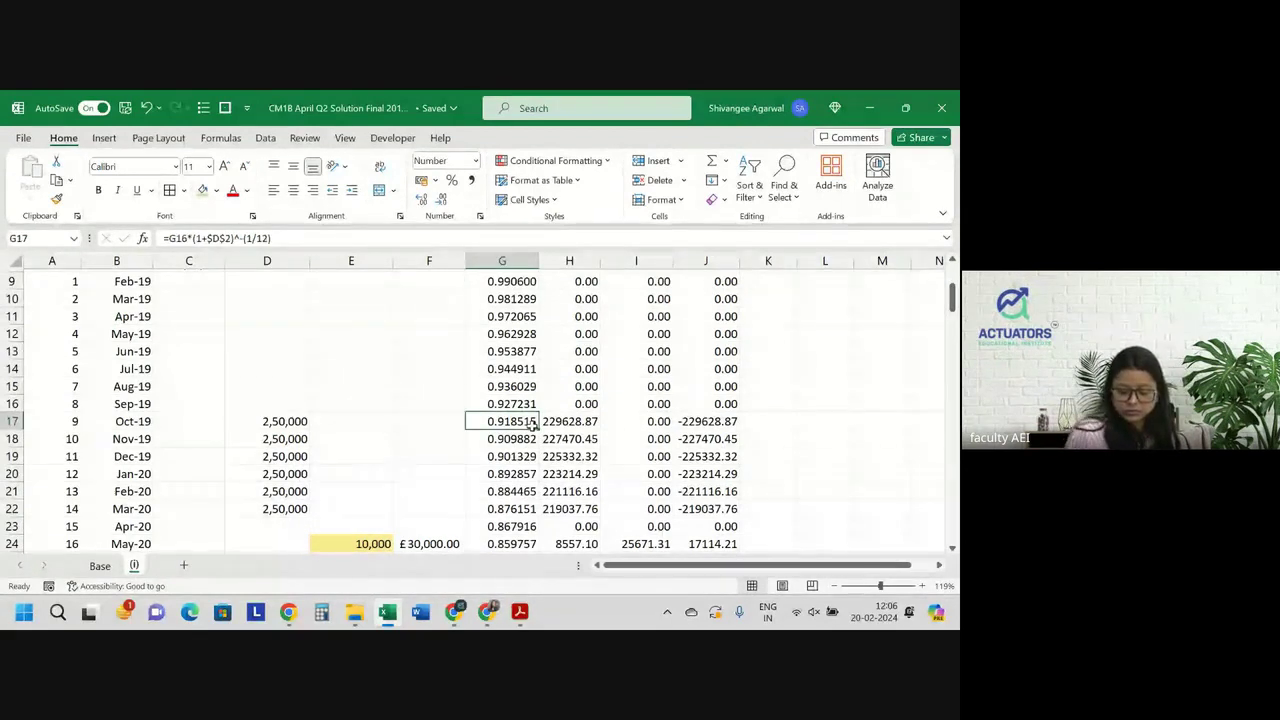
key(ctrl+Down)
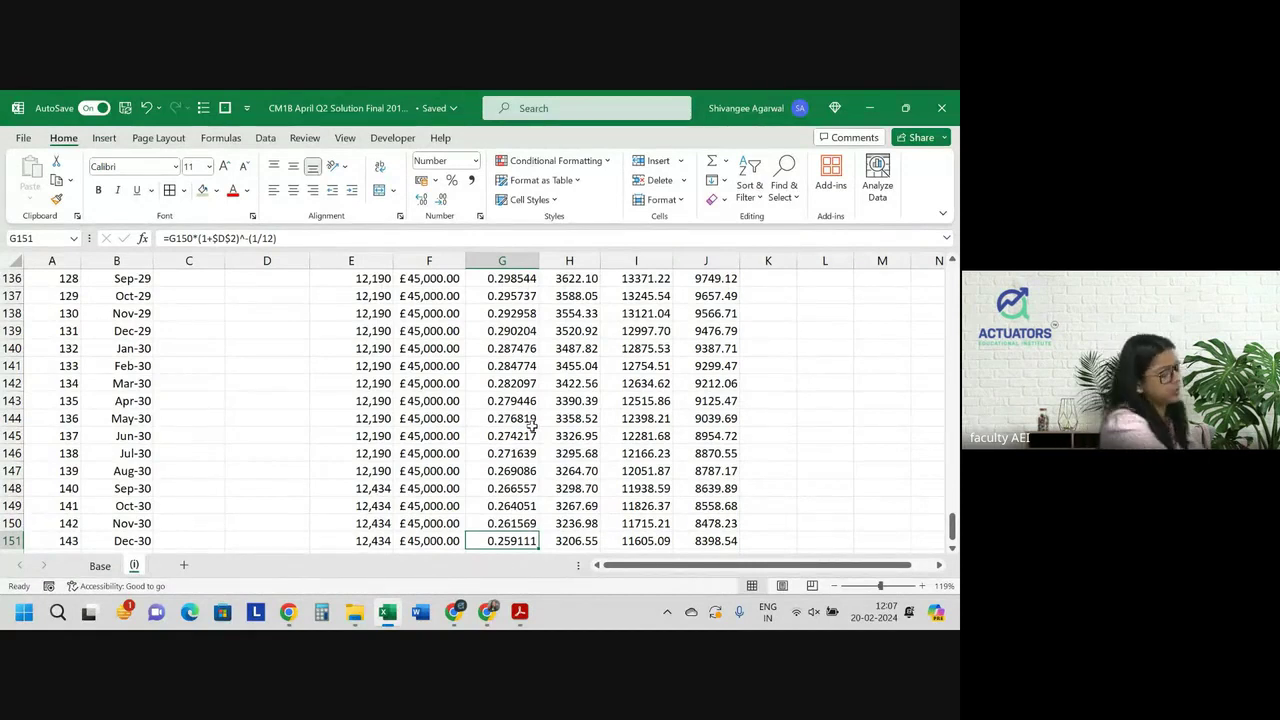
key(ctrl+Up)
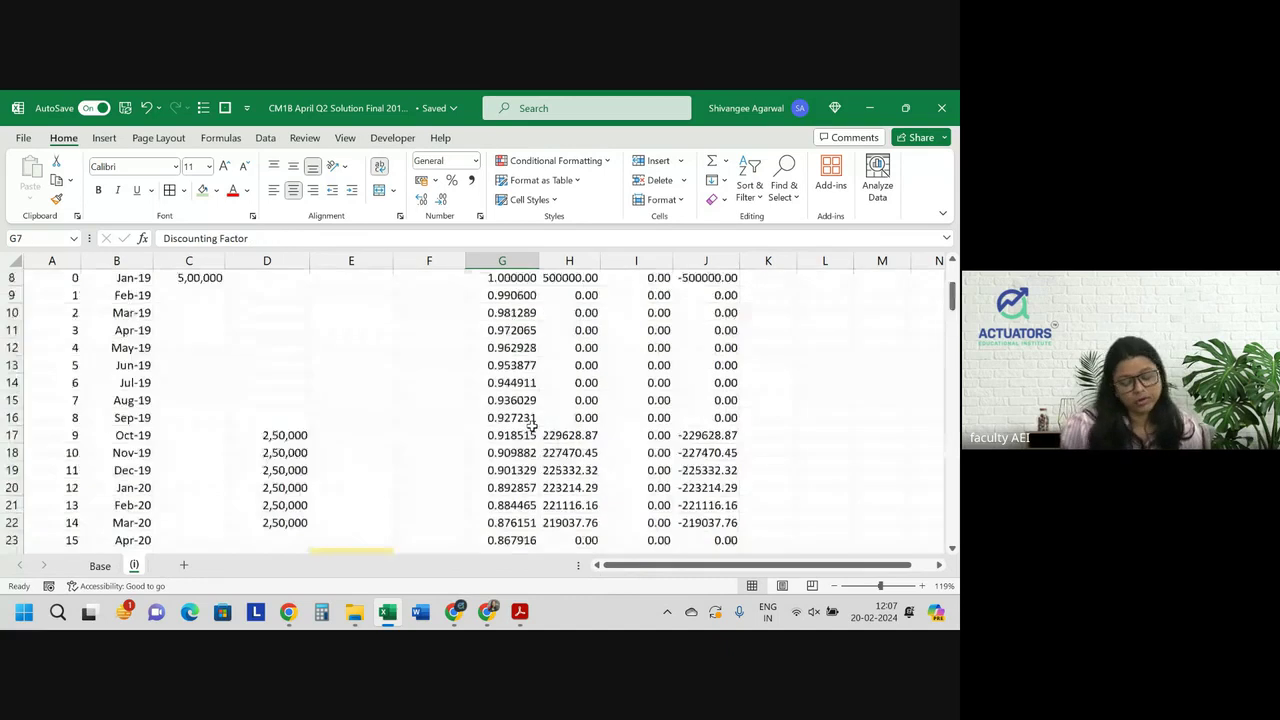
click(619, 316)
click(621, 330)
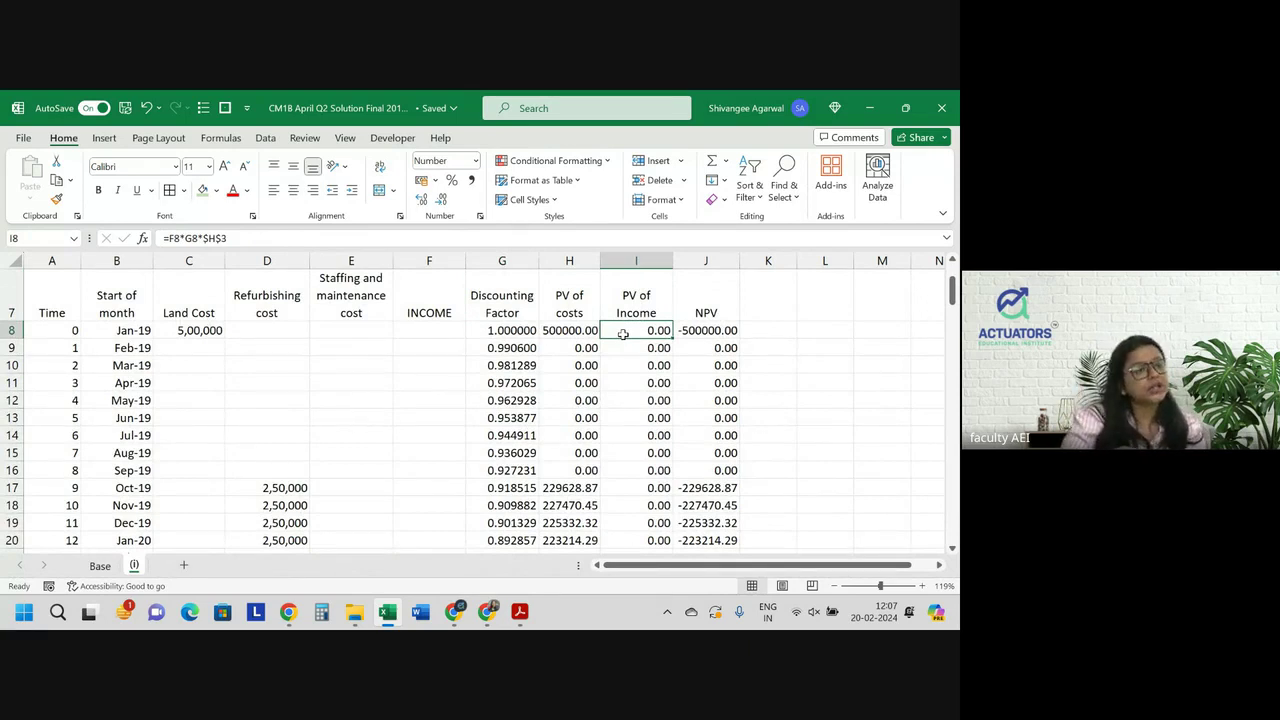
scroll(622, 334, up, 1)
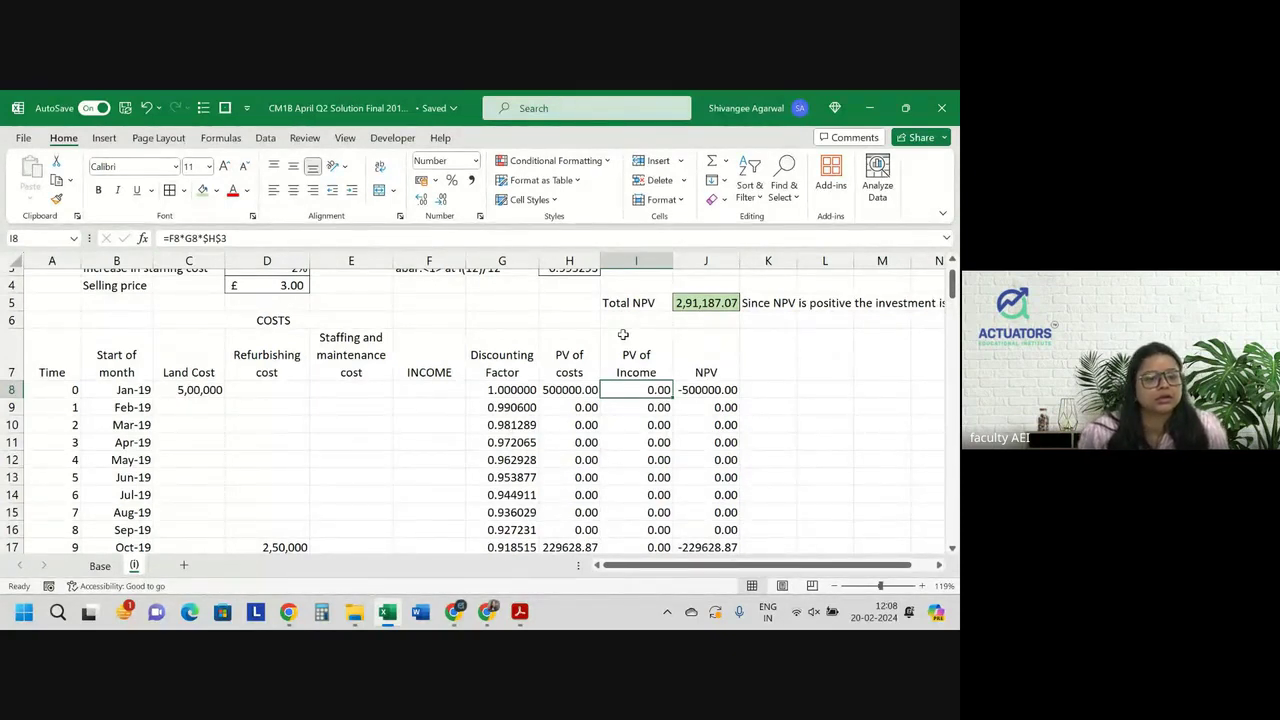
click(788, 424)
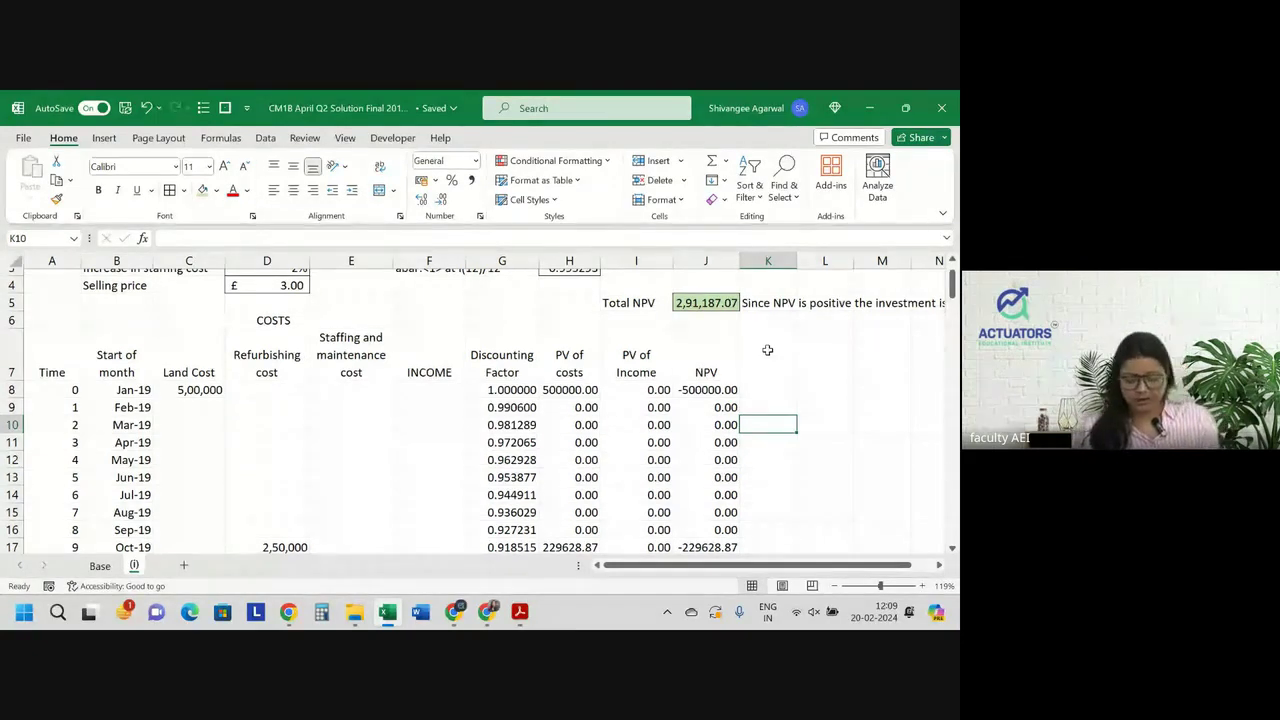
Head K7 'Running NPV' and set K8 to =J8
click(767, 362)
text(Runni)
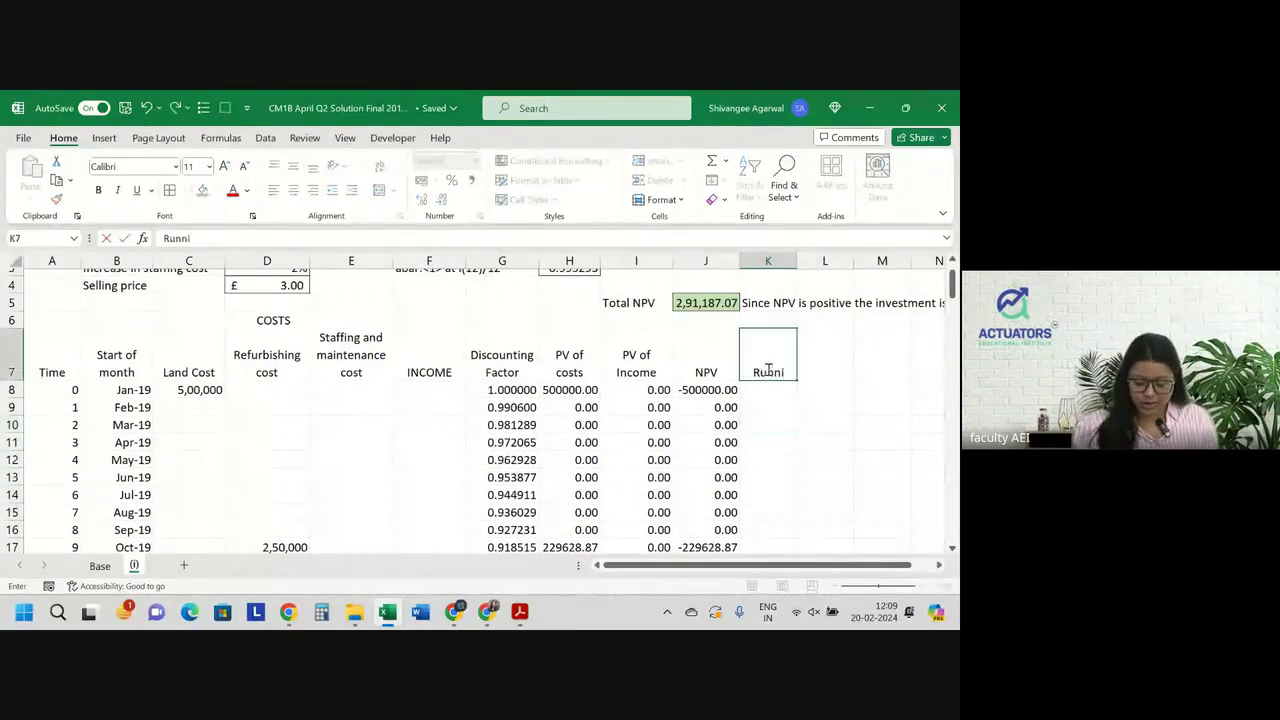
text(g)
key(BackSpace)
text(ng)
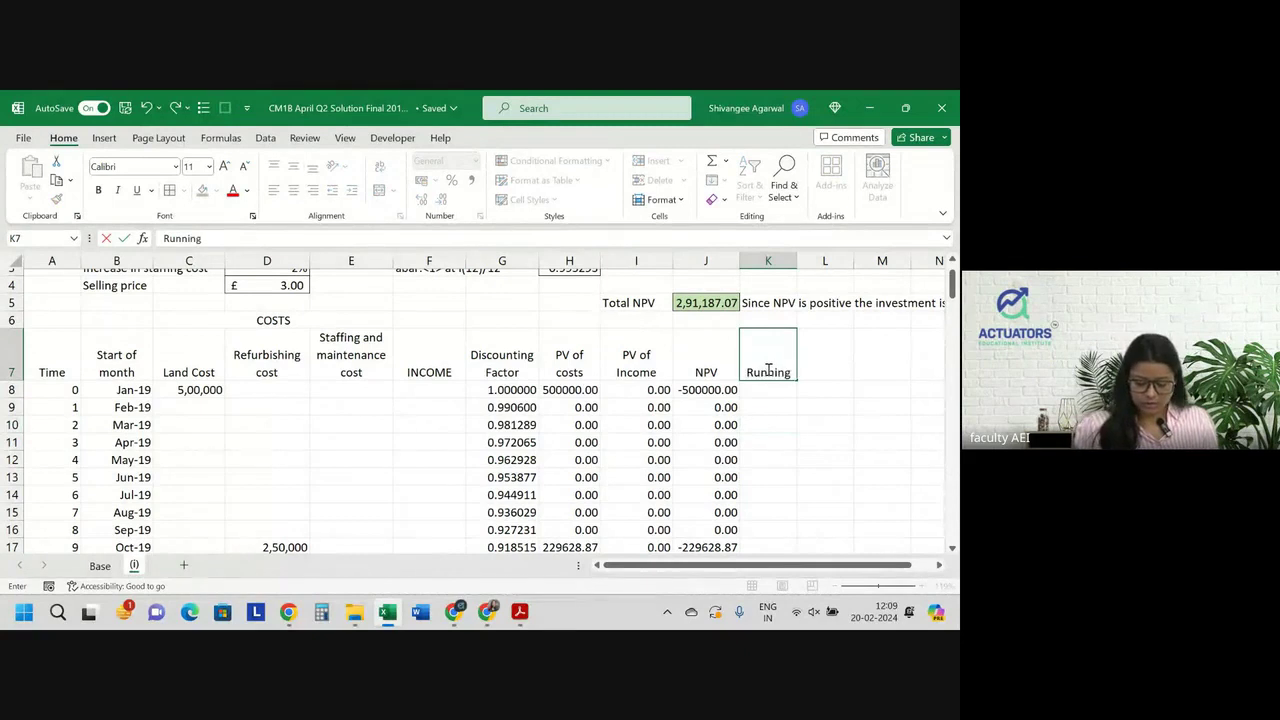
text( NP)
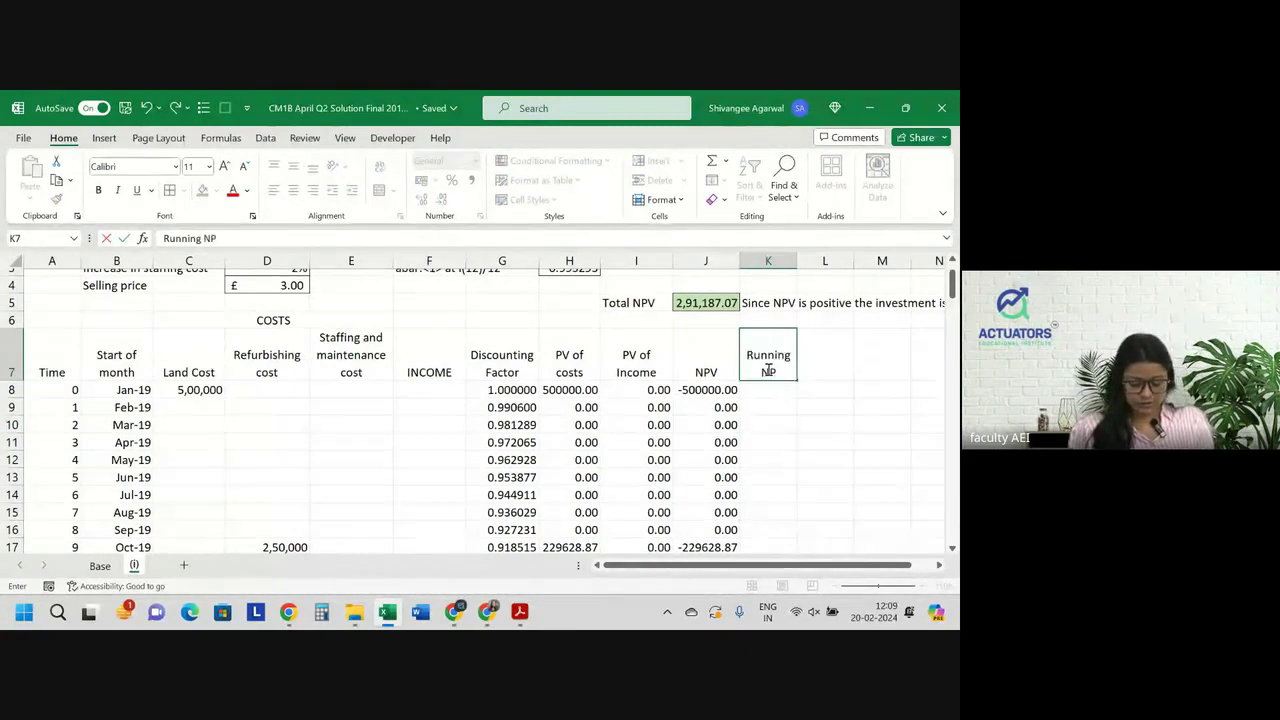
text(V)
key(Return)
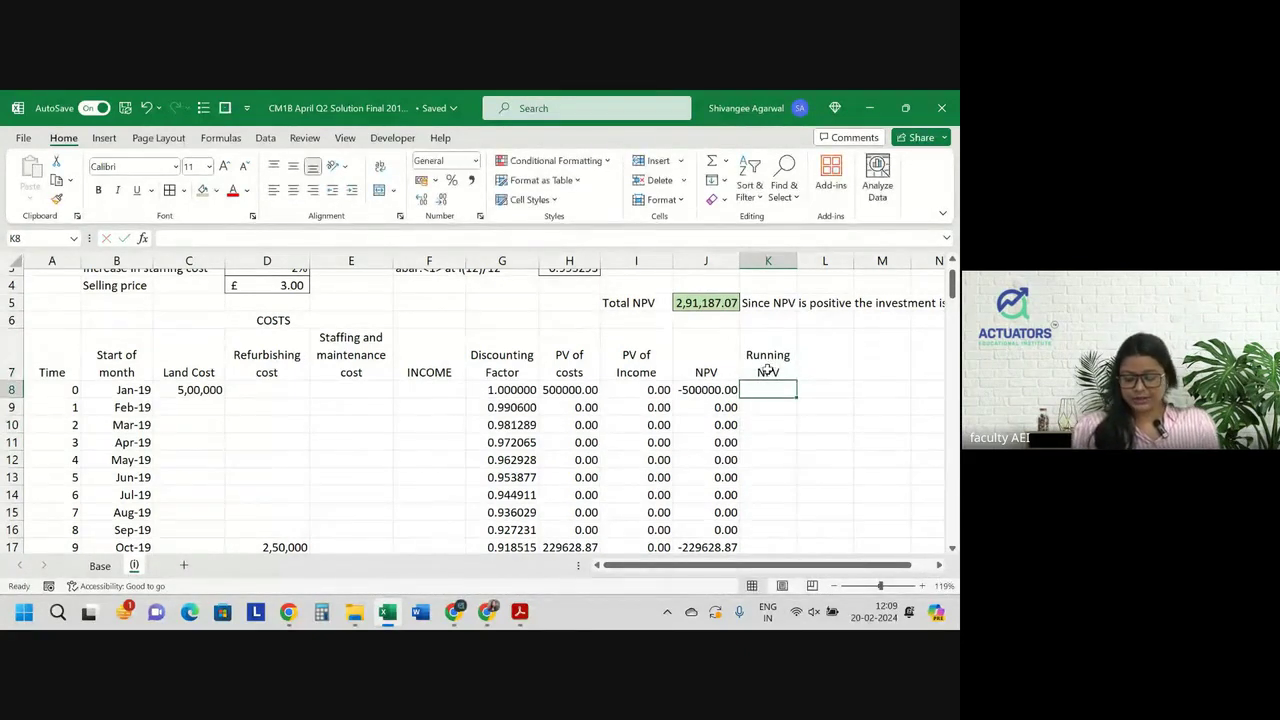
text(=)
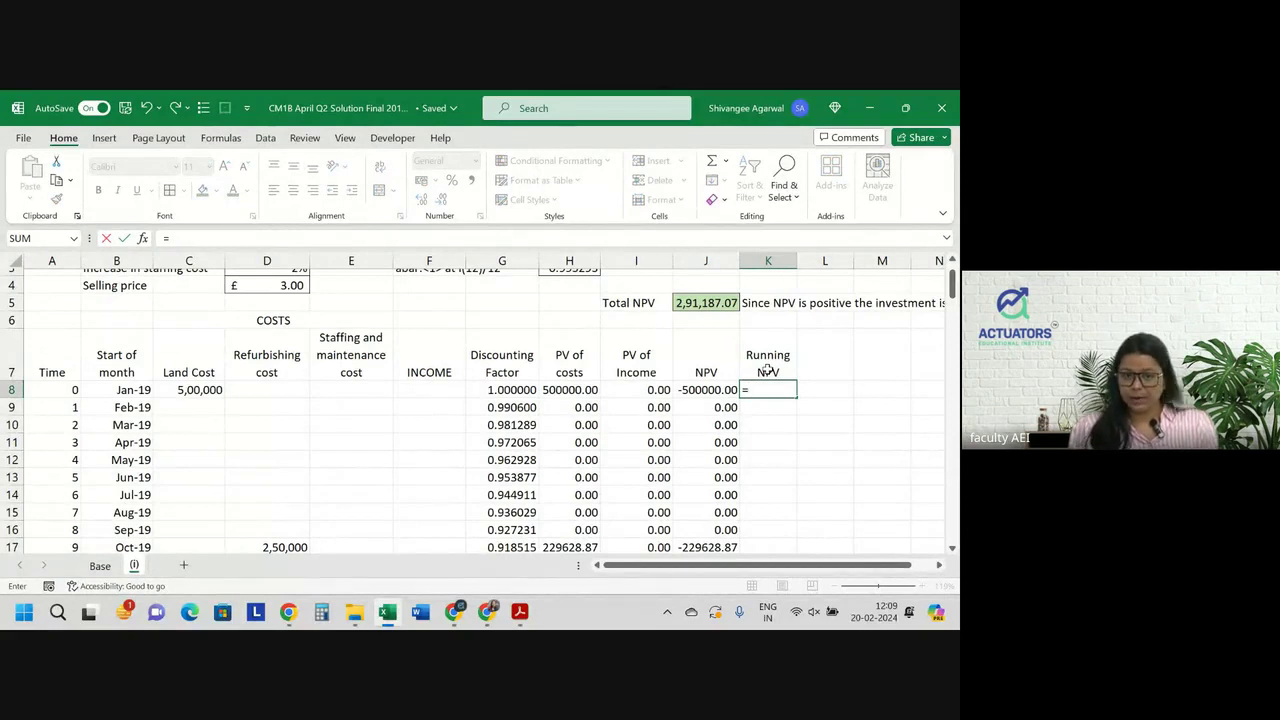
key(Left)
key(Return)
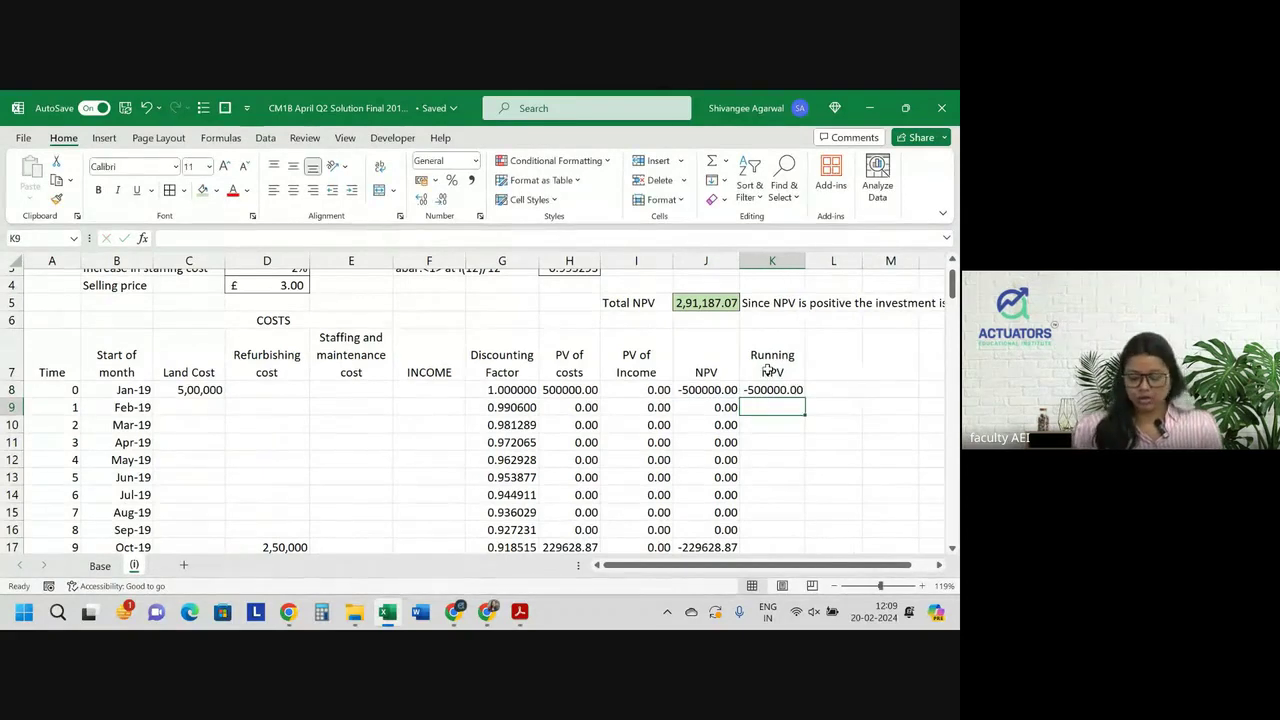
Enter =SUM($J$8:J9) in K9 and fill the running total down column K
text(=)
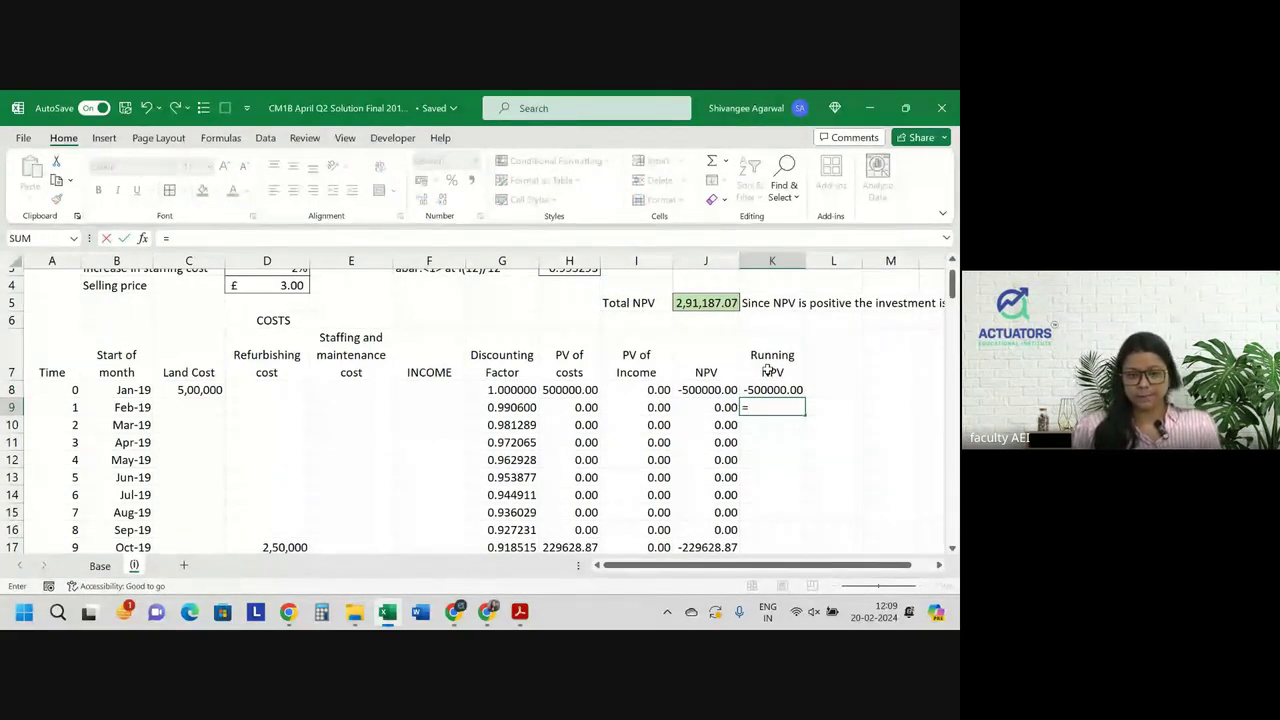
text(sum)
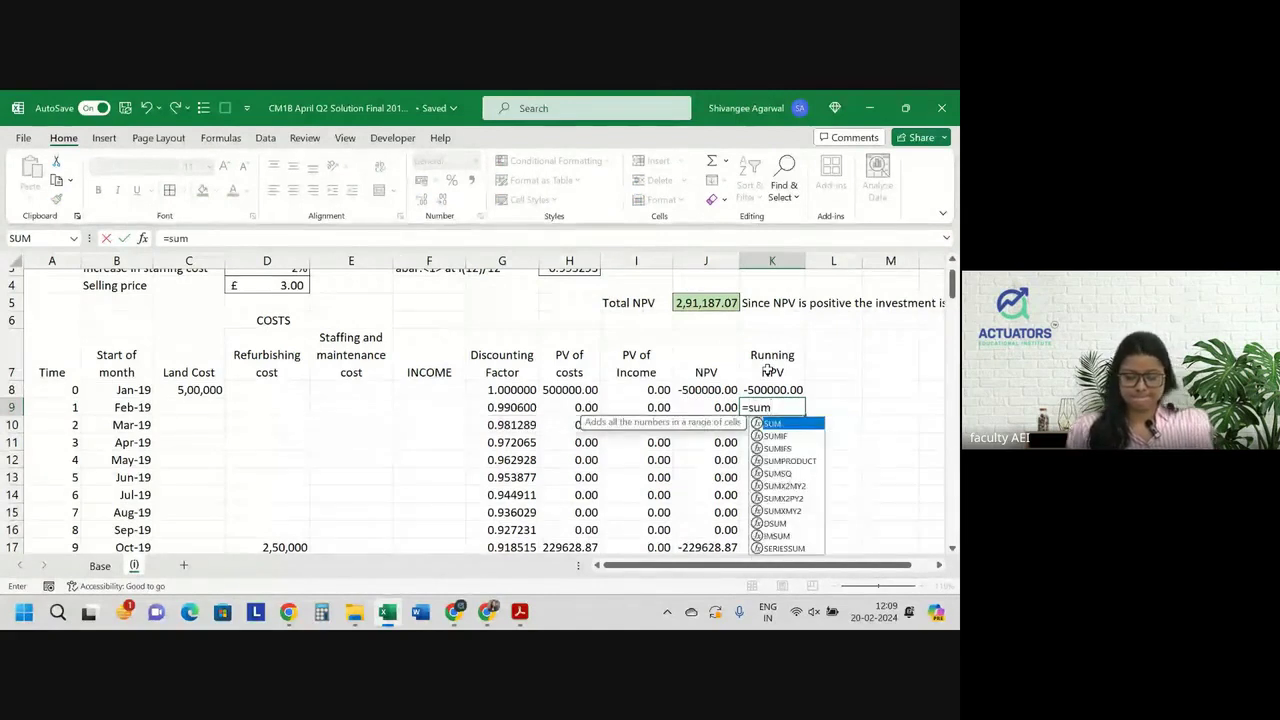
text(()
key(Left)
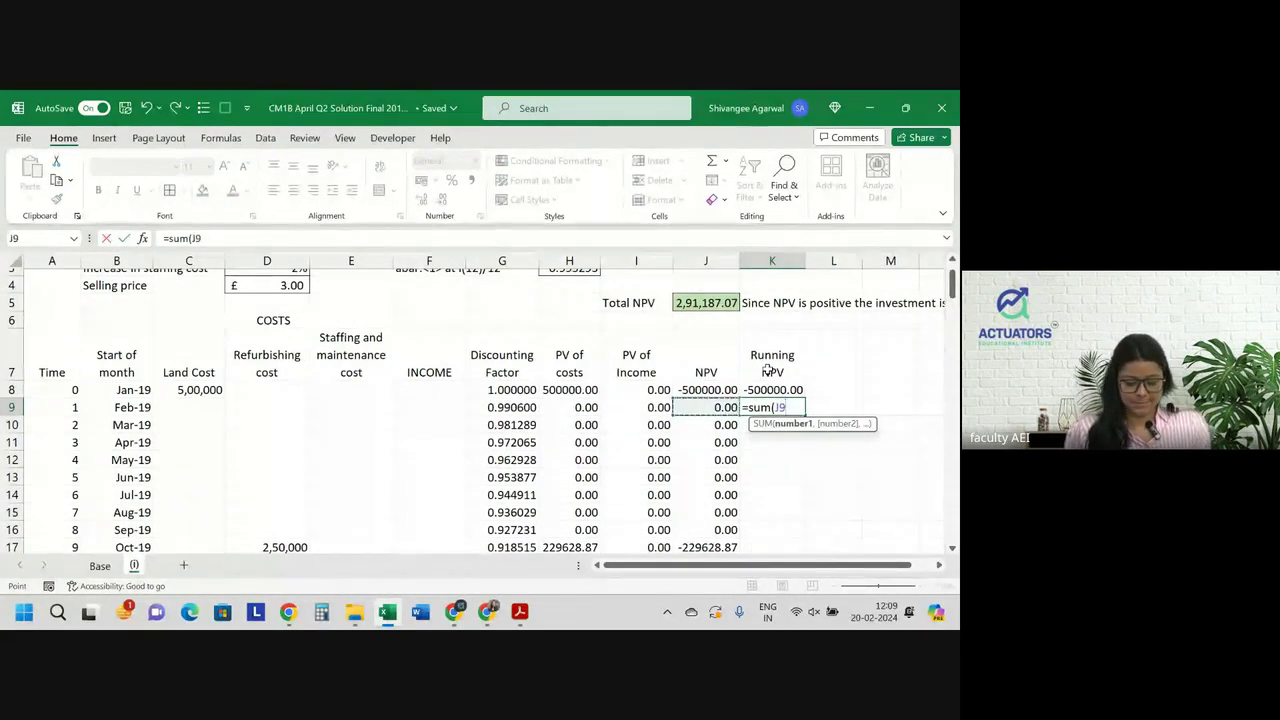
key(shift+Up)
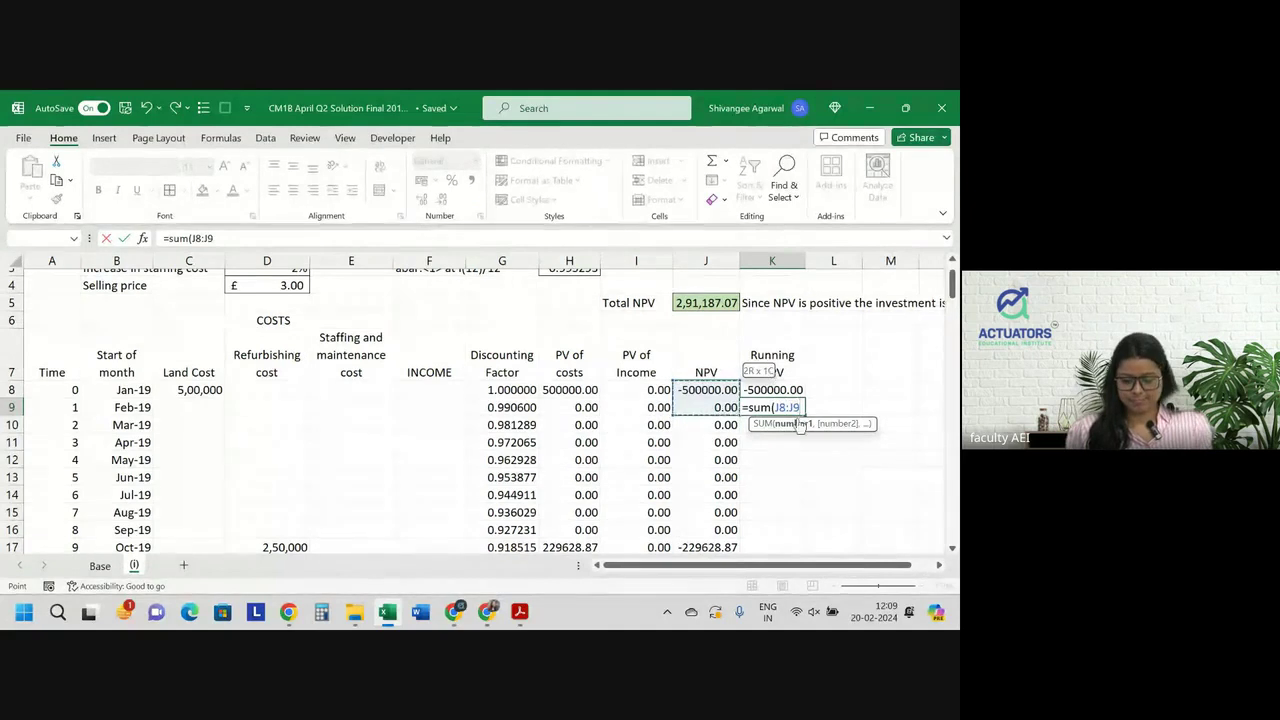
click(785, 407)
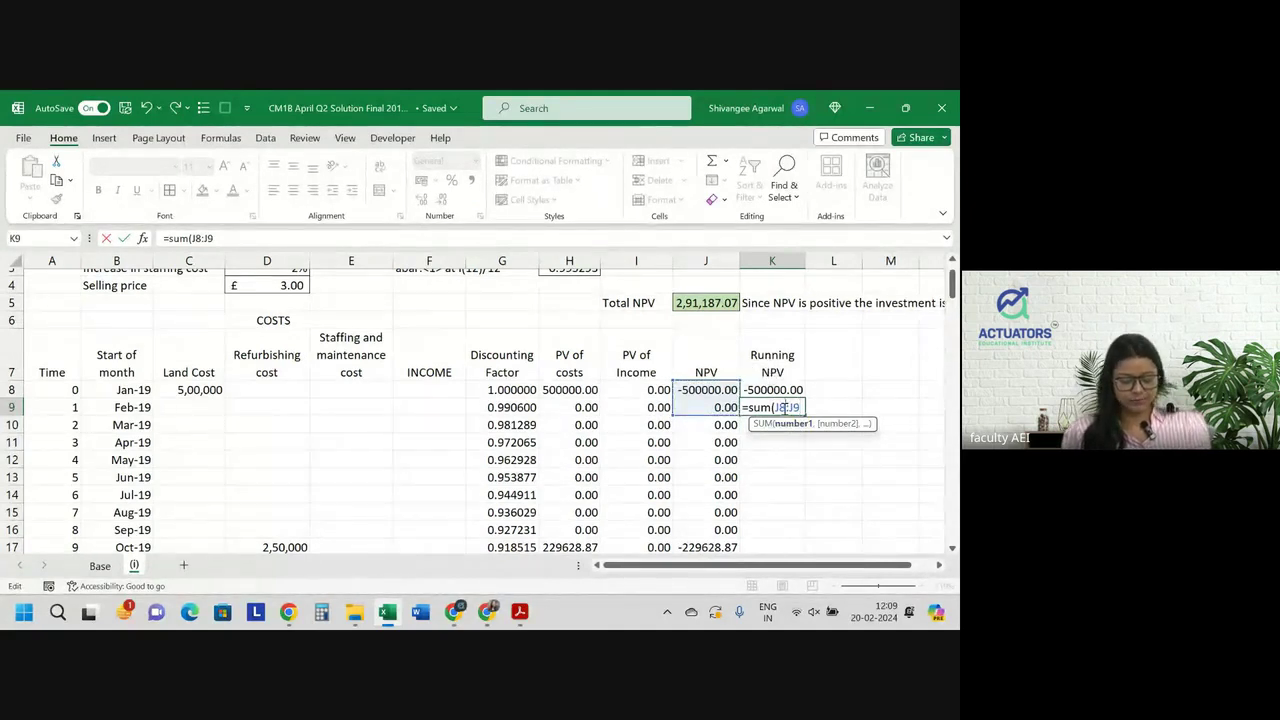
double_click(783, 407)
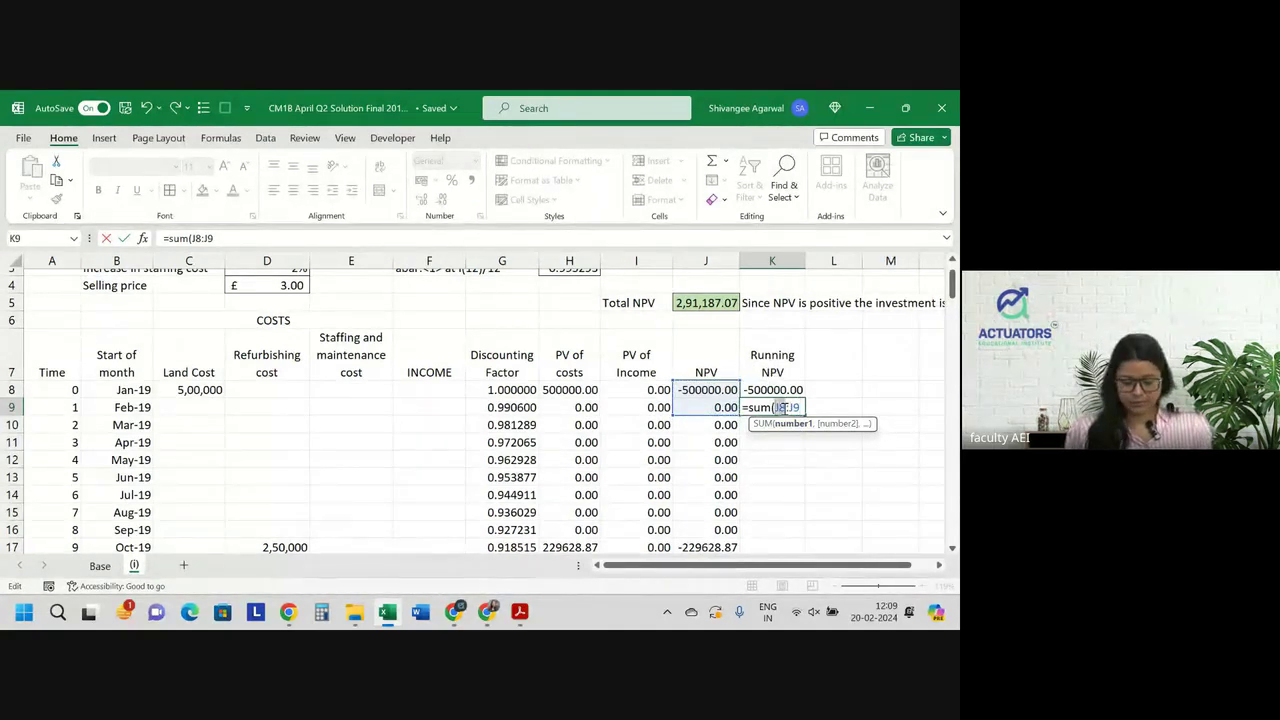
key(F4)
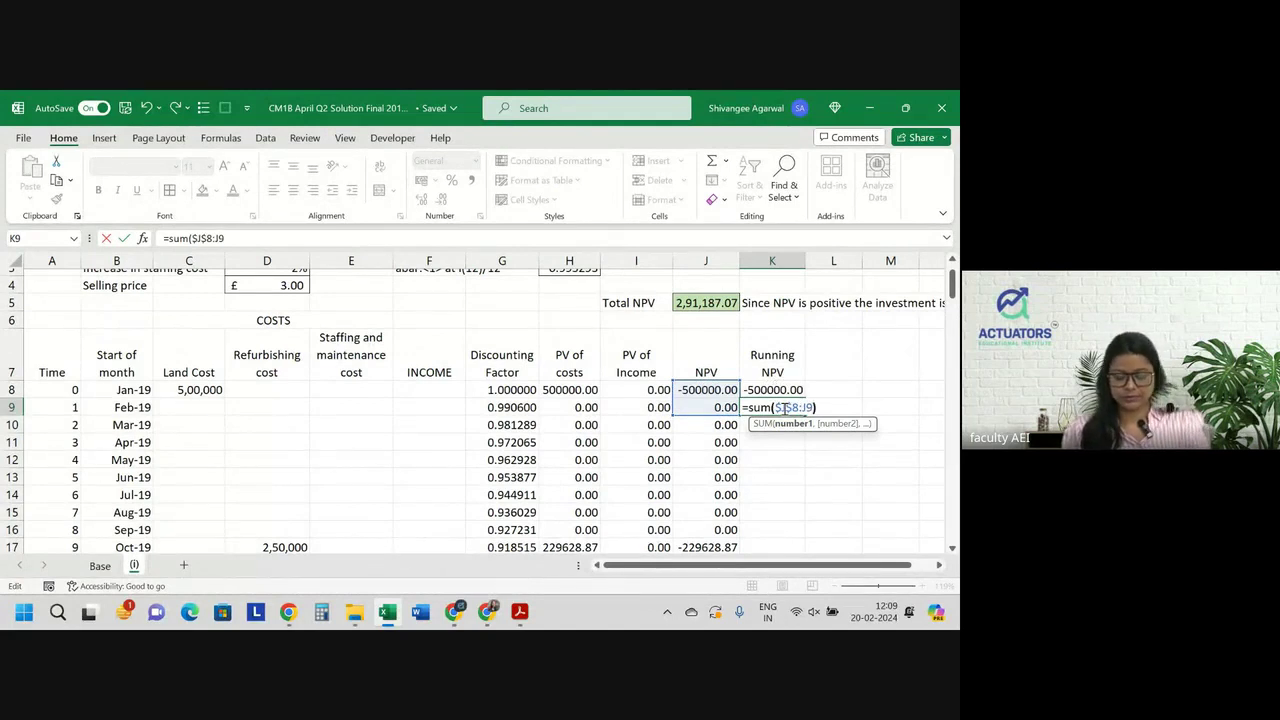
key(Return)
click(795, 409)
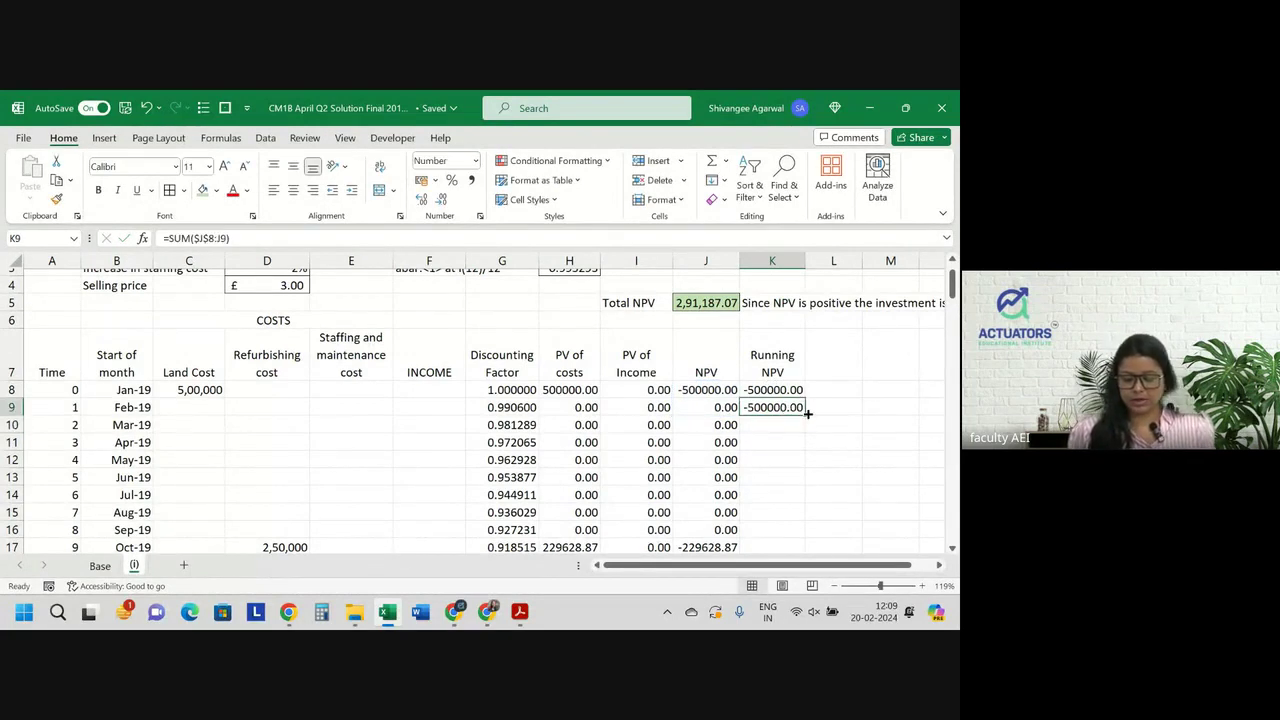
double_click(806, 413)
click(834, 358)
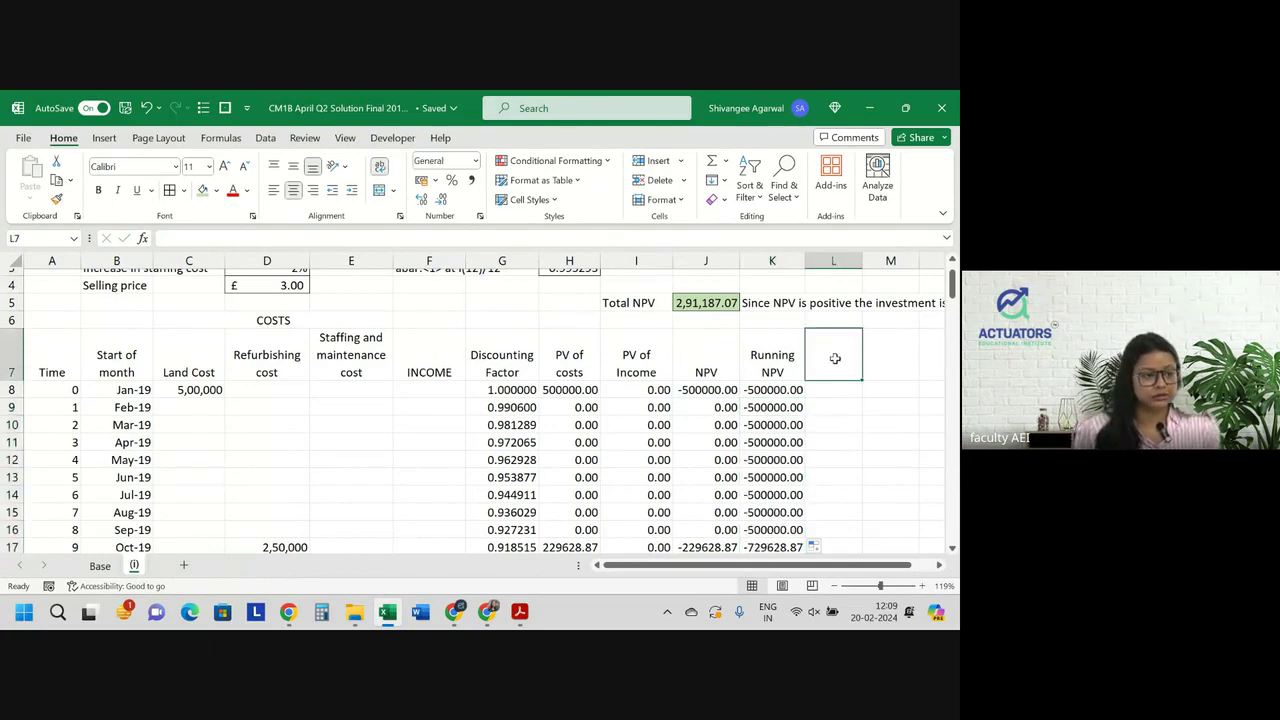
Head column L 'DPP' and enter =IF(AND(K8>0,K7<0),B8,"") in L8
text(Pos)
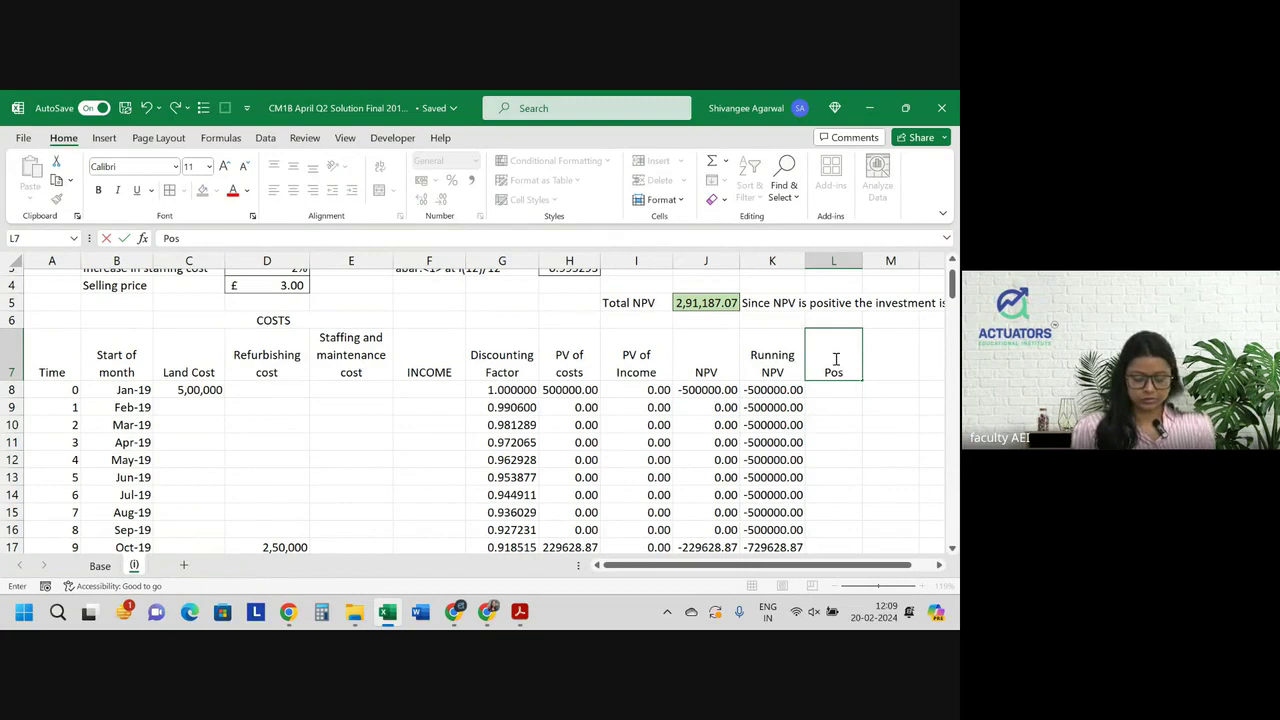
text(DPP)
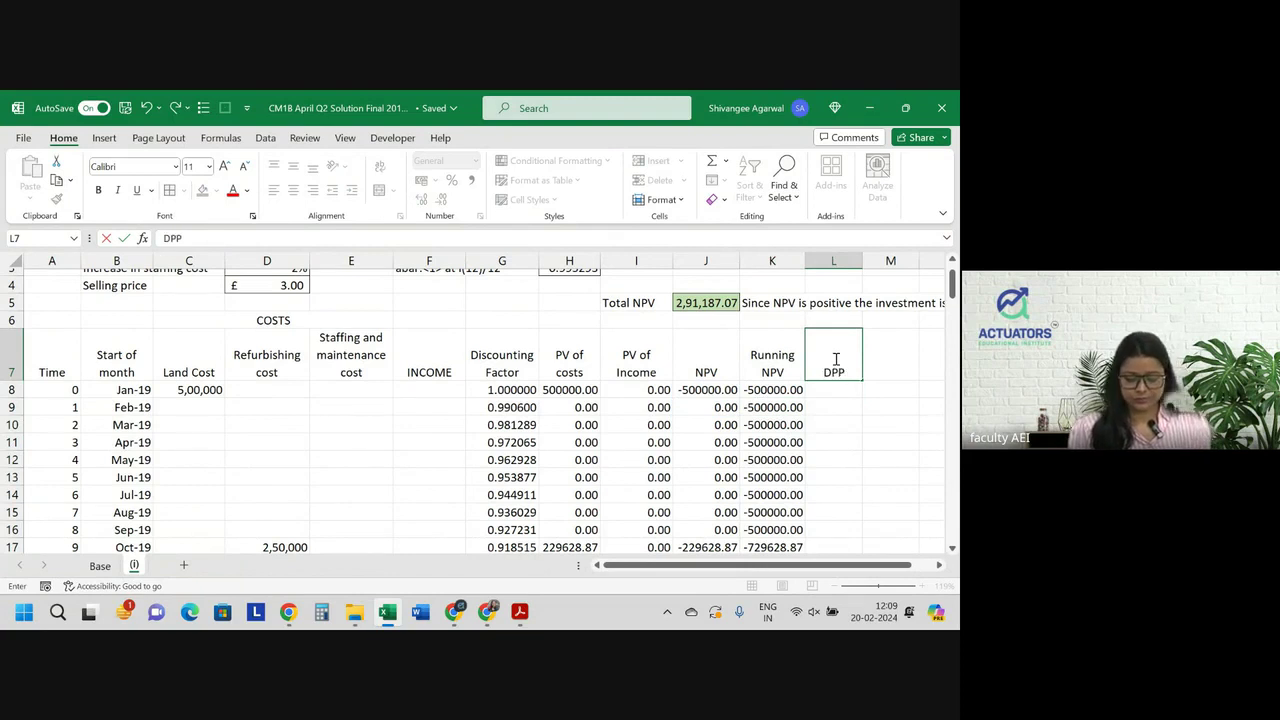
key(Return)
text(=if()
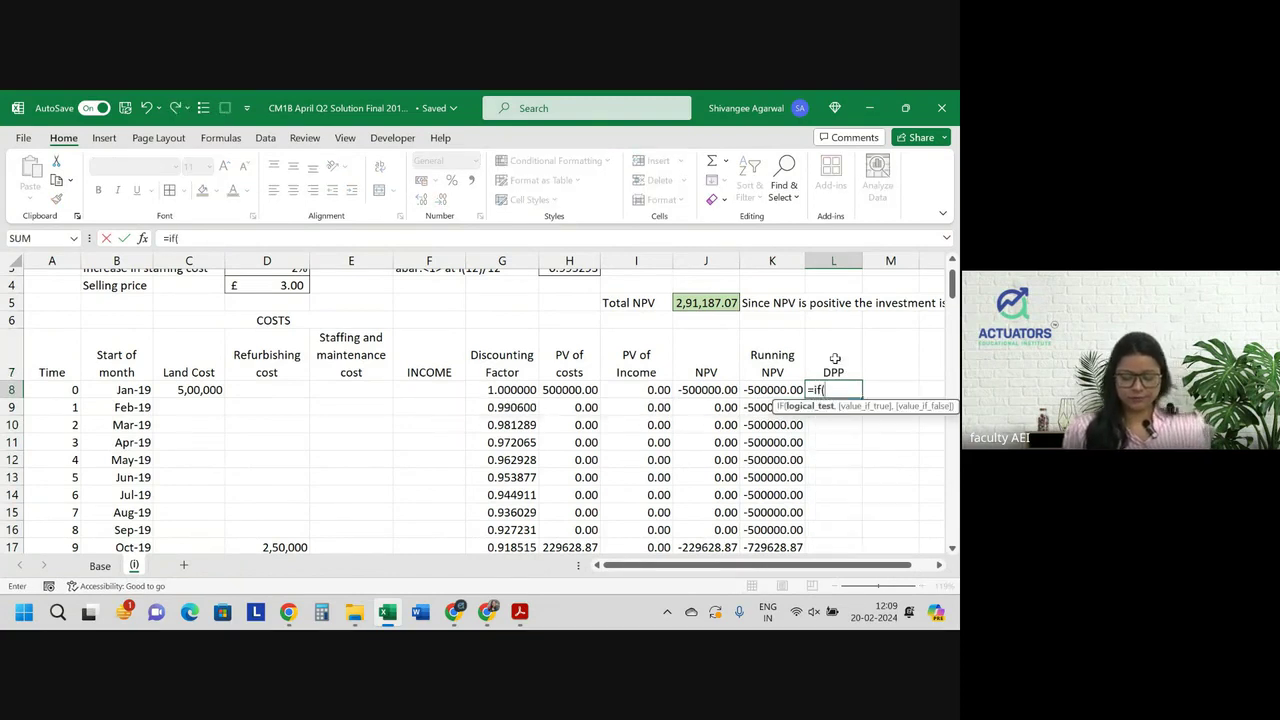
text(and)
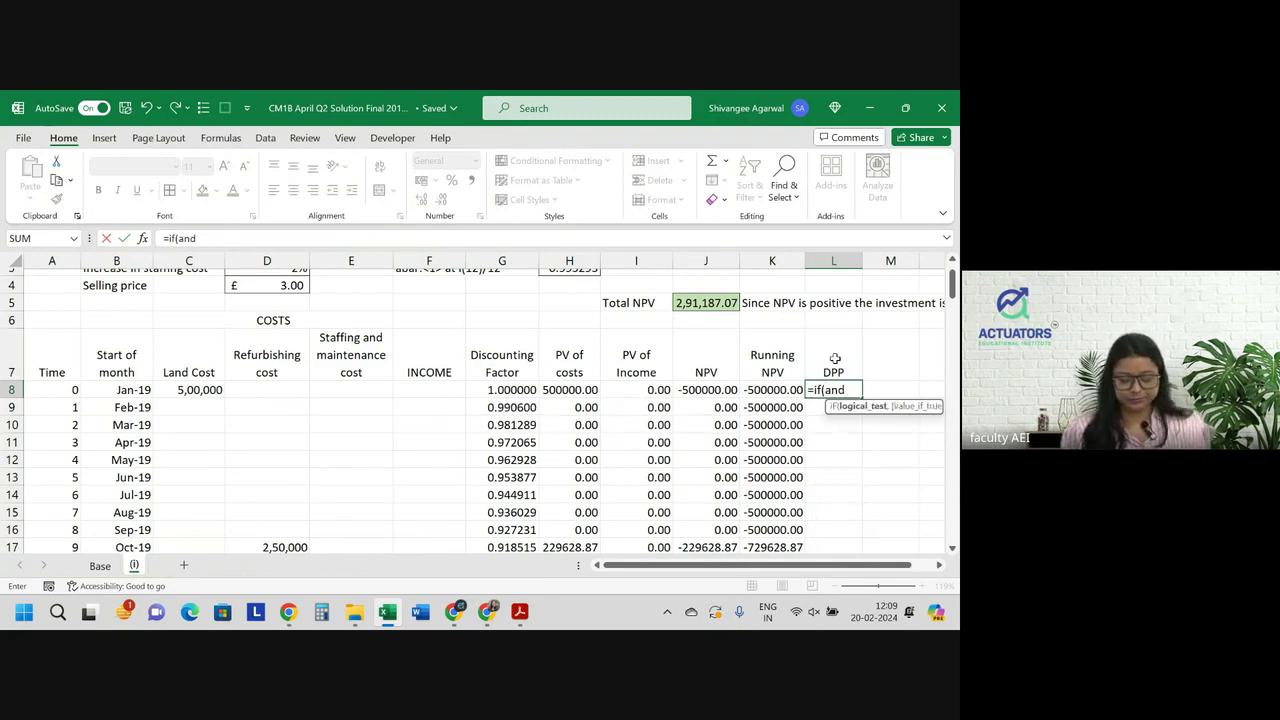
text(()
key(Left)
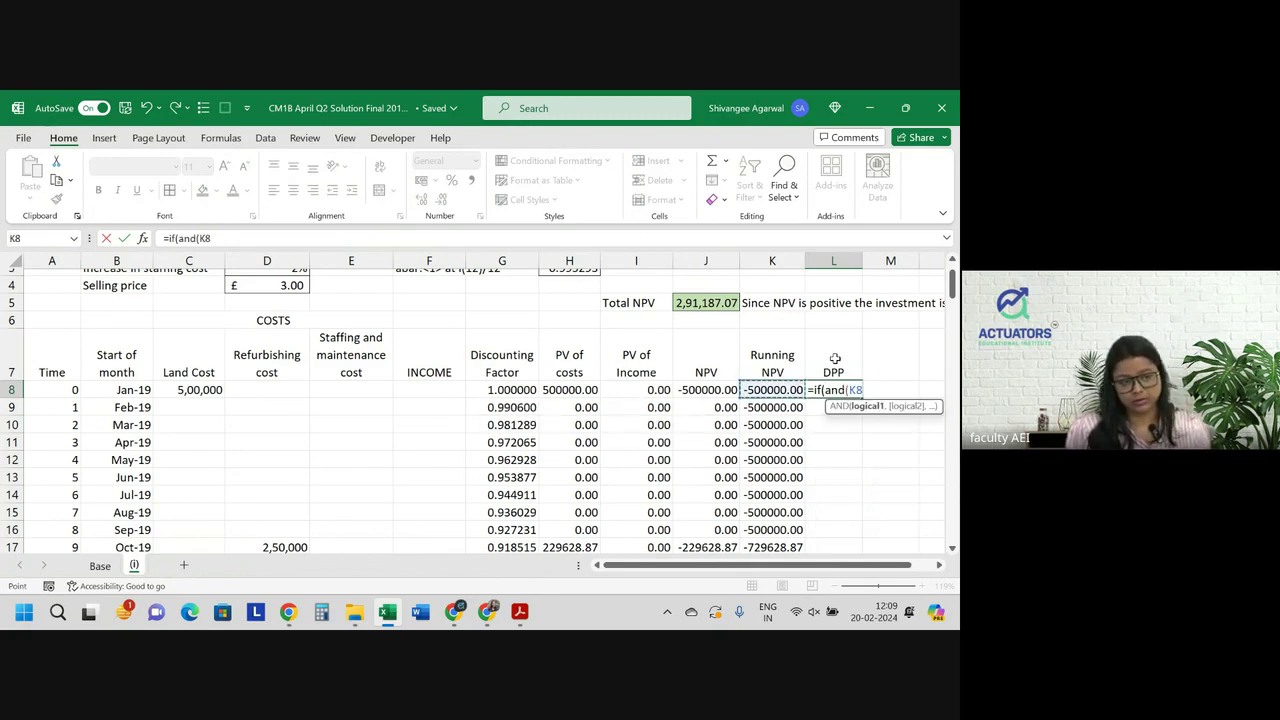
text(>0)
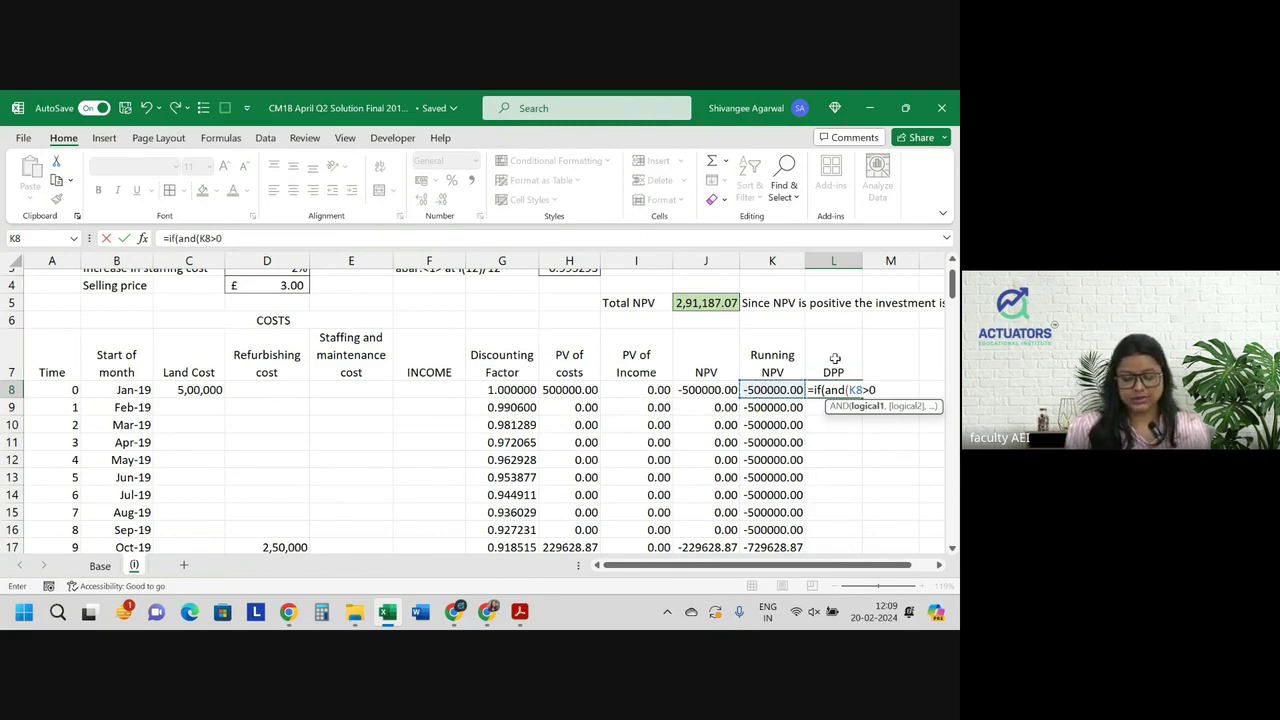
text(,)
key(Left)
key(Up)
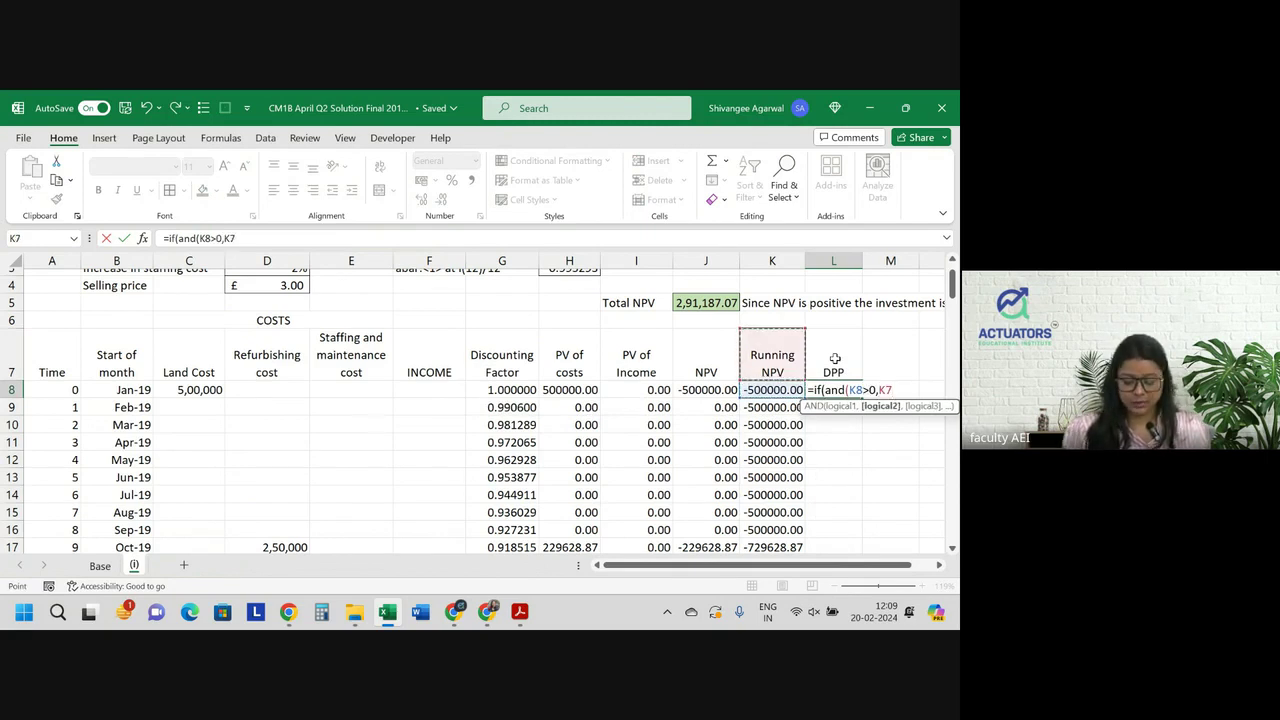
text(<0))
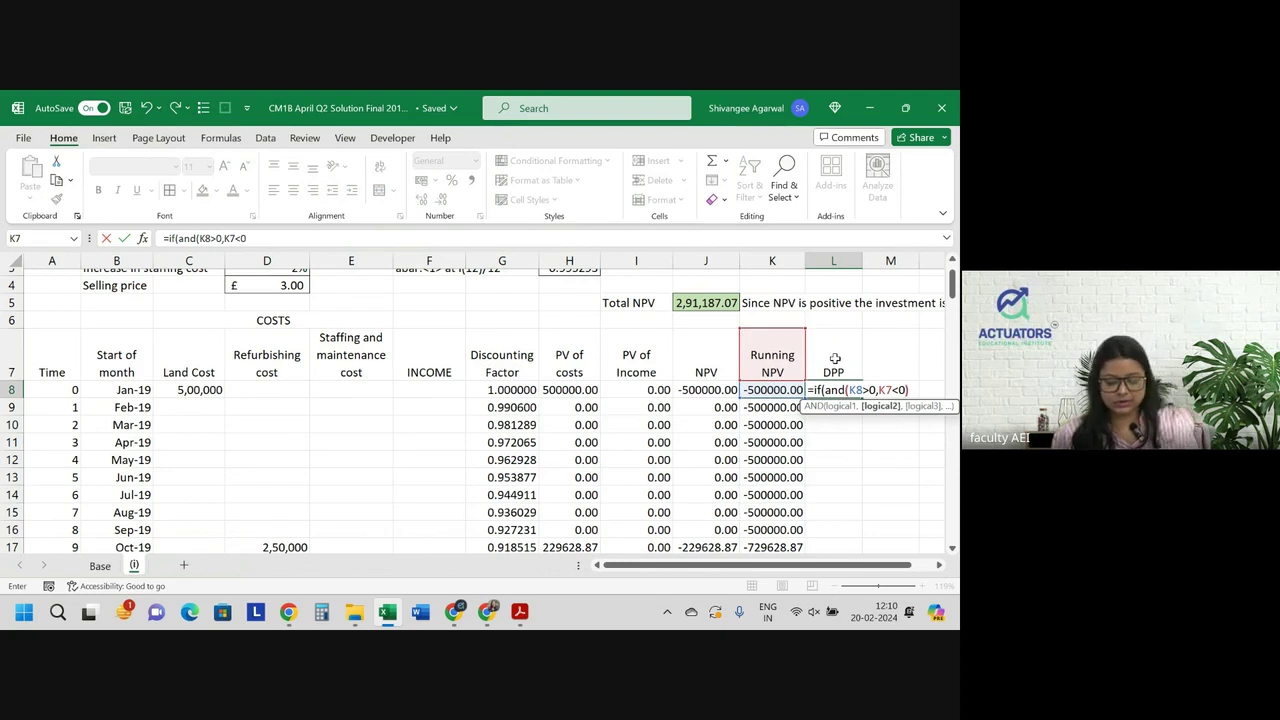
text(,)
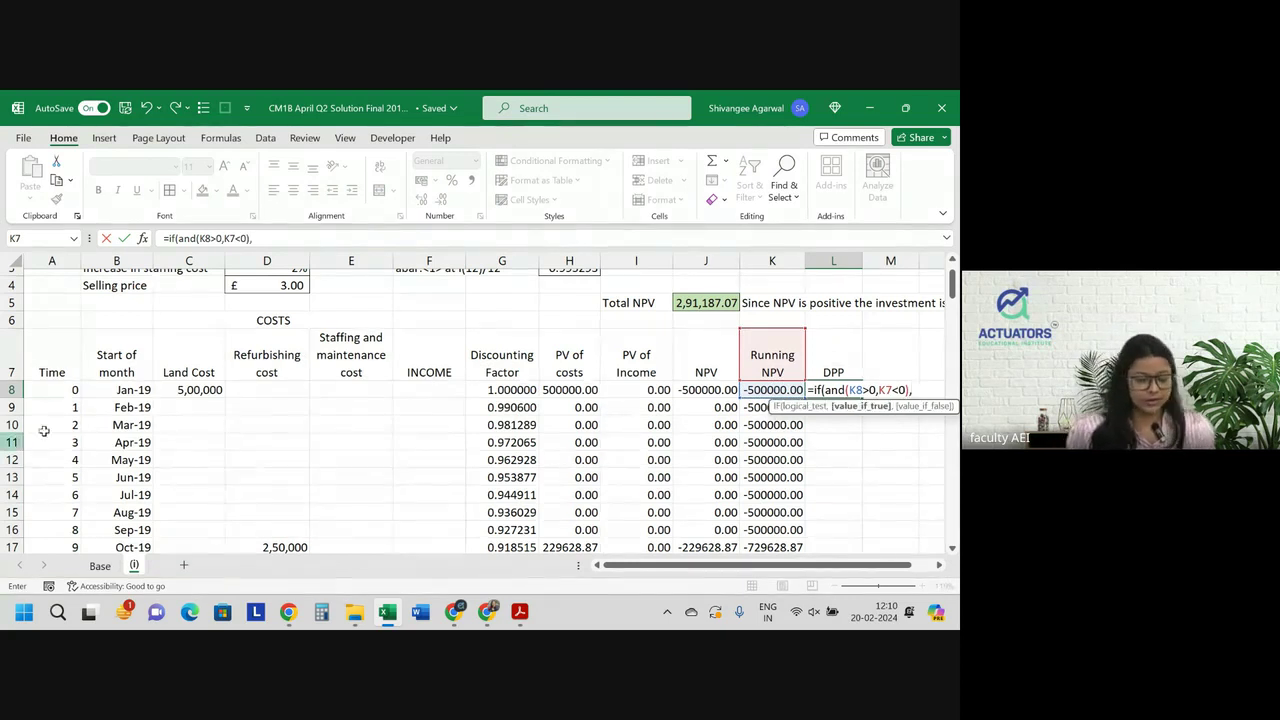
click(122, 390)
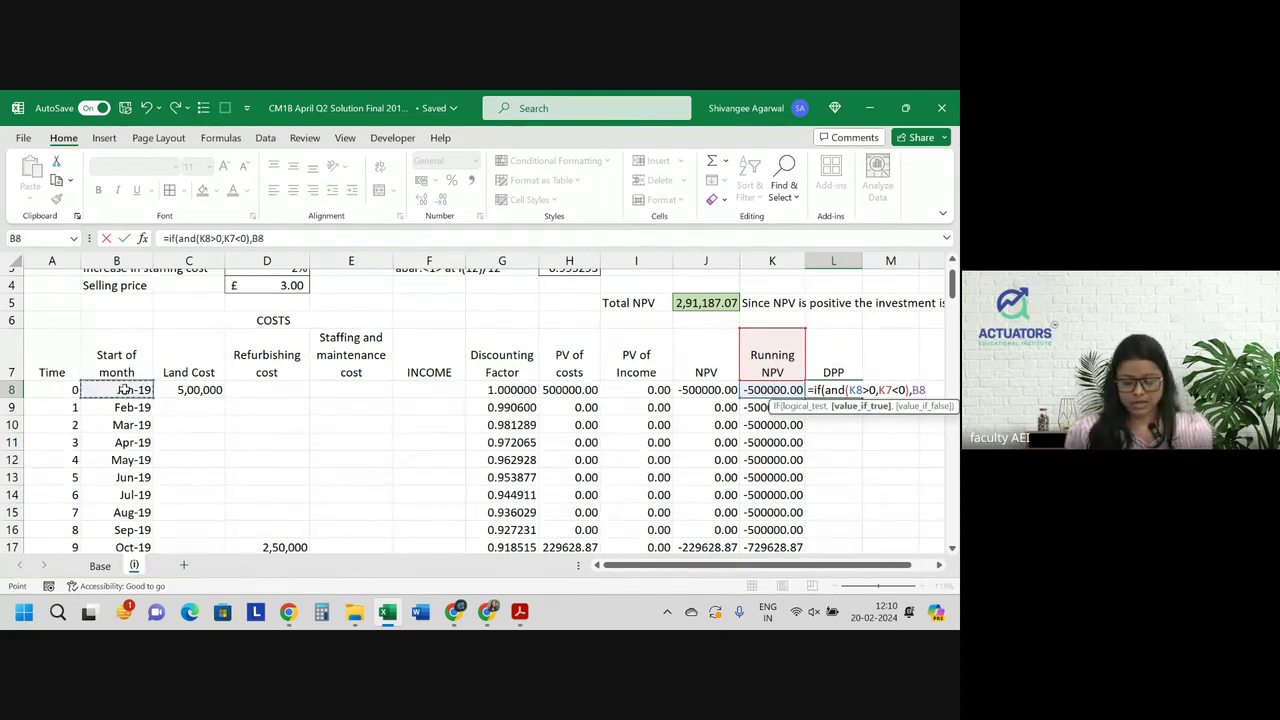
text(,)
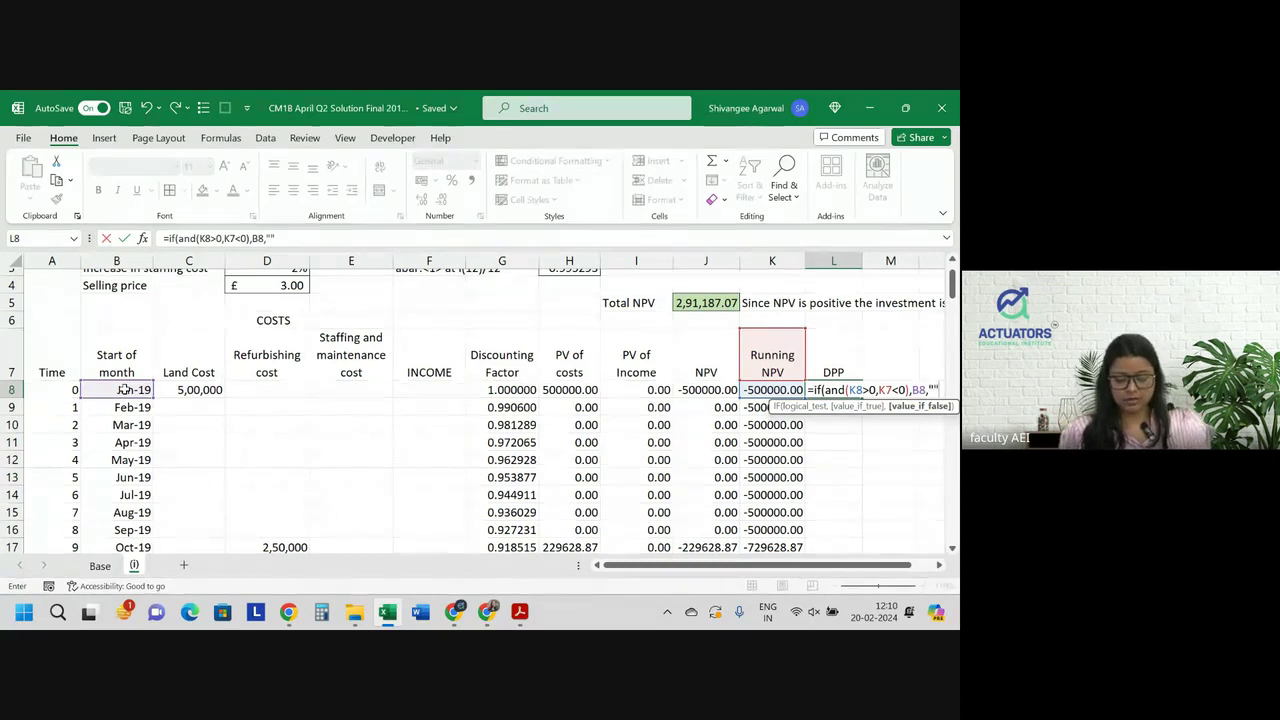
key(Escape)
key(Down)
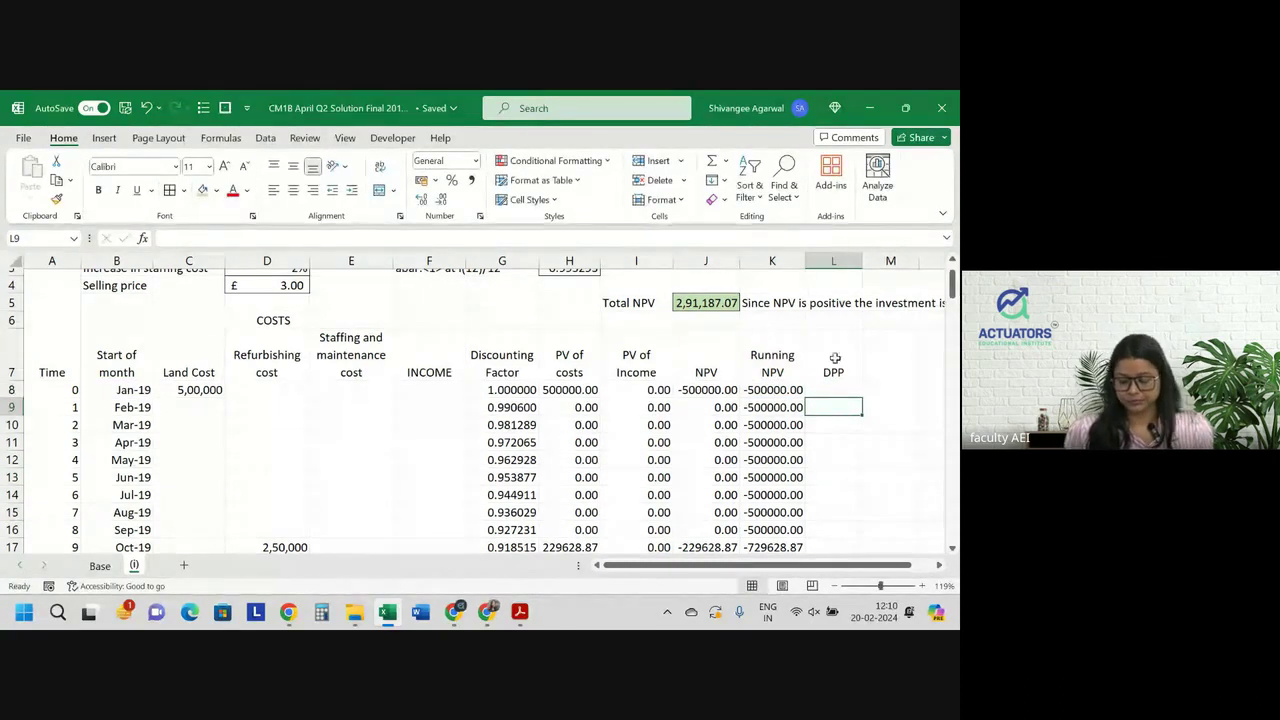
click(845, 389)
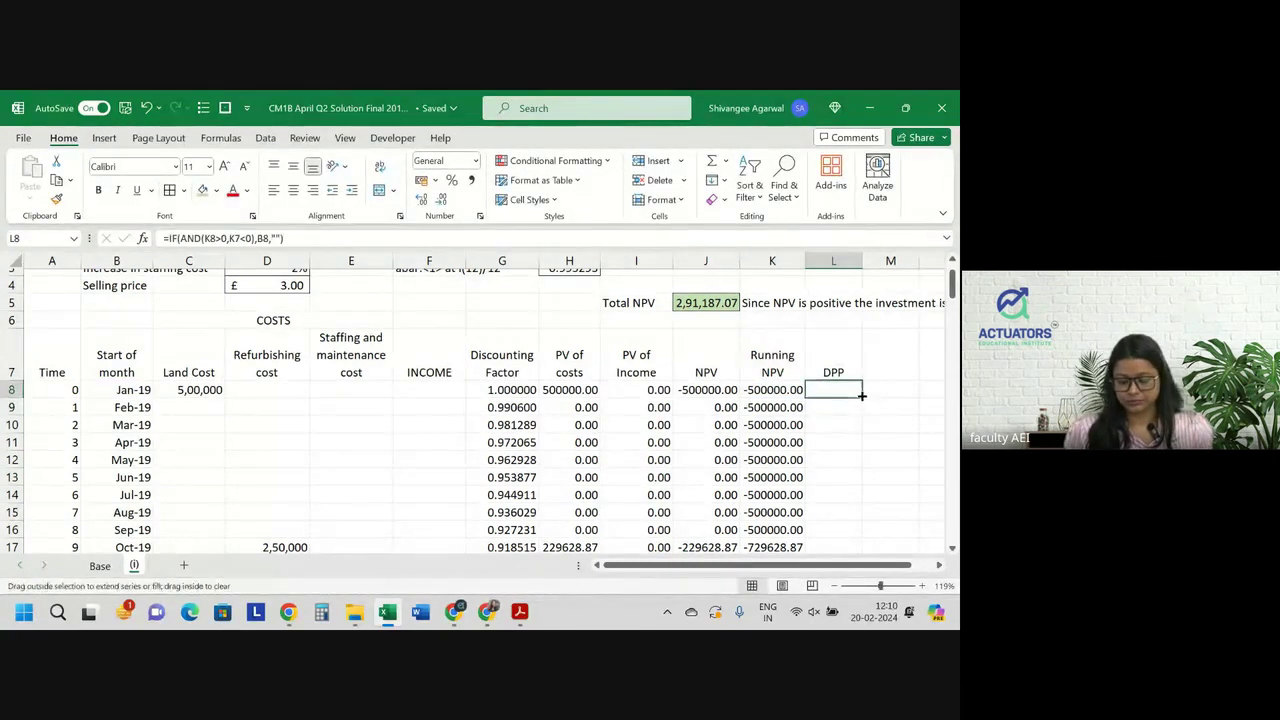
Fill the DPP formula down column L and check that L122 (Jul-28) shows 46935
drag(861, 396, 861, 547)
click(843, 388)
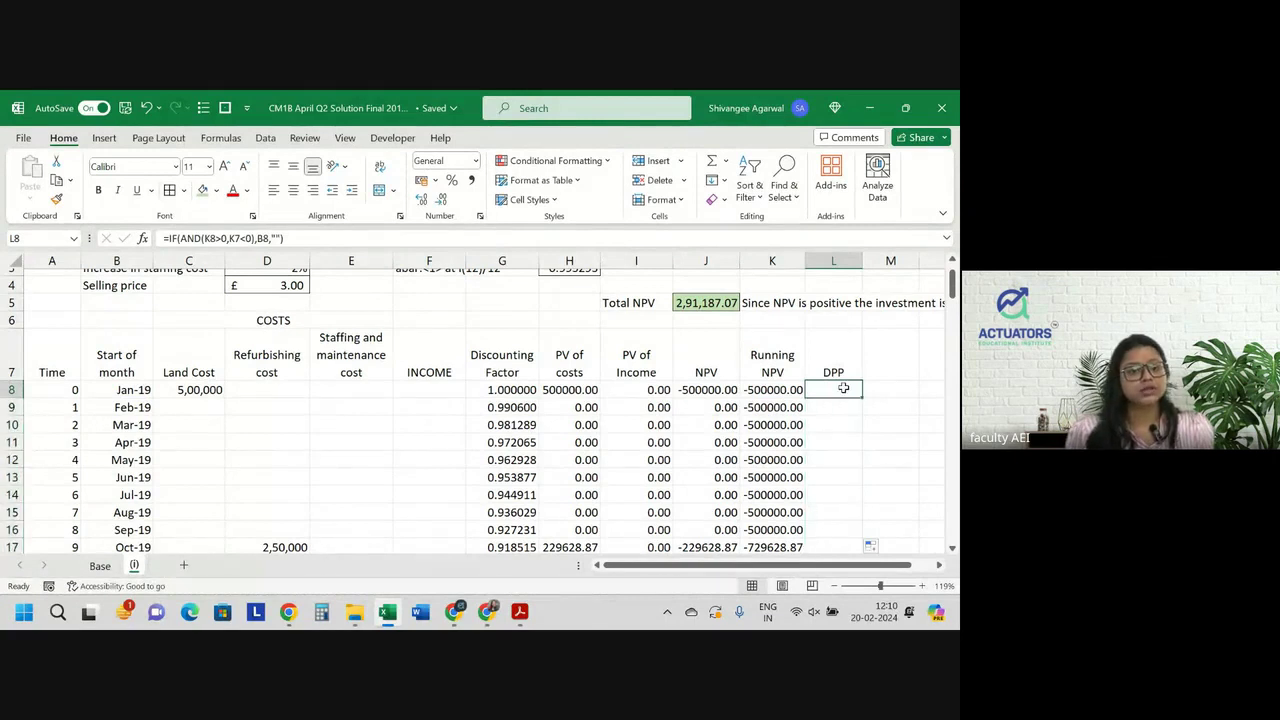
scroll(830, 448, down, 3)
scroll(830, 448, down, 17)
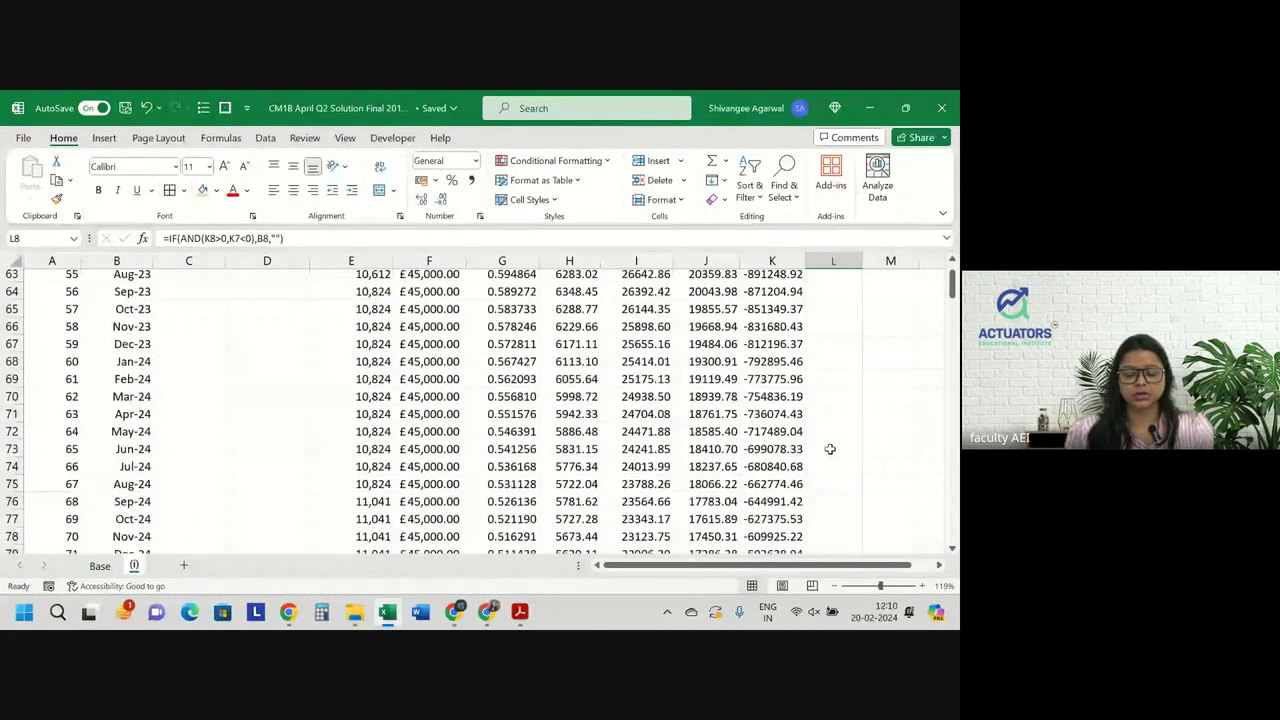
scroll(830, 449, down, 20)
scroll(830, 449, up, 3)
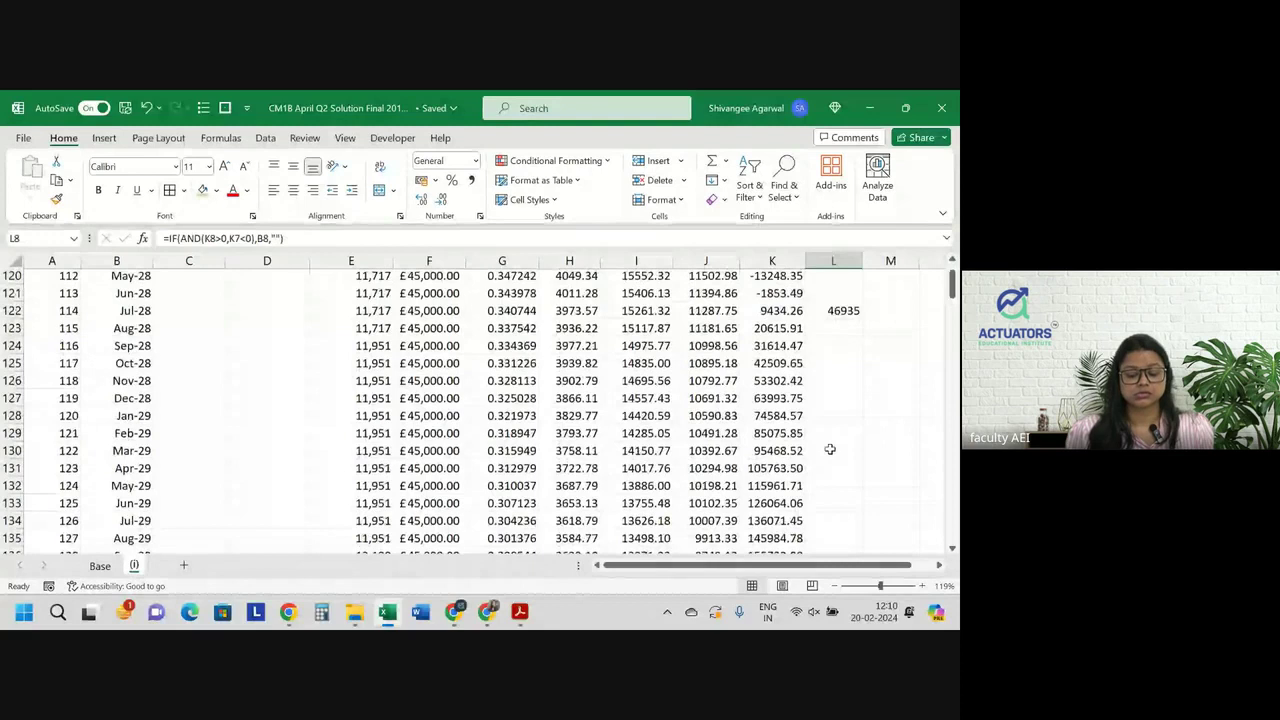
scroll(830, 449, up, 2)
click(843, 405)
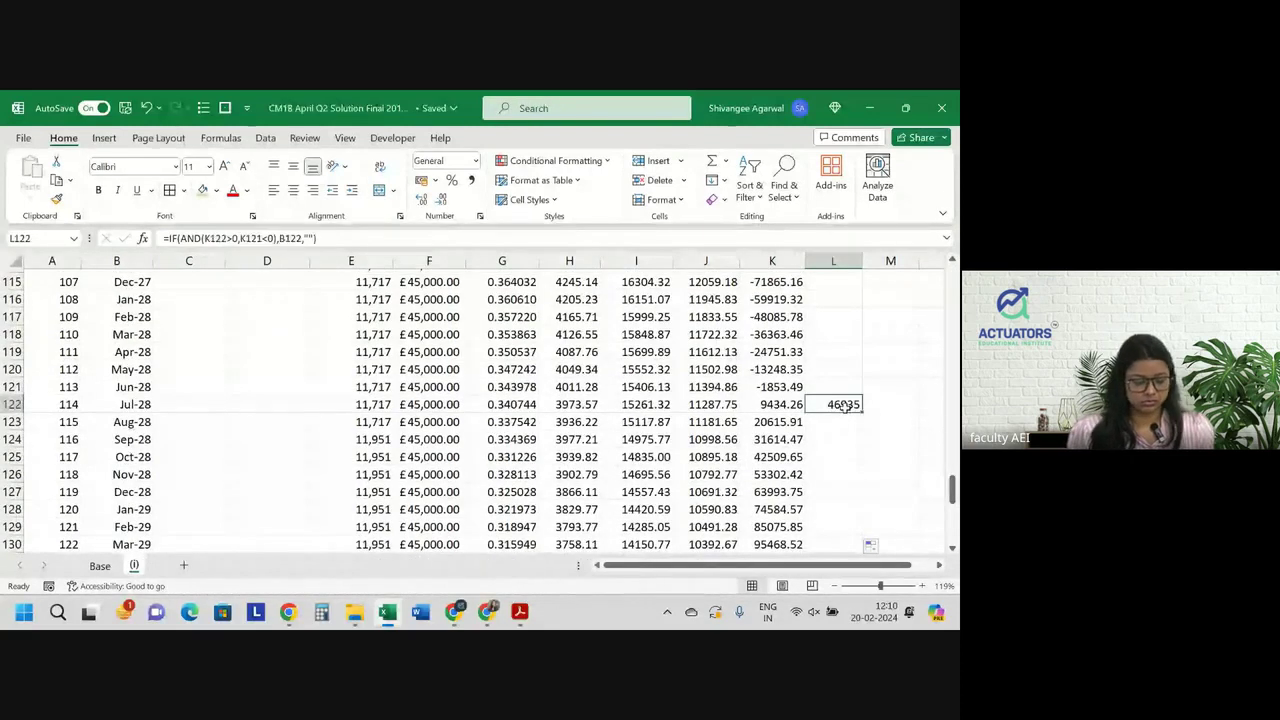
Return to L8 and review its =IF(AND(K8>0,K7<0),B8,"") formula references
scroll(843, 405, up, 20)
scroll(843, 405, up, 3)
click(840, 440)
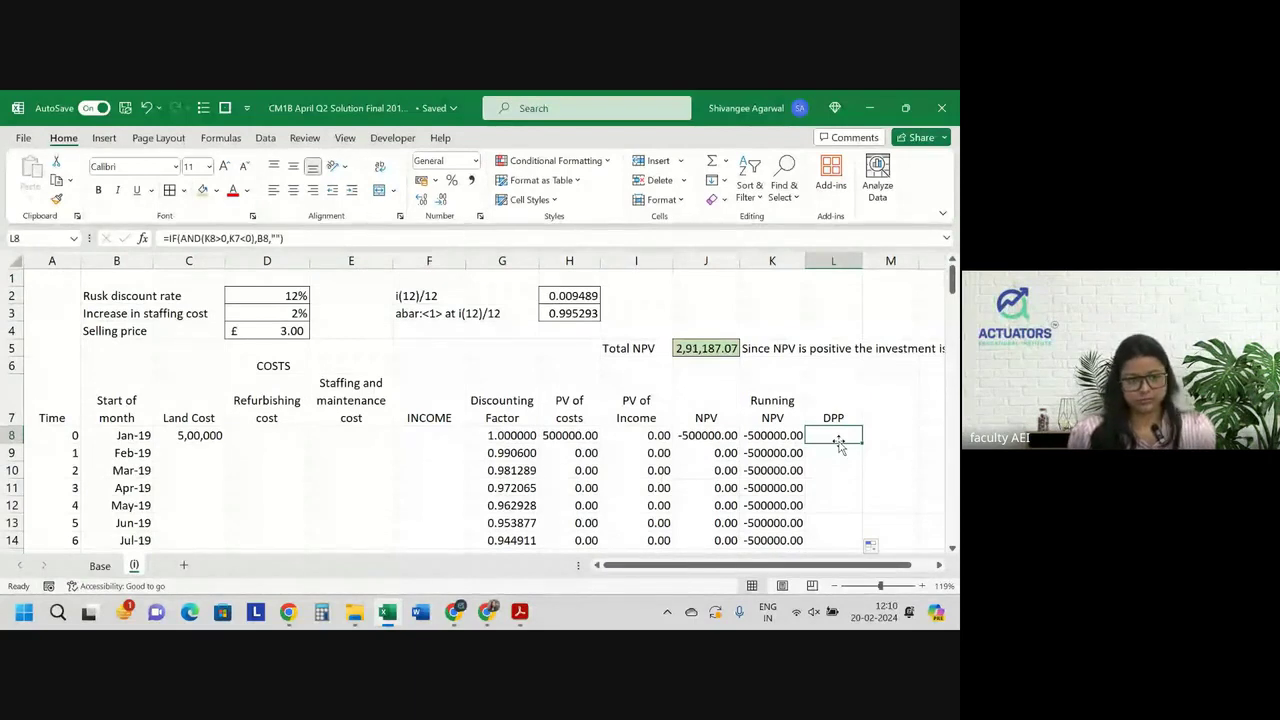
double_click(838, 440)
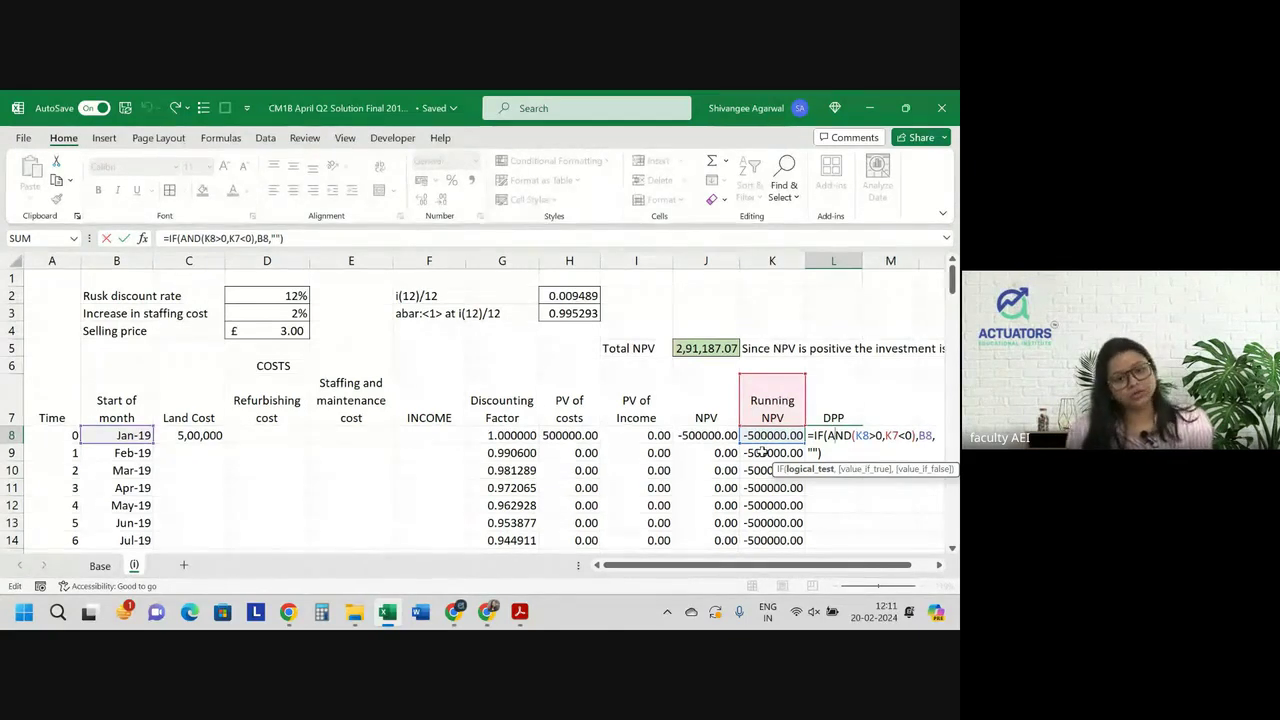
Leave formula editing and narrow the Running NPV column K
scroll(762, 452, down, 12)
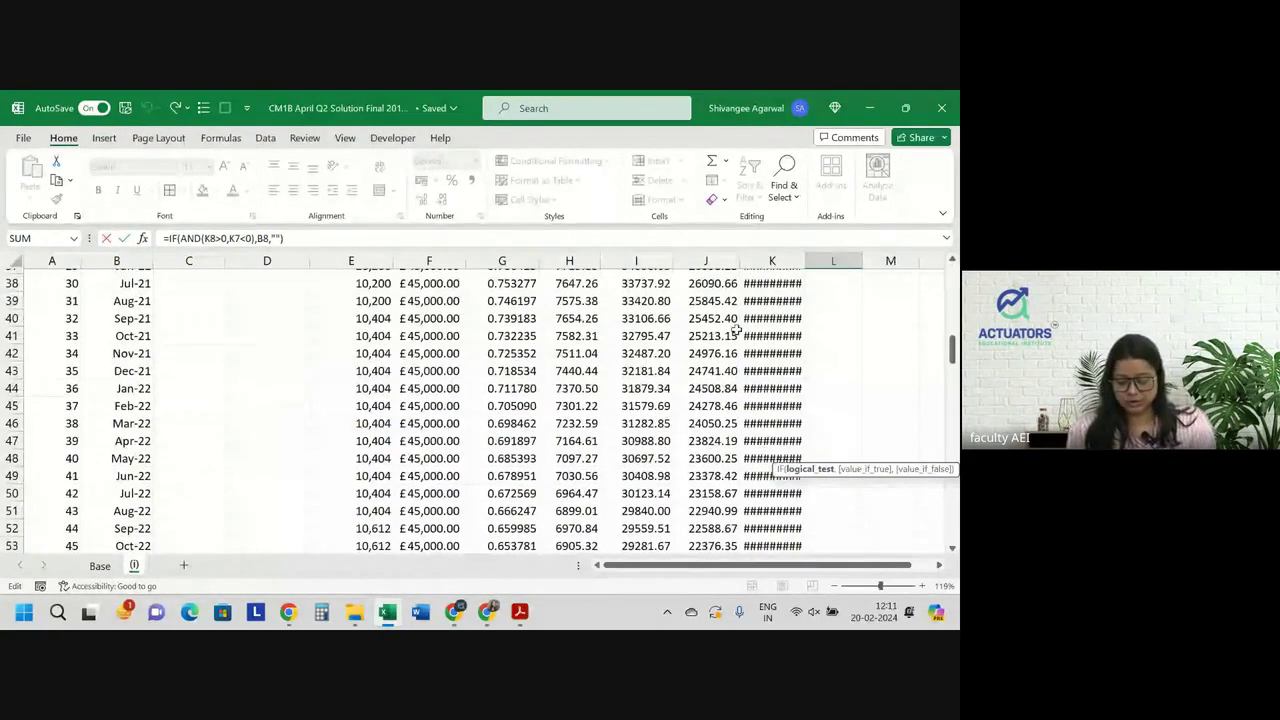
key(Return)
drag(805, 260, 1015, 260)
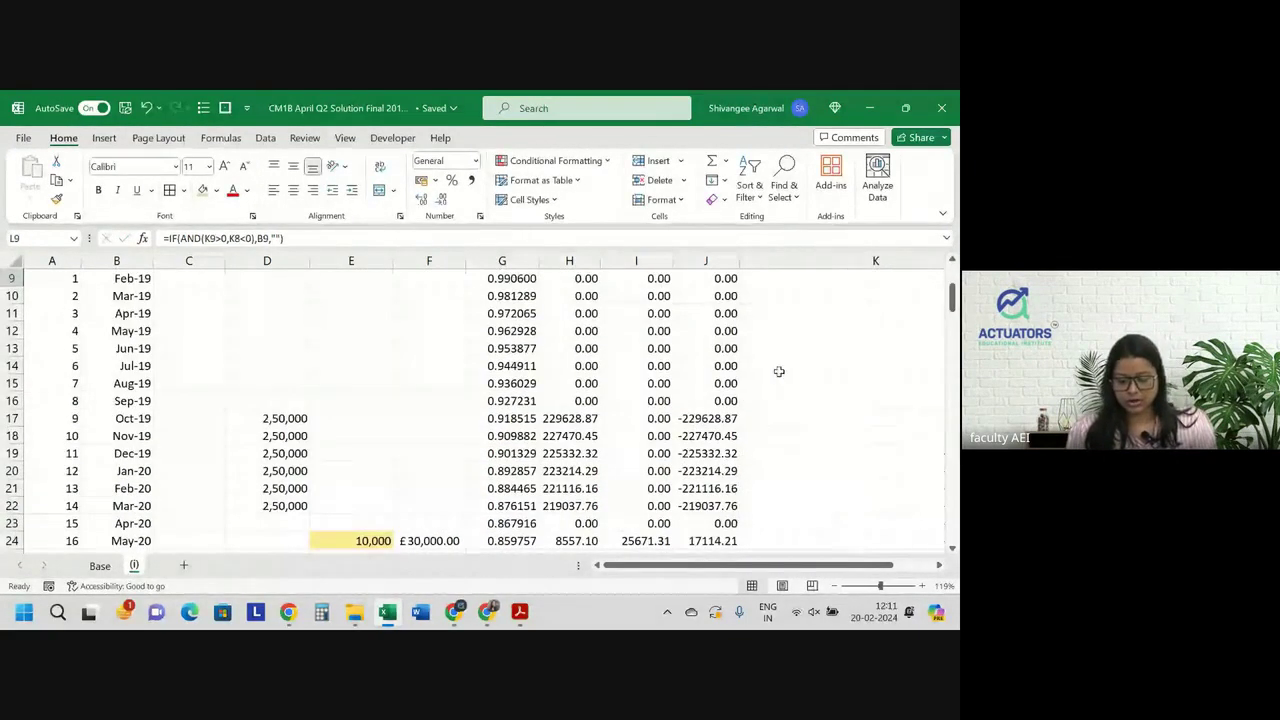
scroll(777, 371, right, 2)
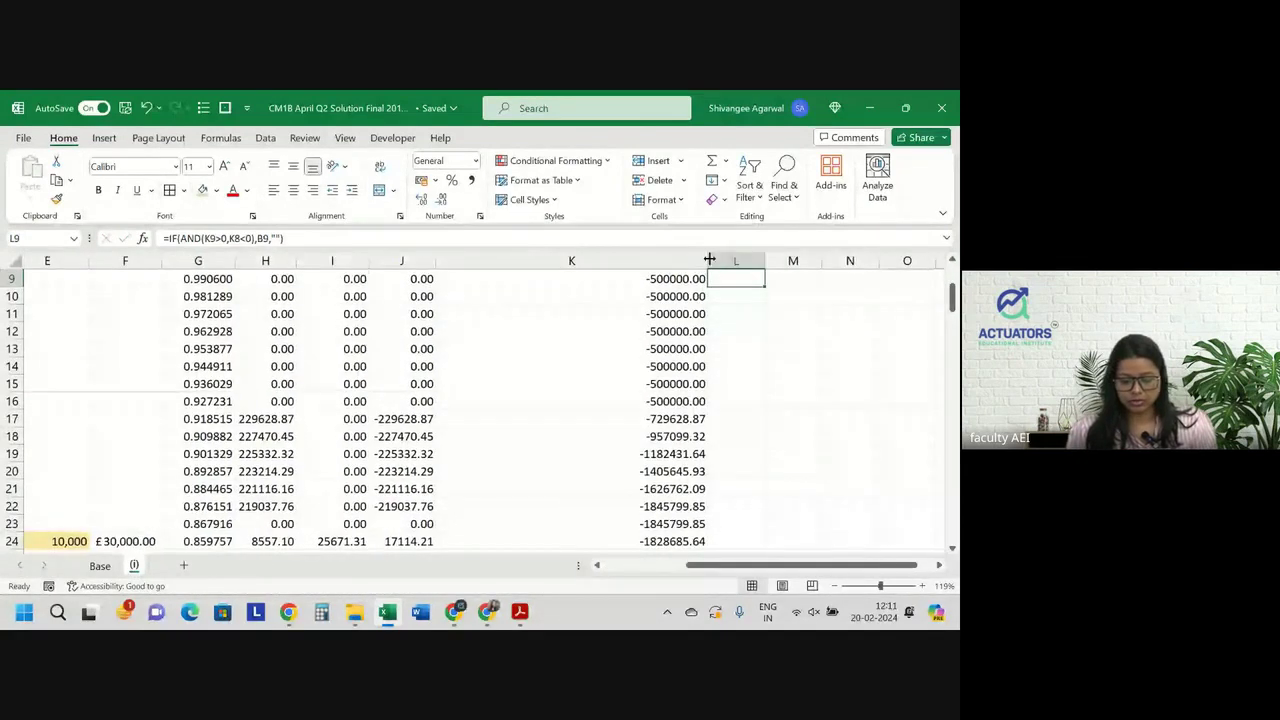
mouse_move(709, 260)
mouse_down()
mouse_move(498, 253)
mouse_move(512, 258)
mouse_up()
Select the DPP cells from the payback result in L122 downward
scroll(510, 393, down, 3)
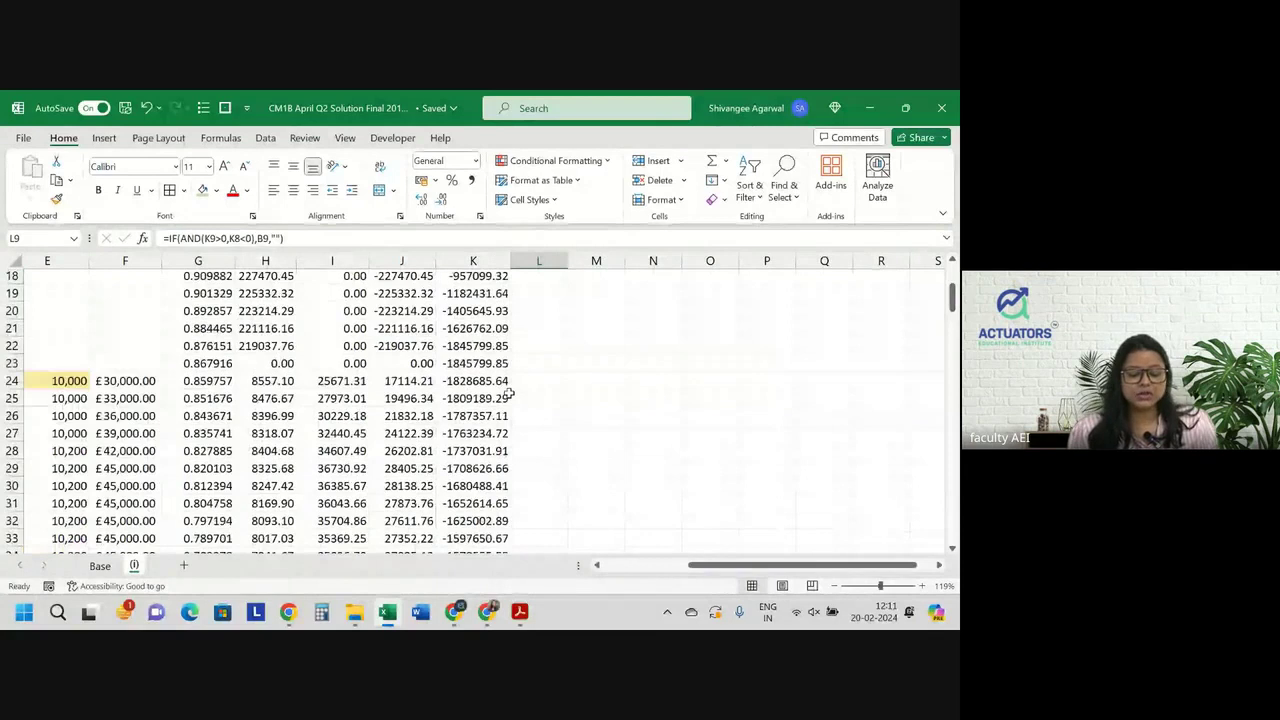
scroll(510, 395, down, 15)
scroll(510, 395, down, 10)
scroll(510, 395, down, 5)
scroll(510, 395, down, 1)
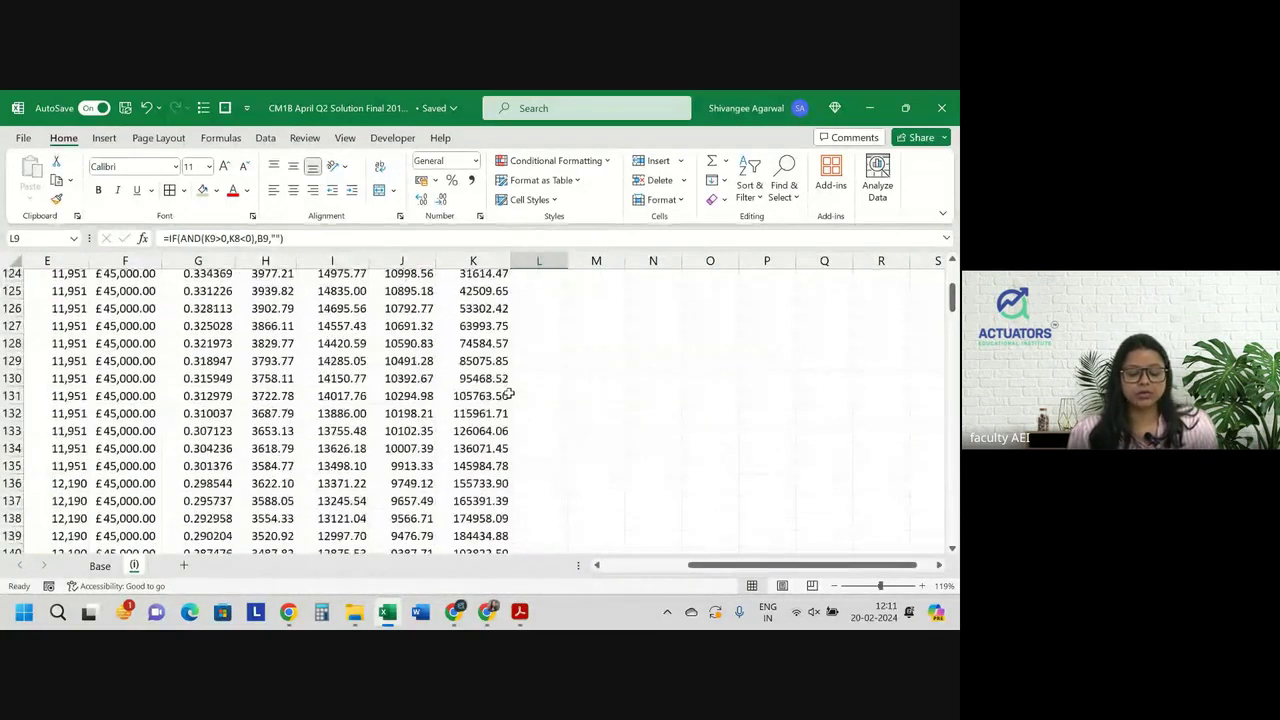
scroll(510, 395, up, 3)
scroll(505, 390, up, 1)
drag(488, 386, 495, 491)
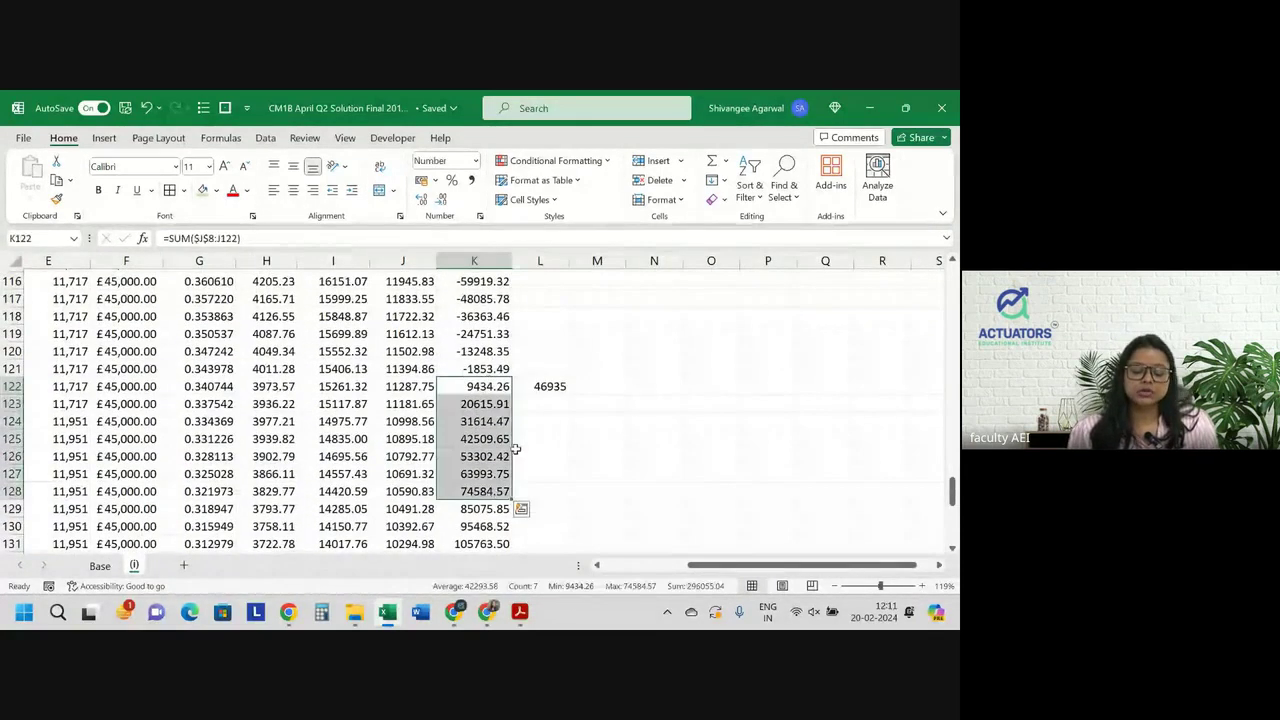
drag(550, 386, 548, 545)
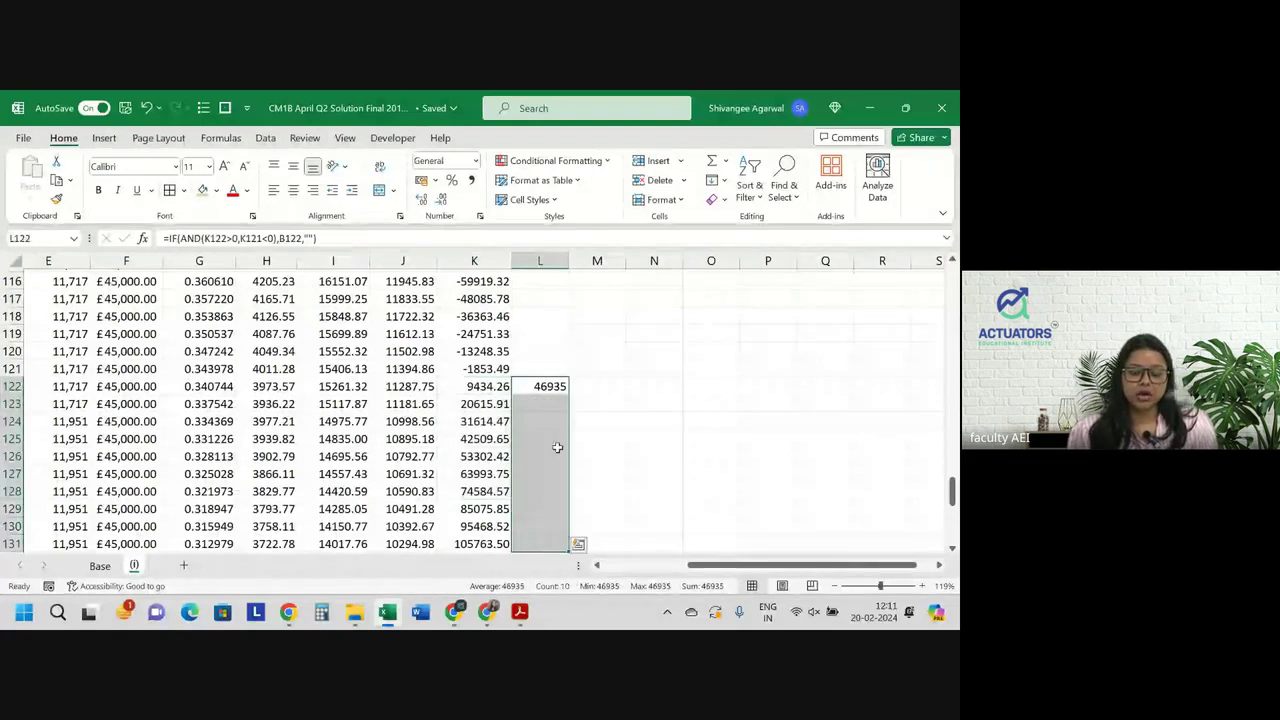
click(540, 386)
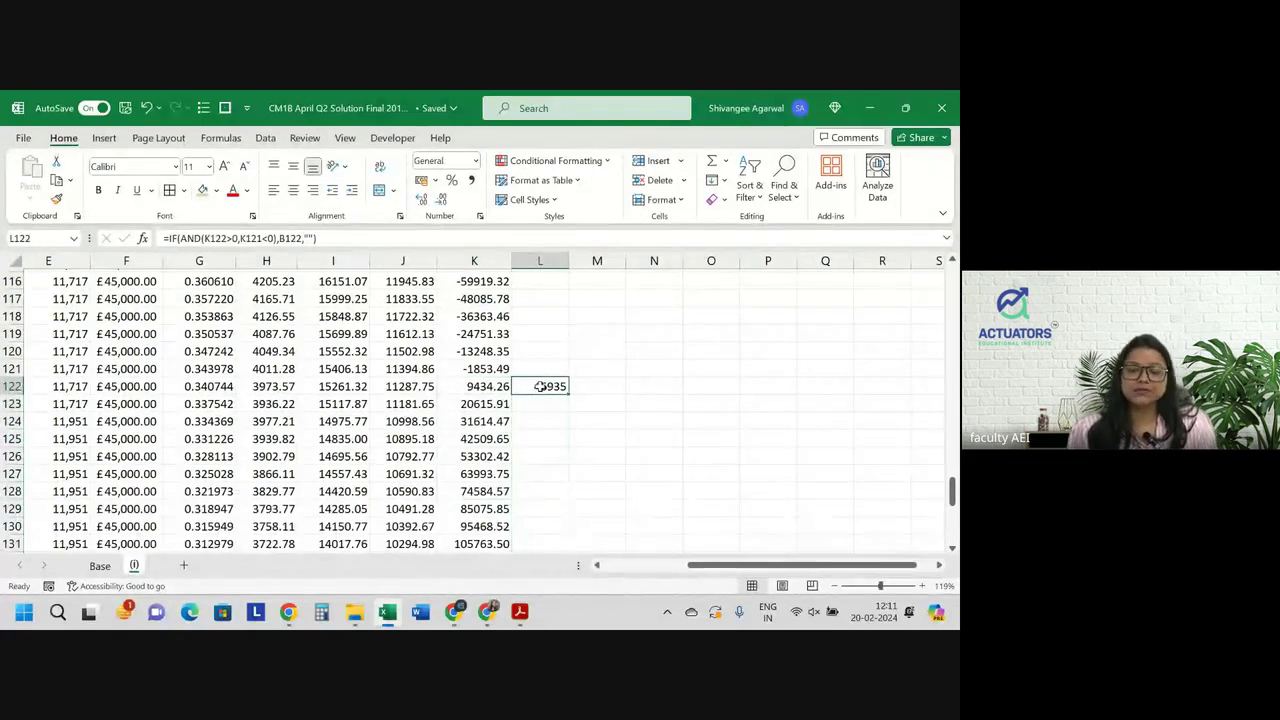
Apply the Short Date number format to the DPP column L8:L151
key(ctrl+Up)
key(ctrl+shift+Down)
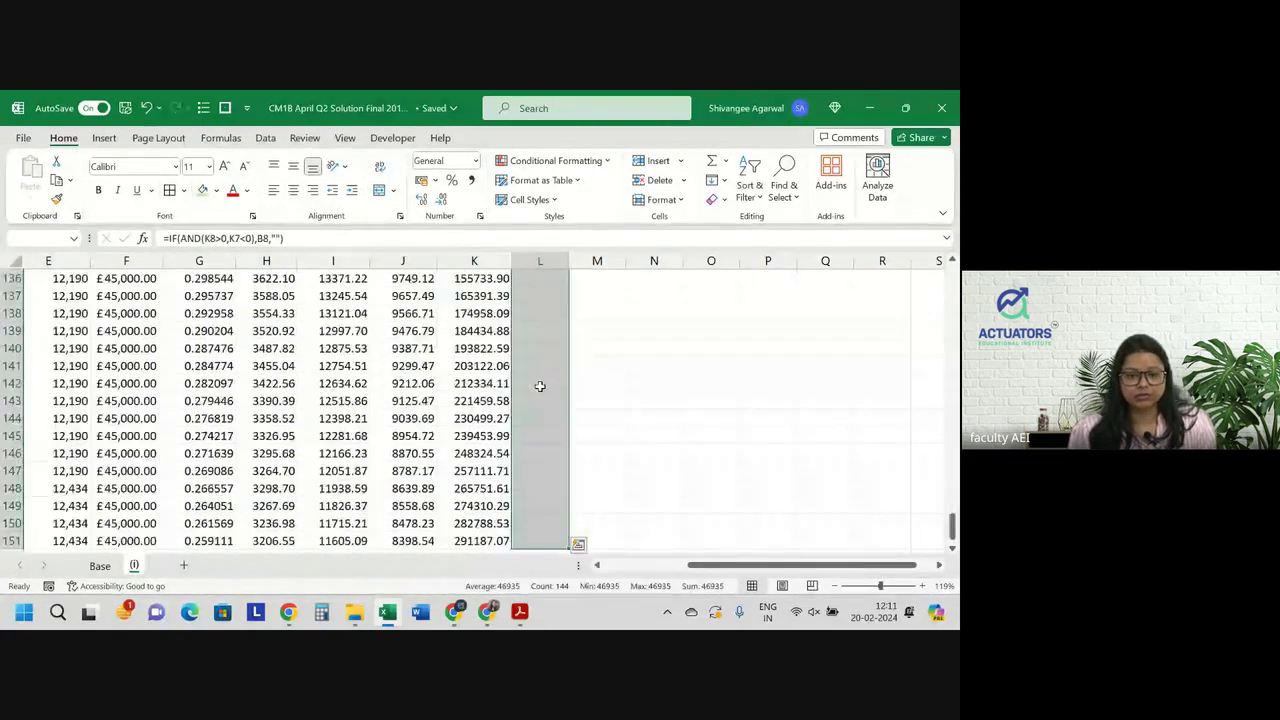
click(476, 161)
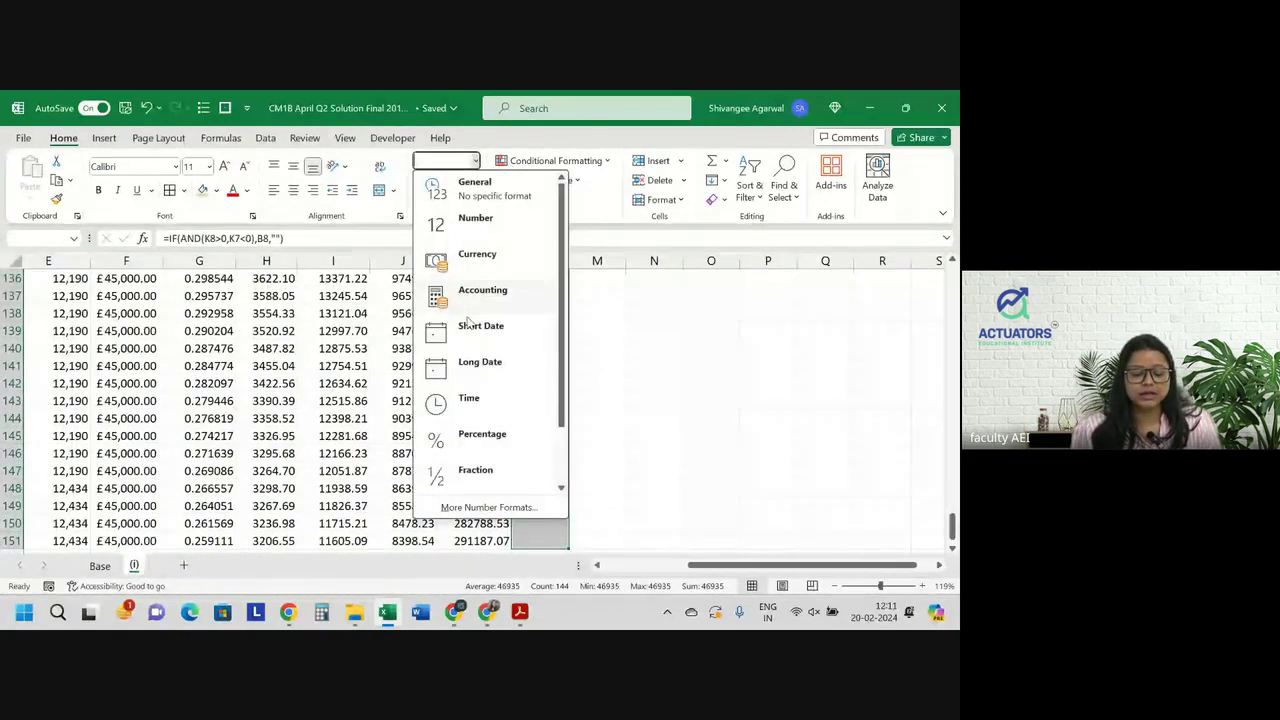
click(488, 325)
Inspect the payback date in L122, then undo the date formatting
scroll(490, 330, up, 4)
scroll(569, 420, up, 2)
click(569, 420)
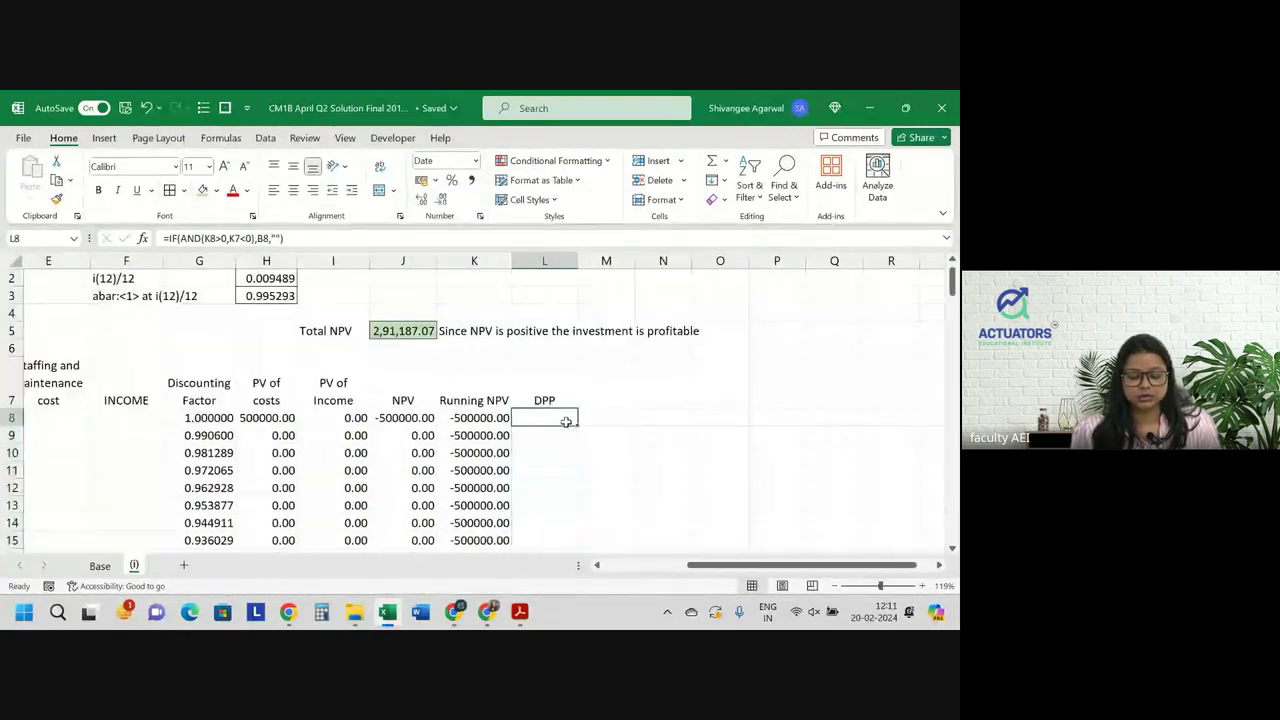
scroll(567, 422, down, 15)
scroll(566, 422, down, 18)
scroll(566, 422, down, 10)
scroll(566, 422, up, 7)
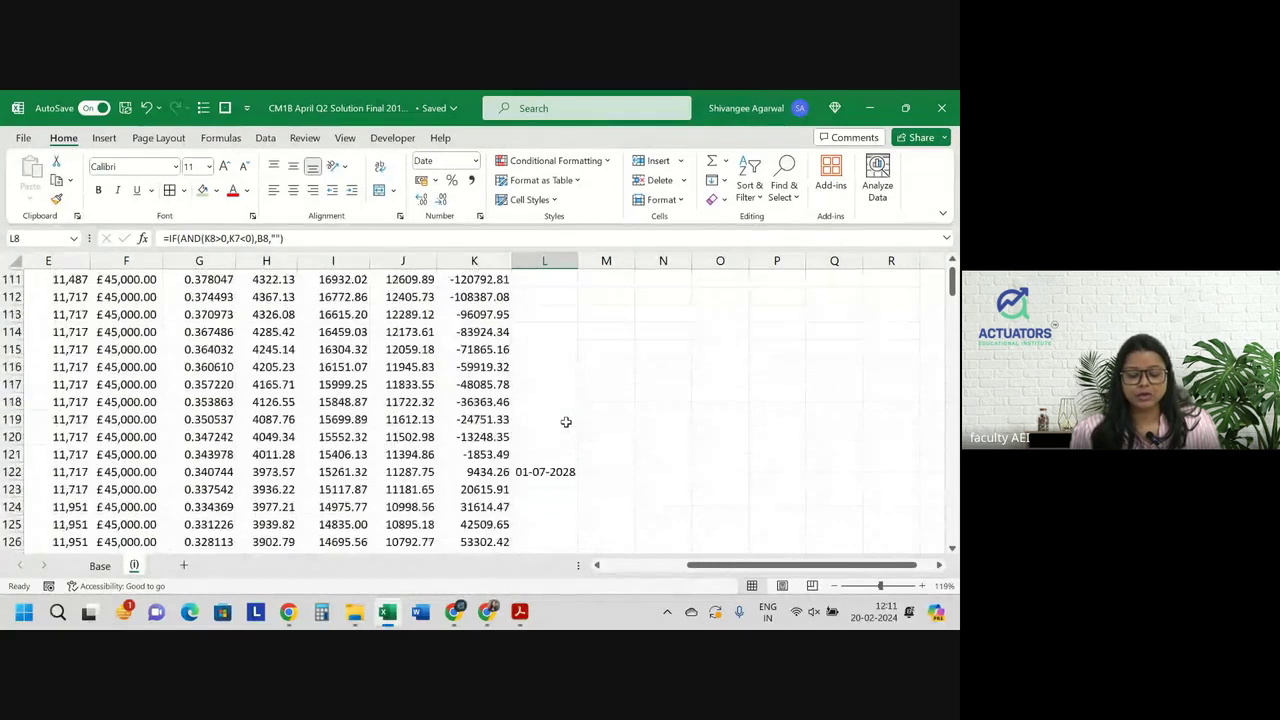
click(556, 474)
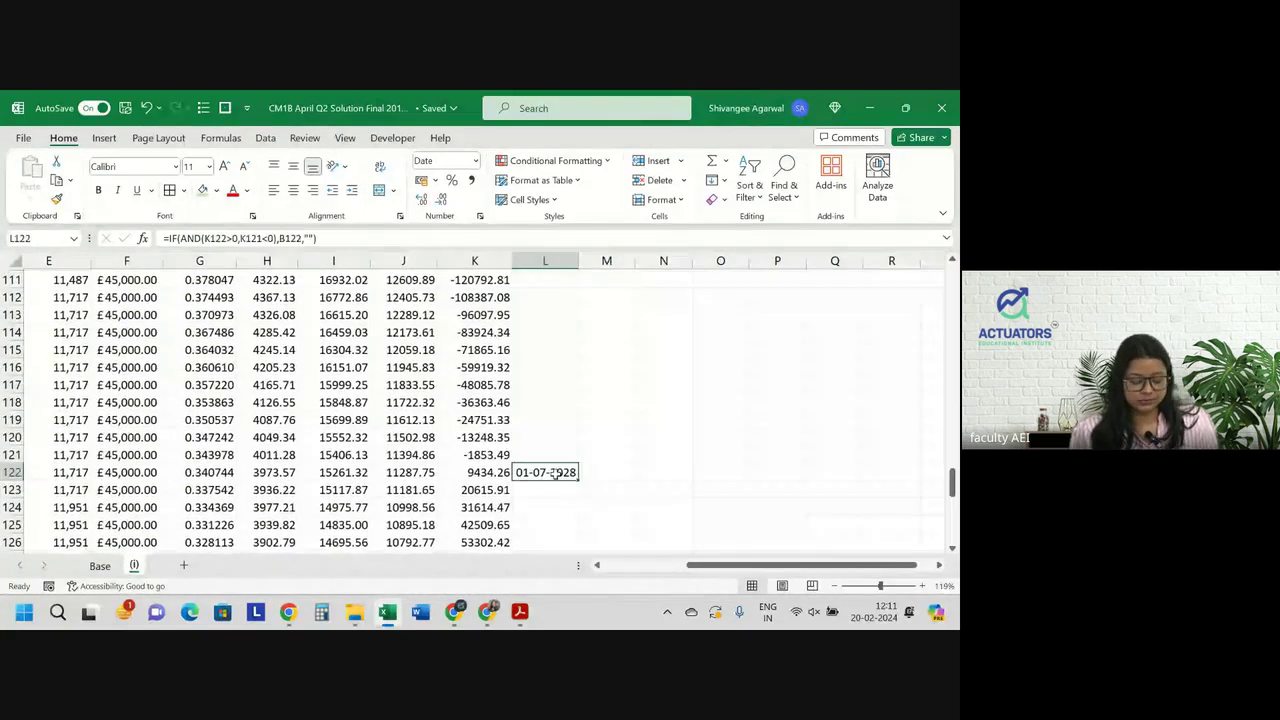
key(ctrl+z)
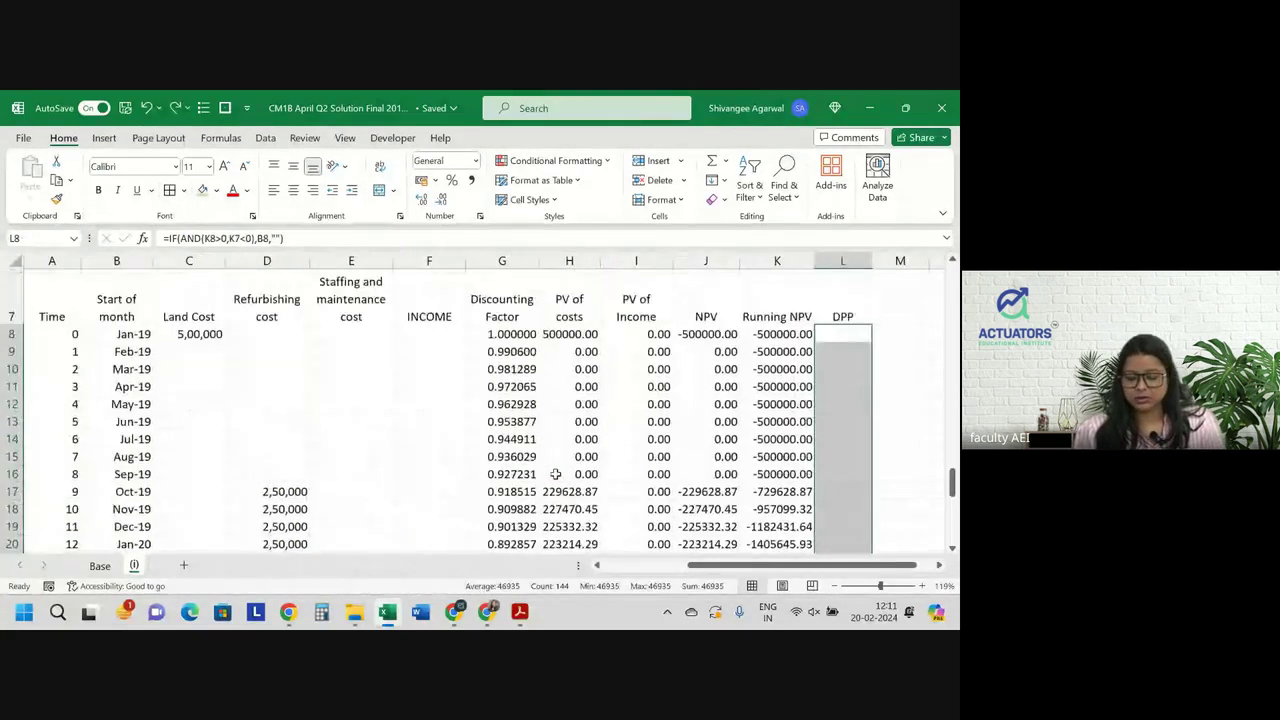
Change L8 to =IF(AND(K8>0,K7<0),A8,"") so it returns the Time value
key(F2)
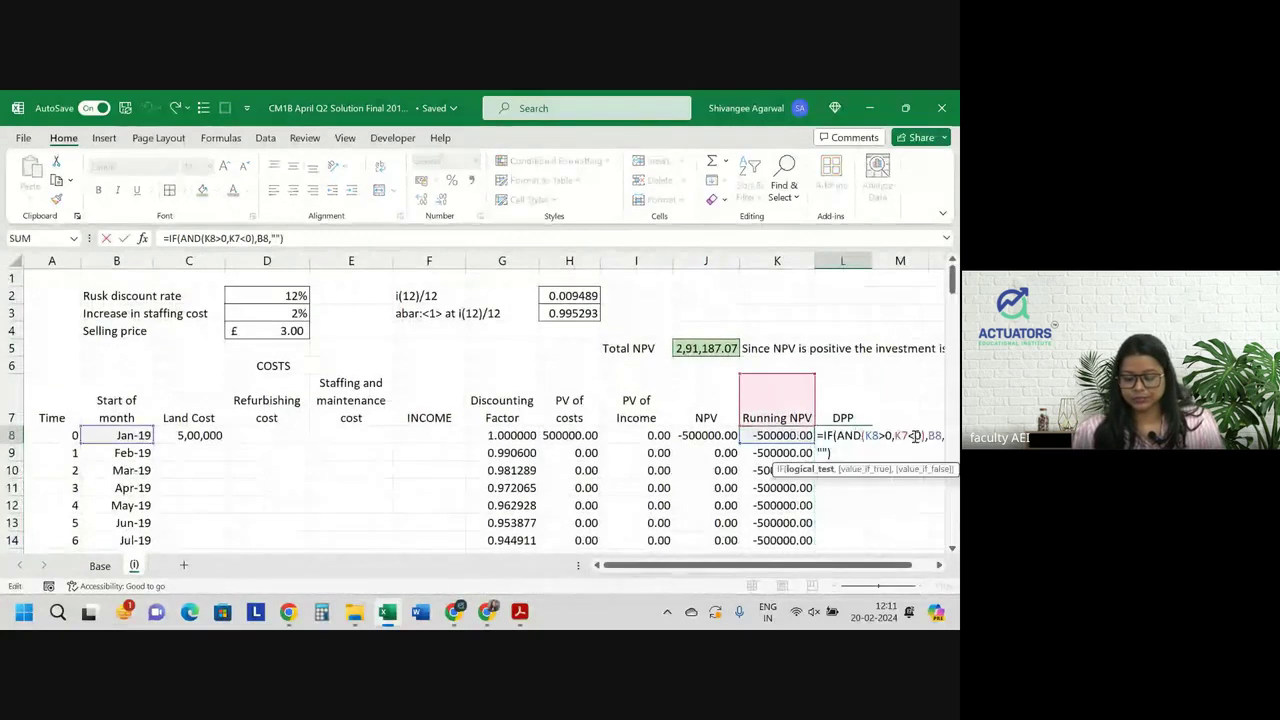
double_click(937, 436)
key(BackSpace)
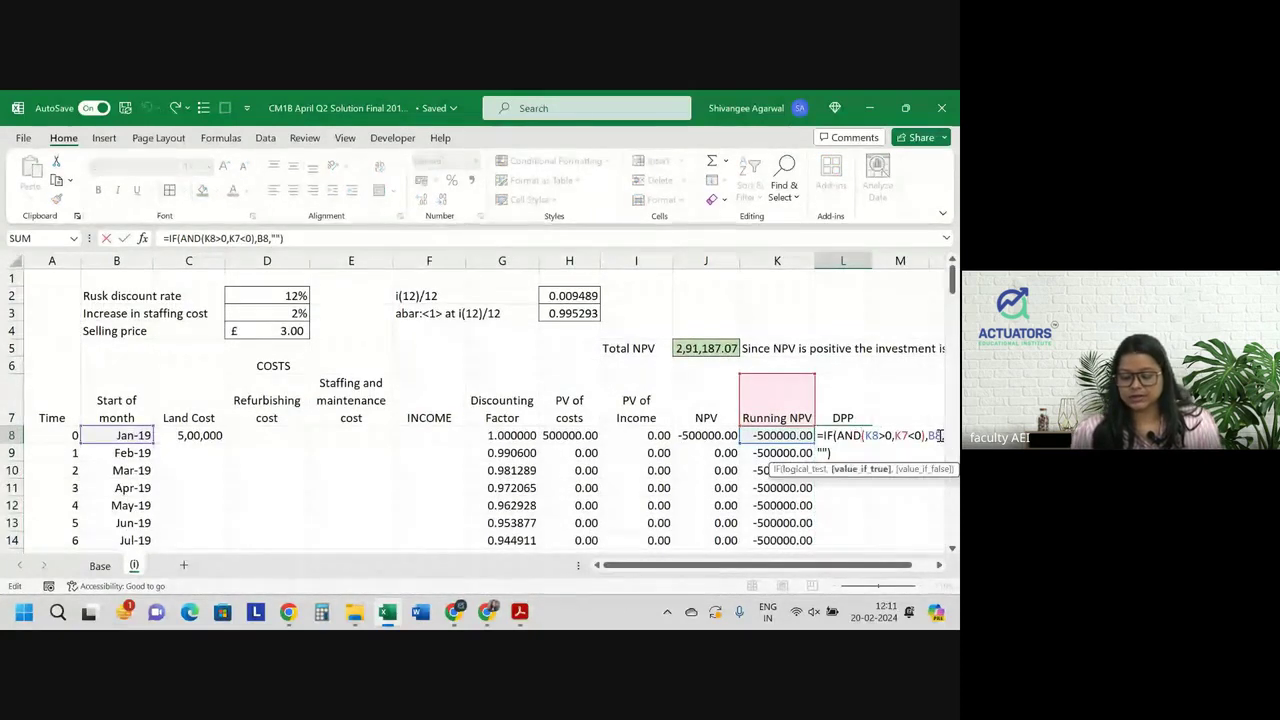
click(90, 440)
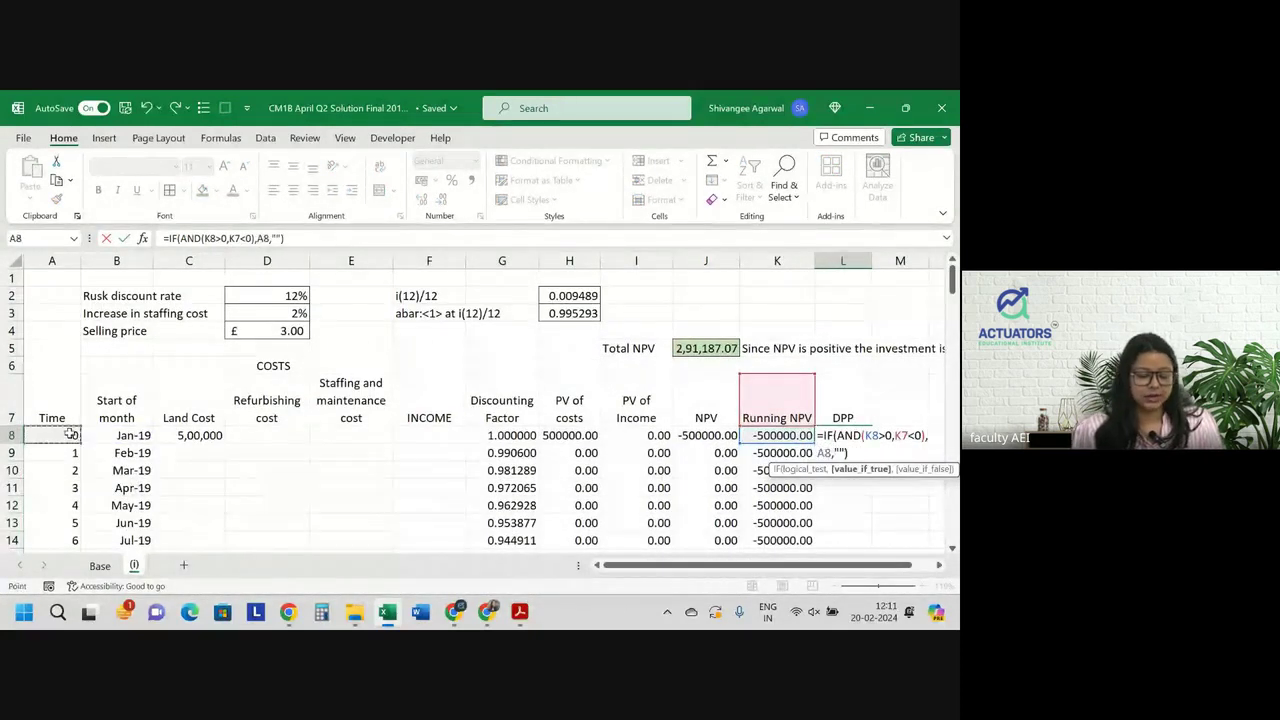
key(Return)
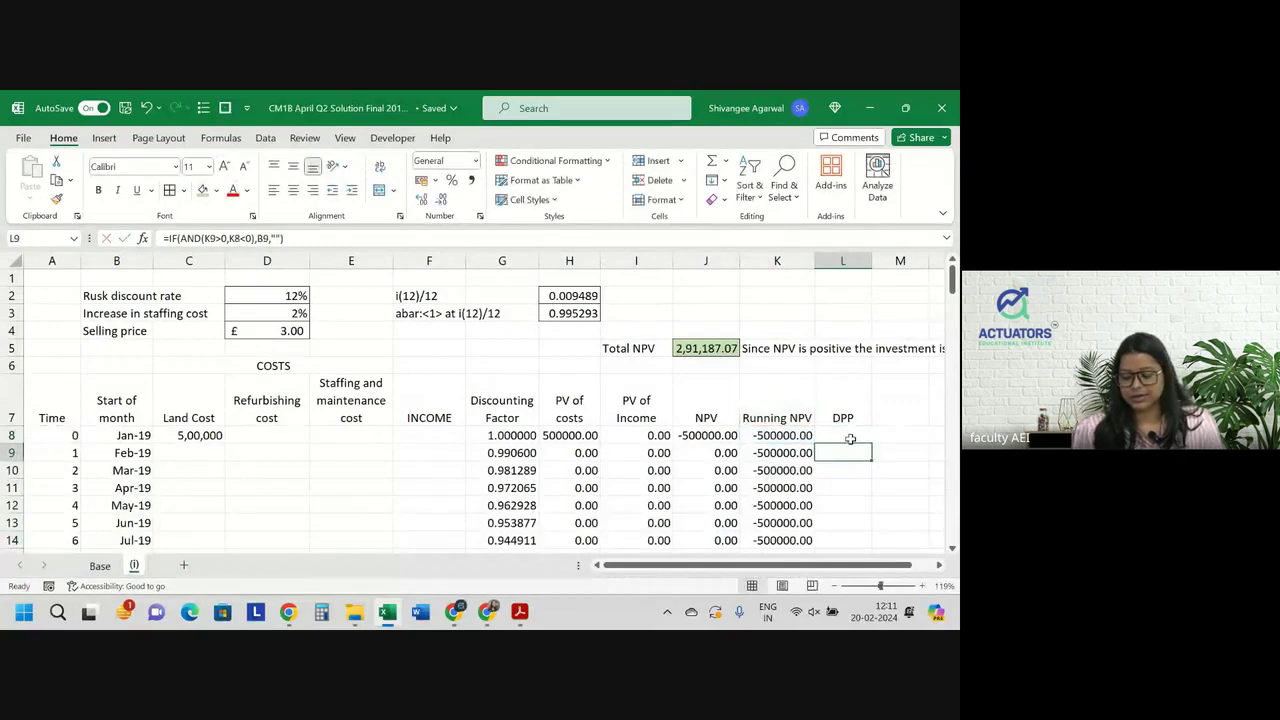
Fill the revised formula down column L, giving 114 at row 122, and begin a '< DPP' label in M122
click(850, 438)
double_click(871, 443)
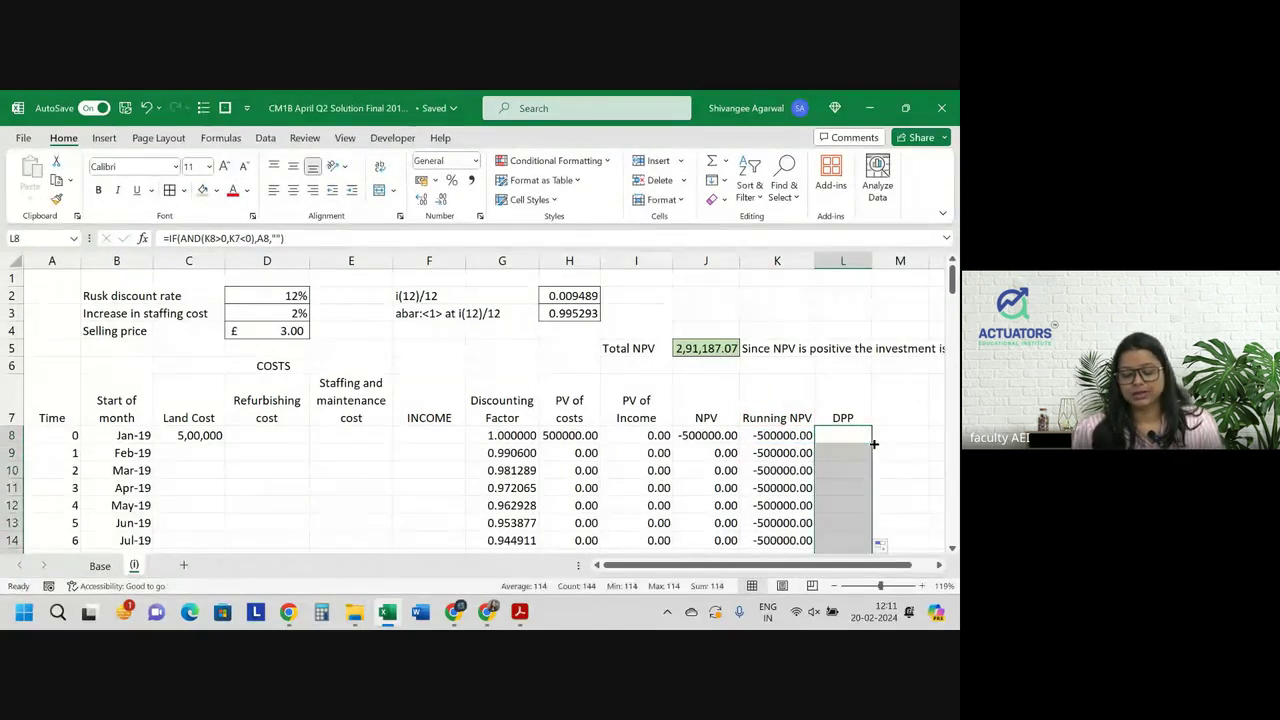
scroll(873, 445, down, 2)
scroll(873, 446, down, 20)
scroll(873, 445, down, 5)
scroll(873, 445, down, 8)
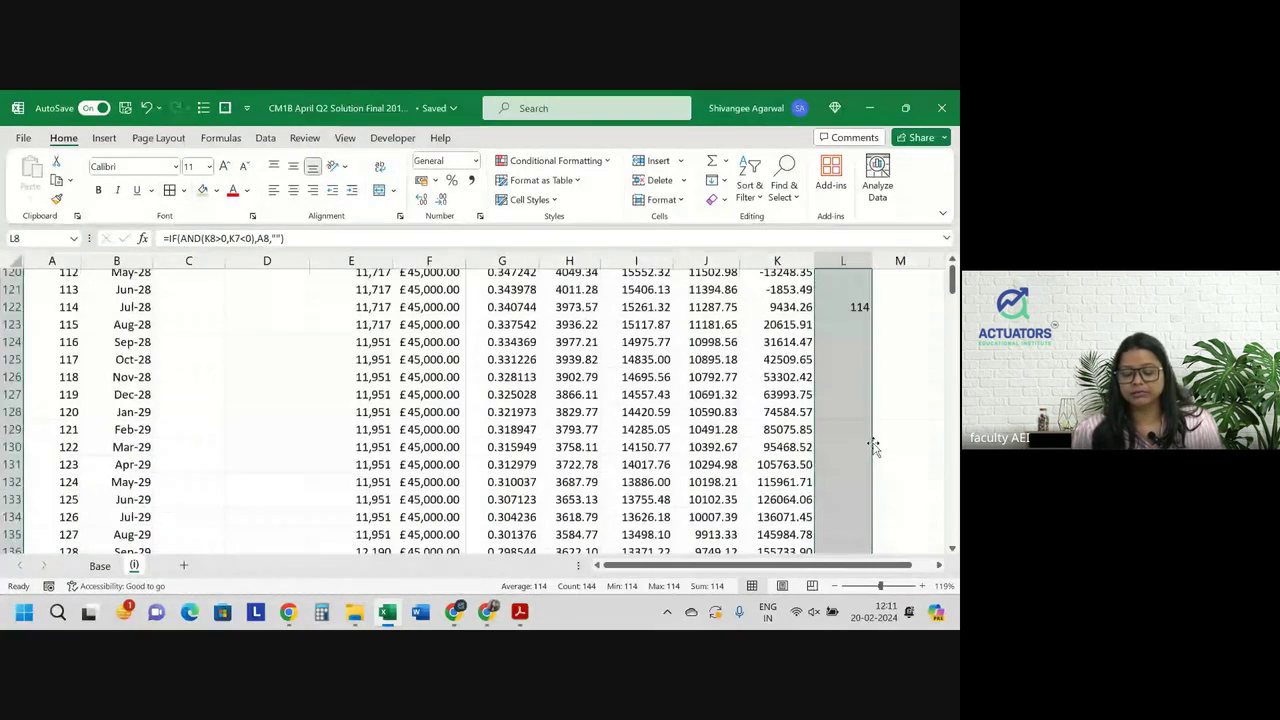
scroll(873, 445, down, 3)
scroll(873, 447, up, 3)
click(905, 380)
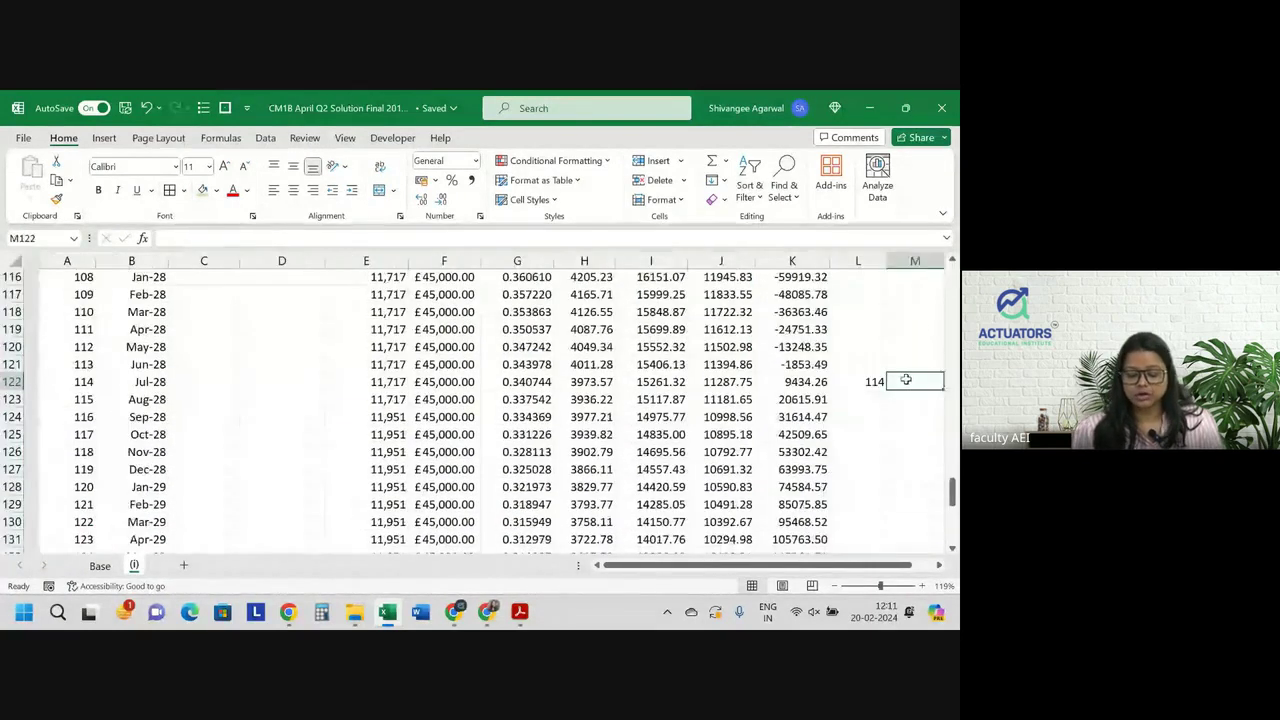
text(< D)
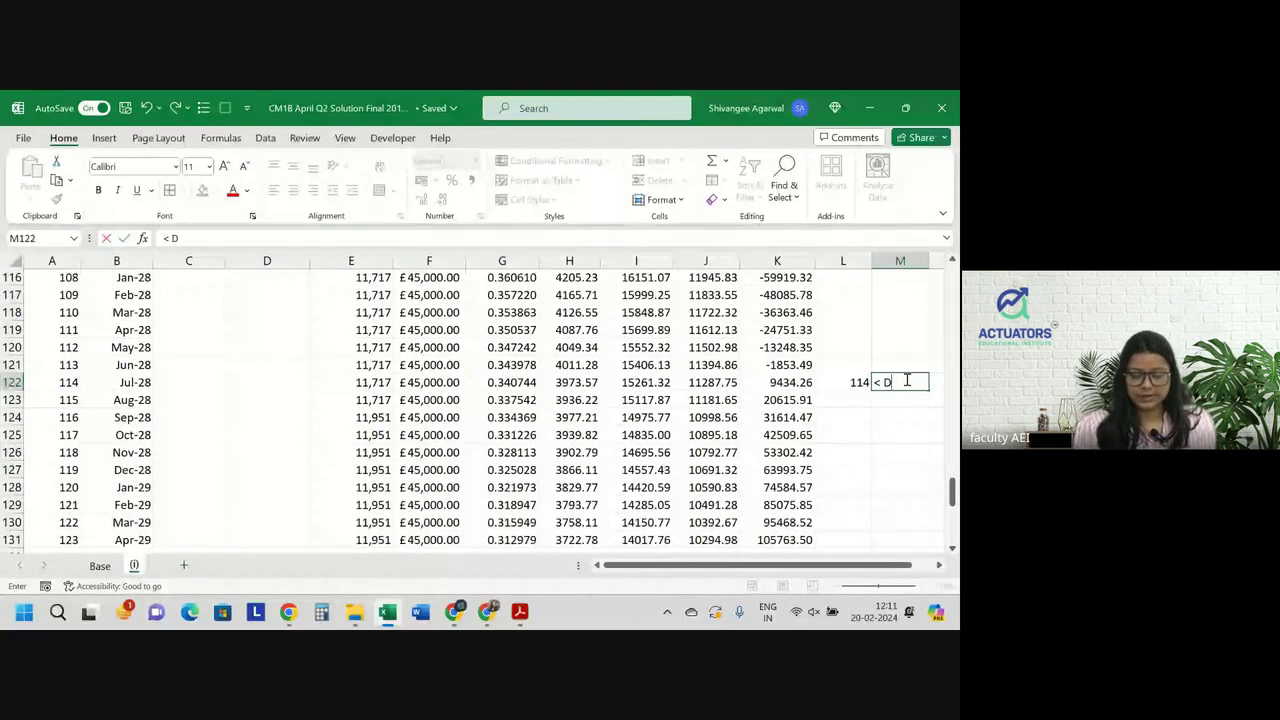
text(PP)
Commit the label beside the 114 result and move toward the cell below Total NPV
key(ctrl+Up)
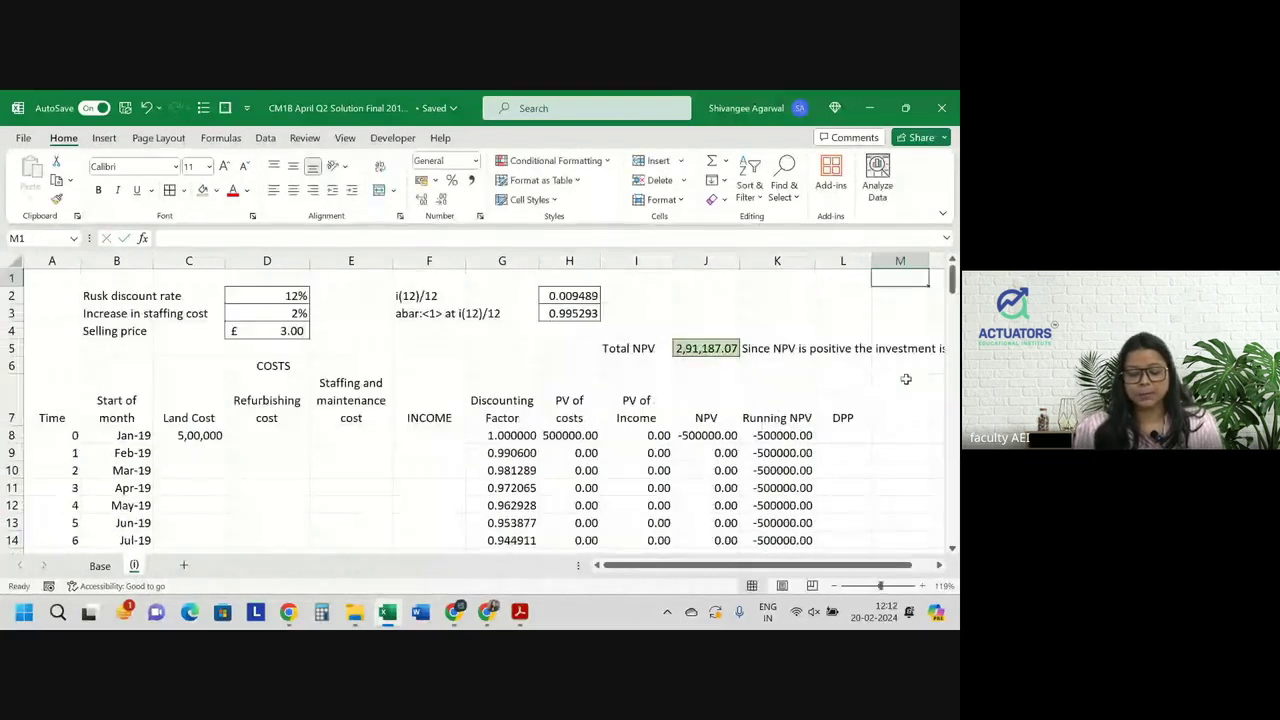
key(Left)
key(Left)
key(Down)
key(Down)
key(Left)
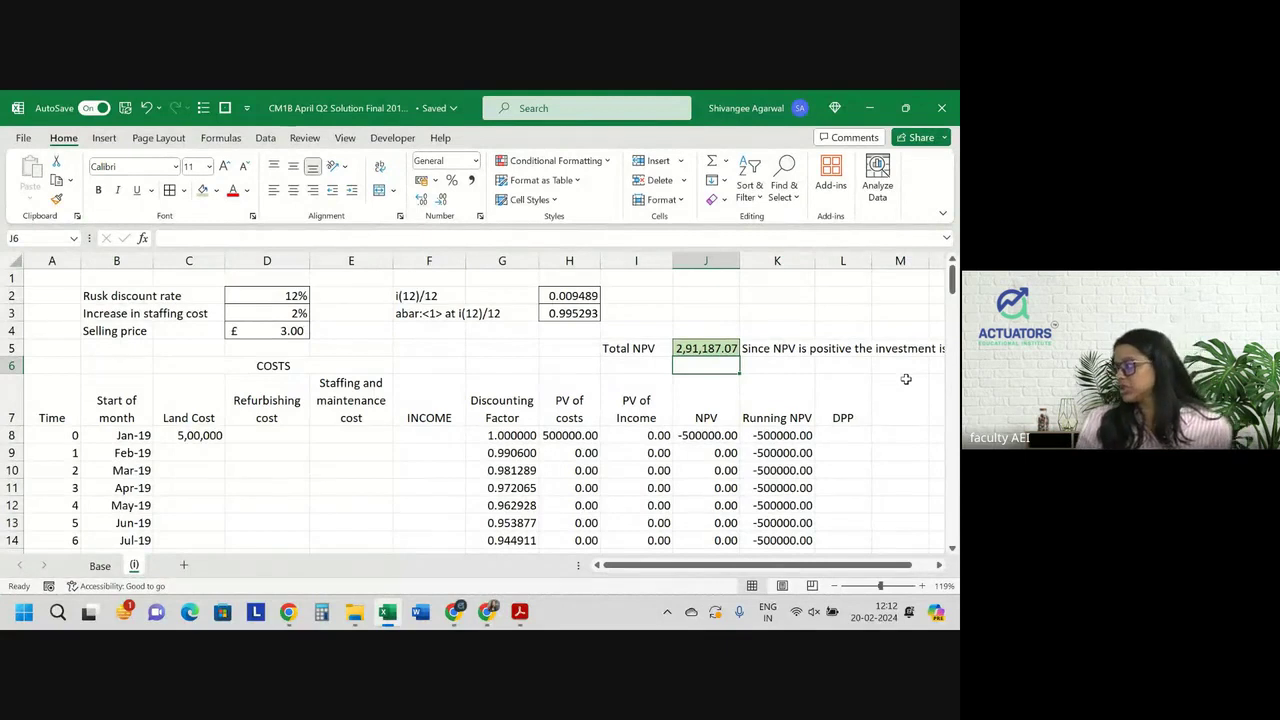
scroll(906, 379, down, 4)
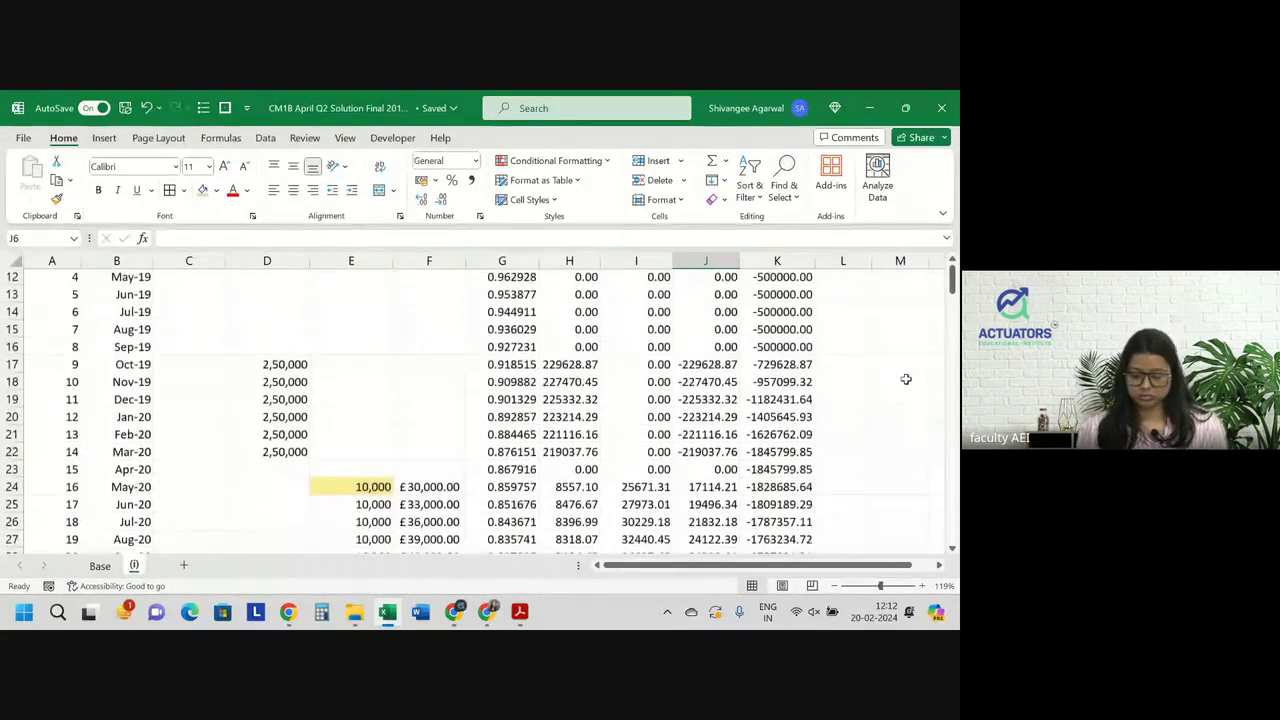
scroll(906, 379, down, 6)
scroll(906, 379, up, 10)
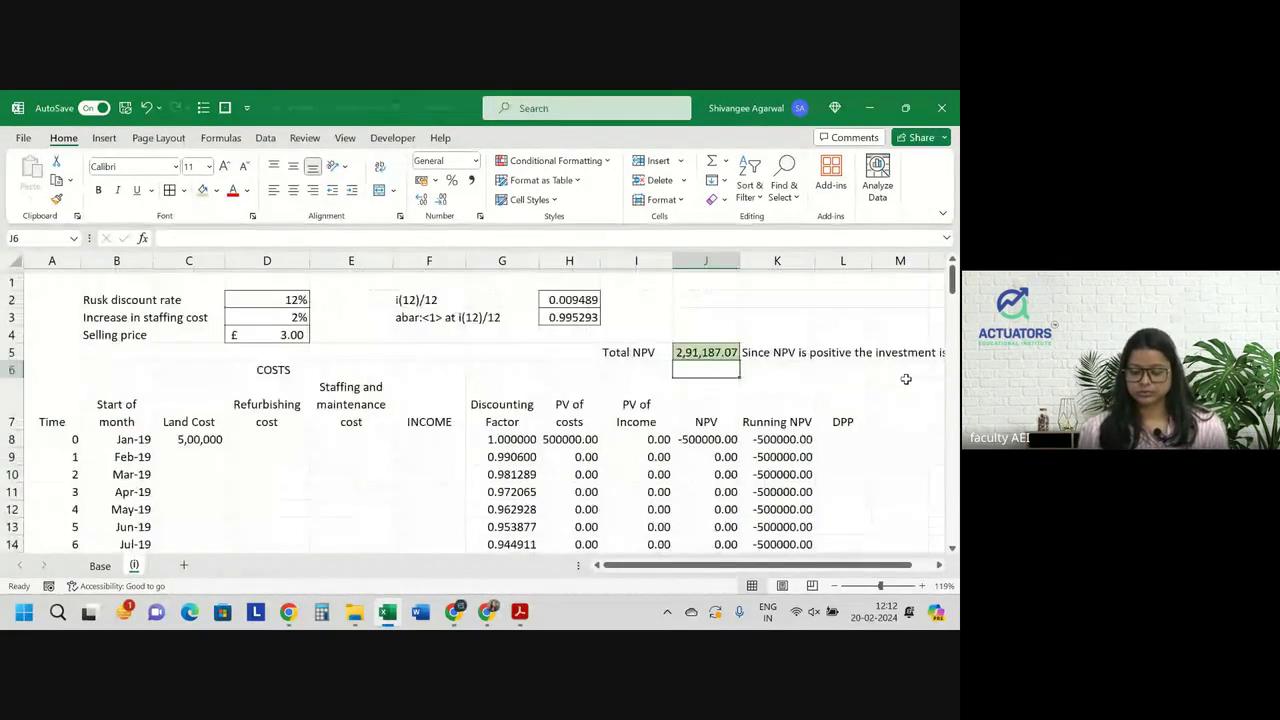
Change L8 back to =IF(AND(K8>0,K7<0),B8,"") and refill column L, again yielding 46935
double_click(848, 435)
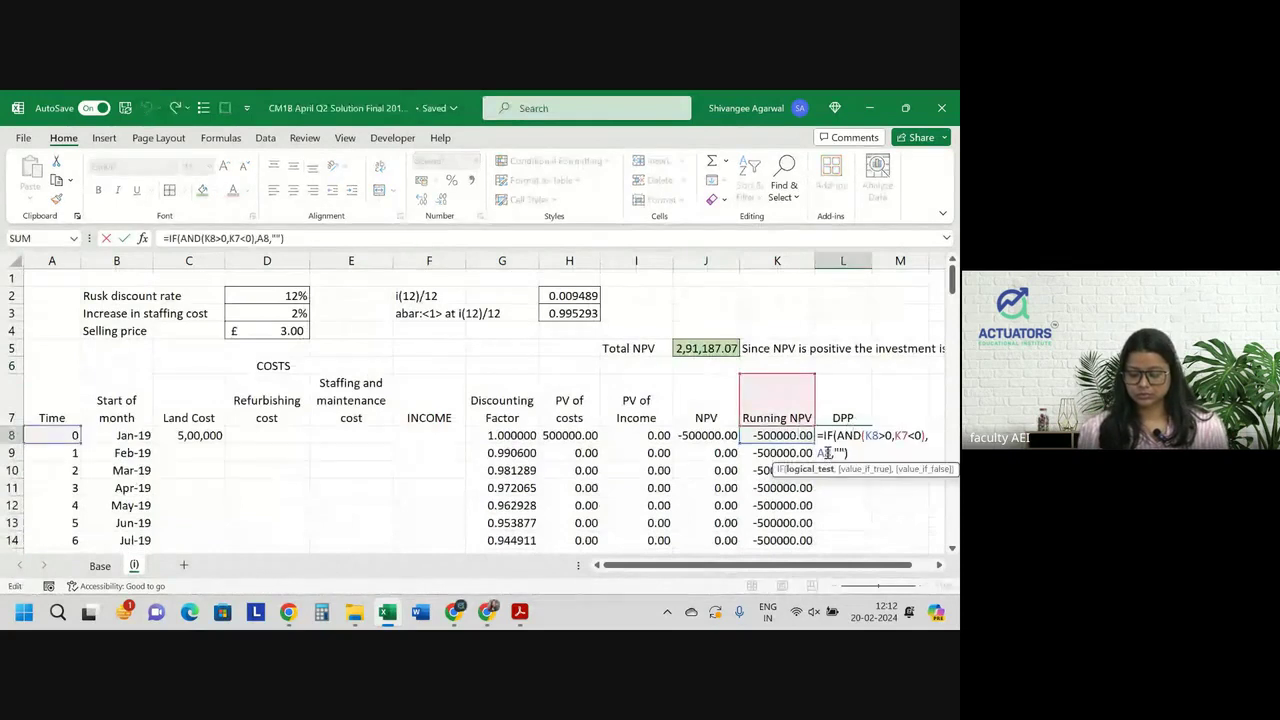
click(830, 453)
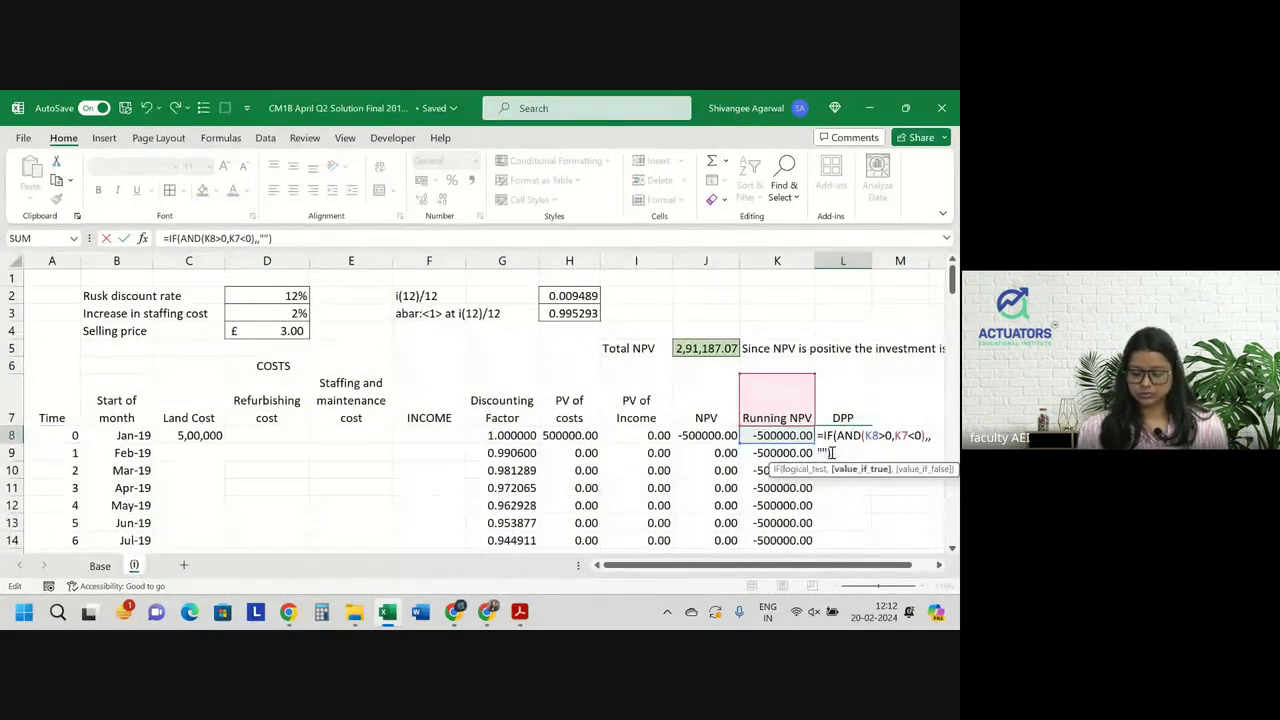
click(116, 436)
key(Return)
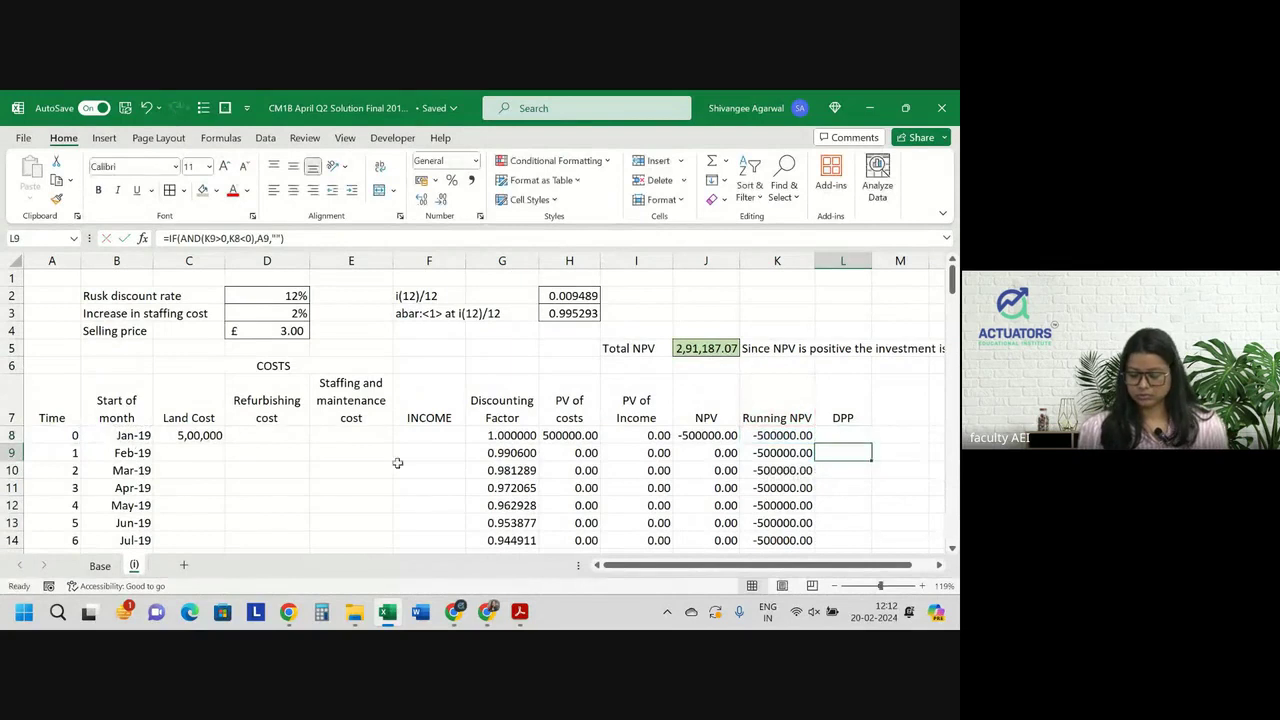
click(866, 434)
double_click(870, 443)
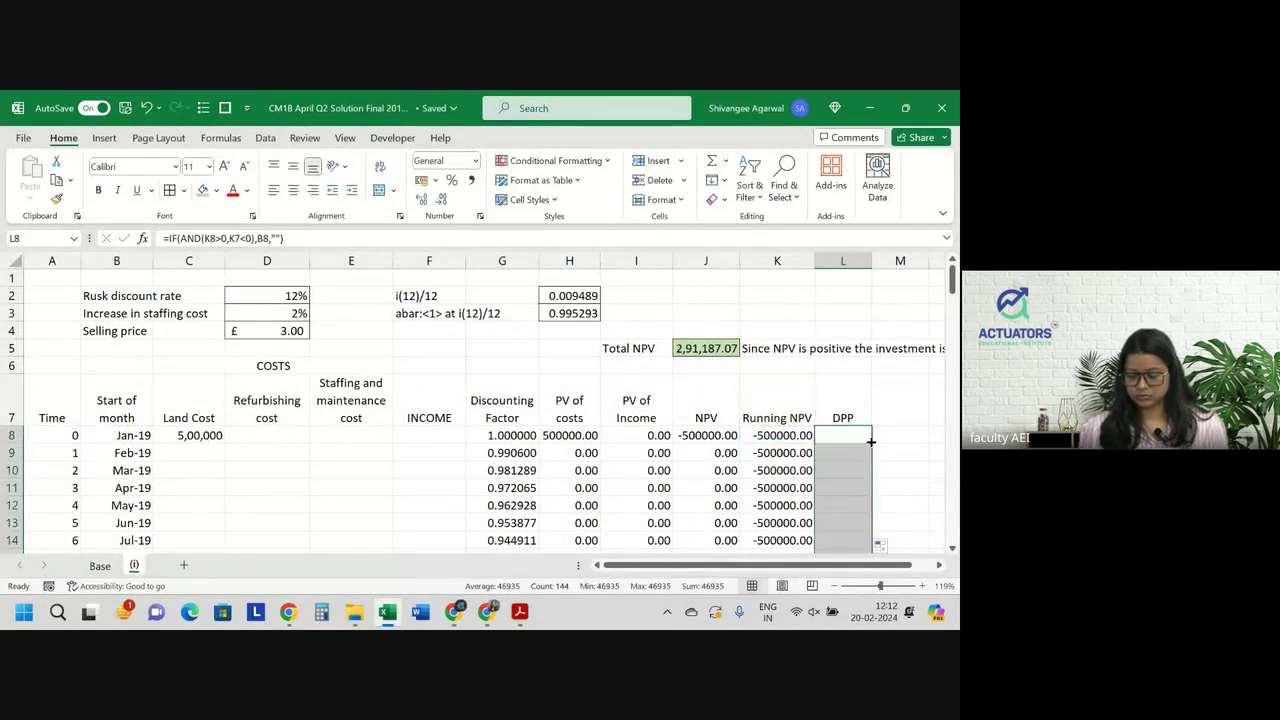
scroll(870, 445, down, 20)
Apply the Short Date number format to the DPP results
scroll(870, 443, down, 17)
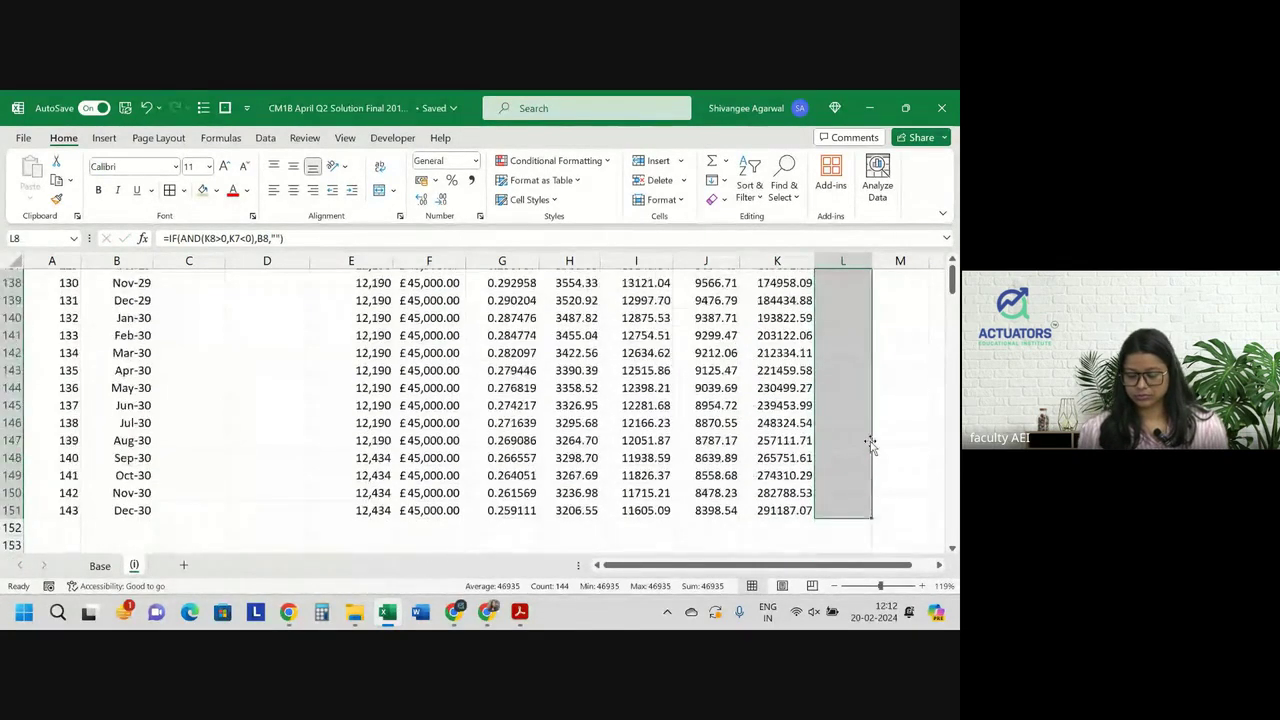
scroll(870, 443, up, 3)
scroll(870, 443, up, 4)
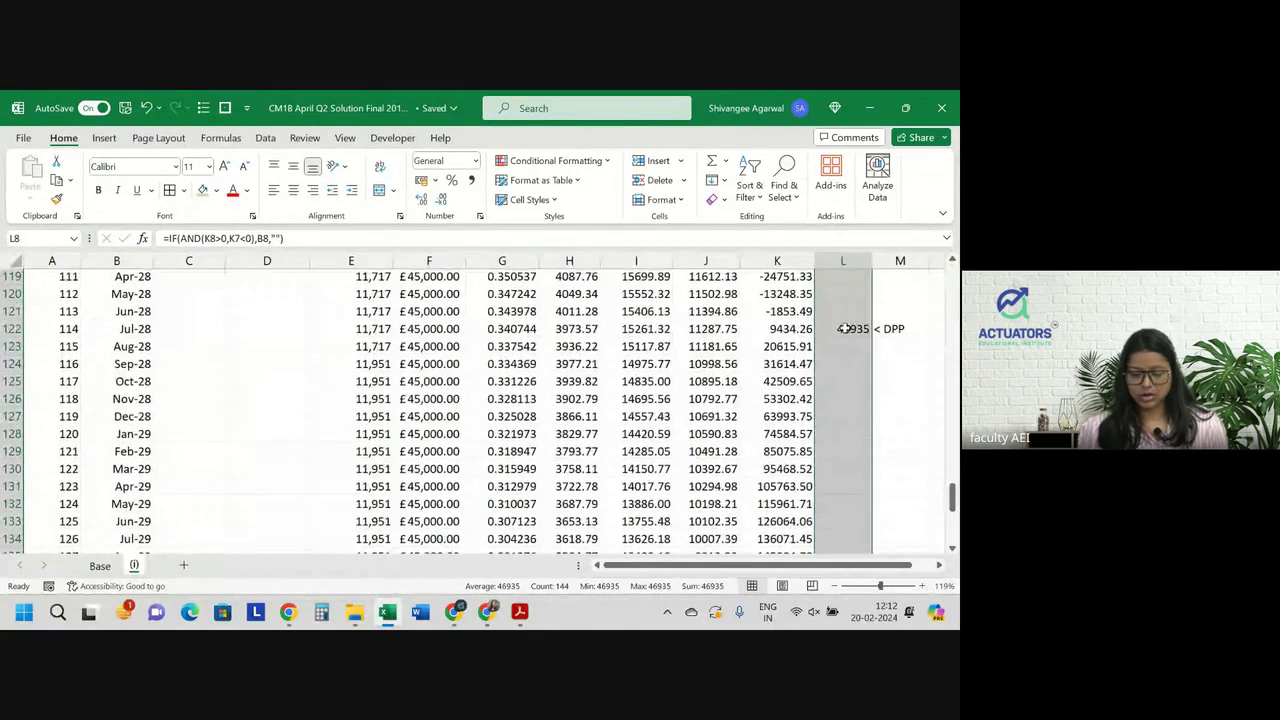
click(476, 160)
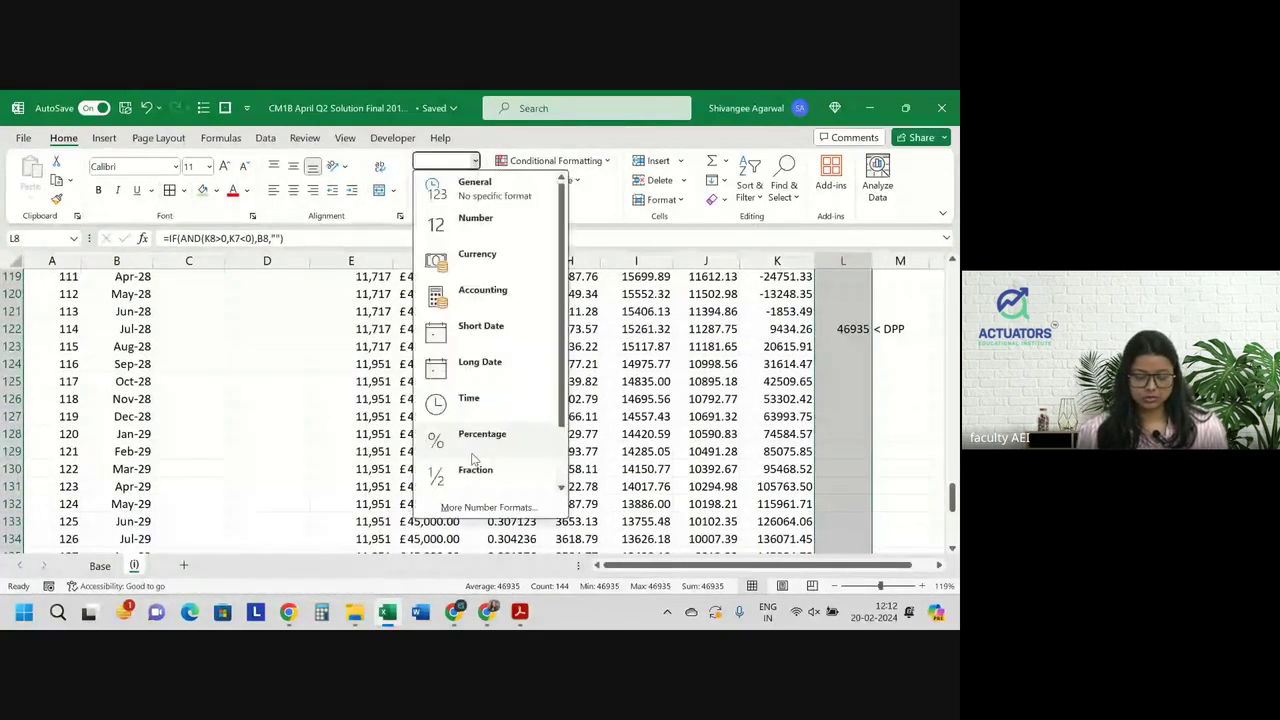
click(477, 328)
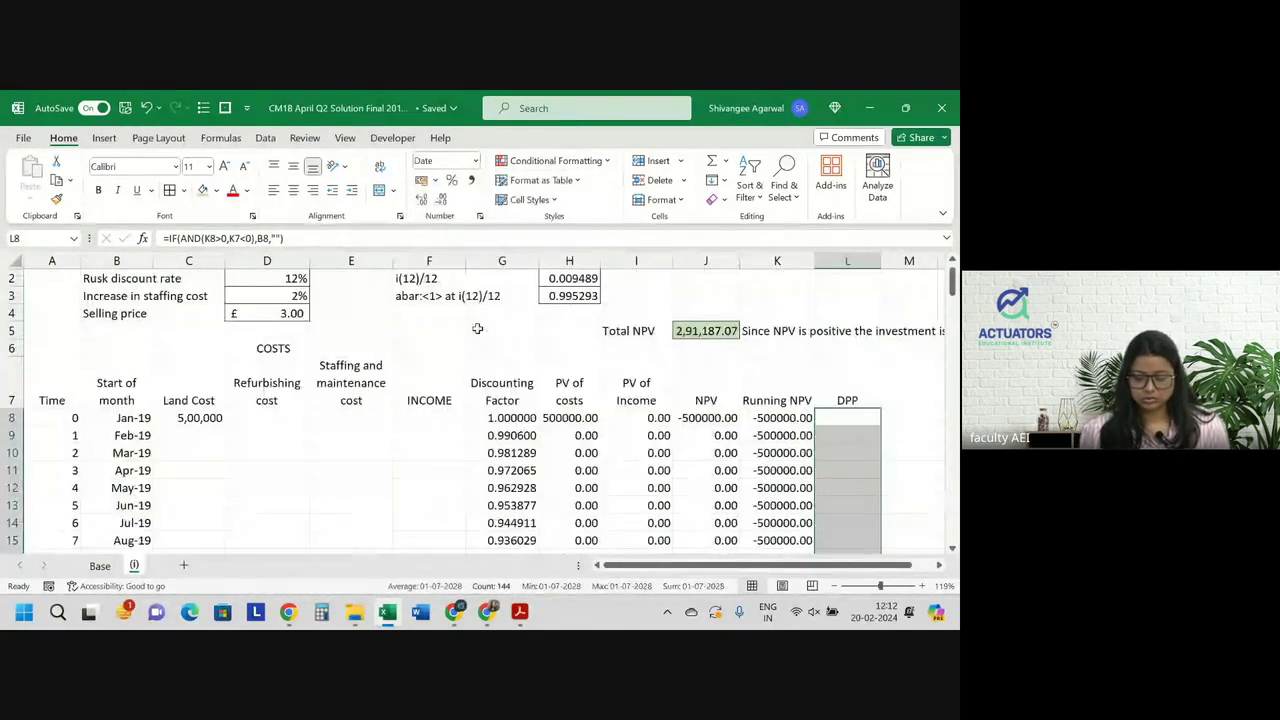
Give the DPP column the custom mmm-yy format through Format Cells
right_click(858, 442)
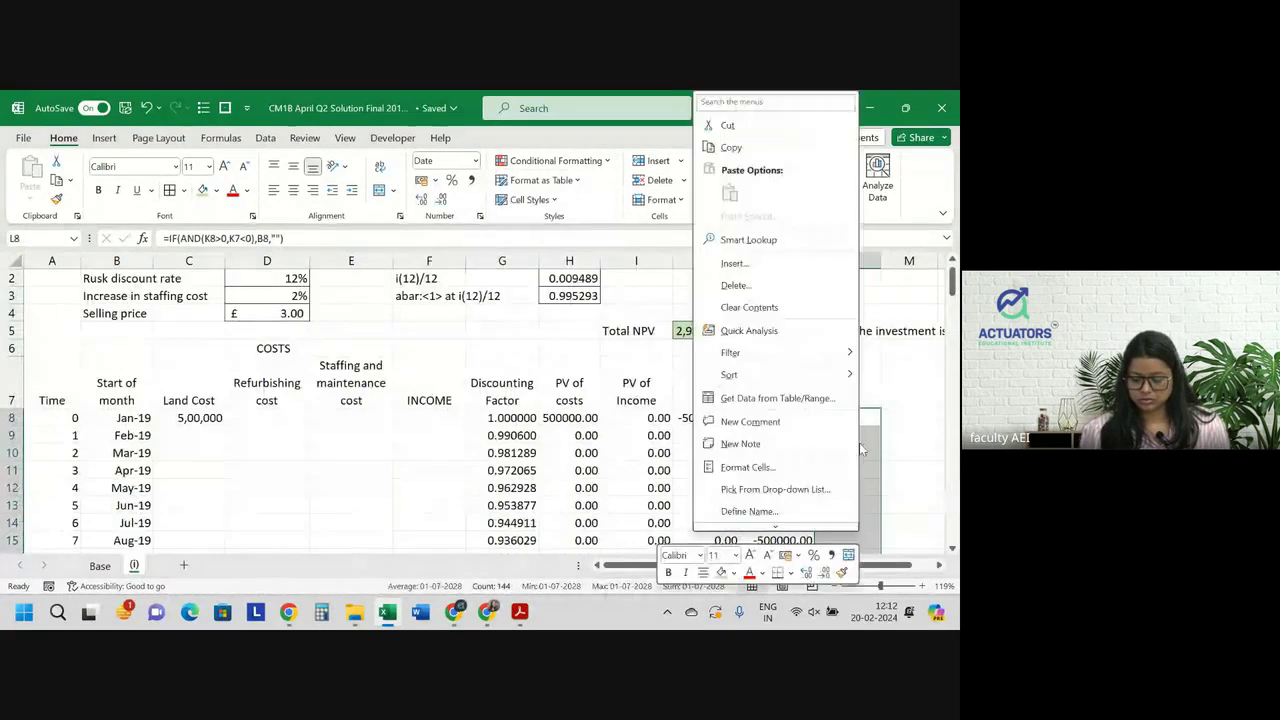
click(748, 467)
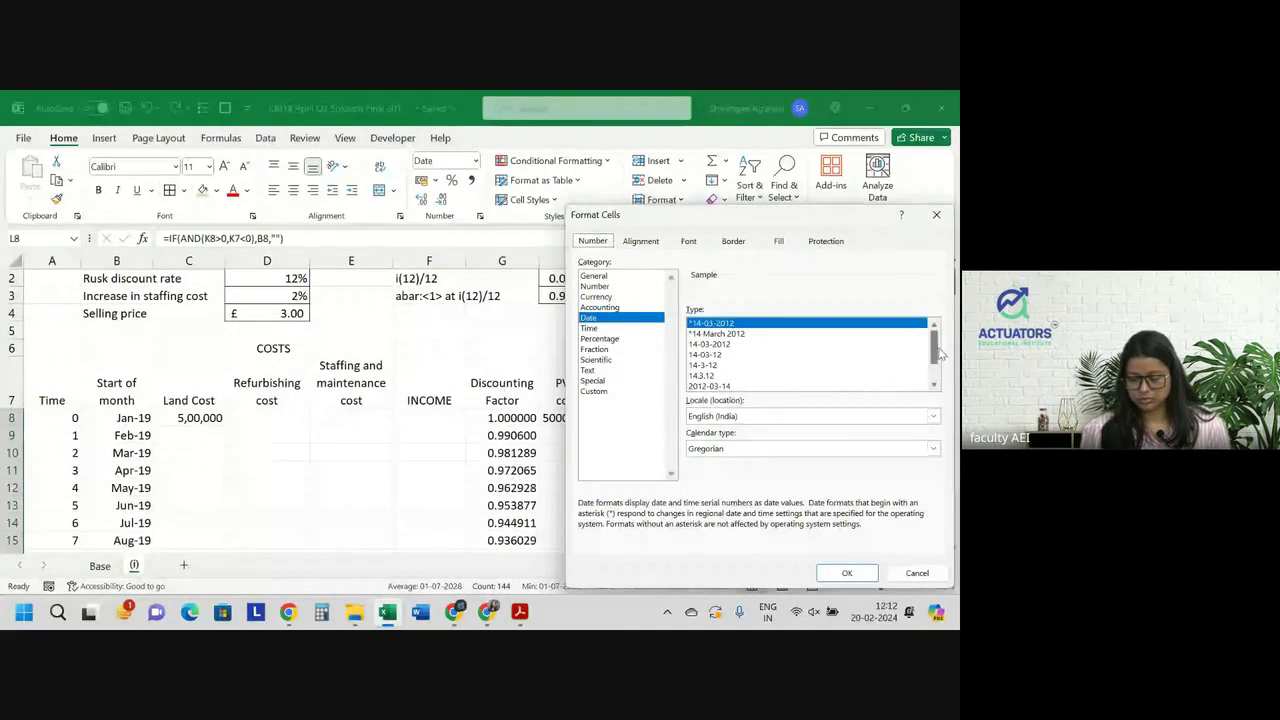
scroll(936, 355, down, 1)
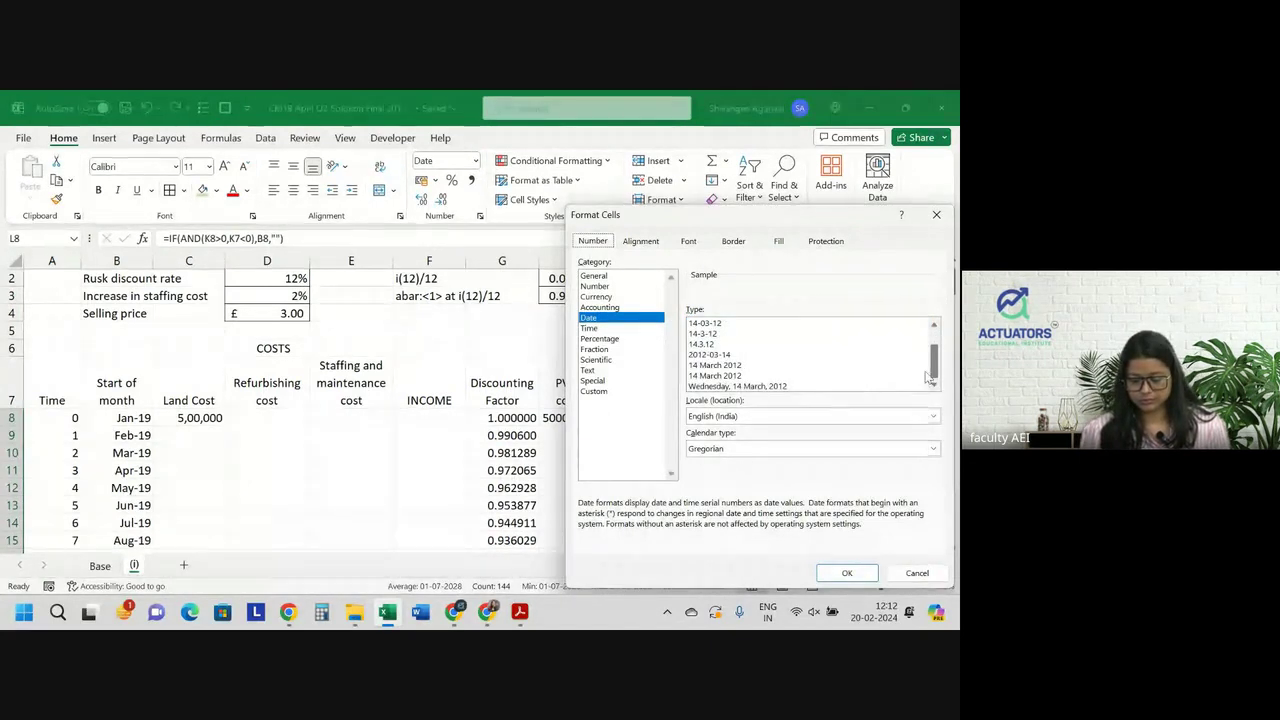
drag(931, 375, 928, 348)
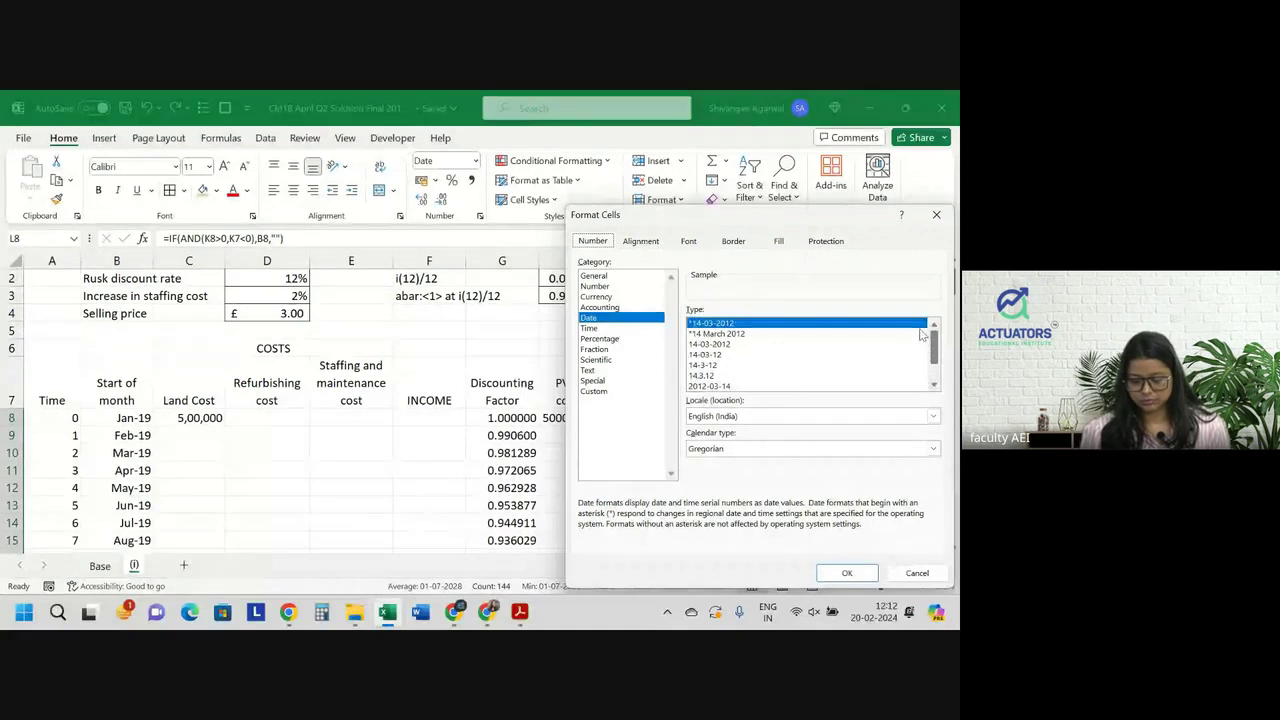
click(594, 392)
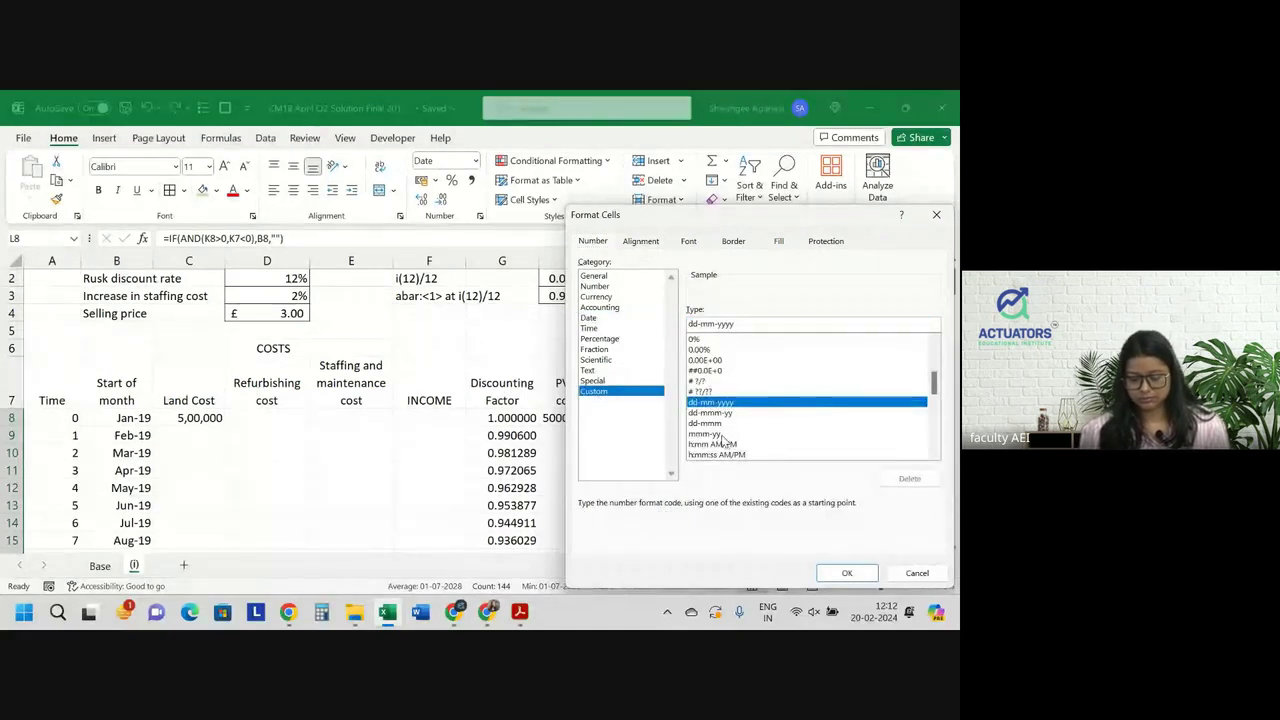
click(708, 434)
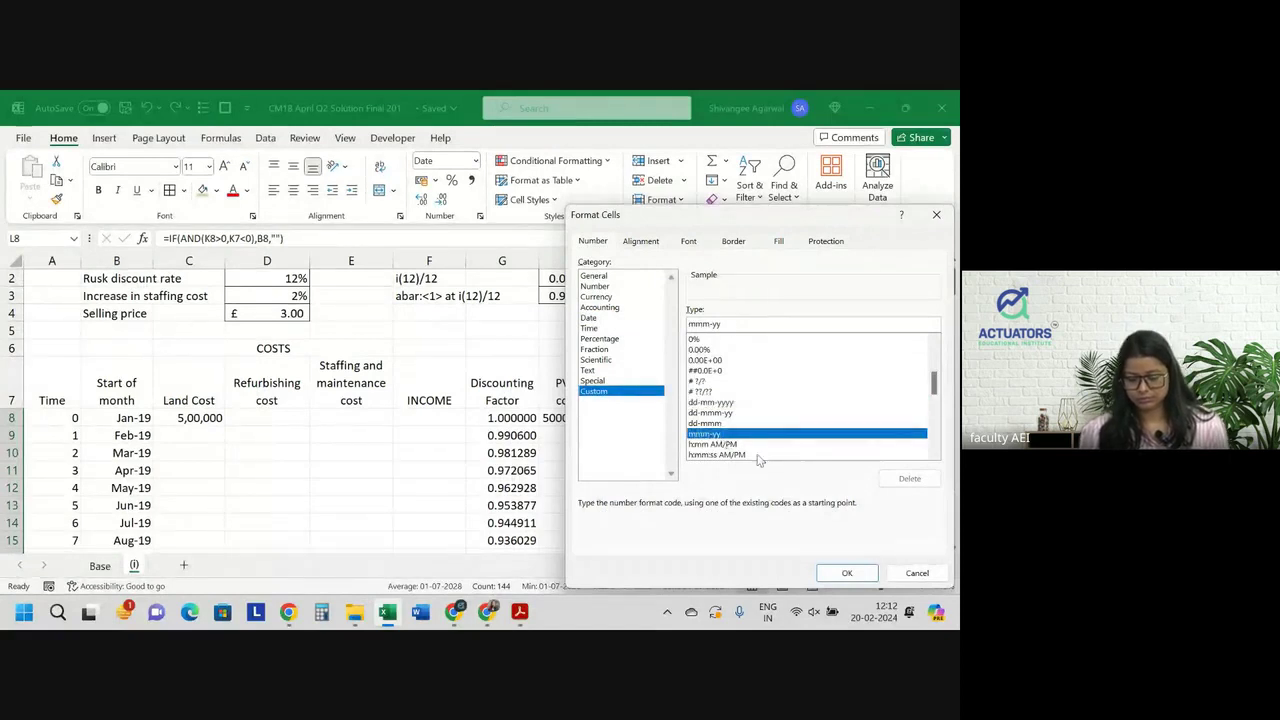
click(846, 573)
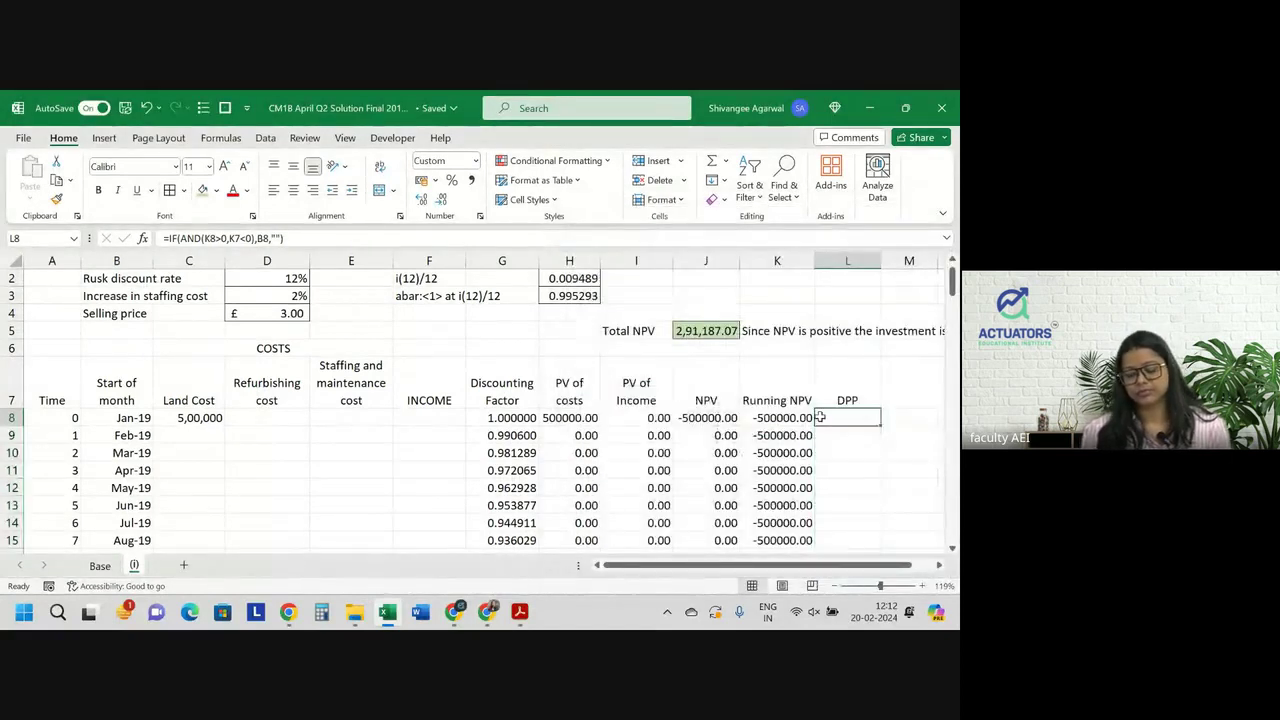
scroll(819, 417, down, 2)
Check the first payback date in L122, then label cell I6 as DPP
scroll(819, 417, down, 15)
scroll(819, 417, down, 15)
scroll(819, 417, down, 11)
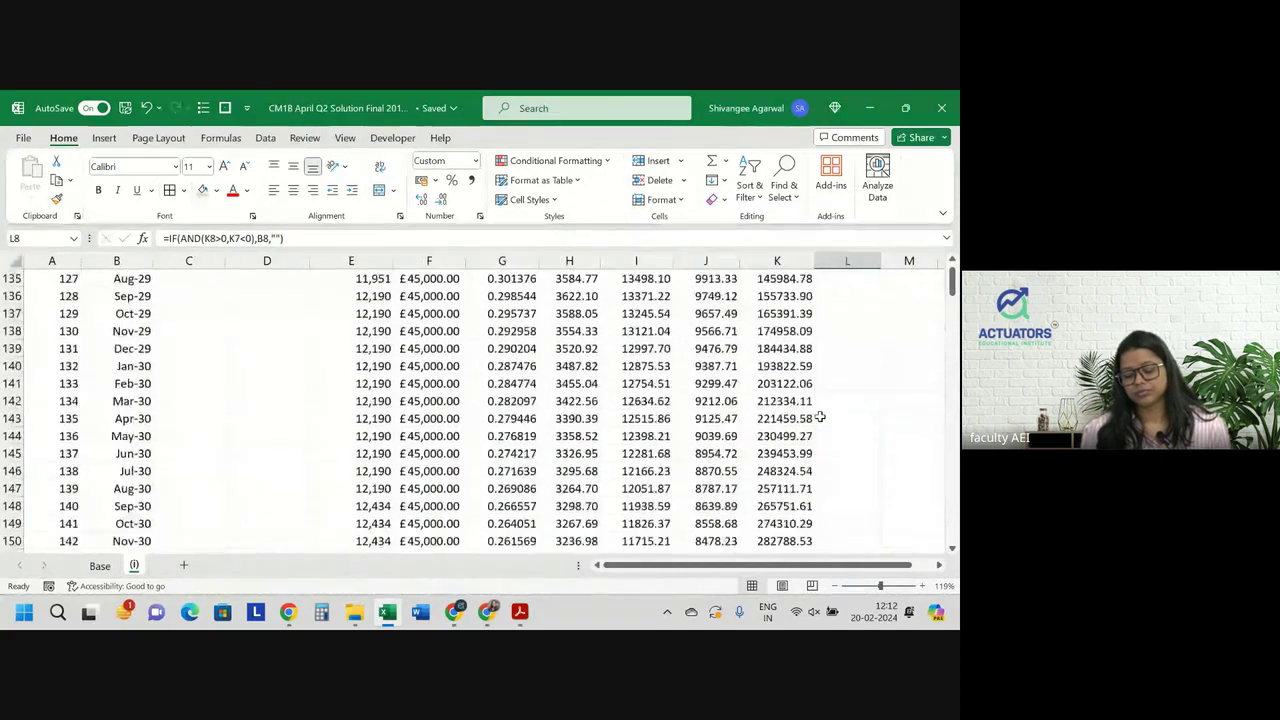
scroll(819, 417, up, 7)
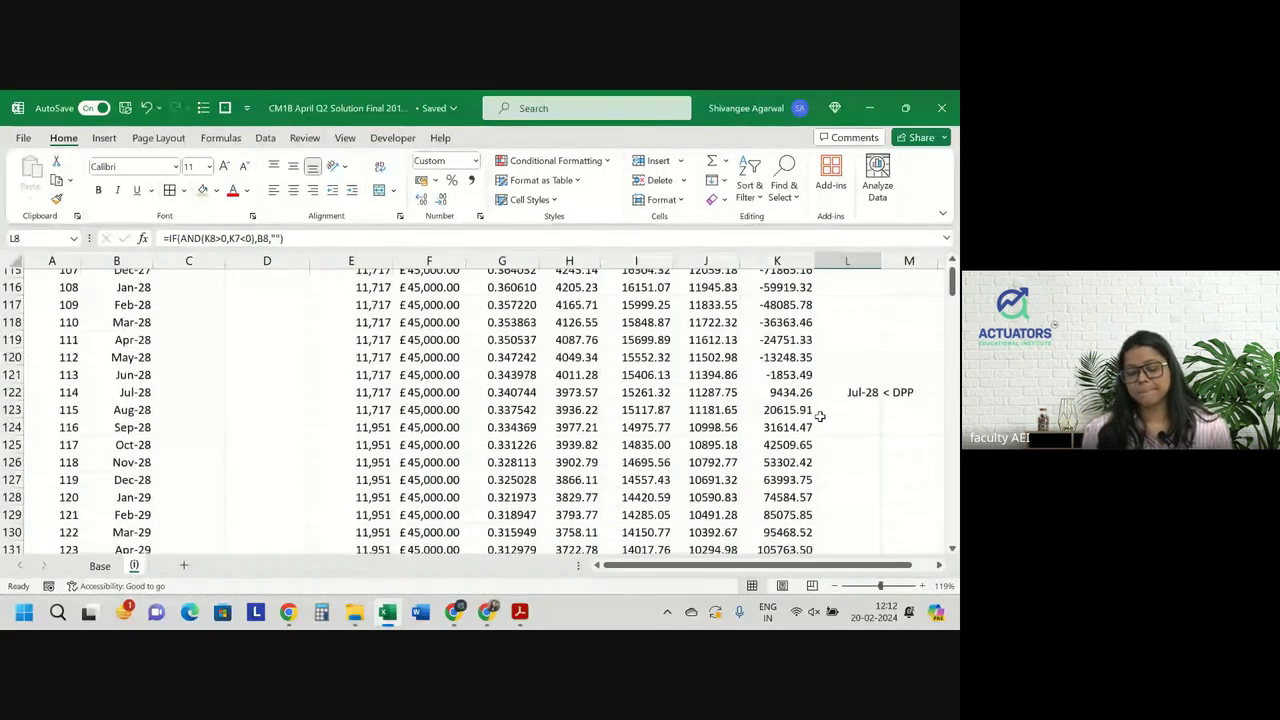
click(822, 398)
scroll(700, 408, up, 1)
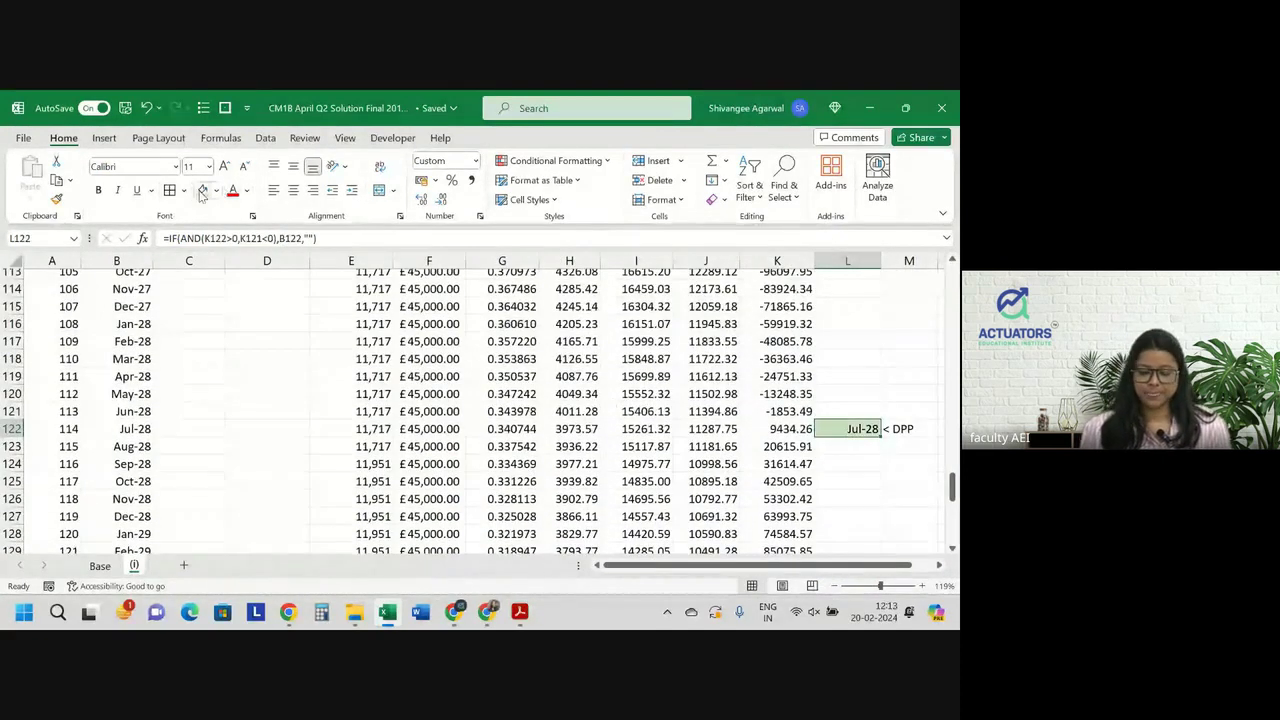
scroll(474, 344, up, 5)
scroll(473, 344, up, 20)
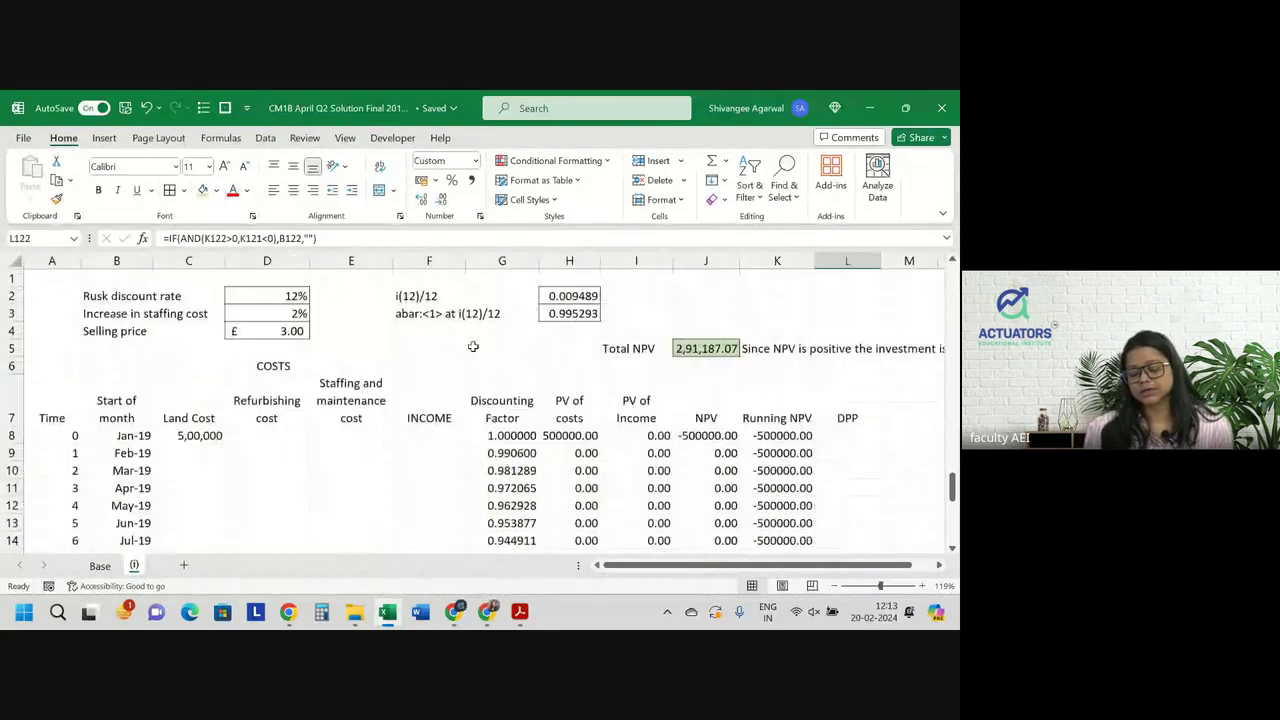
click(649, 368)
text(DPP)
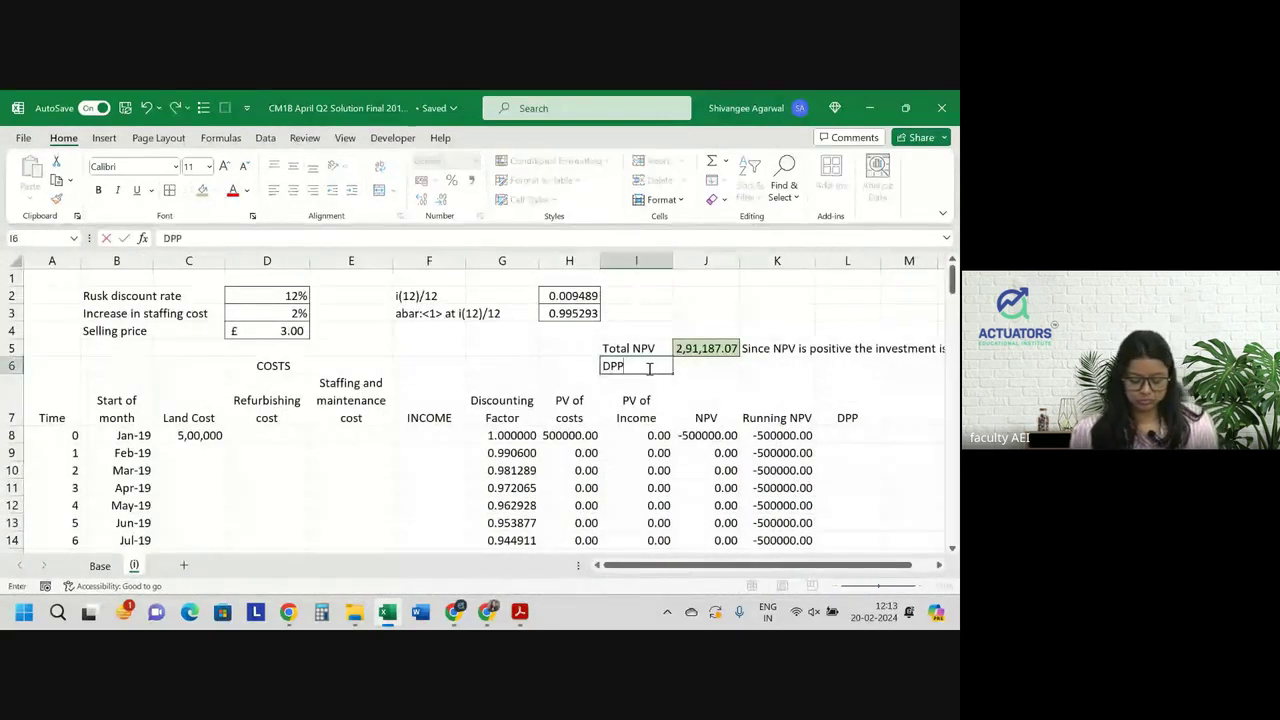
text( is)
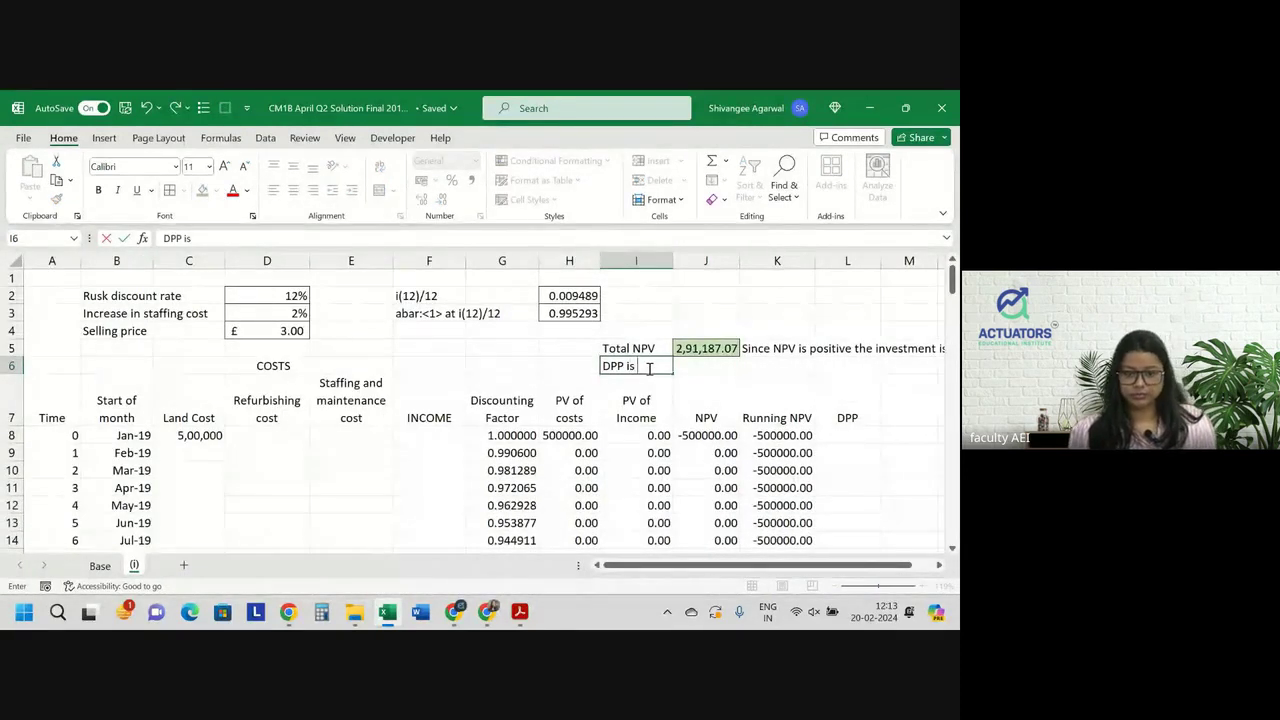
key(BackSpace)
key(BackSpace)
key(BackSpace)
key(Tab)
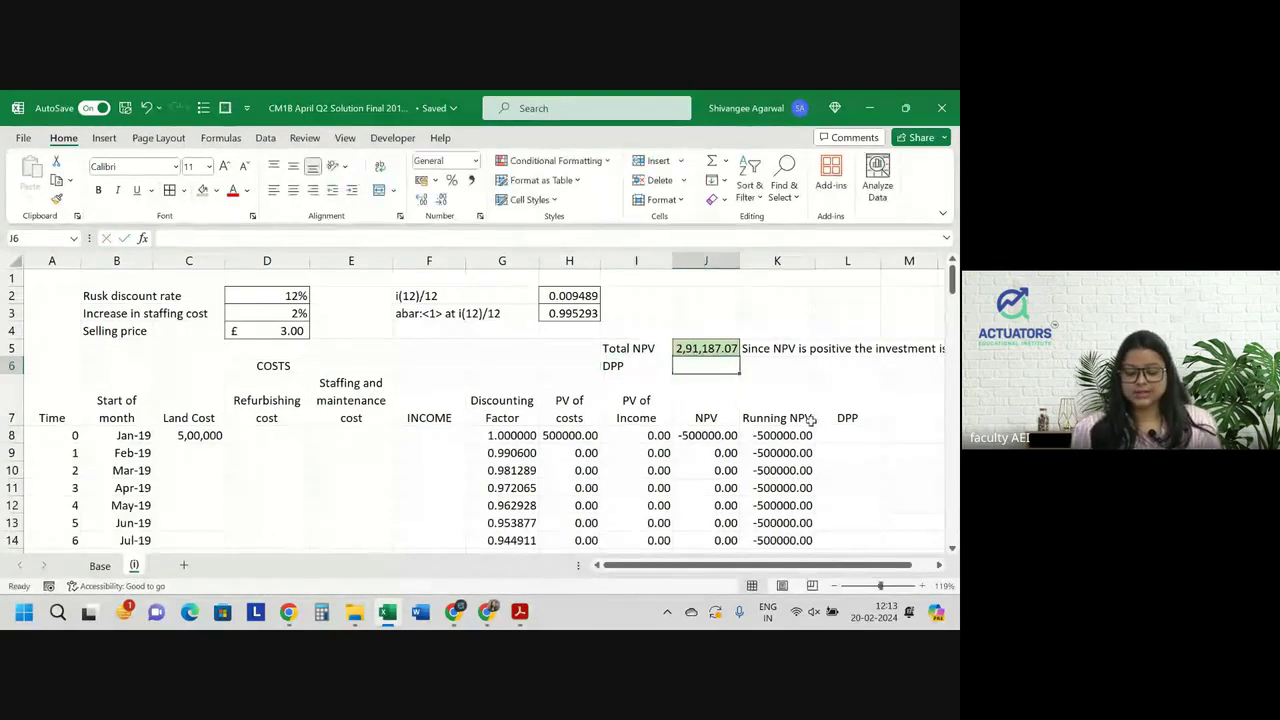
Fill the L8 DPP formula down to L151 and format it as mmm-yy dates
click(859, 449)
click(857, 435)
key(ctrl+c)
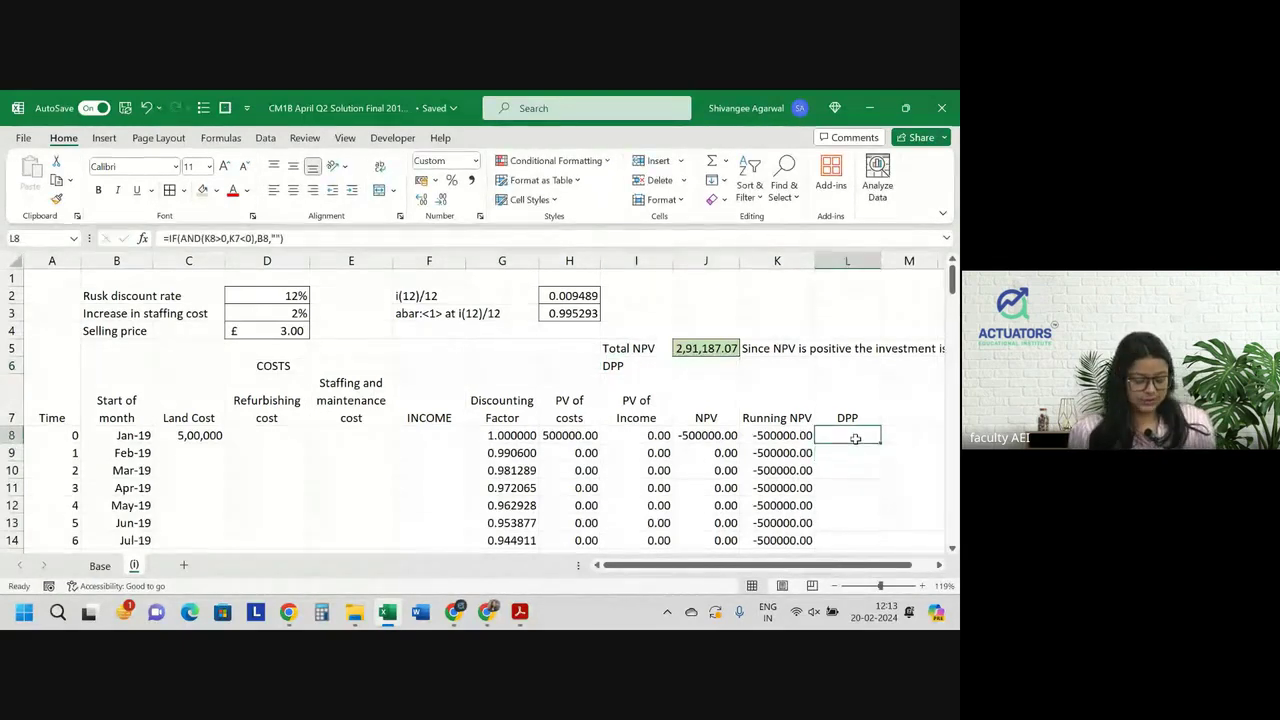
key(ctrl+shift+End)
key(ctrl+v)
right_click(855, 438)
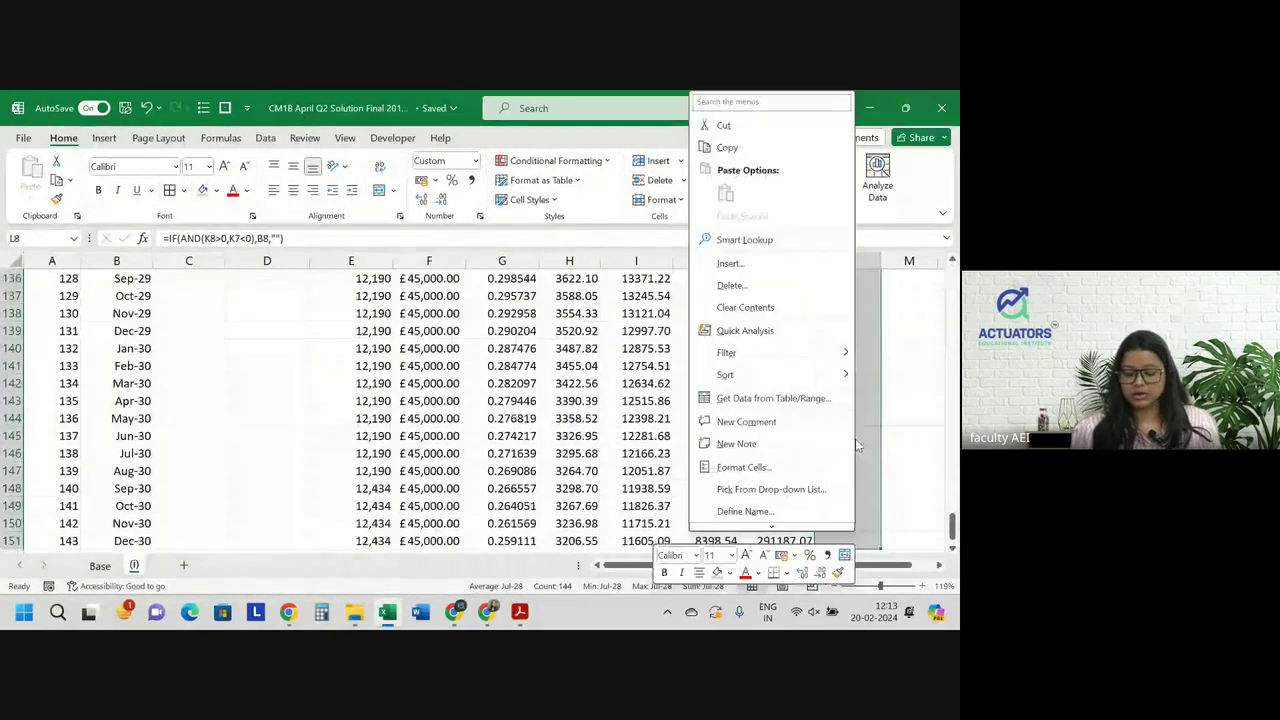
click(742, 470)
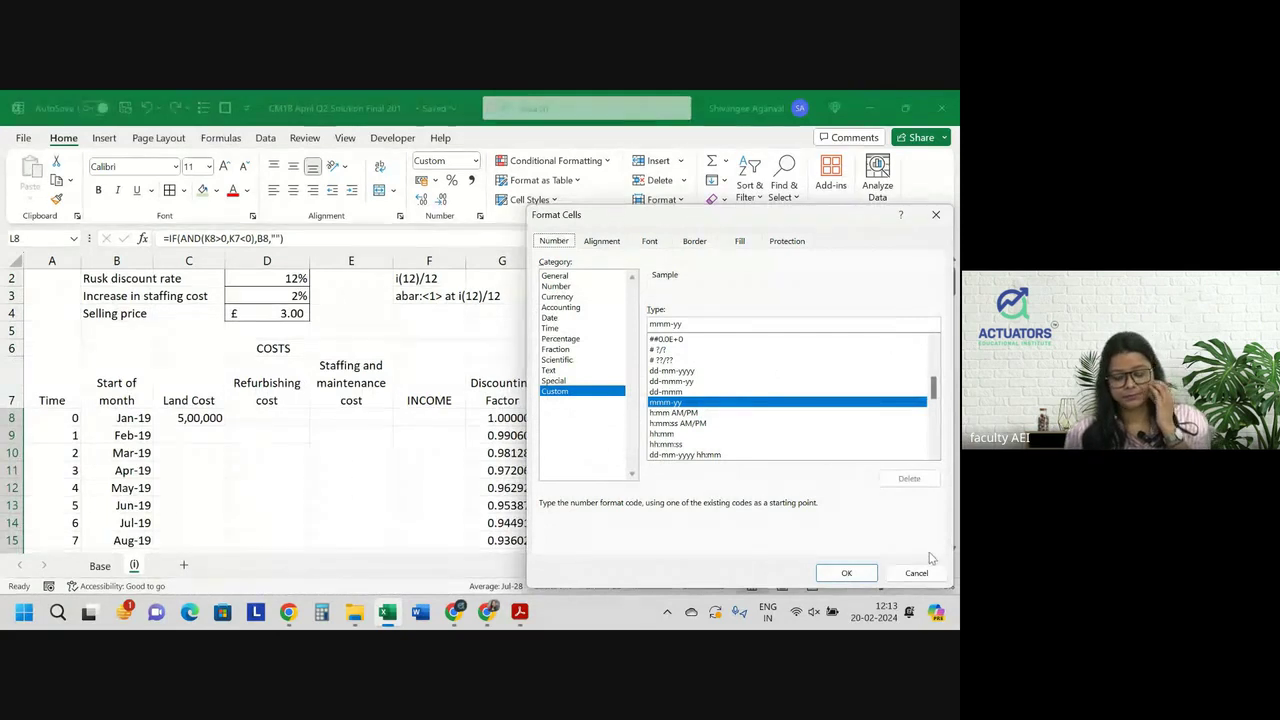
click(872, 579)
Enter =MAX(L8:L151) in J6 to show the payback date Jul-28
click(710, 347)
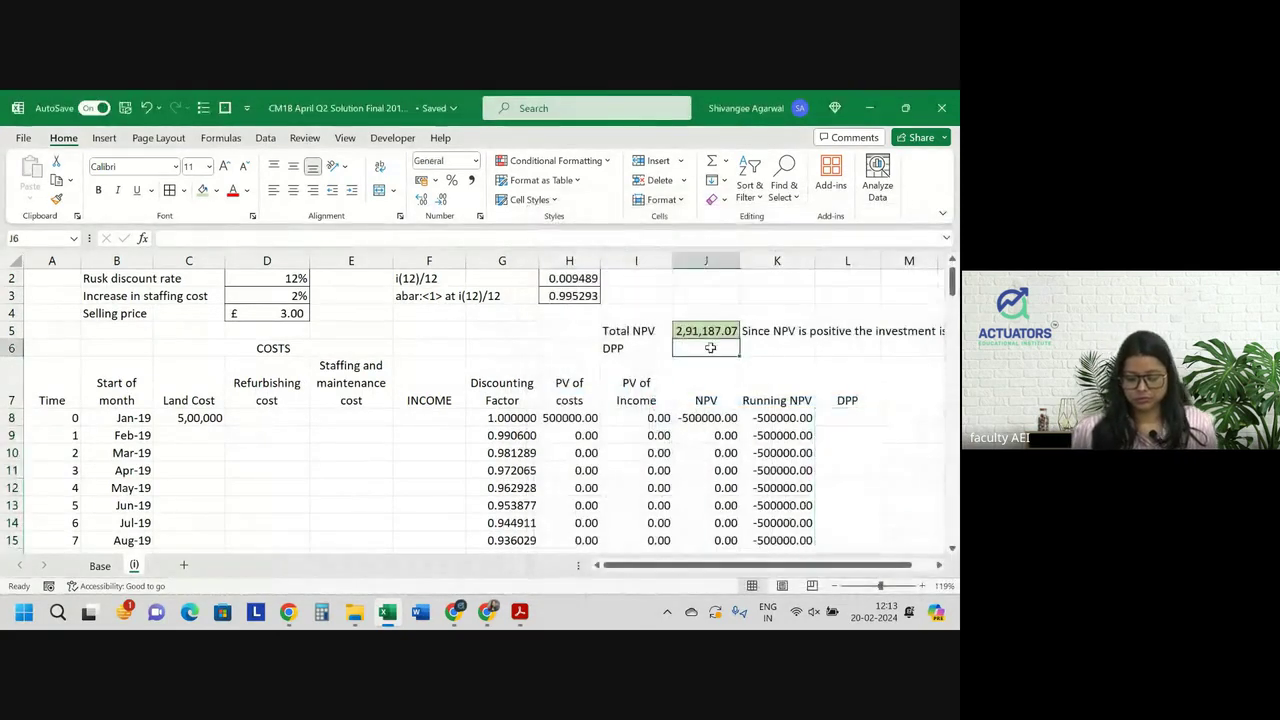
text(=max)
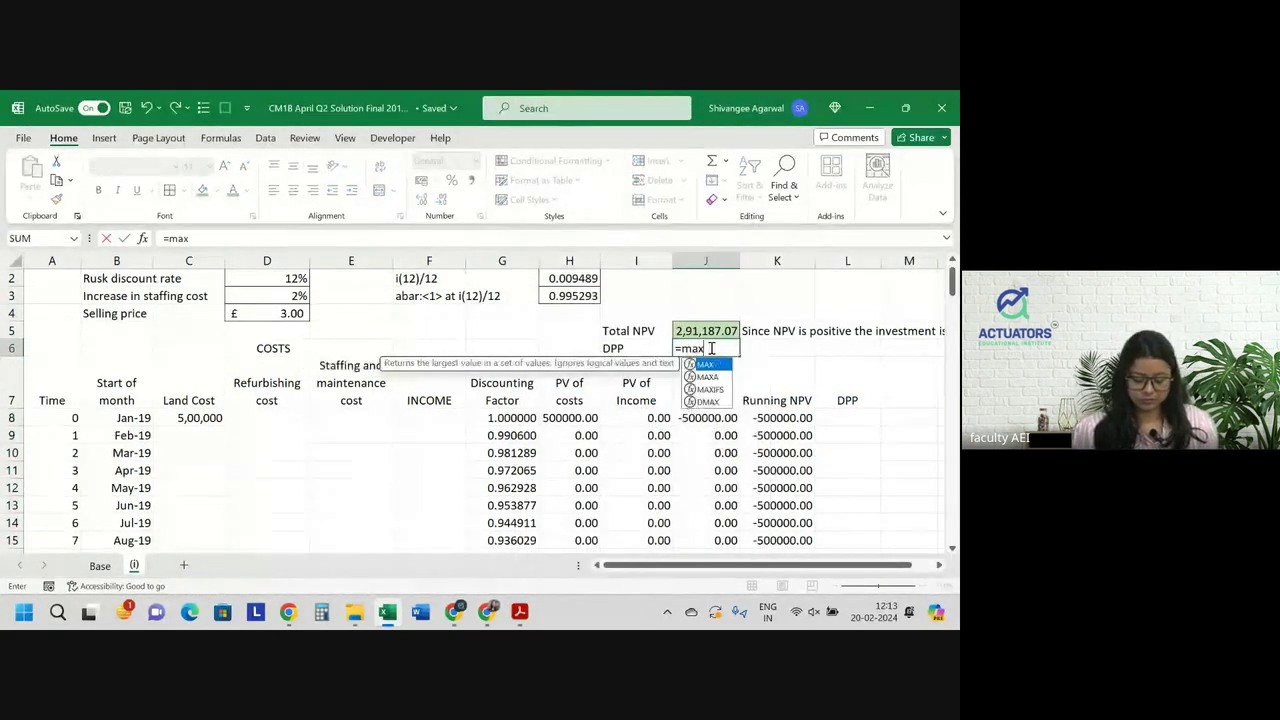
text(()
key(Right)
key(Right)
key(Down)
key(Down)
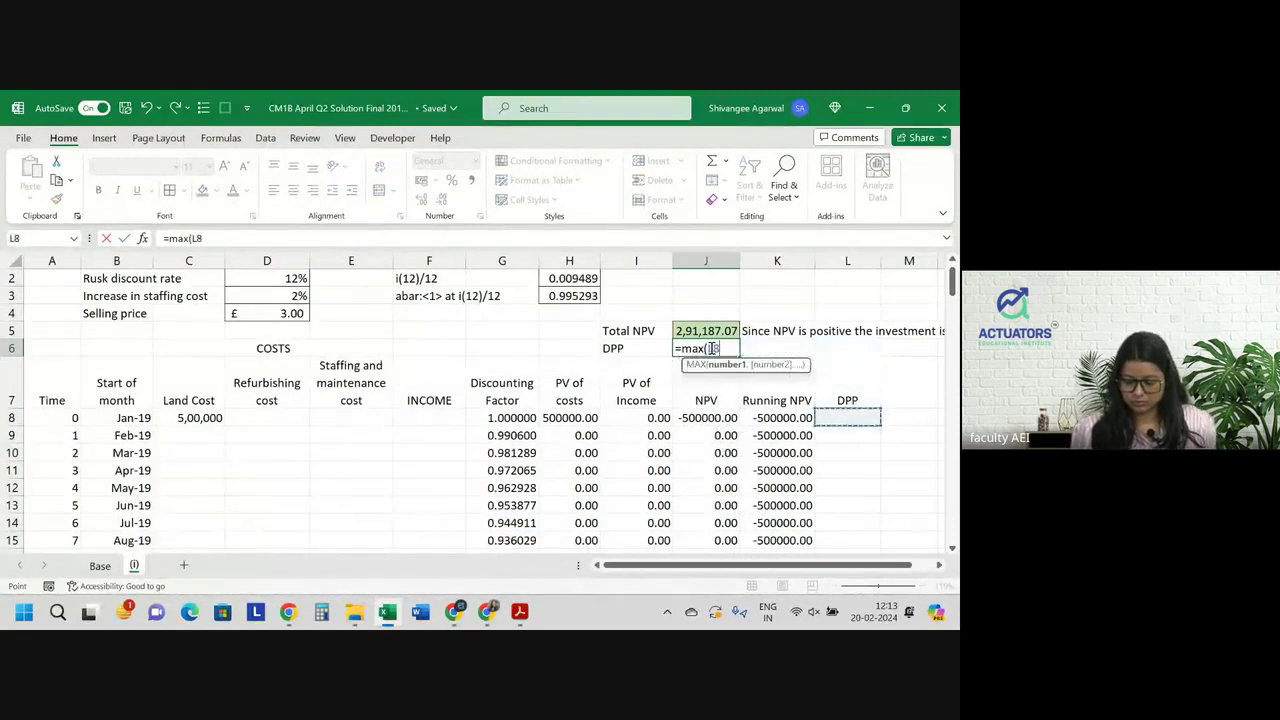
key(ctrl+shift+Down)
key(Return)
key(Up)
key(Up)
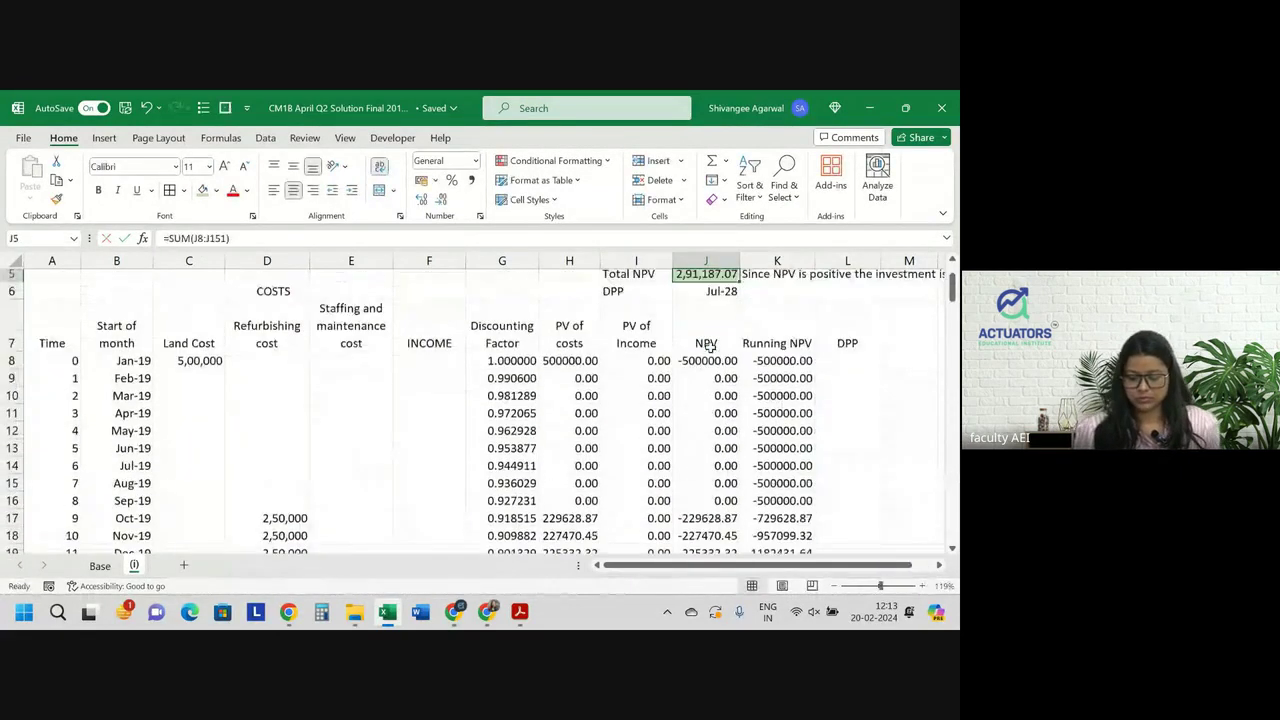
Give J6 the same green fill as the Total NPV cell
key(Up)
key(Up)
key(Up)
key(Down)
key(Down)
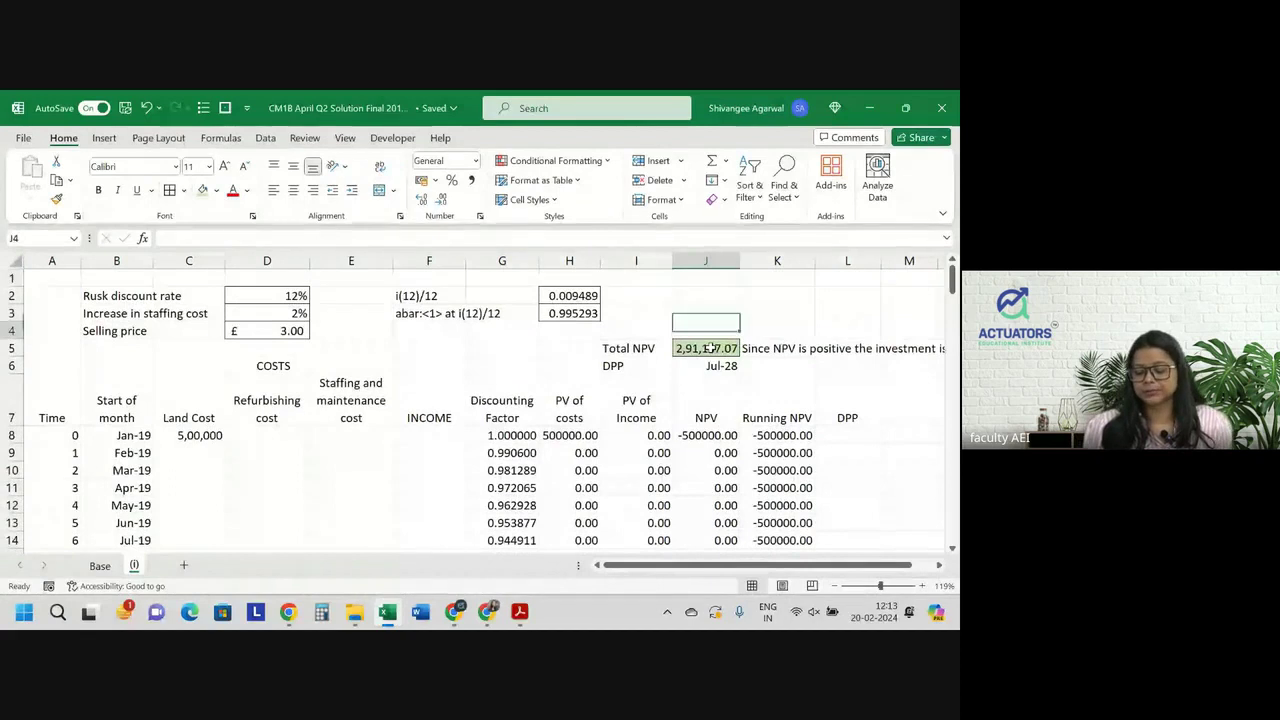
key(Down)
key(Down)
key(Down)
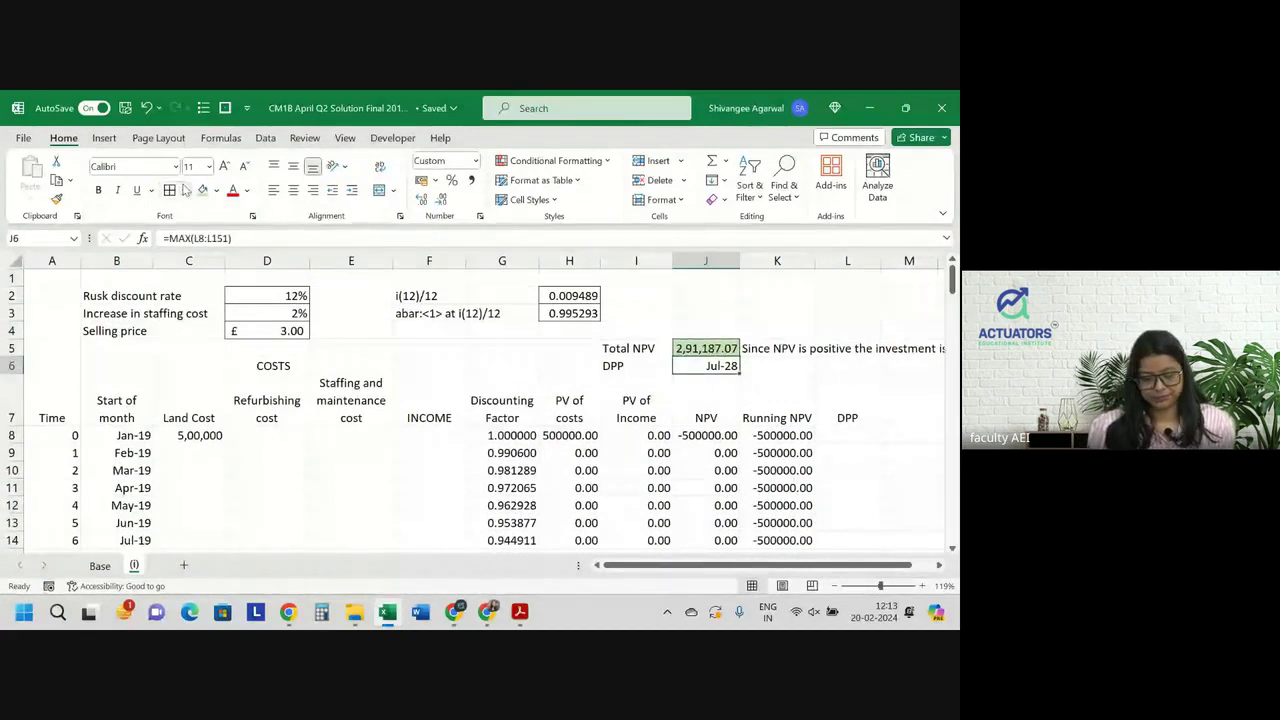
key(F4)
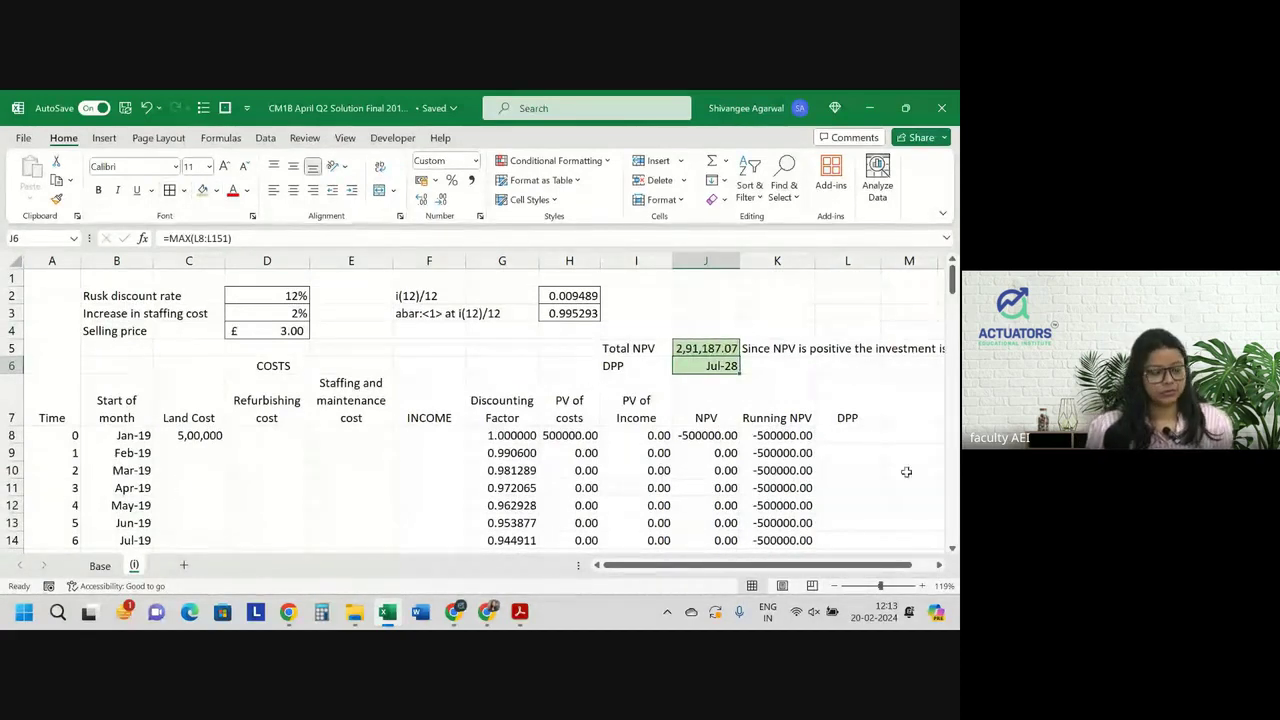
click(905, 470)
click(720, 367)
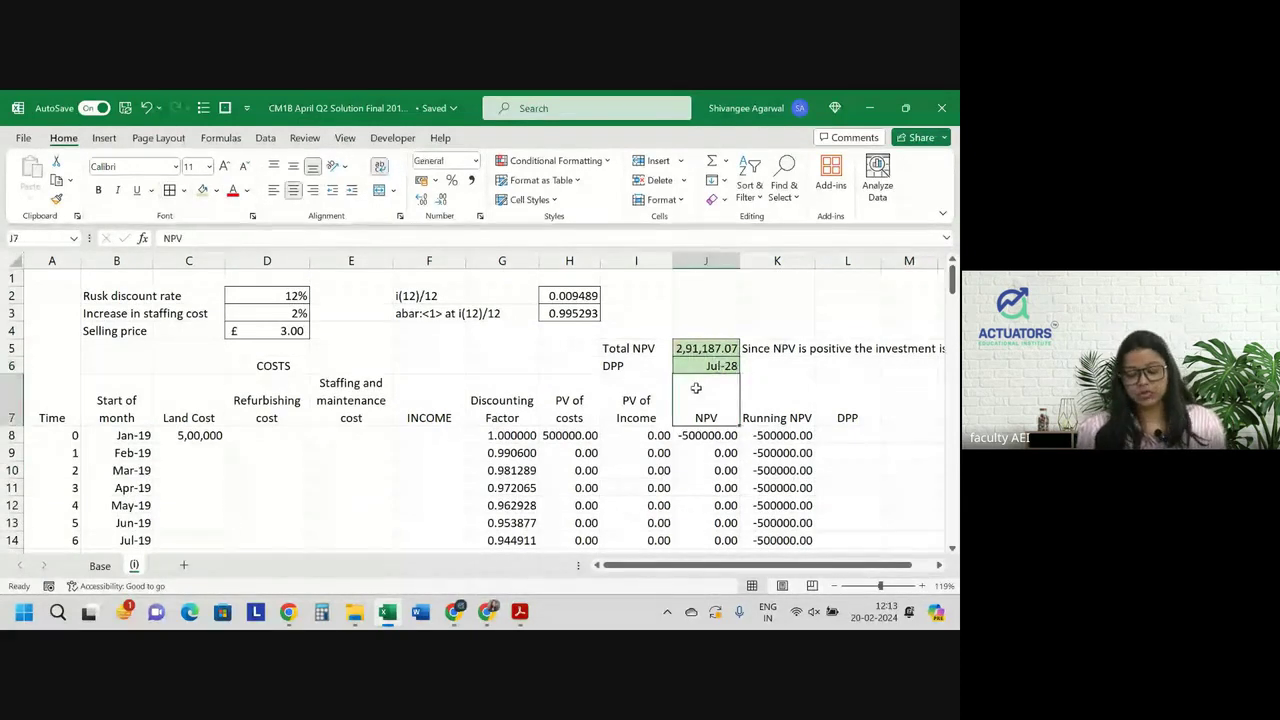
click(645, 336)
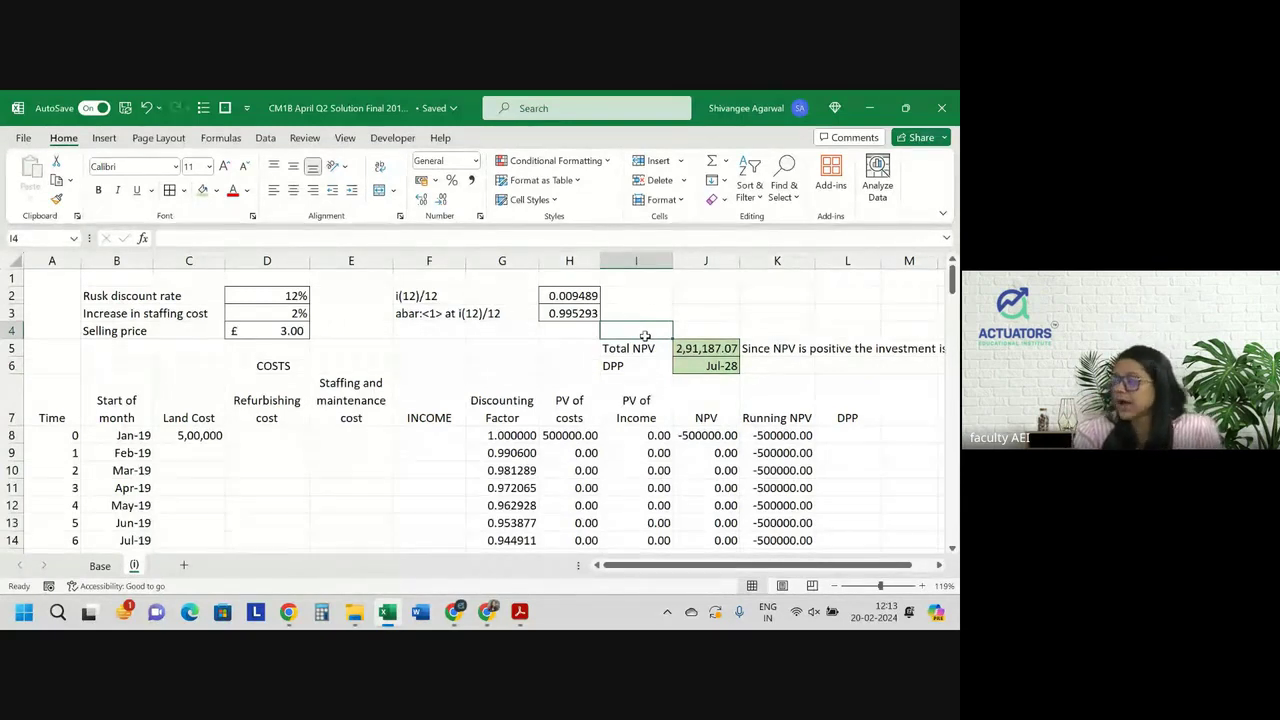
Move the merged COSTS heading down one row
click(10, 366)
drag(6, 366, 8, 392)
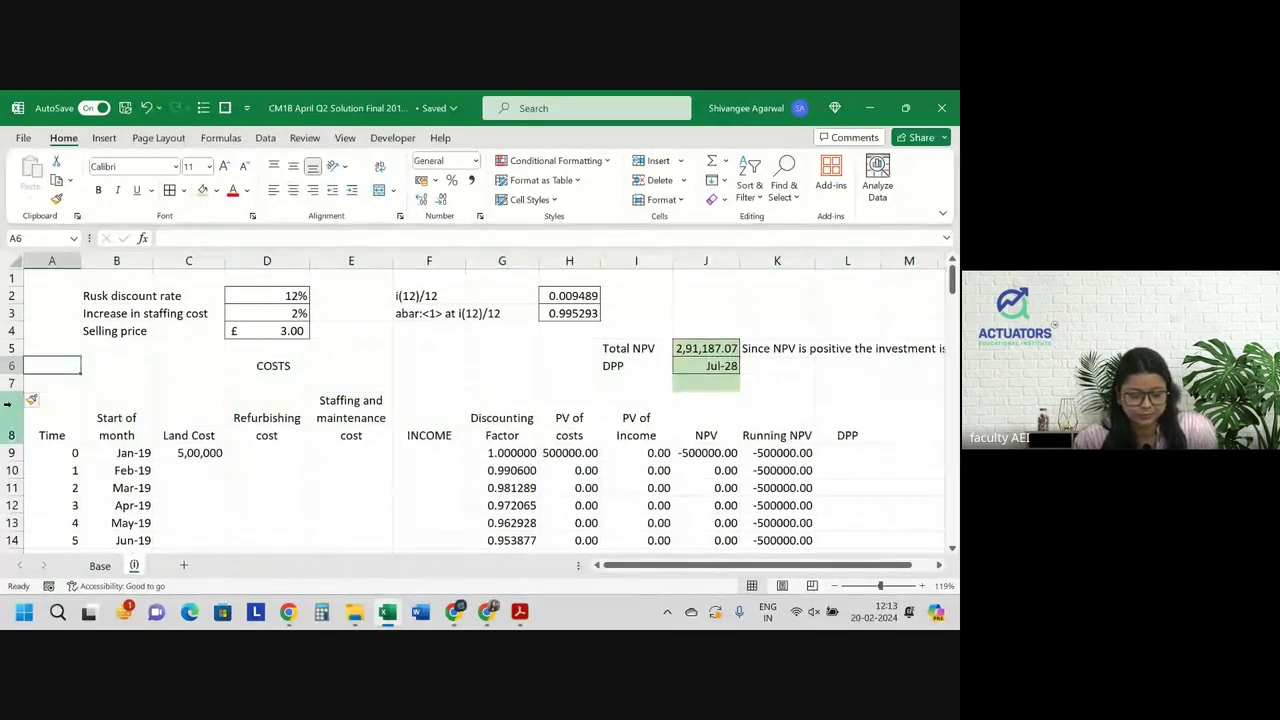
click(274, 366)
key(ctrl+x)
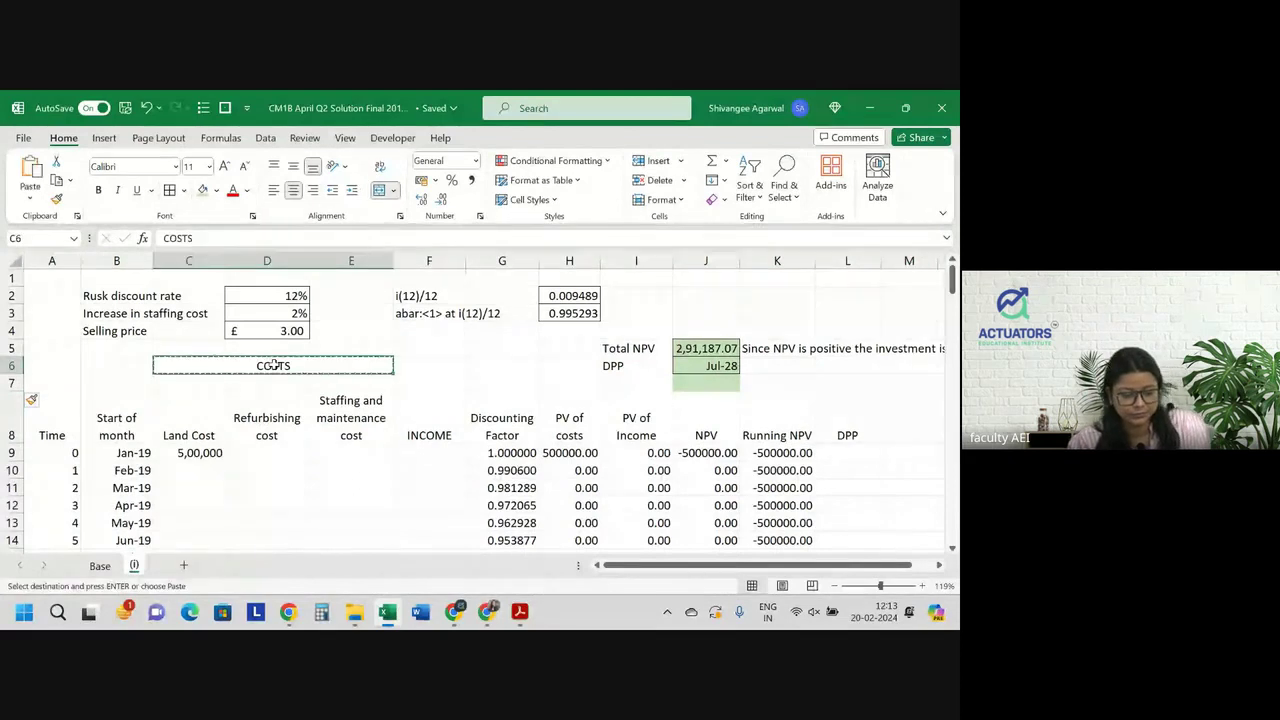
key(Down)
key(ctrl+v)
Add an IRR label in I7 with a 'Using goal seek' note beside it
click(569, 383)
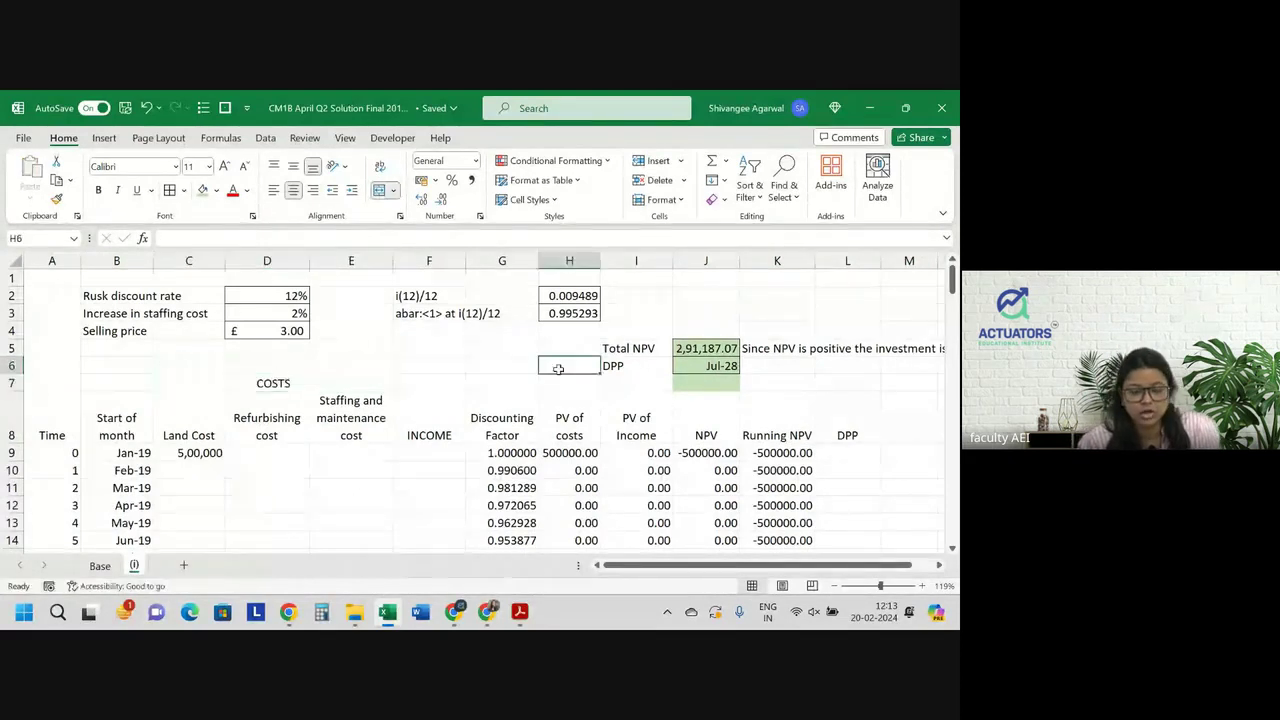
click(617, 382)
text(IRR)
drag(617, 382, 706, 383)
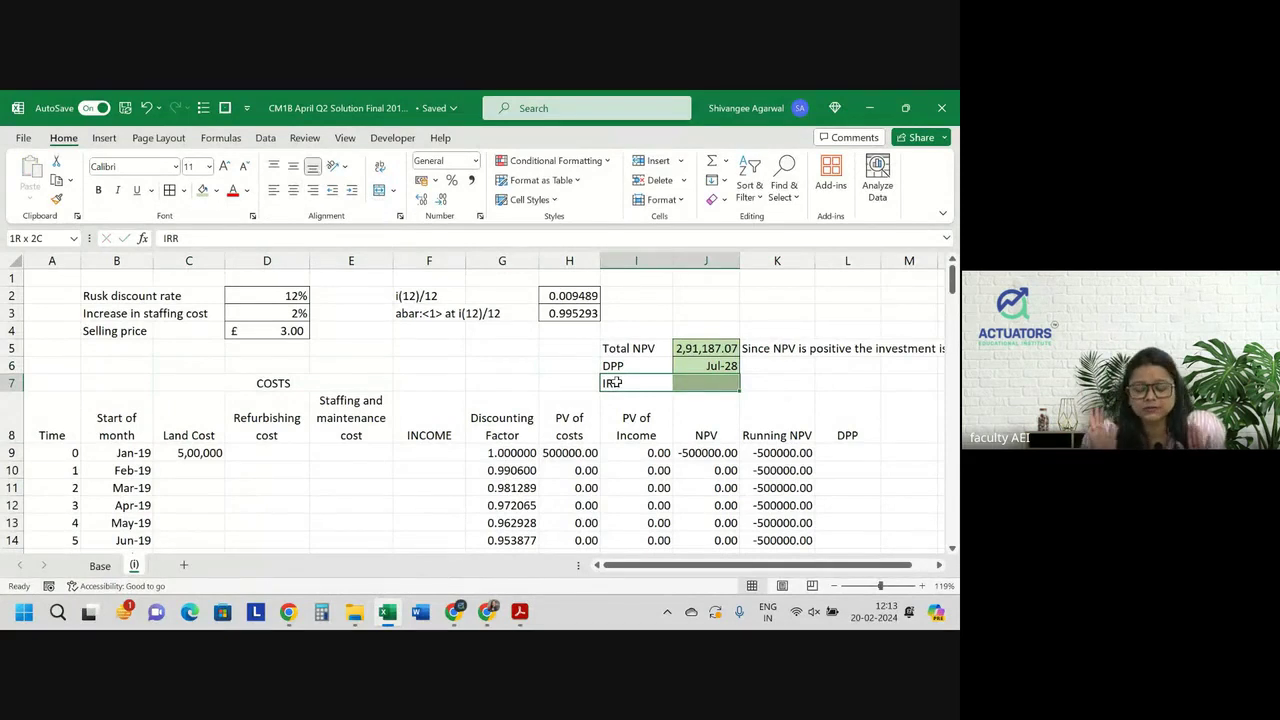
key(Right)
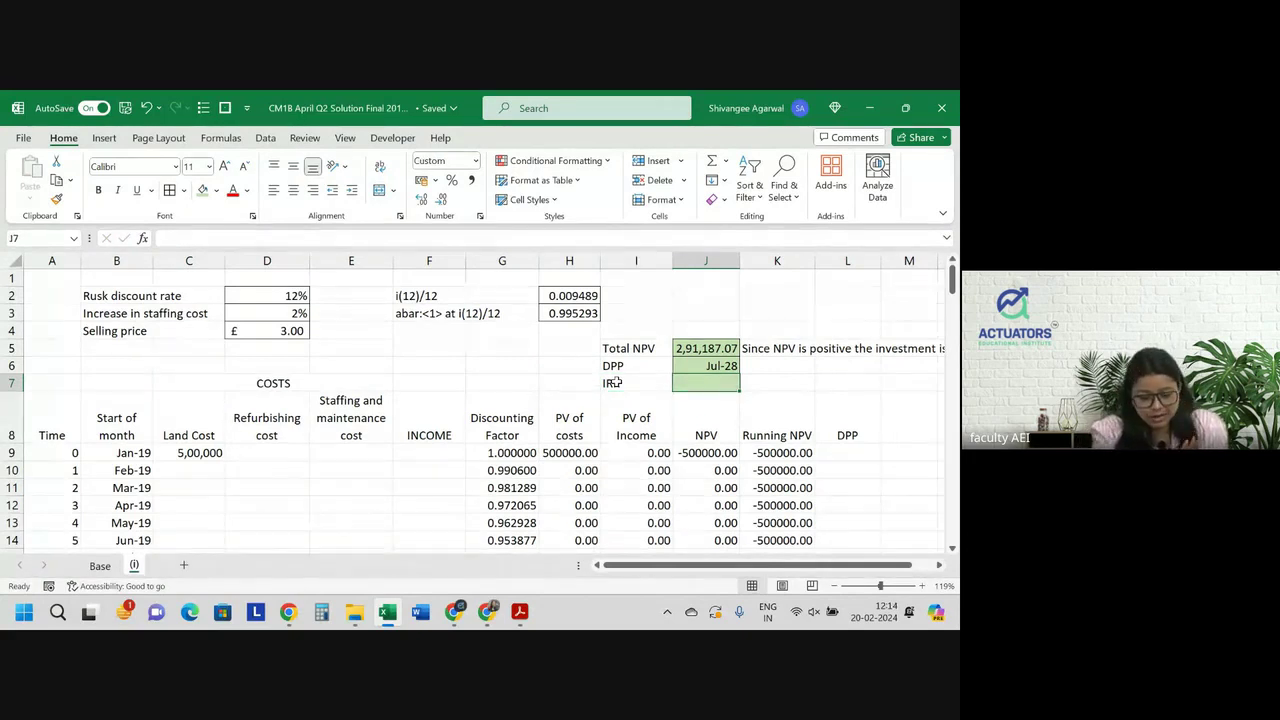
key(Right)
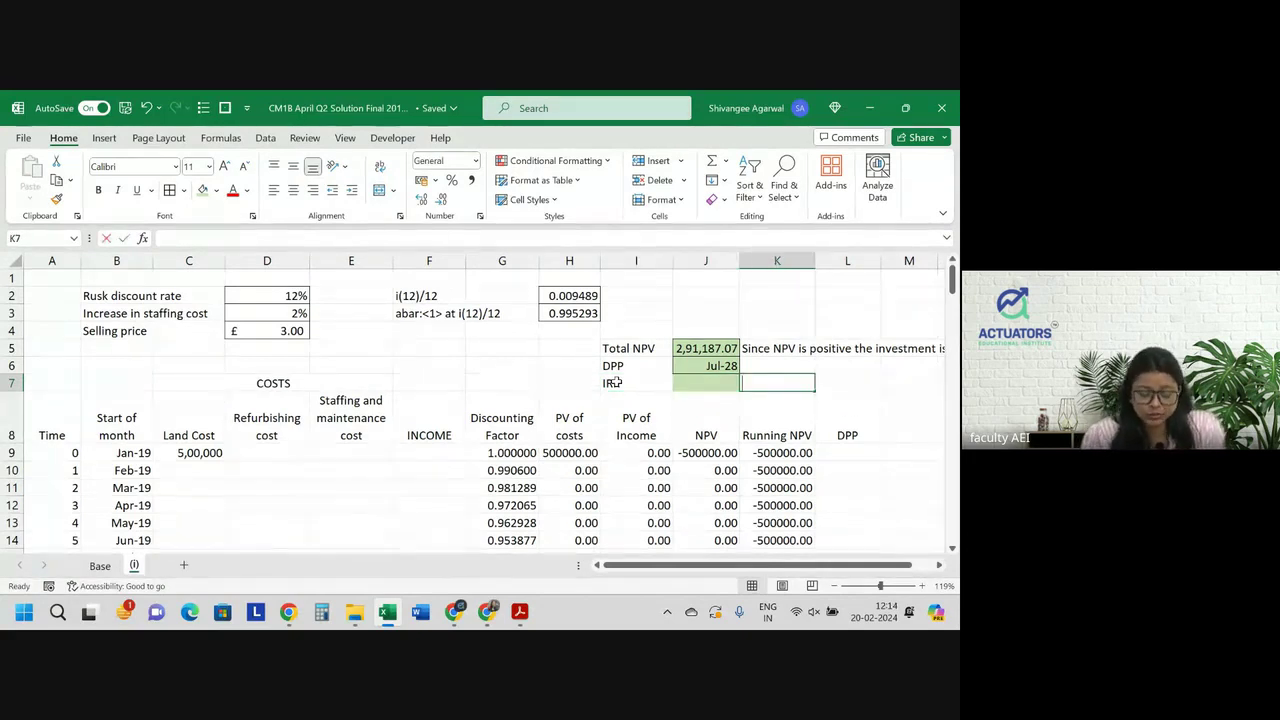
text(Using )
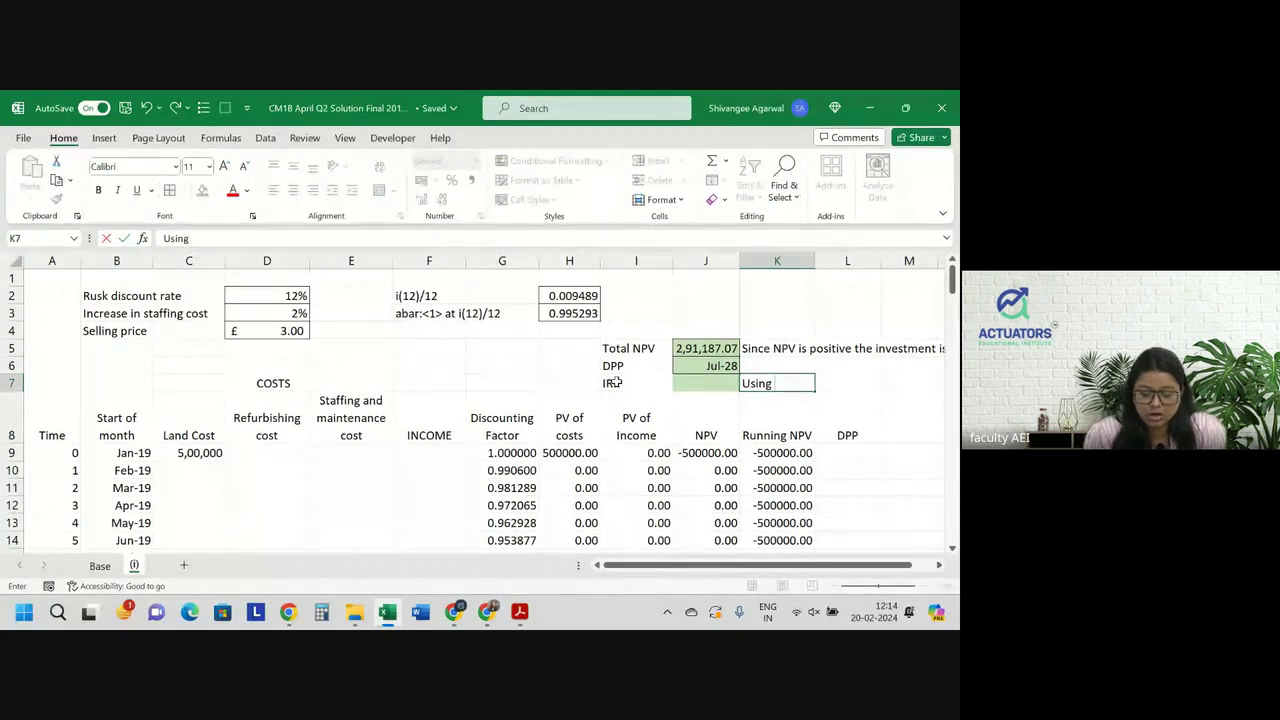
text(goal seek)
key(Right)
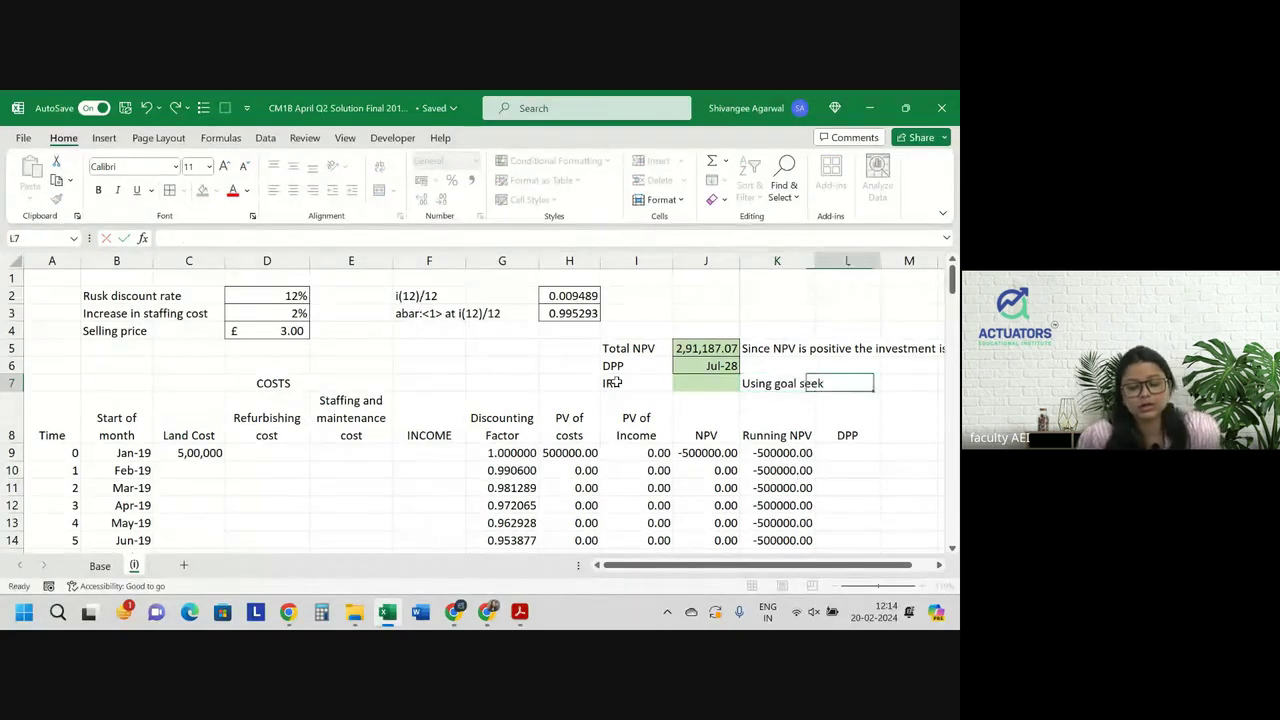
key(Right)
key(Right)
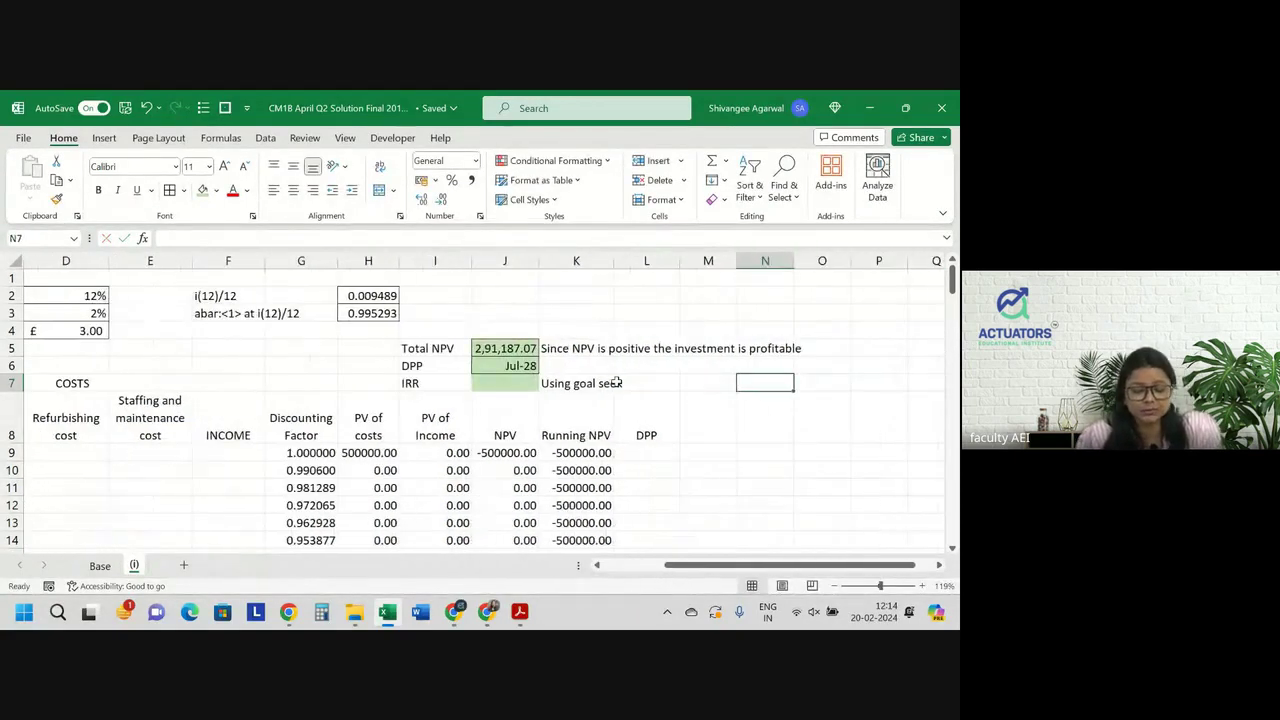
Add a Goal Seek label with Set cell, To value and By changing labels beneath
key(Left)
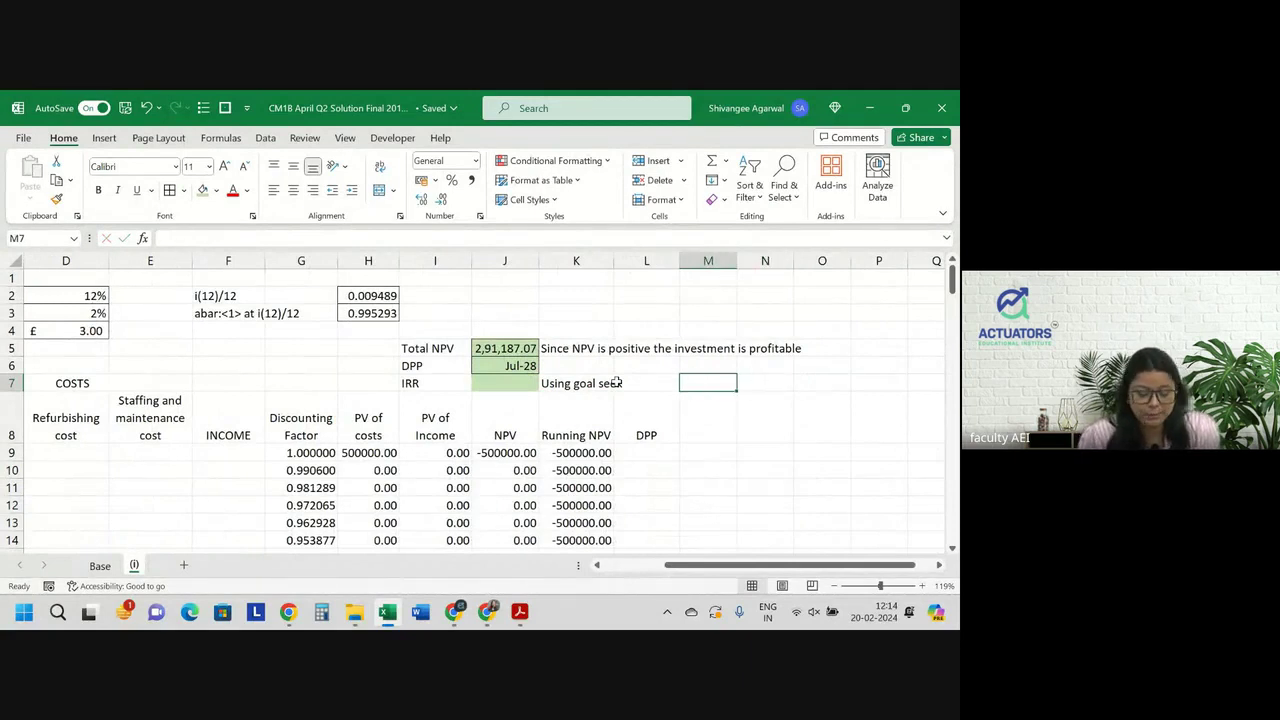
text(Goal Seek)
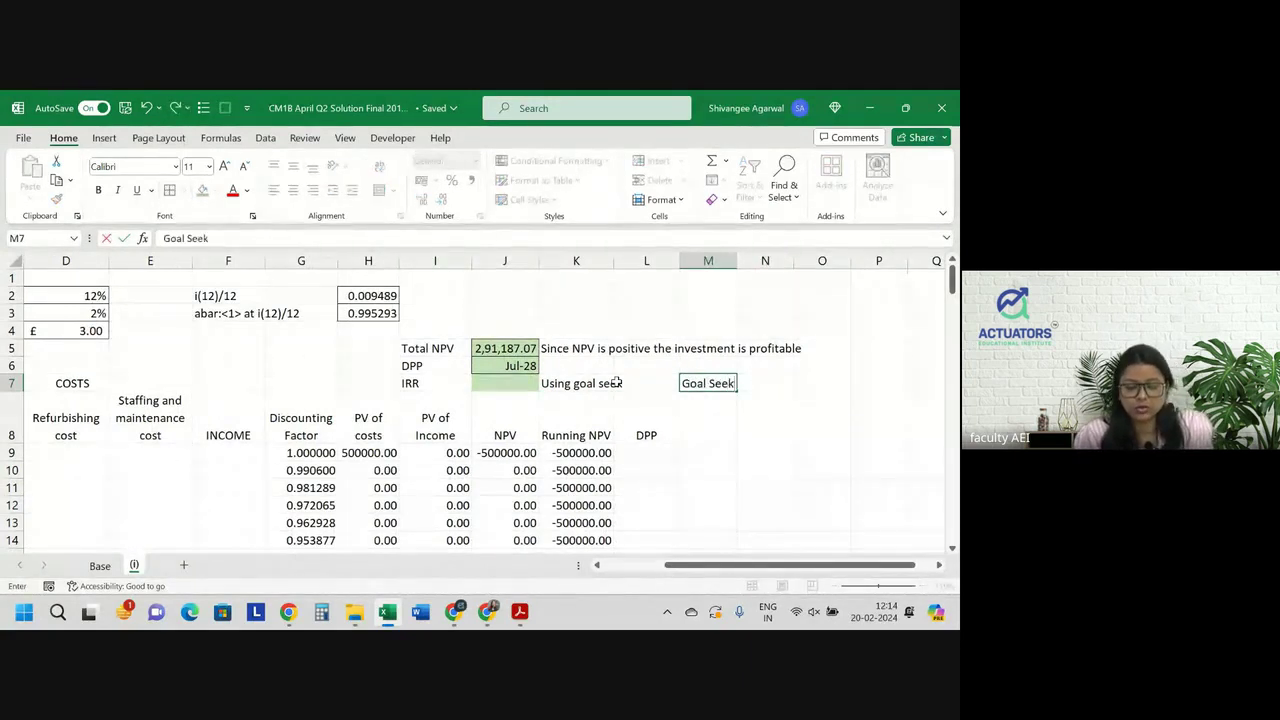
key(Return)
key(Right)
key(Up)
text(Se)
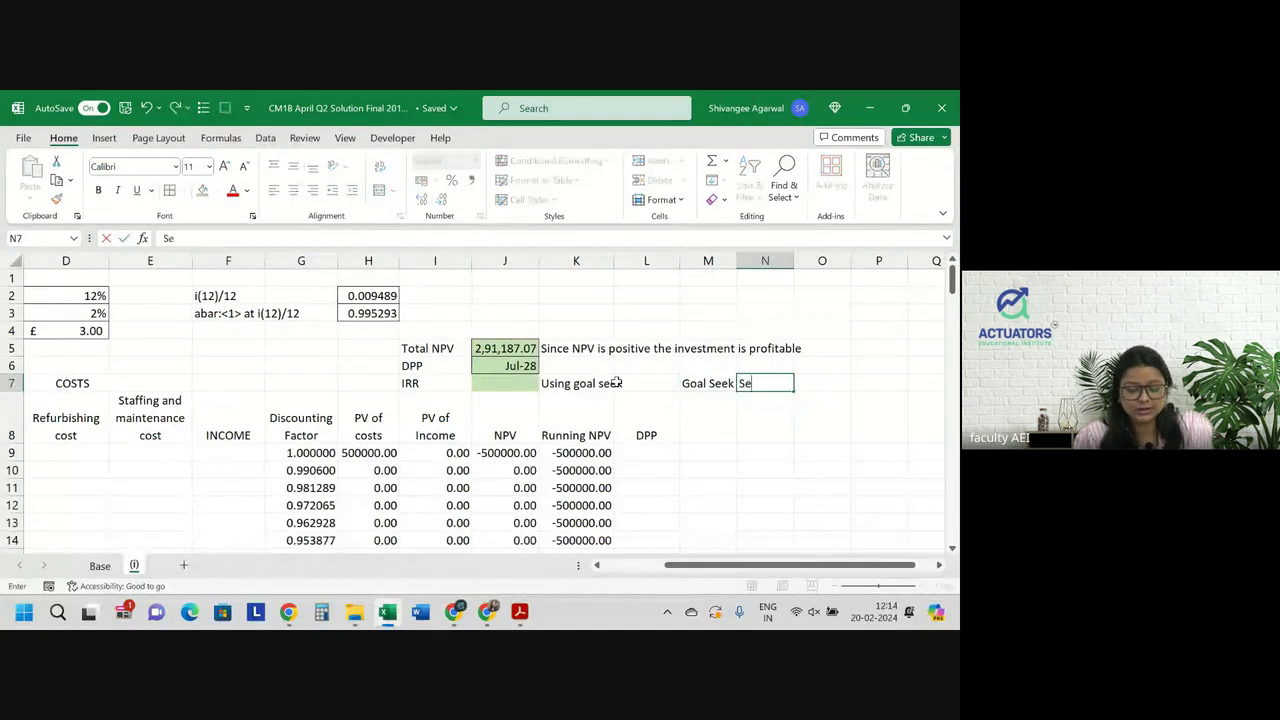
text(t cel)
key(Return)
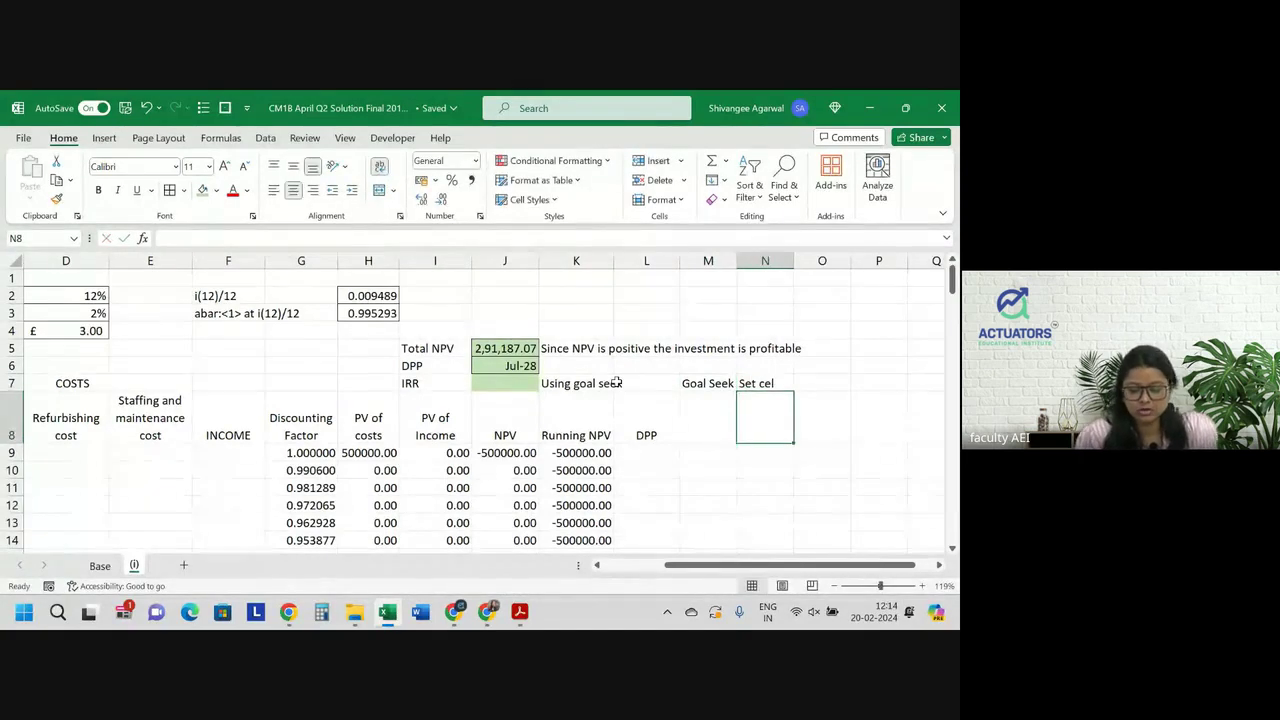
key(Up)
key(F2)
text(l)
key(Return)
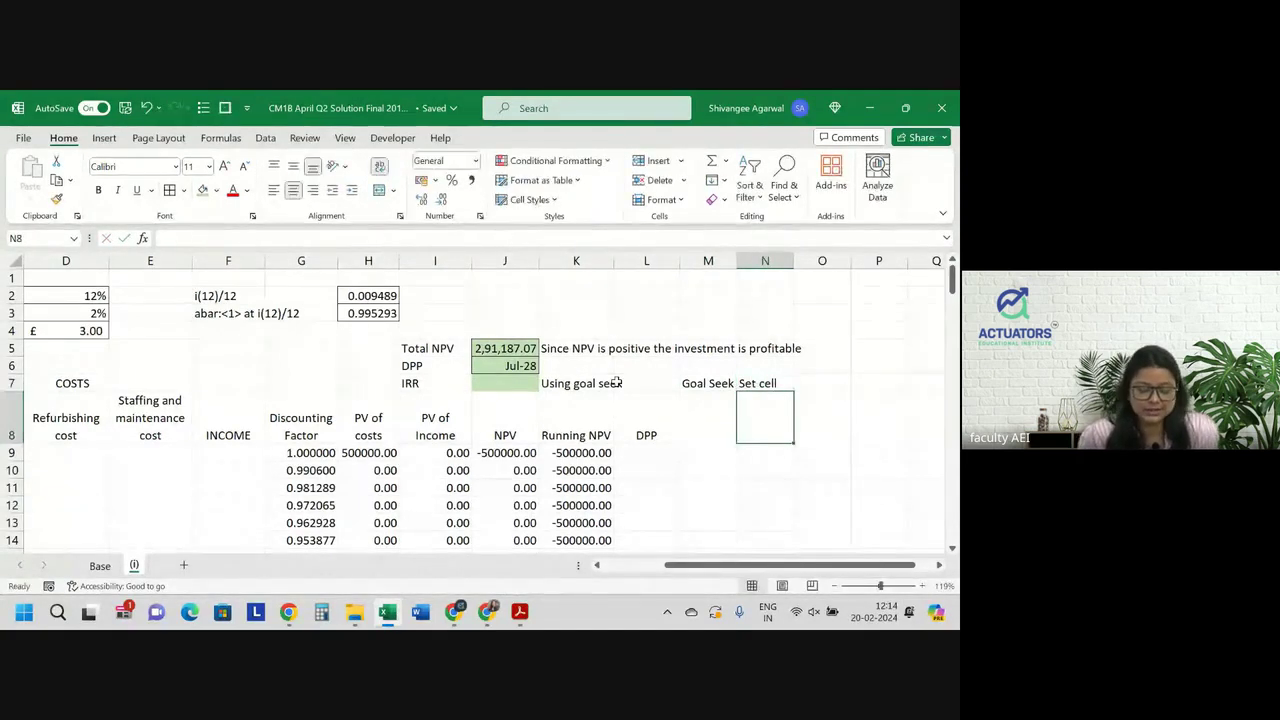
text(To value)
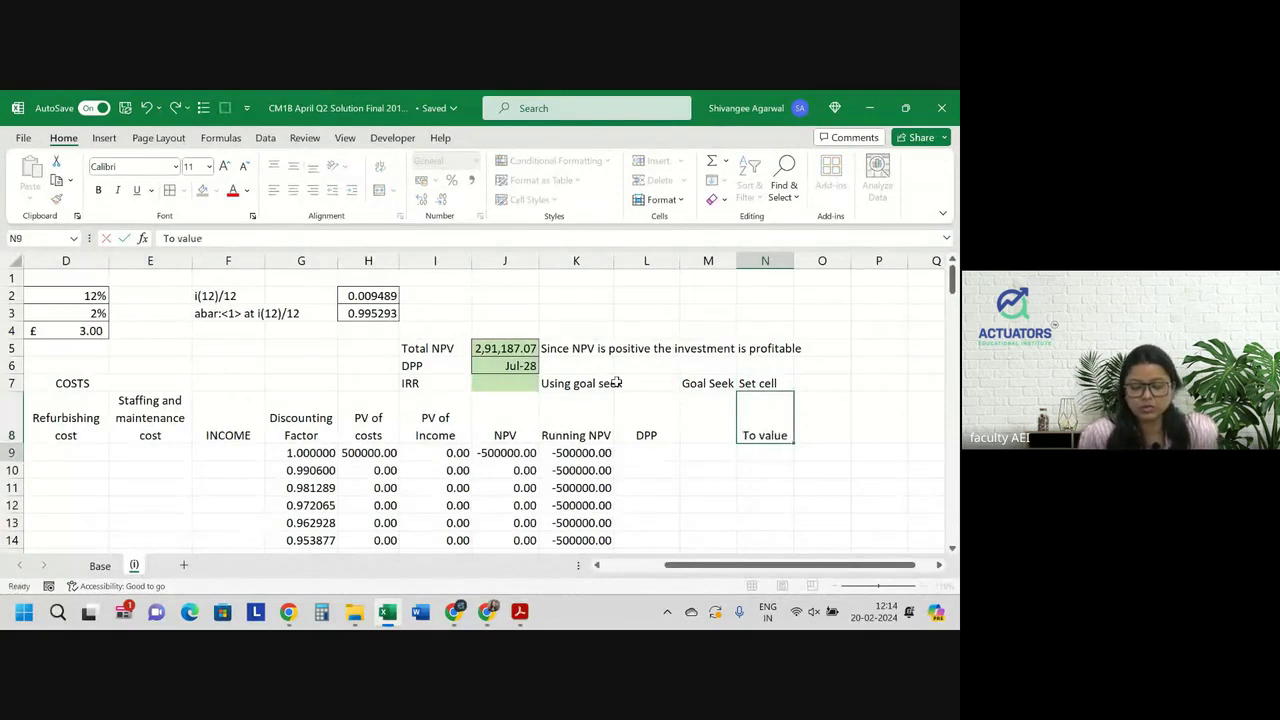
key(Return)
text(By changing)
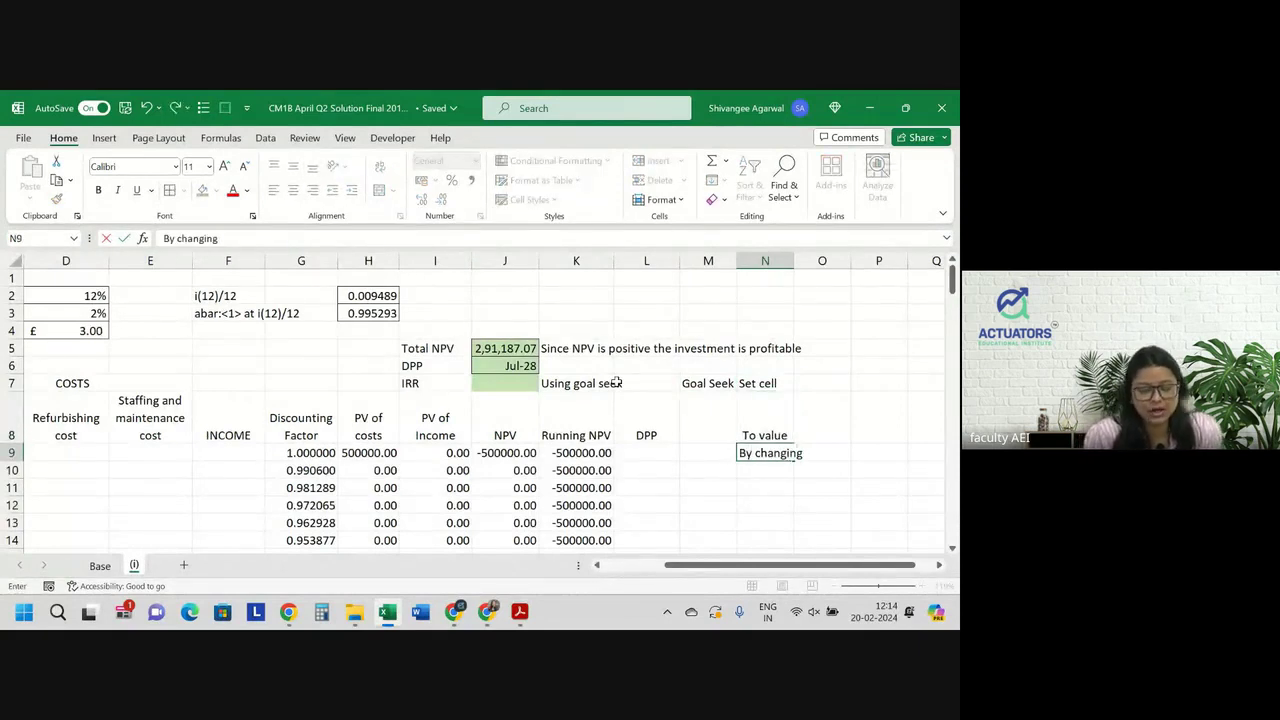
key(Return)
Fill in the Goal Seek values J5, 0 and D2 beside the labels
click(815, 383)
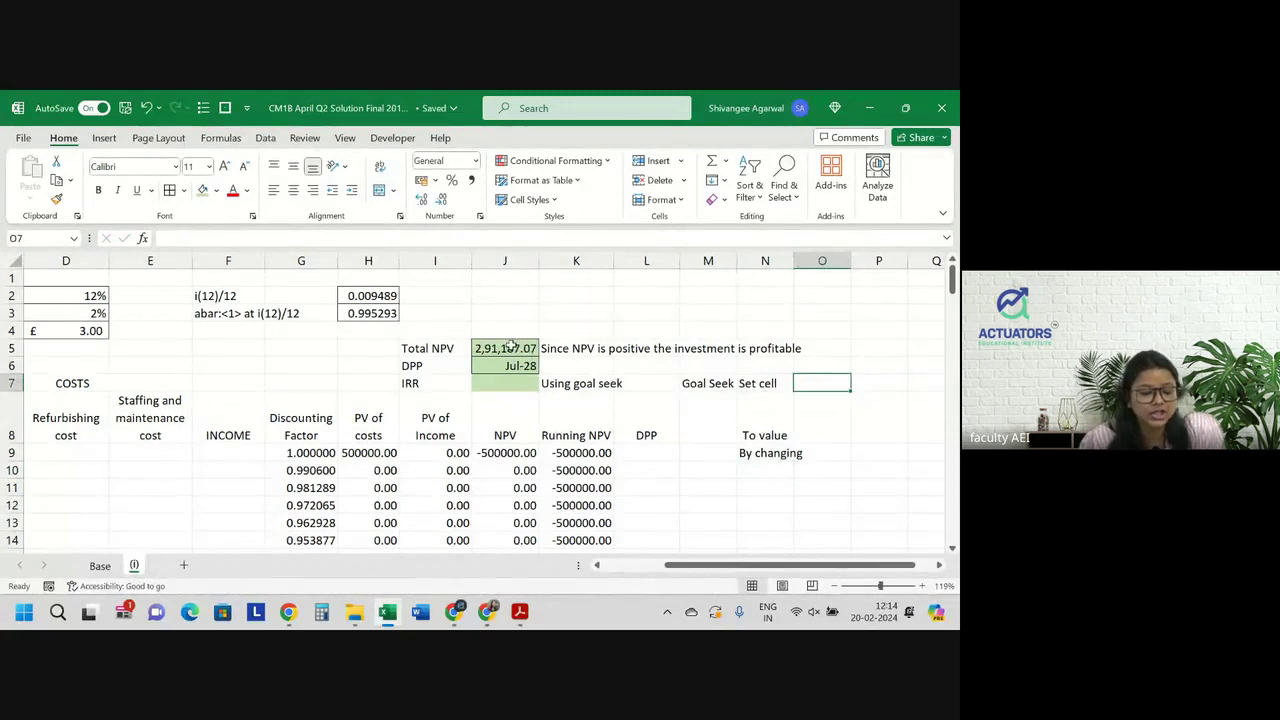
text(J5)
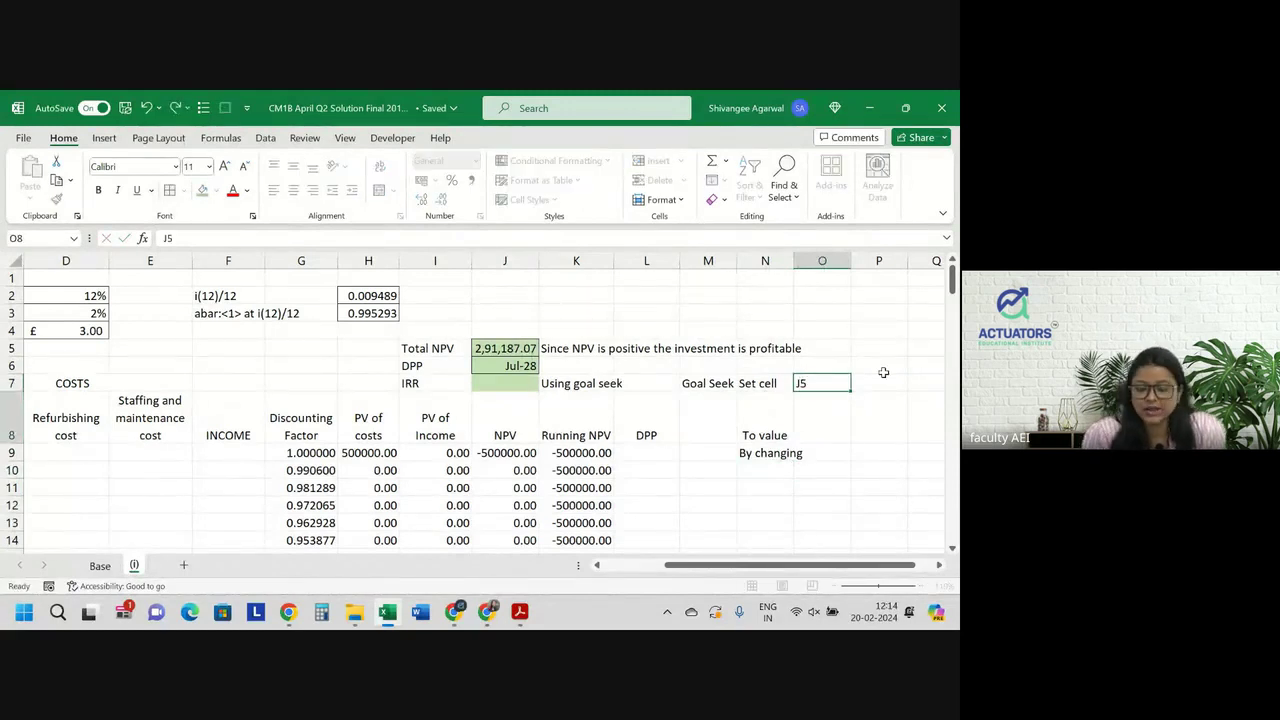
key(Return)
text(0)
key(Return)
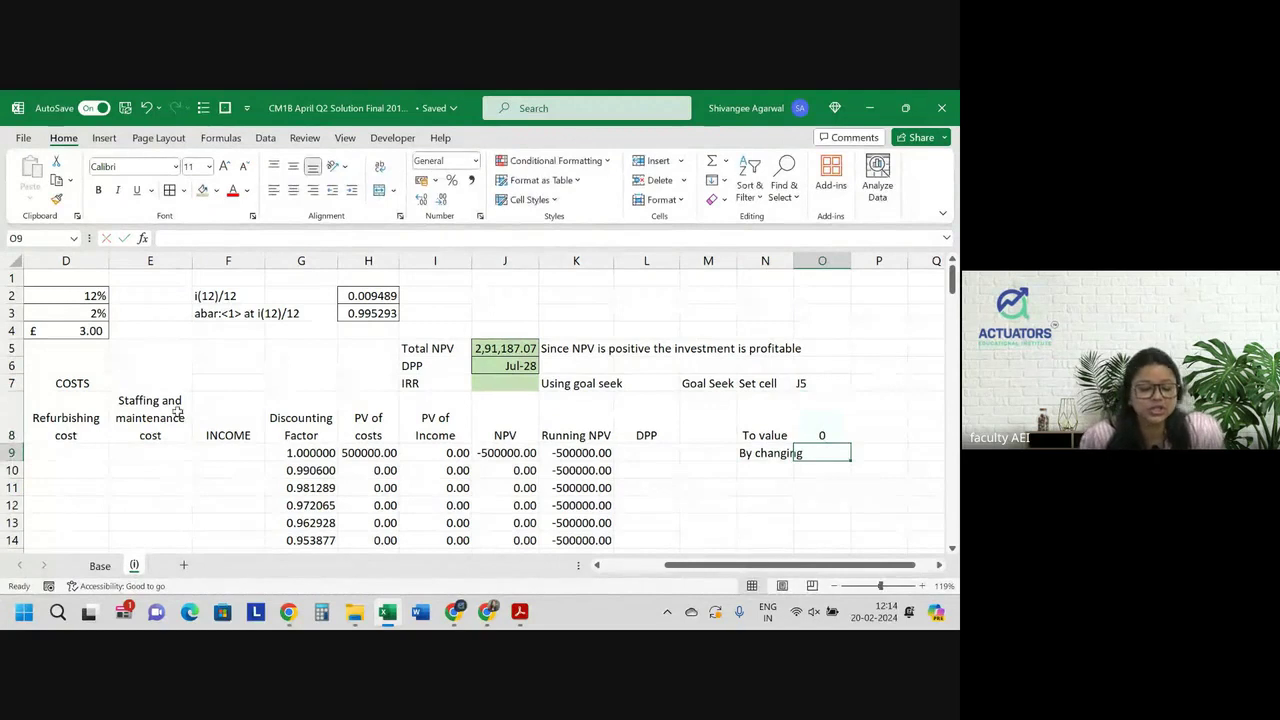
scroll(170, 405, left, 3)
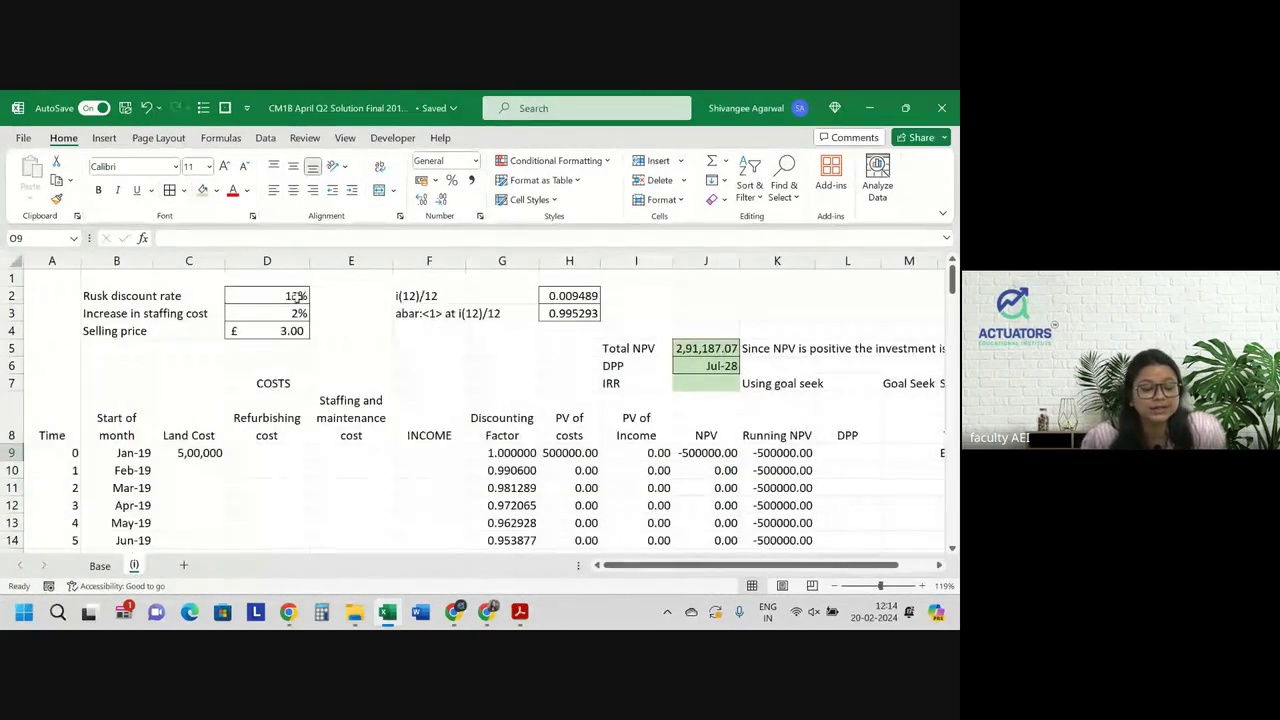
scroll(296, 298, right, 1)
scroll(296, 298, right, 2)
text(D2)
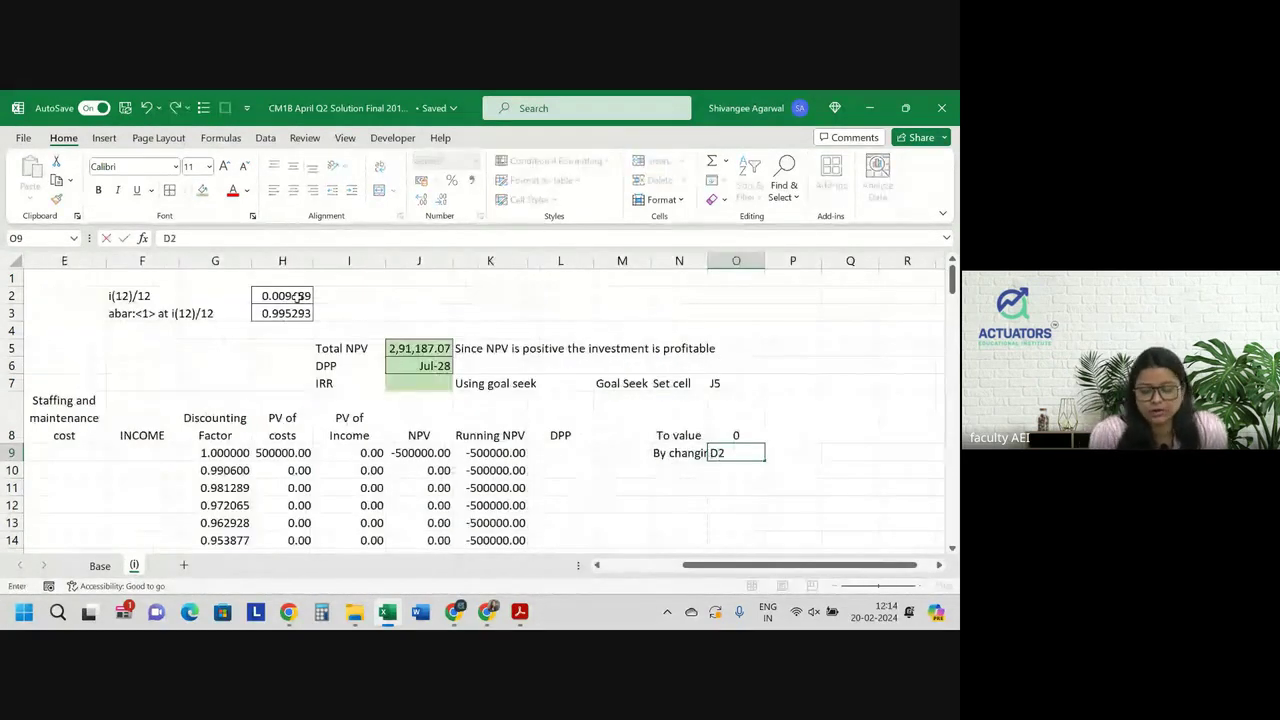
key(Return)
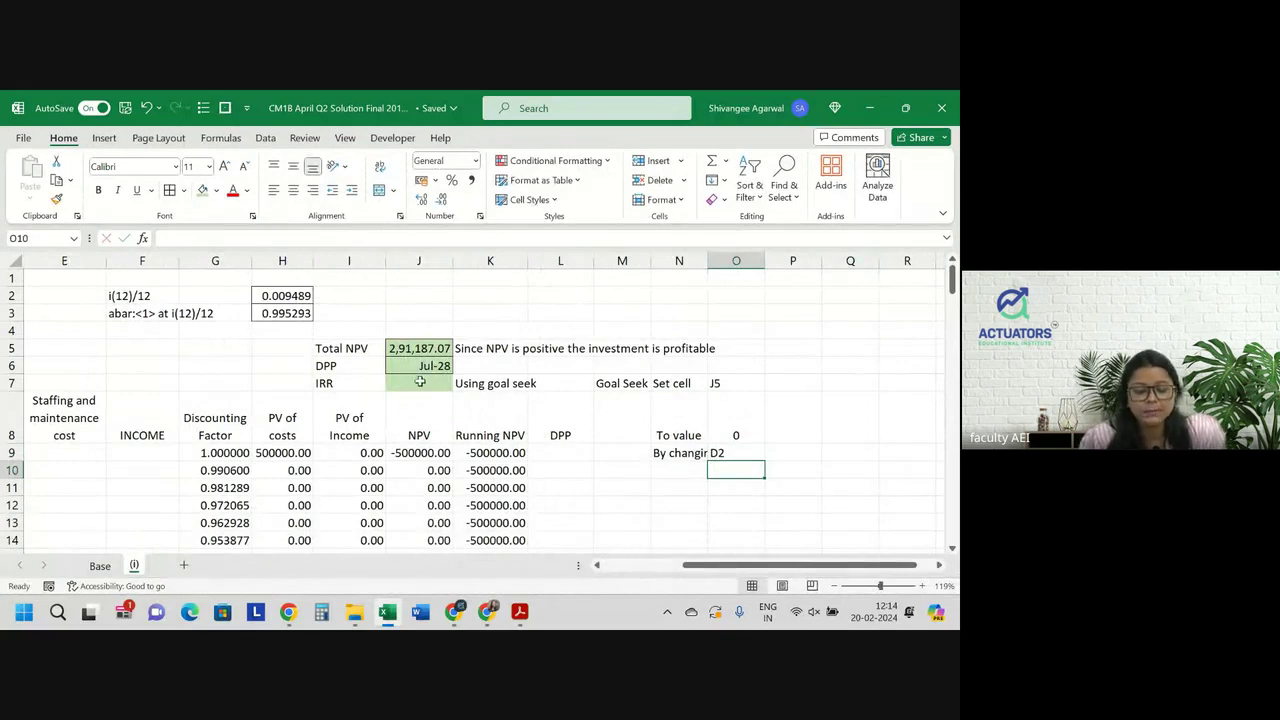
click(420, 382)
scroll(420, 382, left, 2)
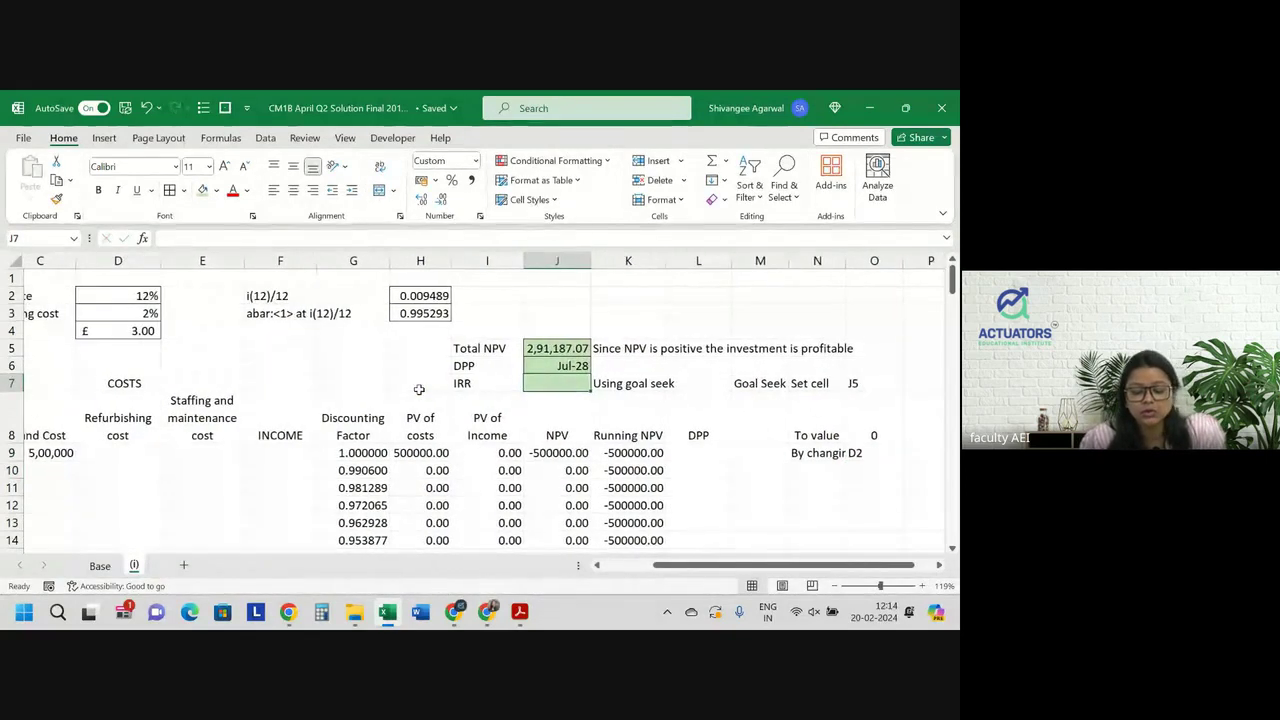
scroll(419, 389, left, 1)
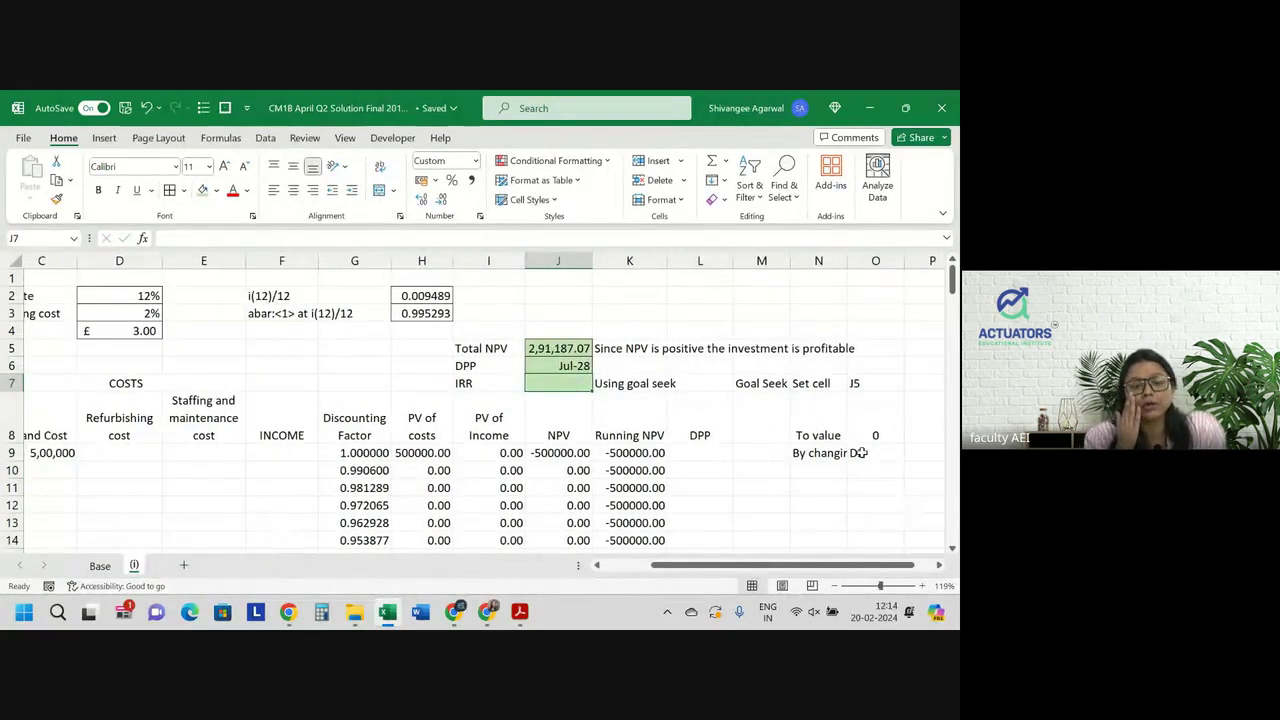
scroll(325, 349, left, 2)
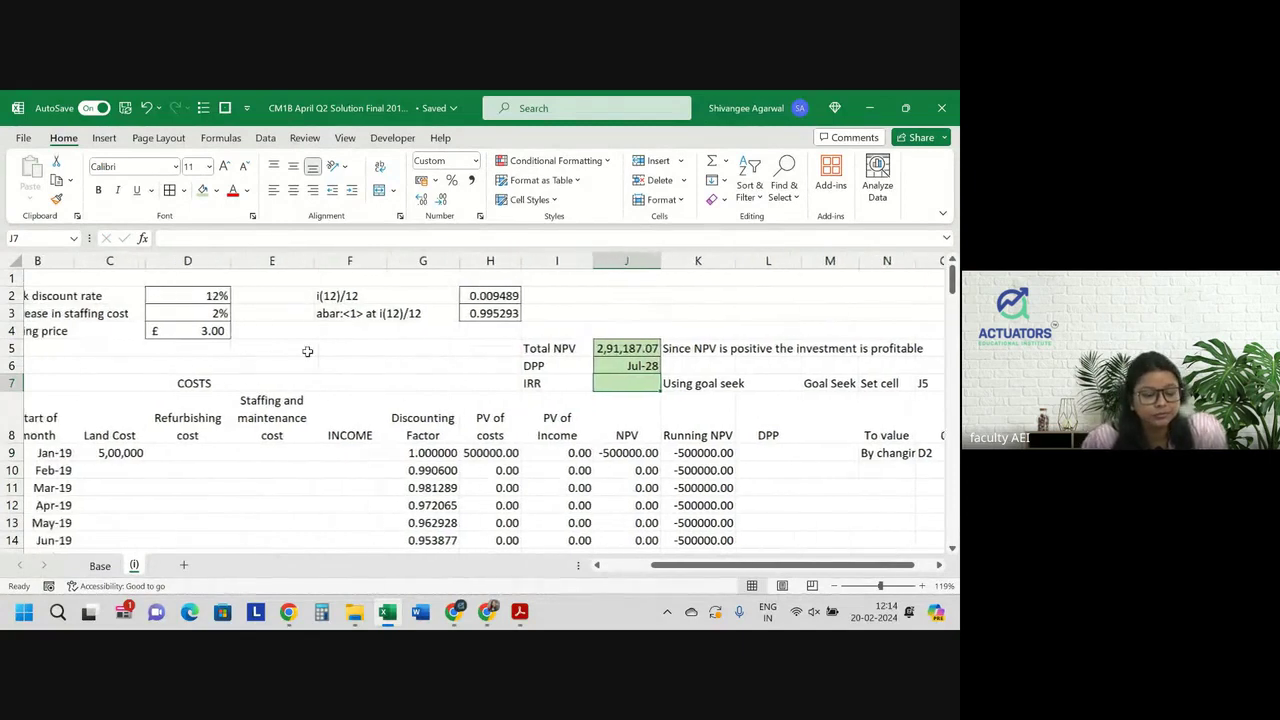
Goal Seek Total NPV in J5 to 0 by changing D2, giving a rate near 15.46%
click(676, 344)
click(652, 348)
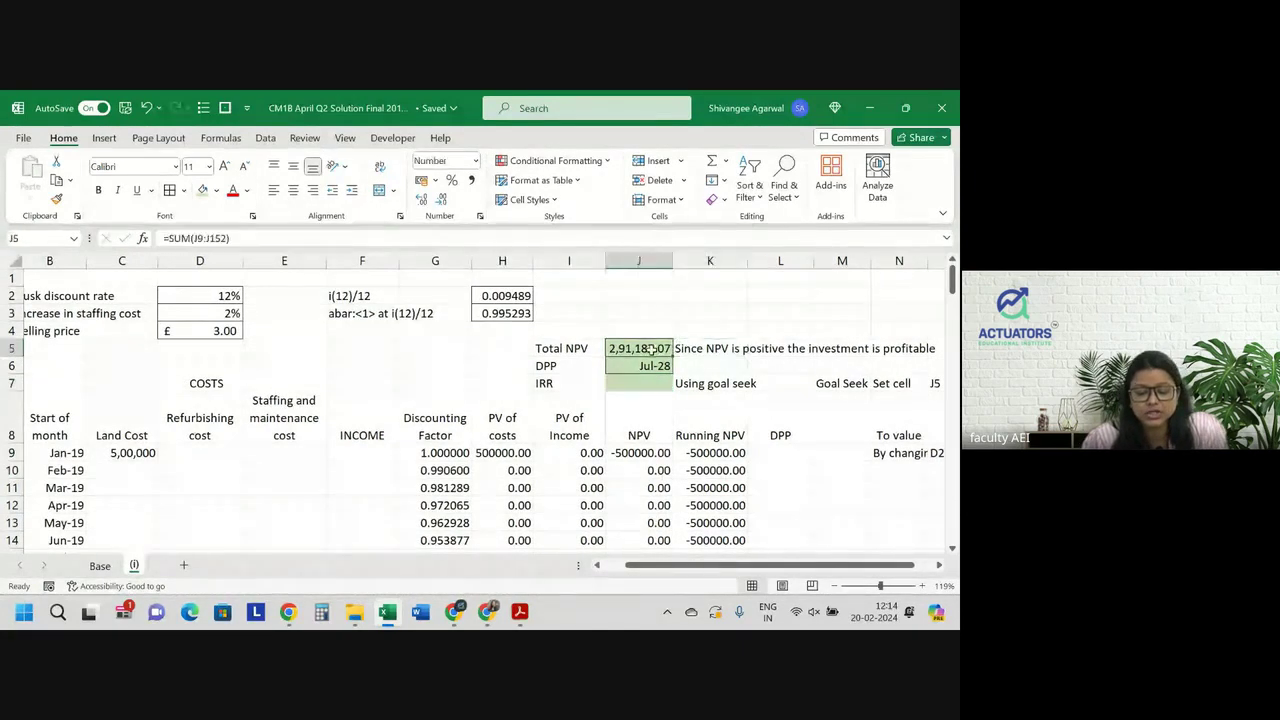
click(268, 138)
click(705, 188)
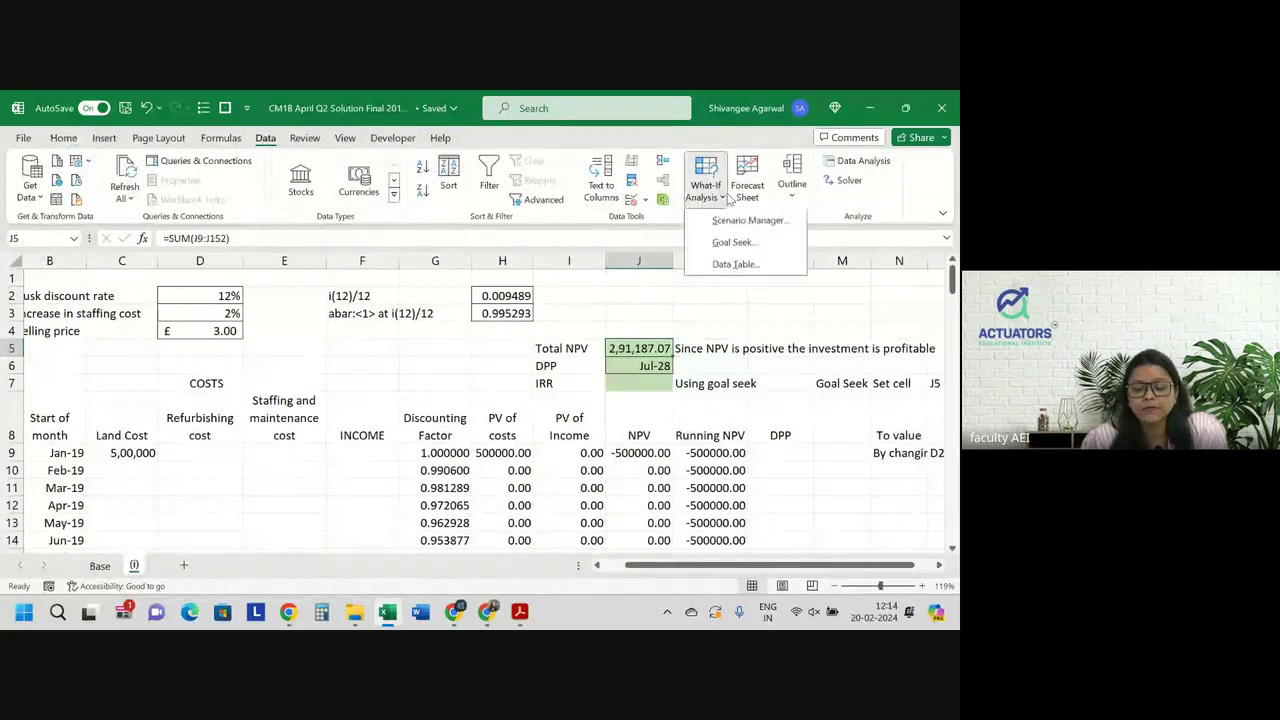
click(736, 243)
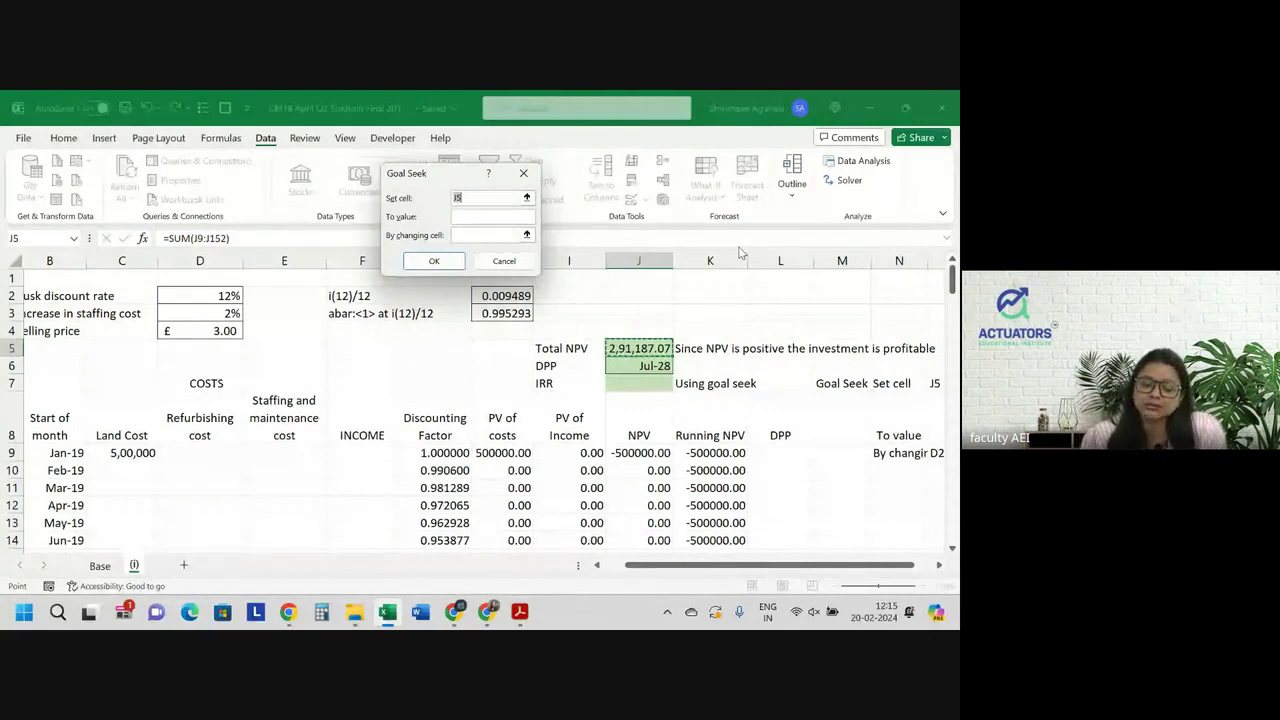
key(Tab)
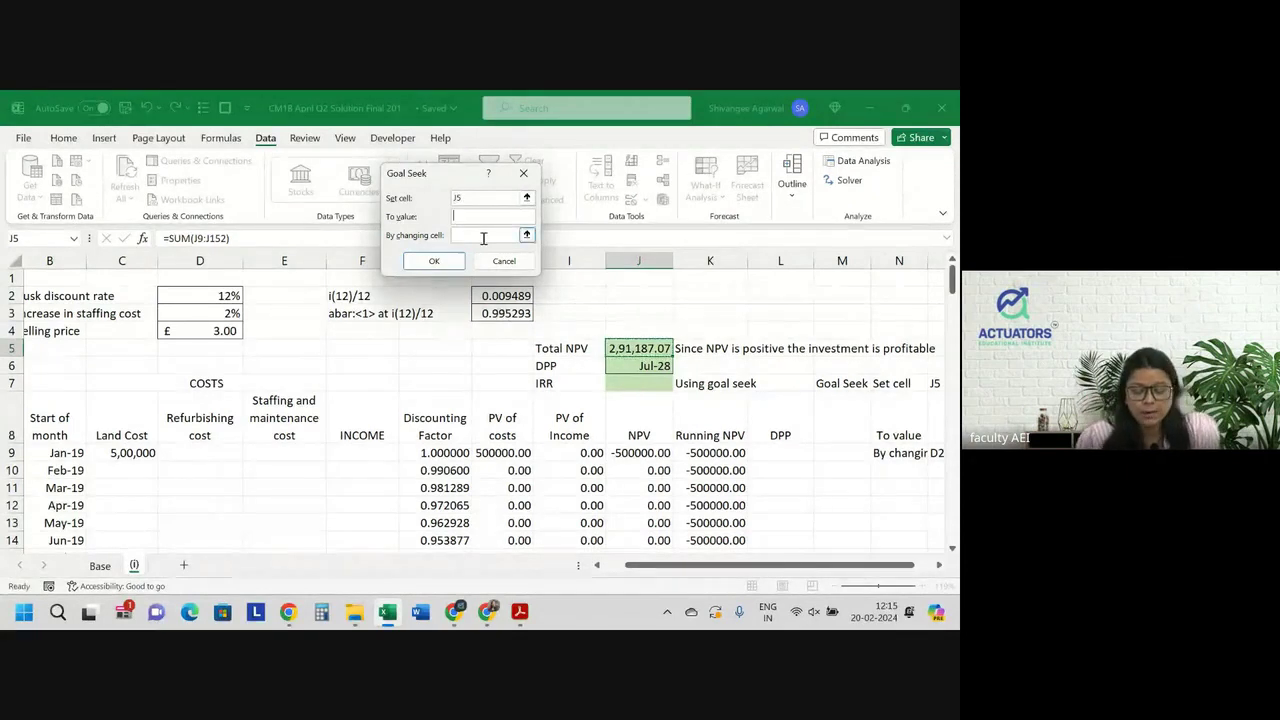
text(0)
key(Tab)
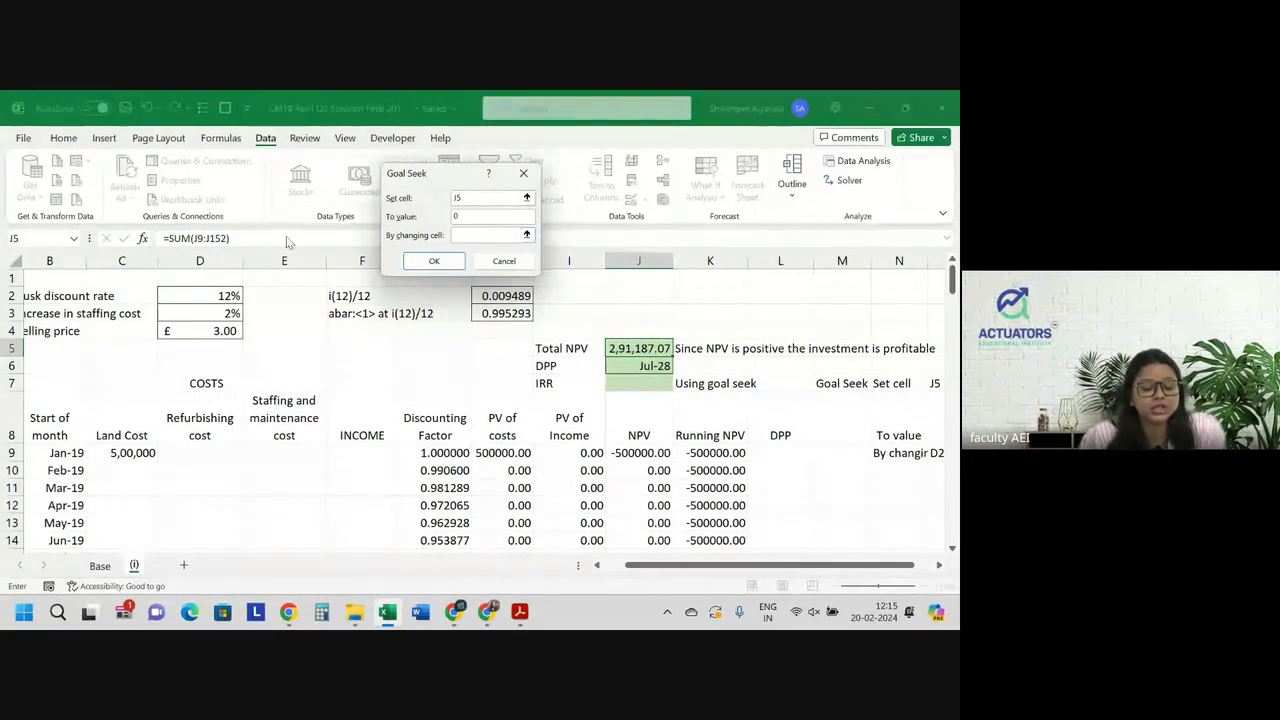
click(228, 296)
click(445, 261)
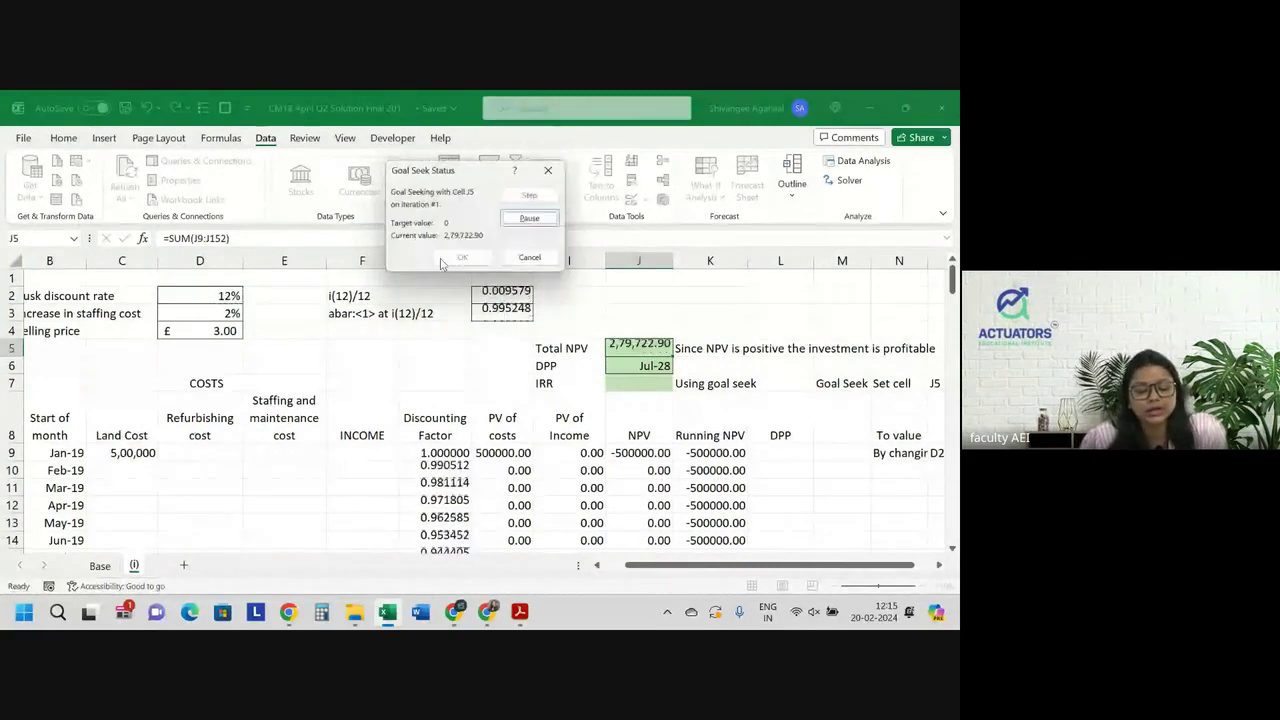
click(464, 262)
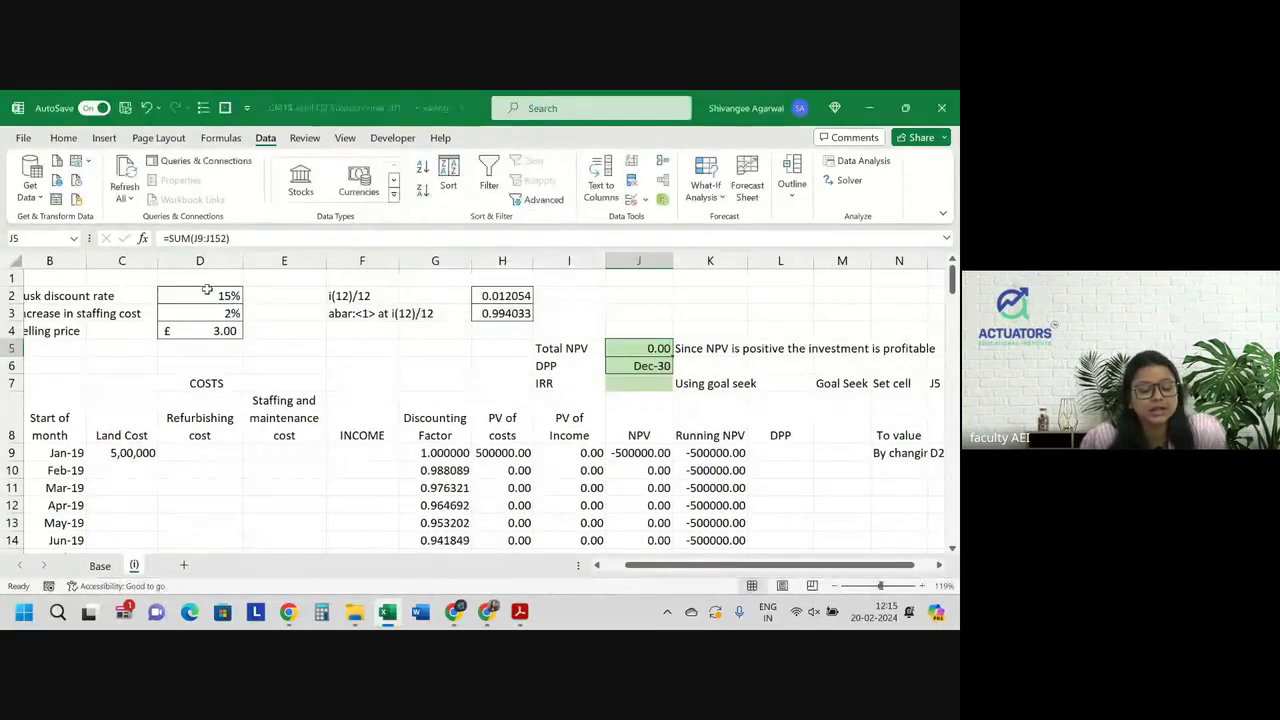
click(195, 296)
Show two more decimals on the rate and enter 15.46% as the IRR in J7
click(63, 138)
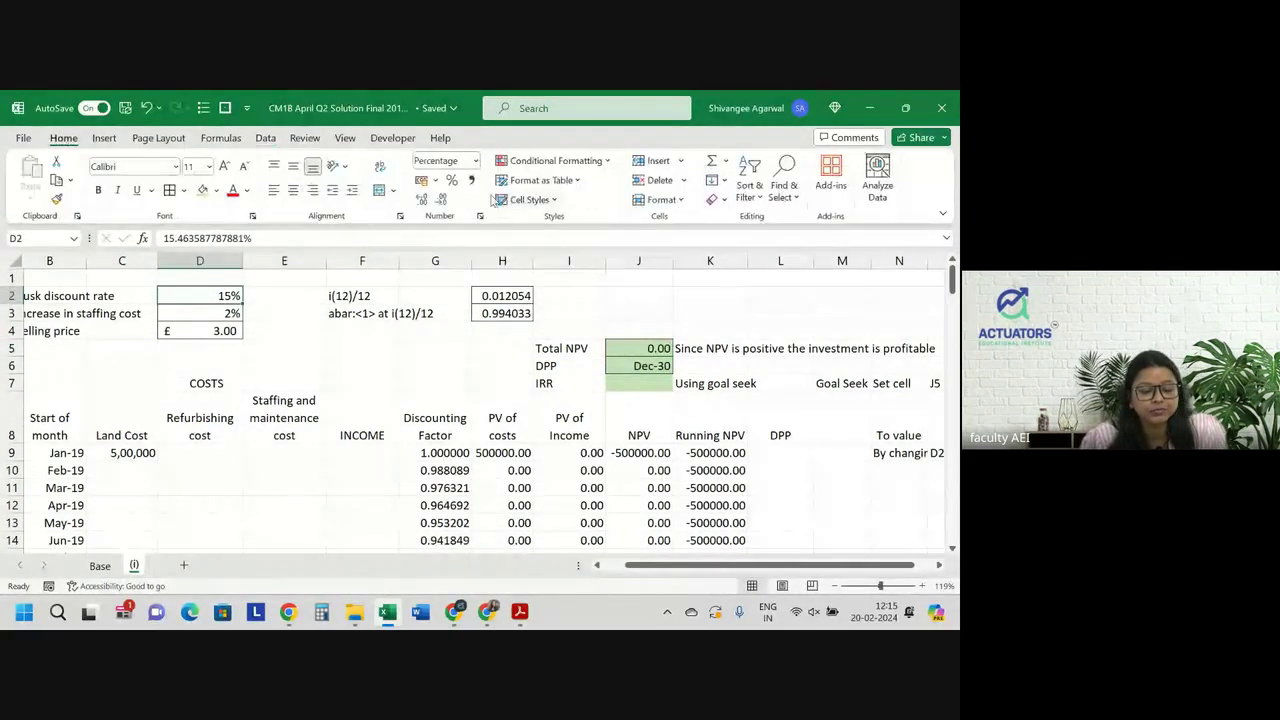
click(421, 199)
click(421, 199)
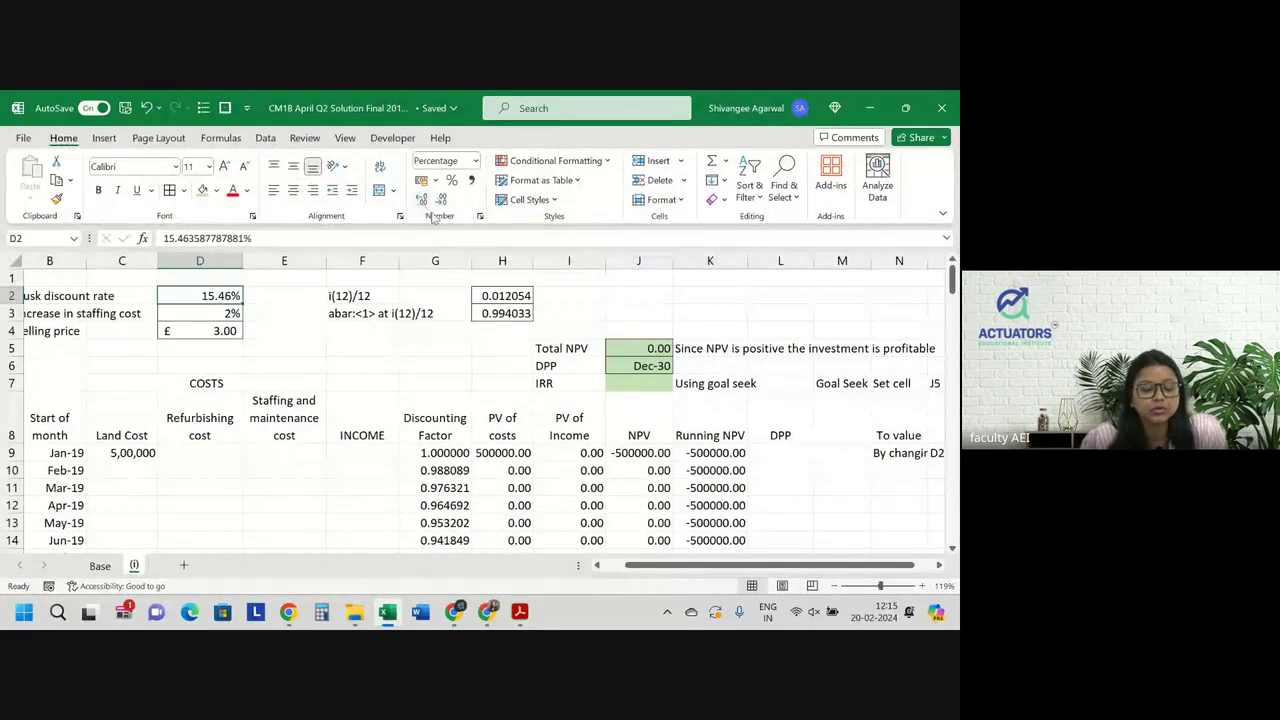
click(641, 384)
text(15.4)
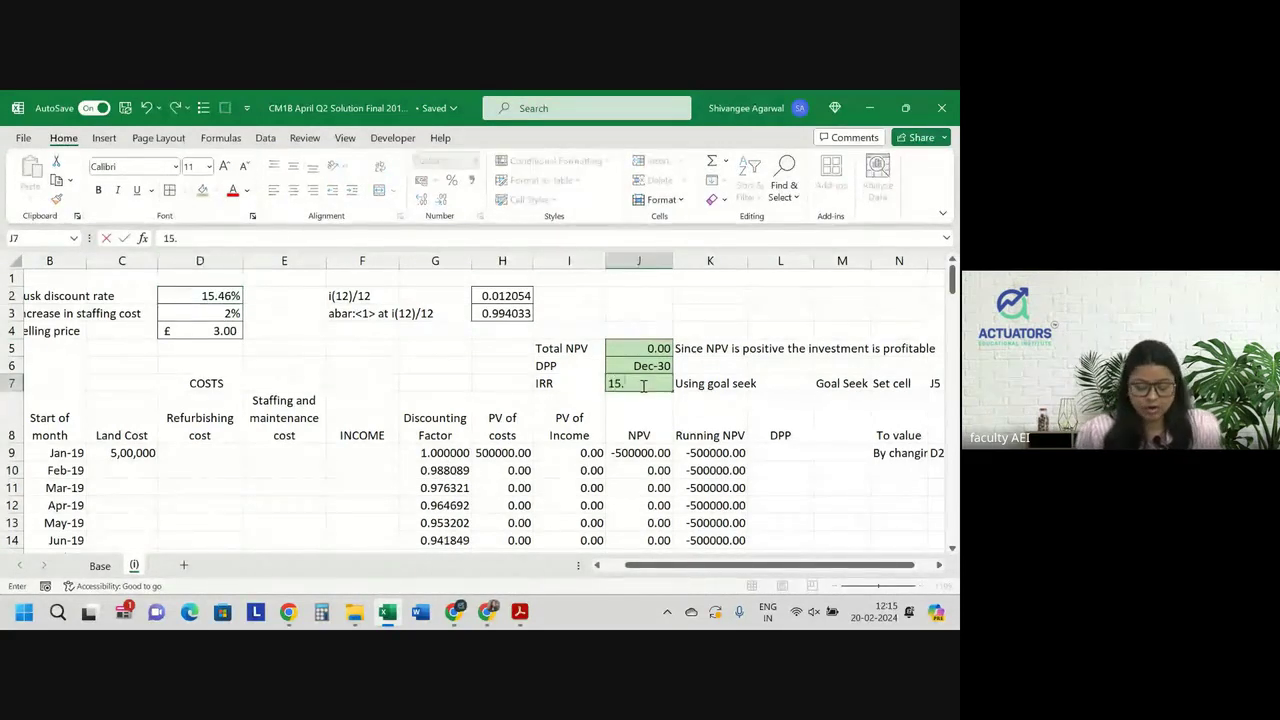
text(6%)
key(Return)
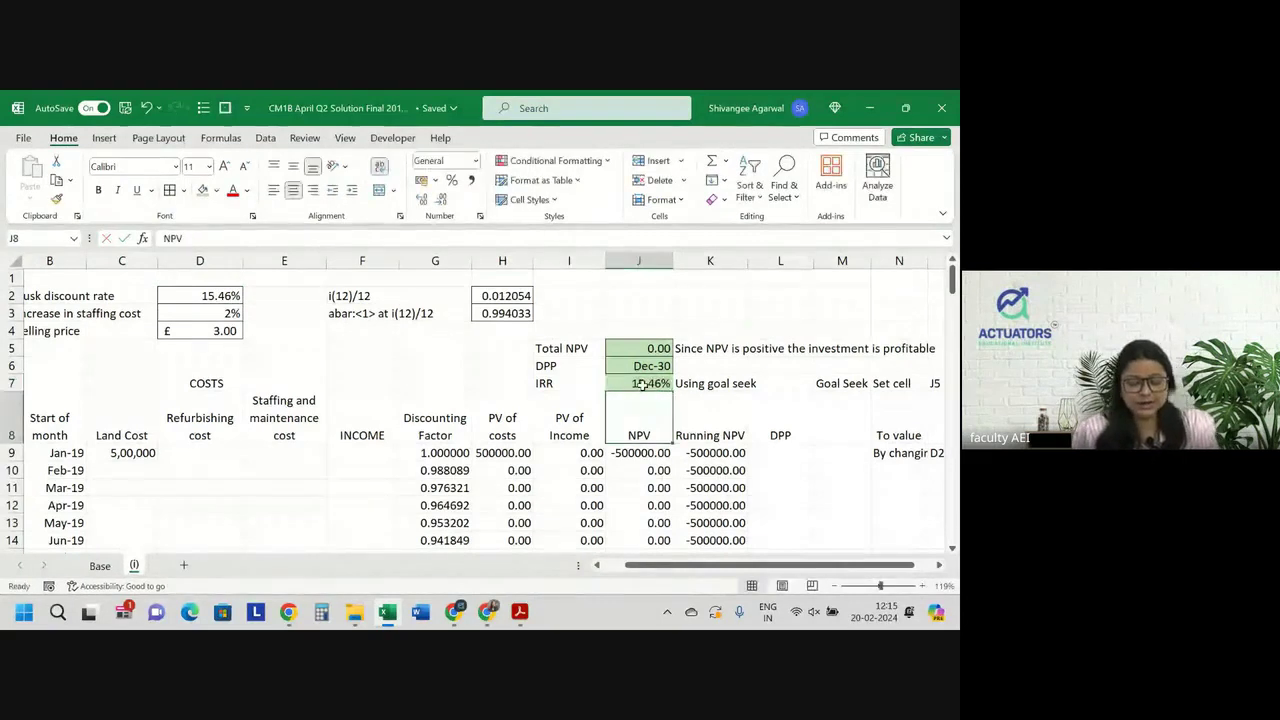
Reset the discount rate in D2 to 12% and check the recalculated NPV and IRR
click(236, 293)
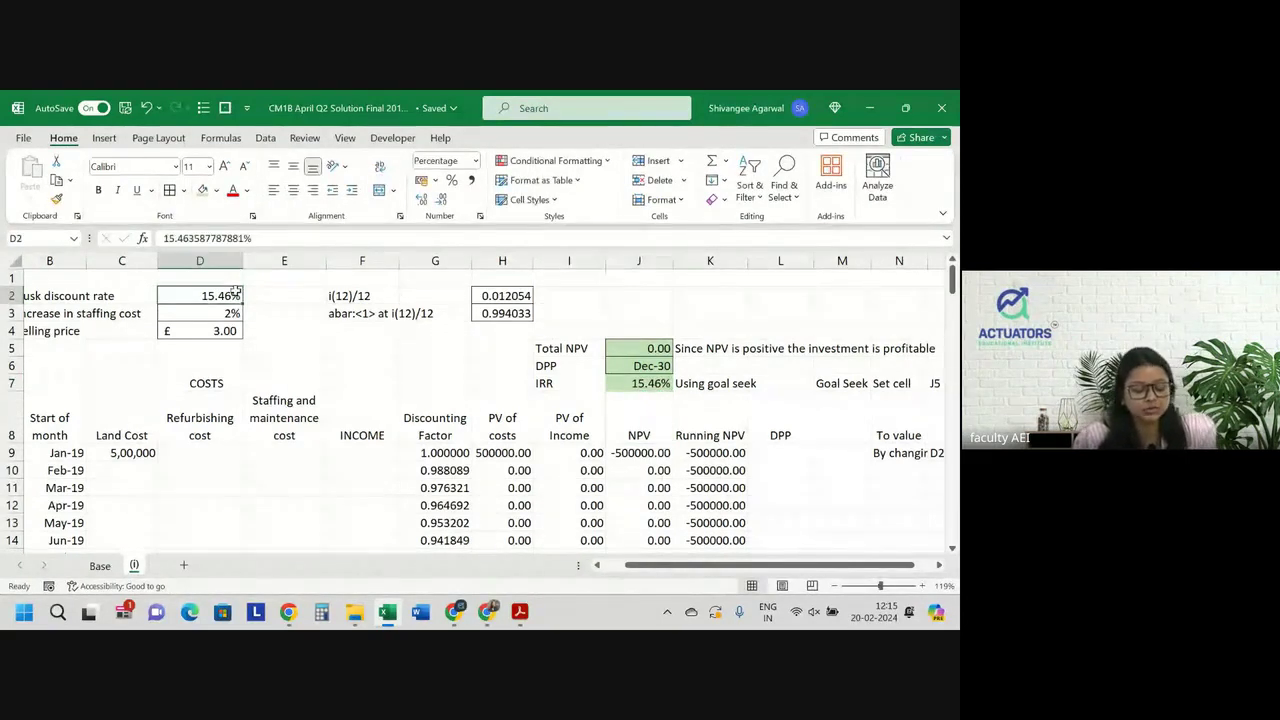
text(12%)
key(Return)
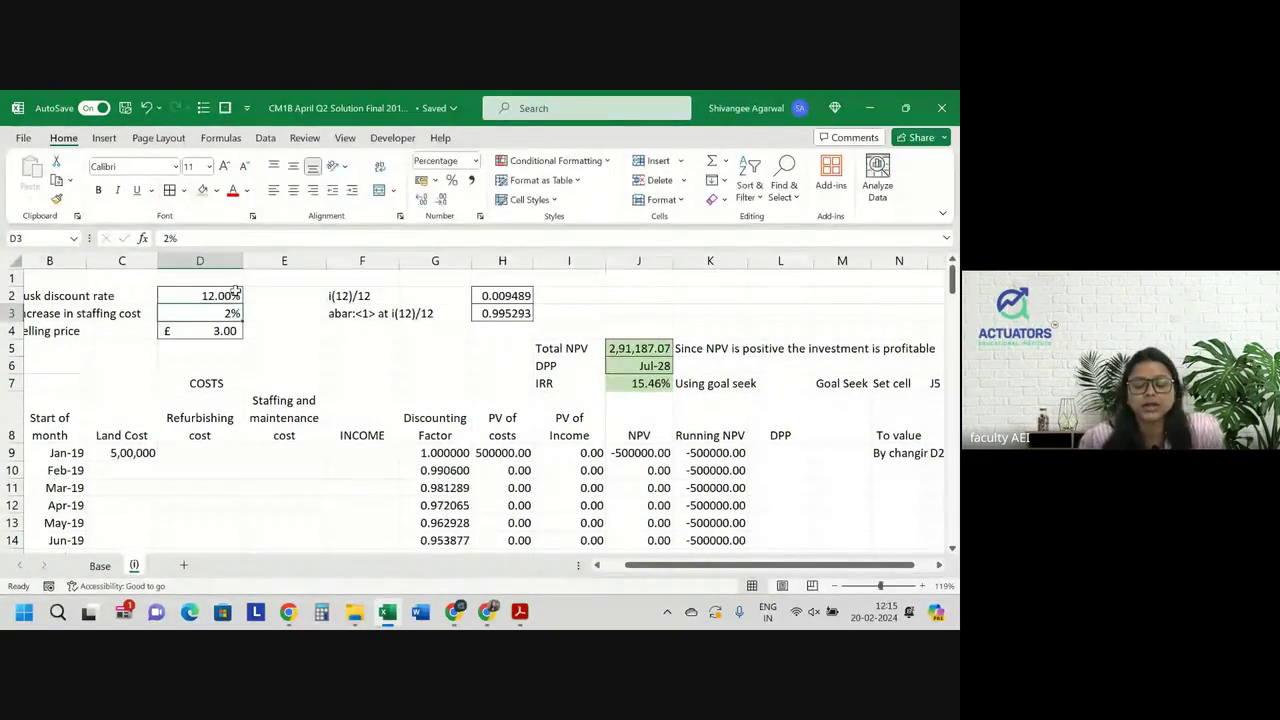
click(642, 347)
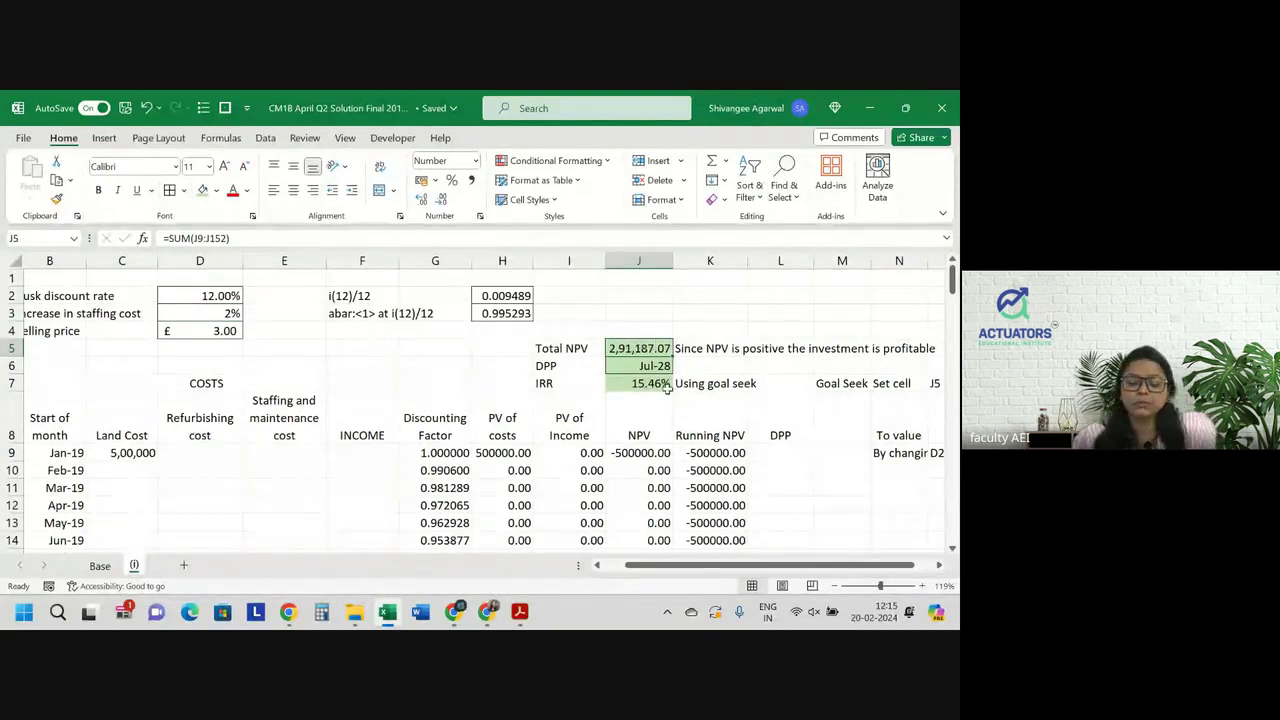
click(655, 386)
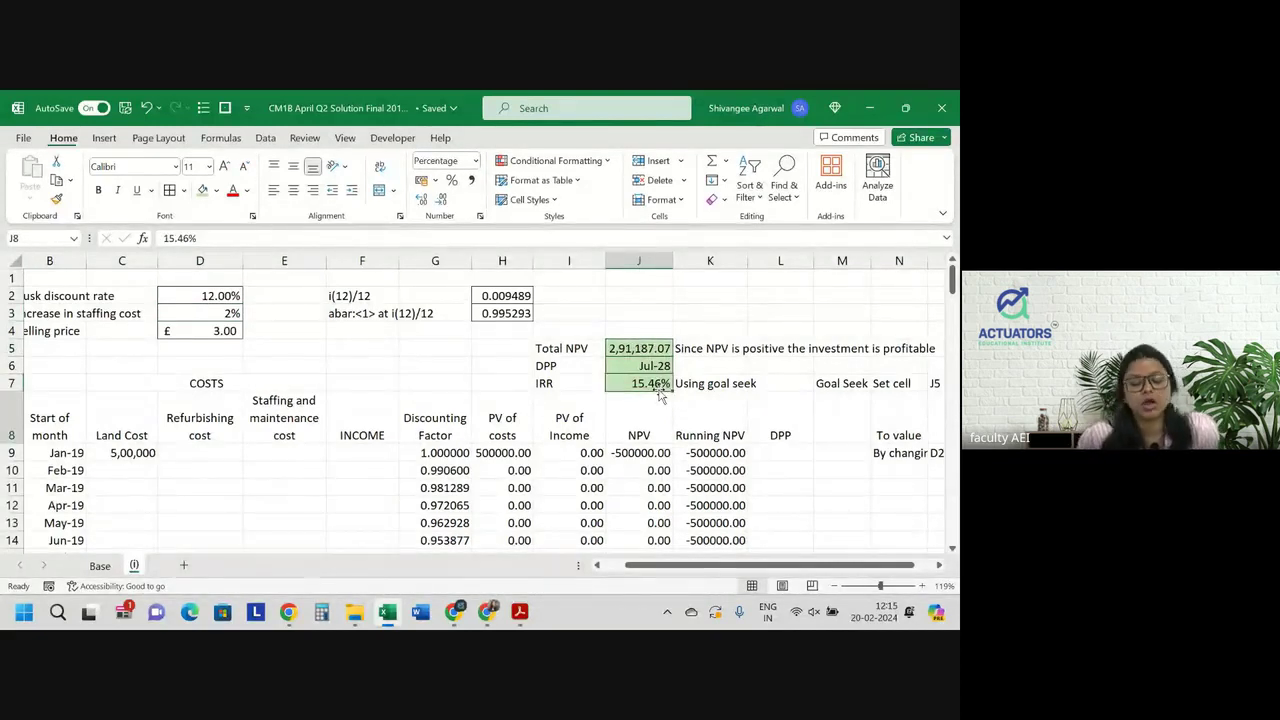
click(659, 396)
scroll(659, 396, right, 2)
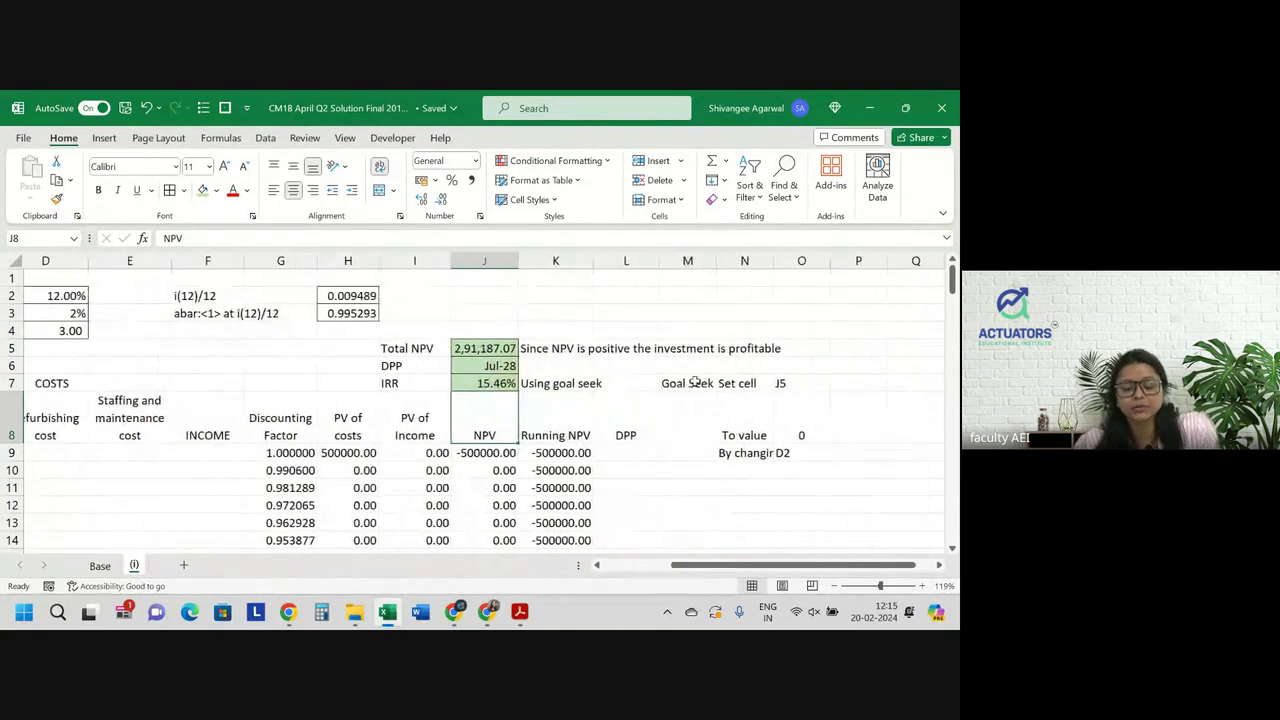
Add all borders to the Goal Seek notes in M7:O9 and autofit column N
drag(668, 383, 814, 458)
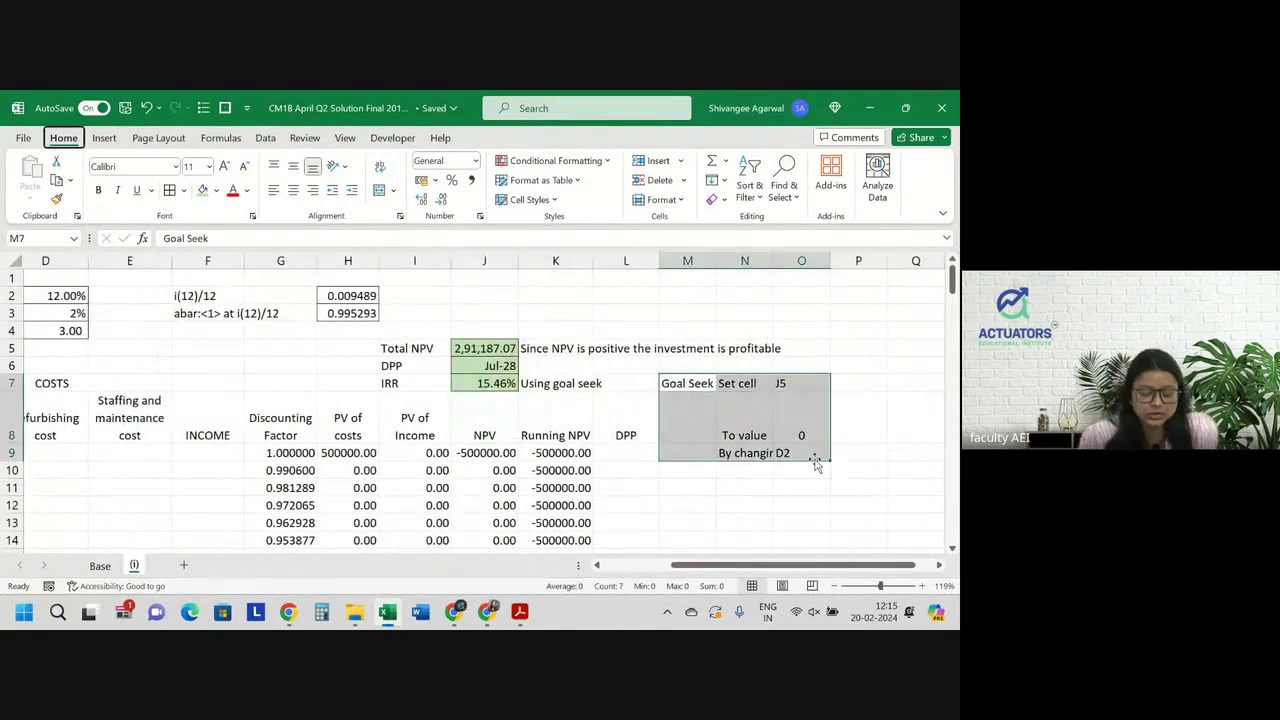
key(alt+h)
key(b)
key(a)
click(793, 520)
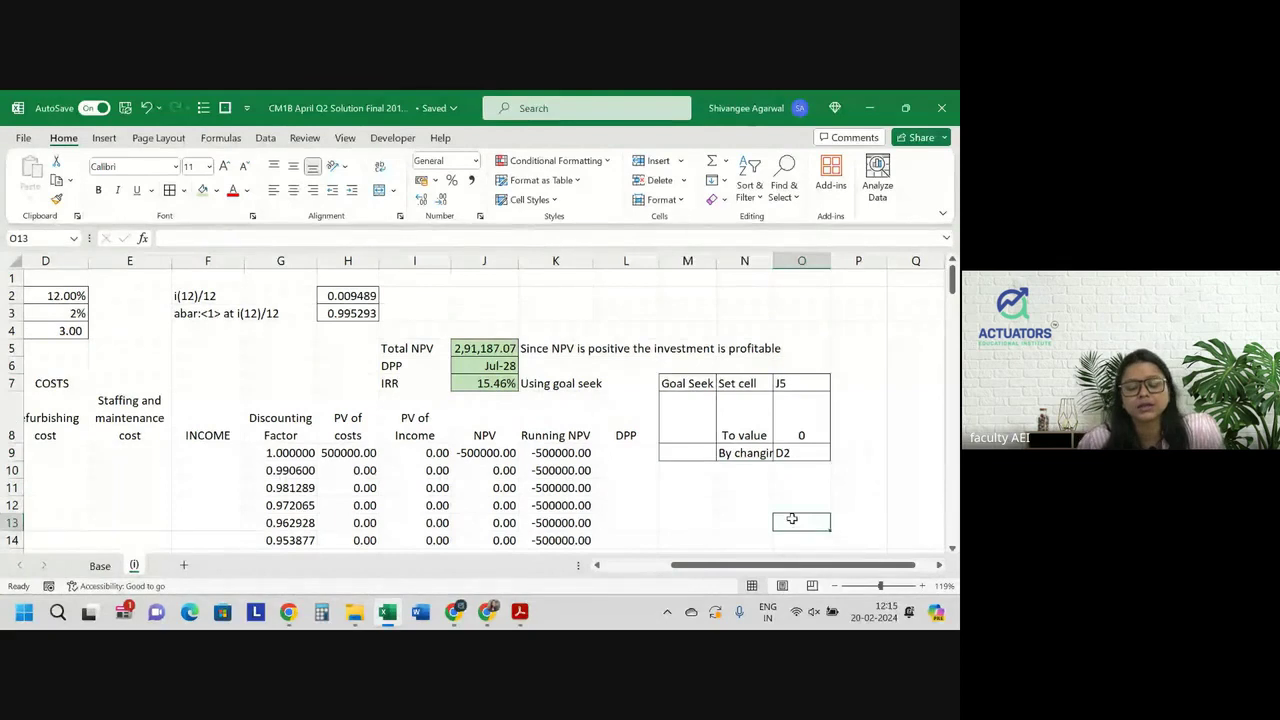
double_click(780, 263)
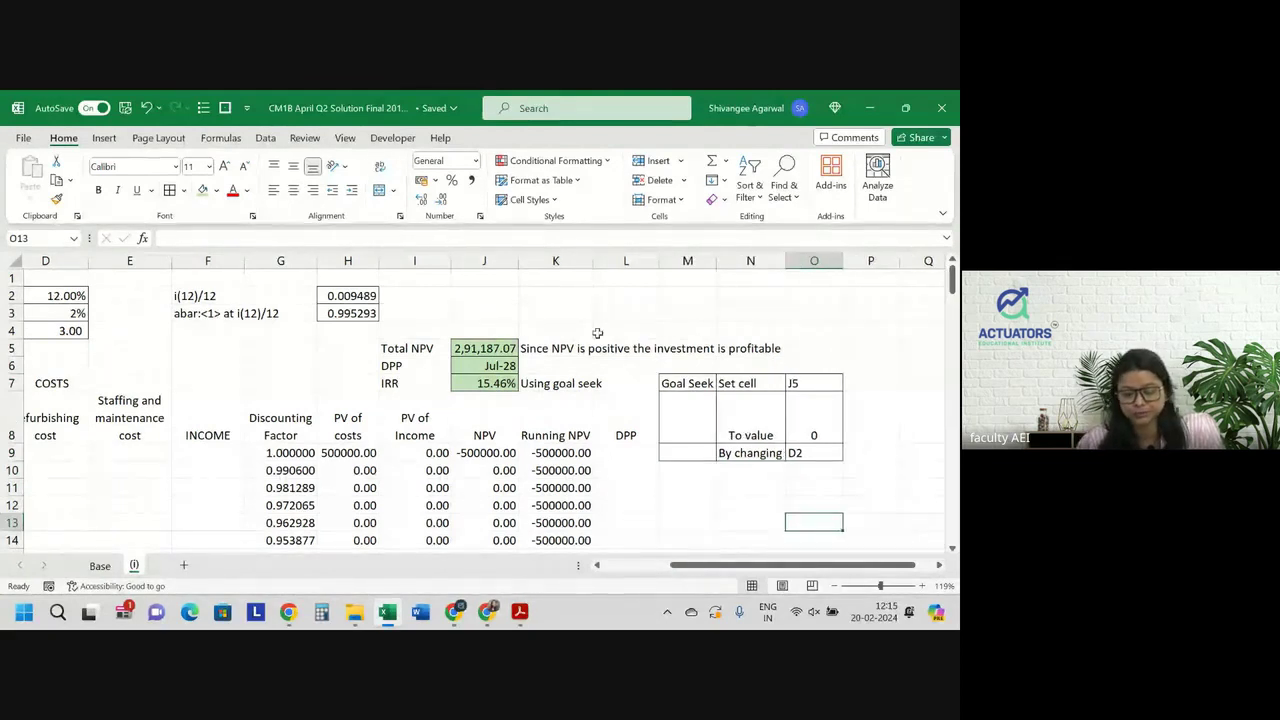
scroll(594, 331, left, 2)
scroll(594, 331, left, 2)
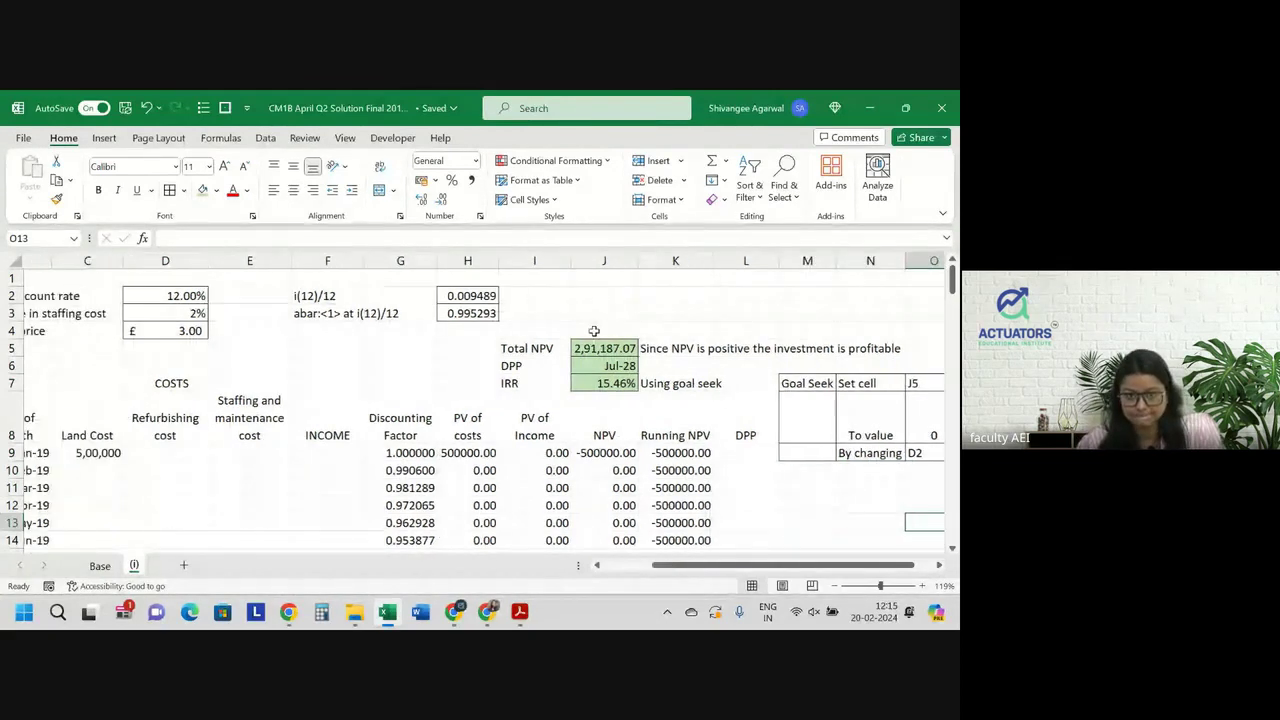
scroll(594, 331, left, 1)
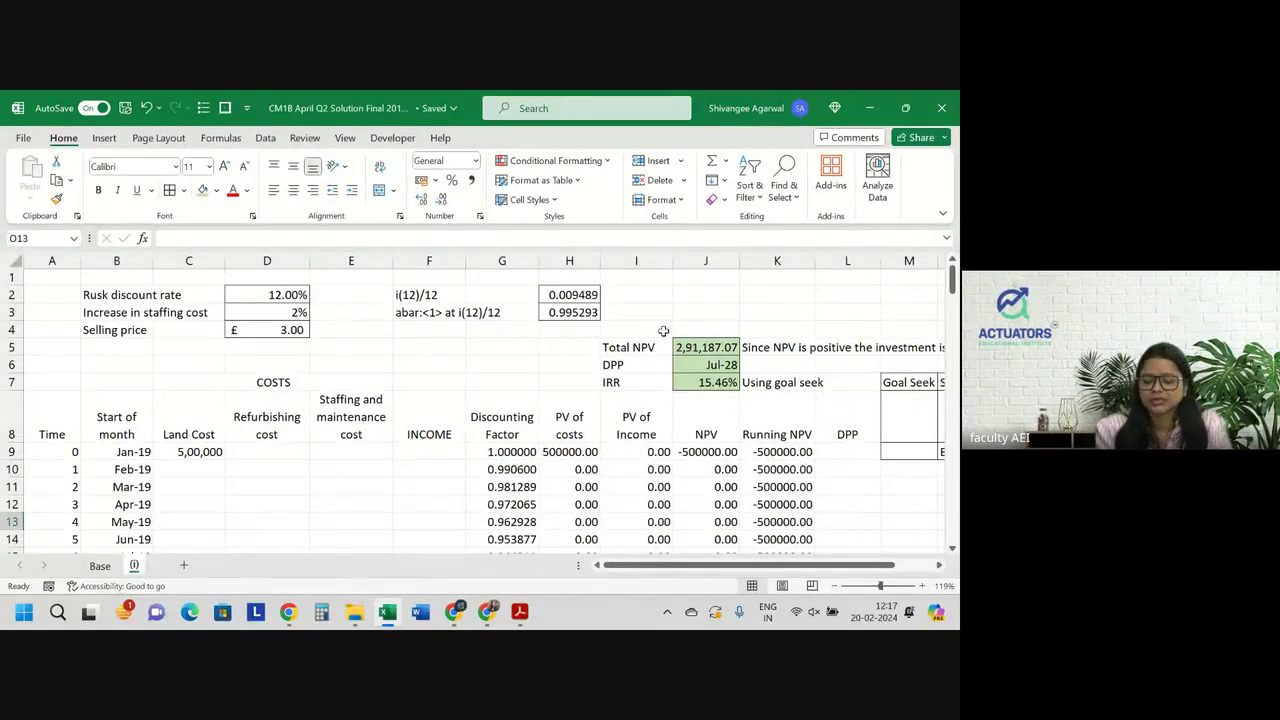
Confirm the cumulative Running NPV formula =SUM($J$9:J10) in K10
double_click(783, 469)
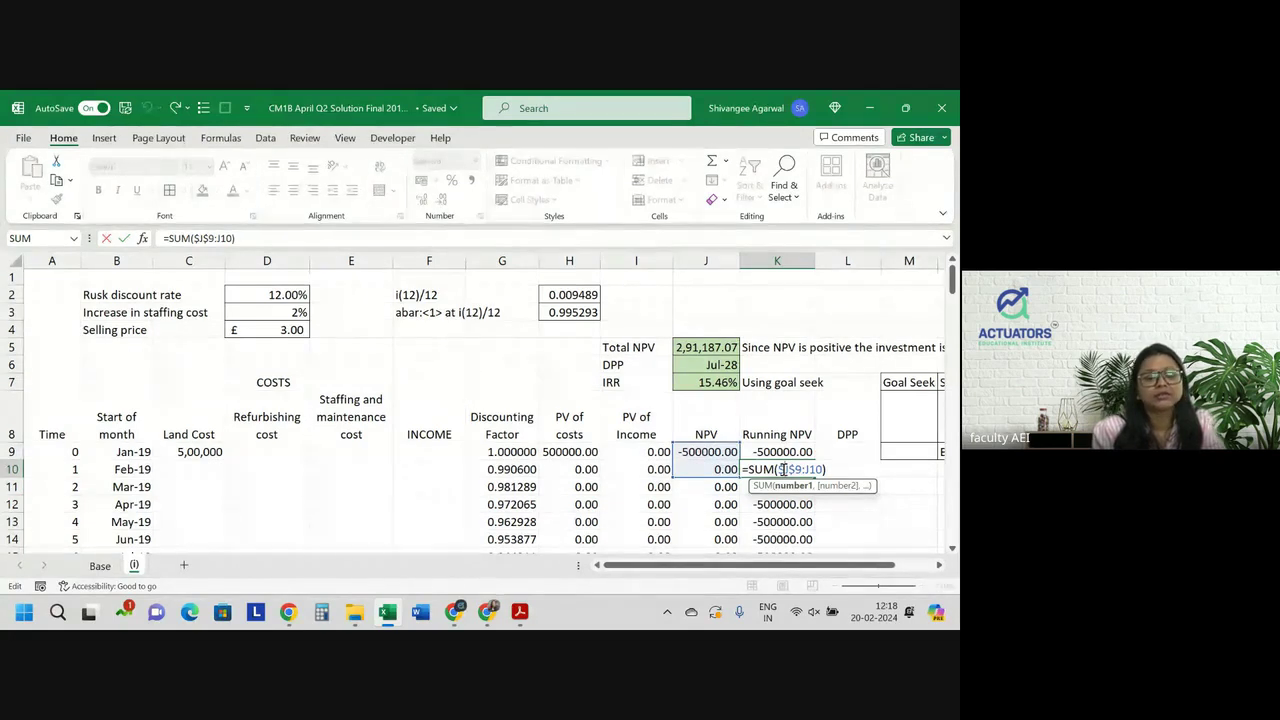
key(Return)
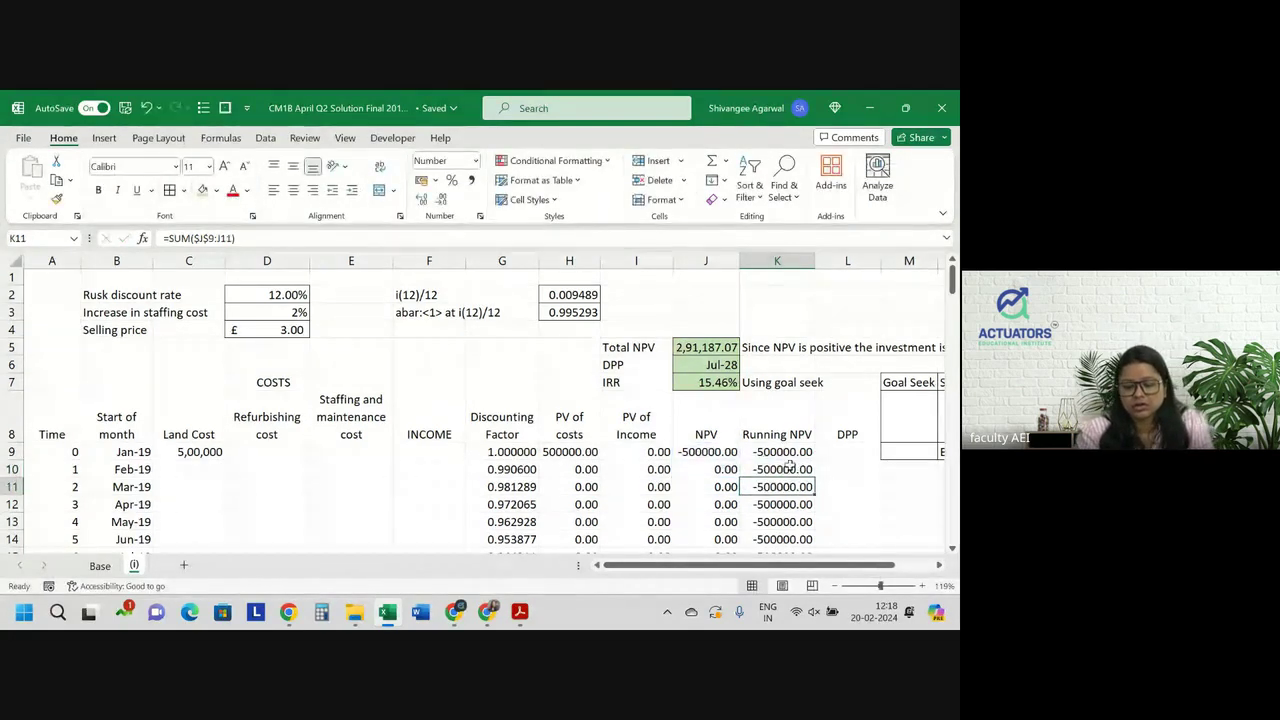
scroll(845, 449, right, 1)
Review the finished part (i) results, then bring up the question PDF
scroll(845, 449, right, 1)
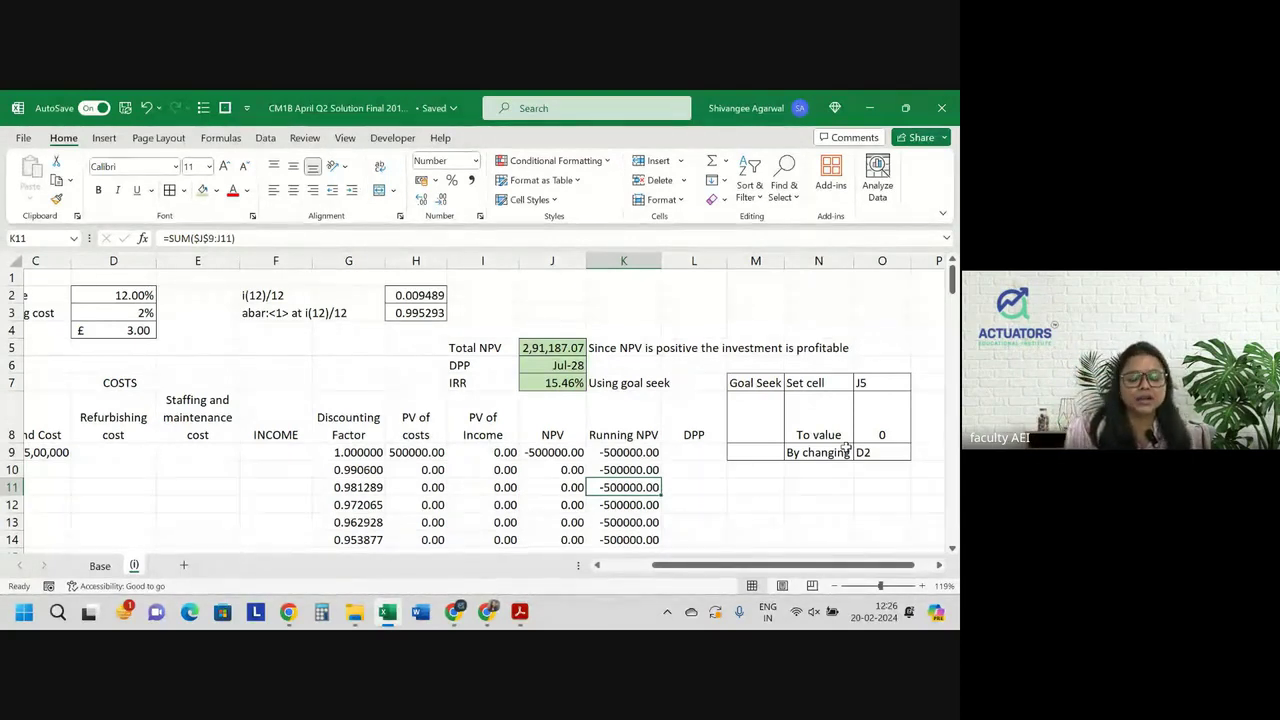
key(Right)
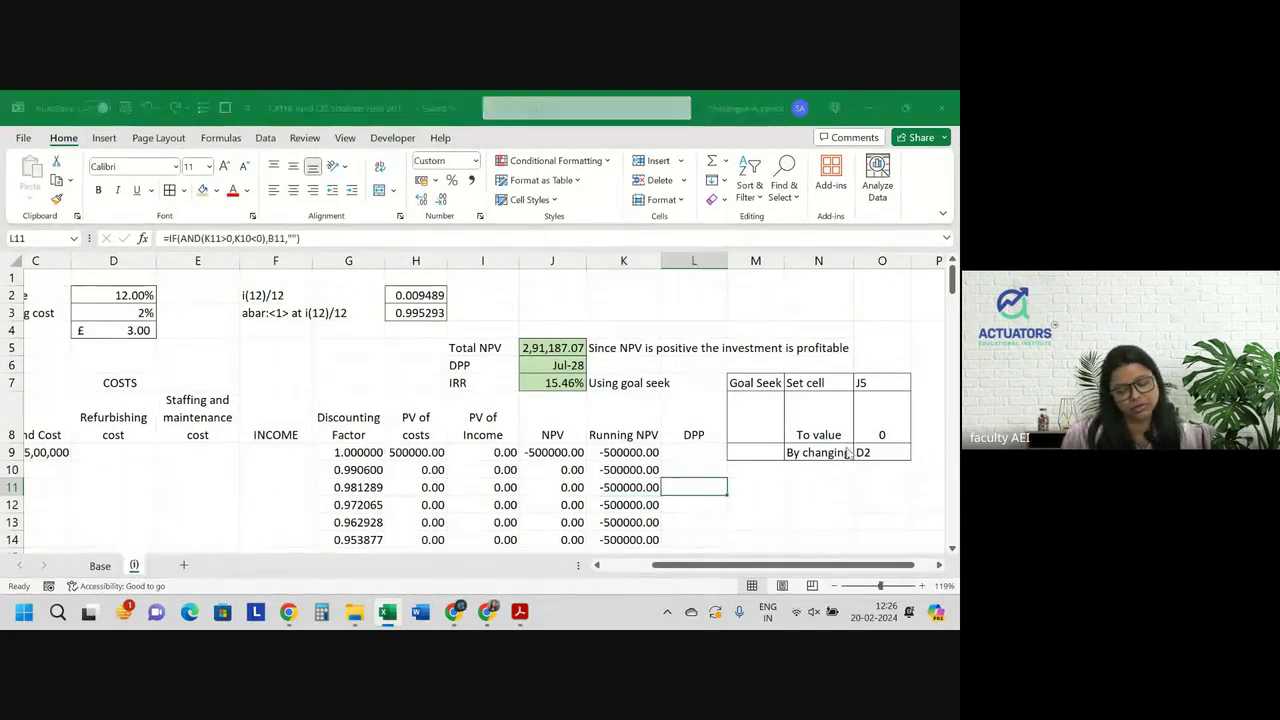
key(alt+Tab)
Read part (ii) on the 5% yearly coffee price rise, then return to Excel
scroll(599, 421, down, 3)
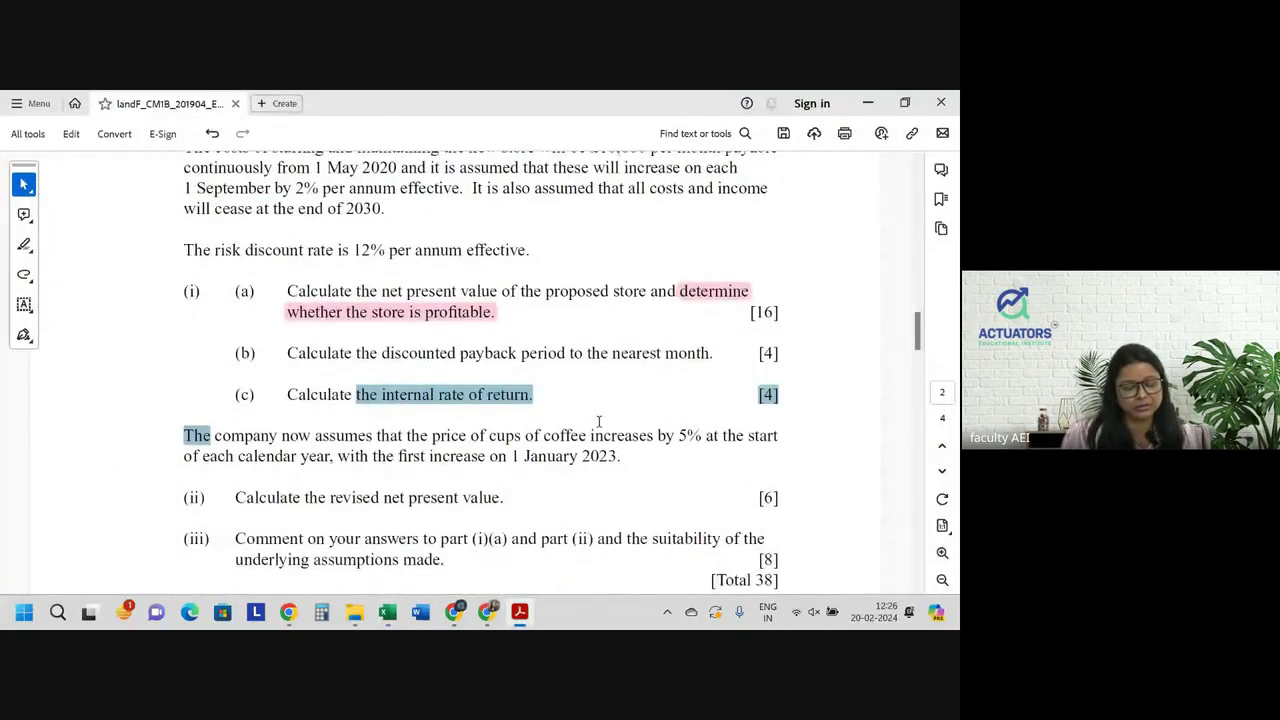
scroll(599, 421, down, 1)
scroll(599, 421, down, 2)
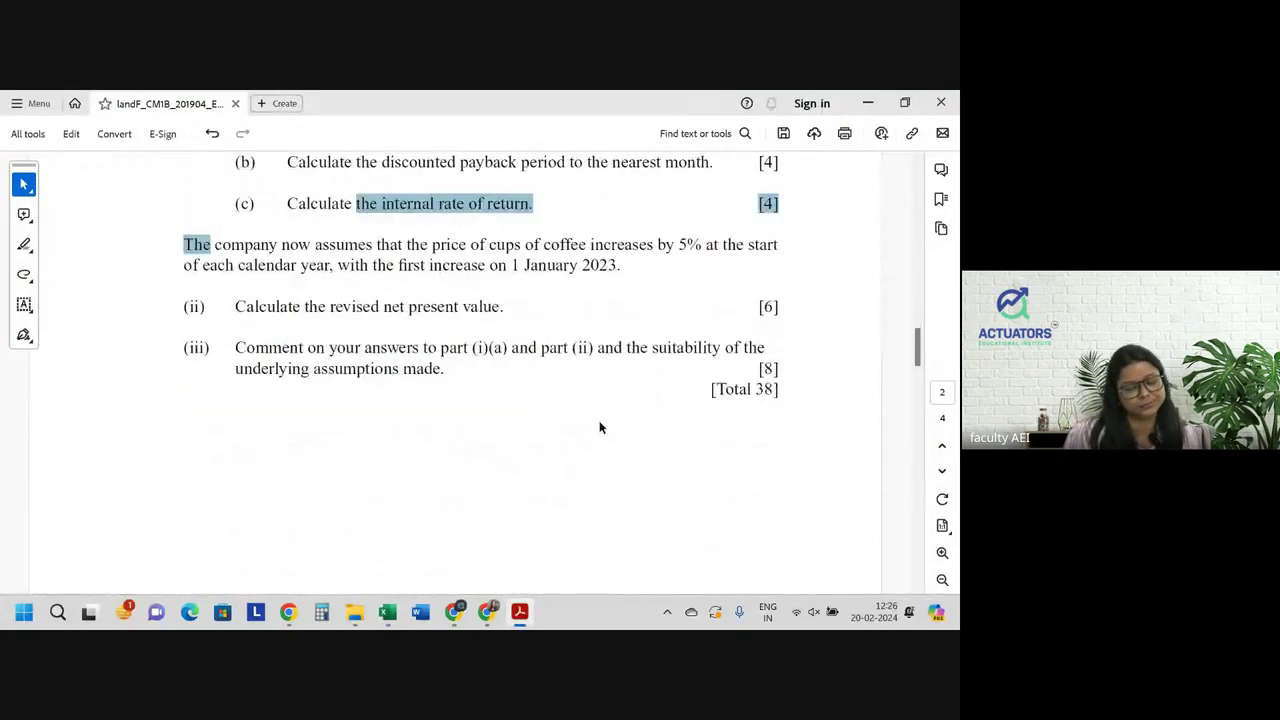
click(599, 426)
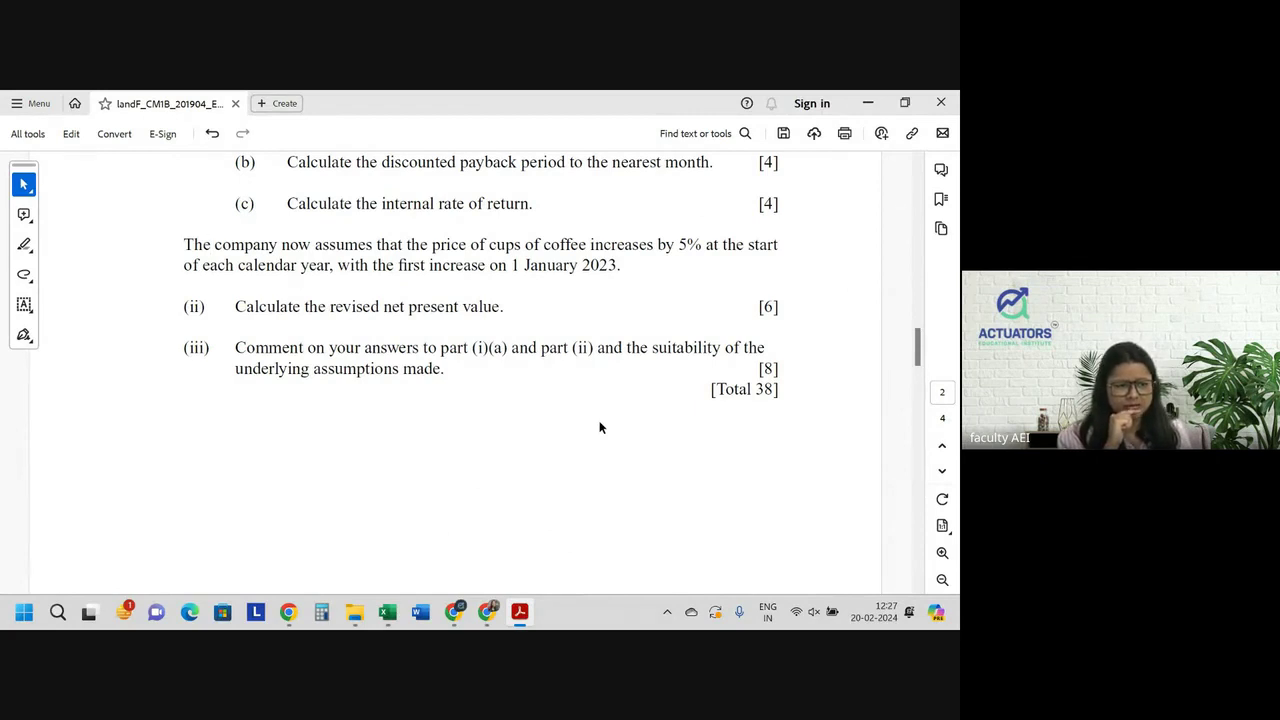
key(alt+Tab)
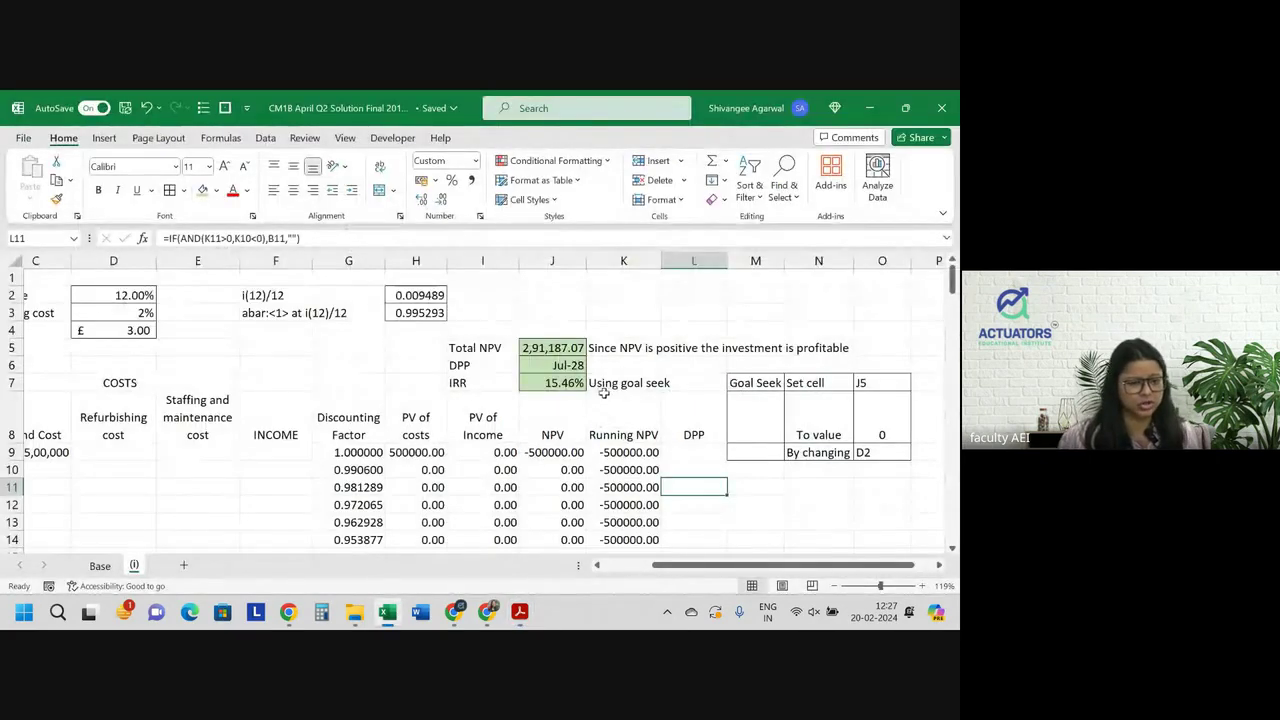
Review the income rows from row 25 onward, then return to the question paper
ctrl+scroll(604, 396, up, 2)
scroll(604, 396, down, 2)
scroll(604, 396, down, 2)
scroll(604, 396, up, 6)
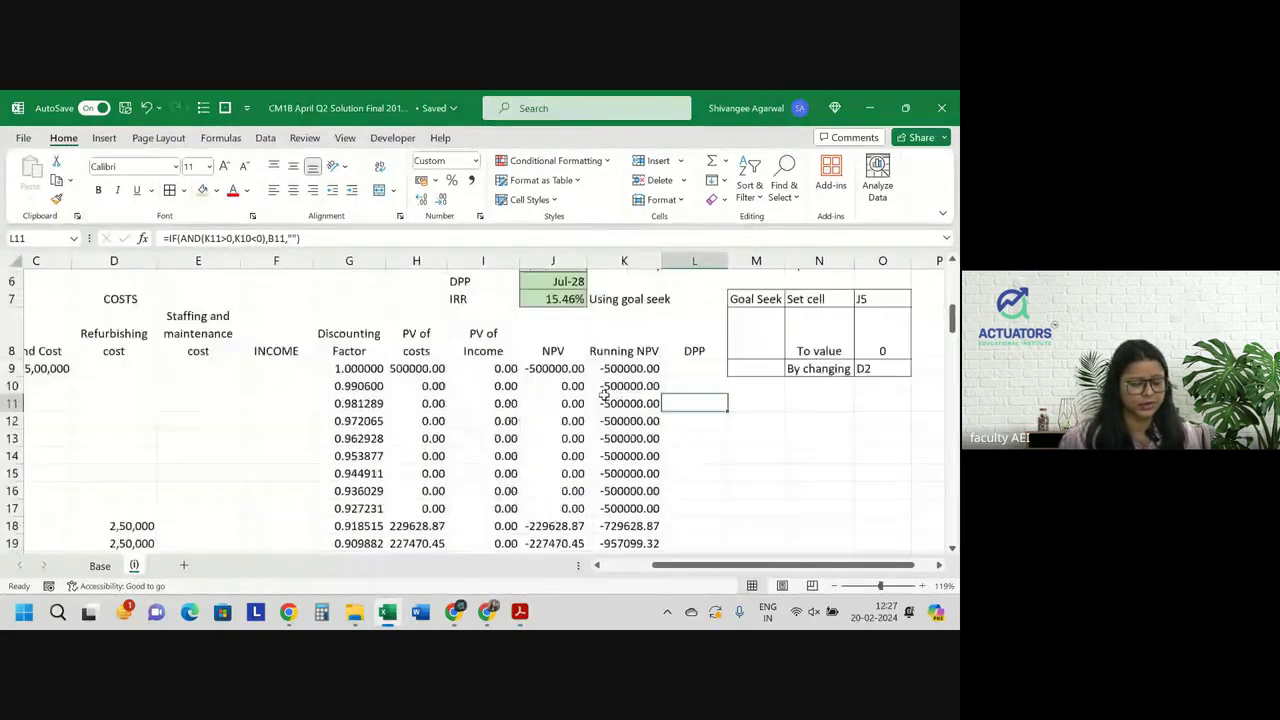
scroll(604, 396, up, 1)
scroll(604, 396, down, 1)
scroll(604, 396, down, 4)
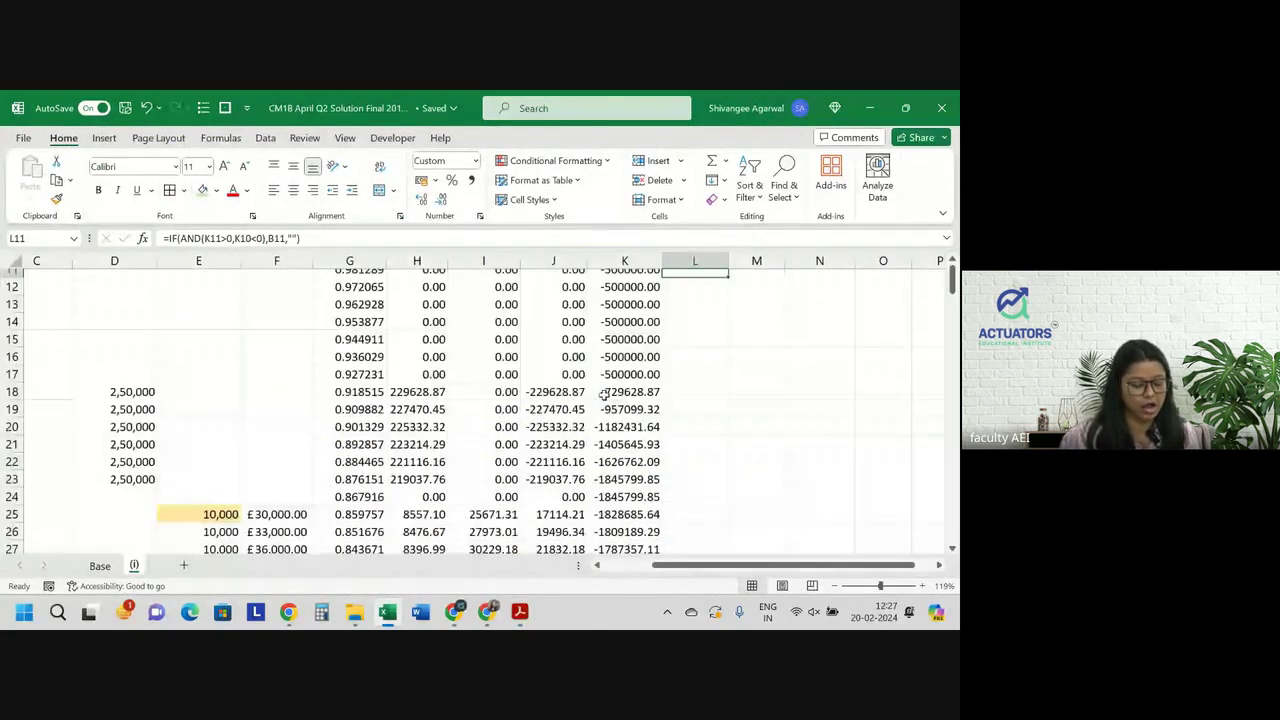
scroll(604, 396, down, 4)
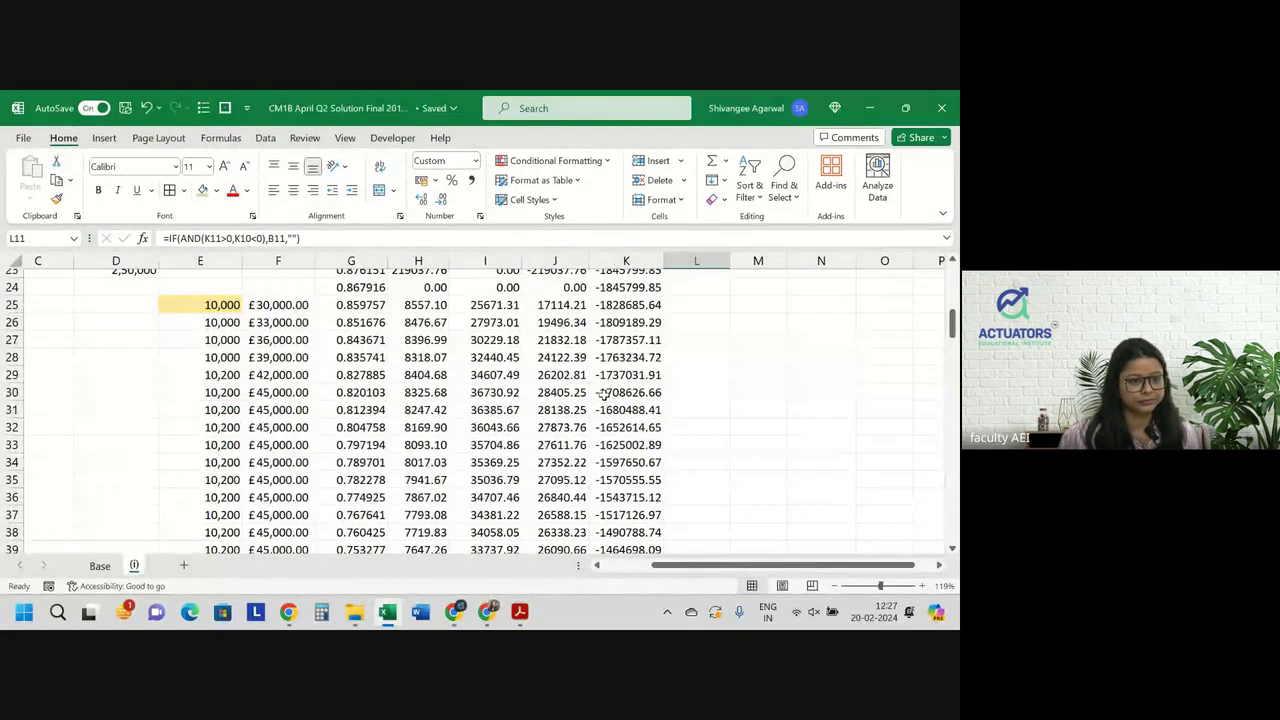
key(alt+Tab)
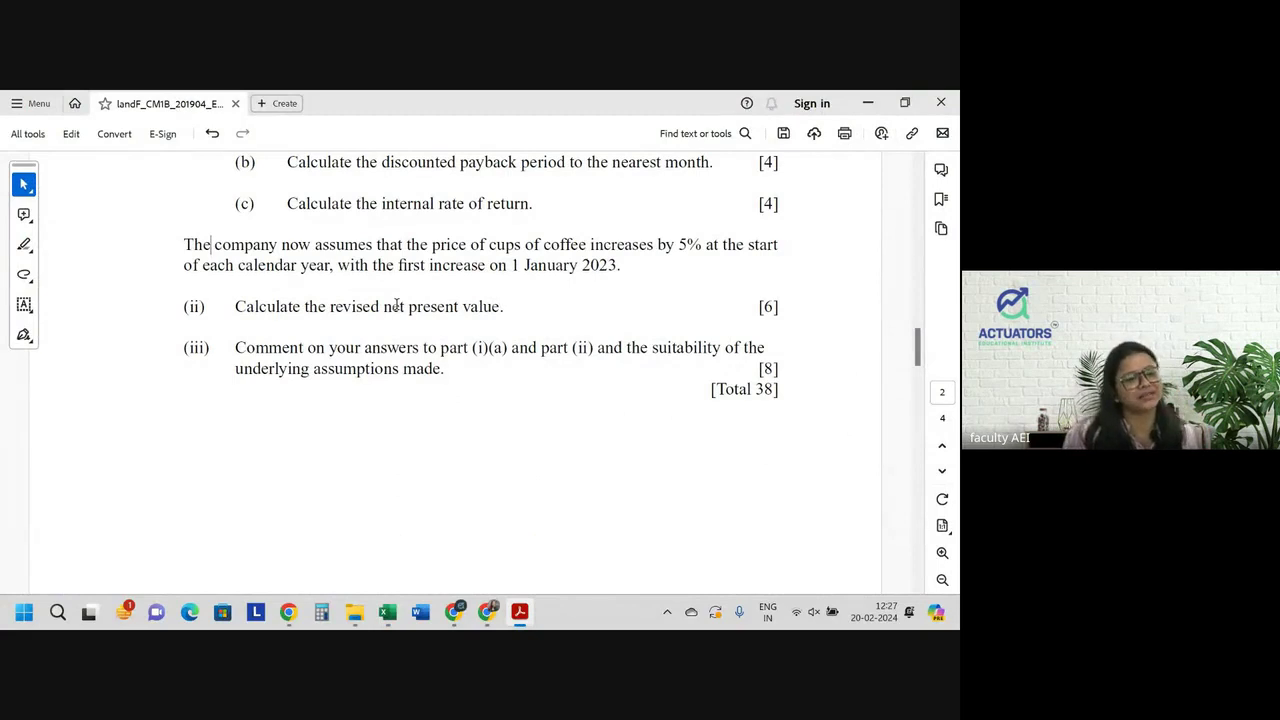
Highlight the sentence about coffee prices rising 5% each year in the PDF, then return to Excel
mouse_move(214, 244)
mouse_down()
mouse_move(362, 255)
mouse_move(314, 244)
mouse_move(483, 244)
mouse_up()
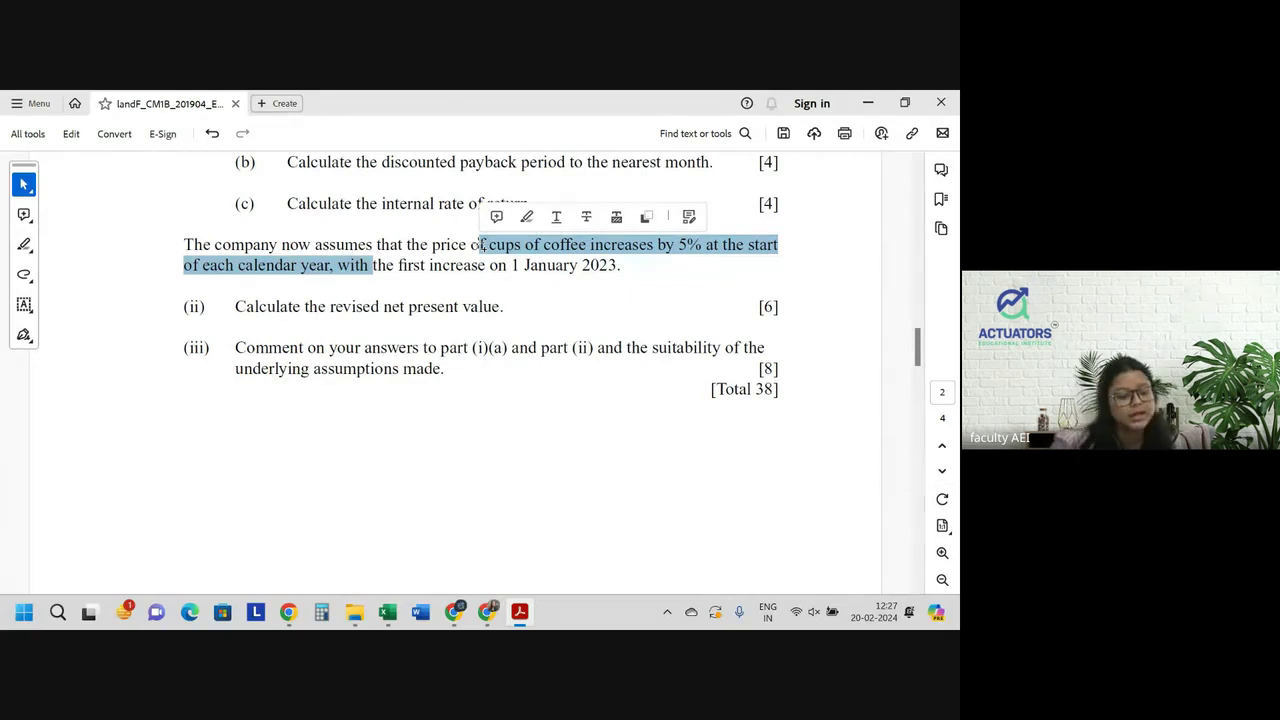
key(alt+Tab)
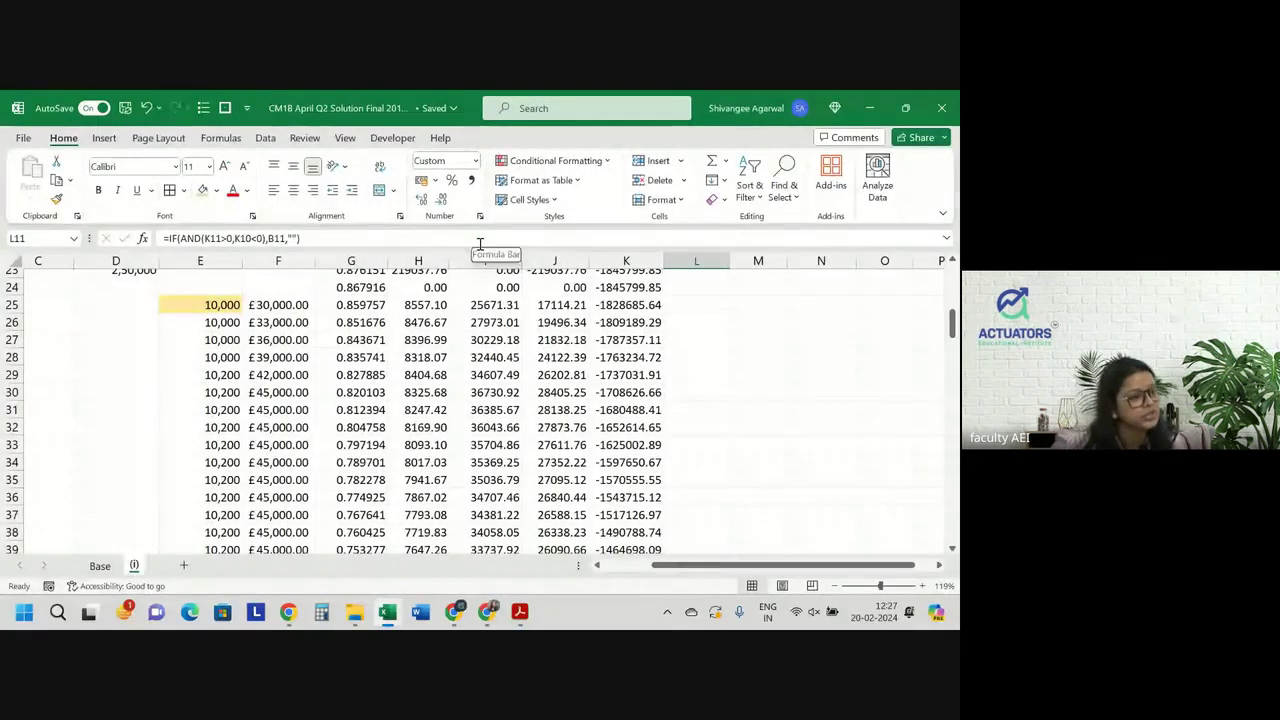
Duplicate sheet (i) as a copy placed at the end of the workbook
click(490, 375)
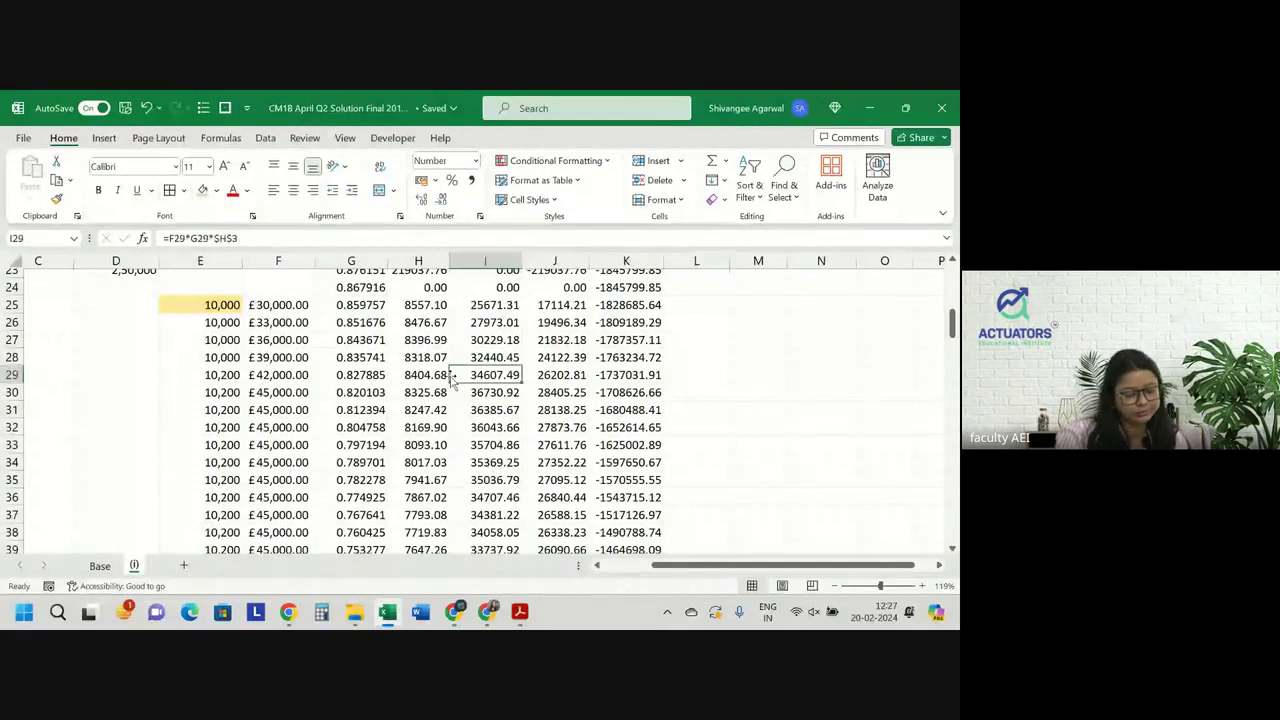
key(alt+h)
key(o)
key(m)
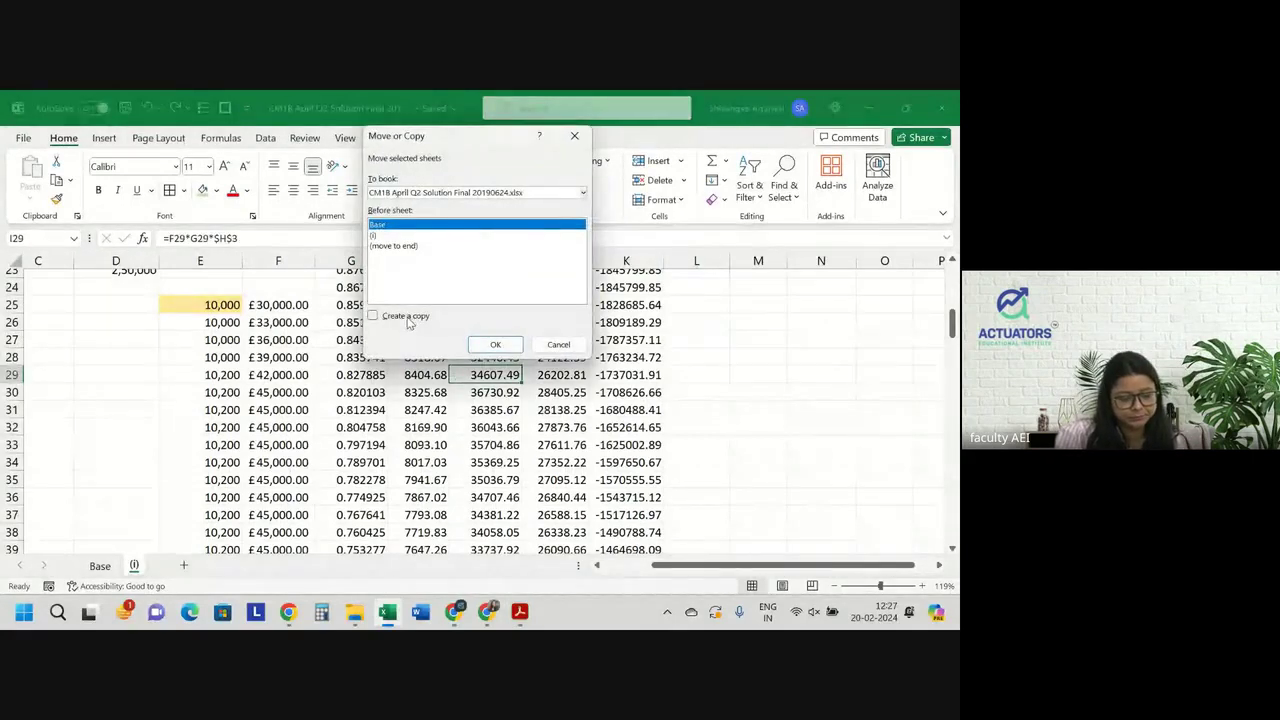
click(405, 316)
click(409, 247)
click(493, 344)
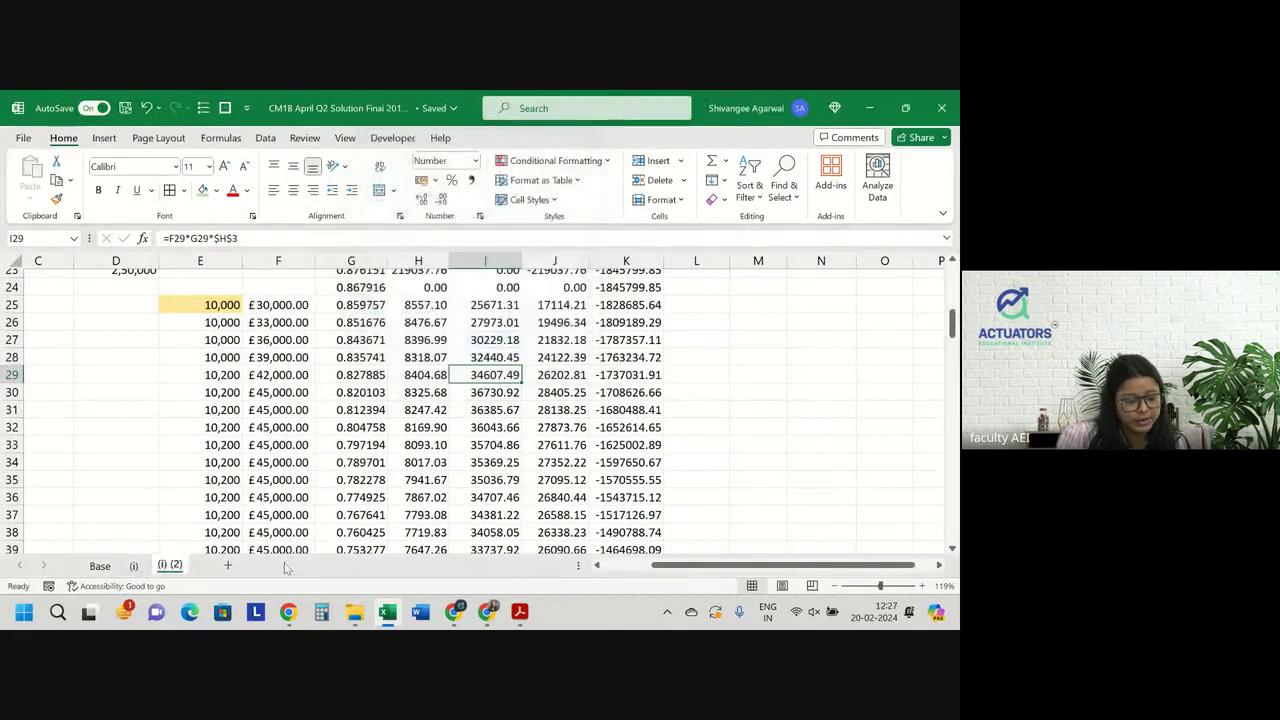
Rename the new (i) (2) sheet to (ii)
double_click(170, 566)
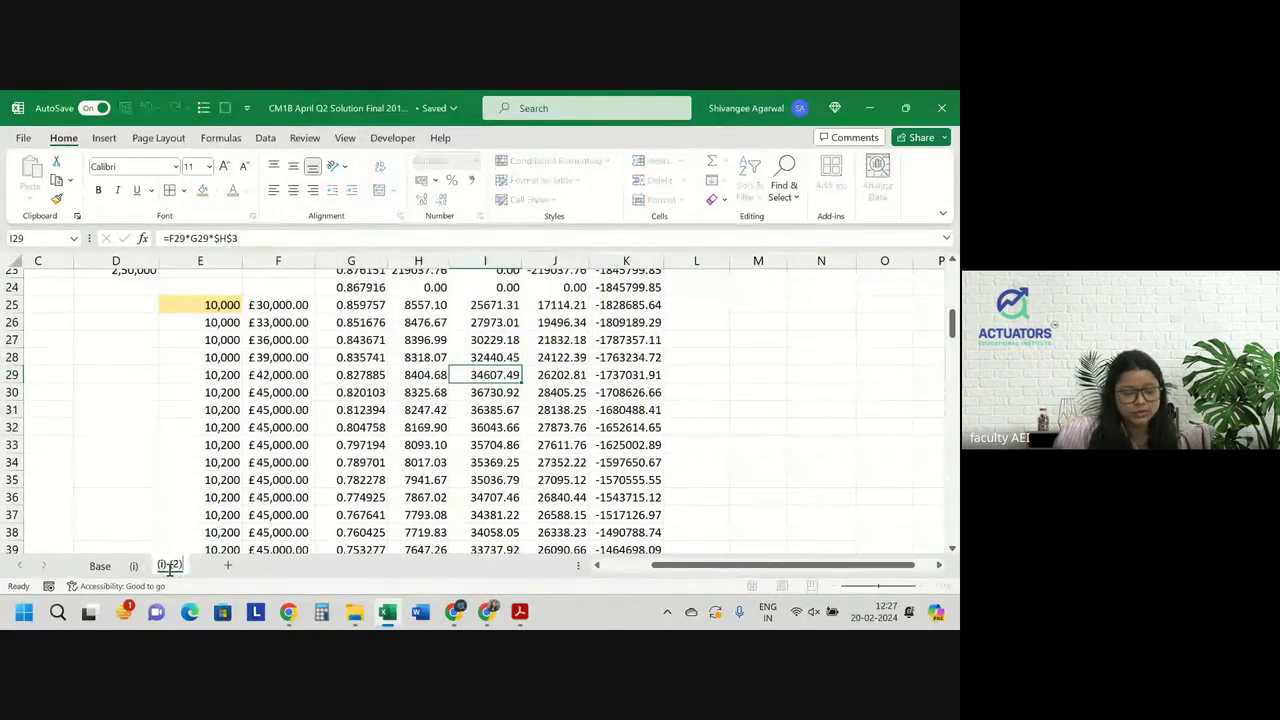
text((ii))
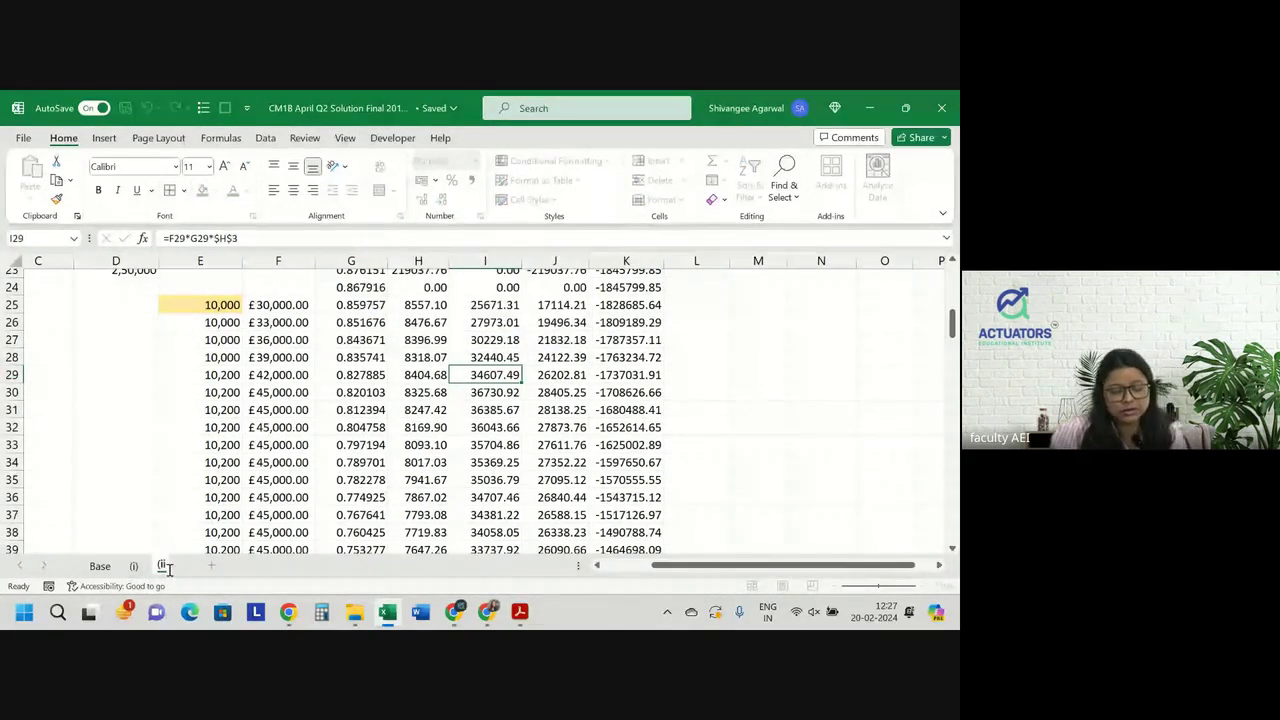
key(Return)
scroll(334, 414, up, 7)
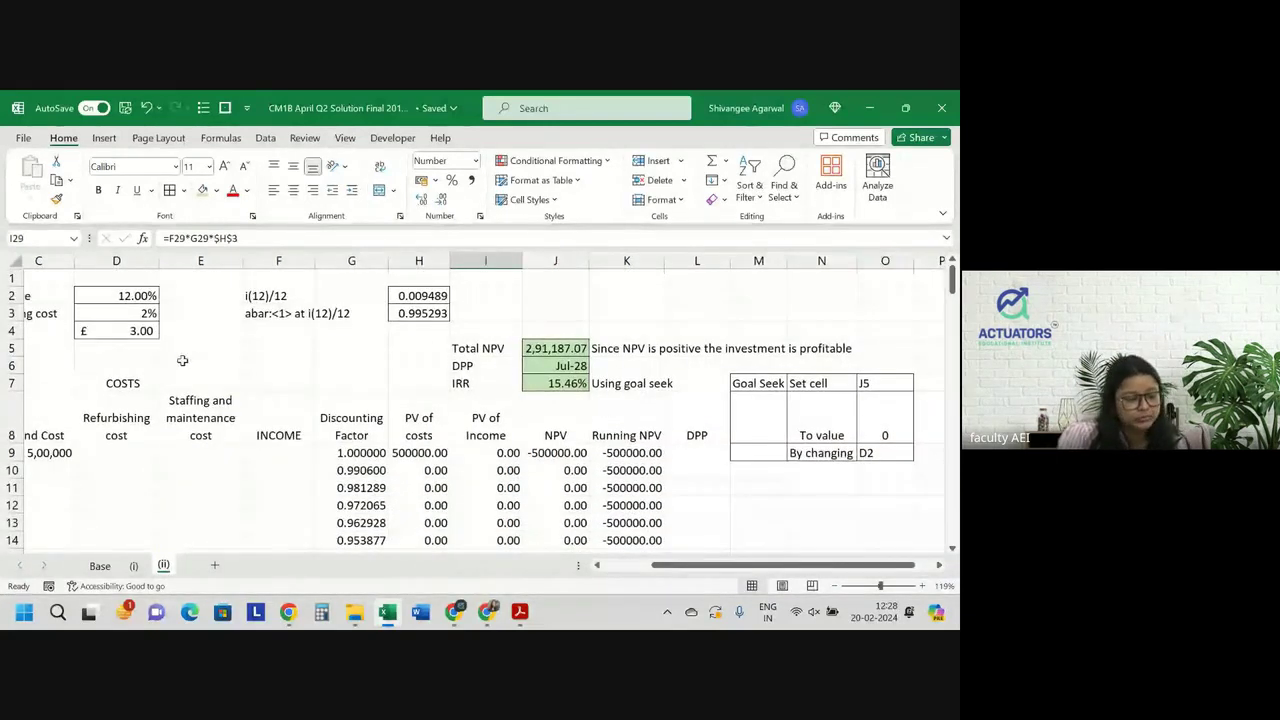
Delete the DPP row from sheet (ii)
ctrl+scroll(42, 354, down, 1)
ctrl+scroll(42, 354, up, 2)
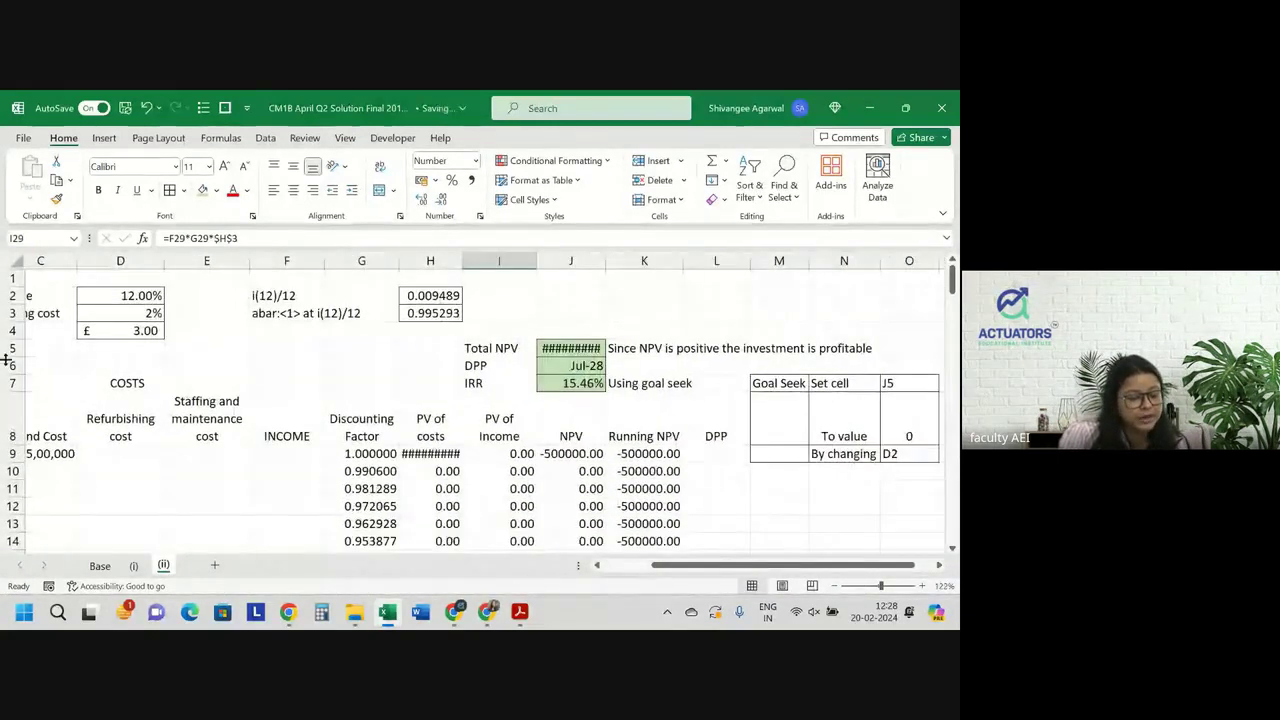
click(10, 364)
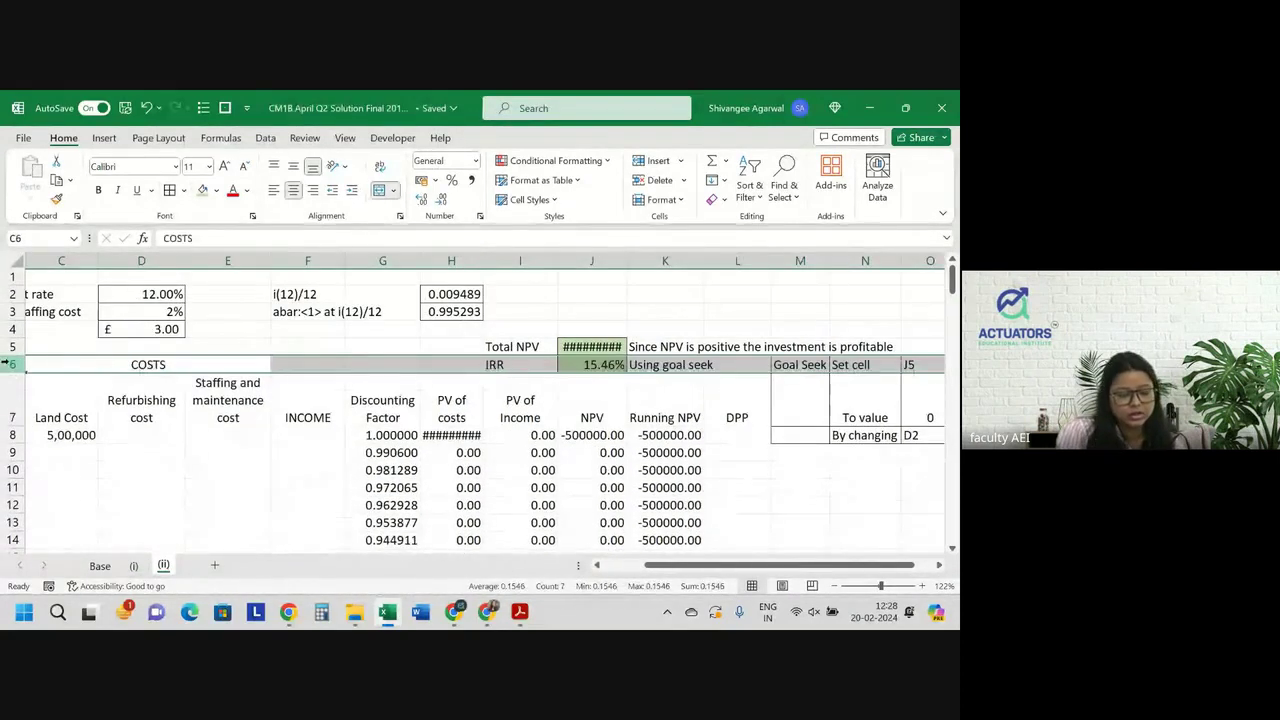
key(ctrl+minus)
key(ctrl+minus)
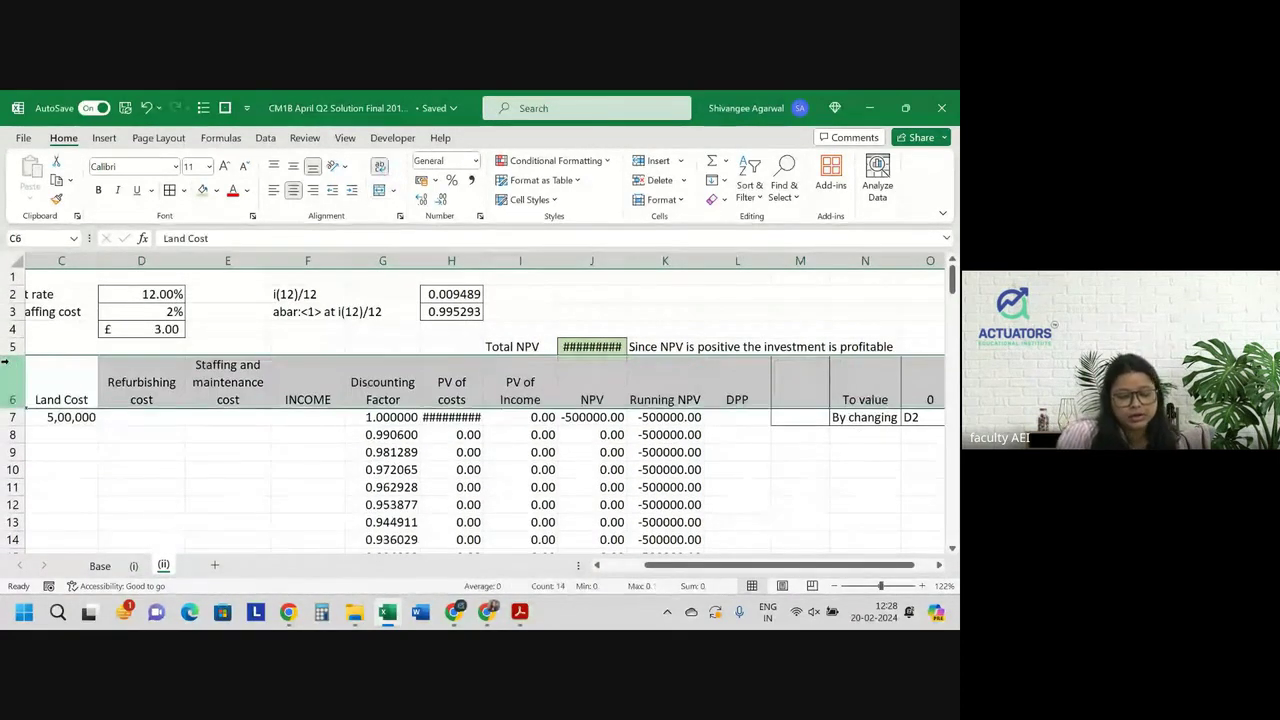
Clear the leftover Goal Seek notes block
click(737, 434)
mouse_move(800, 372)
mouse_down()
mouse_move(925, 417)
mouse_move(845, 455)
mouse_up()
scroll(883, 435, right, 2)
key(Delete)
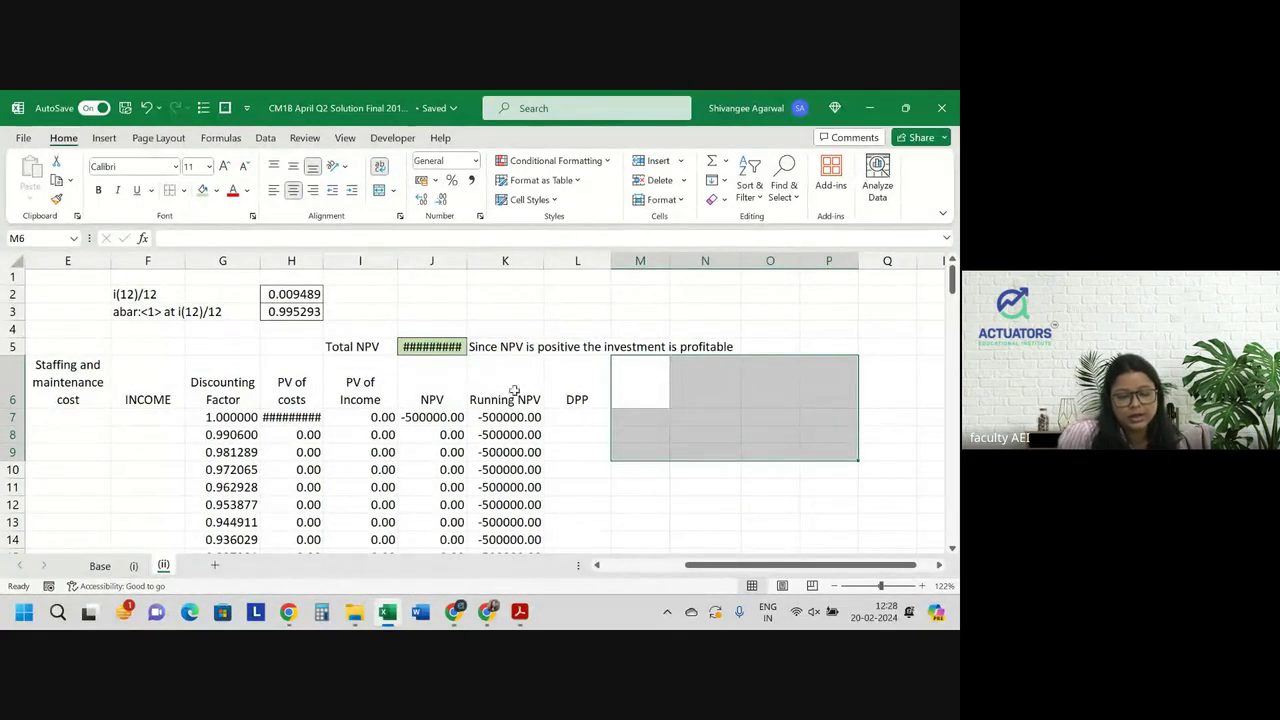
Clear the Running NPV and DPP figures down to row 150
click(520, 388)
drag(505, 260, 602, 256)
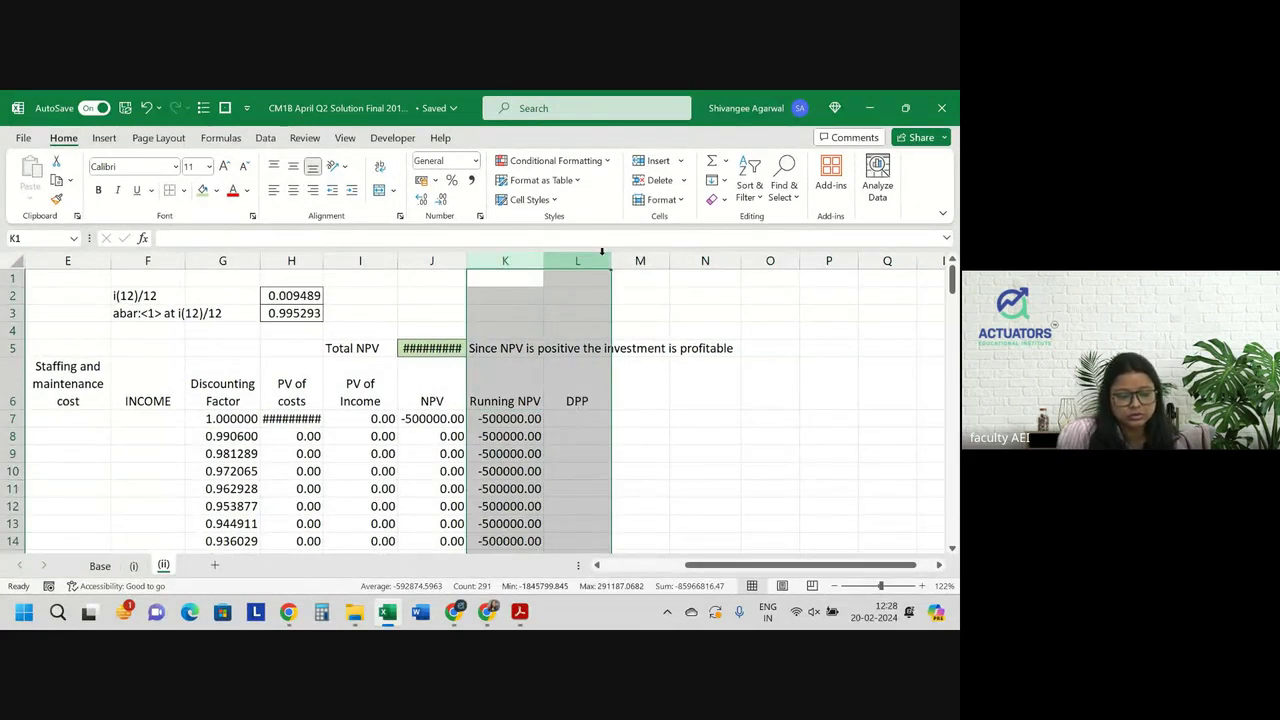
key(Down)
key(Down)
key(Down)
key(Down)
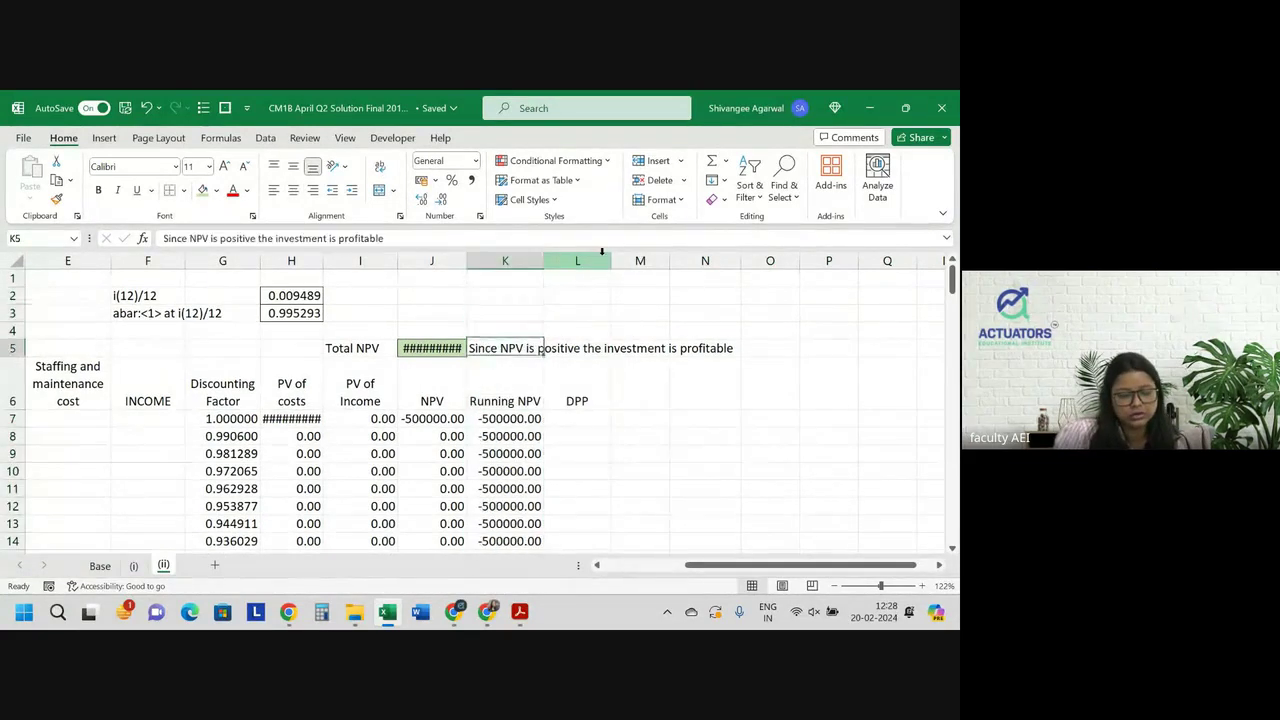
key(Down)
key(shift+Right)
key(ctrl+shift+Down)
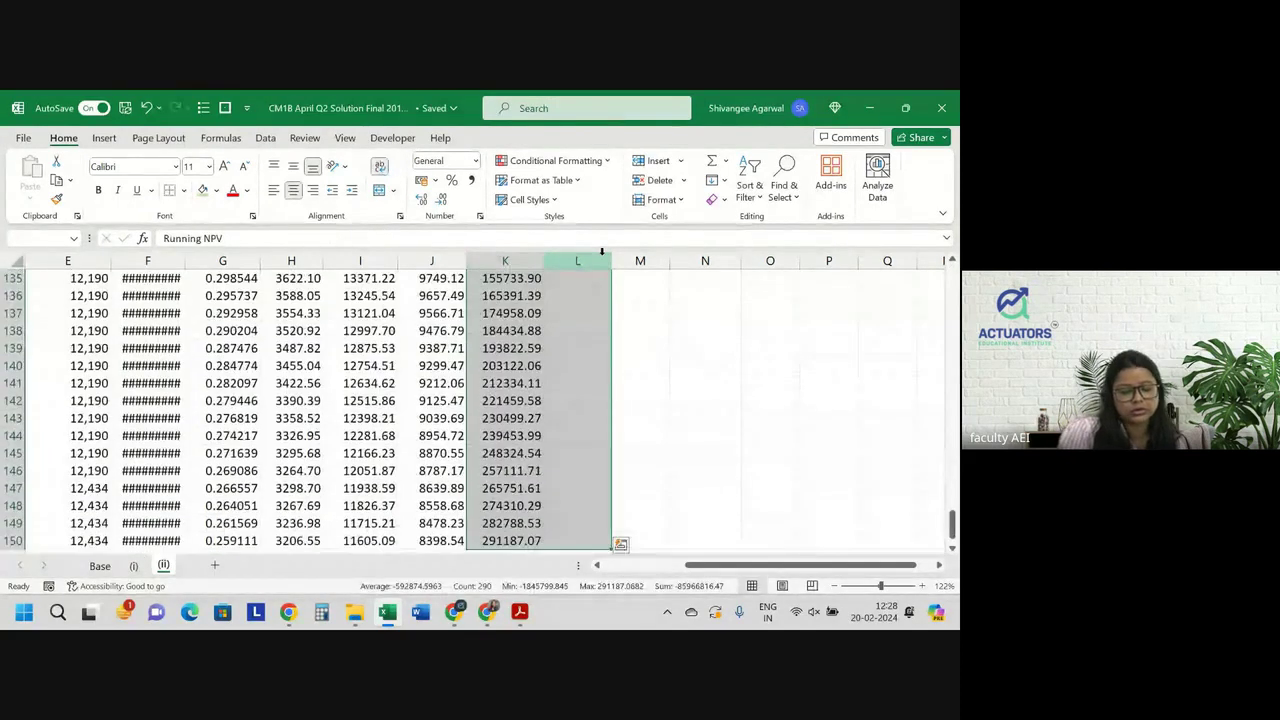
key(ctrl+BackSpace)
Autofit columns J and H so Total NPV and full values display
scroll(483, 248, left, 2)
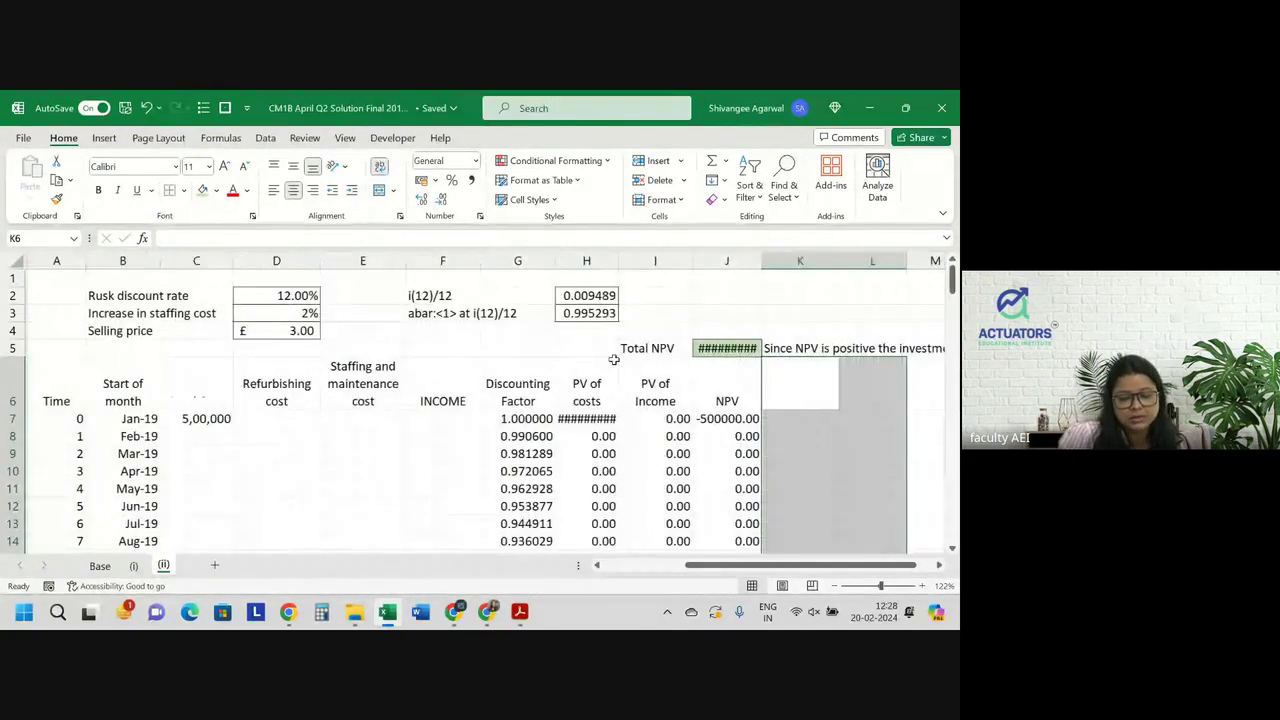
click(767, 260)
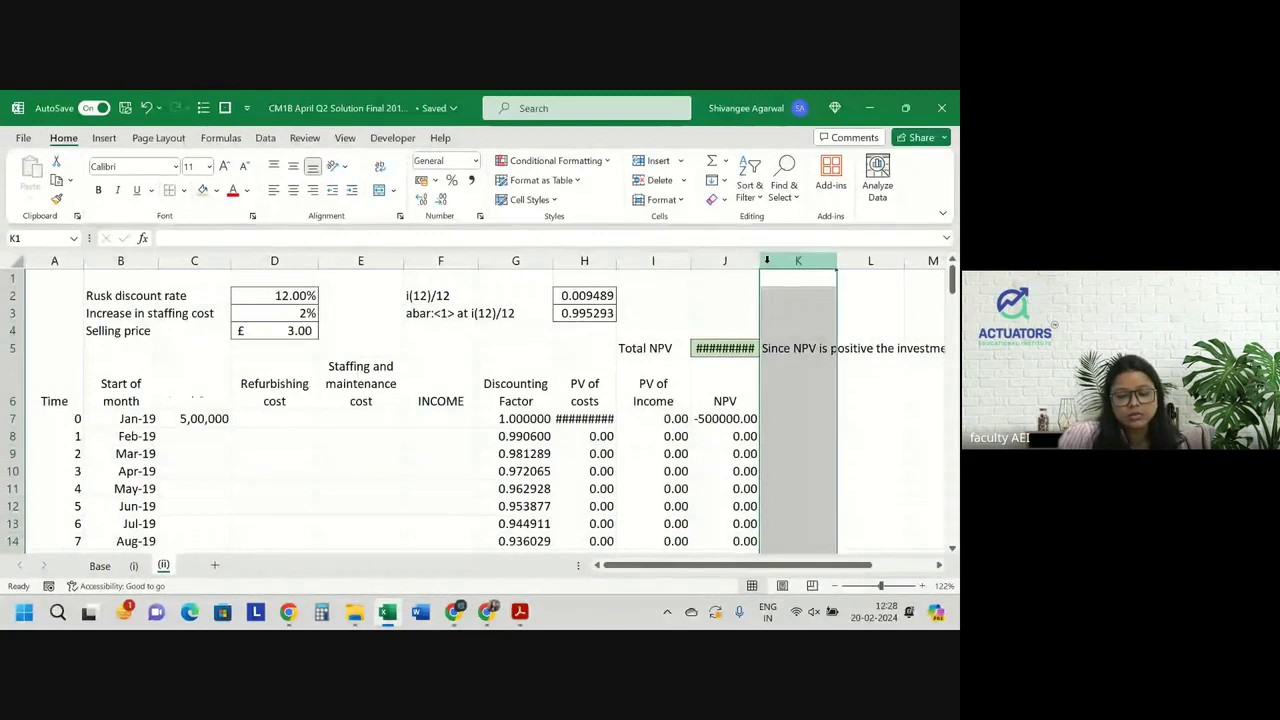
double_click(760, 260)
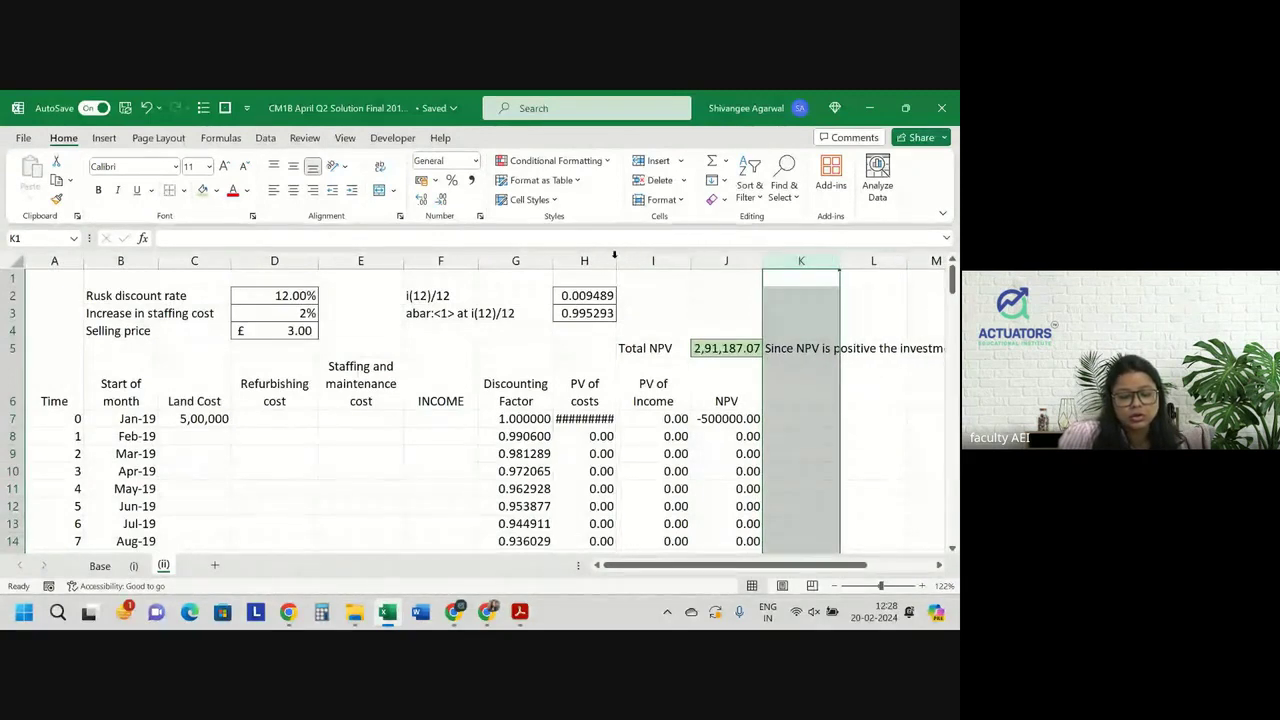
double_click(616, 260)
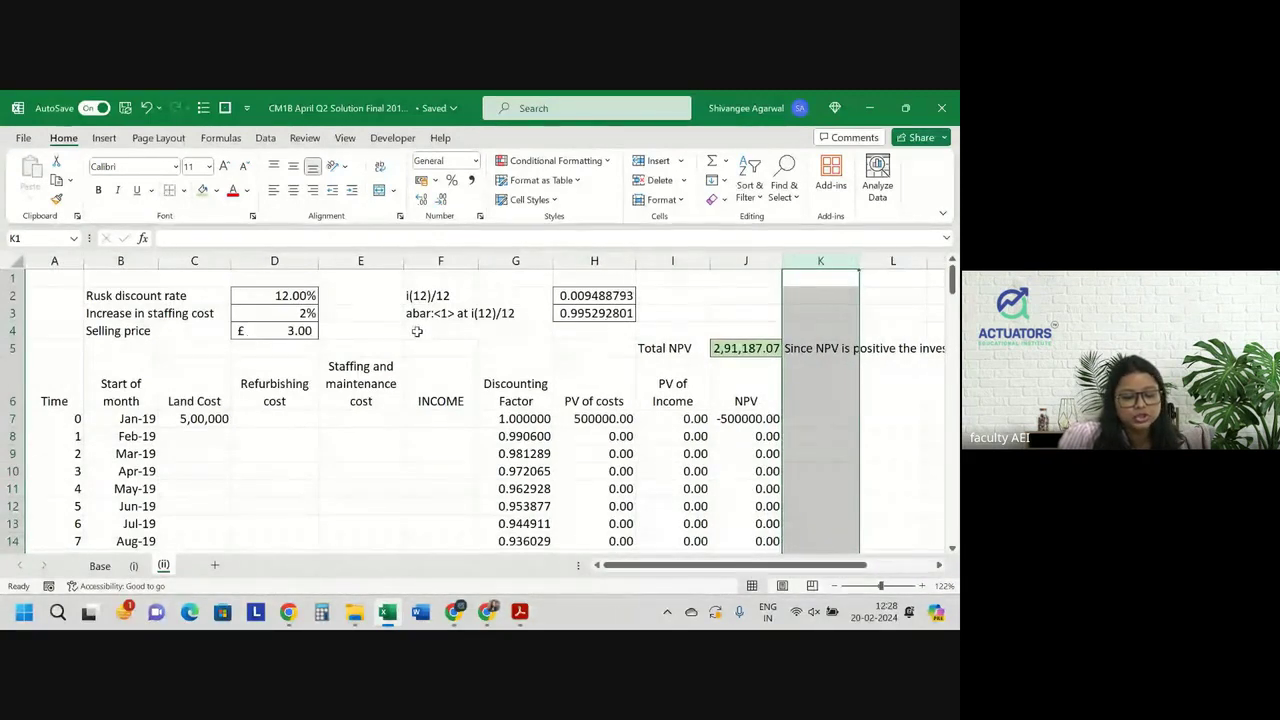
Insert a blank row 5 above the Total NPV row
click(12, 348)
key(ctrl+shift+equal)
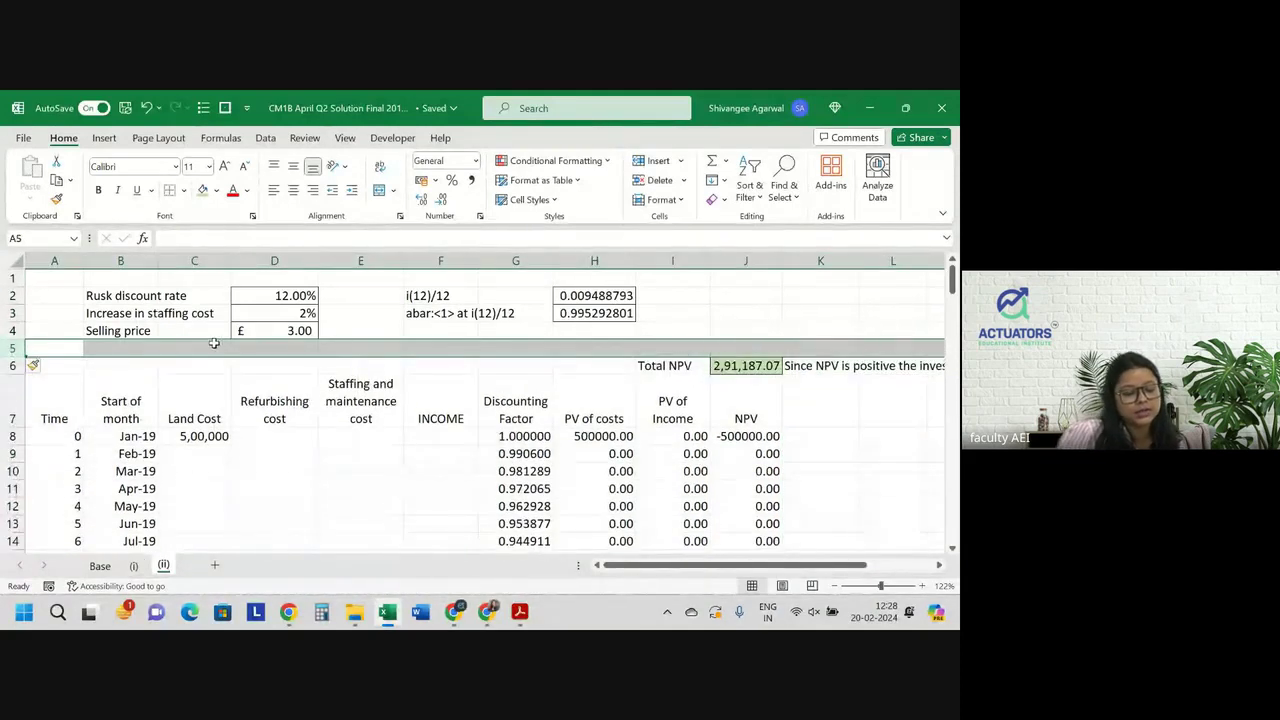
key(Right)
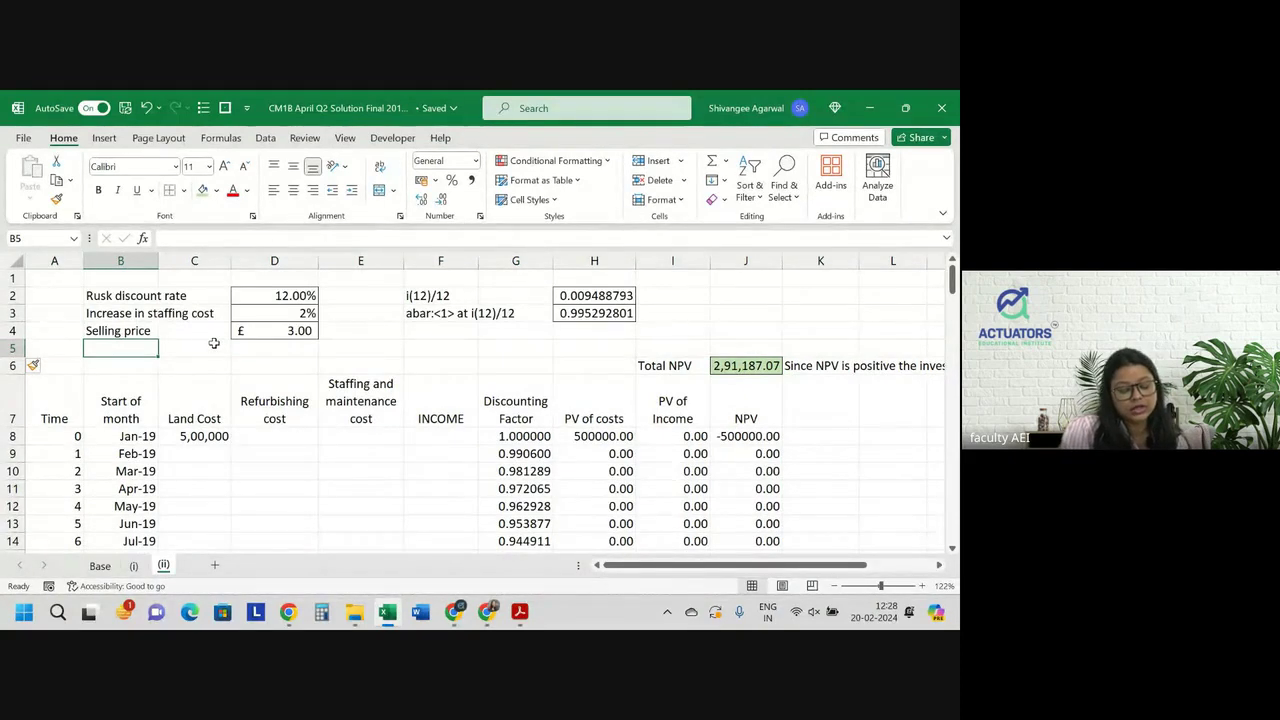
Label B5 'Inc in selling price' and enter 0.05 in D5, formatted as 5%
text(Inc in )
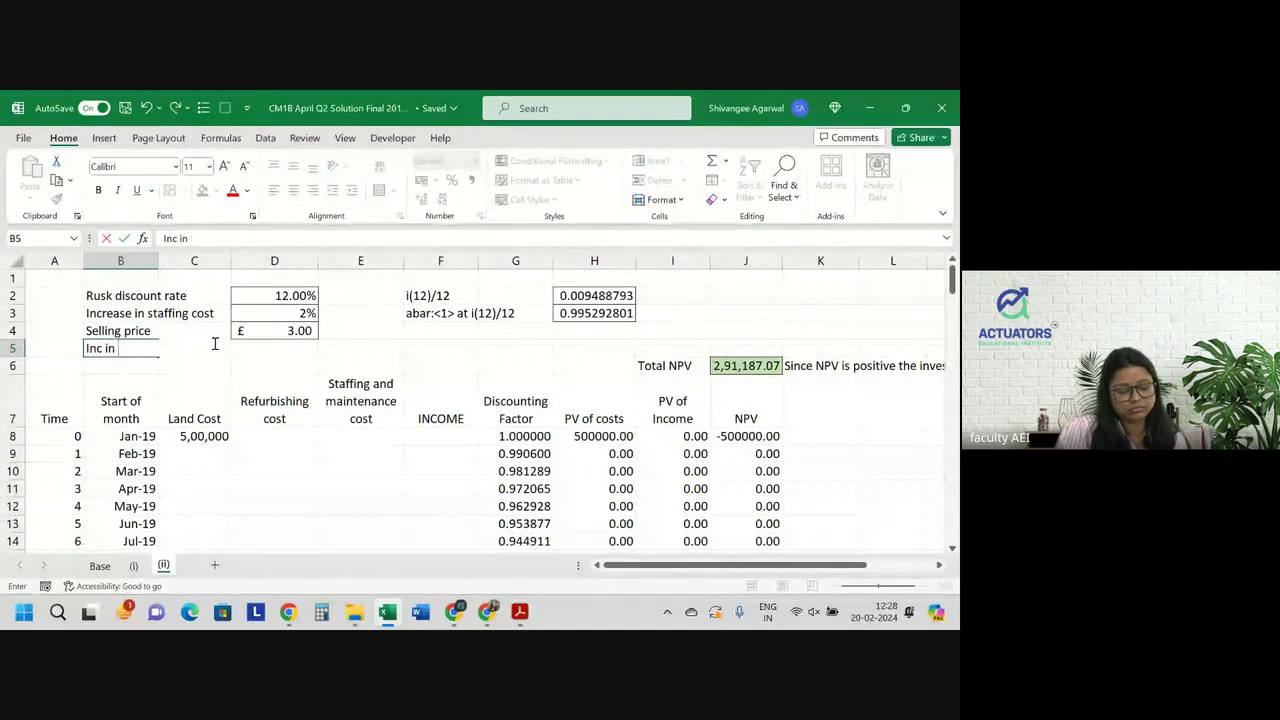
text(selling pri)
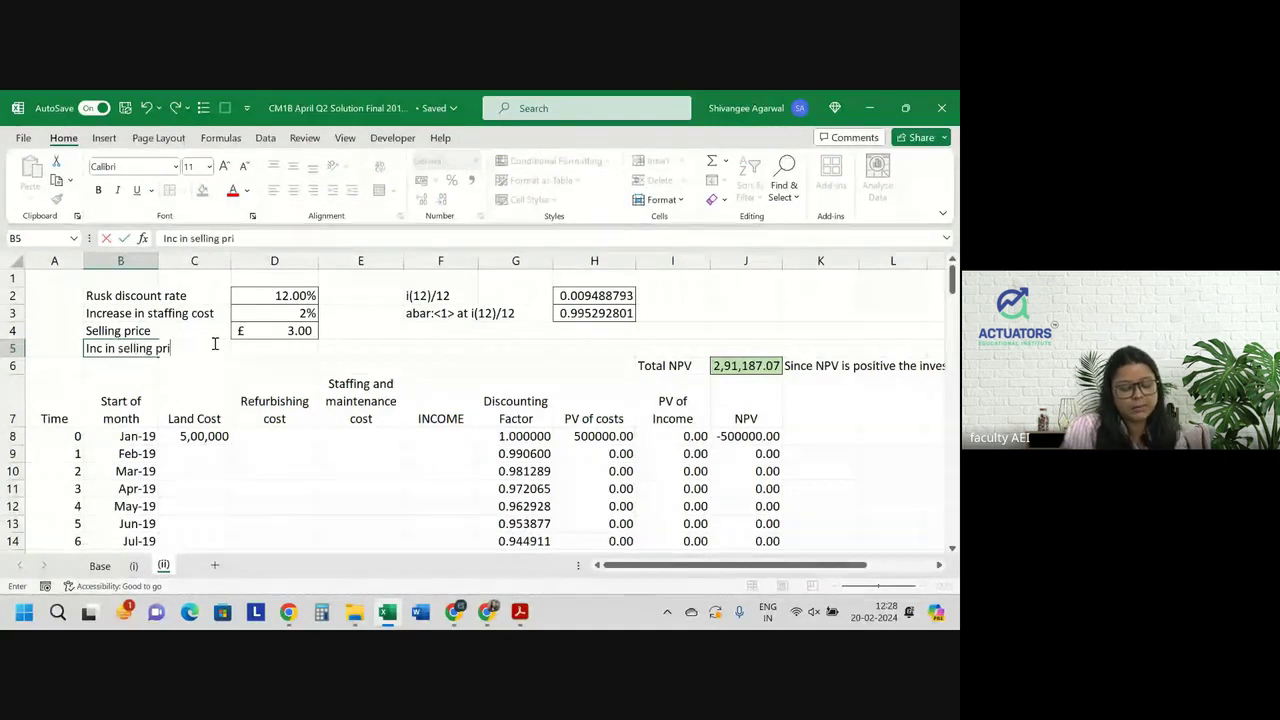
text(ce)
key(Tab)
key(Tab)
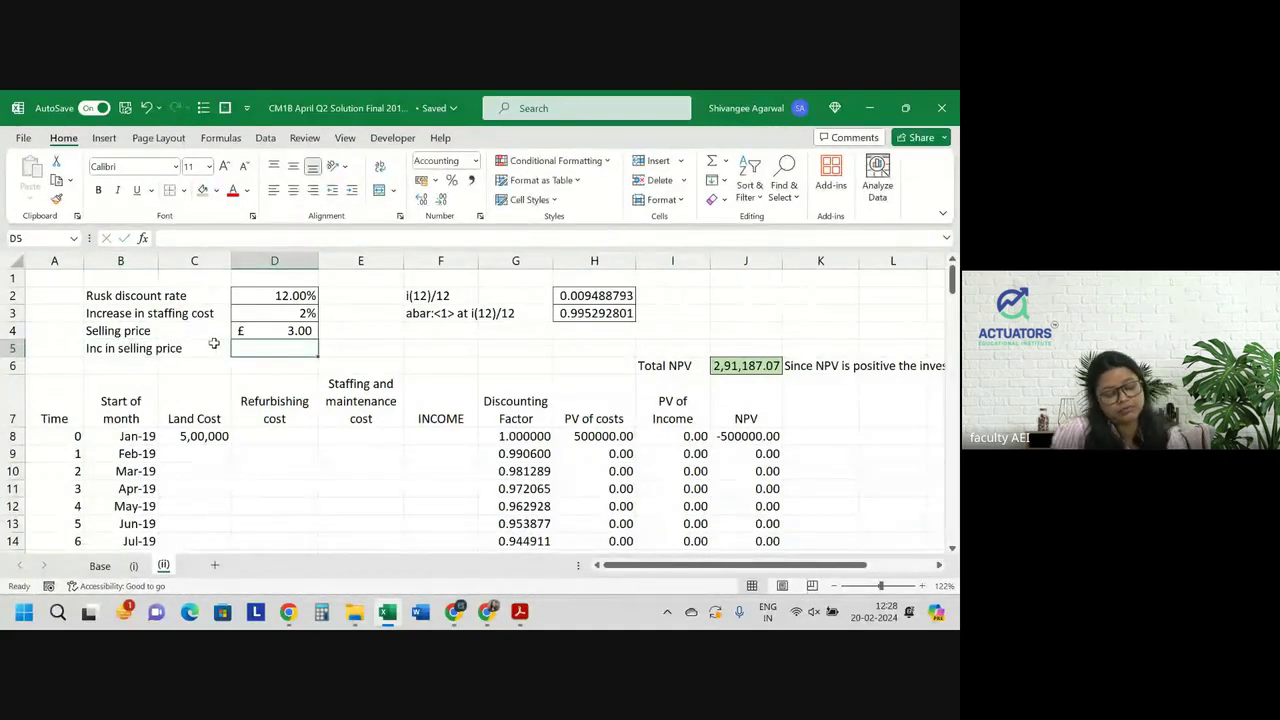
text(0.05)
key(Return)
key(Up)
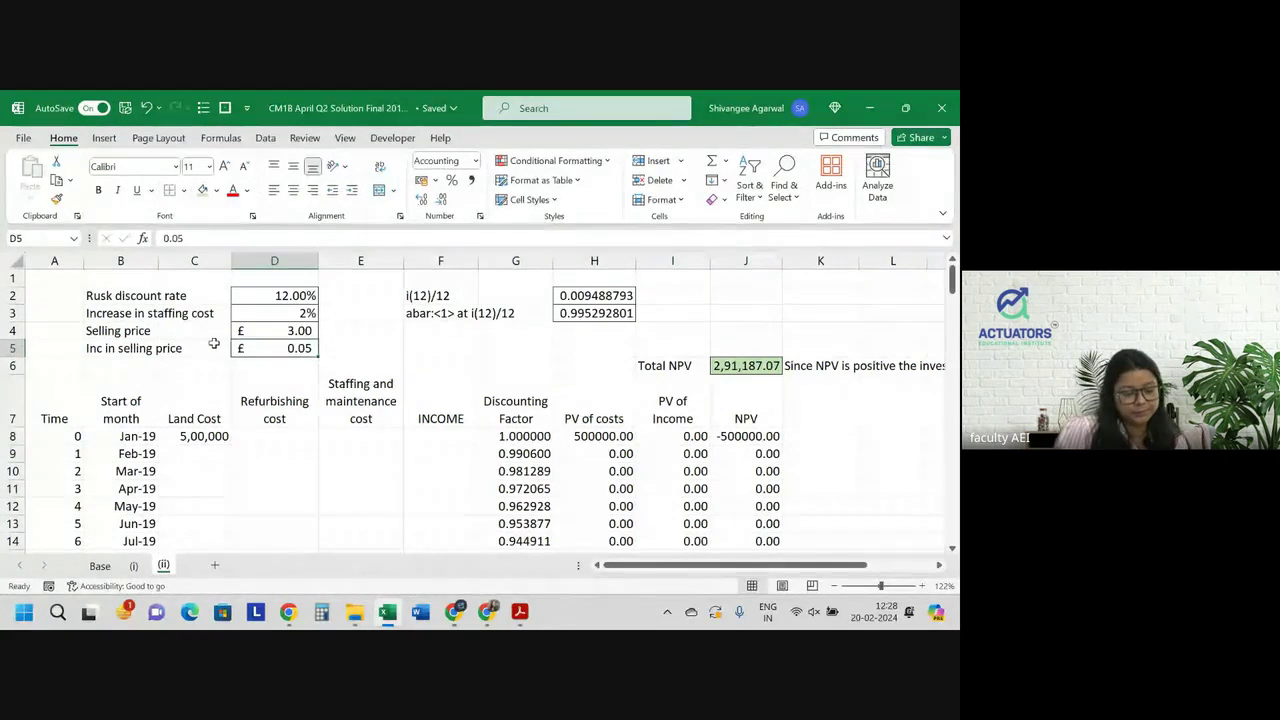
click(452, 180)
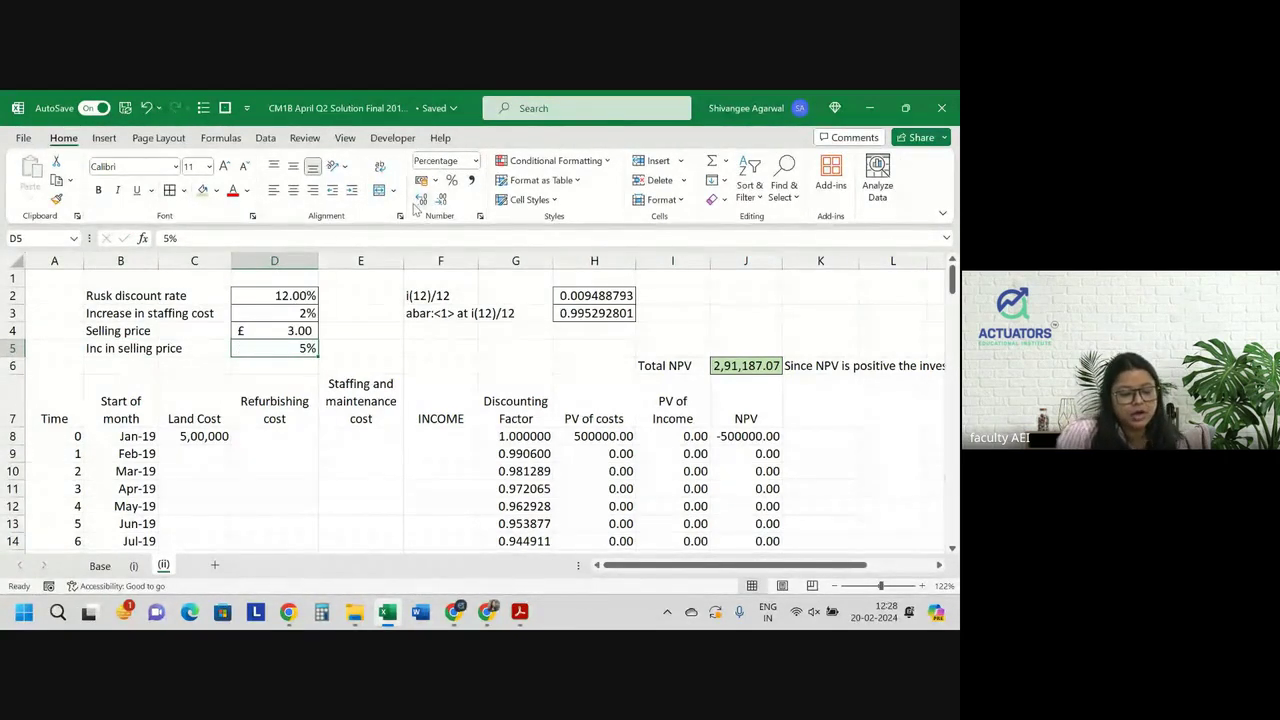
Widen INCOME column F to show £ amounts, then select the Jan-23 income cell F56
scroll(323, 404, down, 1)
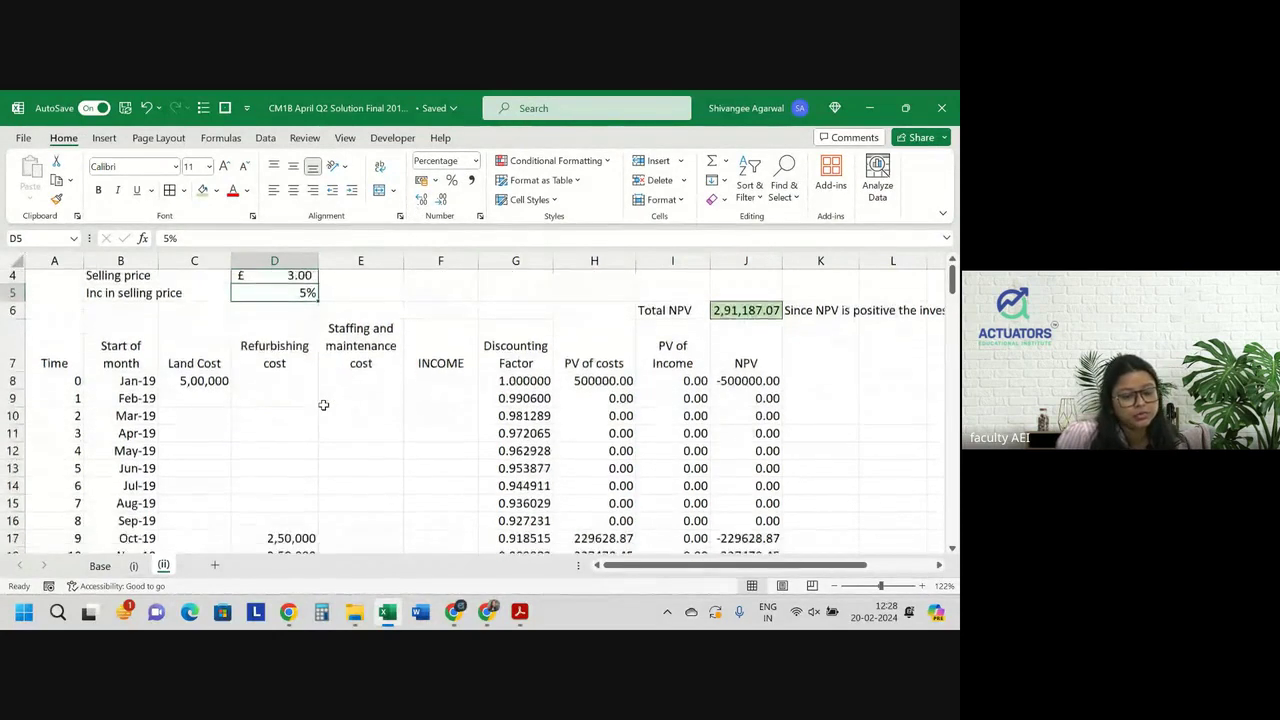
scroll(323, 404, down, 1)
scroll(323, 404, down, 3)
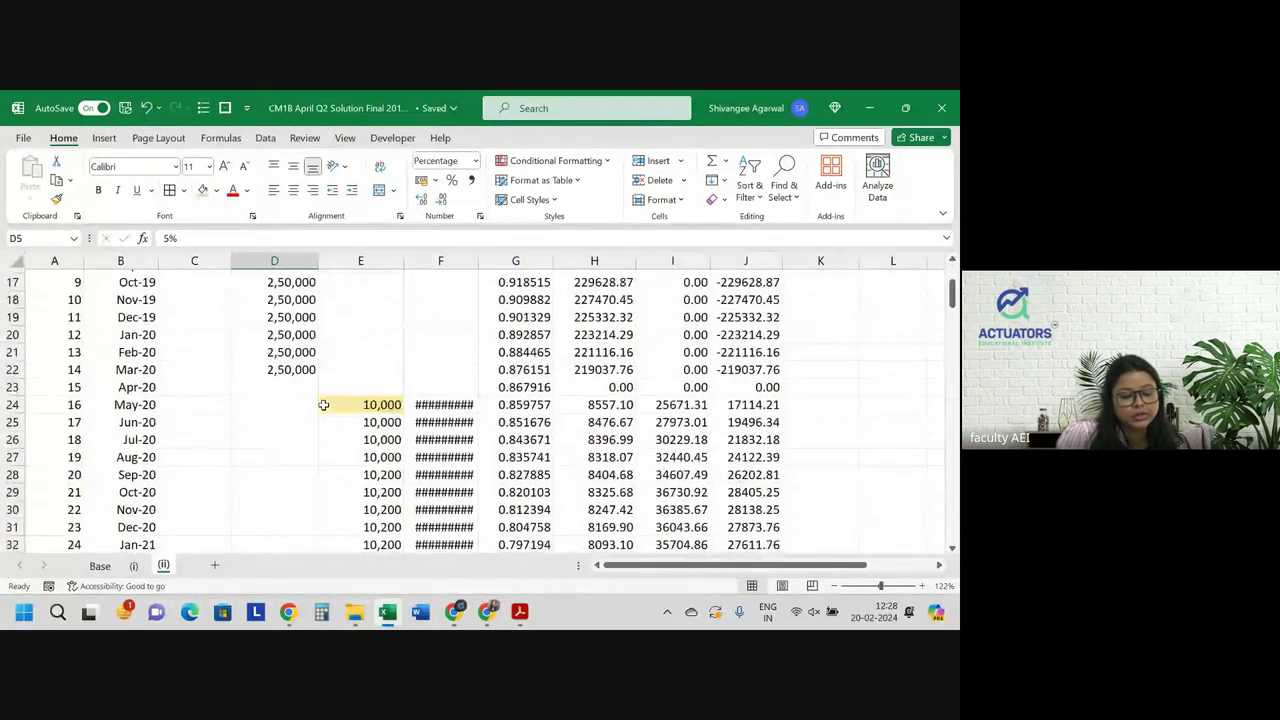
mouse_move(480, 260)
mouse_down()
mouse_move(505, 258)
mouse_move(491, 258)
mouse_up()
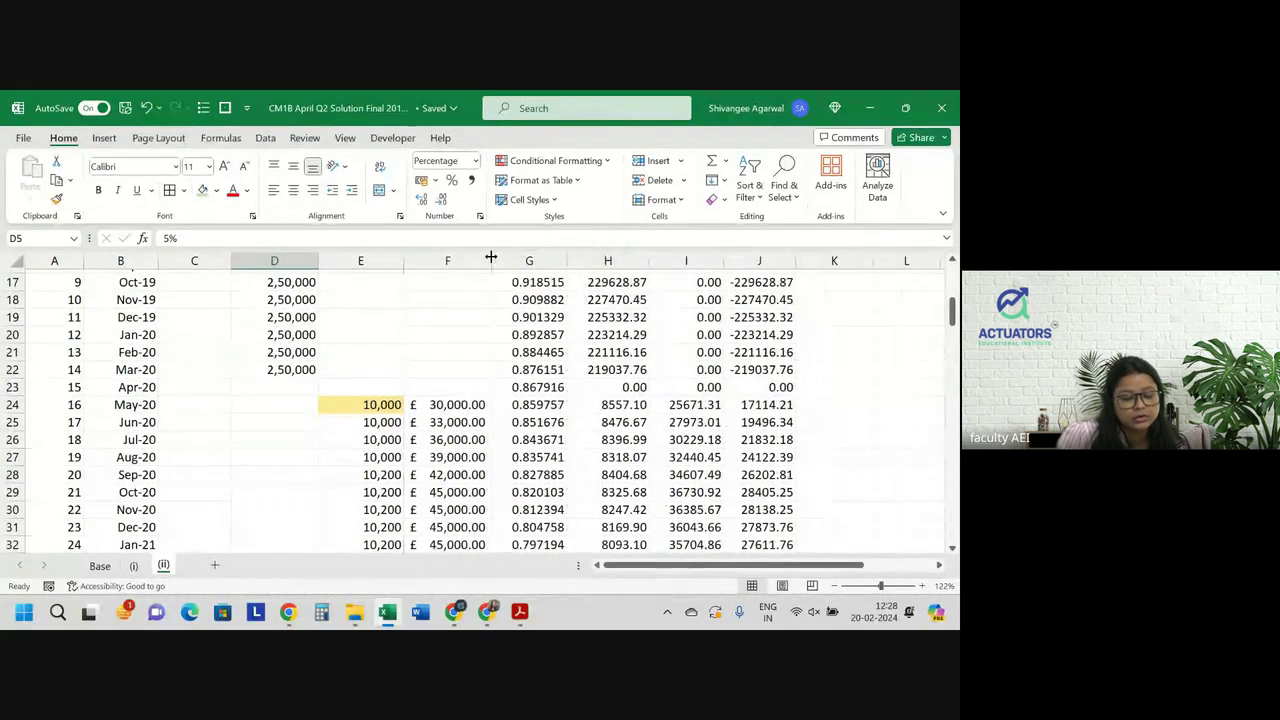
scroll(463, 430, down, 1)
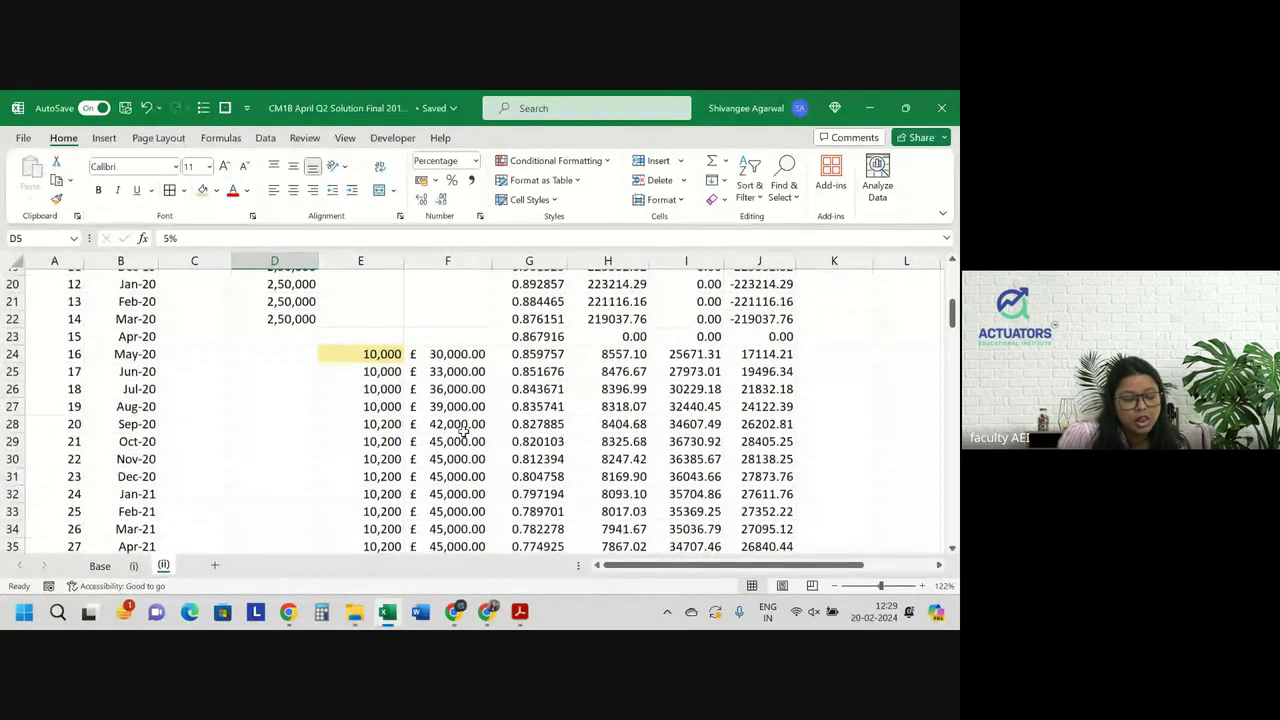
scroll(463, 430, down, 1)
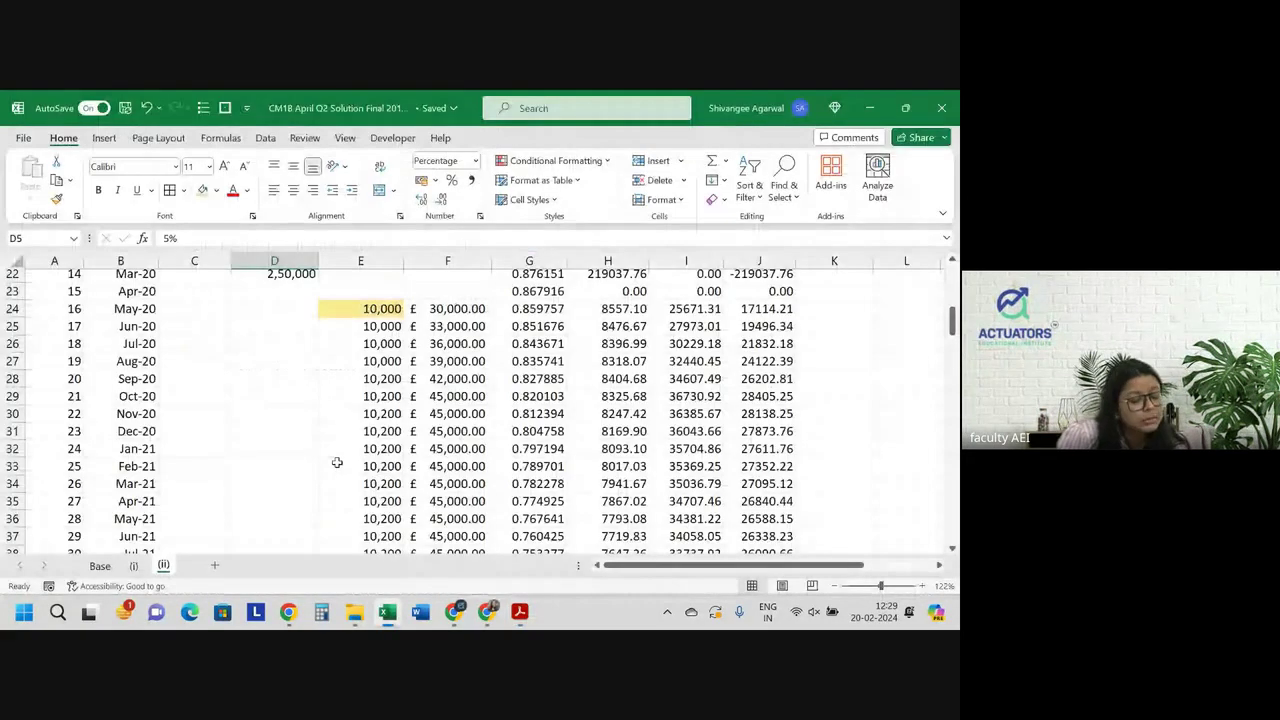
scroll(337, 462, down, 7)
scroll(337, 462, down, 1)
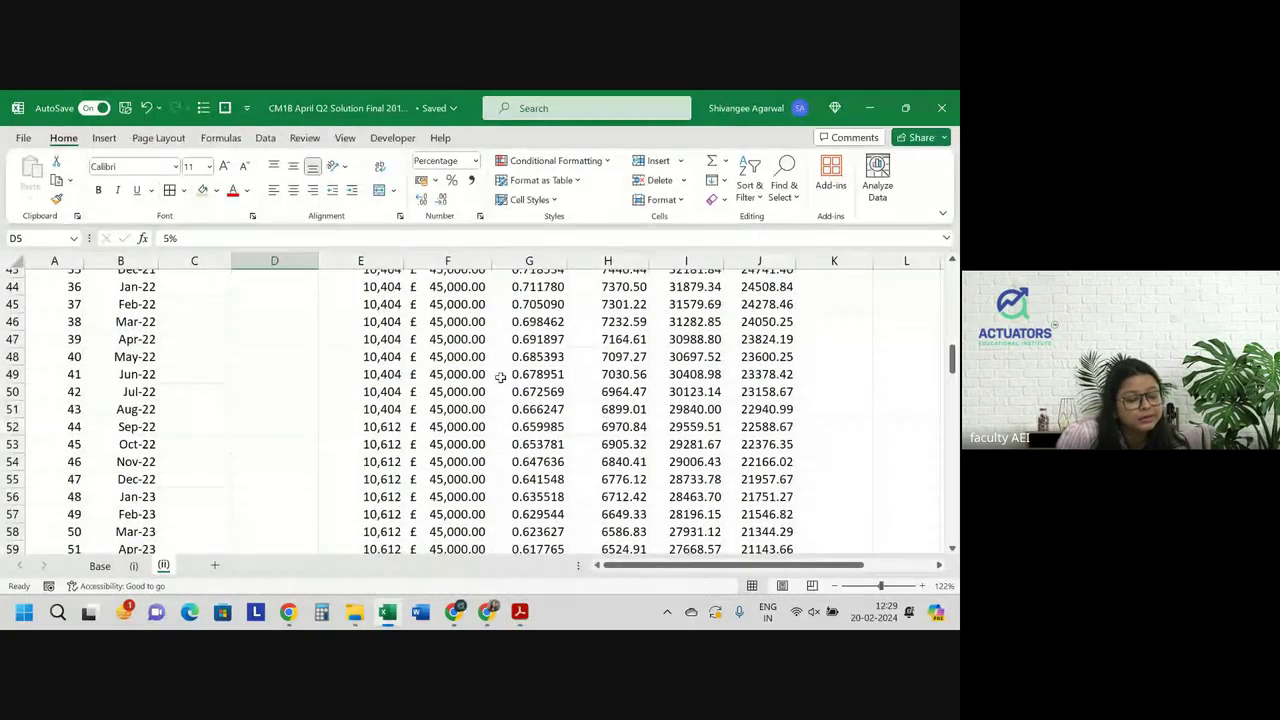
scroll(385, 357, down, 2)
scroll(385, 357, down, 2)
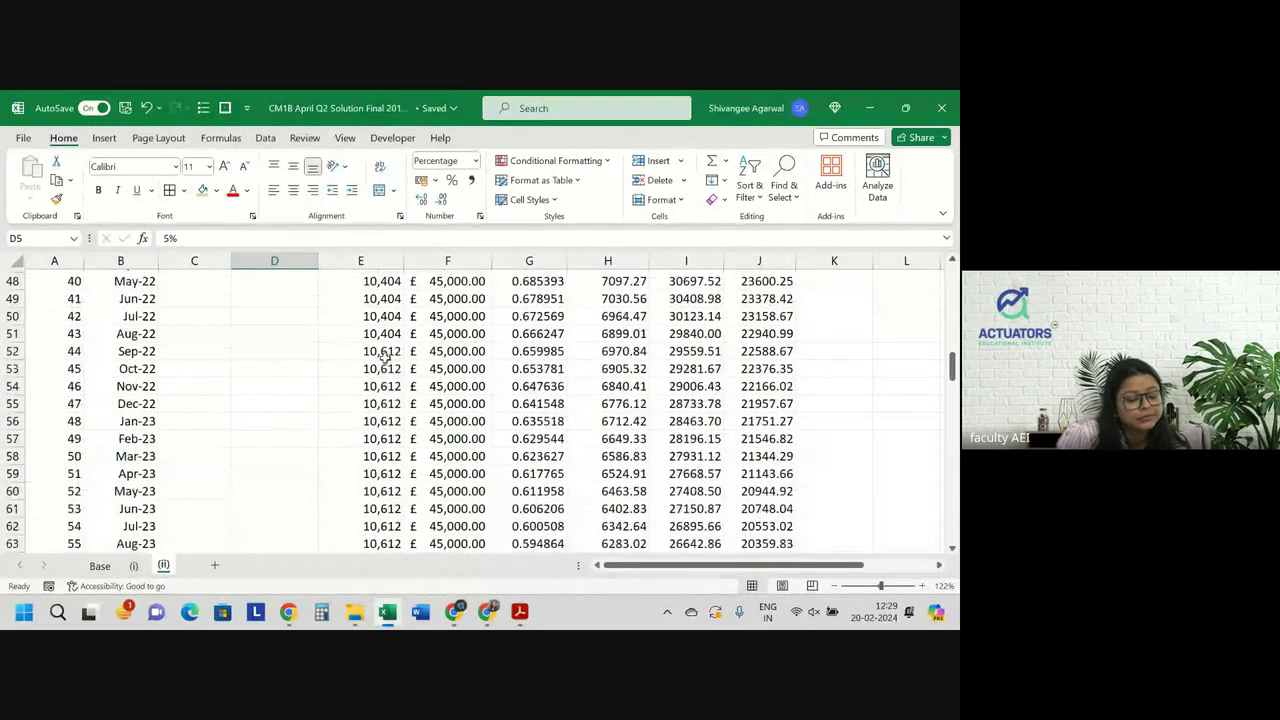
click(427, 417)
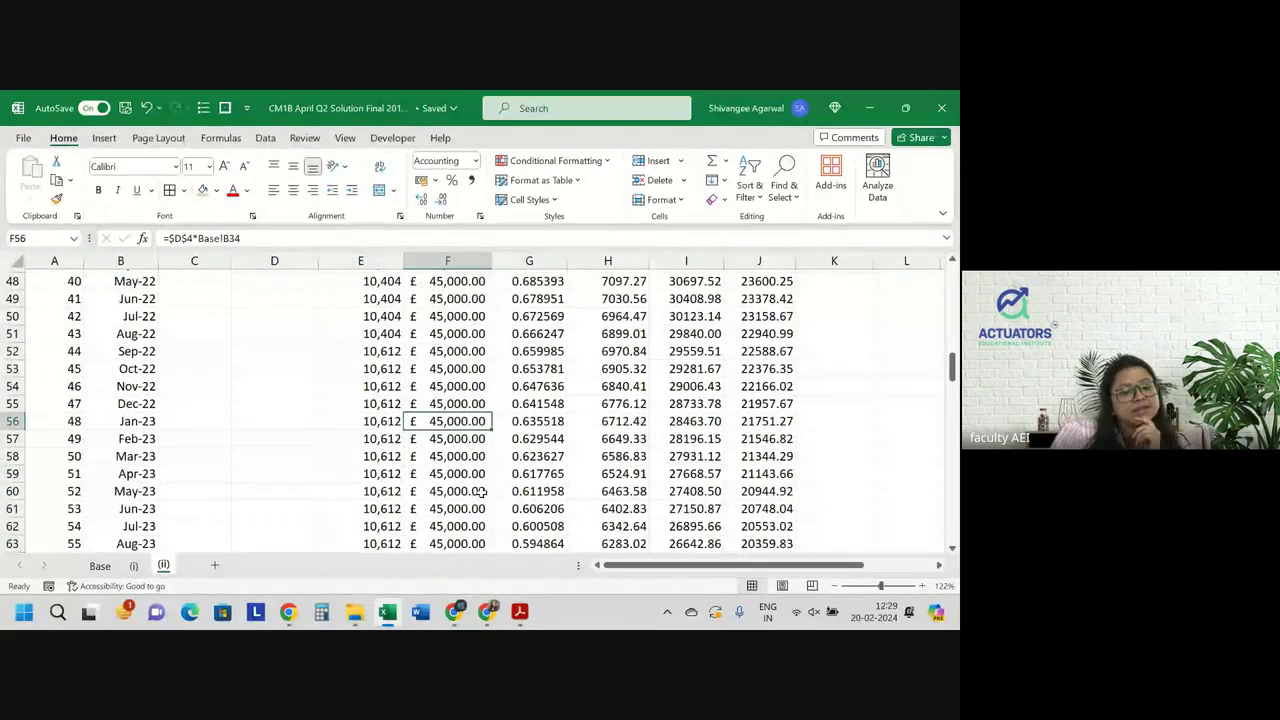
Draft =IF(MONTH(B56)=1,F55*(1+$D$5 in F56, then erase it, leaving F56 blank
text(=)
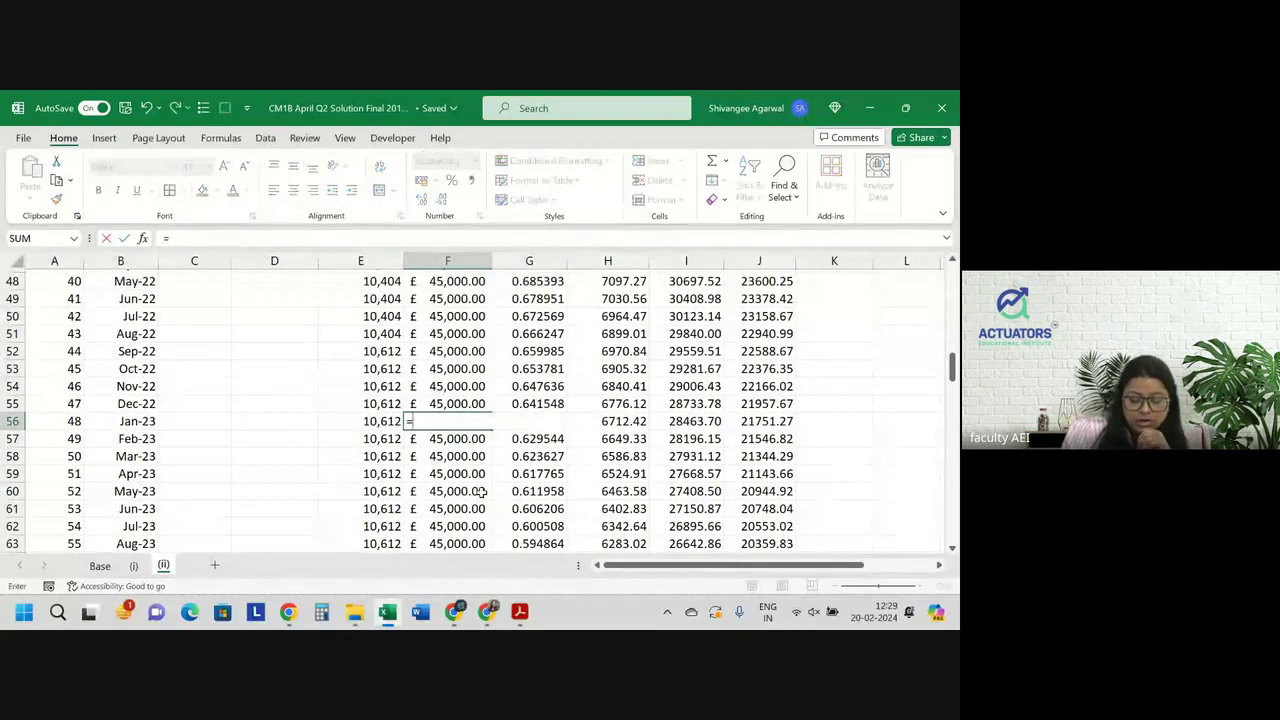
text(if()
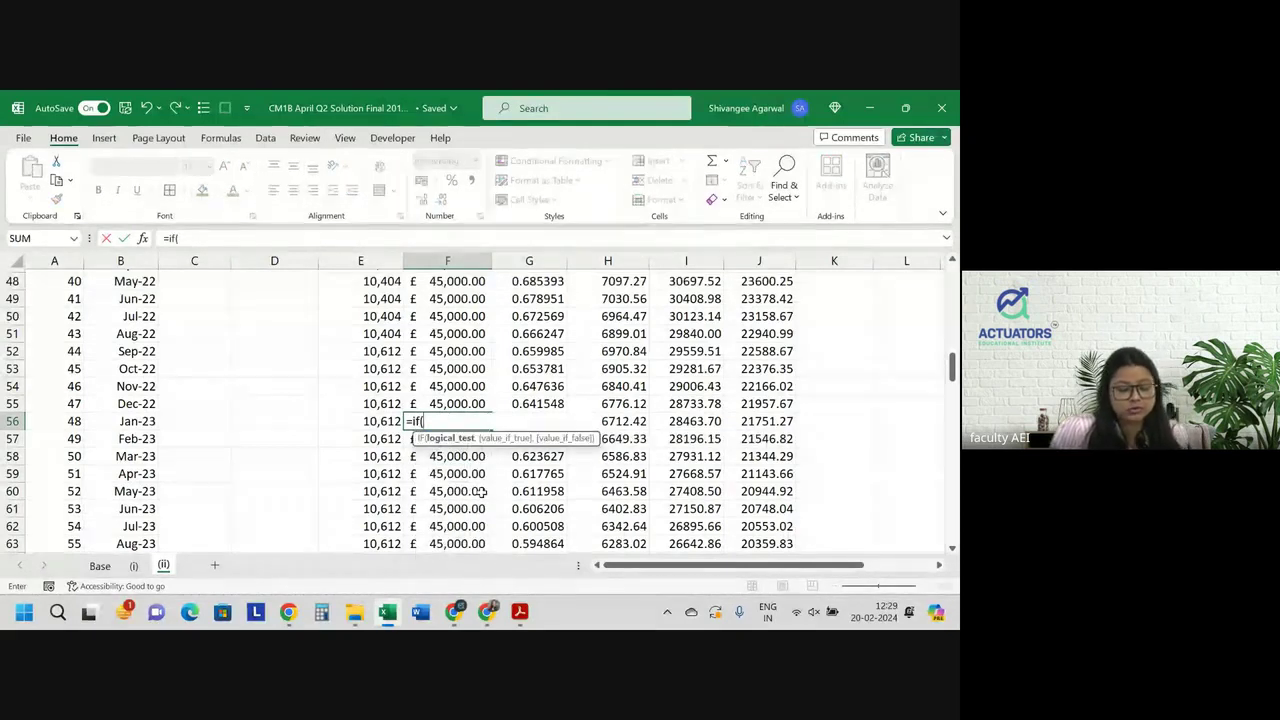
key(Left)
key(Left)
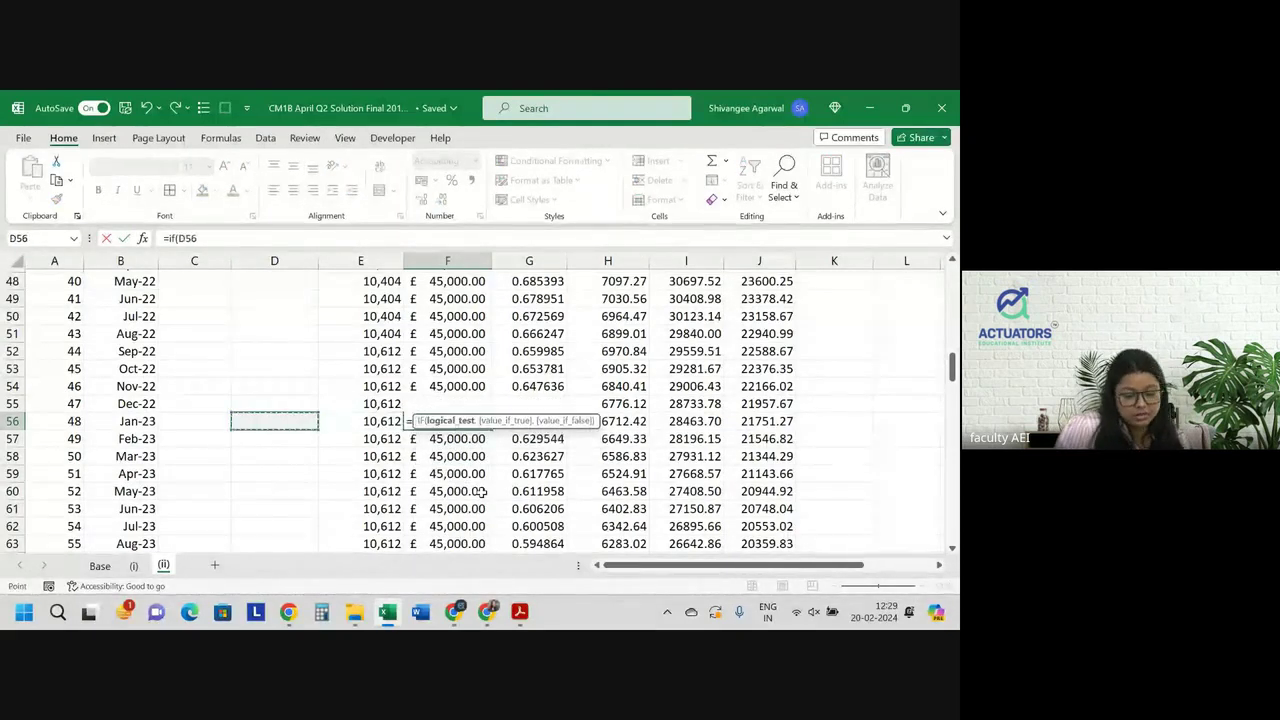
key(BackSpace)
key(BackSpace)
key(BackSpace)
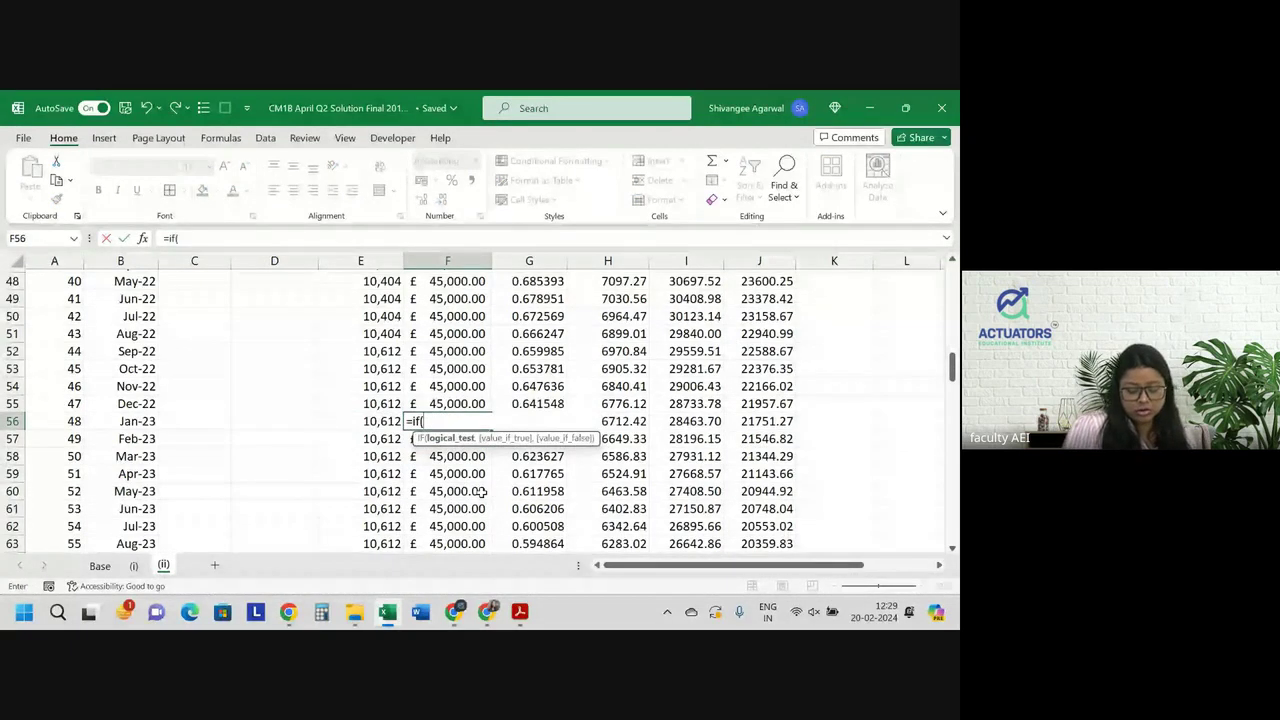
text(month()
key(Left)
key(Left)
key(Left)
key(Left)
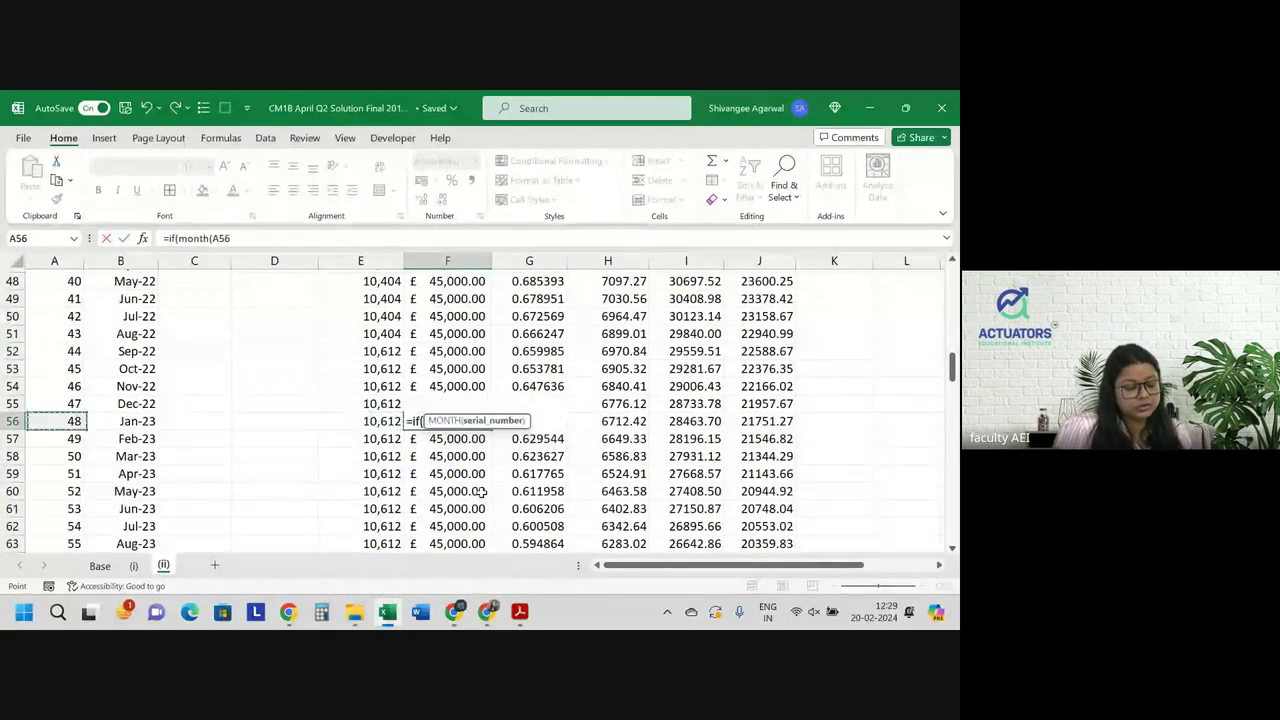
key(Right)
text()=1)
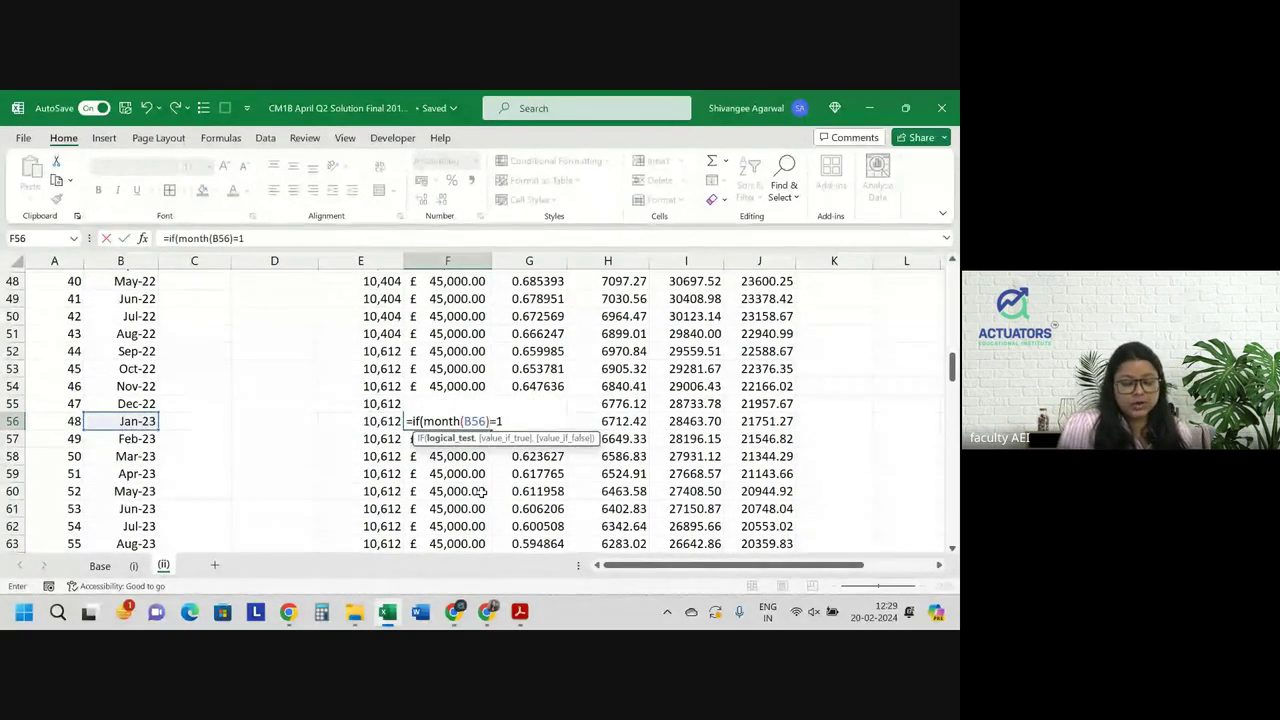
text(,)
key(Up)
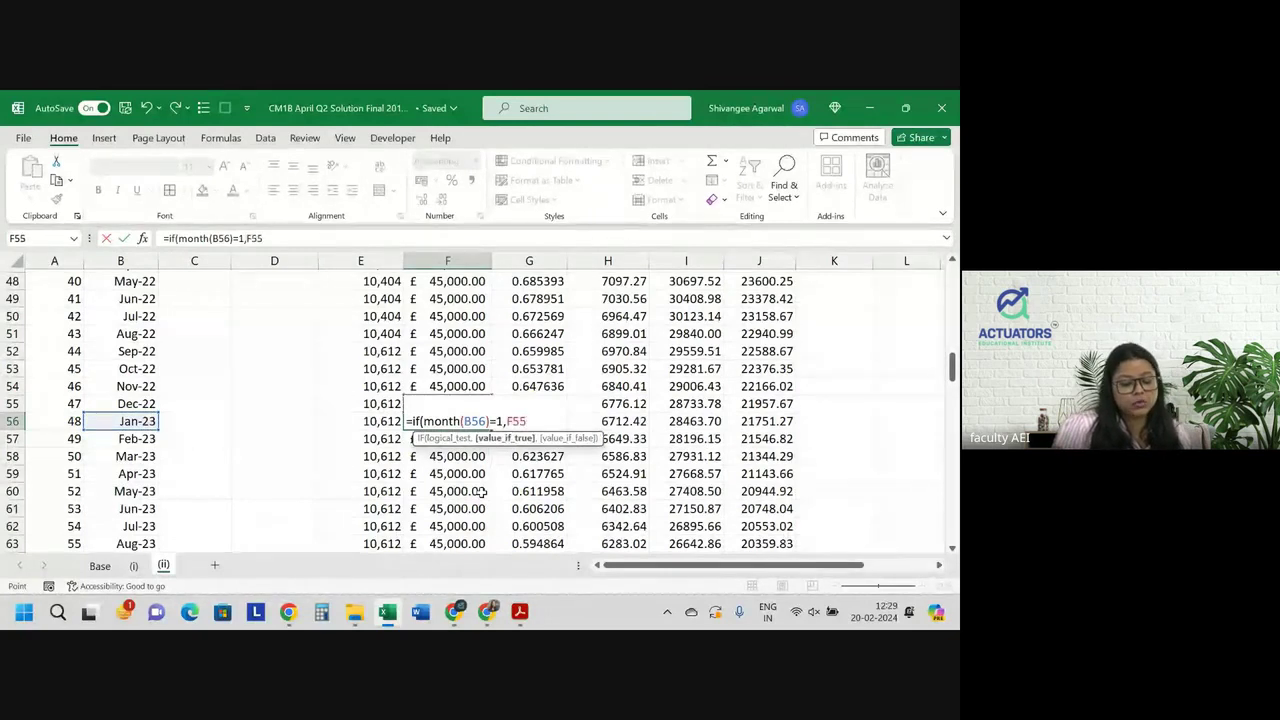
text(*(1+)
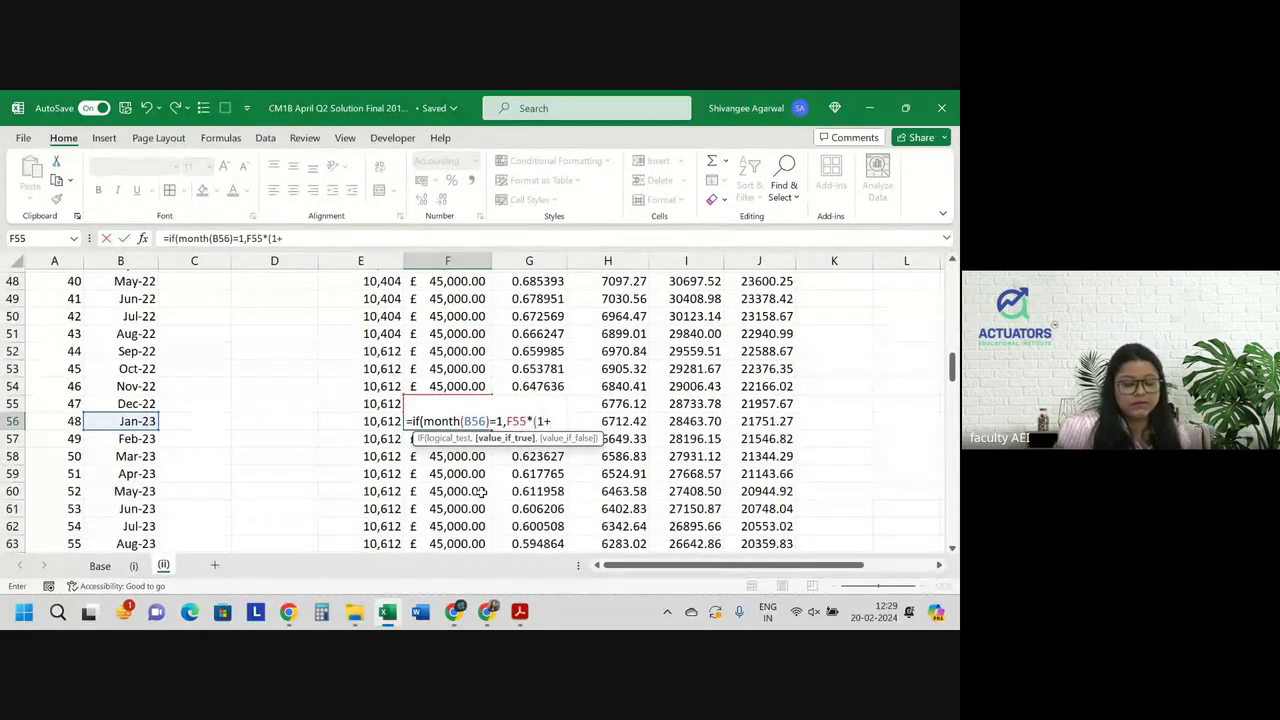
key(ctrl+Up)
key(ctrl+Up)
key(ctrl+Up)
key(ctrl+Up)
key(Down)
key(Down)
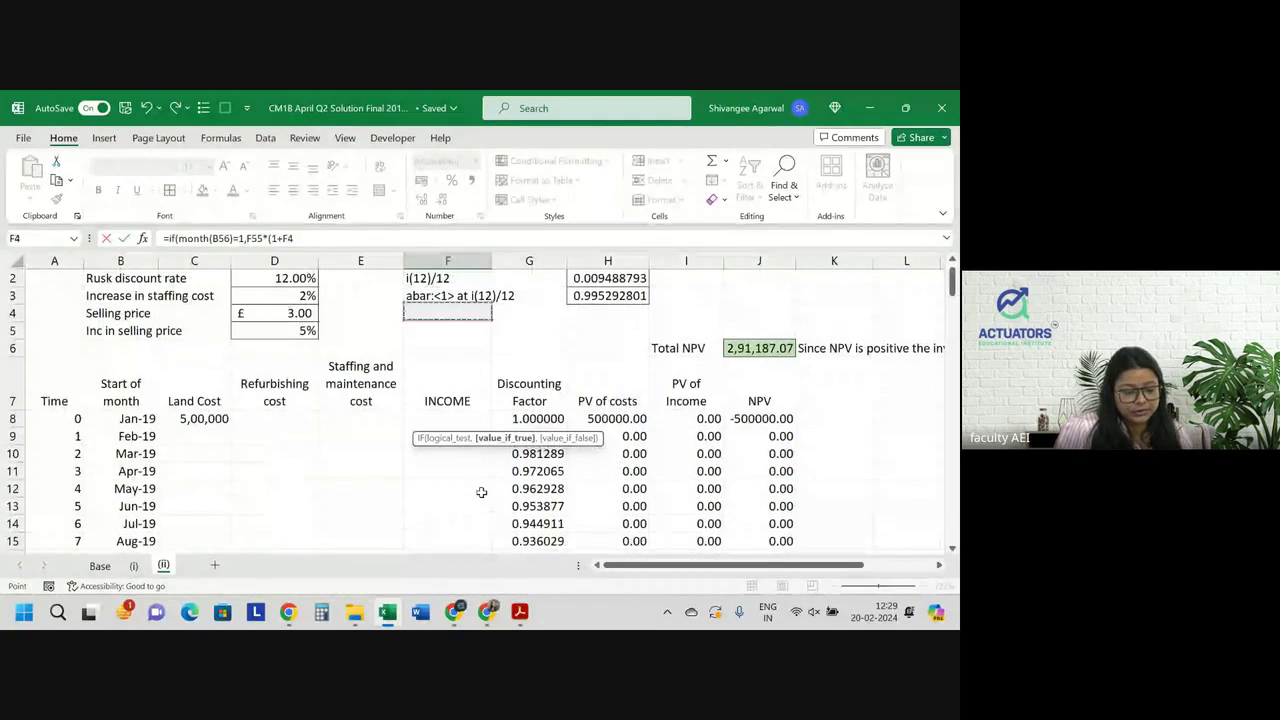
key(Left)
key(Left)
key(Down)
key(F4)
key(ctrl+BackSpace)
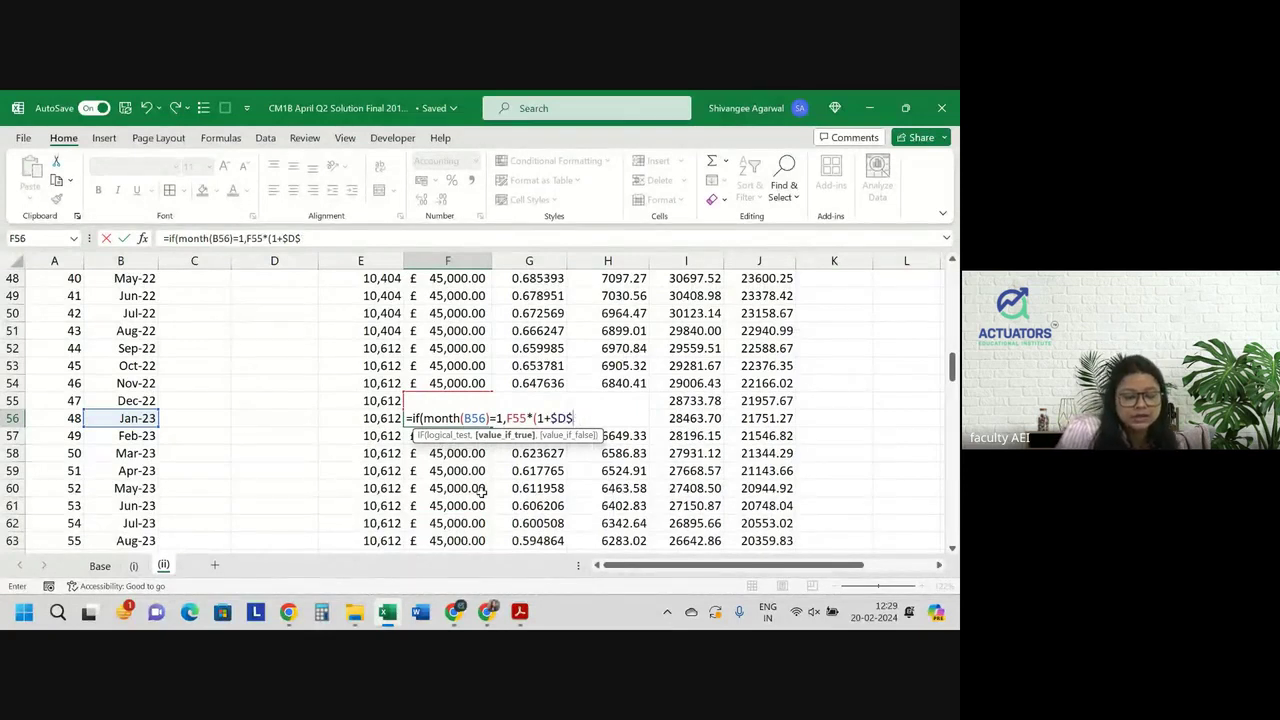
key(BackSpace)
key(BackSpace)
key(BackSpace)
key(BackSpace)
key(BackSpace)
key(BackSpace)
key(Return)
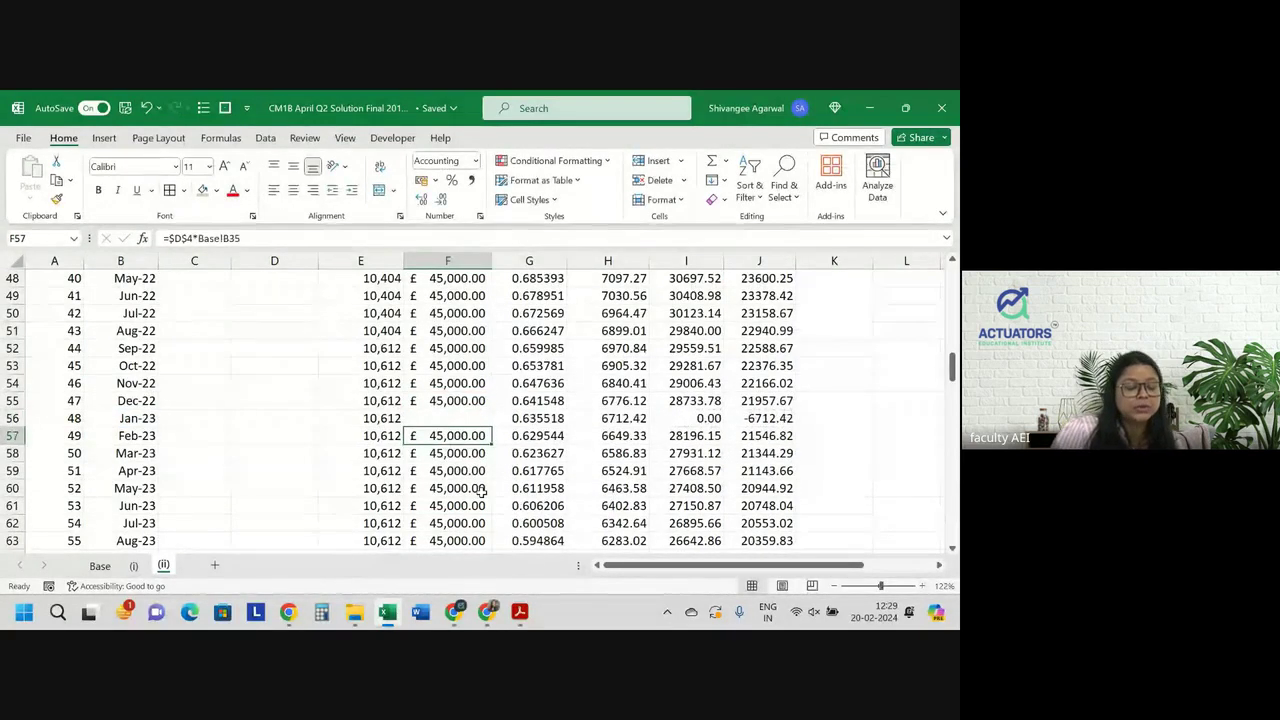
double_click(450, 400)
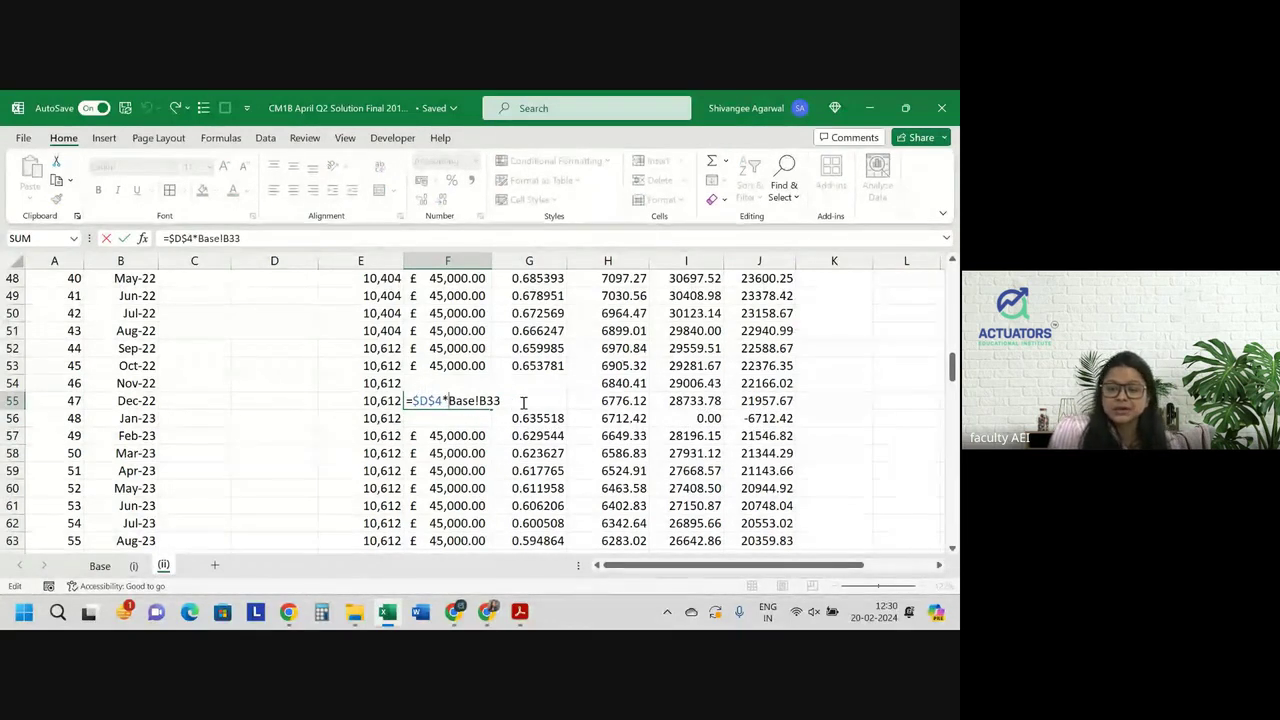
drag(523, 402, 434, 405)
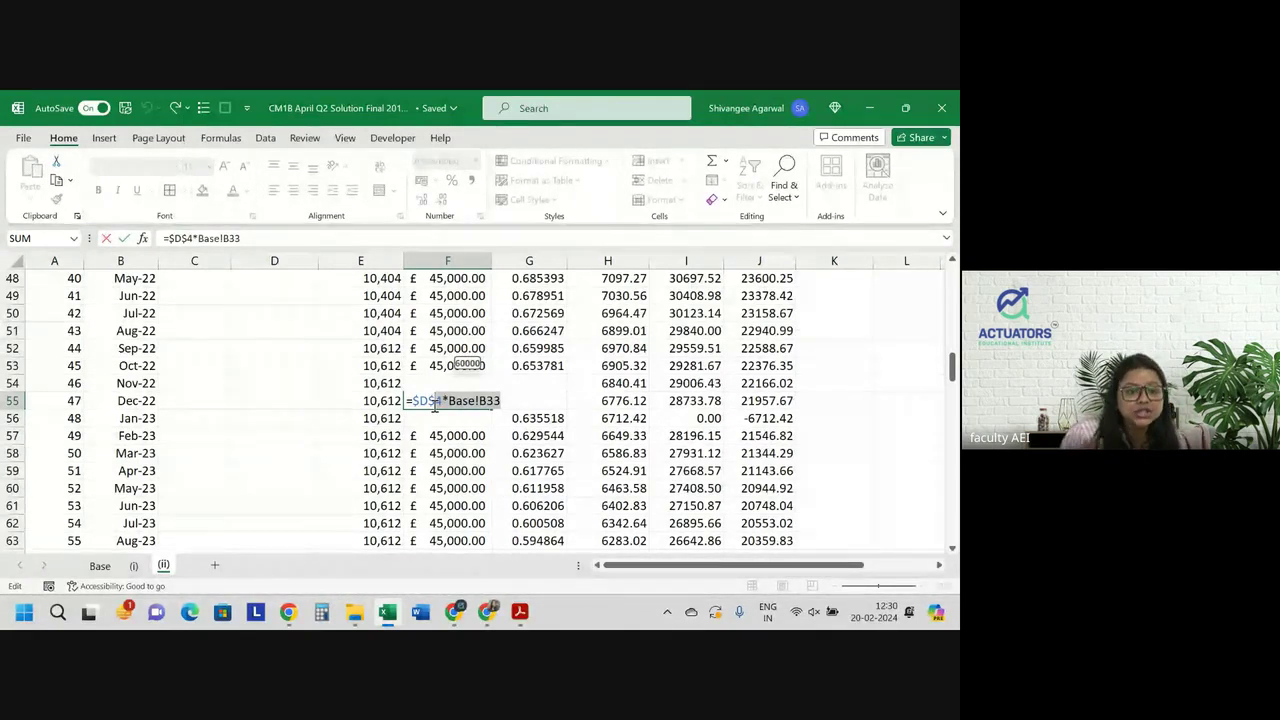
Start the F56 formula =IF(MONTH(B56)=1, pointing at the Jan-23 date in B56
key(Return)
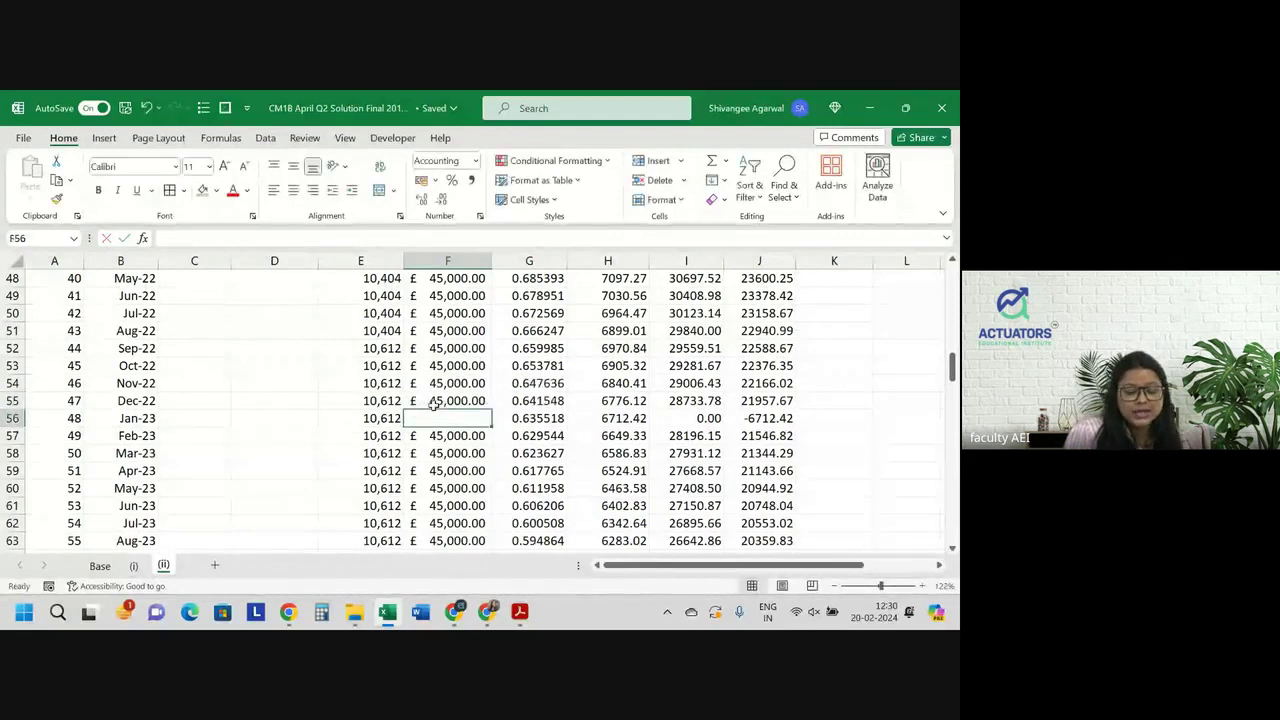
text(=)
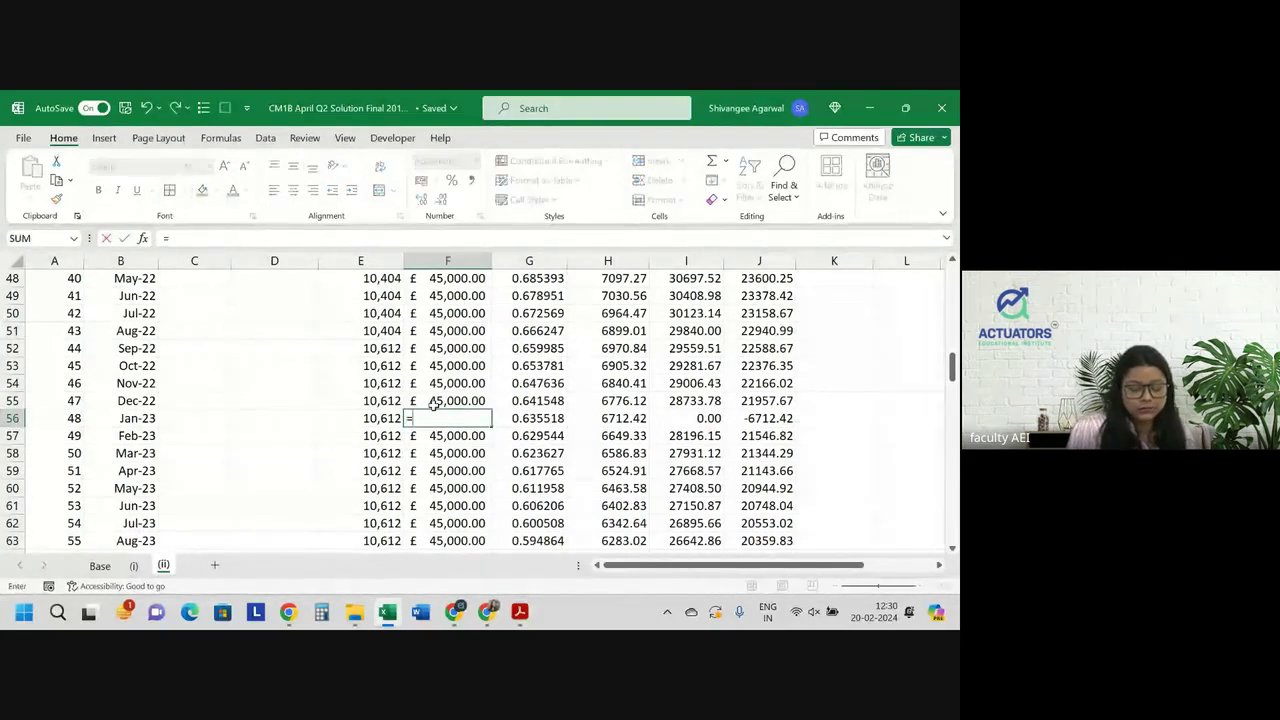
text(if()
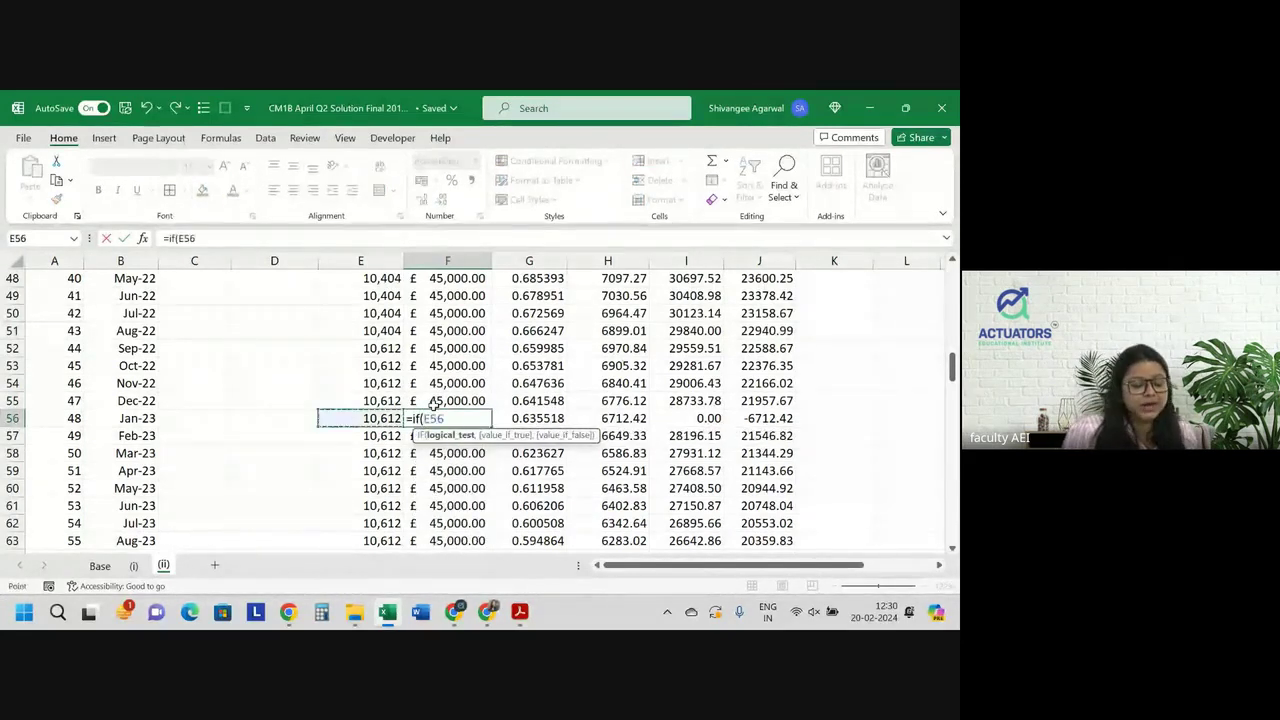
key(BackSpace)
text(()
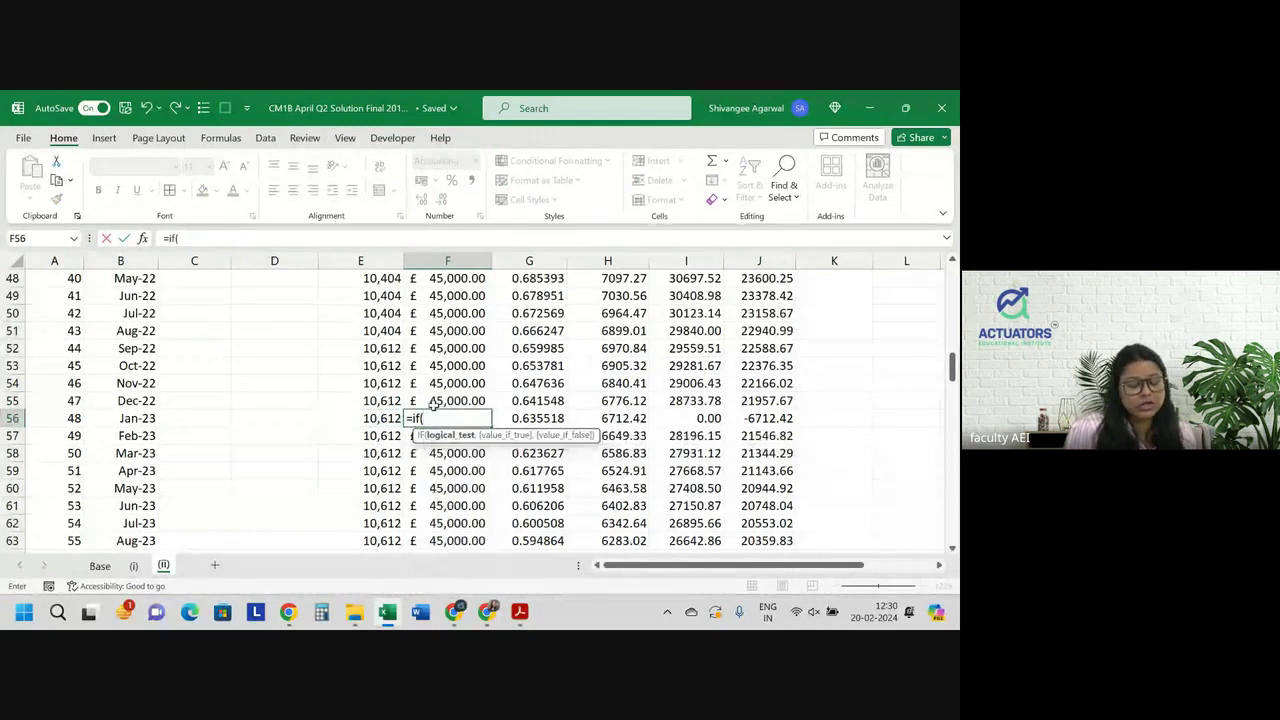
text(month()
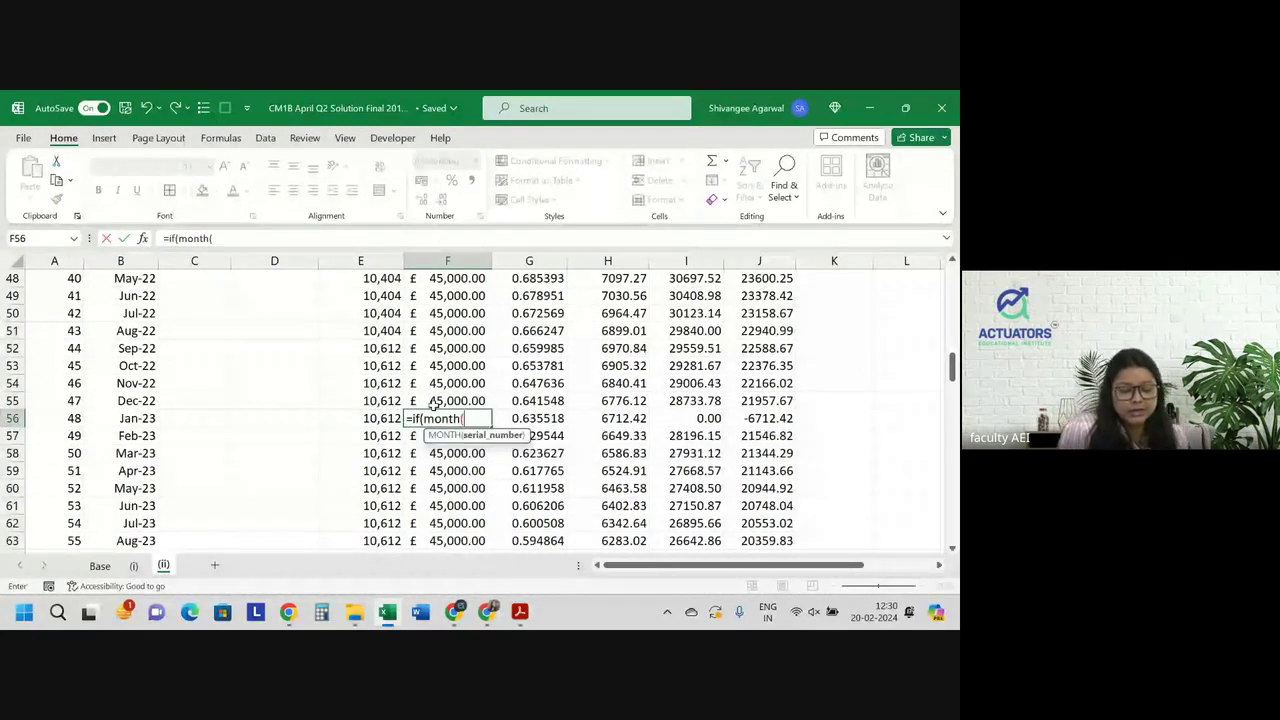
key(Left)
key(Left)
key(Left)
text(=1)
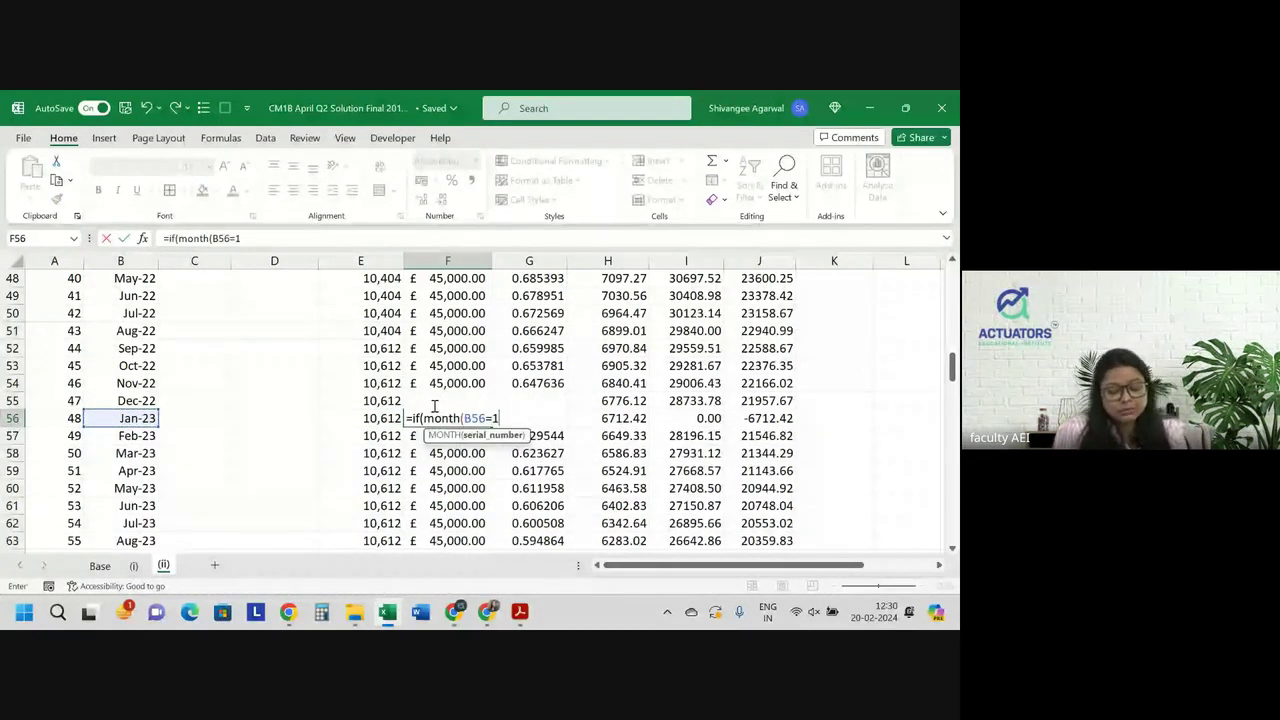
text())
key(BackSpace)
key(BackSpace)
key(BackSpace)
text())
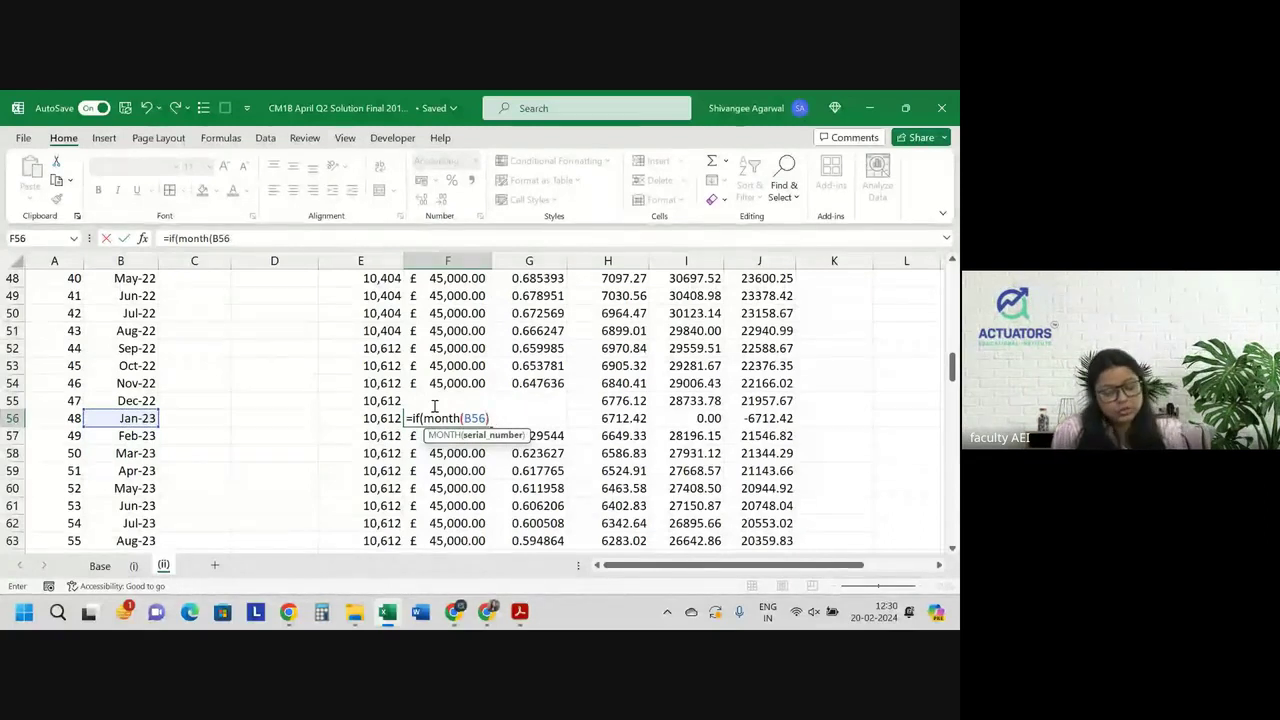
text(=1,)
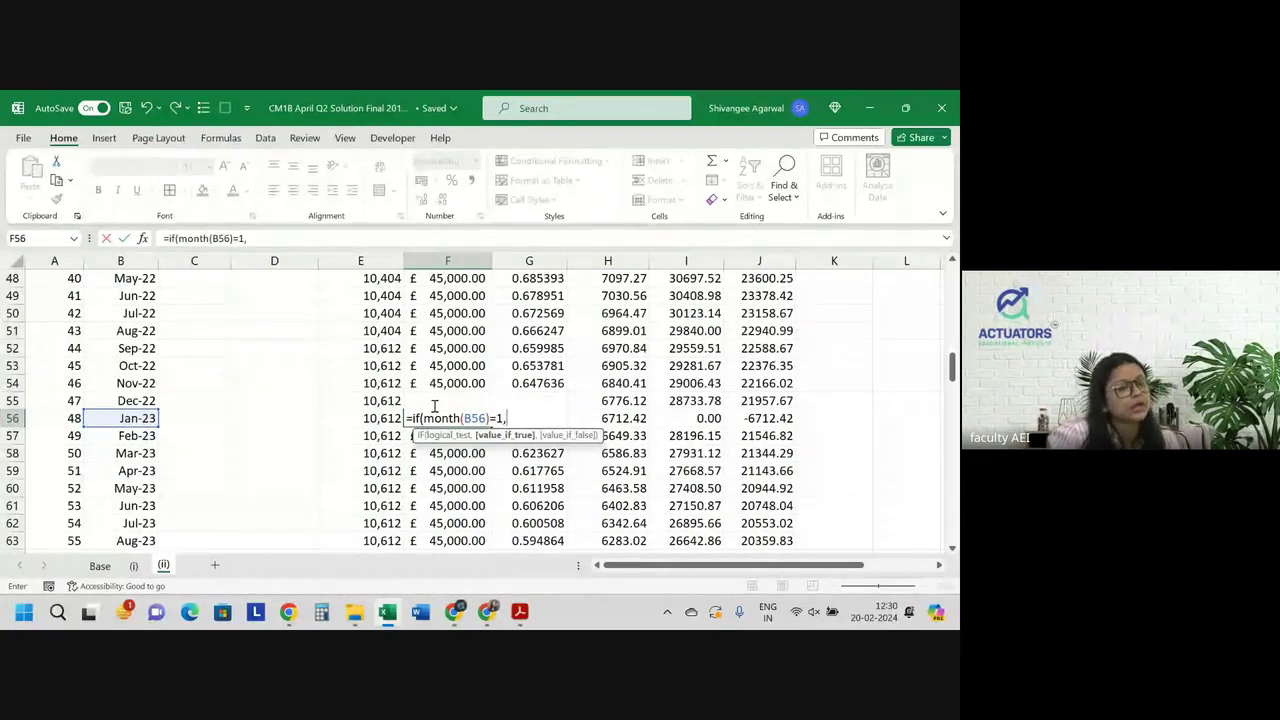
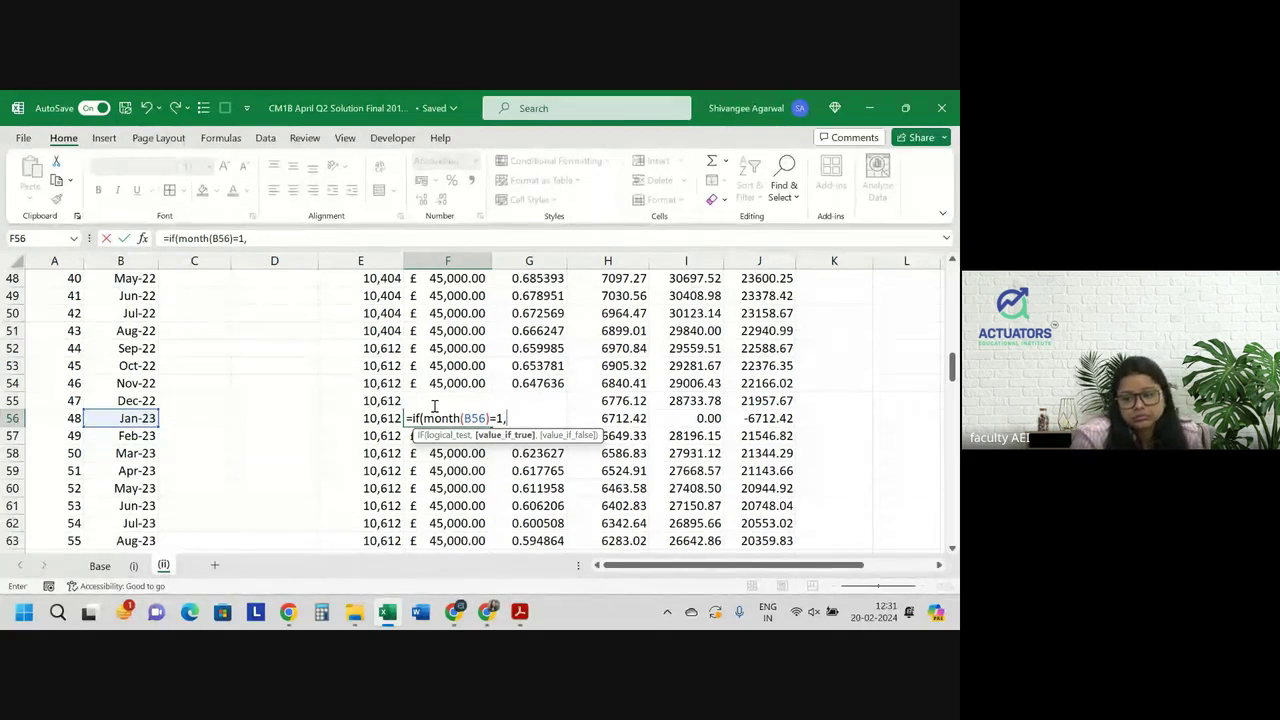
Abandon the unfinished IF formula and restore F56's income by filling F55's formula down
key(Escape)
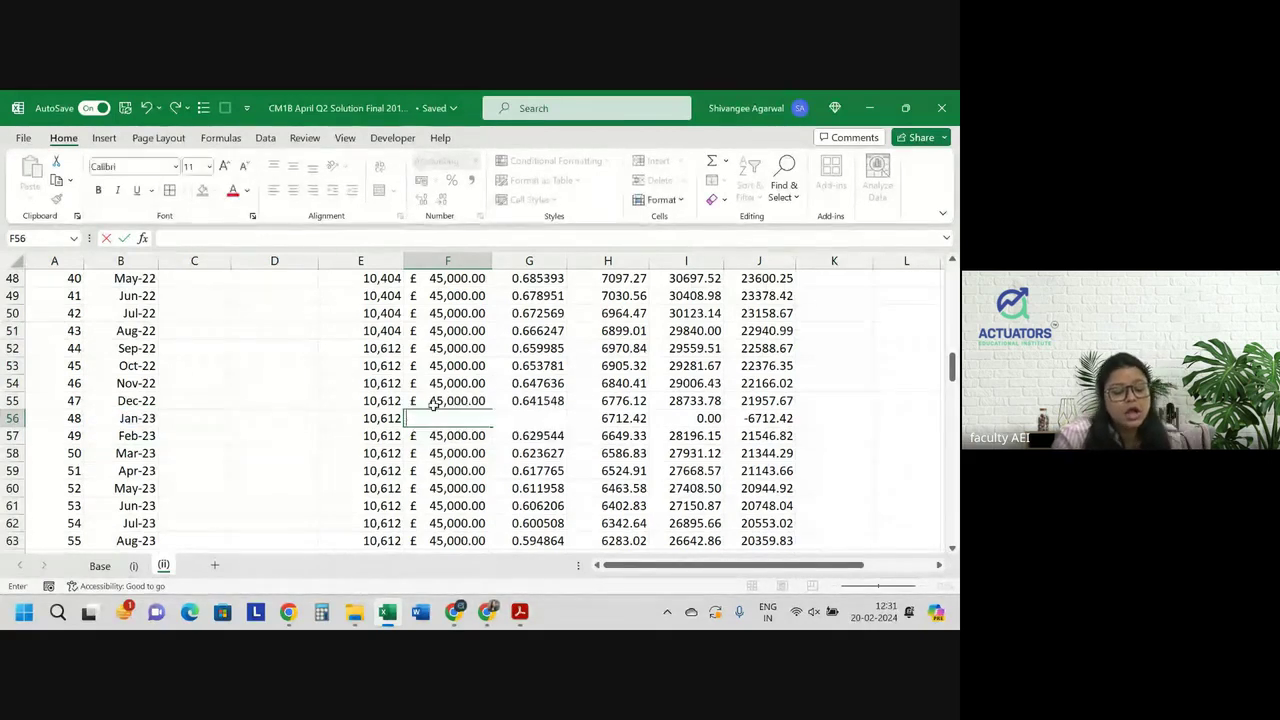
click(473, 435)
click(476, 385)
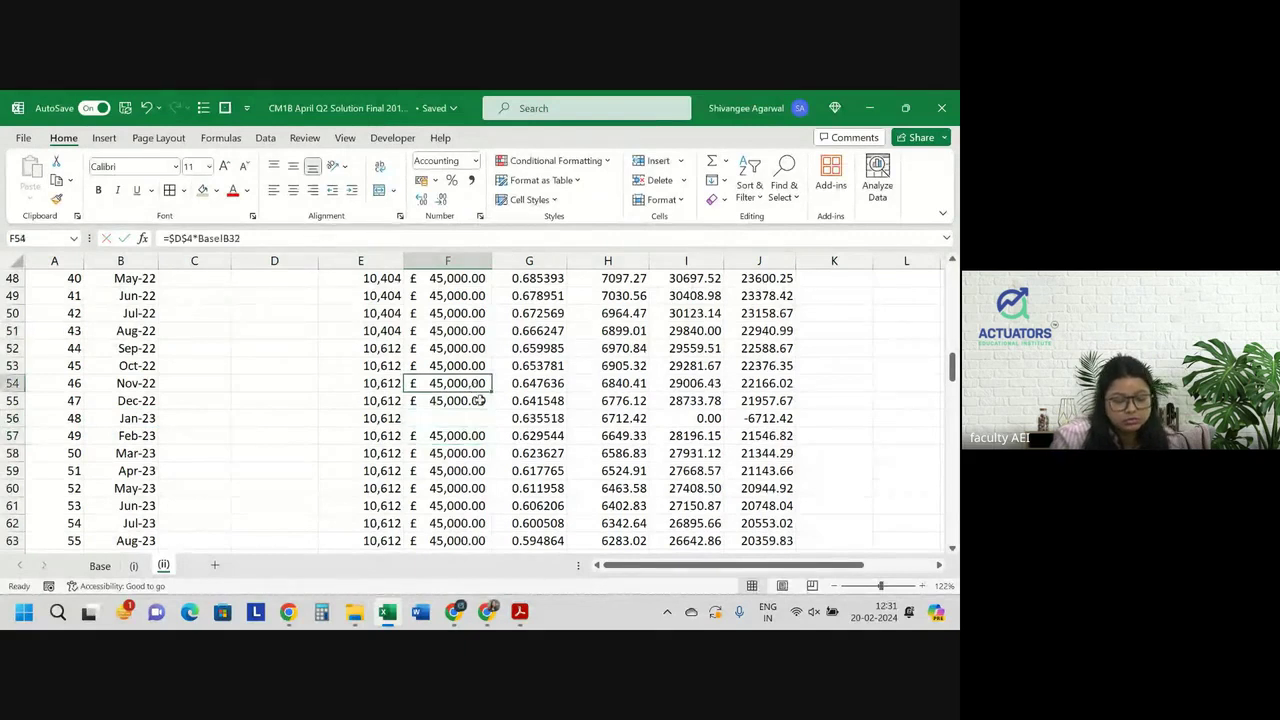
click(479, 400)
drag(490, 412, 490, 422)
click(466, 416)
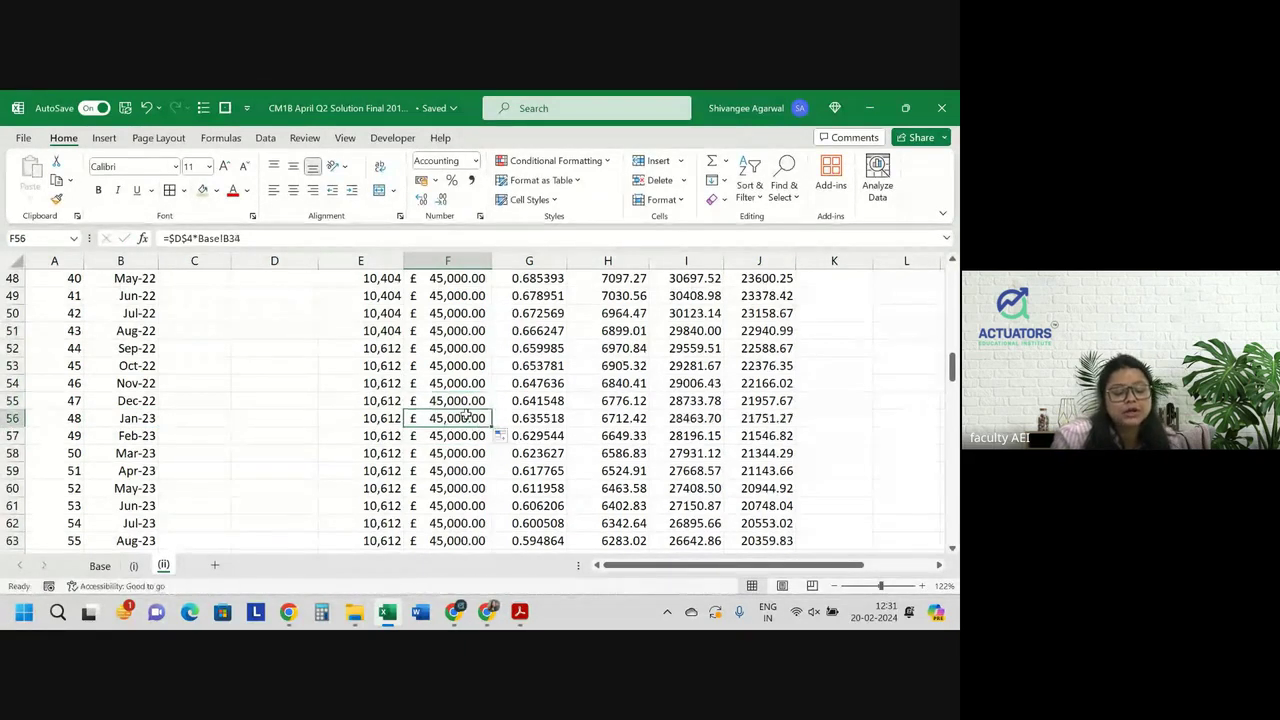
Insert an empty column F before the income figures
click(447, 260)
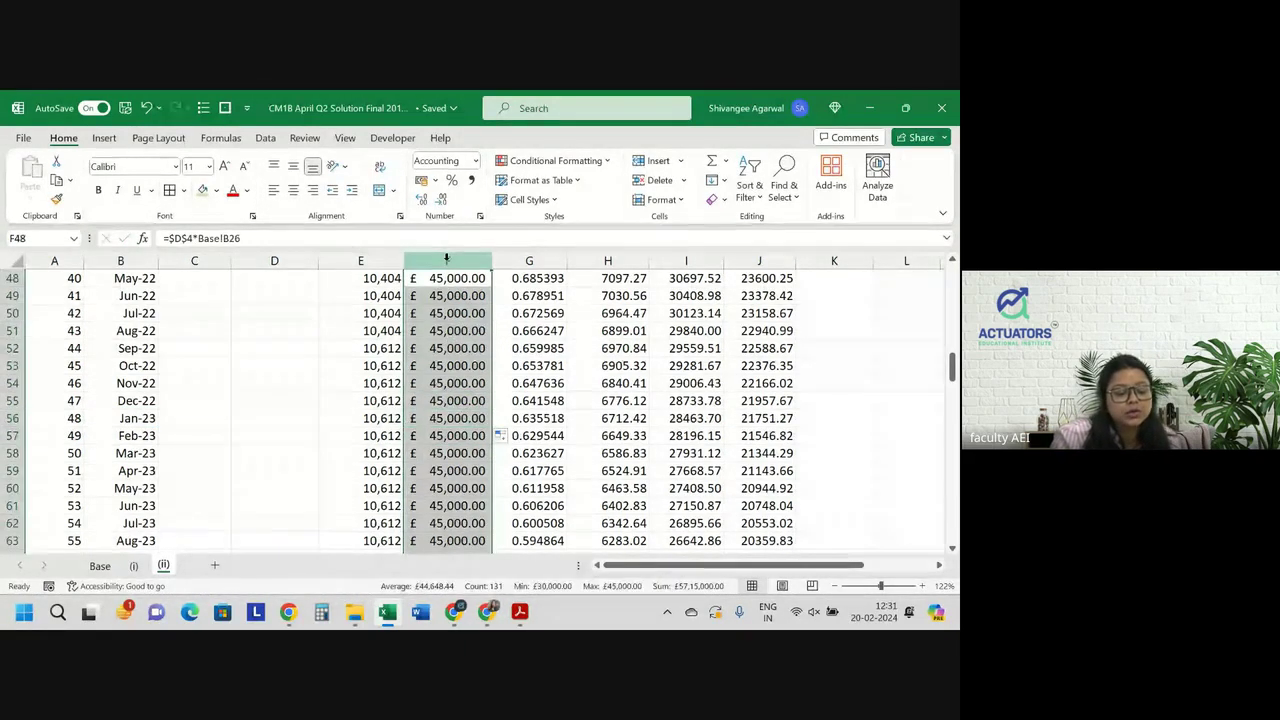
key(ctrl+shift+plus)
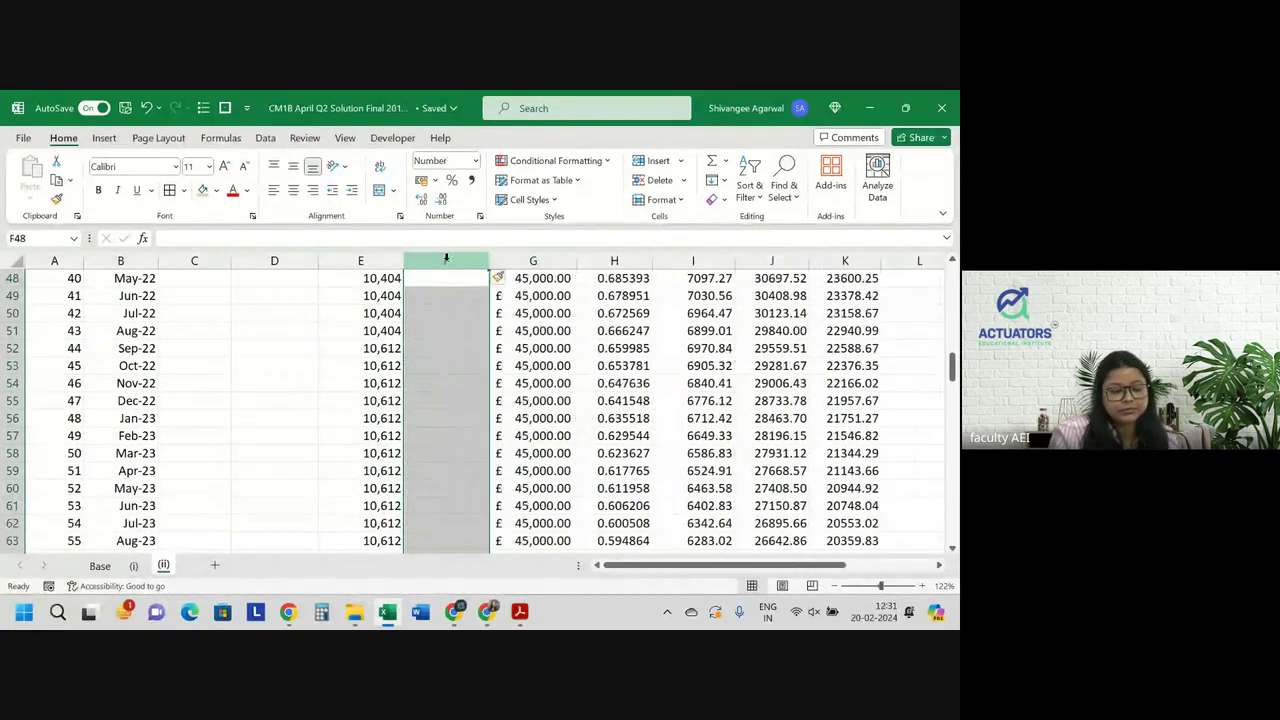
scroll(470, 340, up, 14)
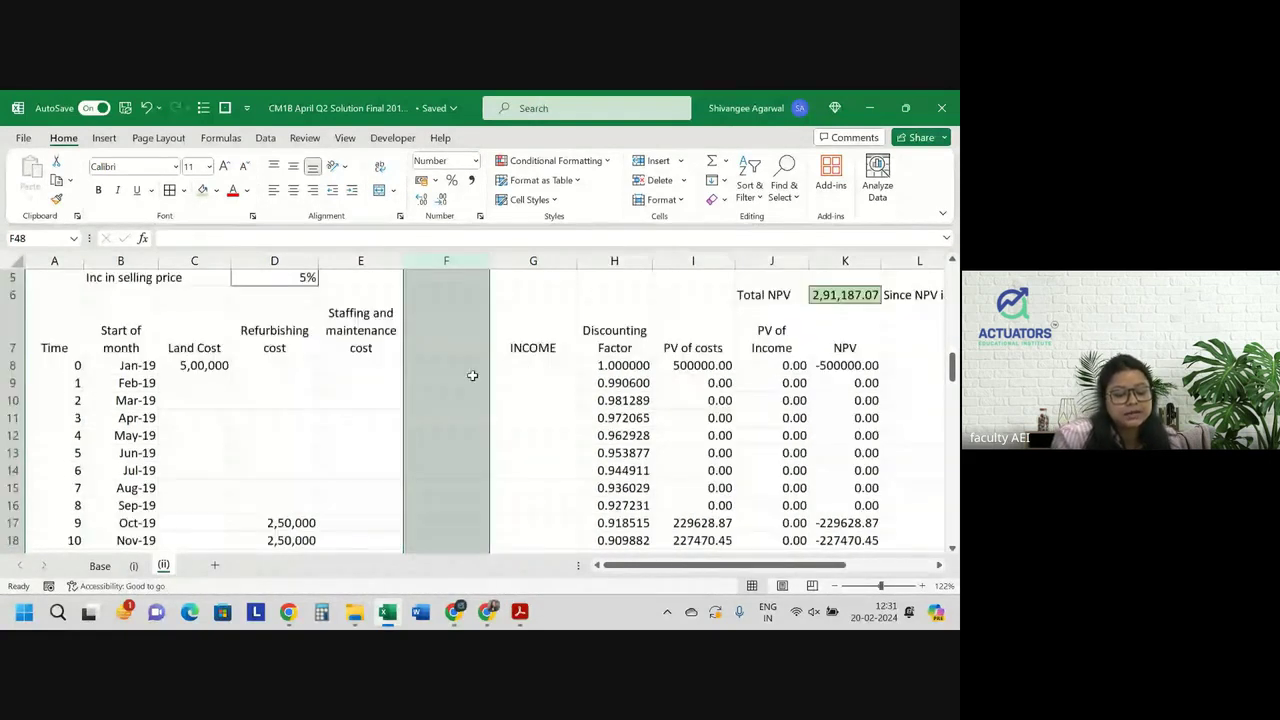
scroll(472, 375, up, 2)
Head the new column 'Selling Price' in F7, narrow it, and widen income column G
click(472, 375)
drag(576, 260, 550, 260)
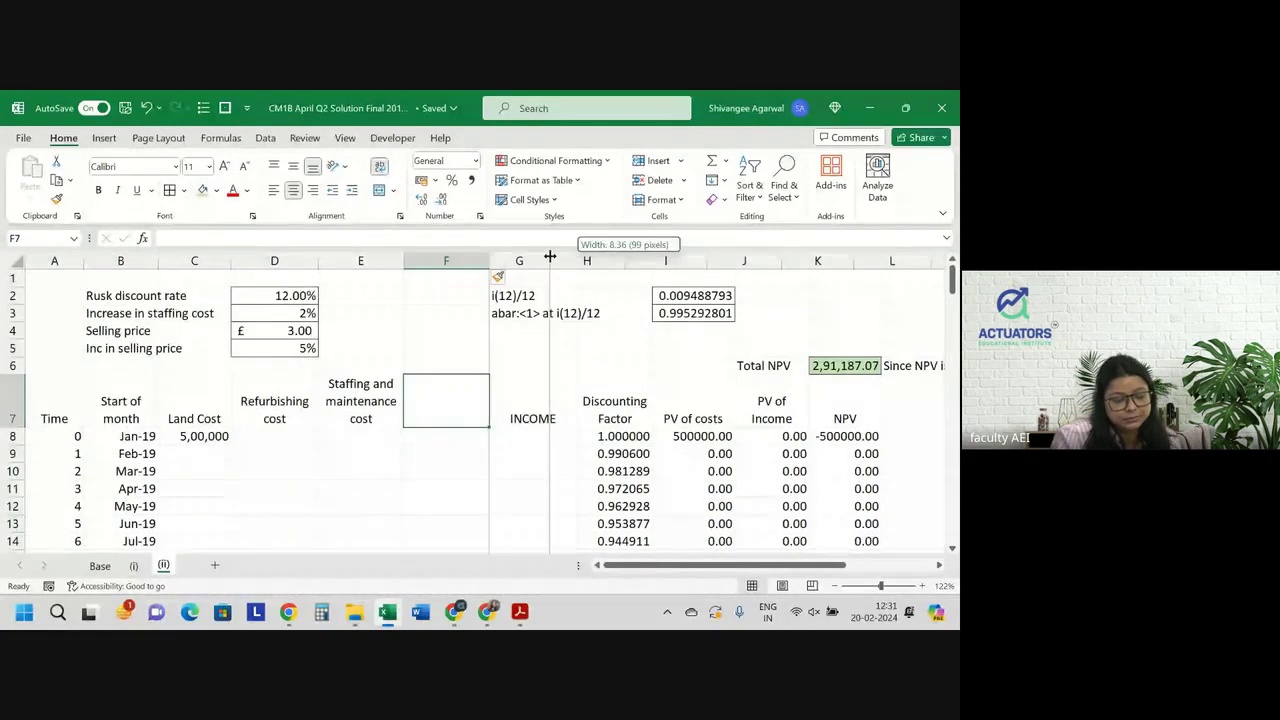
text(Sell)
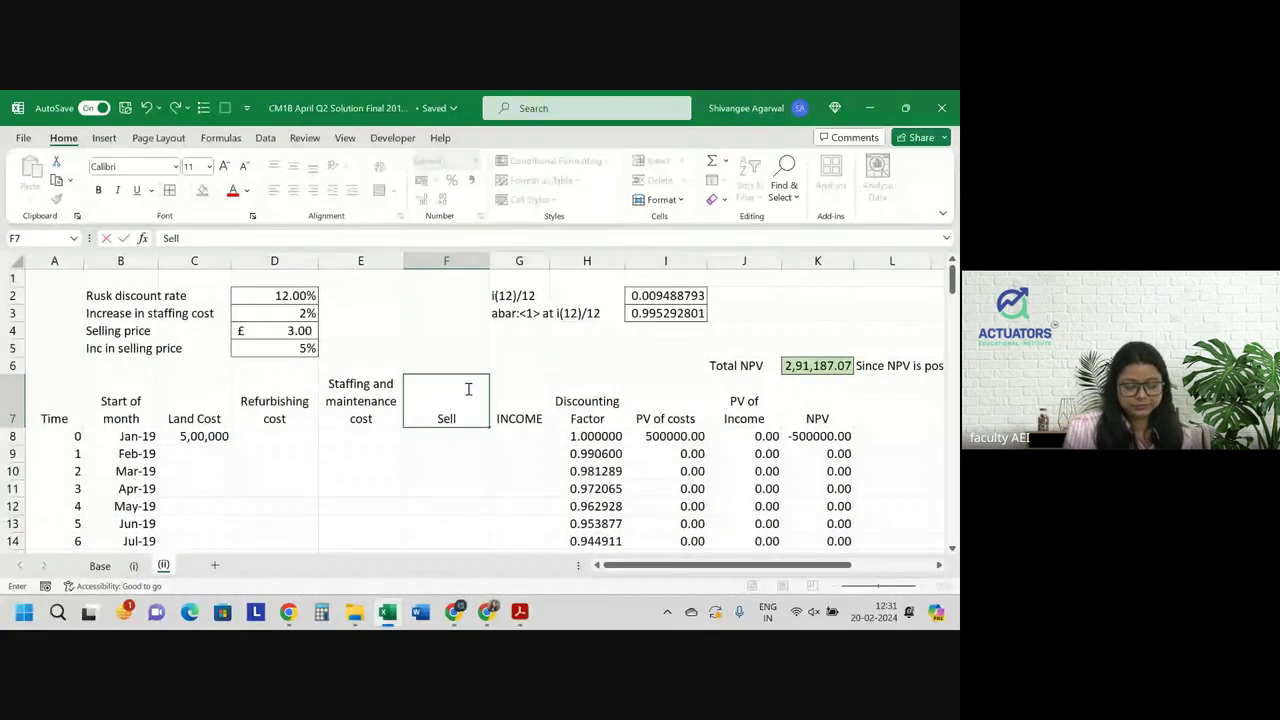
text(ing Price)
key(Return)
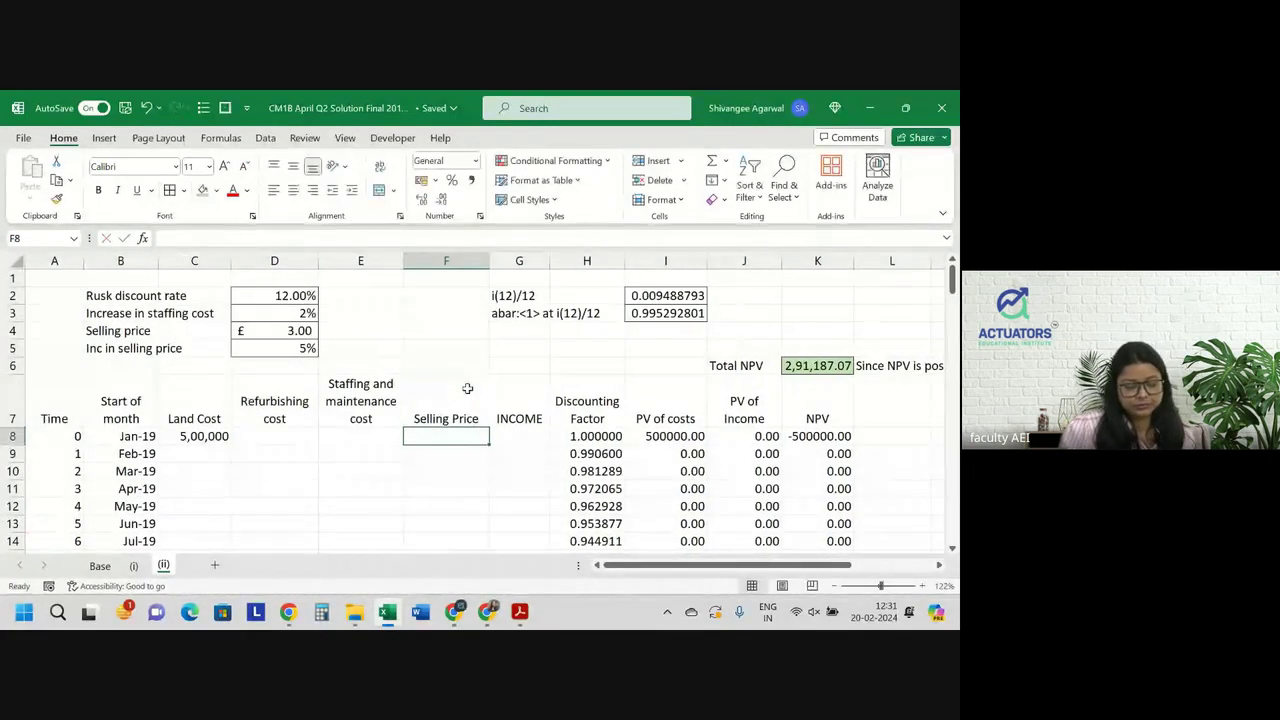
drag(489, 261, 463, 267)
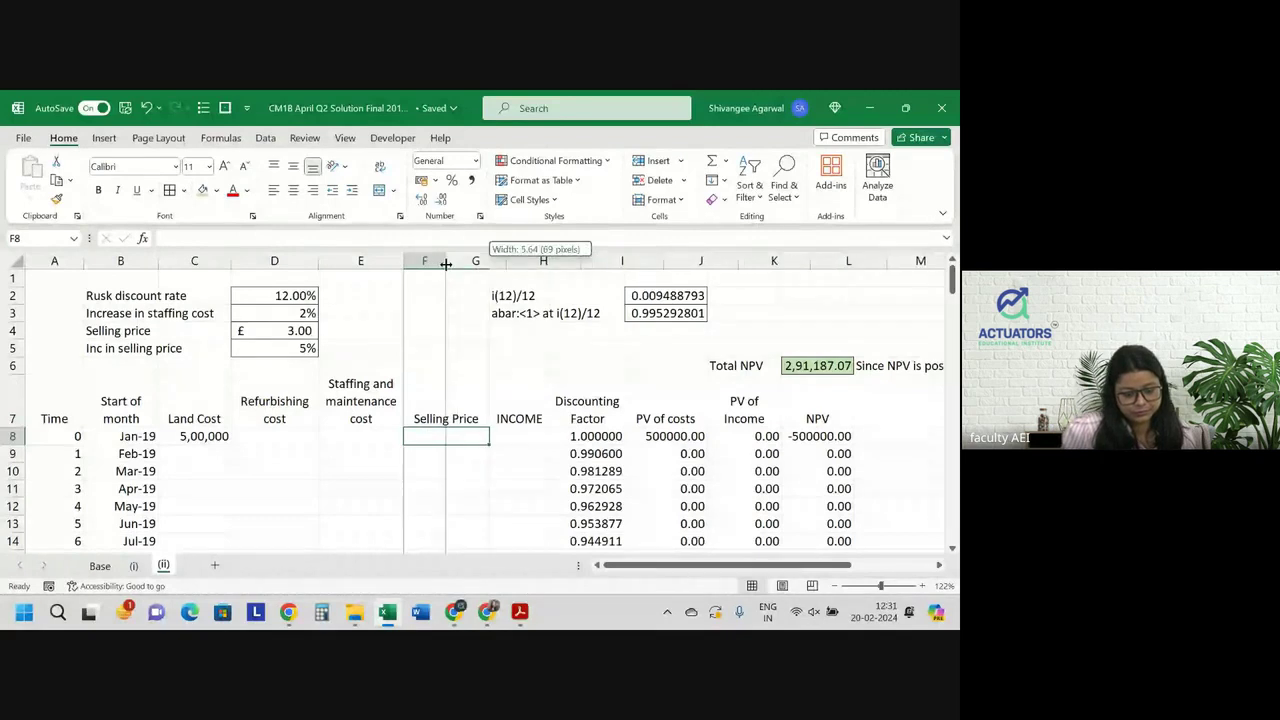
scroll(503, 308, down, 6)
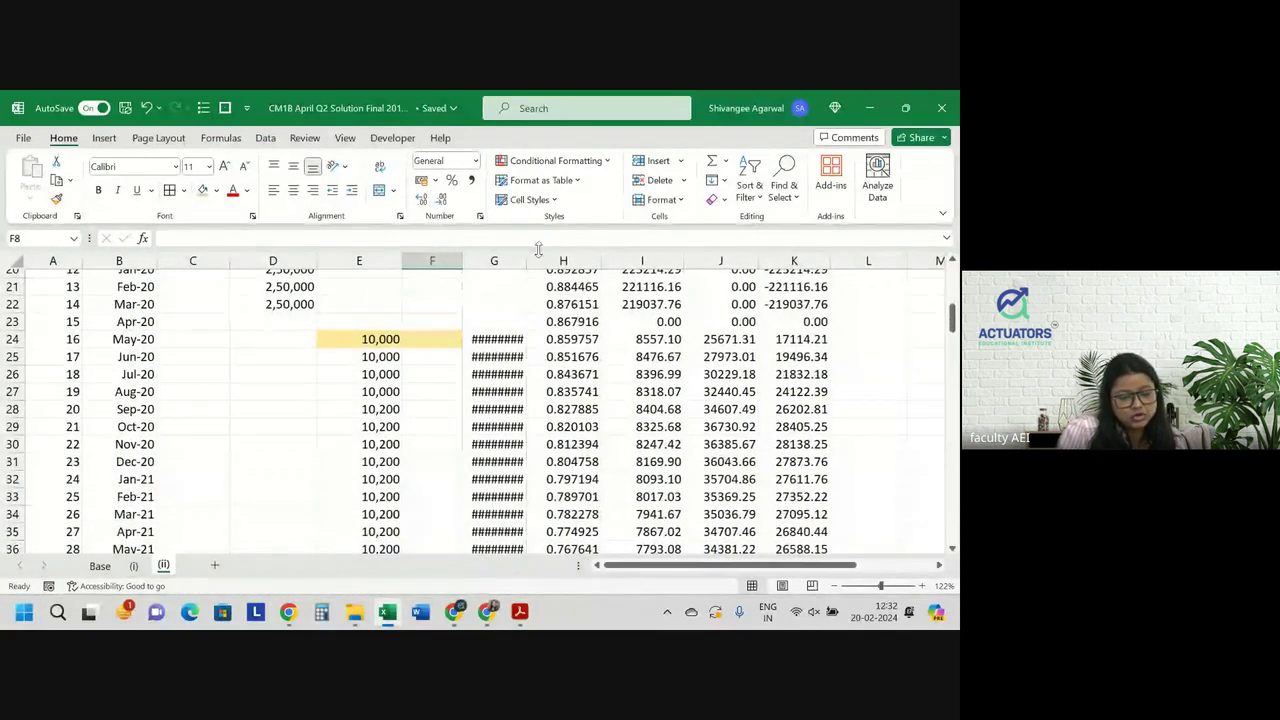
drag(527, 261, 538, 260)
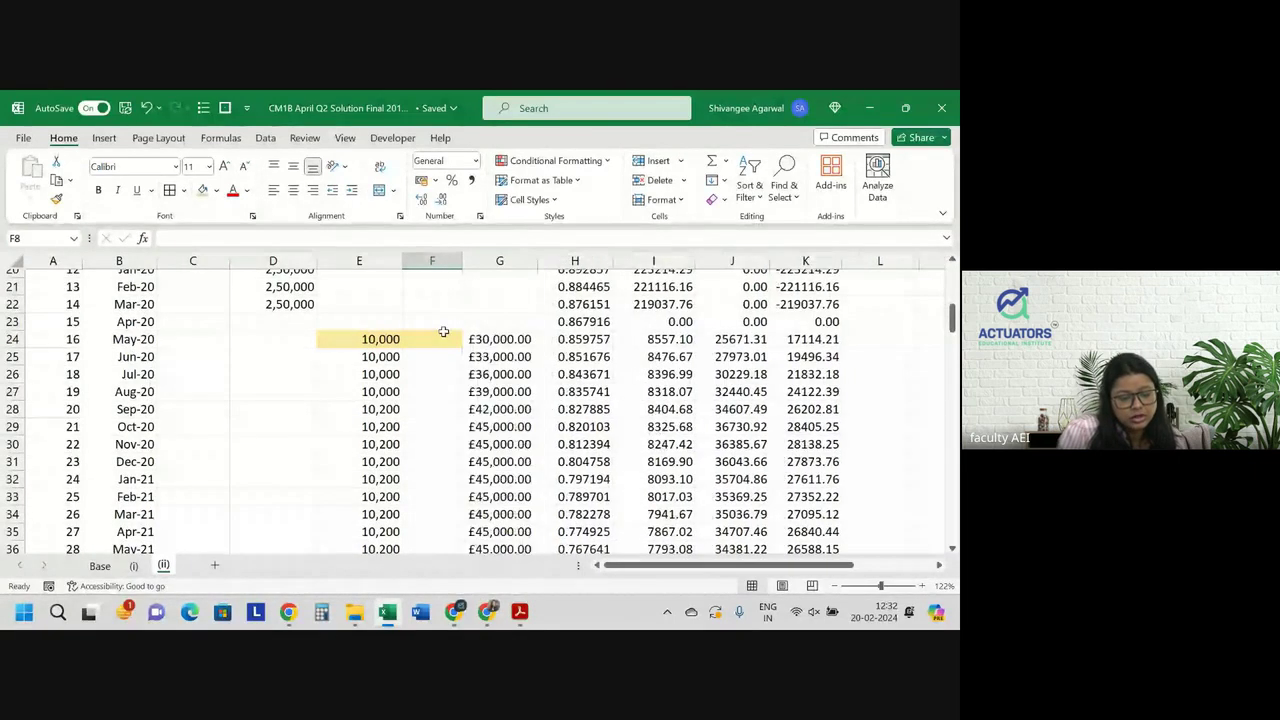
Link the May-20 selling price in F24 to the absolute reference =$D$4
click(437, 338)
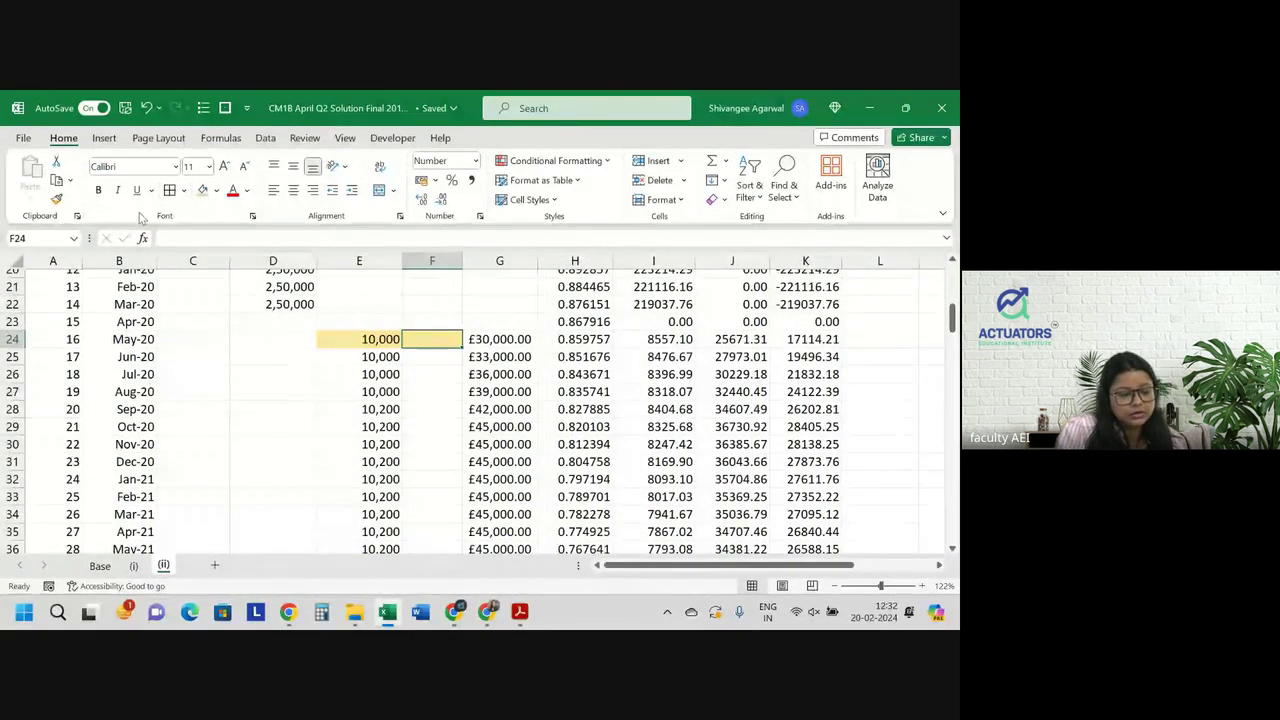
click(216, 190)
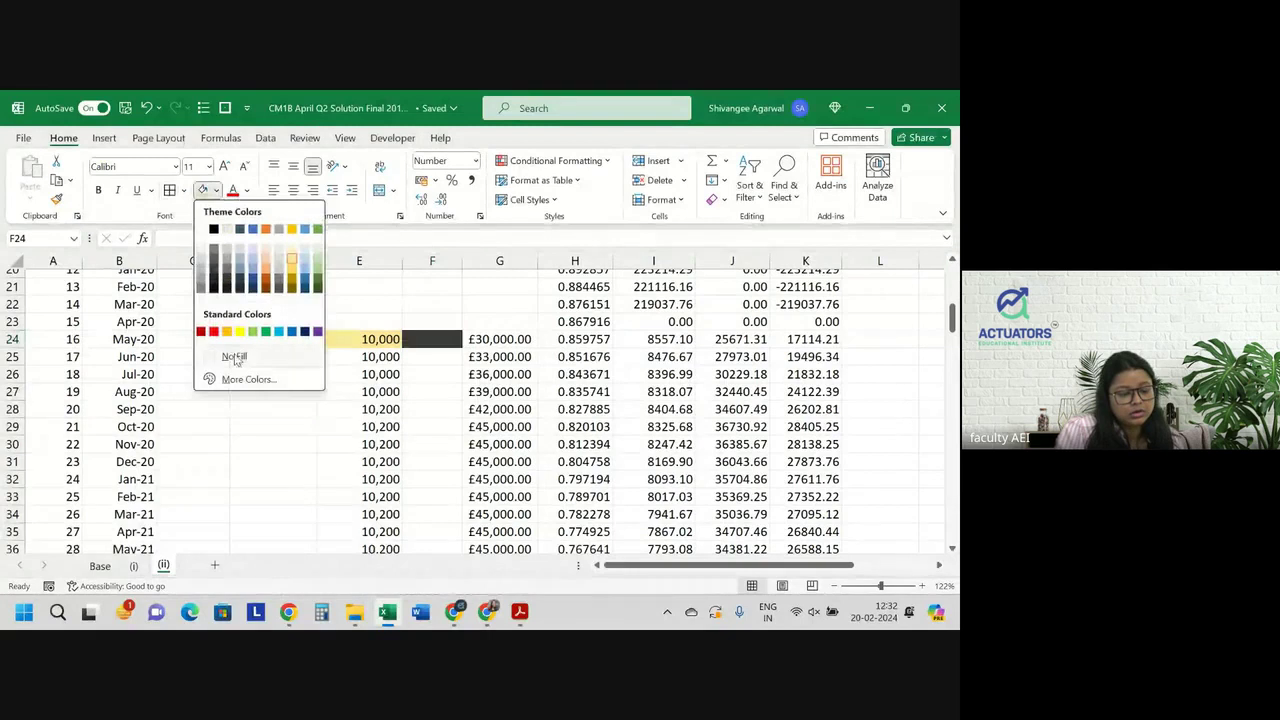
click(428, 338)
text(=)
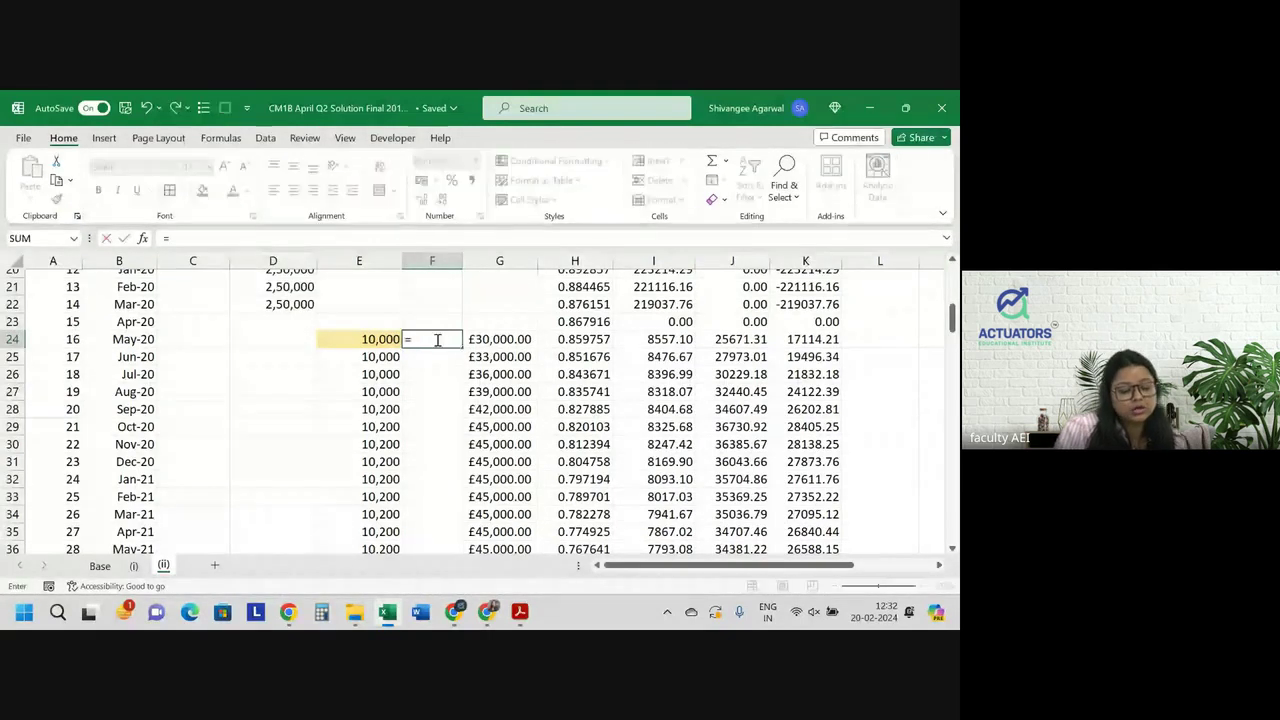
key(ctrl+Up)
key(ctrl+Up)
key(Down)
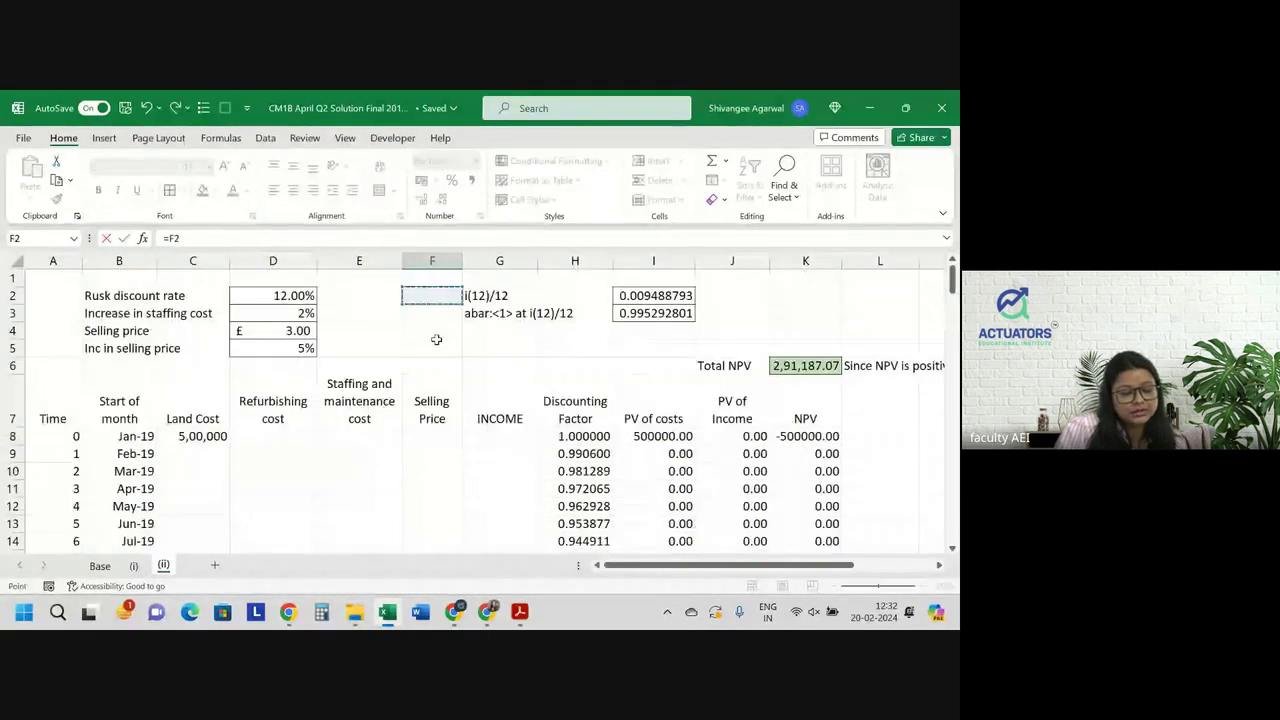
key(Down)
key(Down)
key(Left)
key(Left)
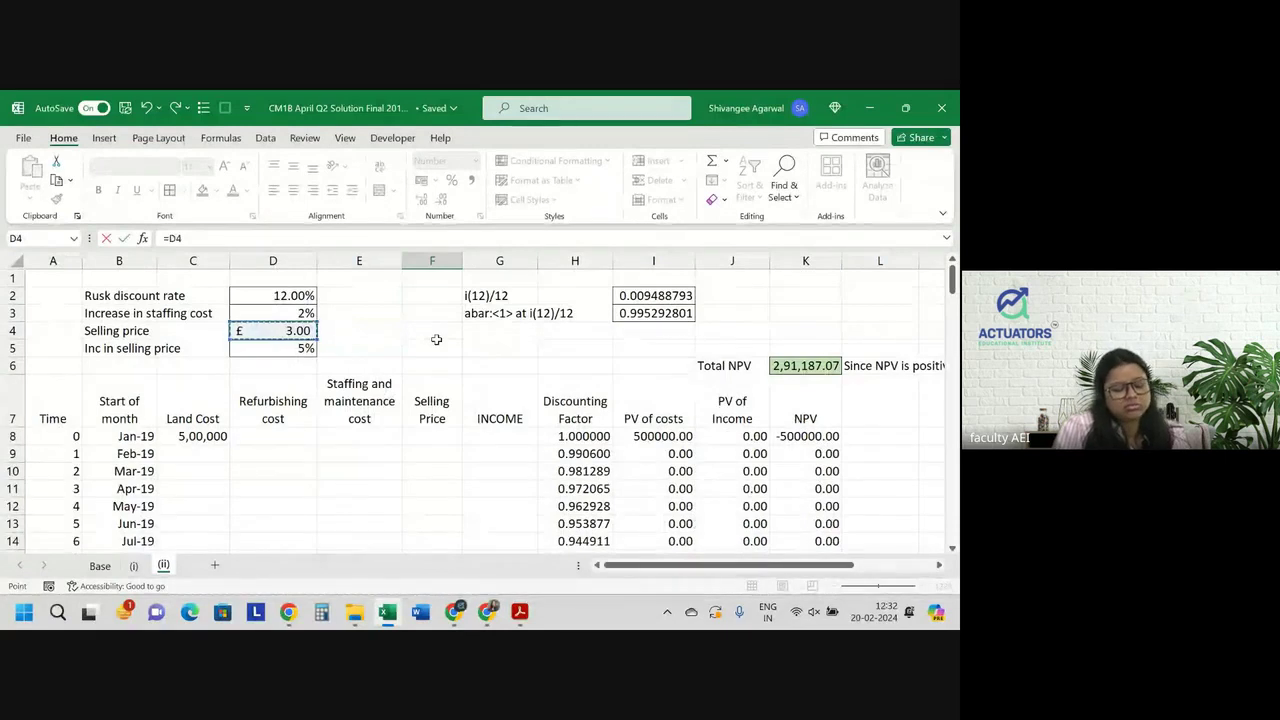
key(F4)
scroll(436, 339, down, 1)
key(Return)
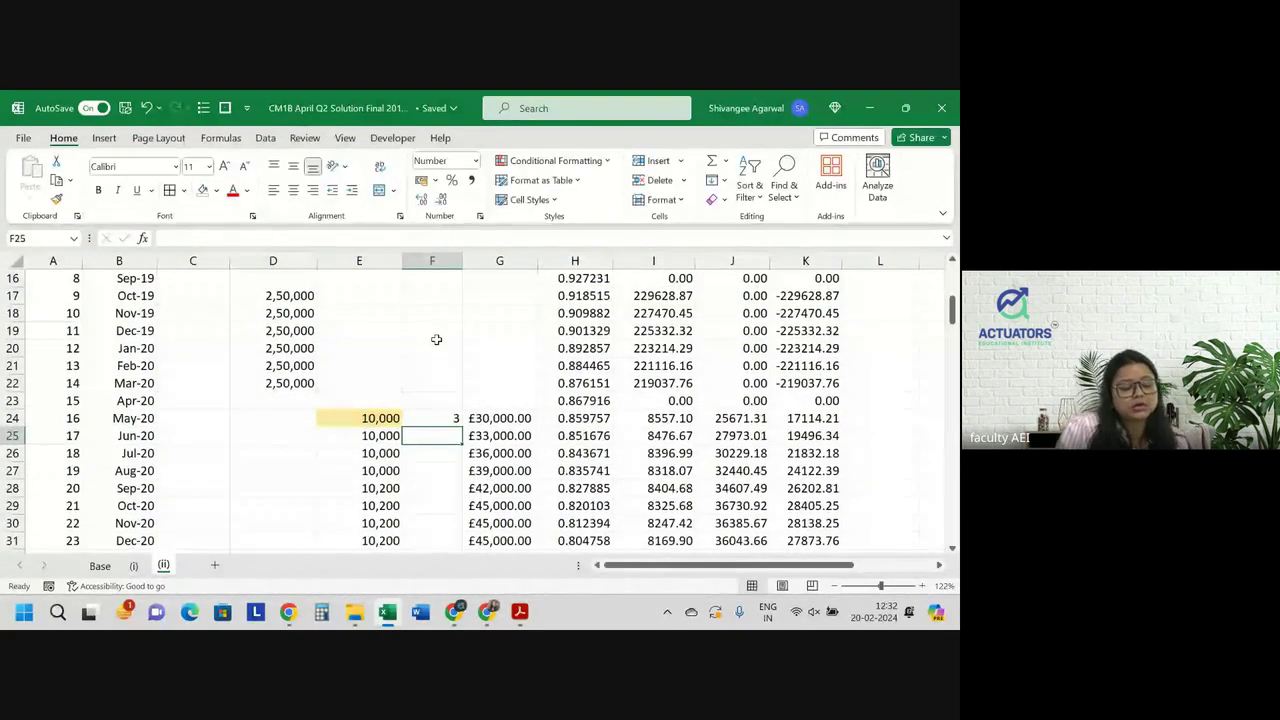
Show the price with two decimals as 3.00 and fill it down column F
click(430, 418)
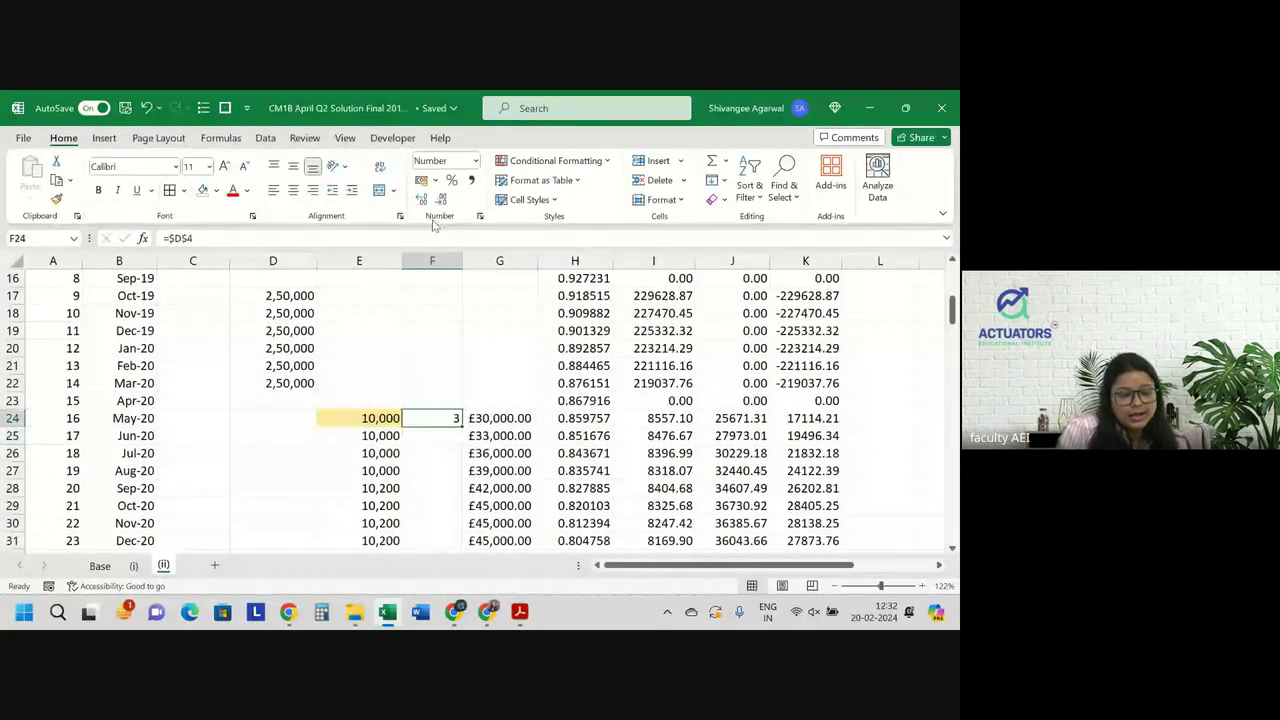
click(421, 200)
drag(462, 426, 440, 546)
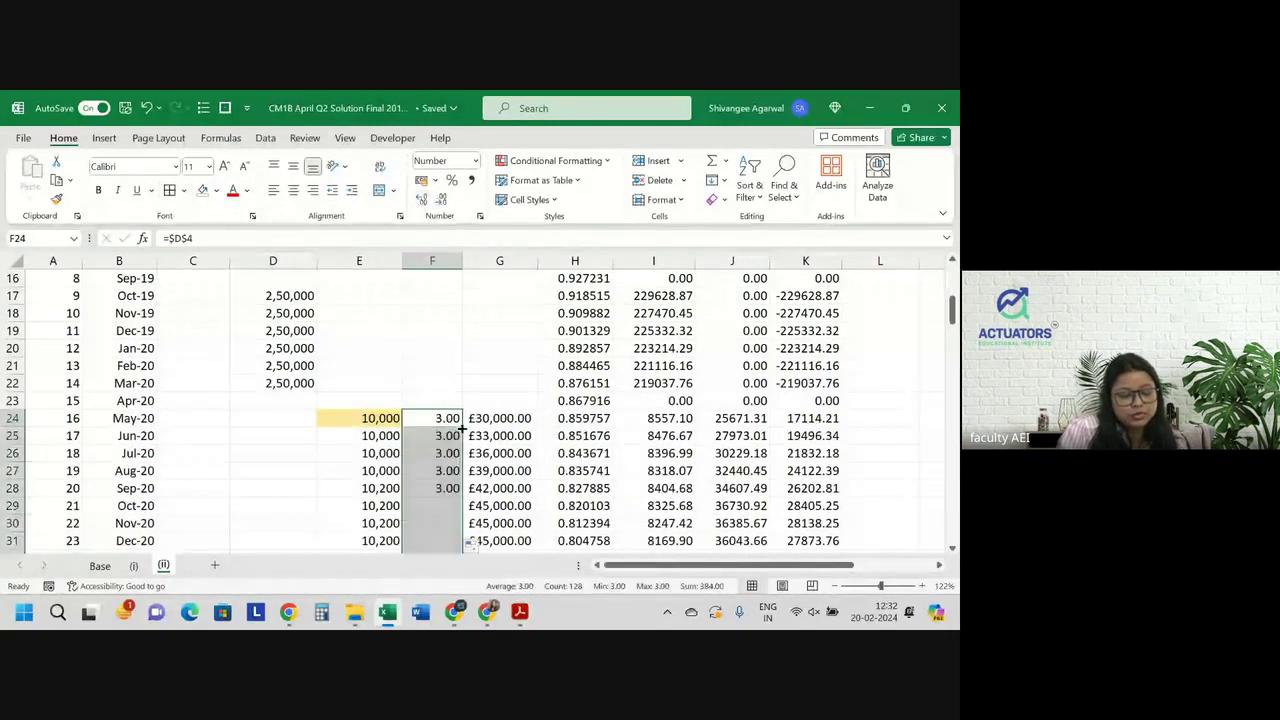
scroll(440, 463, down, 1)
scroll(440, 463, down, 2)
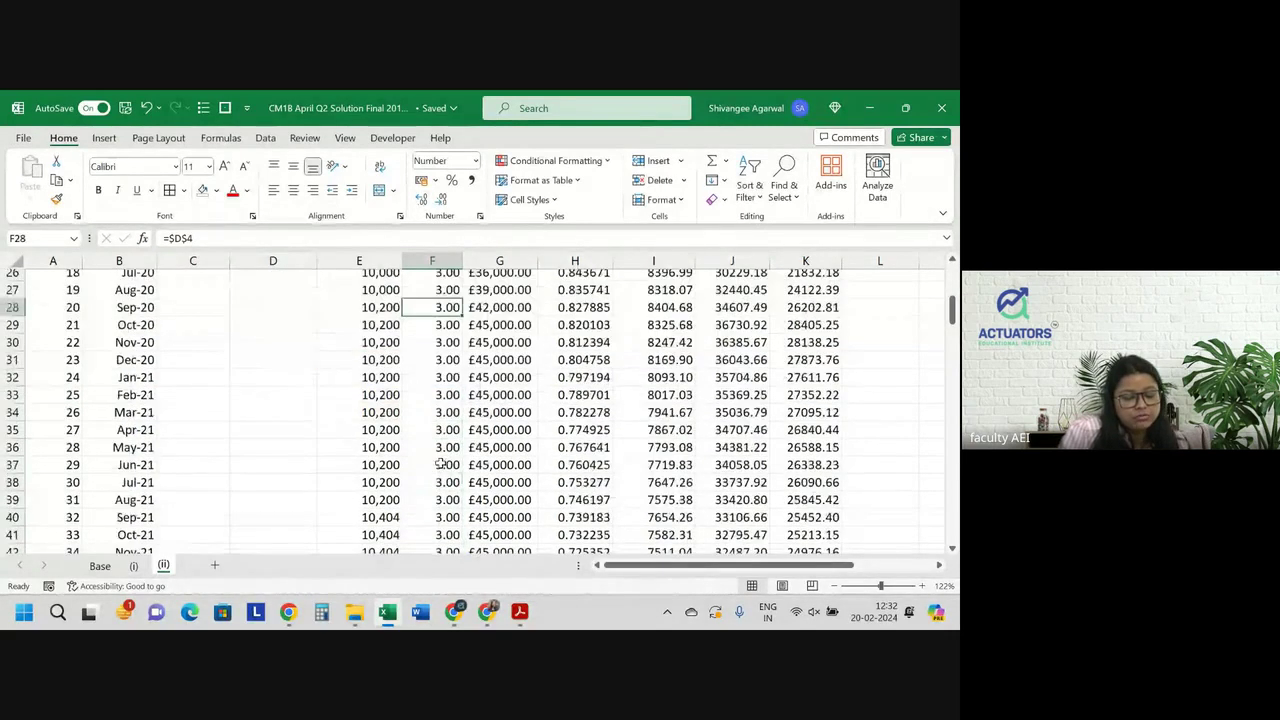
scroll(440, 463, down, 8)
scroll(300, 450, up, 1)
scroll(230, 445, up, 1)
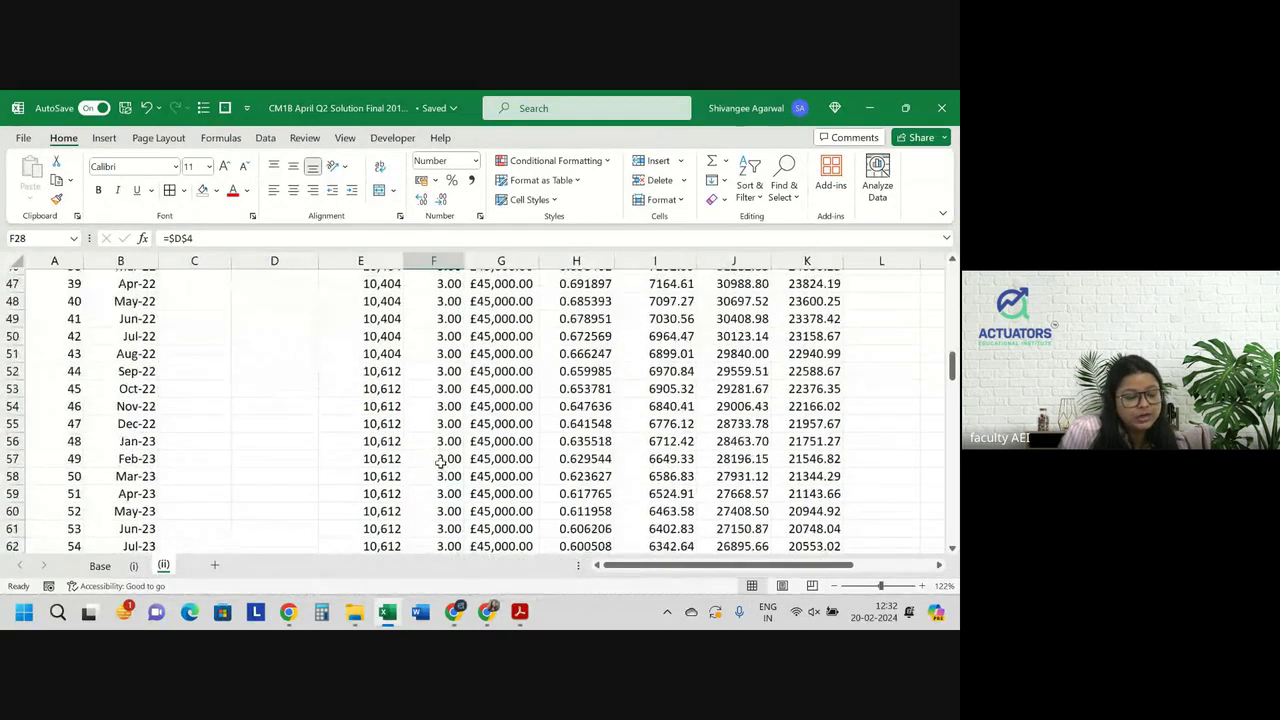
Enter =IF(MONTH(B56)=1,F55*(1+$D$5),F55) in F56 for a 5% January rise
click(450, 441)
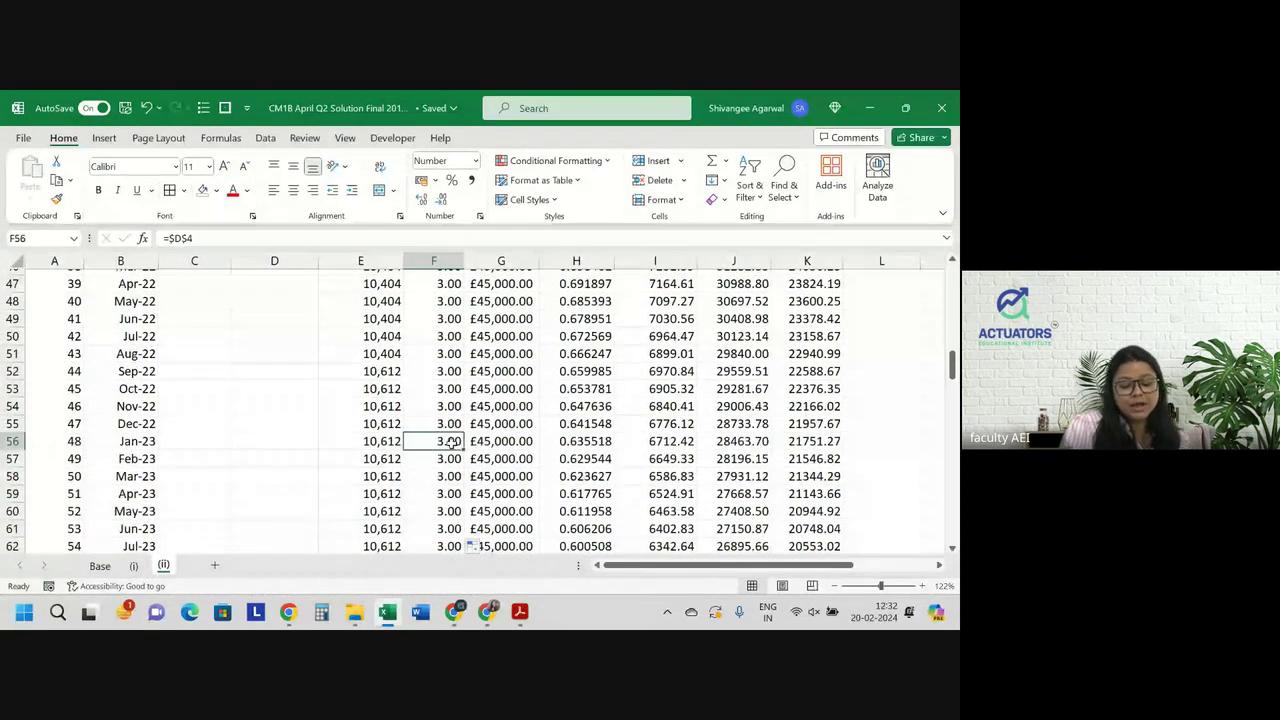
text(=if()
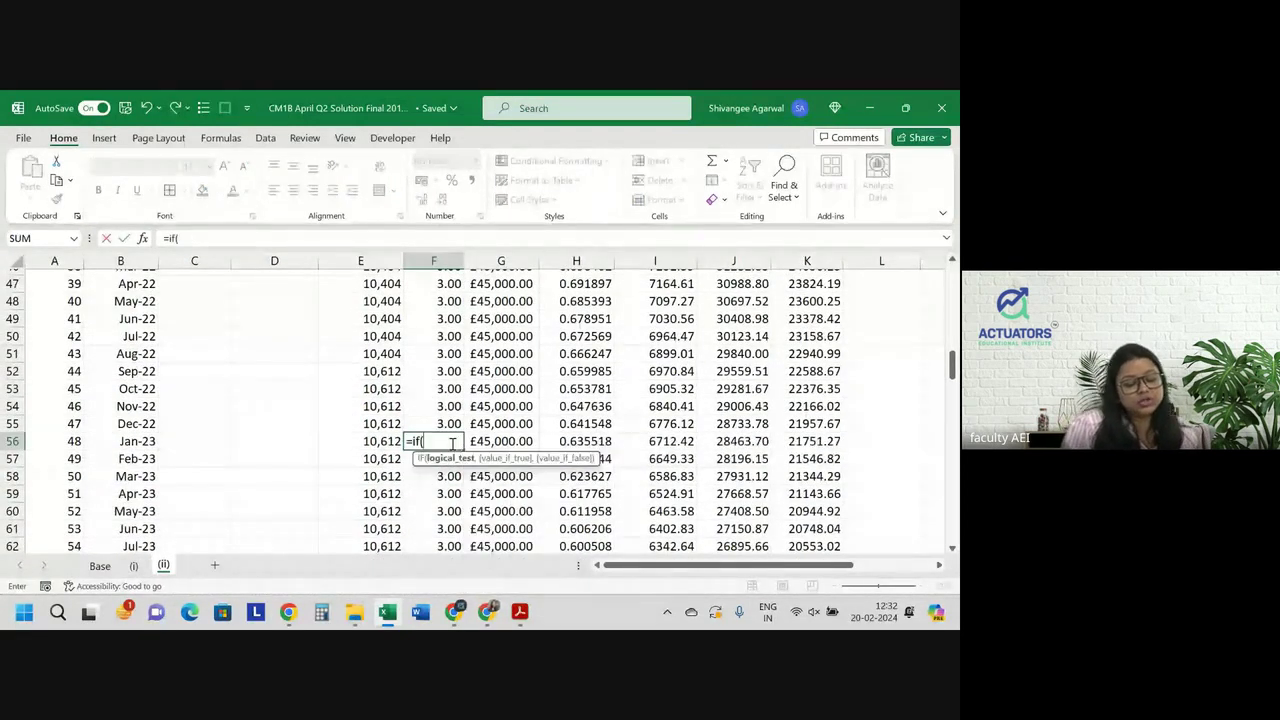
text(month)
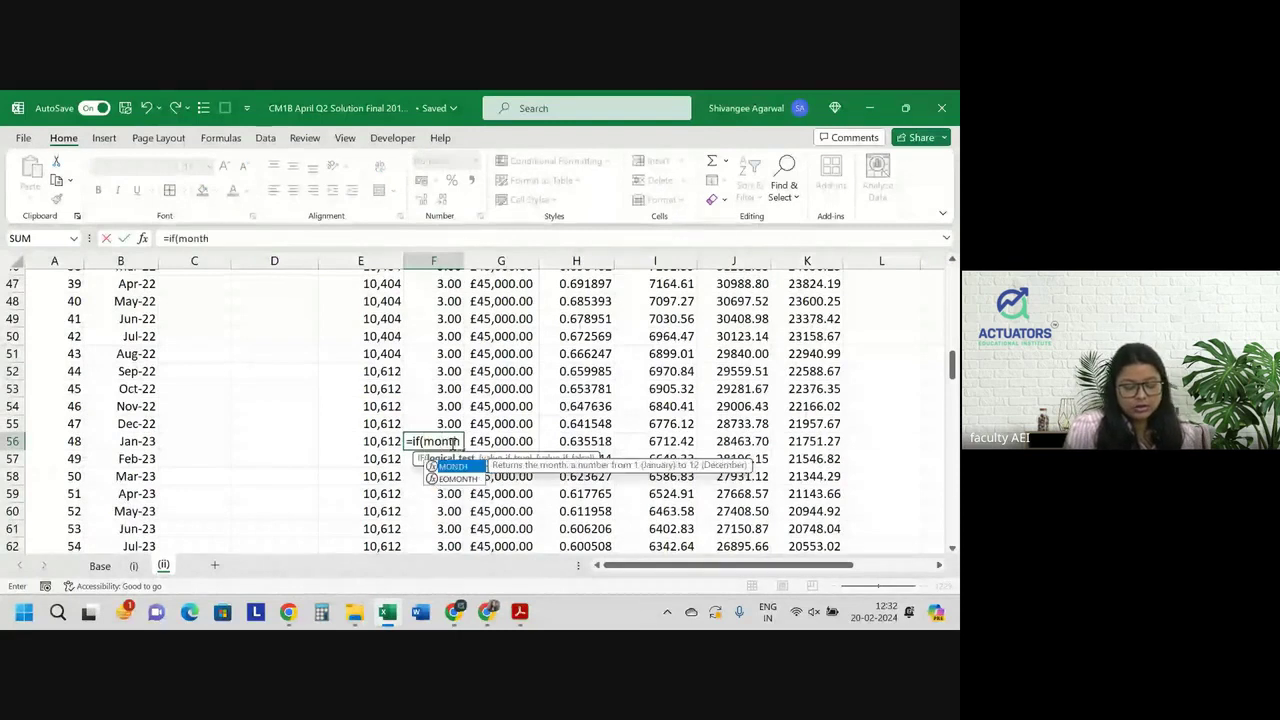
text(()
key(Left)
key(Left)
key(Left)
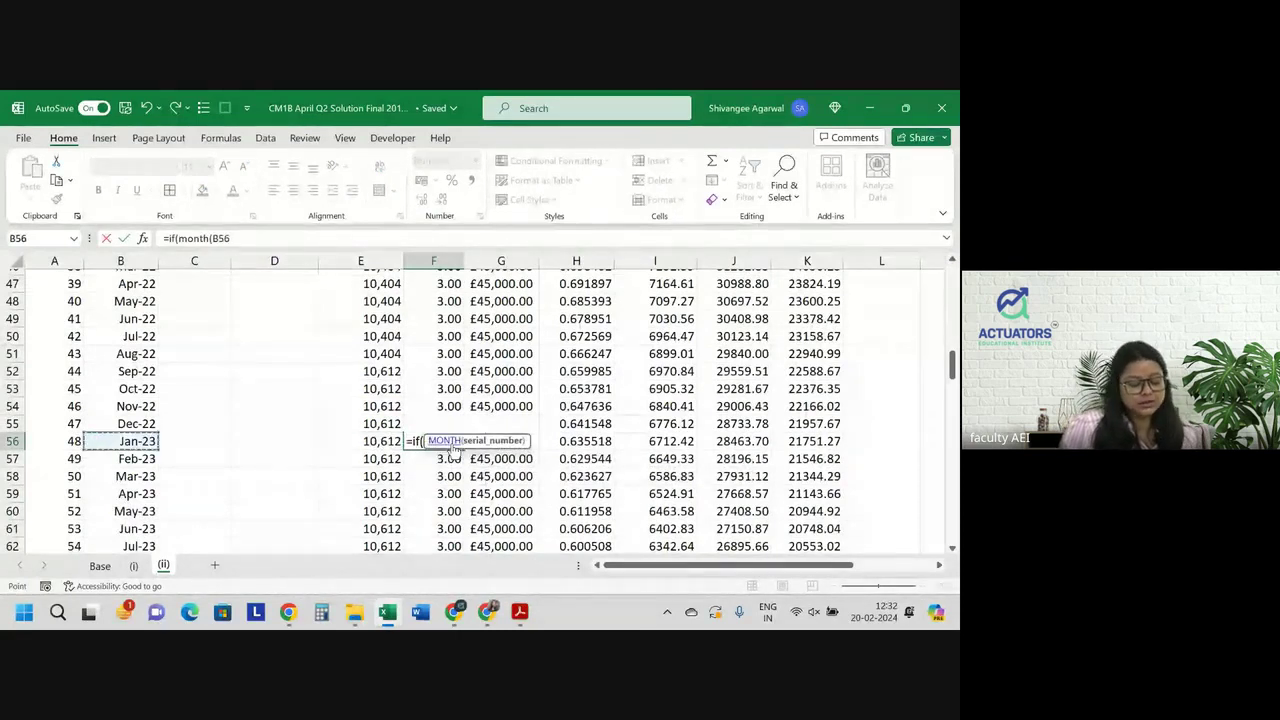
text()=1)
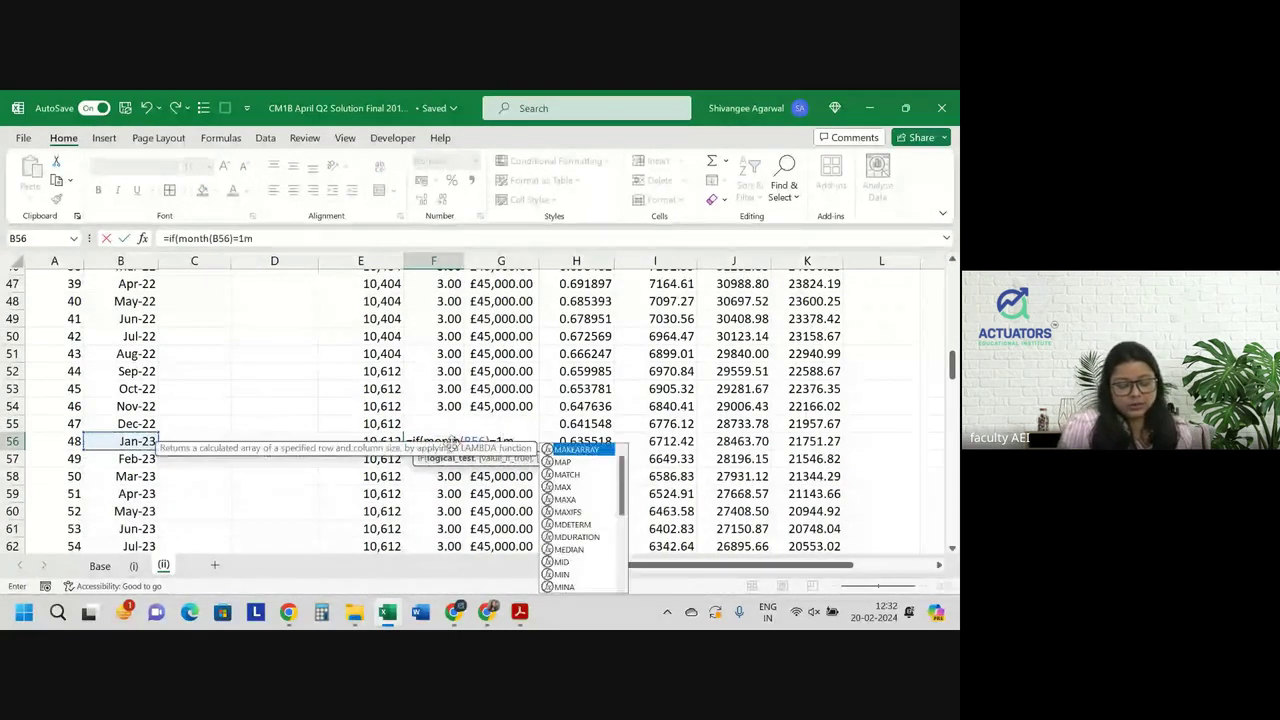
text(,)
key(Up)
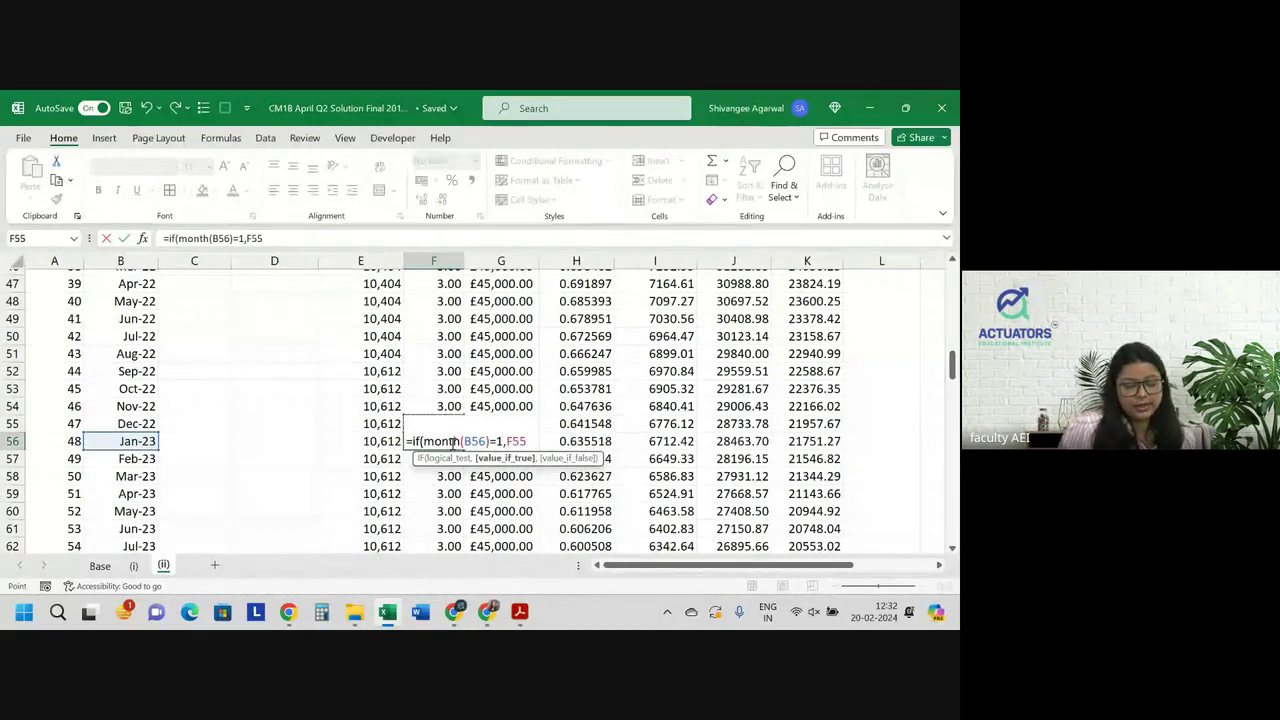
text(*(1+)
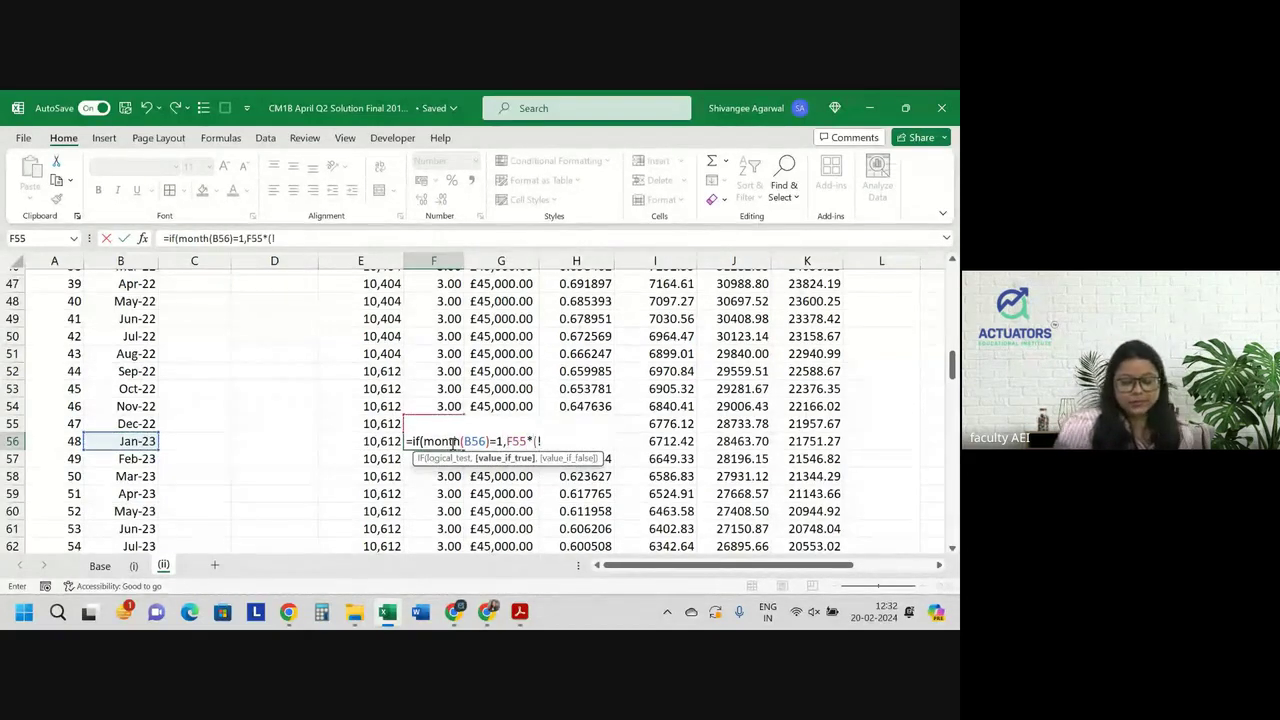
key(BackSpace)
key(BackSpace)
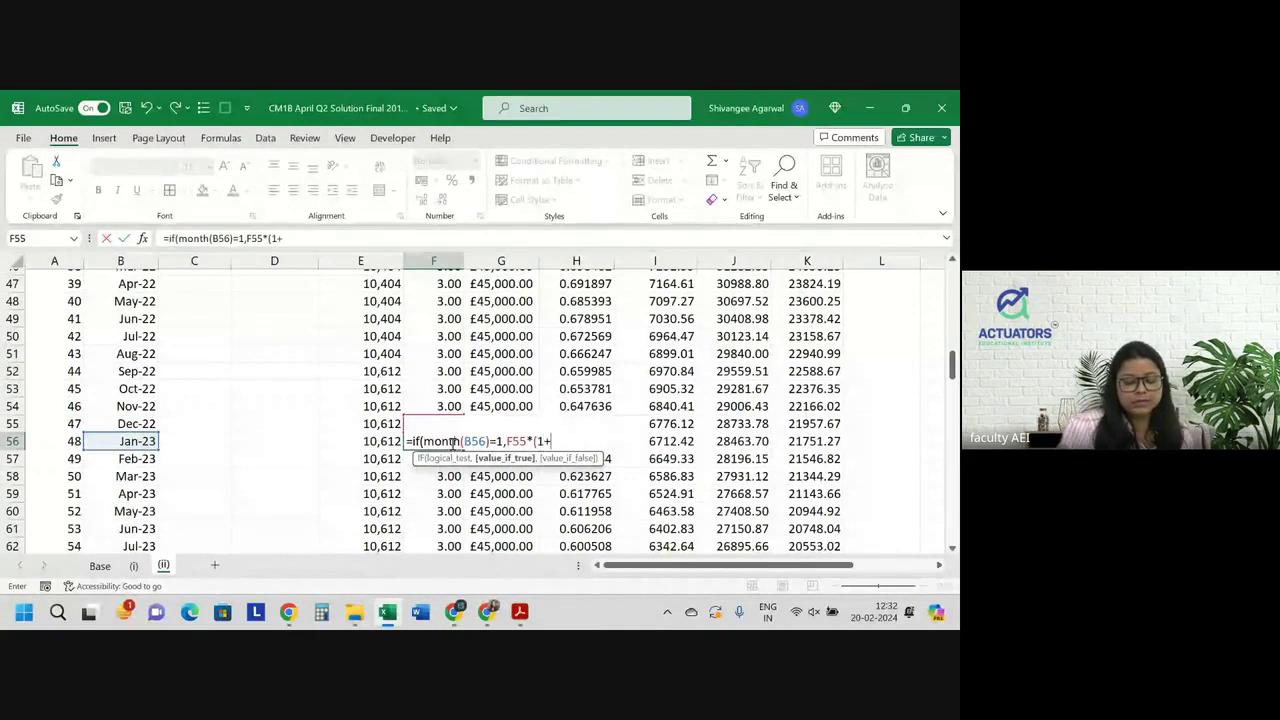
key(ctrl+Up)
key(ctrl+Up)
key(ctrl+Up)
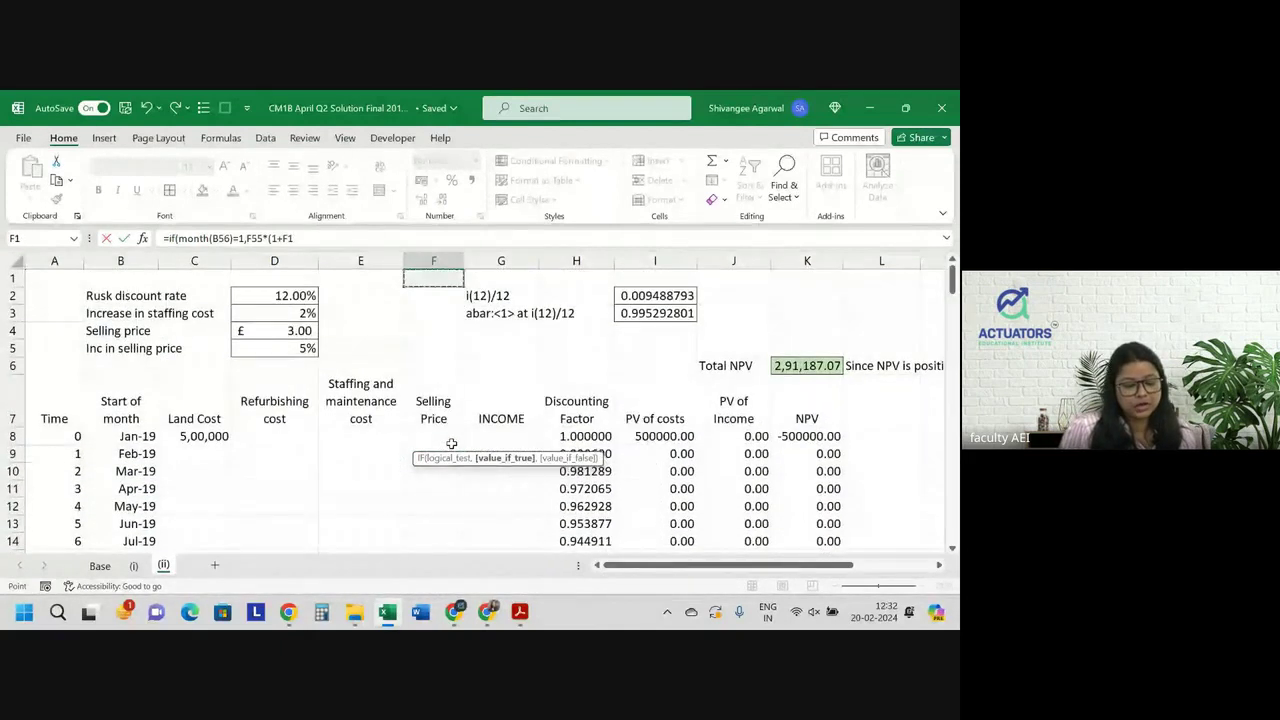
key(Down)
key(Down)
key(Down)
key(Left)
key(Left)
key(F4)
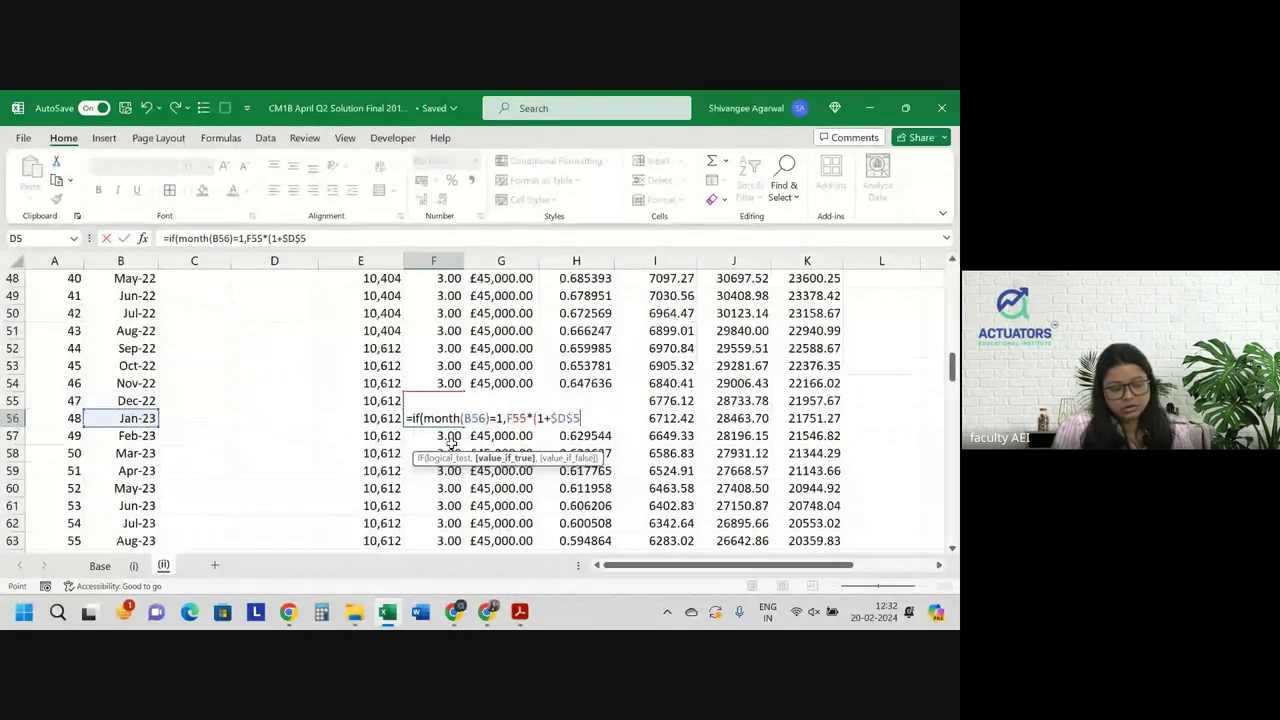
text())
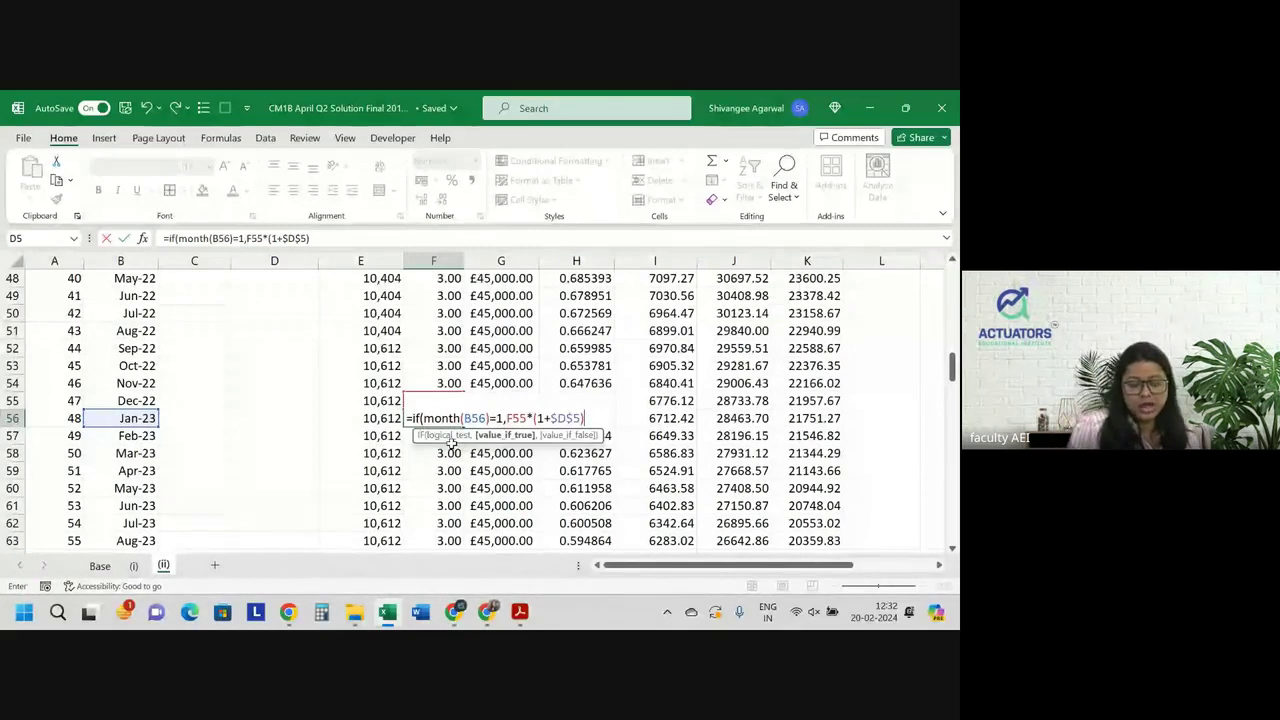
text(,)
key(Up)
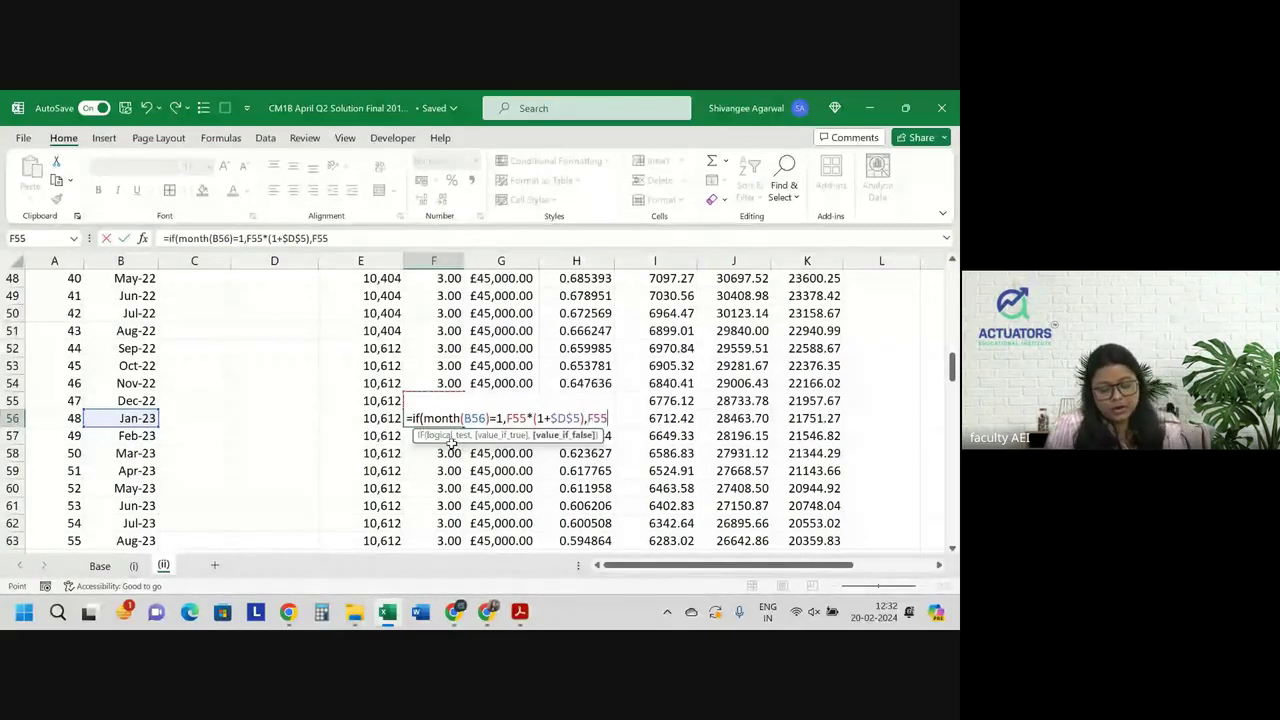
key(Return)
Copy the price-rise formula down column F, rising from 3.15 to 4.43 by Jan-30
click(445, 418)
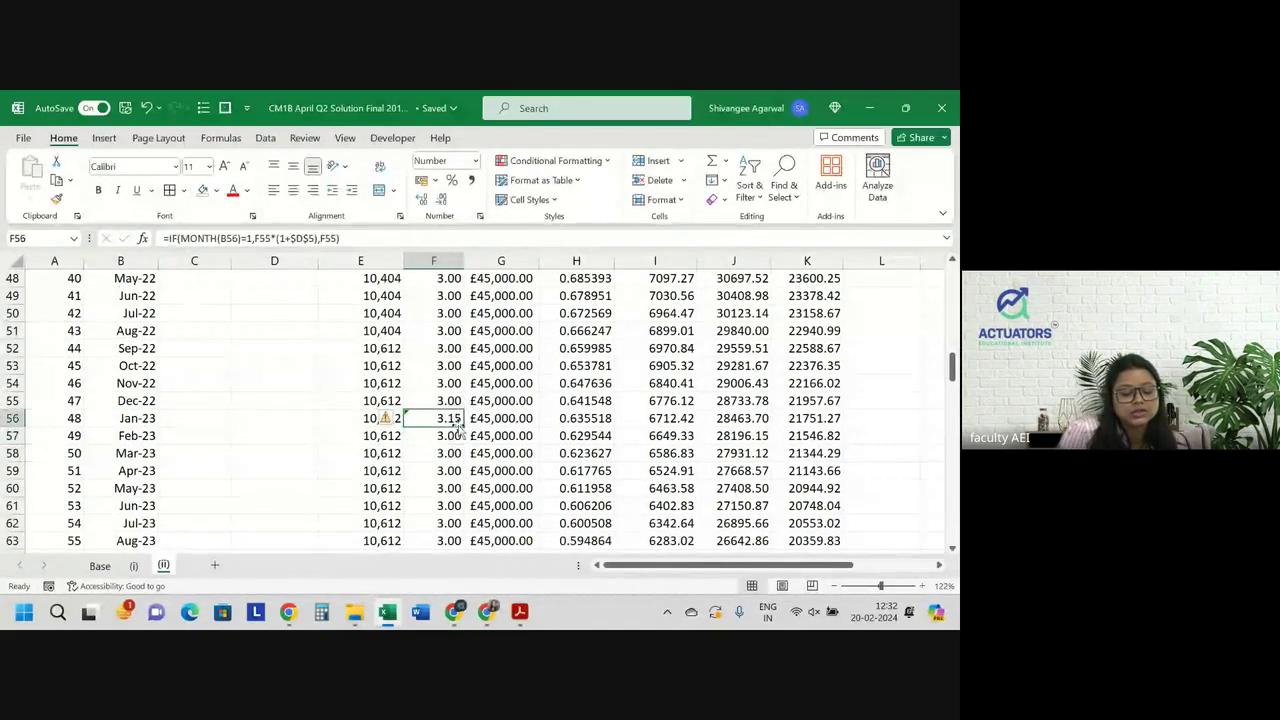
double_click(463, 427)
scroll(466, 432, down, 1)
scroll(466, 432, down, 3)
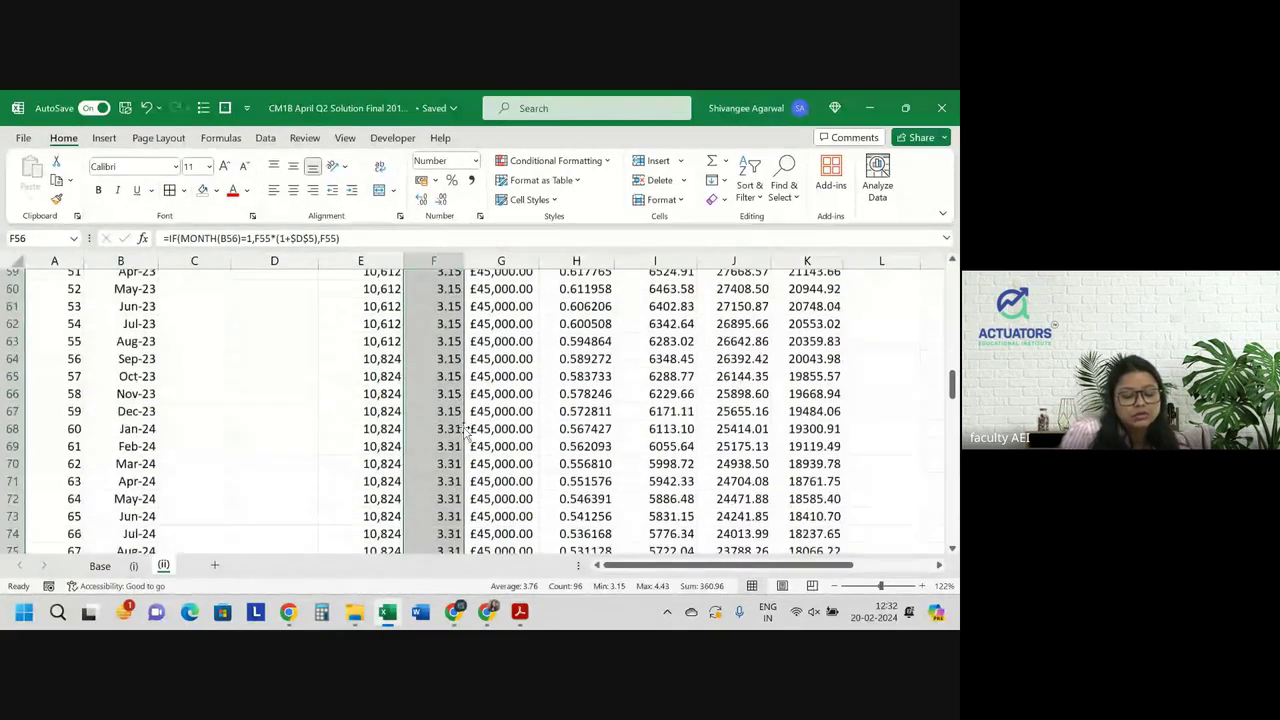
scroll(466, 432, down, 4)
scroll(466, 432, down, 3)
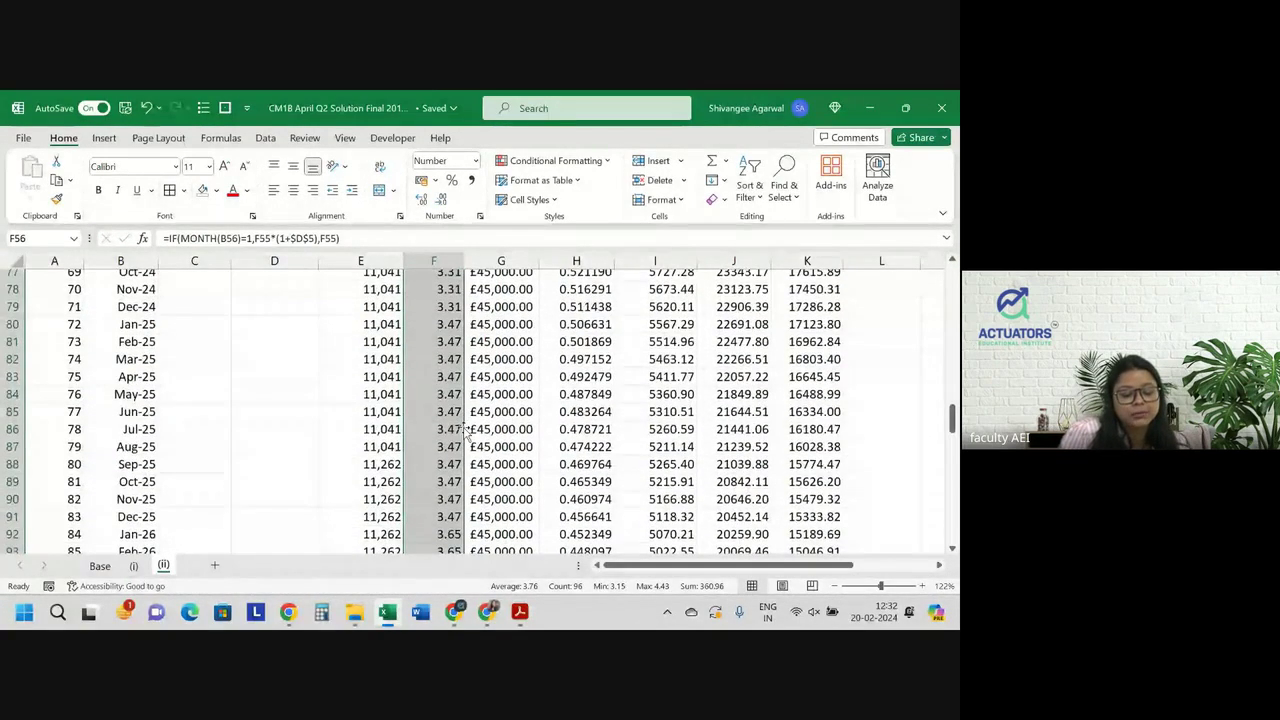
scroll(466, 432, down, 6)
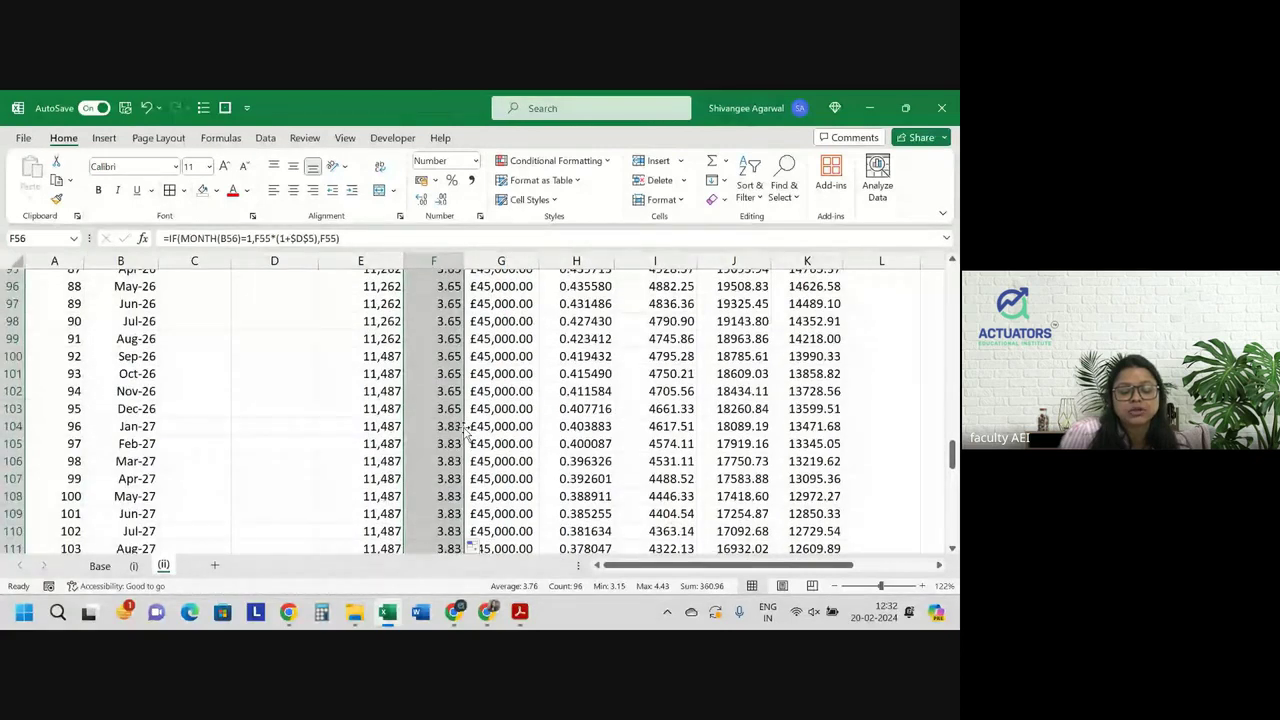
scroll(466, 432, down, 10)
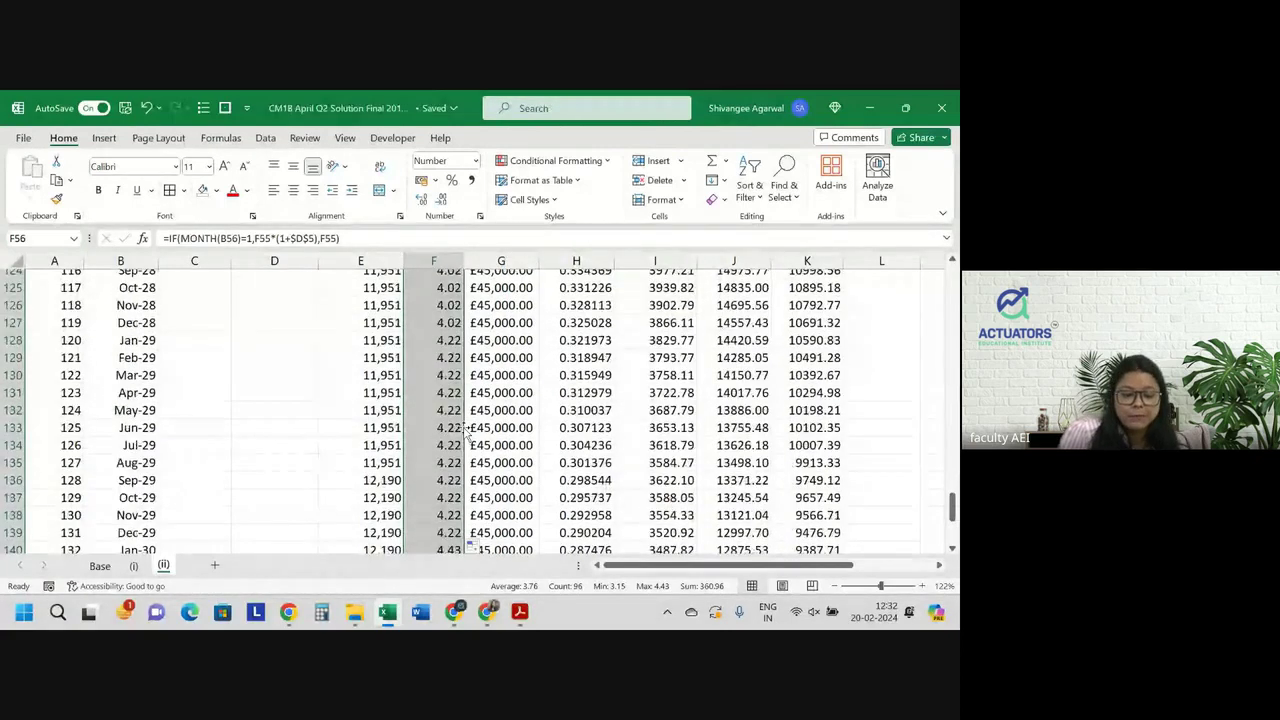
scroll(466, 432, up, 20)
scroll(466, 432, up, 4)
scroll(466, 432, up, 10)
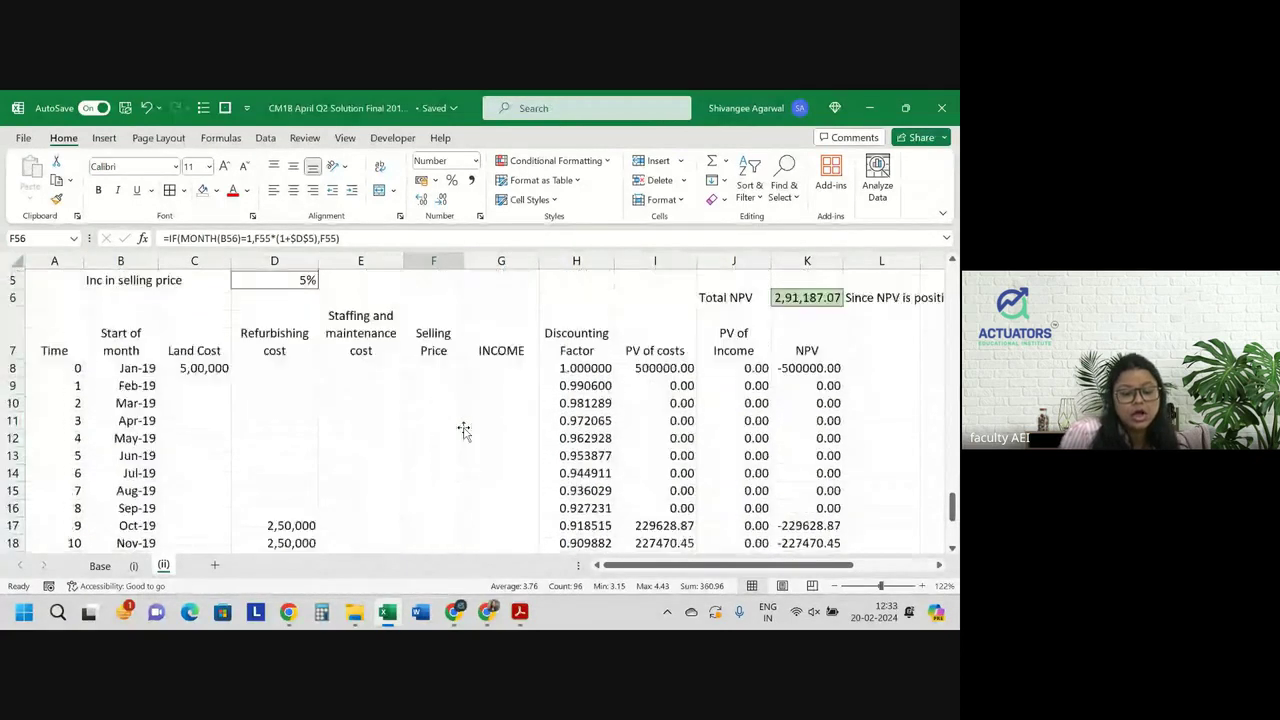
scroll(466, 432, down, 2)
scroll(463, 430, down, 2)
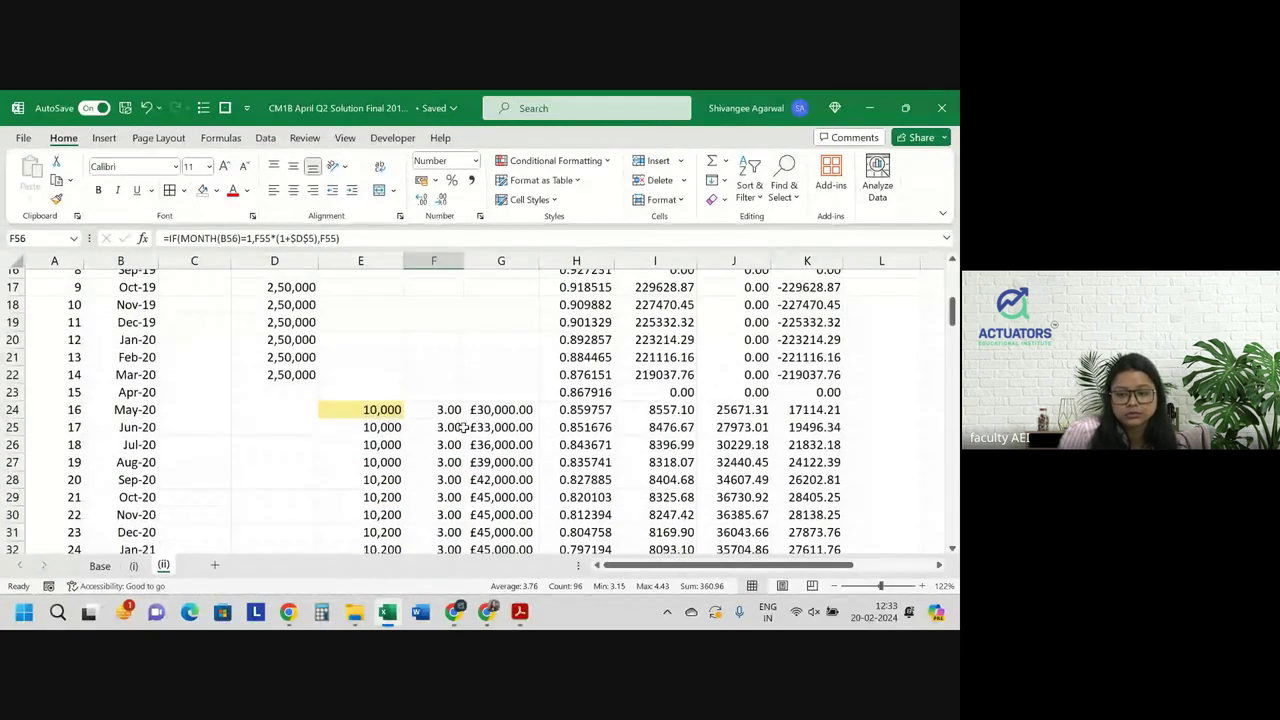
click(513, 410)
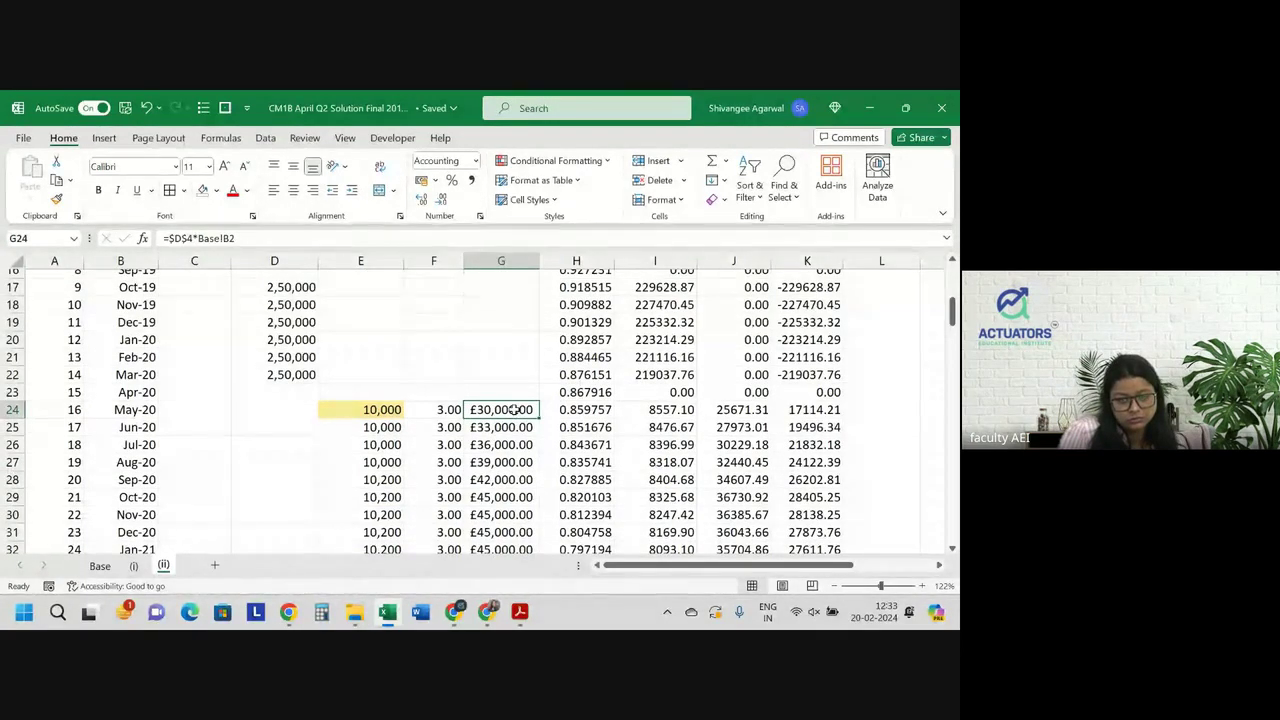
double_click(513, 410)
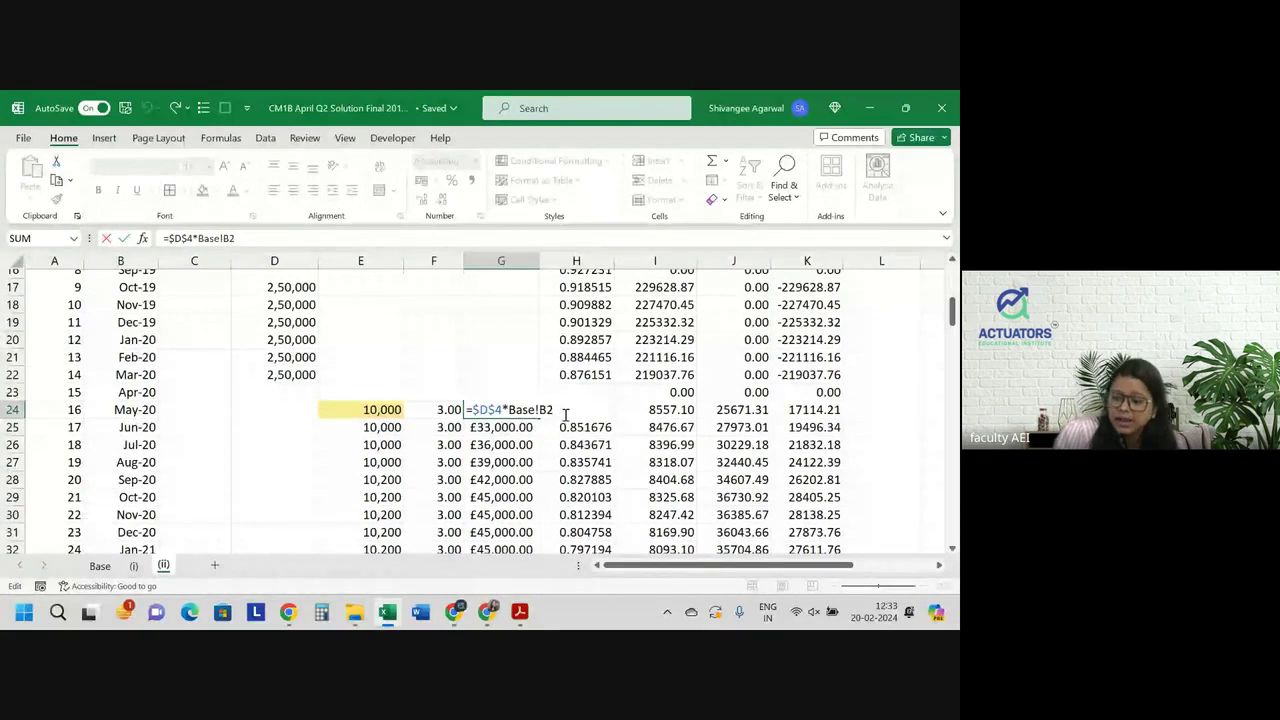
key(Return)
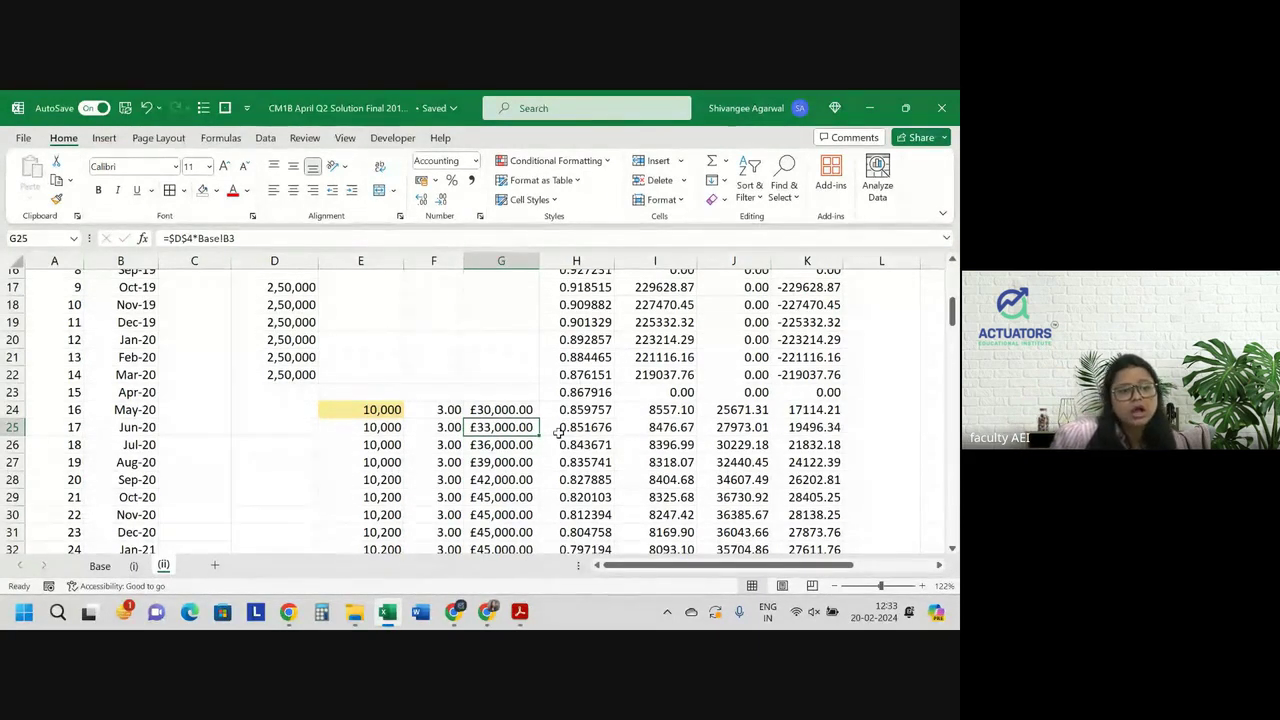
Delete the Selling Price column so income returns to column F
click(438, 260)
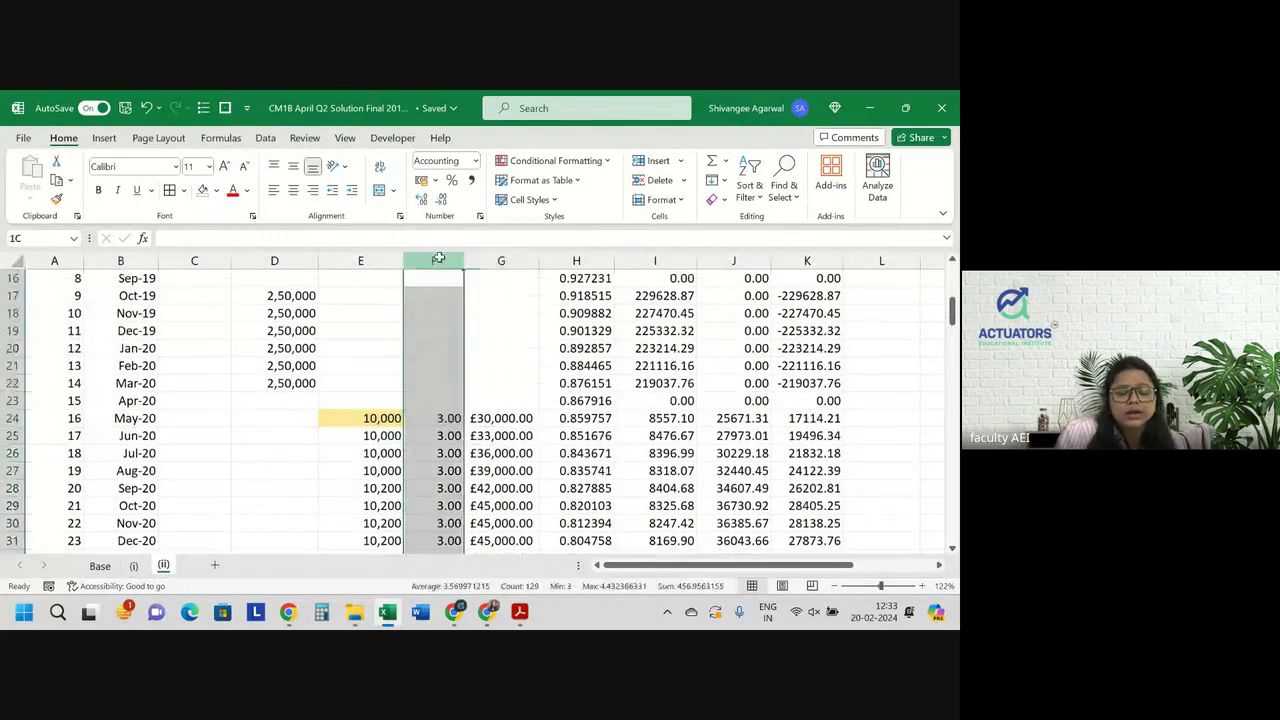
key(ctrl+minus)
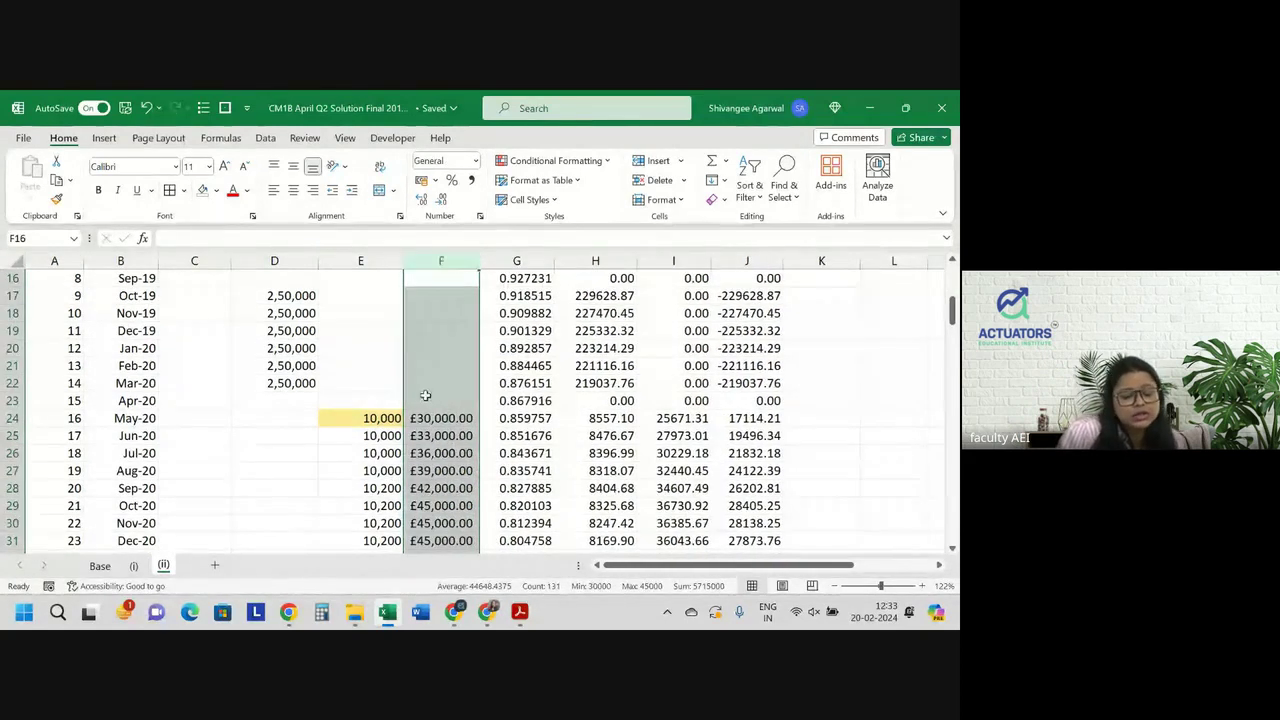
click(440, 418)
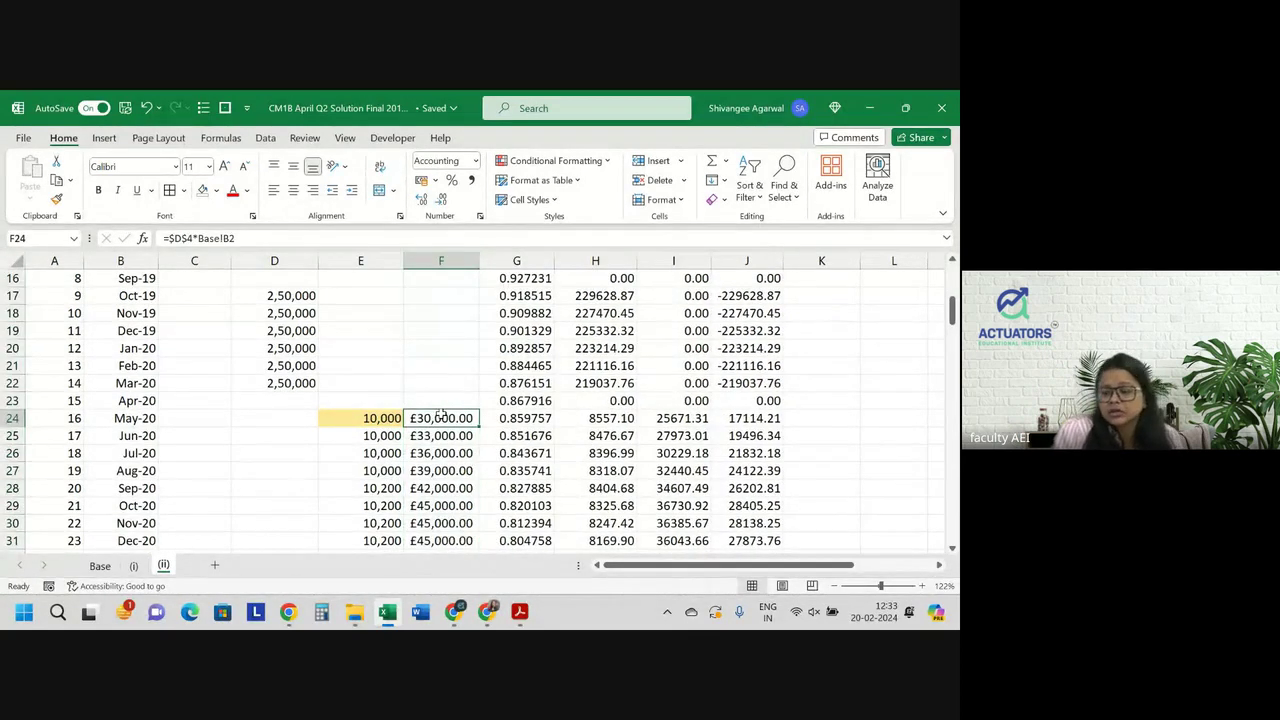
scroll(441, 444, down, 4)
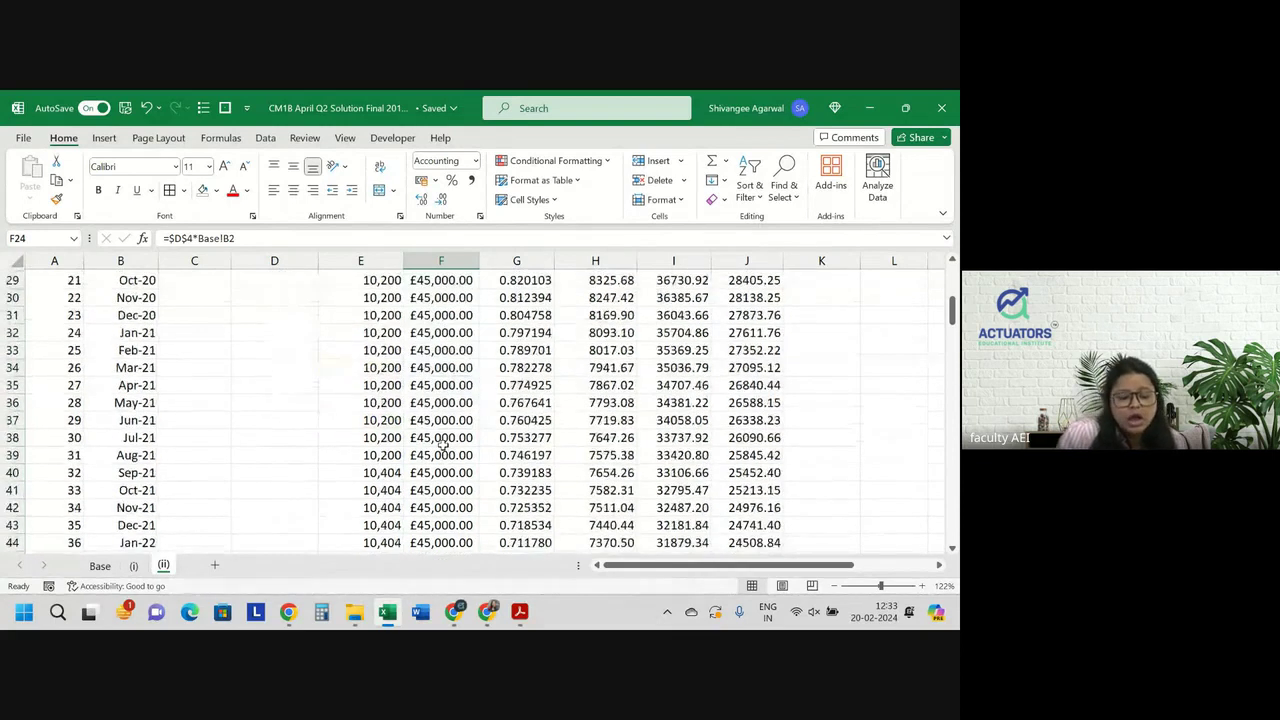
scroll(441, 444, down, 4)
scroll(441, 444, down, 2)
scroll(441, 444, down, 3)
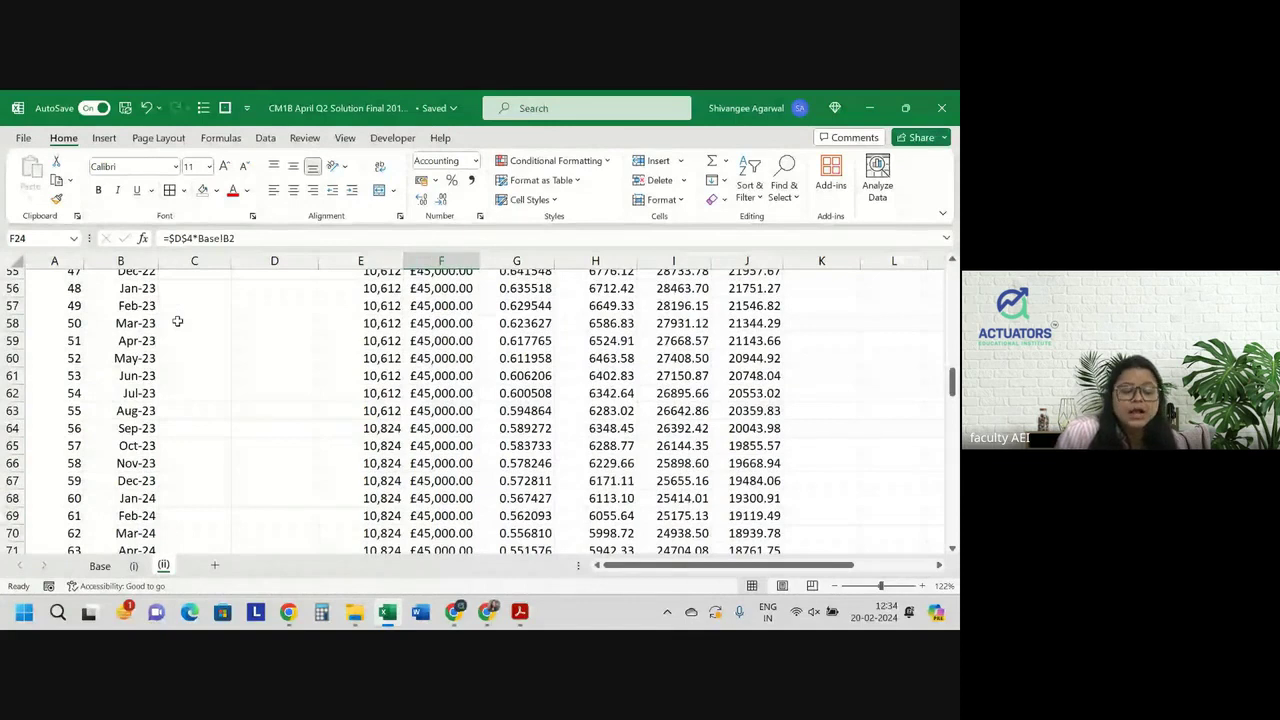
scroll(177, 321, up, 1)
drag(177, 328, 448, 328)
Clear F56 and begin =IF(MONTH(B56)=1,F55*(1+ for the January test
click(448, 326)
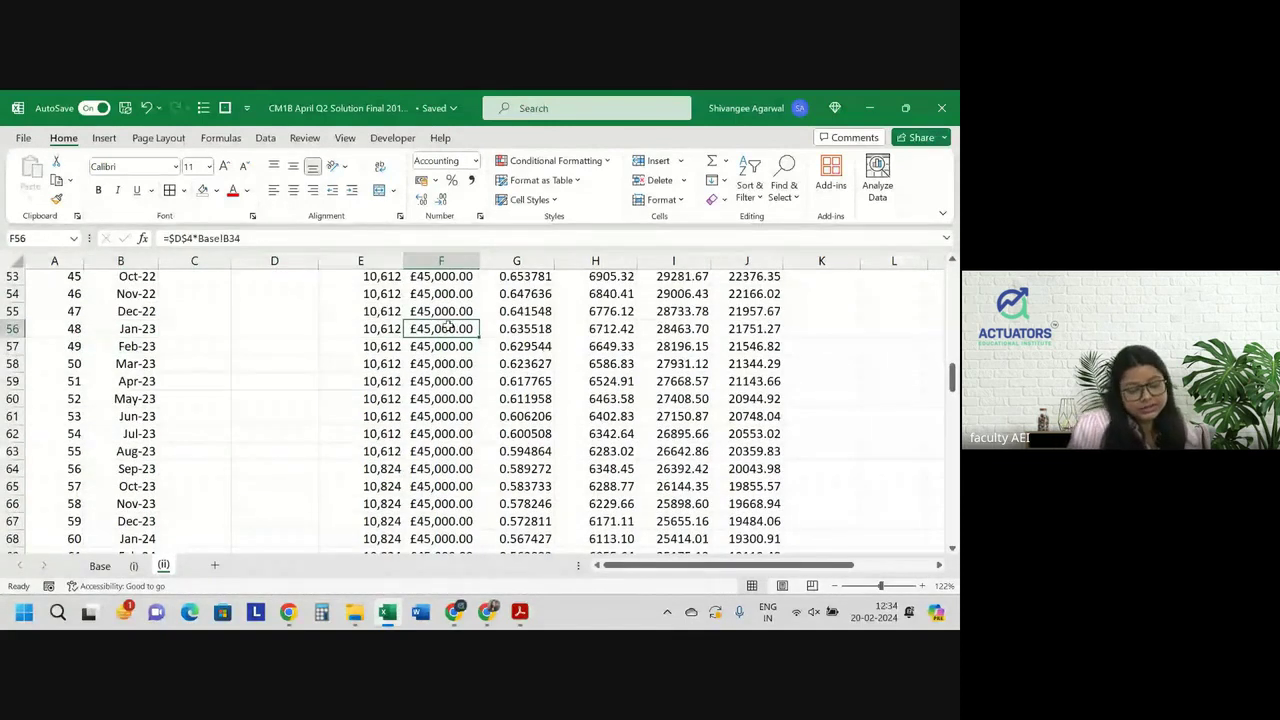
key(Delete)
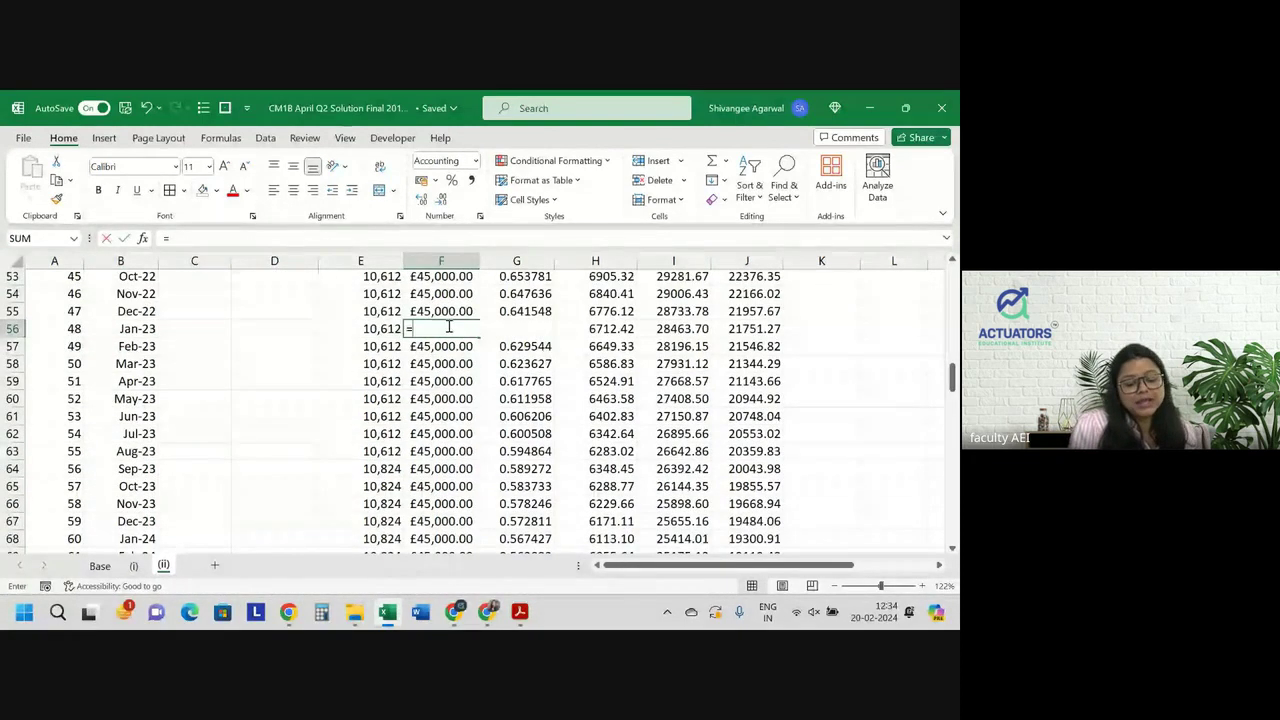
text(=if()
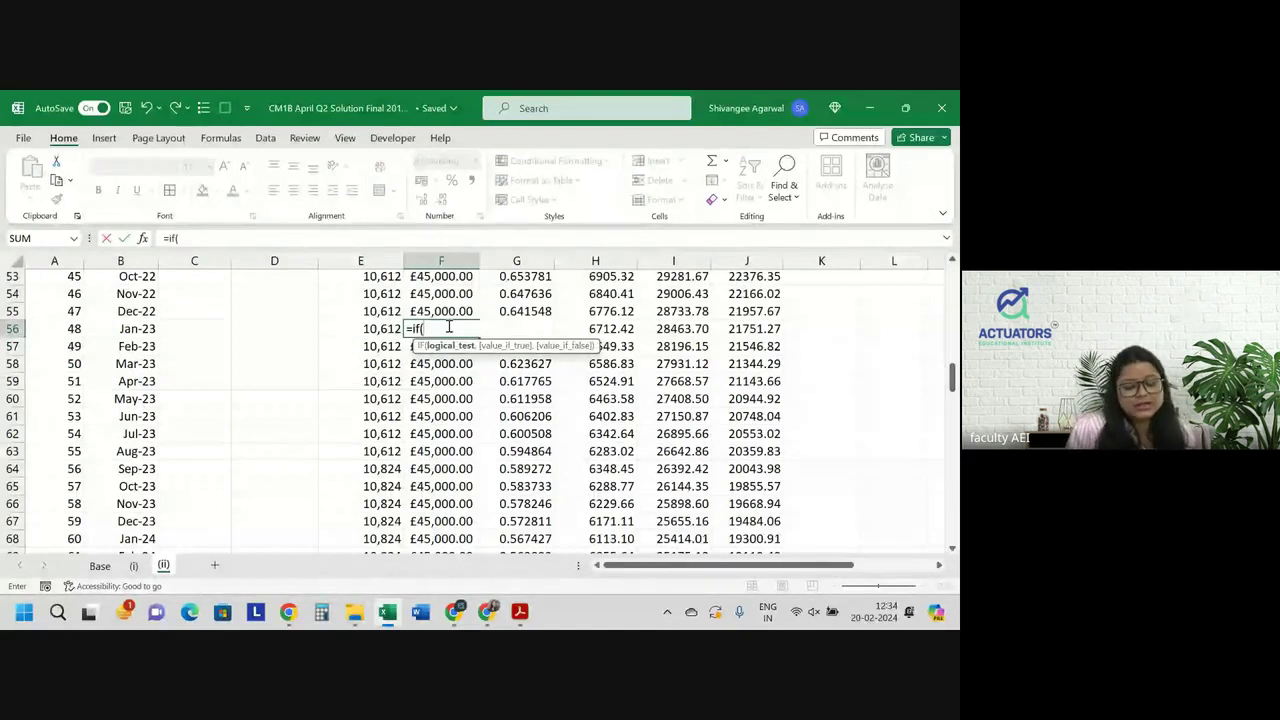
text(mon)
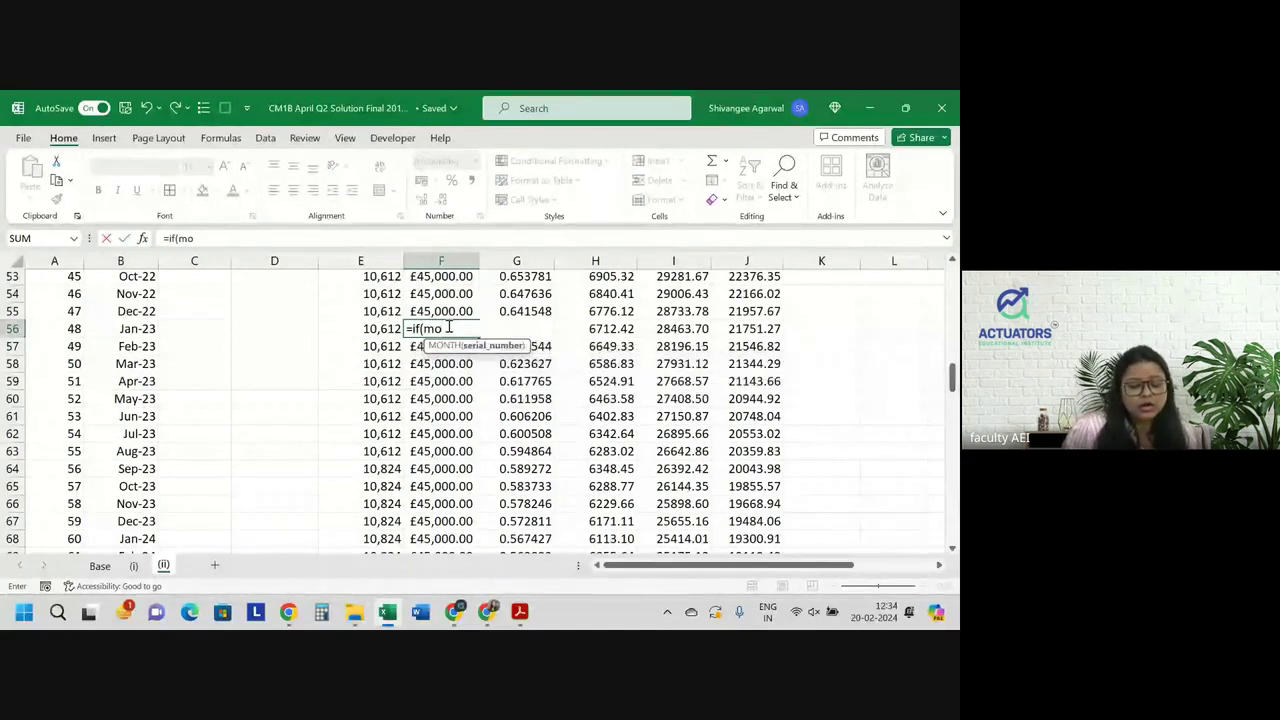
key(Tab)
key(Left)
key(Left)
key(Left)
key(Left)
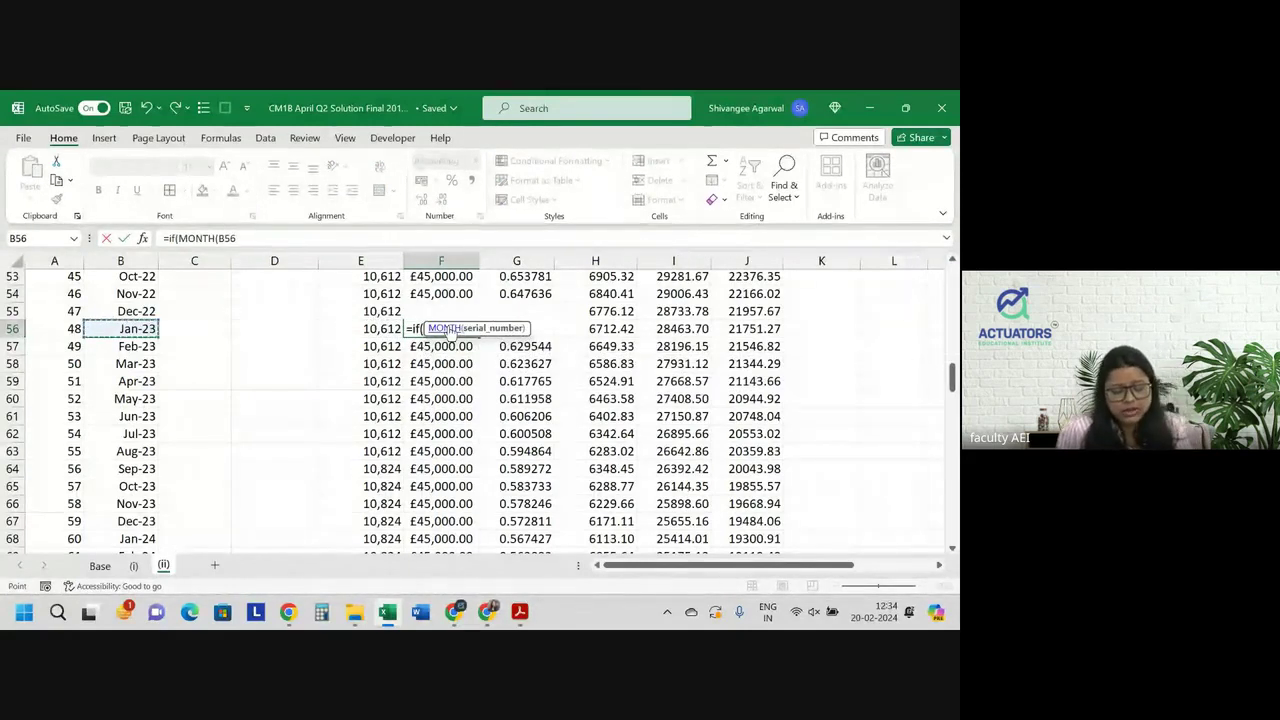
text()=1,)
key(Up)
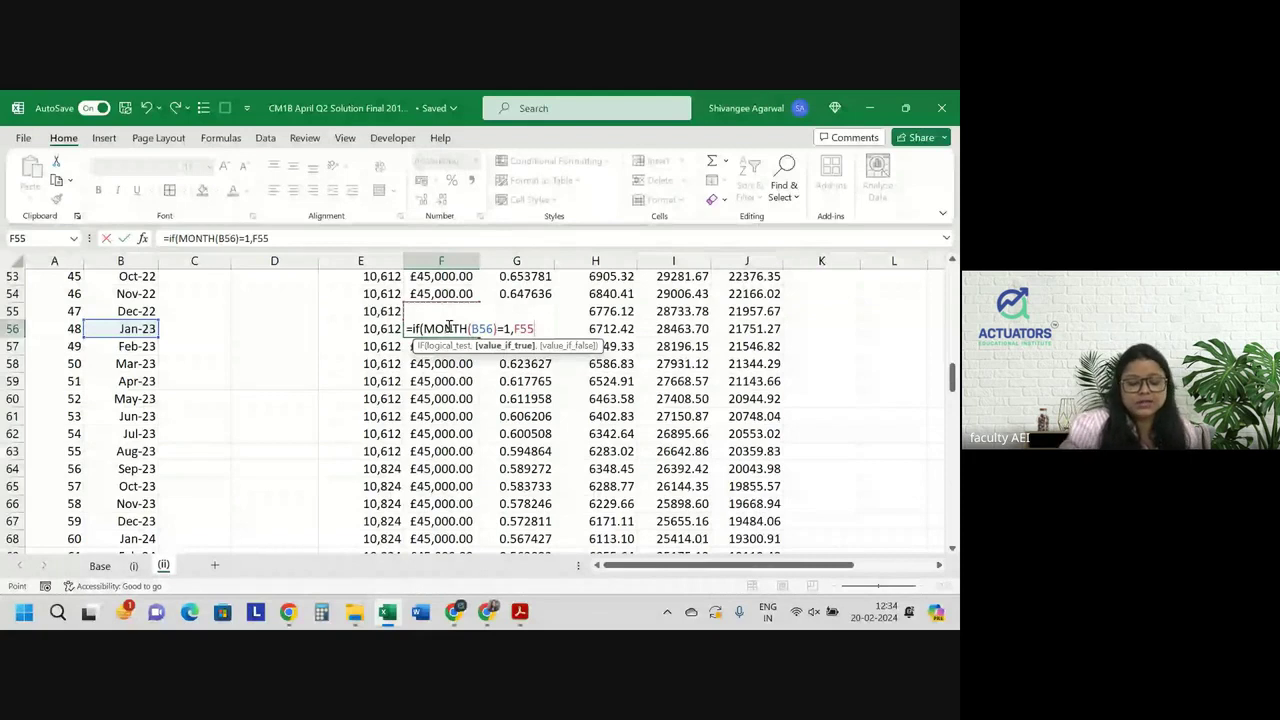
text(*(1+)
Finish the formula with absolute $D$5 and fill it down, showing £47,250.00 from Jan-23
key(Up)
key(Up)
key(Up)
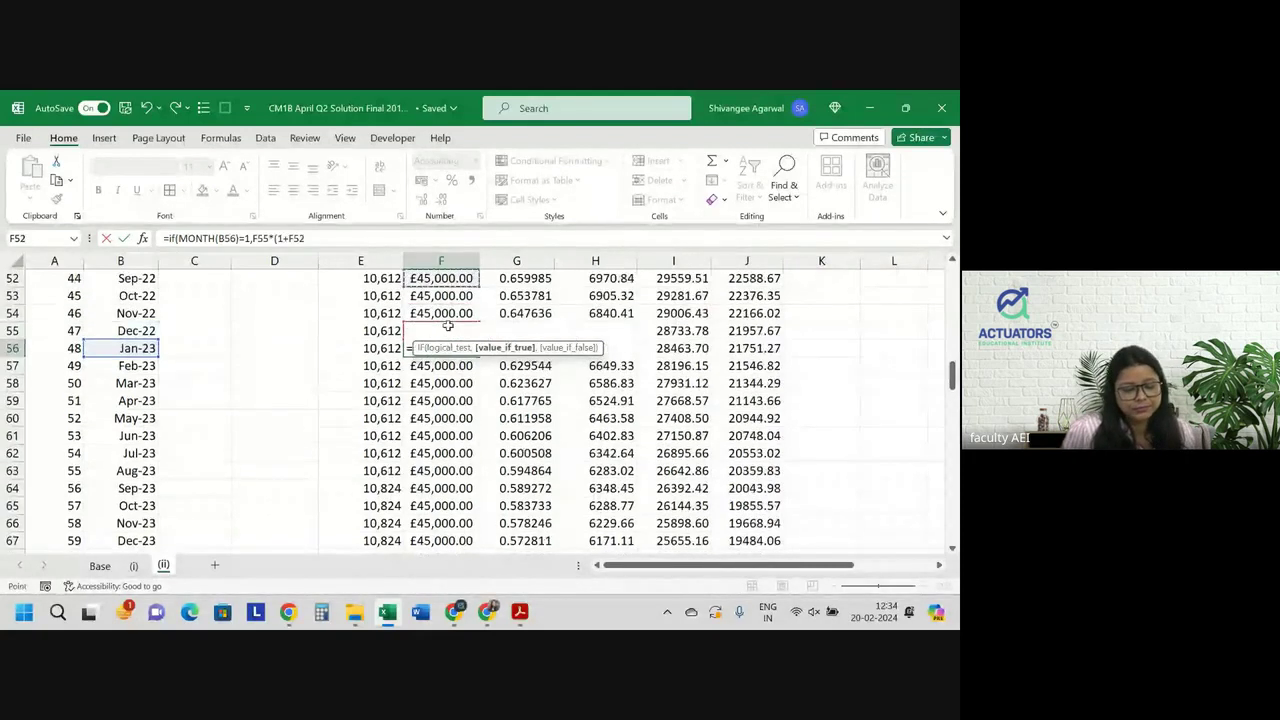
key(ctrl+Up)
key(Up)
scroll(447, 327, up, 1)
scroll(447, 327, up, 4)
click(446, 320)
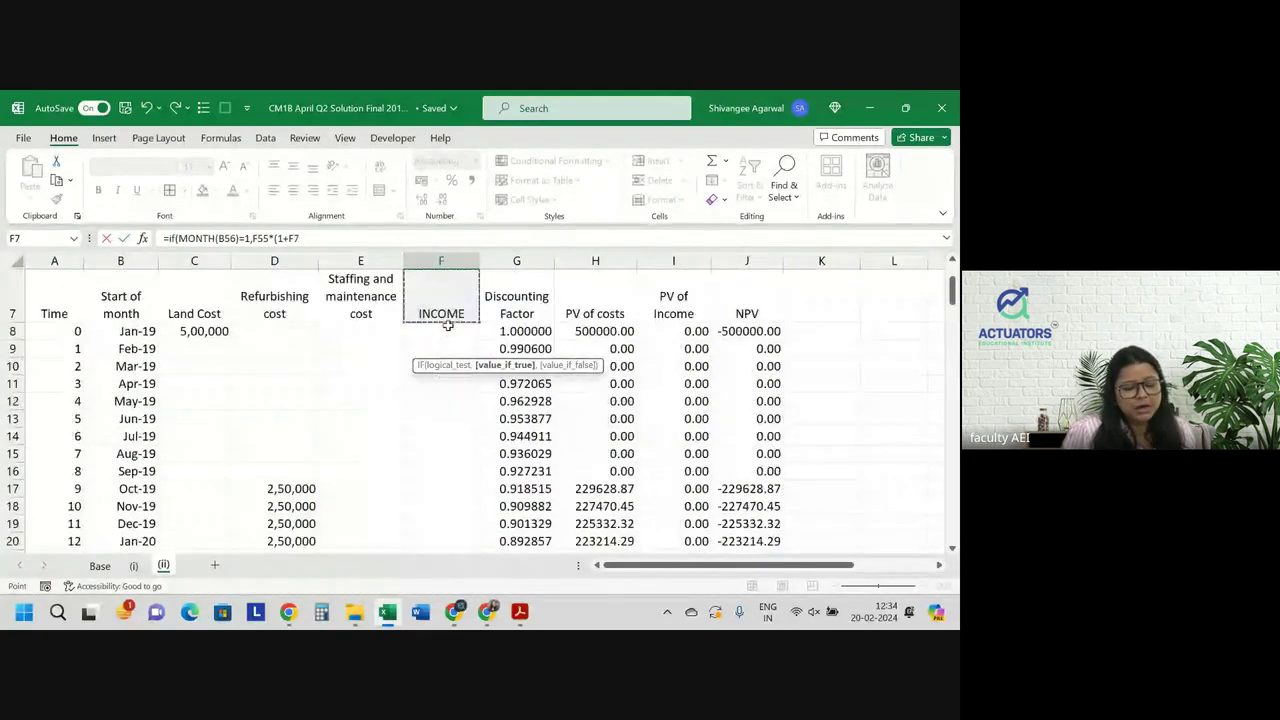
scroll(447, 325, up, 2)
key(Up)
key(Up)
key(Left)
key(Left)
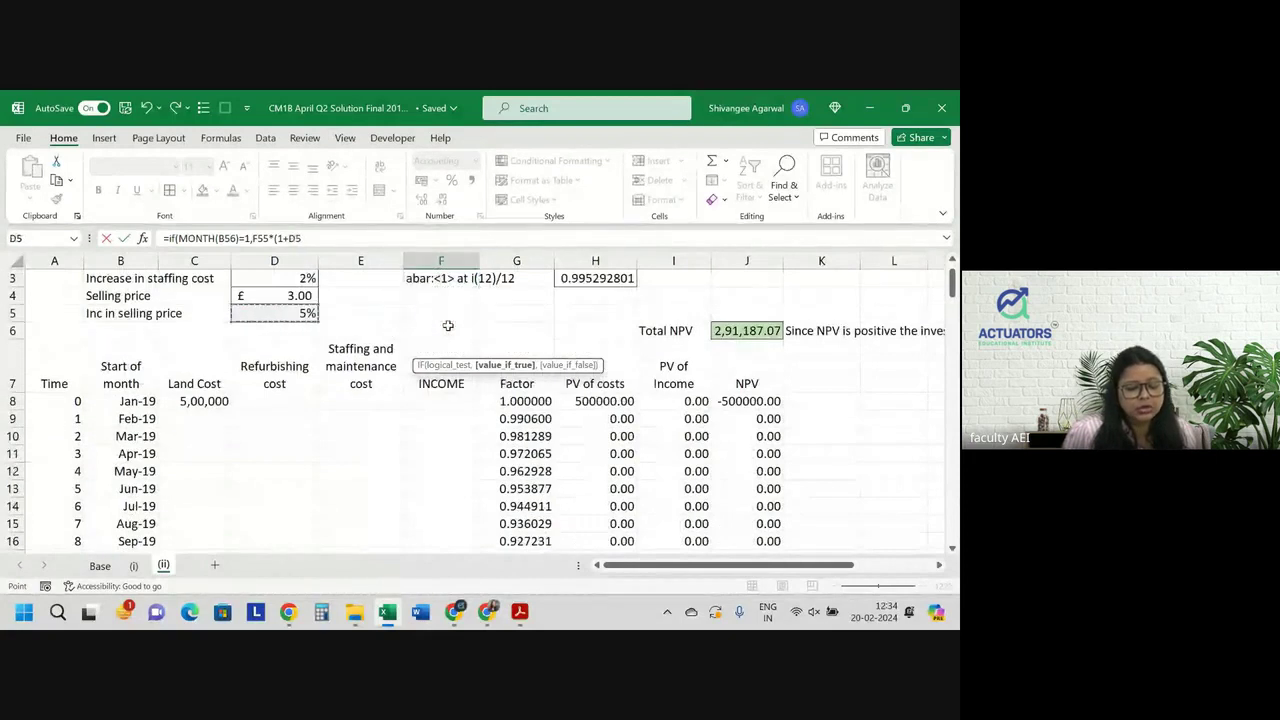
key(F4)
scroll(447, 325, down, 1)
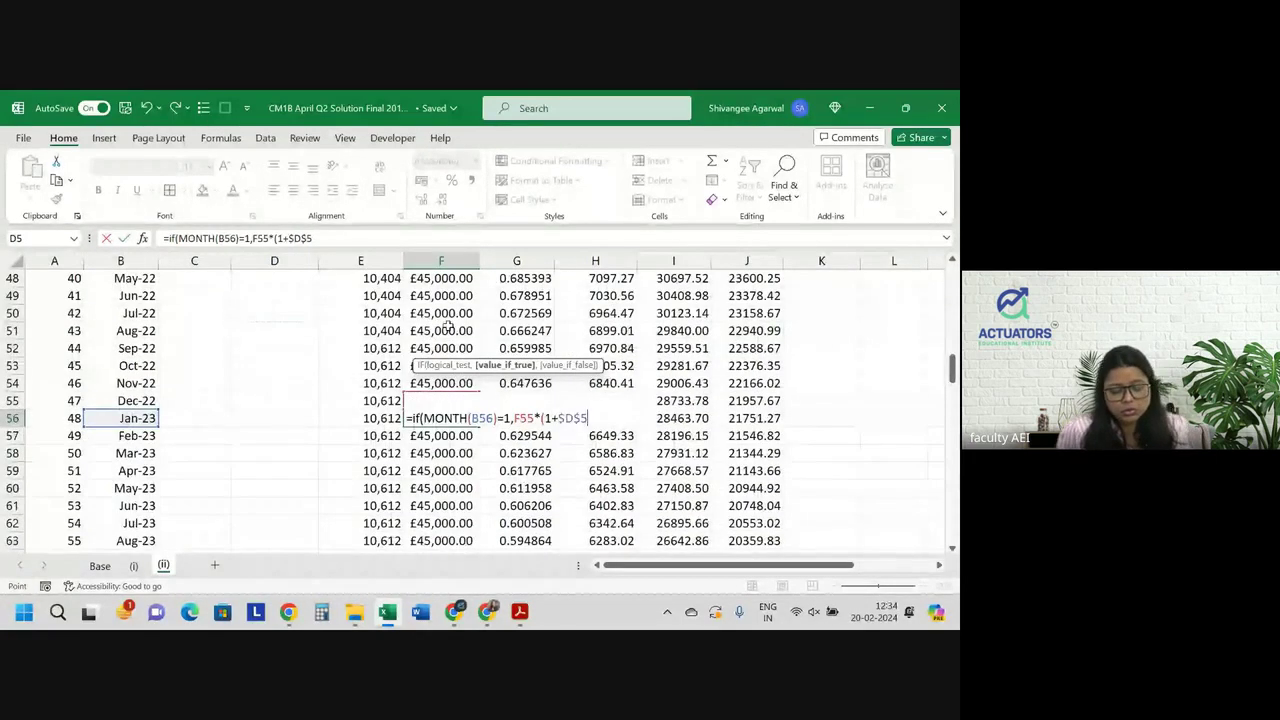
text(),)
key(Up)
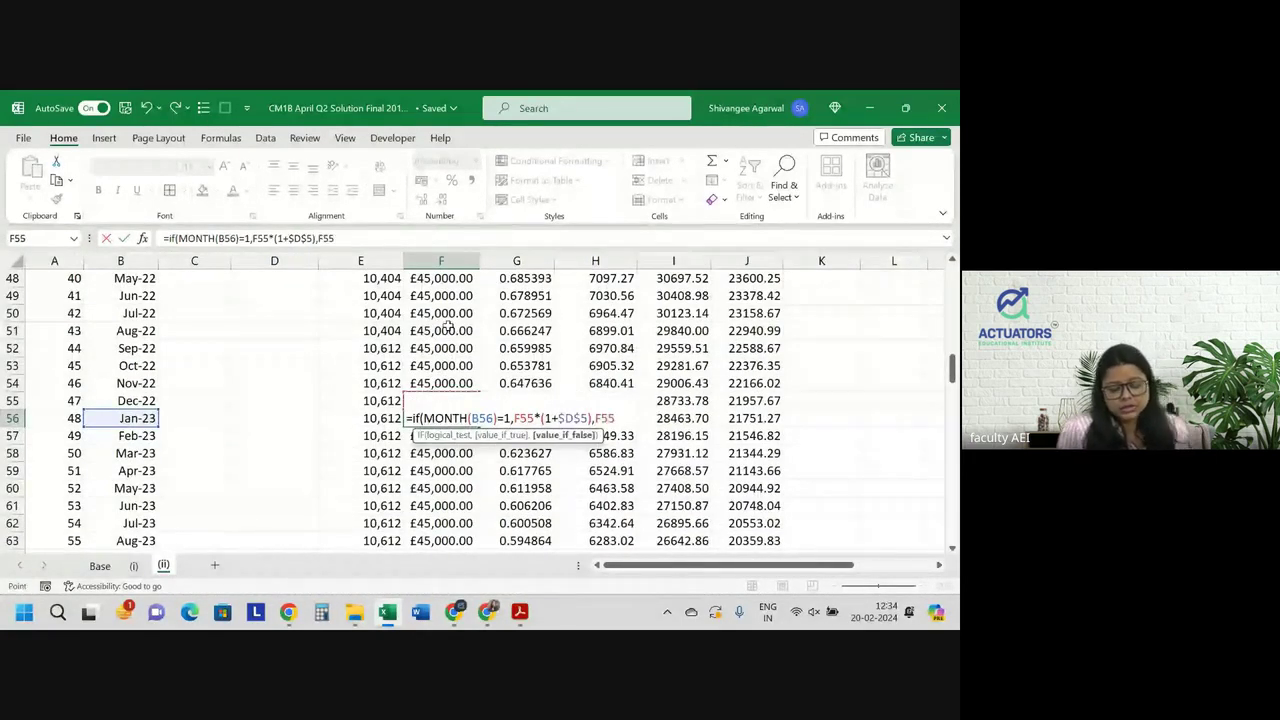
key(Return)
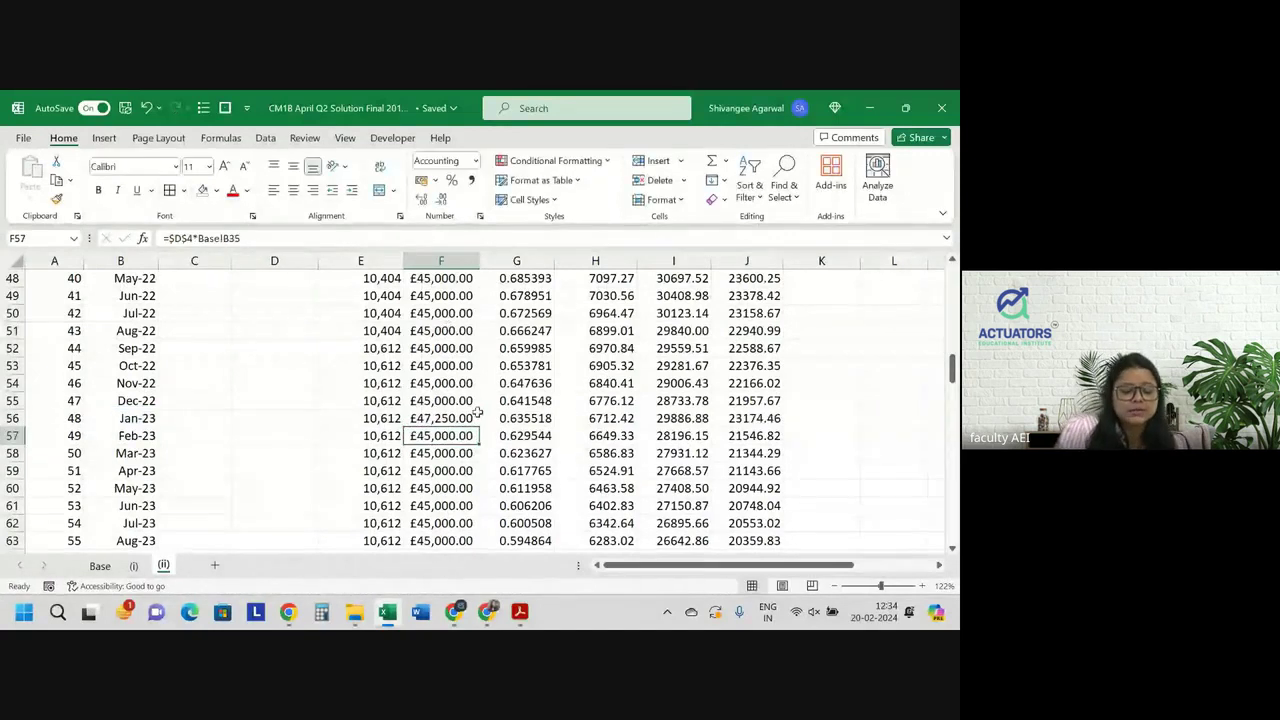
click(466, 418)
double_click(479, 427)
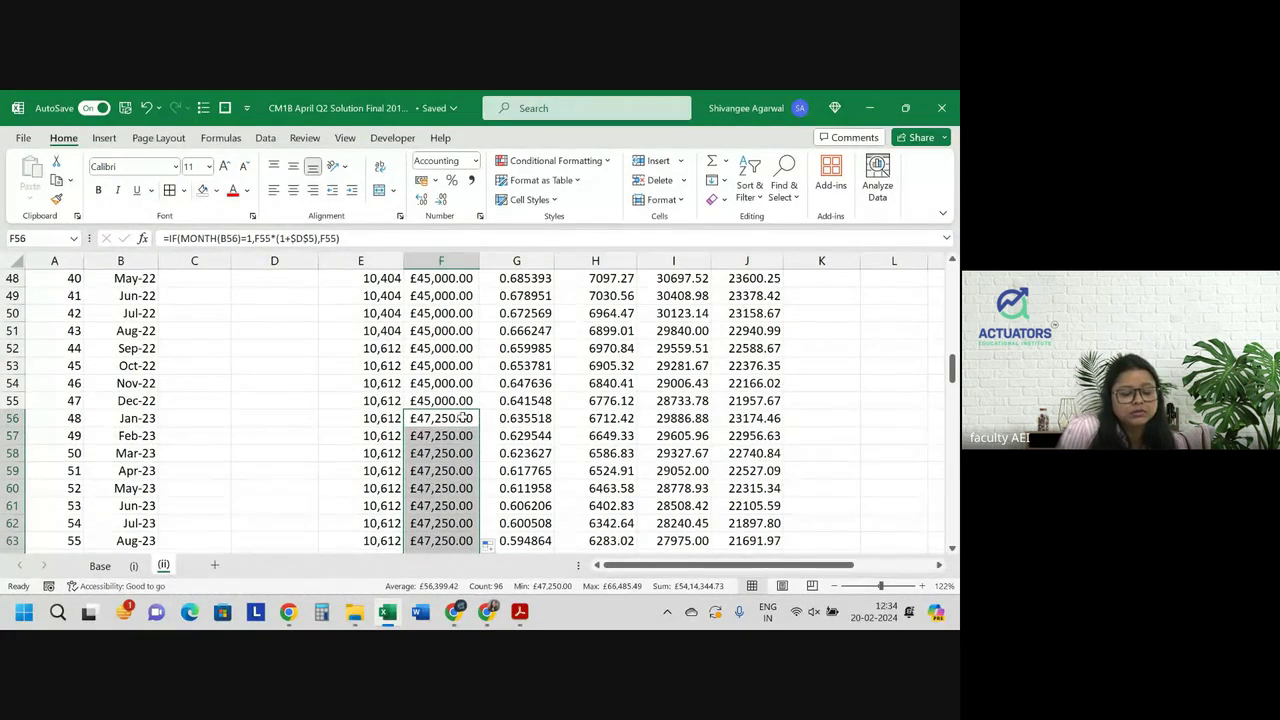
Shade cell F56 yellow
click(463, 418)
click(217, 190)
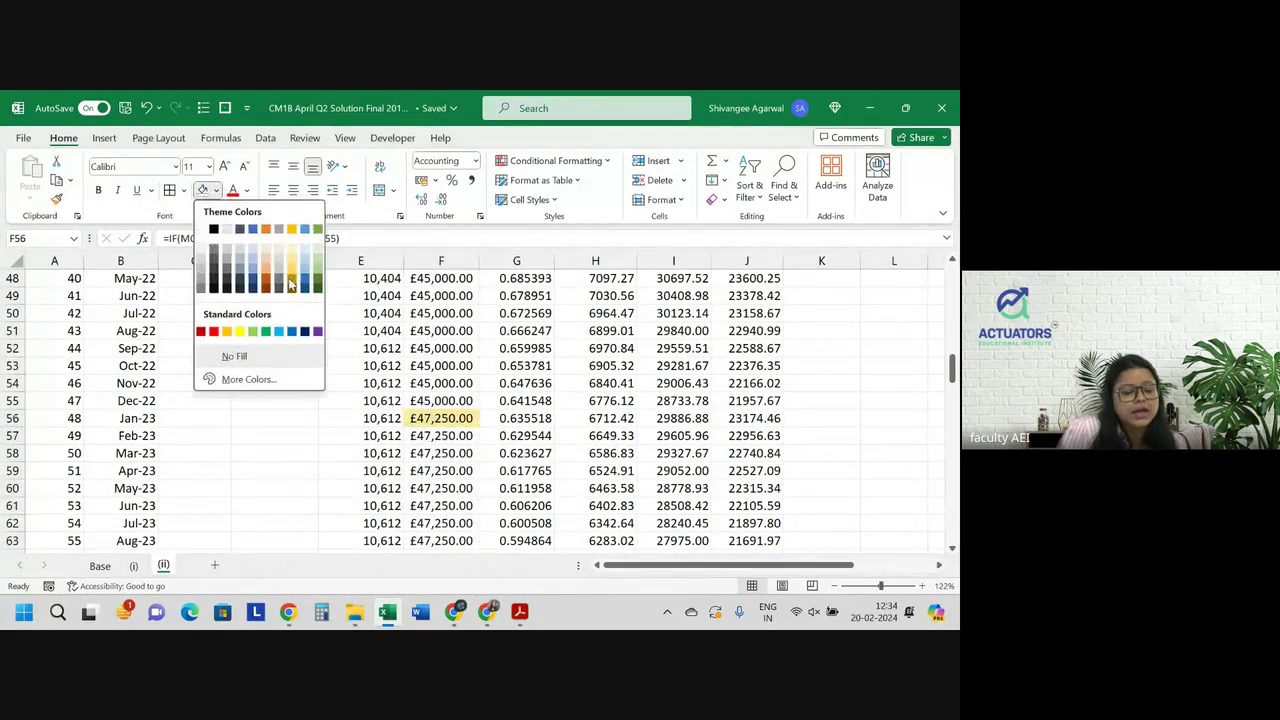
click(243, 331)
Check the Total NPV in J6, now 6,84,209.14
click(395, 384)
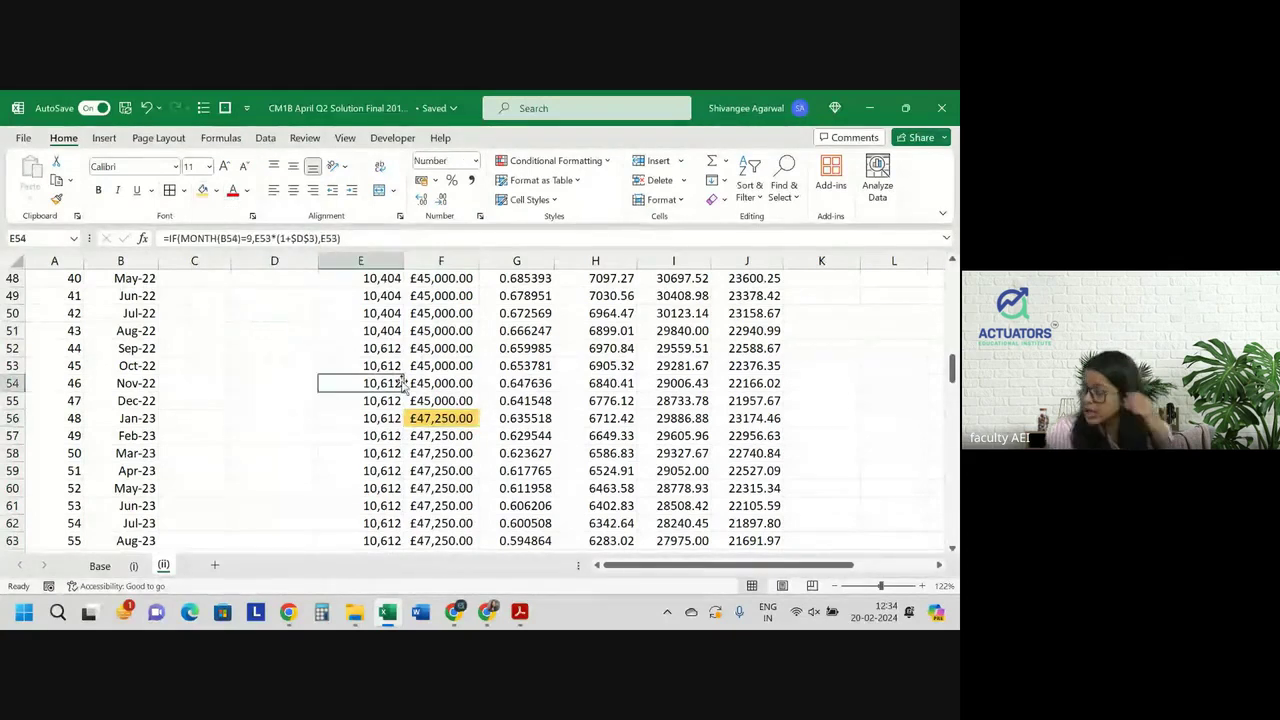
scroll(402, 385, up, 16)
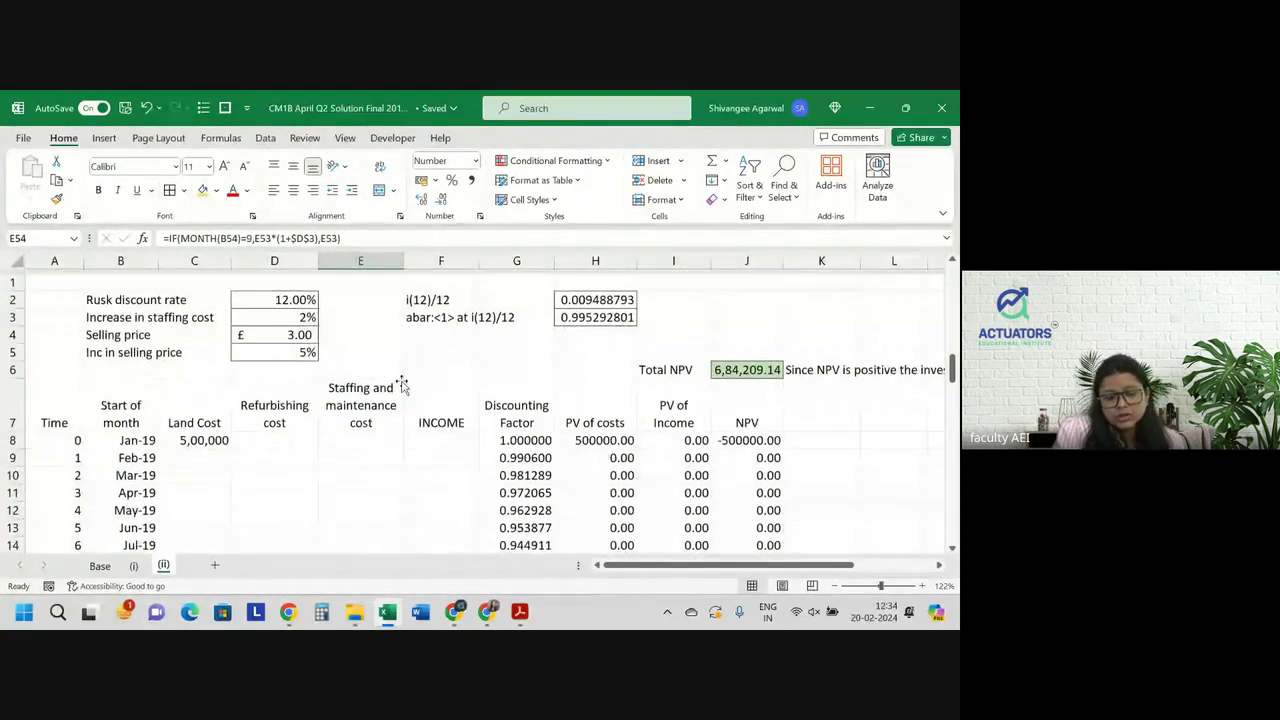
click(762, 378)
click(756, 365)
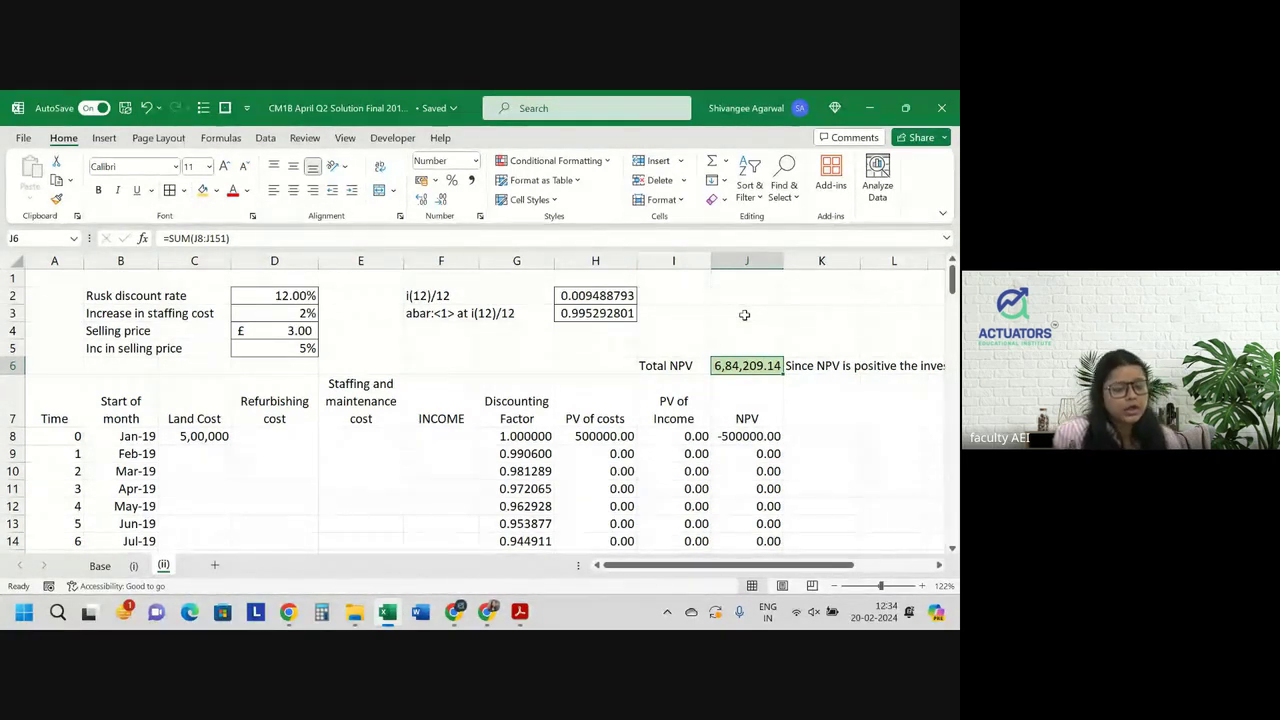
Review the January 5% price-rise formula in F56
scroll(744, 315, down, 1)
scroll(744, 315, down, 5)
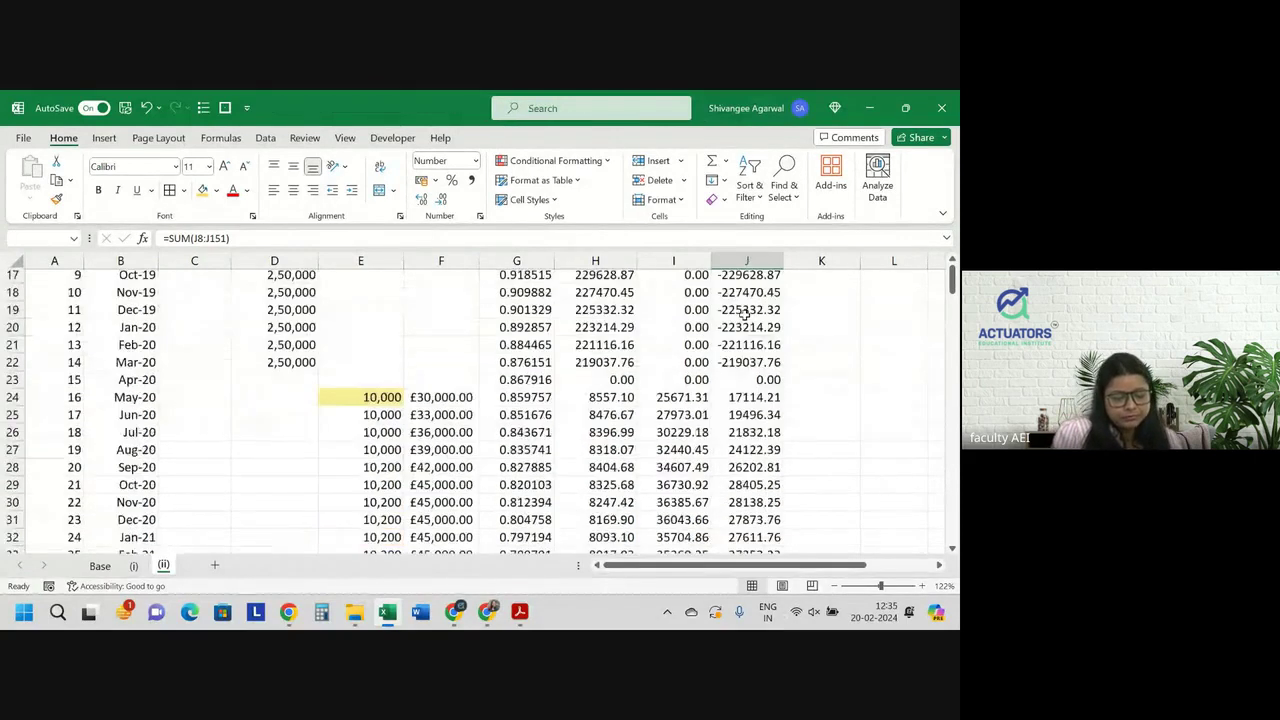
scroll(700, 350, down, 1)
scroll(600, 400, down, 2)
scroll(519, 431, down, 6)
scroll(519, 431, down, 1)
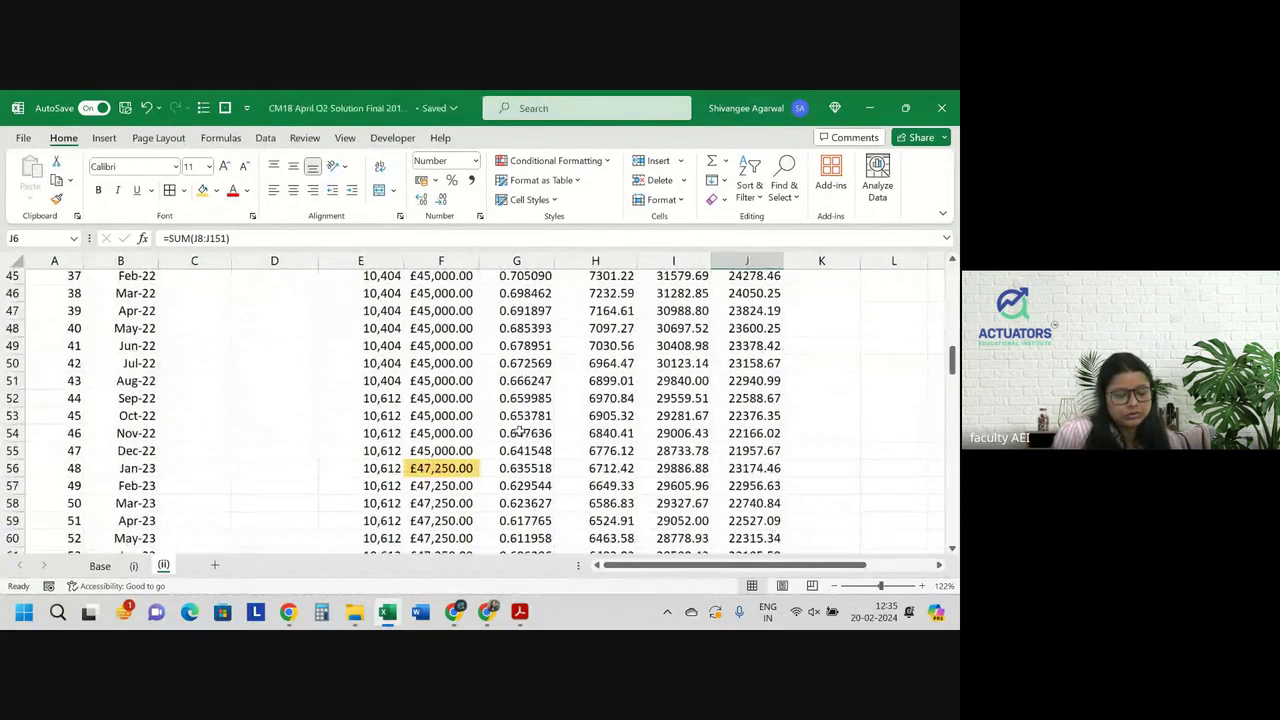
double_click(437, 470)
scroll(437, 470, down, 2)
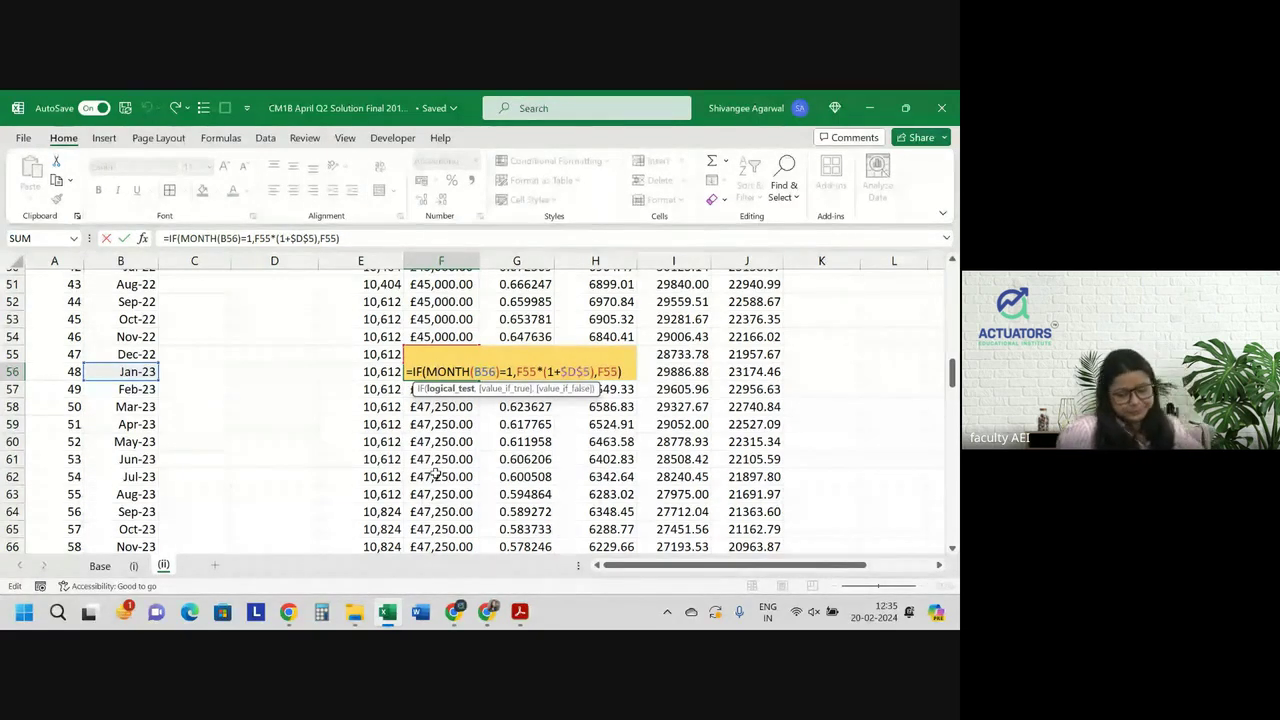
key(Return)
key(alt+Tab)
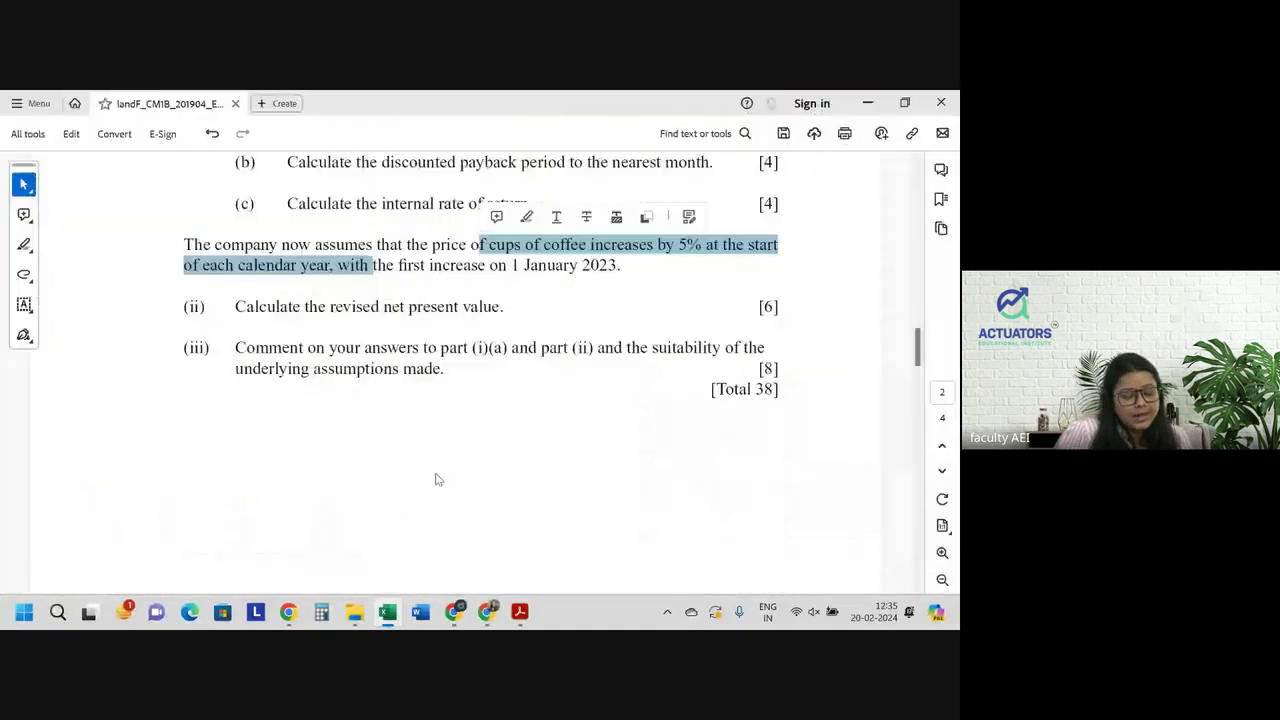
mouse_move(300, 347)
mouse_down()
mouse_move(720, 350)
mouse_move(292, 376)
mouse_move(425, 381)
mouse_up()
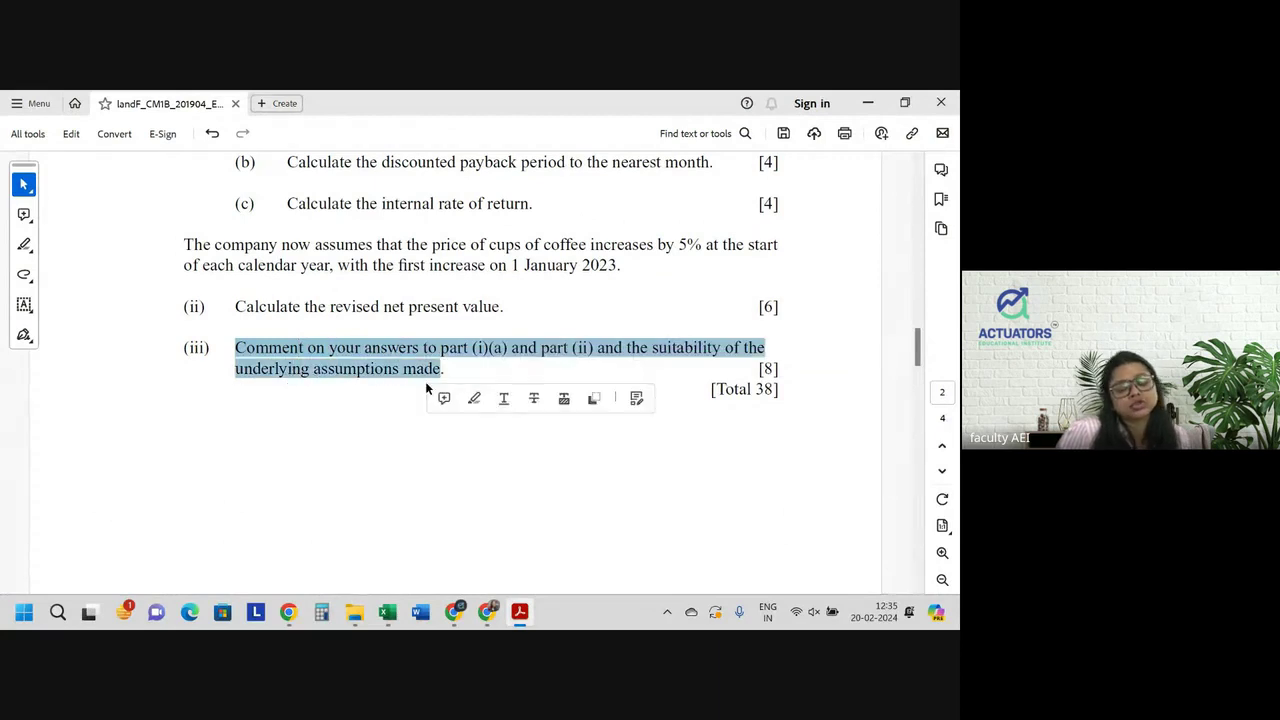
key(alt+Tab)
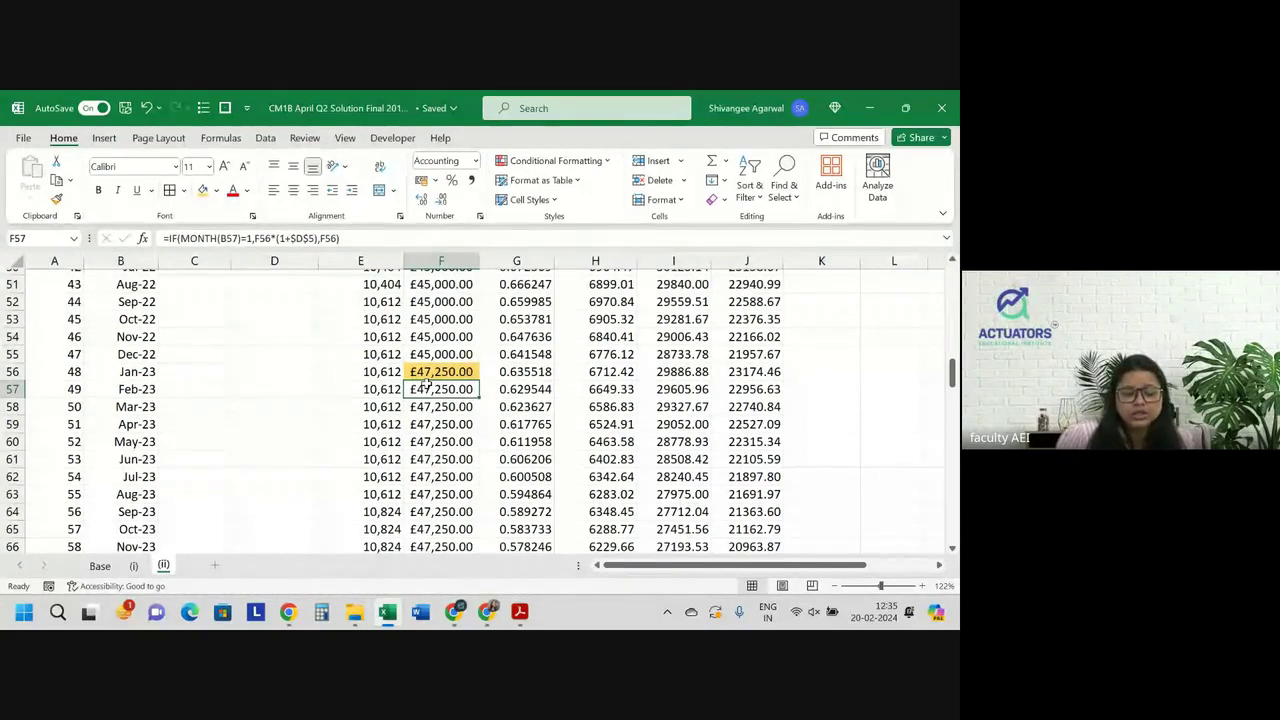
double_click(426, 385)
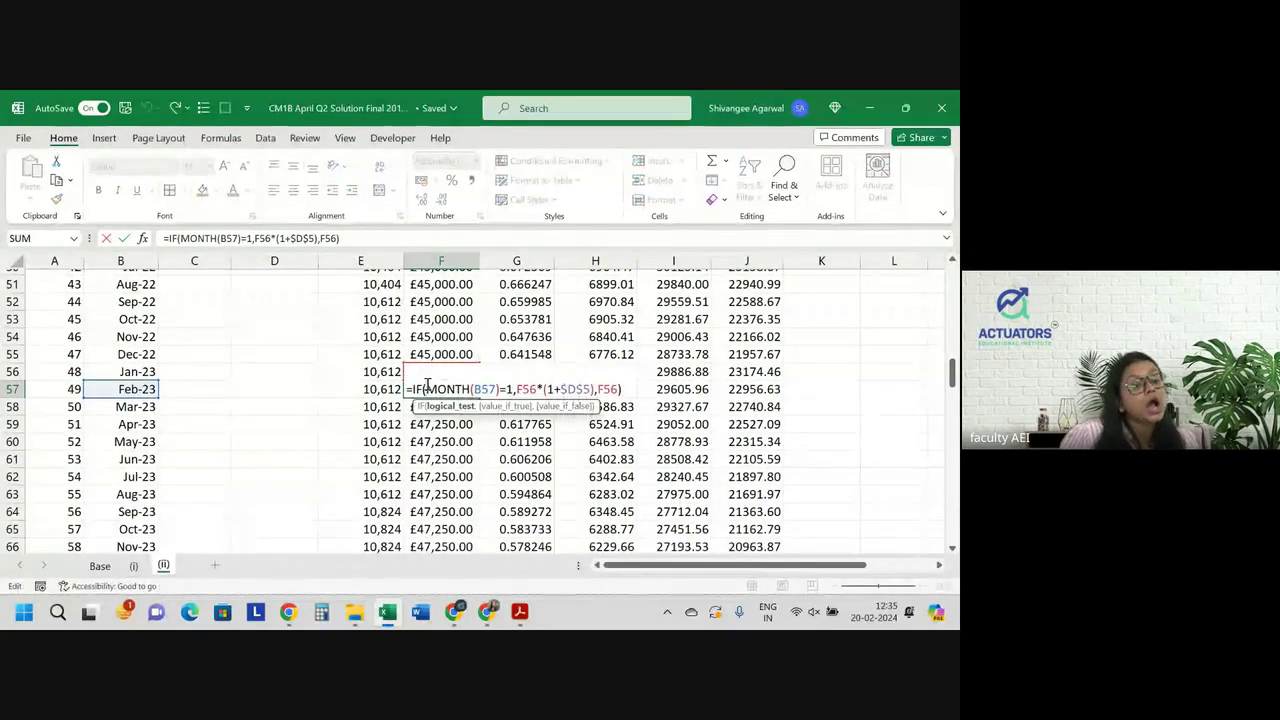
key(Return)
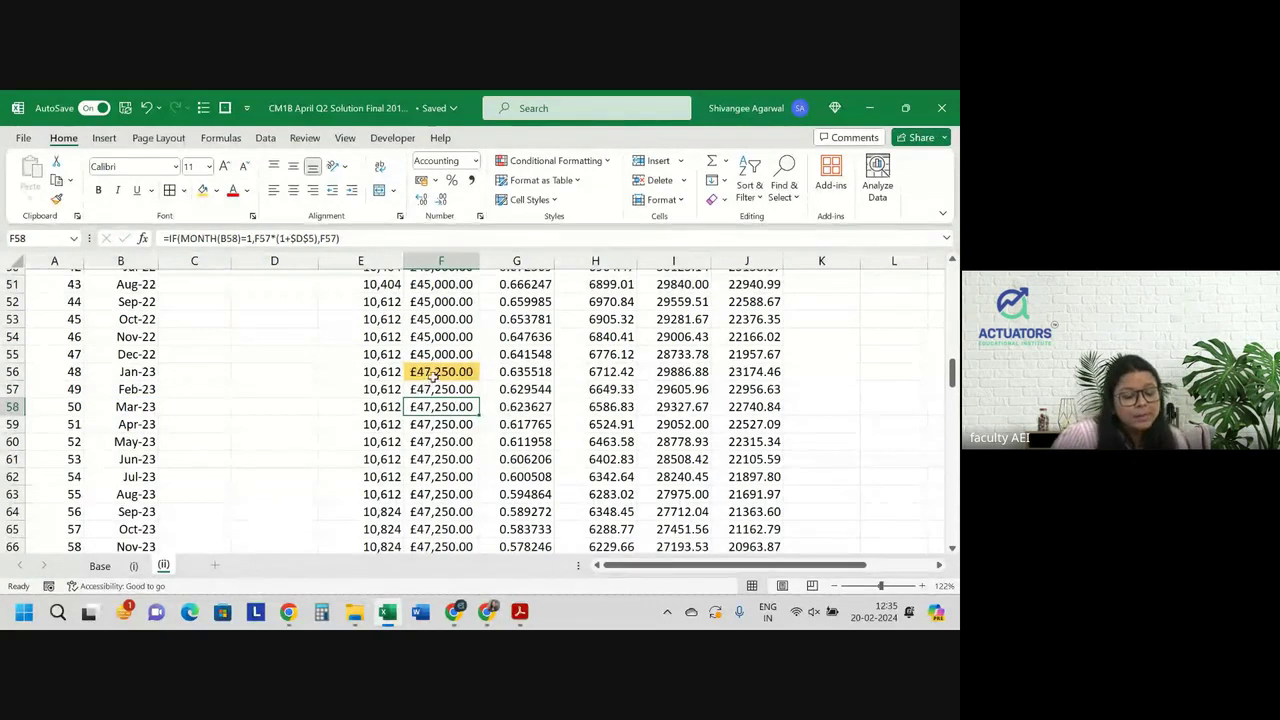
double_click(434, 372)
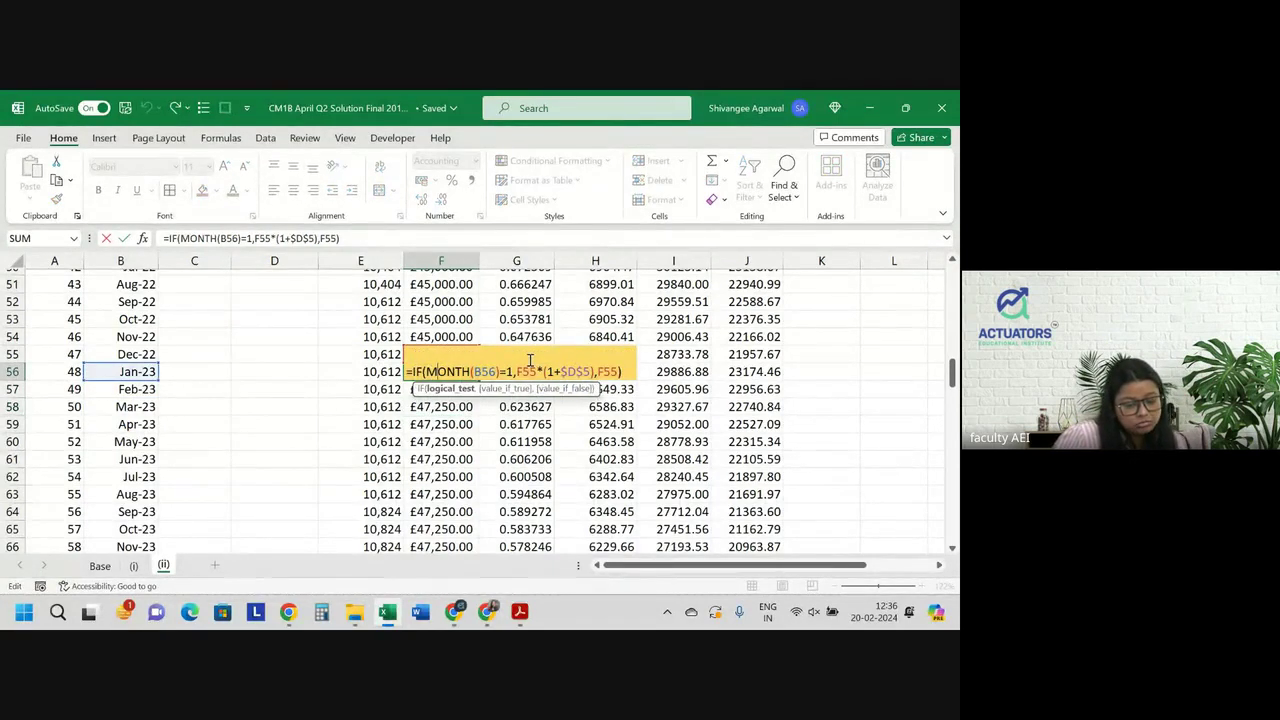
key(Return)
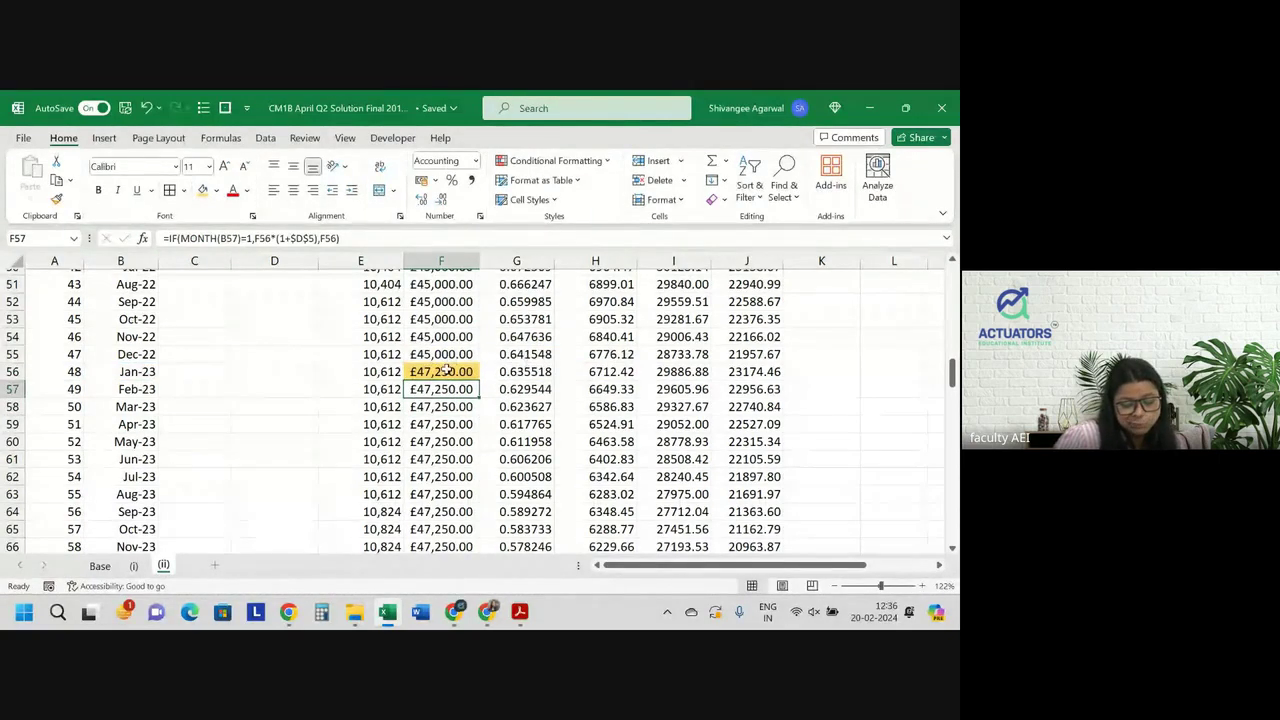
click(447, 369)
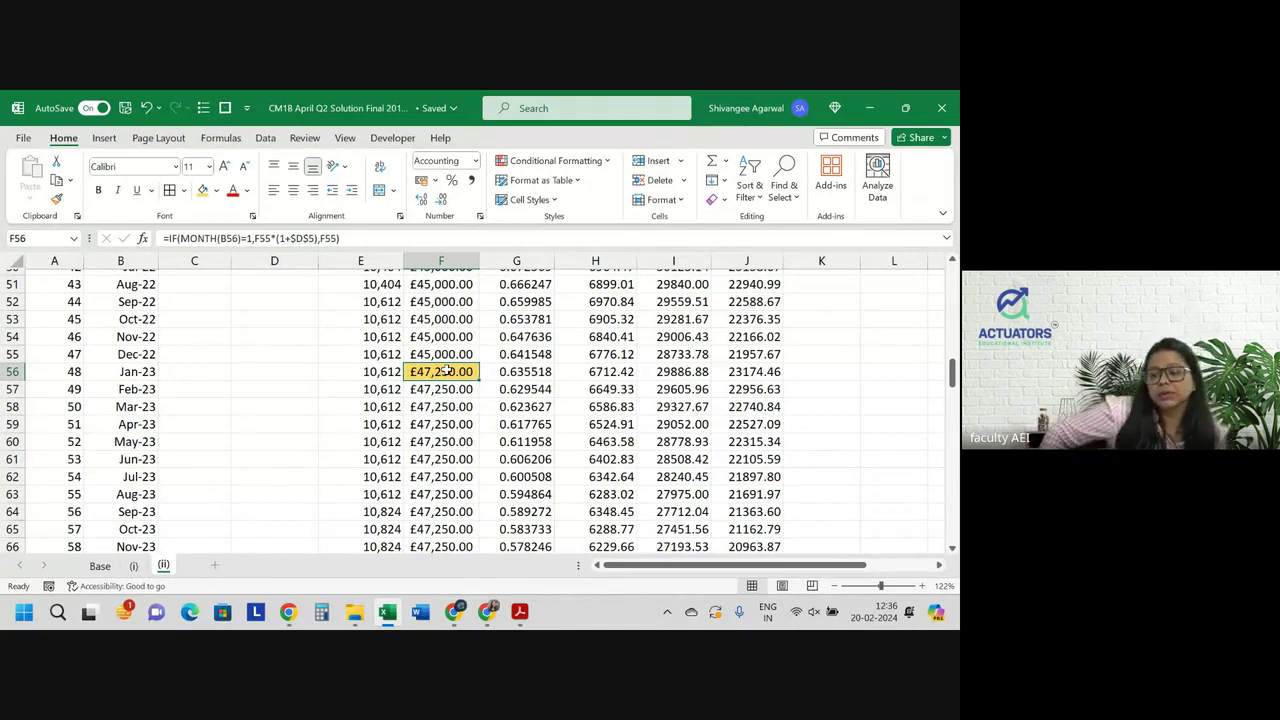
click(442, 352)
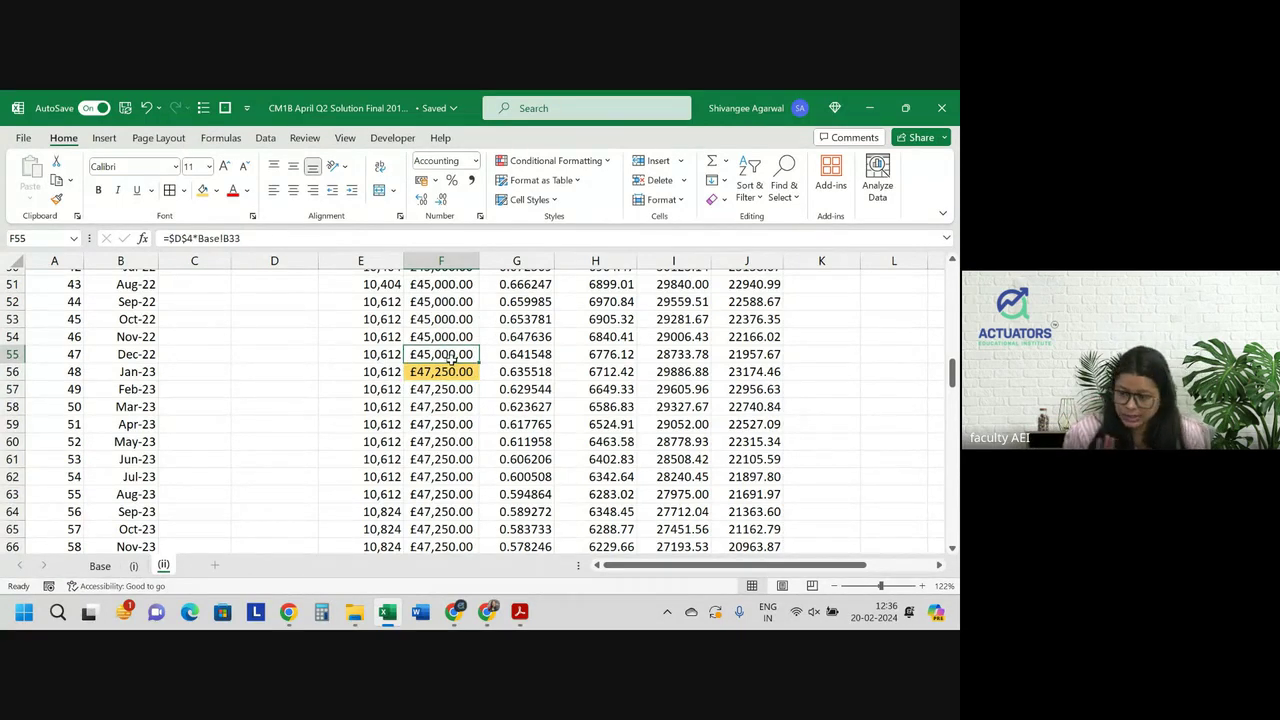
click(451, 373)
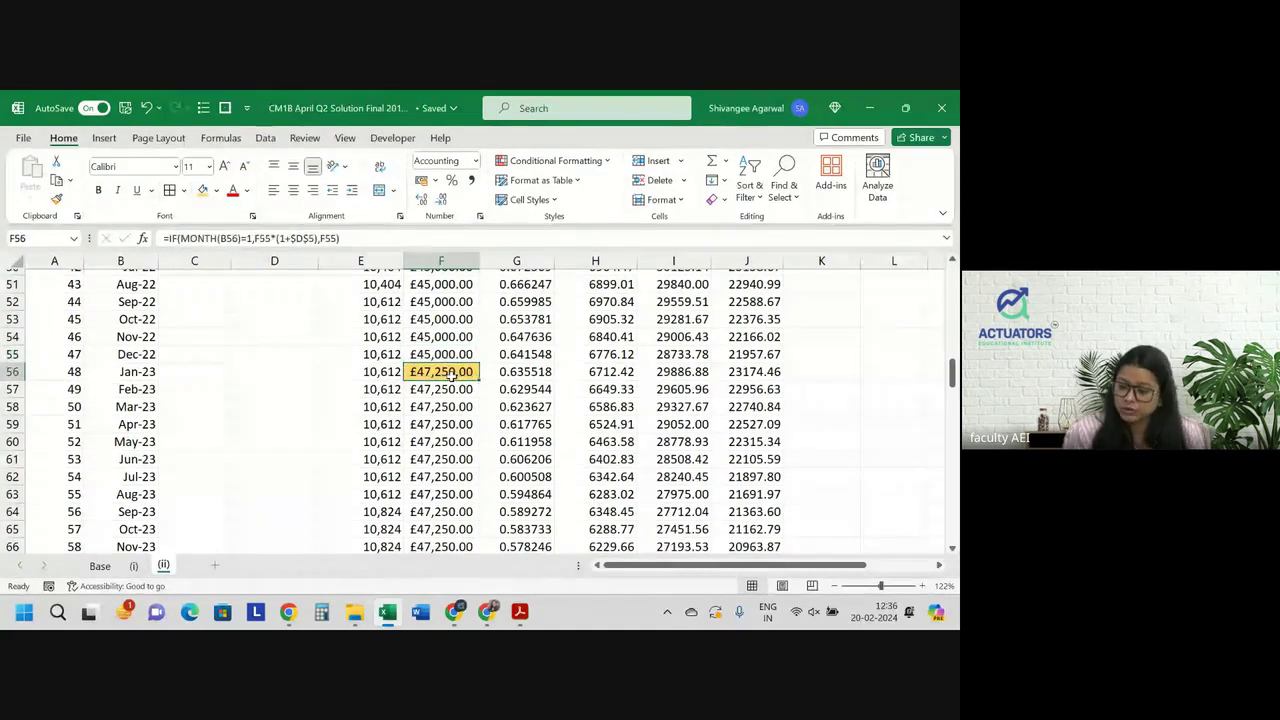
click(430, 354)
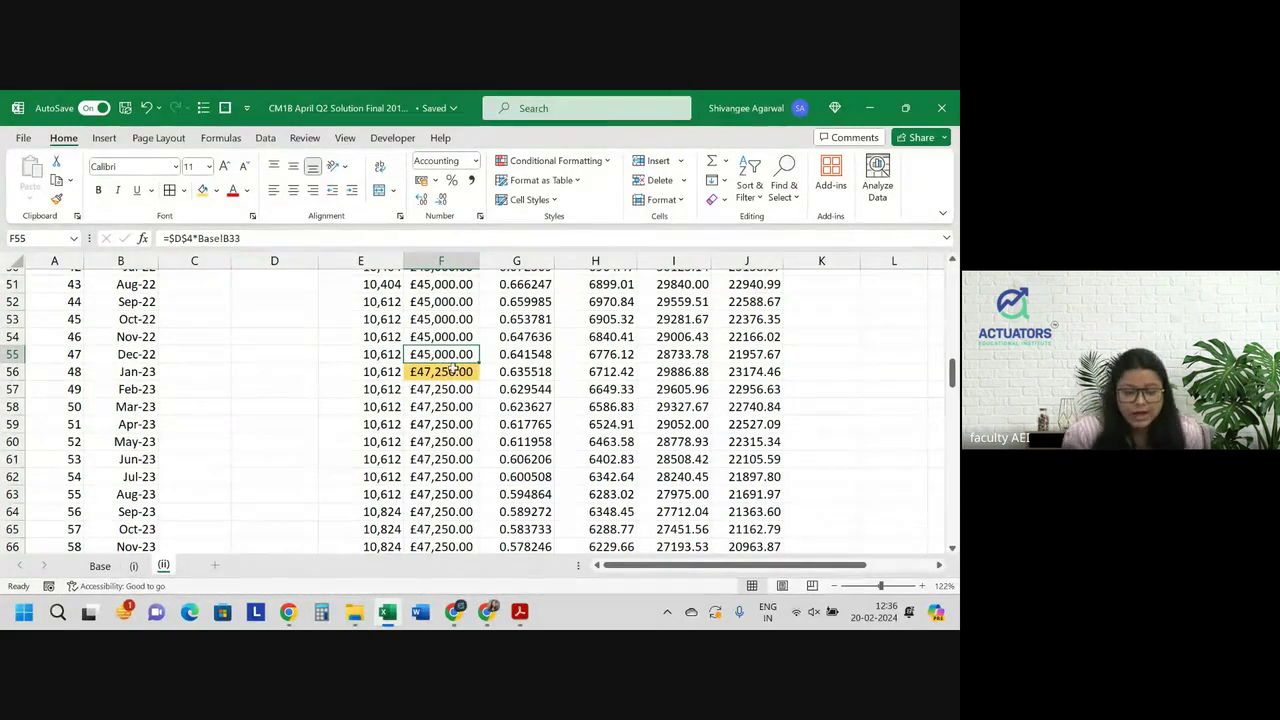
click(463, 372)
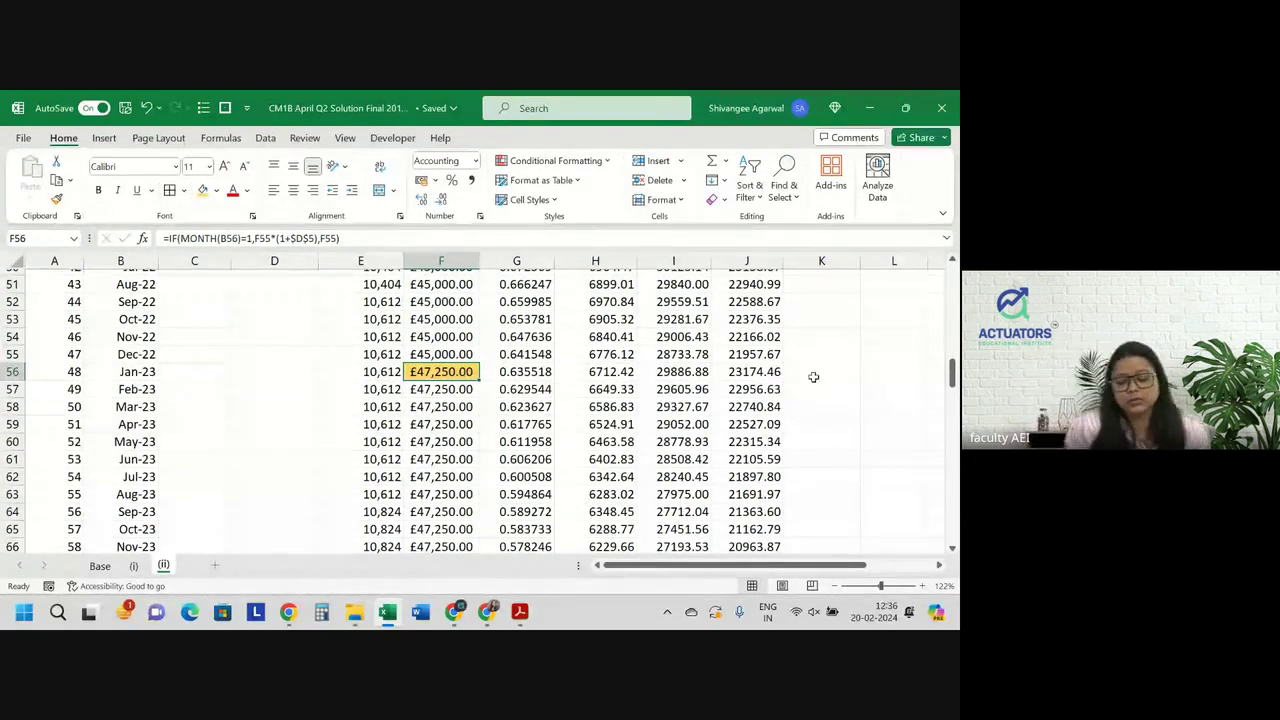
scroll(902, 345, right, 1)
Enter the scratch date 24/1/41 in L55 and display it as a plain Number
scroll(902, 345, right, 3)
click(642, 354)
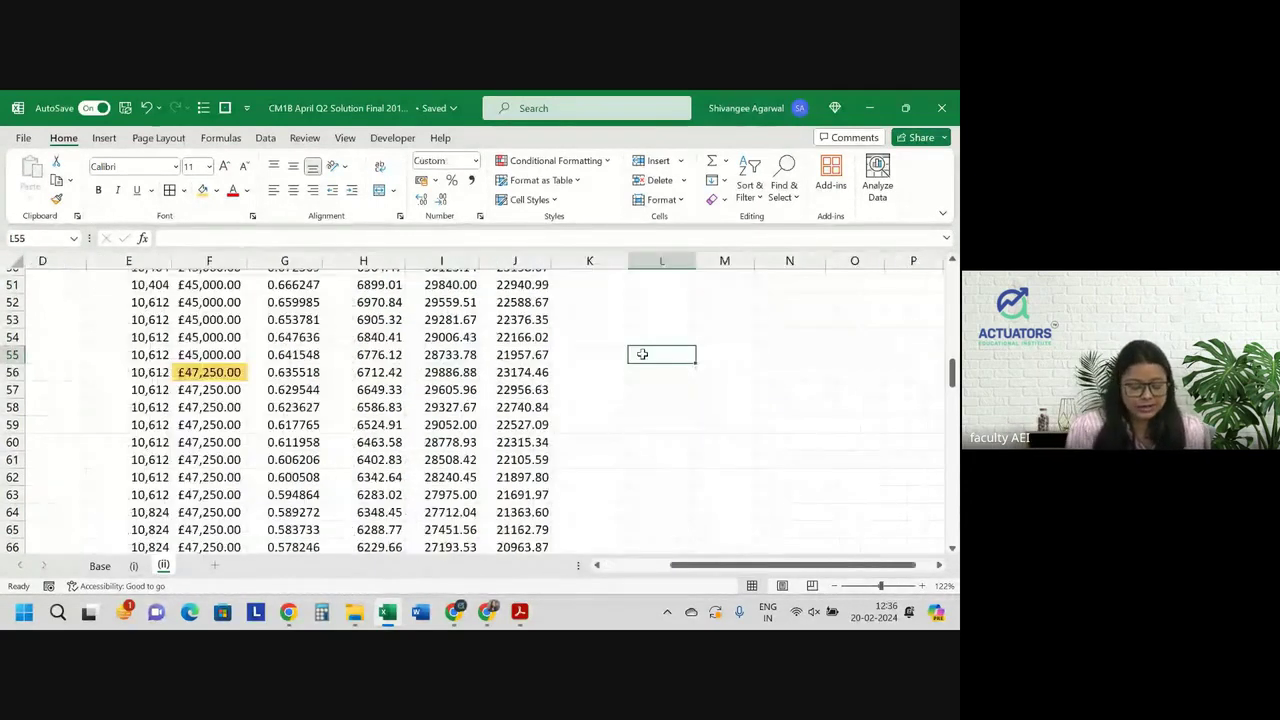
text(24/1/41)
key(Return)
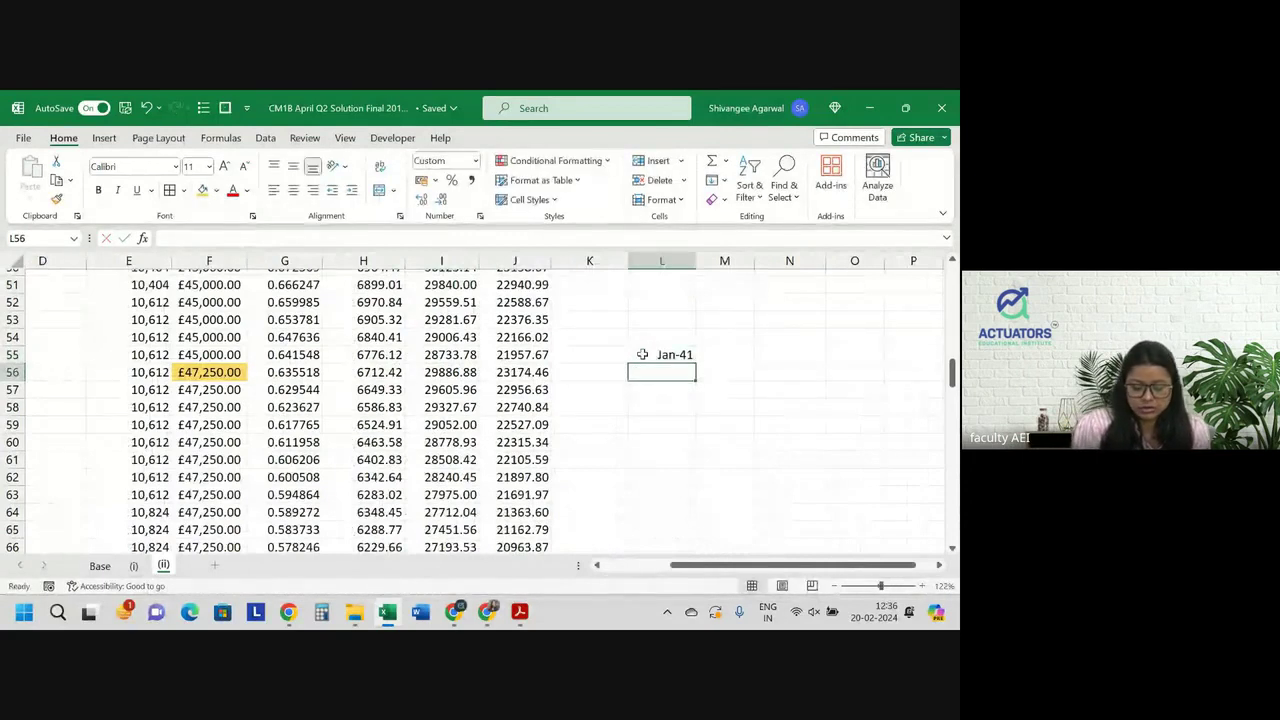
click(642, 354)
scroll(642, 354, right, 3)
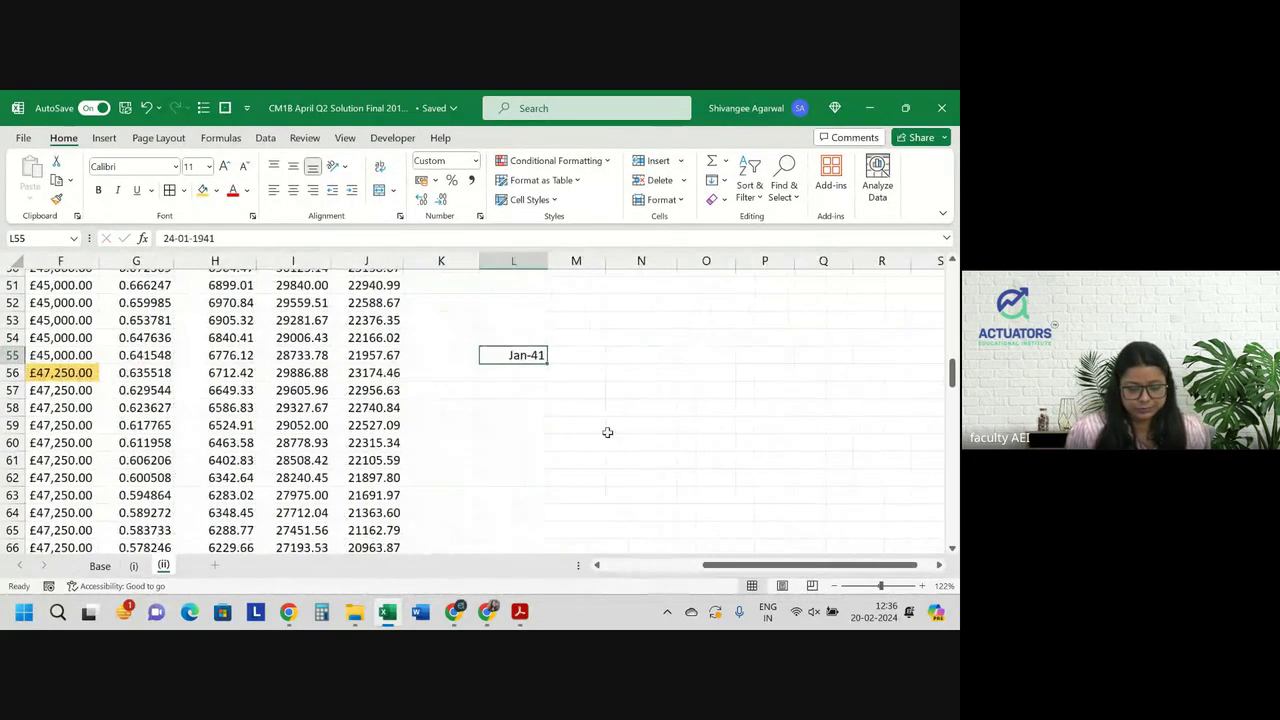
scroll(606, 435, up, 4)
scroll(606, 438, up, 13)
scroll(606, 438, down, 15)
scroll(606, 438, down, 4)
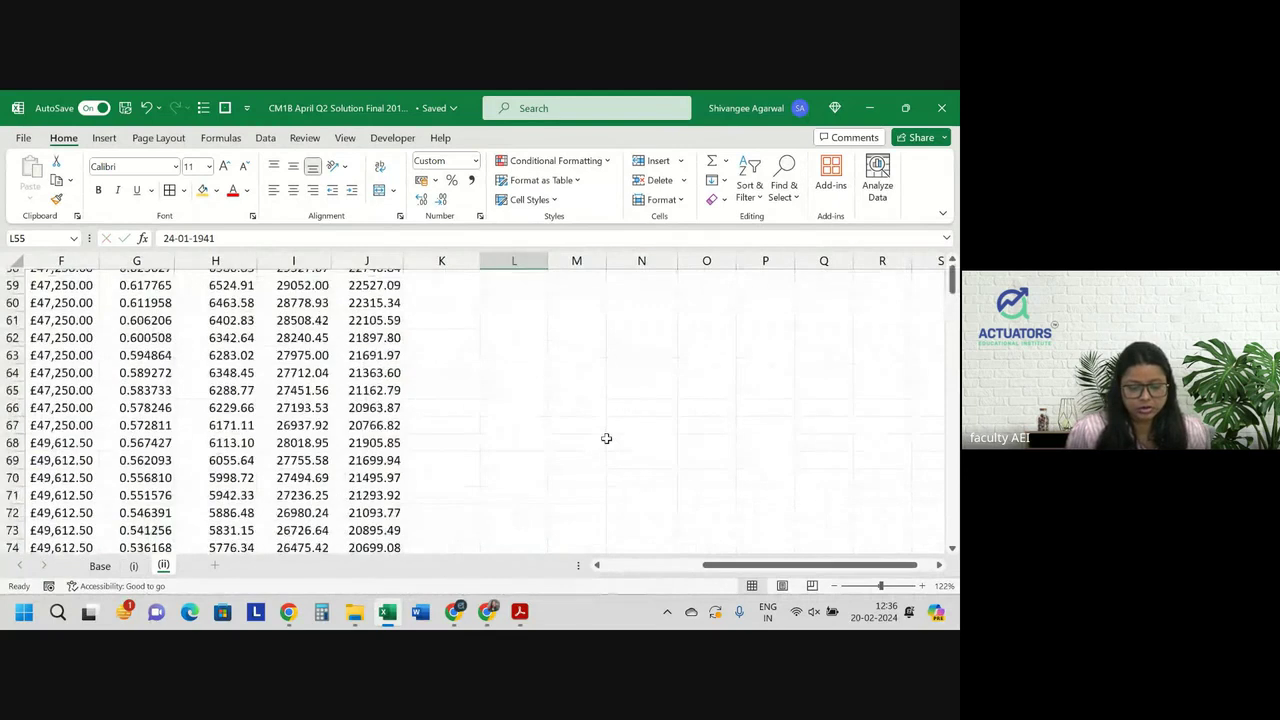
scroll(606, 438, up, 3)
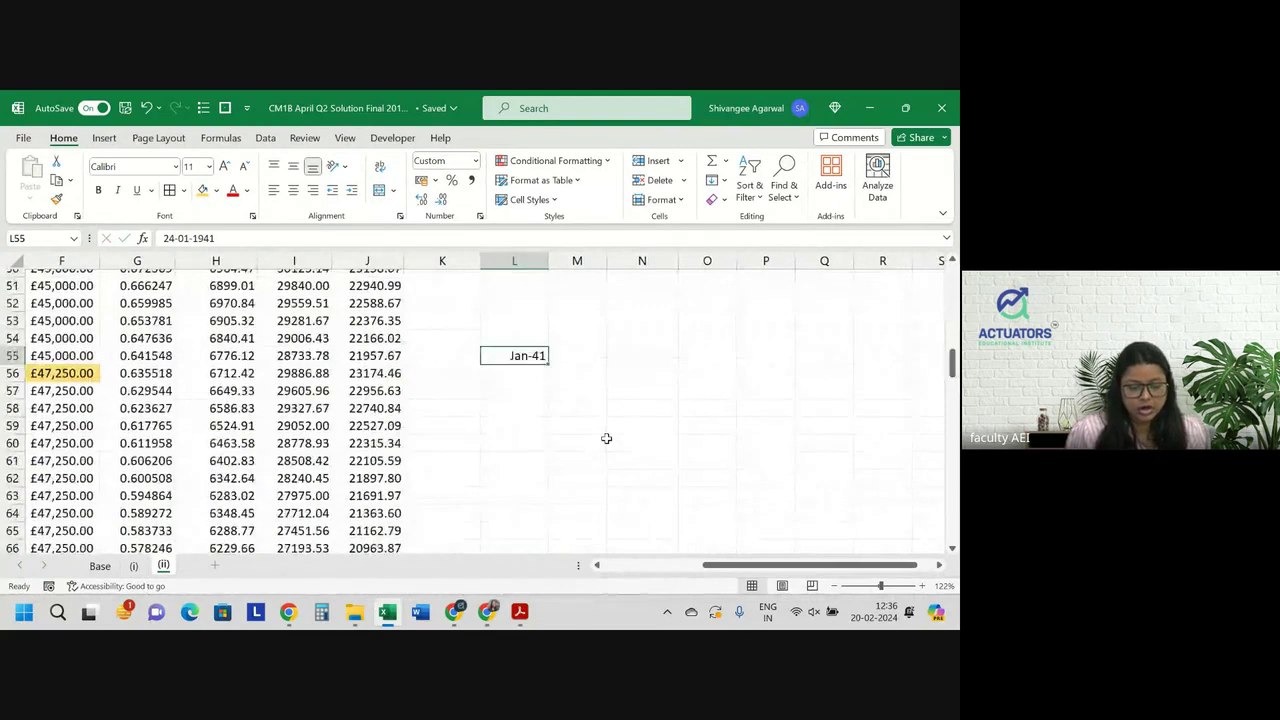
click(475, 161)
click(477, 217)
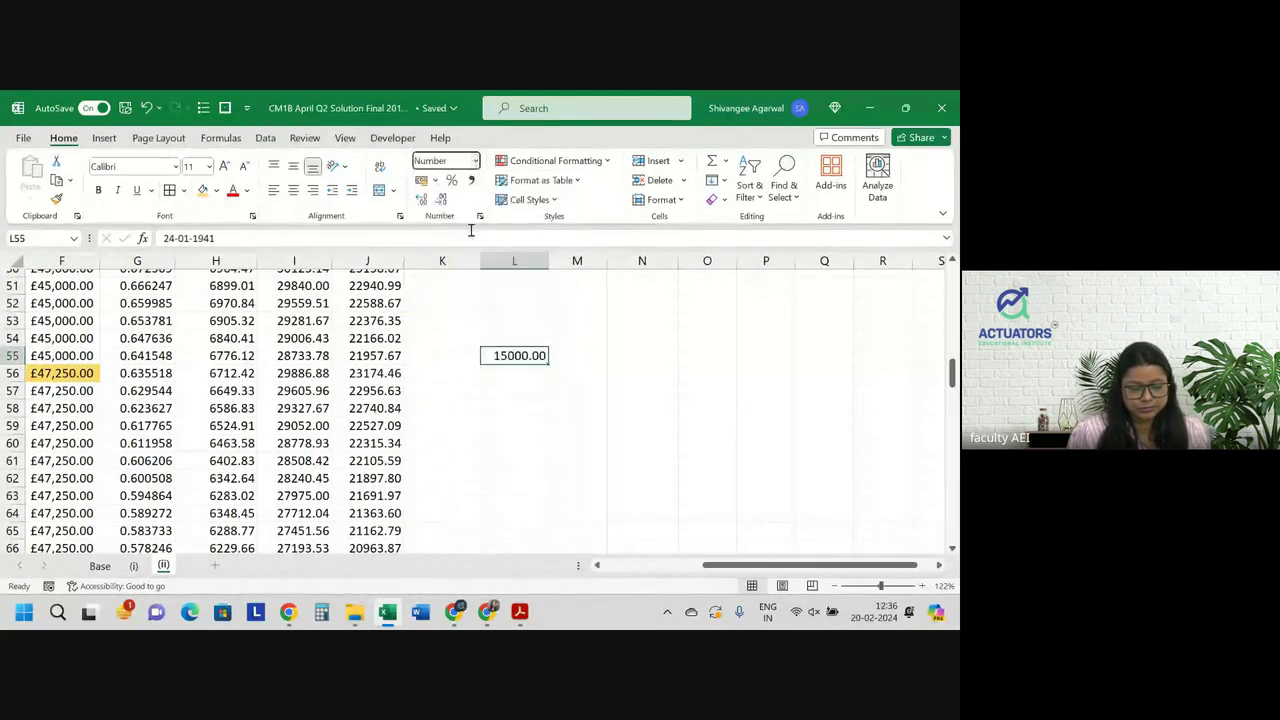
Enter 15000 in L56 and format L55 down column L as Number
key(Down)
text(15)
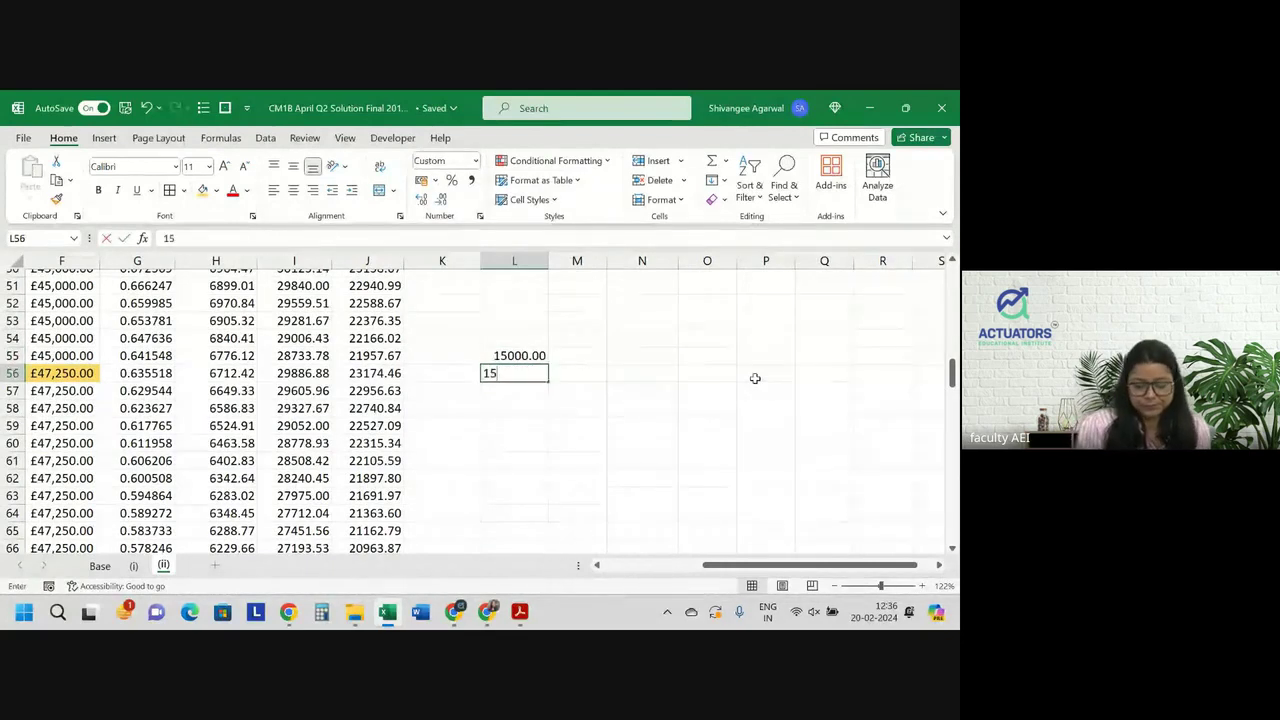
text(000)
key(Return)
key(Up)
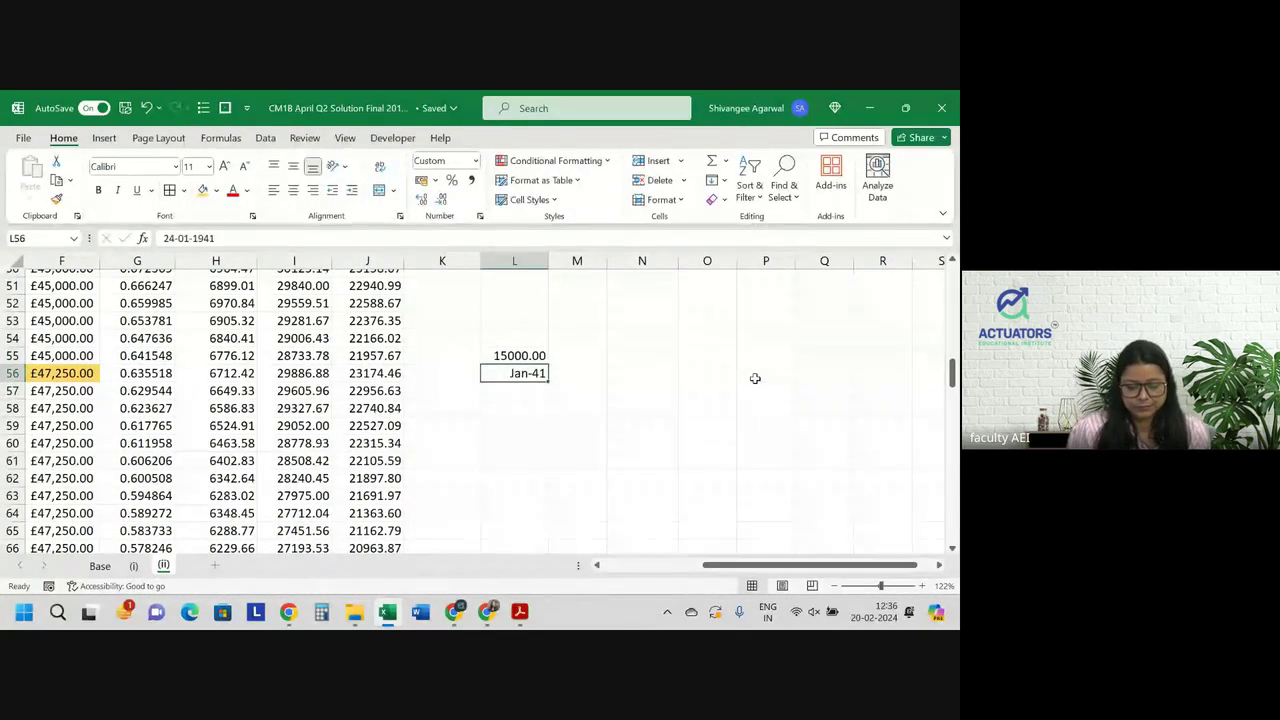
key(shift+Up)
key(ctrl+shift+Down)
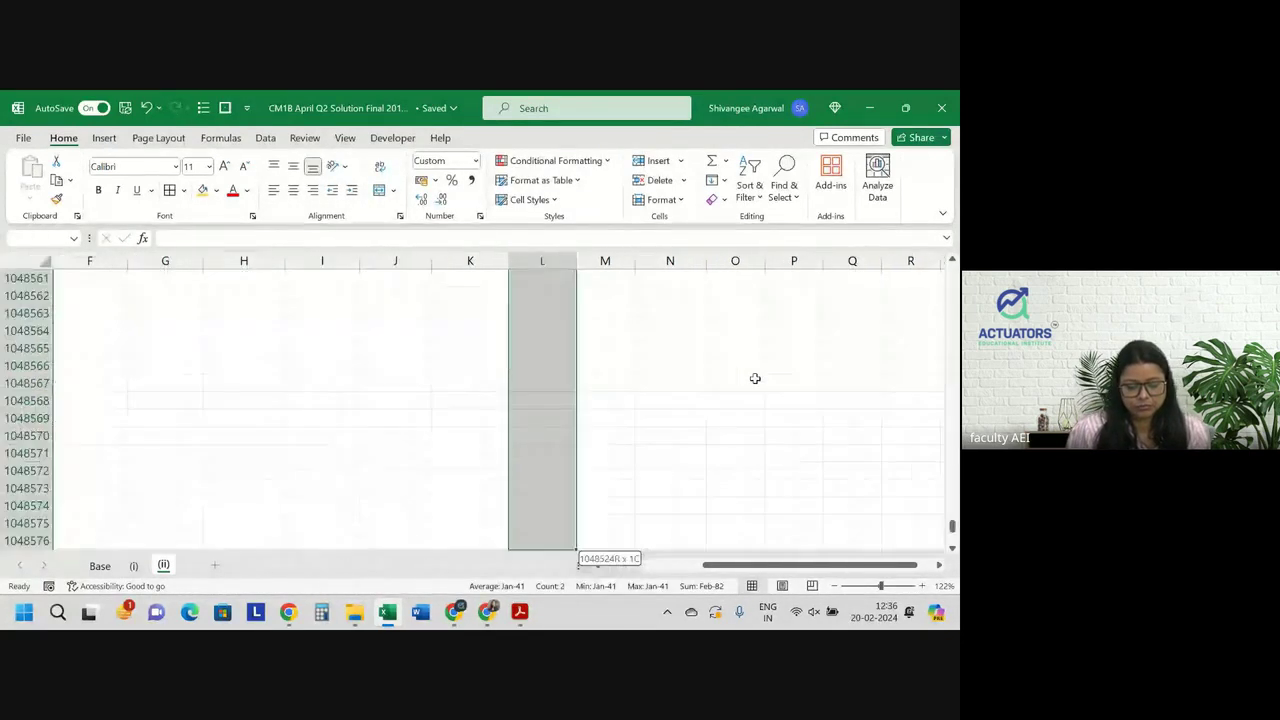
click(476, 160)
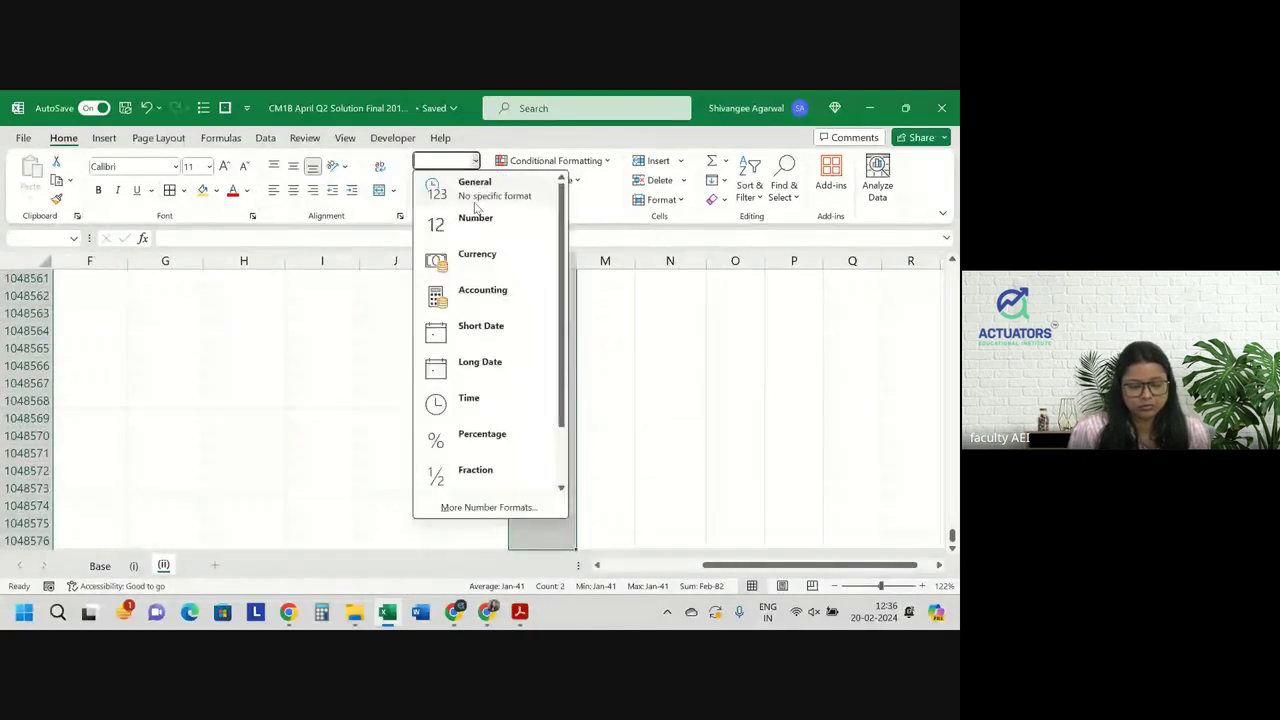
click(476, 217)
Enter 15000 as the third amount in L57
click(553, 436)
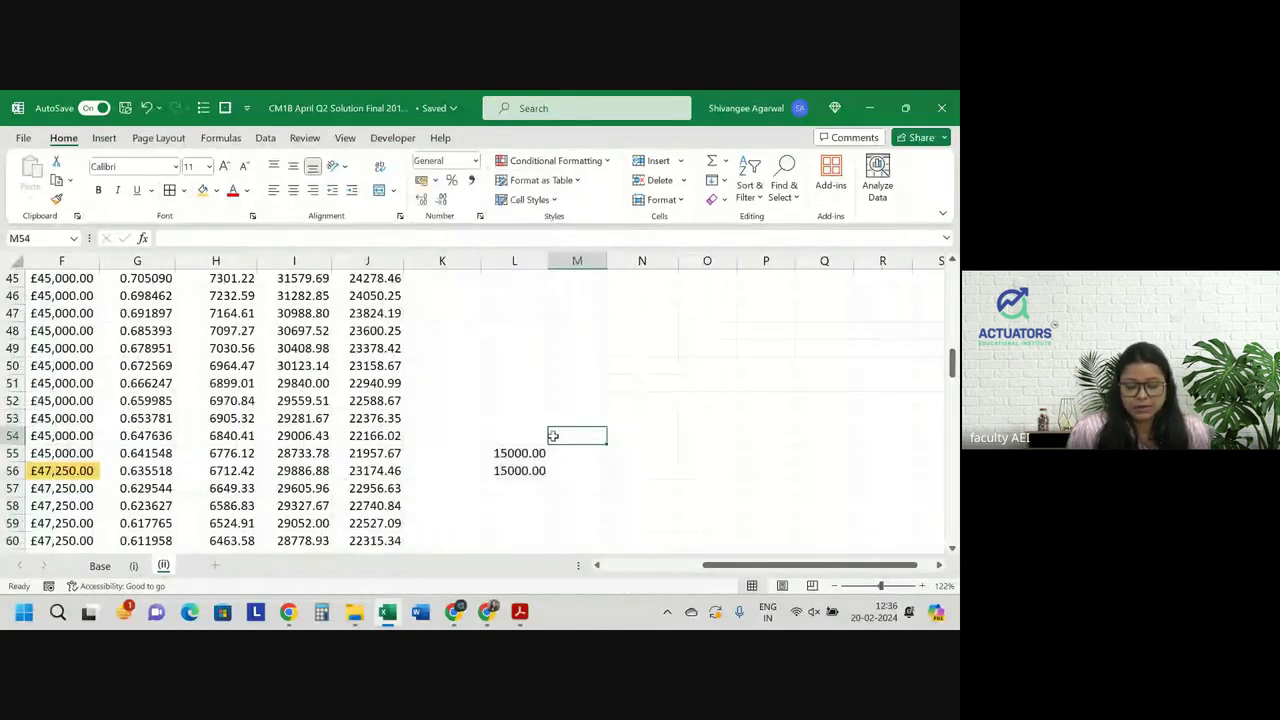
scroll(536, 415, down, 2)
click(532, 409)
text(15)
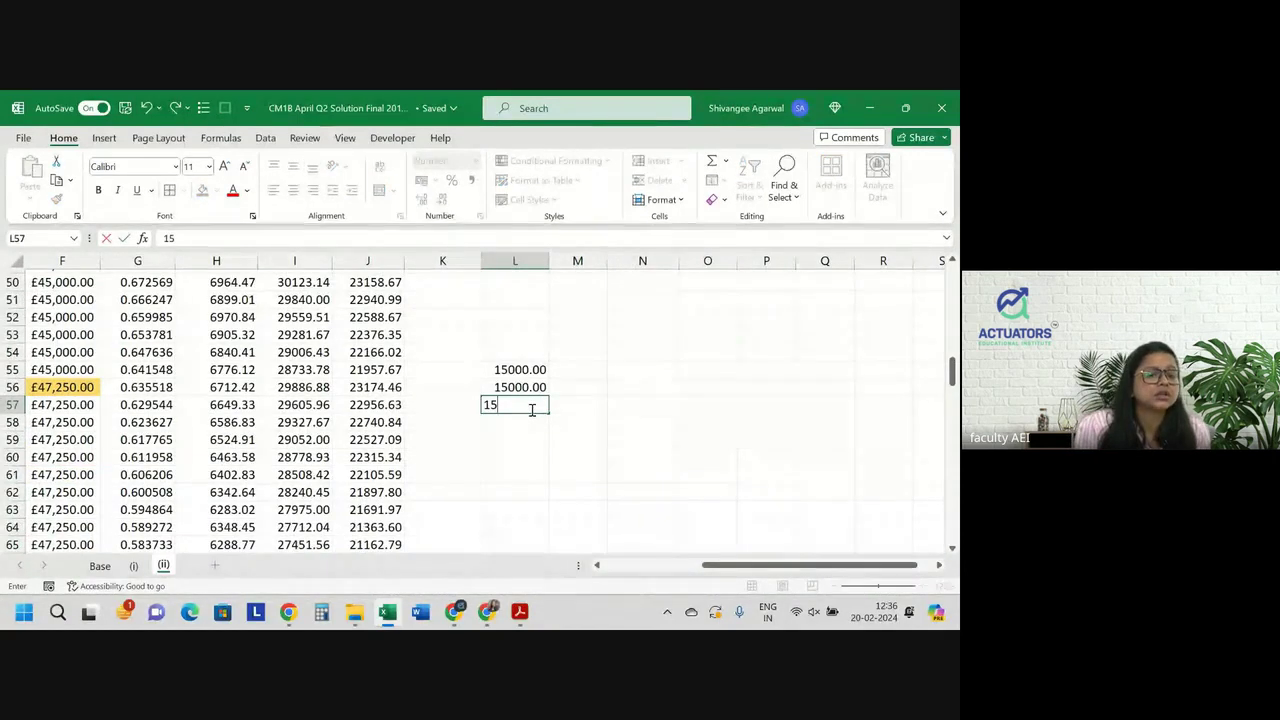
text(0000)
key(BackSpace)
key(Return)
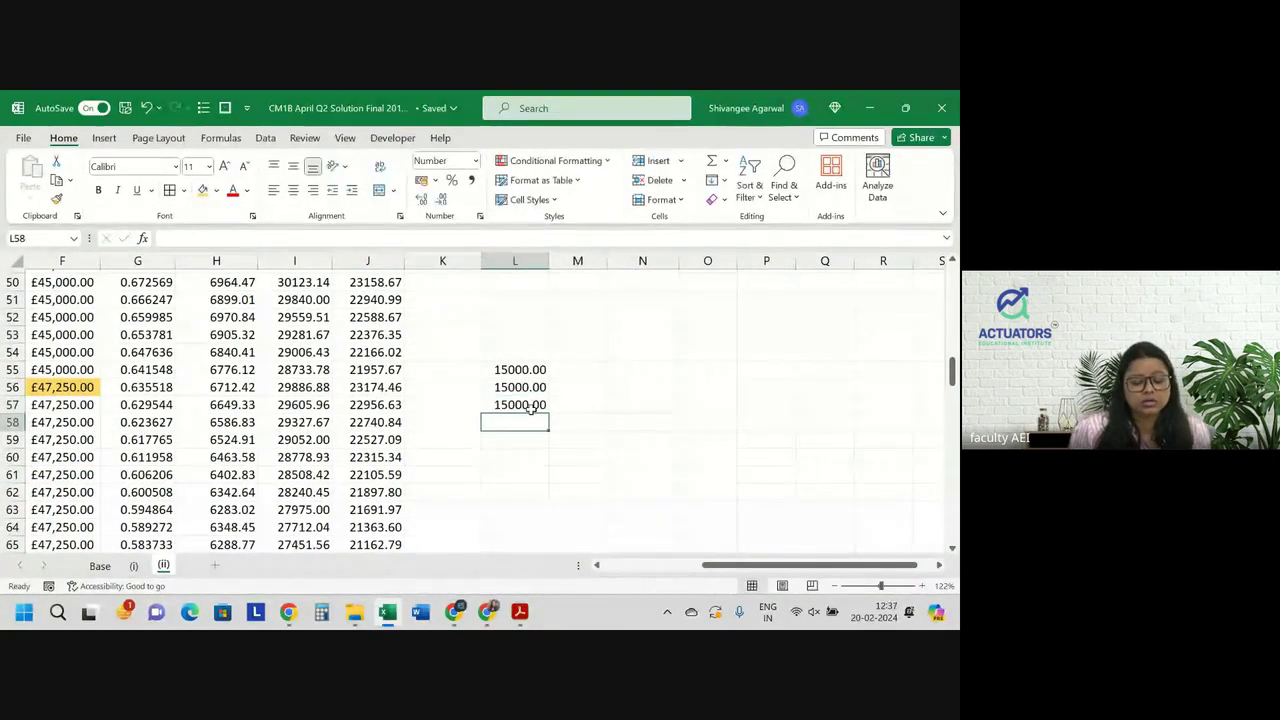
Enter the multiplier 3 in each of M55, M56 and M57
key(Right)
key(Right)
key(Up)
key(Up)
key(Up)
key(Left)
key(Left)
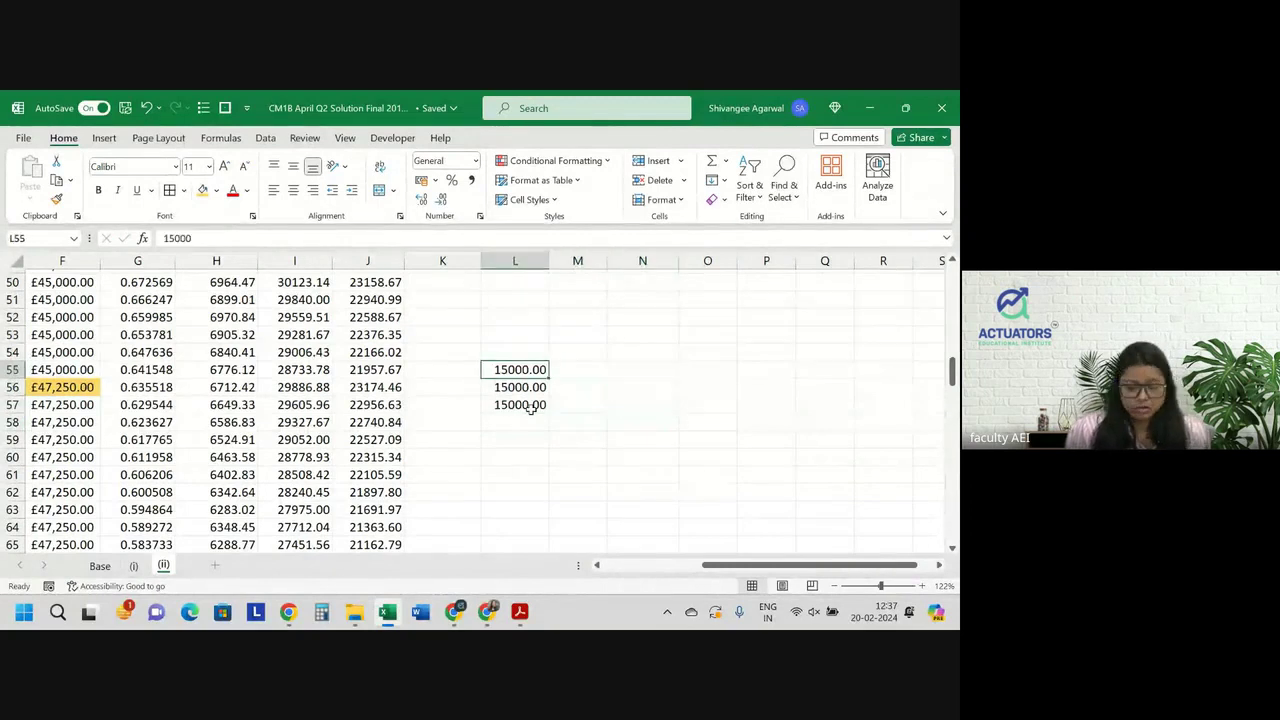
key(Right)
text(3)
key(Return)
text(3)
key(Return)
text(3)
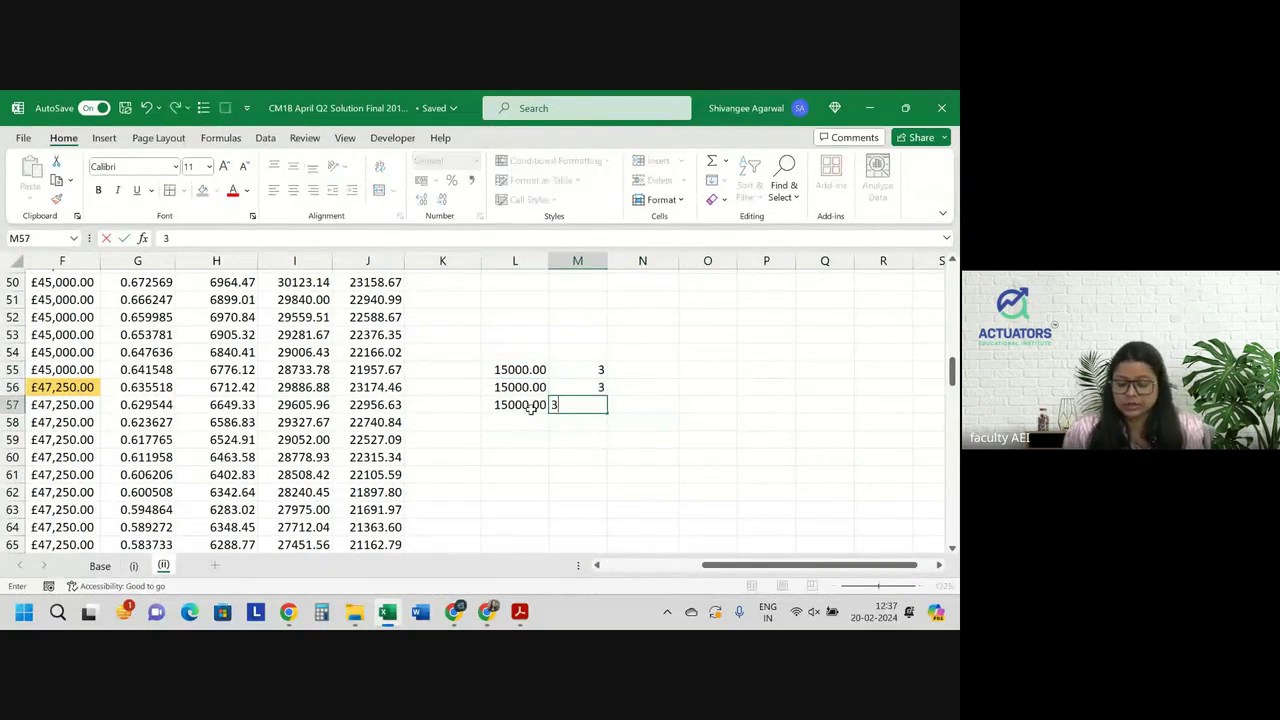
key(Return)
key(Right)
key(Up)
key(Up)
key(Up)
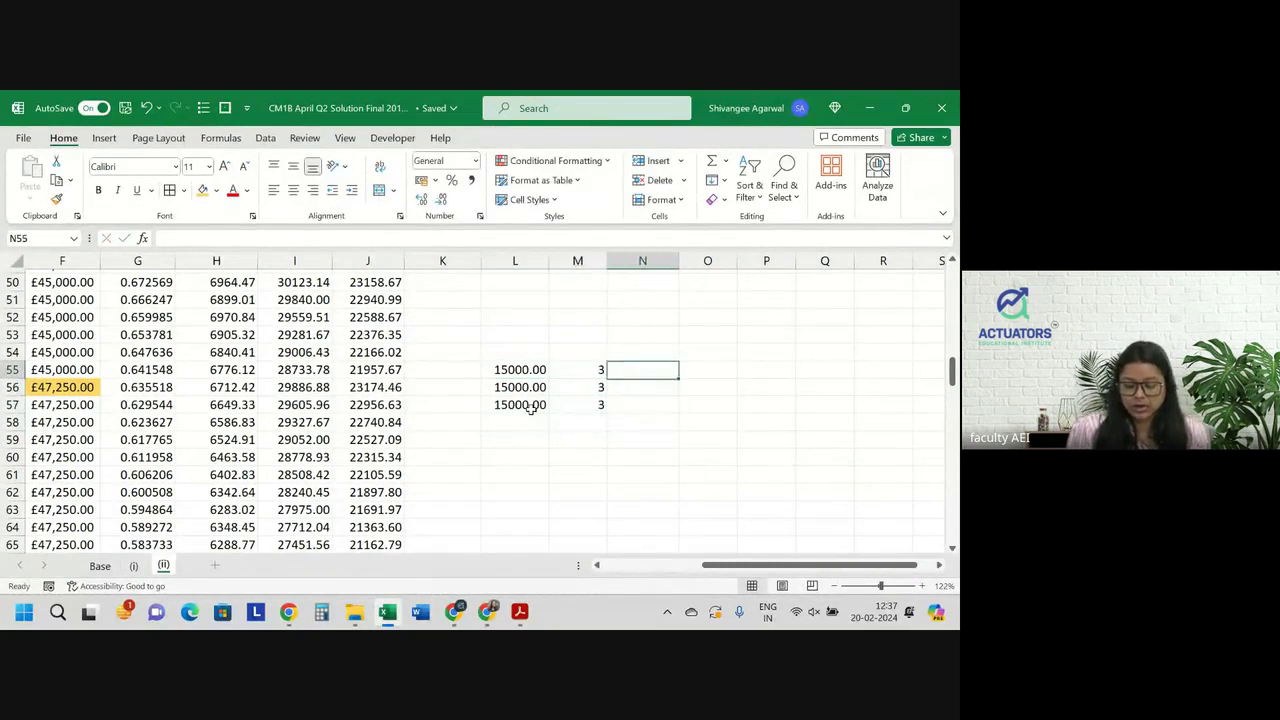
Enter =L55*M55 in N55, fill it down to N57, and check N56's formula
text(=)
key(Left)
key(Left)
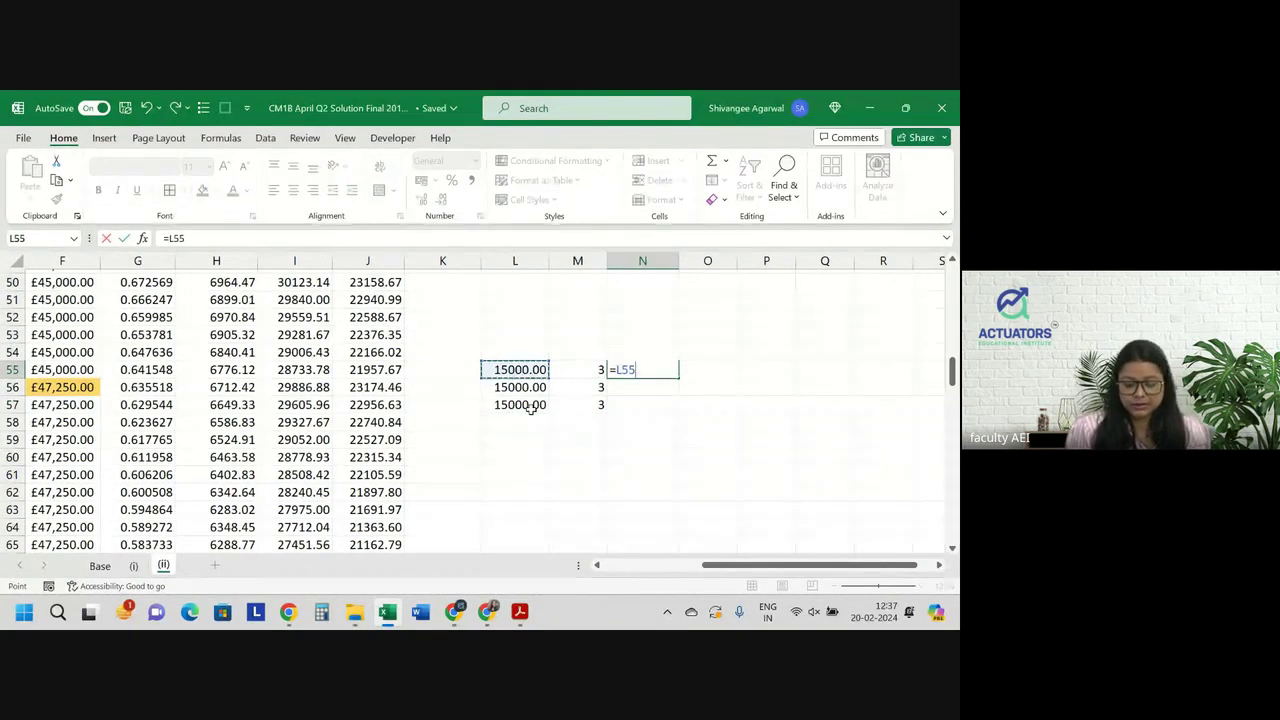
text(*)
key(Left)
text(8)
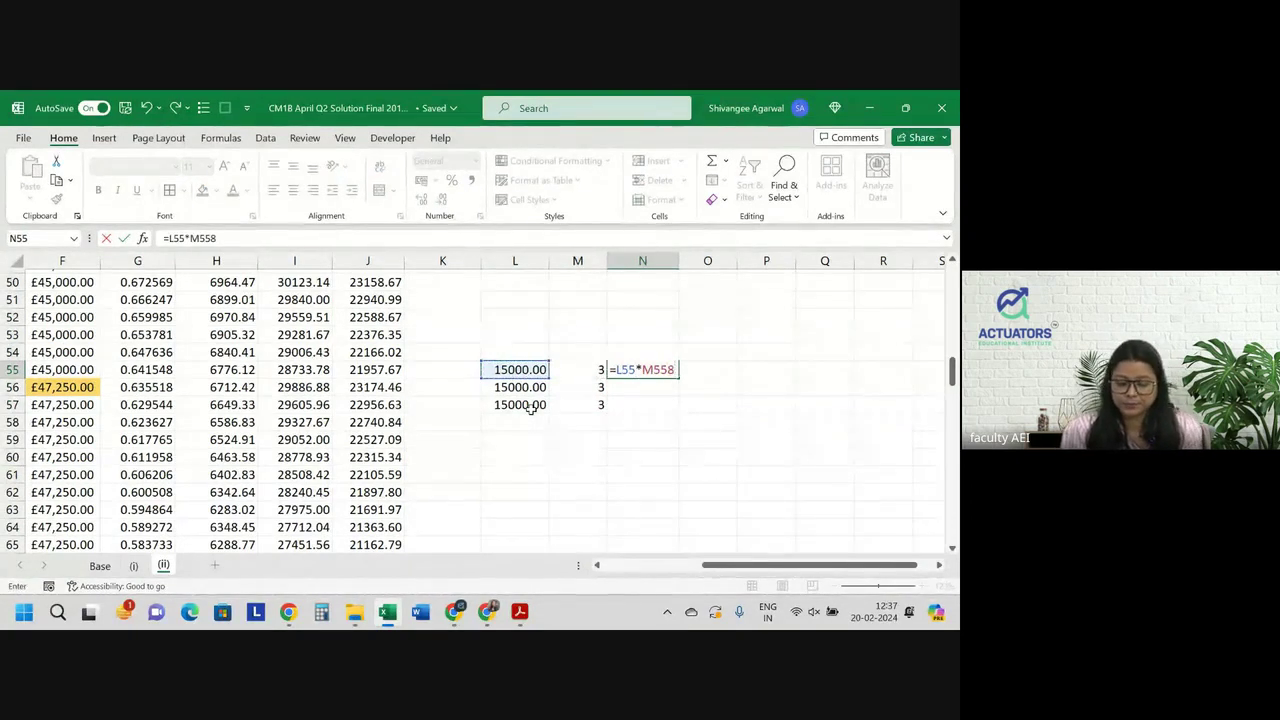
key(BackSpace)
key(Return)
click(660, 370)
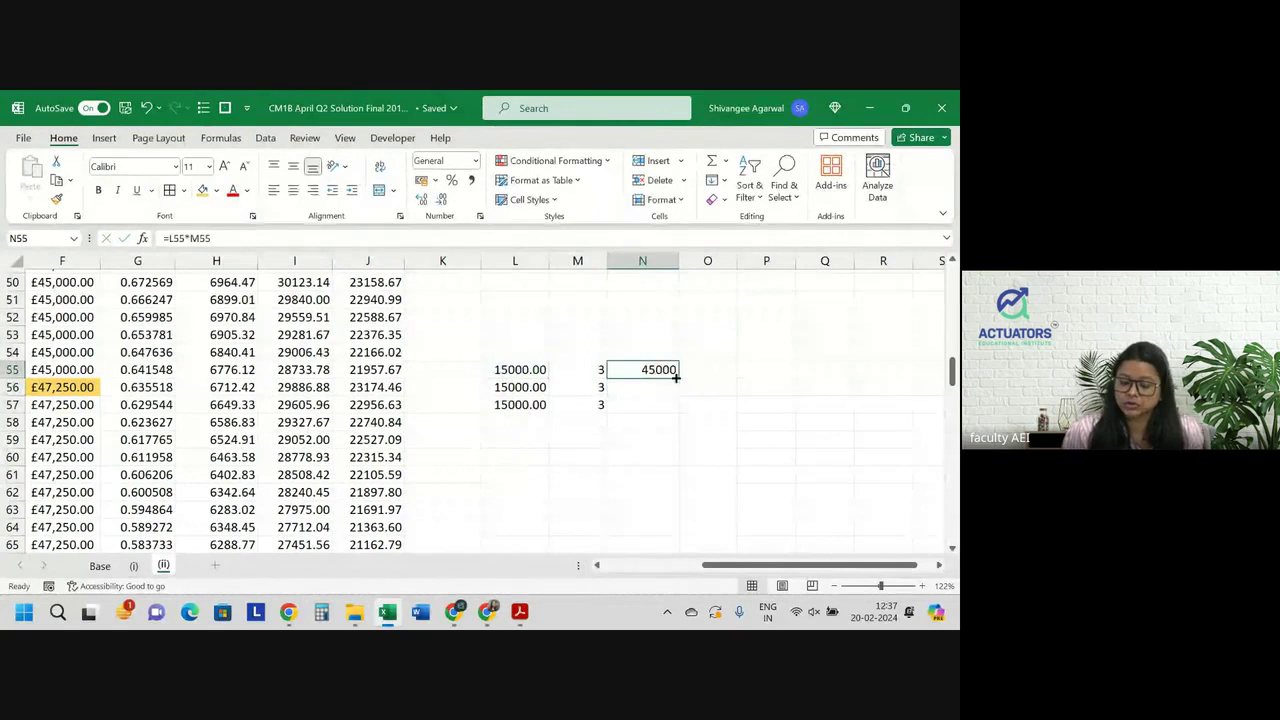
drag(678, 378, 672, 410)
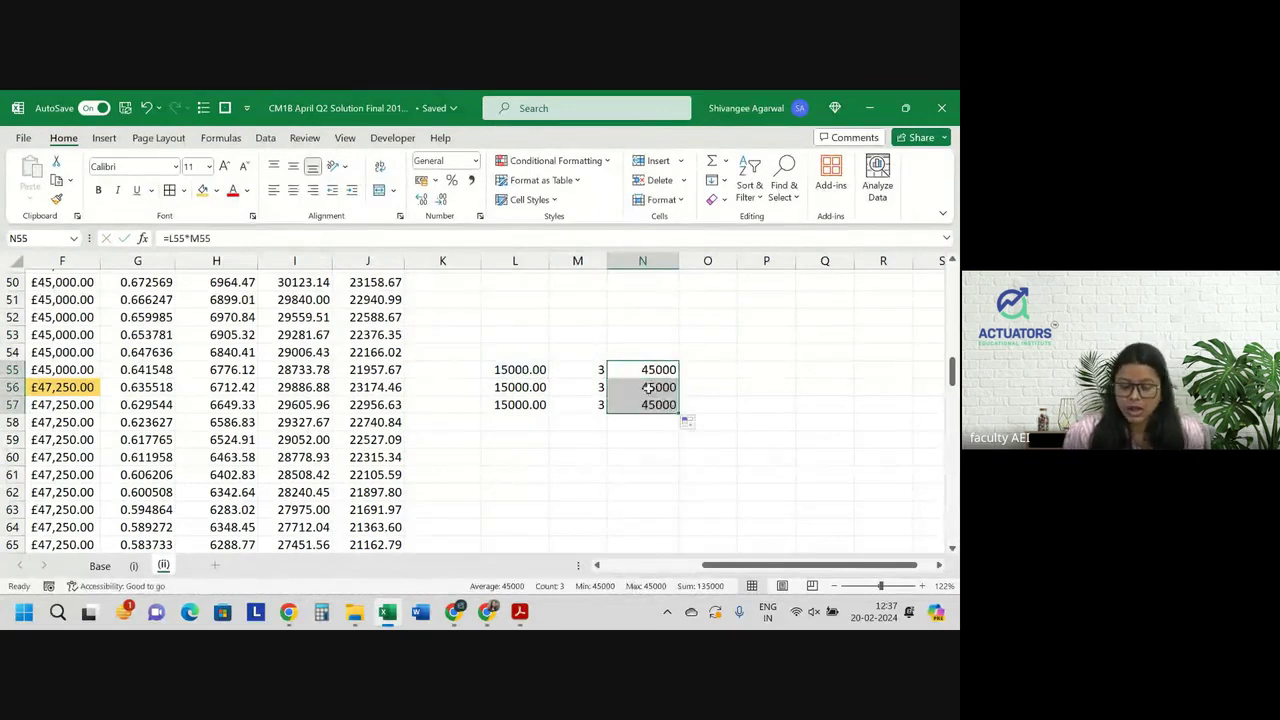
click(647, 387)
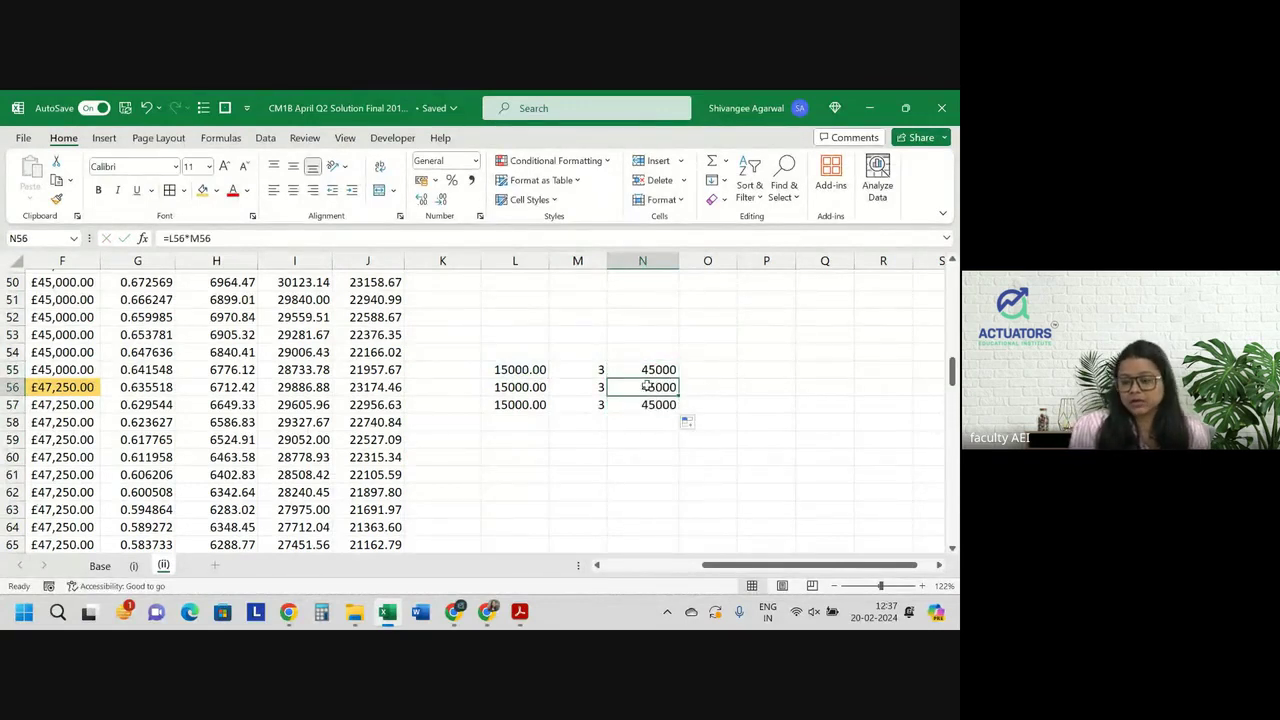
double_click(647, 387)
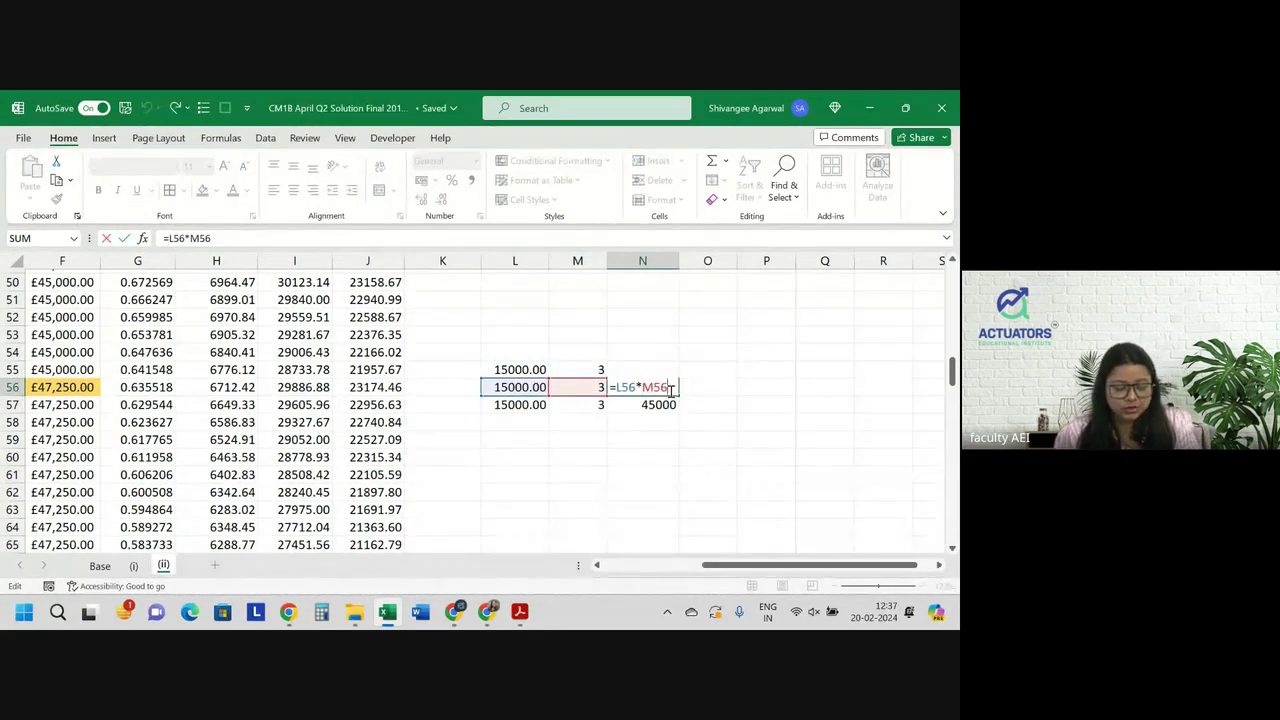
key(Return)
Copy N55:N57 into O55:O57, revise O55 to =M55*L55, and fill it down
key(Up)
key(Up)
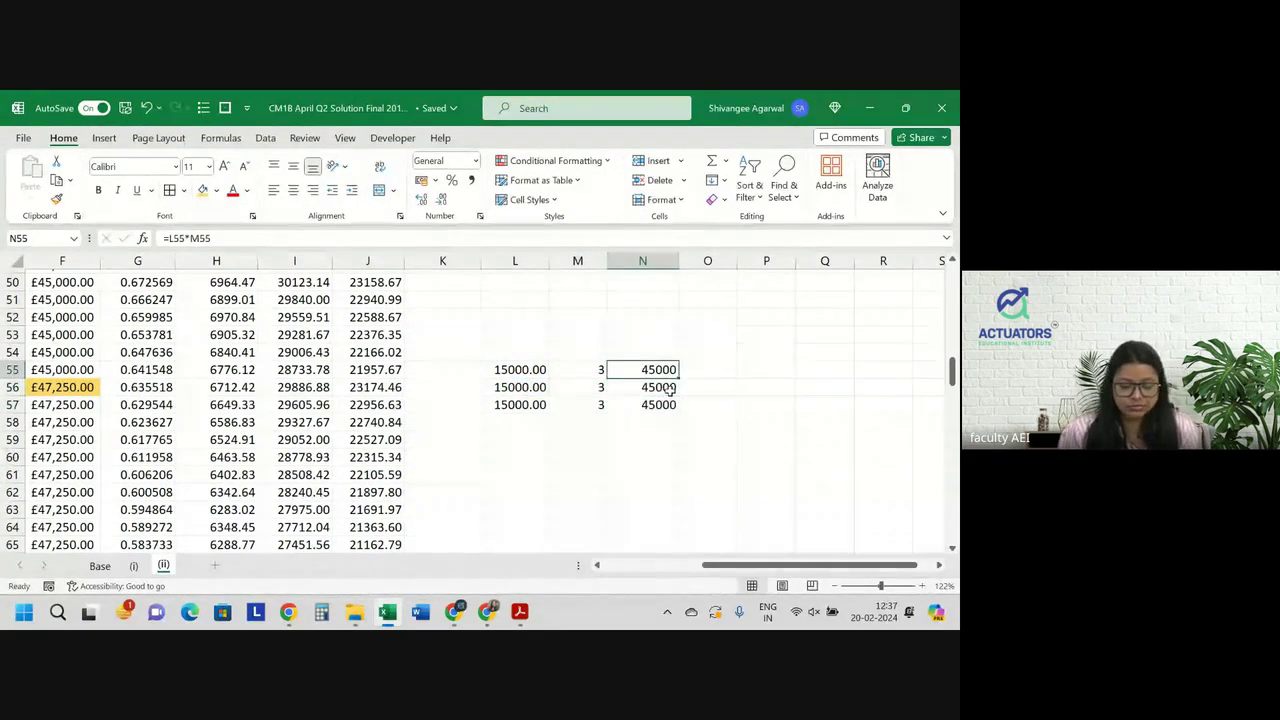
key(shift+Down)
key(shift+Down)
key(ctrl+c)
key(Up)
key(Right)
key(Down)
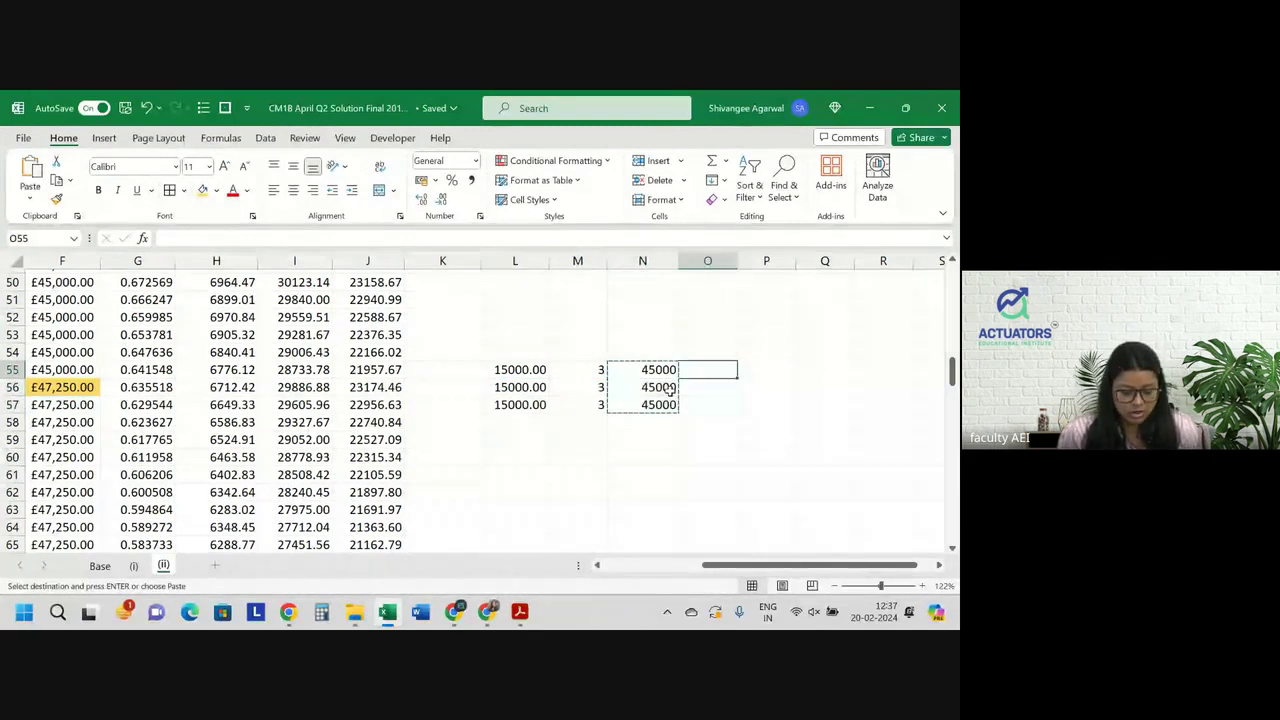
key(ctrl+v)
key(F2)
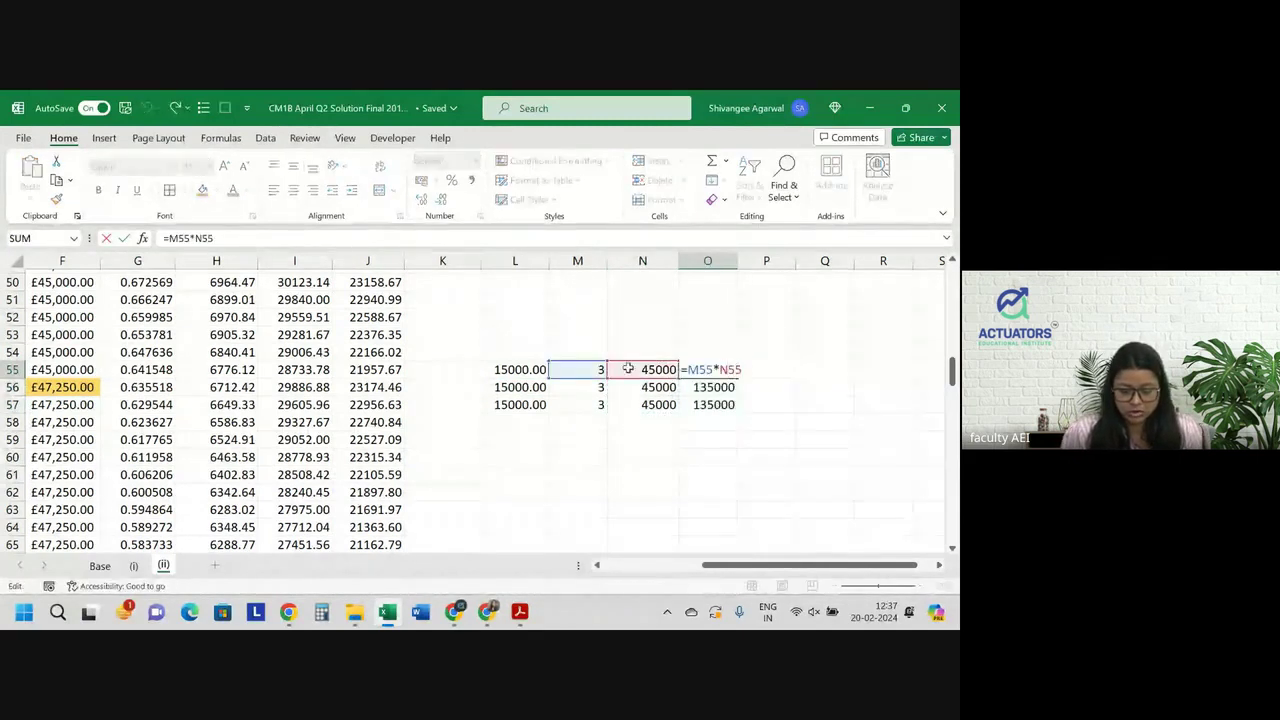
drag(630, 377, 519, 368)
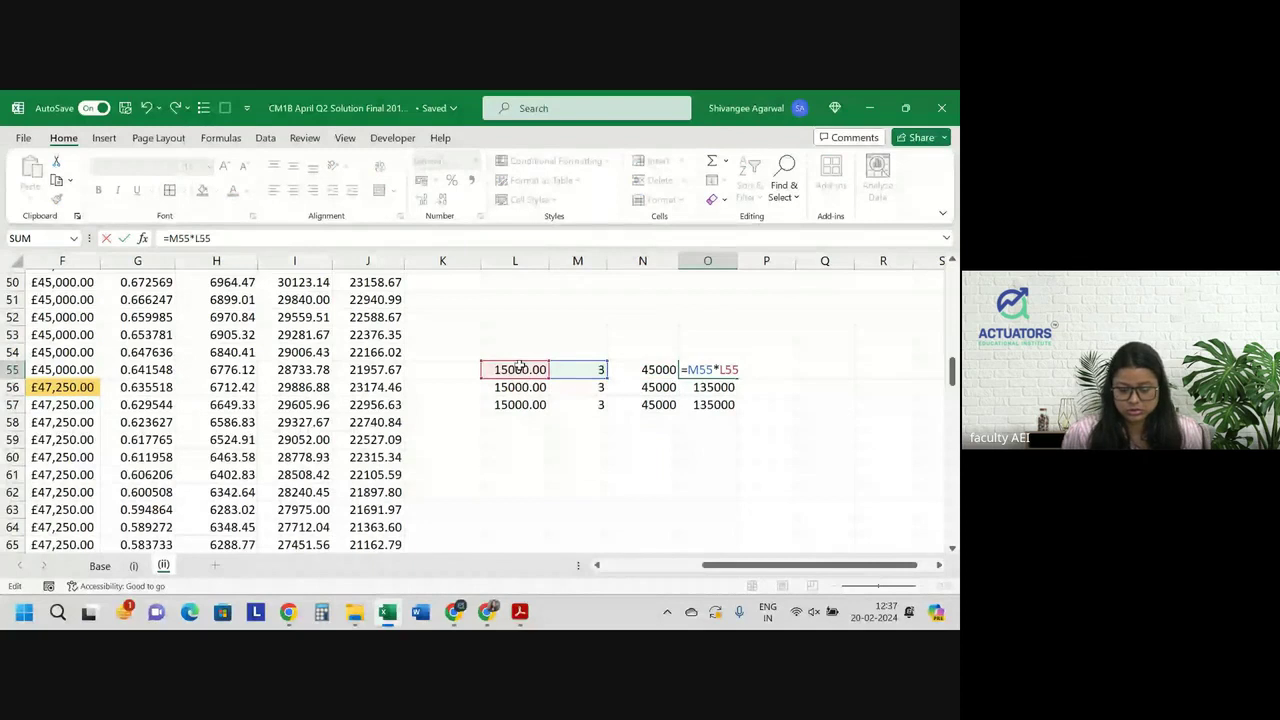
key(ctrl+Return)
double_click(735, 376)
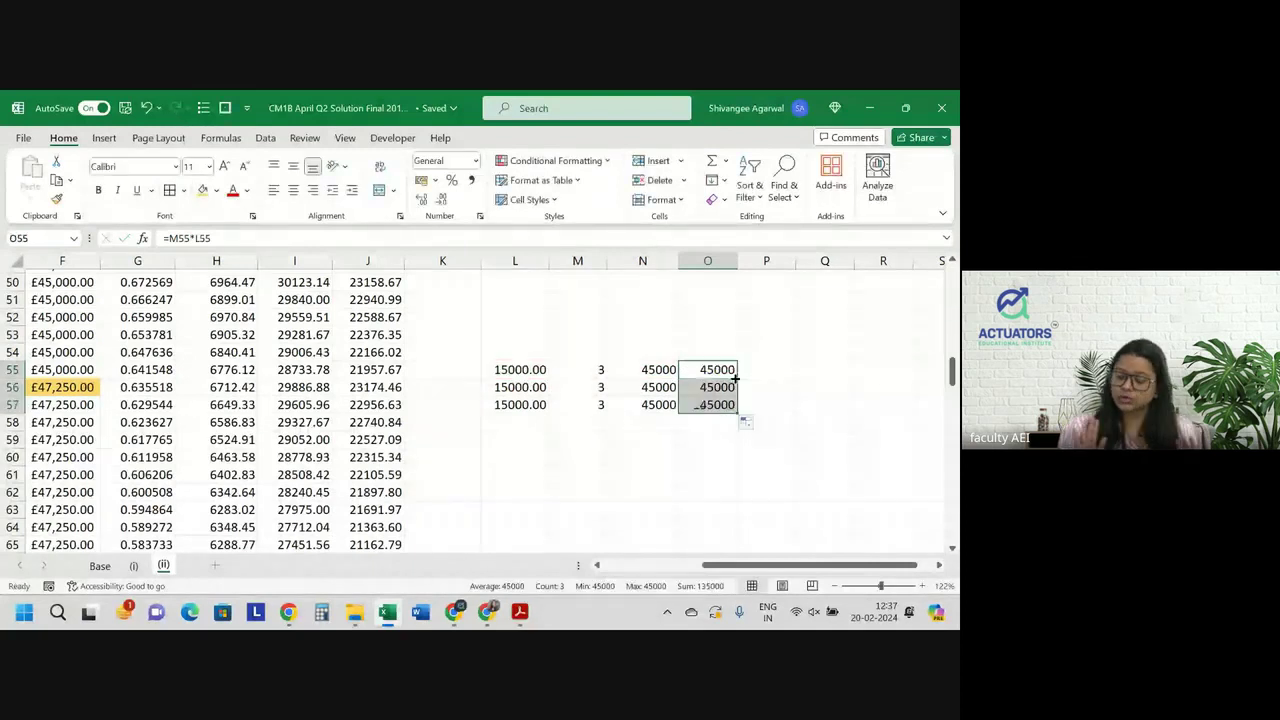
Make O56 =O55*1.05 and fill the 5% increase down into O57
click(702, 390)
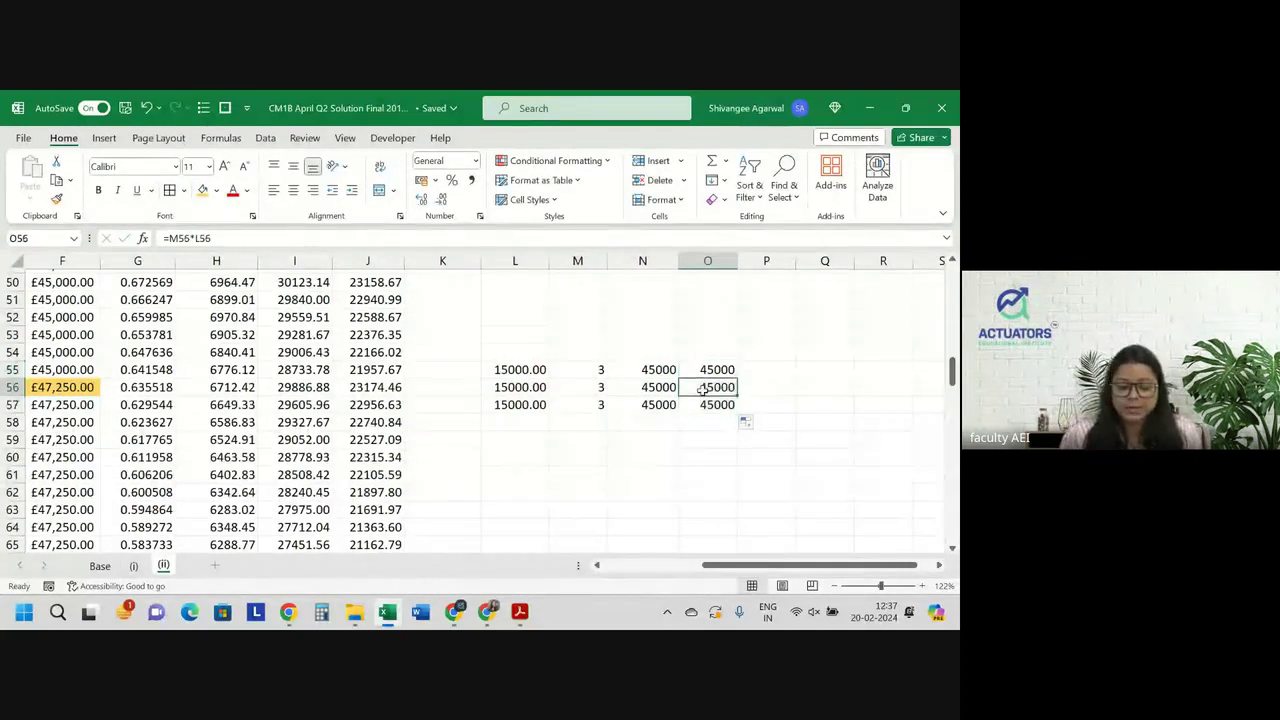
text(=)
key(Up)
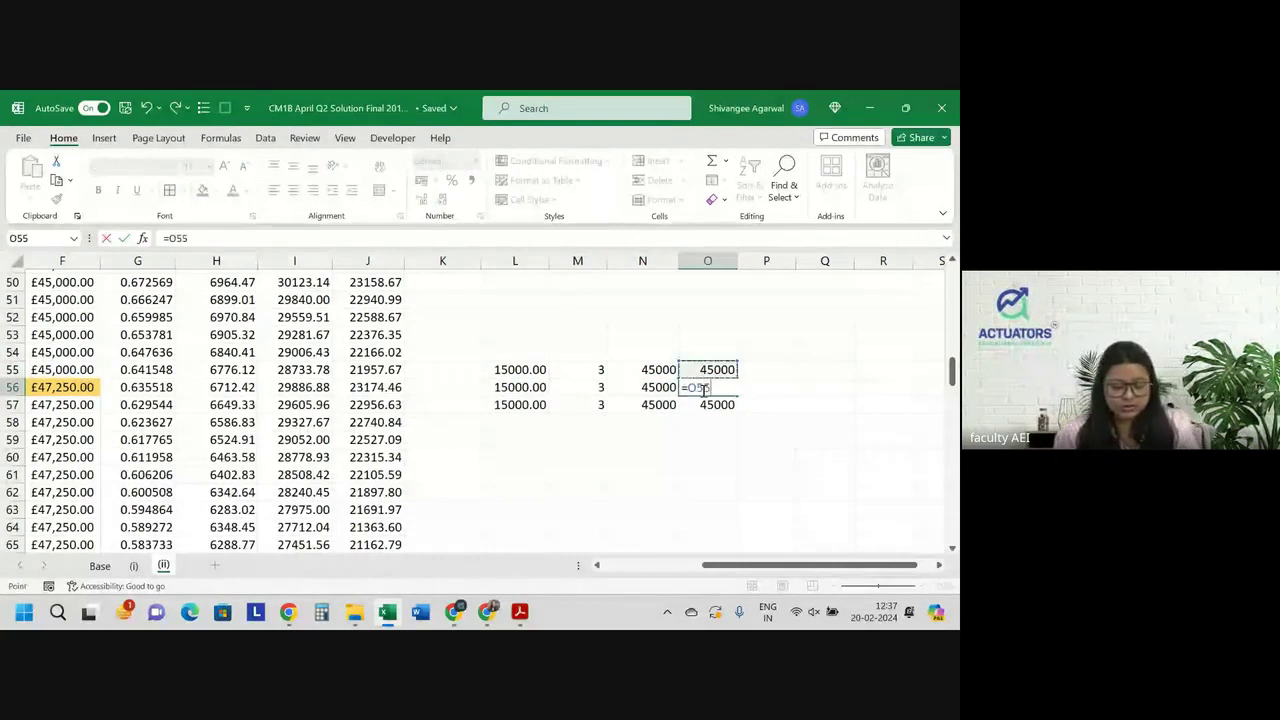
text(*1.05)
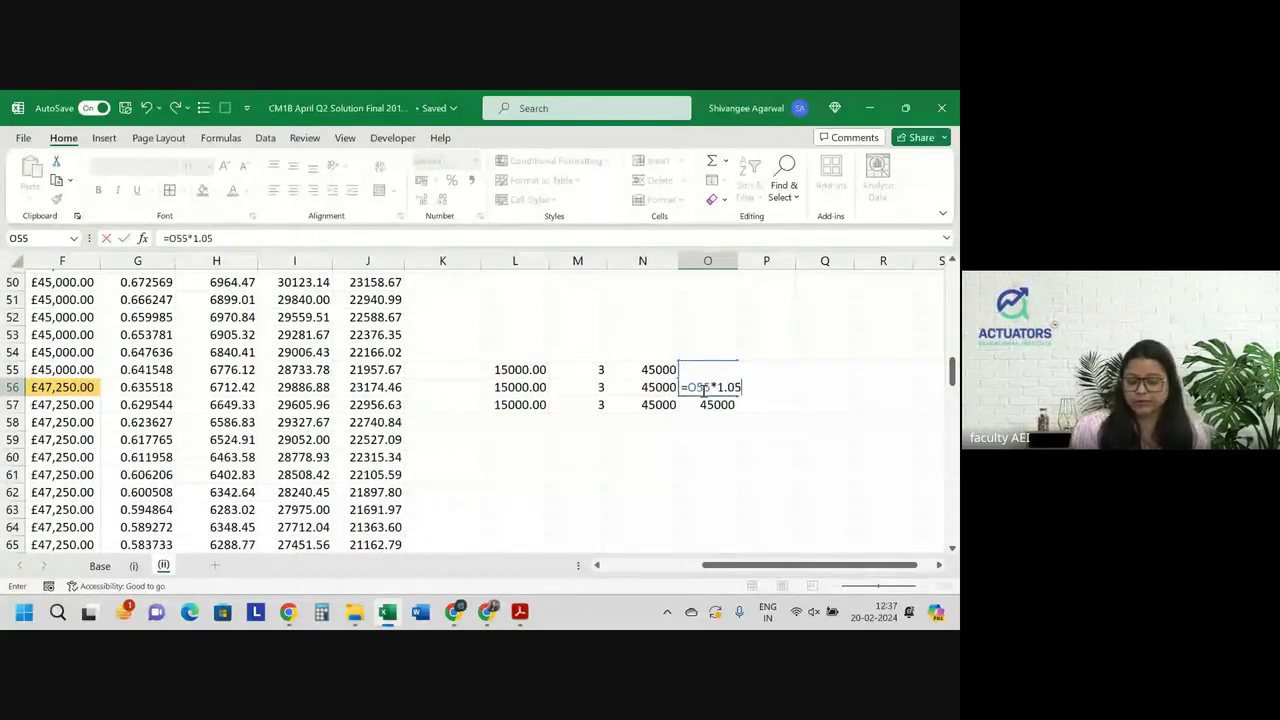
key(Return)
click(703, 389)
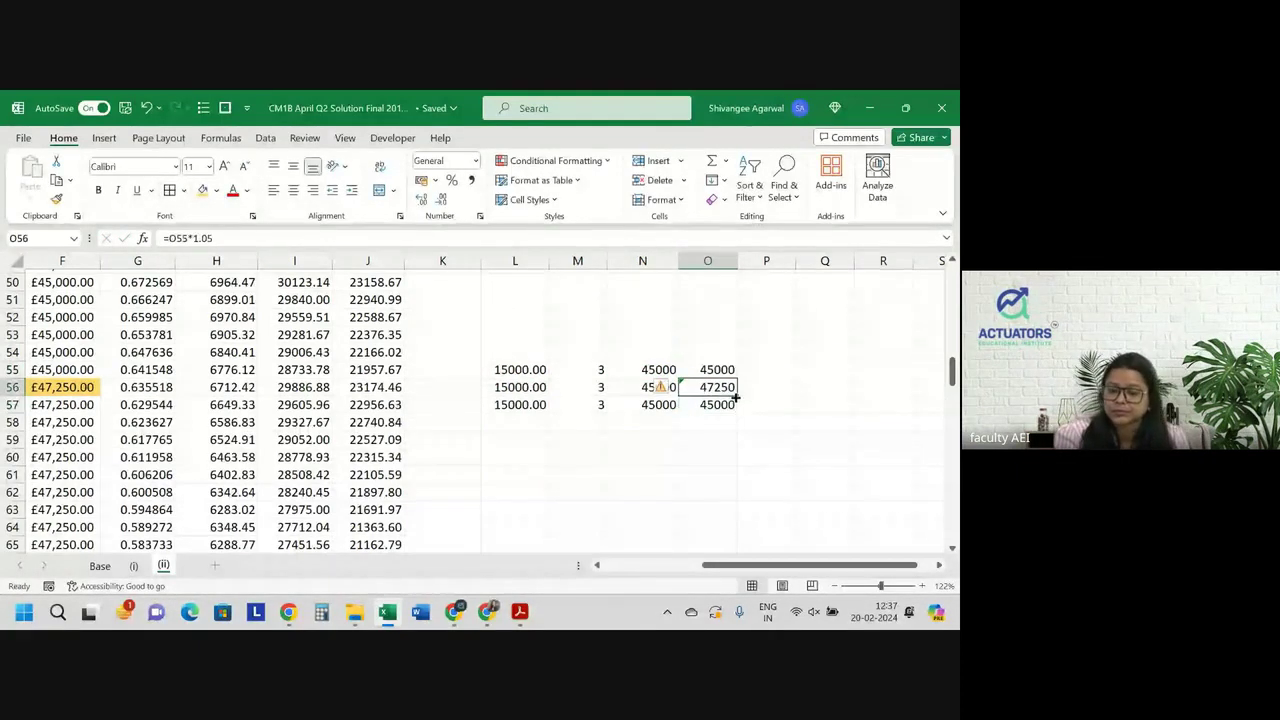
drag(737, 395, 736, 408)
click(706, 457)
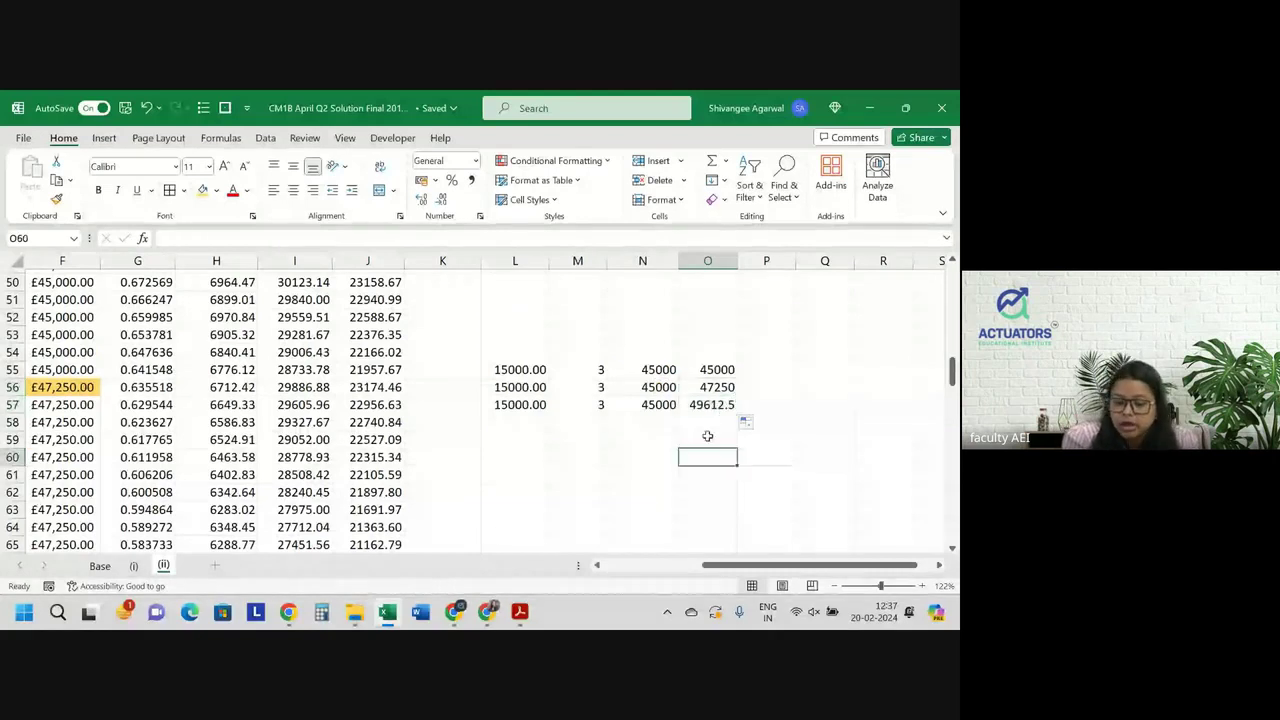
Inspect the O57 =O56*1.05 and O56 =O55*1.05 formulas without changing them
click(709, 403)
click(716, 389)
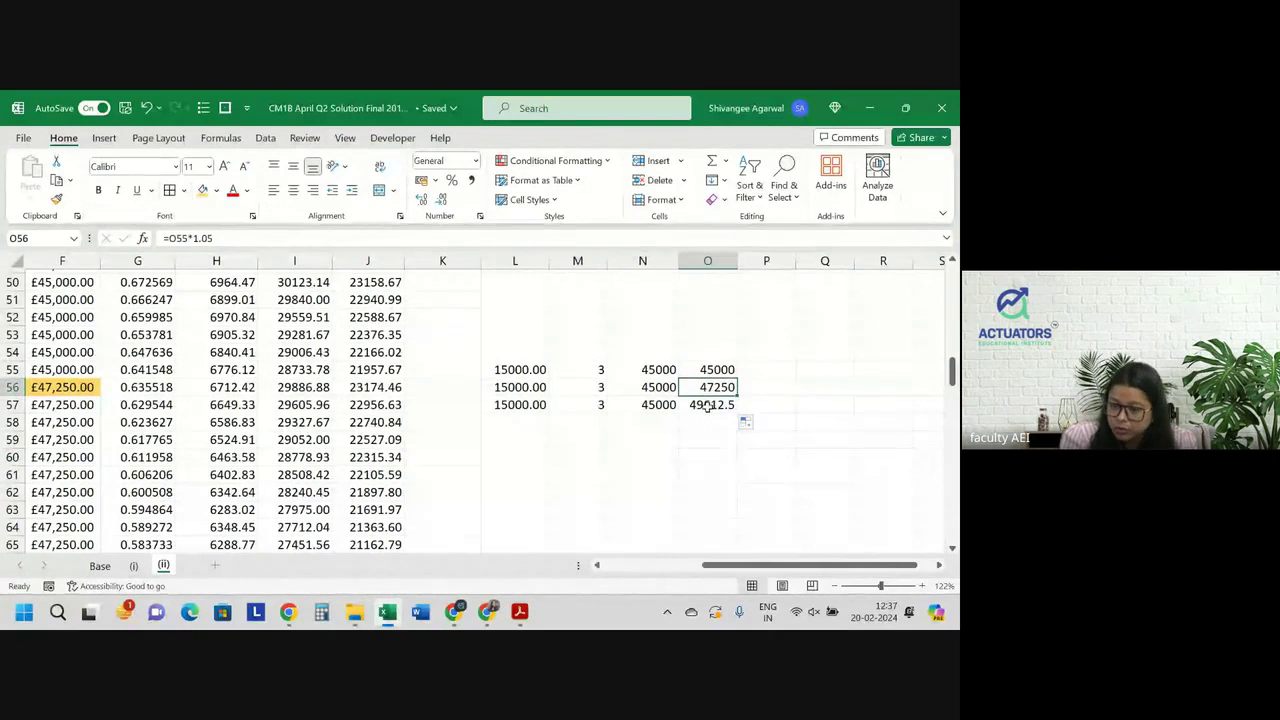
double_click(730, 405)
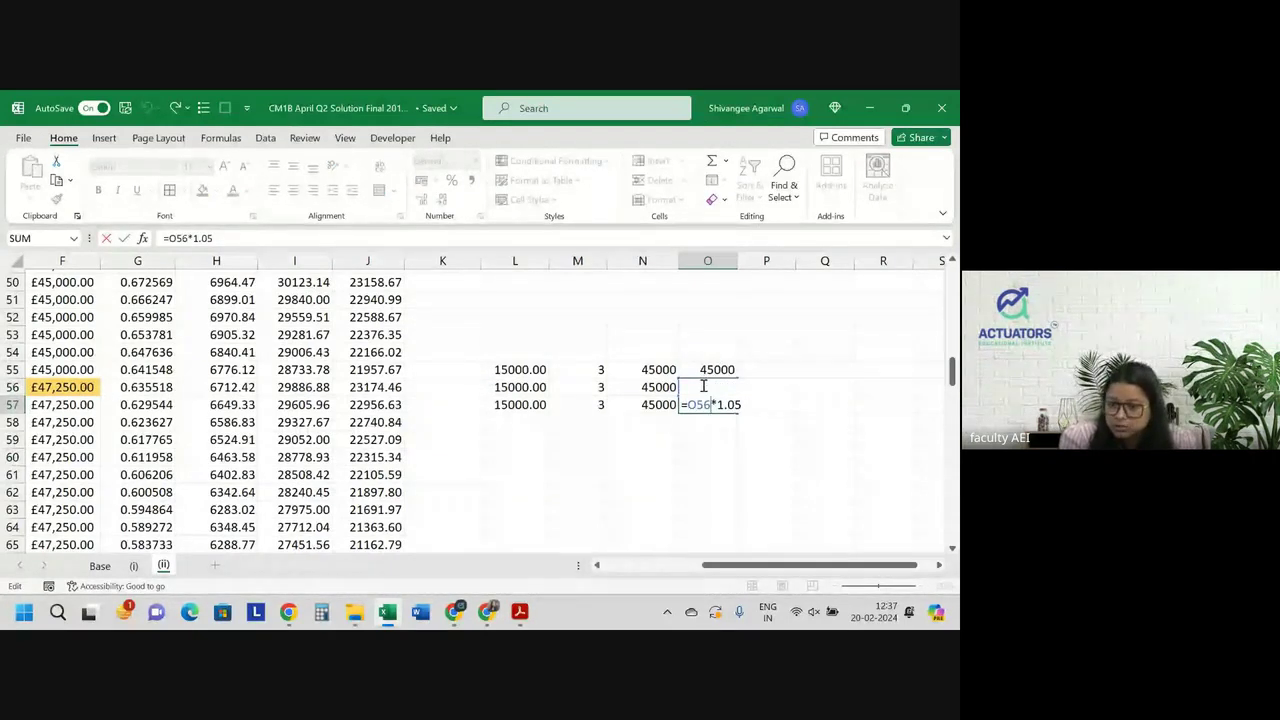
key(Return)
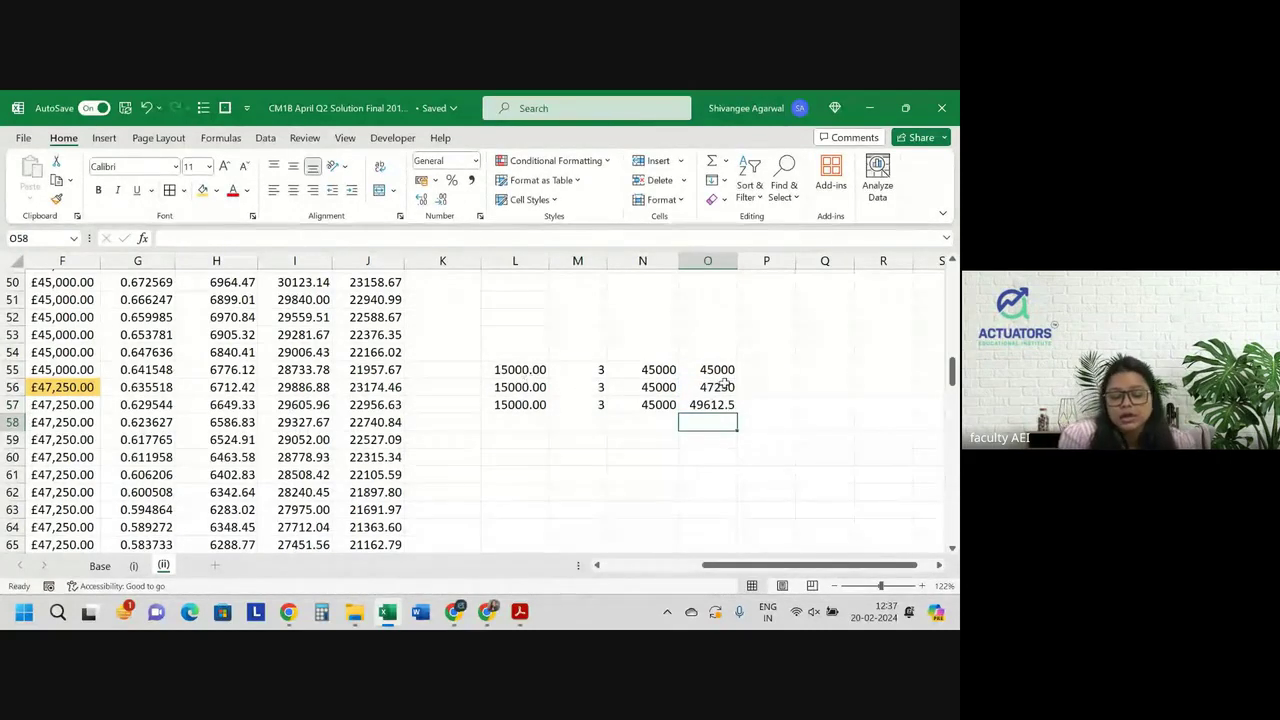
click(720, 405)
double_click(720, 405)
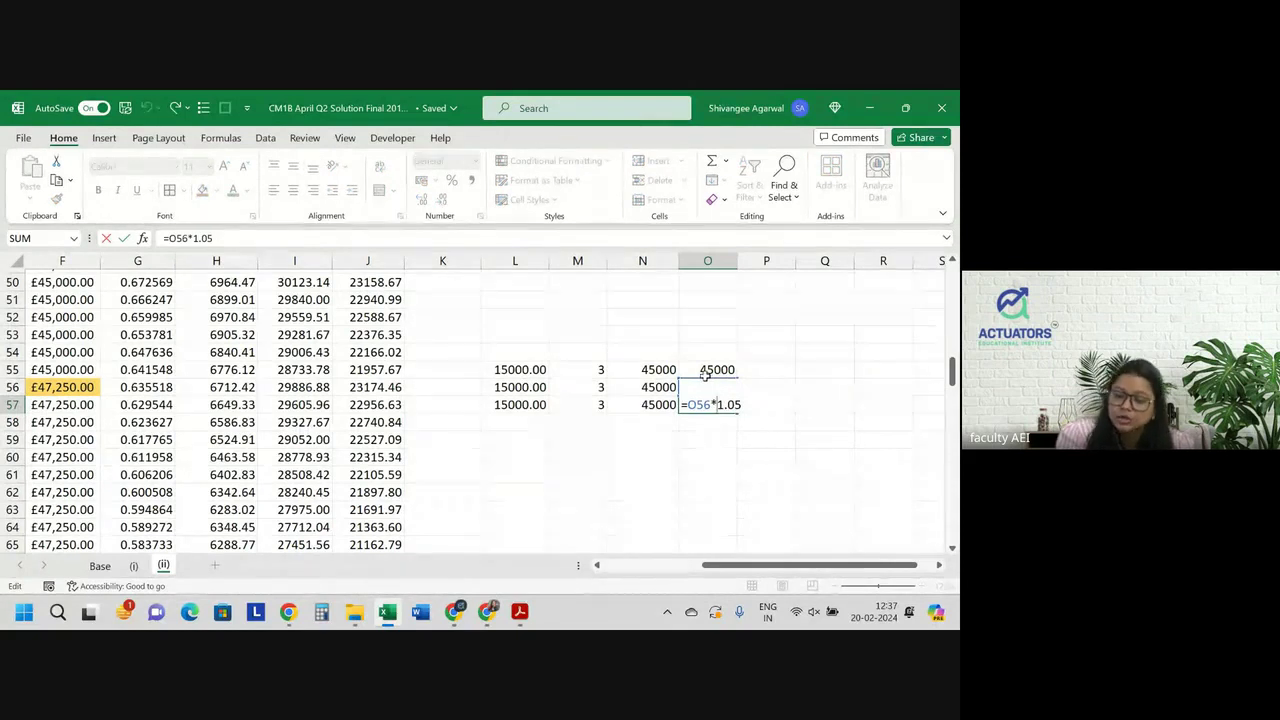
key(Return)
click(705, 387)
double_click(705, 387)
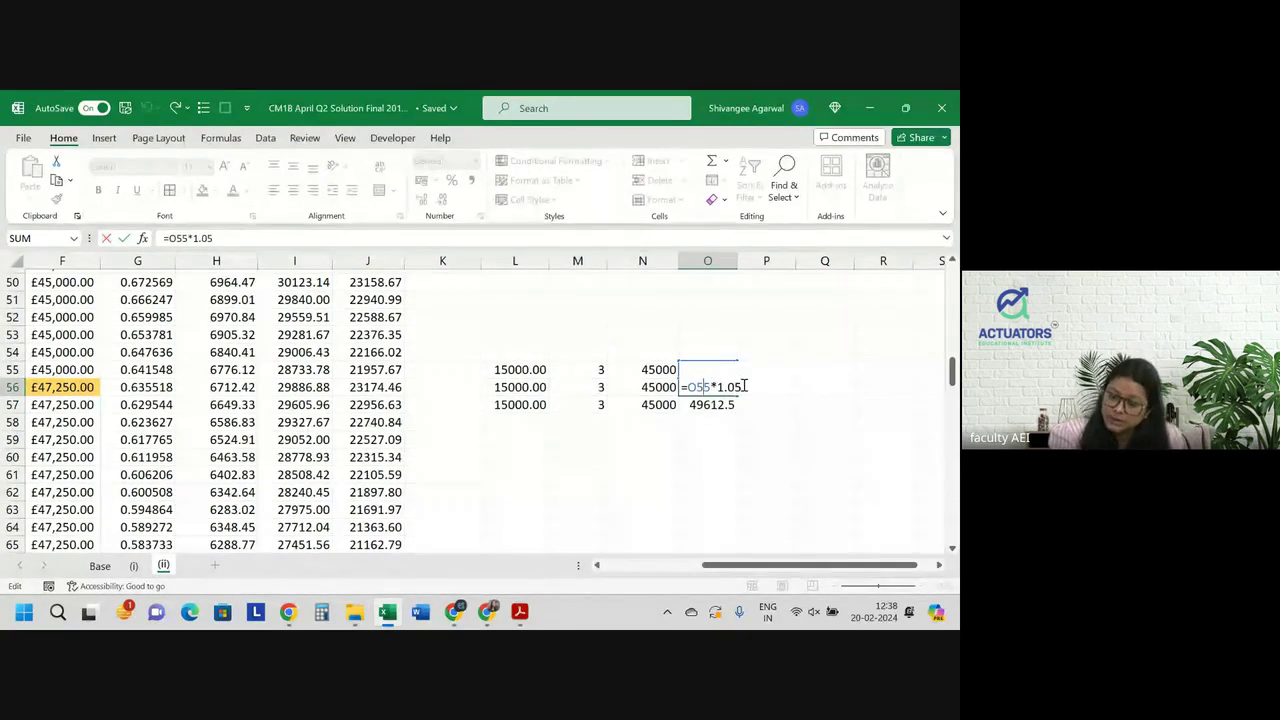
key(Return)
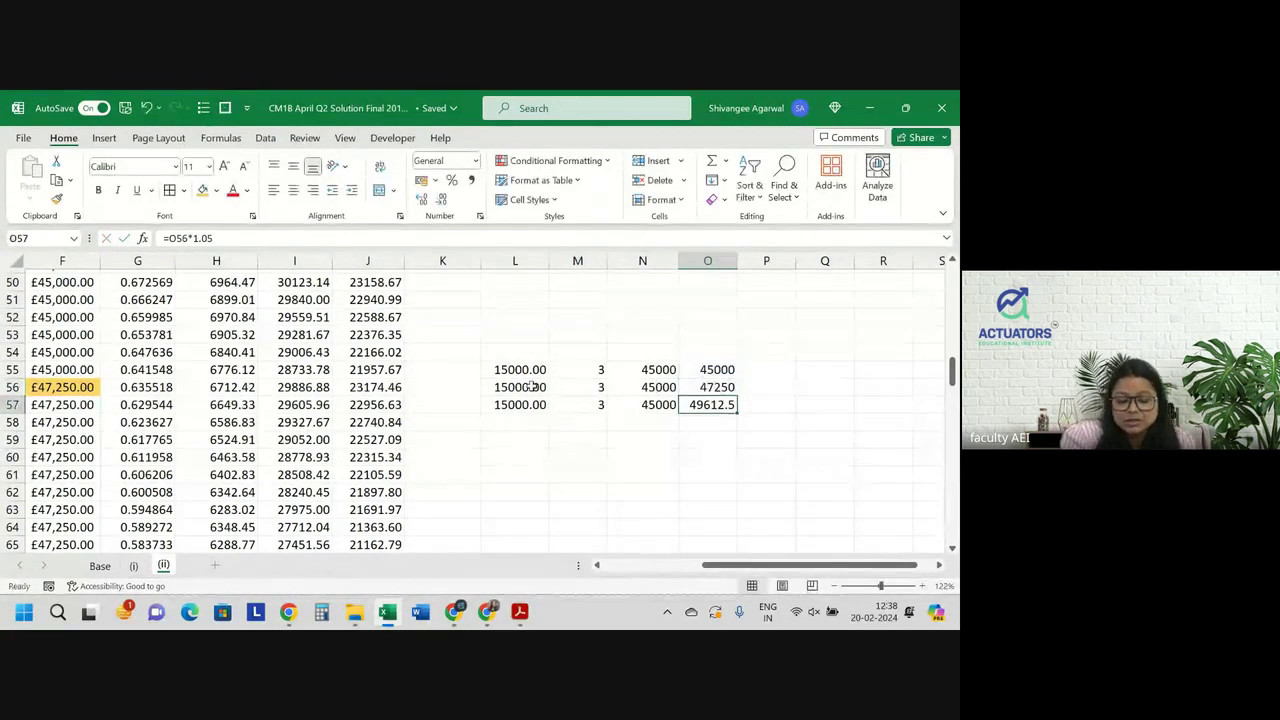
Change L56 to 16000, compare O56's result, then undo the change
click(530, 387)
text(16000)
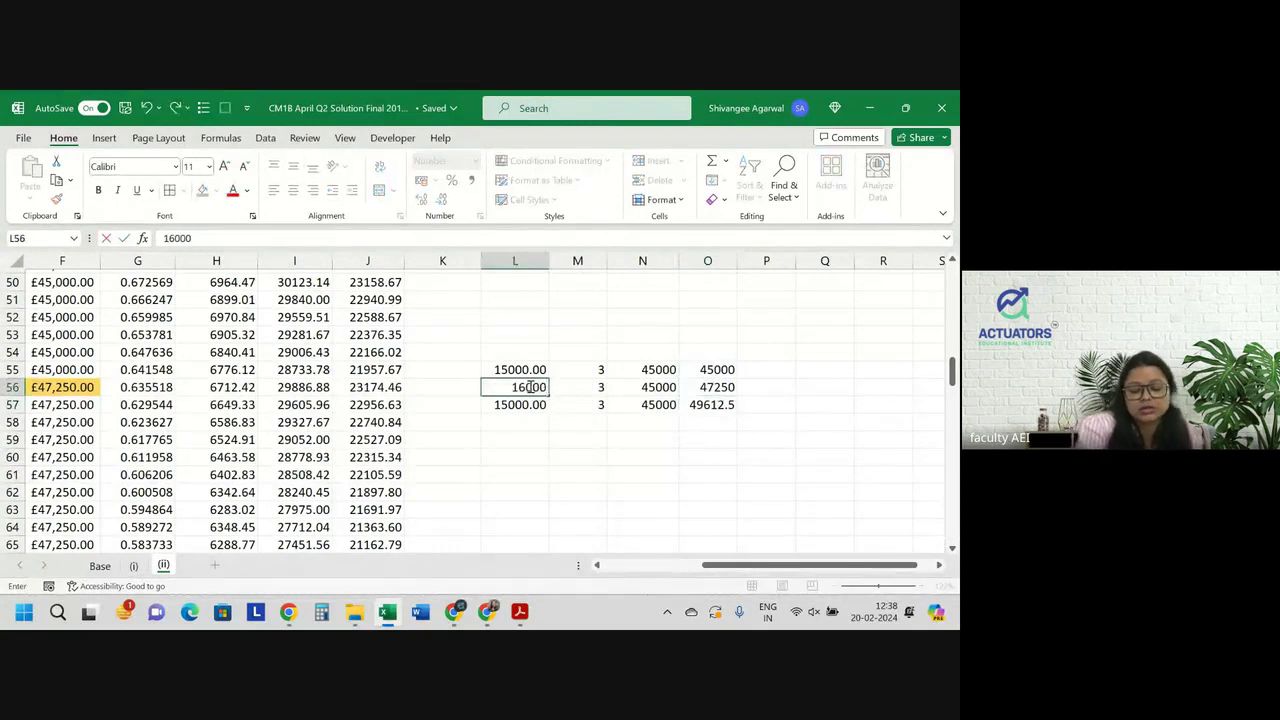
key(Return)
click(712, 388)
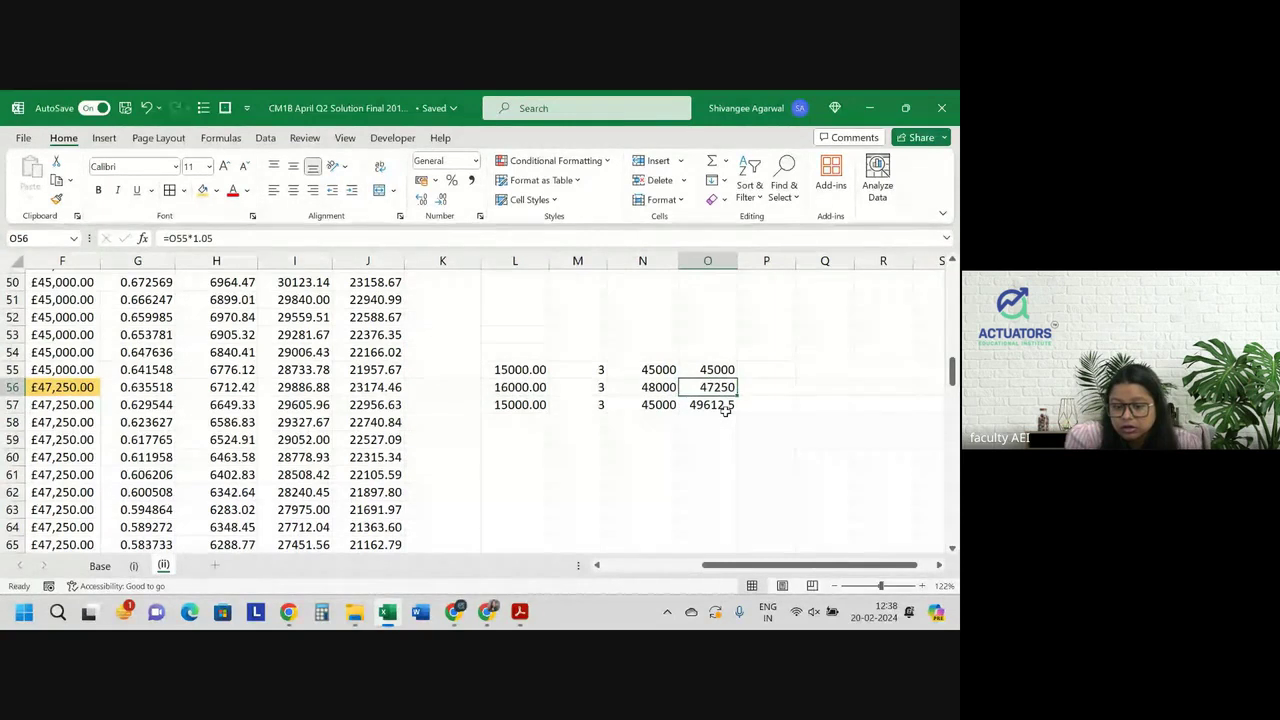
click(533, 387)
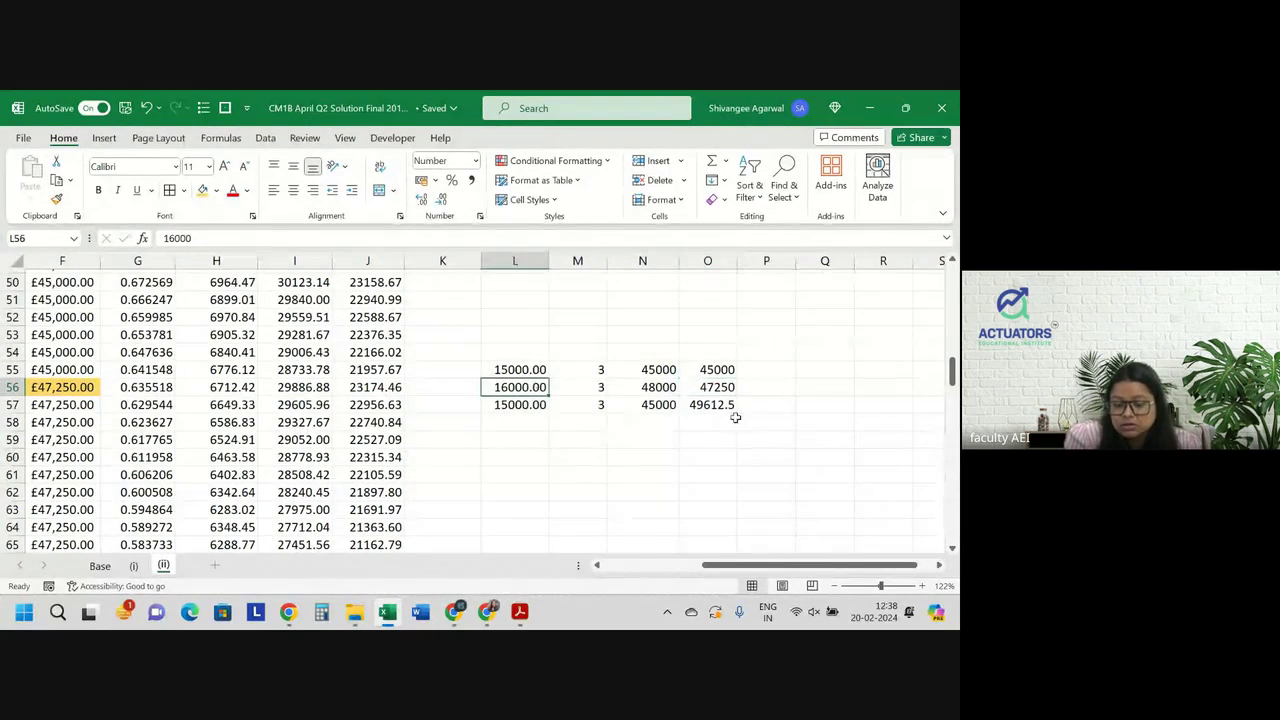
click(729, 388)
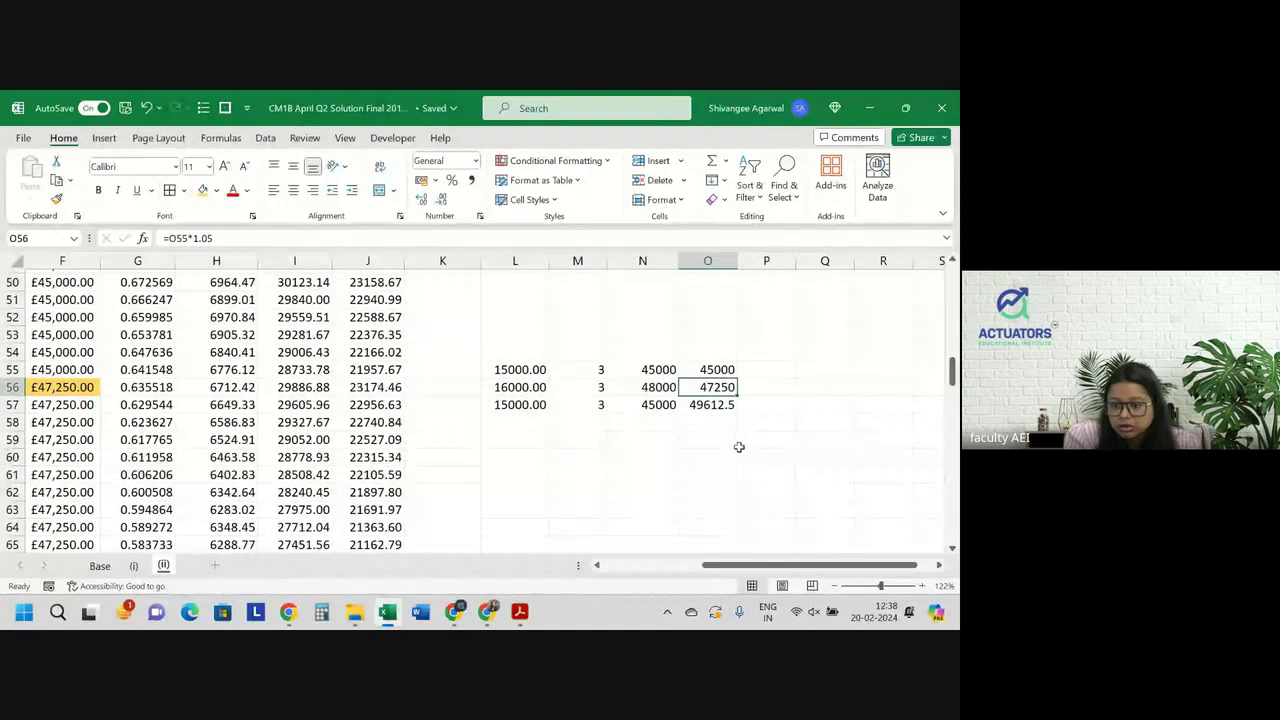
key(ctrl+z)
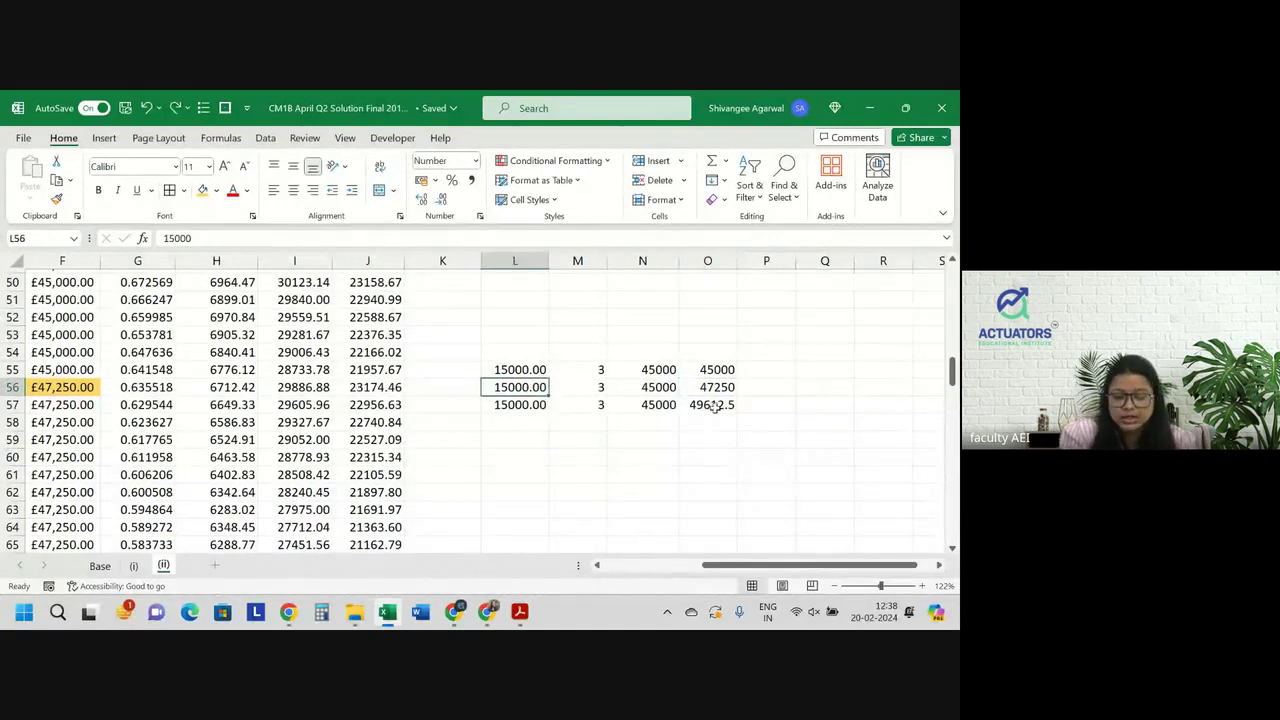
click(715, 390)
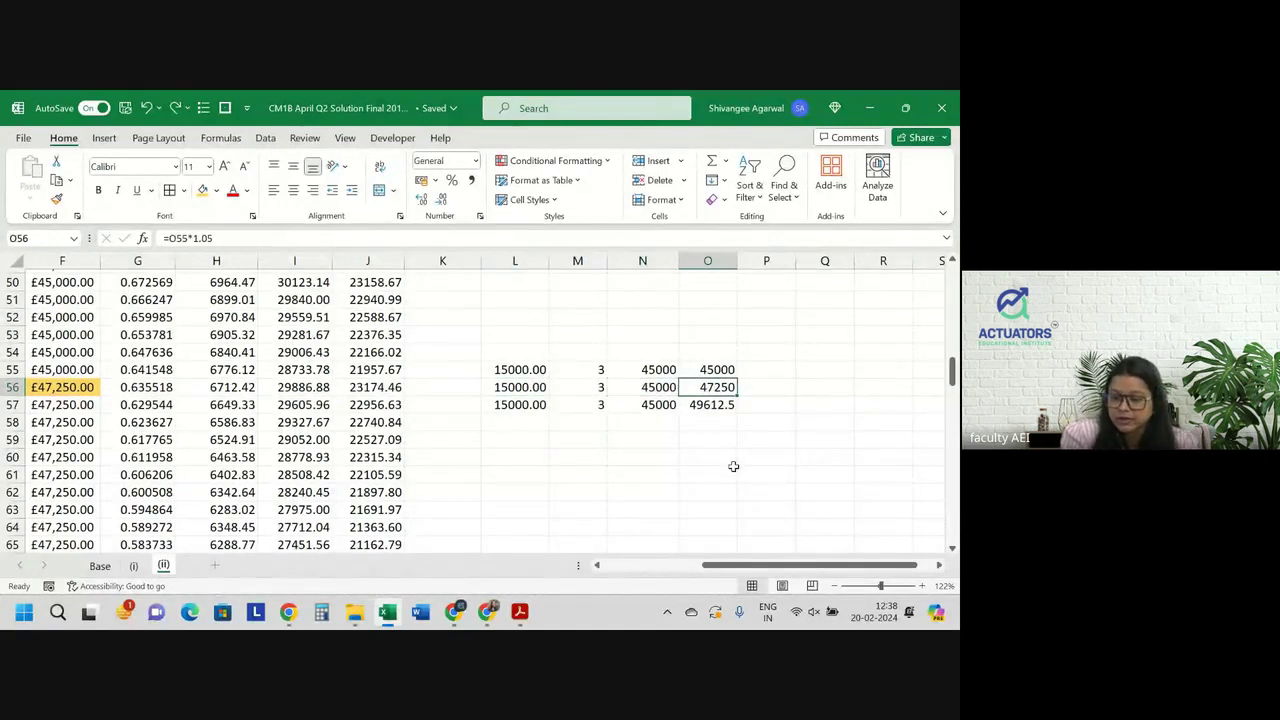
Re-enter 16000 in L56, leaving a stray backslash in L57, and review O56's formula
click(515, 387)
text(1)
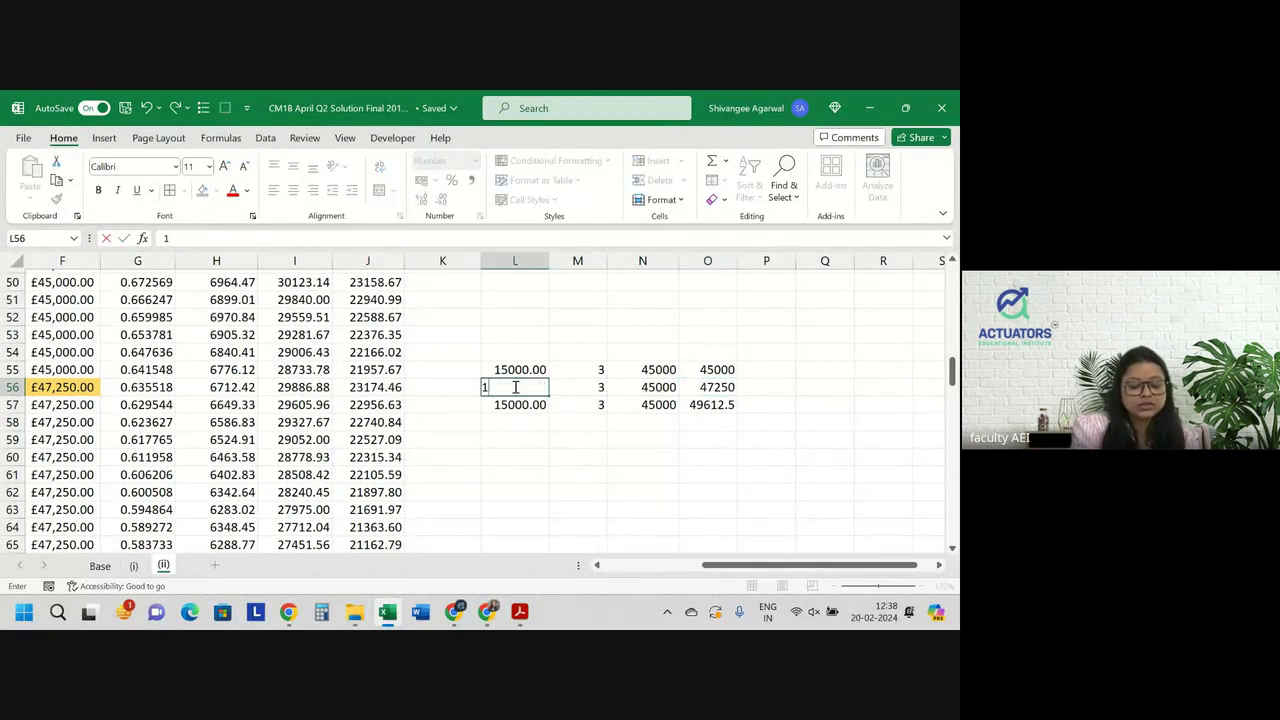
text(6000)
key(Return)
text(\)
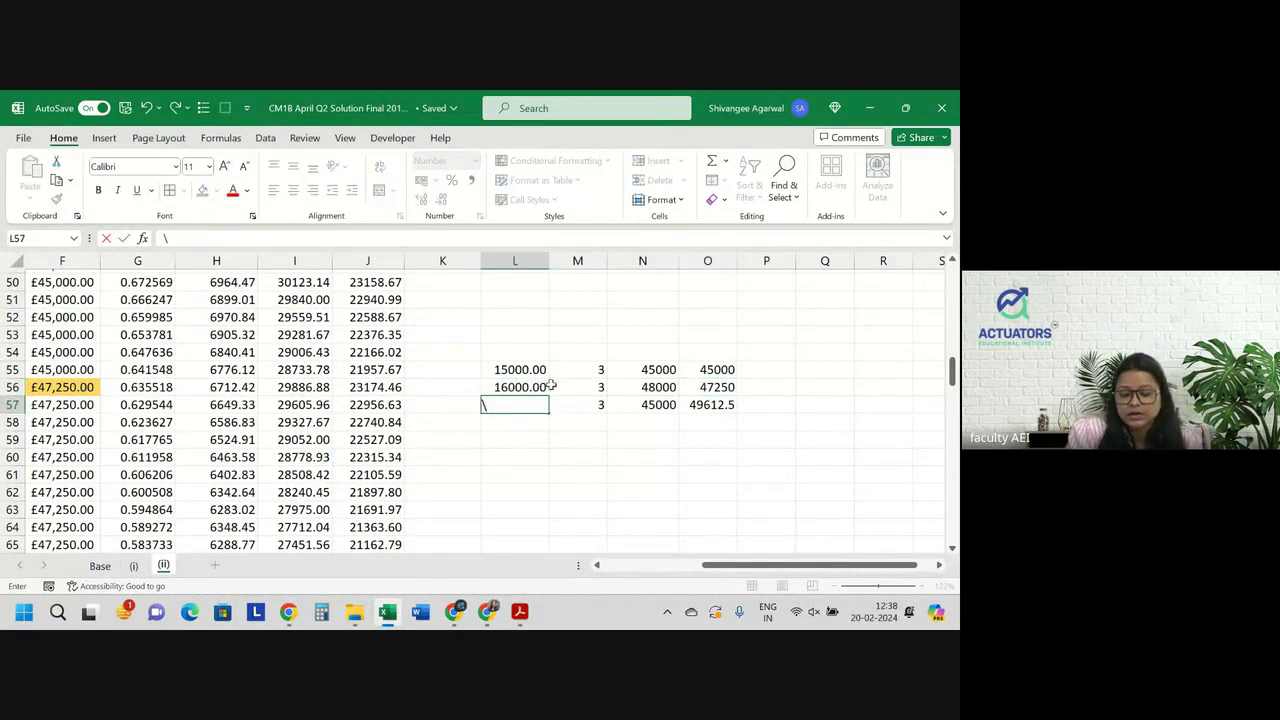
click(648, 387)
click(715, 388)
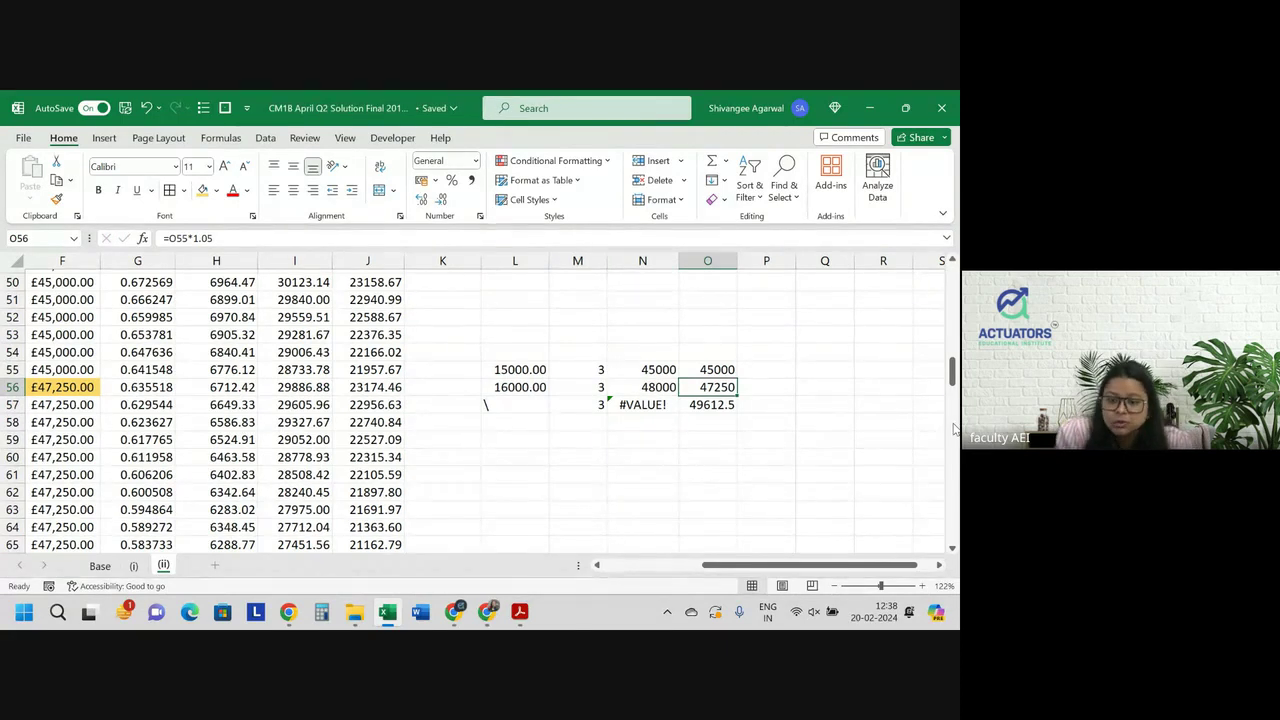
double_click(706, 386)
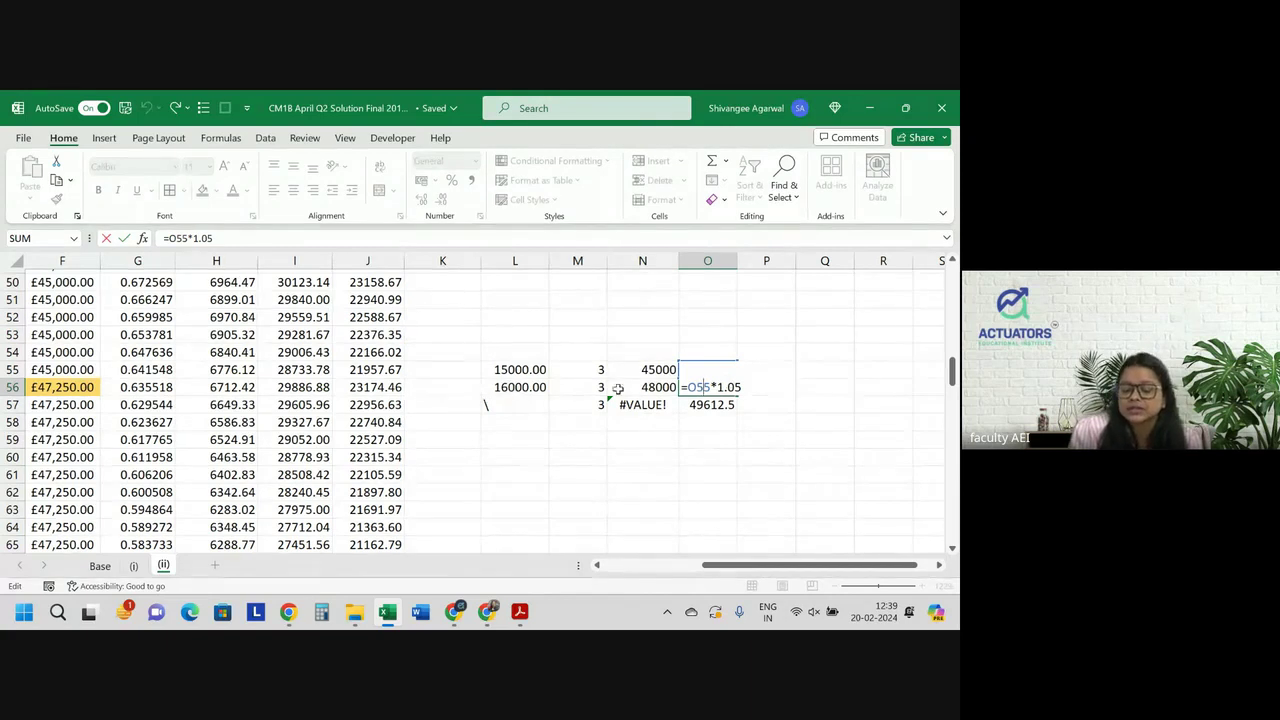
Copy the £45,000.00 price in F54 down through row 65
key(Return)
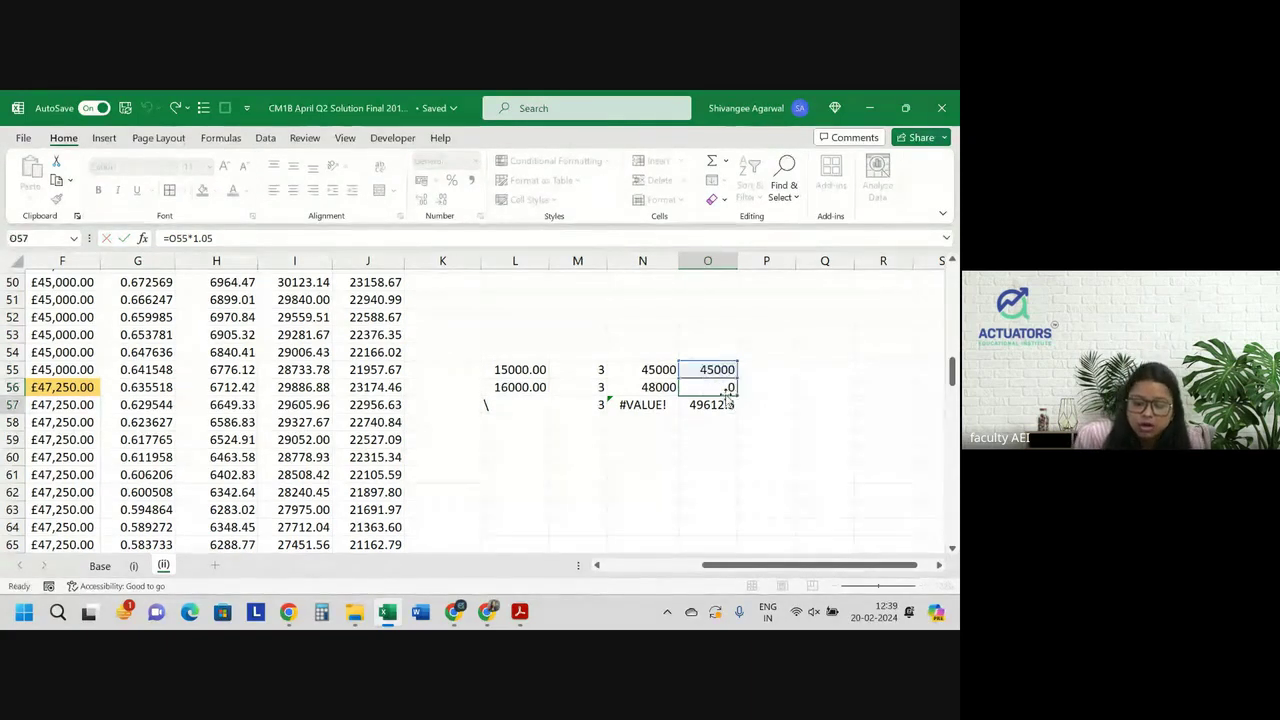
scroll(727, 396, left, 3)
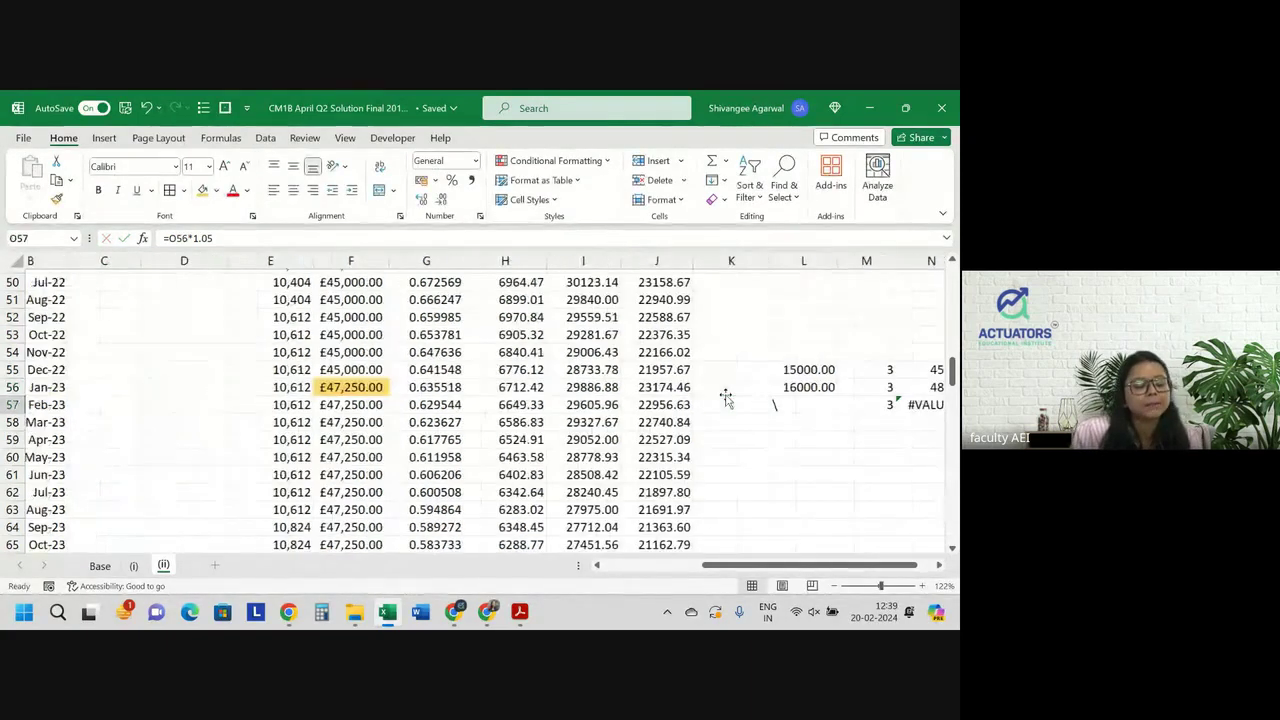
click(365, 353)
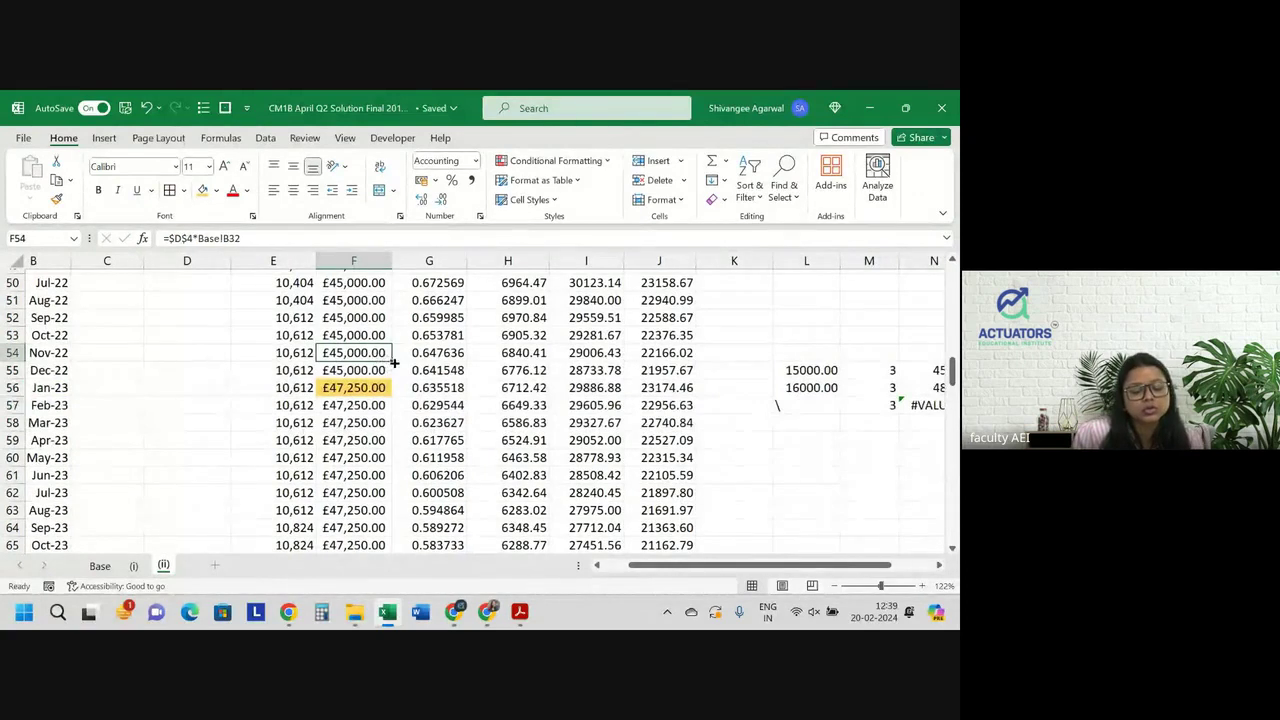
double_click(393, 362)
click(366, 350)
scroll(360, 320, up, 1)
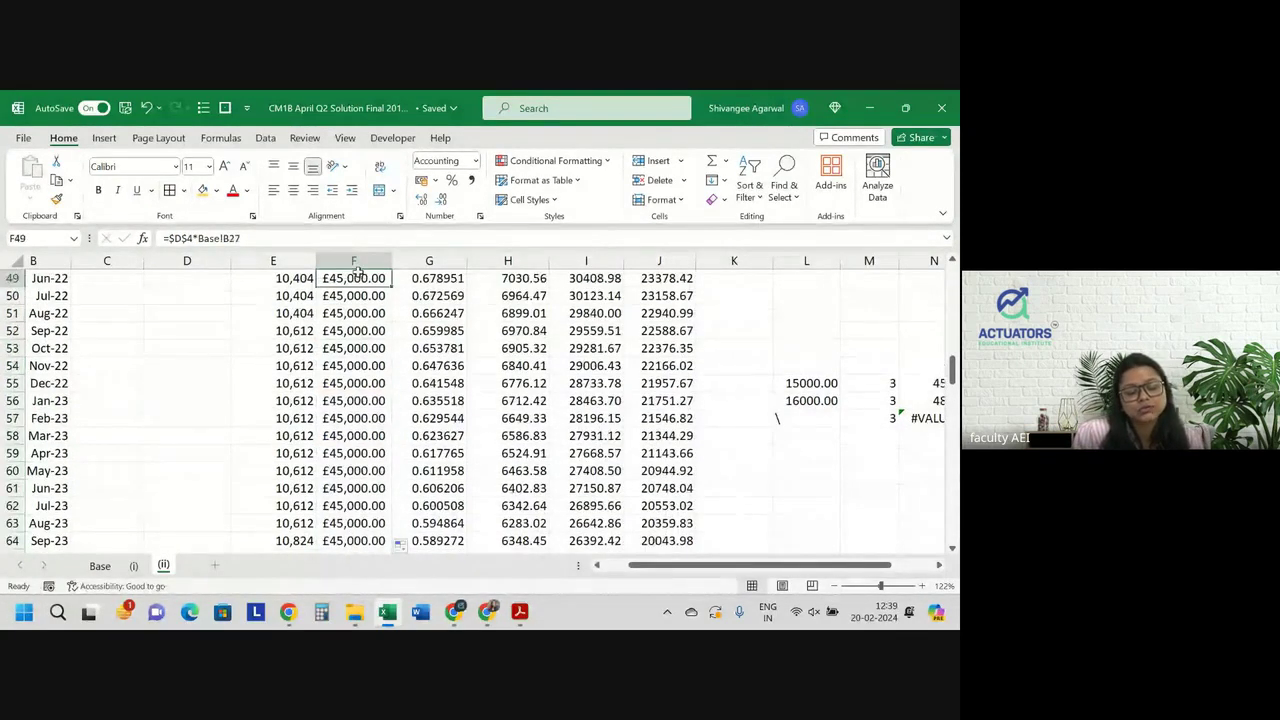
Insert a new empty column before the price column F
click(351, 260)
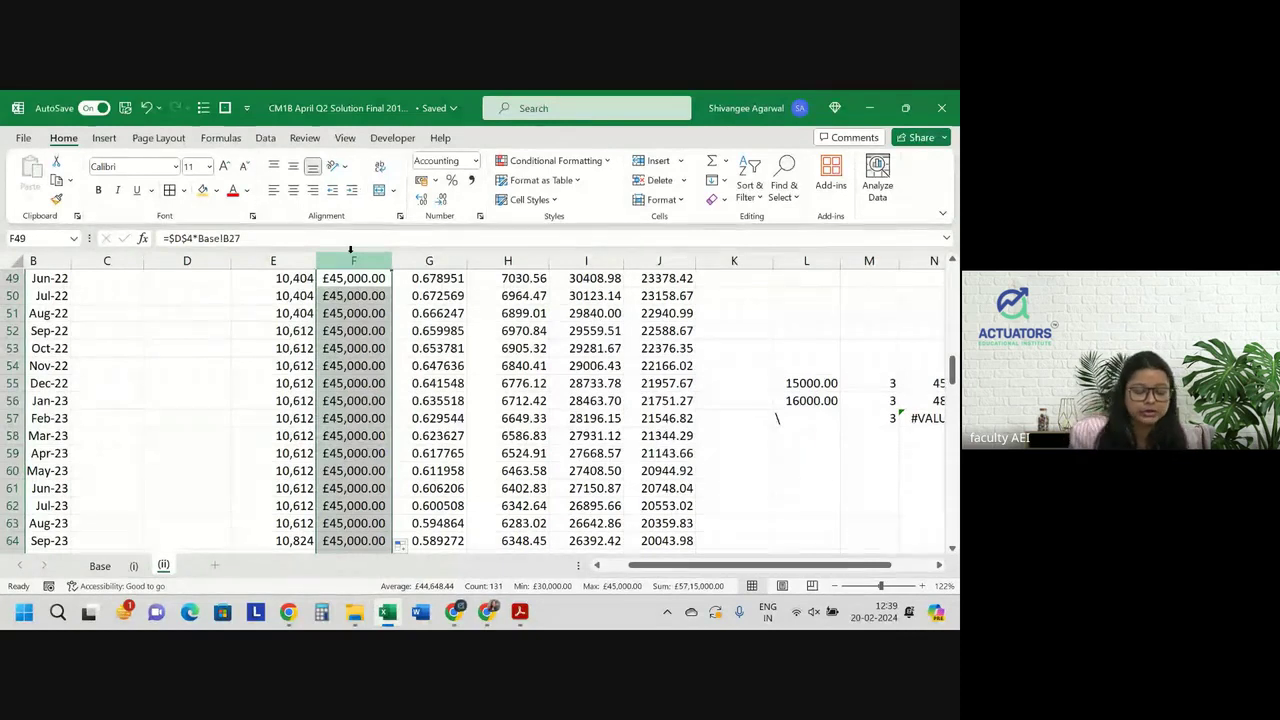
key(ctrl+shift+plus)
click(375, 296)
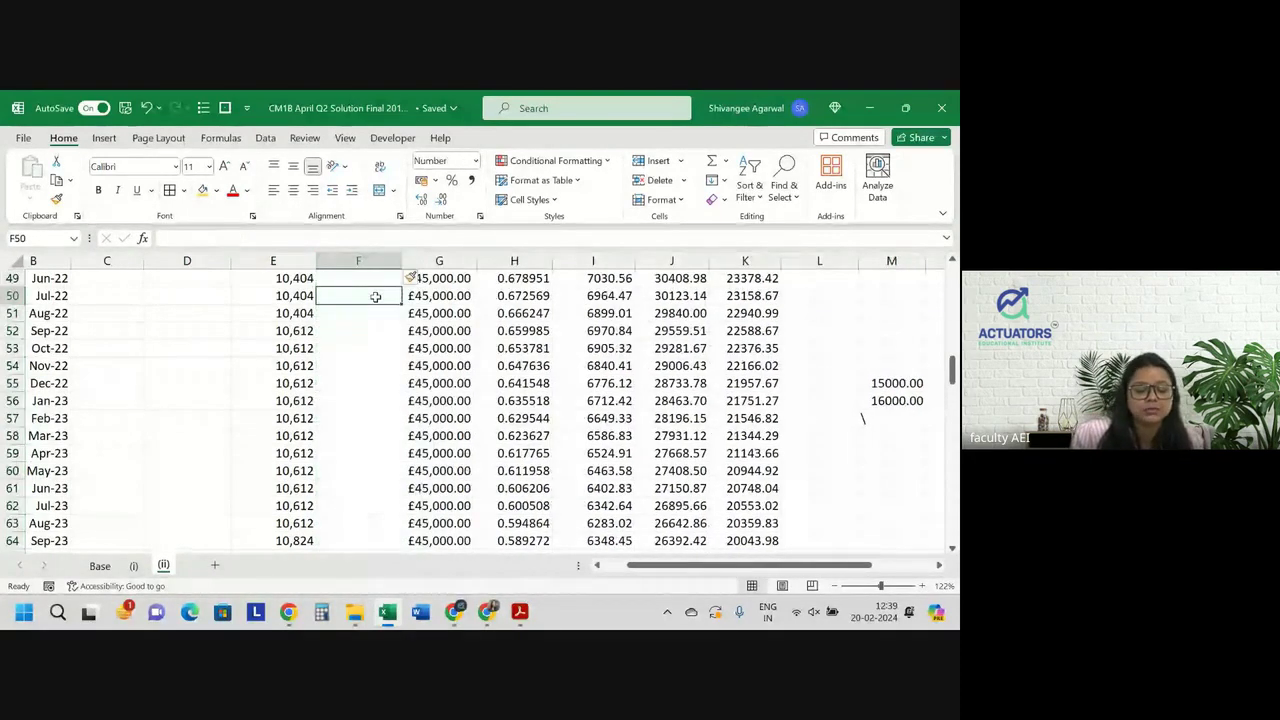
scroll(375, 296, up, 5)
scroll(375, 296, up, 4)
scroll(375, 296, up, 3)
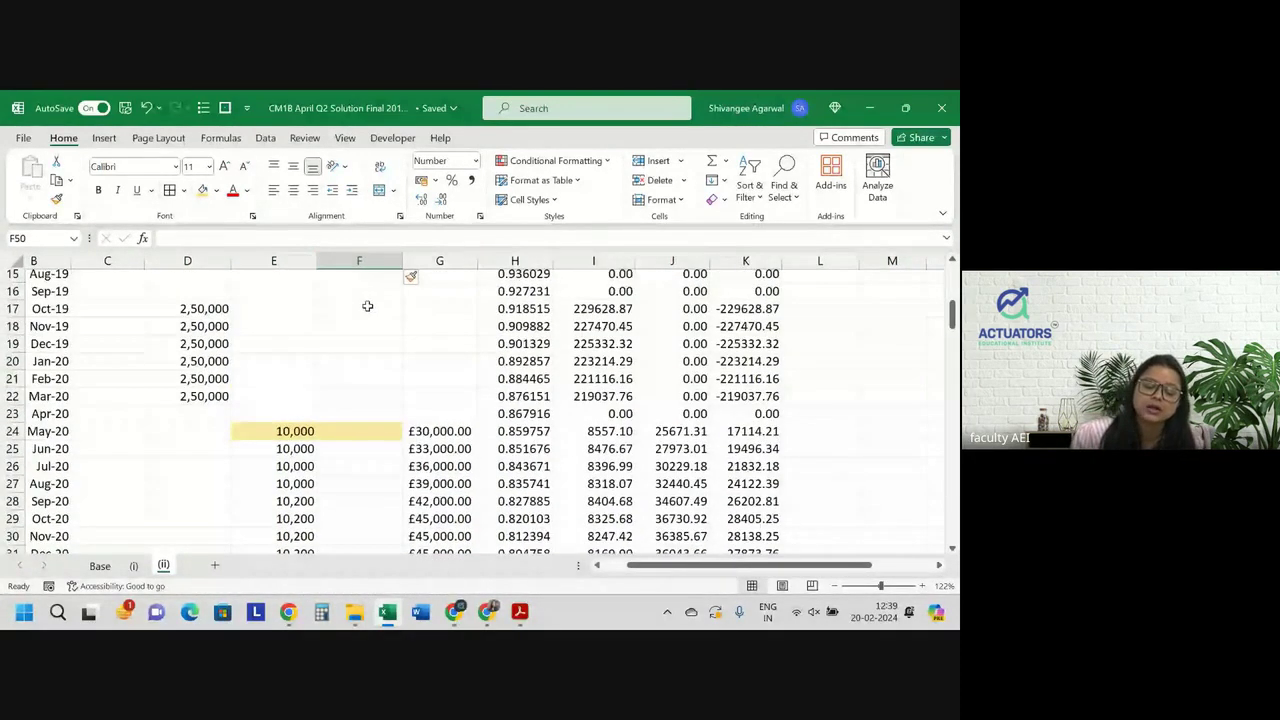
Head the new column F7 'Selling Price' and narrow column F so it wraps
scroll(367, 306, up, 5)
click(371, 386)
text(S)
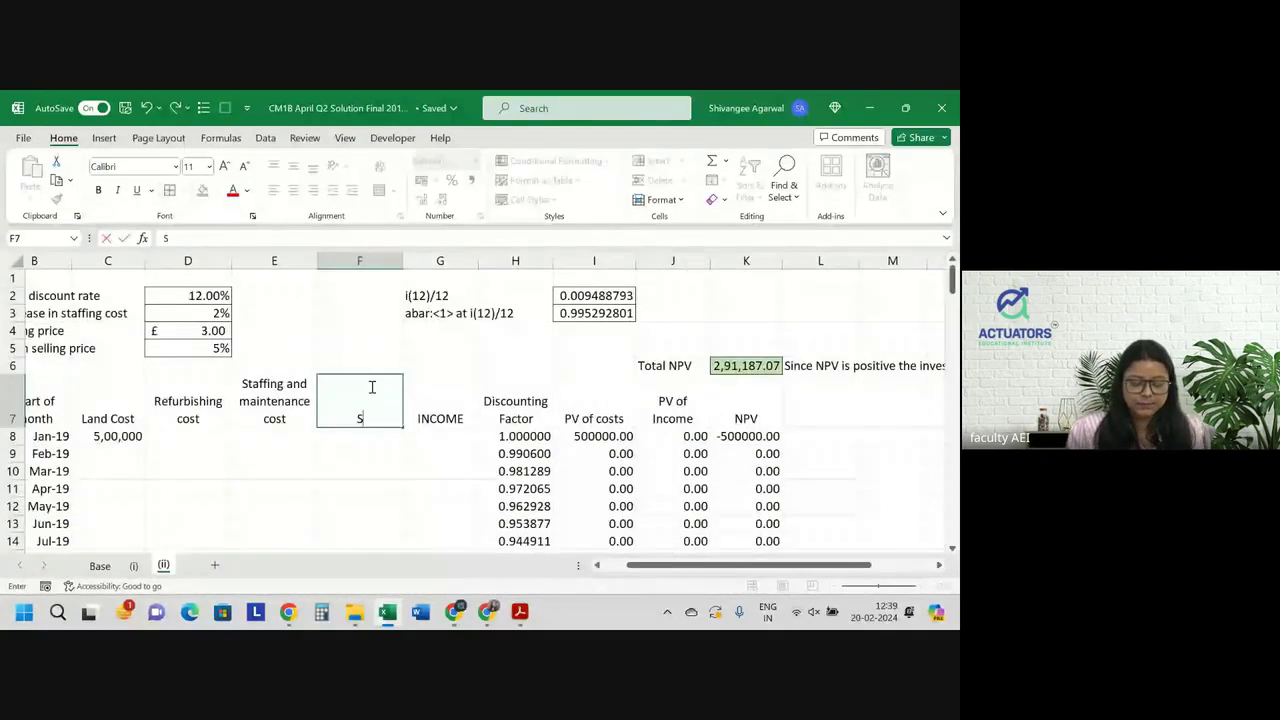
text(elling Price)
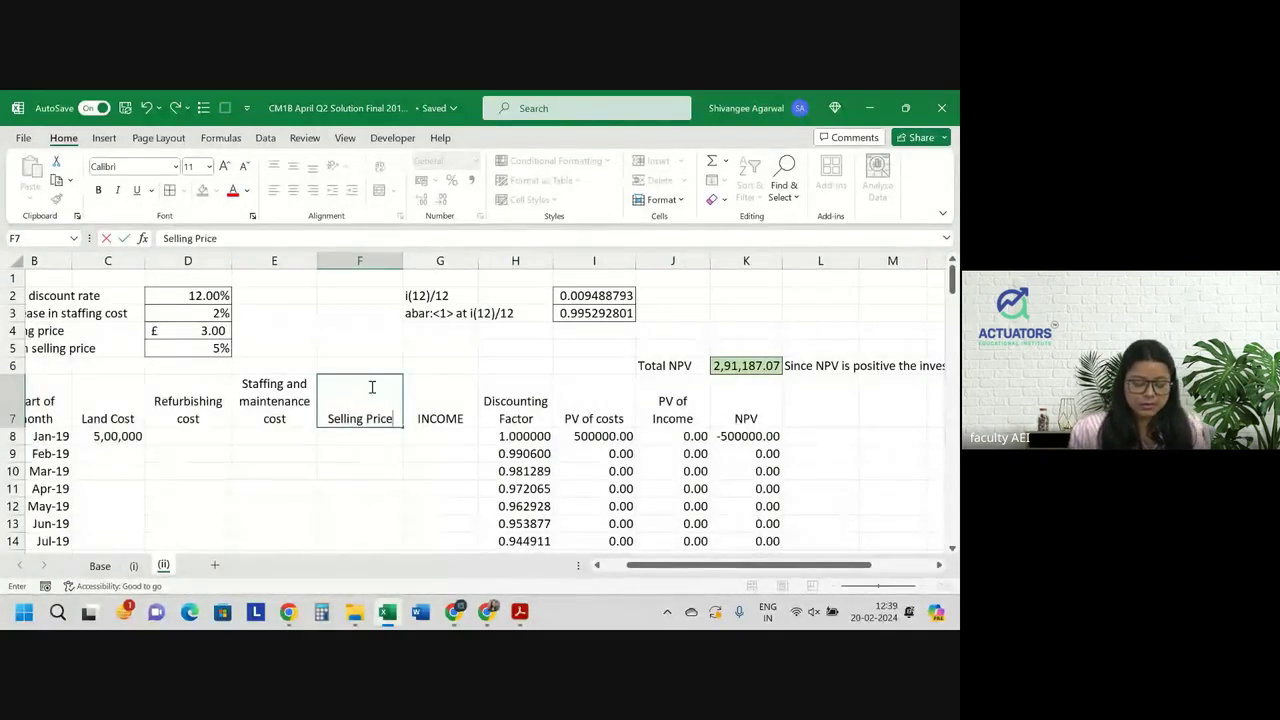
key(Return)
drag(403, 261, 378, 261)
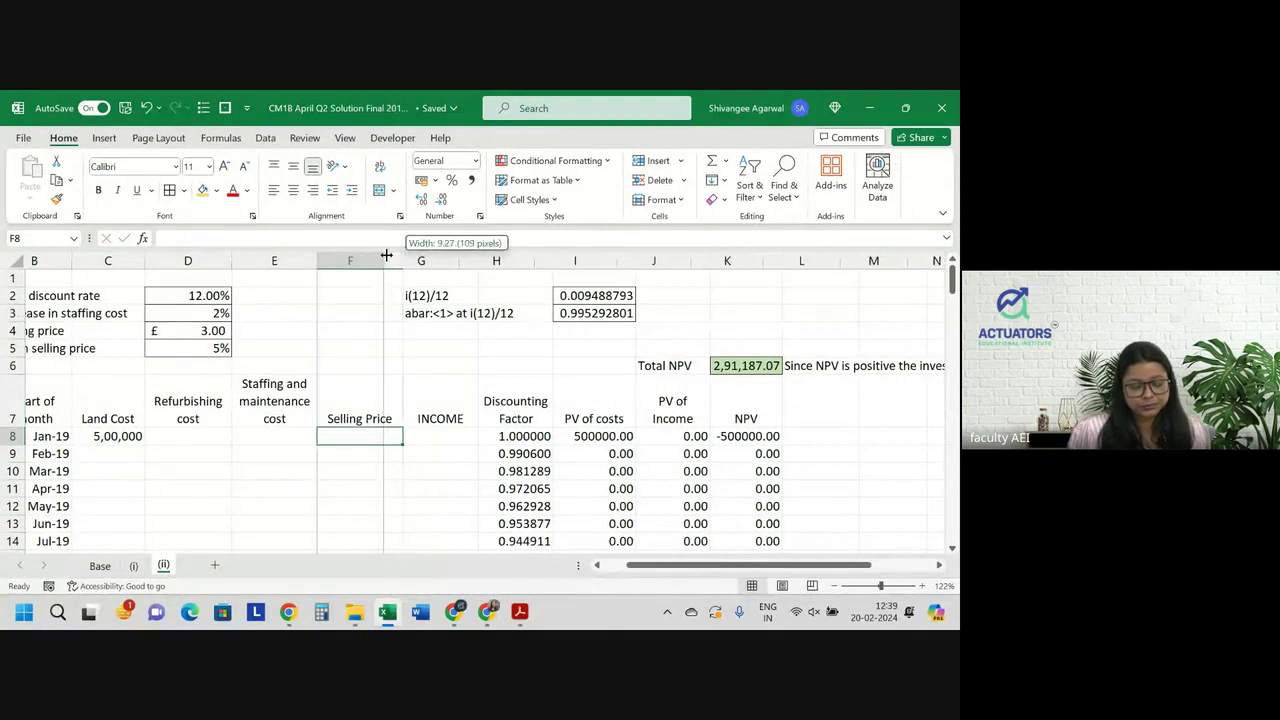
Link F8 to the price in D4 and paste that formula into F24
text(=)
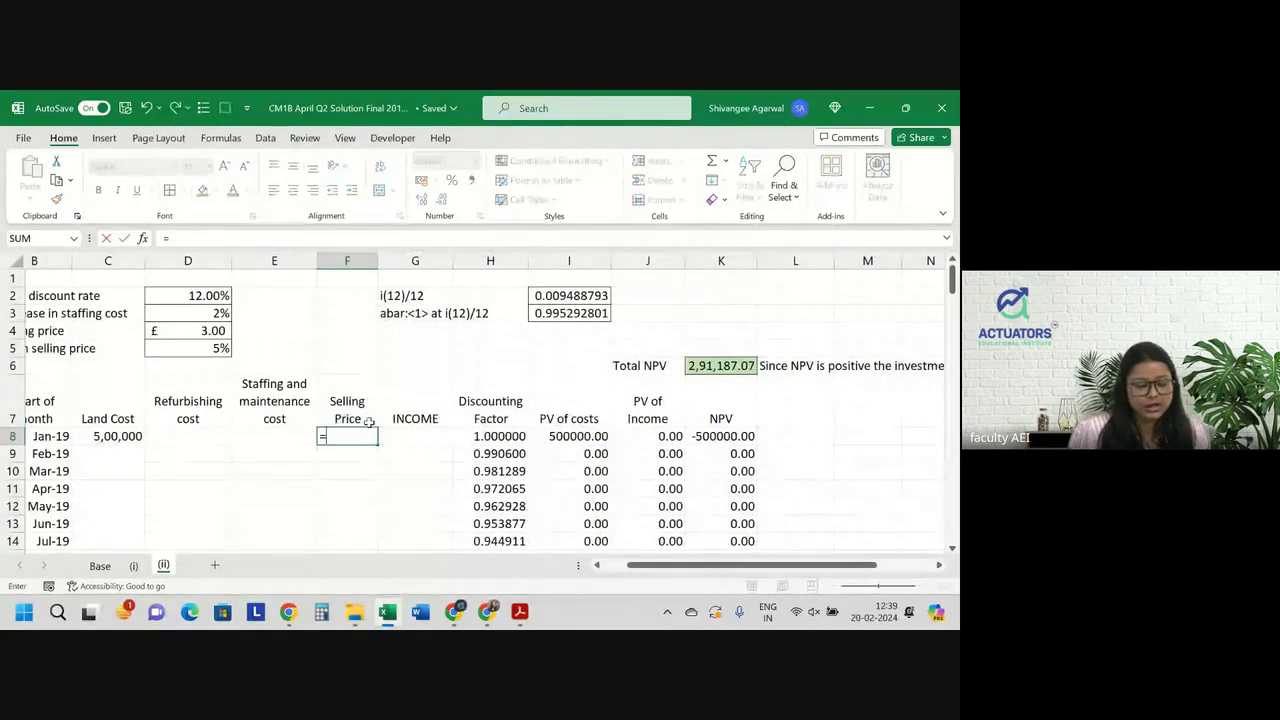
click(187, 332)
key(Return)
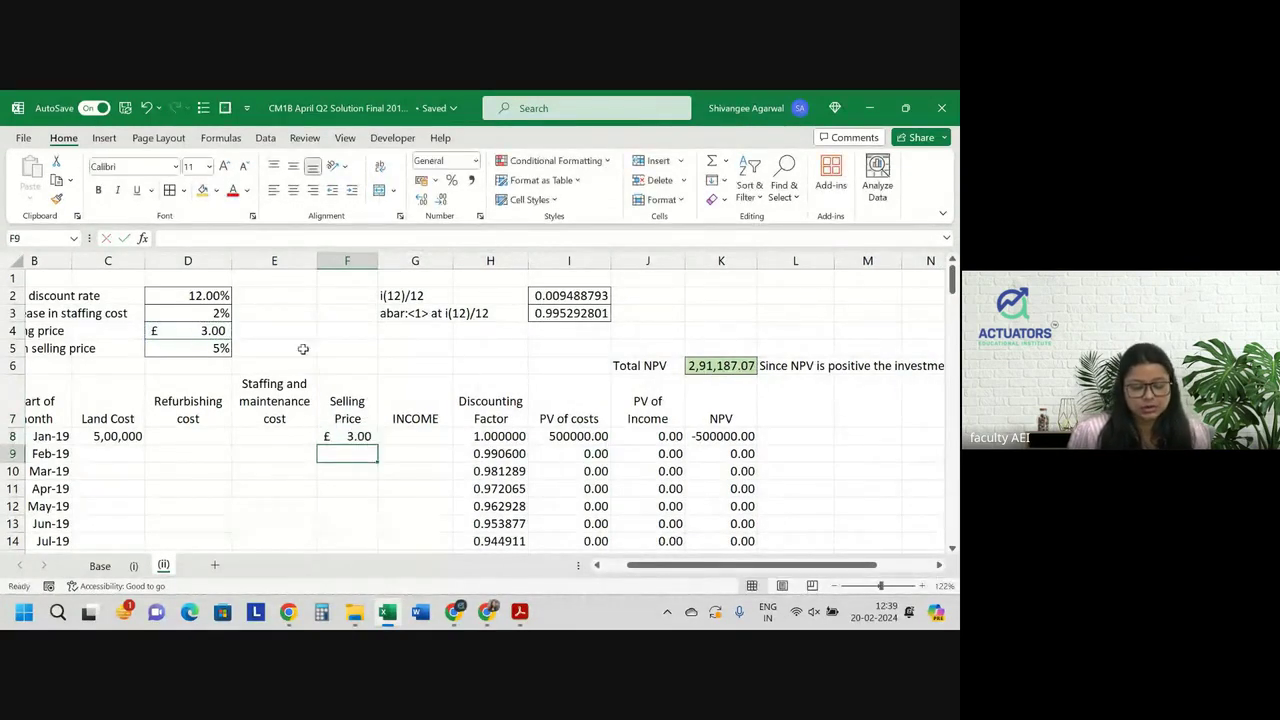
click(365, 435)
key(ctrl+c)
key(Down)
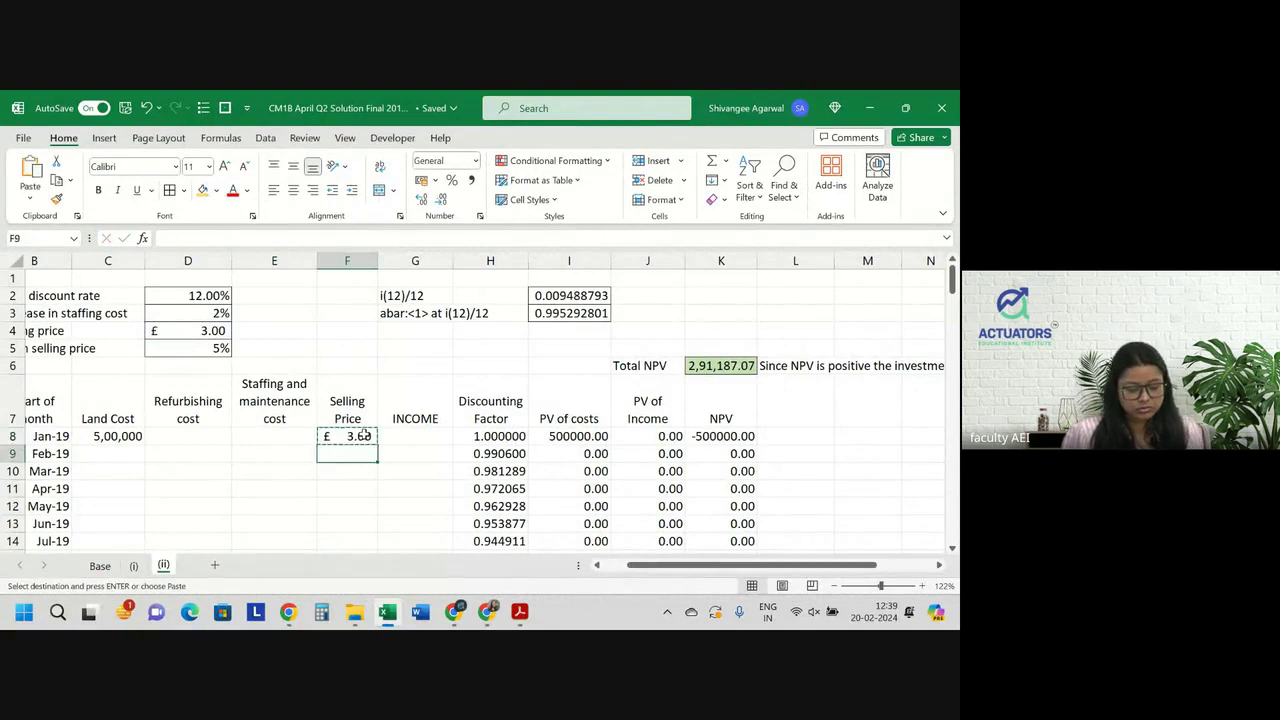
key(Down)
key(Down)
key(Down)
key(Down)
key(Down)
key(Down)
key(Down)
key(Up)
key(Up)
key(Up)
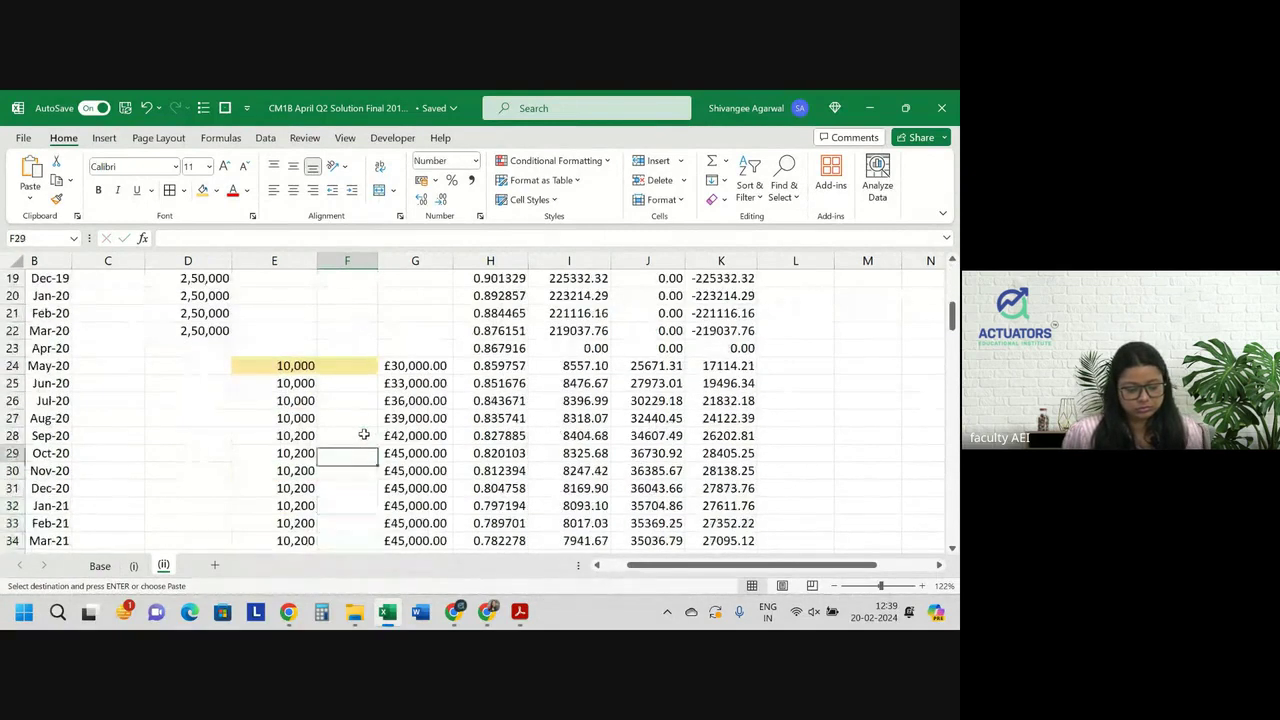
key(Up)
key(Up)
key(Up)
key(Up)
key(Up)
key(Return)
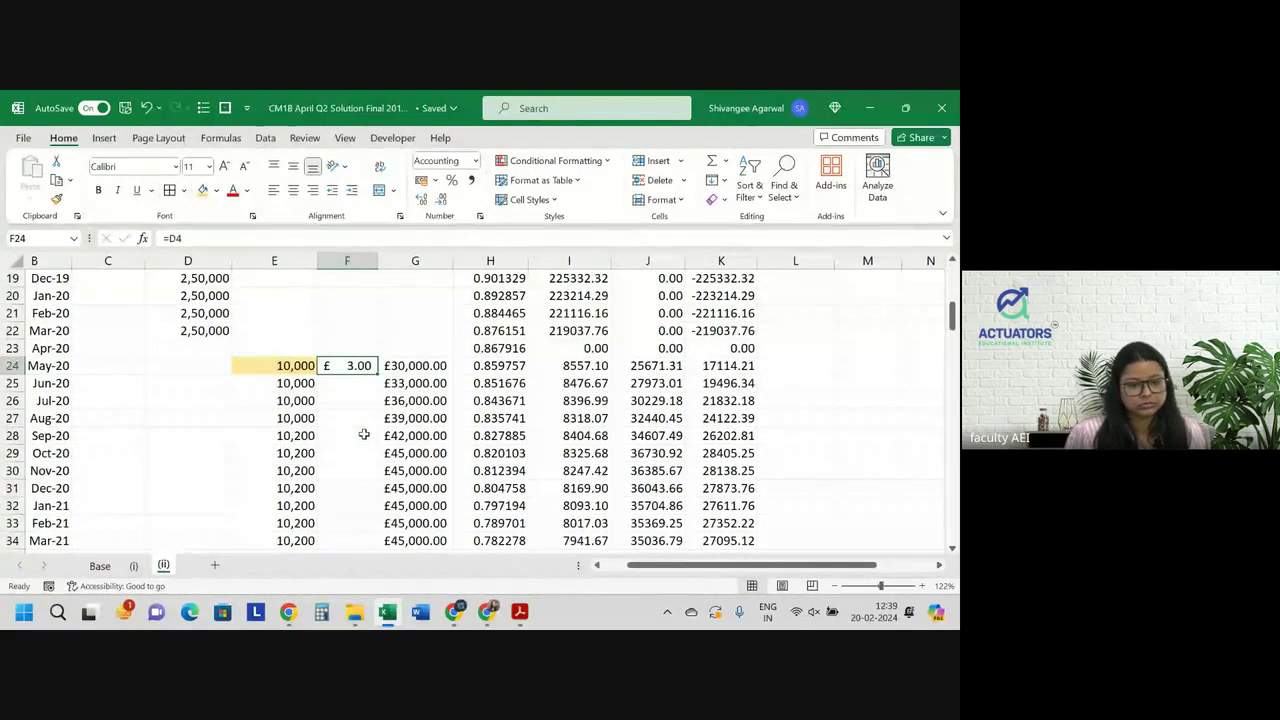
Fill the price formula down column F and make its reference absolute as $D$4
double_click(378, 375)
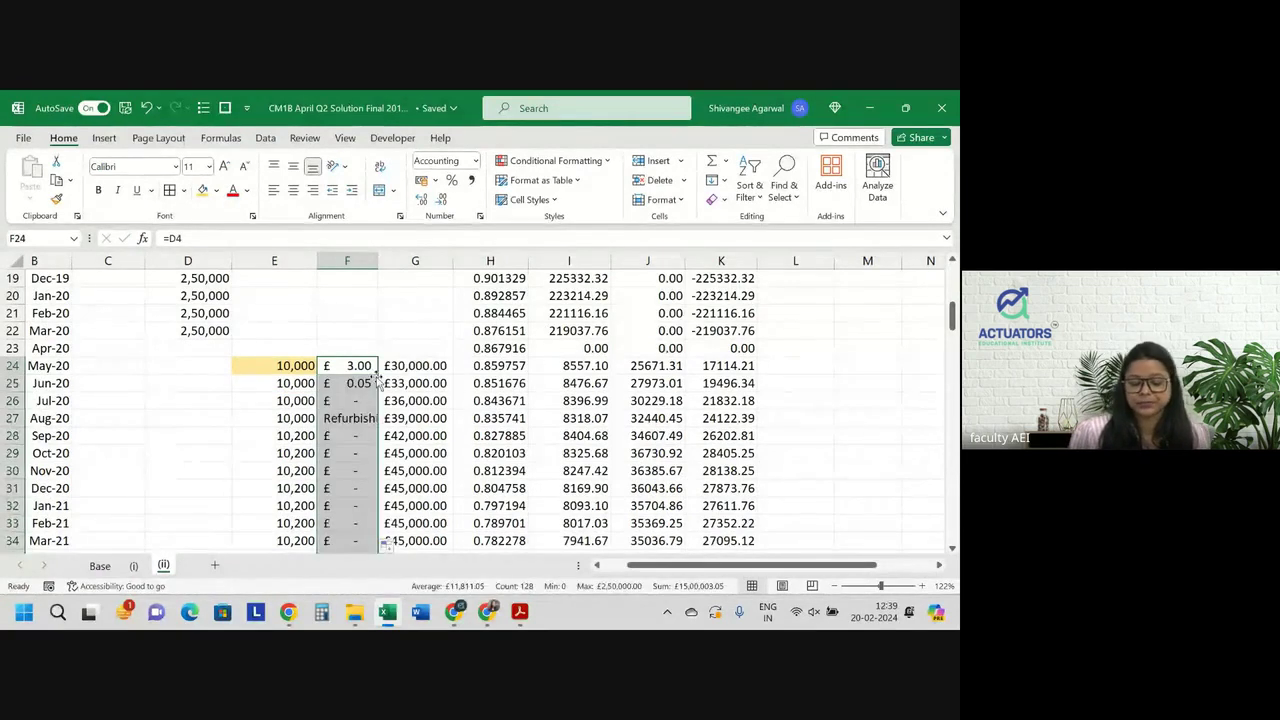
double_click(363, 365)
key(F4)
key(ctrl+Return)
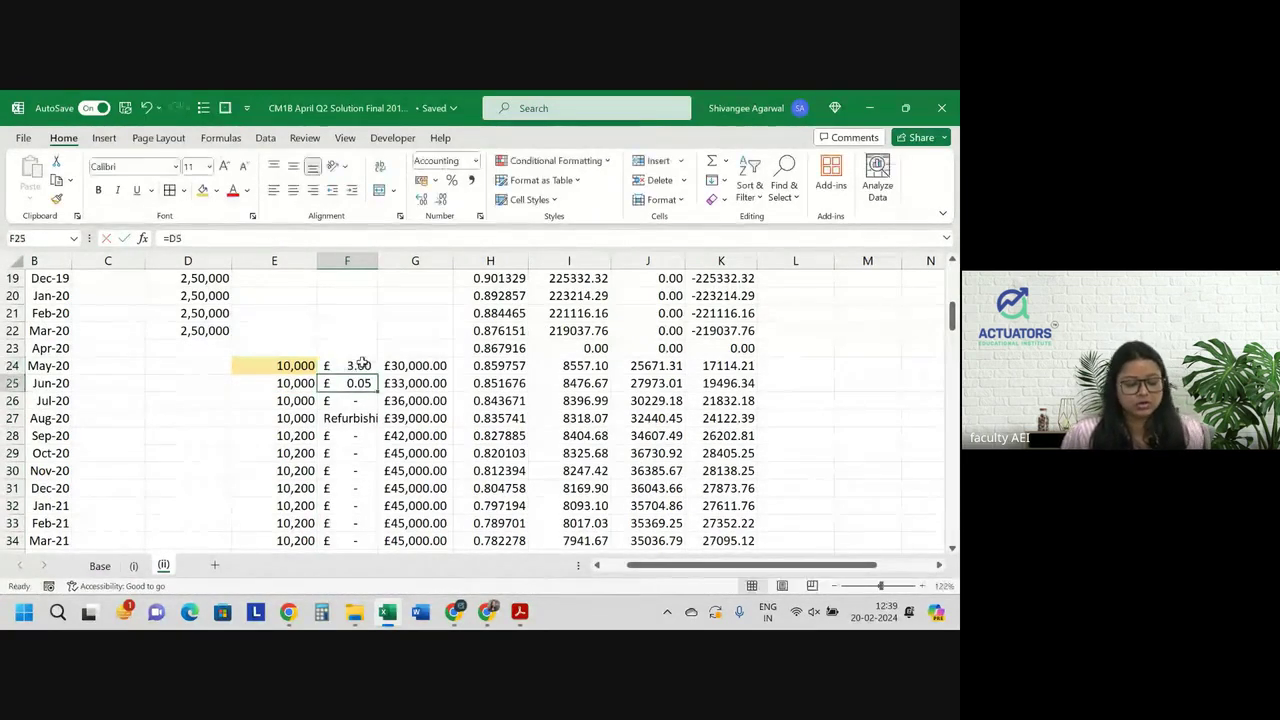
Fill the £3.00 price down column F and change G24's formula to =F24*Base!B2
double_click(376, 370)
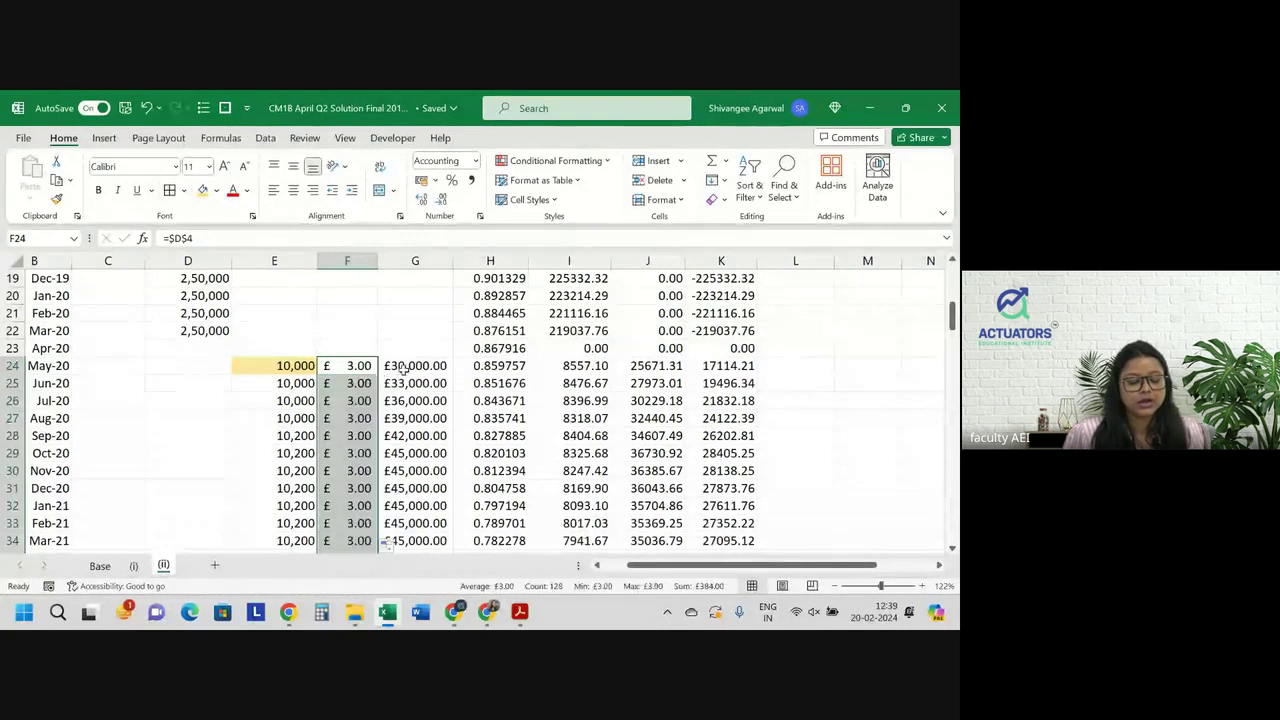
click(430, 366)
double_click(437, 367)
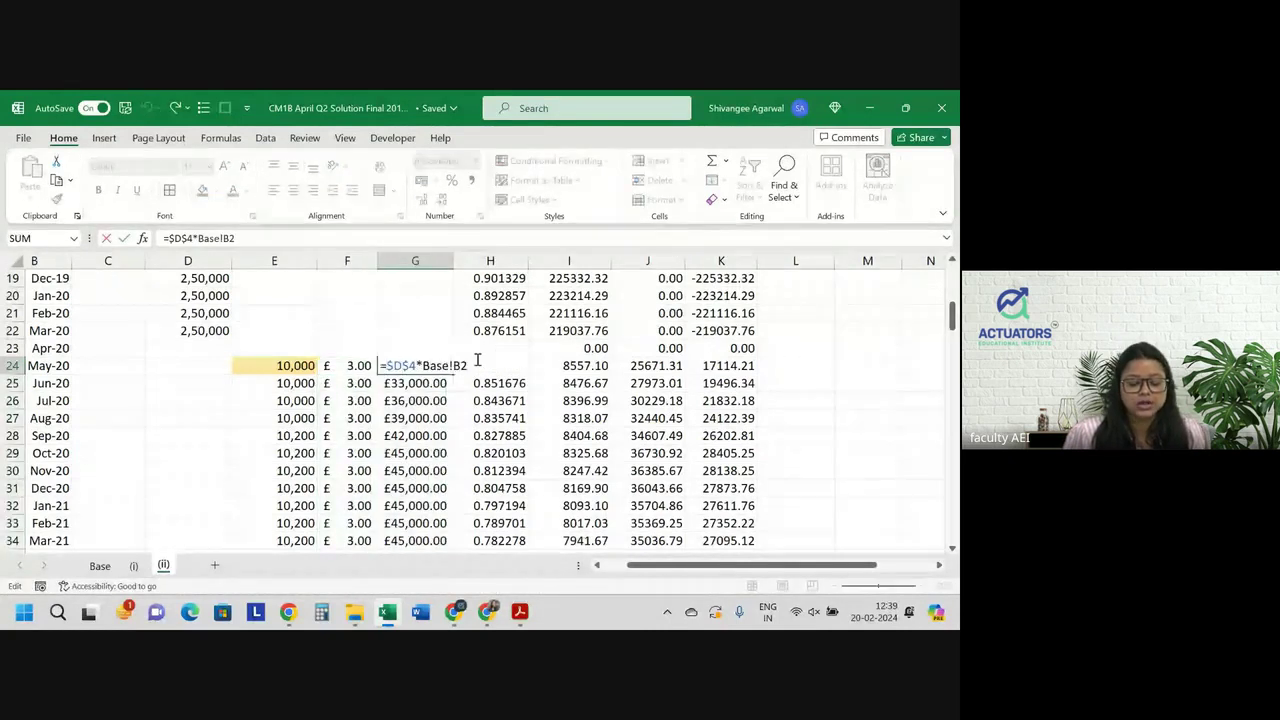
key(BackSpace)
key(BackSpace)
key(BackSpace)
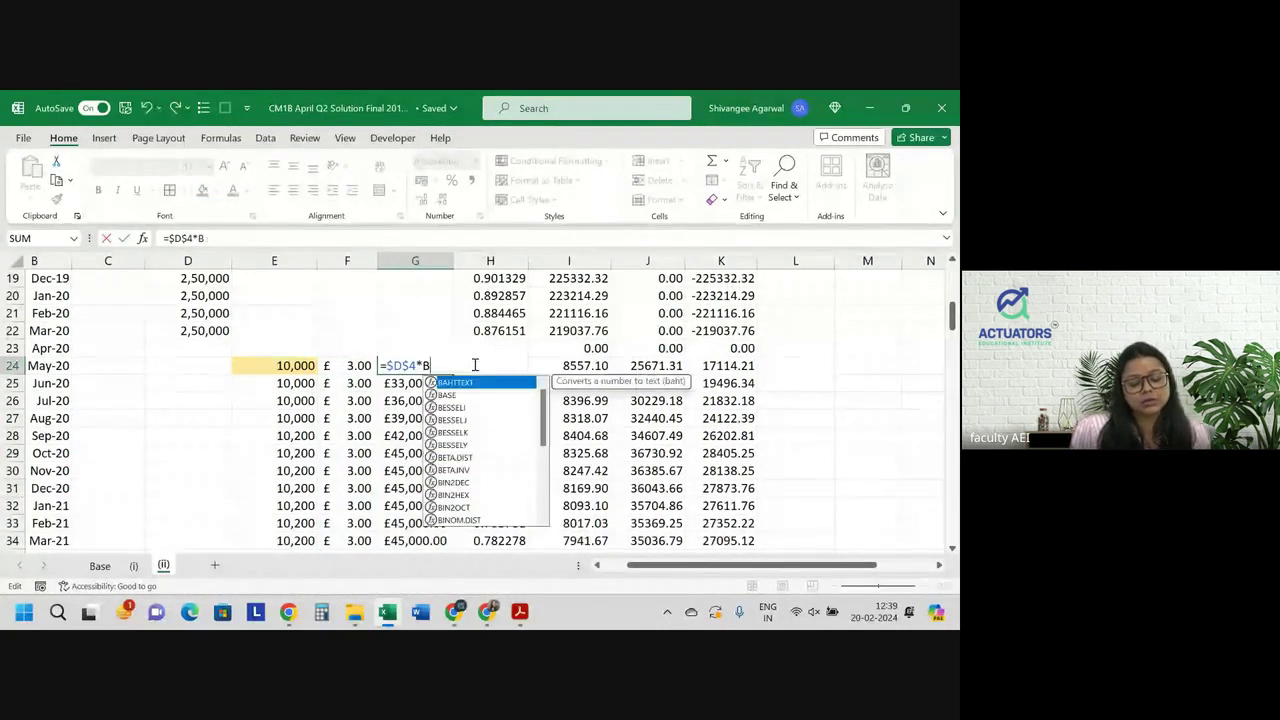
key(BackSpace)
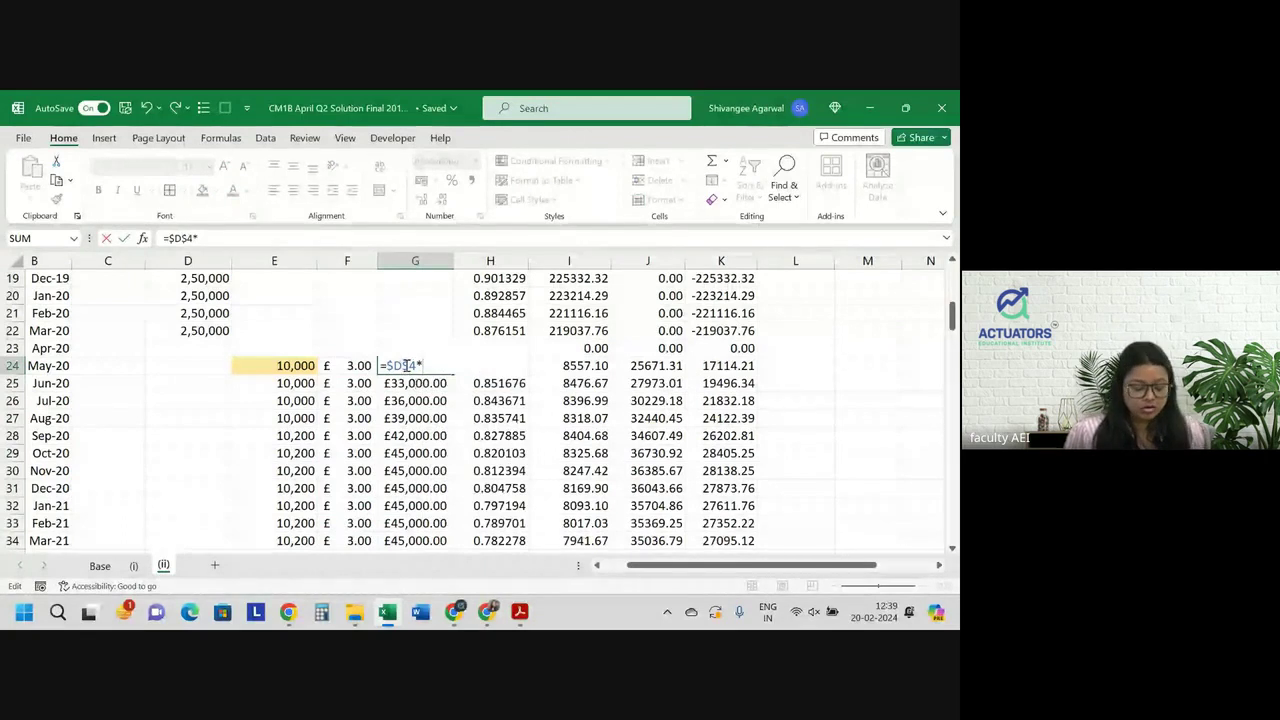
key(ctrl+z)
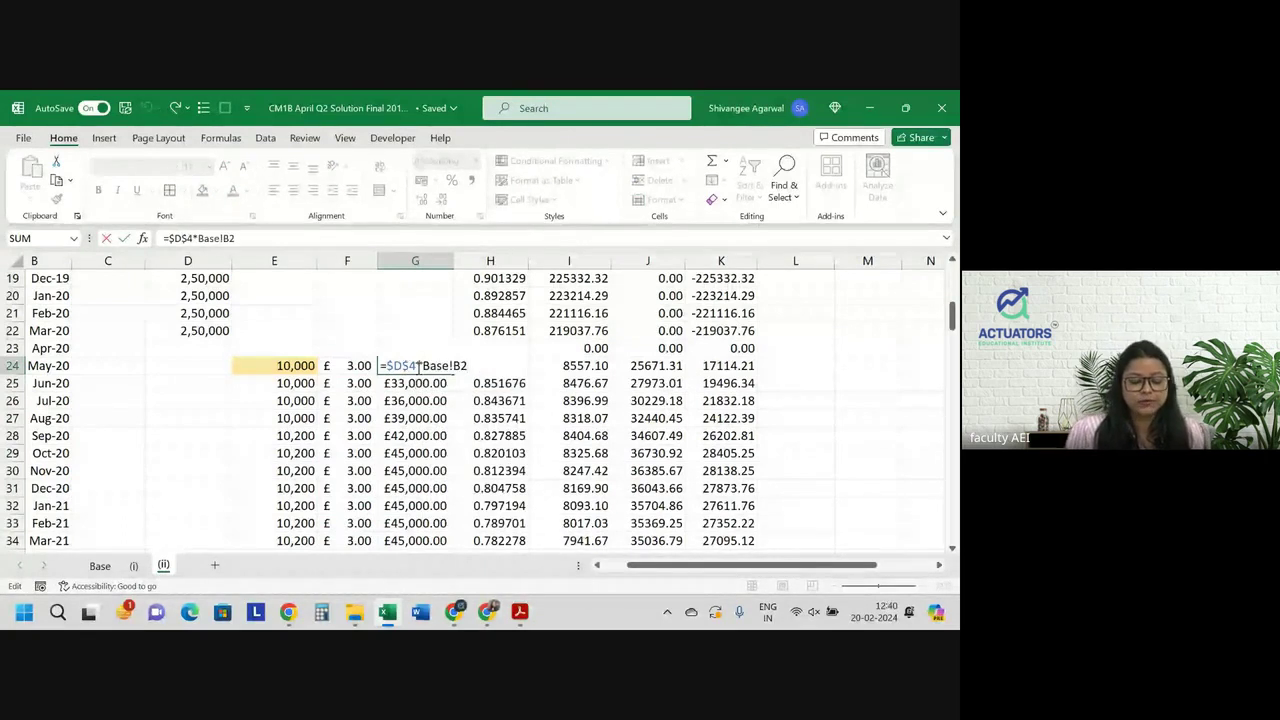
click(335, 365)
key(Return)
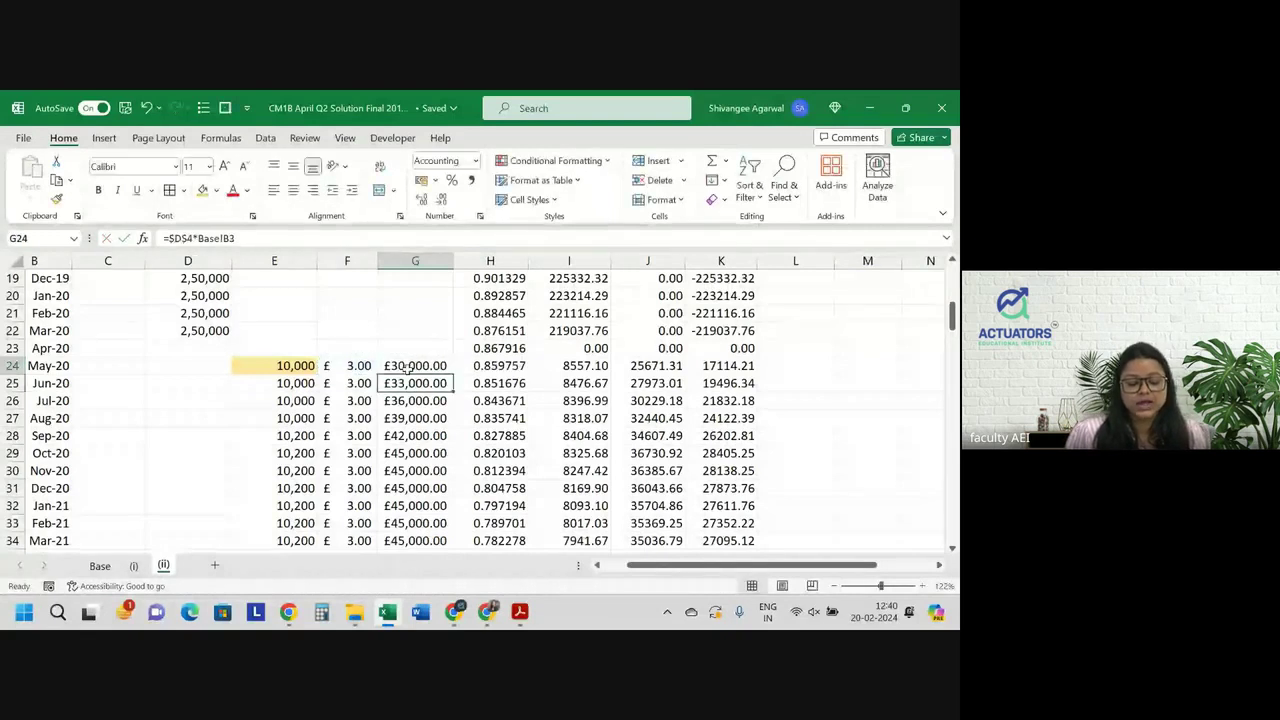
Select the income column from G24 downward and scroll to check the income values
click(409, 369)
key(ctrl+shift+Down)
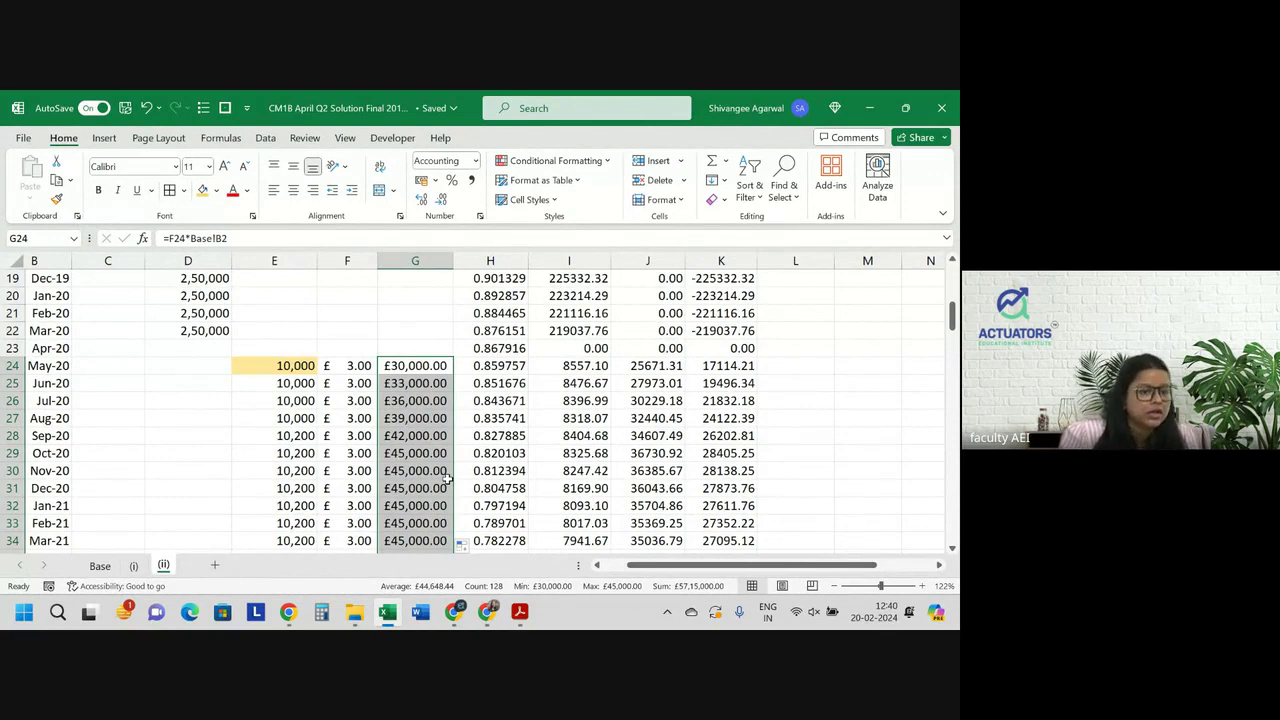
scroll(447, 480, down, 1)
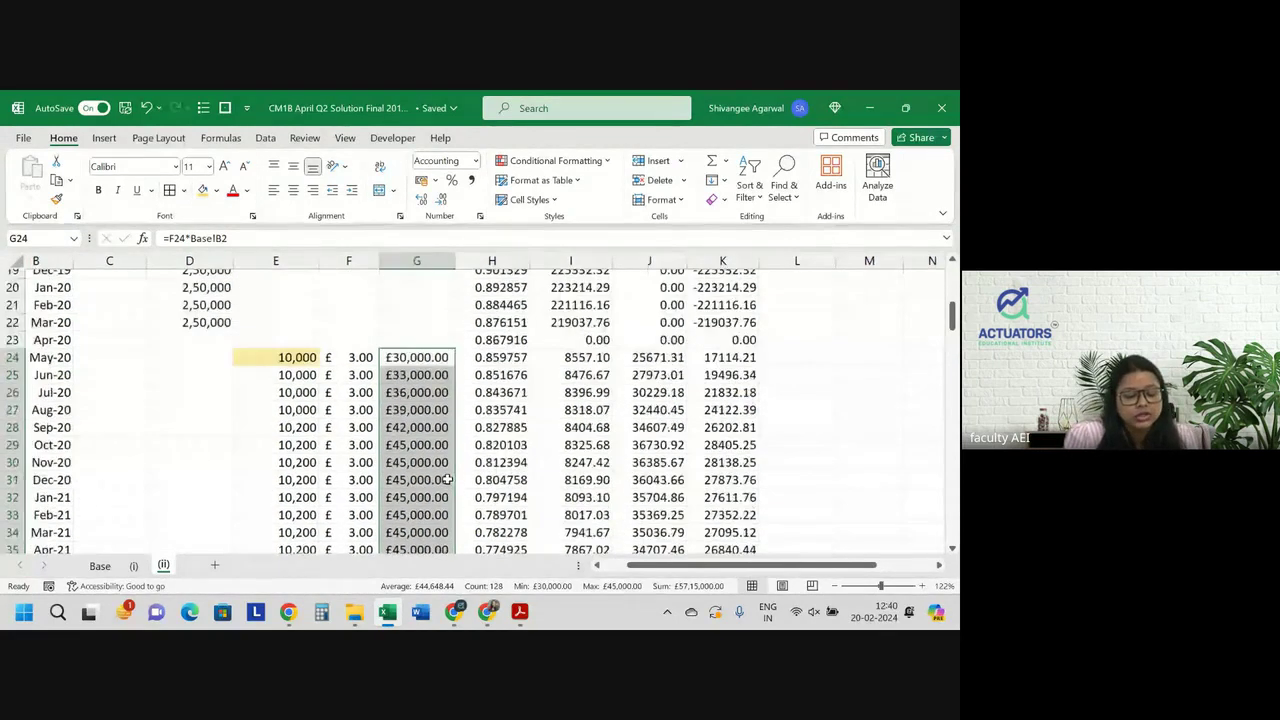
scroll(447, 480, down, 11)
scroll(447, 478, down, 4)
scroll(447, 480, down, 4)
scroll(447, 480, left, 1)
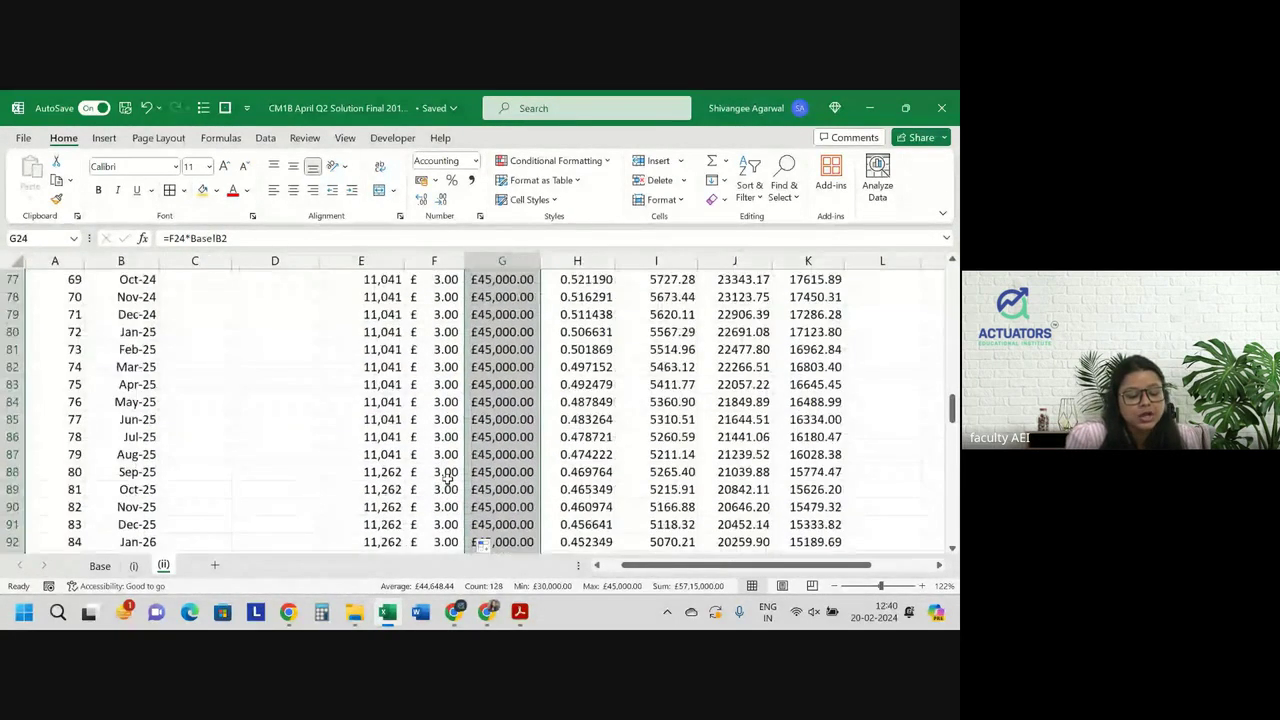
scroll(447, 480, up, 1)
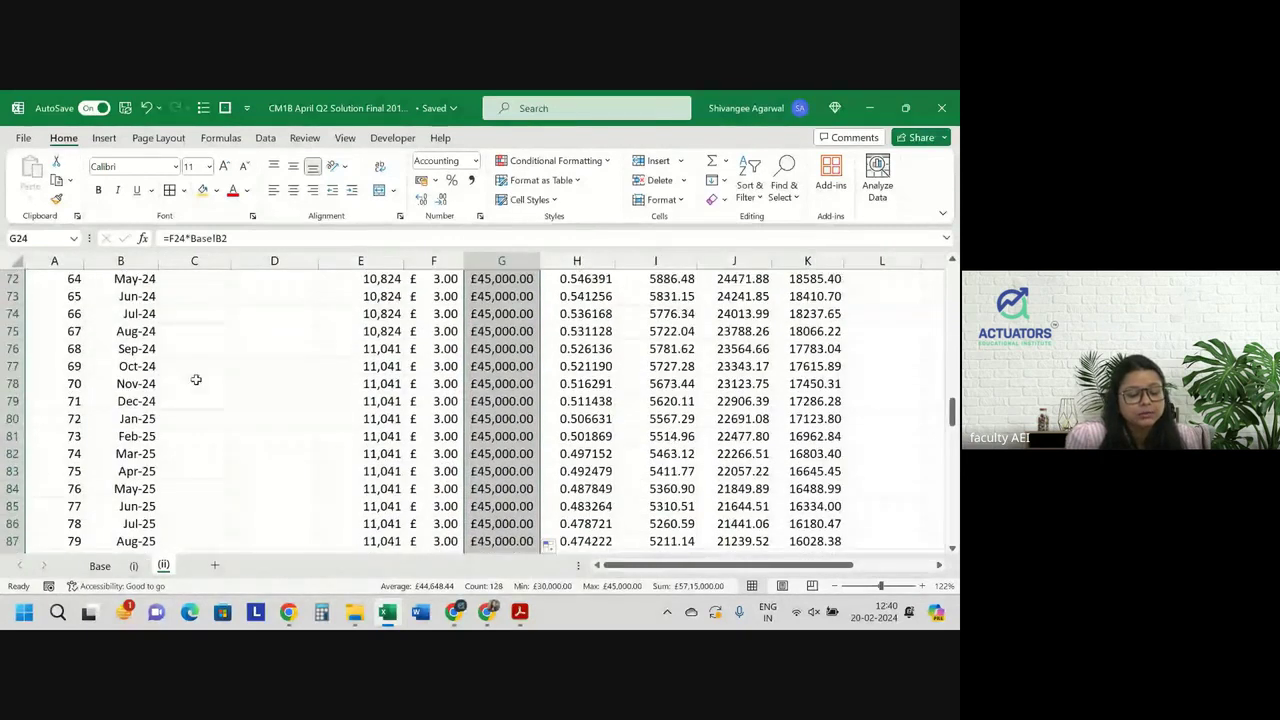
Enter =IF(MONTH(B56)=1,F55*(1+$D$5),F55) in F56 for a 5% January price rise
scroll(229, 491, up, 1)
scroll(229, 493, up, 4)
scroll(229, 493, up, 2)
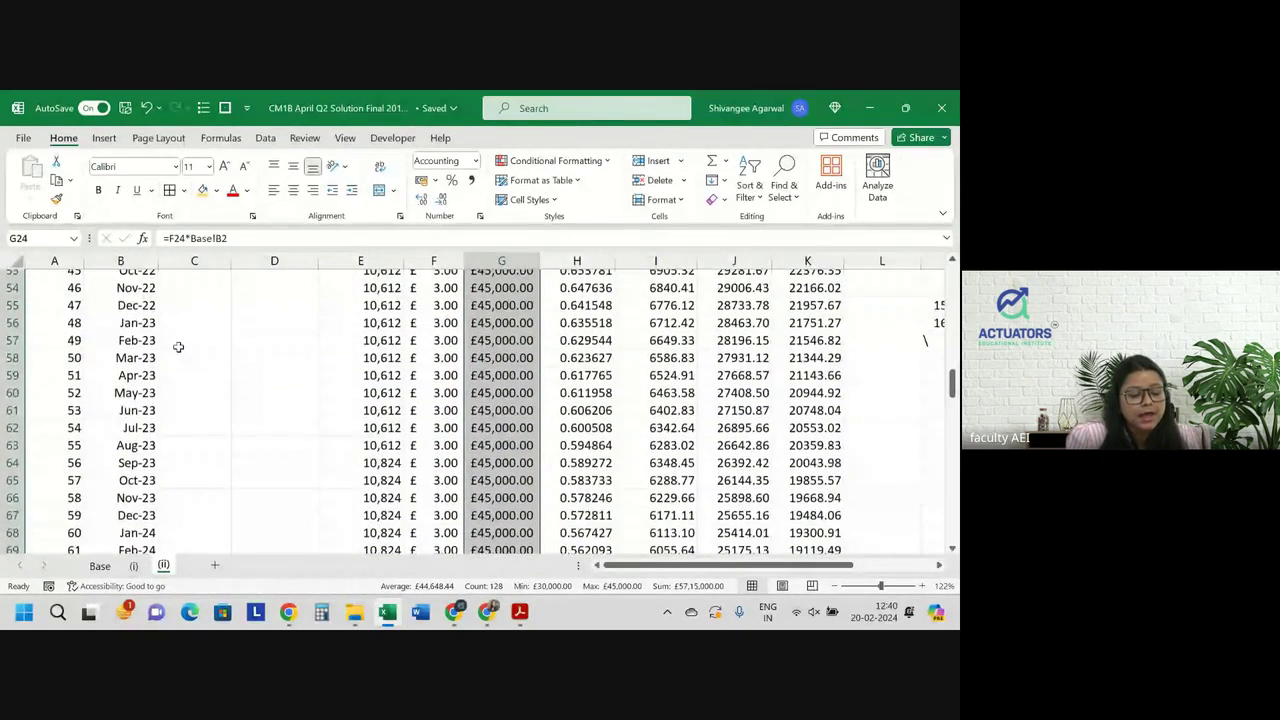
click(137, 323)
click(447, 323)
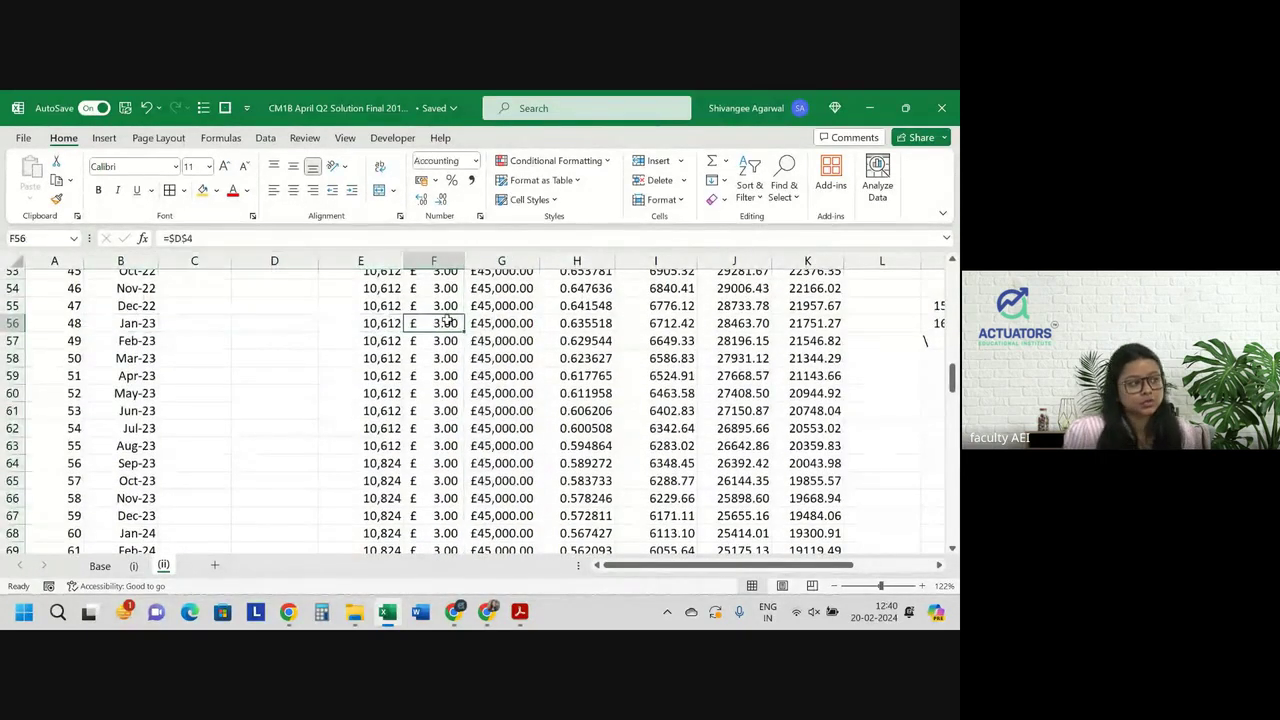
text(=if()
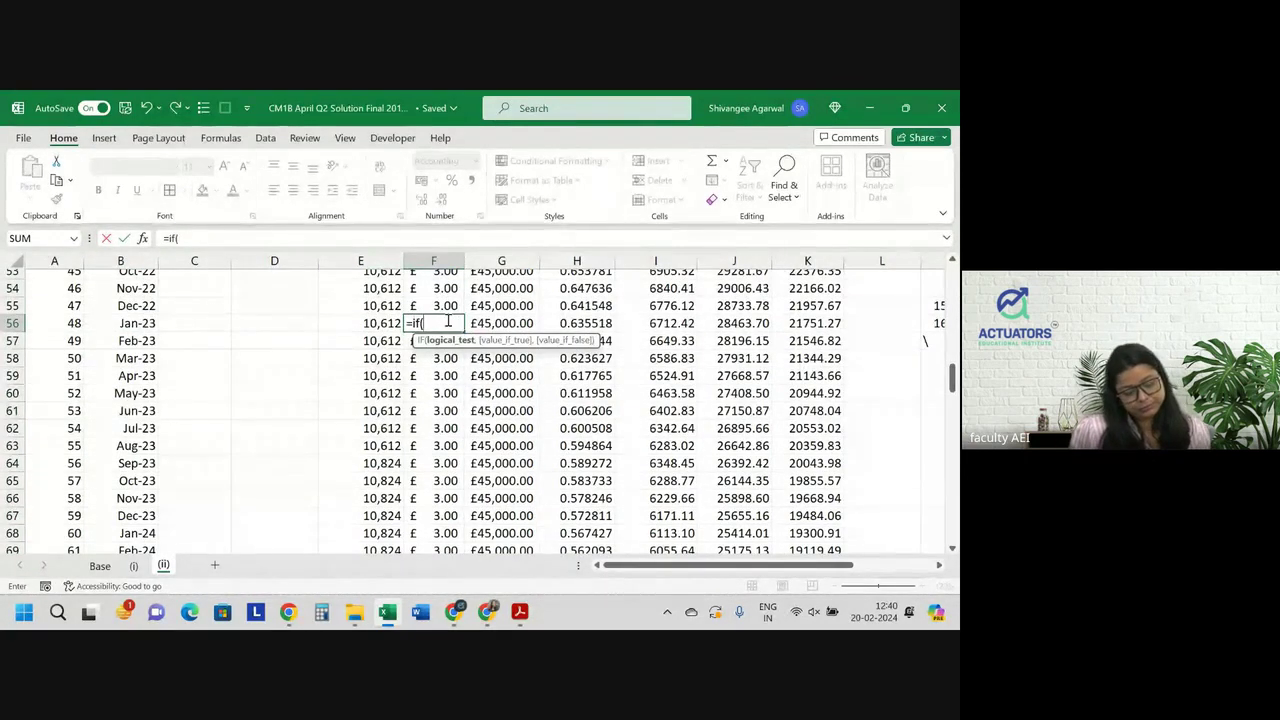
text(mon)
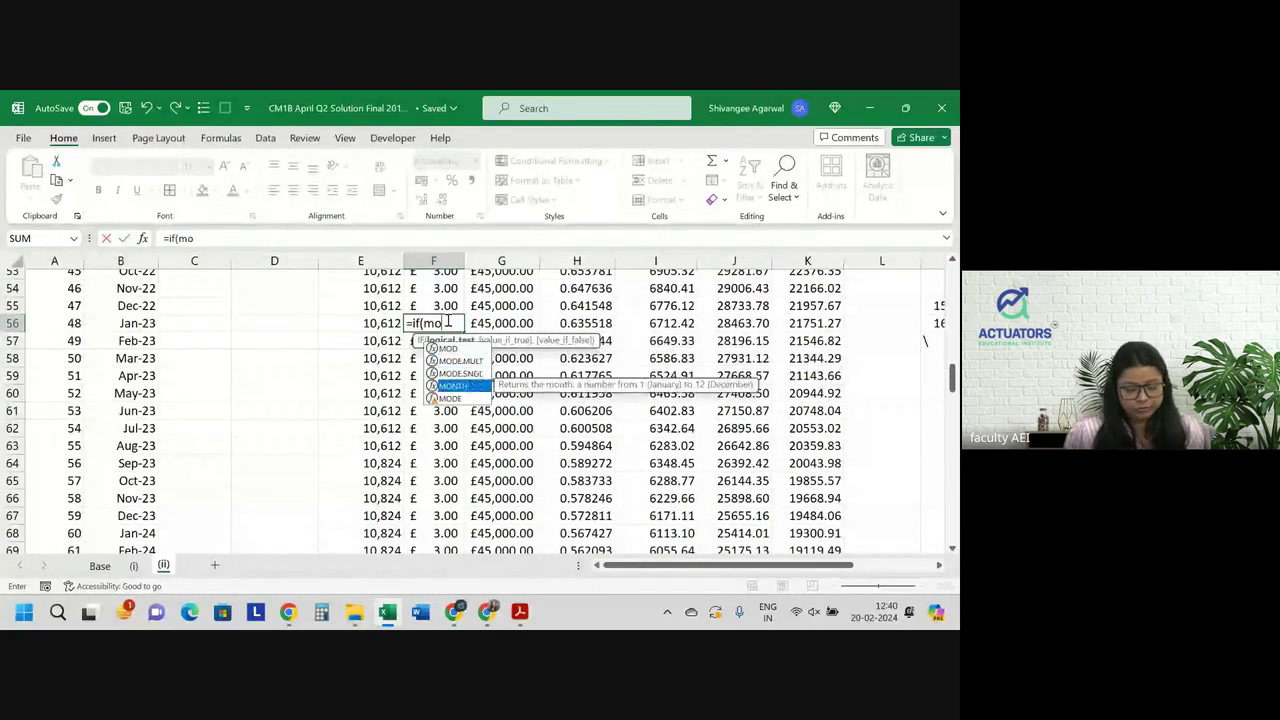
key(Tab)
key(Left)
key(Left)
key(Left)
text())
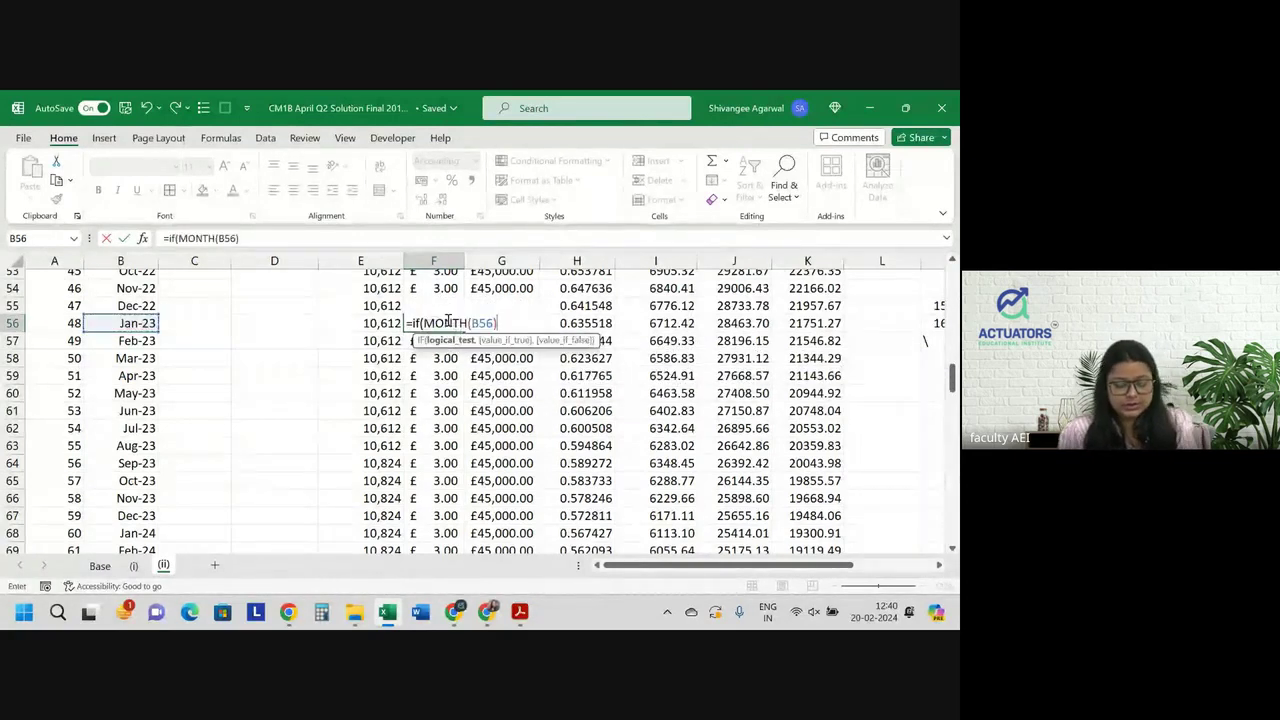
text(=1,)
key(Up)
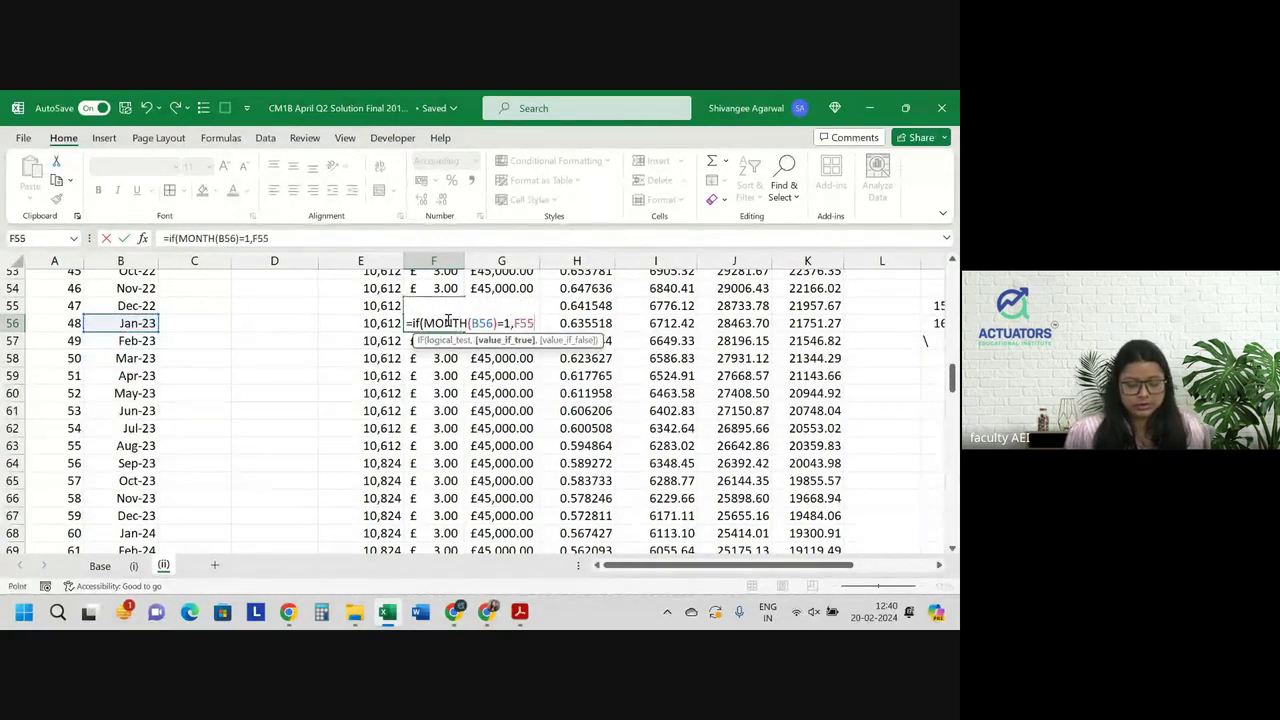
text(*(1)
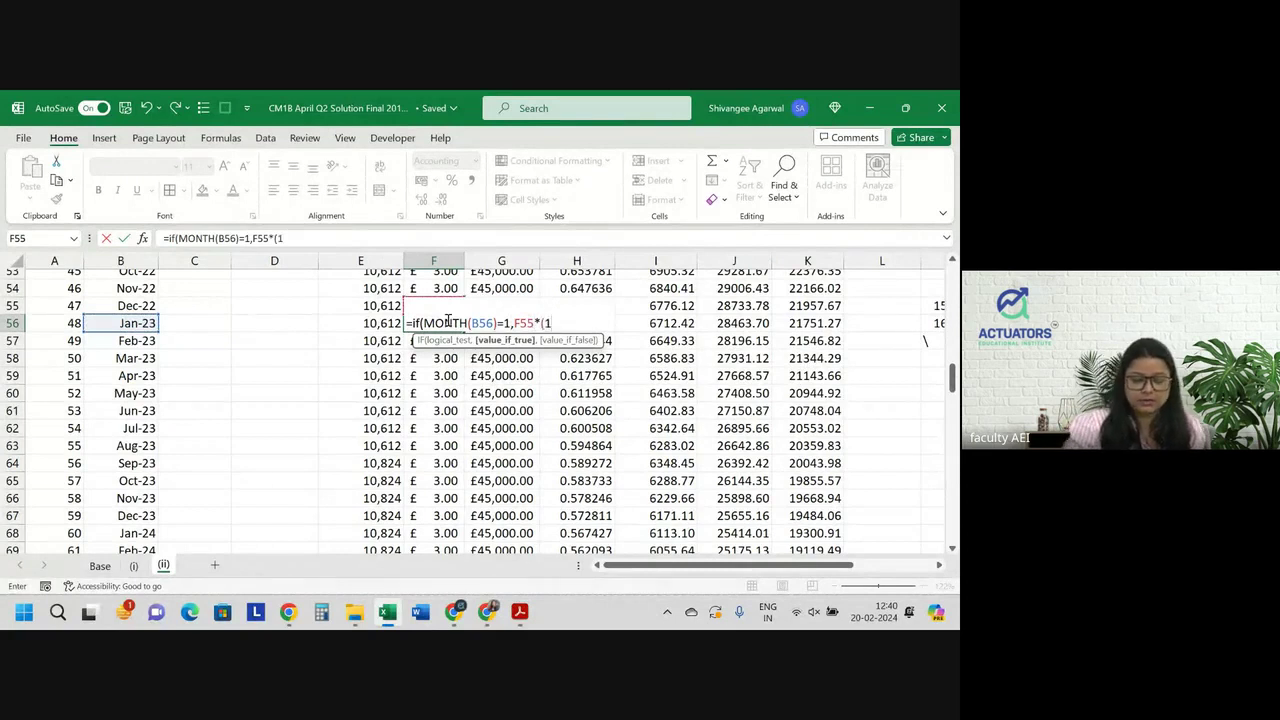
key(ctrl+Up)
key(ctrl+Up)
key(ctrl+Up)
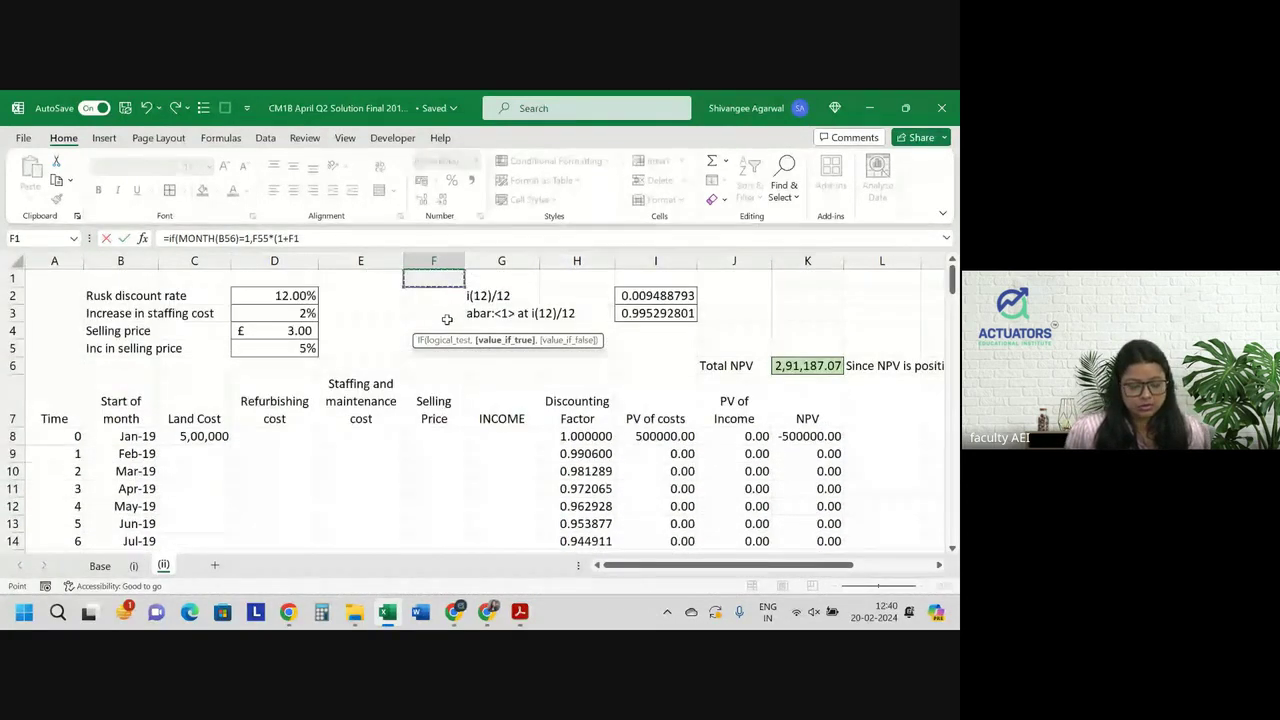
key(Down)
key(Down)
key(Down)
key(Left)
key(Left)
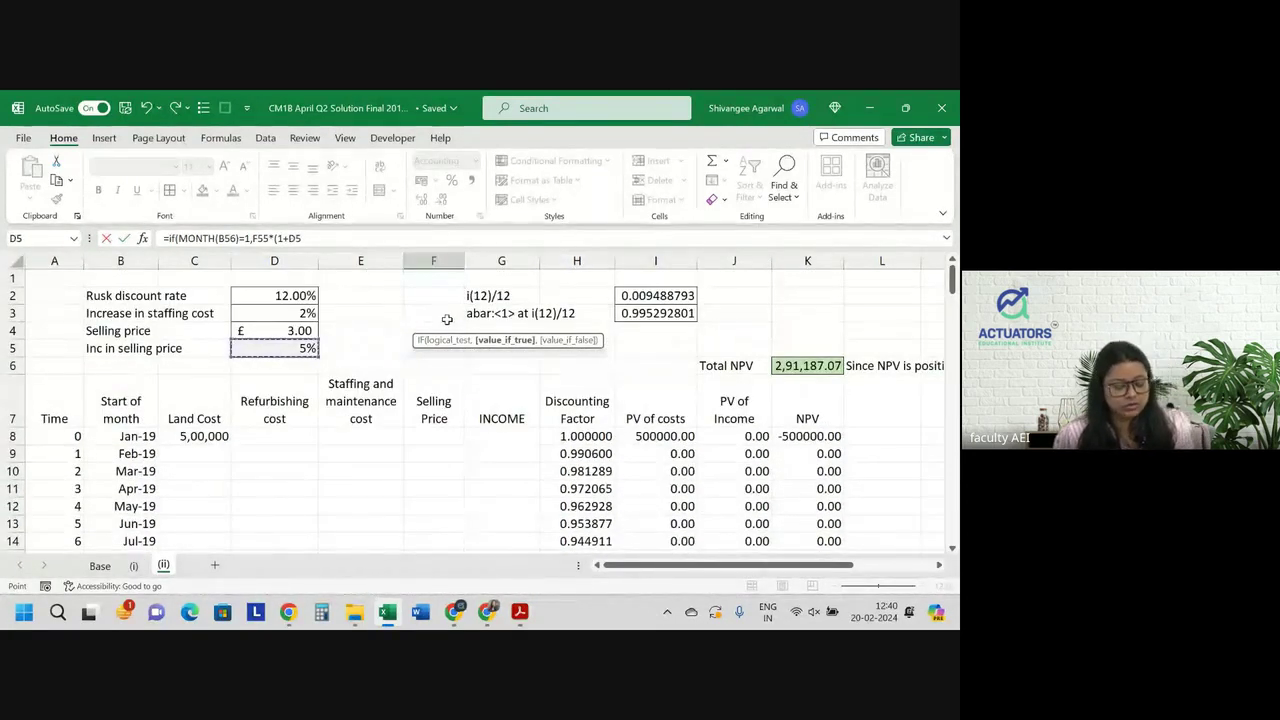
key(F4)
text())
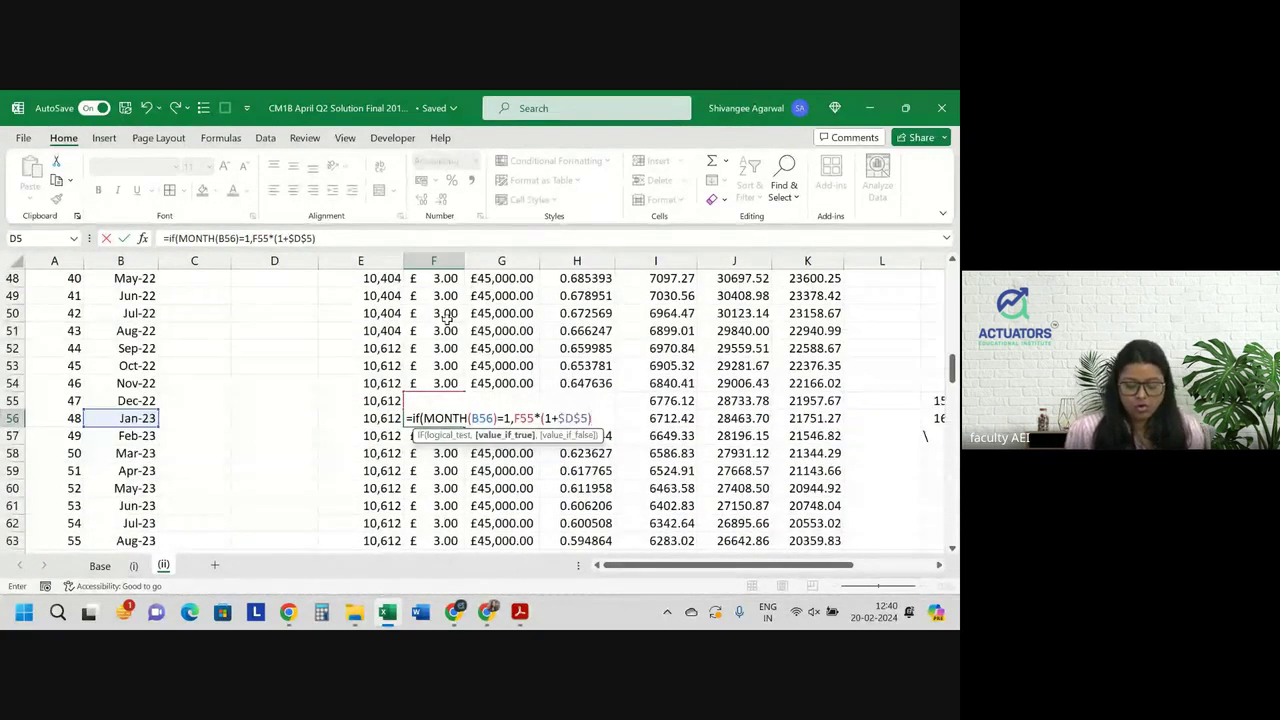
text(,F55))
key(Return)
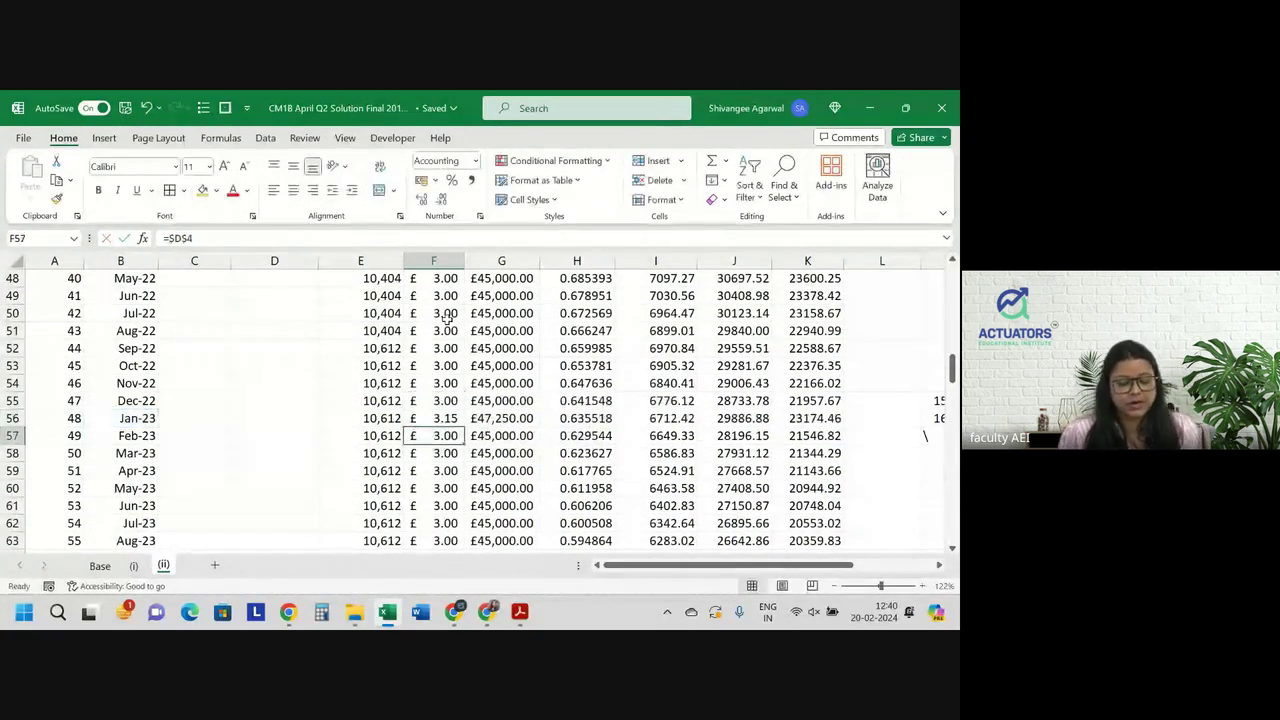
Copy the January price-rise formula down column F and jump back to the top
click(448, 418)
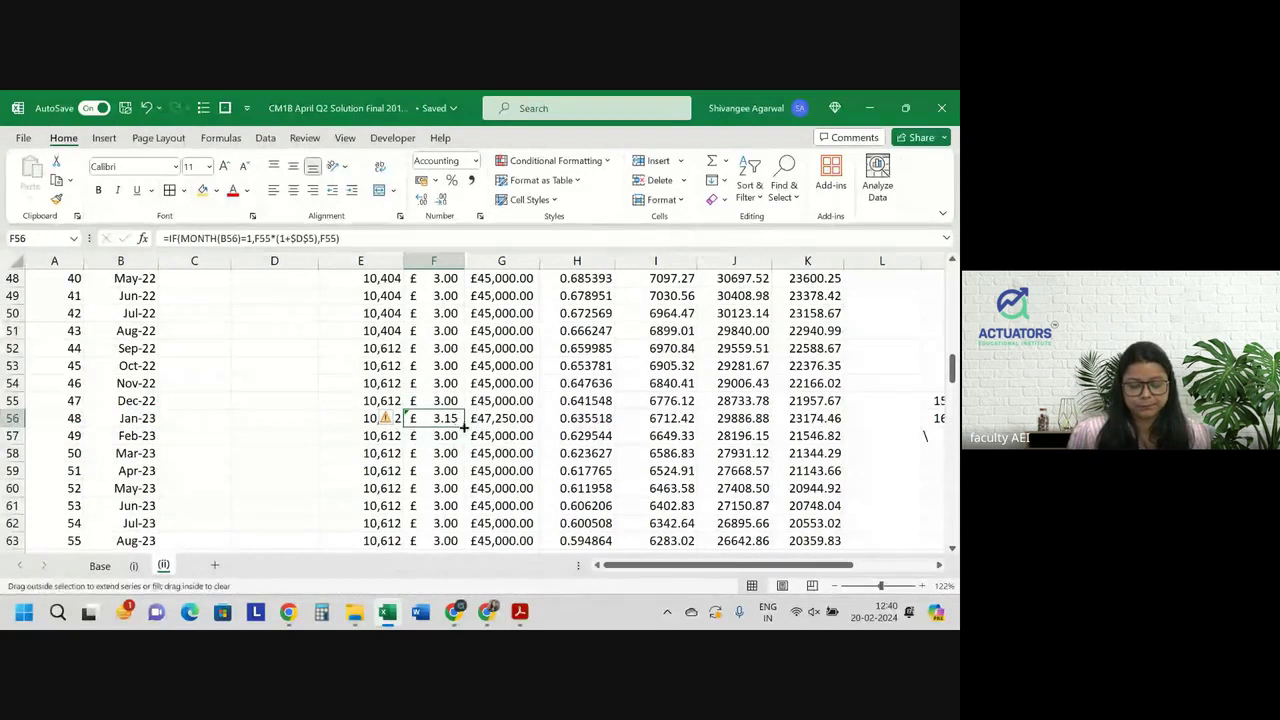
double_click(464, 427)
click(530, 419)
key(ctrl+Up)
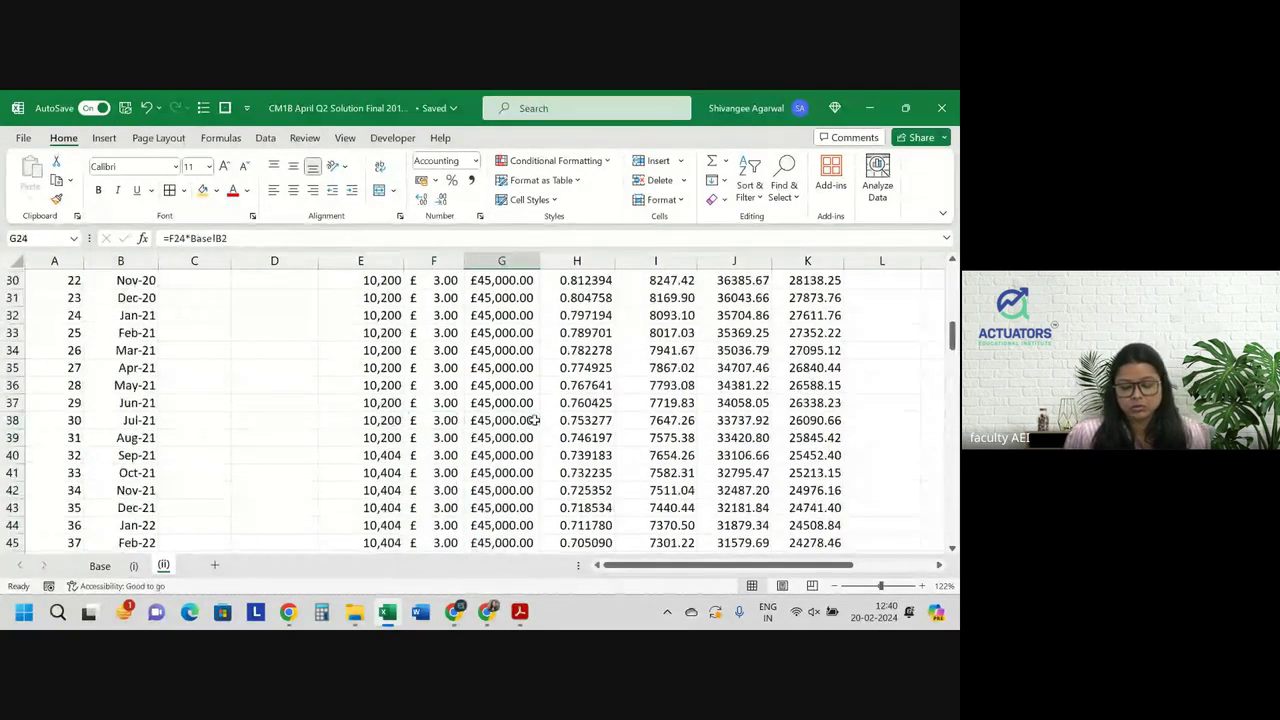
key(ctrl+Up)
key(ctrl+Up)
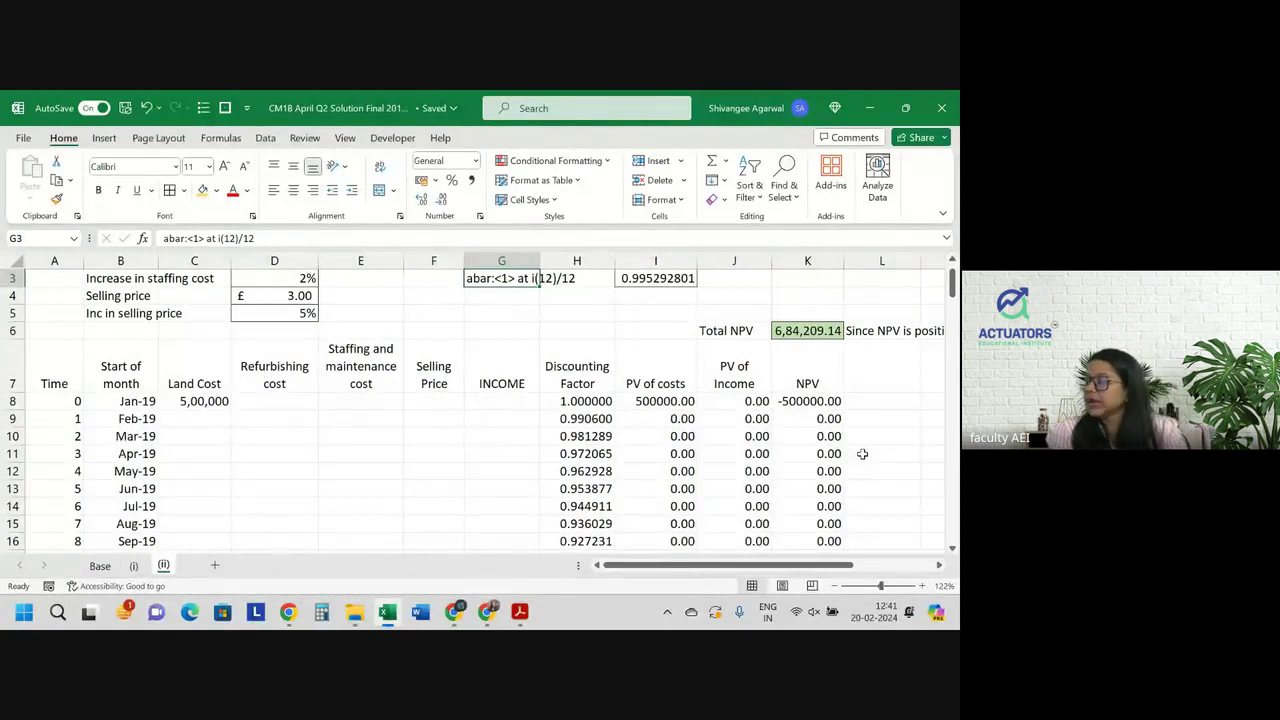
Save the workbook and scroll down sheet (ii) to check the £3.15 and £3.31 prices
key(ctrl+s)
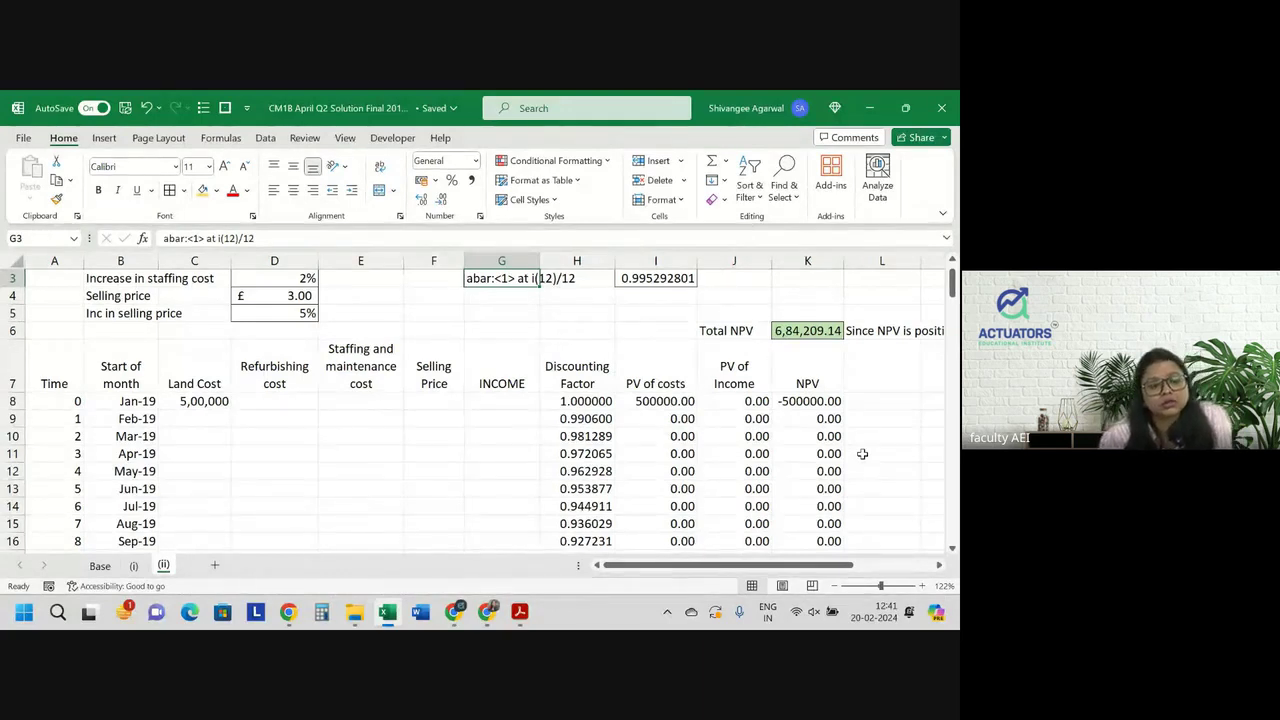
scroll(862, 454, right, 5)
scroll(862, 454, right, 1)
scroll(862, 454, left, 5)
scroll(862, 454, down, 1)
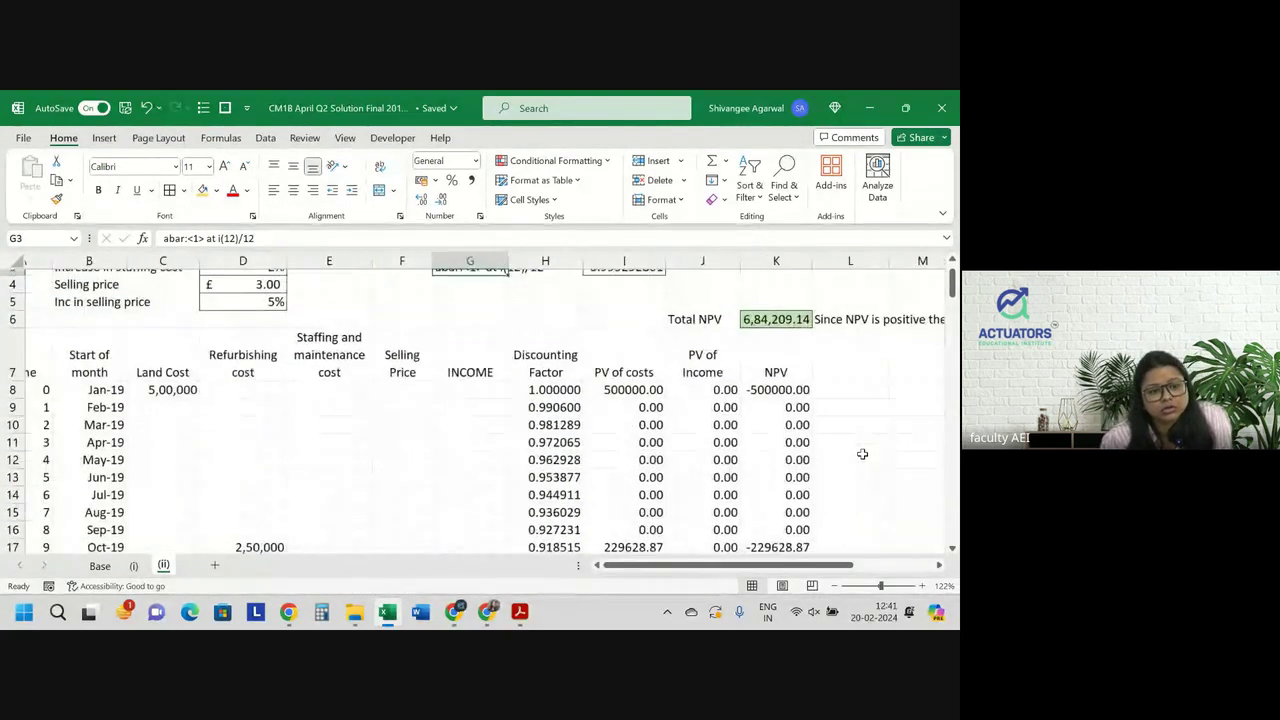
scroll(862, 454, left, 2)
scroll(862, 454, down, 1)
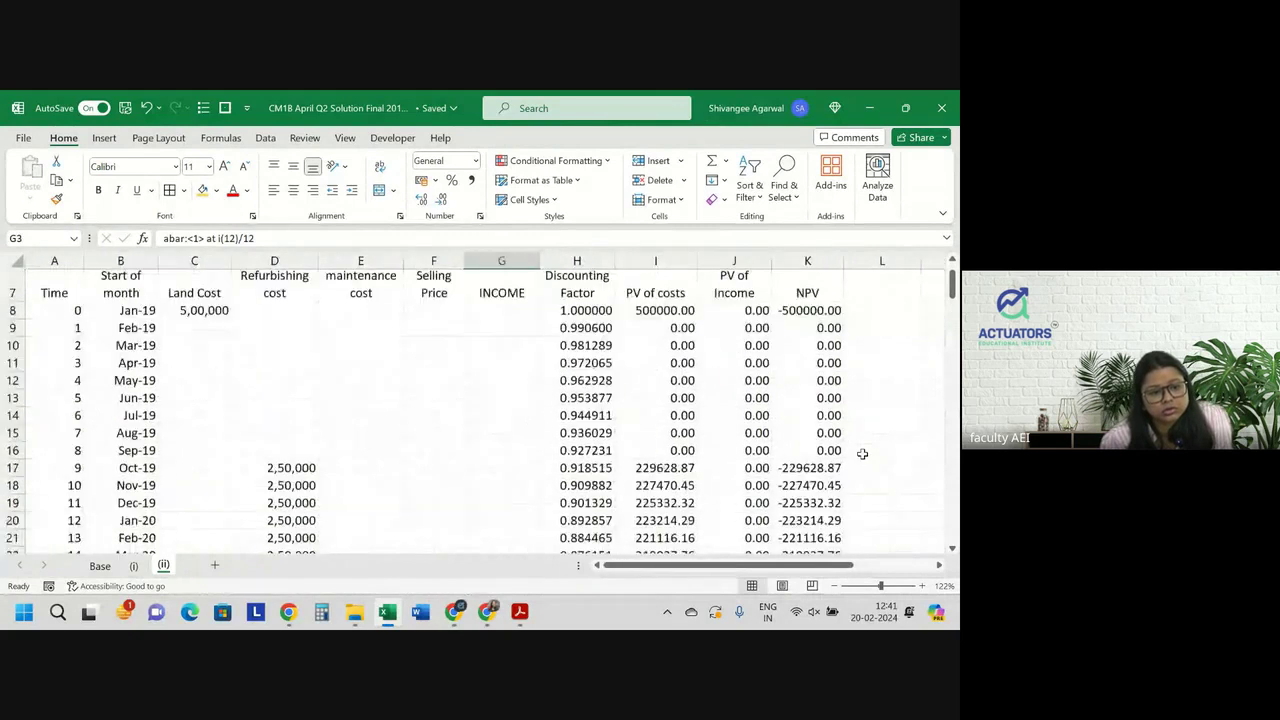
scroll(862, 454, down, 1)
scroll(862, 454, down, 3)
scroll(862, 454, down, 1)
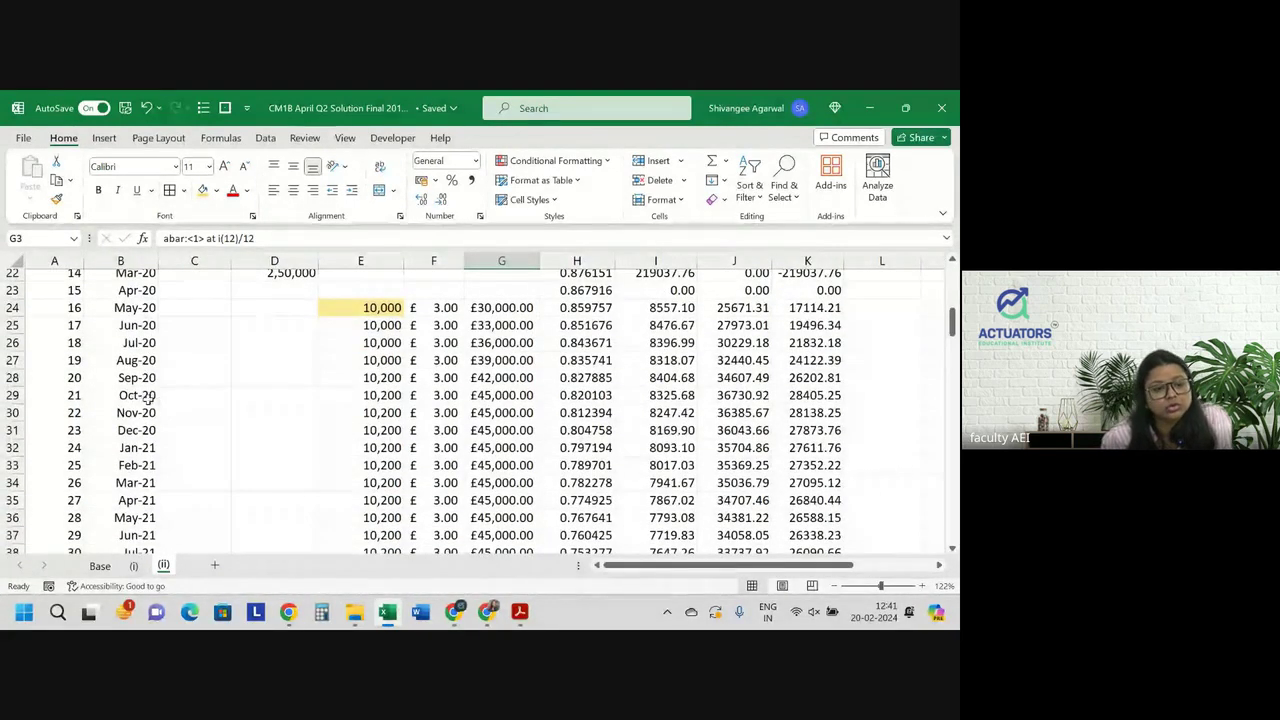
scroll(148, 397, down, 4)
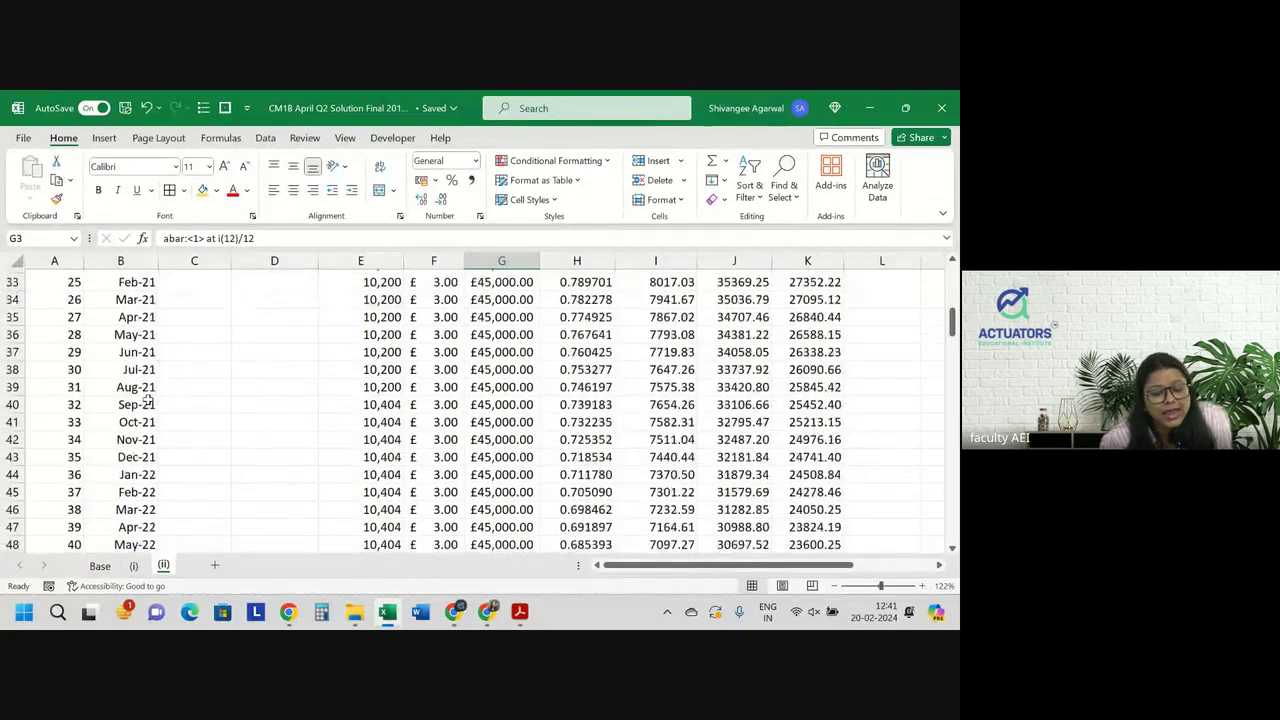
scroll(148, 399, down, 1)
scroll(148, 399, down, 6)
scroll(148, 399, down, 1)
scroll(148, 400, down, 2)
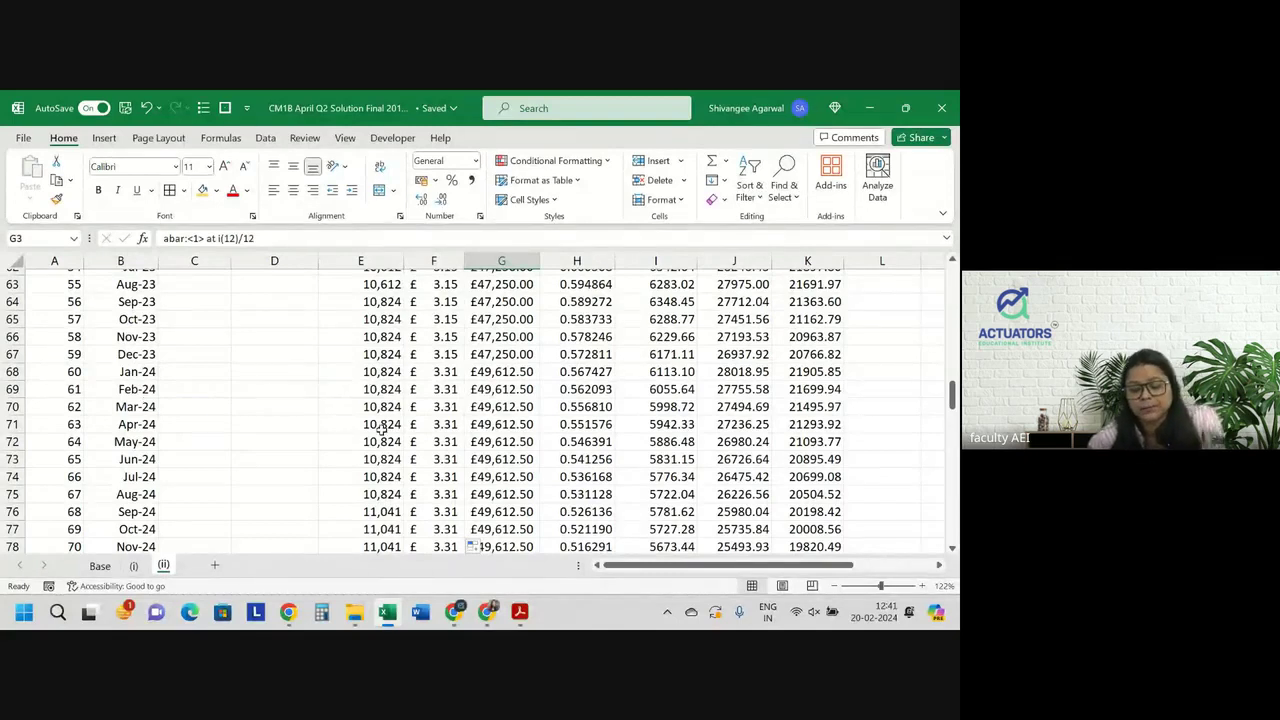
Scroll across sheet (ii) to review income values and the Total NPV of 6,84,209.14
scroll(381, 429, right, 2)
scroll(381, 429, right, 2)
scroll(381, 429, up, 8)
scroll(381, 429, down, 2)
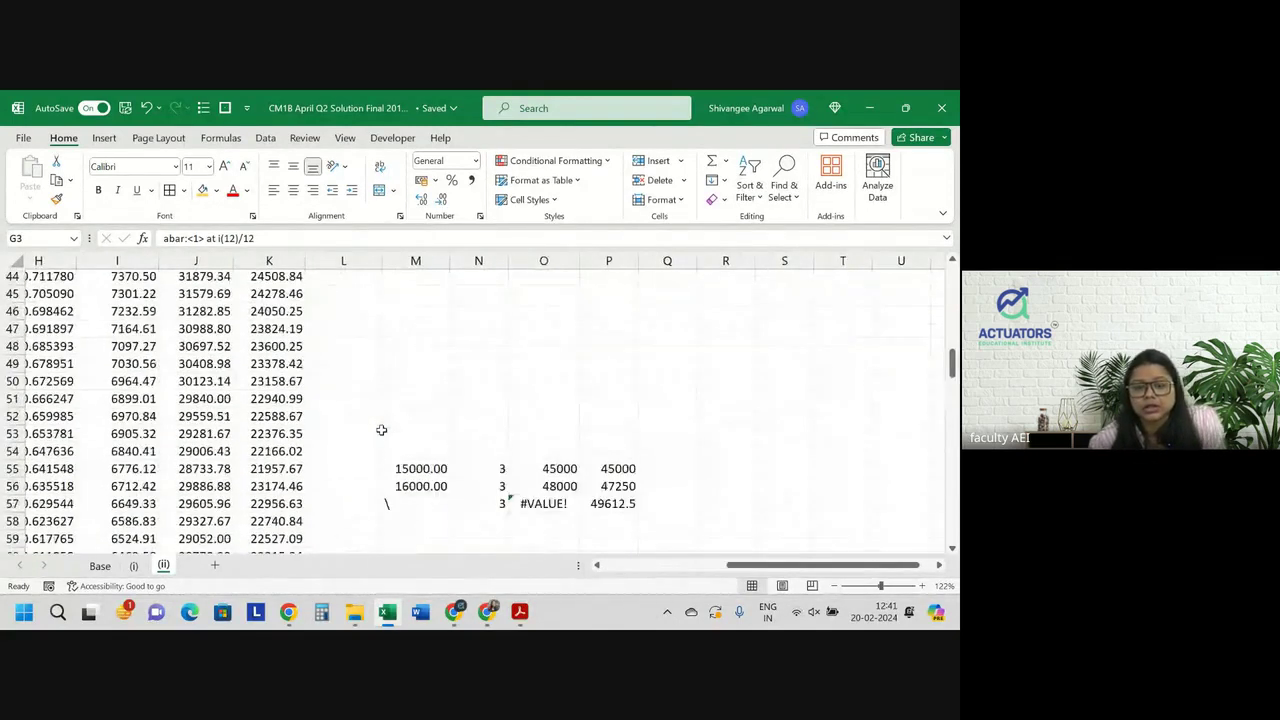
scroll(669, 357, down, 3)
scroll(481, 370, left, 2)
scroll(481, 370, left, 2)
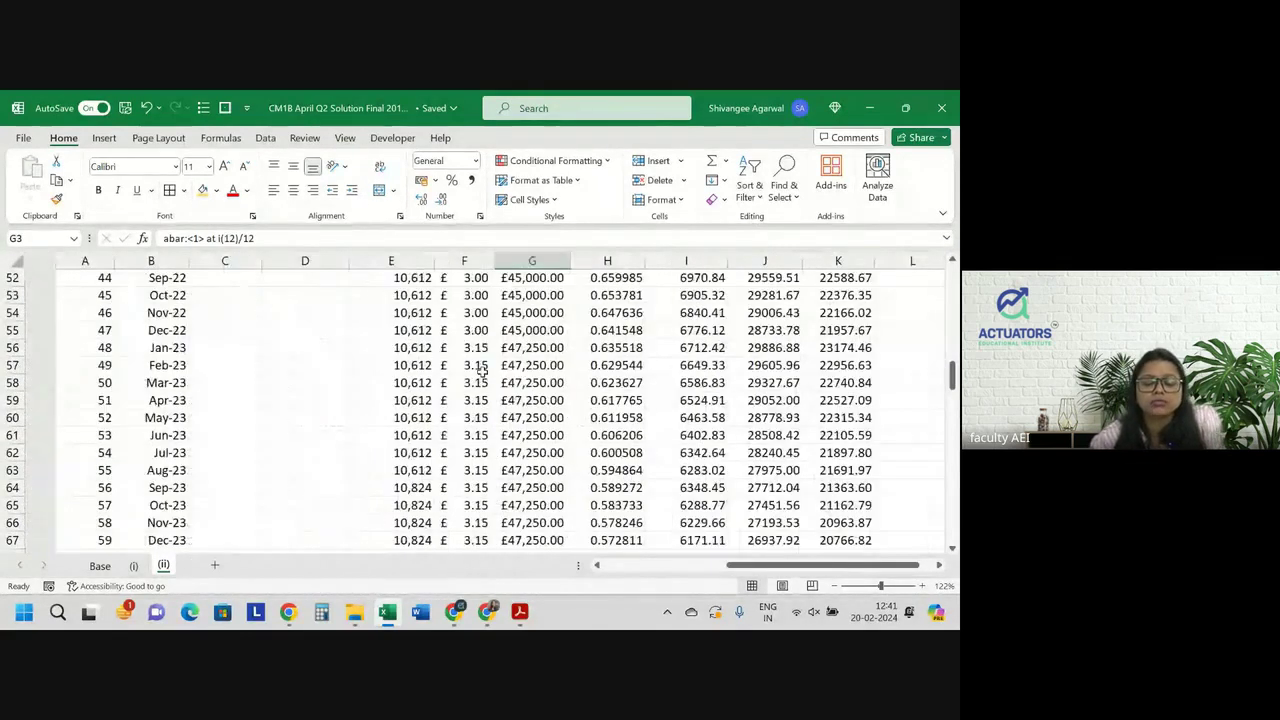
scroll(481, 370, up, 17)
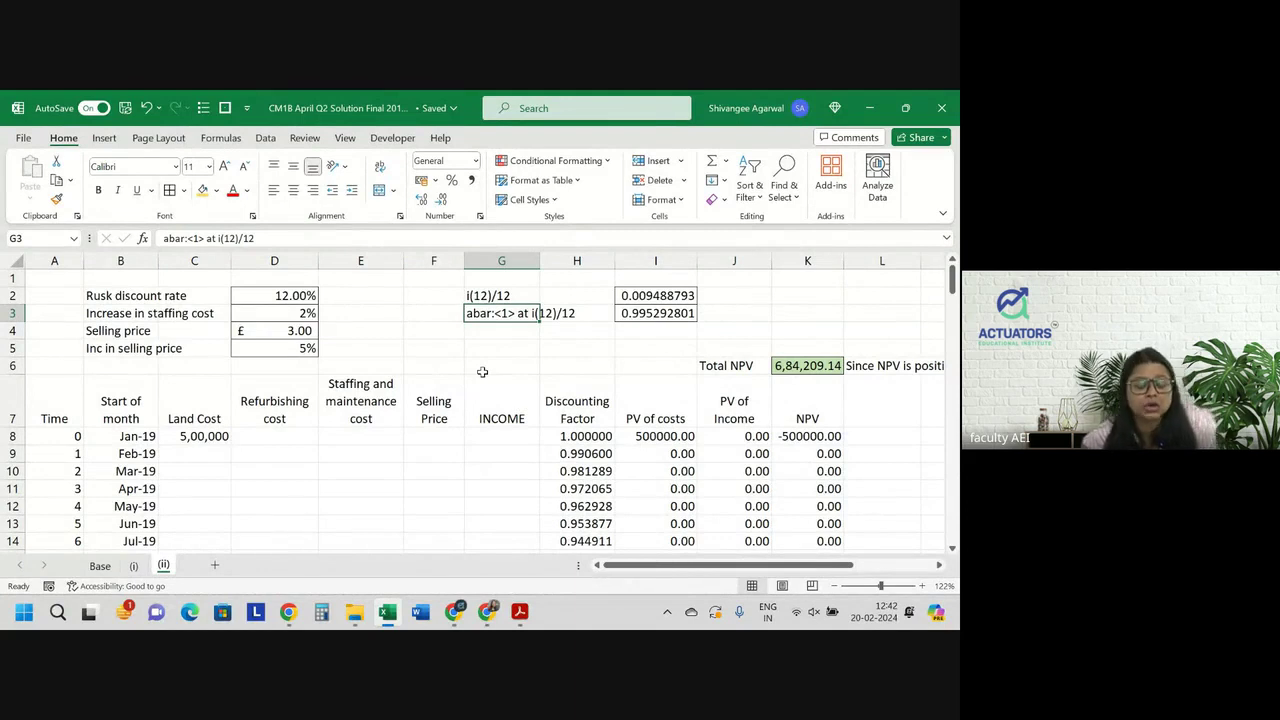
key(alt+Tab)
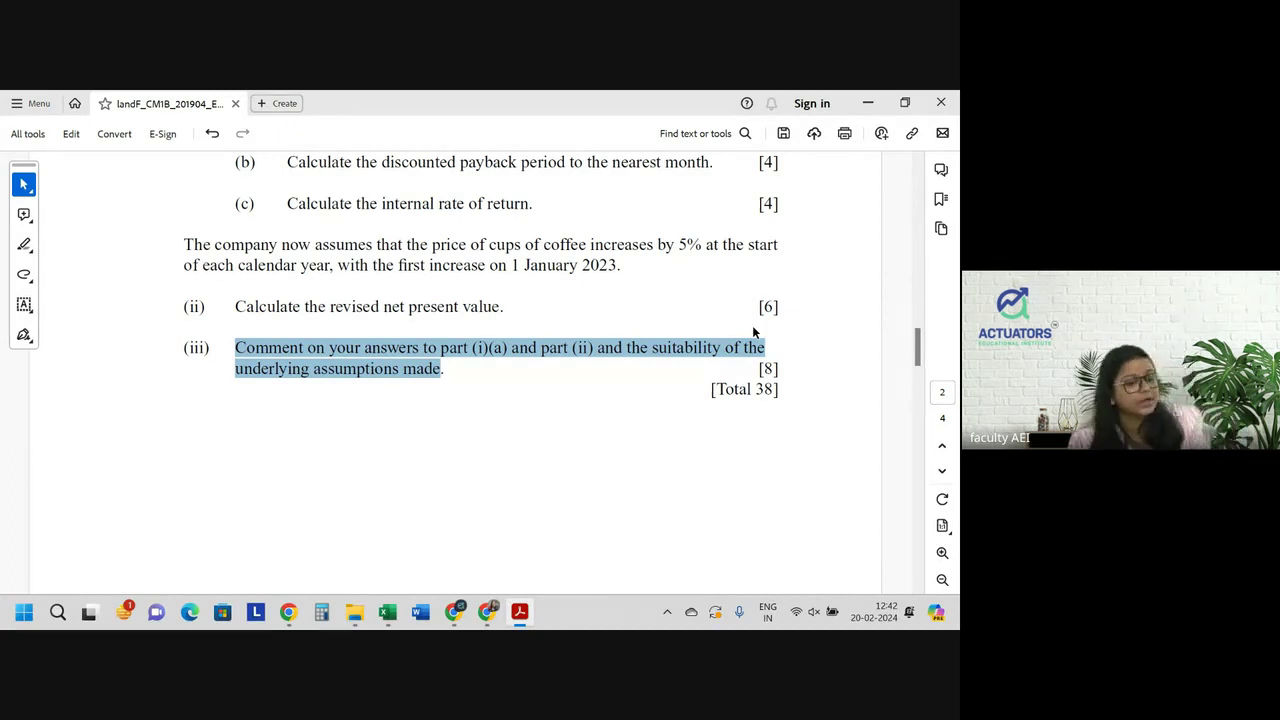
key(alt+Tab)
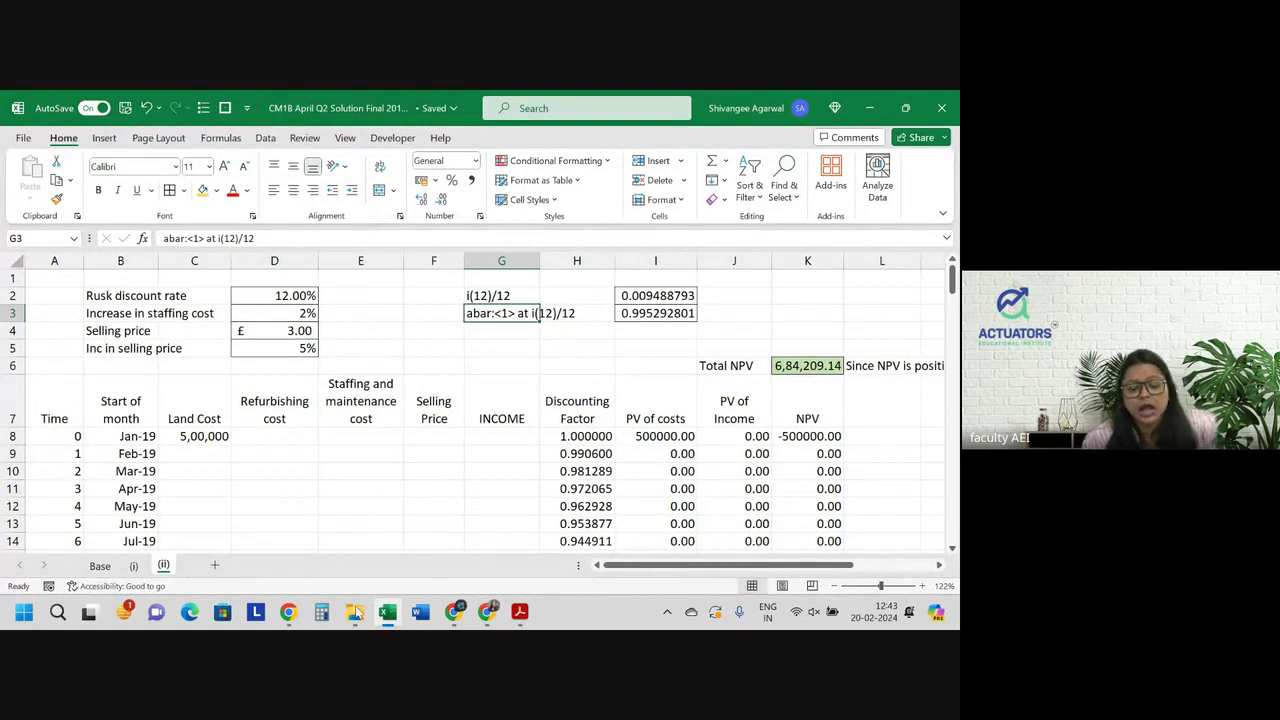
click(134, 565)
scroll(558, 382, up, 7)
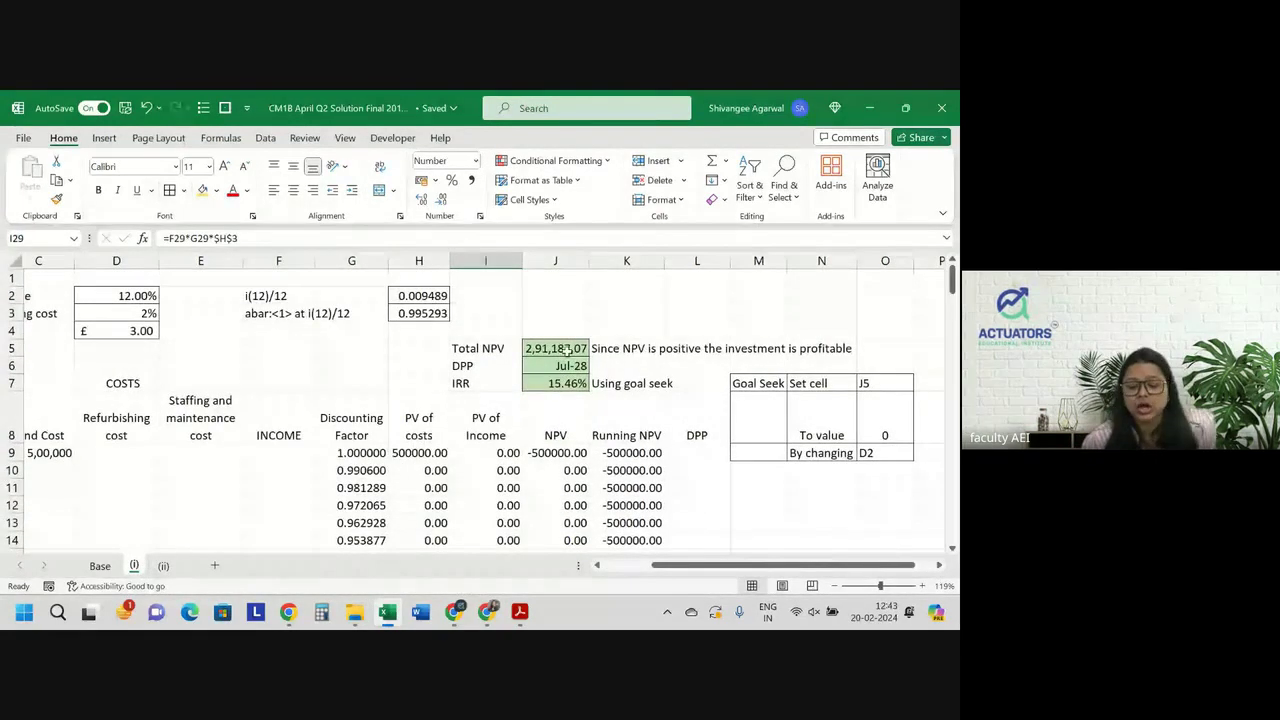
click(568, 349)
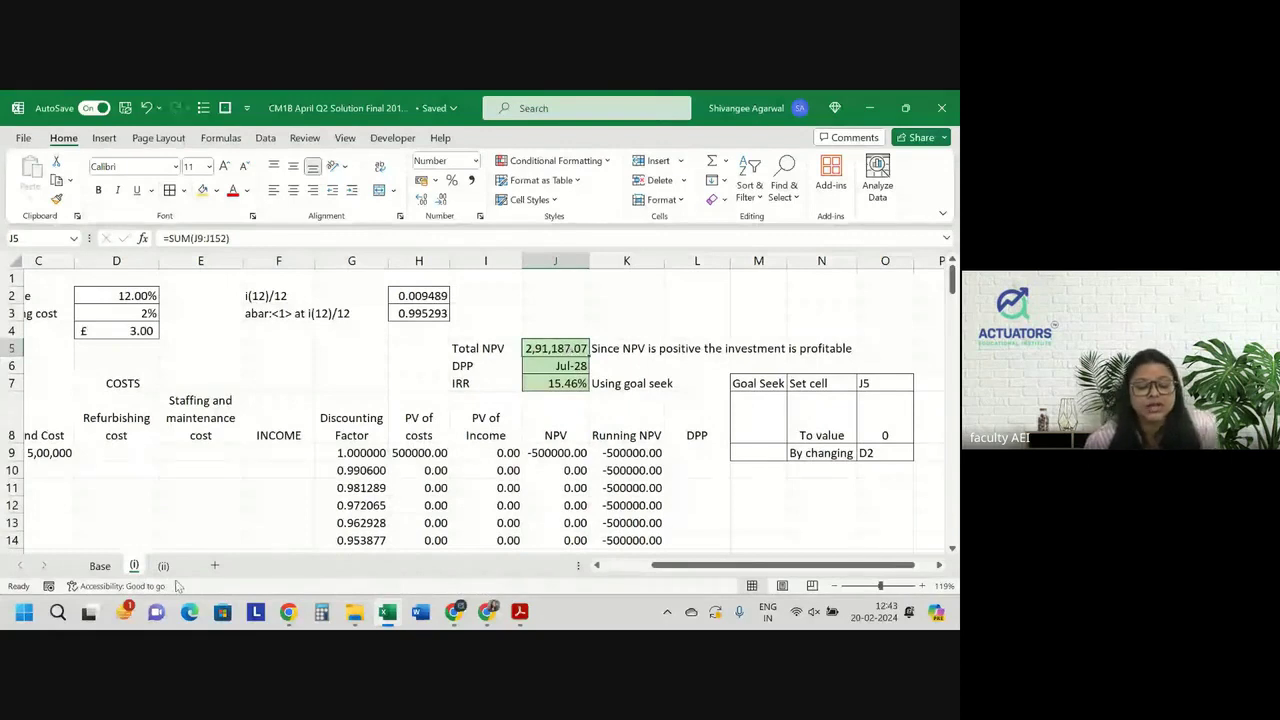
key(ctrl+Page_Down)
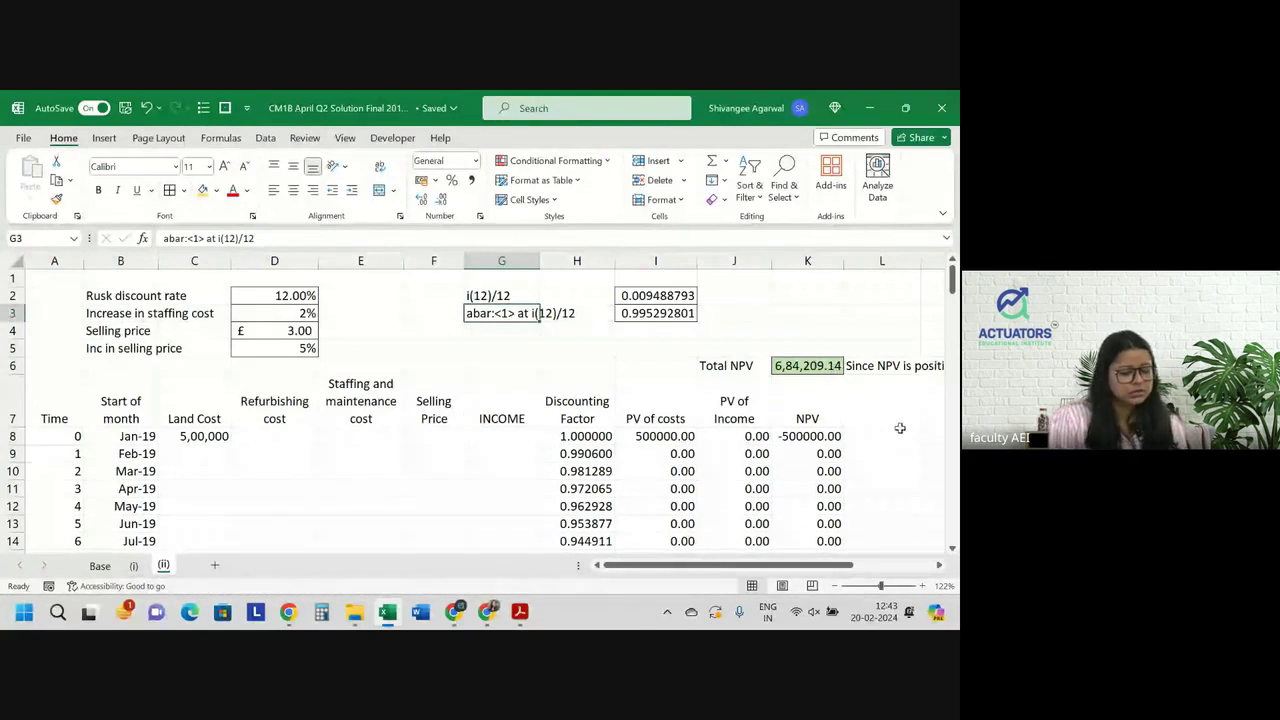
click(253, 315)
key(F2)
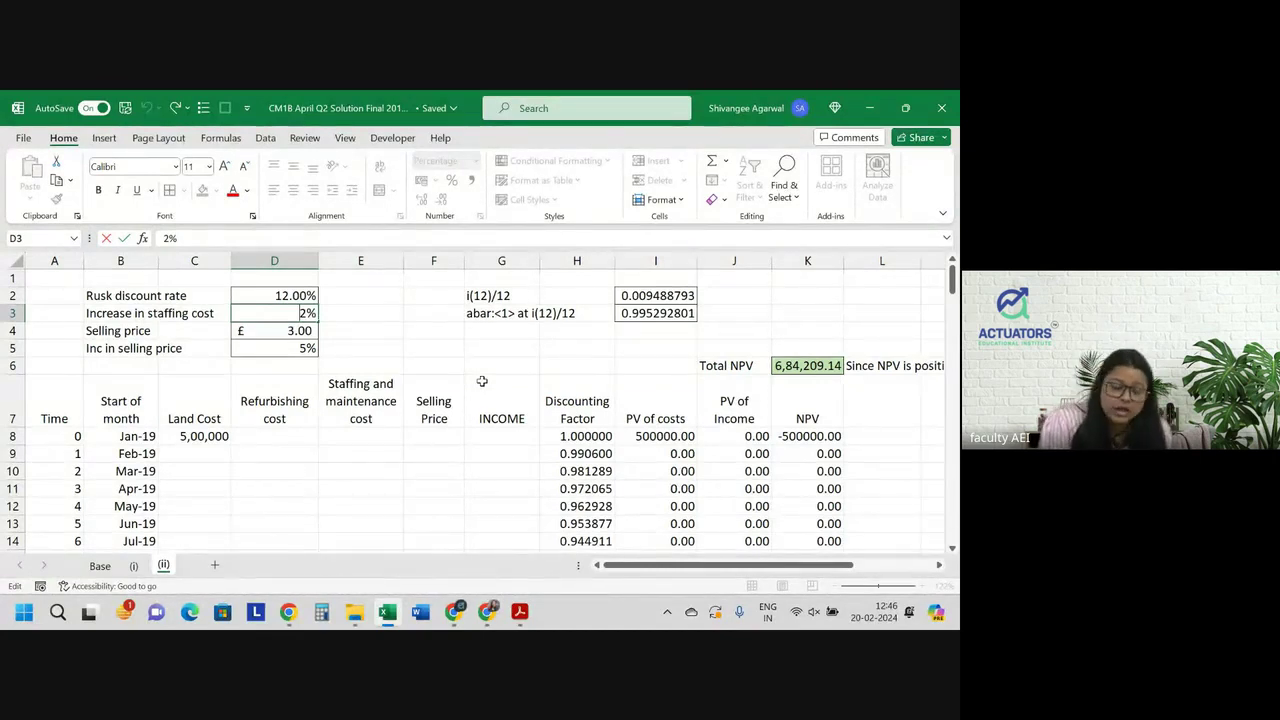
Unhide the Answers sheet from the Base tab's sheet options
right_click(100, 566)
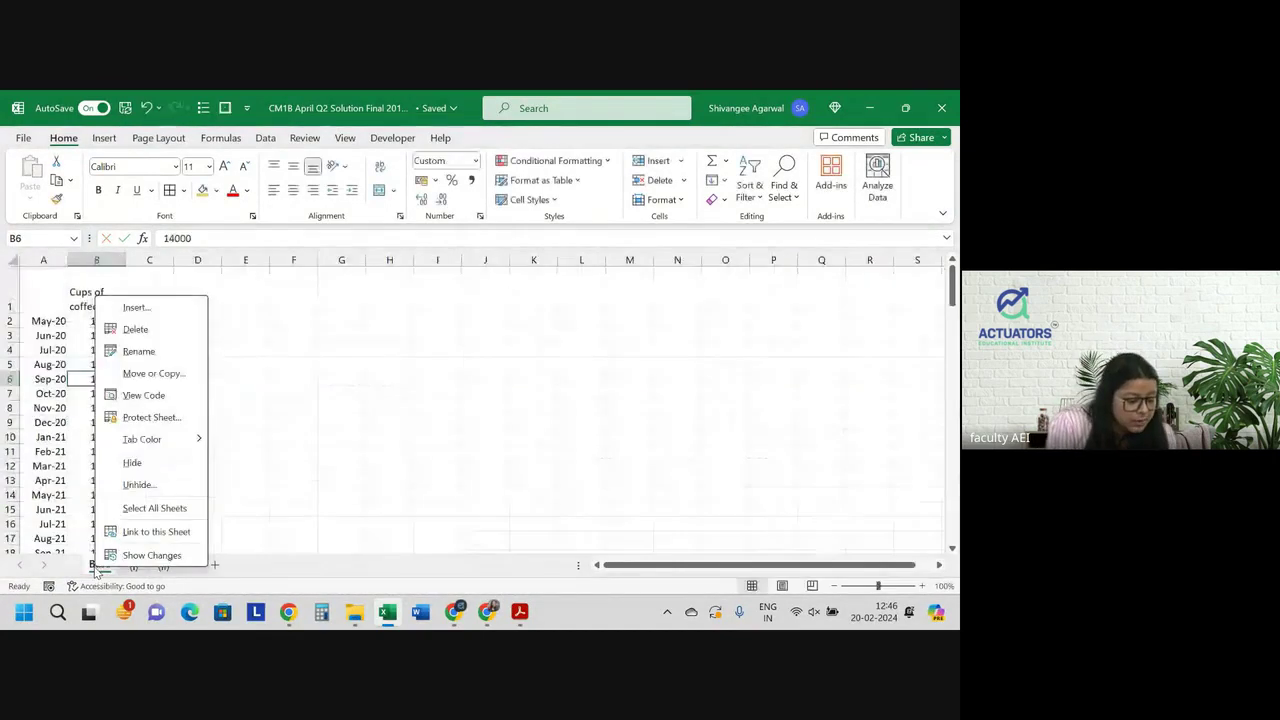
click(150, 485)
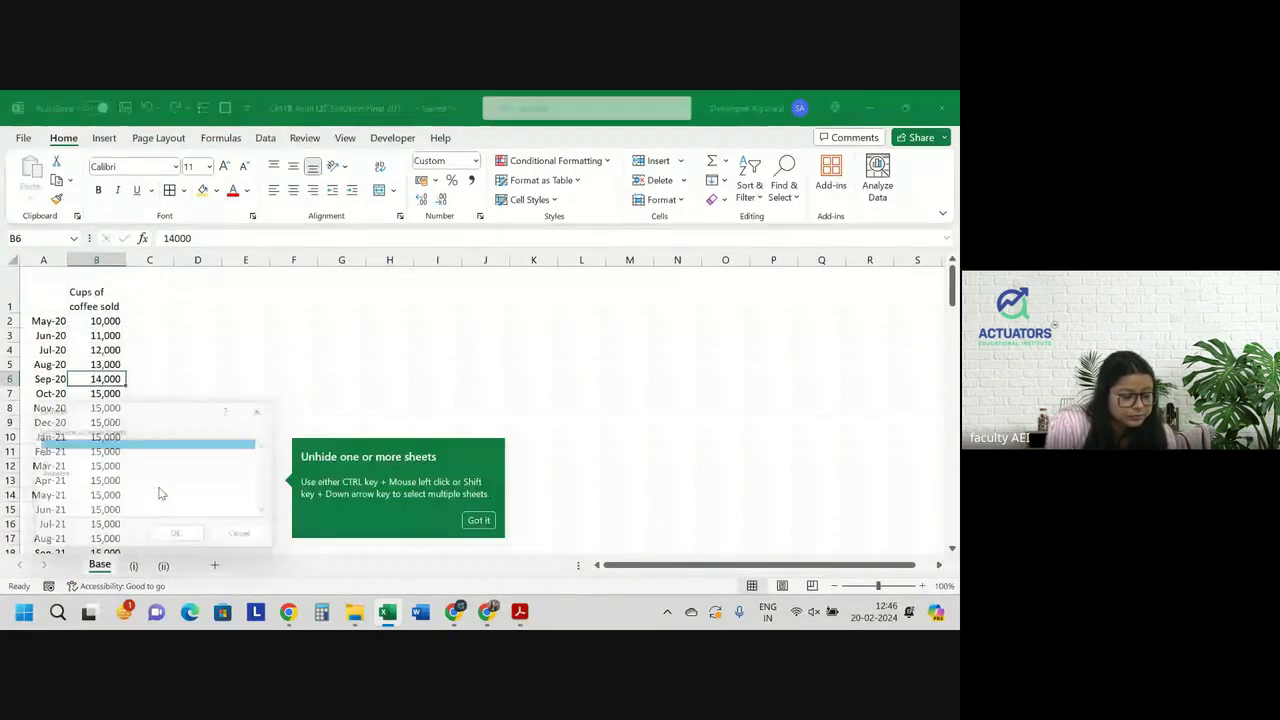
click(55, 476)
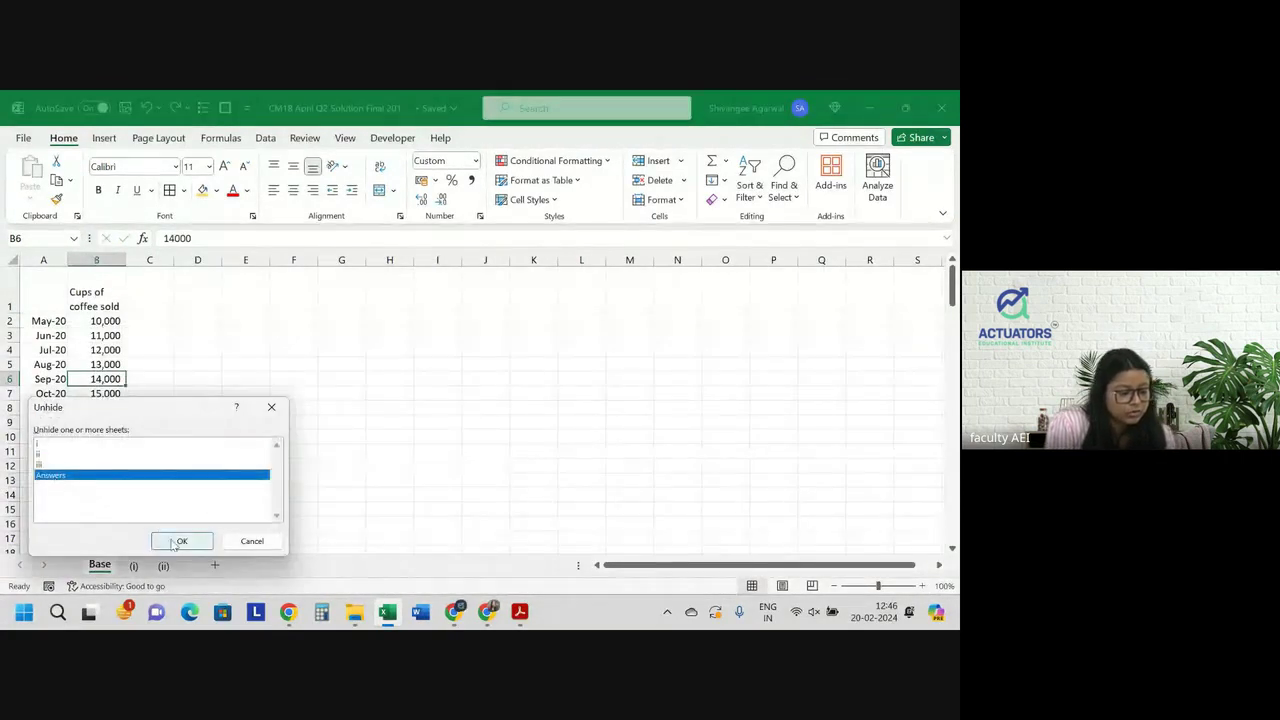
click(176, 539)
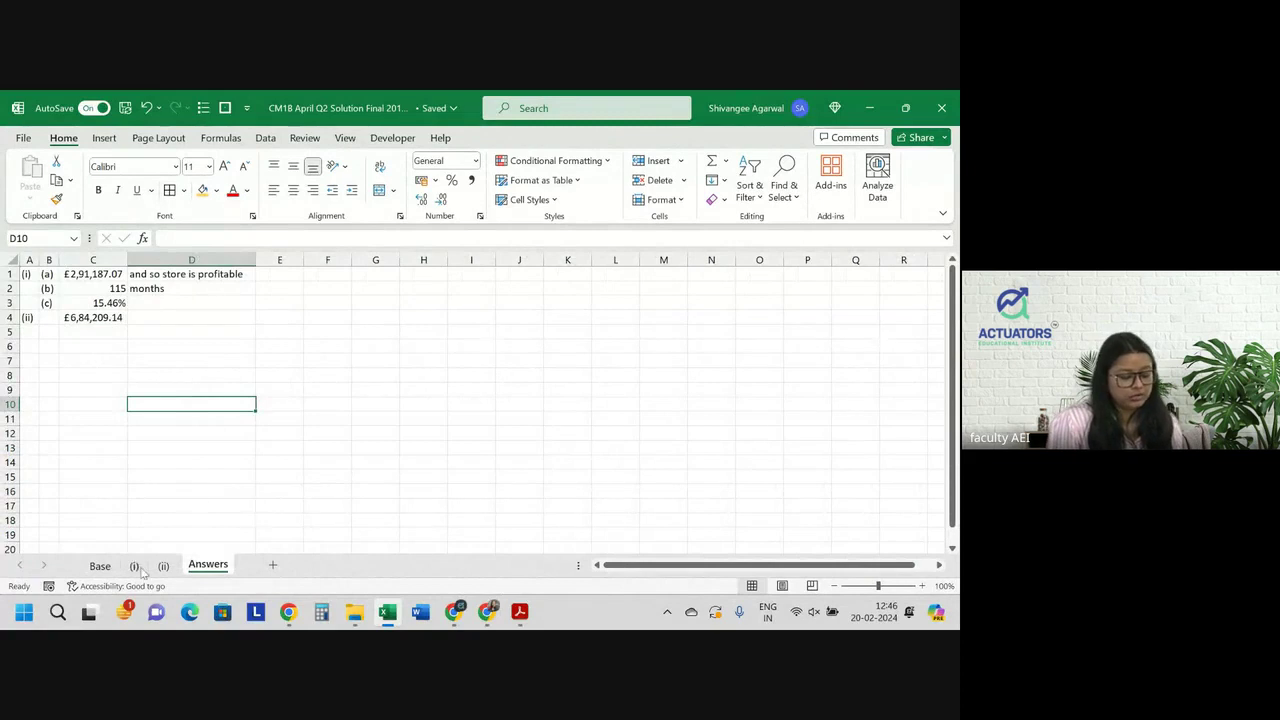
Unhide the hidden sheet iii the same way
right_click(104, 566)
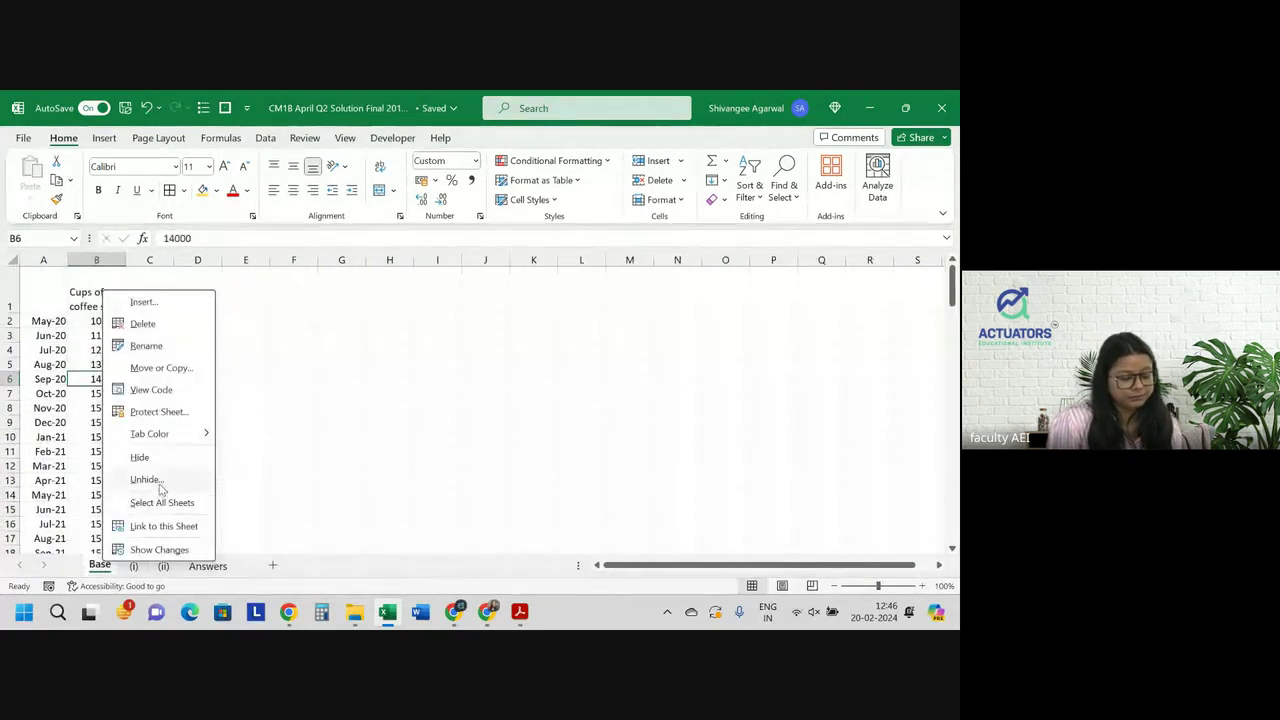
click(150, 478)
click(40, 461)
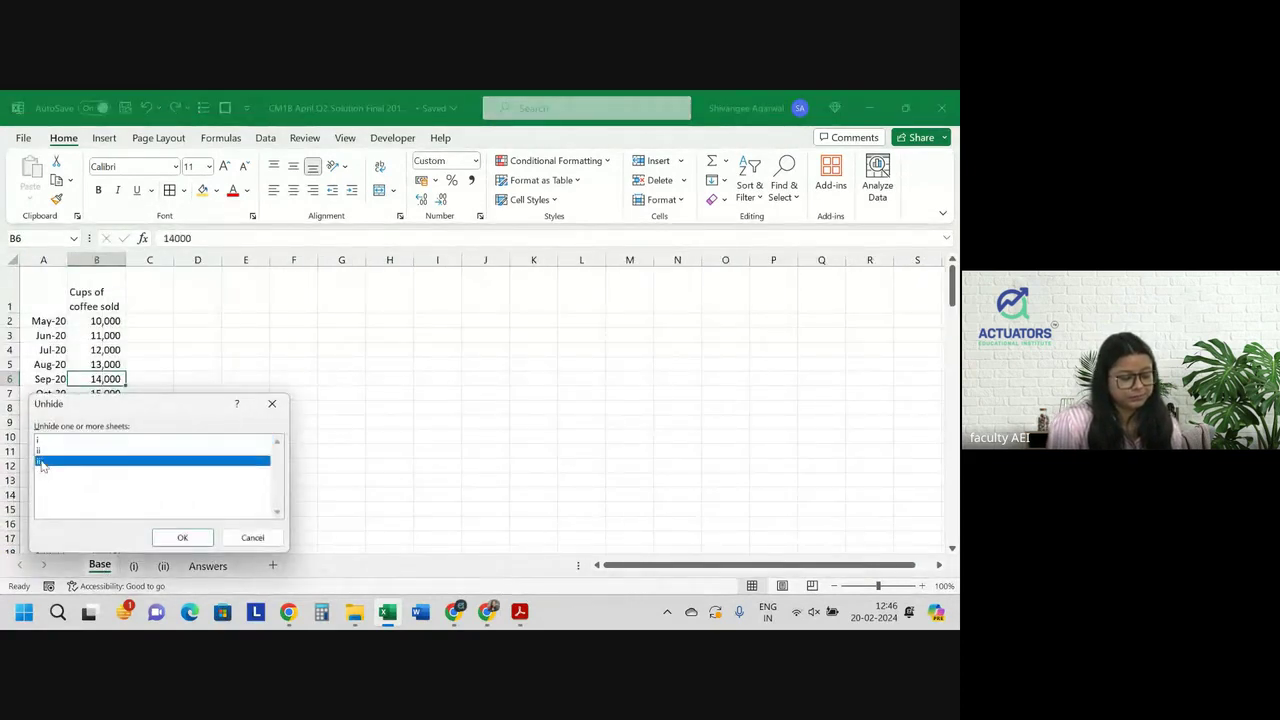
click(185, 539)
Review sheet iii and select the A3 comment about logical price increases
ctrl+scroll(160, 416, up, 3)
scroll(160, 416, down, 1)
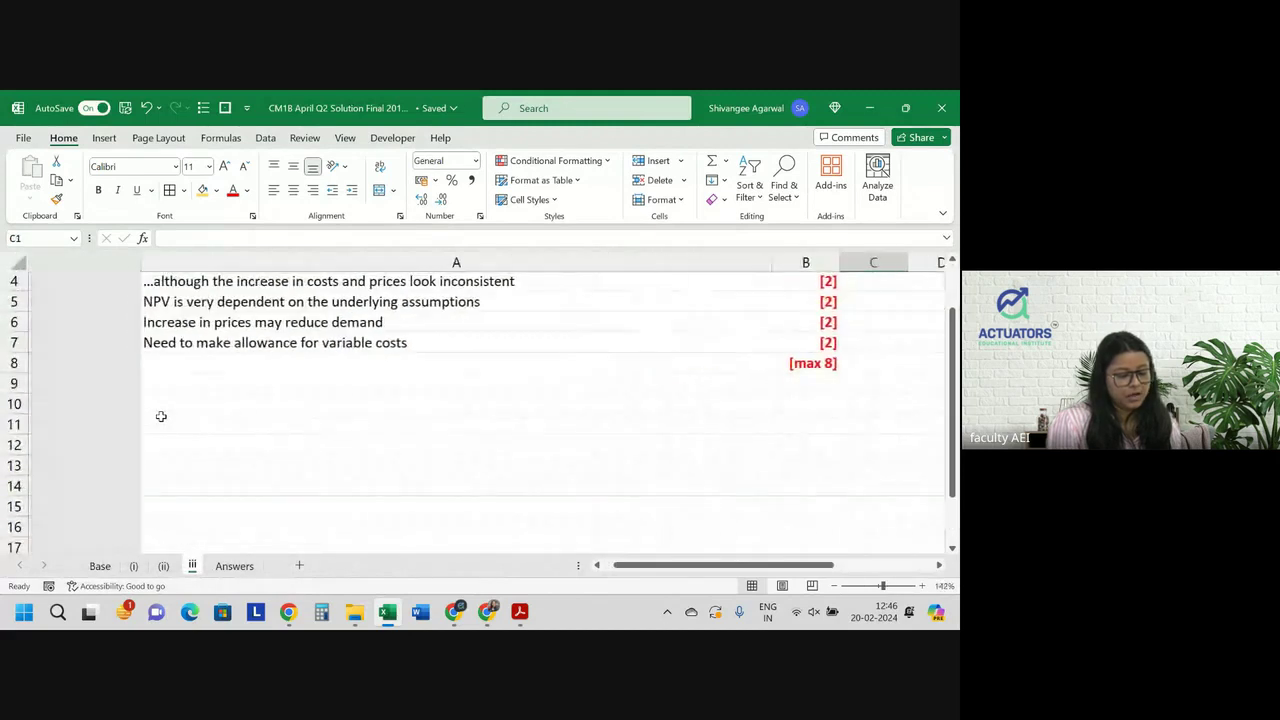
scroll(160, 416, up, 1)
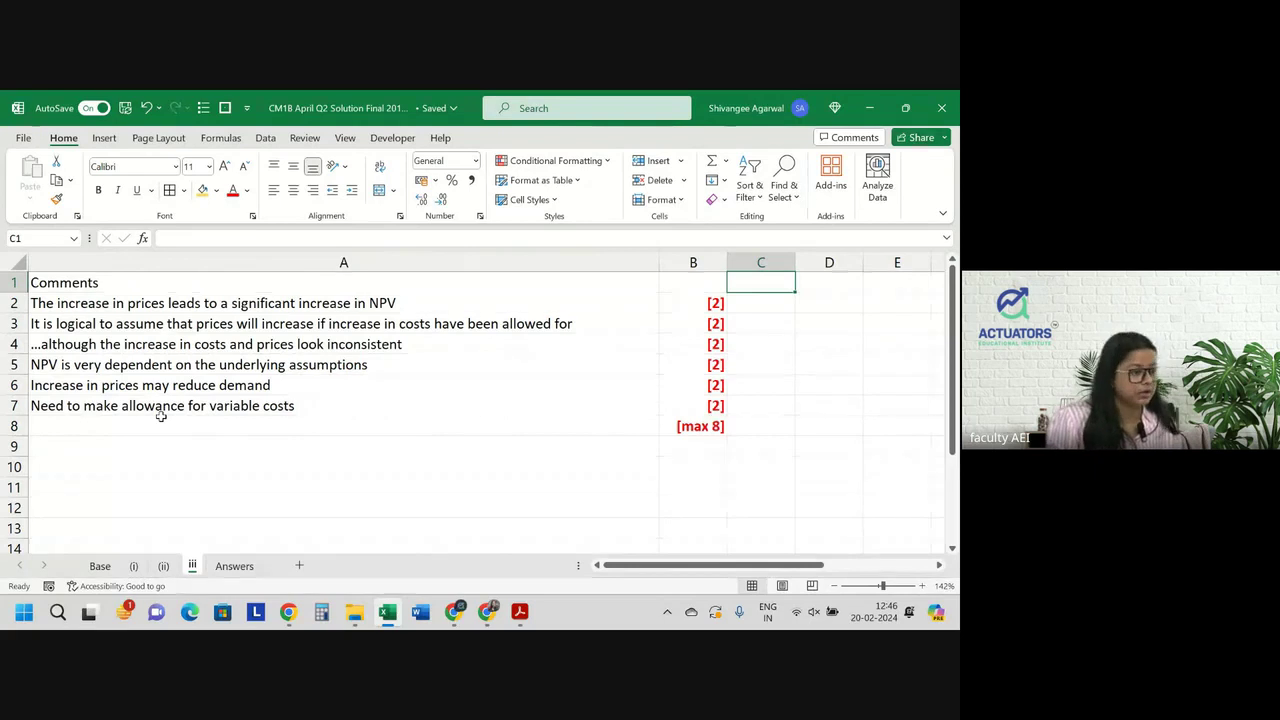
click(236, 315)
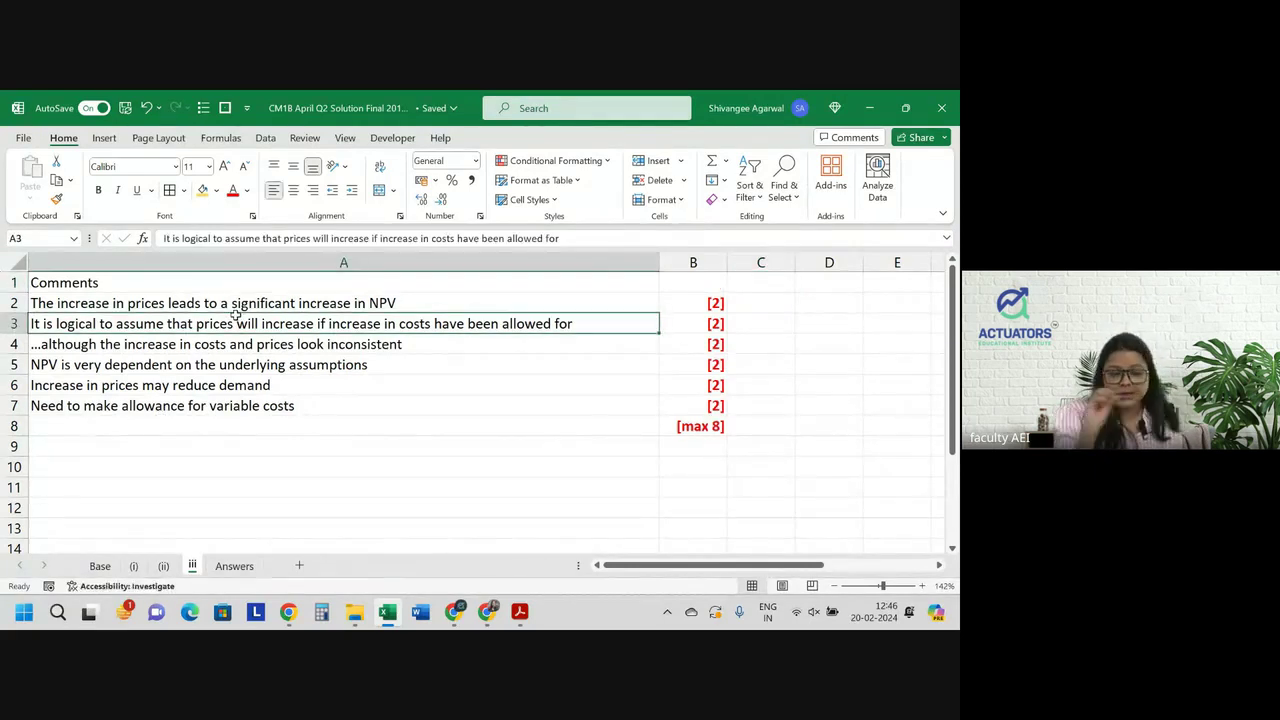